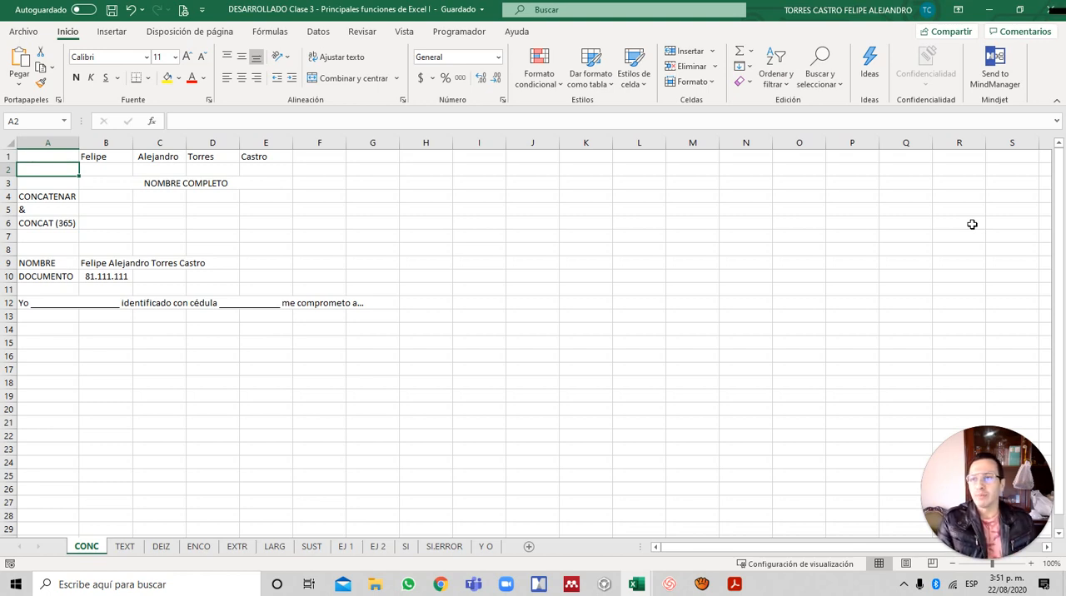
- Enter the formula =B1&C1&D1&E1 in cell A2 to join the four name parts without spaces
{"action": "key", "text": "Down"}
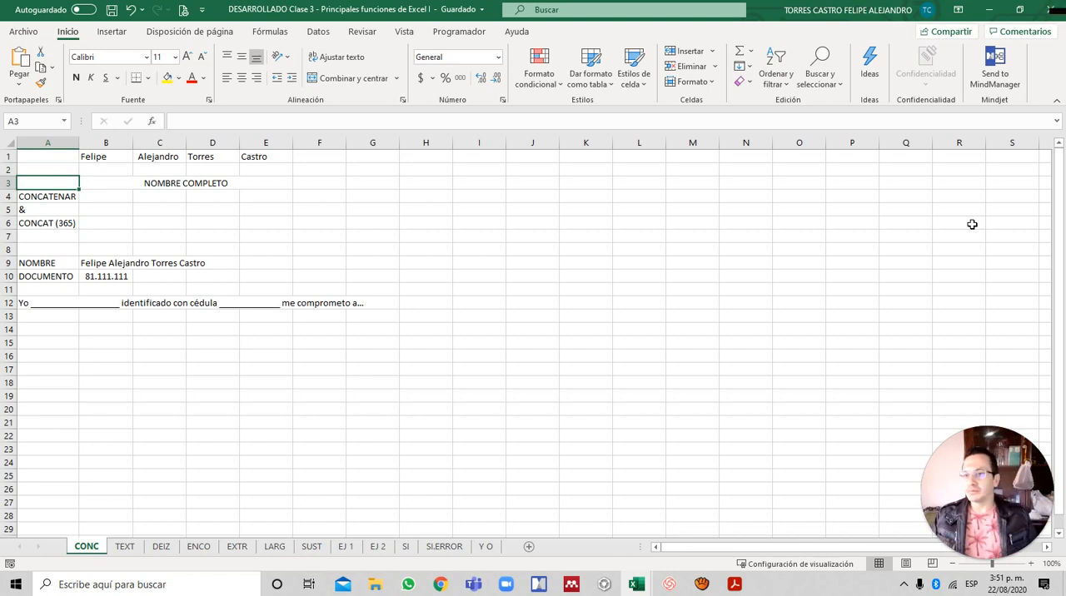
{"action": "key", "text": "Up"}
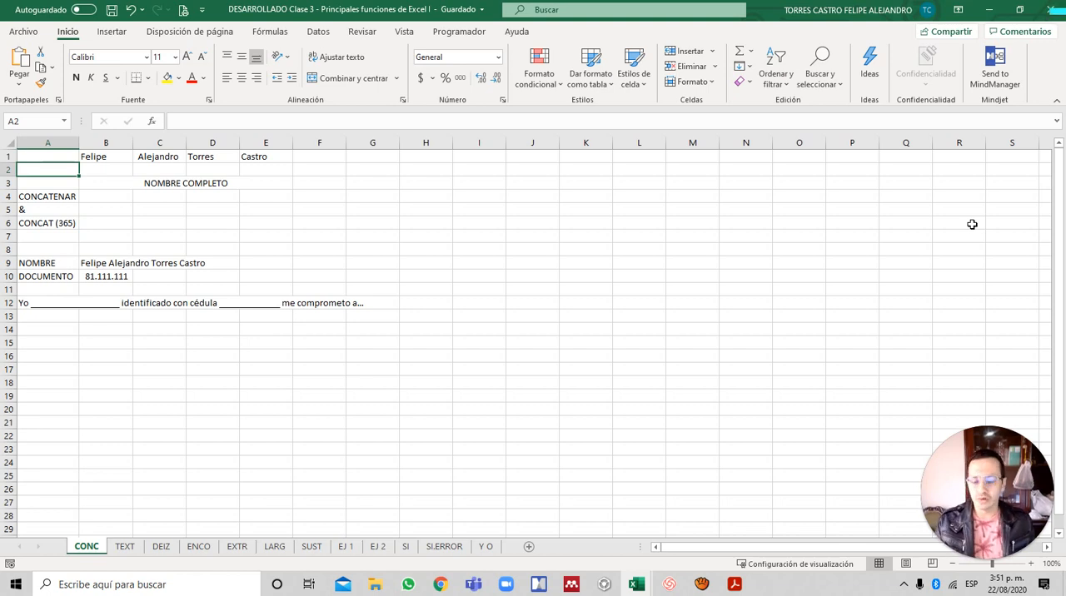
{"action": "type", "text": "="}
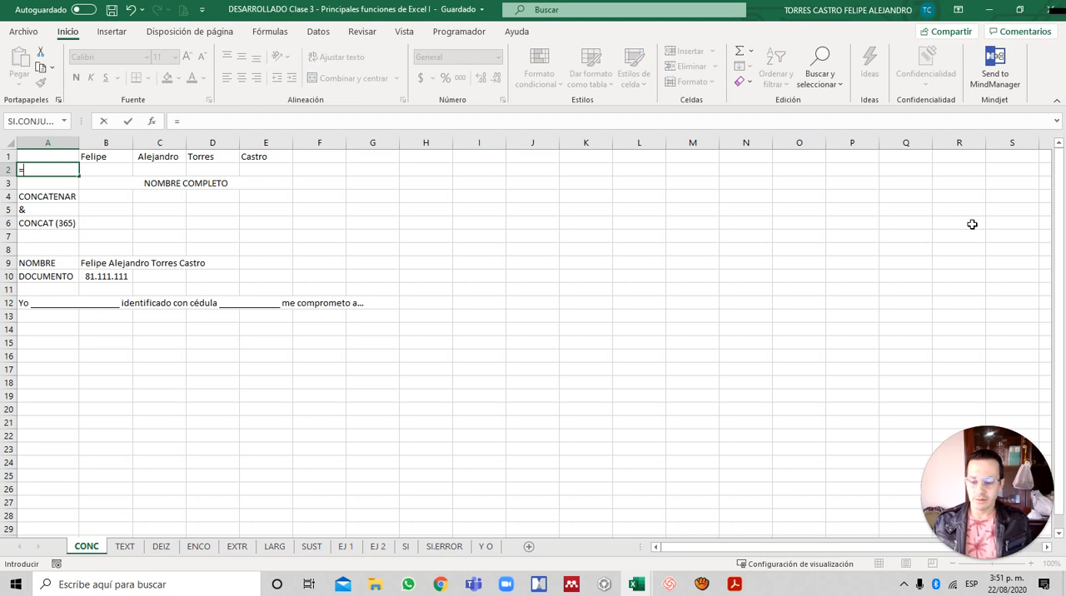
{"action": "key", "text": "Up"}
{"action": "key", "text": "Right"}
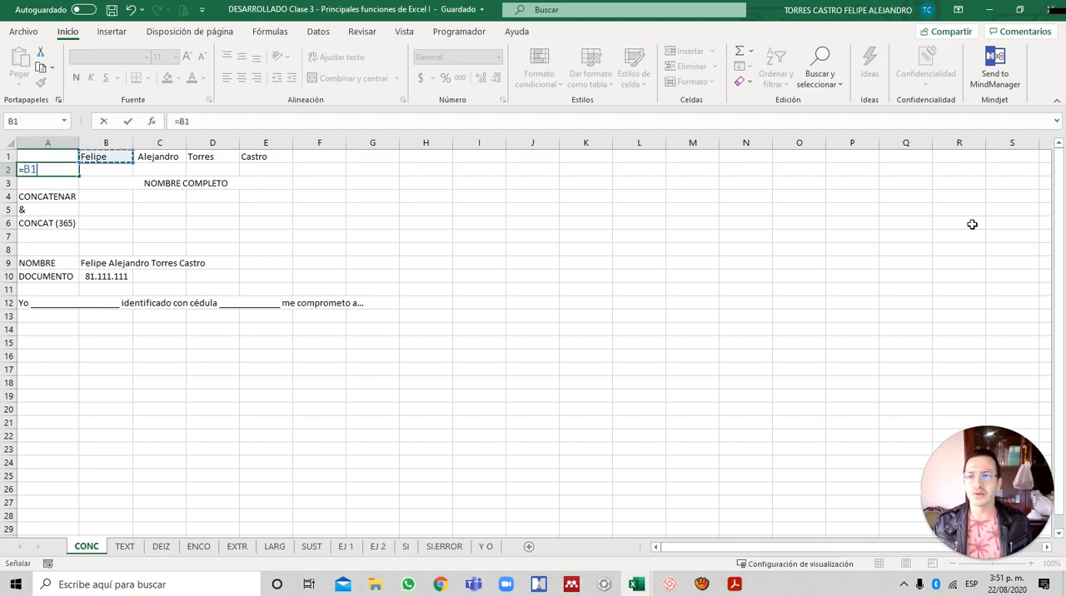
{"action": "type", "text": "&"}
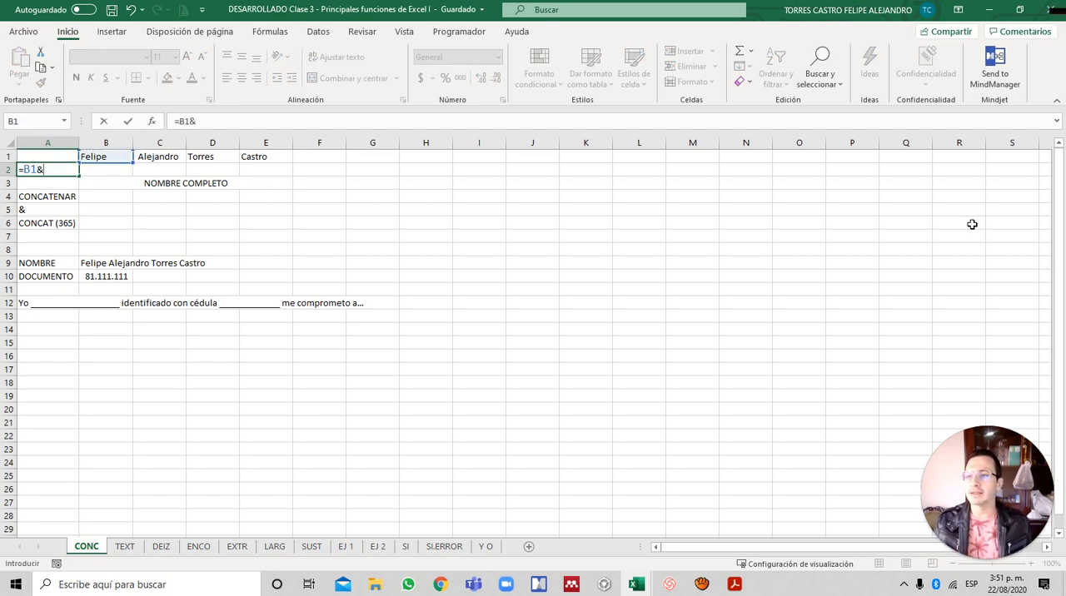
{"action": "key", "text": "Up"}
{"action": "key", "text": "Right"}
{"action": "key", "text": "Right"}
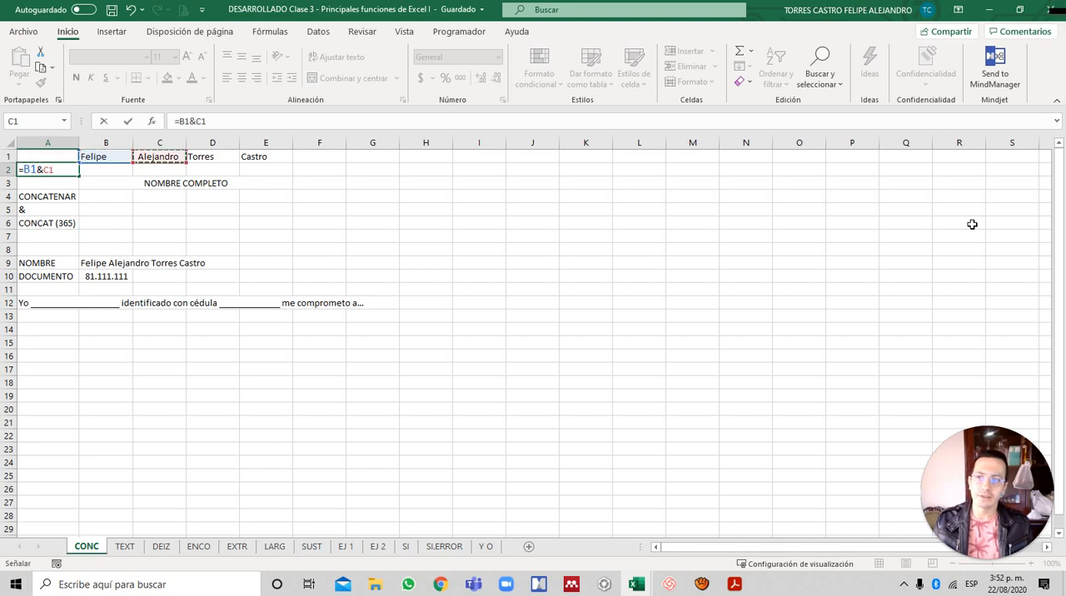
{"action": "type", "text": "&"}
{"action": "key", "text": "Up"}
{"action": "key", "text": "Right"}
{"action": "key", "text": "Right"}
{"action": "key", "text": "Right"}
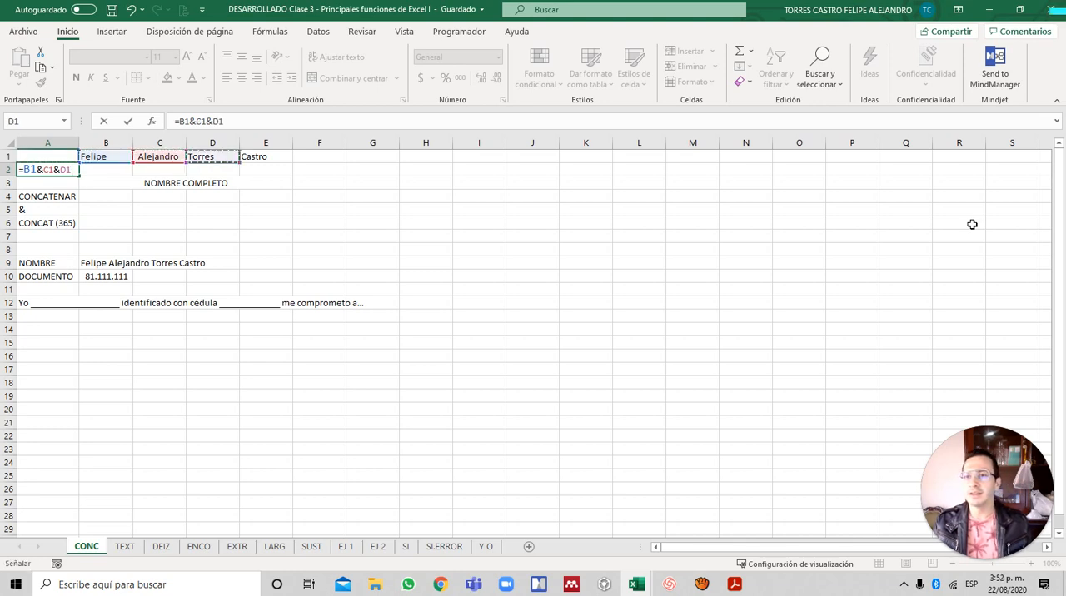
{"action": "type", "text": "&"}
{"action": "key", "text": "Up"}
{"action": "key", "text": "Right"}
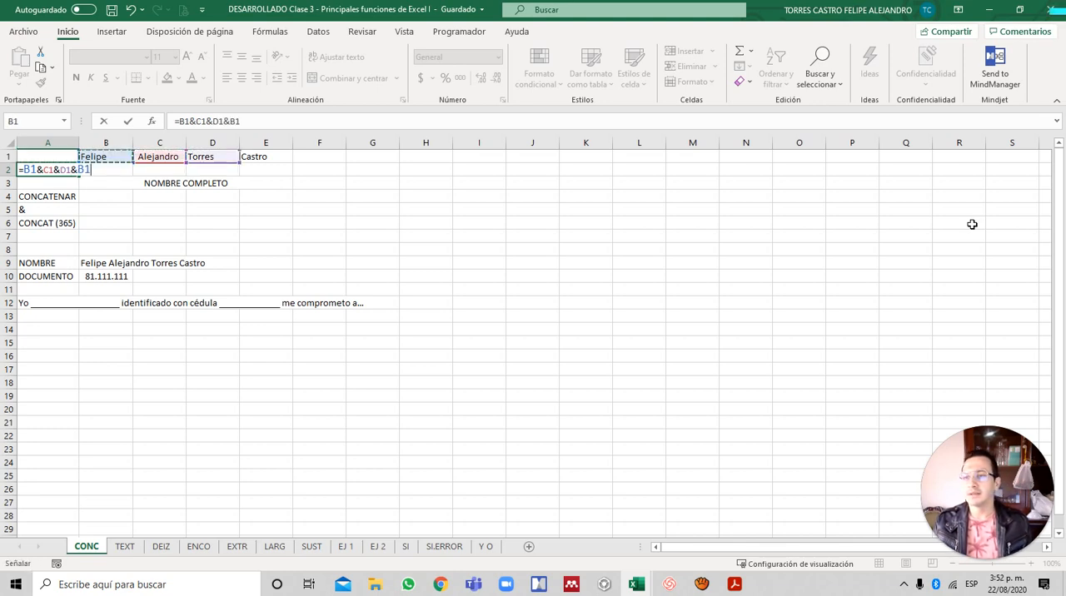
{"action": "key", "text": "Right"}
{"action": "key", "text": "Right"}
{"action": "key", "text": "Right"}
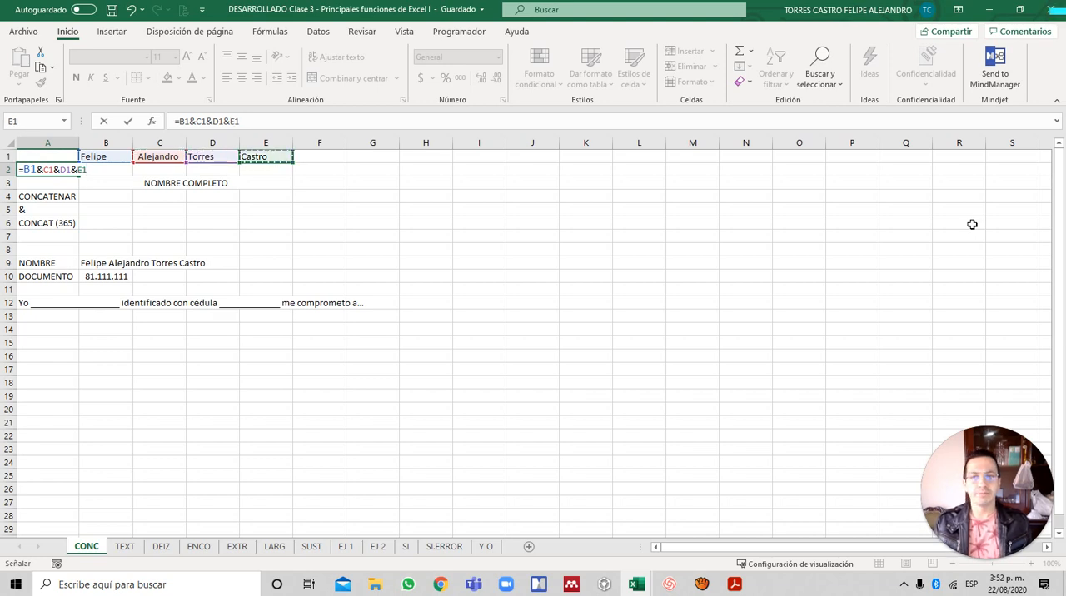
{"action": "key", "text": "Return"}
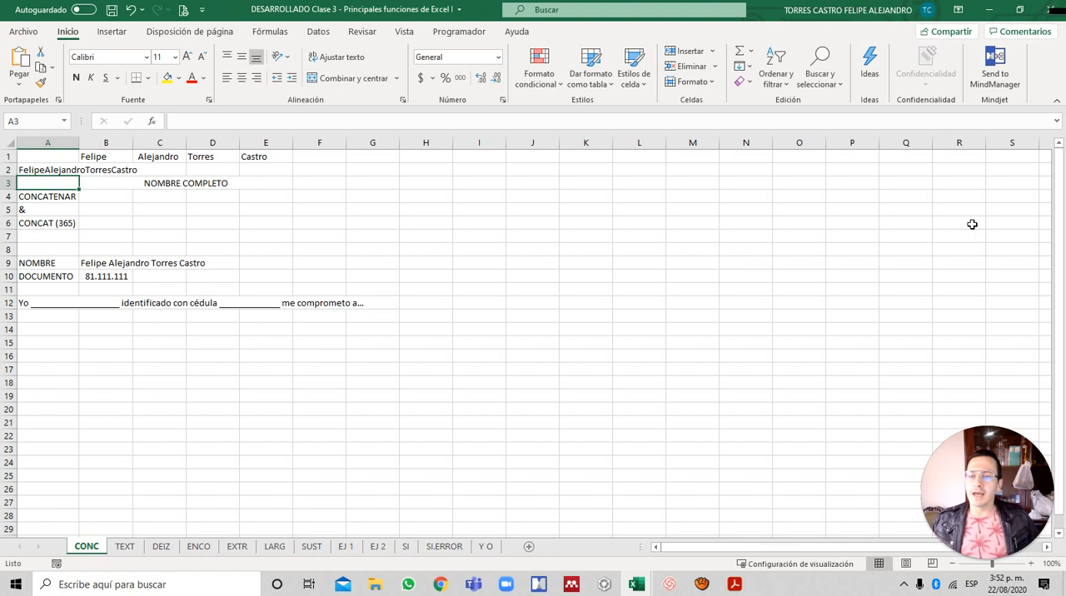
- AutoFit the width of column A to the joined text in A2
{"action": "key", "text": "Up"}
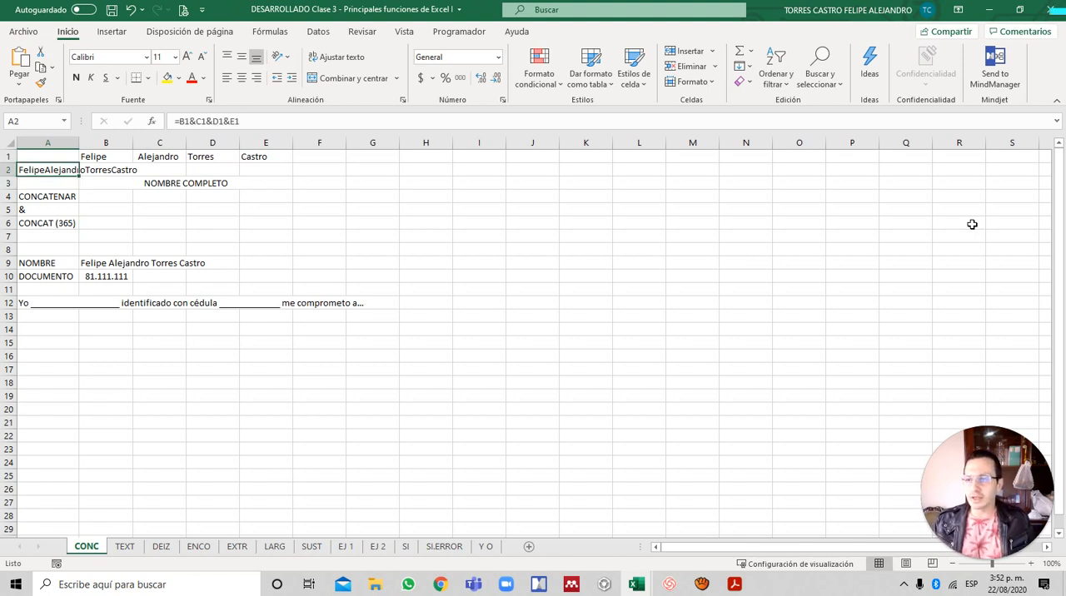
{"action": "key", "text": "alt+h"}
{"action": "key", "text": "o"}
{"action": "key", "text": "i"}
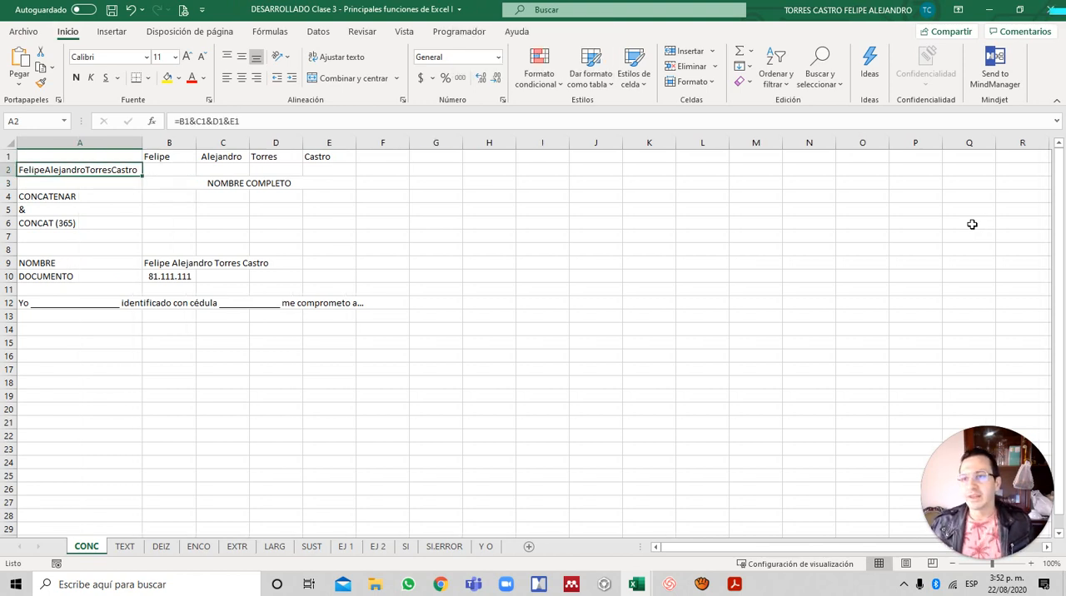
- Add a trailing space to the name parts in cells B1, C1 and D1
{"action": "key", "text": "Right"}
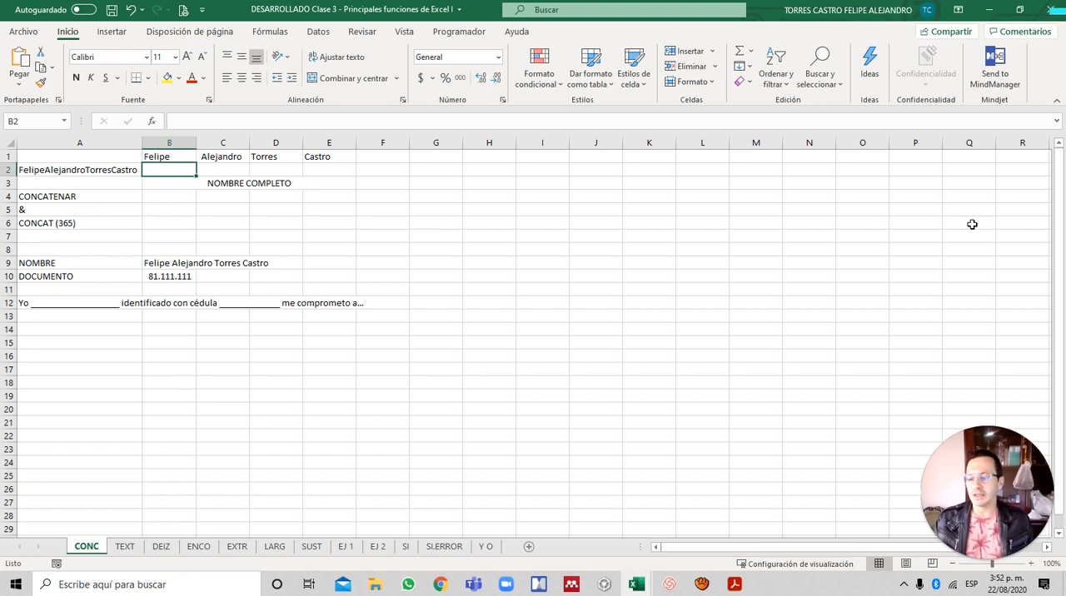
{"action": "key", "text": "Up"}
{"action": "key", "text": "F2"}
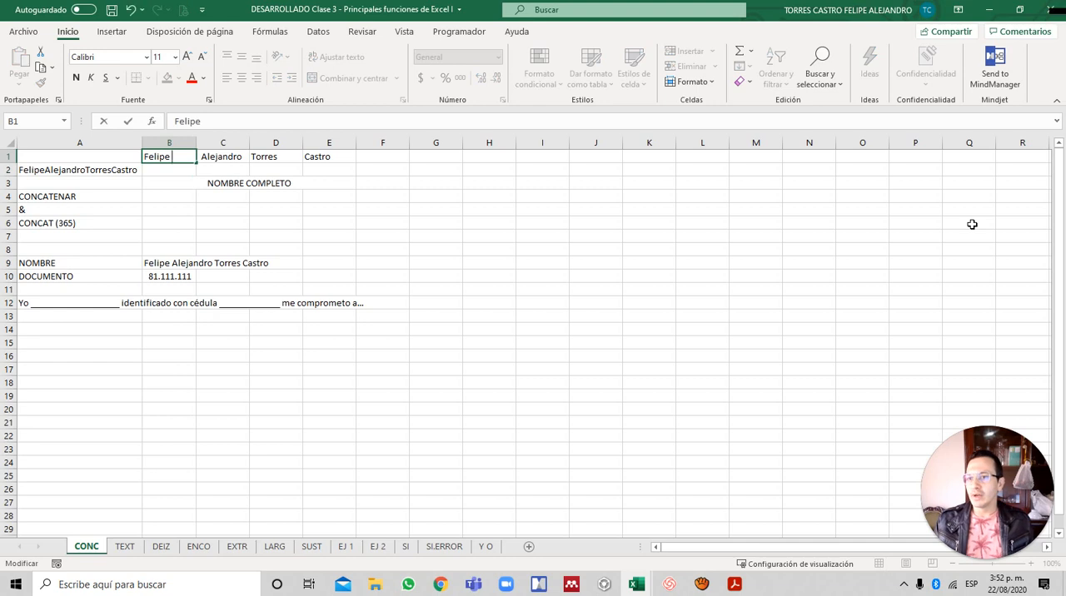
{"action": "key", "text": "Return"}
{"action": "key", "text": "Up"}
{"action": "key", "text": "Right"}
{"action": "key", "text": "F2"}
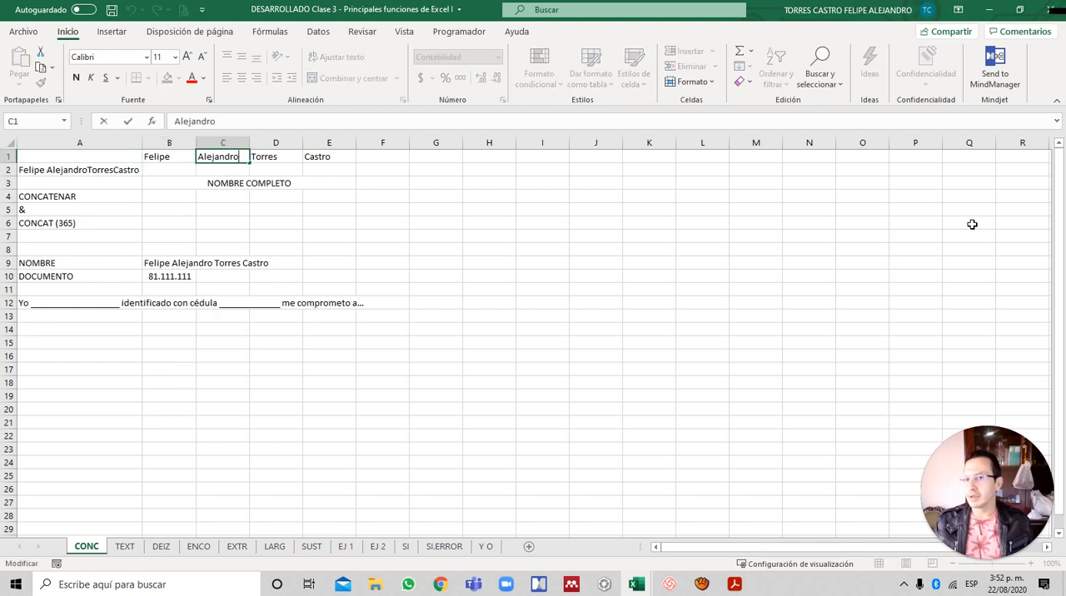
{"action": "key", "text": "Return"}
{"action": "key", "text": "Up"}
{"action": "key", "text": "Right"}
{"action": "key", "text": "F2"}
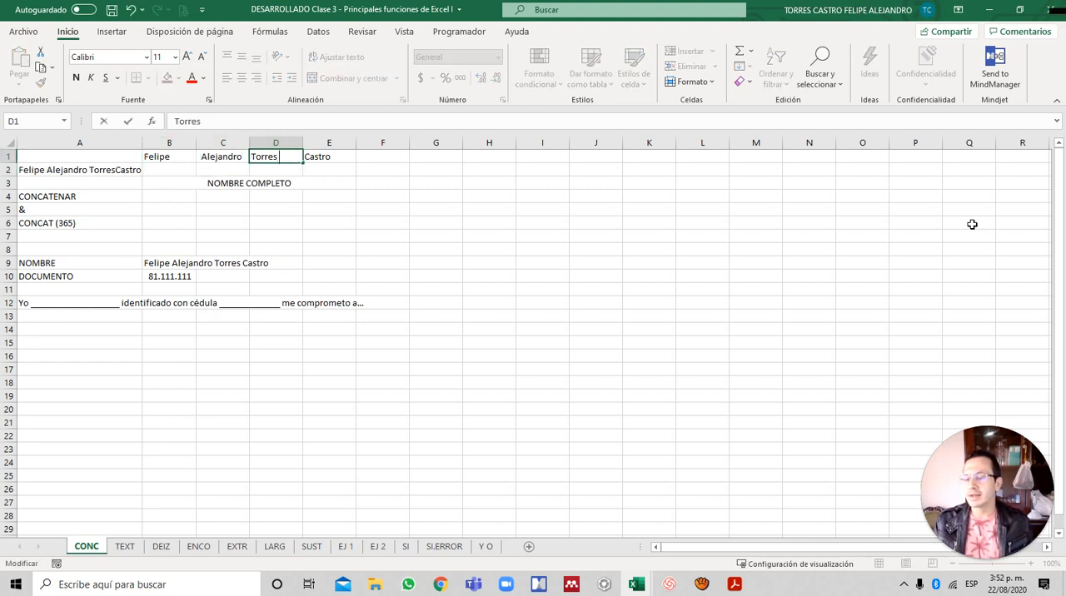
{"action": "key", "text": "Return"}
{"action": "key", "text": "Up"}
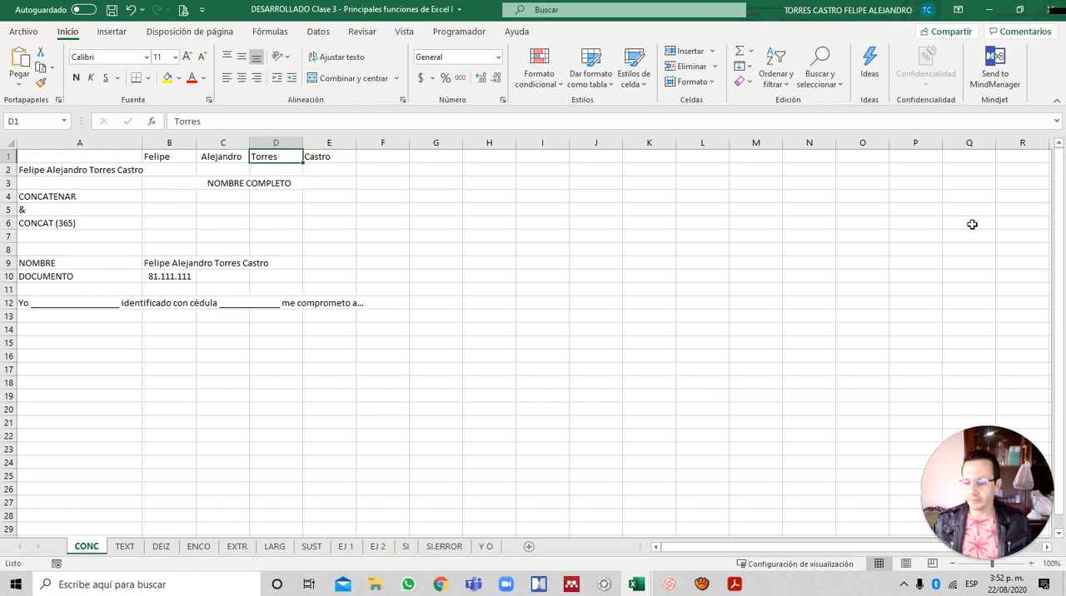
- Undo the trailing-space edits made in cells D1, C1 and B1
{"action": "key", "text": "ctrl+z"}
{"action": "key", "text": "ctrl+z"}
{"action": "key", "text": "ctrl+z"}
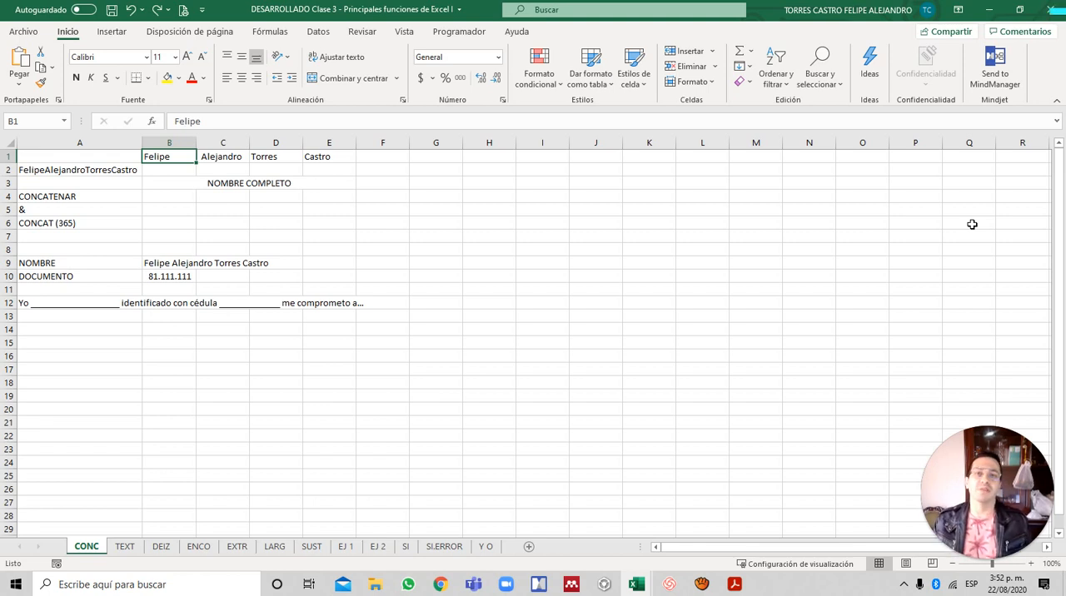
- Enter the formula =B1&" "&C1&" "&D1&" "&E1 in cell B2 to join the name parts with spaces between them
{"action": "key", "text": "Down"}
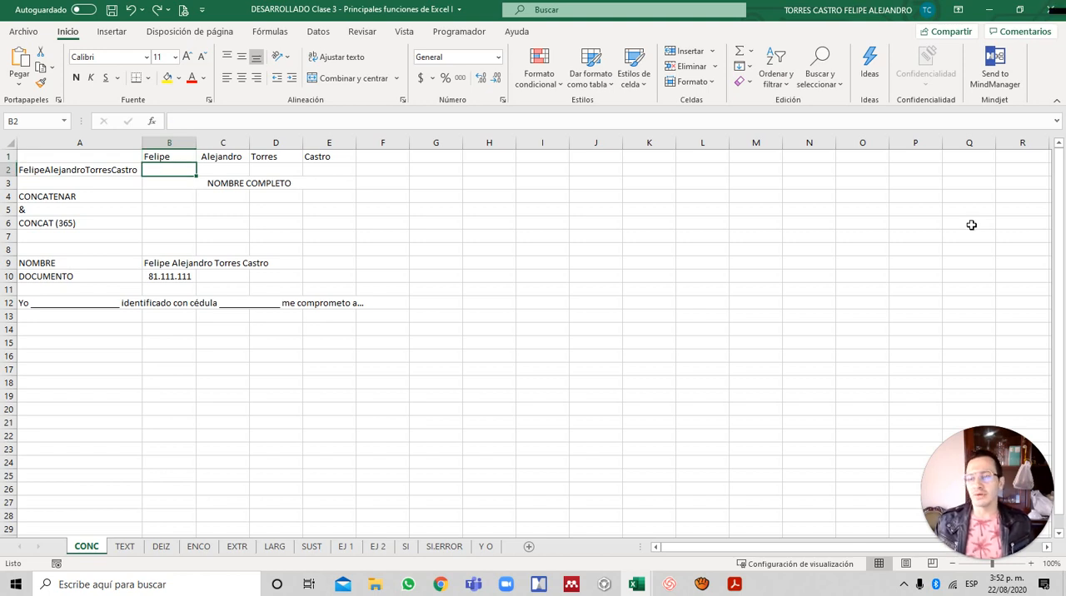
{"action": "key", "text": "Left"}
{"action": "key", "text": "Right"}
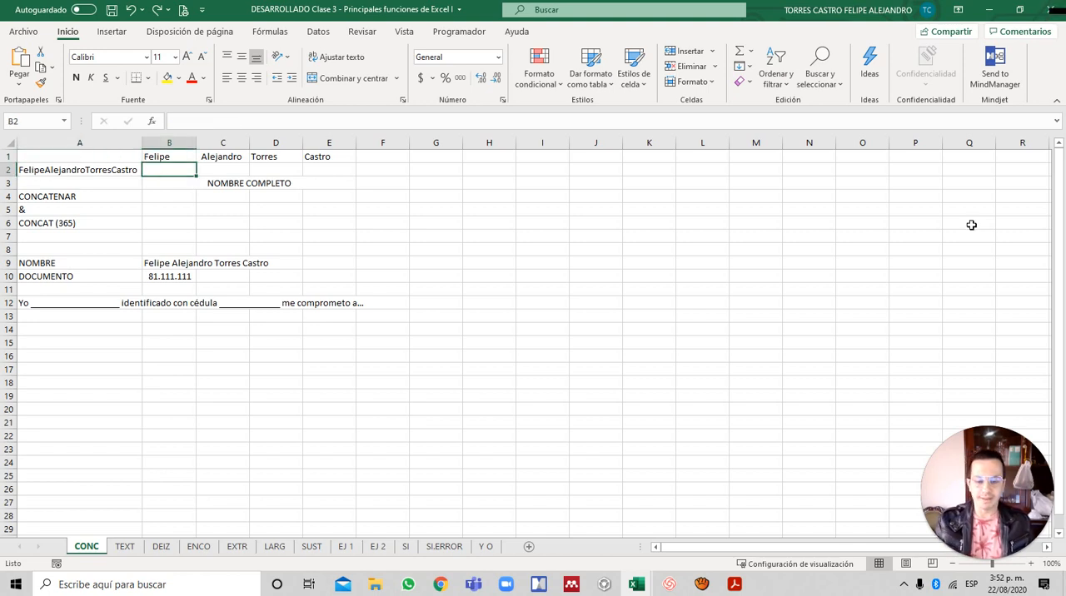
{"action": "type", "text": "="}
{"action": "key", "text": "Up"}
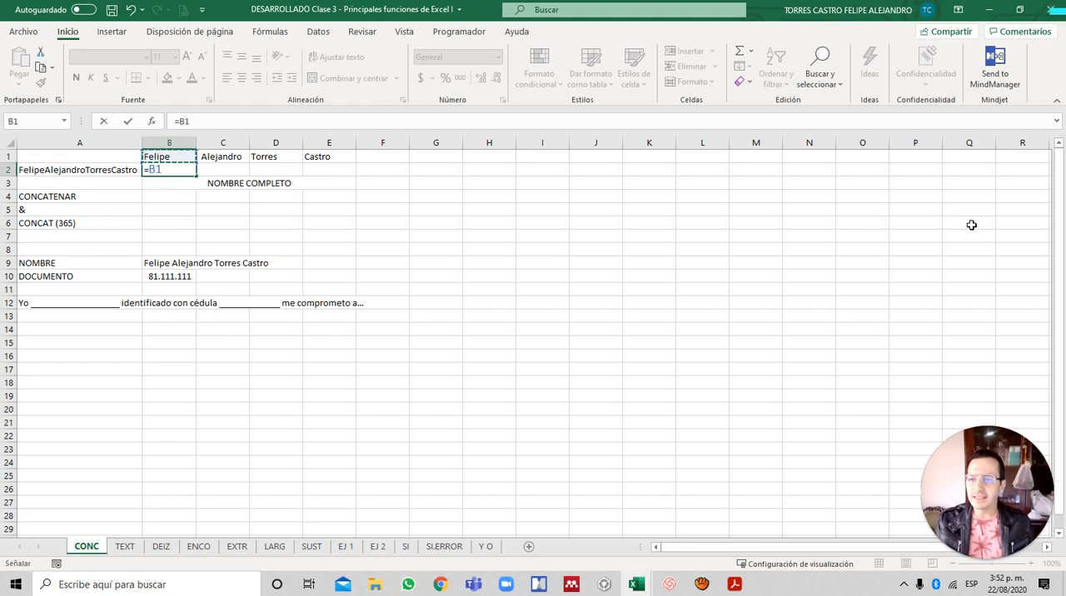
{"action": "type", "text": "&"}
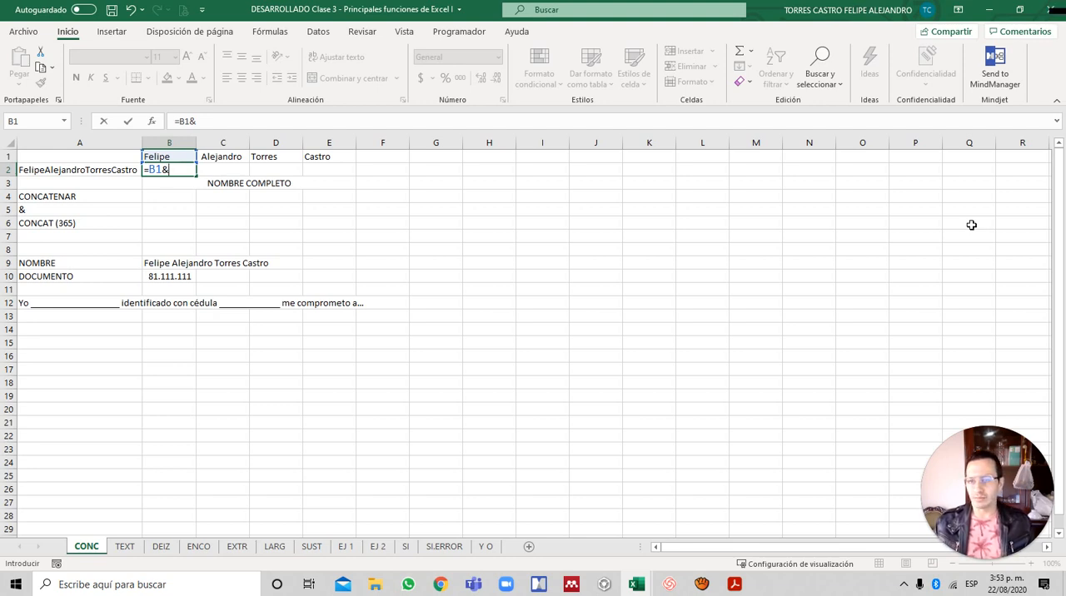
{"action": "type", "text": "\""}
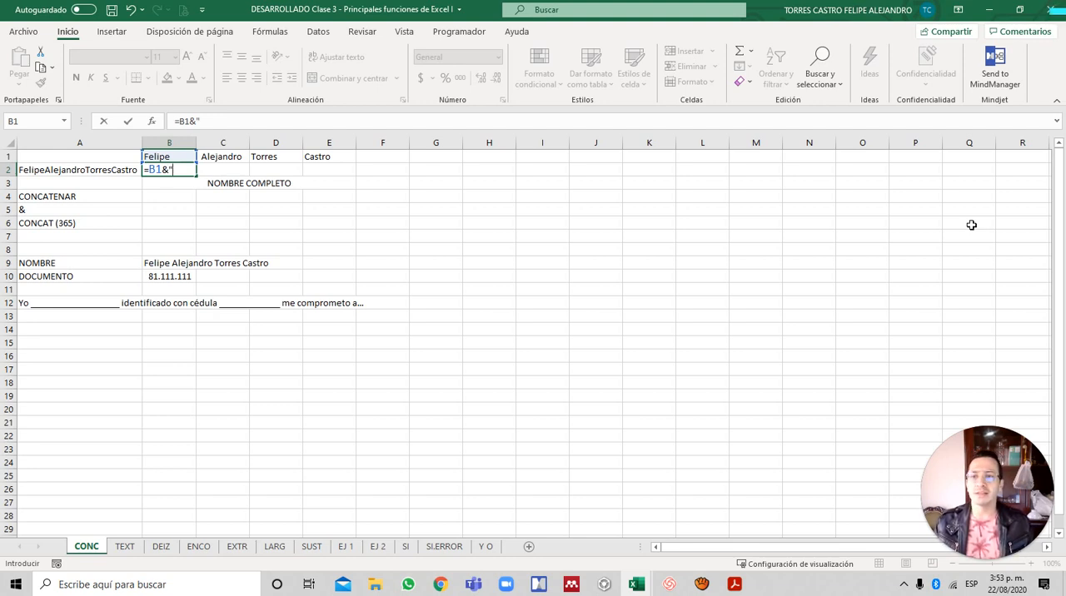
{"action": "type", "text": " \""}
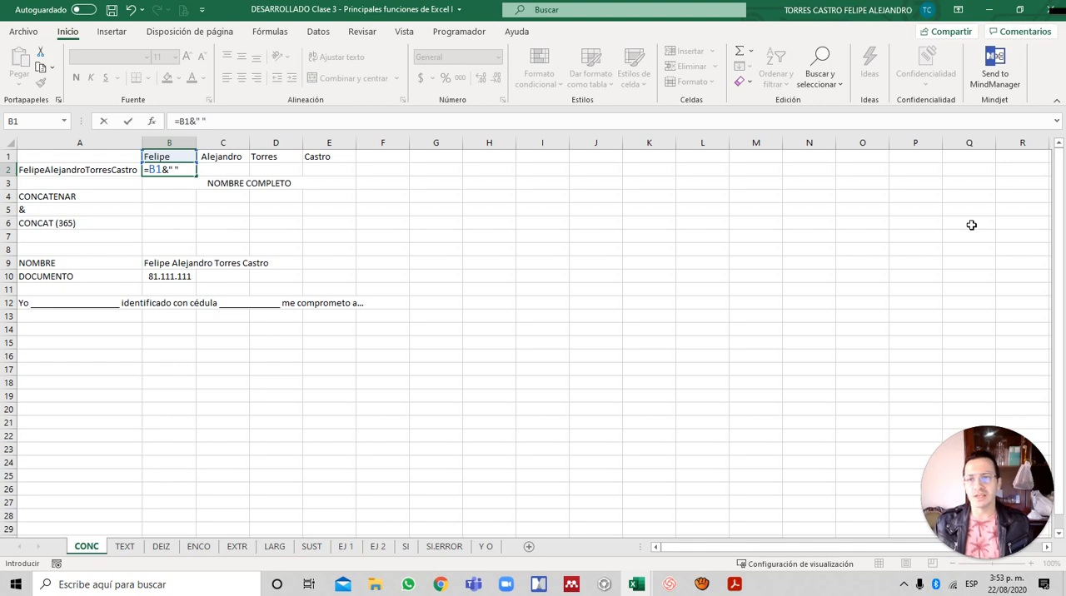
{"action": "type", "text": "&"}
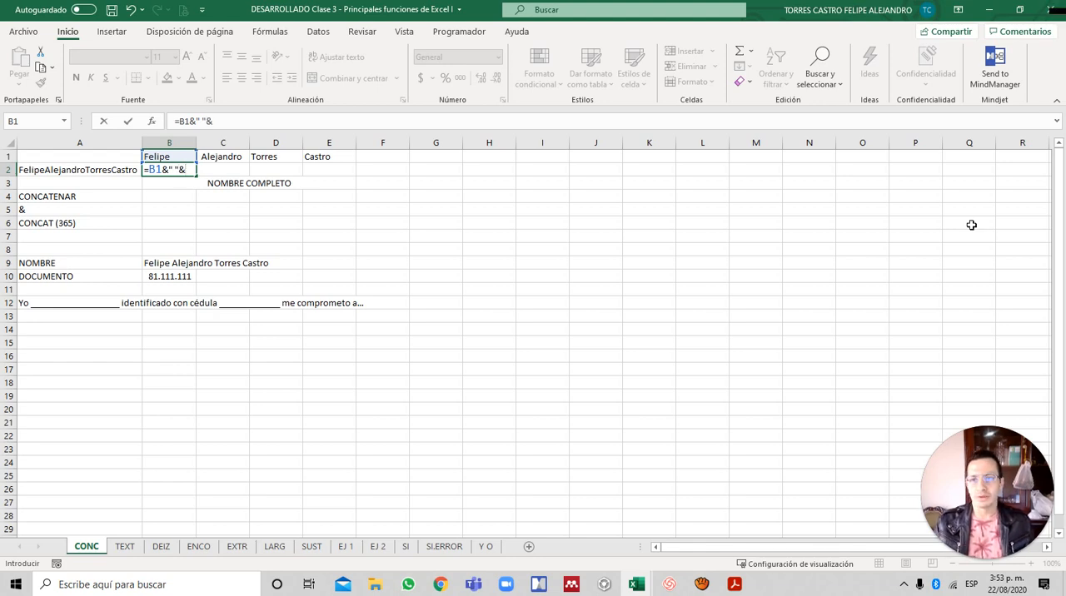
{"action": "key", "text": "Up"}
{"action": "key", "text": "Right"}
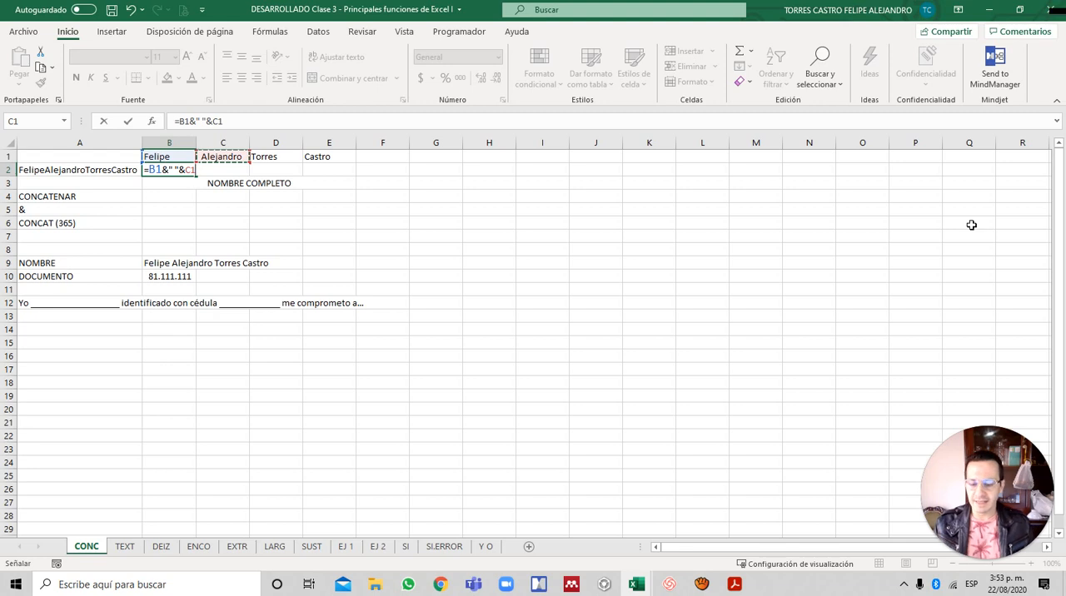
{"action": "type", "text": "&"}
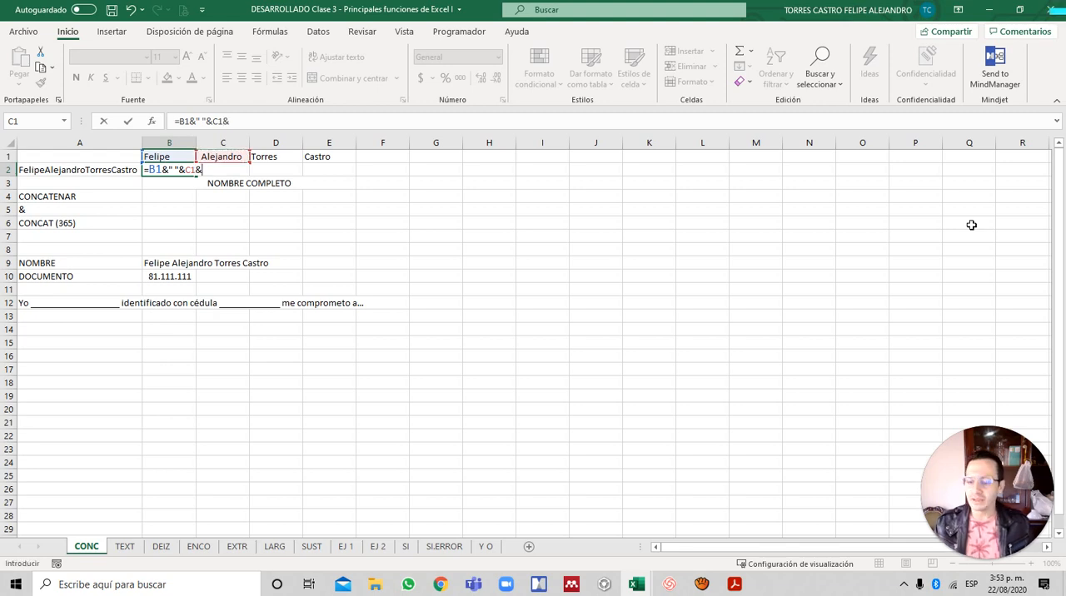
{"action": "type", "text": "\" \""}
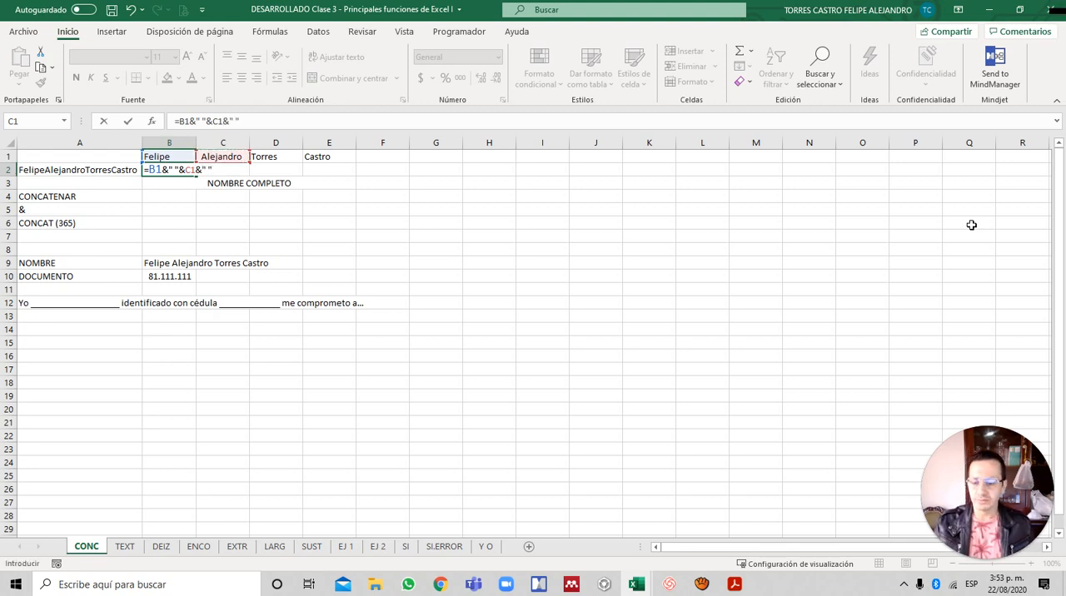
{"action": "type", "text": "&"}
{"action": "key", "text": "Up"}
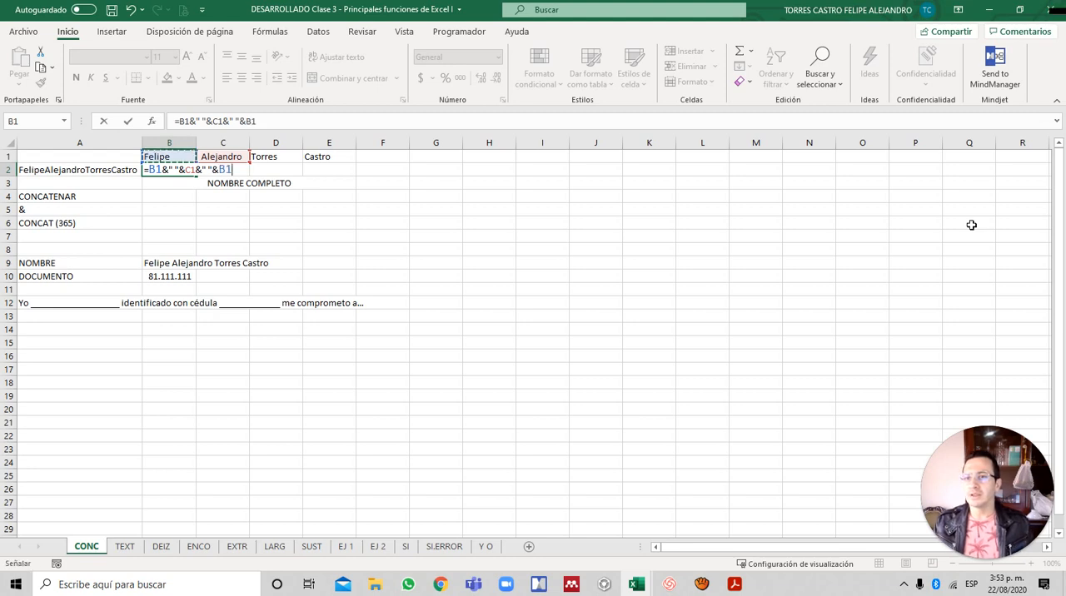
{"action": "key", "text": "Right"}
{"action": "key", "text": "Right"}
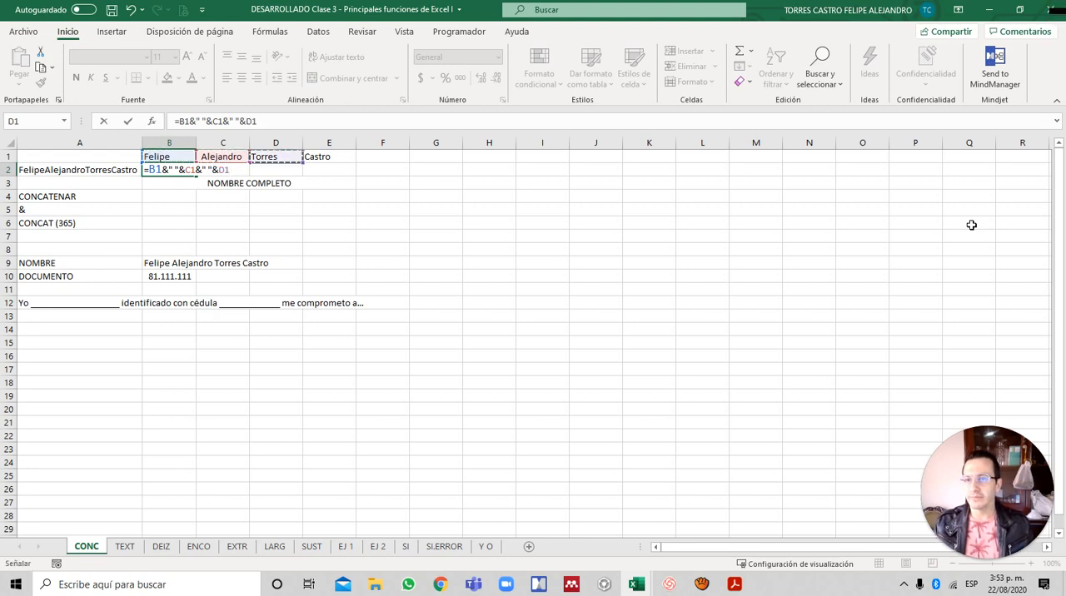
{"action": "type", "text": "&"}
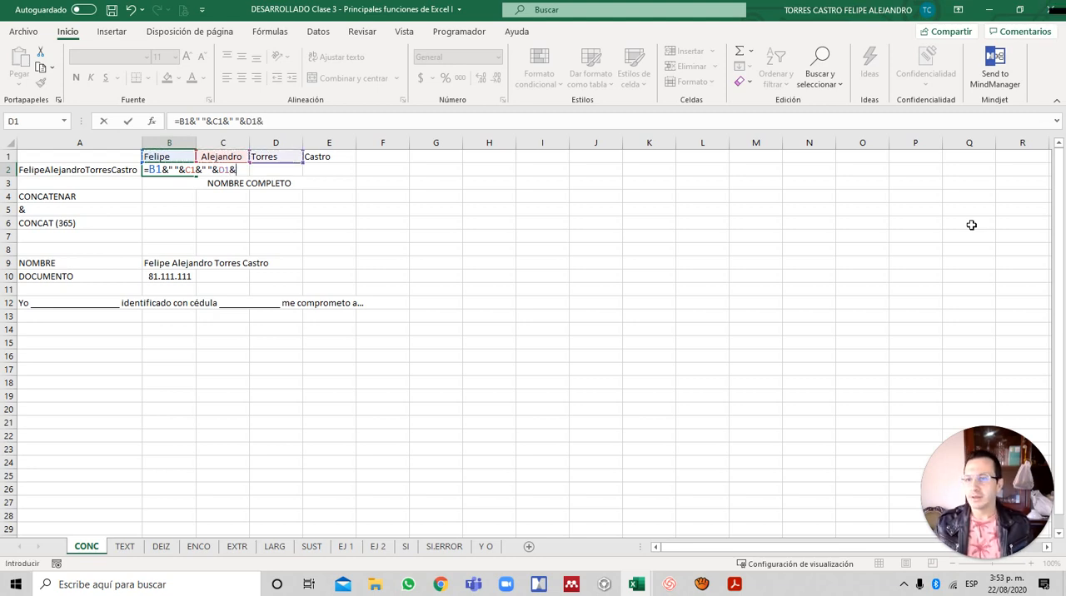
{"action": "type", "text": "\" 2"}
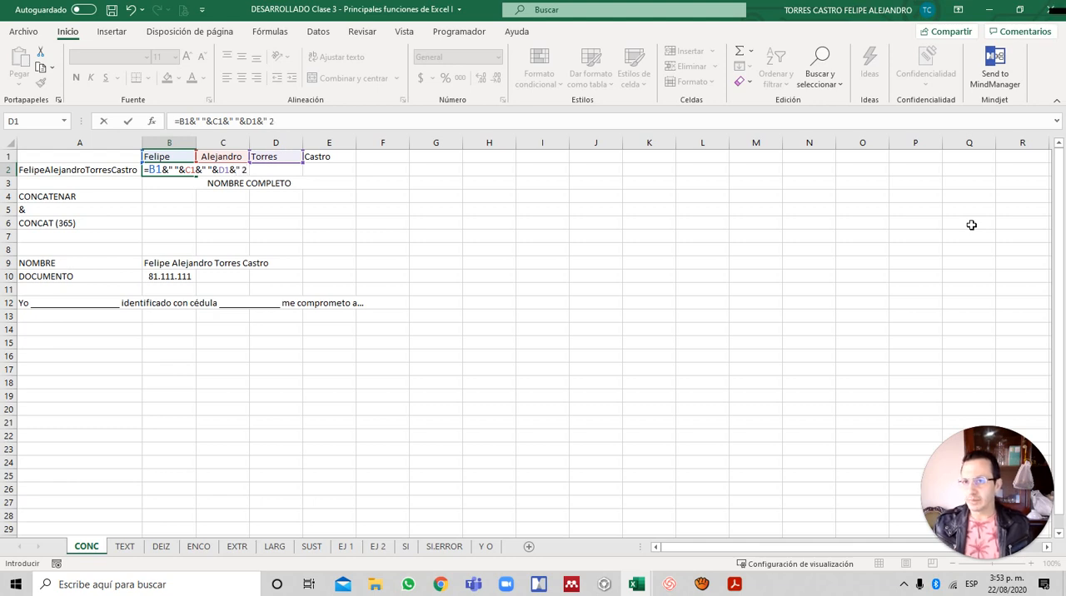
{"action": "key", "text": "BackSpace"}
{"action": "type", "text": "\""}
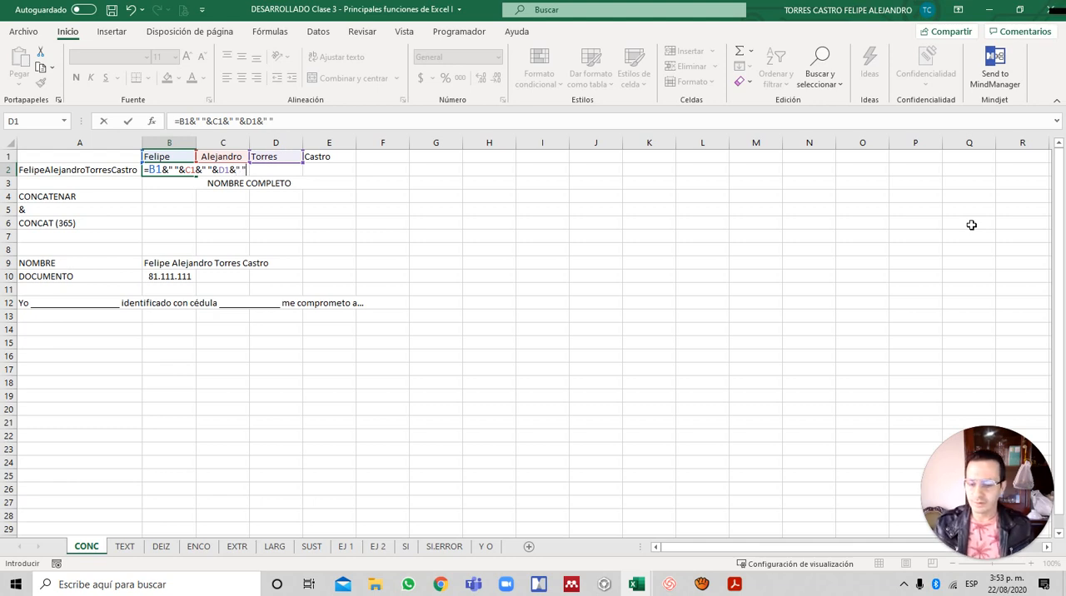
{"action": "type", "text": "&"}
{"action": "key", "text": "Up"}
{"action": "key", "text": "Right"}
{"action": "key", "text": "Right"}
{"action": "key", "text": "Right"}
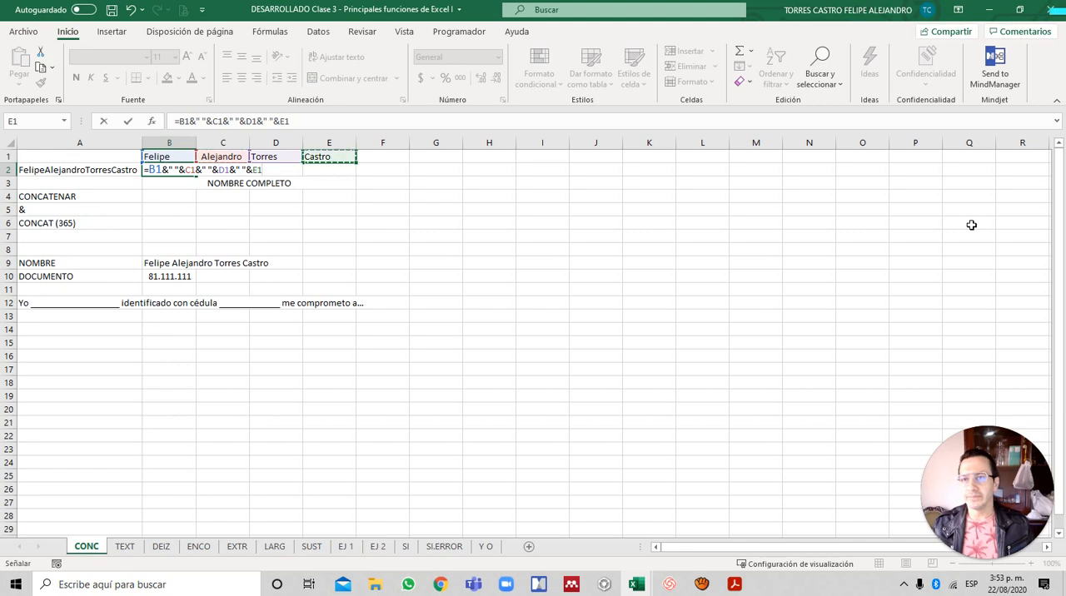
{"action": "key", "text": "Return"}
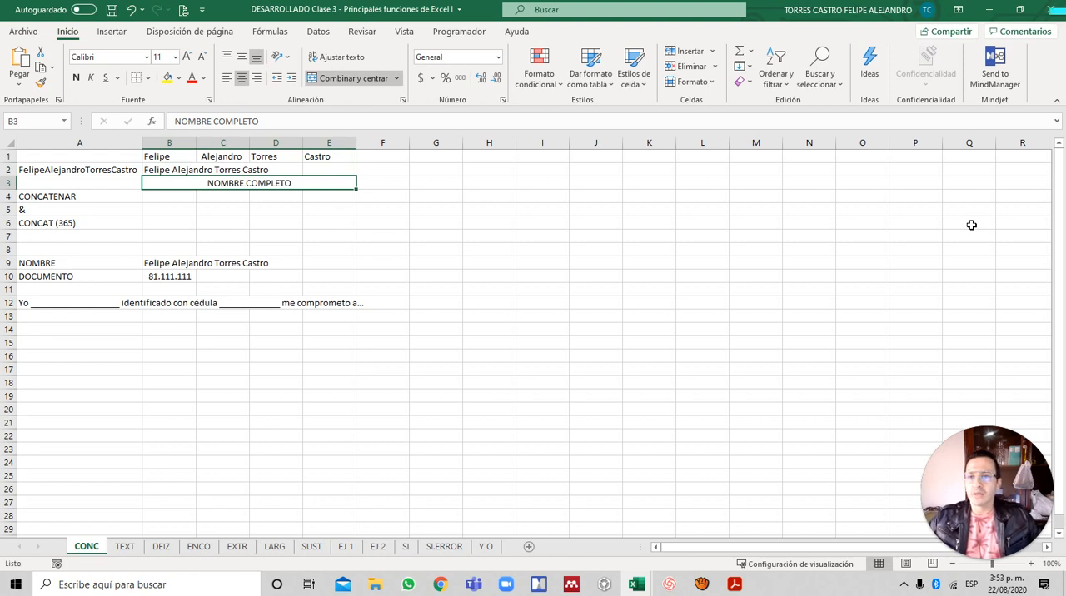
- Insert a blank row above the NOMBRE COMPLETO row and select its cell in column A
{"action": "key", "text": "alt+i"}
{"action": "key", "text": "f"}
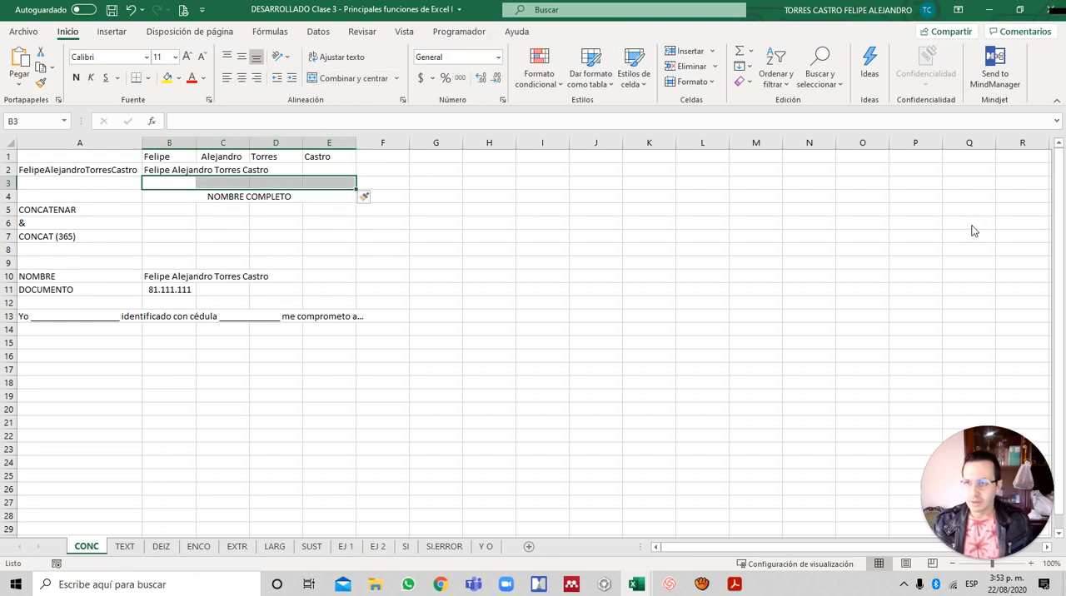
{"action": "key", "text": "Left"}
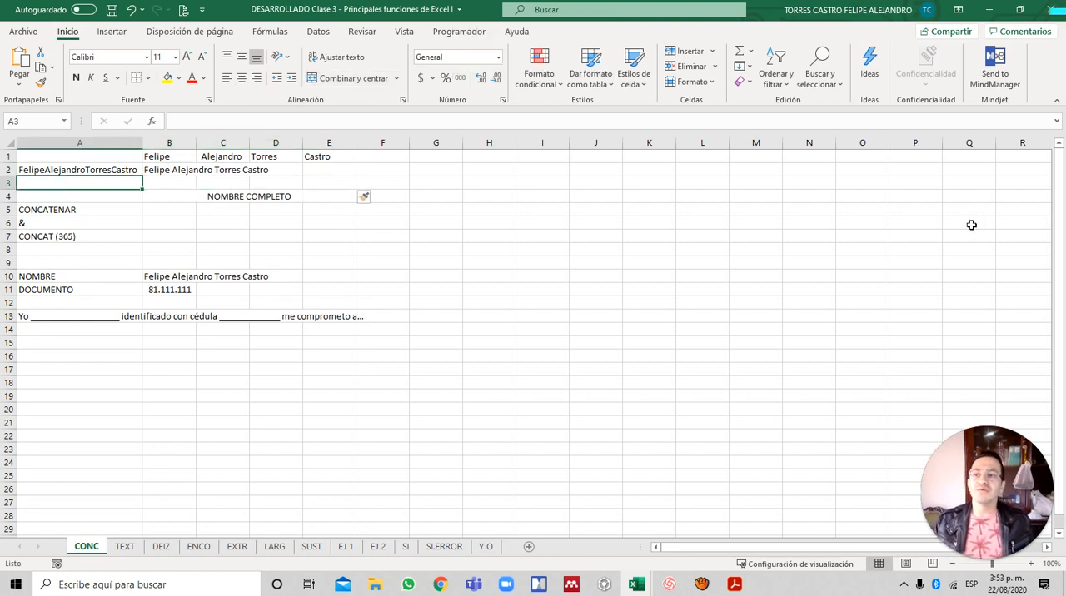
- Begin a CONCATENAR formula in cell A3 with B1 as the first text and a space " " as the second
{"action": "type", "text": "="}
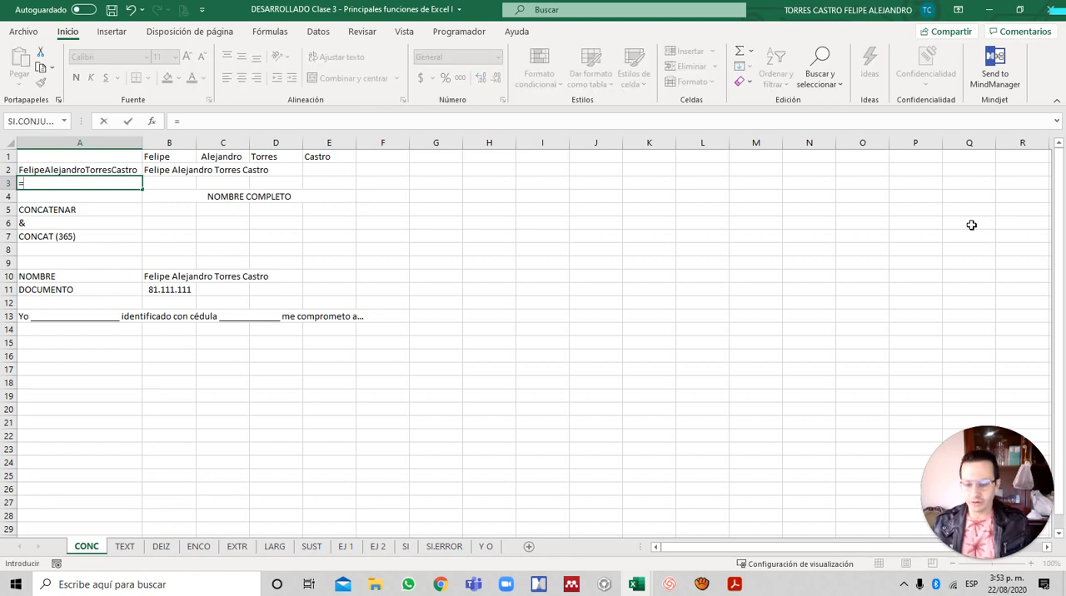
{"action": "type", "text": "CON"}
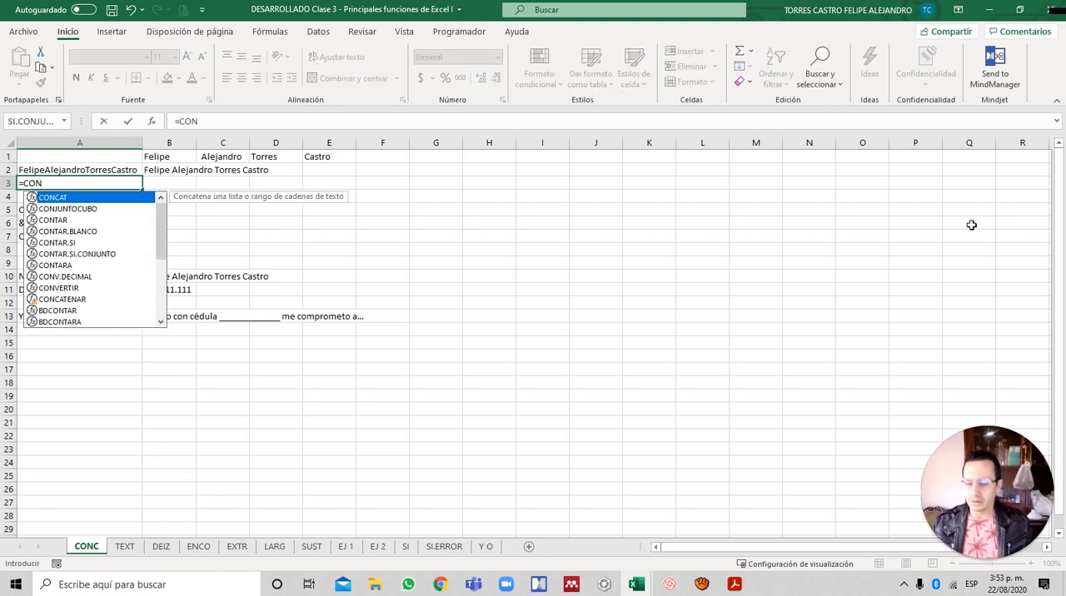
{"action": "type", "text": "CATEN"}
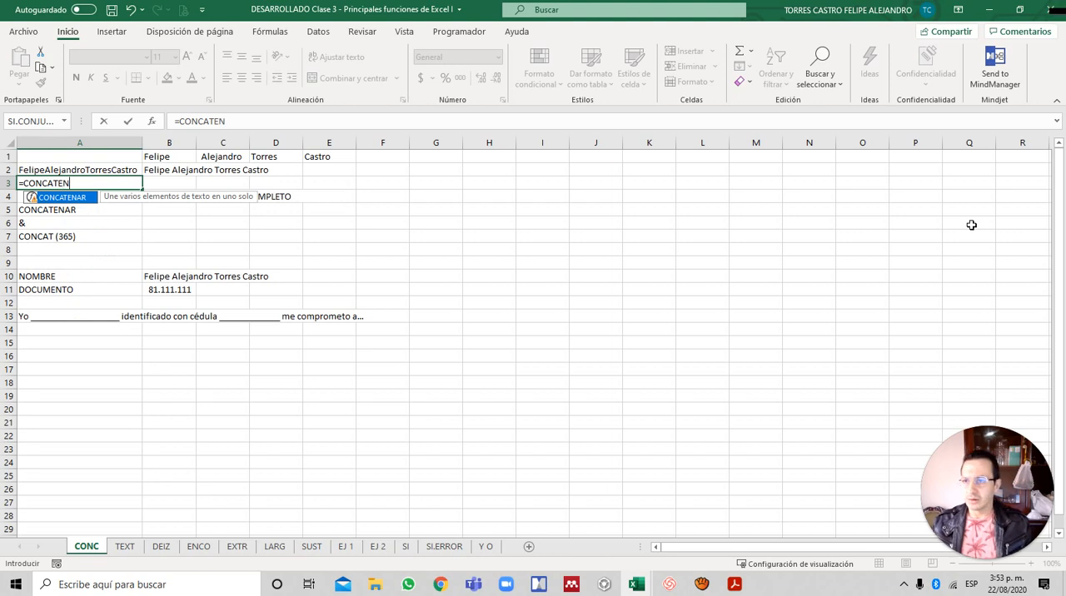
{"action": "key", "text": "Tab"}
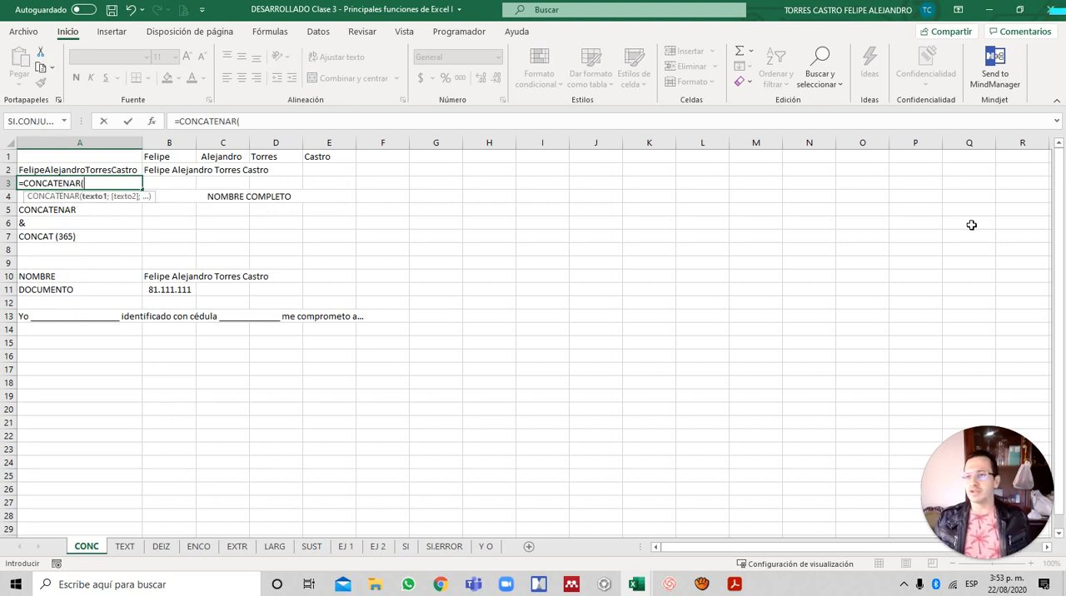
{"action": "key", "text": "Up"}
{"action": "key", "text": "Up"}
{"action": "key", "text": "Right"}
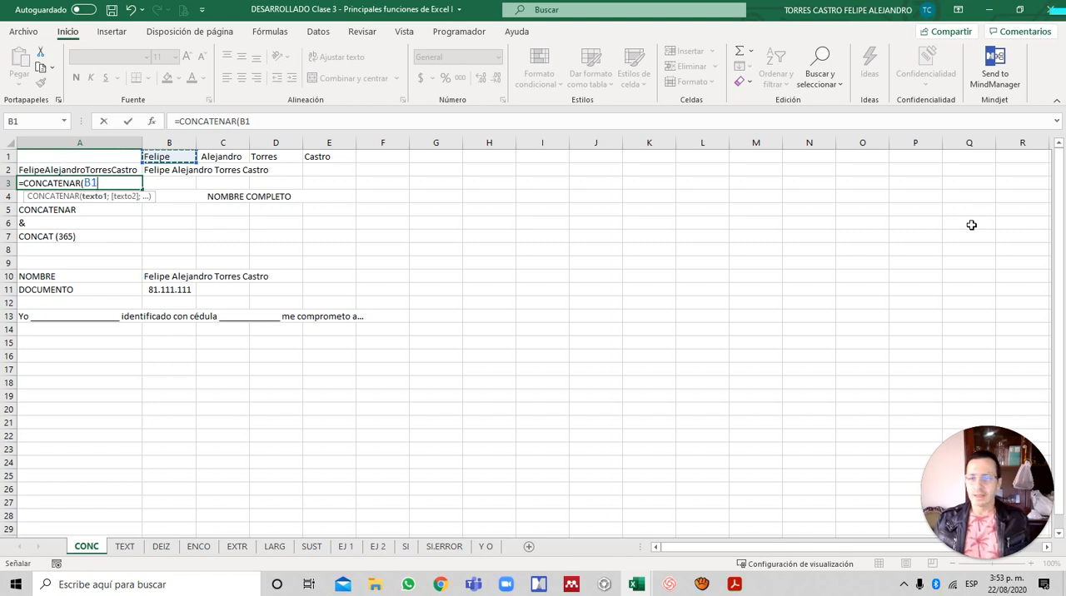
{"action": "type", "text": ";"}
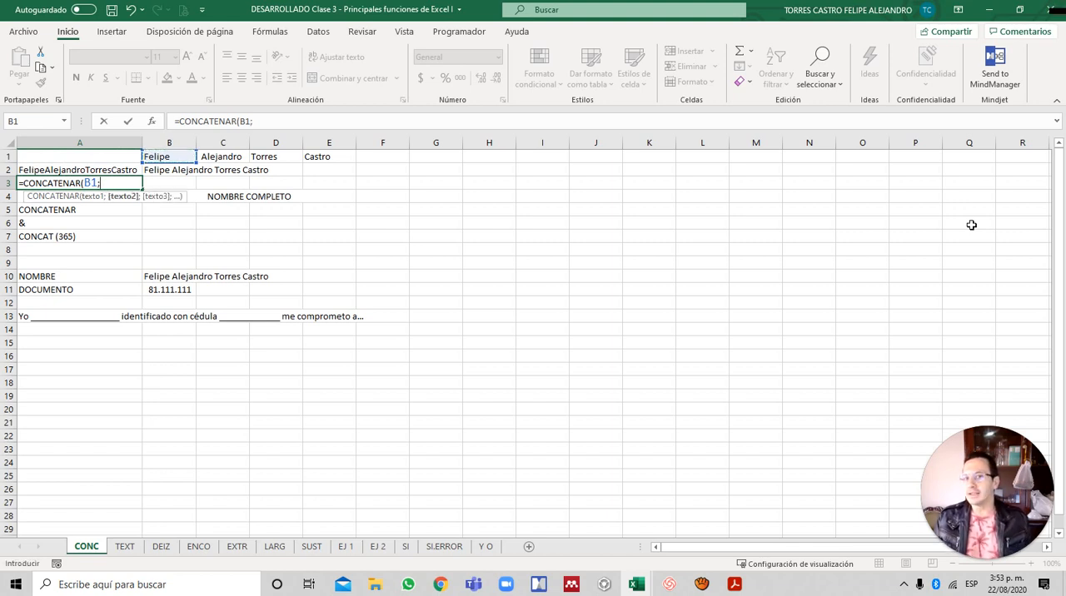
{"action": "type", "text": "\" "}
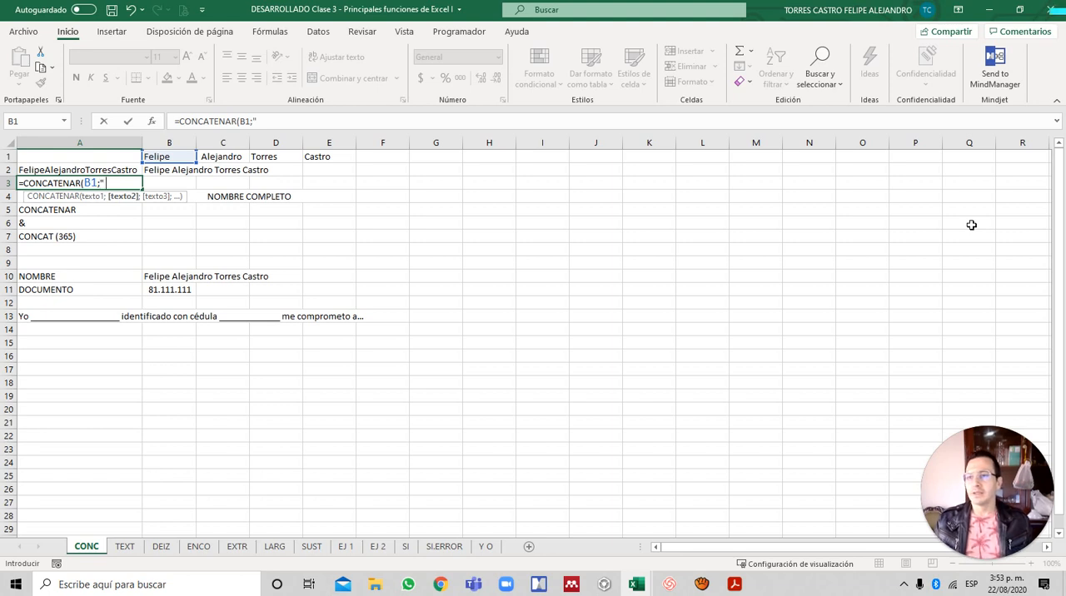
{"action": "type", "text": "\";"}
- Add C1 followed by a space " " as the next arguments of the CONCATENAR formula
{"action": "key", "text": "Up"}
{"action": "key", "text": "Up"}
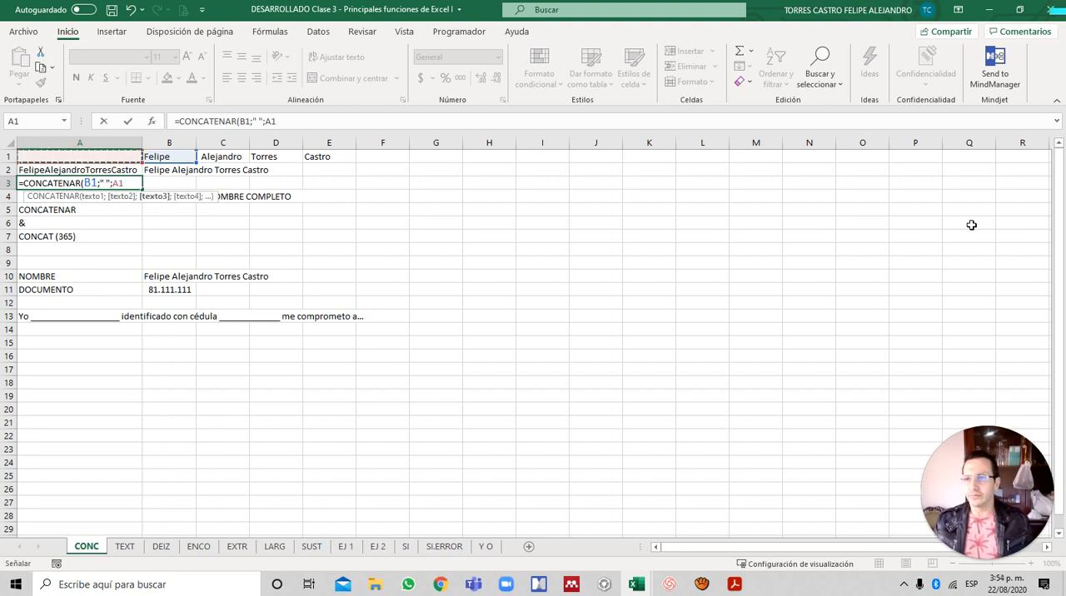
{"action": "key", "text": "Right"}
{"action": "key", "text": "Right"}
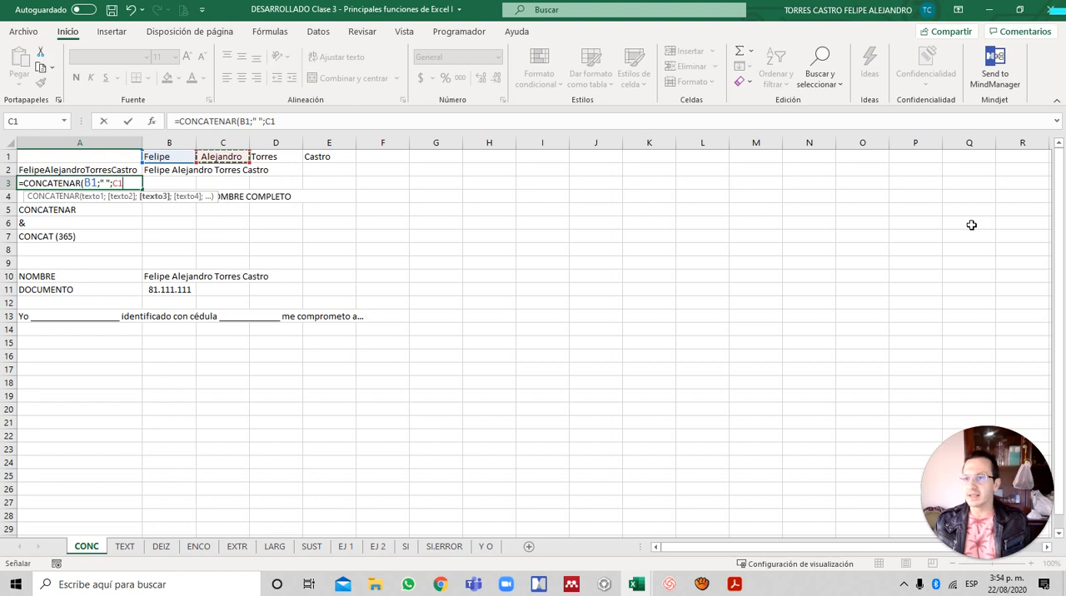
{"action": "type", "text": ";\" \""}
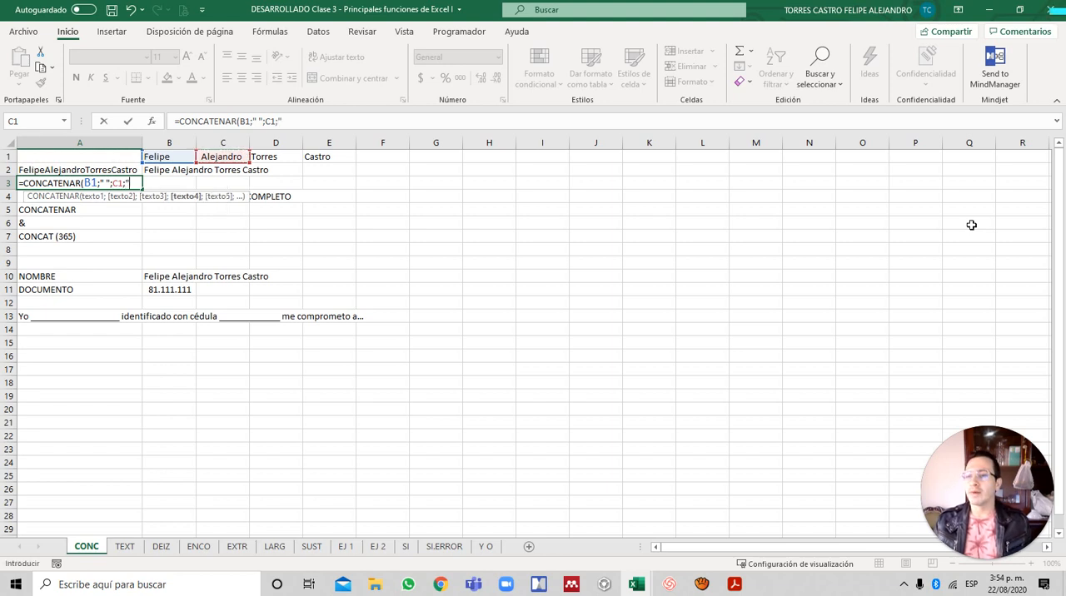
{"action": "type", "text": ";"}
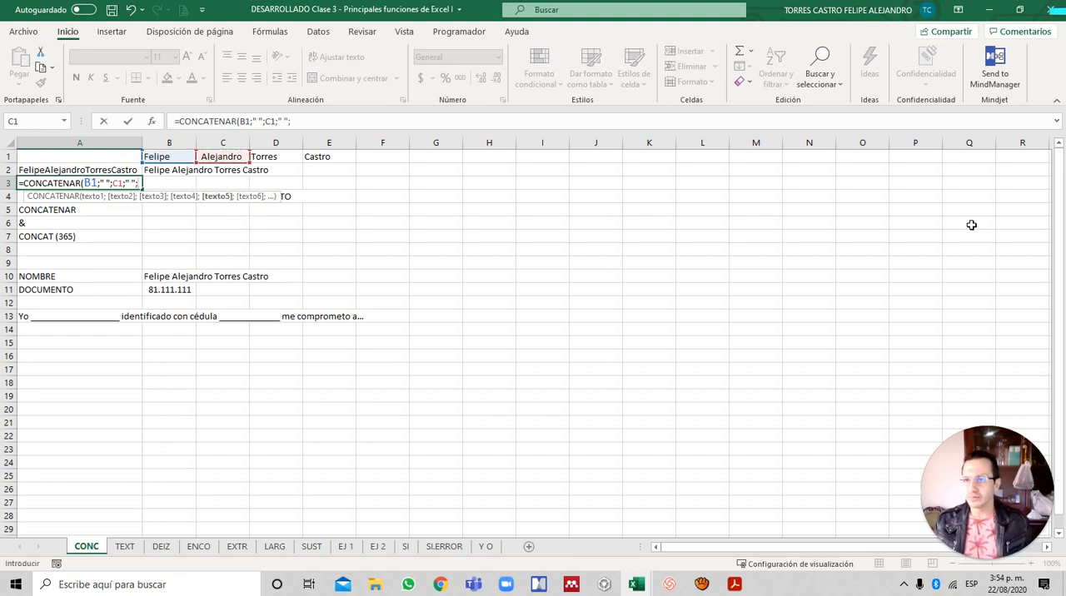
- Add D1 and another space " " as further arguments of the CONCATENAR formula
{"action": "key", "text": "Up"}
{"action": "key", "text": "Up"}
{"action": "key", "text": "Right"}
{"action": "key", "text": "Right"}
{"action": "key", "text": "Right"}
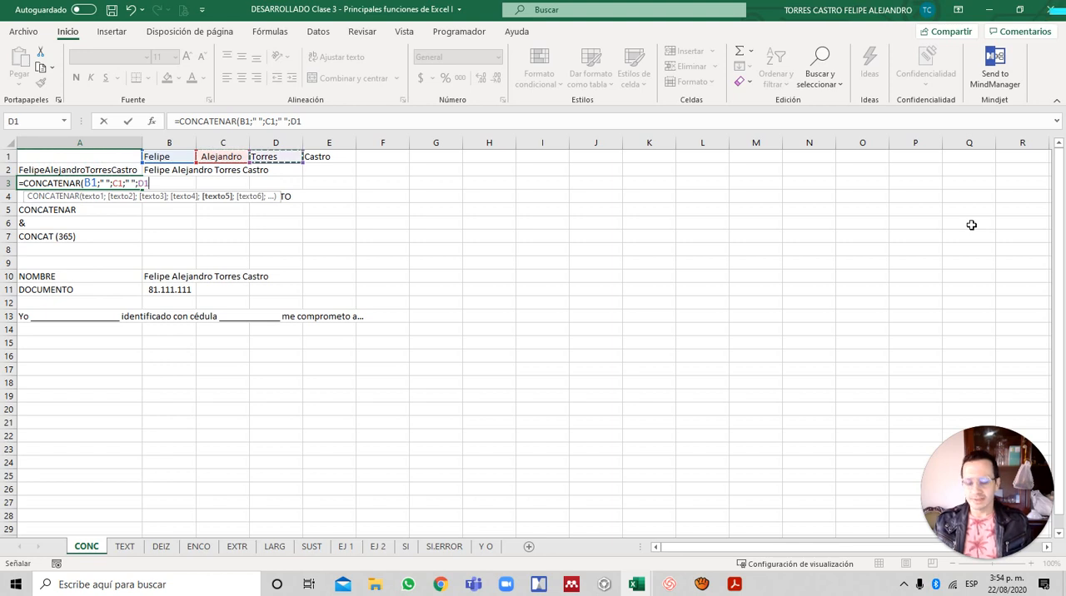
{"action": "type", "text": ";\" \""}
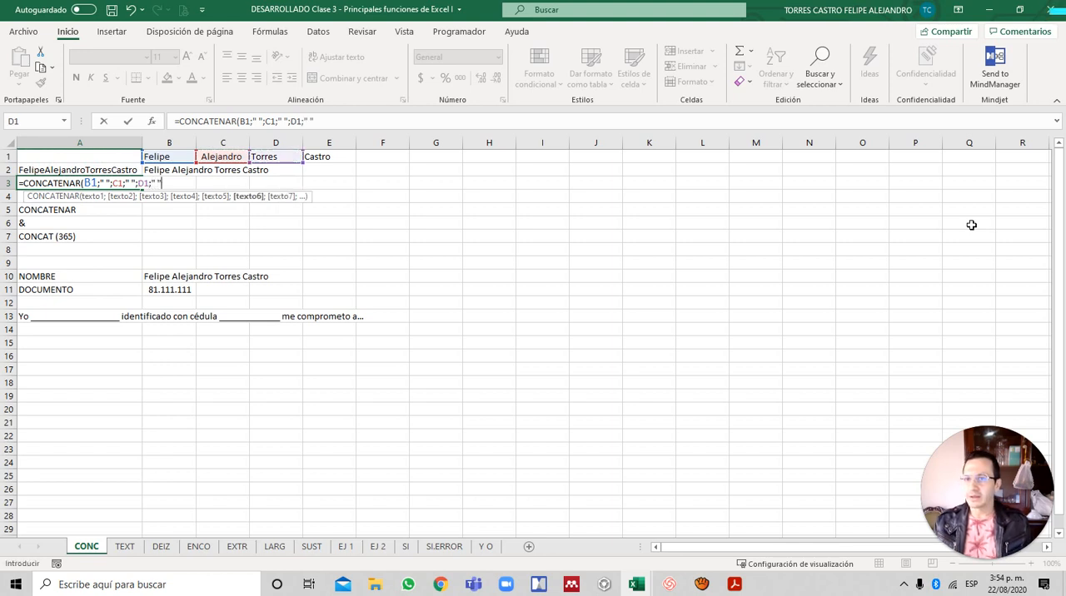
{"action": "type", "text": ";"}
- Add E1 as the last argument and enter the formula =CONCATENAR(B1;" ";C1;" ";D1;" ";E1) in A3
{"action": "key", "text": "Up"}
{"action": "key", "text": "Up"}
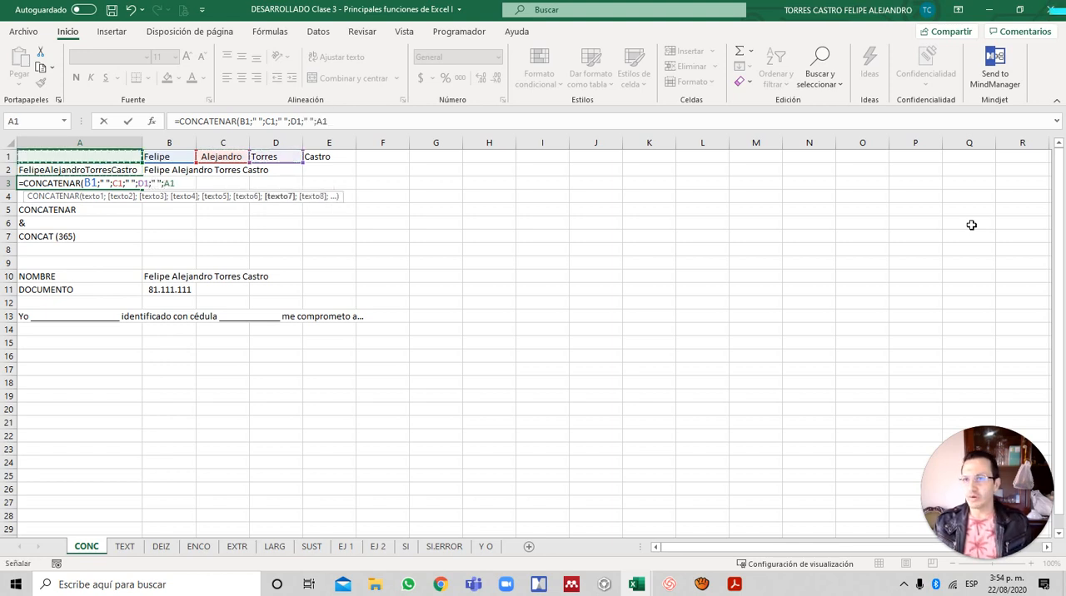
{"action": "key", "text": "Right"}
{"action": "key", "text": "Right"}
{"action": "key", "text": "Right"}
{"action": "key", "text": "Right"}
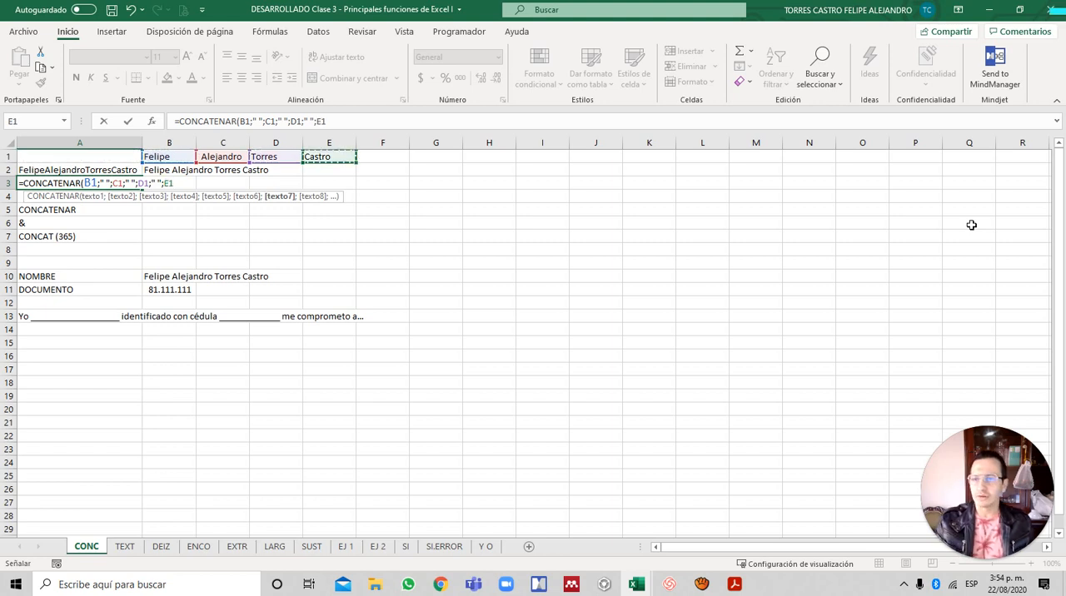
{"action": "type", "text": ")"}
{"action": "key", "text": "Return"}
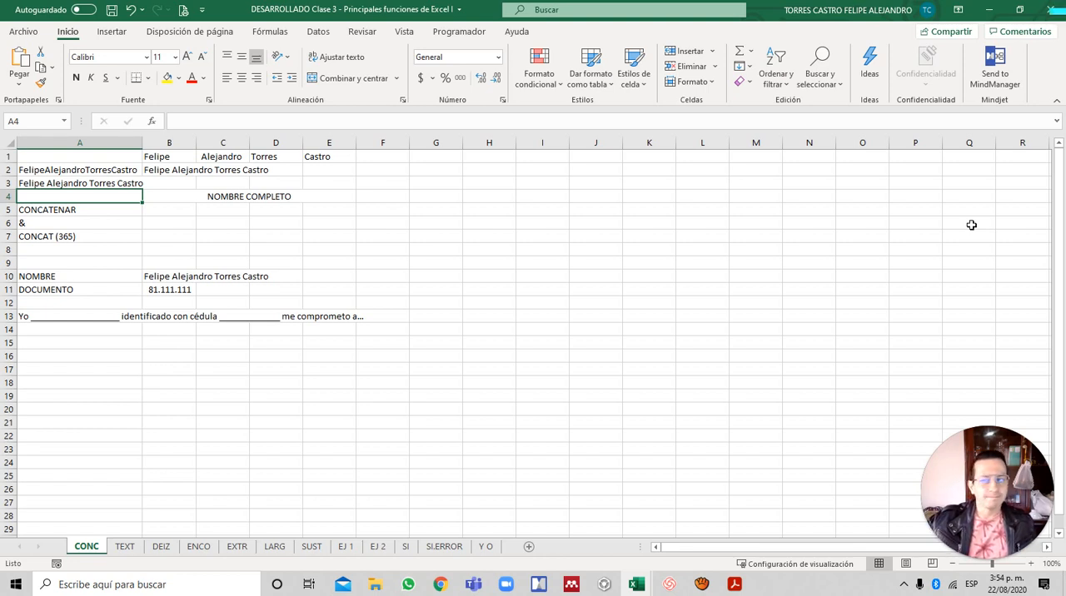
{"action": "key", "text": "Up"}
{"action": "key", "text": "Down"}
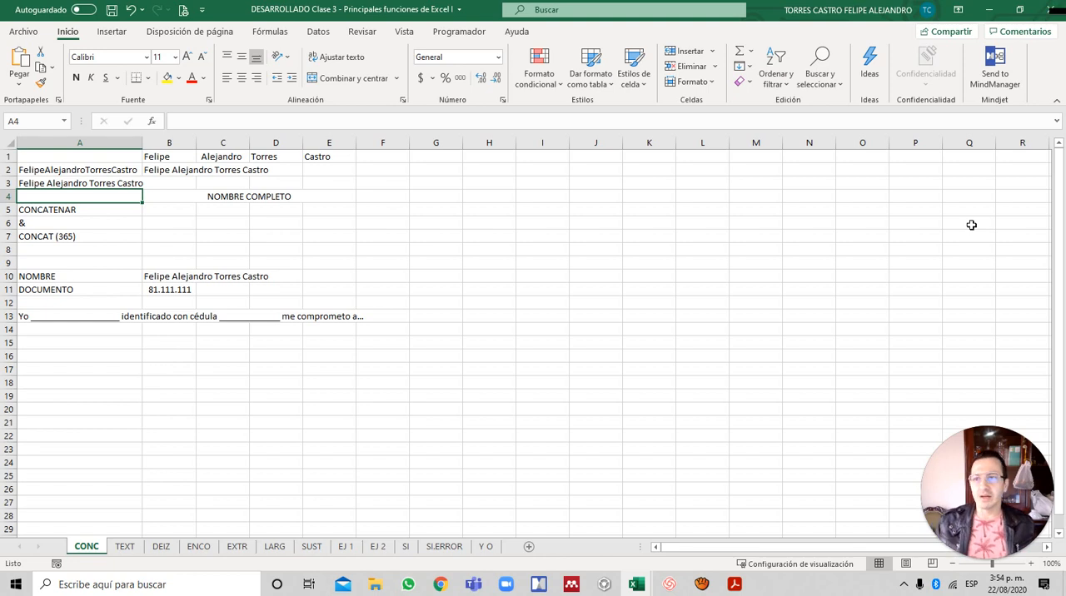
{"action": "key", "text": "Down"}
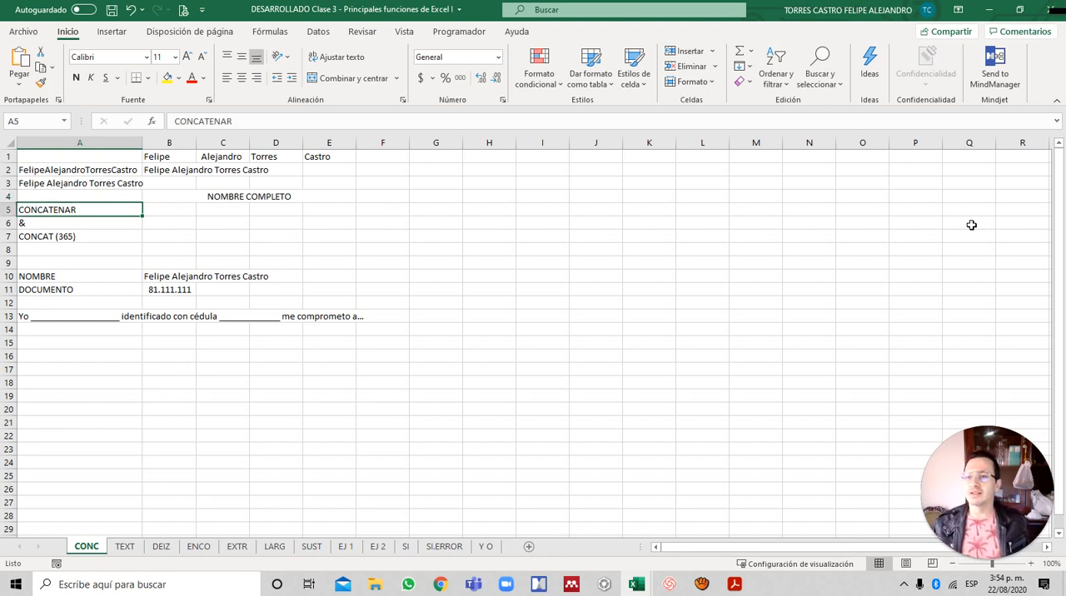
{"action": "key", "text": "Down"}
{"action": "key", "text": "Up"}
{"action": "key", "text": "Right"}
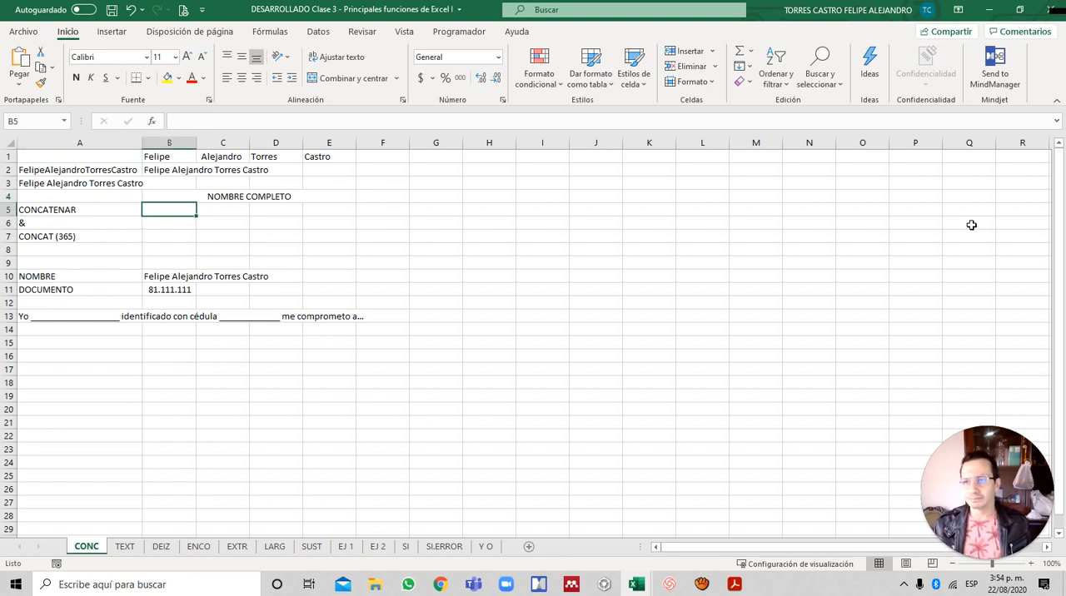
{"action": "key", "text": "Up"}
{"action": "key", "text": "Up"}
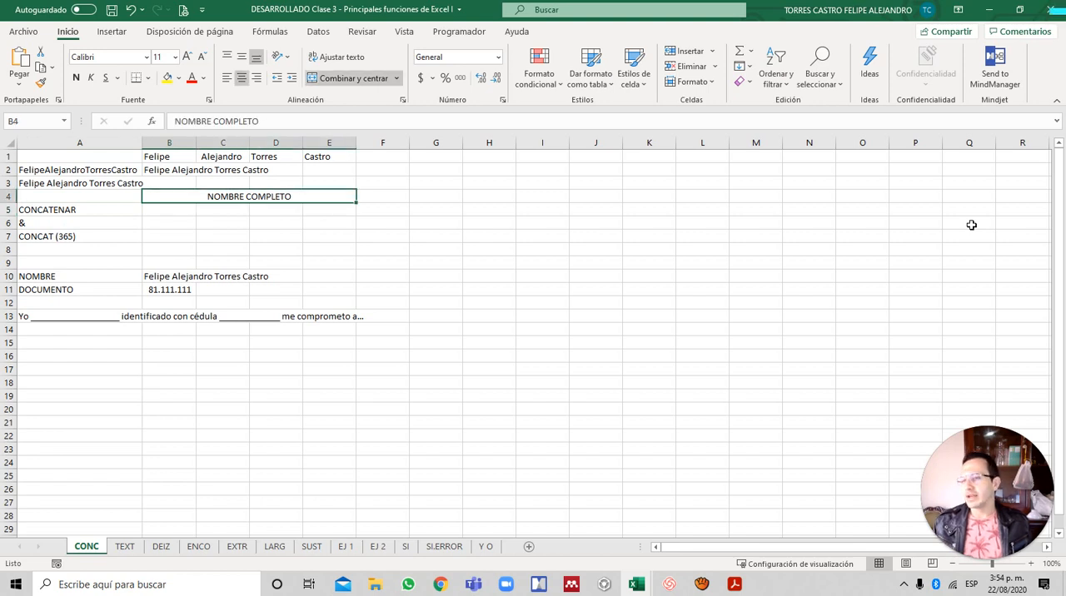
{"action": "key", "text": "Down"}
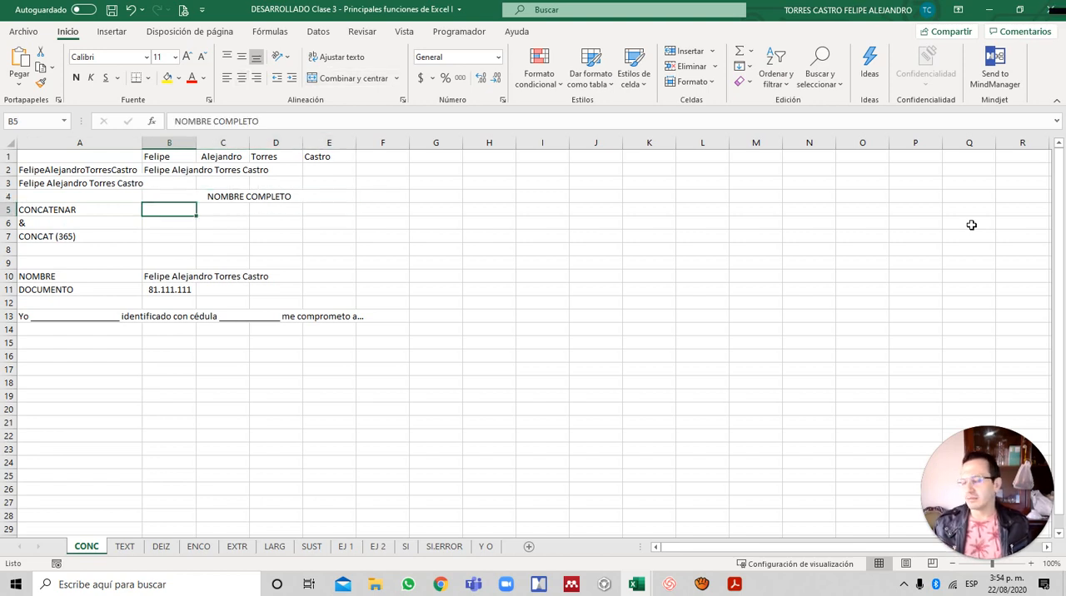
{"action": "key", "text": "Right"}
{"action": "key", "text": "Right"}
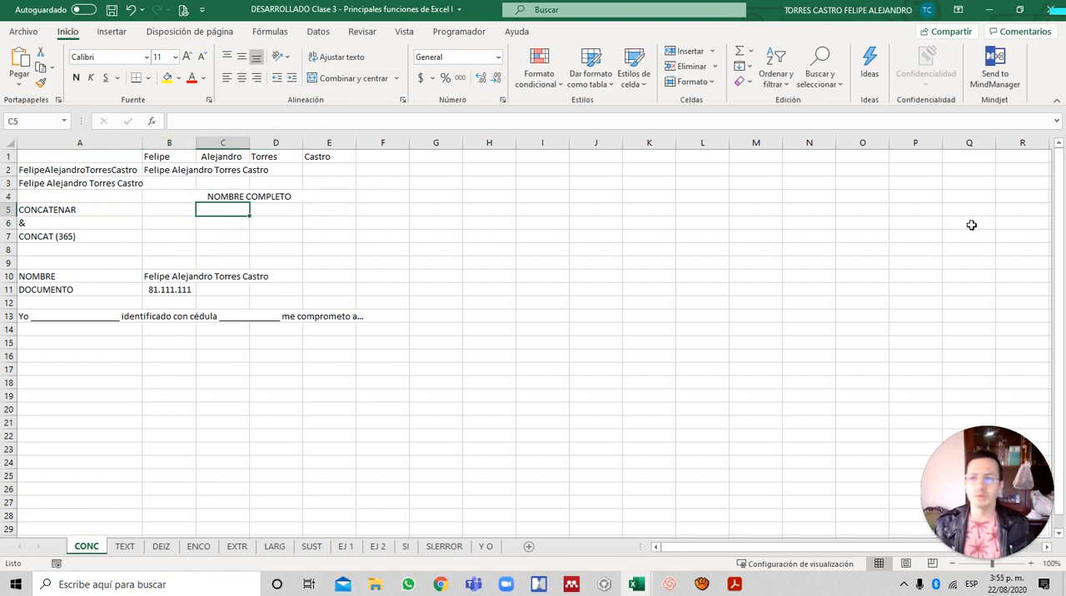
{"action": "key", "text": "Left"}
{"action": "key", "text": "Left"}
{"action": "key", "text": "Down"}
{"action": "key", "text": "Right"}
{"action": "key", "text": "Right"}
{"action": "key", "text": "Left"}
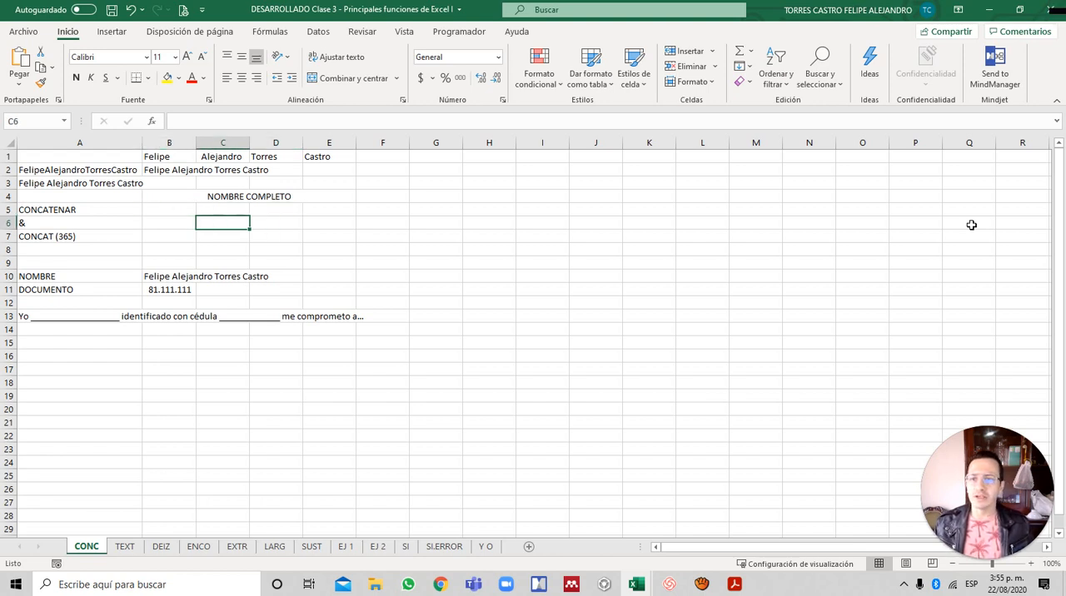
{"action": "key", "text": "Up"}
{"action": "key", "text": "Left"}
{"action": "key", "text": "Up"}
{"action": "key", "text": "Left"}
{"action": "key", "text": "Up"}
{"action": "key", "text": "Up"}
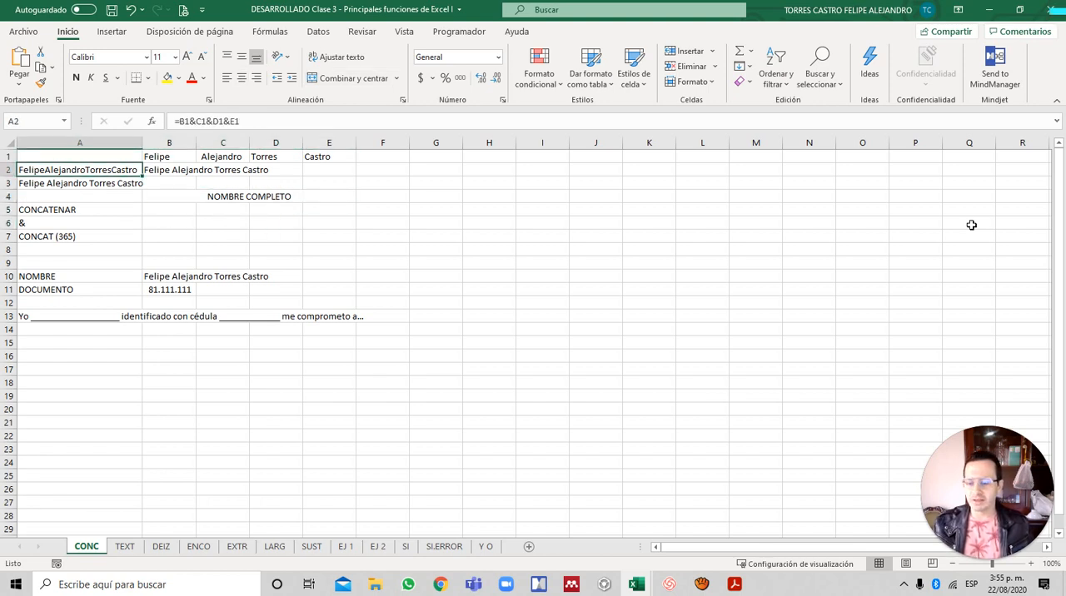
- Copy the text of the CONCATENAR formula in A3 into cell B5 beside the CONCATENAR label, keeping its references
{"action": "key", "text": "Down"}
{"action": "key", "text": "F2"}
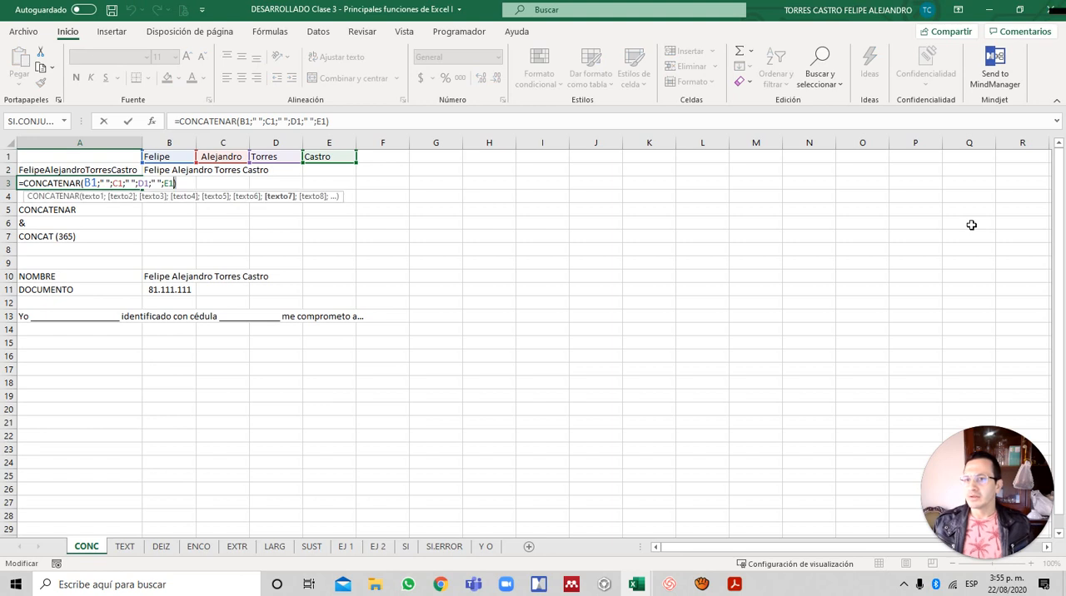
{"action": "key", "text": "shift+Home"}
{"action": "key", "text": "ctrl+c"}
{"action": "key", "text": "Return"}
{"action": "key", "text": "Down"}
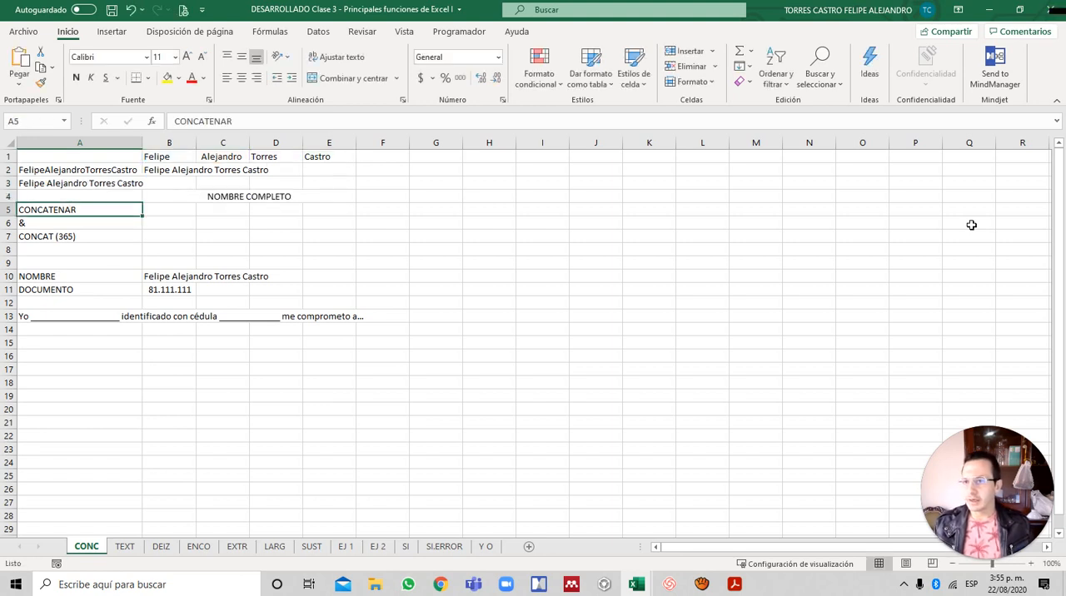
{"action": "key", "text": "Right"}
{"action": "key", "text": "F2"}
{"action": "key", "text": "ctrl+v"}
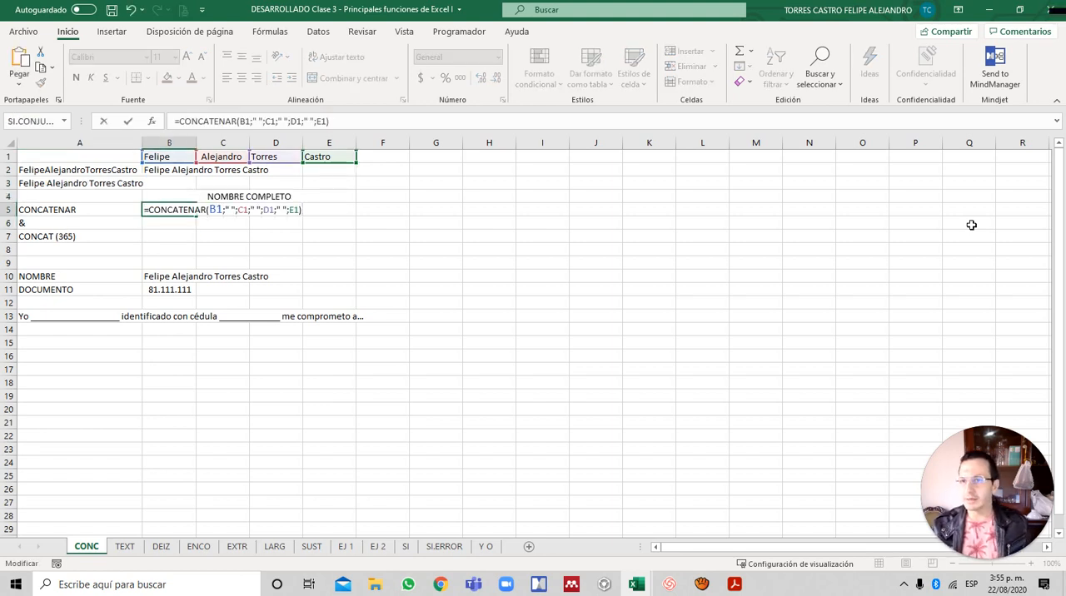
{"action": "key", "text": "Return"}
- Copy the text of the & formula in B2 into cell B6 beside the & label, keeping its references
{"action": "key", "text": "Up"}
{"action": "key", "text": "Up"}
{"action": "key", "text": "Up"}
{"action": "key", "text": "Up"}
{"action": "key", "text": "Up"}
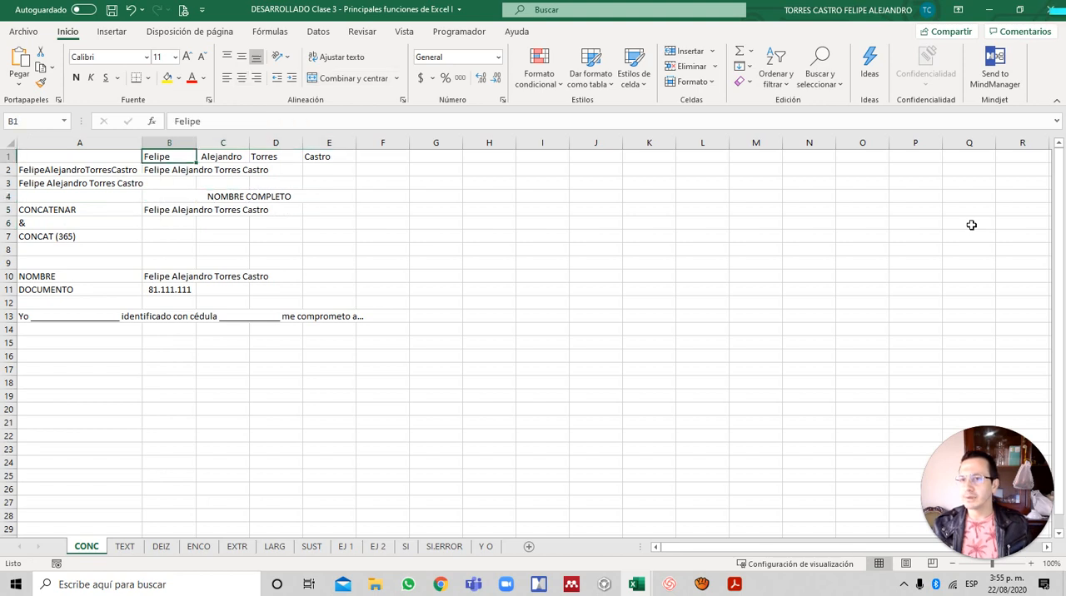
{"action": "key", "text": "Down"}
{"action": "key", "text": "F2"}
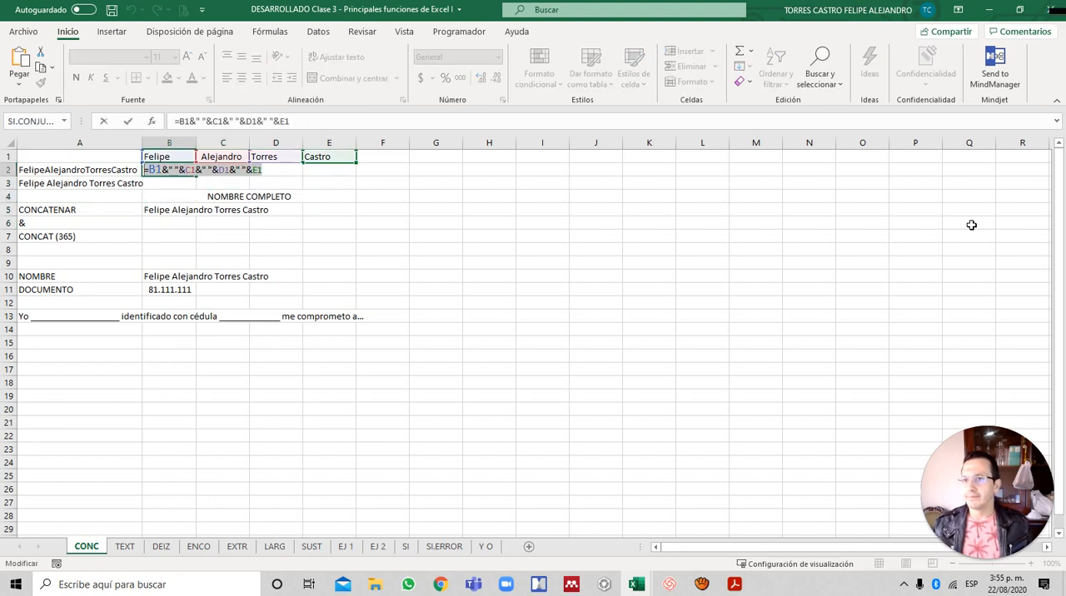
{"action": "key", "text": "Return"}
{"action": "key", "text": "Down"}
{"action": "key", "text": "Down"}
{"action": "key", "text": "Down"}
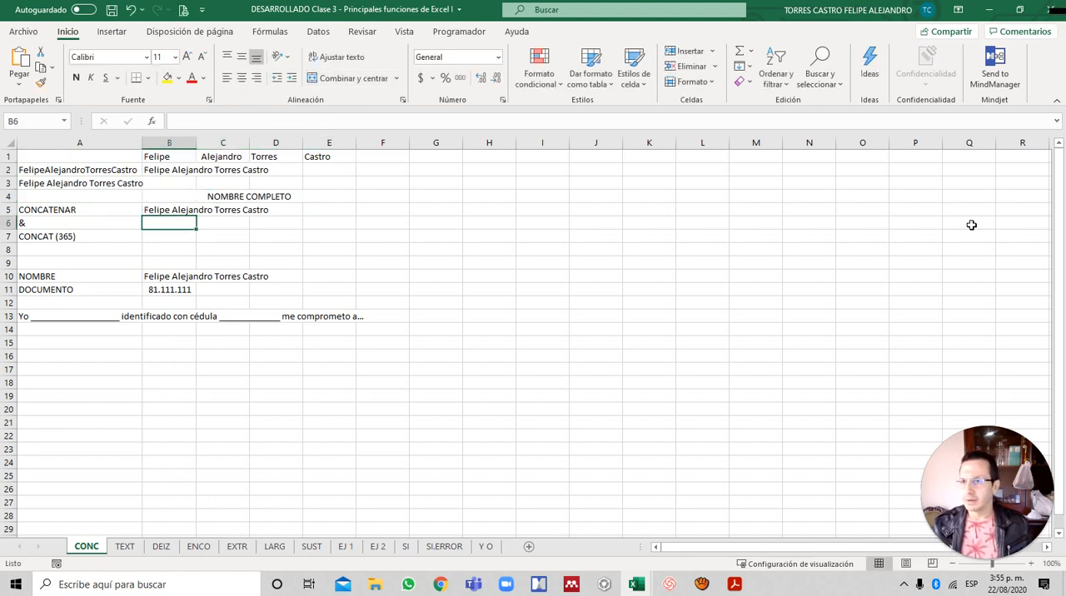
{"action": "key", "text": "F2"}
{"action": "key", "text": "ctrl+v"}
{"action": "key", "text": "Return"}
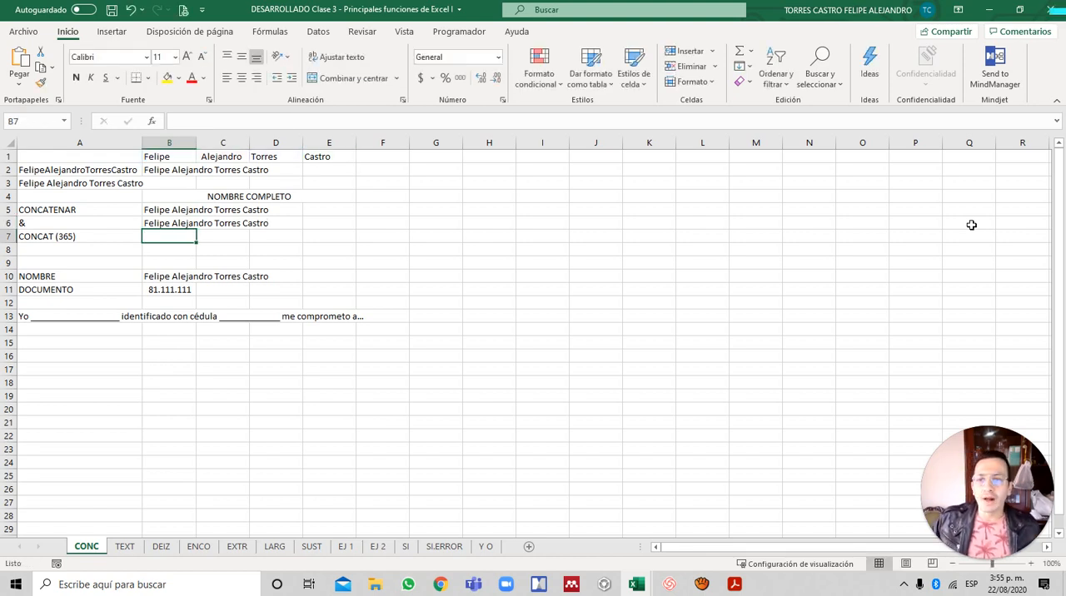
- Enter the formula =CONCAT(B1:E1) in B7 beside the CONCAT (365) label, passing the name parts as a single range
{"action": "type", "text": "="}
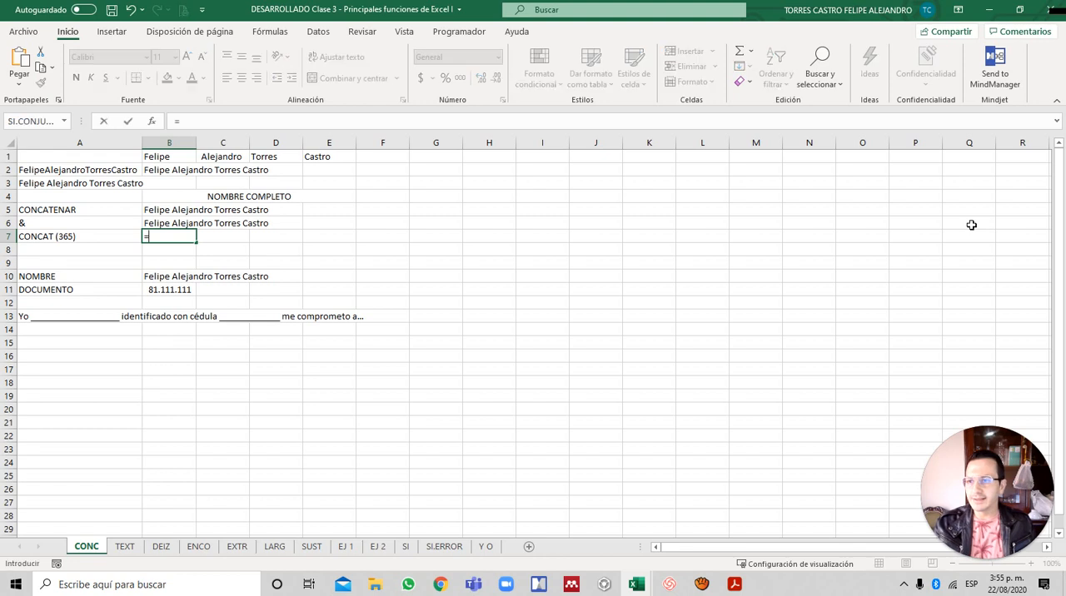
{"action": "type", "text": "CONC"}
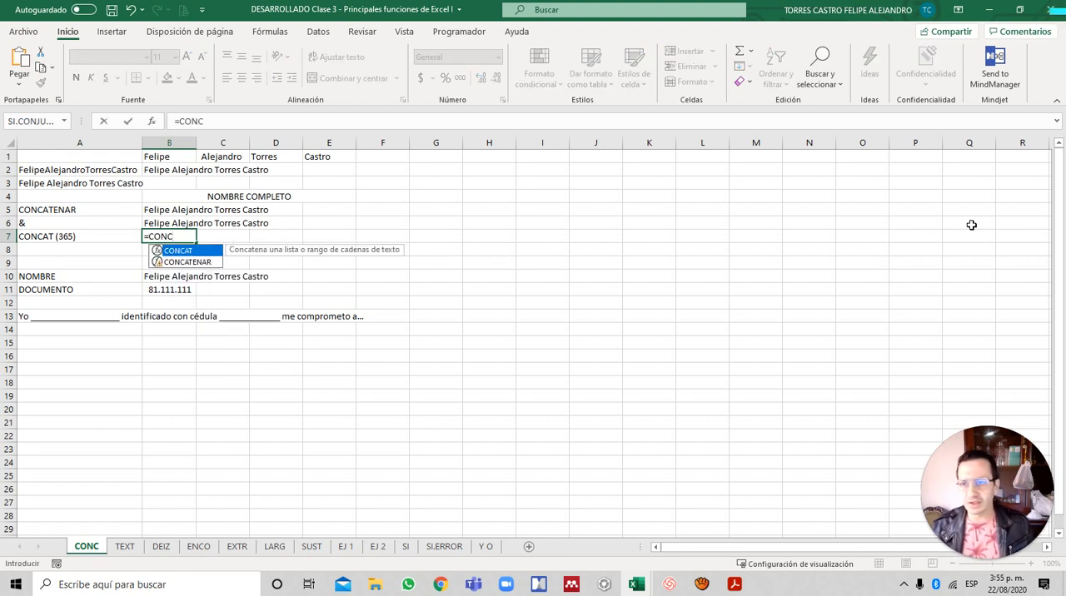
{"action": "key", "text": "Tab"}
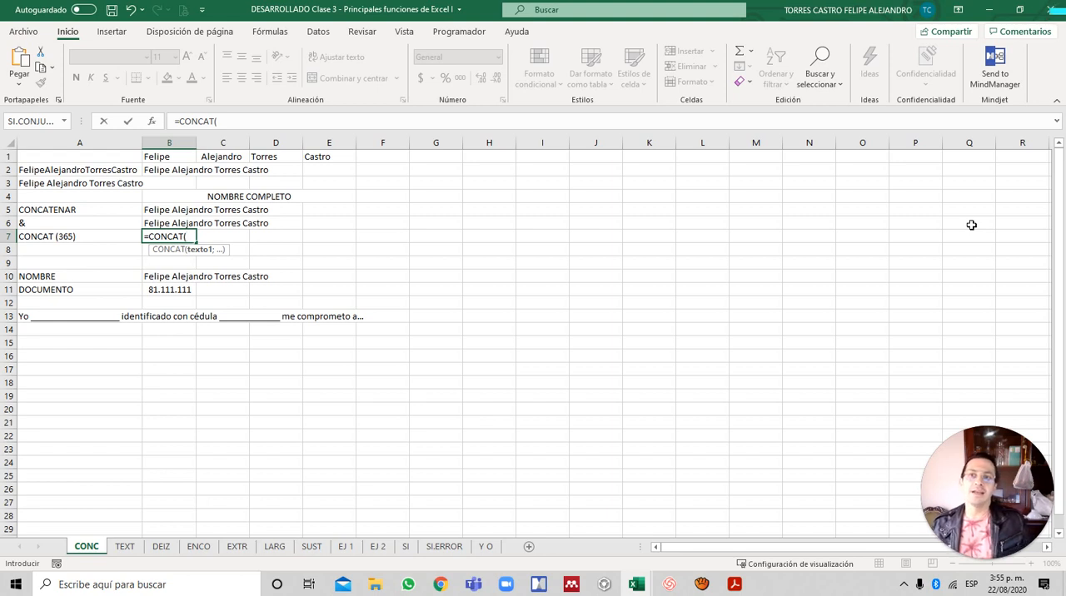
{"action": "key", "text": "Up"}
{"action": "key", "text": "Up"}
{"action": "key", "text": "Up"}
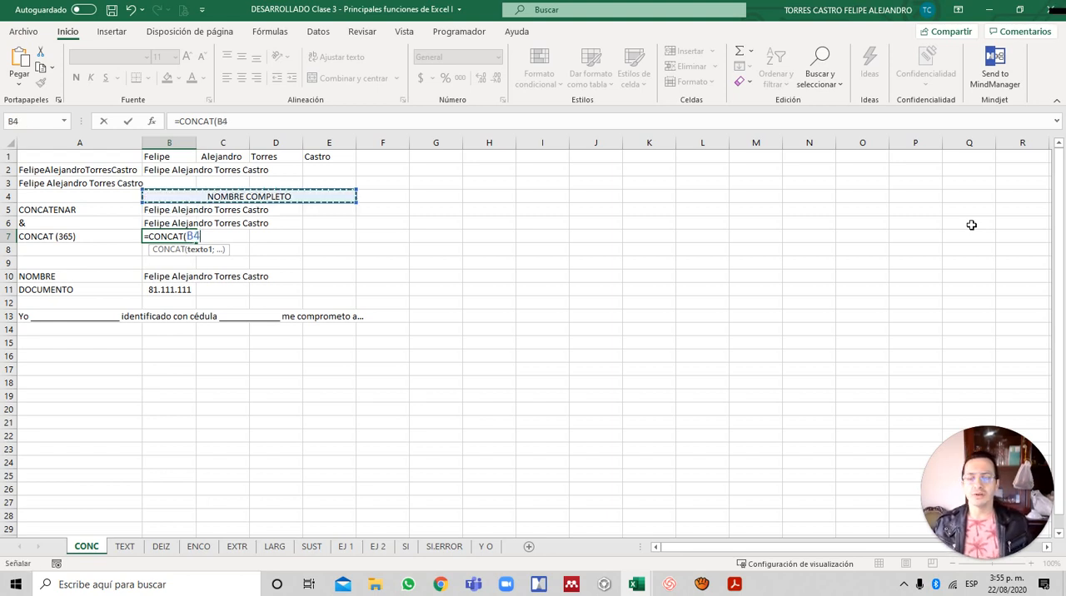
{"action": "key", "text": "Up"}
{"action": "key", "text": "Up"}
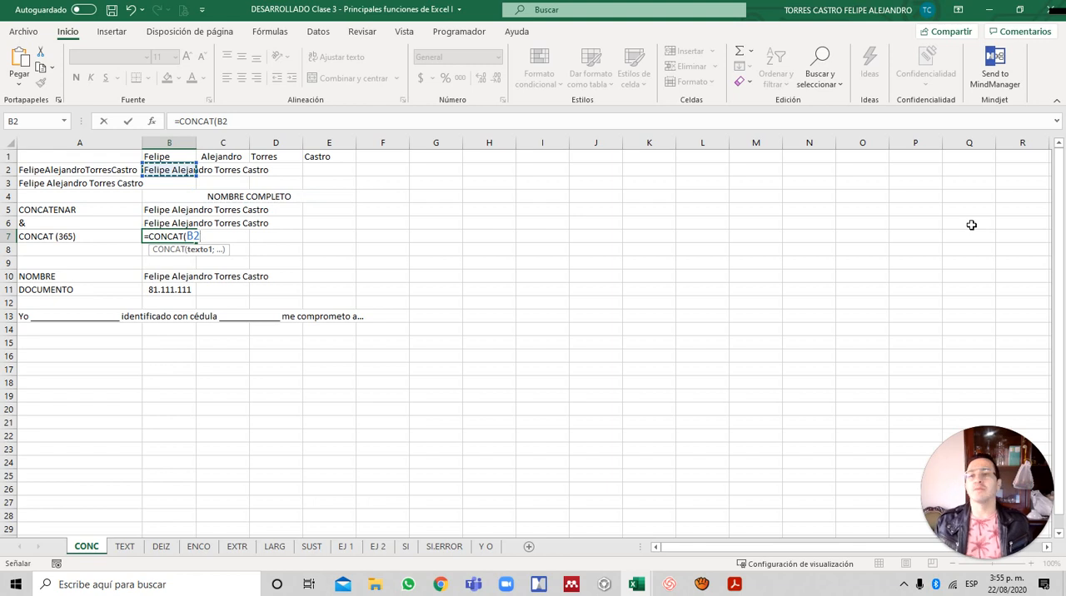
{"action": "key", "text": "Up"}
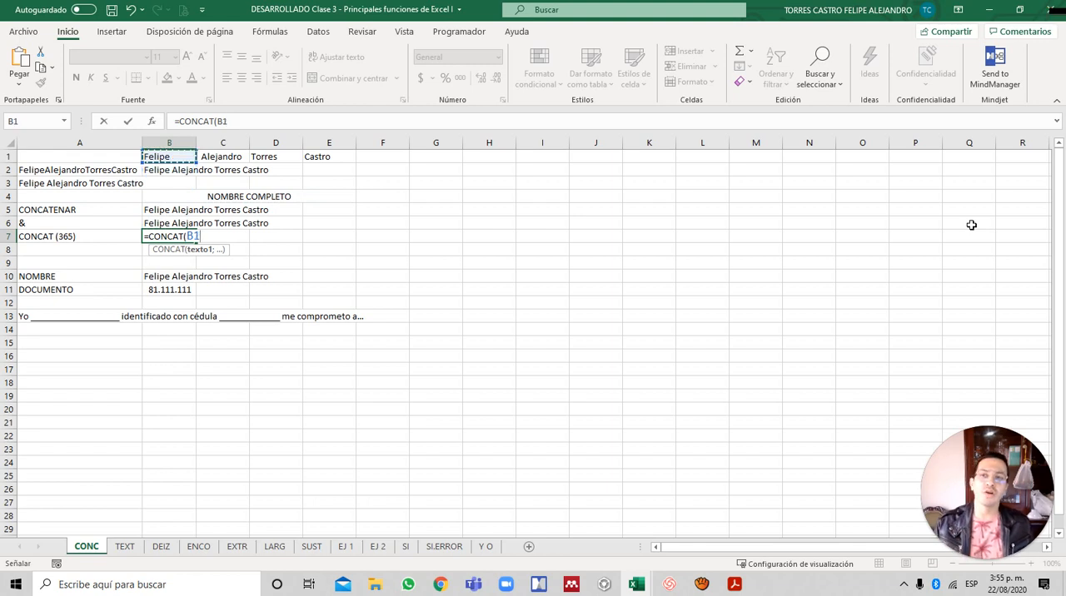
{"action": "key", "text": "shift+Right"}
{"action": "key", "text": "shift+Right"}
{"action": "key", "text": "shift+Right"}
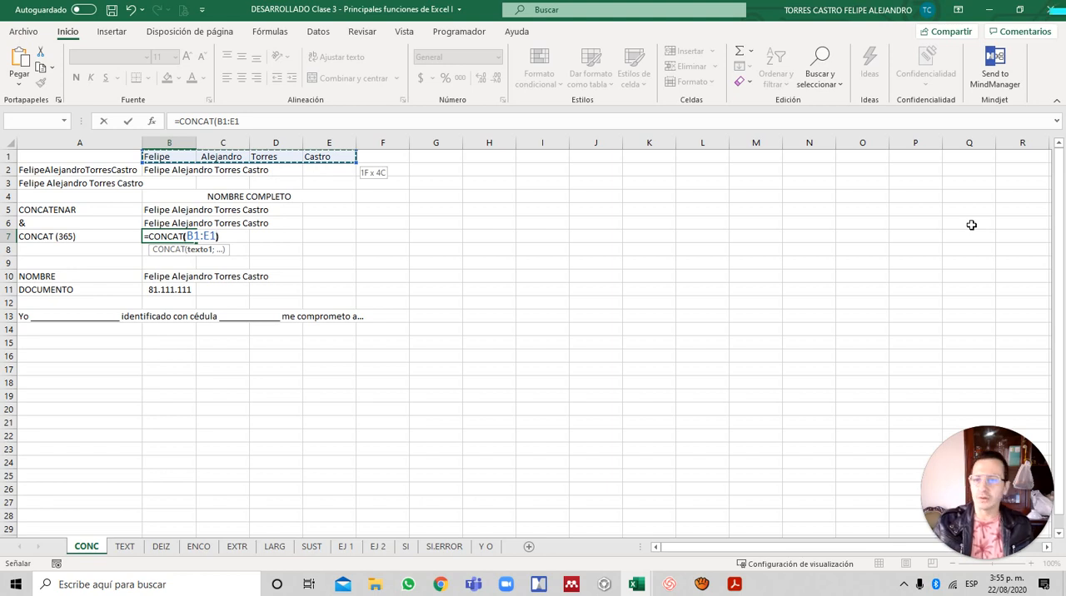
{"action": "type", "text": ")"}
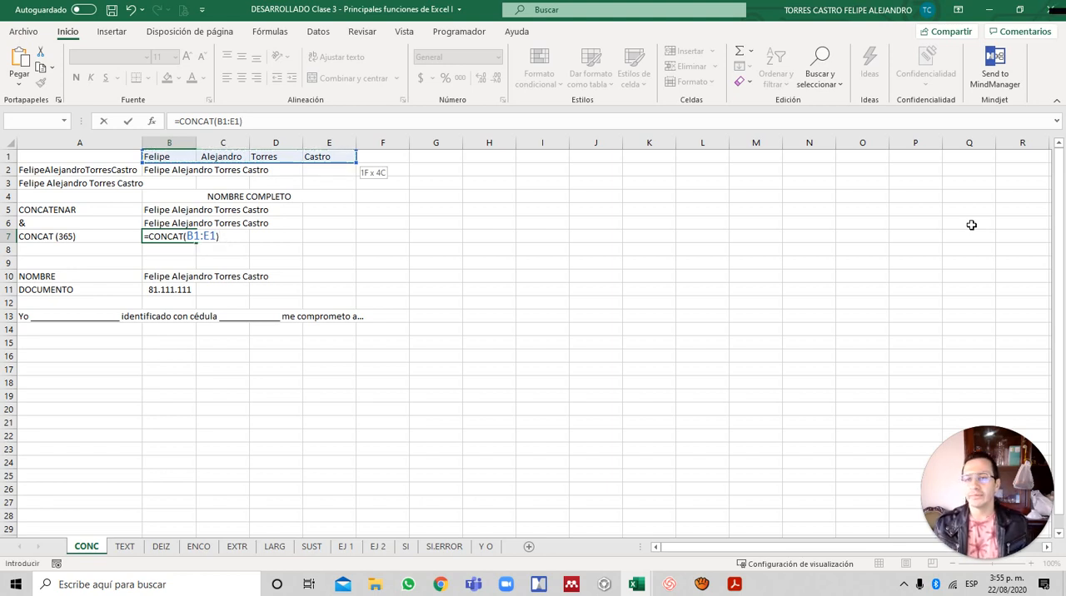
{"action": "key", "text": "Return"}
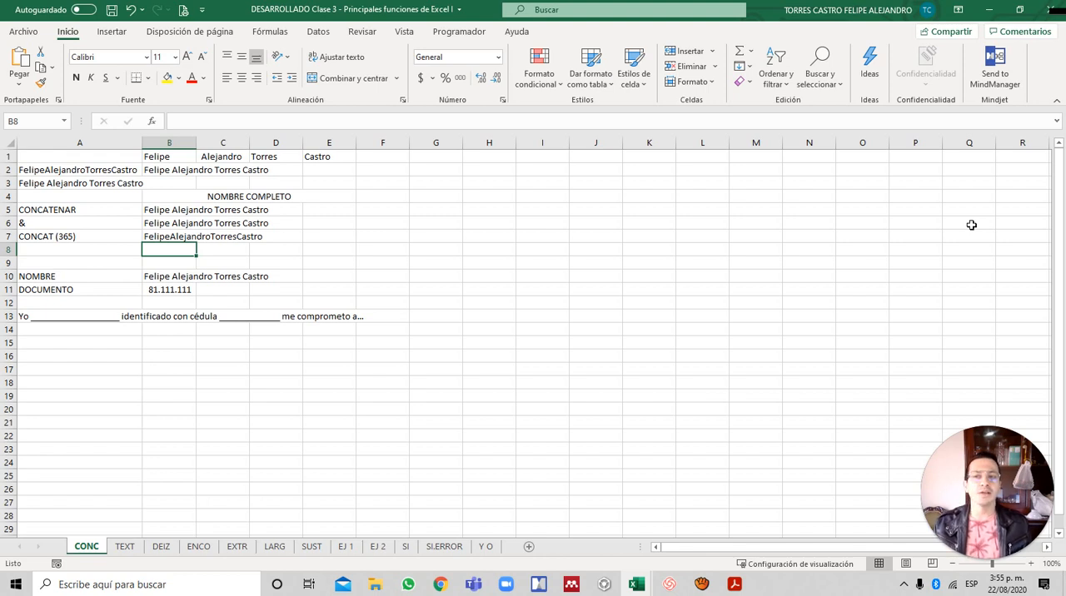
- Review the & formula in B2 and inspect the separate arguments of the CONCATENAR formula in B5 without changing them
{"action": "key", "text": "Up"}
{"action": "key", "text": "Up"}
{"action": "key", "text": "Up"}
{"action": "key", "text": "Up"}
{"action": "key", "text": "Up"}
{"action": "key", "text": "Up"}
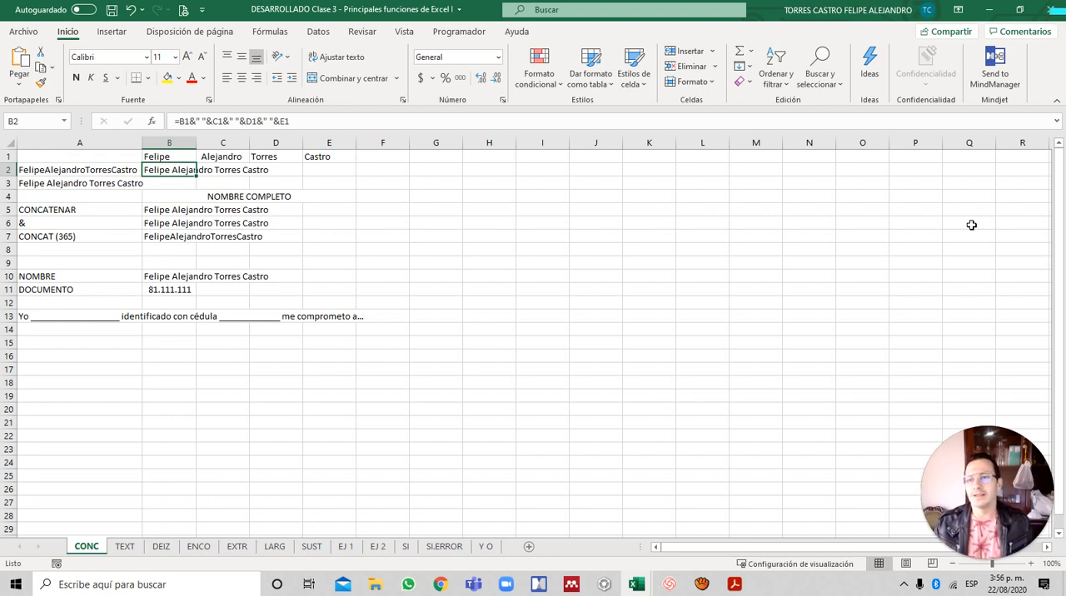
{"action": "key", "text": "Down"}
{"action": "key", "text": "Down"}
{"action": "key", "text": "Down"}
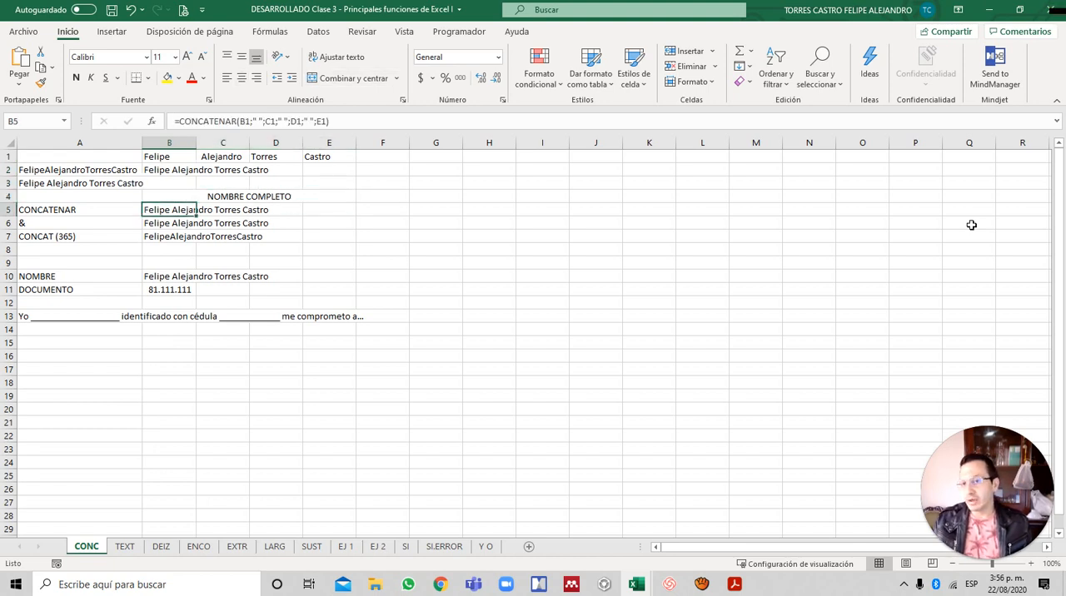
{"action": "key", "text": "F2"}
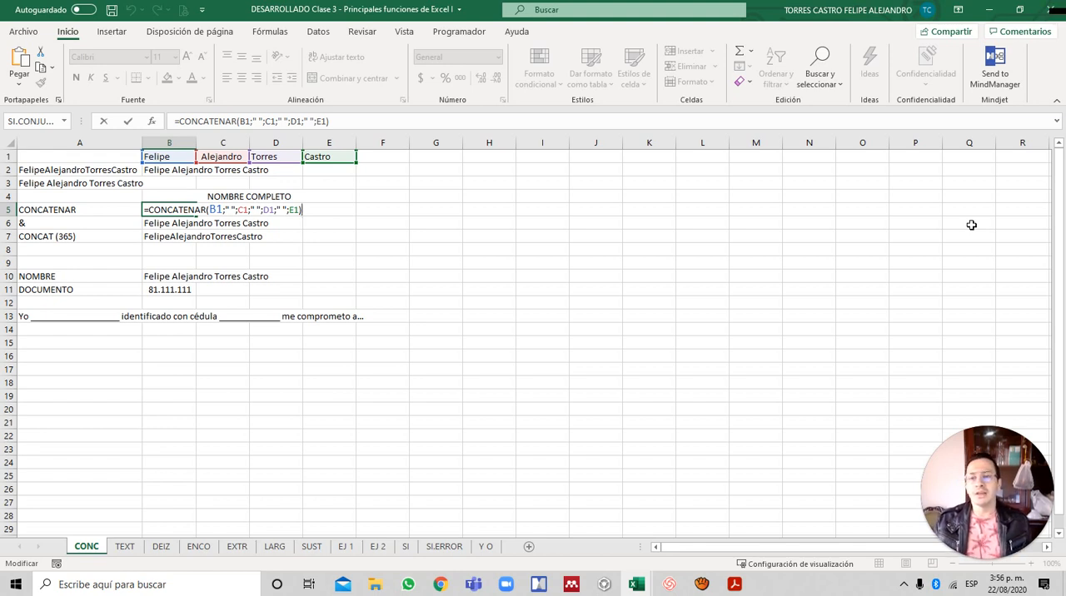
{"action": "key", "text": "Left"}
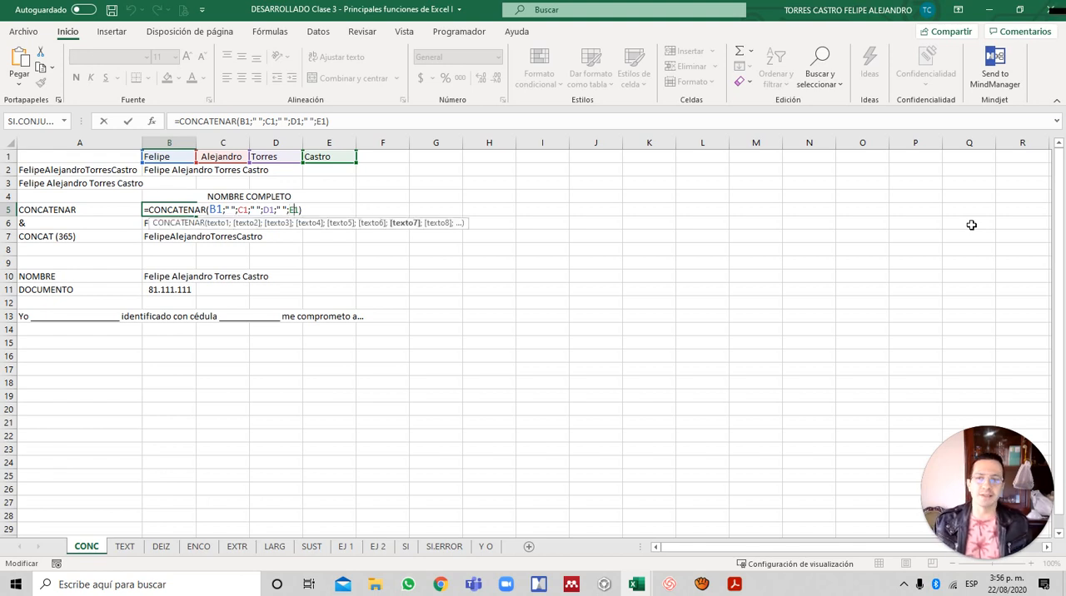
{"action": "key", "text": "ctrl+Return"}
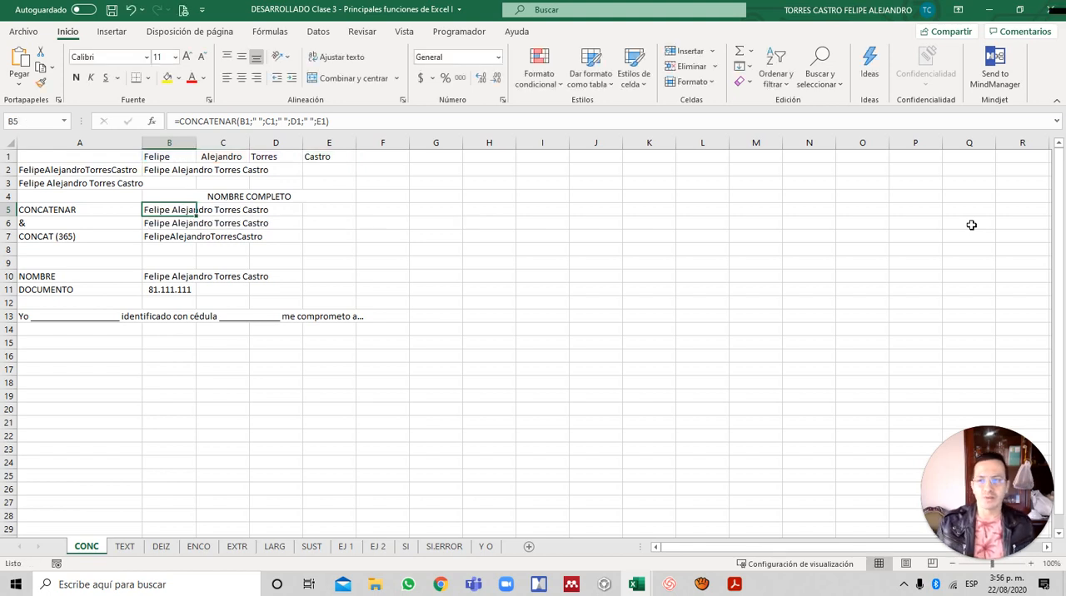
- Inspect the range reference used by the CONCAT formula in B7 without changing it
{"action": "key", "text": "Down"}
{"action": "key", "text": "Down"}
{"action": "key", "text": "Down"}
{"action": "key", "text": "Up"}
{"action": "key", "text": "F2"}
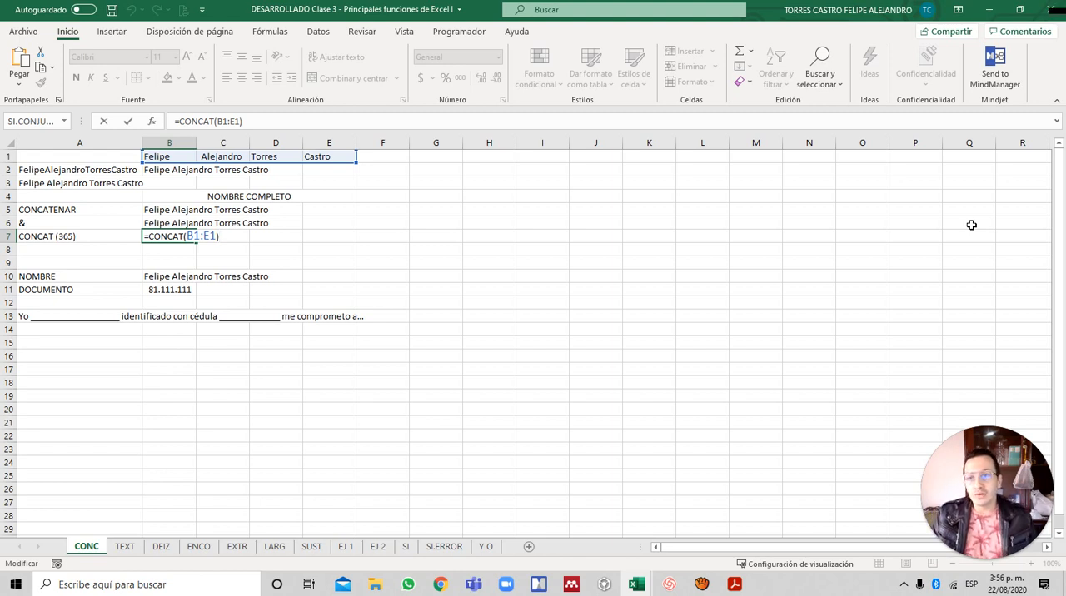
{"action": "key", "text": "Return"}
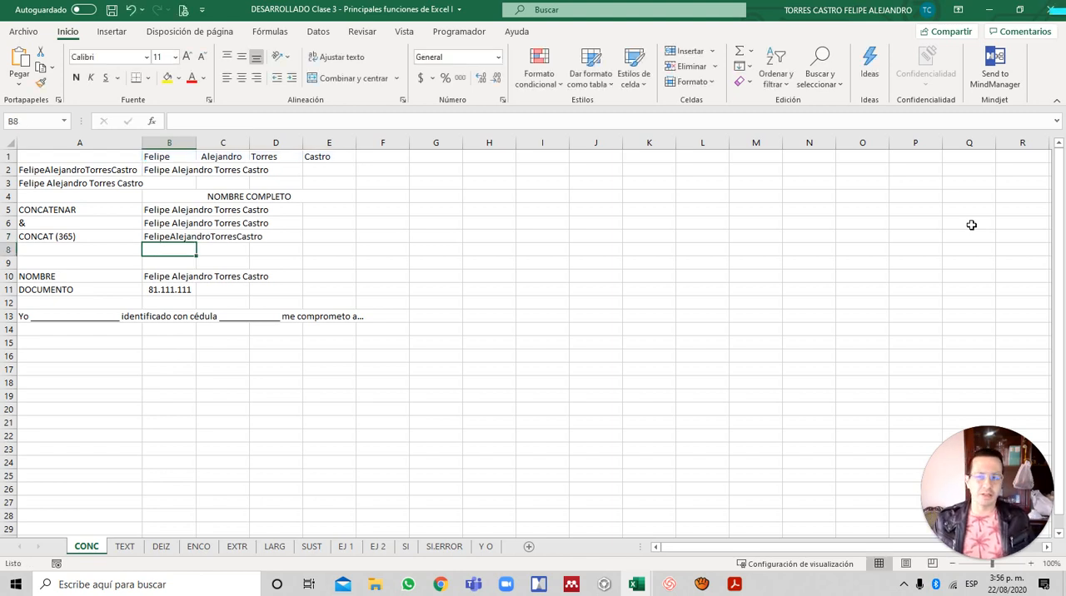
- Compare the CONCATENAR and & rows, checking the formulas in B5 and B6 and their labels in column A
{"action": "key", "text": "Up"}
{"action": "key", "text": "Up"}
{"action": "key", "text": "Up"}
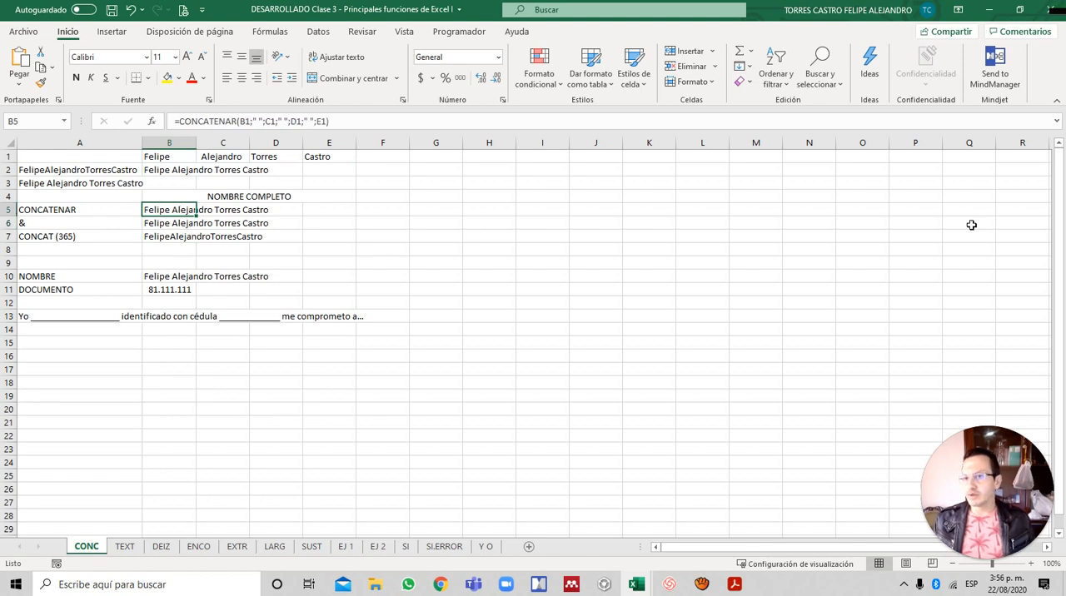
{"action": "key", "text": "Down"}
{"action": "key", "text": "Up"}
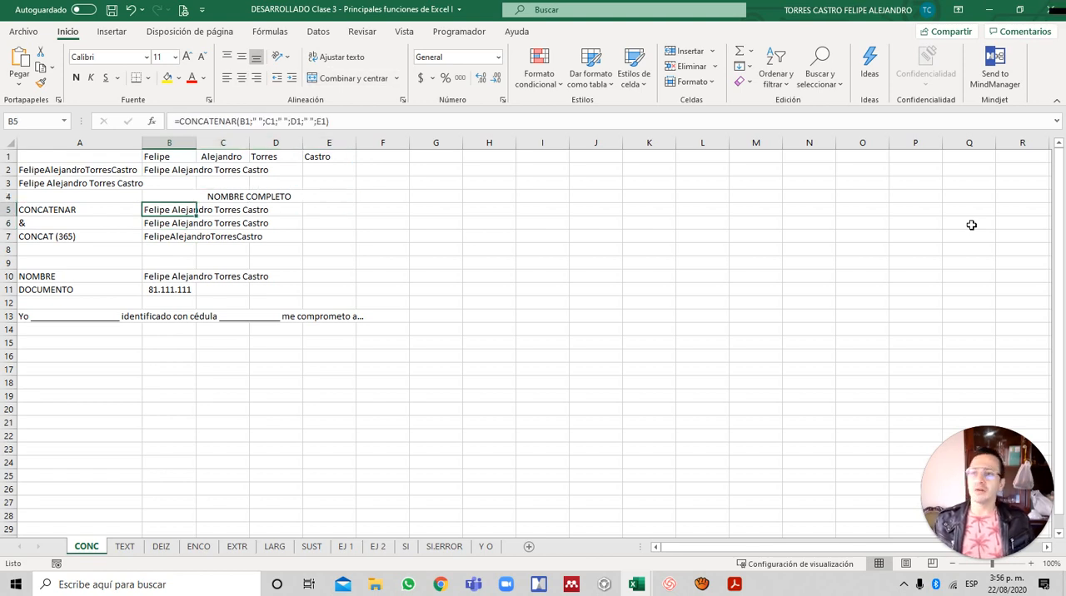
{"action": "key", "text": "shift+Down"}
{"action": "key", "text": "Down"}
{"action": "key", "text": "Left"}
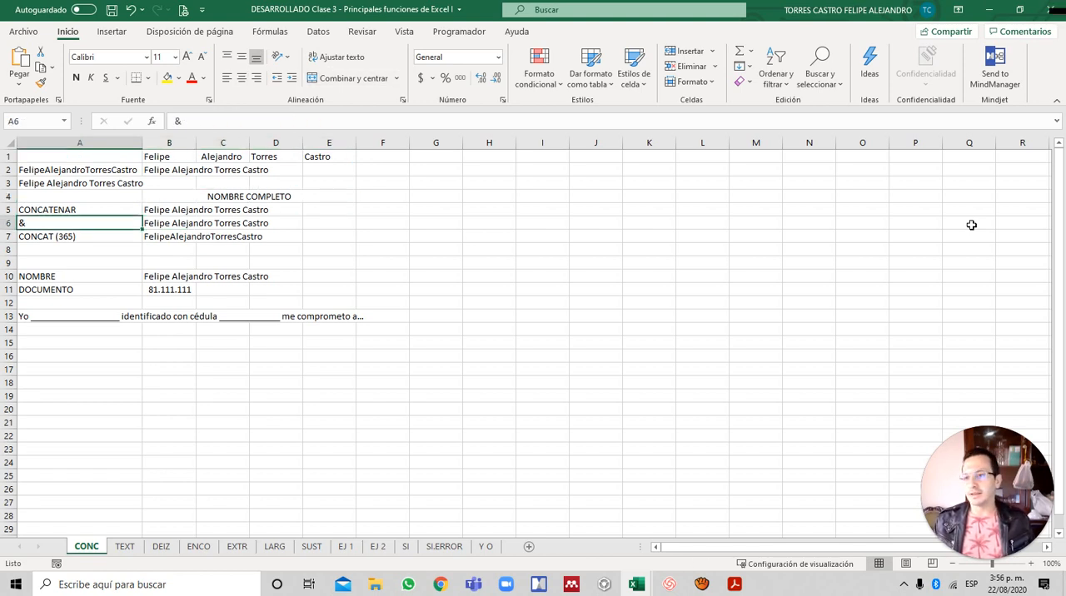
{"action": "key", "text": "Up"}
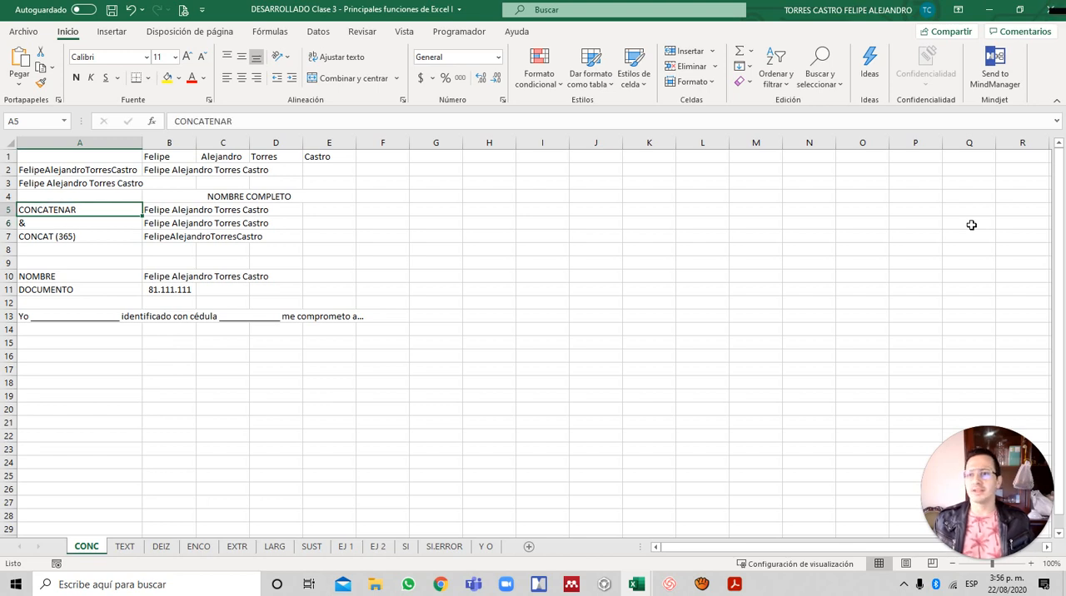
- Examine the NOMBRE and DOCUMENTO rows and the fill-in-the-blanks commitment sentence in A13
{"action": "key", "text": "Down"}
{"action": "key", "text": "Down"}
{"action": "key", "text": "Down"}
{"action": "key", "text": "Down"}
{"action": "key", "text": "Down"}
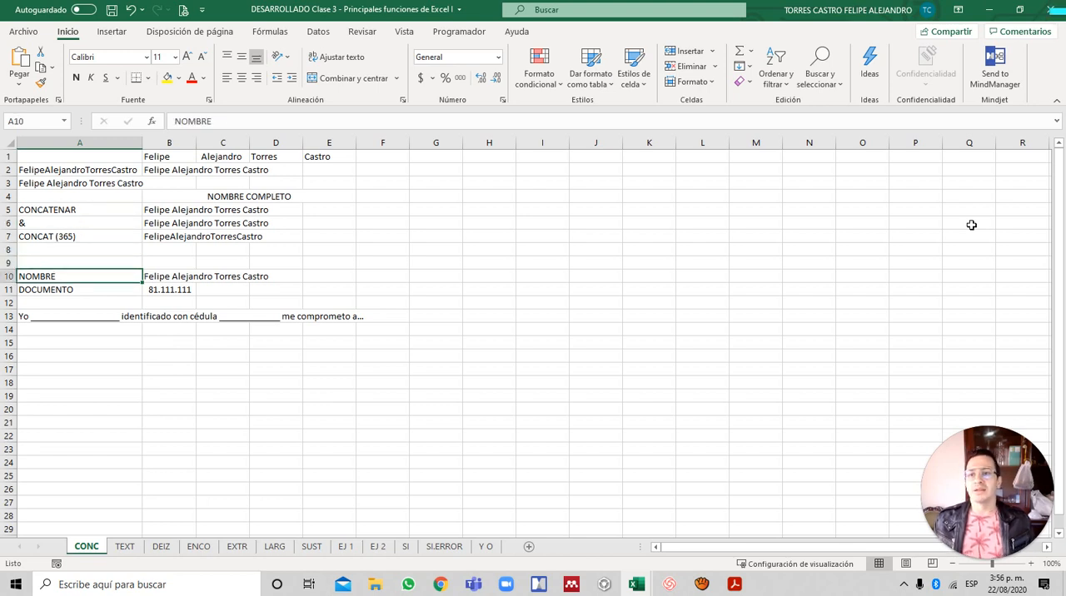
{"action": "key", "text": "Down"}
{"action": "key", "text": "Down"}
{"action": "key", "text": "Down"}
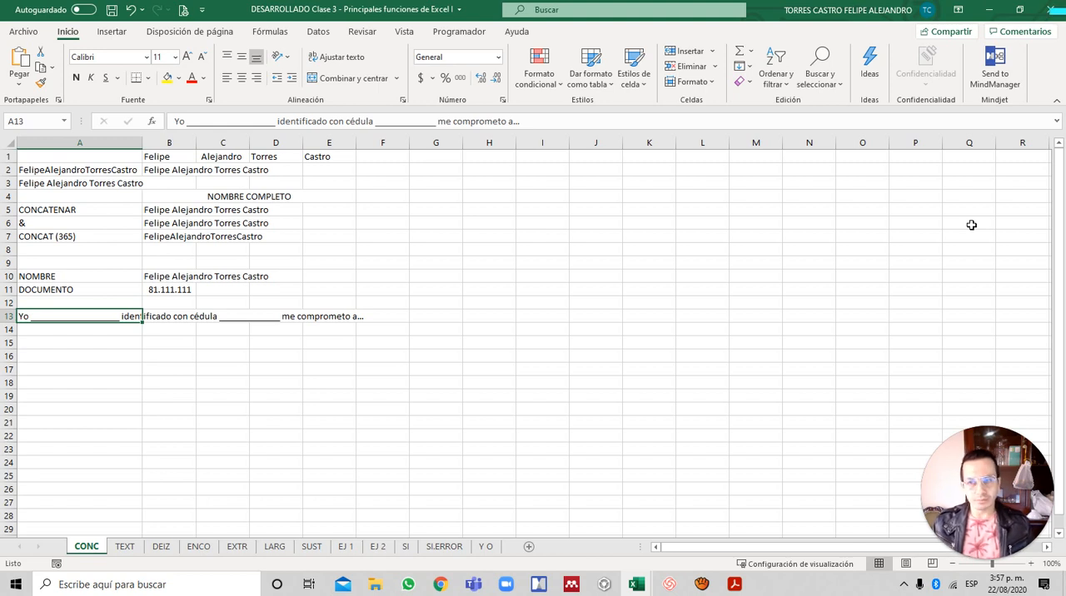
- Start a formula in A15 that joins the text "Yo " with the full name in B10 using the & operator
{"action": "key", "text": "Return"}
{"action": "key", "text": "Return"}
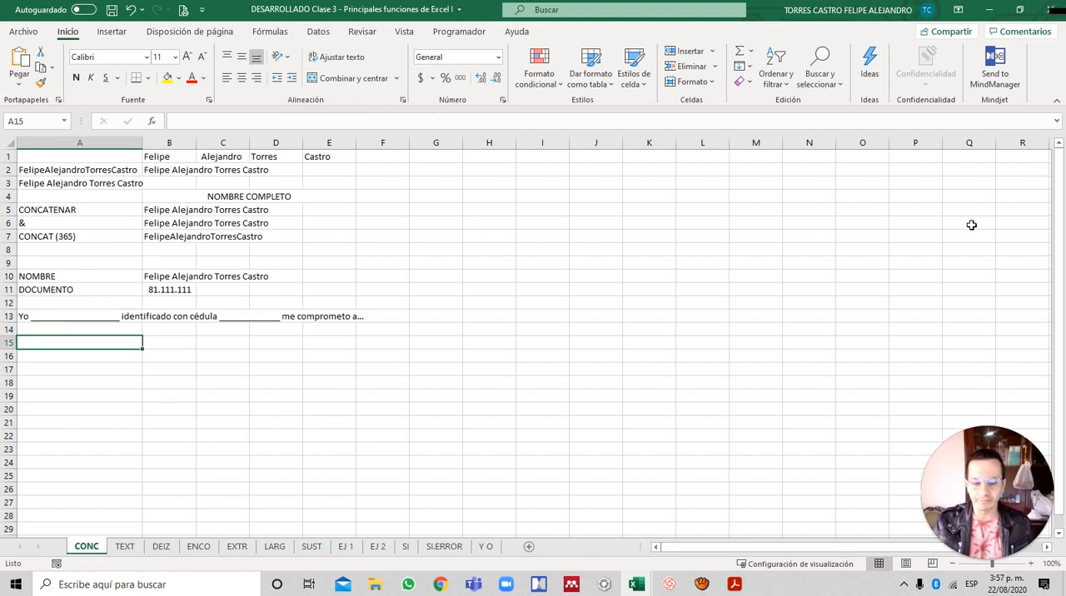
{"action": "type", "text": "="}
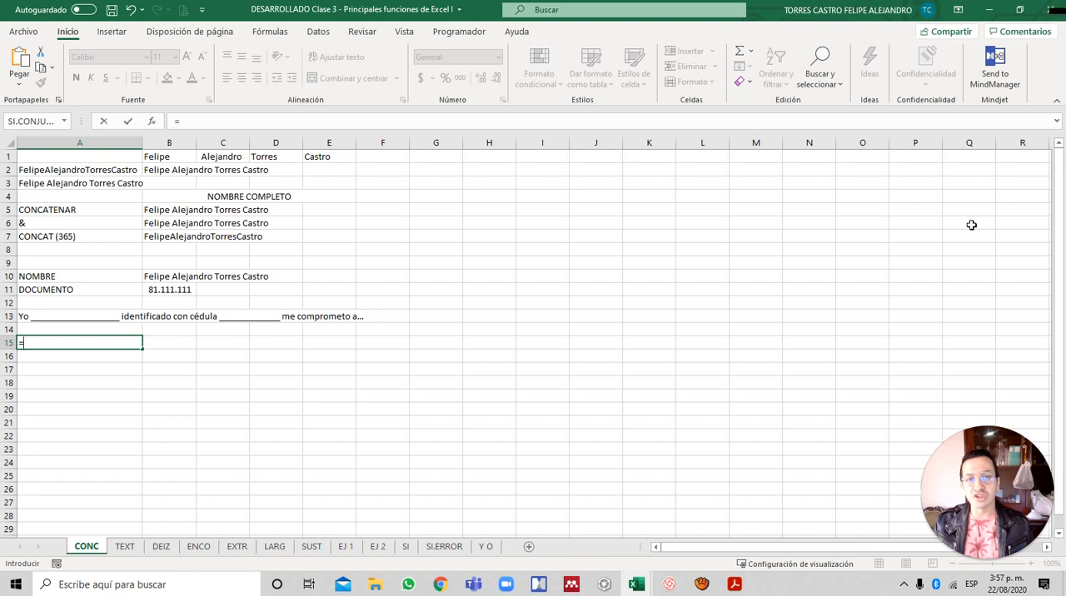
{"action": "type", "text": "\""}
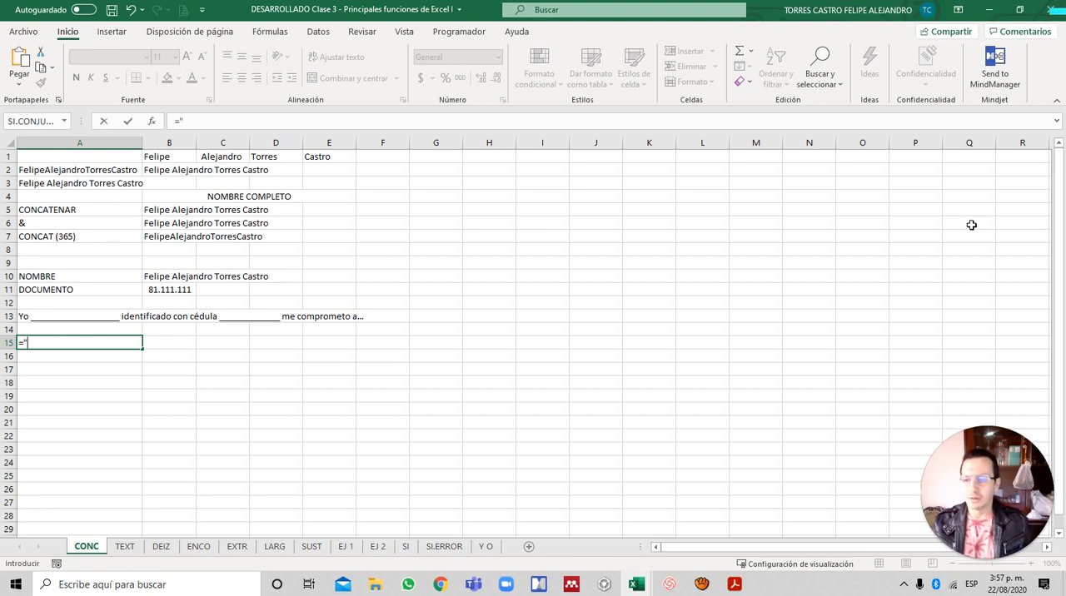
{"action": "type", "text": "Yo"}
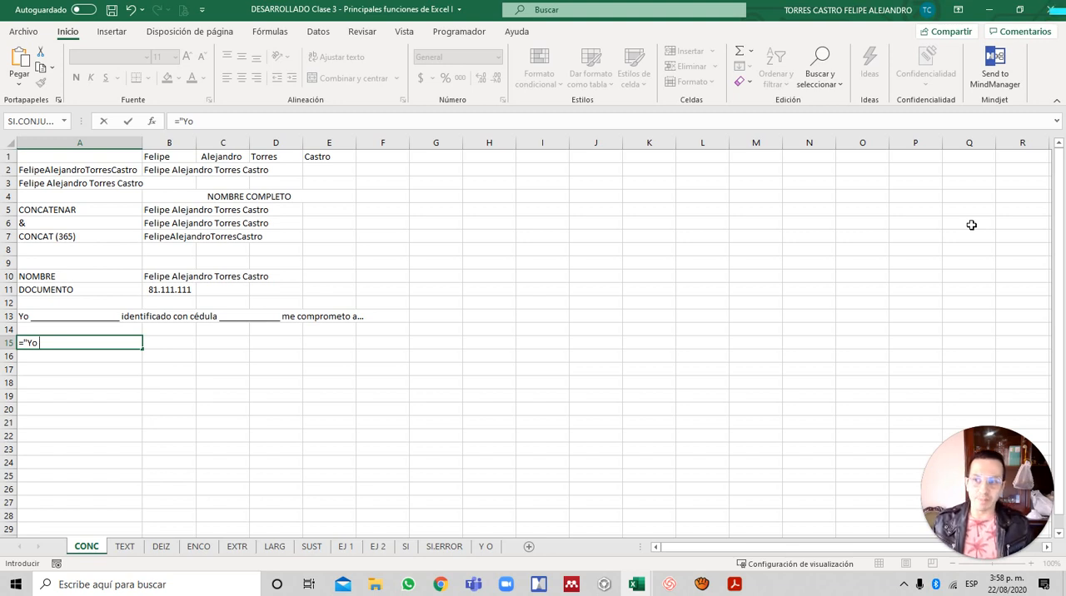
{"action": "type", "text": "\""}
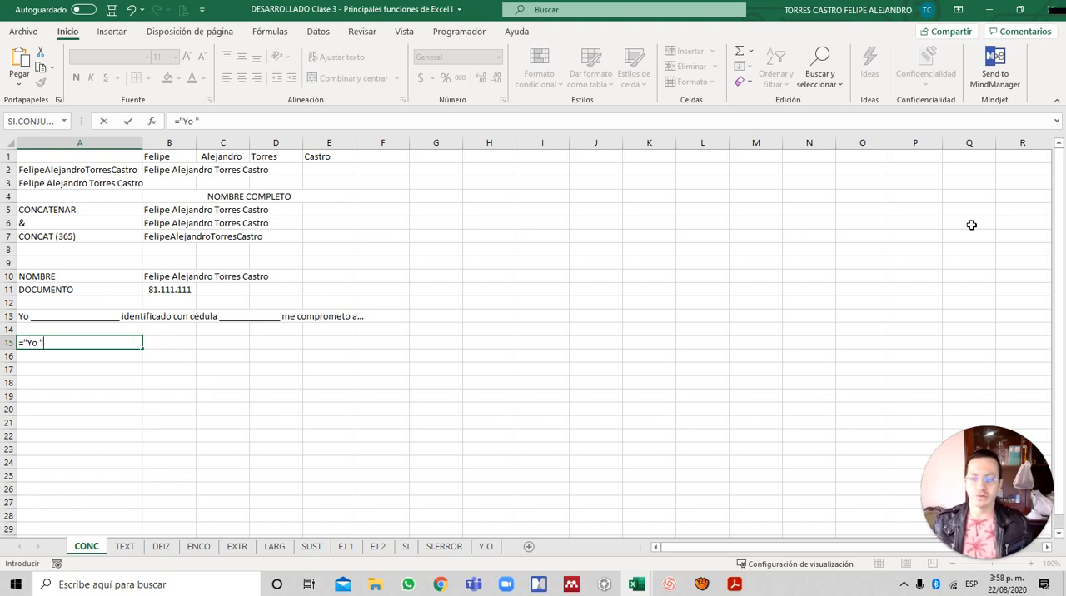
{"action": "type", "text": "&"}
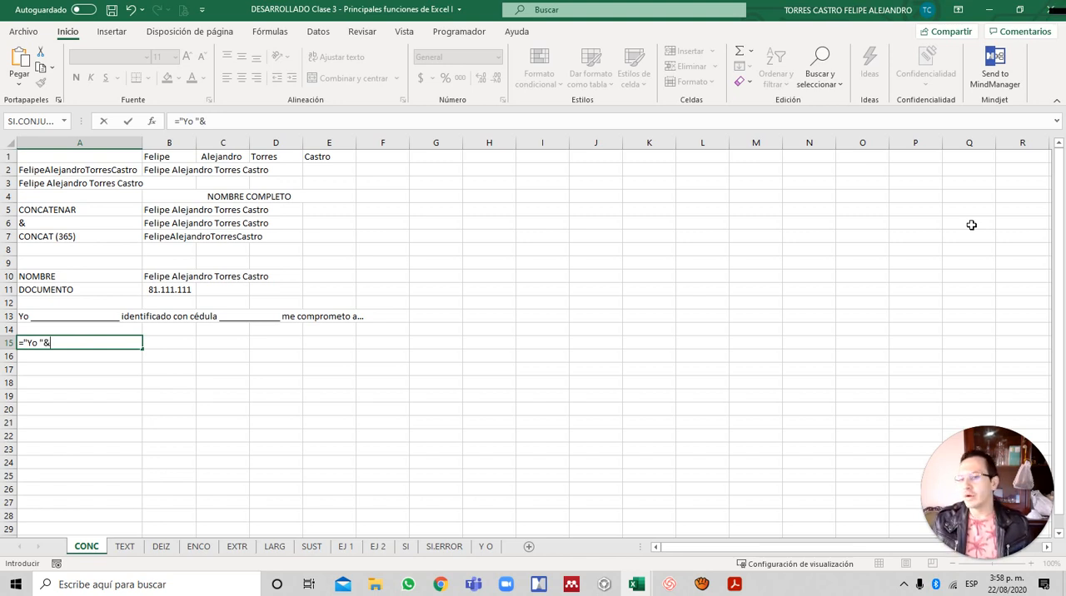
{"action": "key", "text": "Up"}
{"action": "key", "text": "Up"}
{"action": "key", "text": "Up"}
{"action": "key", "text": "Up"}
{"action": "key", "text": "Up"}
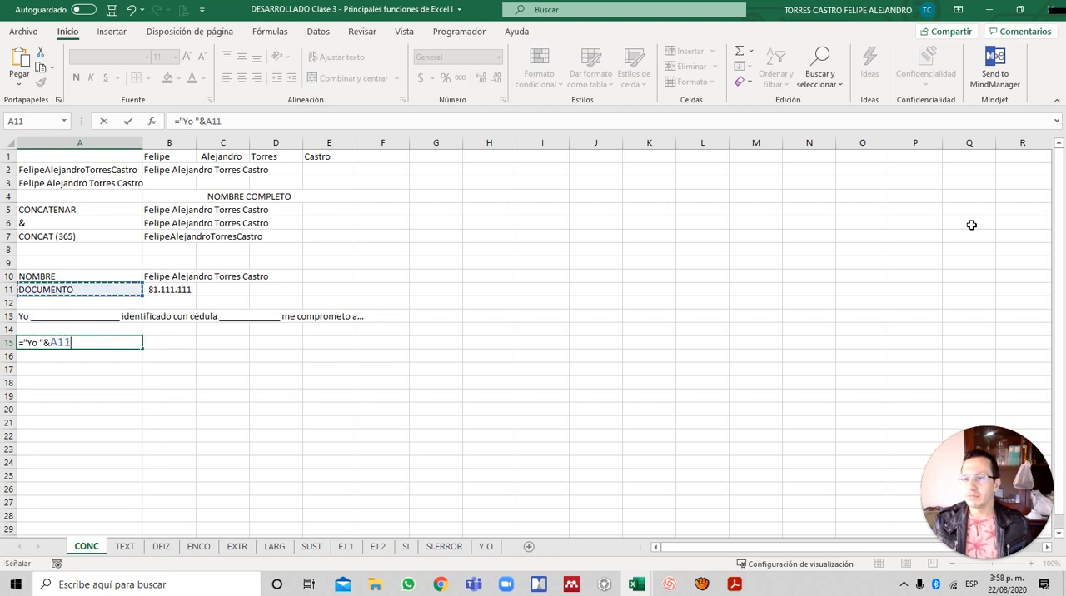
{"action": "key", "text": "Right"}
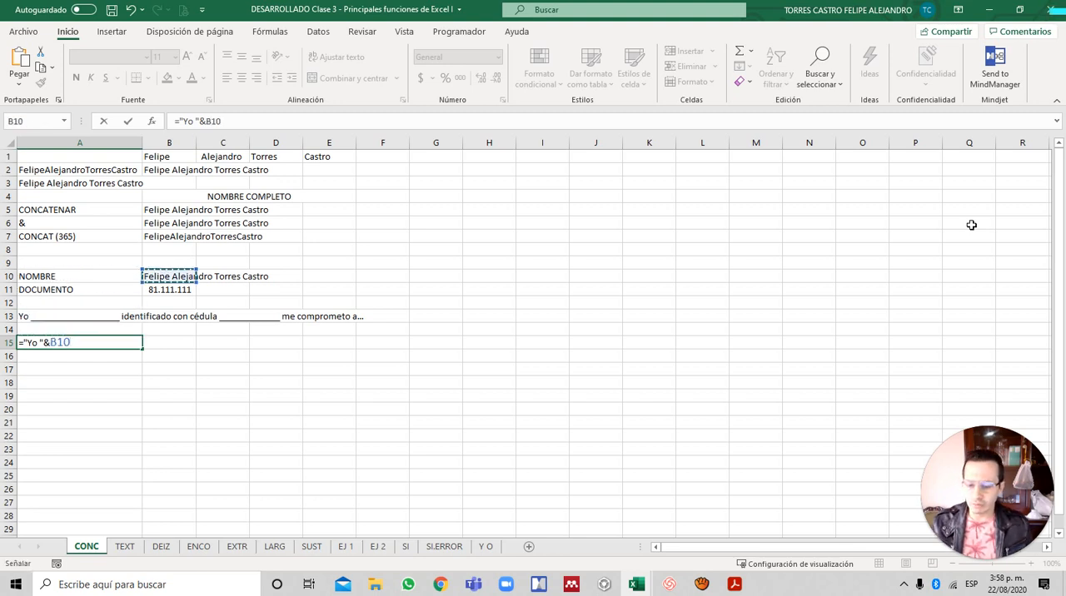
- Extend the A15 formula after the B10 reference with & and the text " identificado con cédula "
{"action": "type", "text": "&"}
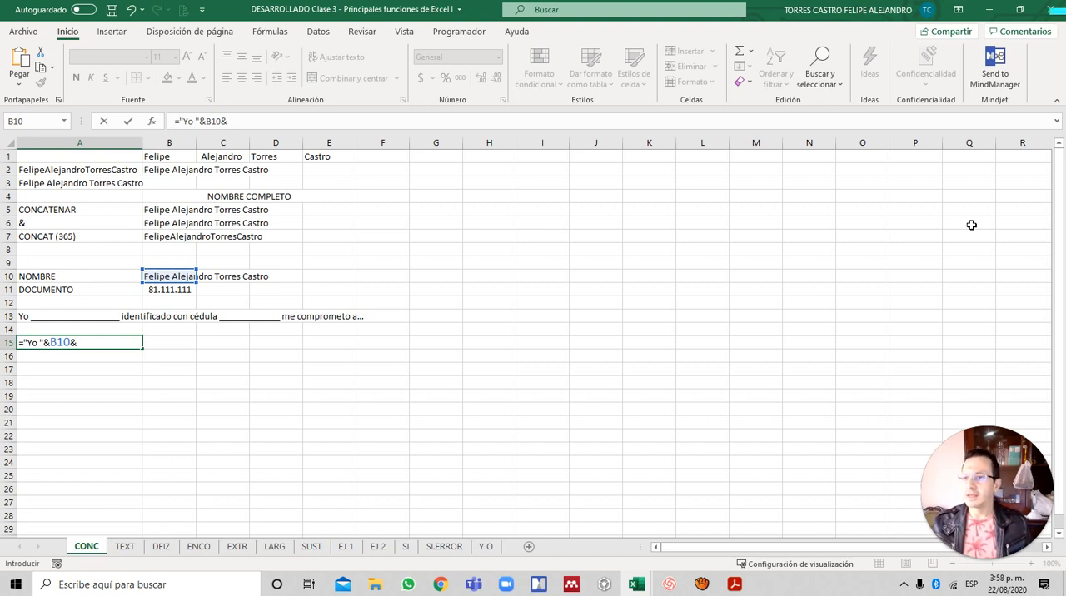
{"action": "type", "text": "\""}
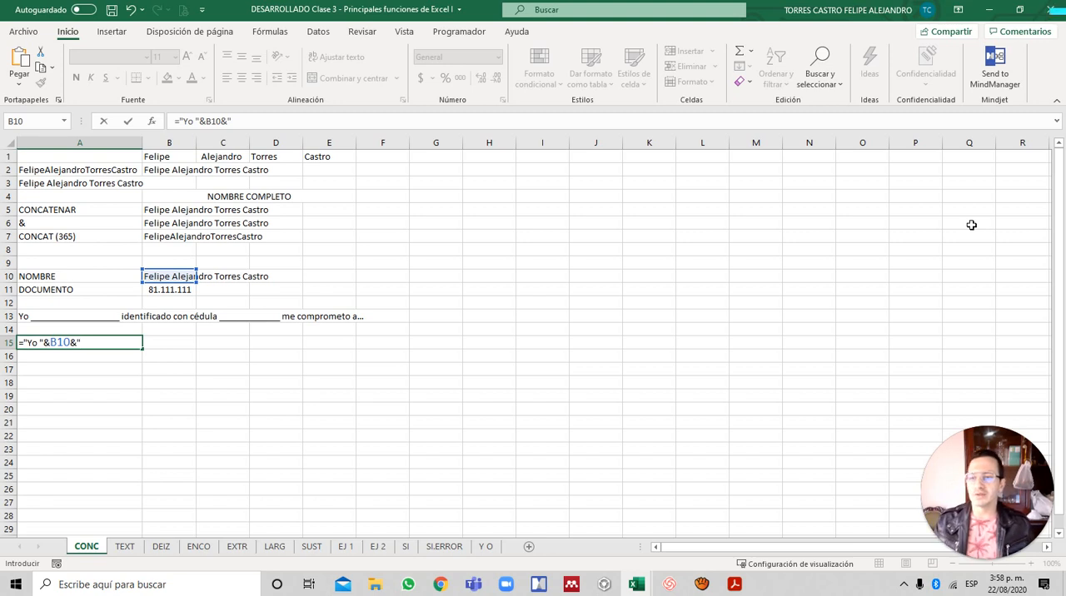
{"action": "type", "text": " identifica"}
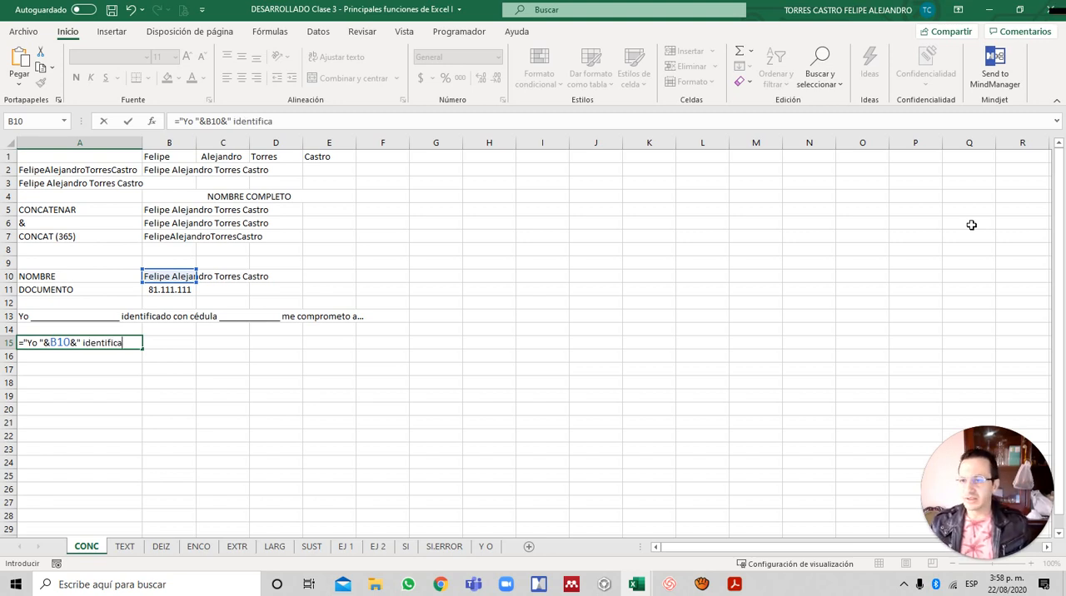
{"action": "type", "text": "do con céd"}
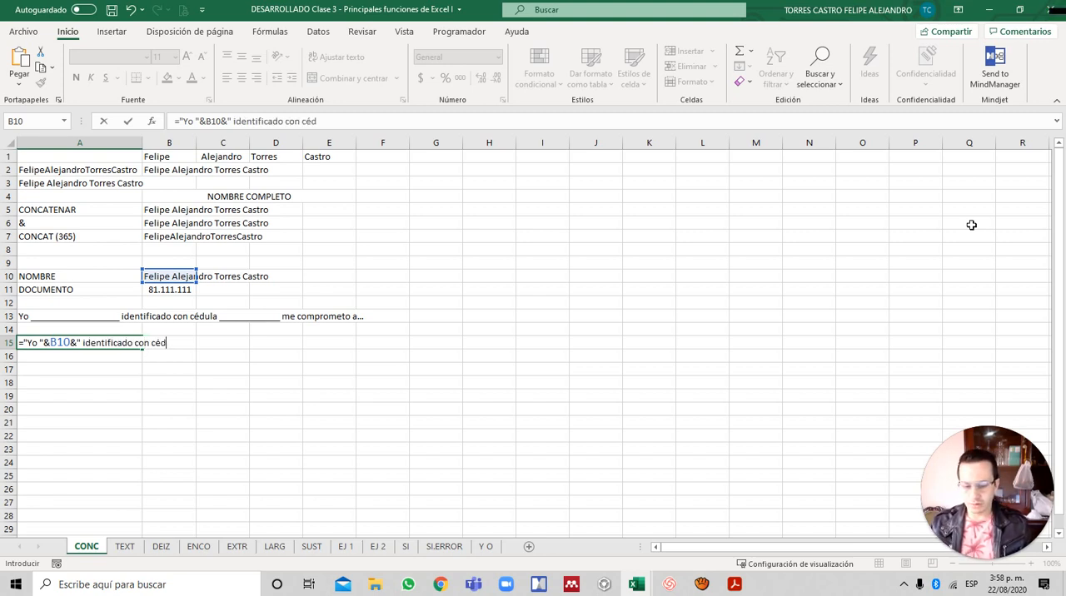
{"action": "type", "text": "ula"}
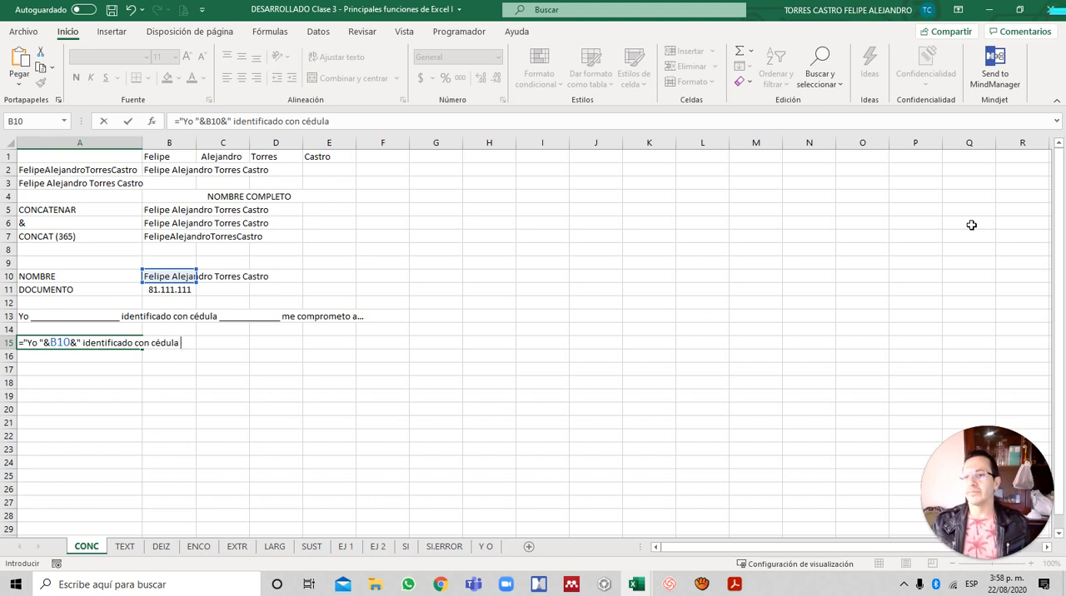
{"action": "type", "text": " \""}
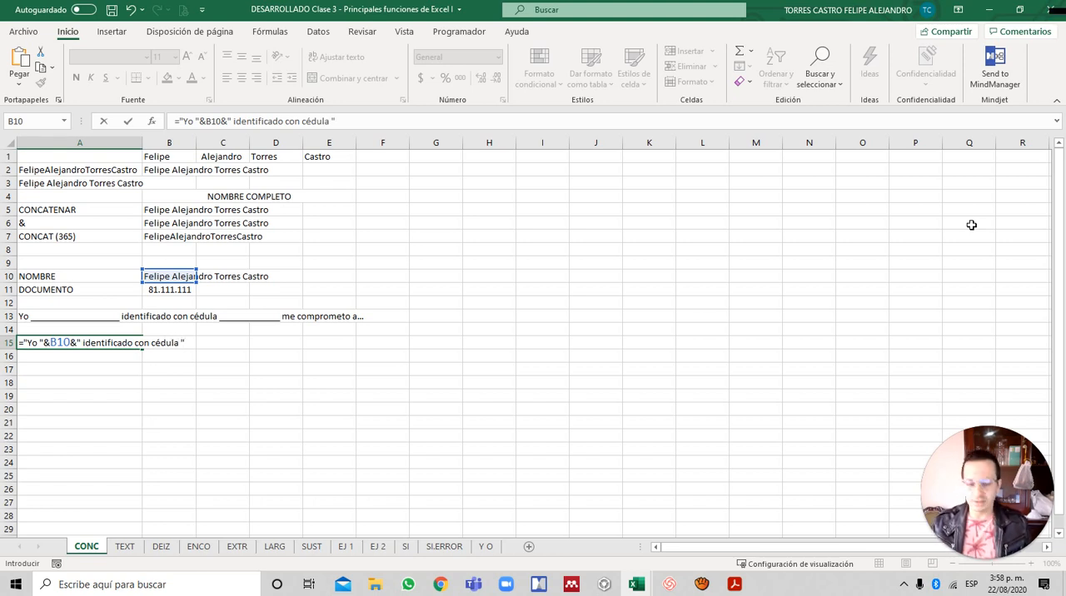
{"action": "type", "text": "&"}
- Append the document cell B11 to the A15 formula using the & operator
{"action": "key", "text": "Up"}
{"action": "key", "text": "Up"}
{"action": "key", "text": "Up"}
{"action": "key", "text": "Up"}
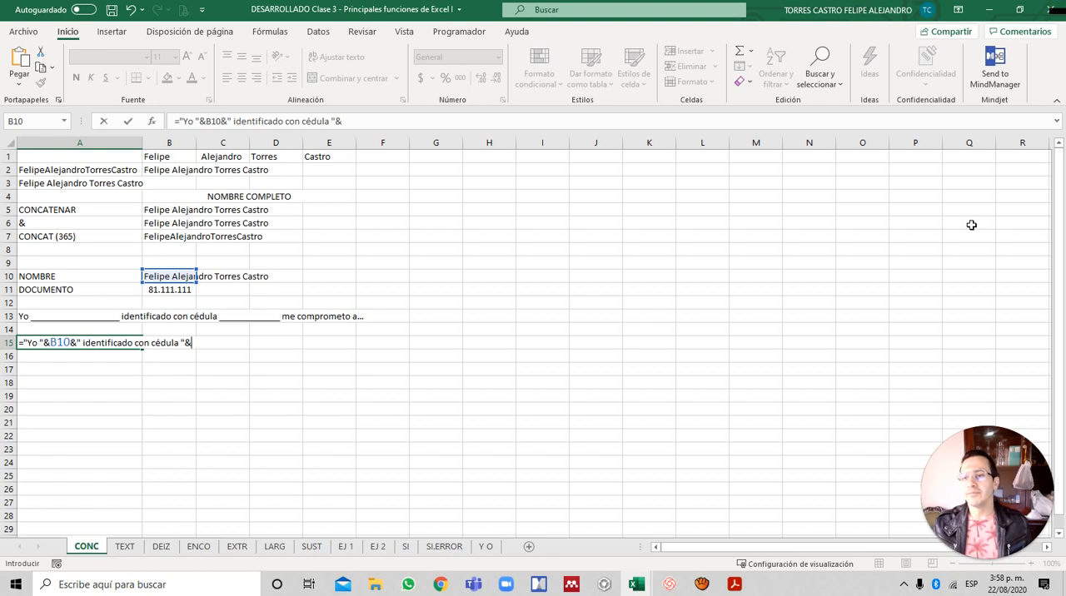
{"action": "key", "text": "Right"}
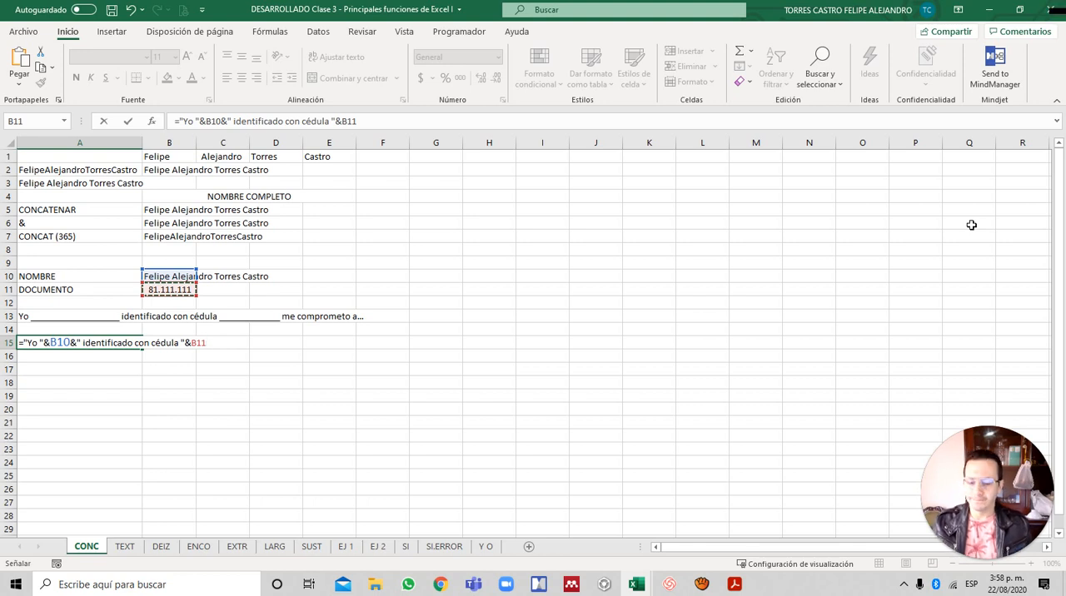
- Join the closing text " me comprometo a..." after B11 with & and complete the A15 formula
{"action": "type", "text": "&\""}
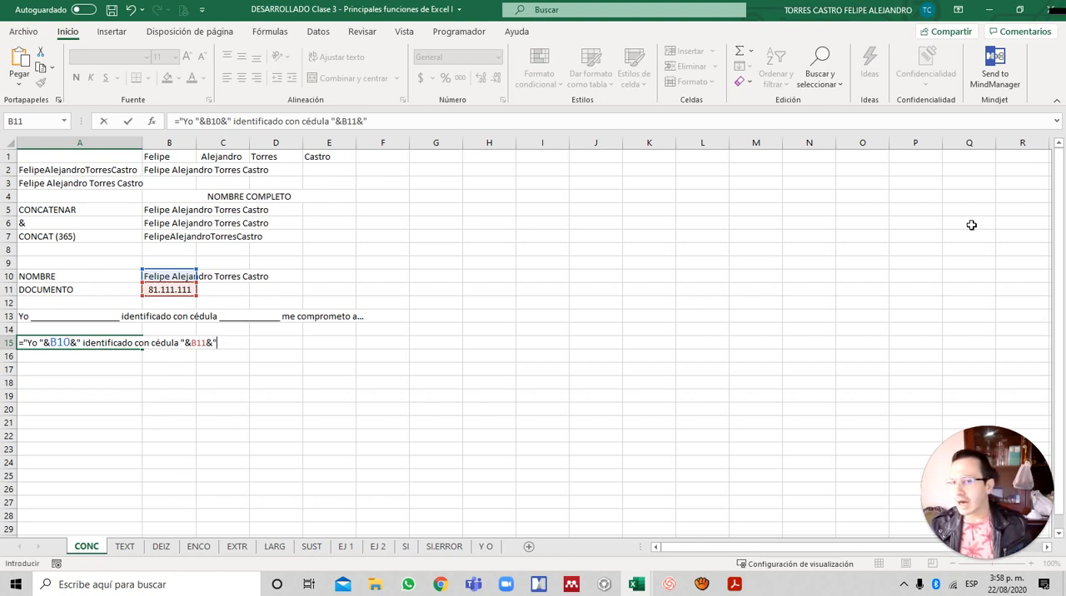
{"action": "type", "text": " me "}
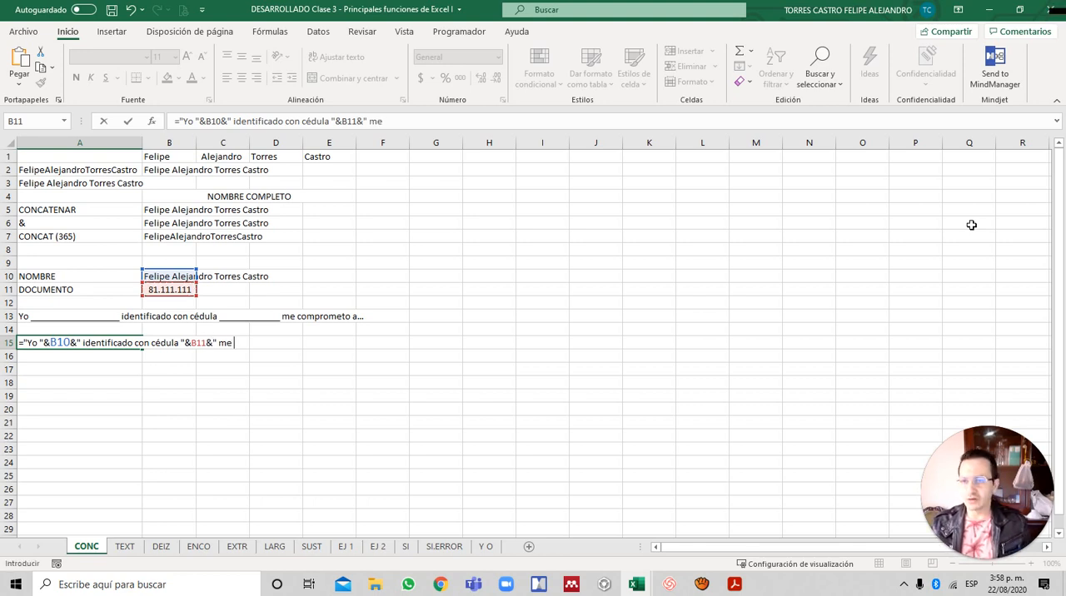
{"action": "type", "text": "comprometo a"}
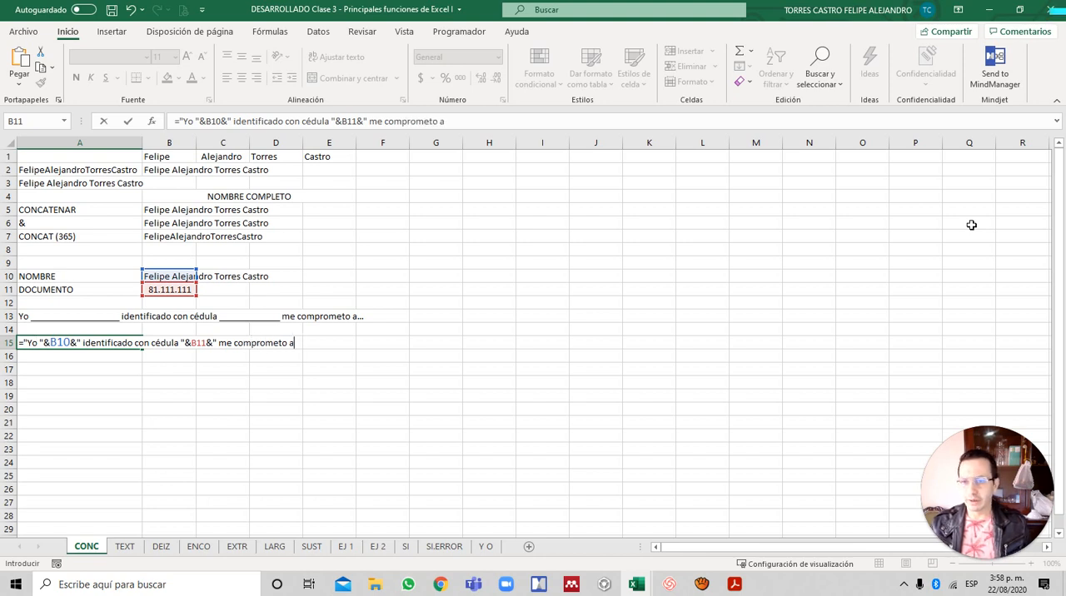
{"action": "type", "text": "...\""}
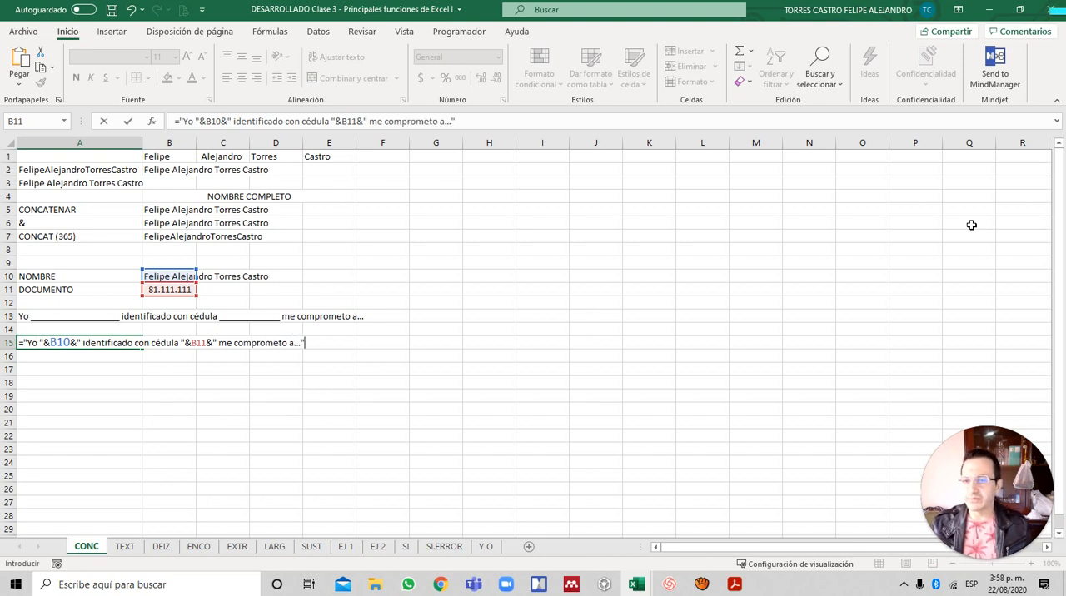
{"action": "key", "text": "Return"}
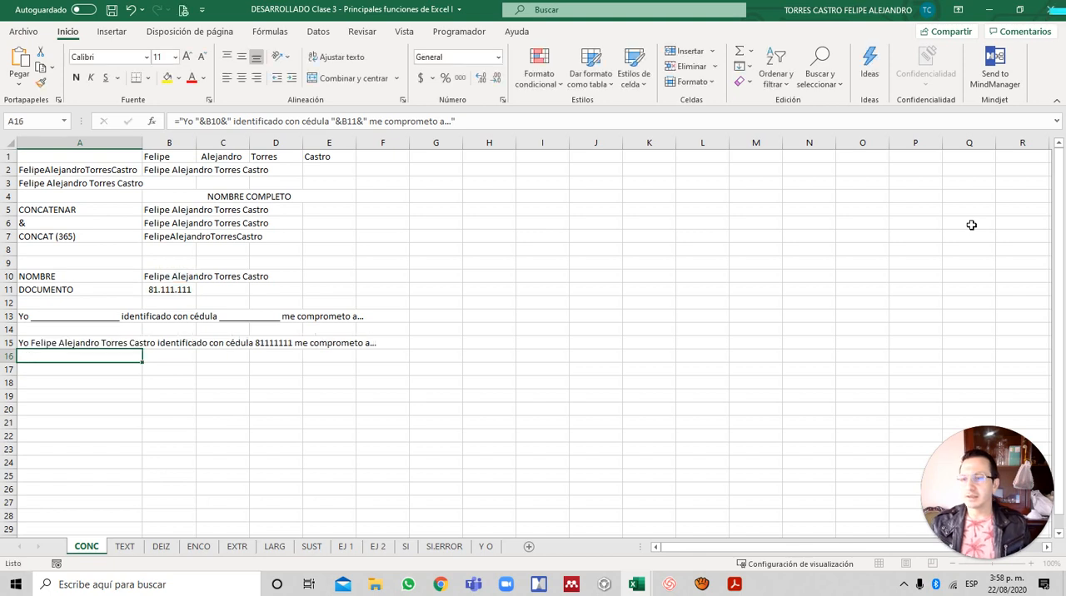
- Replace the document number in B11 with a different sample number to test the sentence in A15
{"action": "key", "text": "Up"}
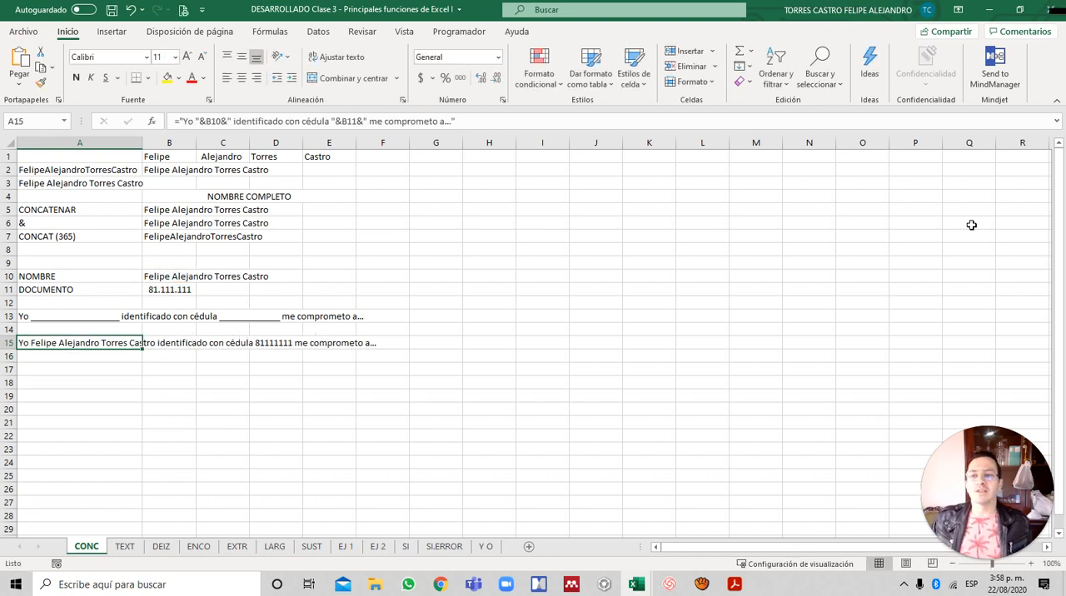
{"action": "key", "text": "Up"}
{"action": "key", "text": "Right"}
{"action": "key", "text": "Up"}
{"action": "key", "text": "Up"}
{"action": "key", "text": "Up"}
{"action": "key", "text": "Up"}
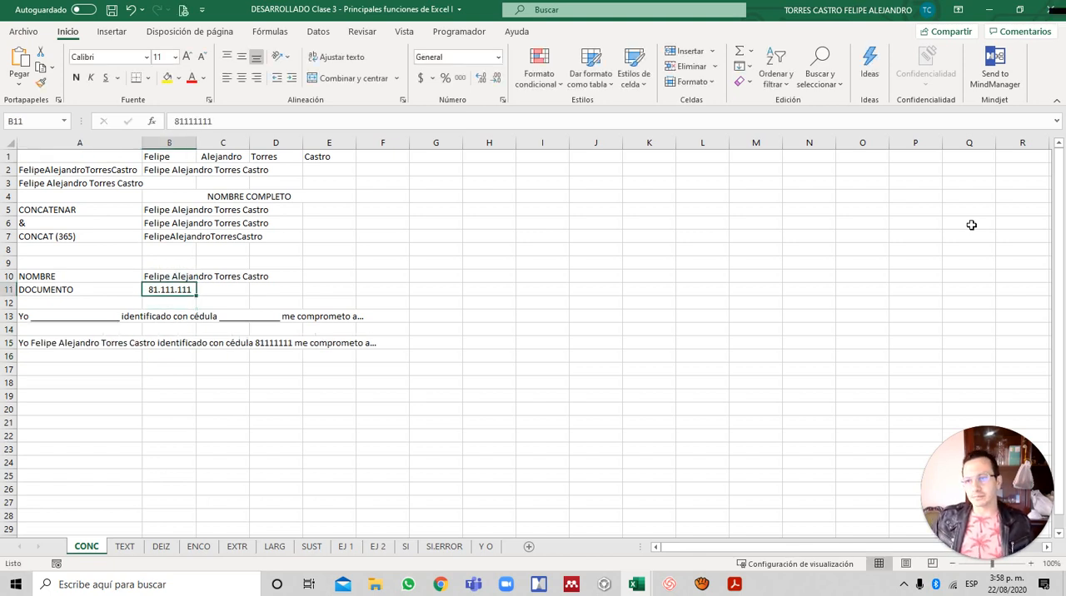
{"action": "key", "text": "Down"}
{"action": "type", "text": "44444"}
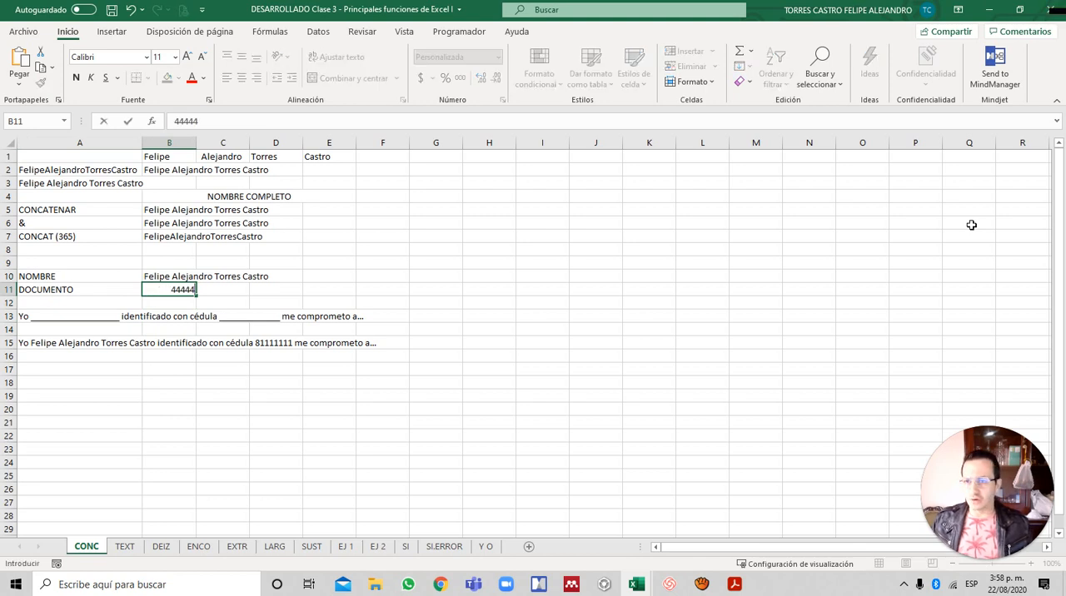
{"action": "key", "text": "Return"}
{"action": "key", "text": "Up"}
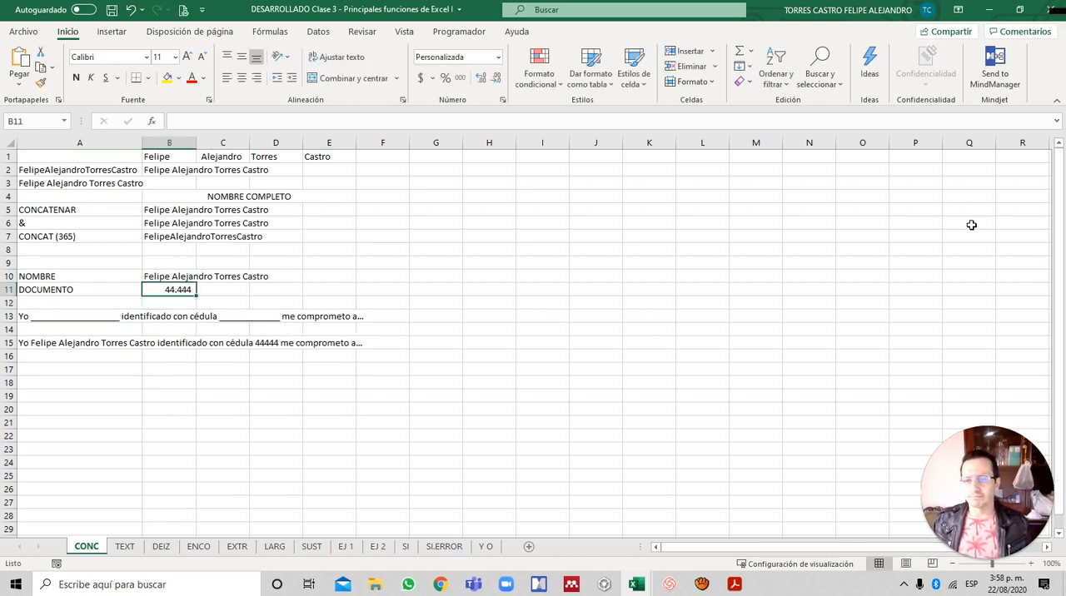
- Replace the full name in B10 with another sample person's name
{"action": "key", "text": "Up"}
{"action": "type", "text": "Jua"}
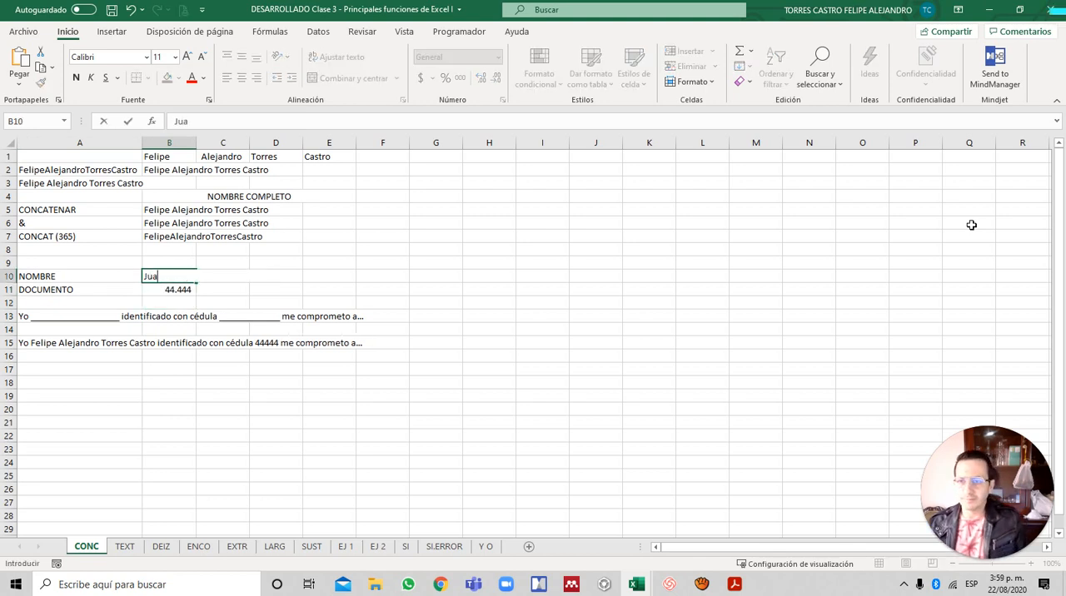
{"action": "type", "text": "n Pérez"}
{"action": "key", "text": "Return"}
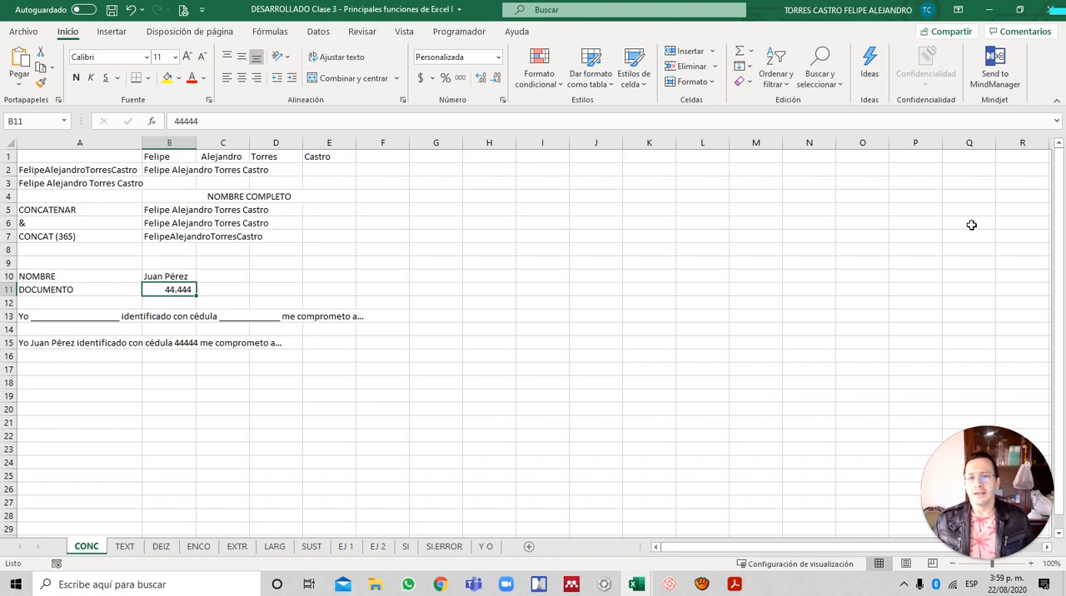
- Review the CONCATENAR formula in A3 and the & formula in A2
{"action": "key", "text": "Left"}
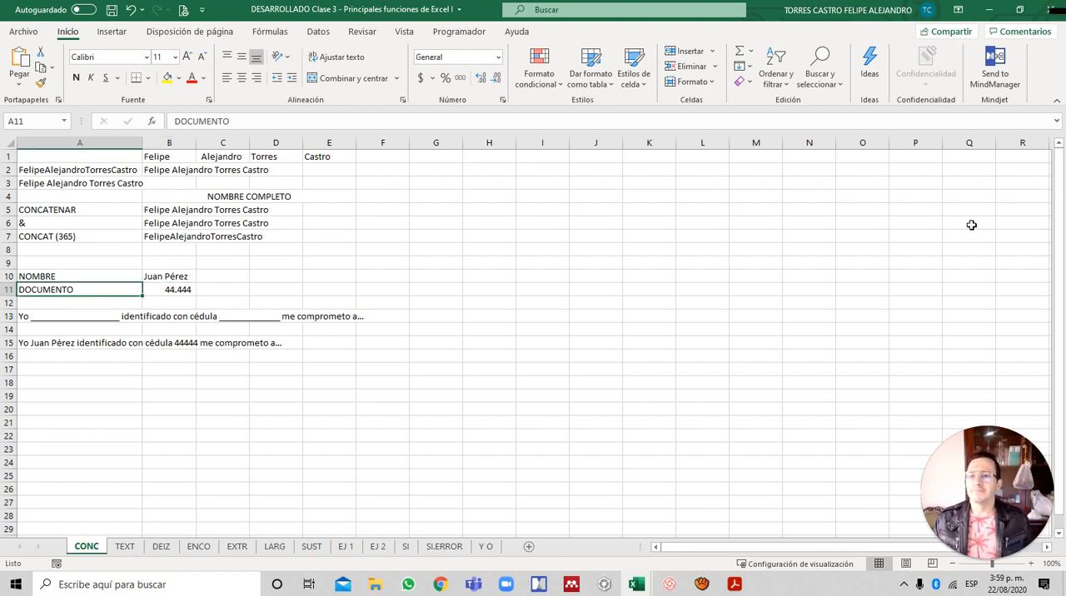
{"action": "key", "text": "Up"}
{"action": "key", "text": "Up"}
{"action": "key", "text": "Up"}
{"action": "key", "text": "Up"}
{"action": "key", "text": "Up"}
{"action": "key", "text": "Up"}
{"action": "key", "text": "Up"}
{"action": "key", "text": "Up"}
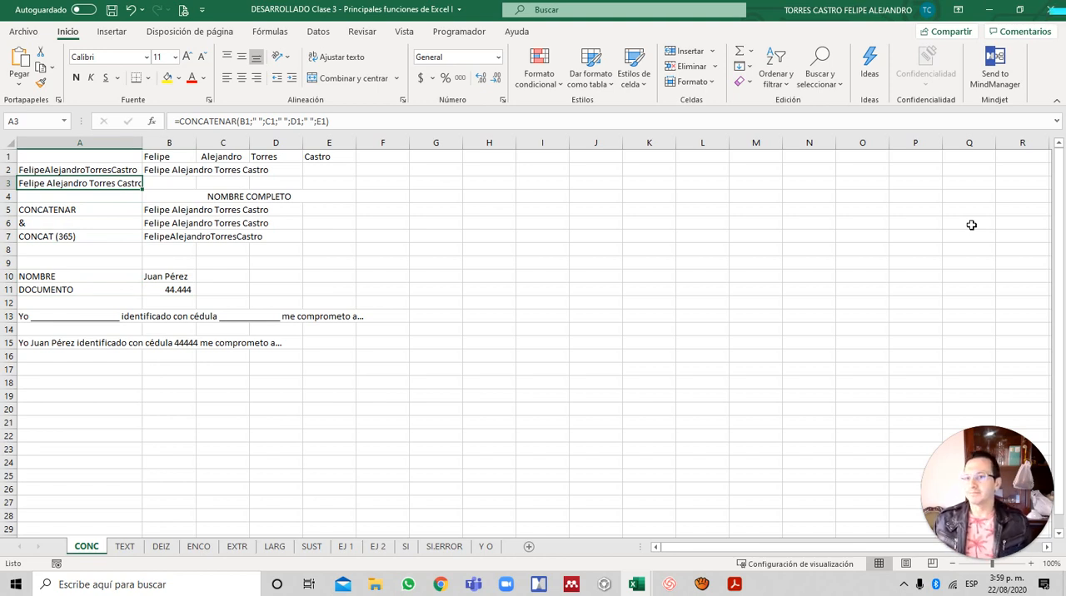
{"action": "key", "text": "Up"}
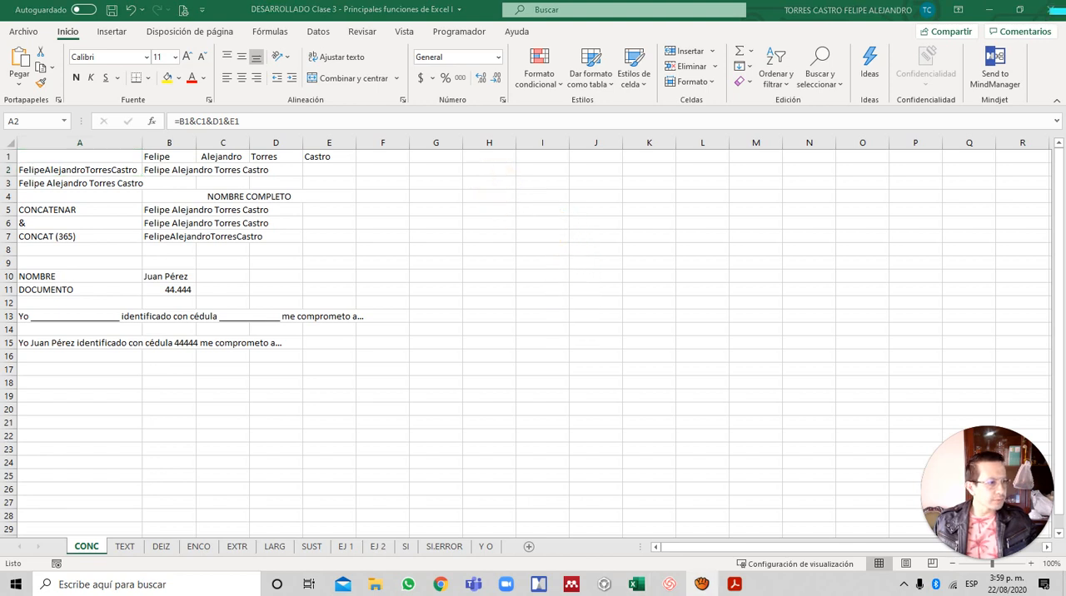
- Switch to Adobe Acrobat Reader to view the Concatenar, & and Concat slide of the class PDF
{"action": "left_click", "coordinate": [192, 279]}
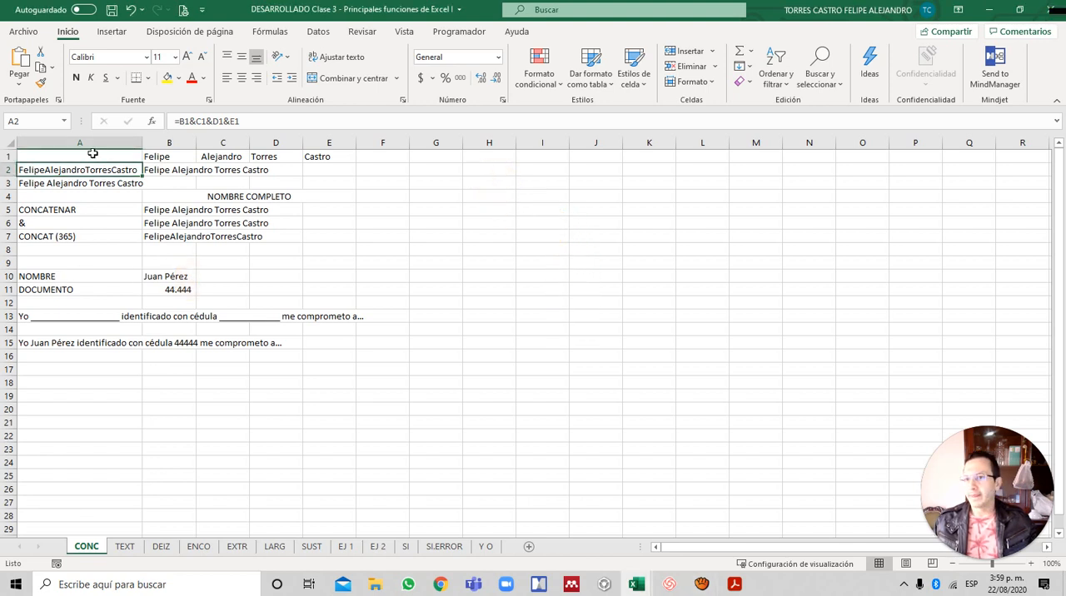
{"action": "key", "text": "alt+Tab"}
{"action": "key", "text": "Tab"}
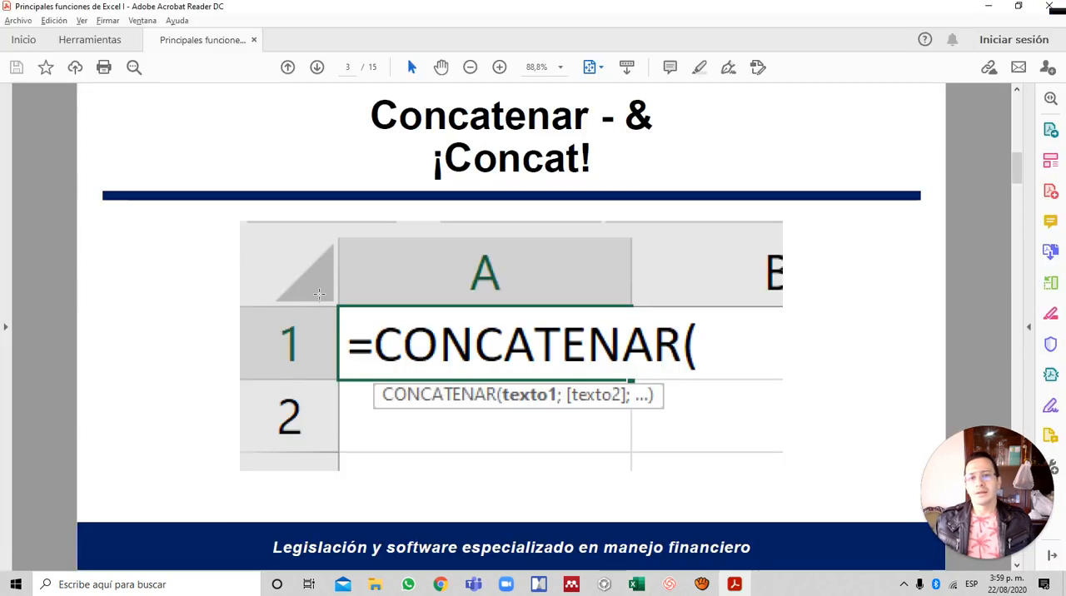
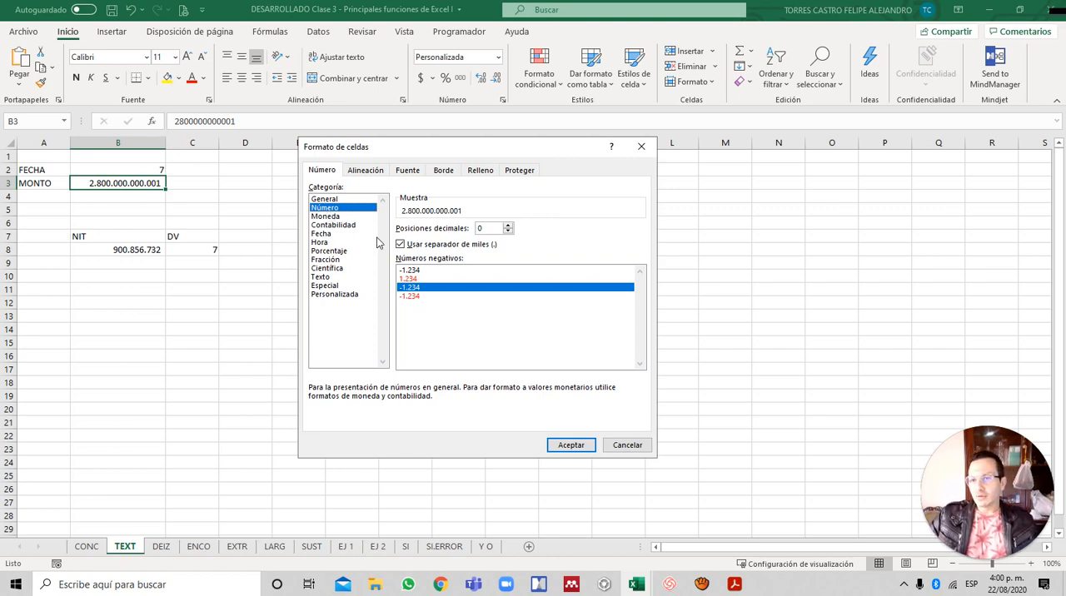
- Switch the number format of B3 to the Personalizada category and replace its type code with #
{"action": "left_click", "coordinate": [333, 295]}
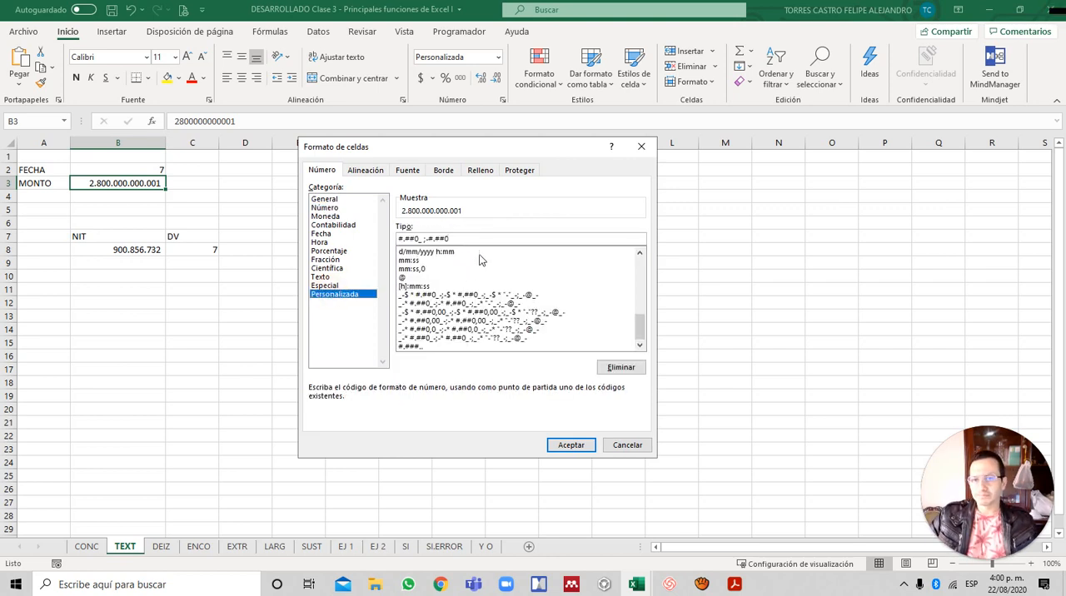
{"action": "key", "text": "shift+Left"}
{"action": "key", "text": "shift+Left"}
{"action": "key", "text": "shift+Left"}
{"action": "key", "text": "shift+Left"}
{"action": "key", "text": "shift+Left"}
{"action": "key", "text": "shift+Left"}
{"action": "key", "text": "shift+Left"}
{"action": "key", "text": "shift+Left"}
{"action": "key", "text": "shift+Left"}
{"action": "key", "text": "shift+Left"}
{"action": "key", "text": "shift+Left"}
{"action": "key", "text": "shift+Left"}
{"action": "key", "text": "shift+Left"}
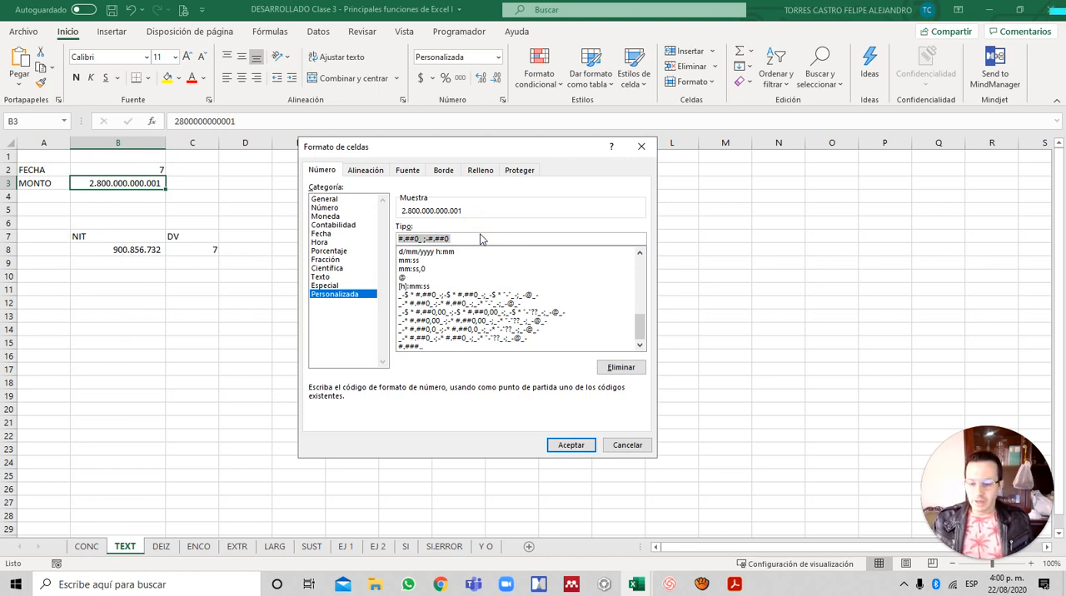
{"action": "type", "text": "#"}
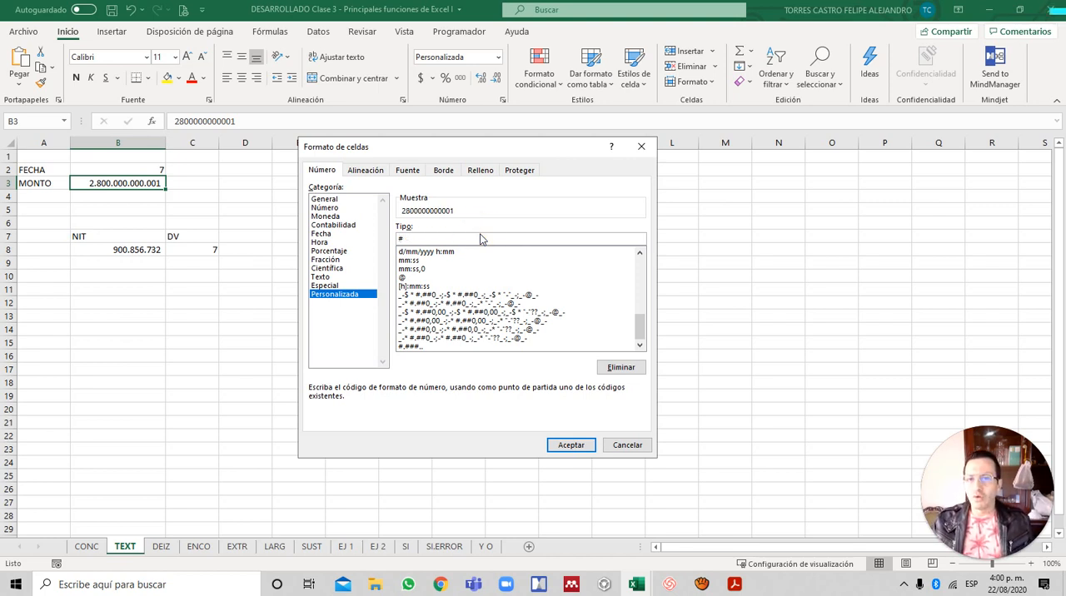
{"action": "left_click", "coordinate": [420, 213]}
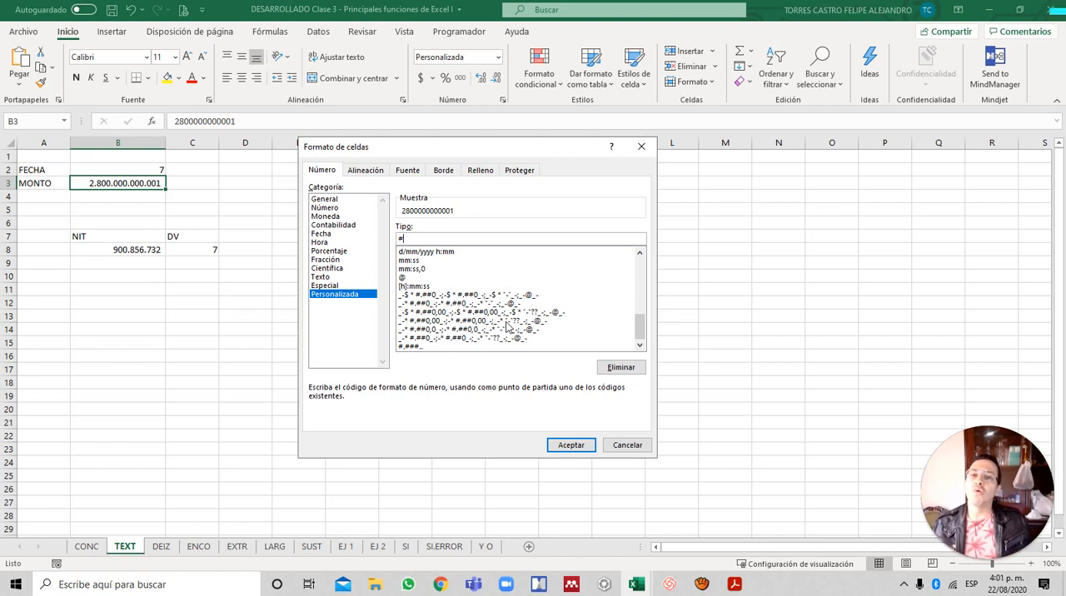
- Test adding one, two and three dots after the # in B3's custom code, clearing back to # each time
{"action": "type", "text": "."}
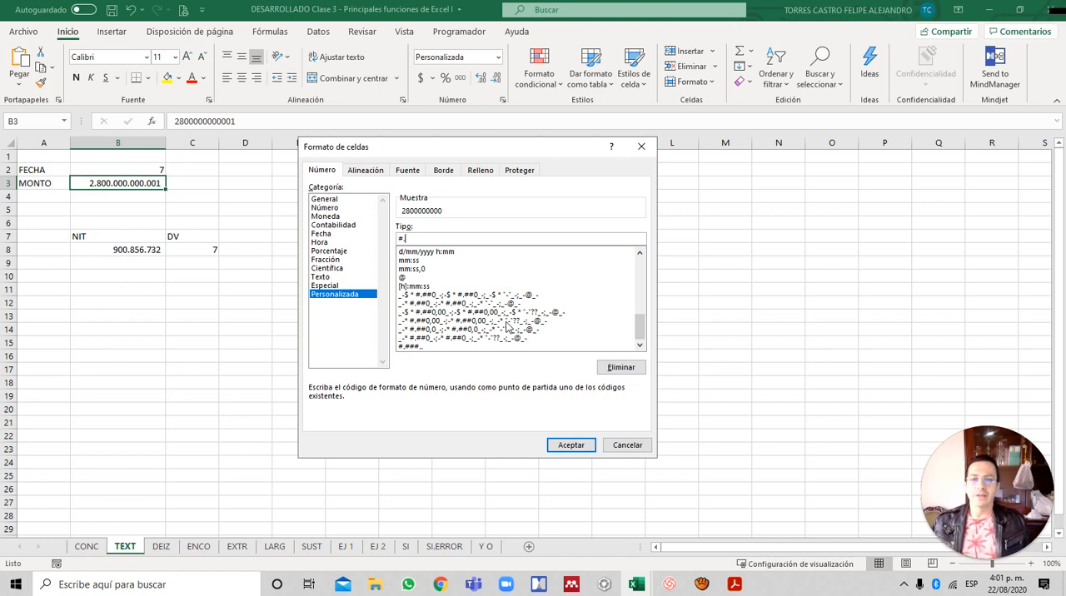
{"action": "type", "text": "."}
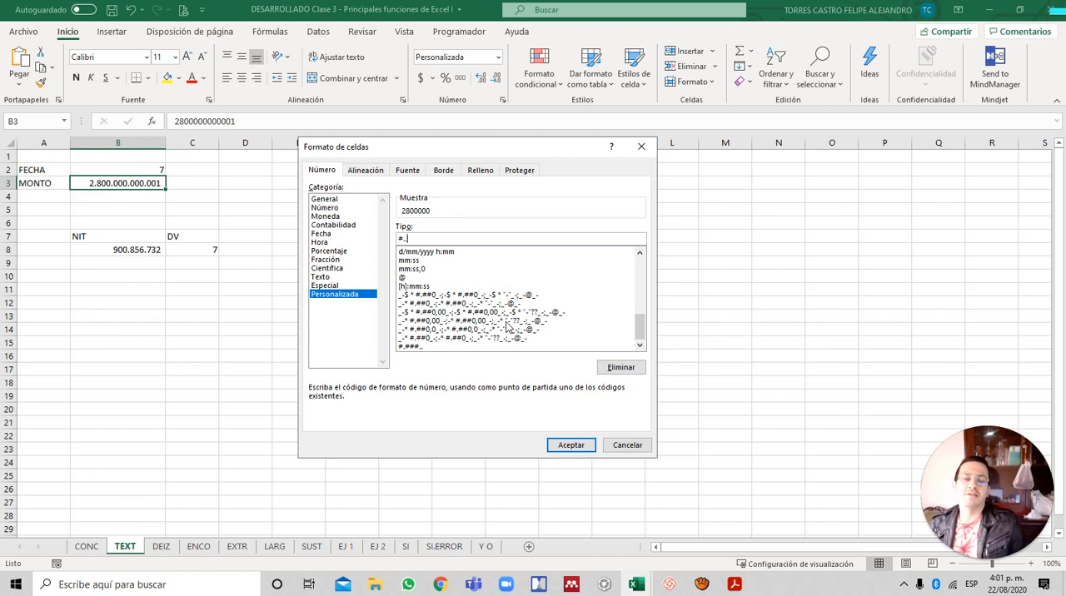
{"action": "type", "text": ".."}
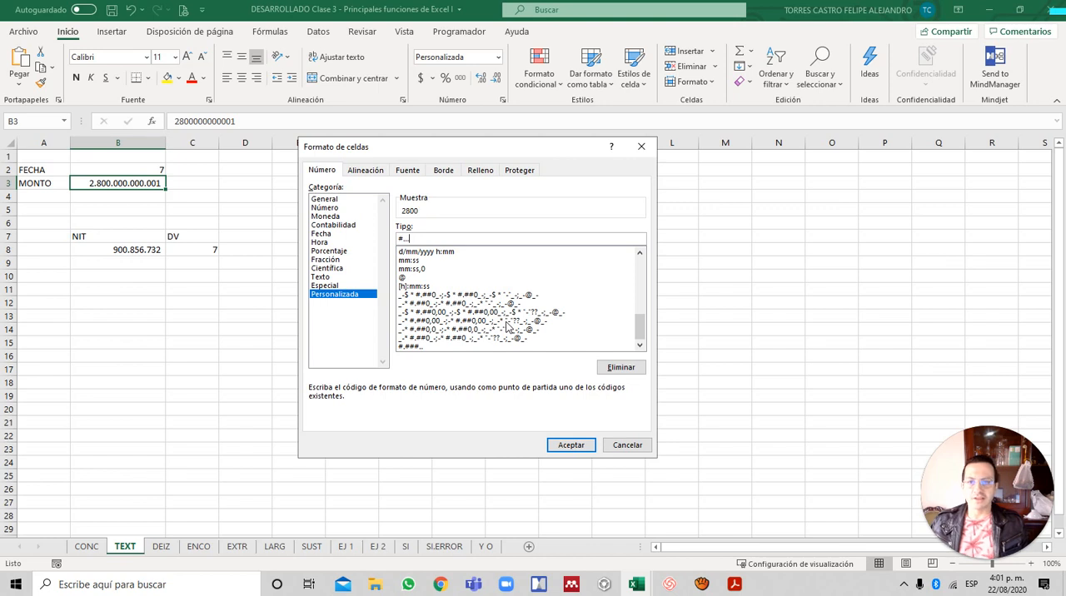
{"action": "key", "text": "BackSpace"}
{"action": "key", "text": "BackSpace"}
{"action": "key", "text": "BackSpace"}
{"action": "key", "text": "BackSpace"}
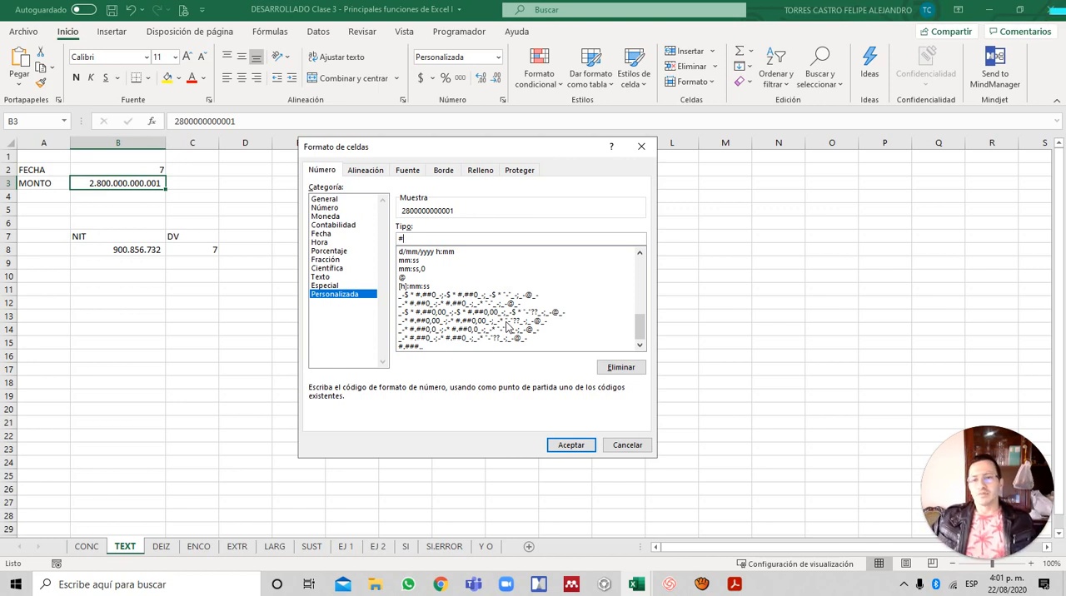
{"action": "type", "text": "..."}
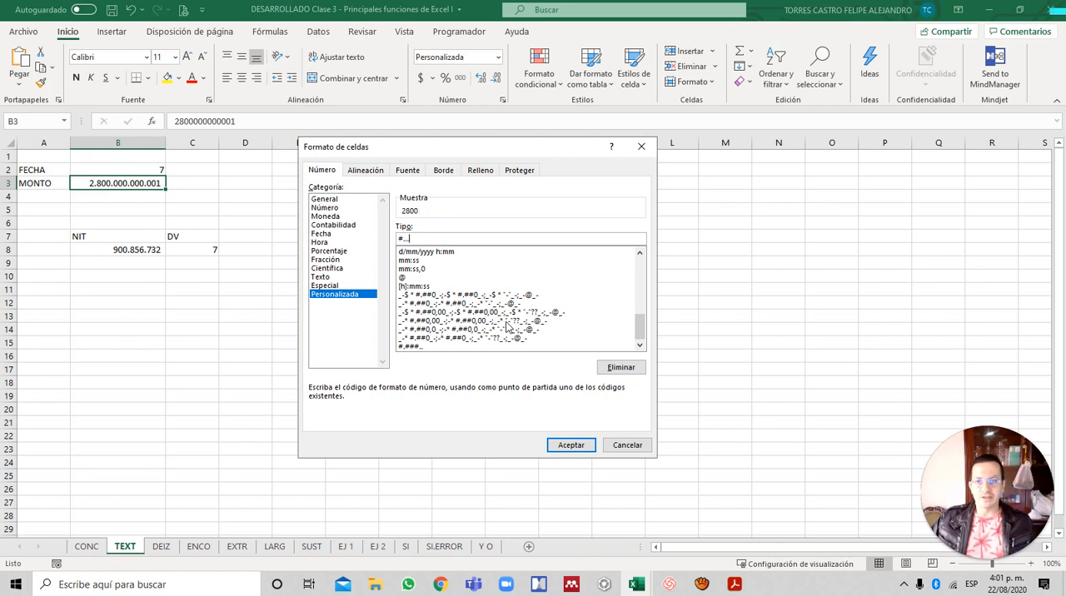
{"action": "key", "text": "BackSpace"}
{"action": "key", "text": "BackSpace"}
{"action": "key", "text": "BackSpace"}
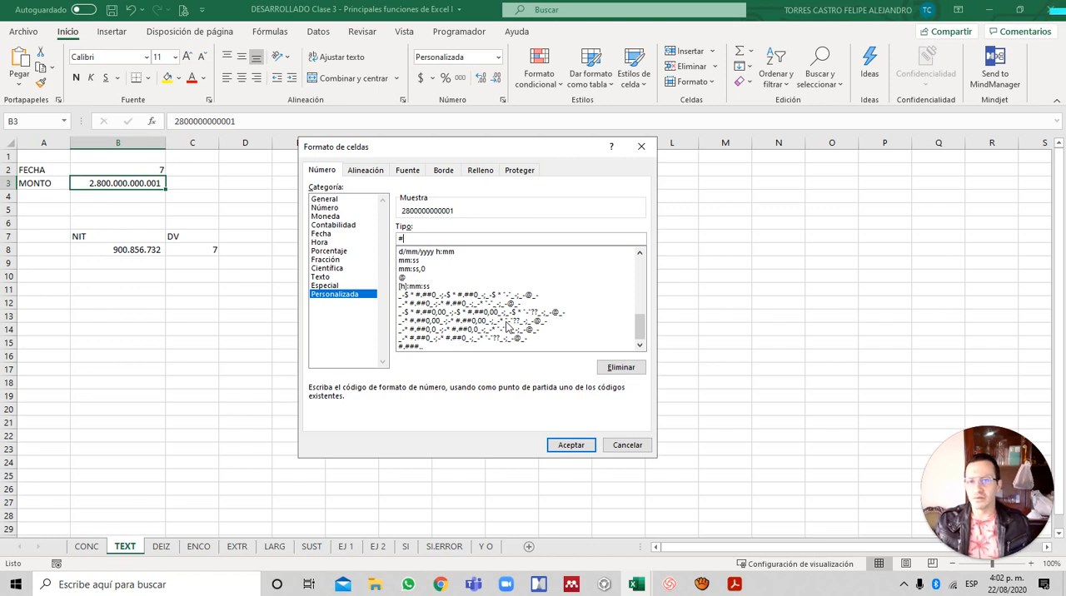
- Extend the custom code for B3 to #.# to apply a thousands separator
{"action": "type", "text": "."}
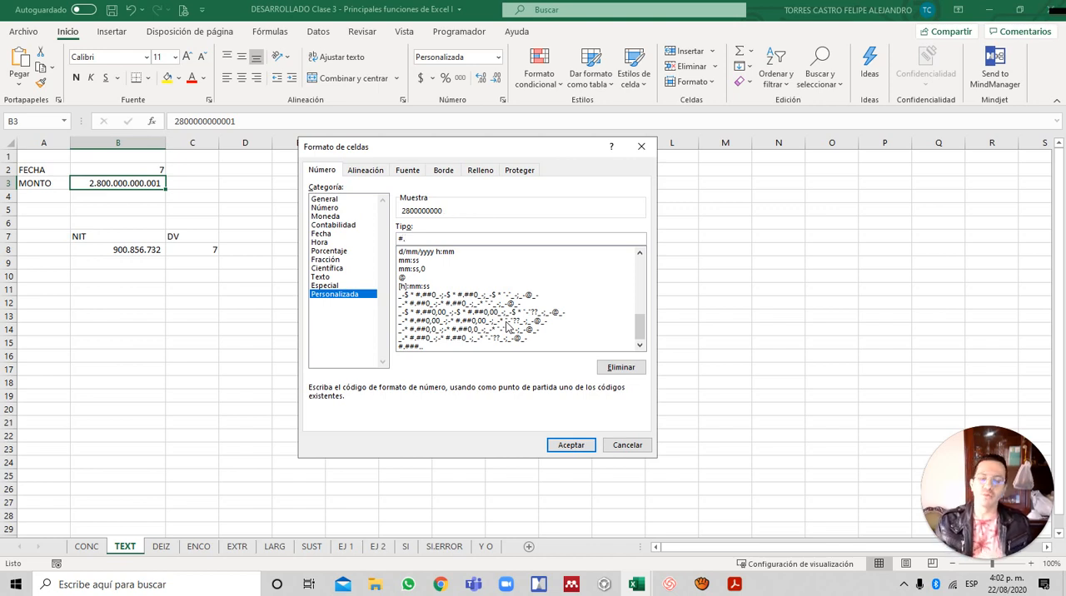
{"action": "type", "text": "#"}
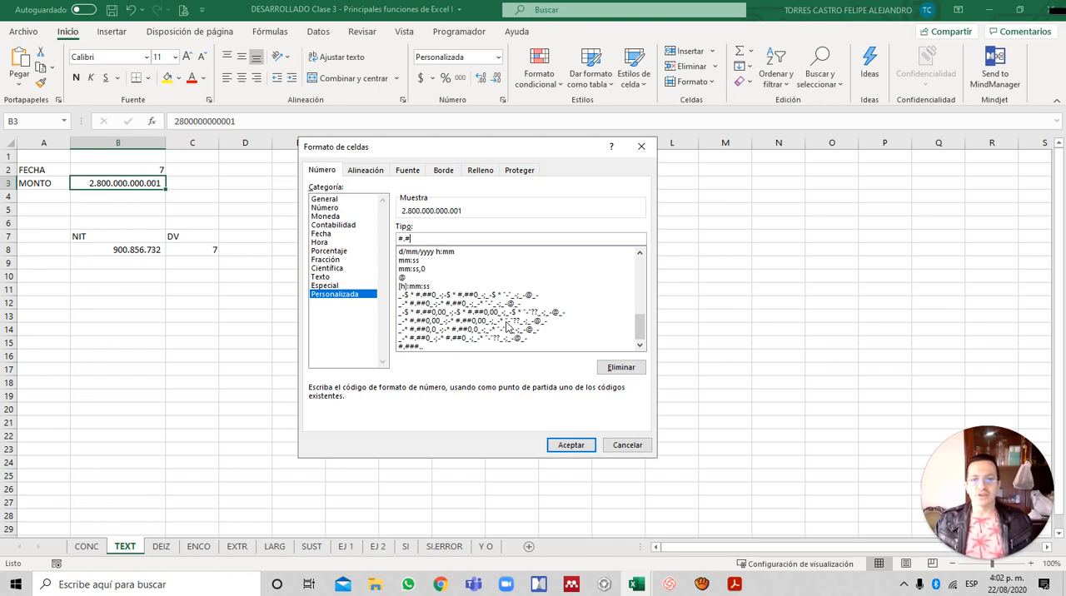
{"action": "left_click_drag", "start_coordinate": [412, 239], "coordinate": [388, 236]}
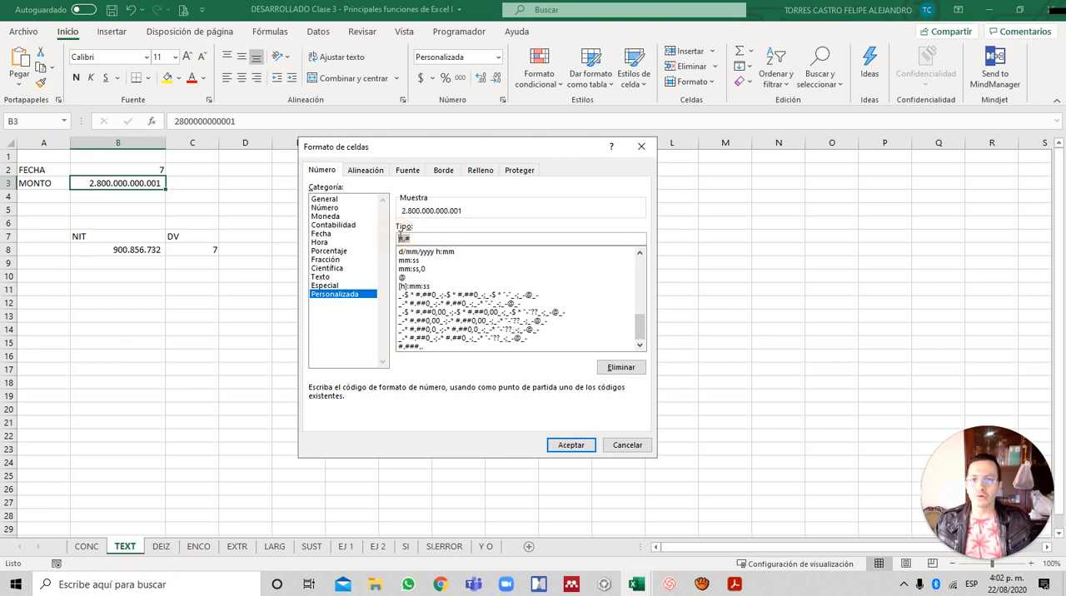
{"action": "left_click", "coordinate": [484, 236]}
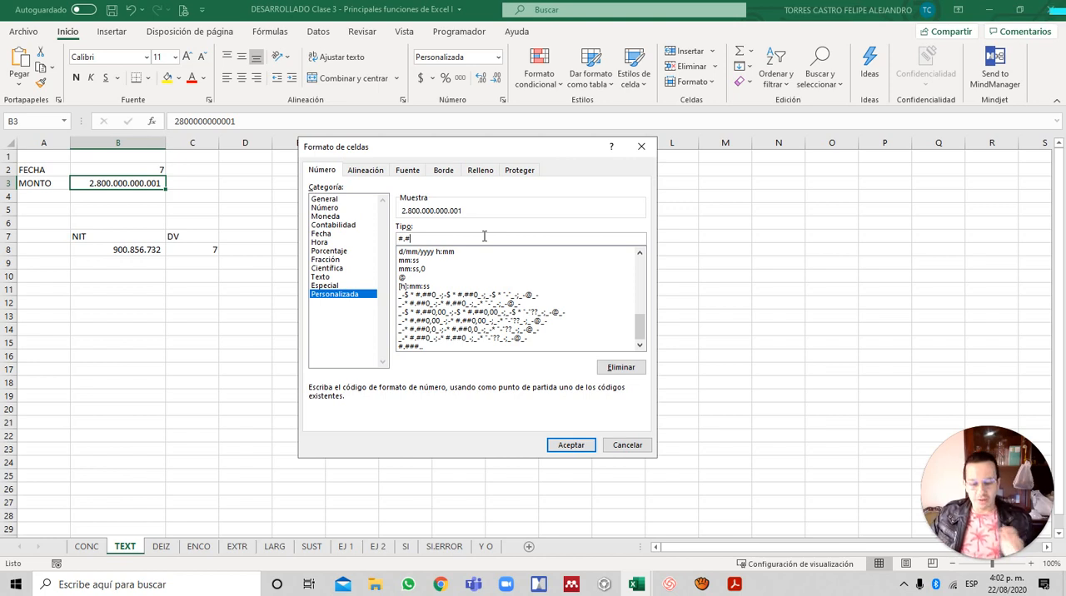
- Try the scaling codes #.#.. and #.#. on the amount, reducing the code back to #.#
{"action": "type", "text": ".."}
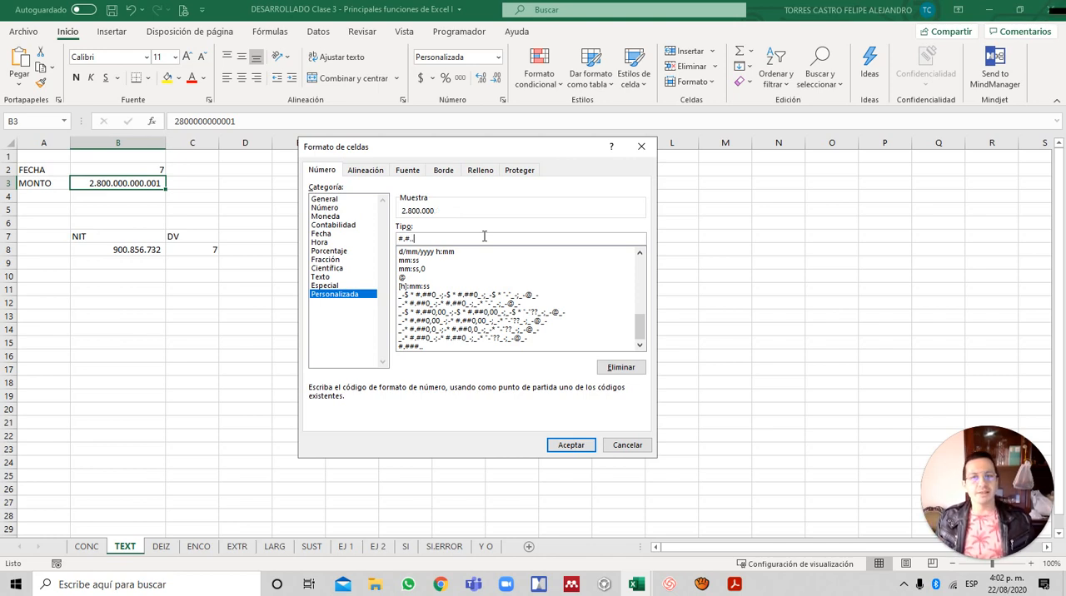
{"action": "key", "text": "BackSpace"}
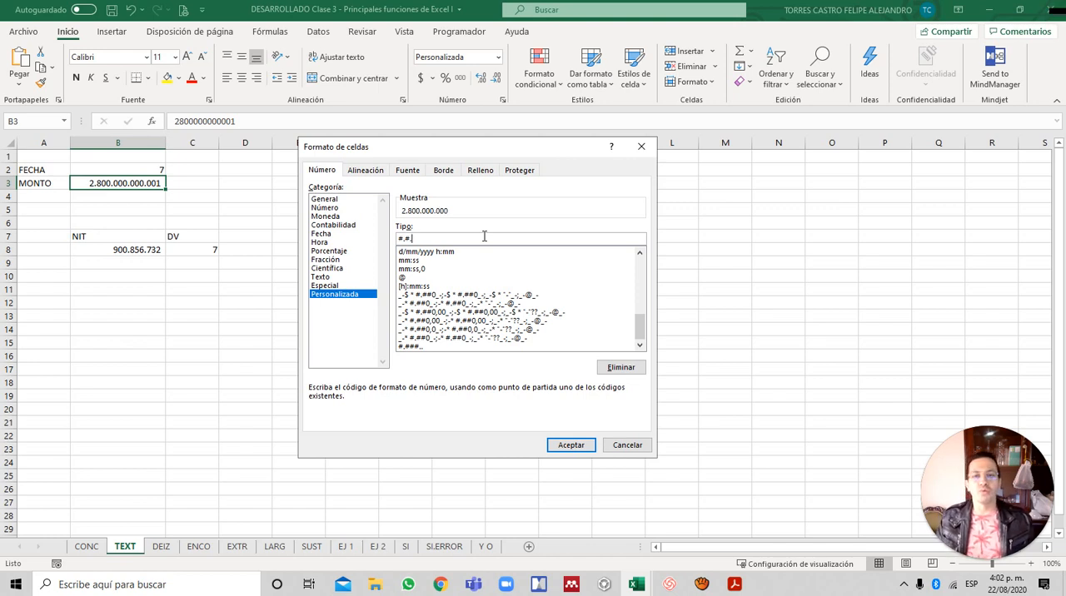
{"action": "key", "text": "BackSpace"}
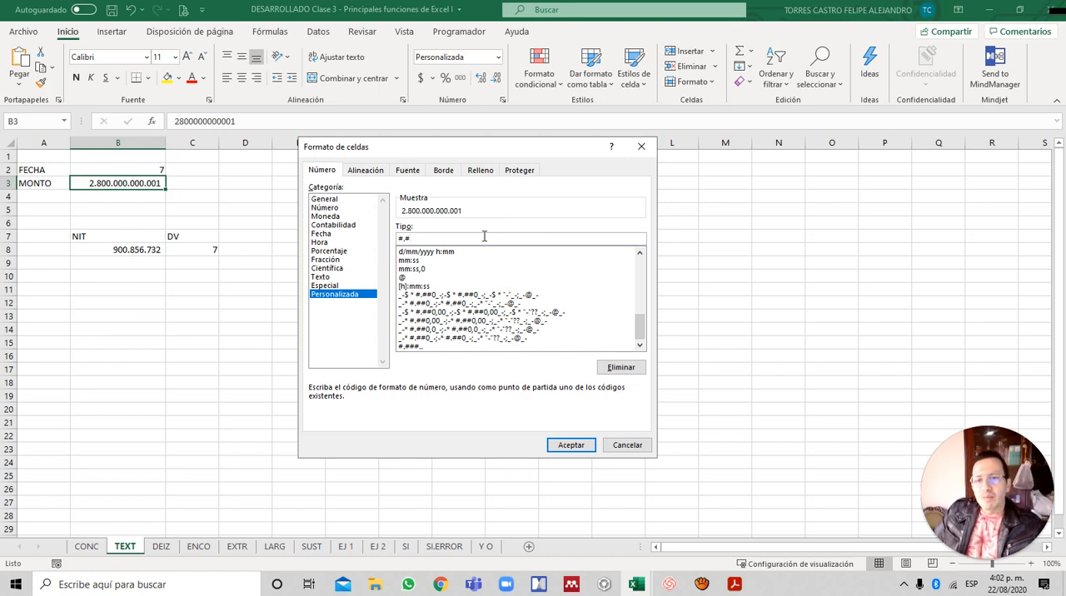
- Try optional decimals on the amount with the code #.#,#### and remove the decimal part
{"action": "type", "text": ","}
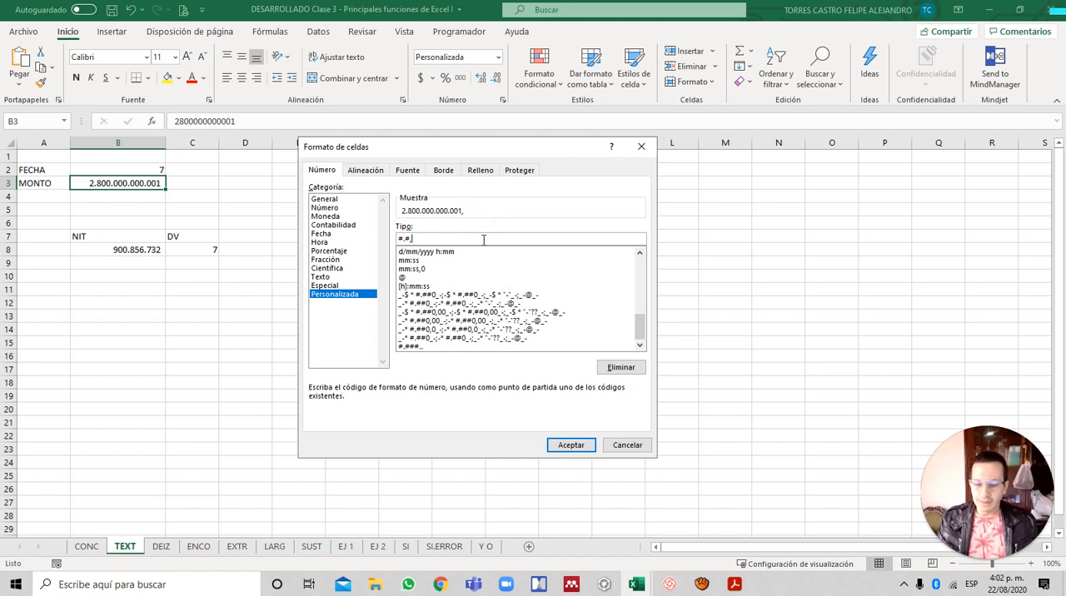
{"action": "type", "text": "#"}
{"action": "type", "text": "########"}
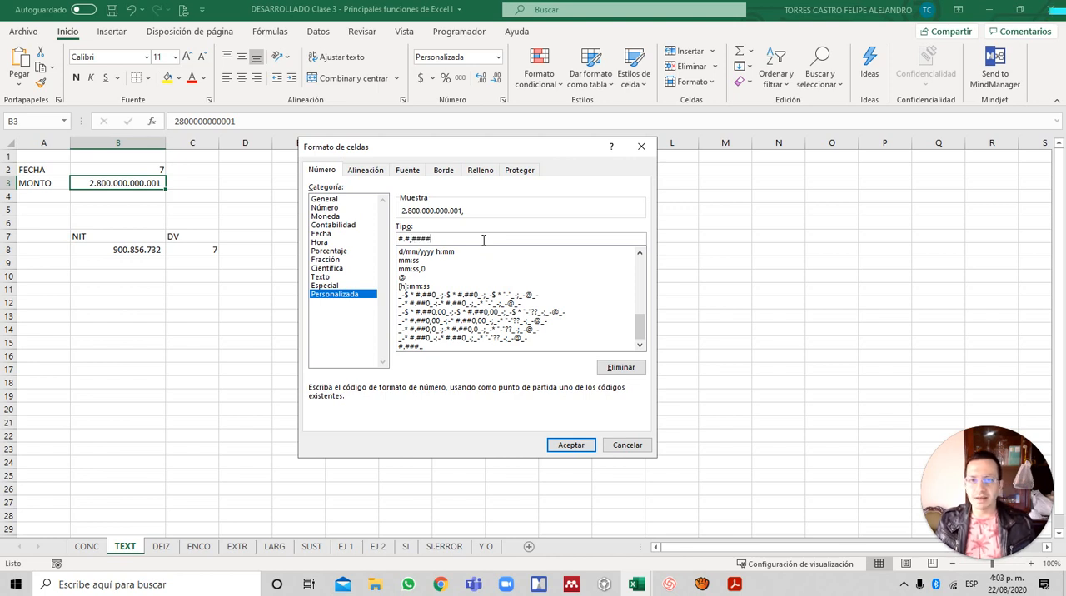
{"action": "key", "text": "BackSpace"}
{"action": "key", "text": "BackSpace"}
{"action": "key", "text": "BackSpace"}
{"action": "key", "text": "BackSpace"}
{"action": "key", "text": "BackSpace"}
{"action": "key", "text": "BackSpace"}
{"action": "key", "text": "BackSpace"}
{"action": "key", "text": "BackSpace"}
{"action": "key", "text": "BackSpace"}
{"action": "key", "text": "BackSpace"}
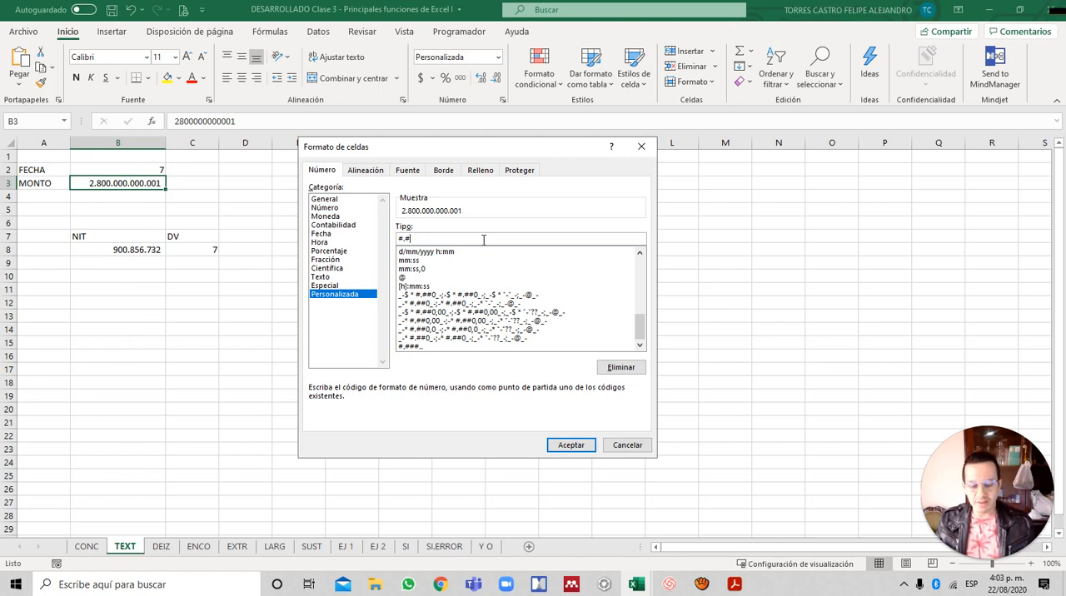
- Try the decimal codes #.#,## and #.#,0# on the amount, restoring the code to #.#
{"action": "type", "text": ","}
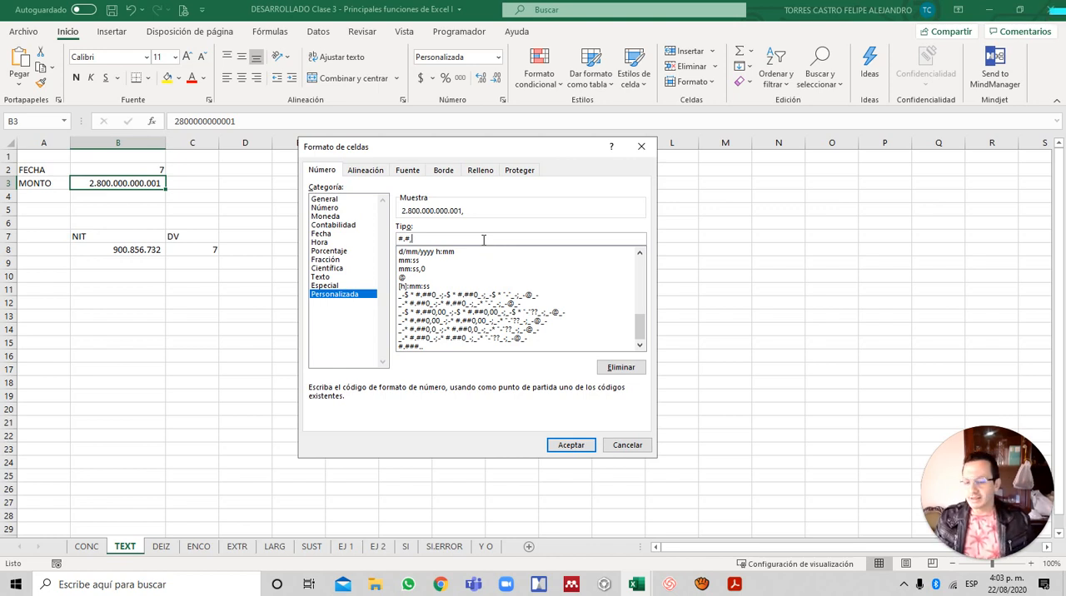
{"action": "type", "text": "##"}
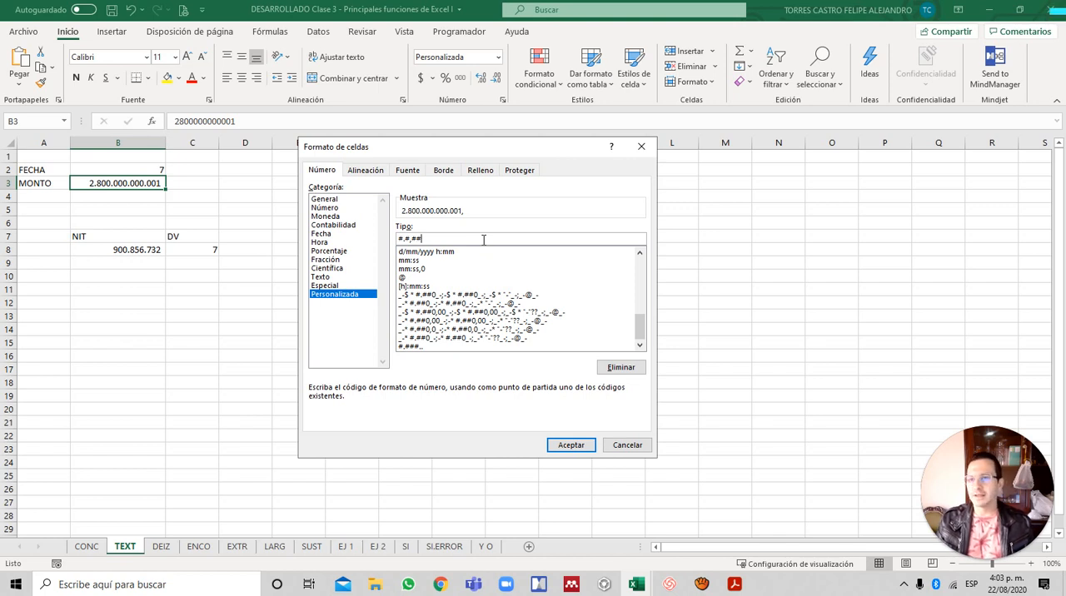
{"action": "key", "text": "BackSpace"}
{"action": "key", "text": "BackSpace"}
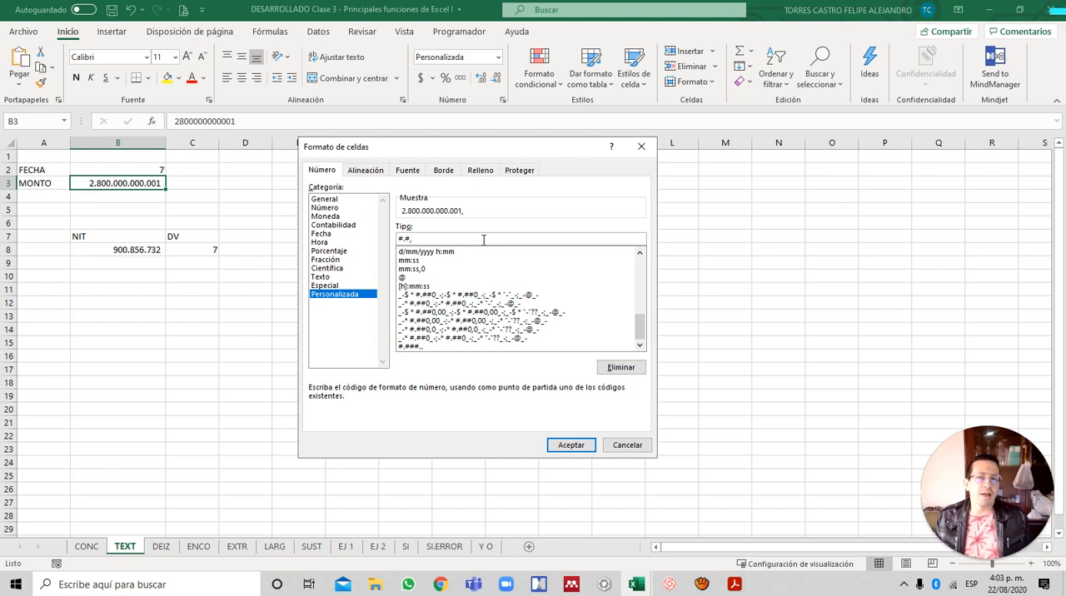
{"action": "type", "text": "0"}
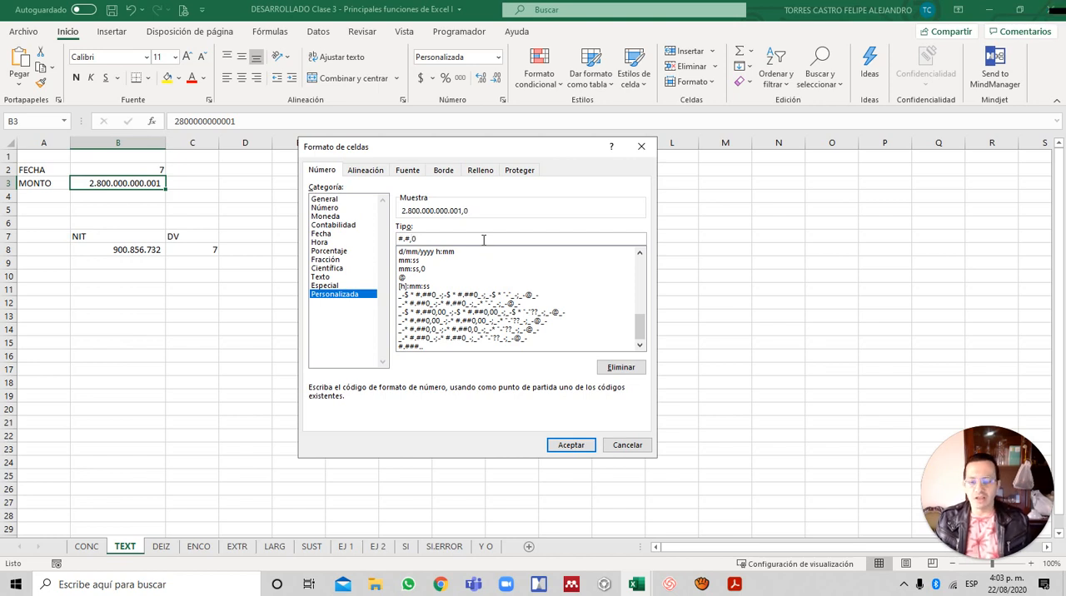
{"action": "type", "text": "#"}
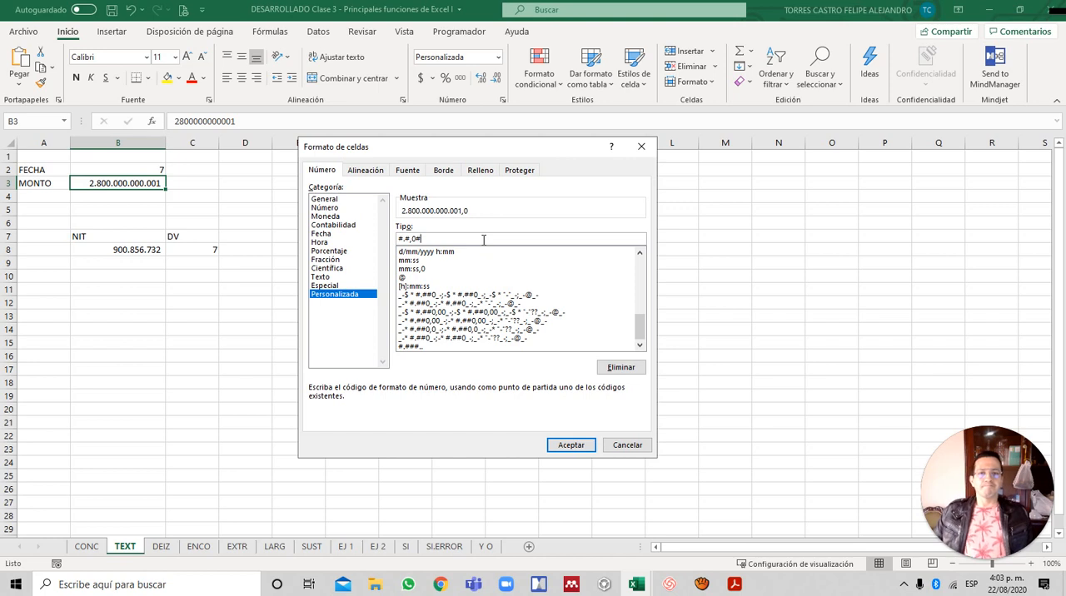
{"action": "key", "text": "BackSpace"}
{"action": "key", "text": "BackSpace"}
{"action": "key", "text": "BackSpace"}
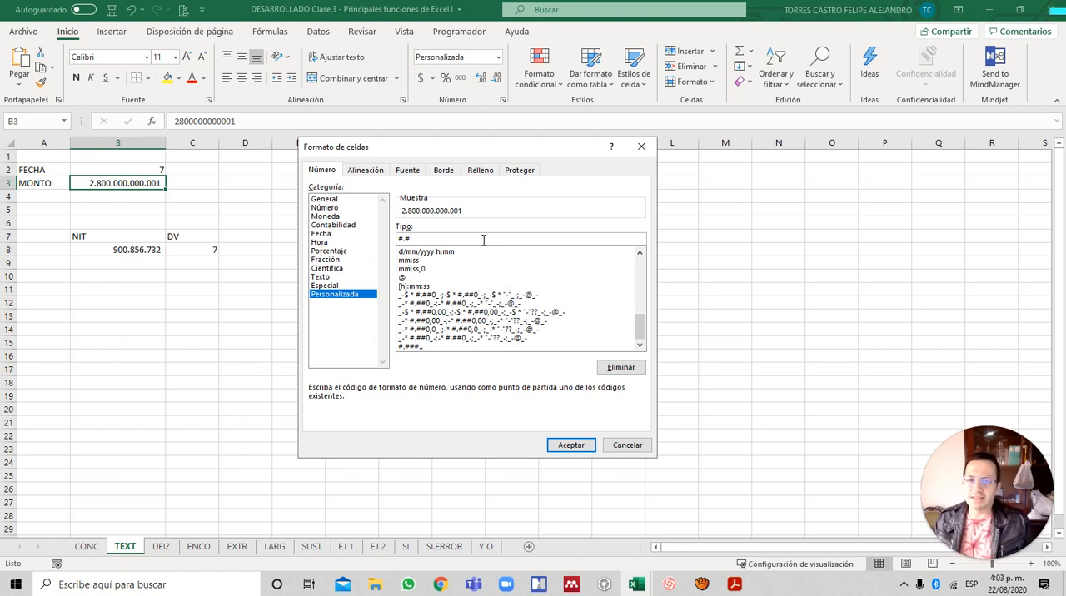
- Try the codes #.#.# and #.#.,### on the amount, removing the decimal part down to #.#
{"action": "type", "text": "."}
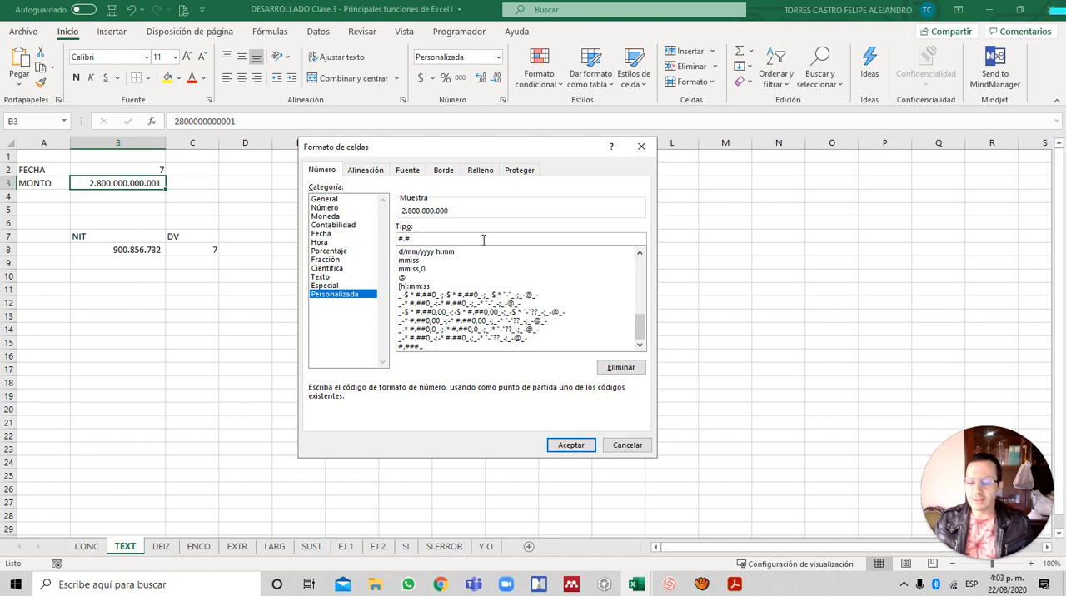
{"action": "type", "text": "#"}
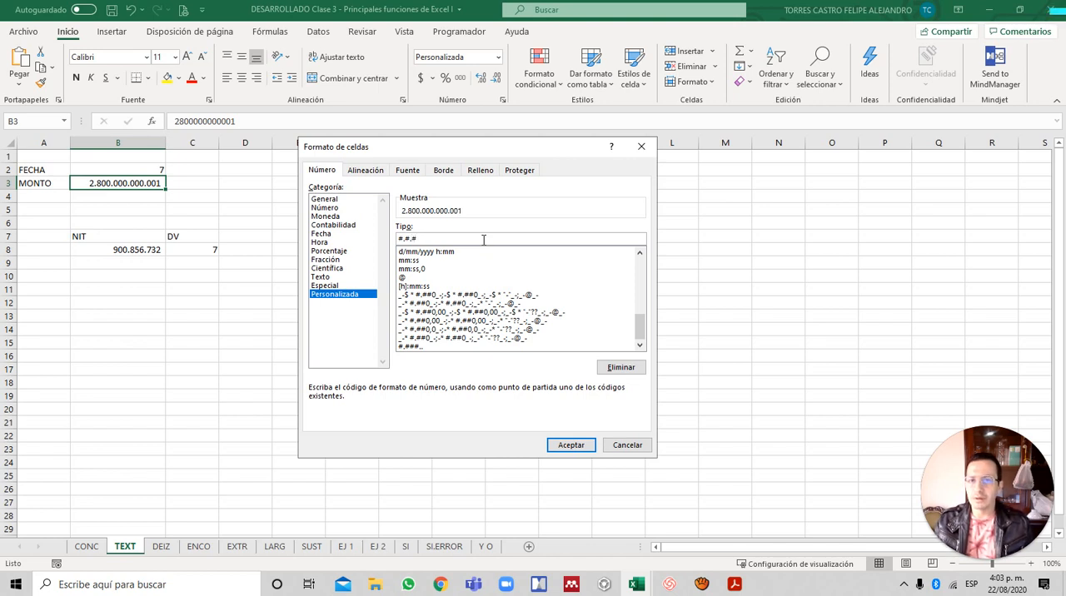
{"action": "key", "text": "BackSpace"}
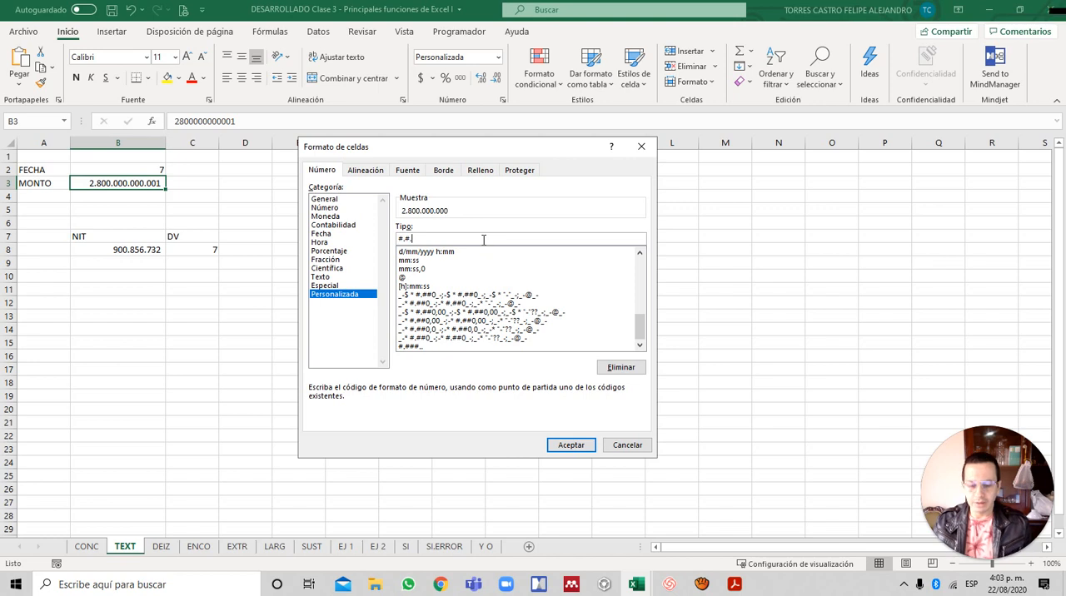
{"action": "type", "text": ","}
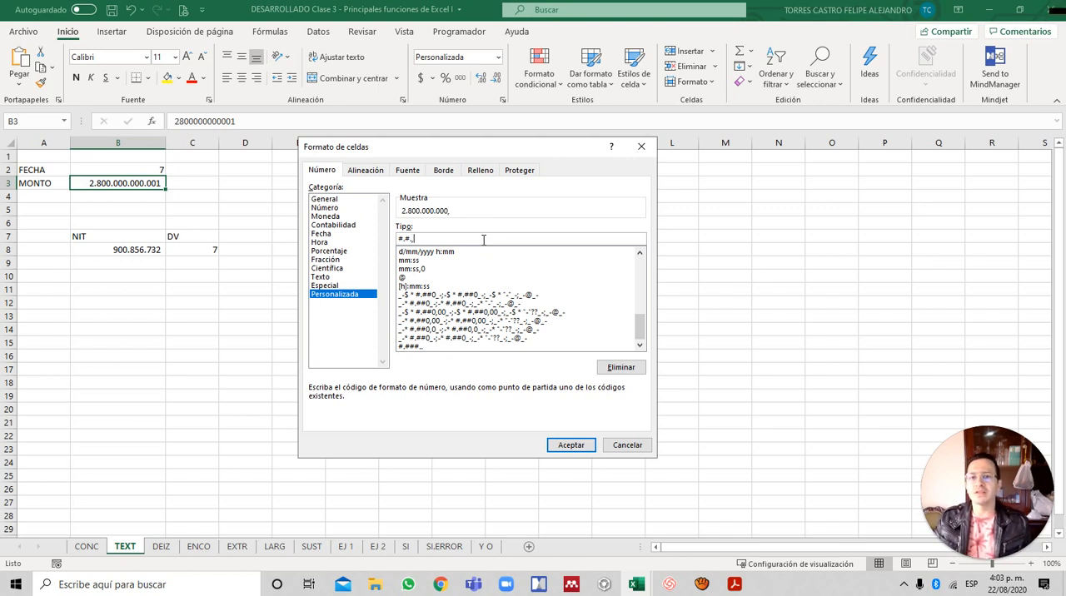
{"action": "type", "text": "#"}
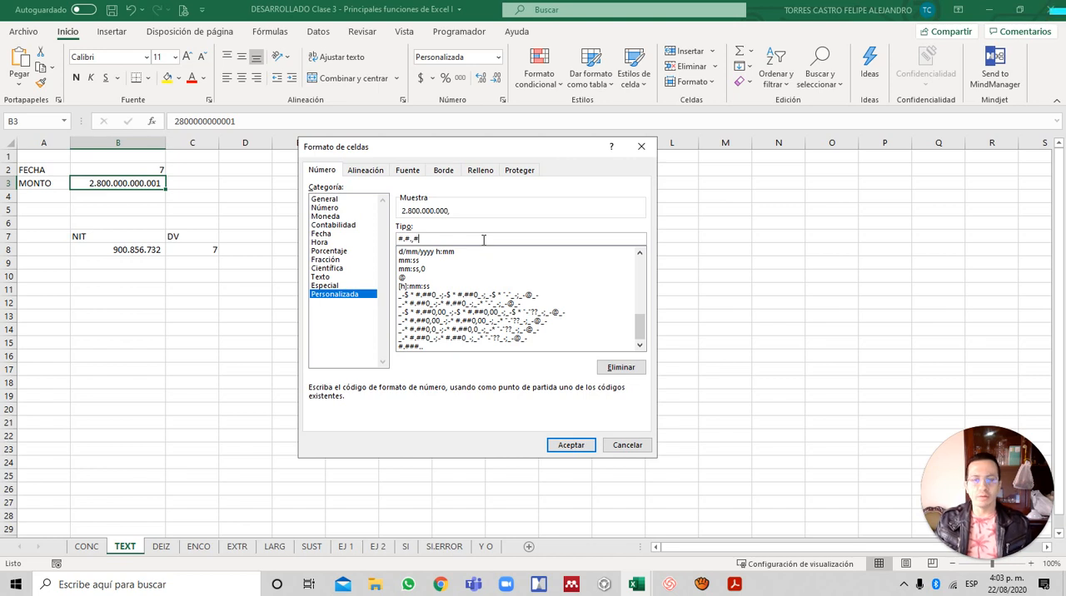
{"action": "type", "text": "##"}
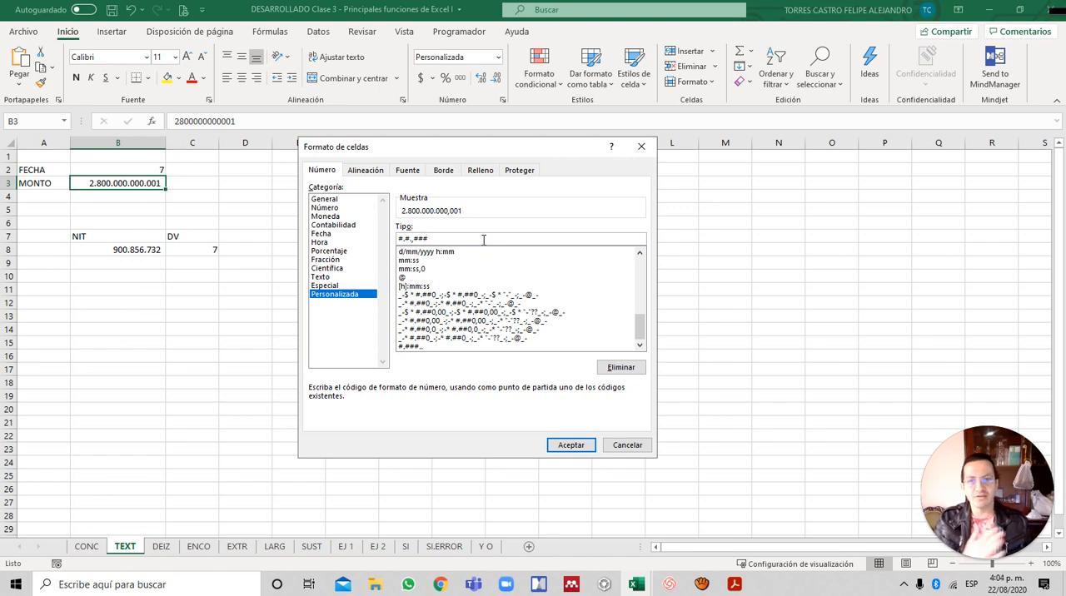
{"action": "key", "text": "BackSpace"}
{"action": "key", "text": "BackSpace"}
{"action": "key", "text": "BackSpace"}
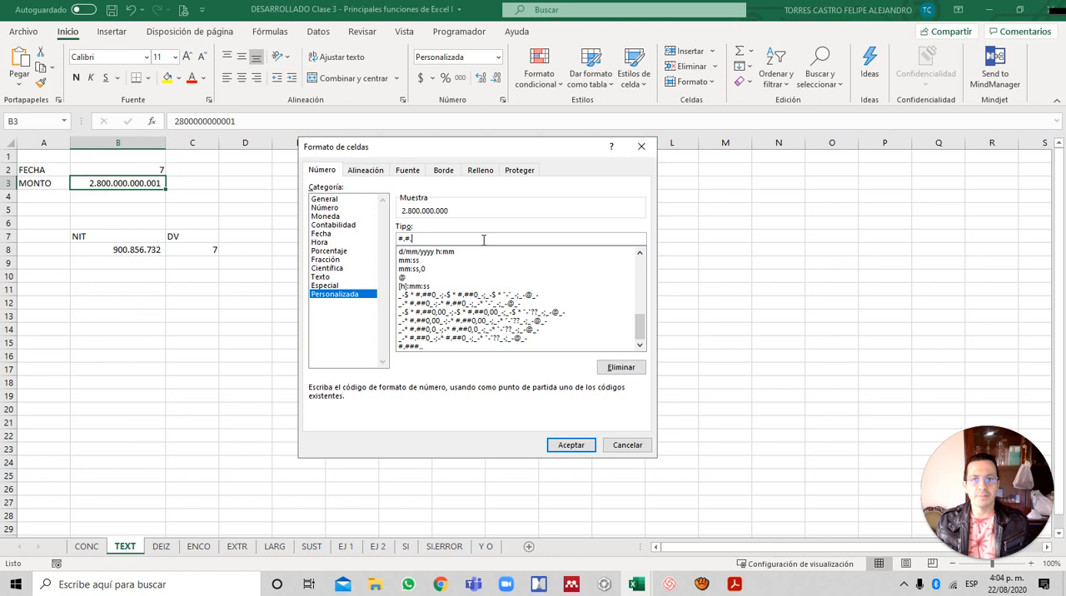
- Set the custom type code for B3 to #.#.# and select the whole code
{"action": "key", "text": "BackSpace"}
{"action": "type", "text": "#"}
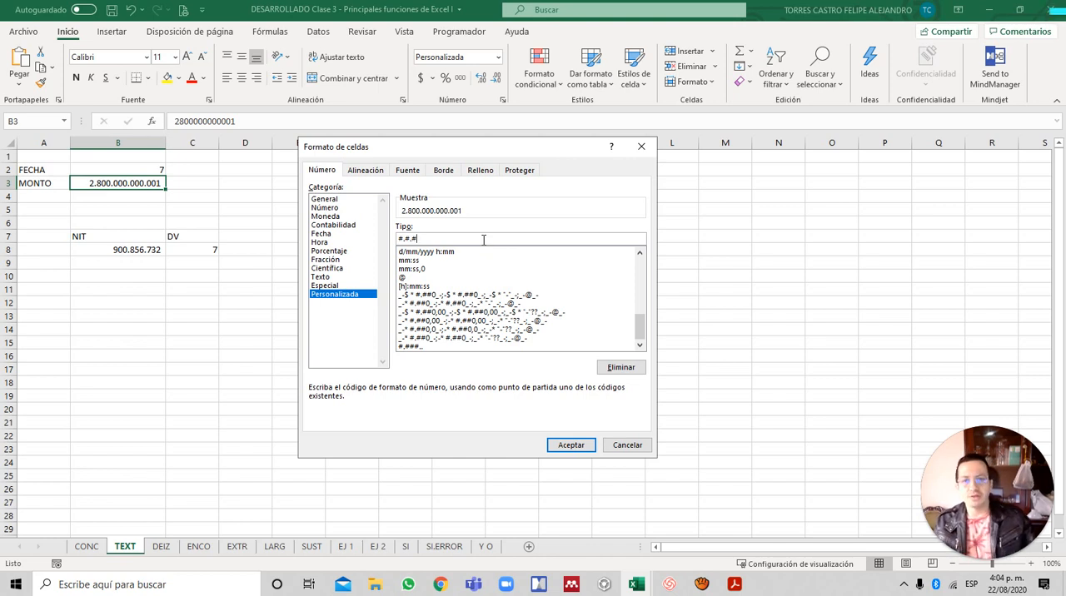
{"action": "left_click", "coordinate": [402, 237]}
{"action": "left_click_drag", "start_coordinate": [401, 238], "coordinate": [492, 243]}
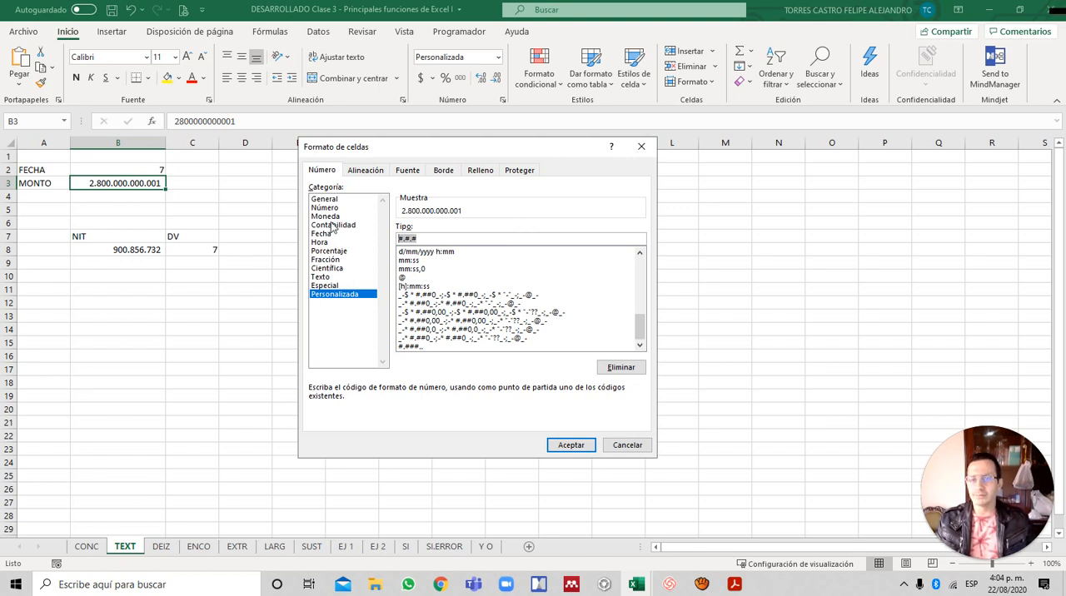
- Apply the #.#.# format to the MONTO amount and show the custom number format options for the FECHA value in B2
{"action": "key", "text": "Return"}
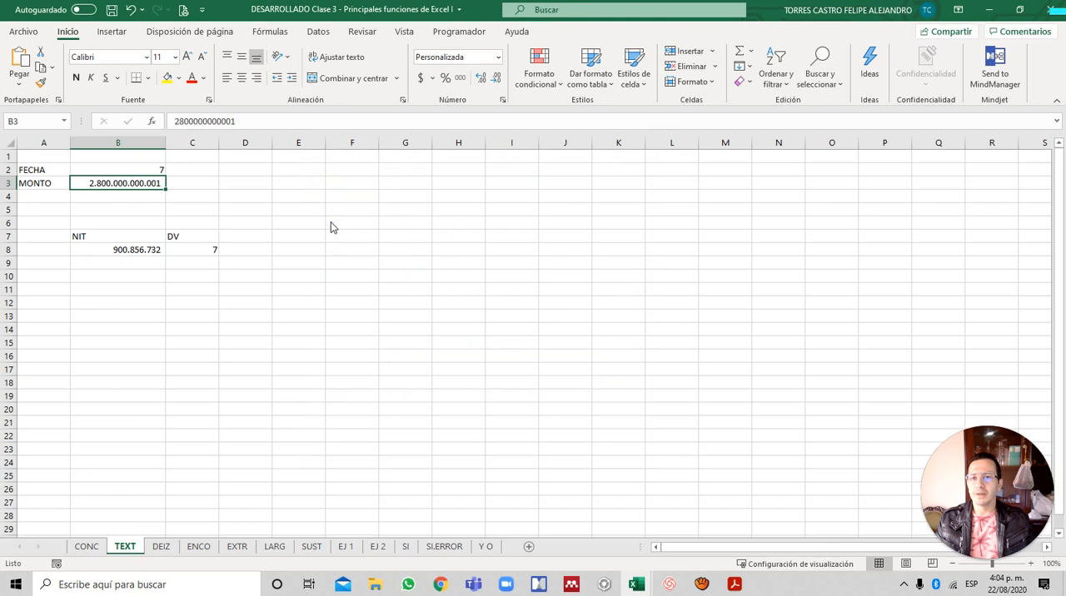
{"action": "left_click", "coordinate": [161, 173]}
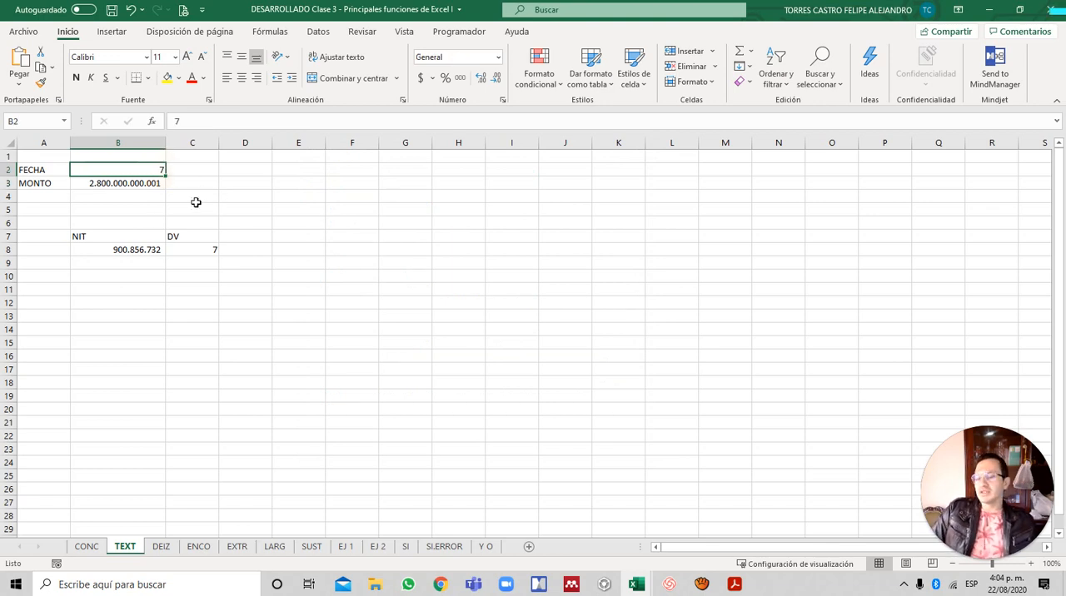
{"action": "left_click", "coordinate": [503, 100]}
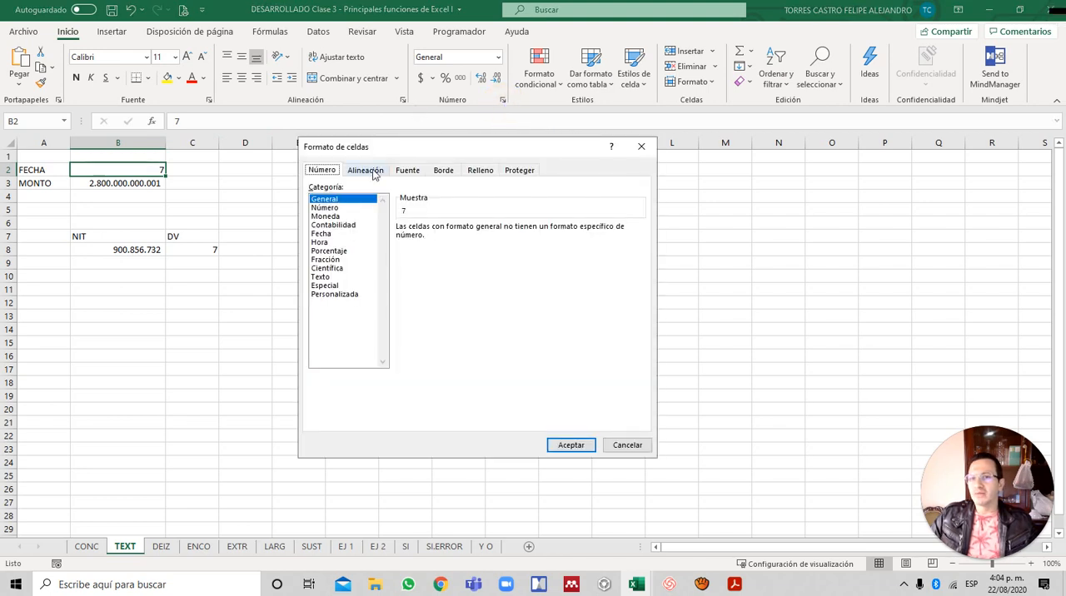
{"action": "left_click", "coordinate": [329, 294]}
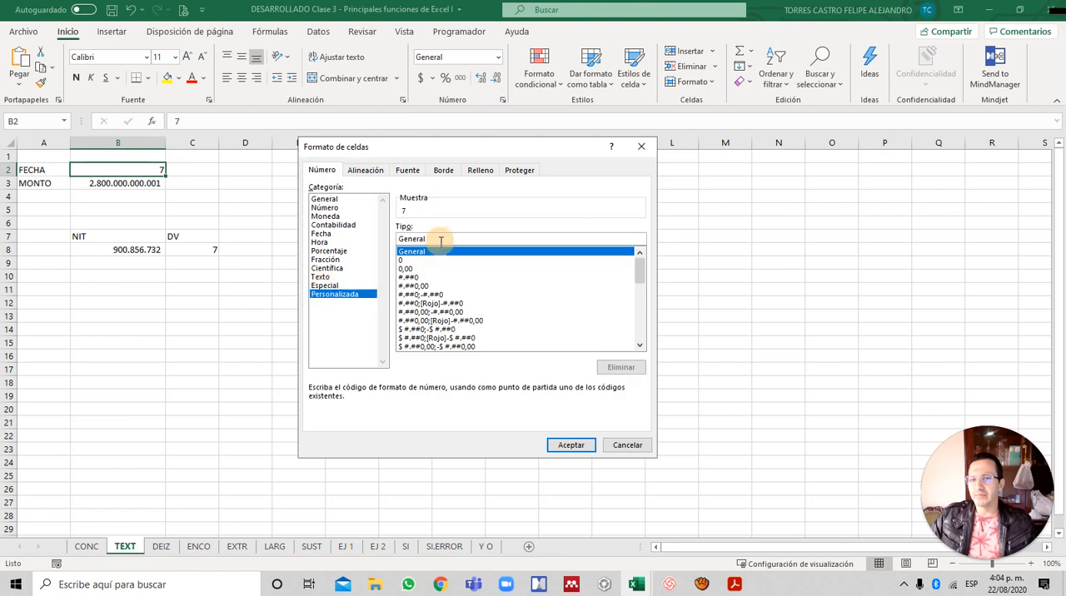
- Try the month codes m, mmm and mmmmm as the custom type for B2, and clear the code
{"action": "left_click", "coordinate": [412, 261]}
{"action": "left_click", "coordinate": [453, 238]}
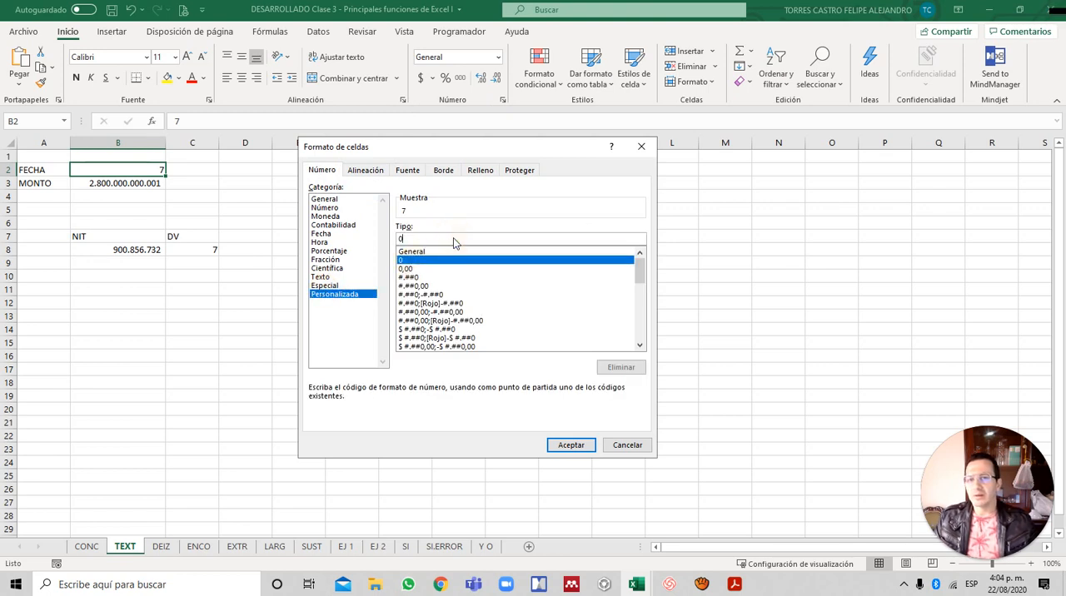
{"action": "key", "text": "BackSpace"}
{"action": "type", "text": "m"}
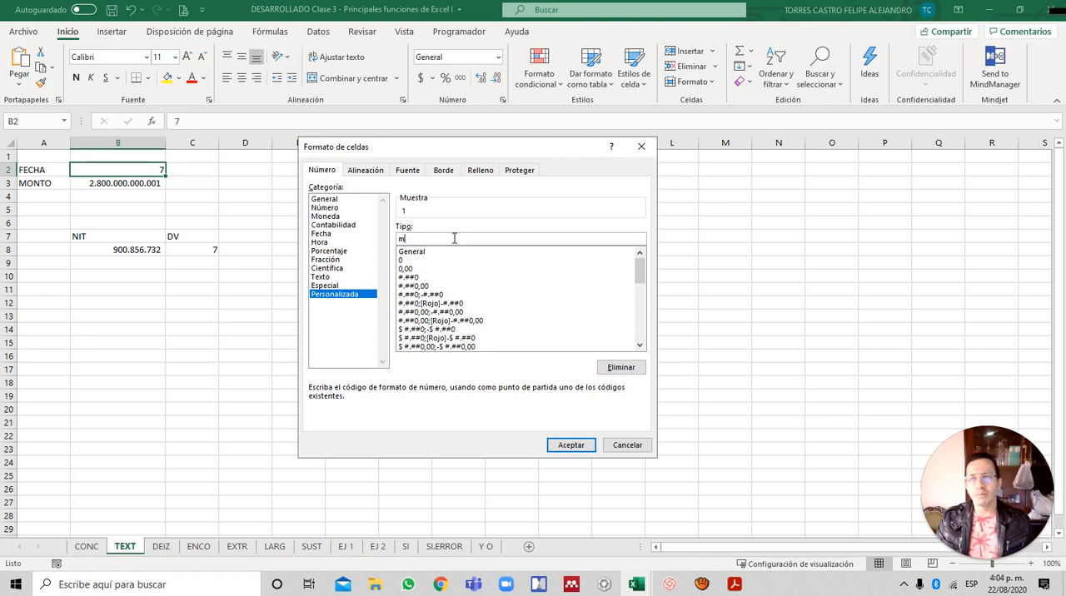
{"action": "type", "text": "mm"}
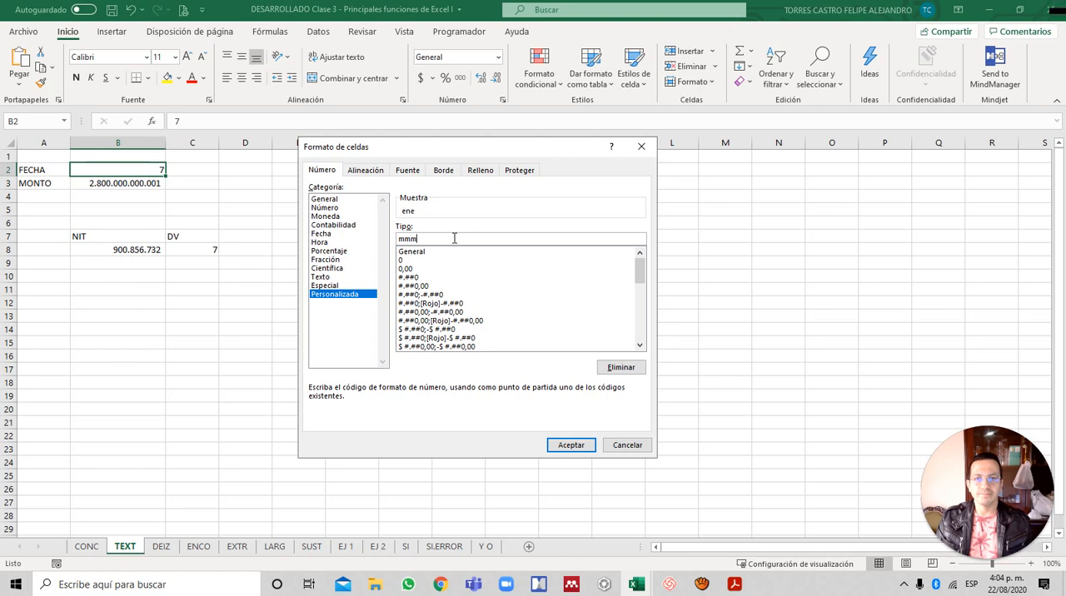
{"action": "type", "text": "mm"}
{"action": "key", "text": "BackSpace"}
{"action": "key", "text": "BackSpace"}
{"action": "key", "text": "BackSpace"}
{"action": "key", "text": "BackSpace"}
{"action": "key", "text": "BackSpace"}
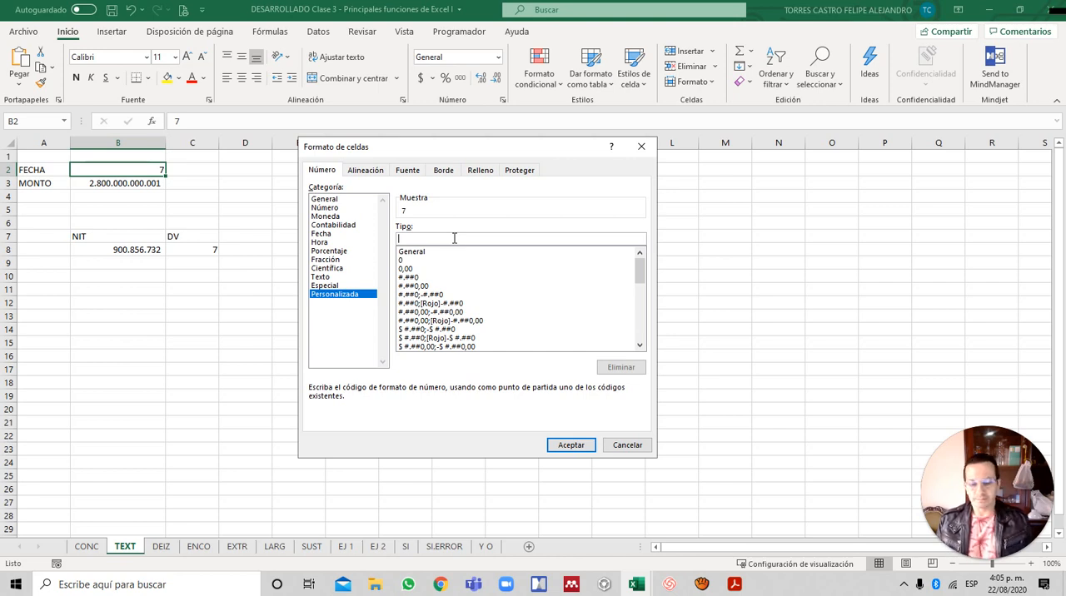
- Preview the month codes m, mm, mmm and mmmm one by one on B2, and empty the type code
{"action": "type", "text": "m"}
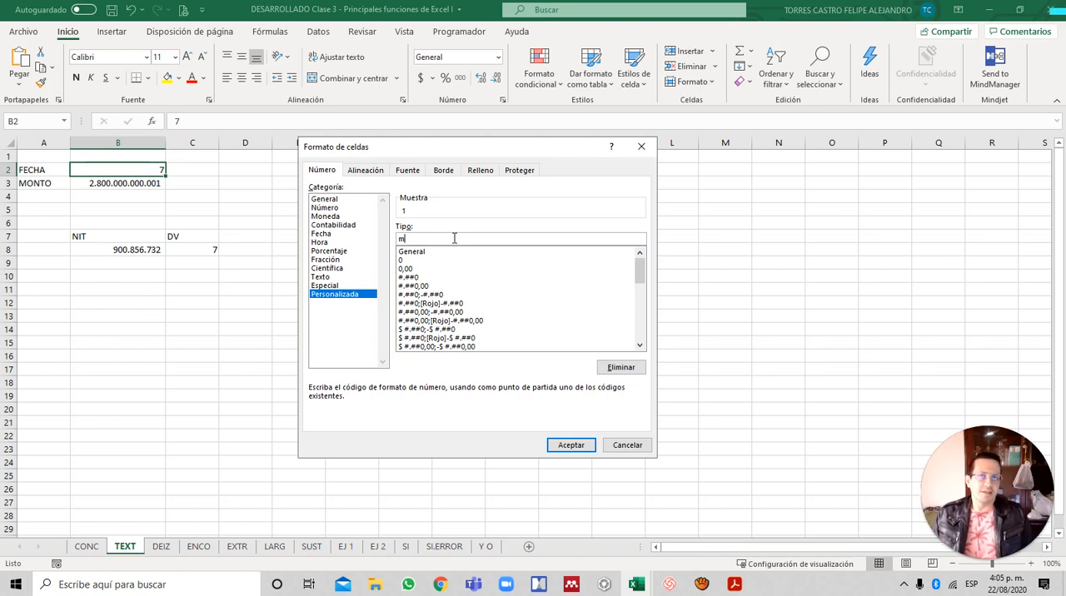
{"action": "type", "text": "m"}
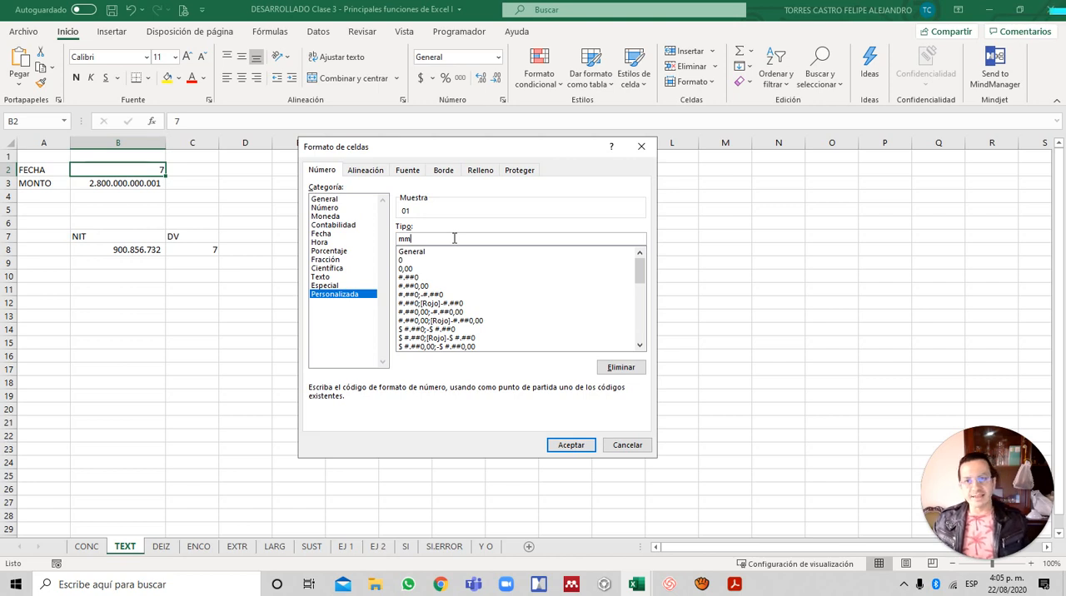
{"action": "type", "text": "m"}
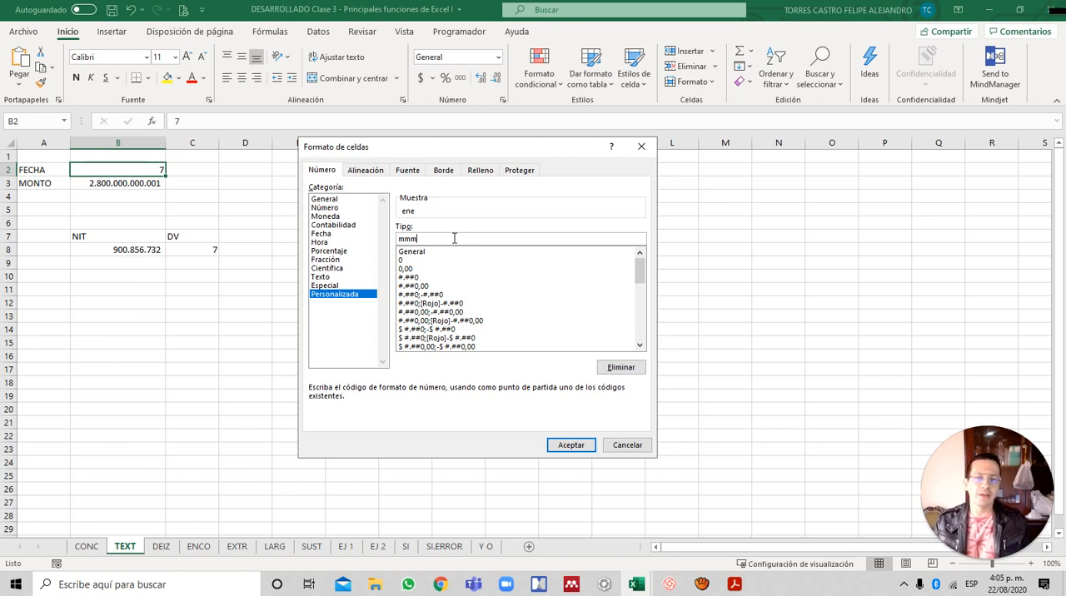
{"action": "type", "text": "m"}
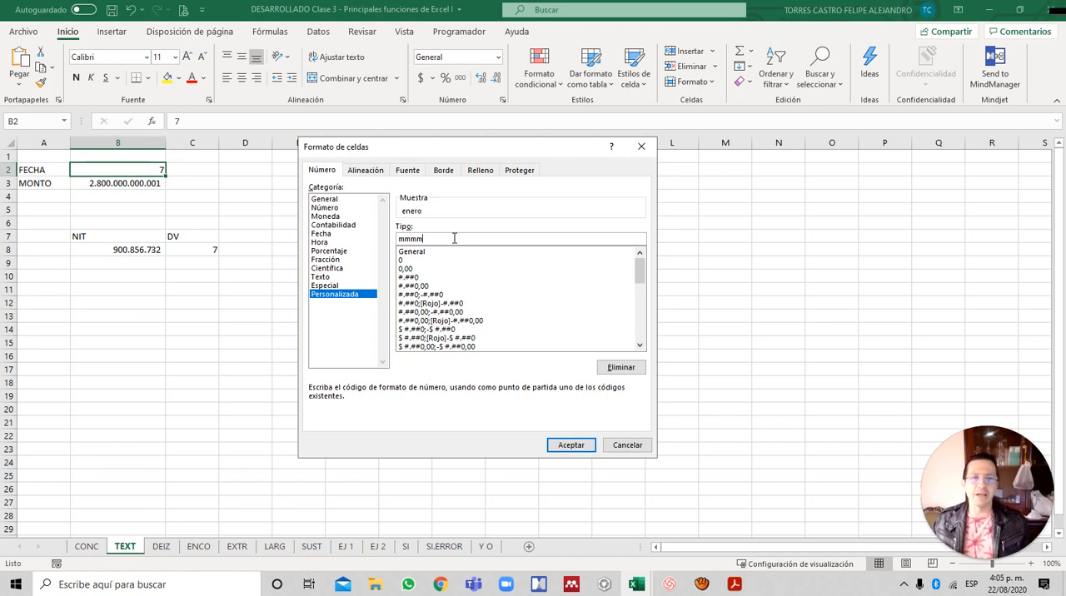
{"action": "key", "text": "BackSpace"}
{"action": "key", "text": "BackSpace"}
{"action": "key", "text": "BackSpace"}
{"action": "key", "text": "BackSpace"}
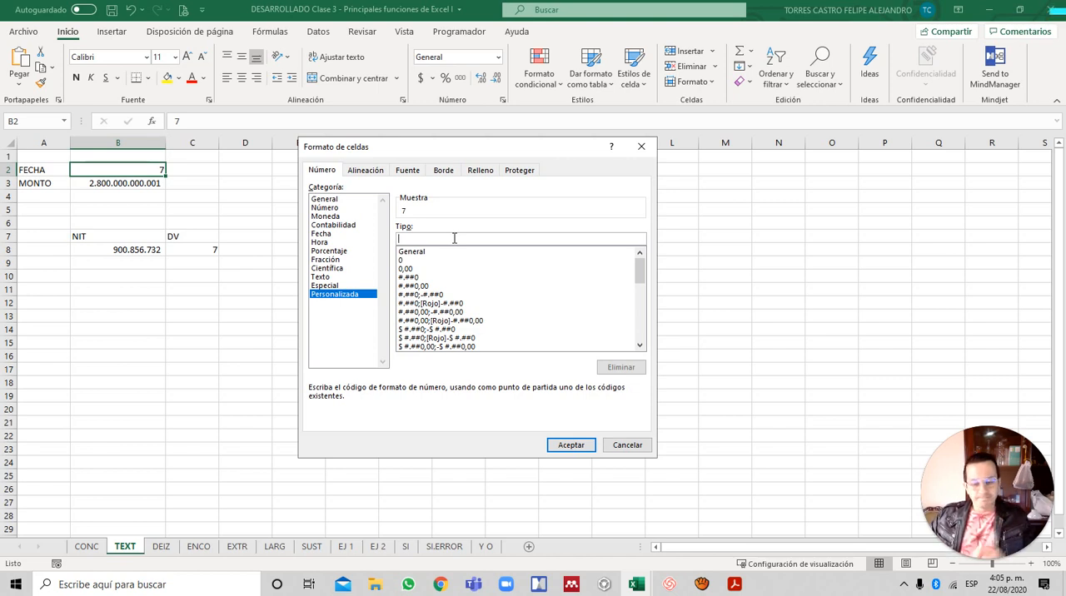
- Preview the day codes d, dd, ddd and dddd on the FECHA value, and clear the type code
{"action": "type", "text": "d"}
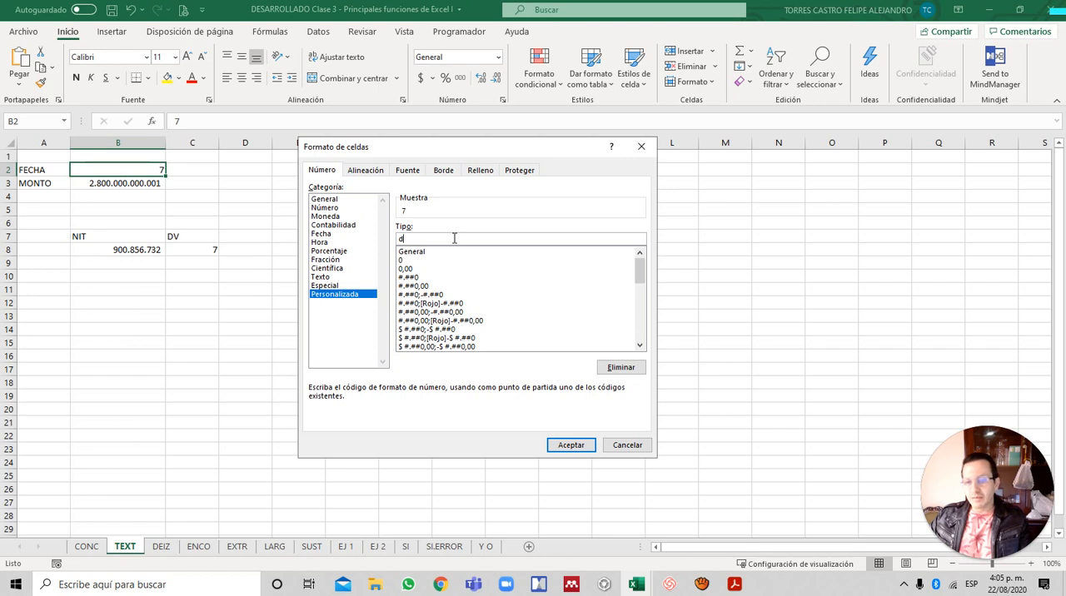
{"action": "type", "text": "d"}
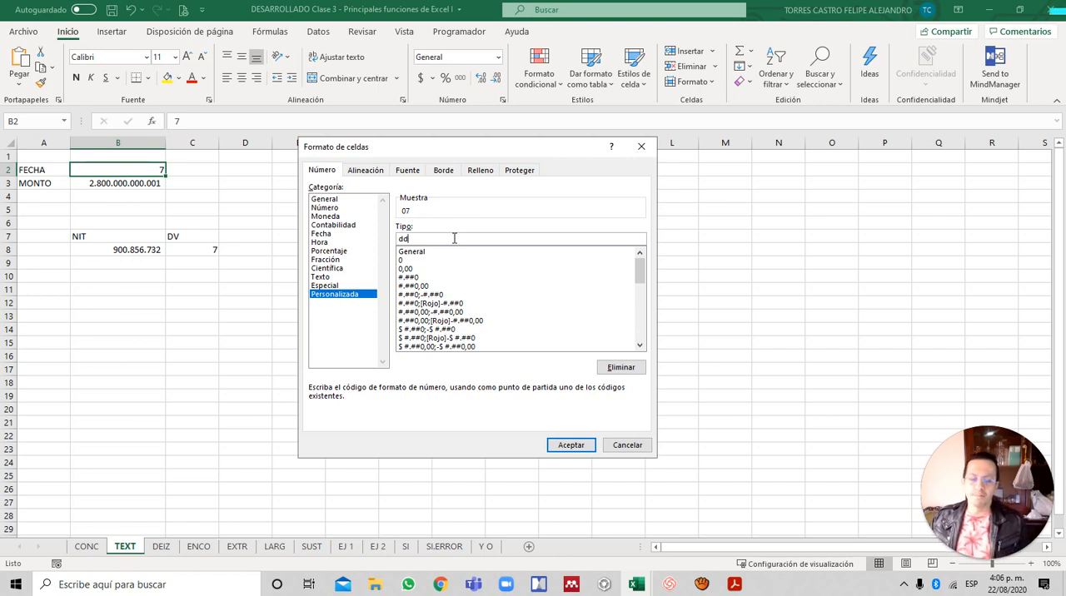
{"action": "key", "text": "BackSpace"}
{"action": "key", "text": "BackSpace"}
{"action": "type", "text": "d"}
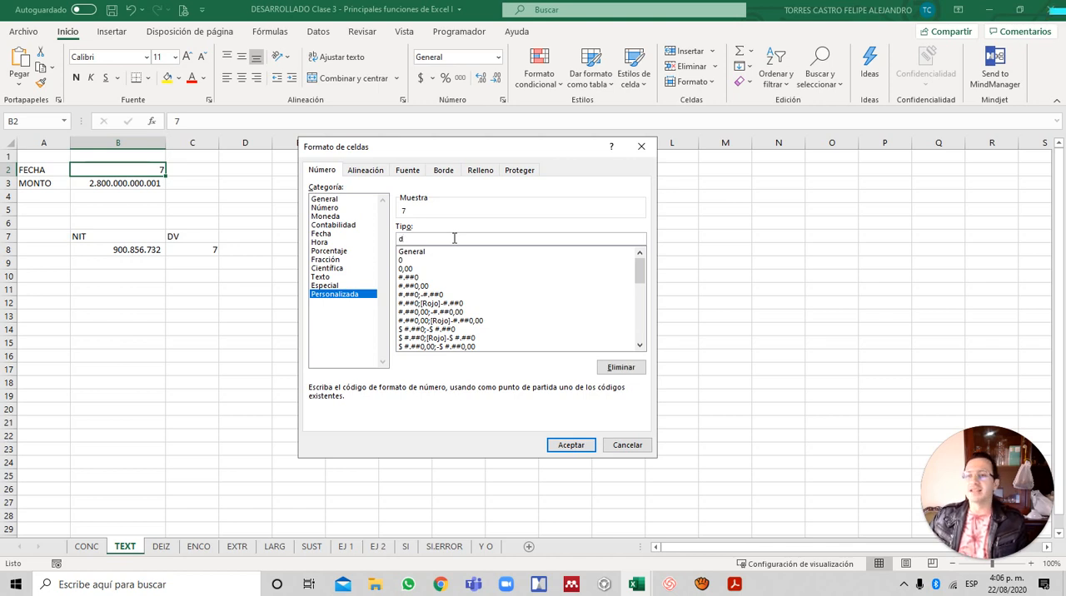
{"action": "type", "text": "d"}
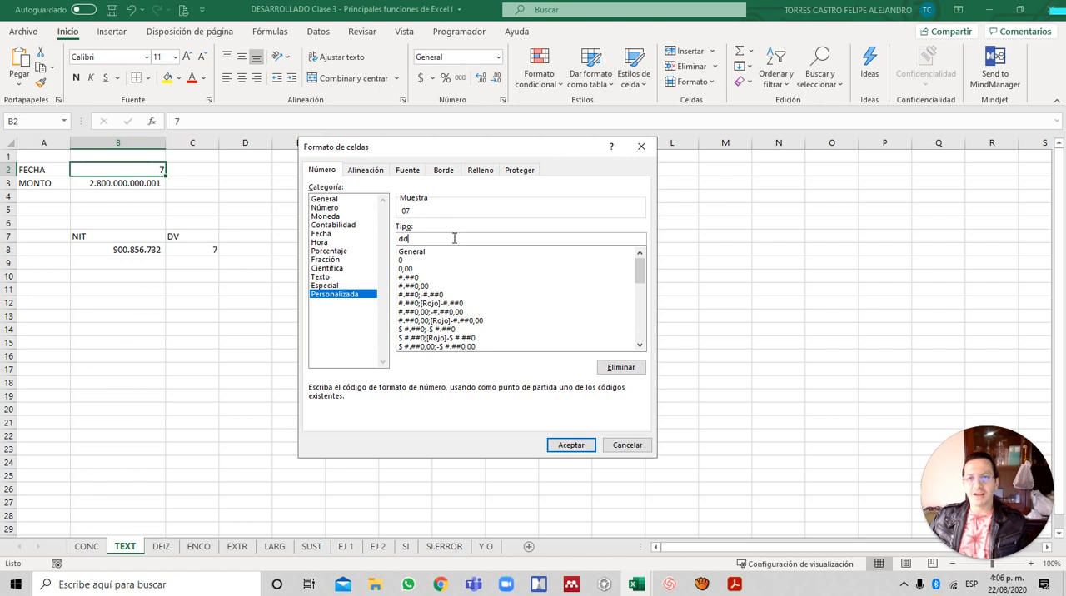
{"action": "type", "text": "d"}
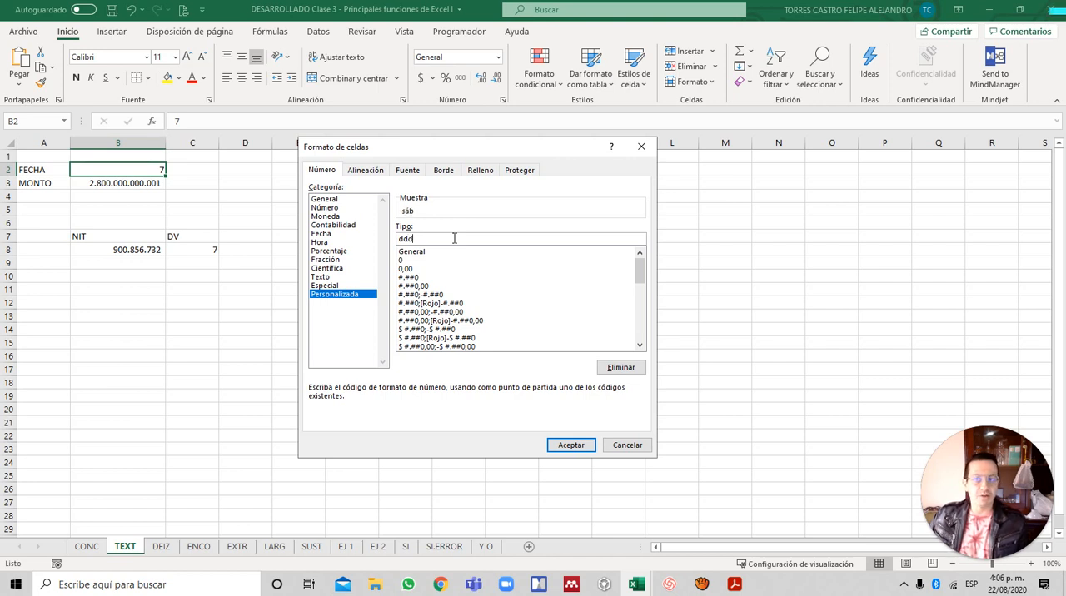
{"action": "type", "text": "d"}
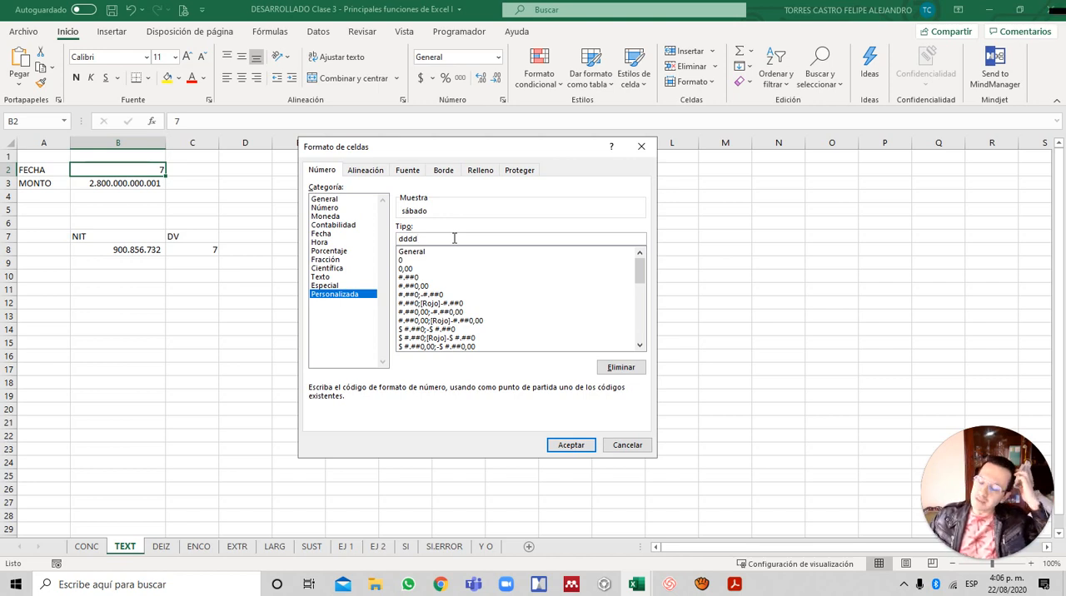
{"action": "key", "text": "BackSpace"}
{"action": "key", "text": "BackSpace"}
{"action": "key", "text": "BackSpace"}
{"action": "key", "text": "BackSpace"}
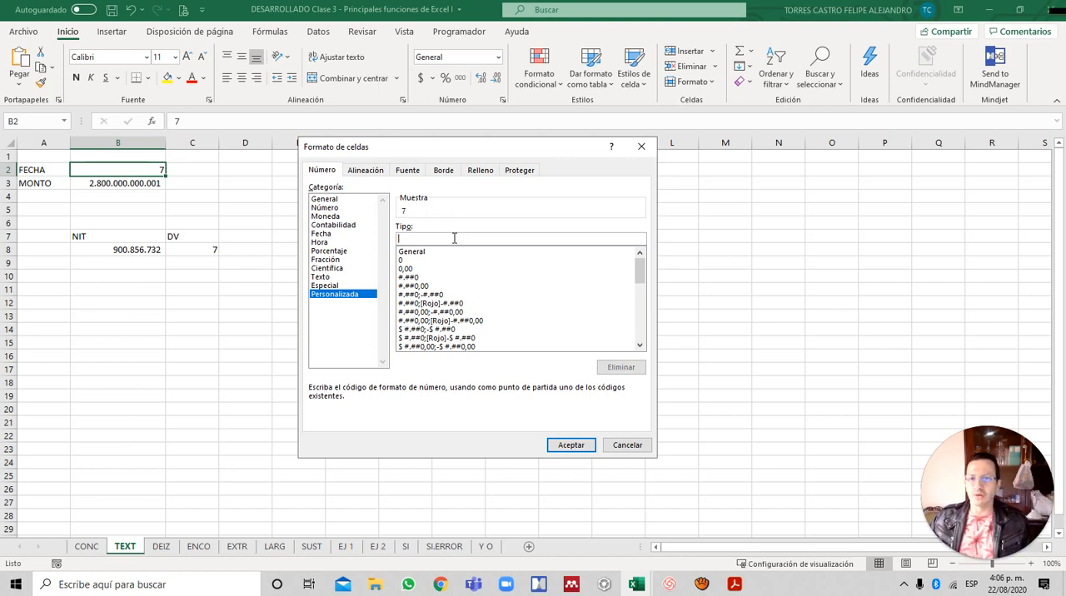
- Preview the year codes y, yy, yyy and yyyy on the FECHA value, clear the code and accept the cell format
{"action": "type", "text": "y"}
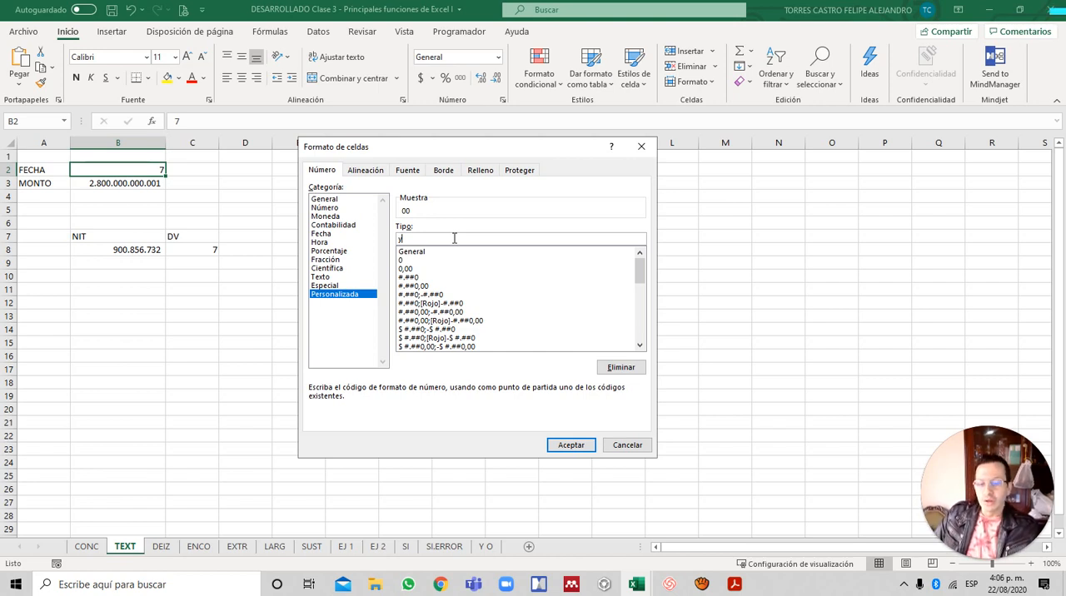
{"action": "type", "text": "y"}
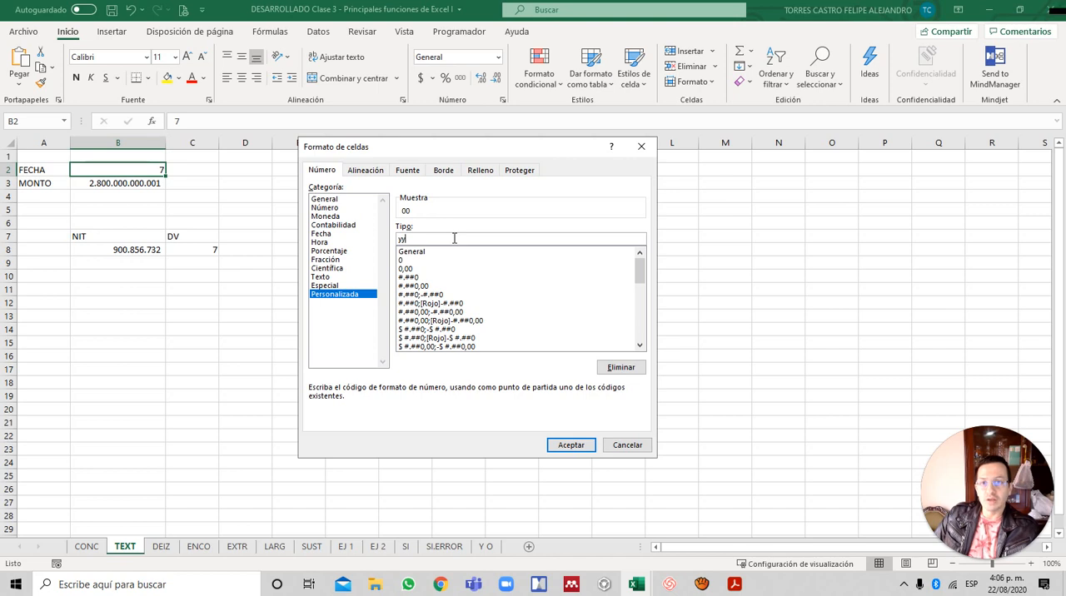
{"action": "type", "text": "yy"}
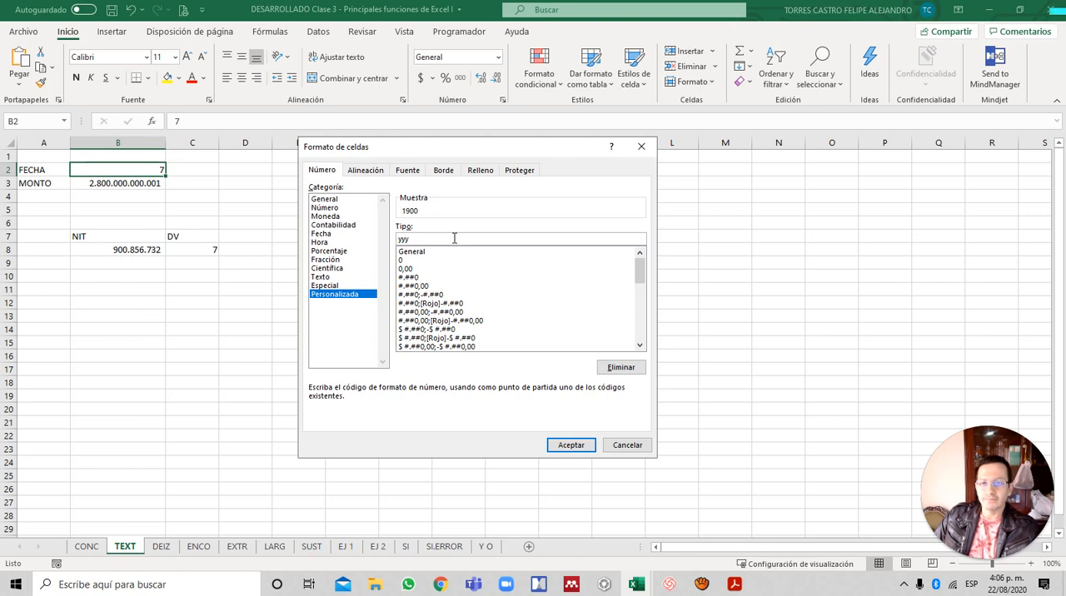
{"action": "type", "text": "y"}
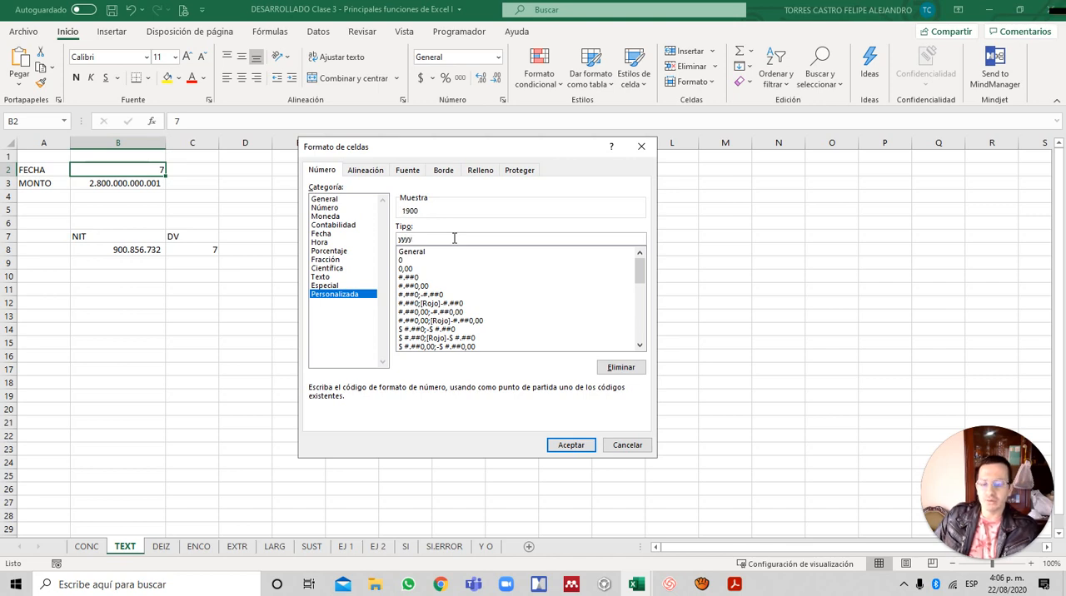
{"action": "key", "text": "BackSpace"}
{"action": "key", "text": "BackSpace"}
{"action": "key", "text": "BackSpace"}
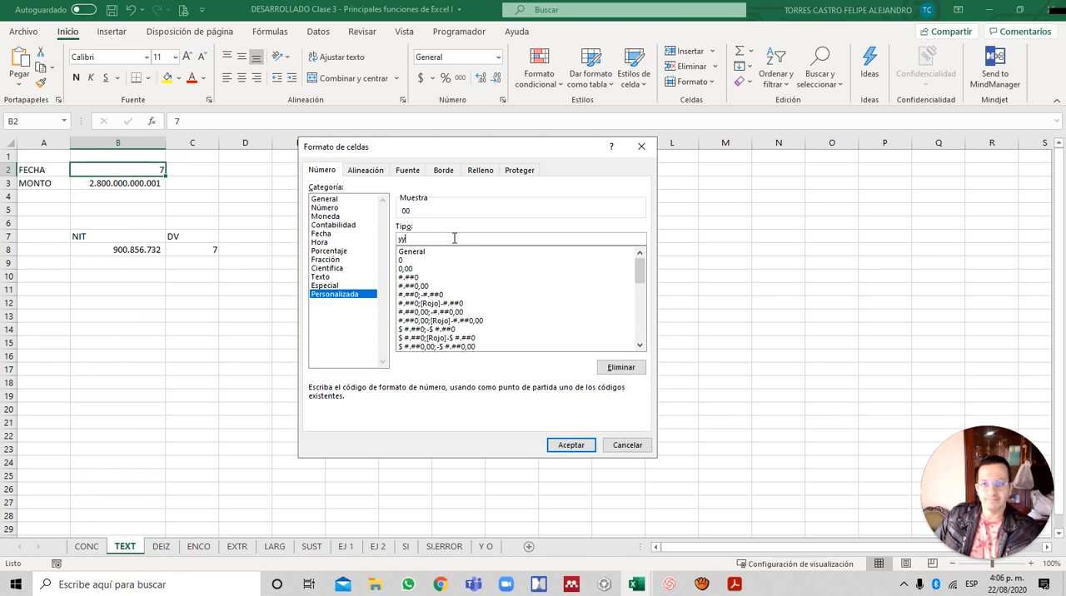
{"action": "key", "text": "BackSpace"}
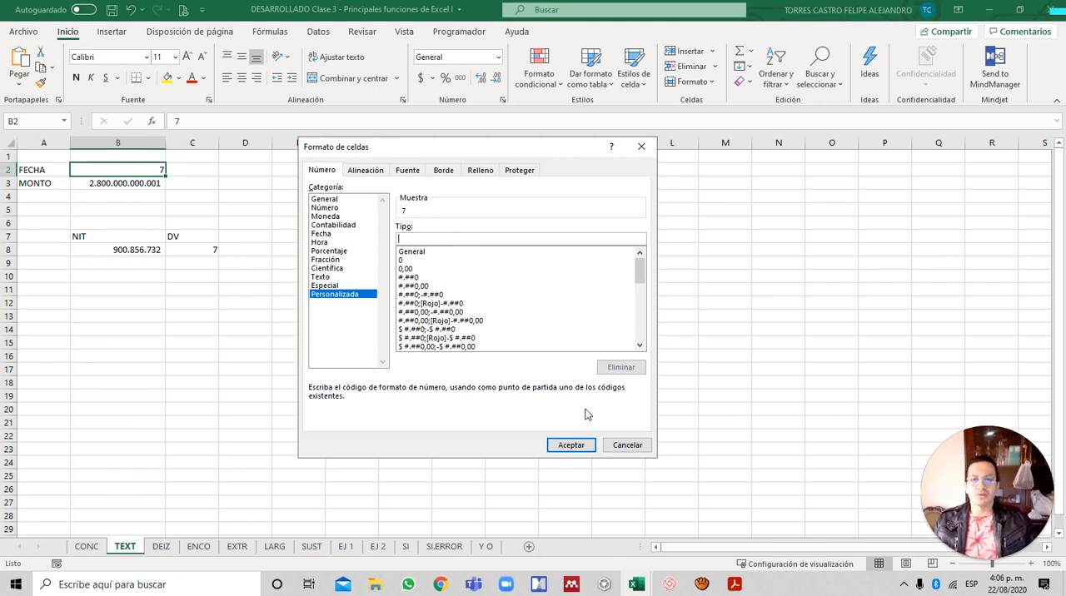
{"action": "left_click", "coordinate": [582, 444]}
- Start a TEXTO formula in C2 with B2*30 as its value argument
{"action": "left_click", "coordinate": [194, 171]}
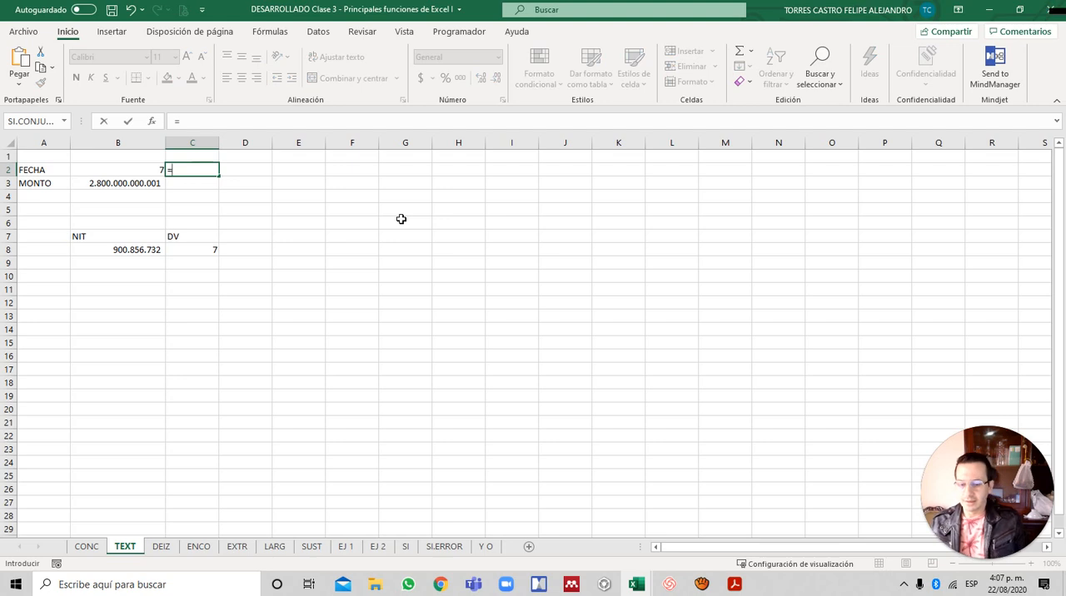
{"action": "type", "text": "TEX"}
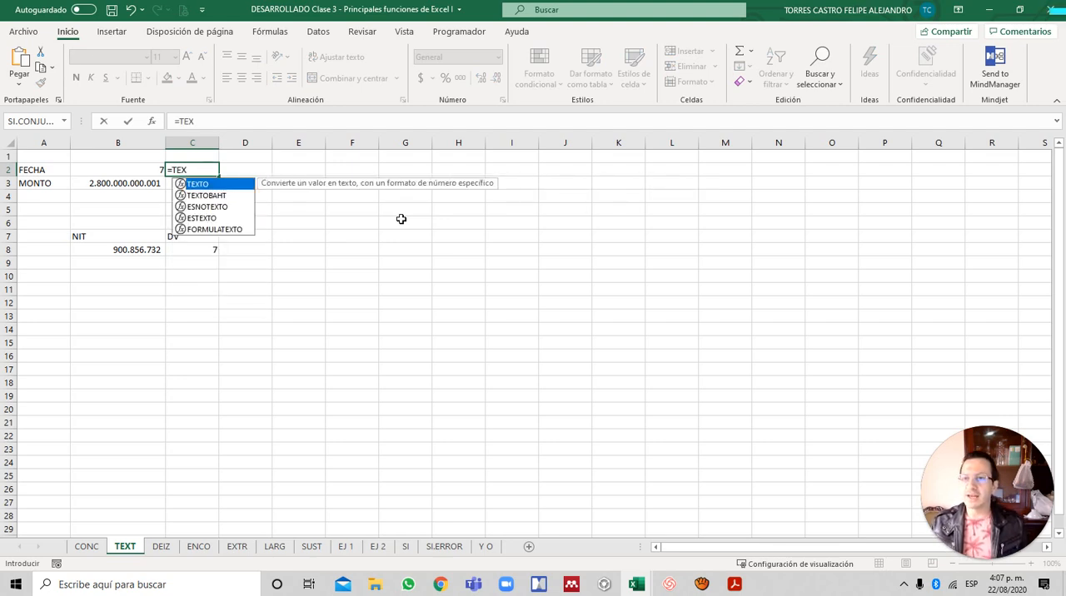
{"action": "key", "text": "Tab"}
{"action": "key", "text": "Left"}
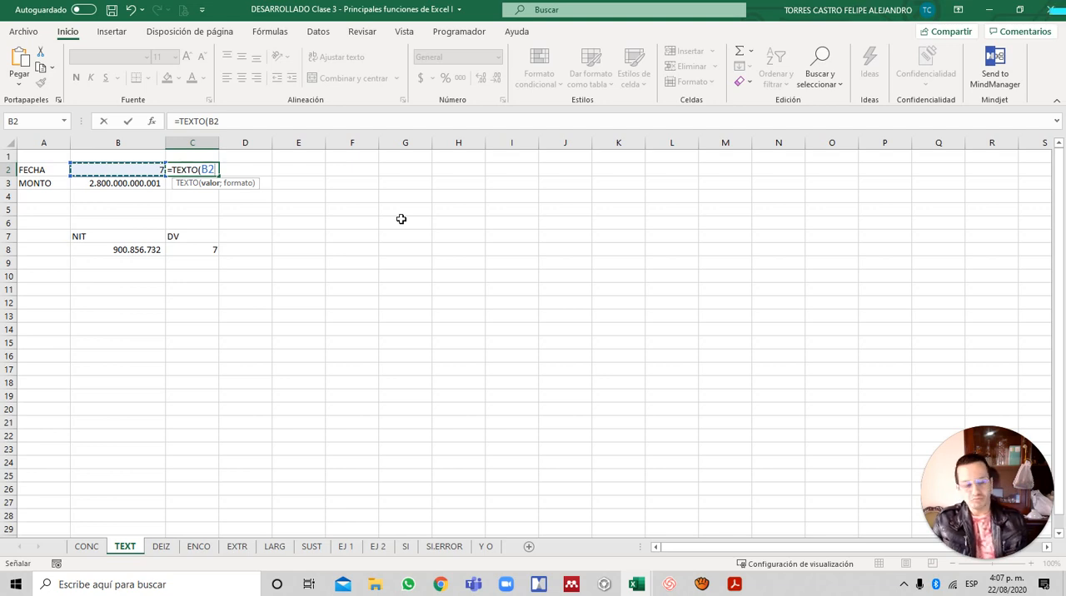
{"action": "type", "text": "*30"}
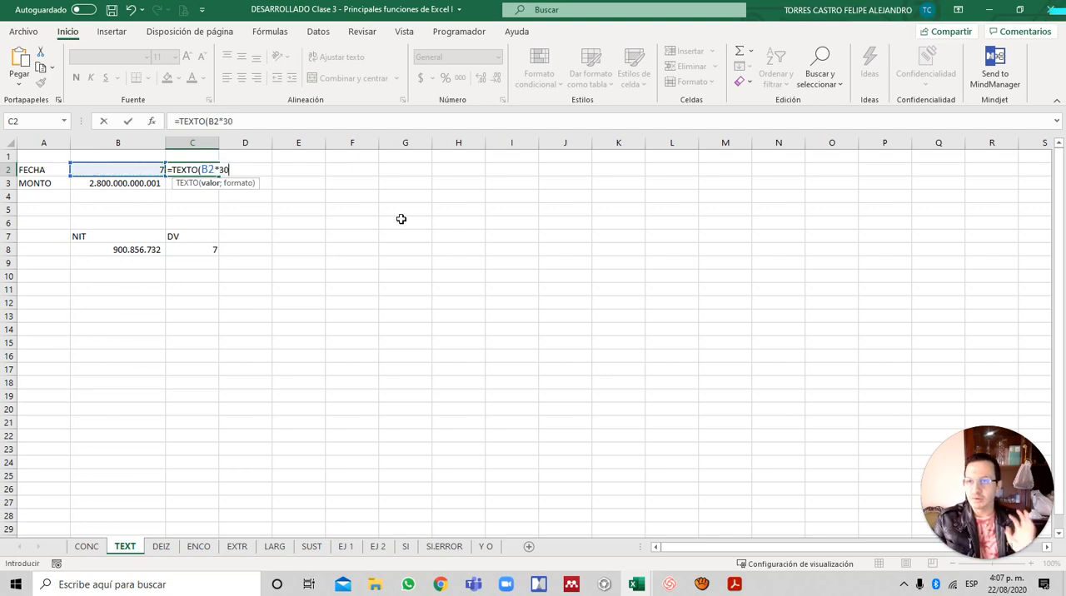
{"action": "type", "text": ";"}
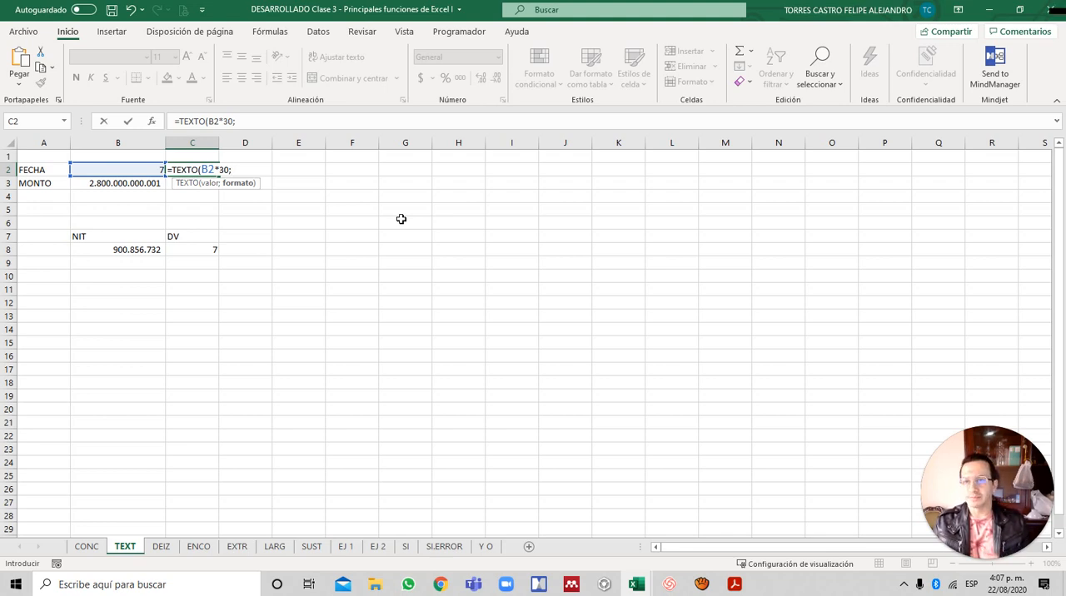
- Complete the C2 formula with the three-letter month code as its format argument: =TEXTO(B2*30;"mmm")
{"action": "type", "text": "\""}
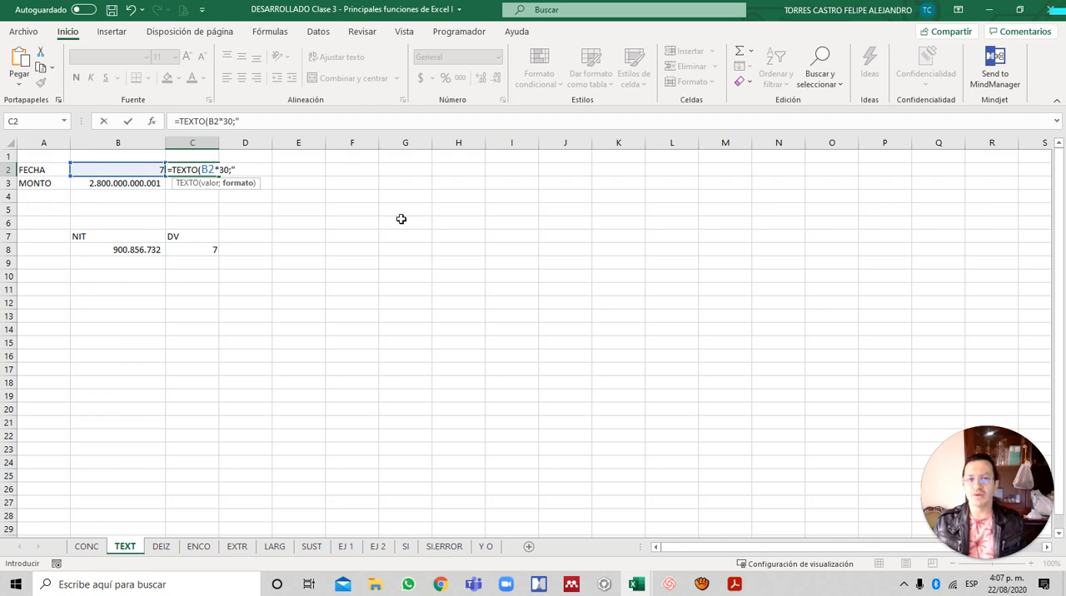
{"action": "type", "text": "MM"}
{"action": "key", "text": "BackSpace"}
{"action": "key", "text": "BackSpace"}
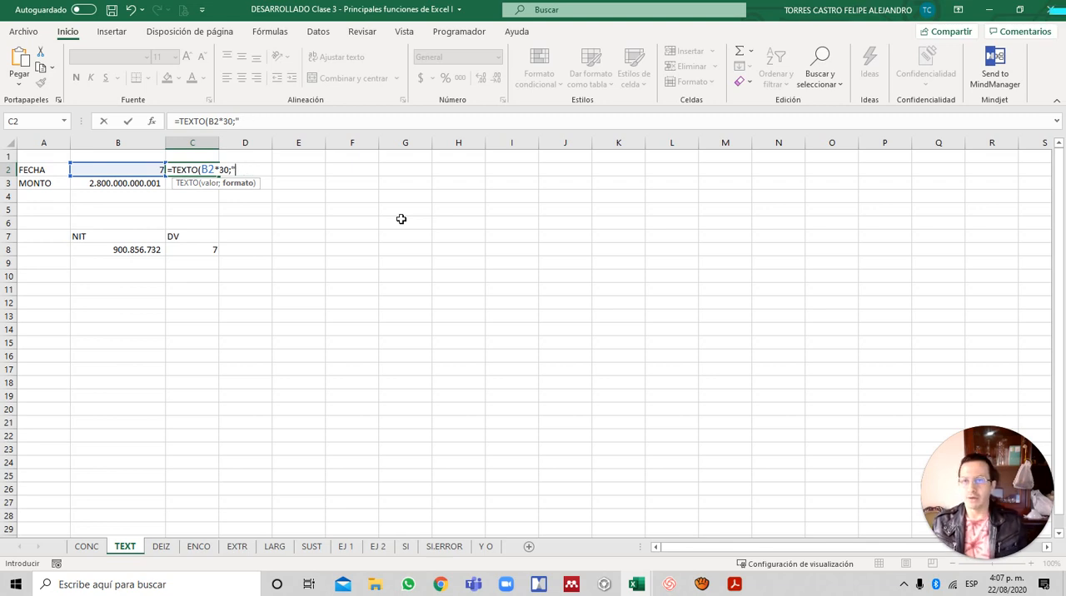
{"action": "type", "text": "mmm\""}
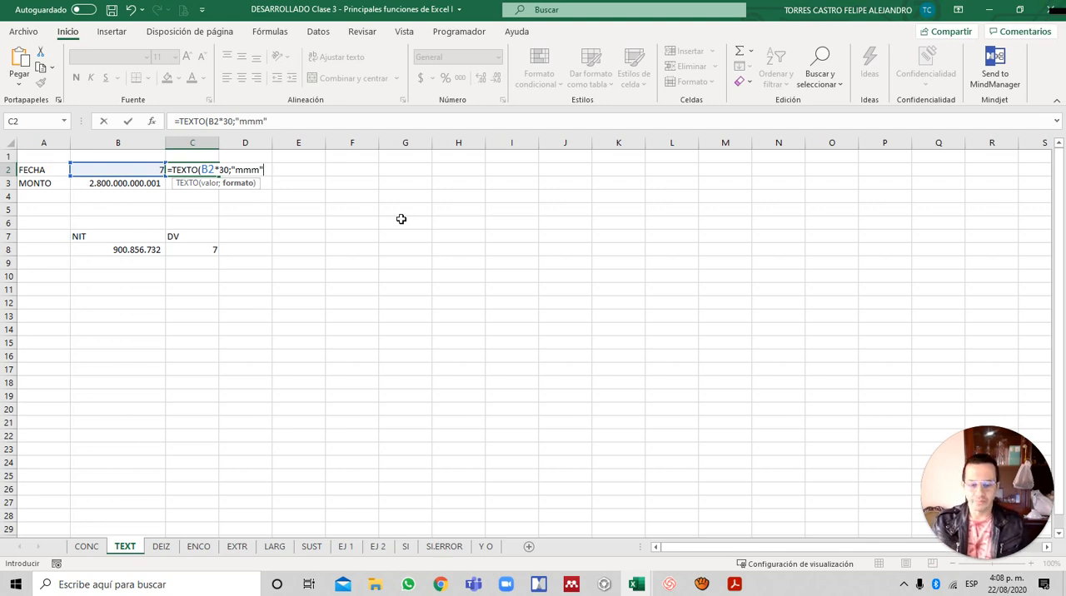
{"action": "type", "text": ")"}
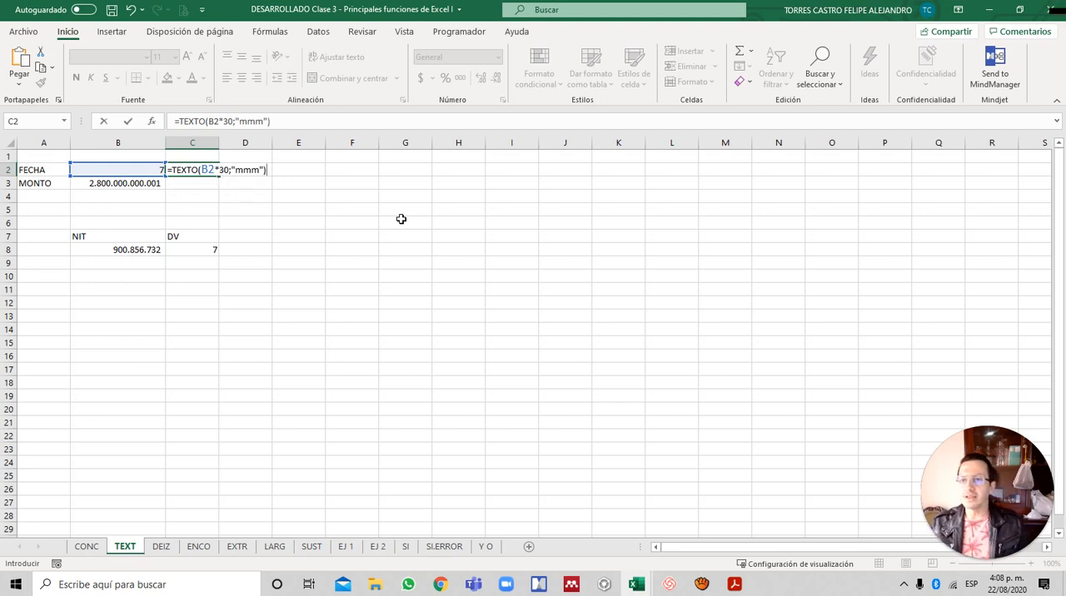
{"action": "key", "text": "Return"}
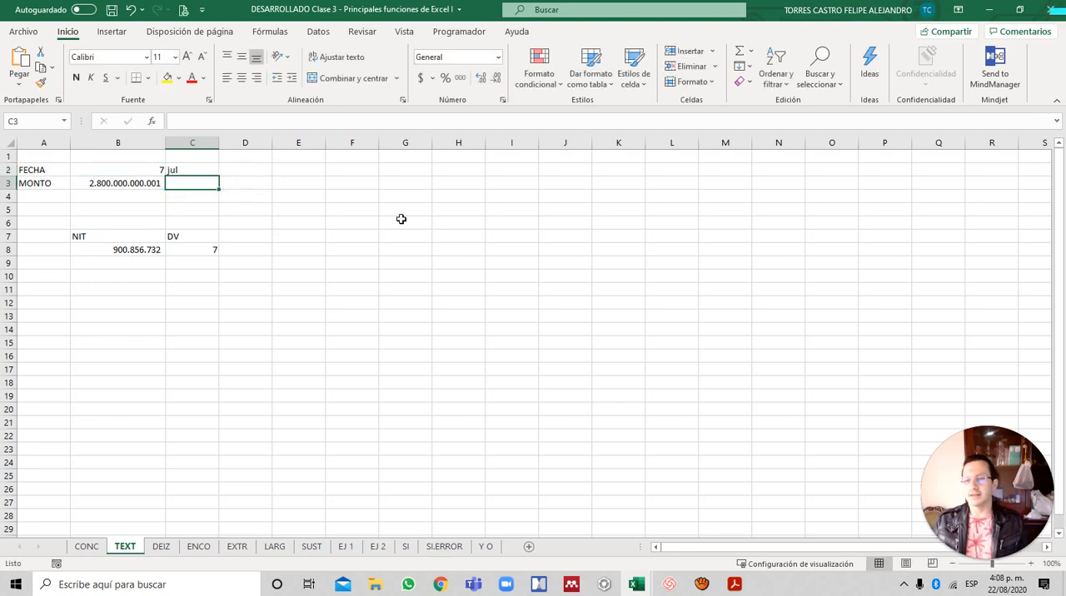
- Start a TEXTO formula in C3 with the MONTO amount in B3 as its value argument
{"action": "key", "text": "Up"}
{"action": "key", "text": "Down"}
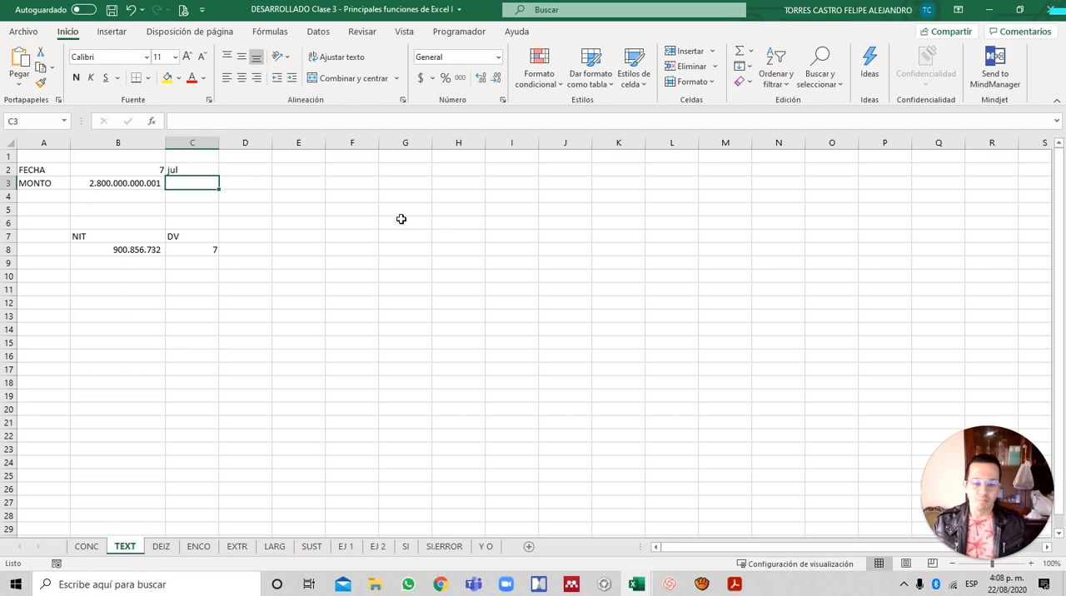
{"action": "type", "text": "="}
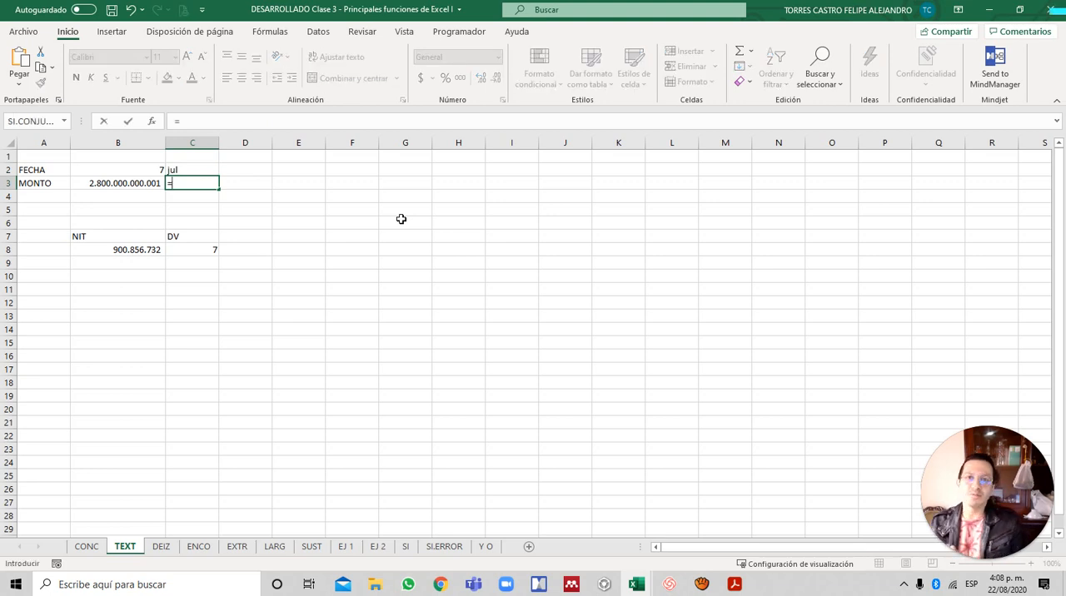
{"action": "type", "text": "te"}
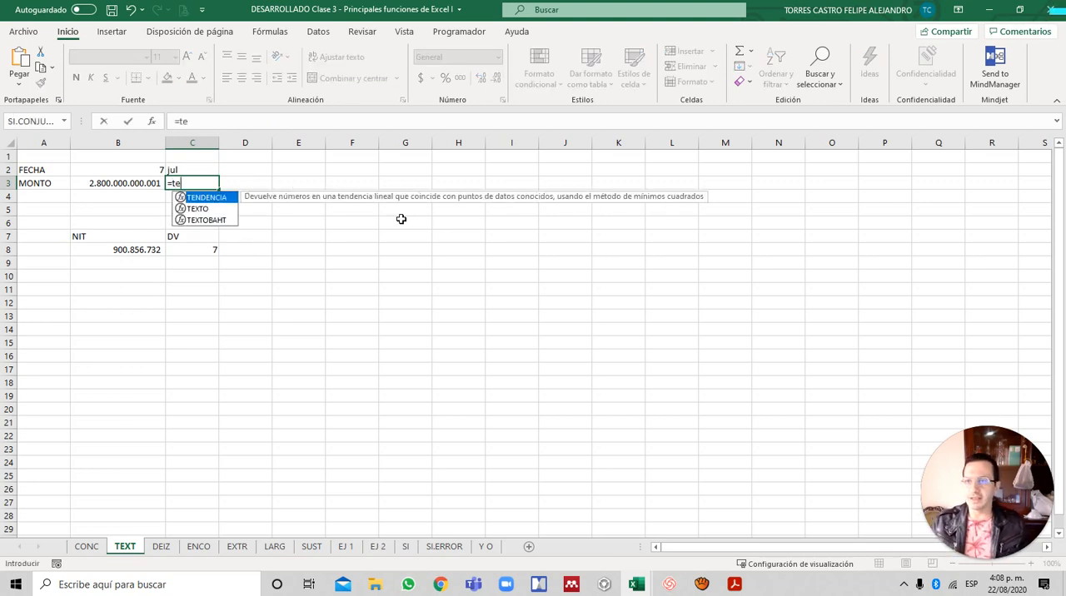
{"action": "key", "text": "Down"}
{"action": "key", "text": "Tab"}
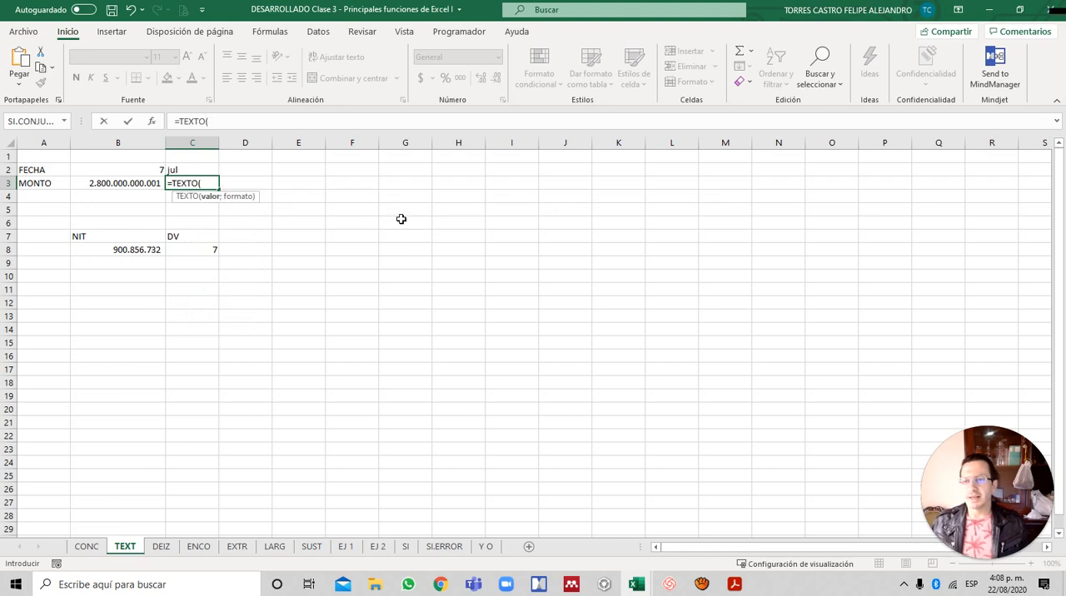
{"action": "key", "text": "Left"}
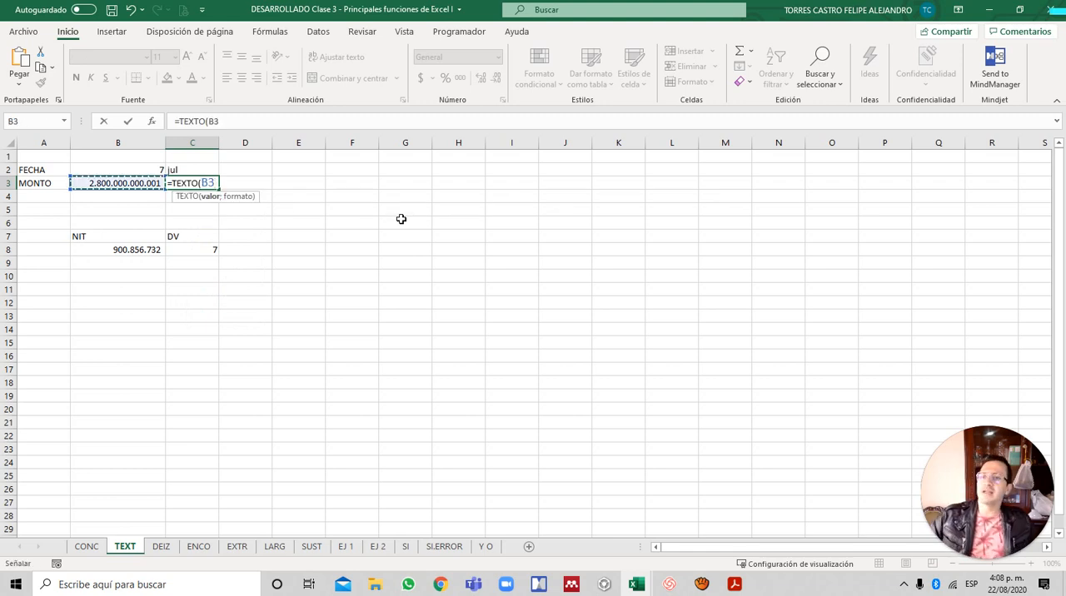
- Complete the C3 formula with a thousands-grouped format scaled to millions, =TEXTO(B3;"#.#.."), and review it
{"action": "type", "text": ";"}
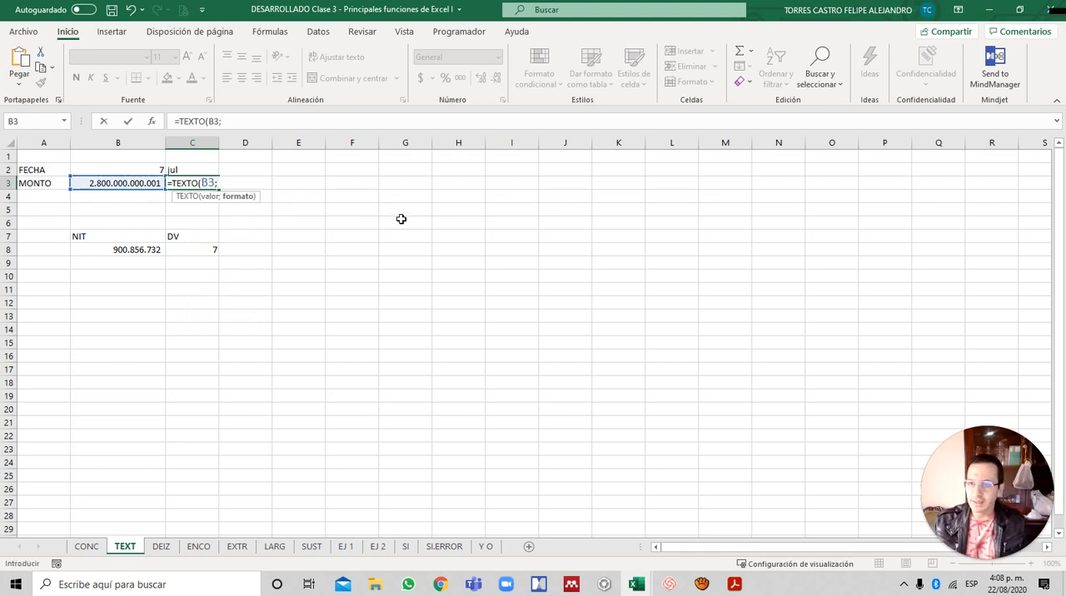
{"action": "type", "text": "\""}
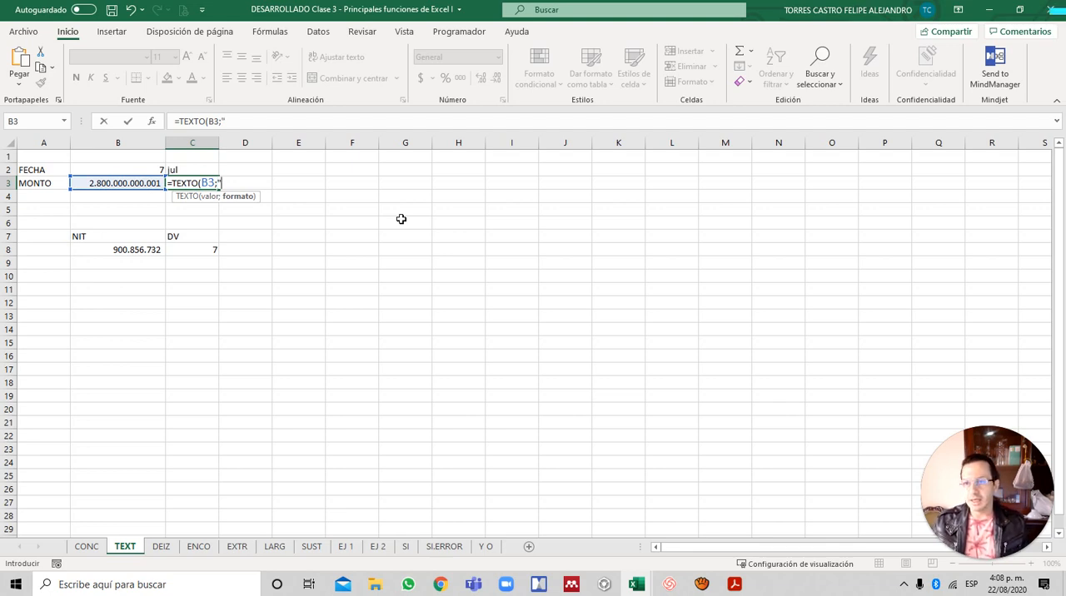
{"action": "type", "text": "#"}
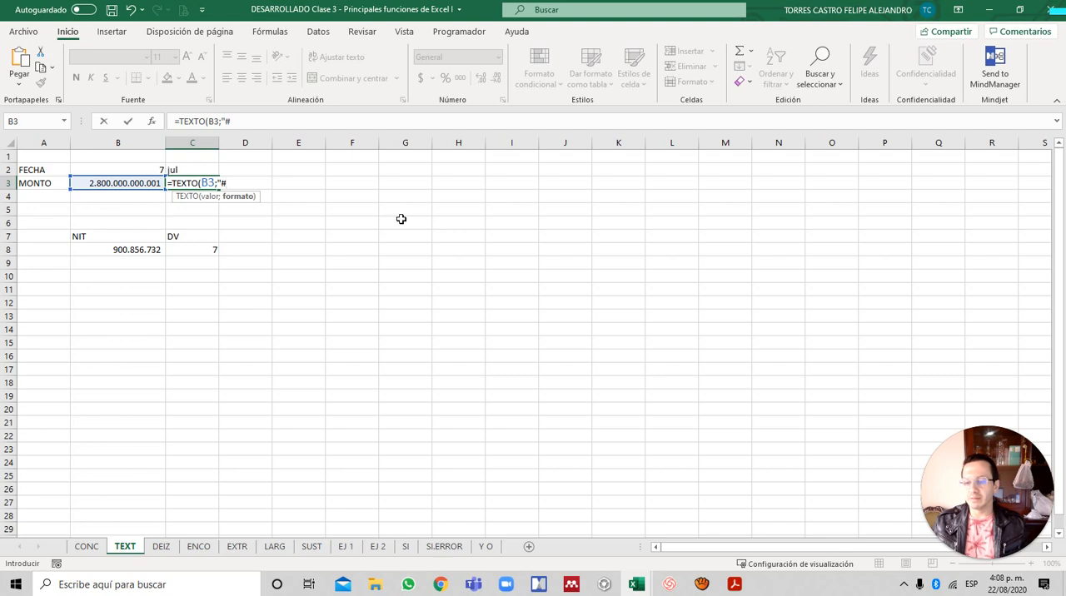
{"action": "type", "text": "."}
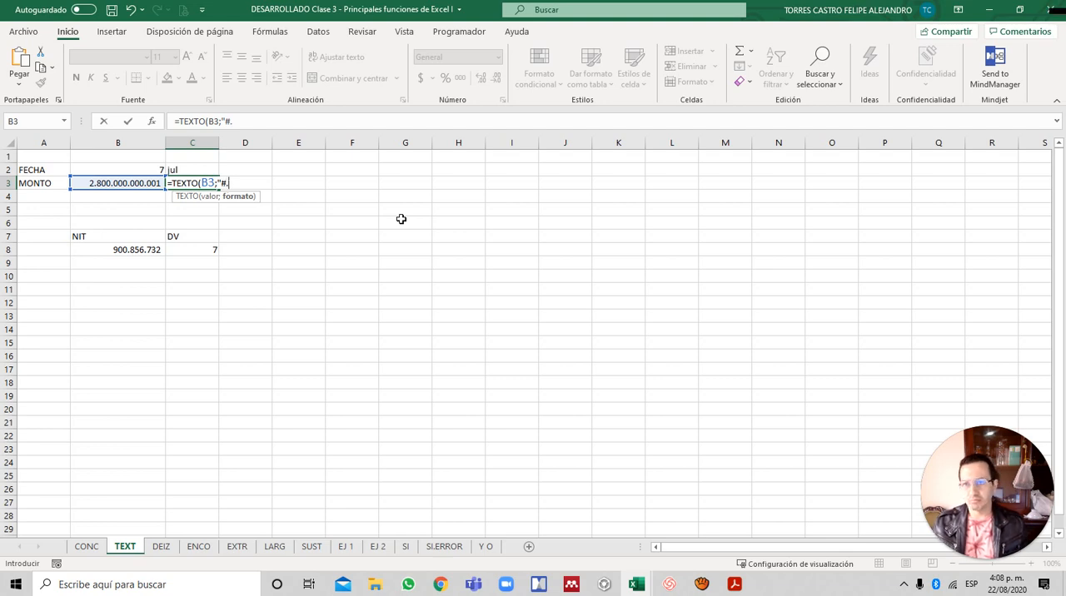
{"action": "type", "text": "#"}
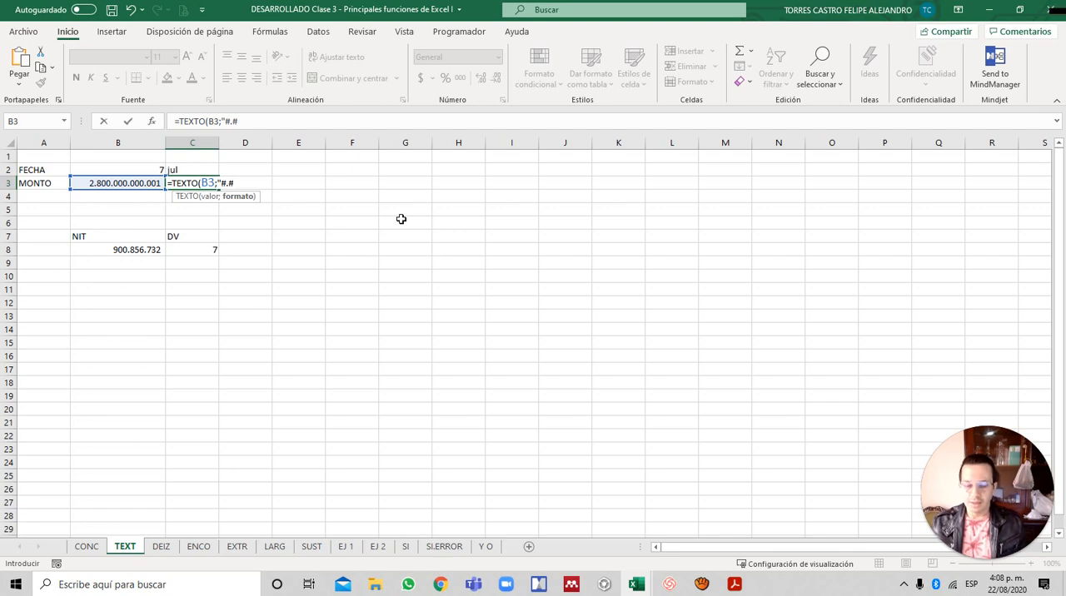
{"action": "type", "text": "..\")"}
{"action": "key", "text": "Return"}
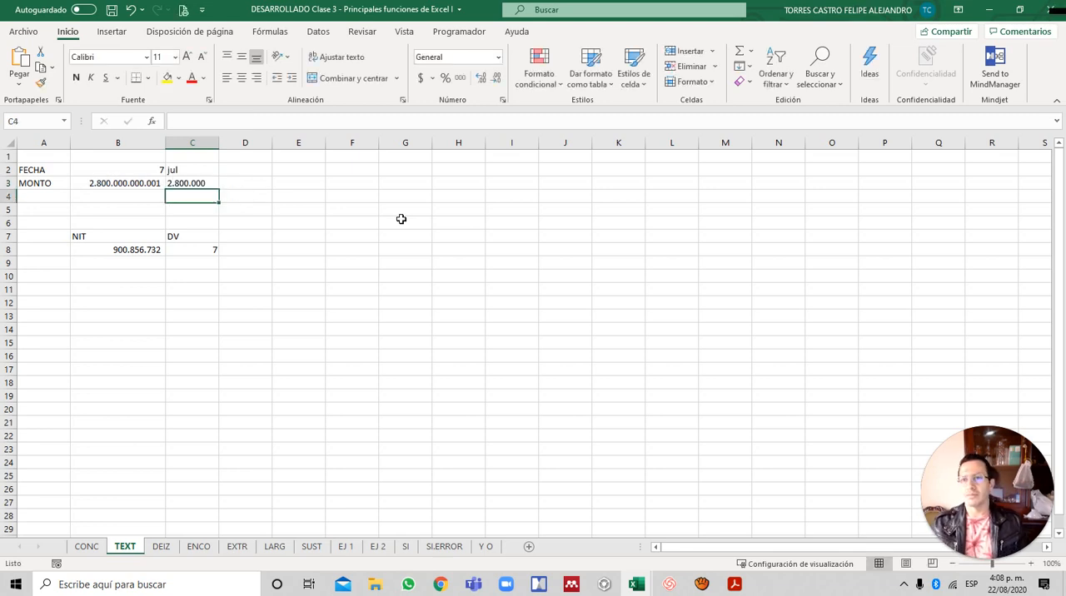
{"action": "key", "text": "Up"}
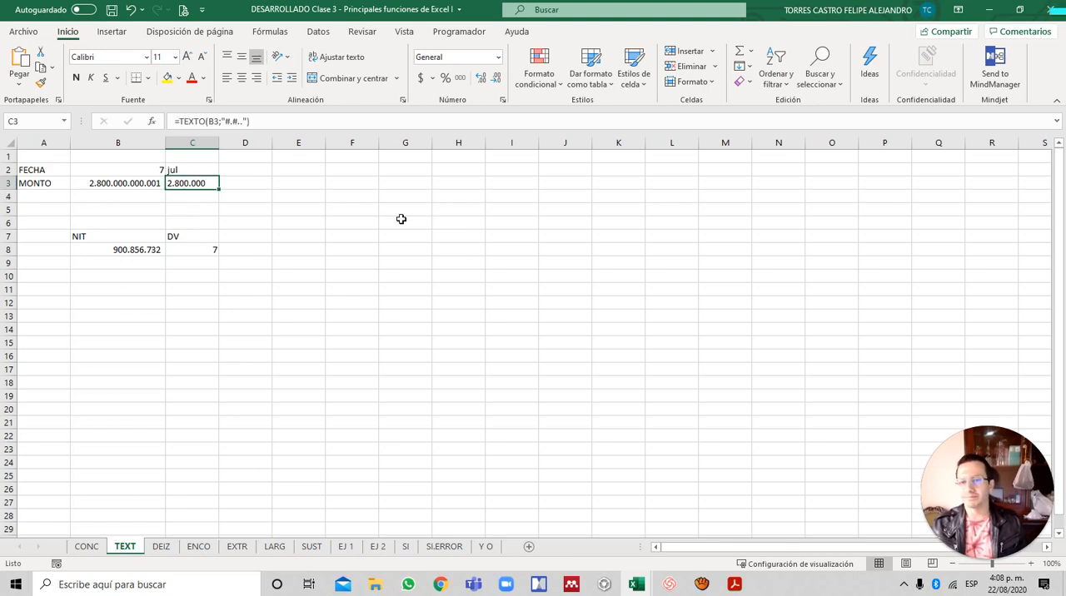
{"action": "key", "text": "Down"}
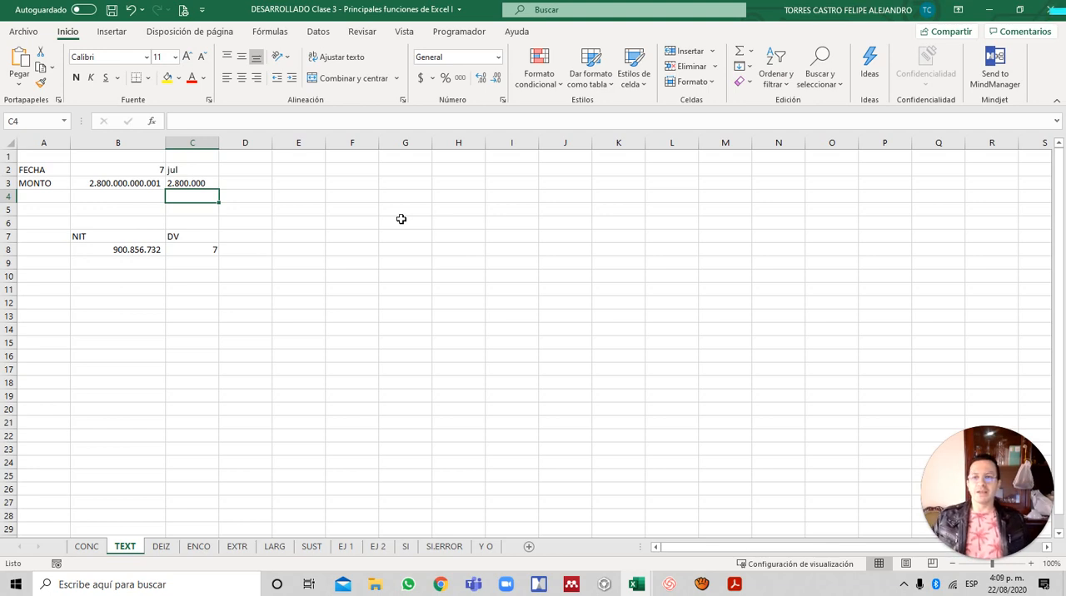
- Examine the Nit column on the SI sheet, and return to the NIT value in B8 on the TEXT sheet
{"action": "key", "text": "Down"}
{"action": "key", "text": "Down"}
{"action": "key", "text": "Down"}
{"action": "key", "text": "Right"}
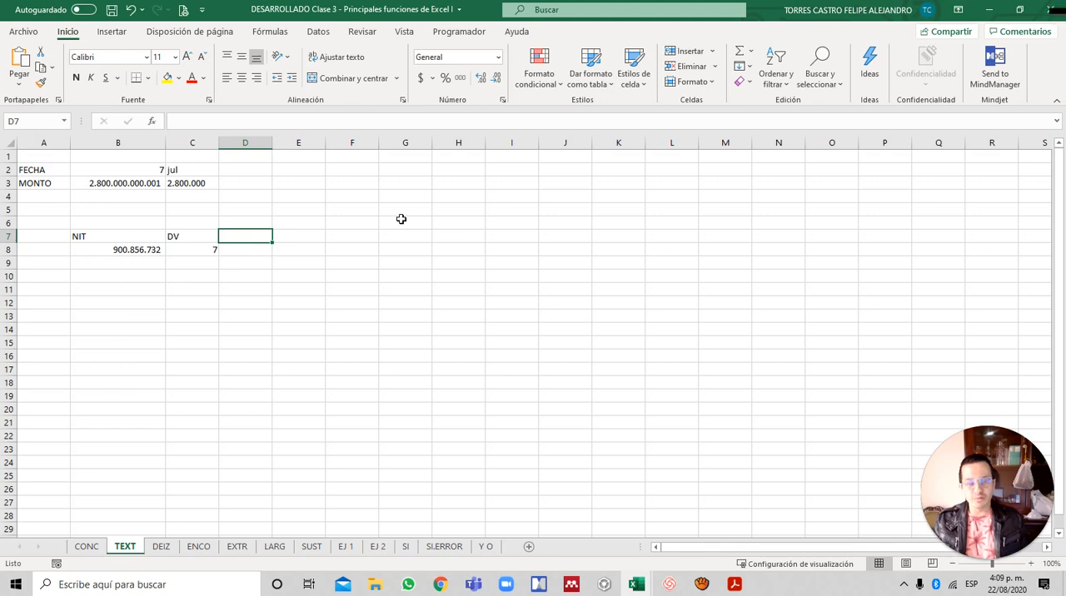
{"action": "key", "text": "Down"}
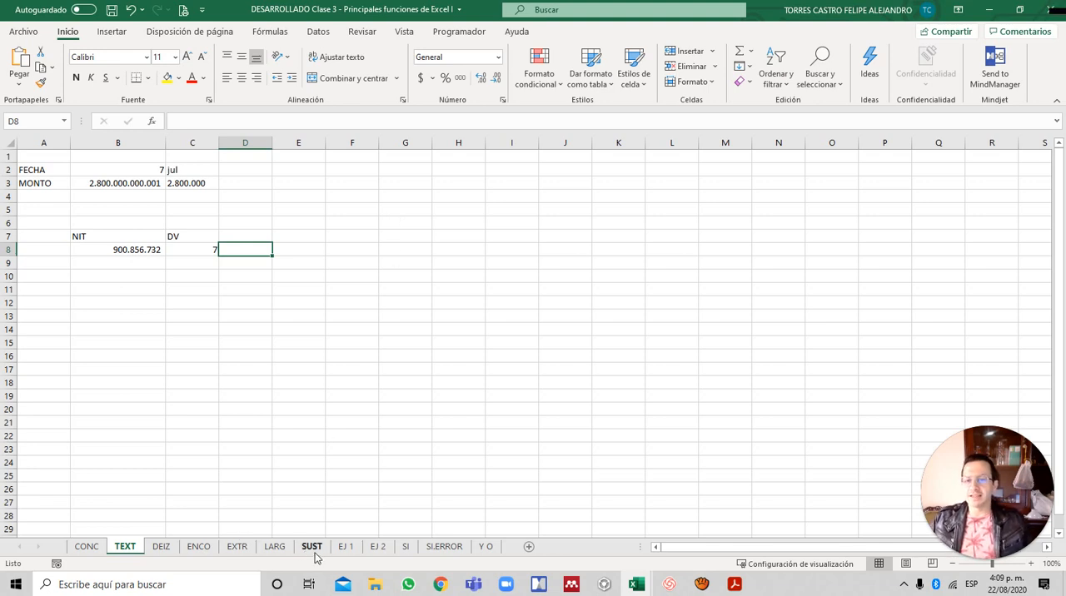
{"action": "left_click", "coordinate": [405, 547]}
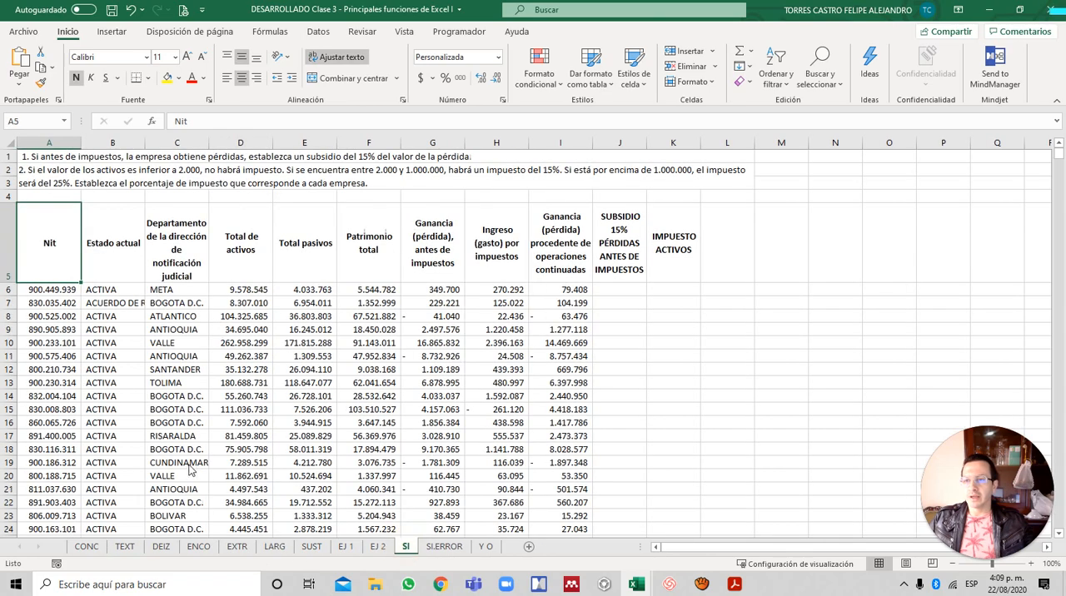
{"action": "left_click", "coordinate": [50, 304]}
{"action": "key", "text": "ctrl+Down"}
{"action": "key", "text": "ctrl+Up"}
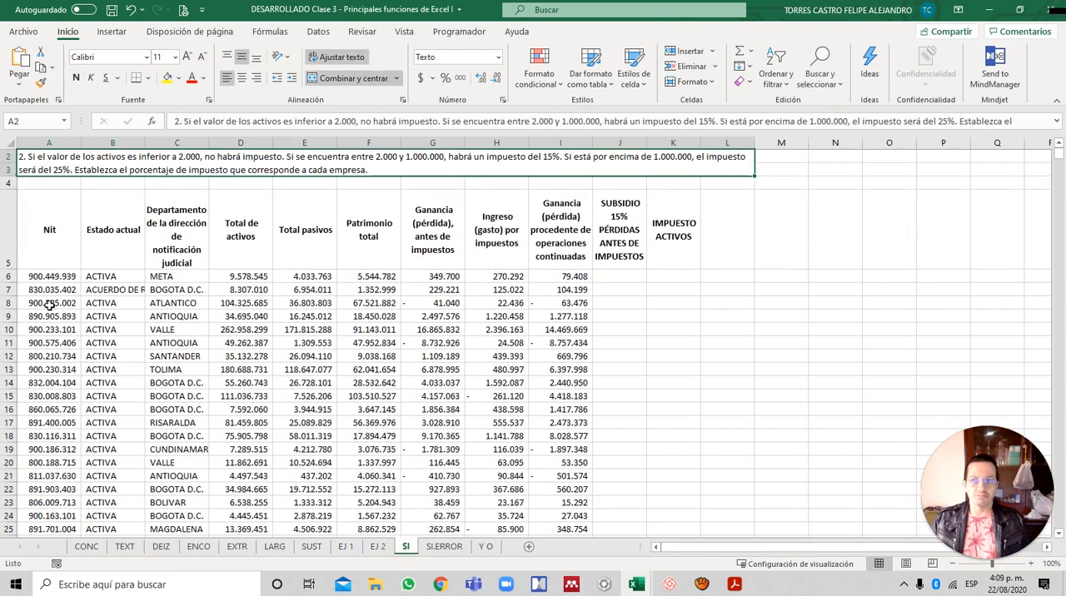
{"action": "key", "text": "ctrl+Page_Up"}
{"action": "key", "text": "ctrl+Page_Up"}
{"action": "key", "text": "ctrl+Page_Up"}
{"action": "key", "text": "ctrl+Page_Up"}
{"action": "key", "text": "ctrl+Page_Up"}
{"action": "key", "text": "ctrl+Page_Up"}
{"action": "key", "text": "ctrl+Page_Up"}
{"action": "key", "text": "ctrl+Page_Up"}
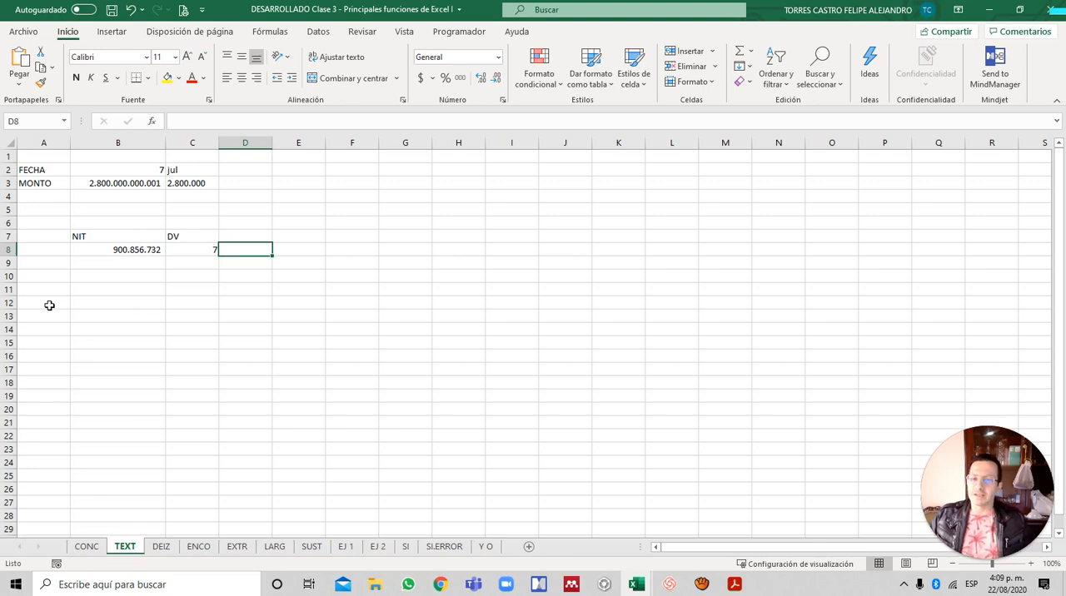
{"action": "key", "text": "Left"}
{"action": "key", "text": "Left"}
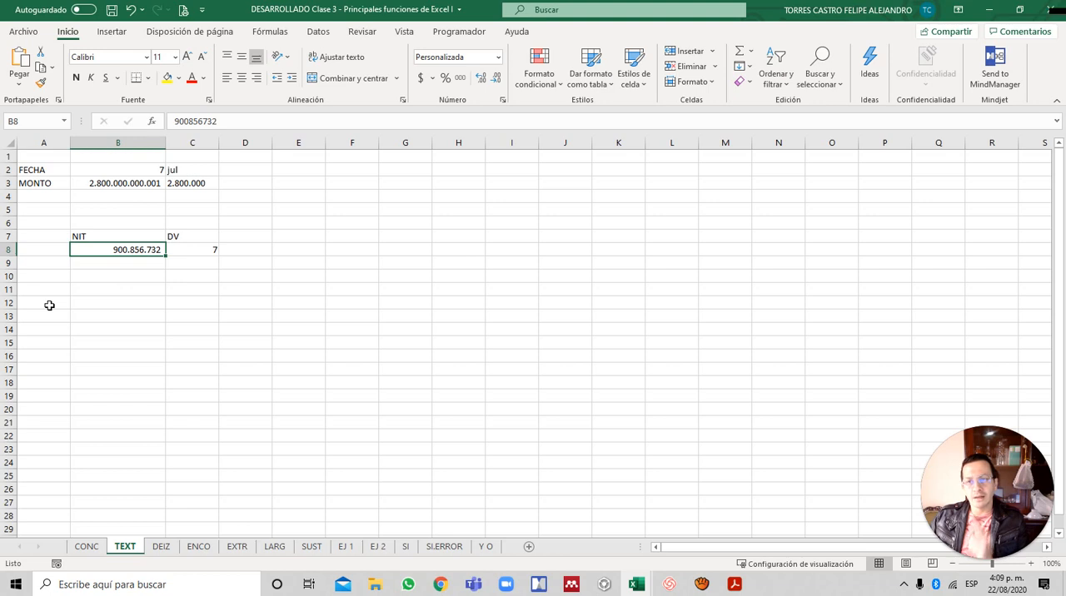
- Join the NIT and DV values with a hyphen in D8 using the formula =B8&"-"&C8
{"action": "key", "text": "Right"}
{"action": "key", "text": "Right"}
{"action": "key", "text": "Up"}
{"action": "key", "text": "Down"}
{"action": "type", "text": "="}
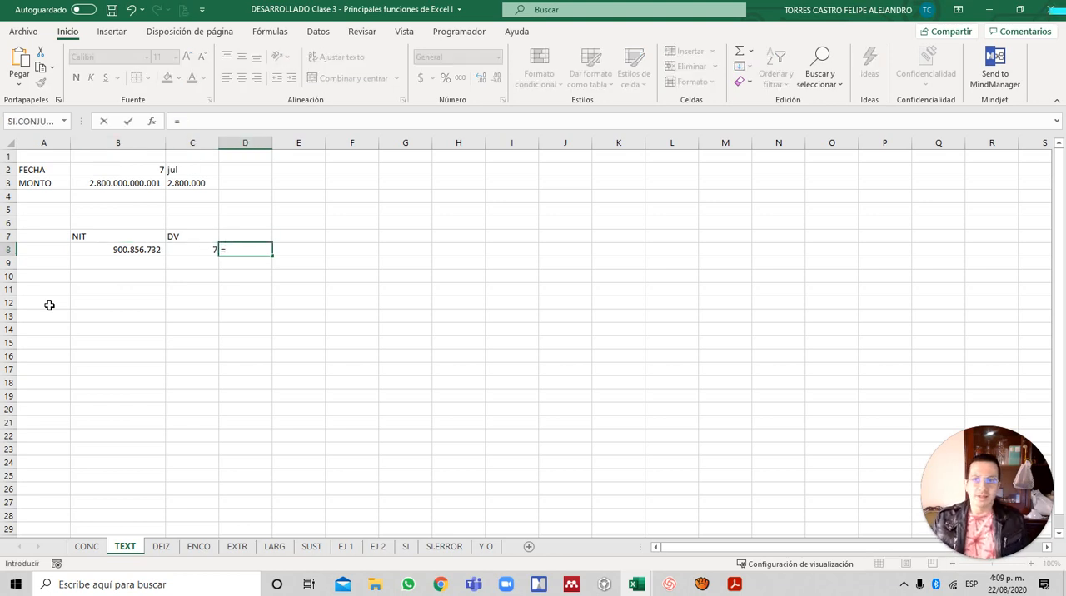
{"action": "key", "text": "Left"}
{"action": "key", "text": "Left"}
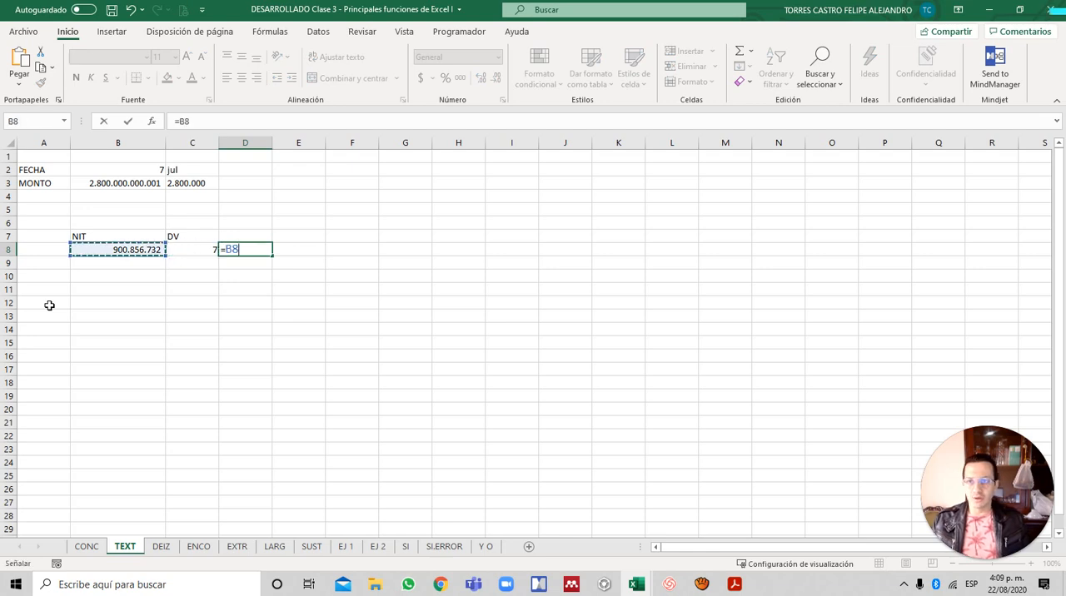
{"action": "type", "text": "&"}
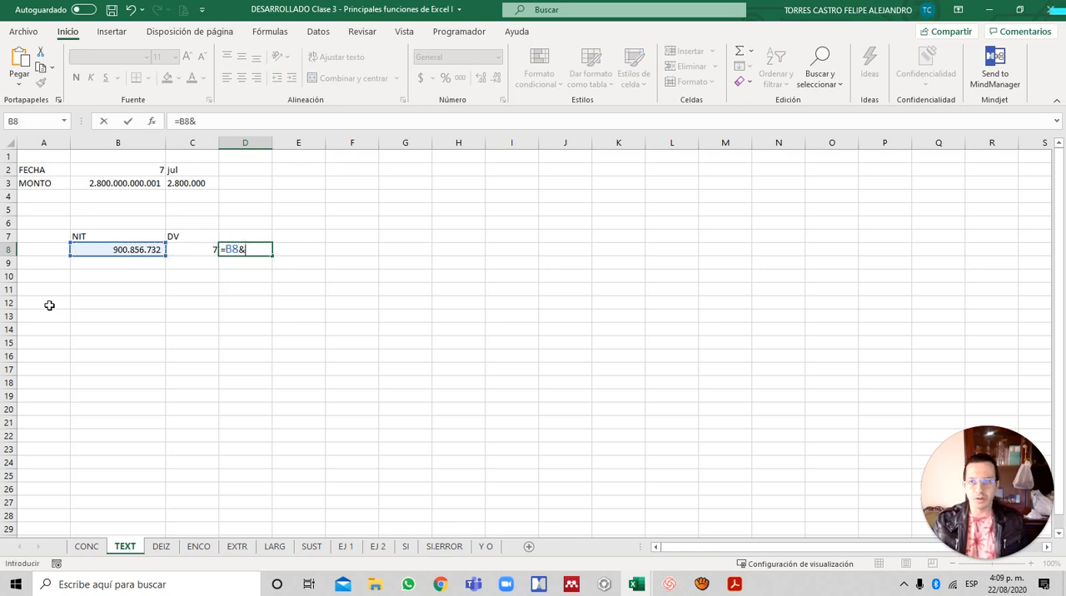
{"action": "type", "text": "\""}
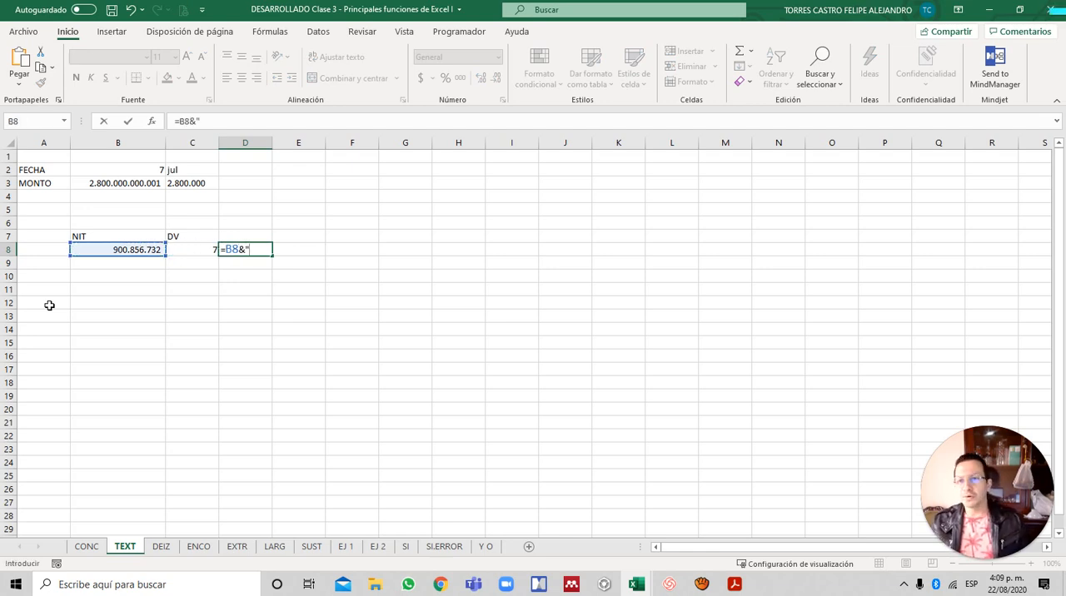
{"action": "type", "text": "-\""}
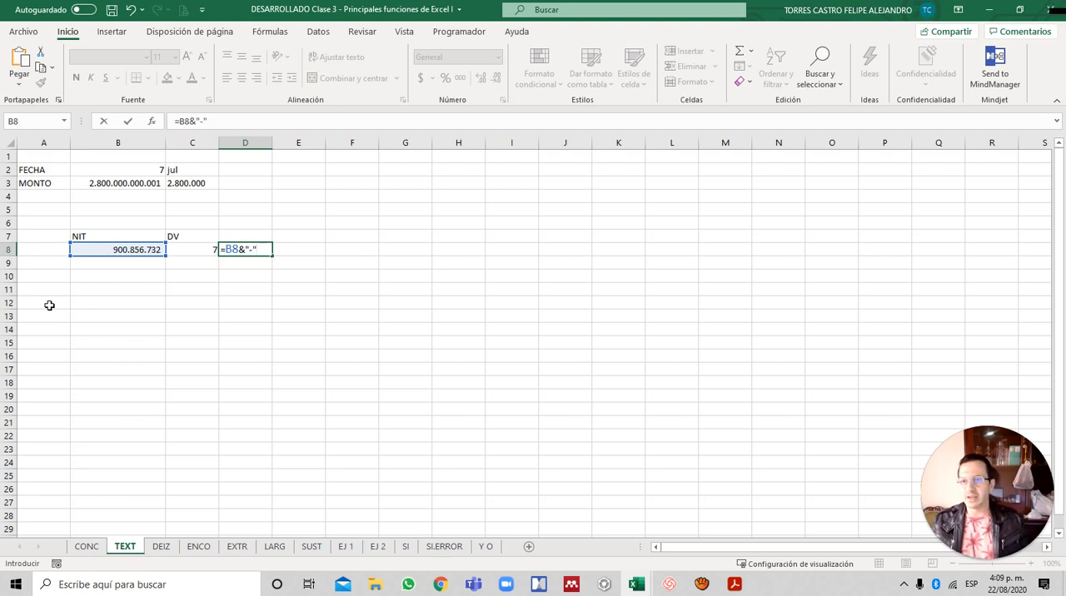
{"action": "type", "text": "&"}
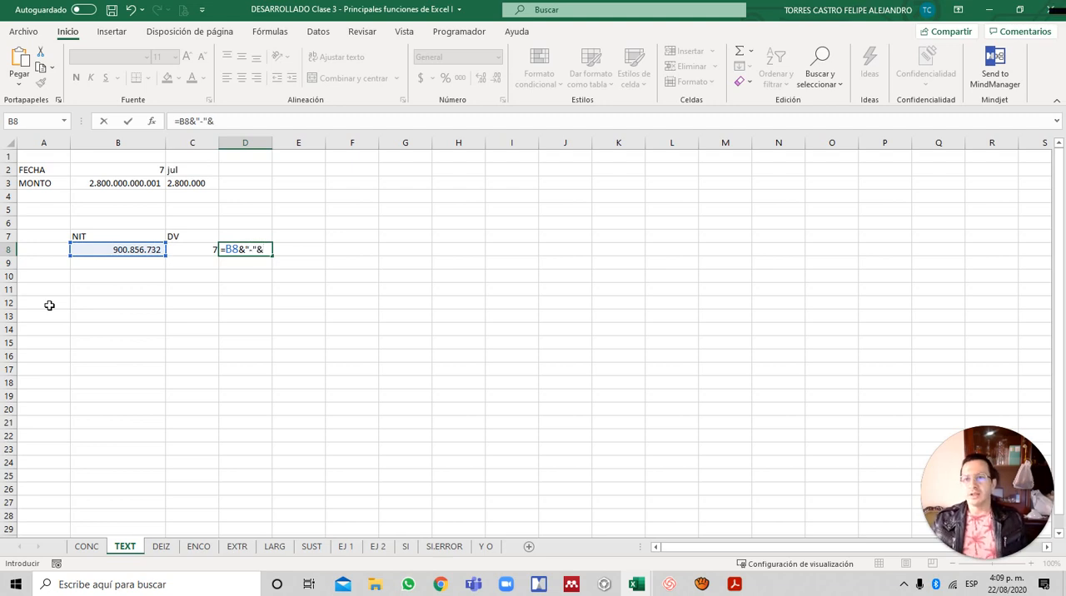
{"action": "key", "text": "Left"}
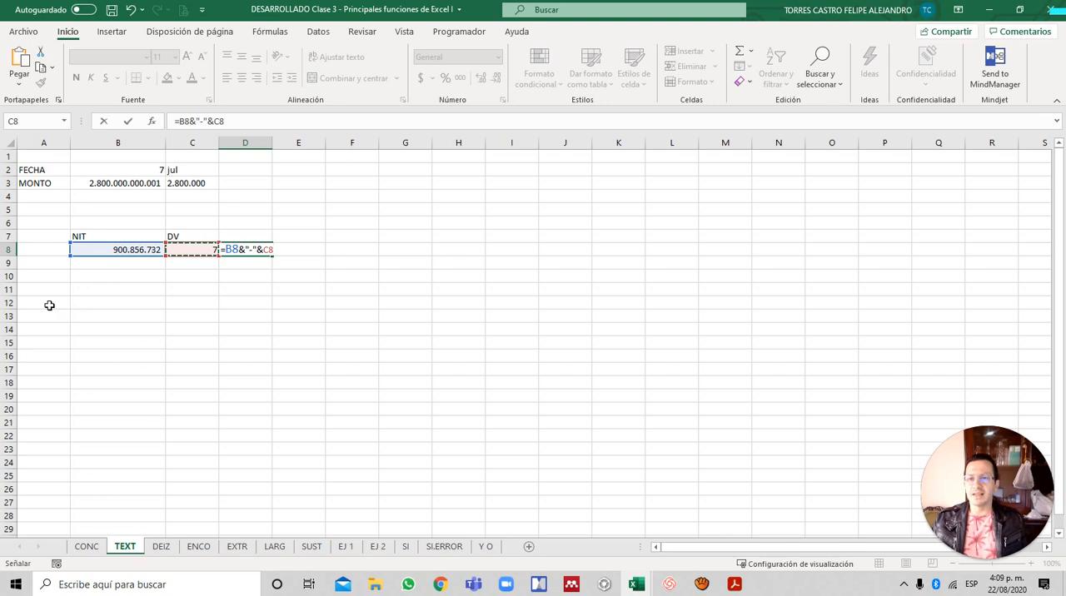
{"action": "key", "text": "Return"}
{"action": "key", "text": "Up"}
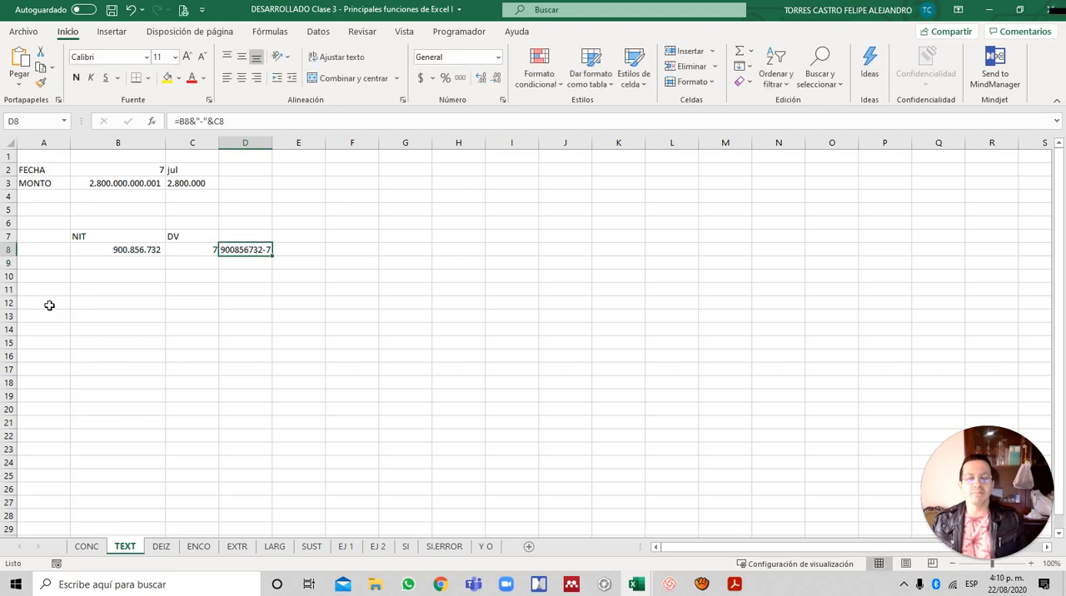
- Compare the unformatted NIT content of B8 with the concatenated result in D8
{"action": "left_click", "coordinate": [152, 257]}
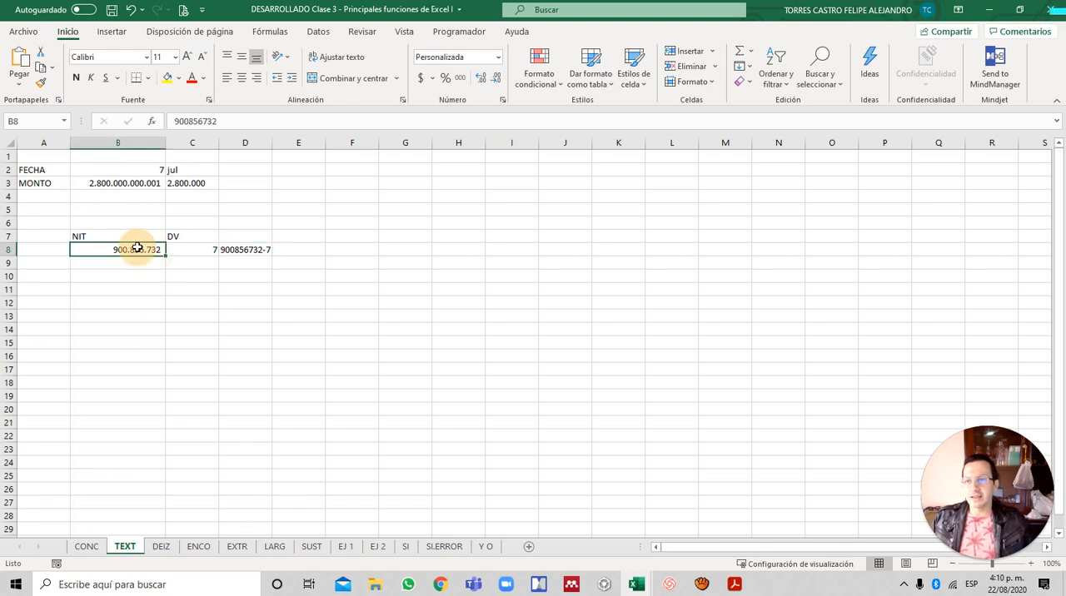
{"action": "left_click_drag", "start_coordinate": [220, 121], "coordinate": [154, 110]}
{"action": "left_click", "coordinate": [260, 250]}
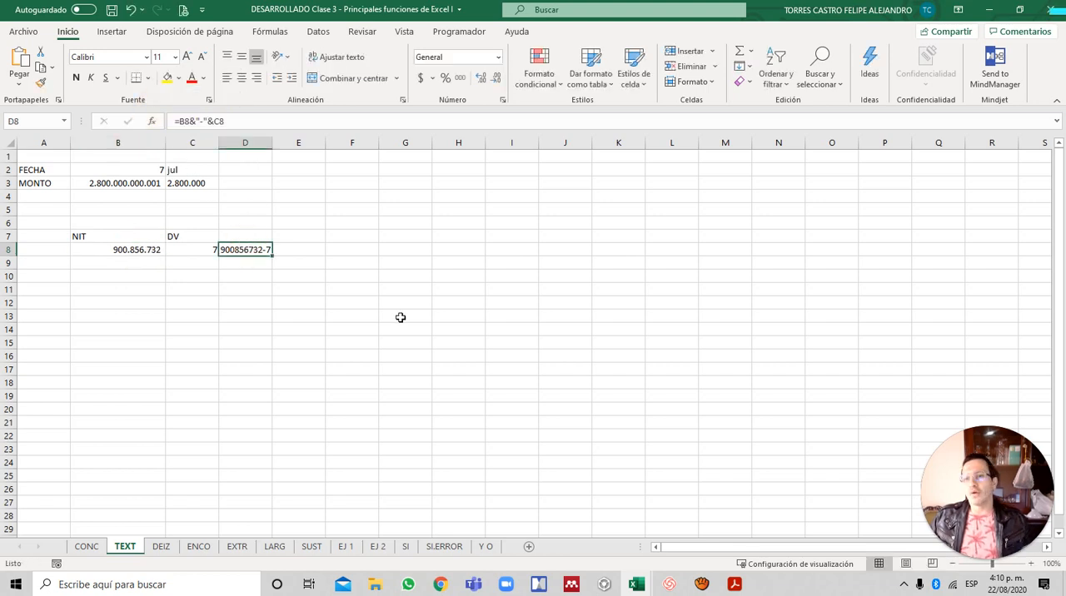
- Begin a formula in E8 that formats the NIT in B8 with thousands separators, =TEXTO(B8;"#.#")
{"action": "key", "text": "Right"}
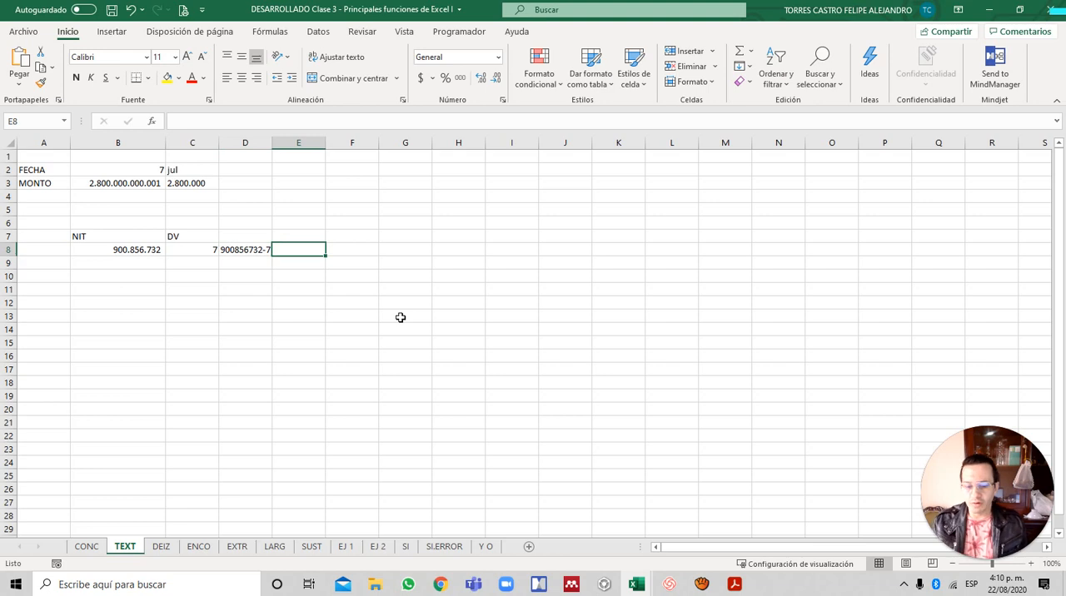
{"action": "type", "text": "="}
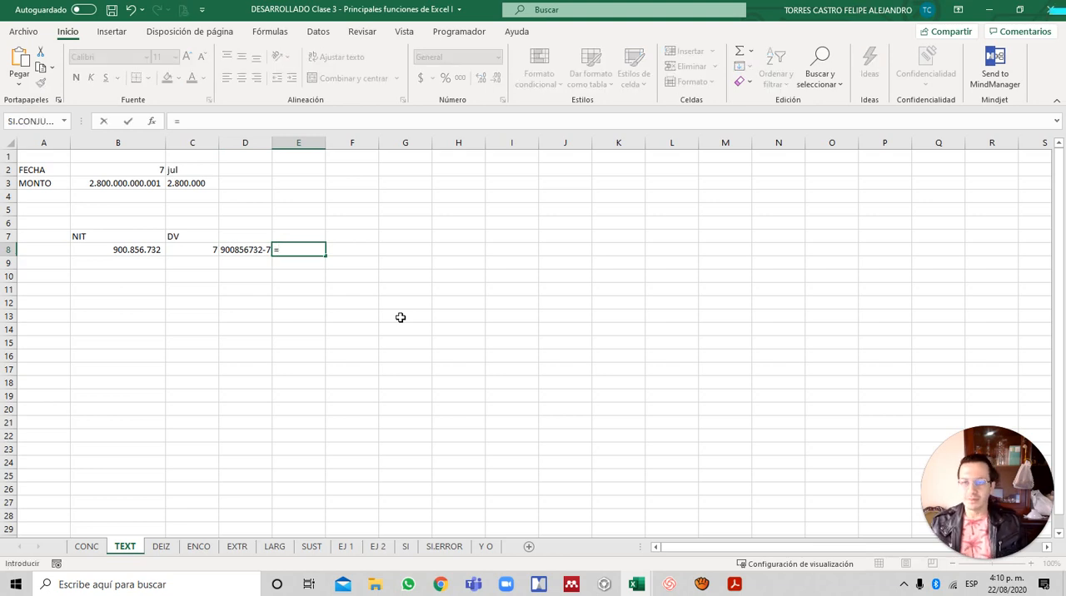
{"action": "type", "text": "te"}
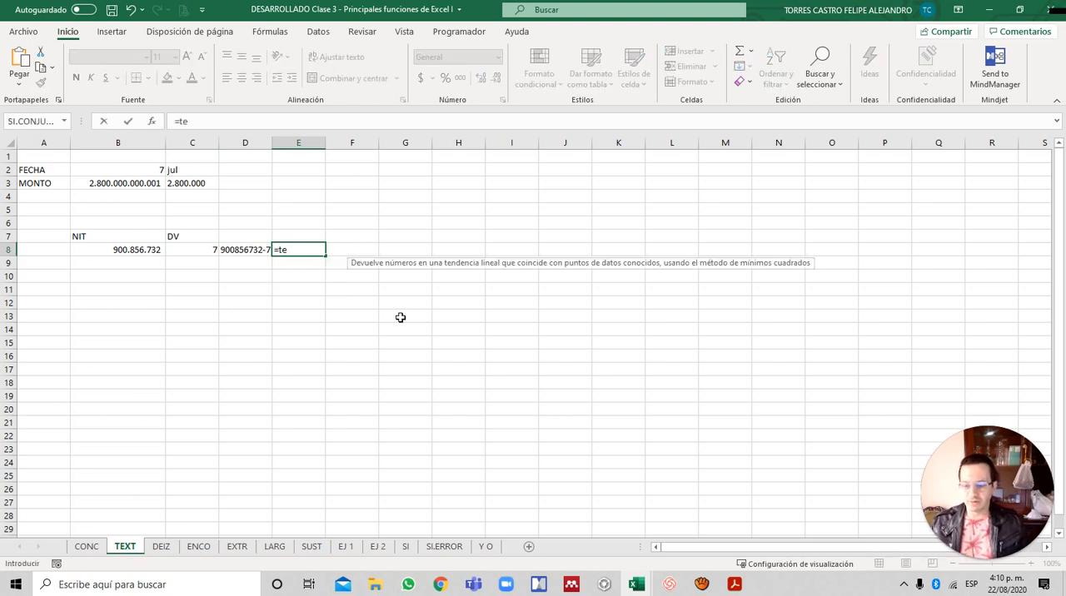
{"action": "key", "text": "BackSpace"}
{"action": "key", "text": "BackSpace"}
{"action": "type", "text": "TEX"}
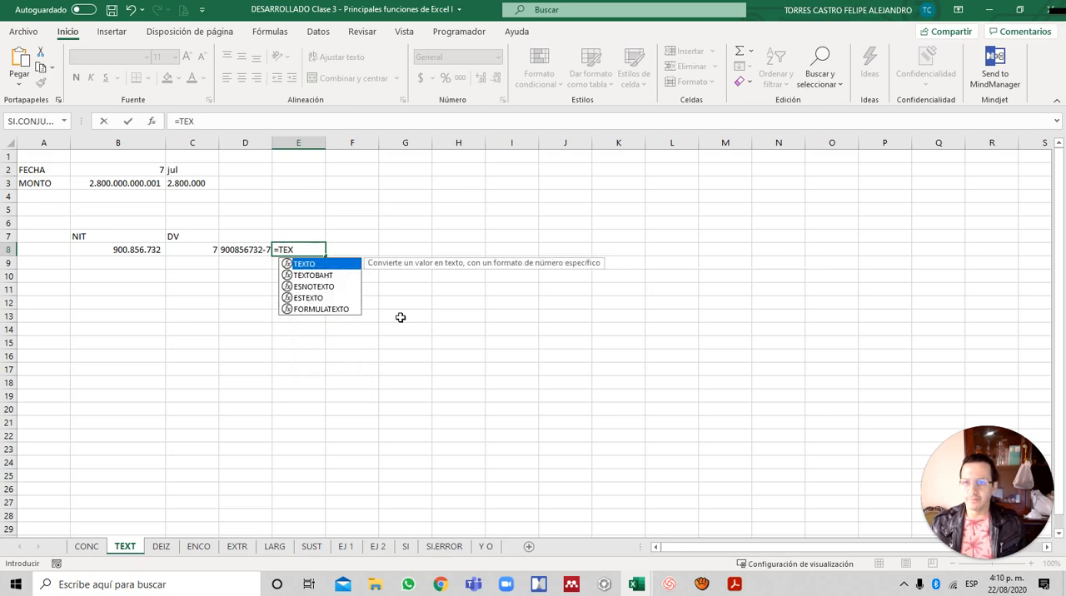
{"action": "key", "text": "Tab"}
{"action": "key", "text": "Left"}
{"action": "key", "text": "Left"}
{"action": "key", "text": "Left"}
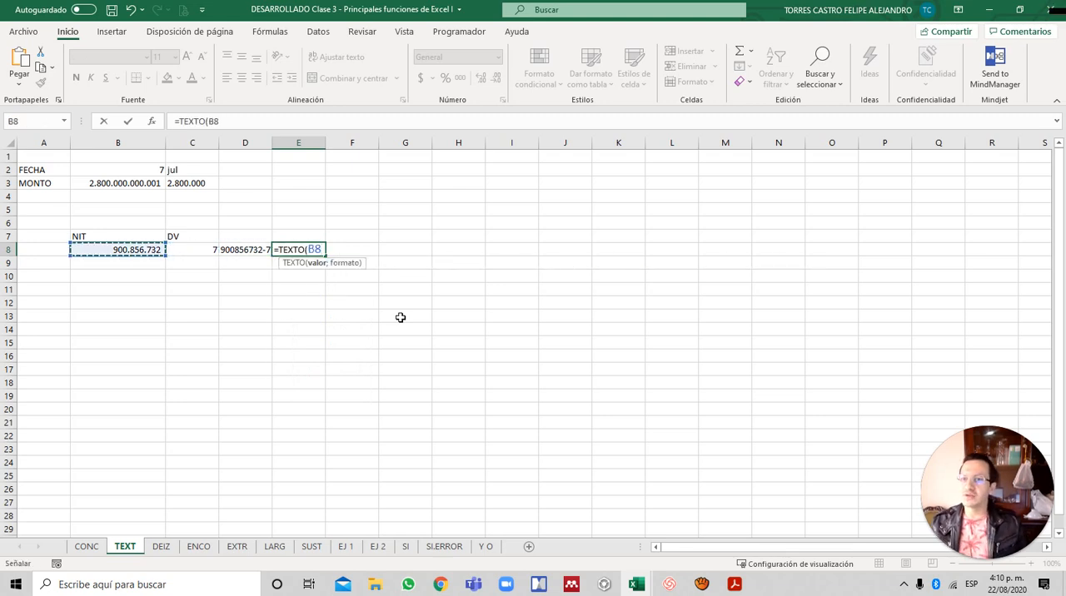
{"action": "type", "text": ";"}
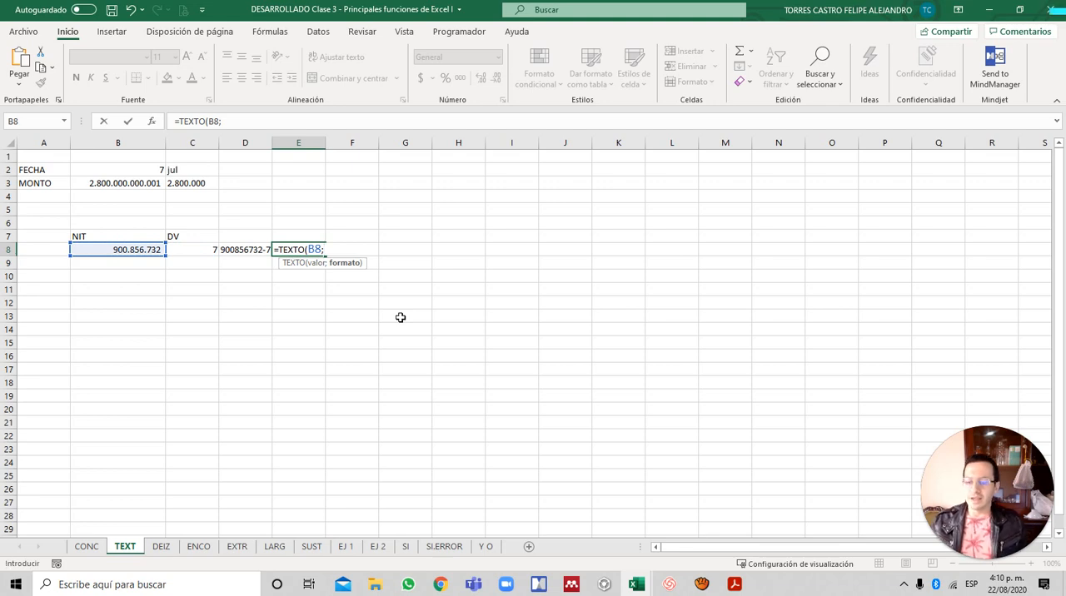
{"action": "type", "text": "\""}
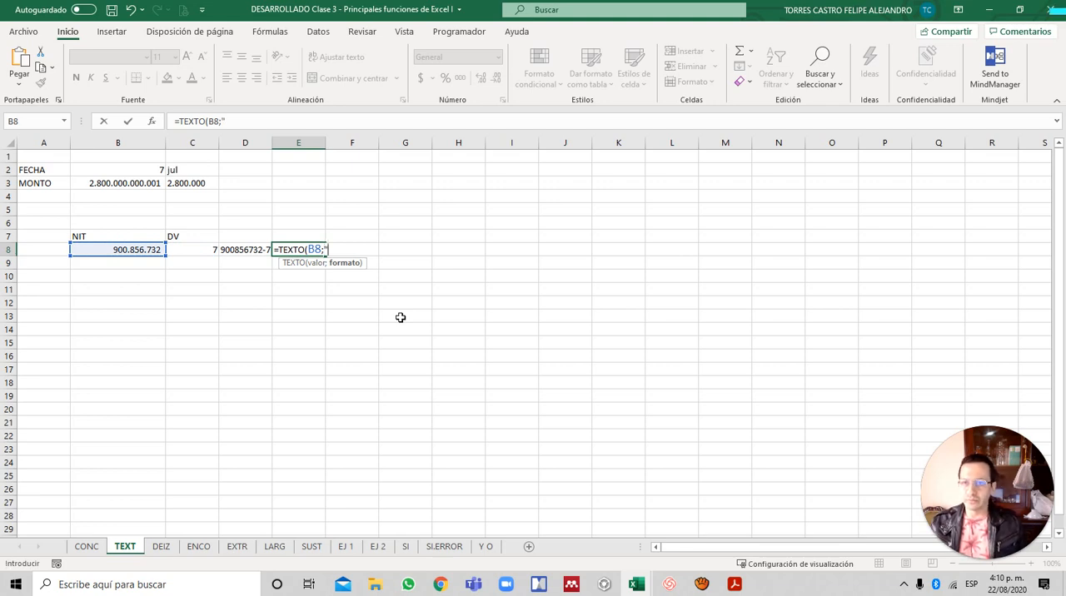
{"action": "type", "text": "#"}
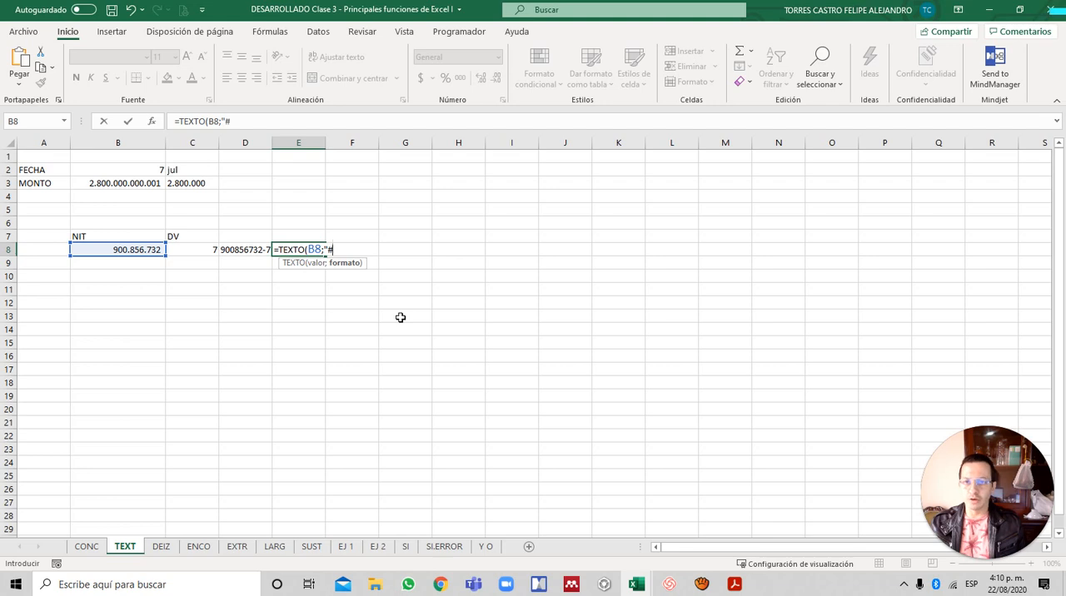
{"action": "type", "text": ".#\")"}
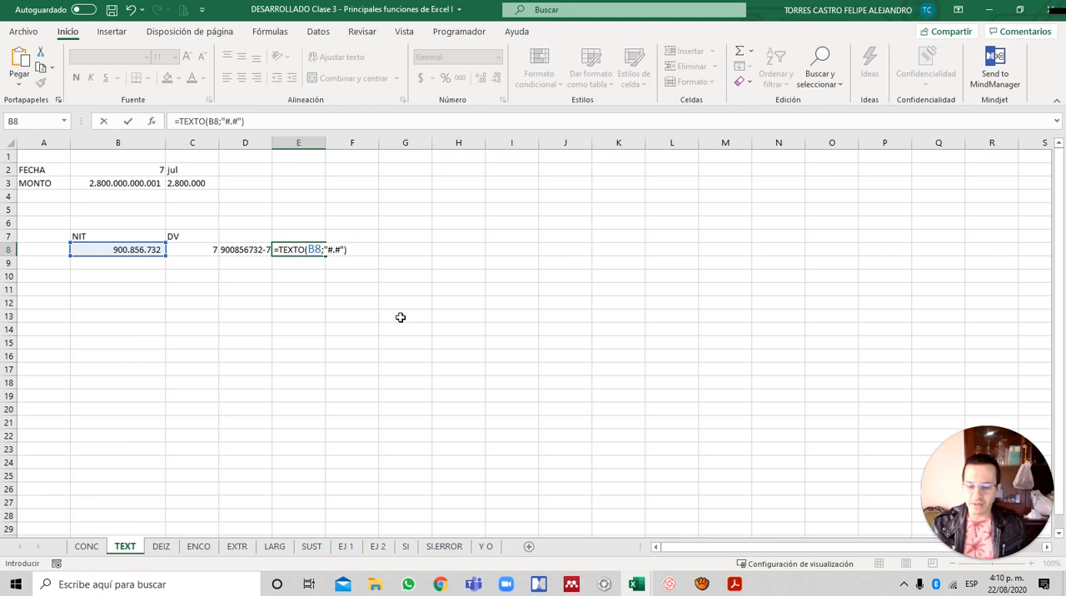
{"action": "type", "text": "&"}
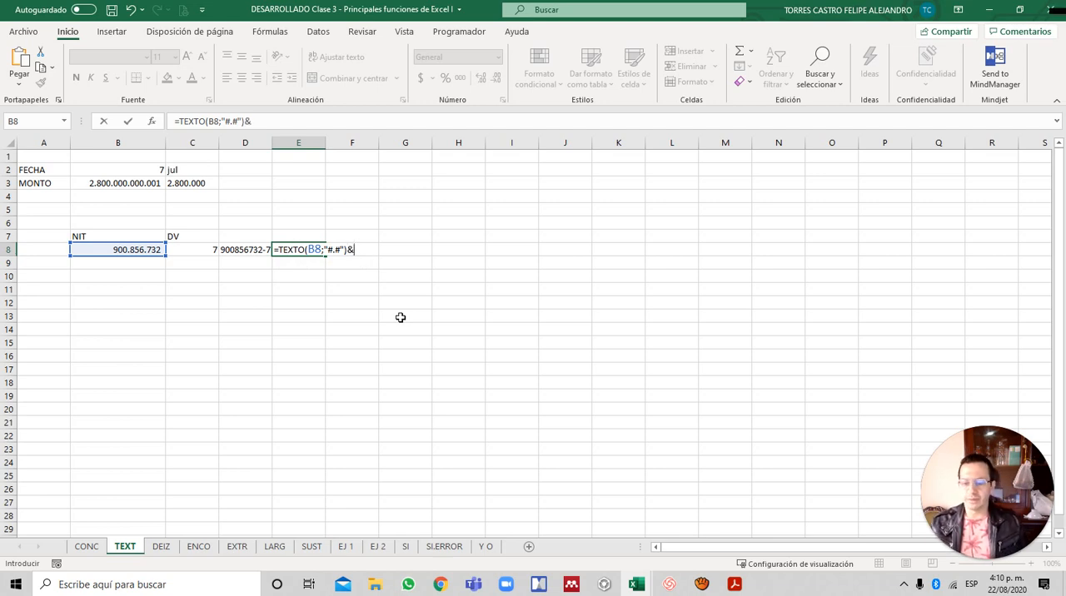
- Append a hyphen and the DV from C8 to the E8 formula with &"-"&C8, and review it
{"action": "type", "text": "\"-"}
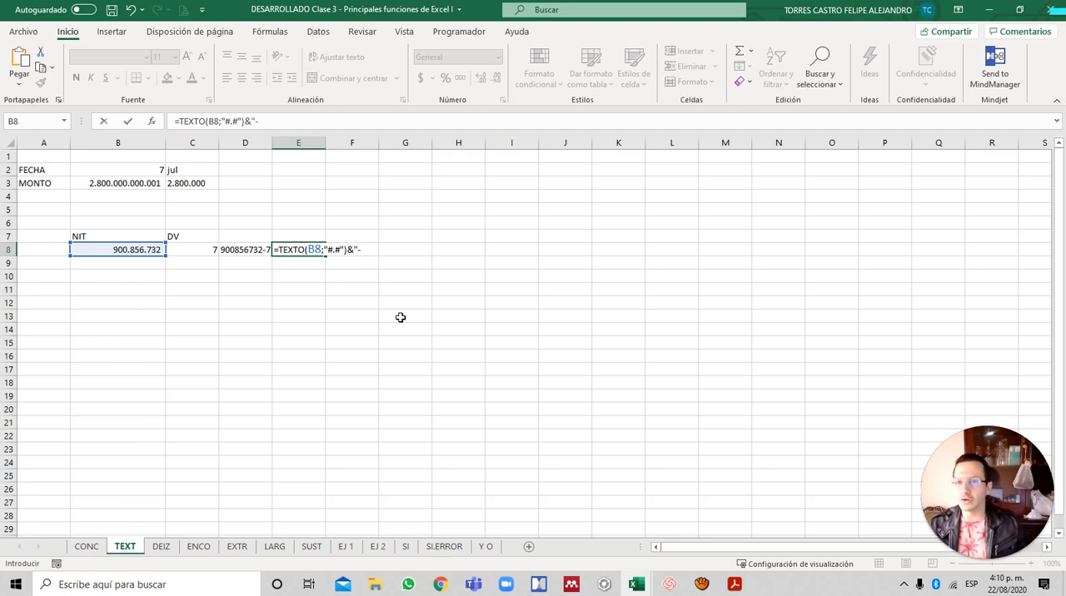
{"action": "type", "text": "\"&"}
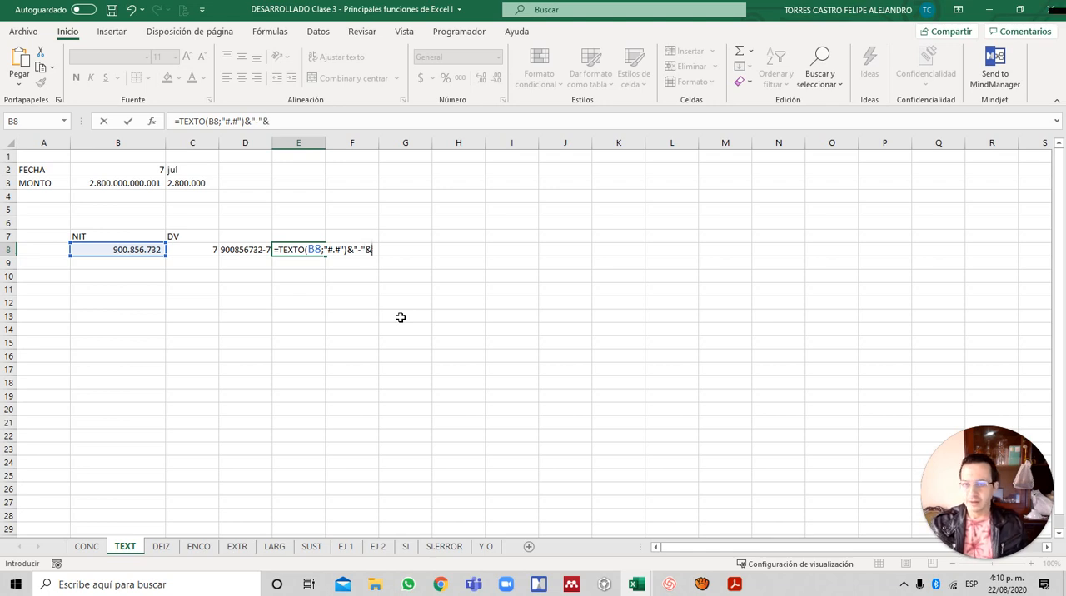
{"action": "key", "text": "Left"}
{"action": "key", "text": "Left"}
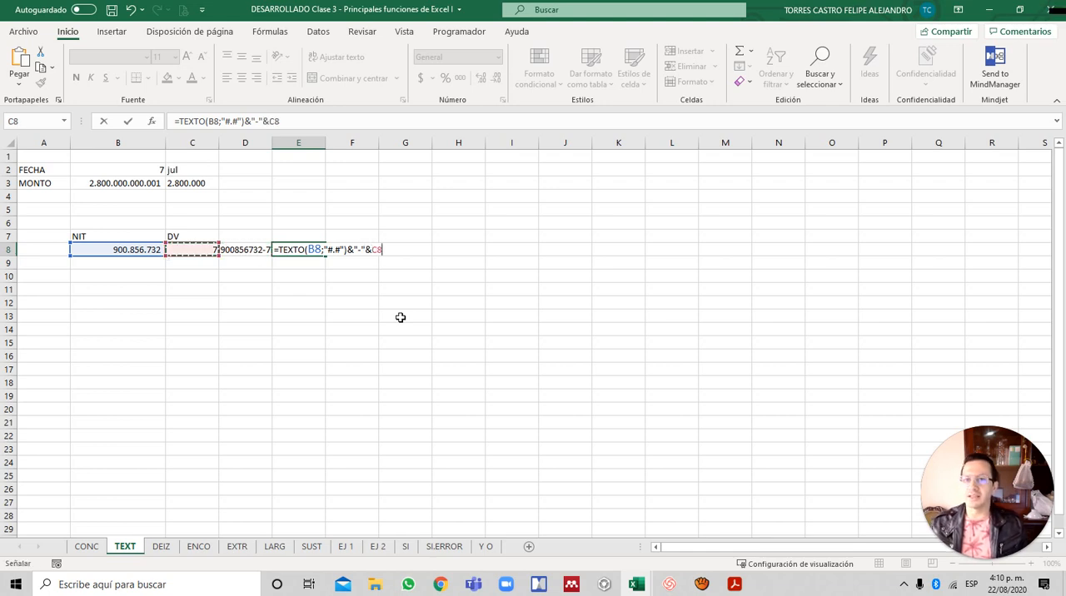
{"action": "key", "text": "Return"}
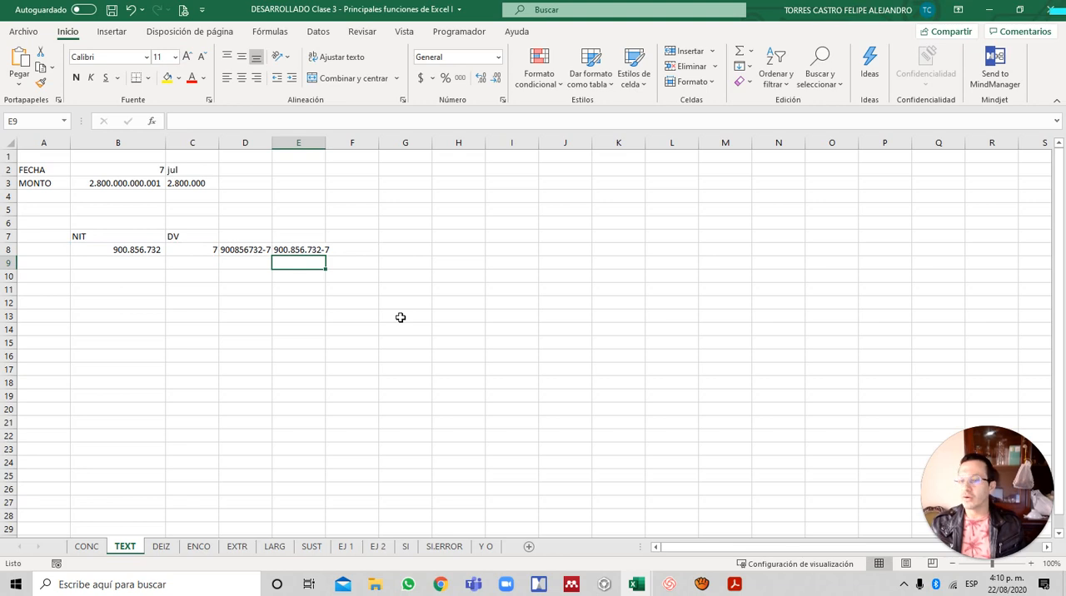
{"action": "key", "text": "Up"}
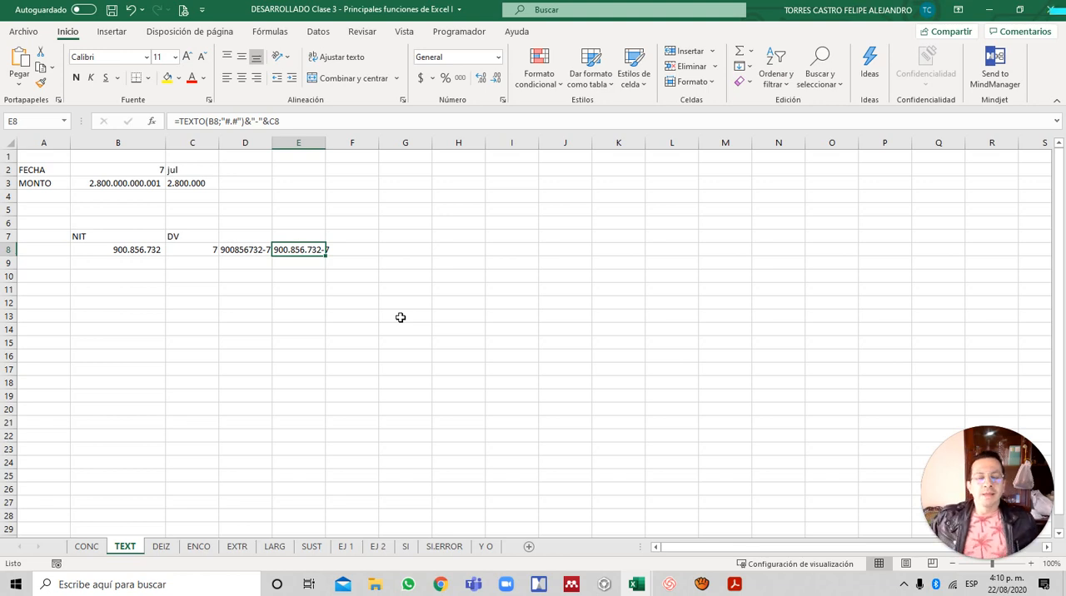
- Replace the DOCUMENTO value in B11 on the CONC sheet with an eight-digit document number
{"action": "key", "text": "Left"}
{"action": "key", "text": "Left"}
{"action": "key", "text": "Left"}
{"action": "key", "text": "Left"}
{"action": "key", "text": "ctrl+Home"}
{"action": "key", "text": "ctrl+Page_Up"}
{"action": "key", "text": "Down"}
{"action": "key", "text": "Down"}
{"action": "key", "text": "Down"}
{"action": "key", "text": "Down"}
{"action": "key", "text": "Down"}
{"action": "key", "text": "Down"}
{"action": "key", "text": "Down"}
{"action": "key", "text": "Down"}
{"action": "key", "text": "Down"}
{"action": "key", "text": "Down"}
{"action": "key", "text": "Down"}
{"action": "key", "text": "Down"}
{"action": "key", "text": "Down"}
{"action": "key", "text": "Down"}
{"action": "key", "text": "Right"}
{"action": "key", "text": "Up"}
{"action": "key", "text": "Up"}
{"action": "key", "text": "Up"}
{"action": "key", "text": "Up"}
{"action": "type", "text": "81111111"}
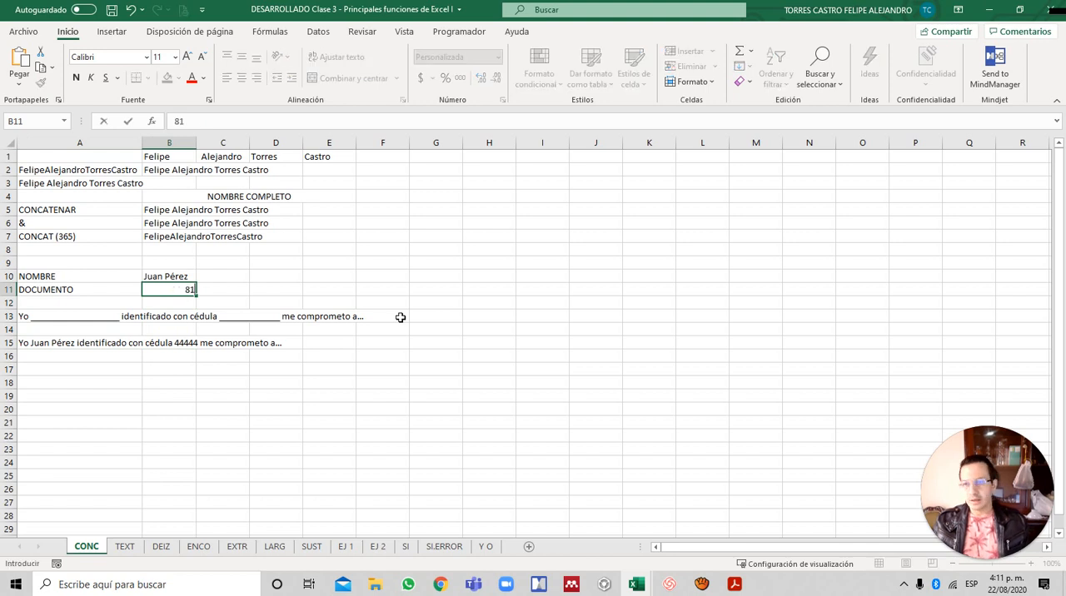
{"action": "key", "text": "Return"}
- Wrap the B11 reference in the A15 sentence formula as TEXTO(B11;"#.#") to show the document number with thousands separators
{"action": "key", "text": "Down"}
{"action": "key", "text": "Down"}
{"action": "key", "text": "Down"}
{"action": "key", "text": "Left"}
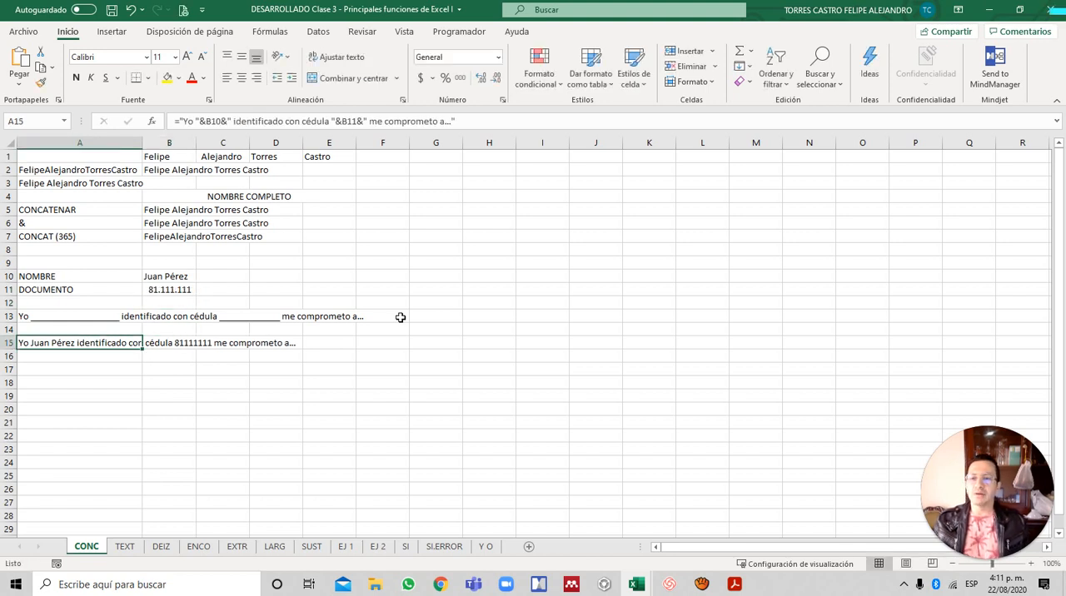
{"action": "key", "text": "F2"}
{"action": "key", "text": "Left"}
{"action": "key", "text": "Left"}
{"action": "key", "text": "Left"}
{"action": "key", "text": "Left"}
{"action": "key", "text": "Left"}
{"action": "key", "text": "Left"}
{"action": "key", "text": "Left"}
{"action": "key", "text": "Left"}
{"action": "key", "text": "Left"}
{"action": "key", "text": "Left"}
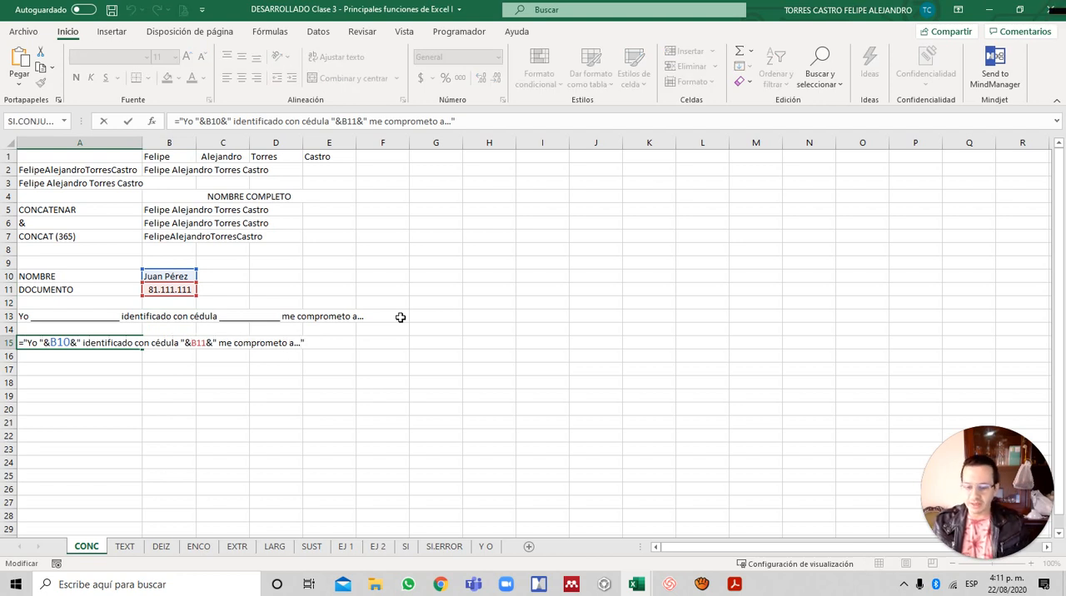
{"action": "type", "text": "TEXTO"}
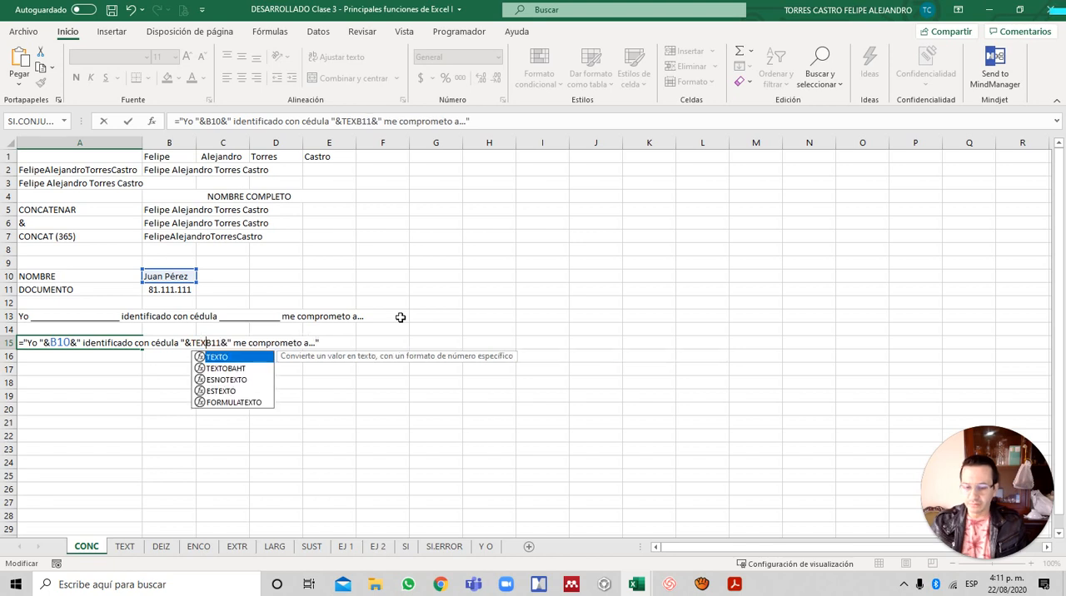
{"action": "type", "text": "("}
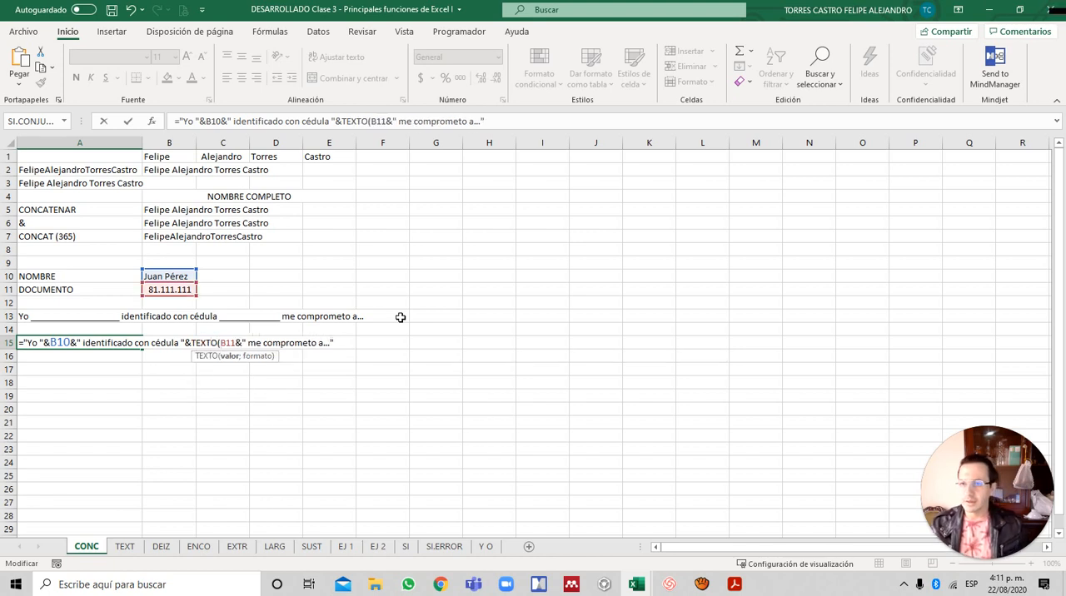
{"action": "type", "text": ";"}
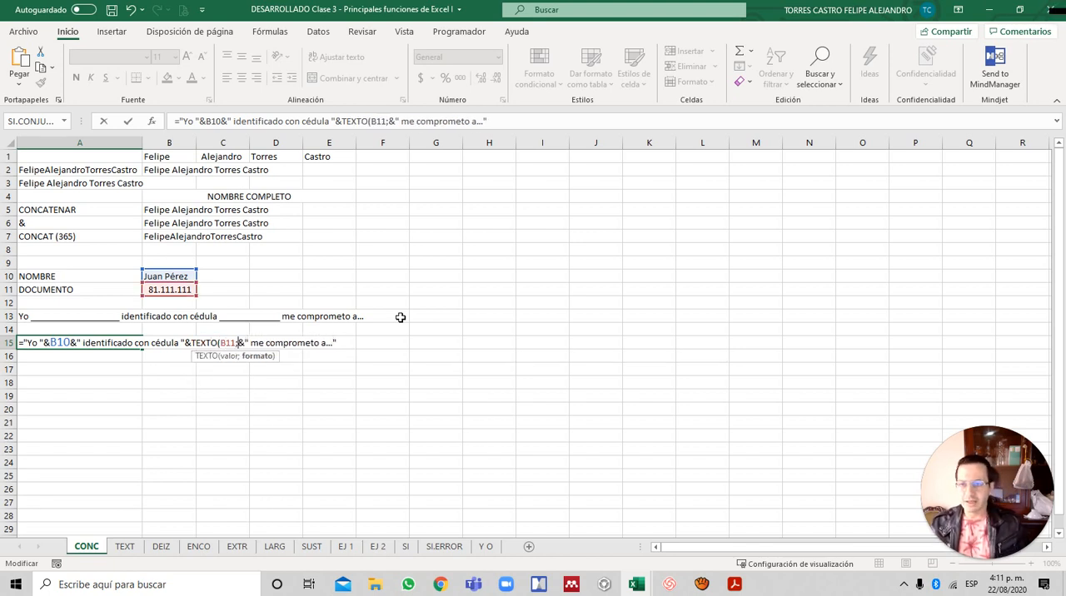
{"action": "type", "text": "\"#.#\""}
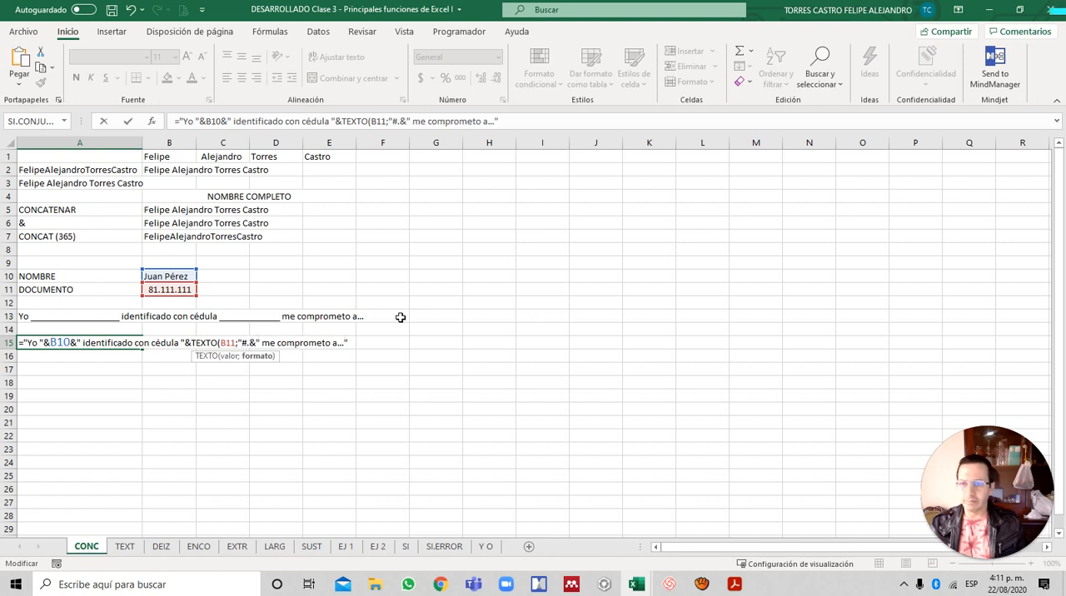
{"action": "type", "text": ")"}
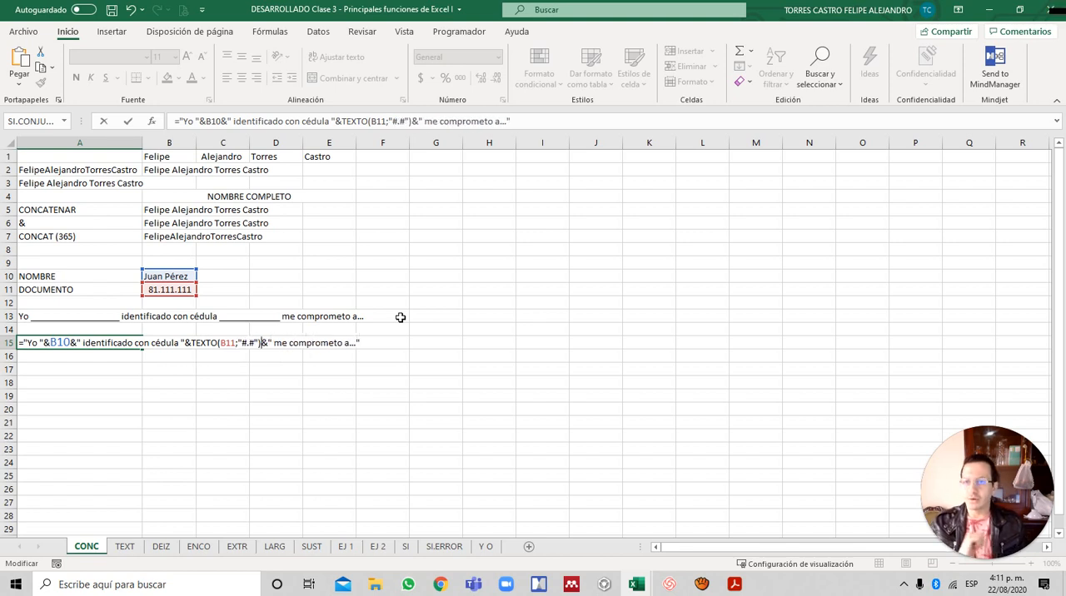
{"action": "key", "text": "Return"}
{"action": "key", "text": "Up"}
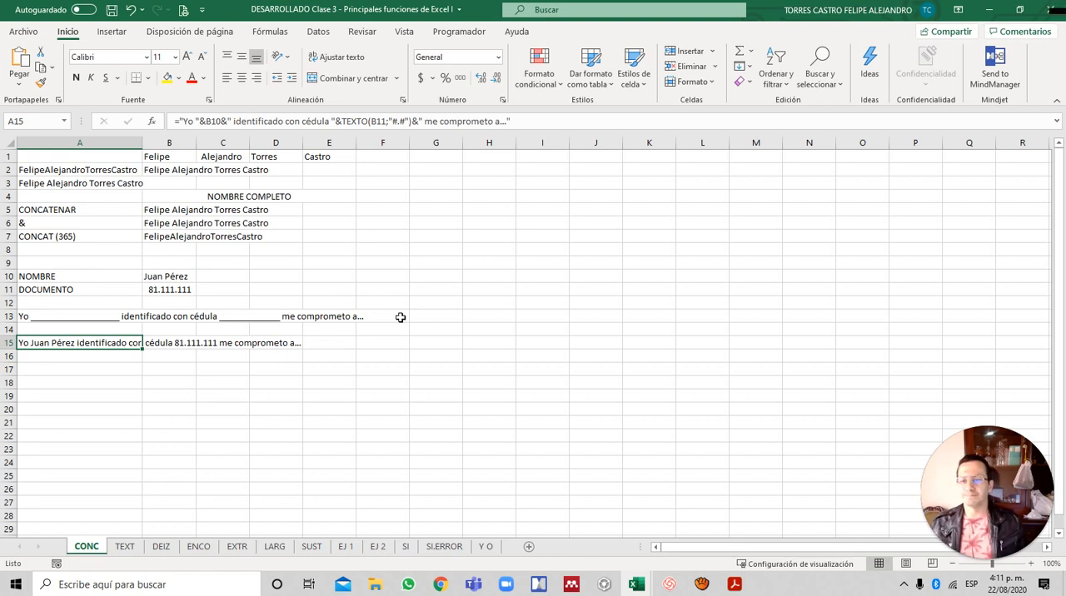
- Revisit the examples on the TEXT and CONC sheets, and go to the DEIZ sheet
{"action": "key", "text": "ctrl+Page_Down"}
{"action": "key", "text": "Up"}
{"action": "key", "text": "Up"}
{"action": "key", "text": "Up"}
{"action": "key", "text": "Up"}
{"action": "key", "text": "Up"}
{"action": "key", "text": "Up"}
{"action": "key", "text": "Up"}
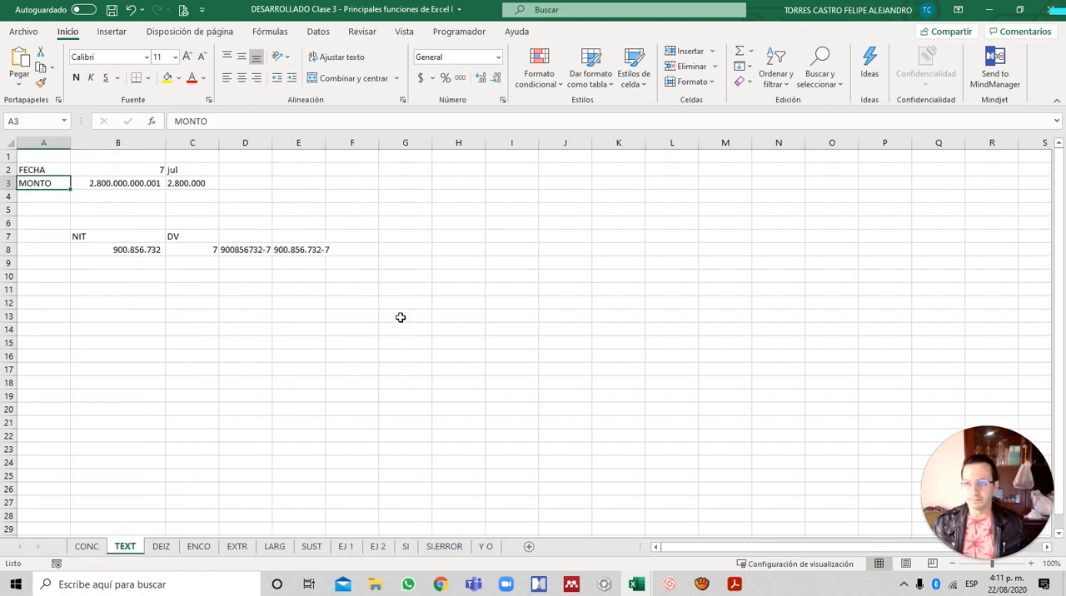
{"action": "key", "text": "ctrl+Page_Up"}
{"action": "key", "text": "Up"}
{"action": "key", "text": "Up"}
{"action": "key", "text": "Up"}
{"action": "key", "text": "Up"}
{"action": "key", "text": "Up"}
{"action": "key", "text": "Up"}
{"action": "key", "text": "Up"}
{"action": "key", "text": "Up"}
{"action": "key", "text": "Up"}
{"action": "key", "text": "Up"}
{"action": "key", "text": "Up"}
{"action": "key", "text": "Up"}
{"action": "key", "text": "Up"}
{"action": "key", "text": "Up"}
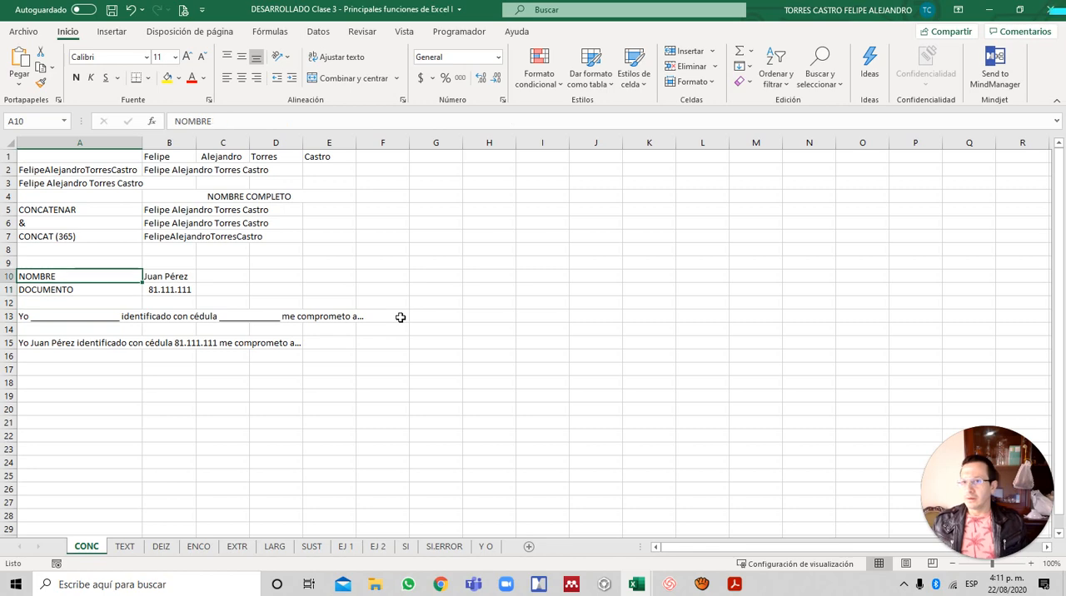
{"action": "key", "text": "ctrl+Page_Down"}
{"action": "key", "text": "ctrl+Page_Down"}
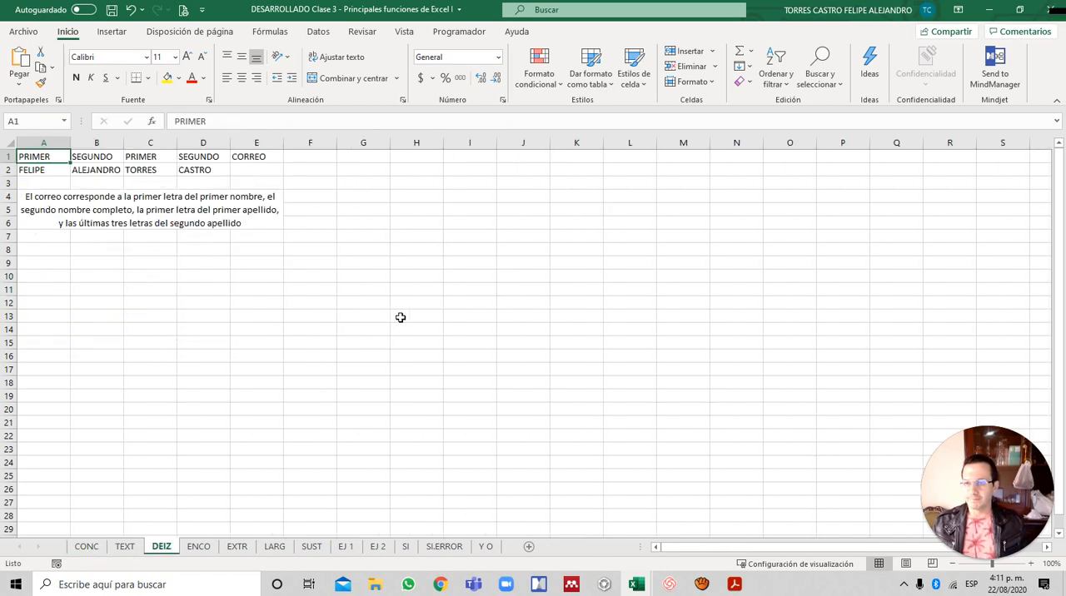
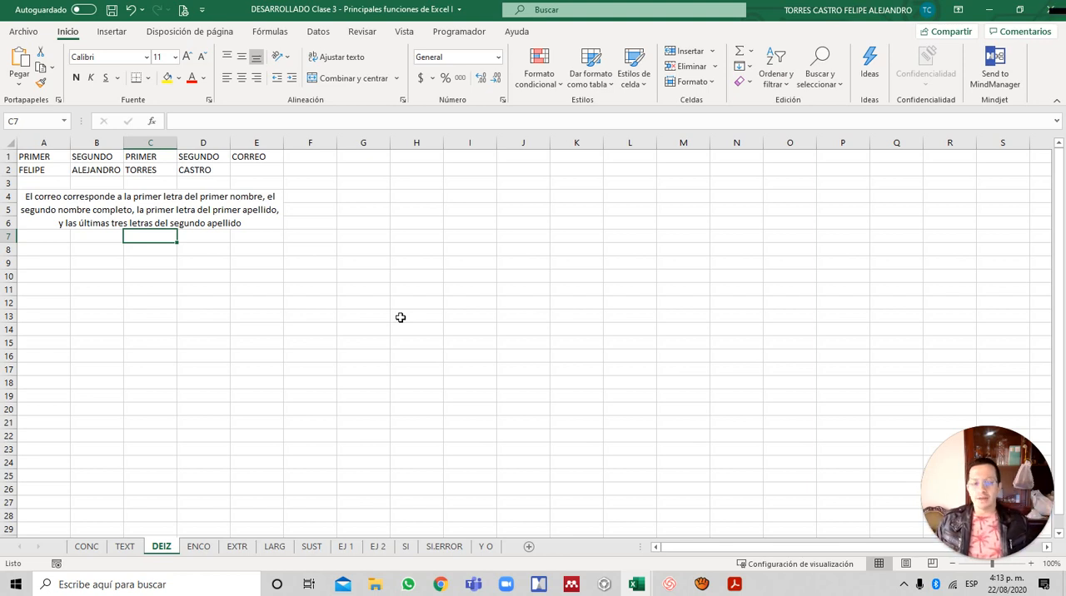
- Start the email formula in E2 with =IZQUIERDA(A2;1) to take the first letter of the first name
{"action": "key", "text": "Up"}
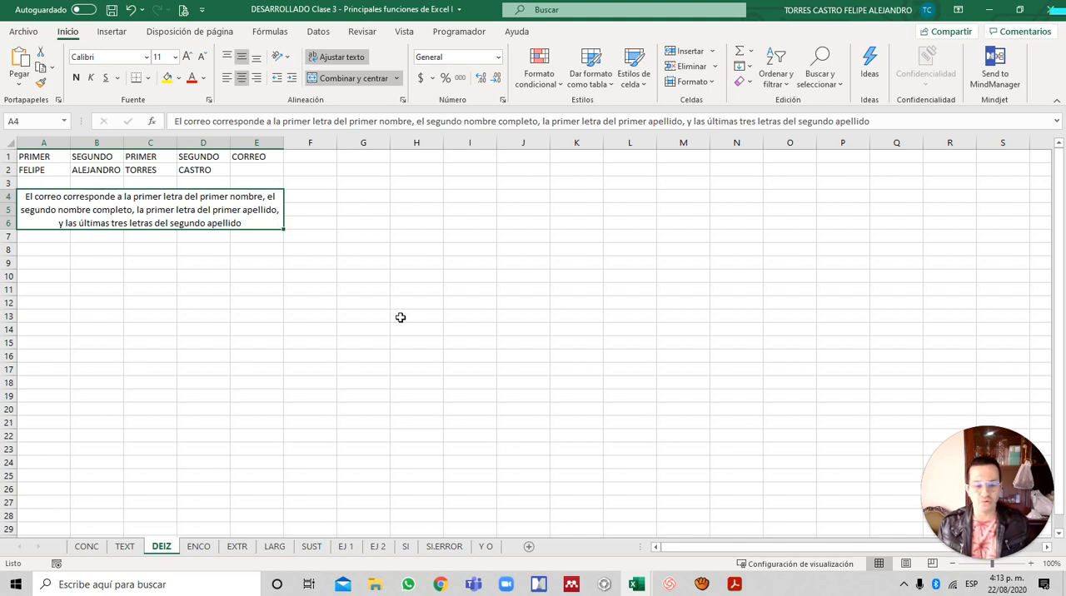
{"action": "key", "text": "Up"}
{"action": "key", "text": "Up"}
{"action": "key", "text": "Right"}
{"action": "key", "text": "Right"}
{"action": "key", "text": "Right"}
{"action": "key", "text": "Right"}
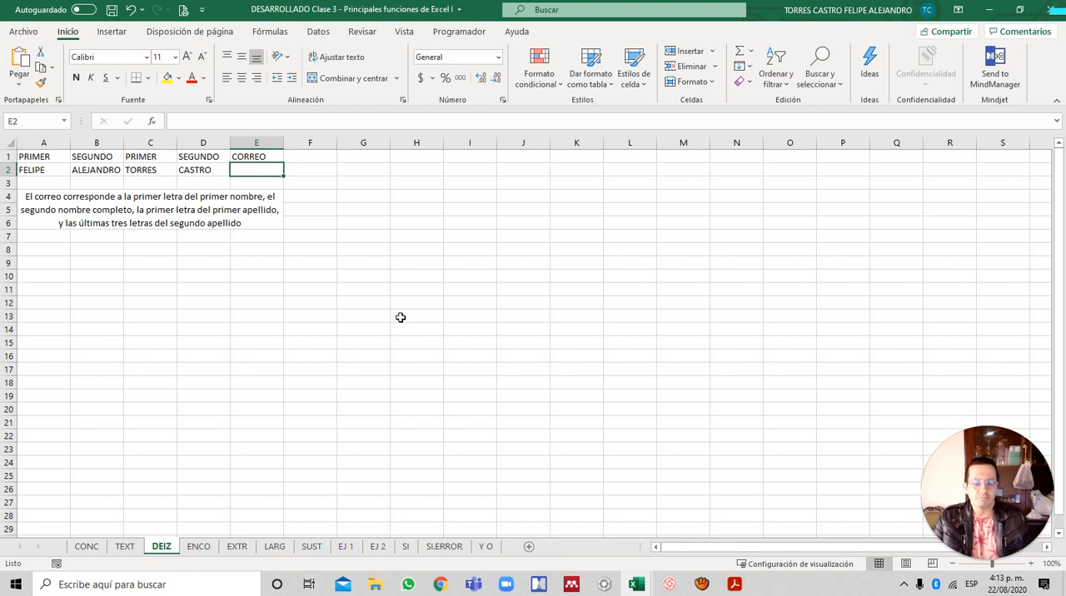
{"action": "type", "text": "=IZ"}
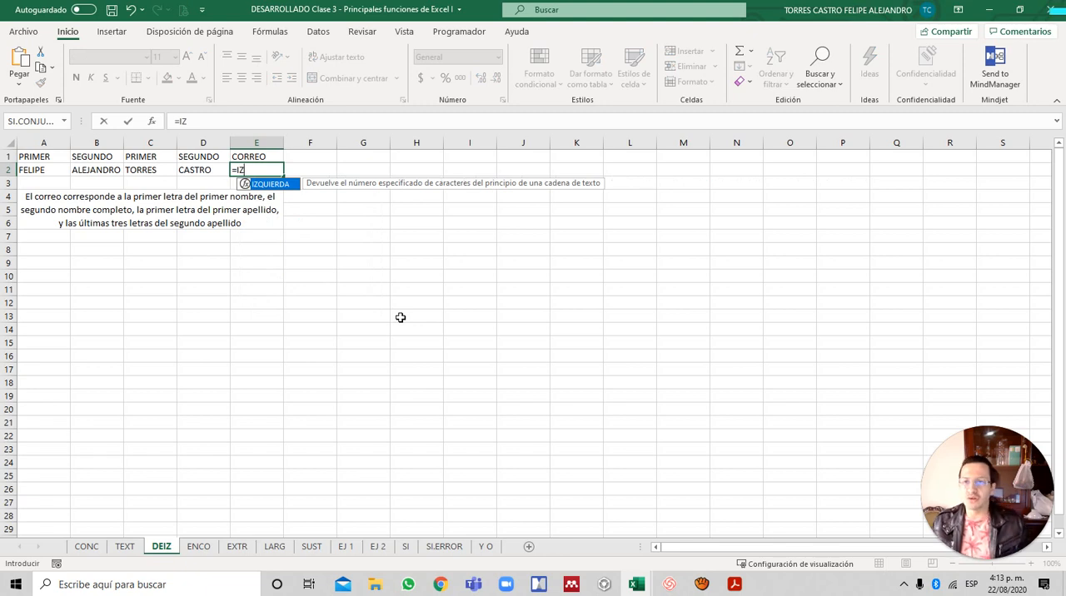
{"action": "key", "text": "Tab"}
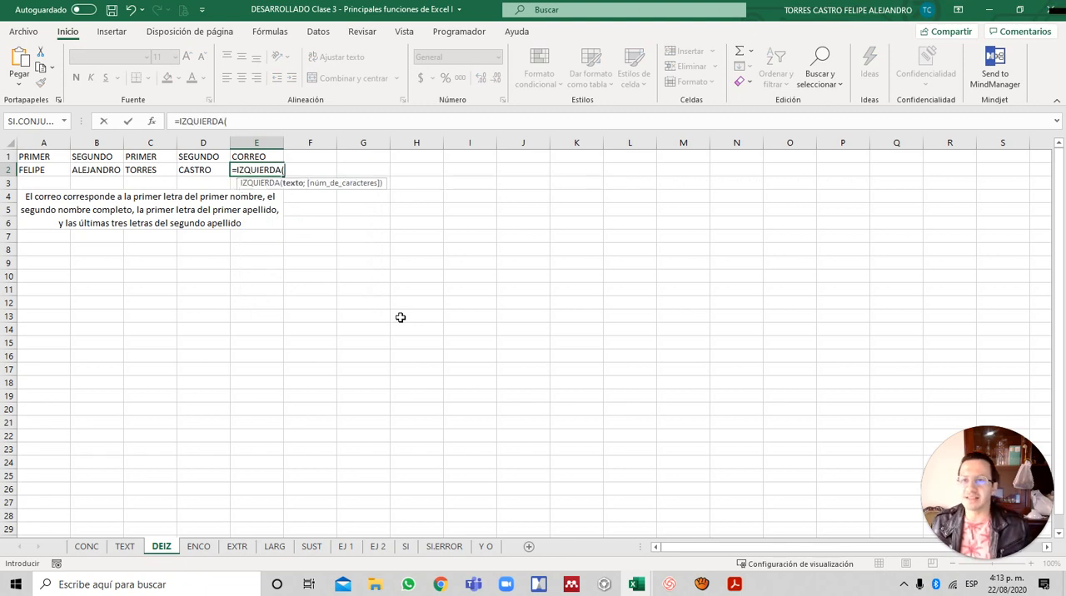
{"action": "key", "text": "Left"}
{"action": "key", "text": "Left"}
{"action": "key", "text": "Left"}
{"action": "key", "text": "Left"}
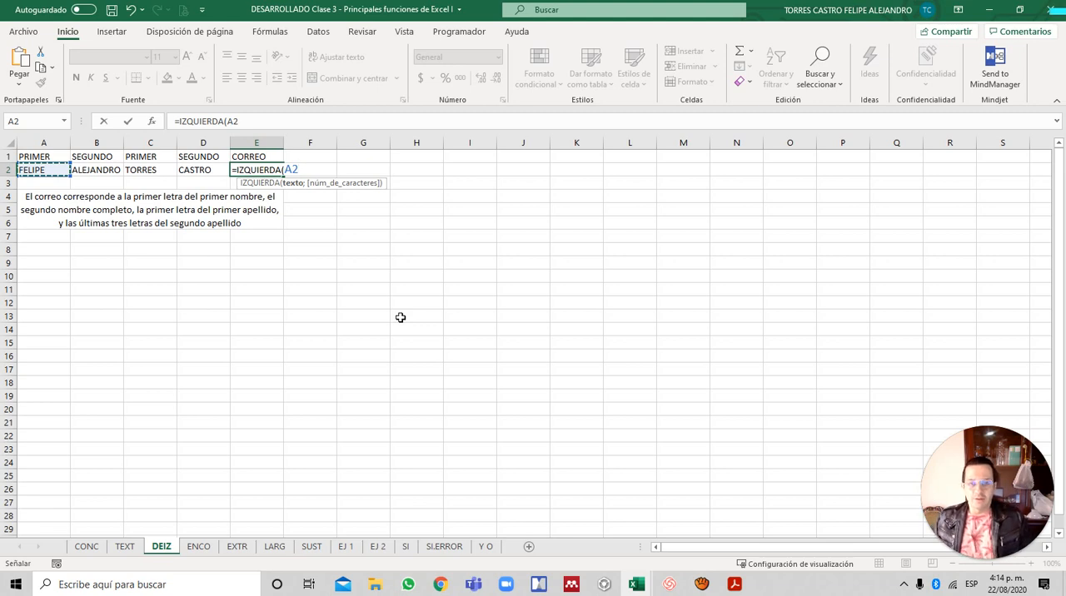
{"action": "type", "text": ";1"}
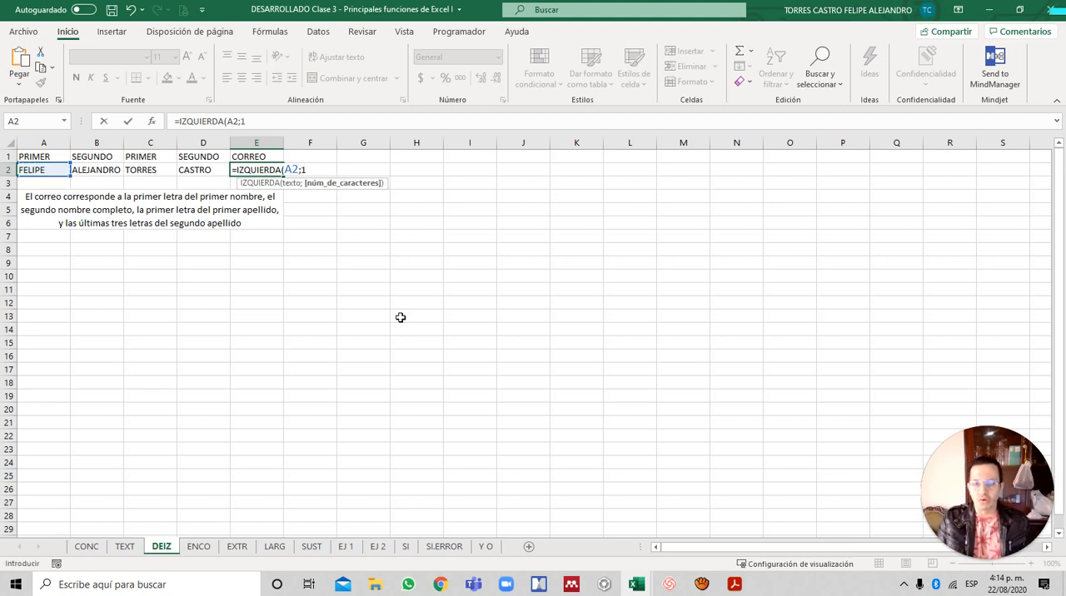
{"action": "type", "text": ")"}
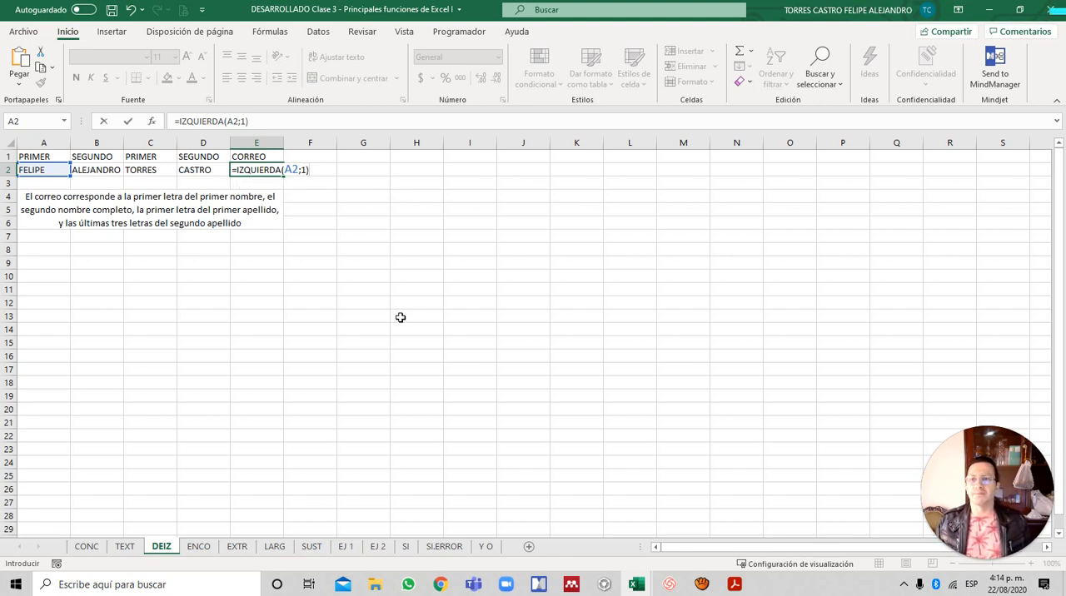
{"action": "type", "text": "&"}
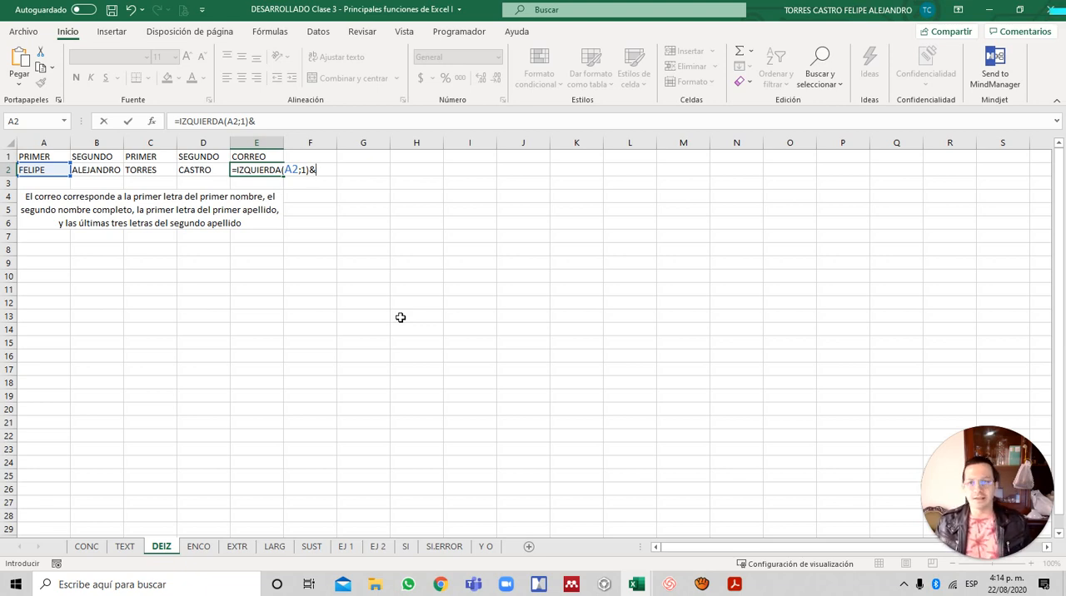
- Append the complete second name to the E2 formula with &B2
{"action": "key", "text": "Left"}
{"action": "key", "text": "Left"}
{"action": "key", "text": "Left"}
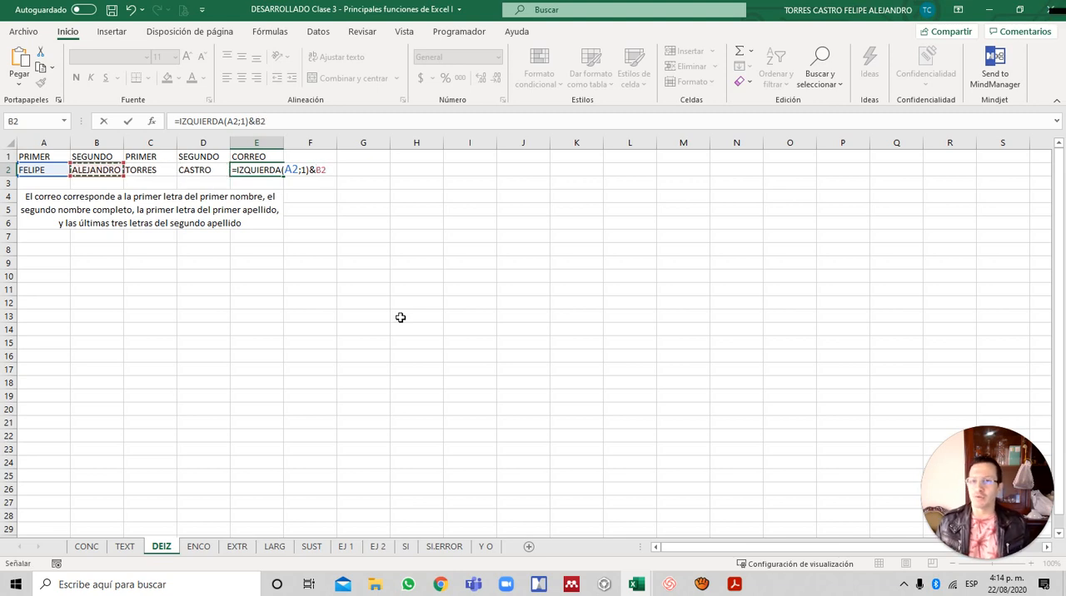
- Append the first letter of the first surname to the E2 formula with &IZQUIERDA(C2;1)
{"action": "type", "text": "&"}
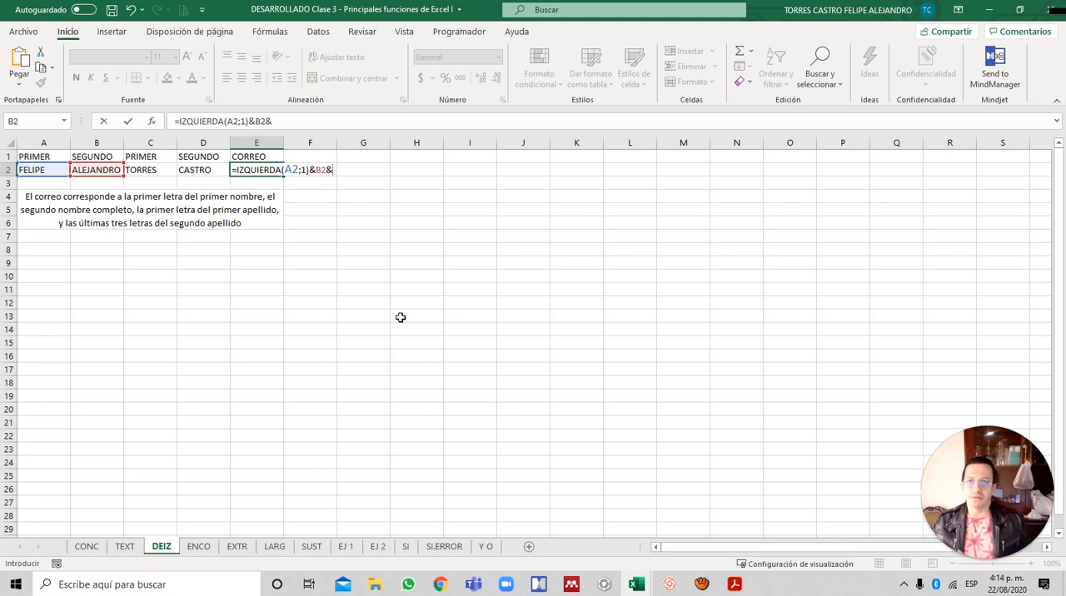
{"action": "type", "text": "IZQ"}
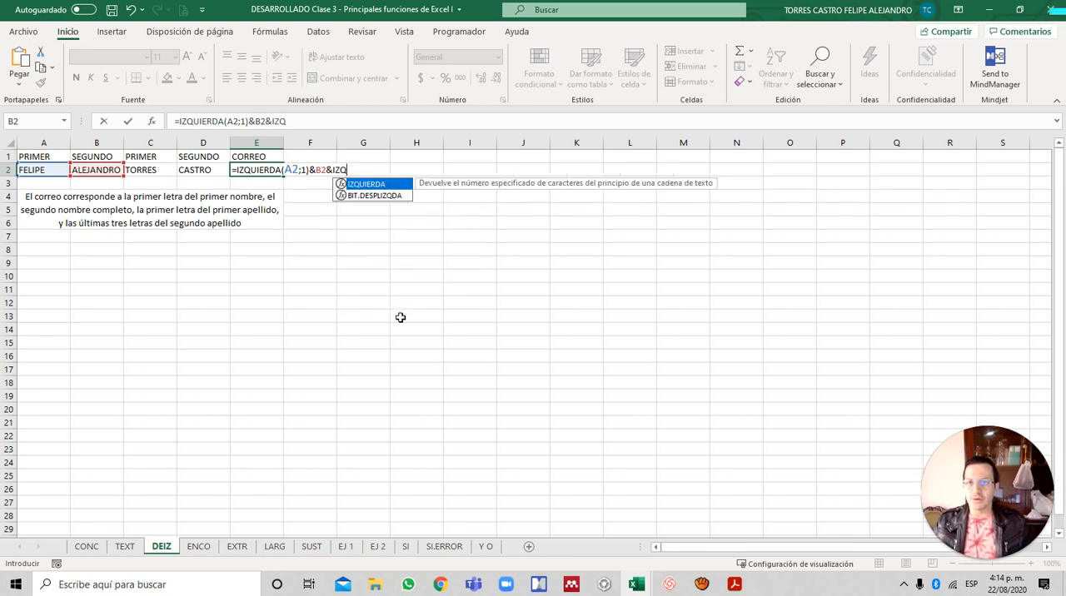
{"action": "key", "text": "Tab"}
{"action": "key", "text": "Left"}
{"action": "key", "text": "Left"}
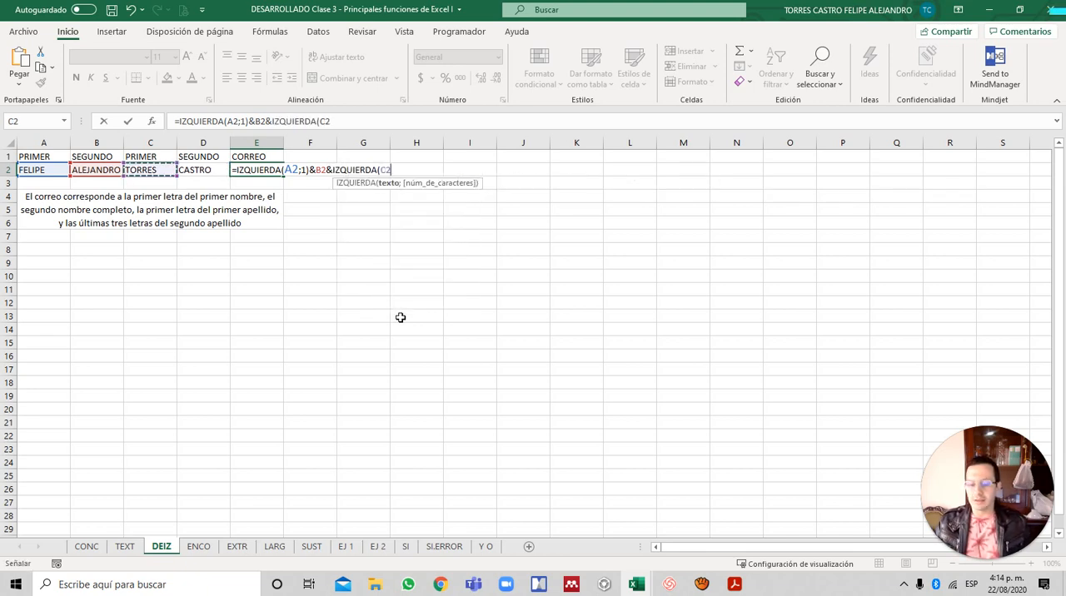
{"action": "type", "text": ";"}
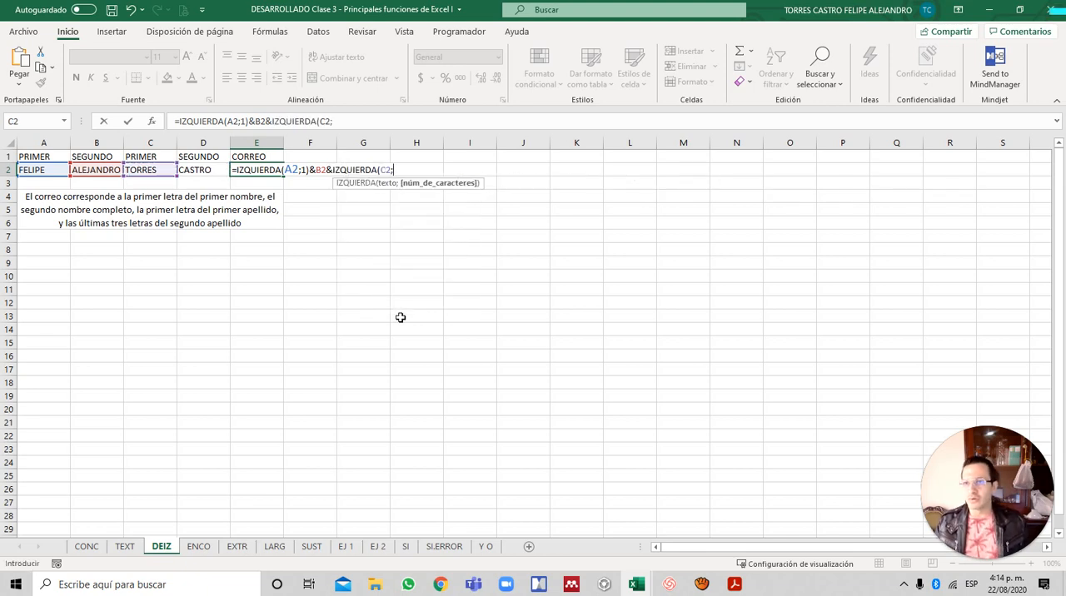
{"action": "type", "text": "1)&"}
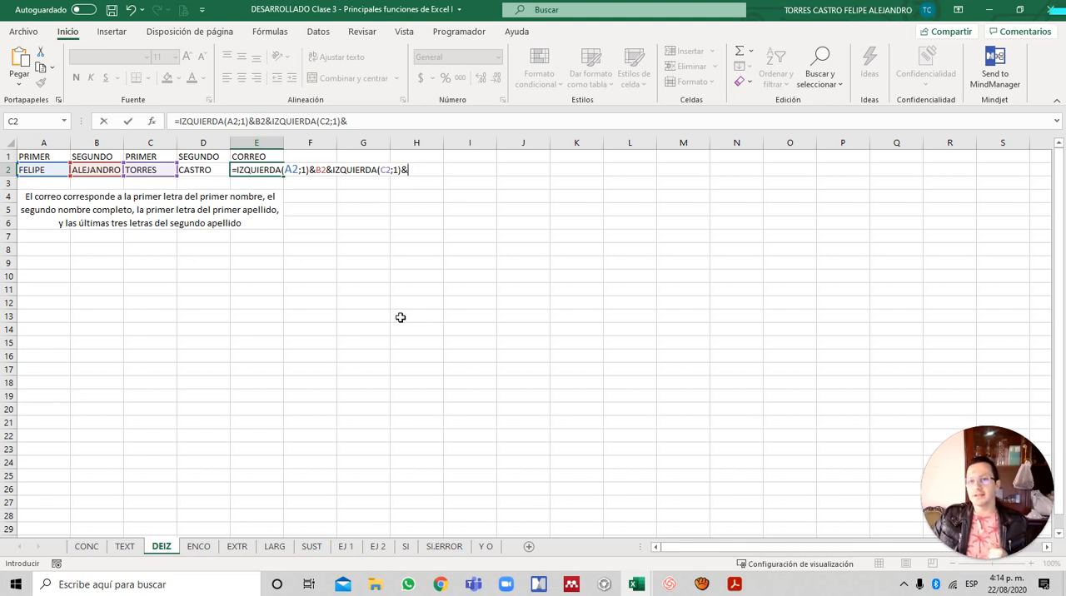
- Append the last three letters of the second surname to the E2 formula with &DERECHA(D2;3)
{"action": "type", "text": "DERE"}
{"action": "key", "text": "Tab"}
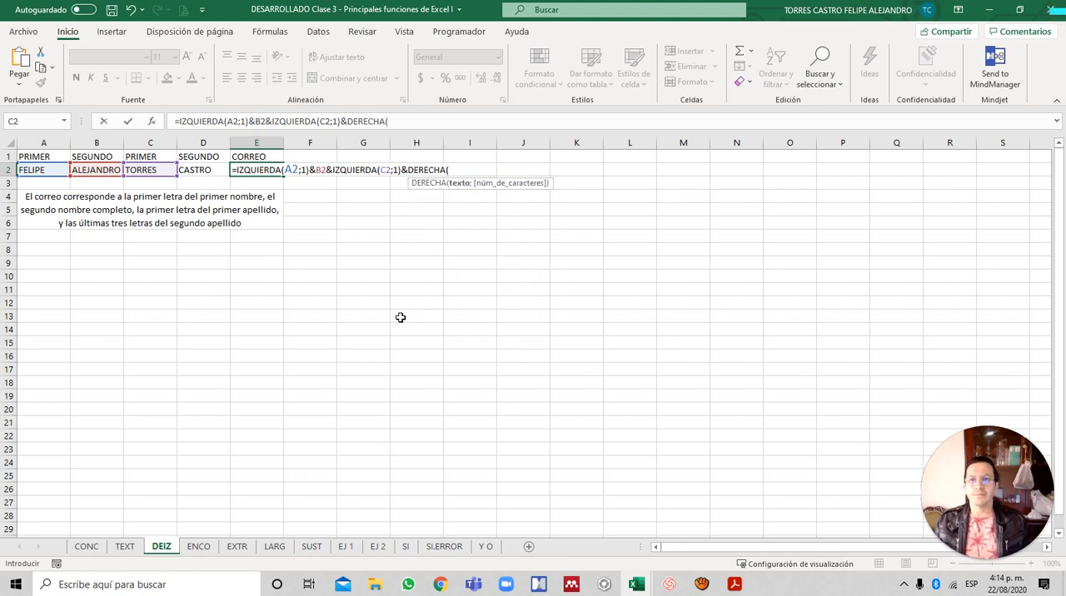
{"action": "key", "text": "Left"}
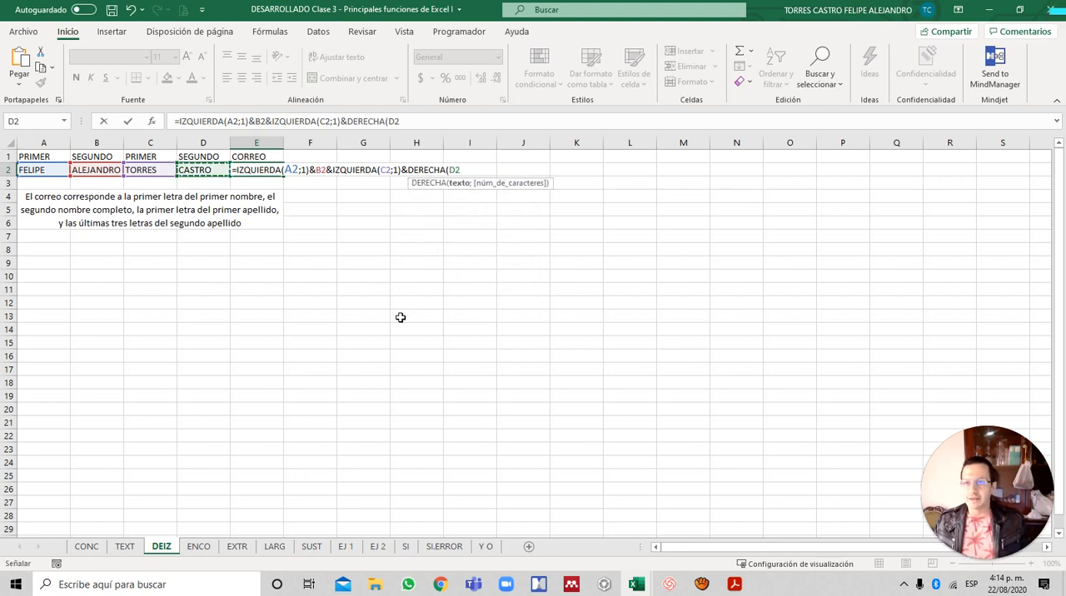
{"action": "type", "text": ";"}
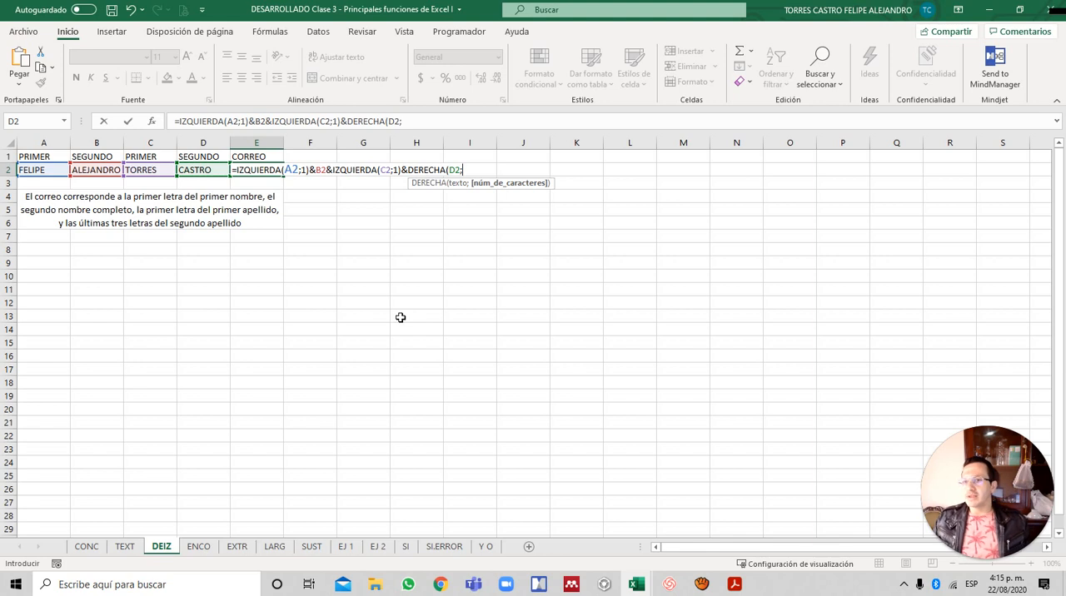
{"action": "type", "text": "3"}
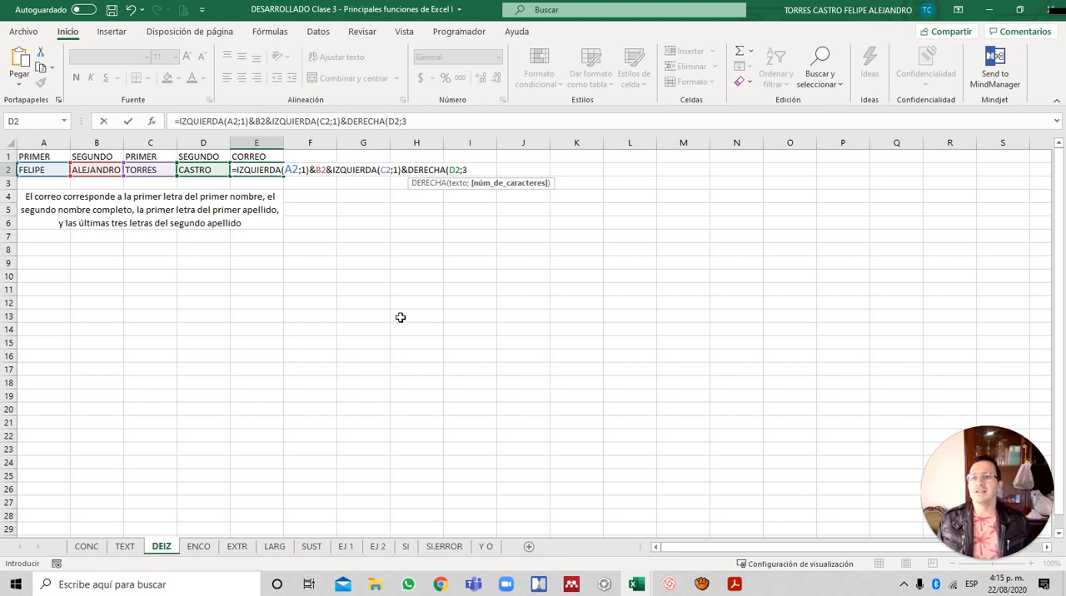
{"action": "type", "text": ")"}
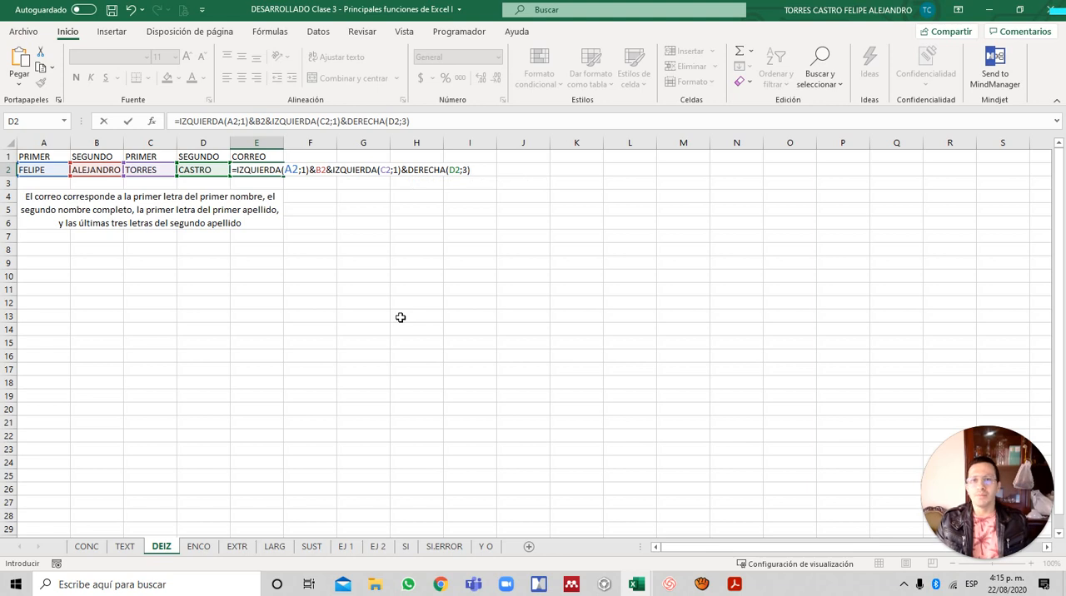
{"action": "type", "text": "&"}
{"action": "type", "text": "\"@"}
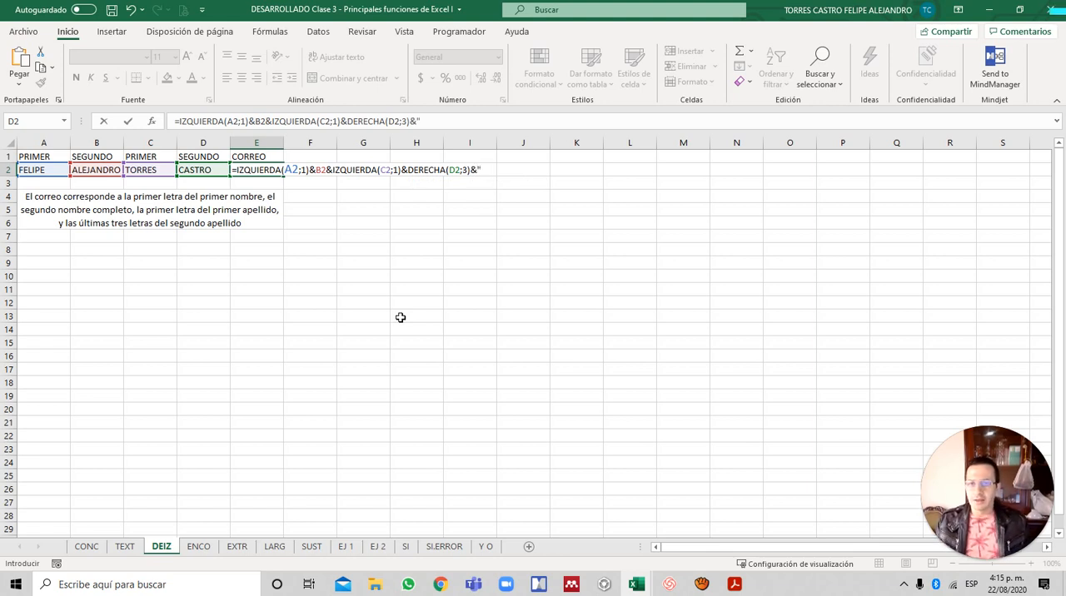
{"action": "type", "text": "uni"}
{"action": "key", "text": "BackSpace"}
{"action": "key", "text": "BackSpace"}
{"action": "key", "text": "BackSpace"}
{"action": "type", "text": "UNIMONSERRATE.EDU.CO"}
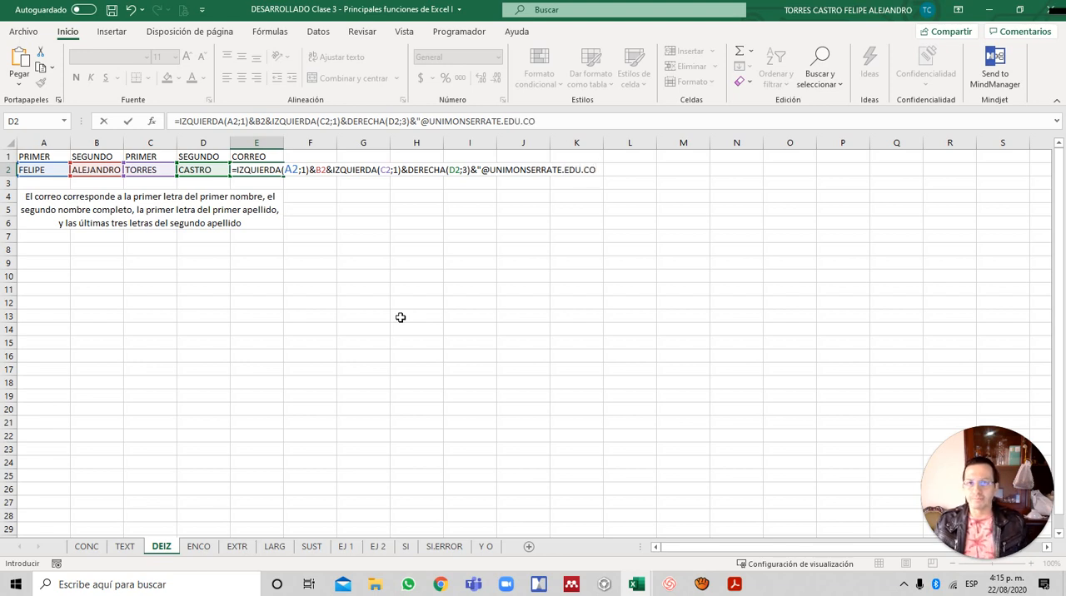
{"action": "type", "text": "\""}
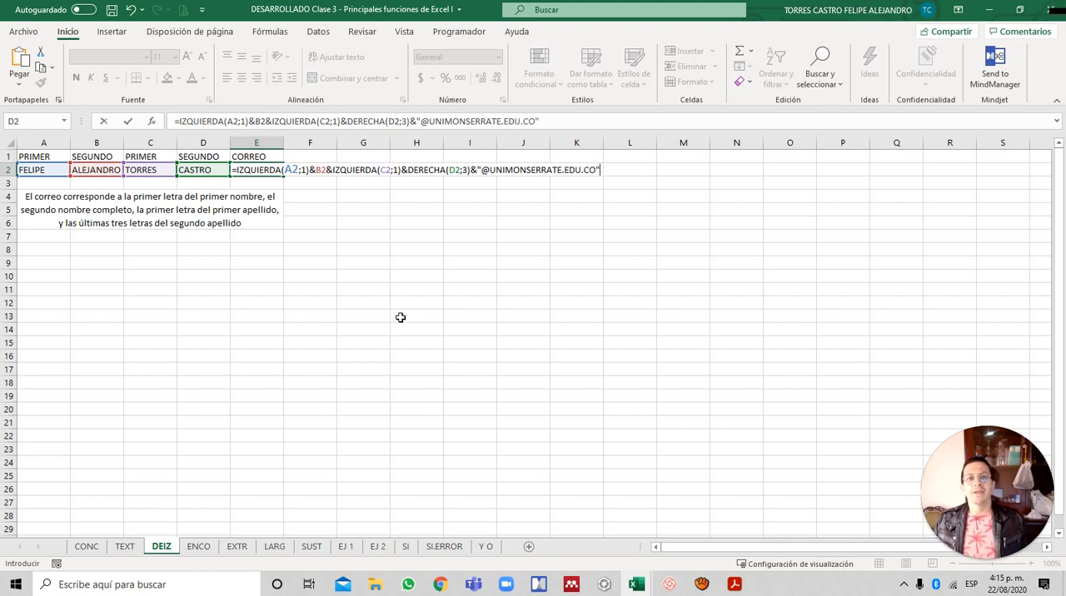
{"action": "key", "text": "Return"}
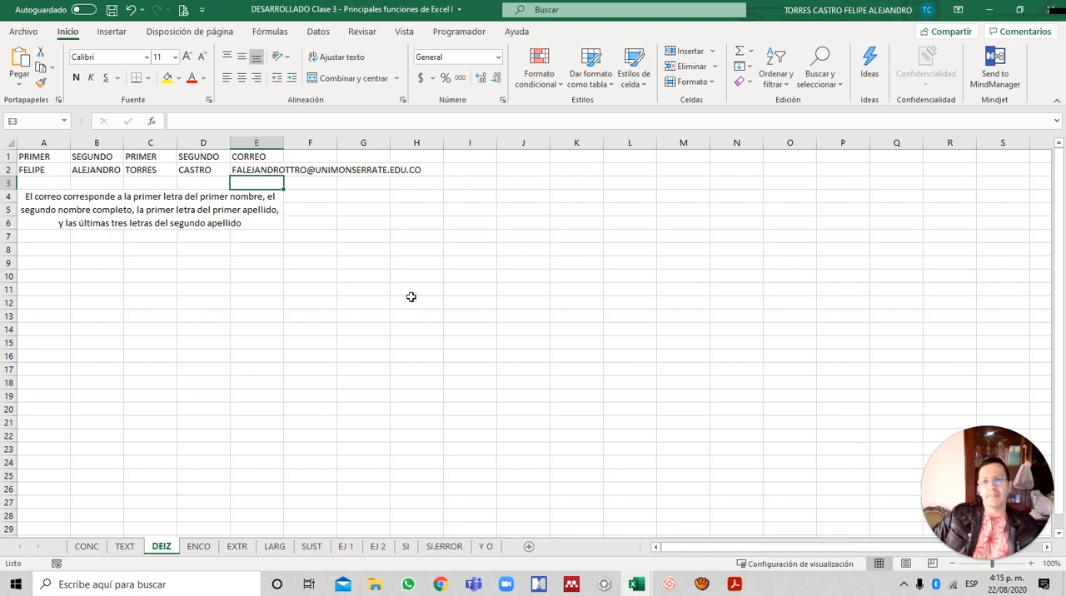
- Check the E2 email formula and its references against the surname cells C2 and D2
{"action": "left_click", "coordinate": [247, 171]}
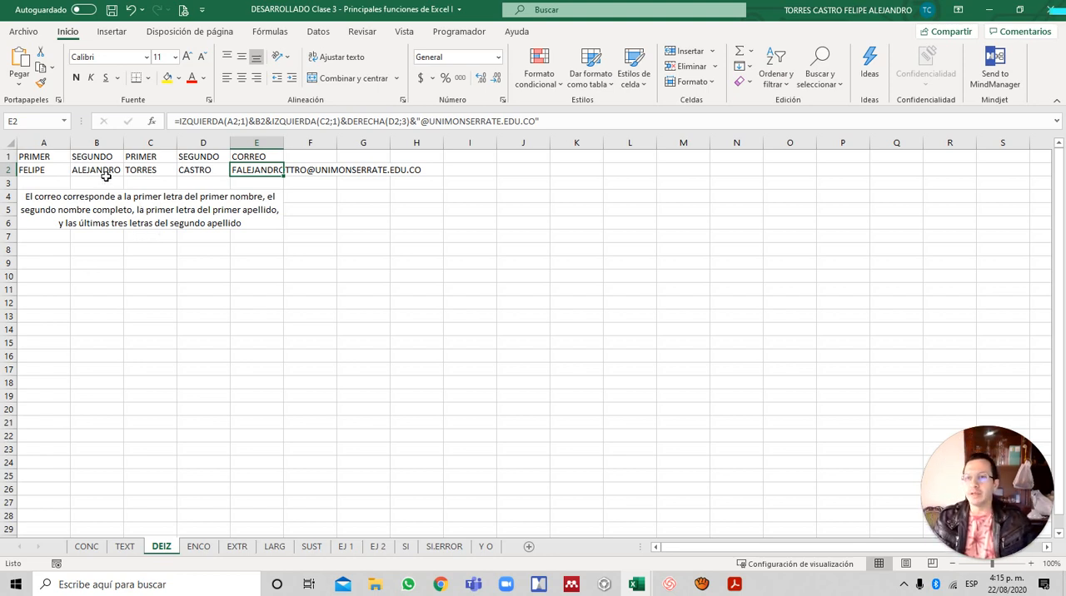
{"action": "left_click", "coordinate": [138, 170]}
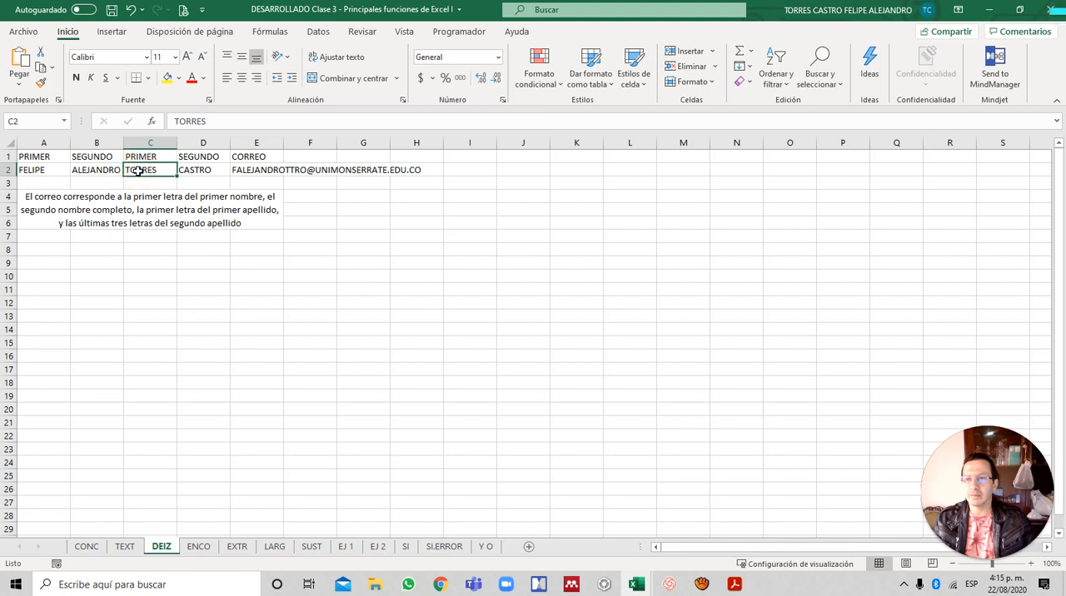
{"action": "left_click", "coordinate": [204, 170]}
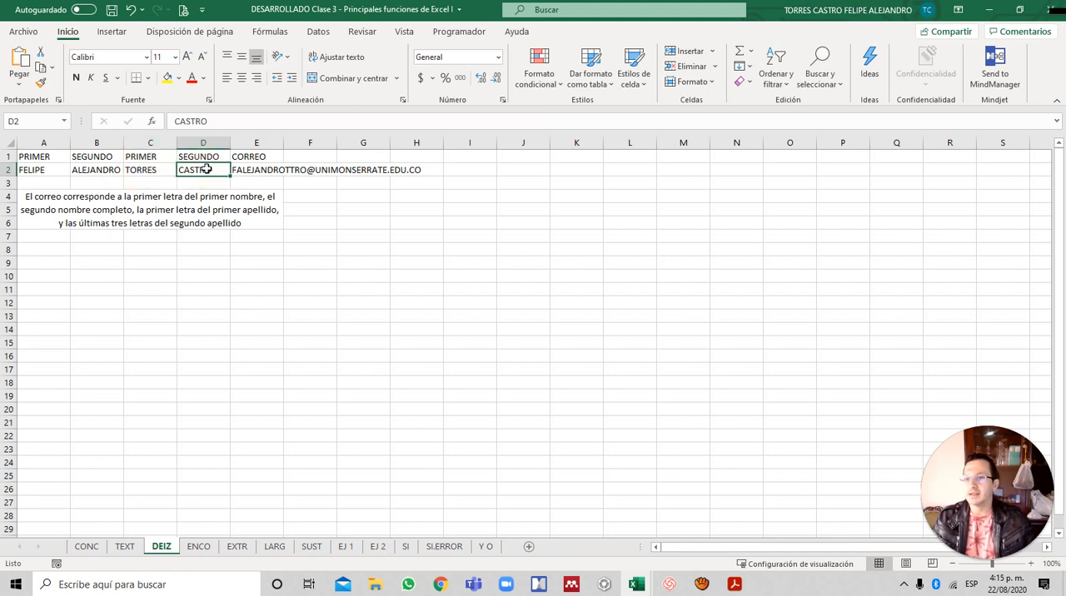
{"action": "left_click", "coordinate": [274, 122]}
{"action": "left_click", "coordinate": [273, 171]}
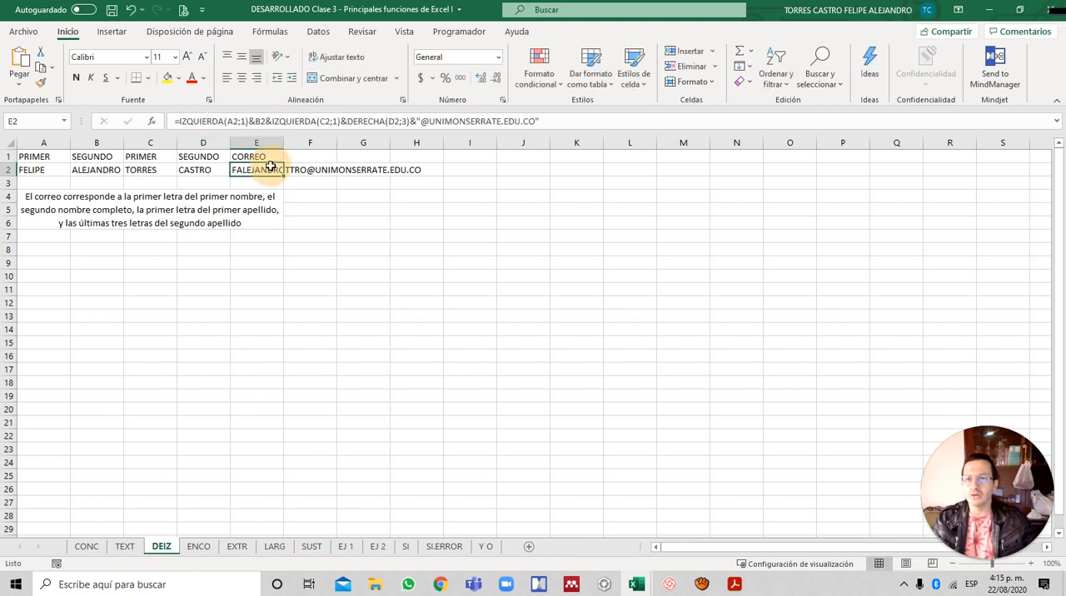
{"action": "double_click", "coordinate": [274, 171]}
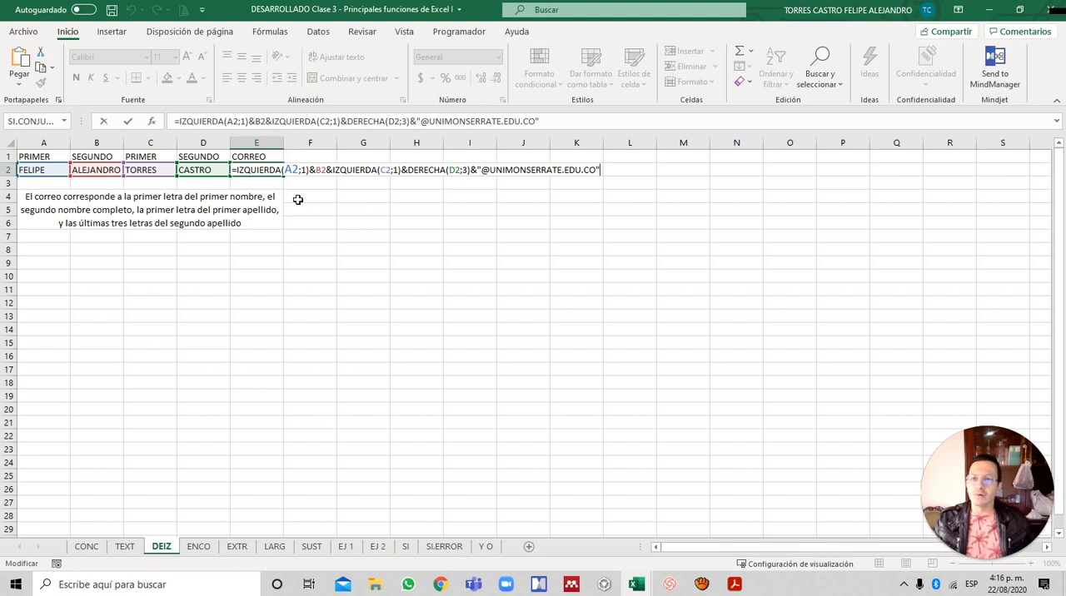
{"action": "key", "text": "Return"}
- Review the first and second name headings and values in A1:B2 that feed the email formula
{"action": "key", "text": "Up"}
{"action": "key", "text": "Left"}
{"action": "key", "text": "Left"}
{"action": "key", "text": "Left"}
{"action": "key", "text": "Left"}
{"action": "key", "text": "Up"}
{"action": "key", "text": "Right"}
{"action": "key", "text": "Down"}
{"action": "key", "text": "Left"}
{"action": "key", "text": "Up"}
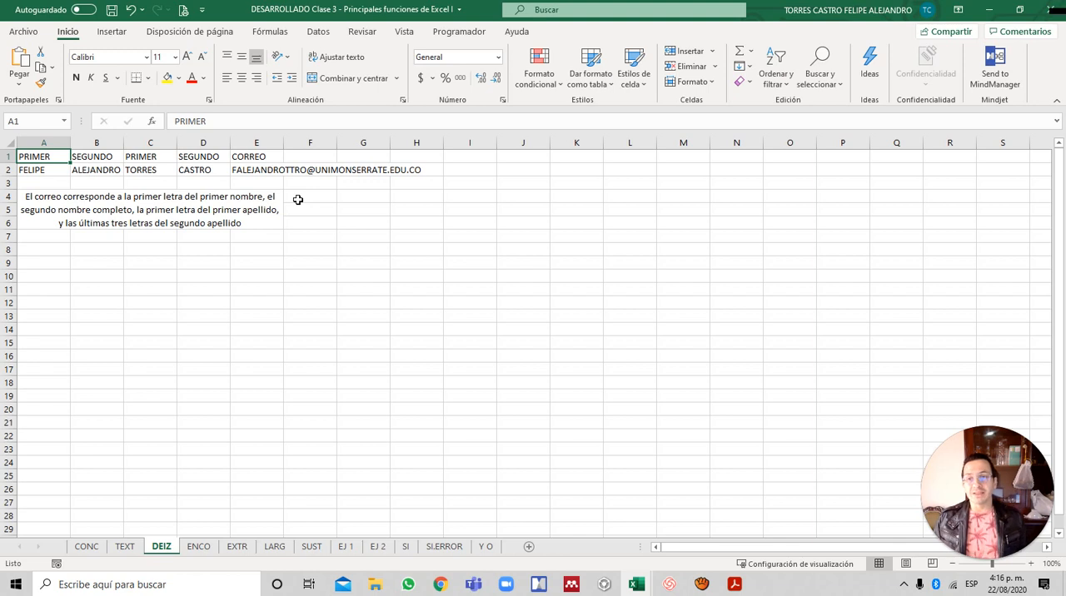
{"action": "key", "text": "Right"}
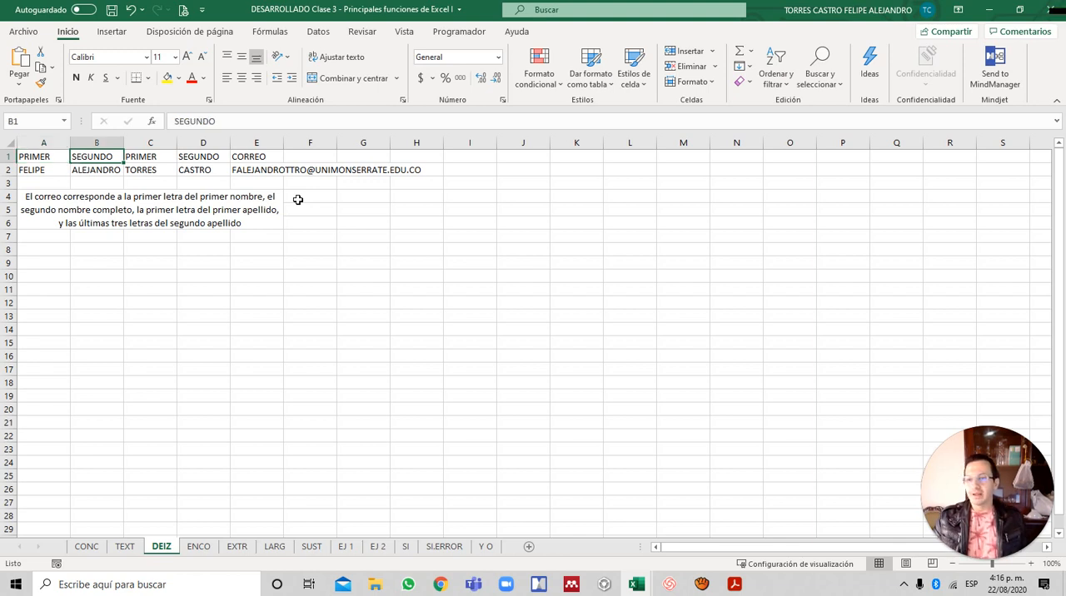
{"action": "key", "text": "Left"}
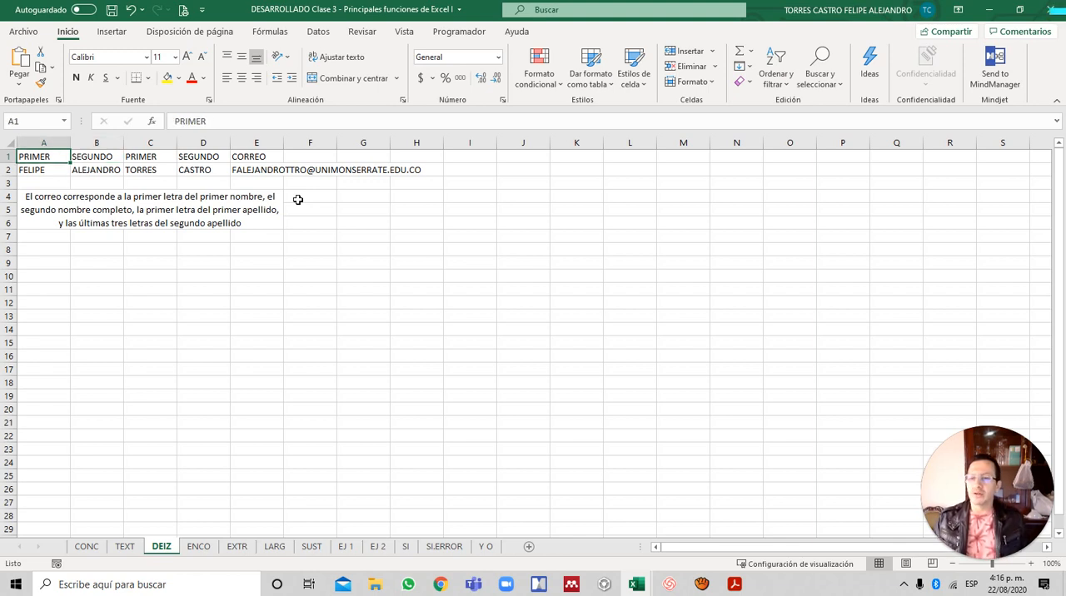
- Go to the ENCO sheet and switch to the Principales funciones de Excel I document in Adobe Acrobat
{"action": "key", "text": "ctrl+Page_Down"}
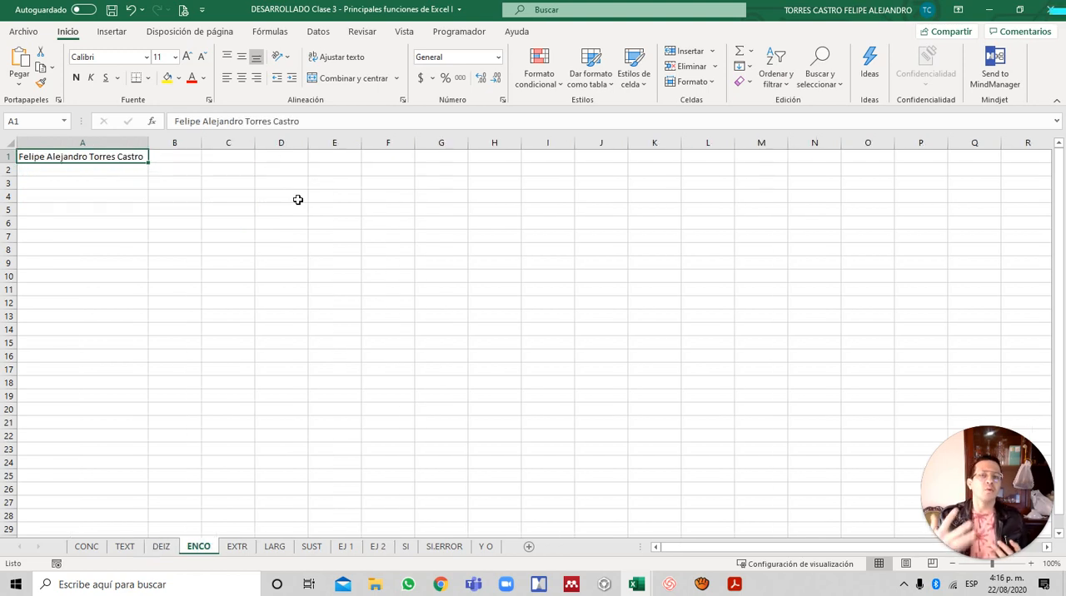
{"action": "key", "text": "alt+Tab"}
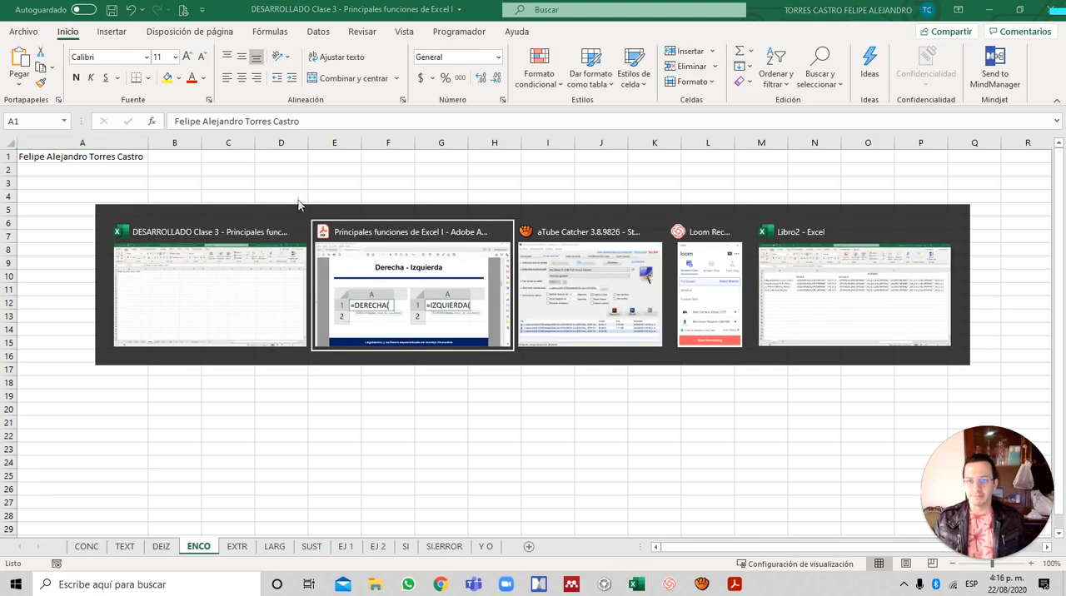
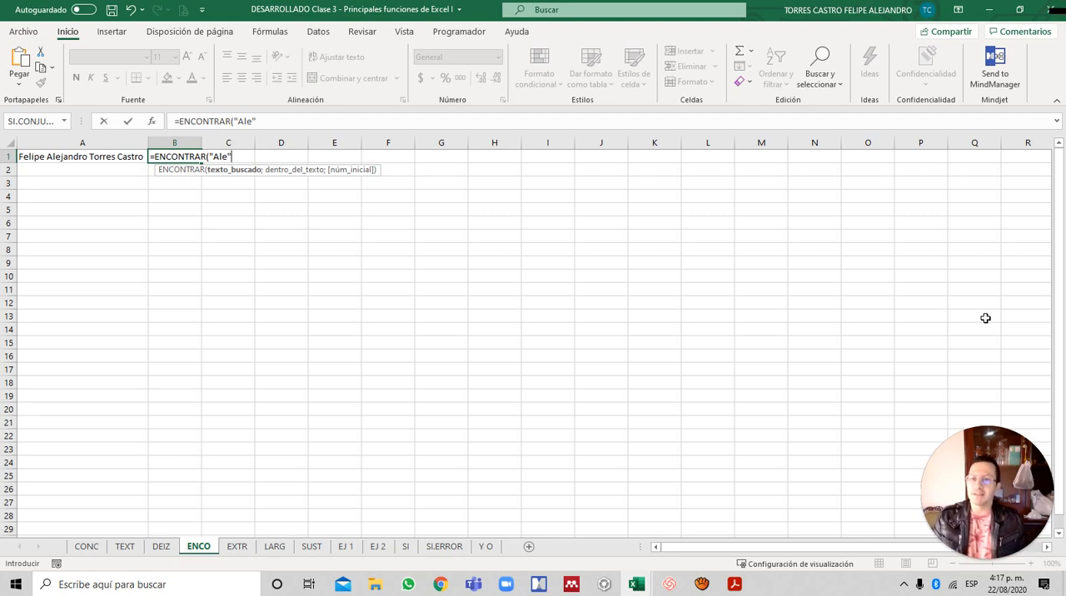
- Complete the B1 formula as =ENCONTRAR("Ale";A1;1) and enter it
{"action": "type", "text": ";"}
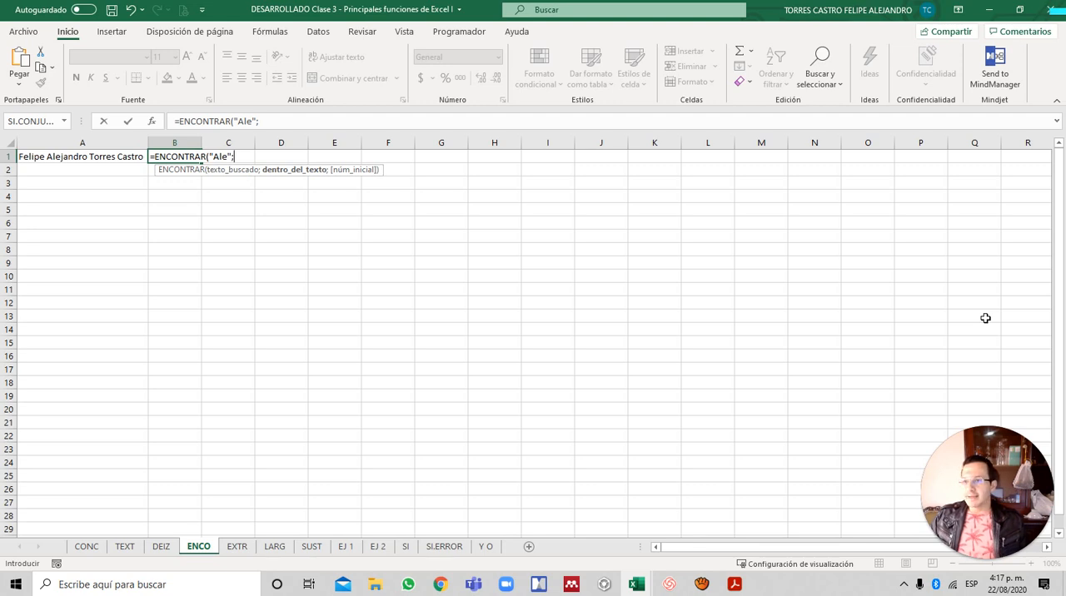
{"action": "key", "text": "Left"}
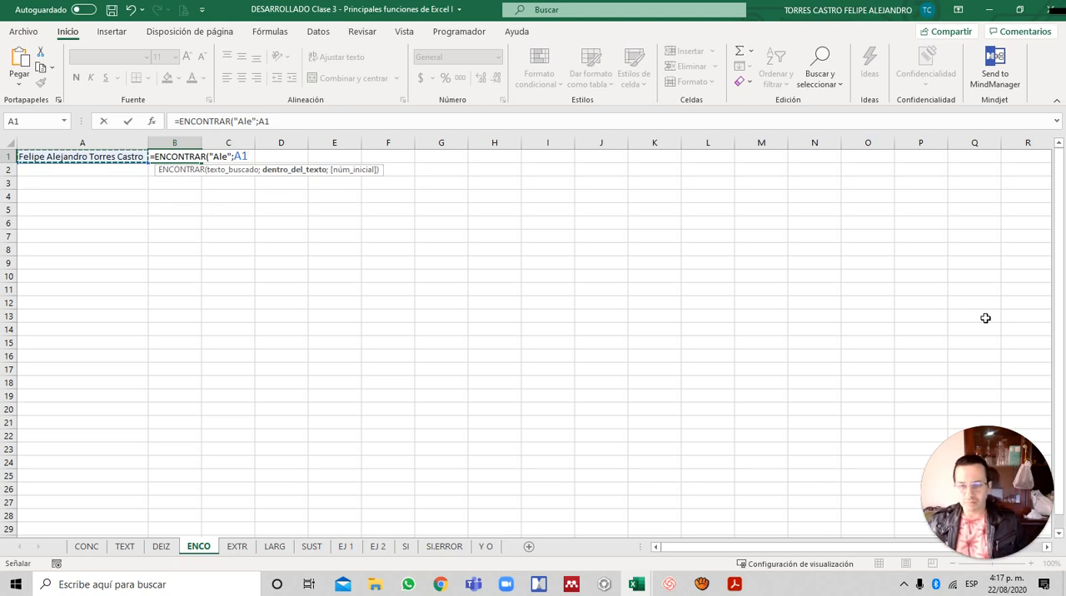
{"action": "type", "text": ";"}
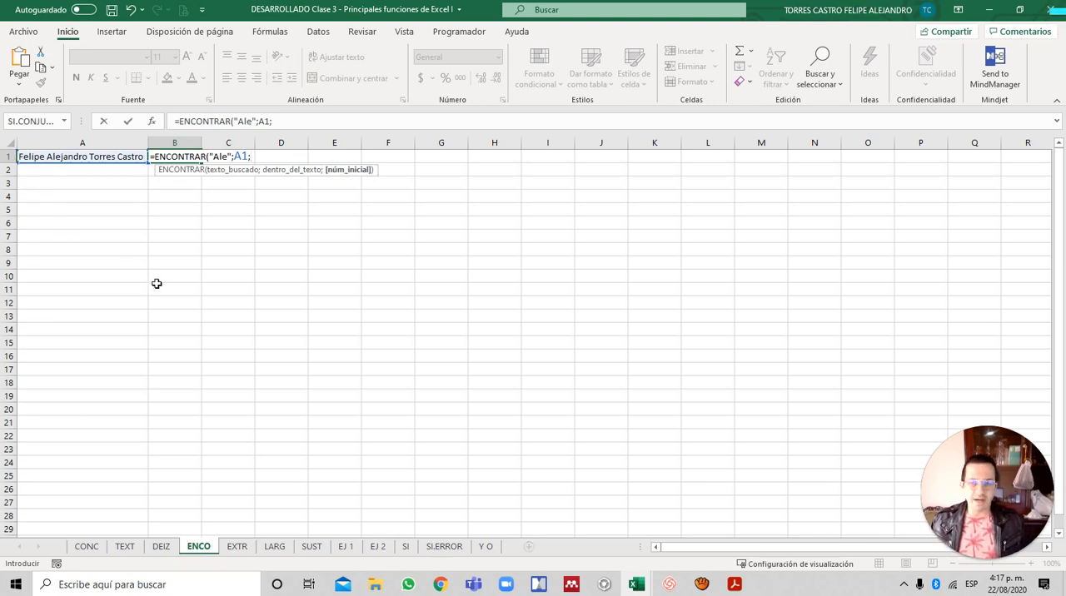
{"action": "type", "text": "1)"}
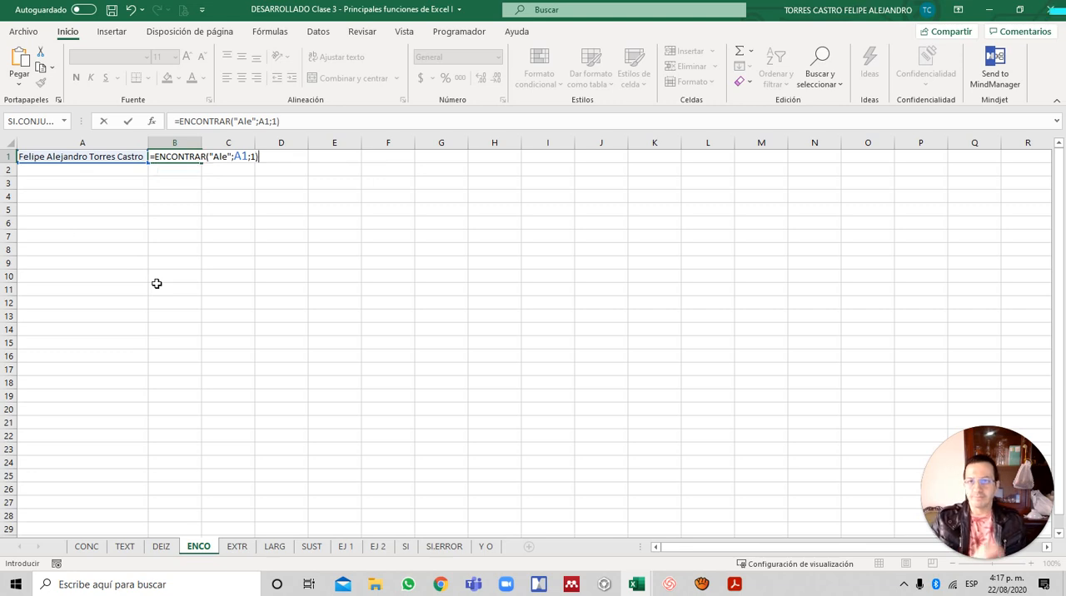
{"action": "key", "text": "Return"}
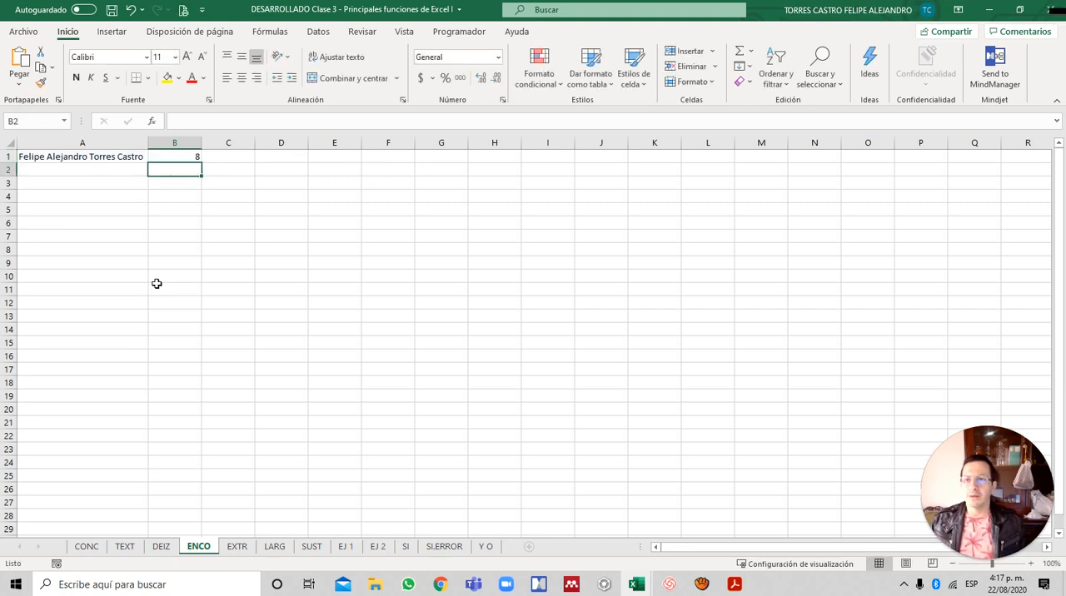
{"action": "key", "text": "Up"}
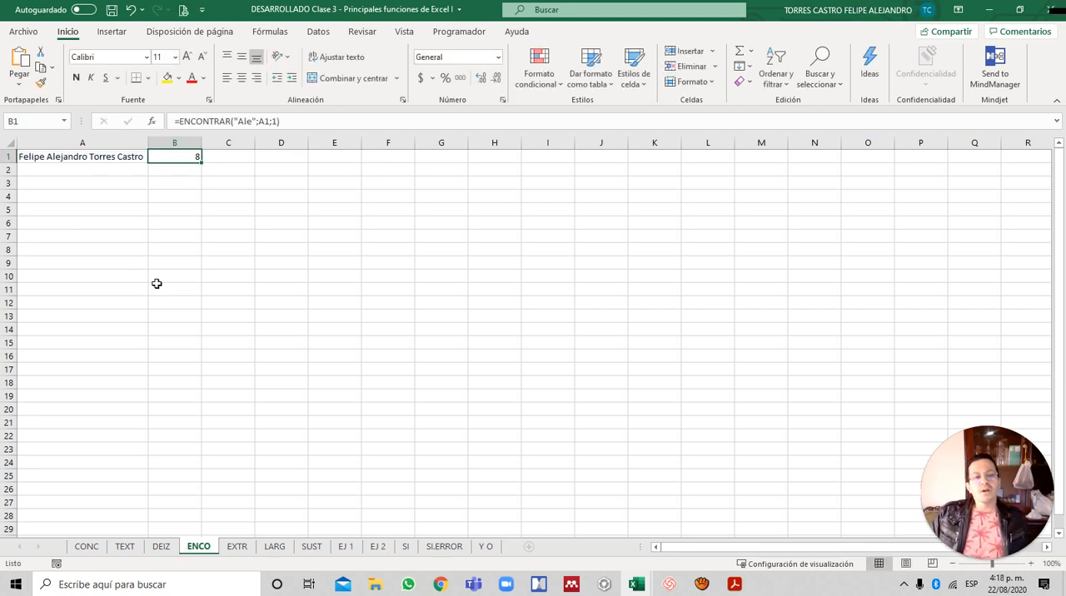
- Examine the ENCONTRAR formula and result in B1 against the full name text in A1
{"action": "scroll", "coordinate": [176, 279], "scroll_direction": "up", "scroll_amount": 6}
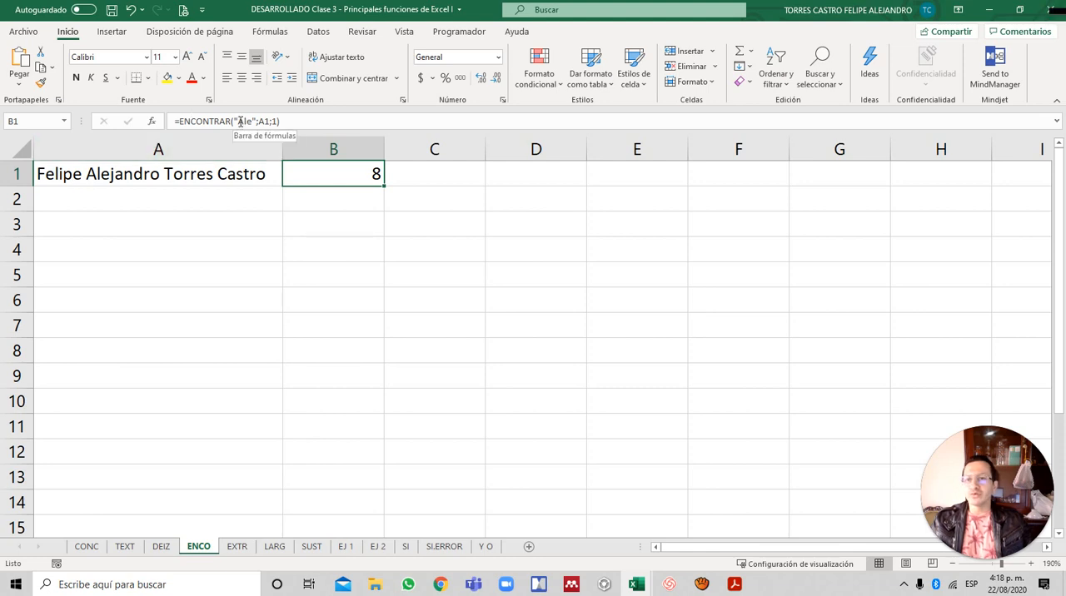
{"action": "left_click", "coordinate": [92, 175]}
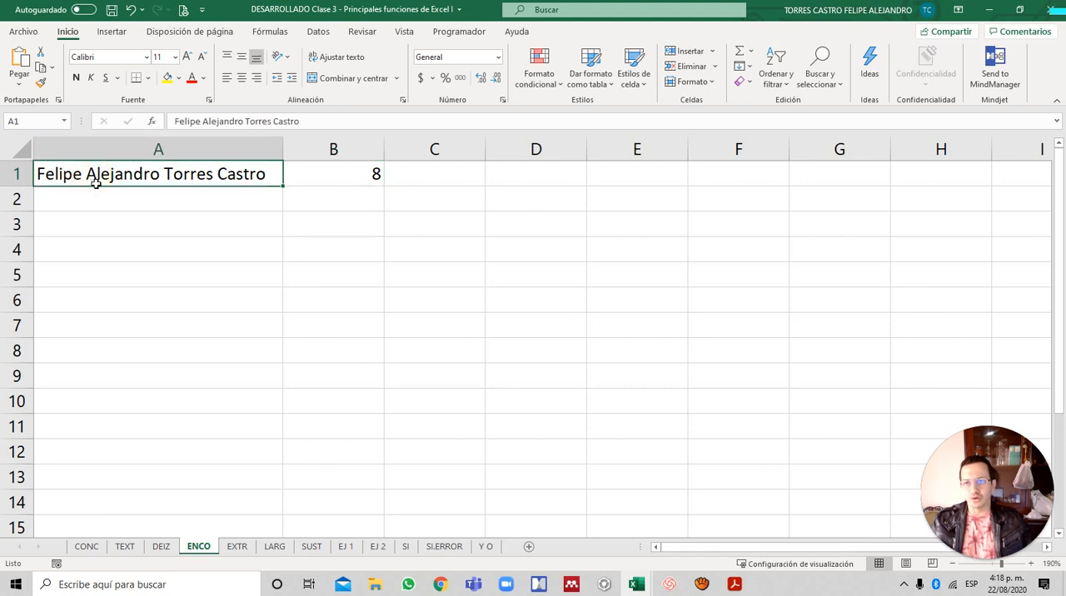
{"action": "left_click", "coordinate": [356, 174]}
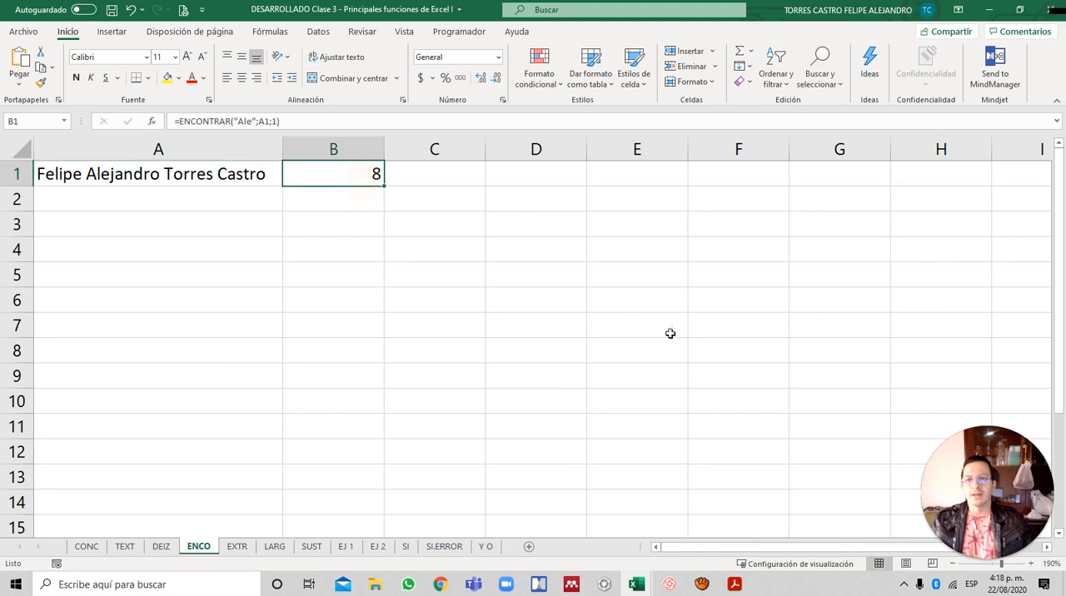
- Set the starting position in B1's ENCONTRAR formula to 5
{"action": "key", "text": "F2"}
{"action": "key", "text": "Left"}
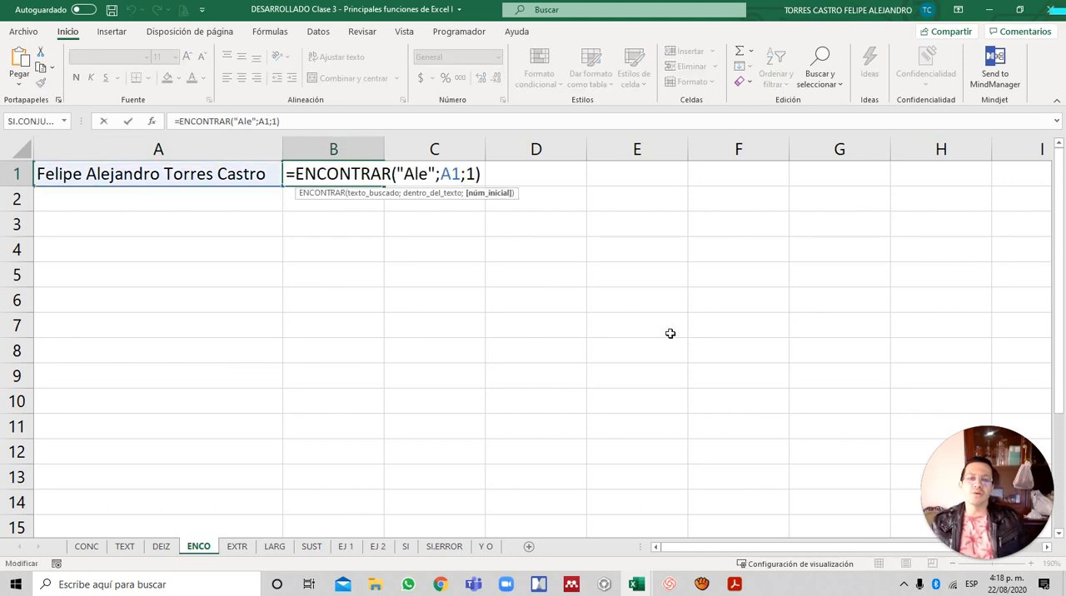
{"action": "key", "text": "BackSpace"}
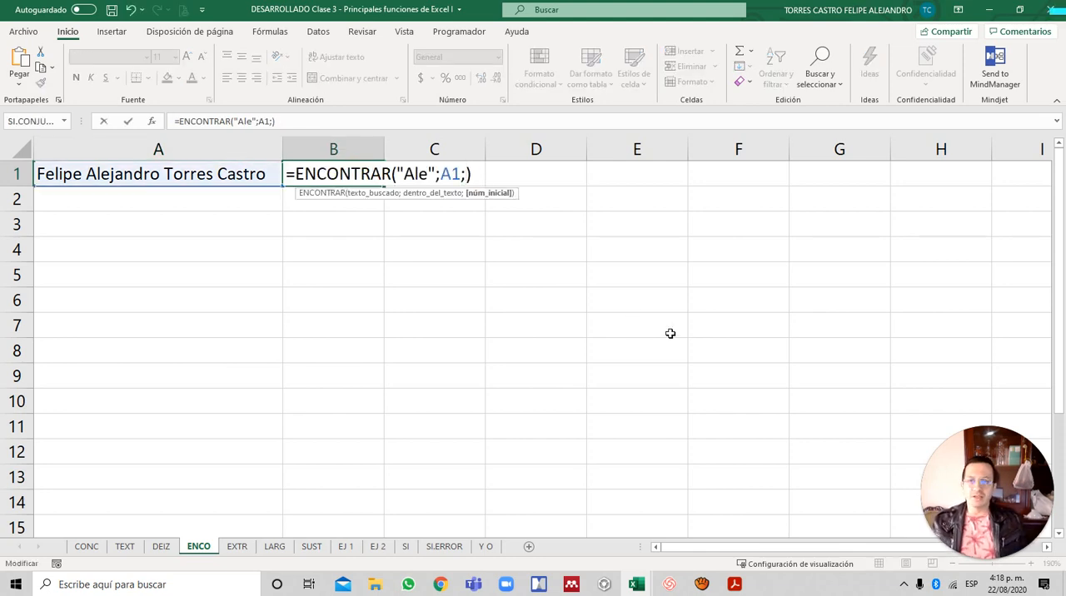
{"action": "type", "text": "5"}
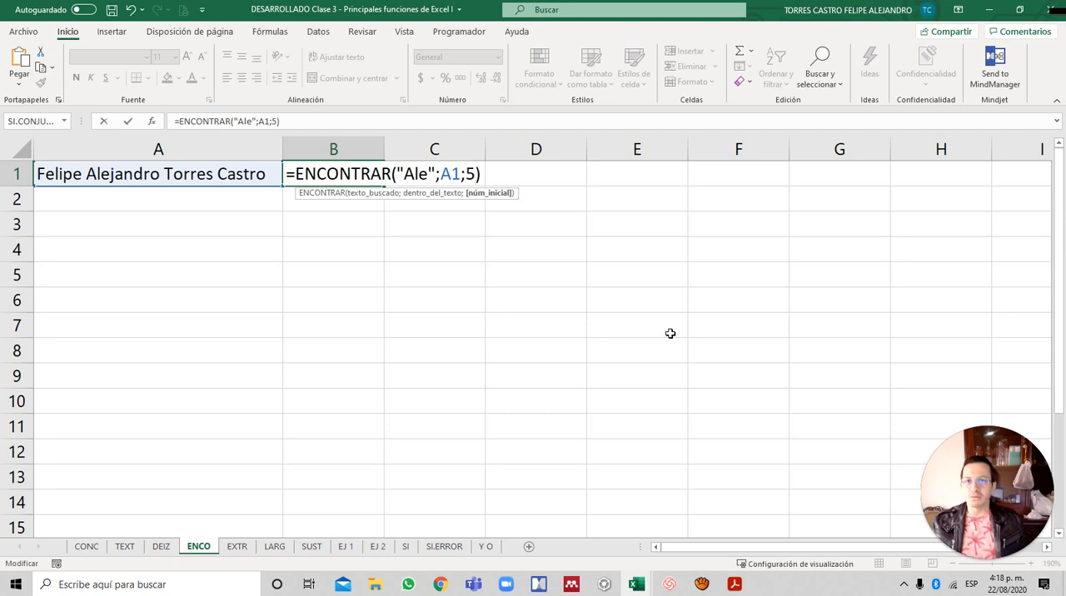
{"action": "key", "text": "Return"}
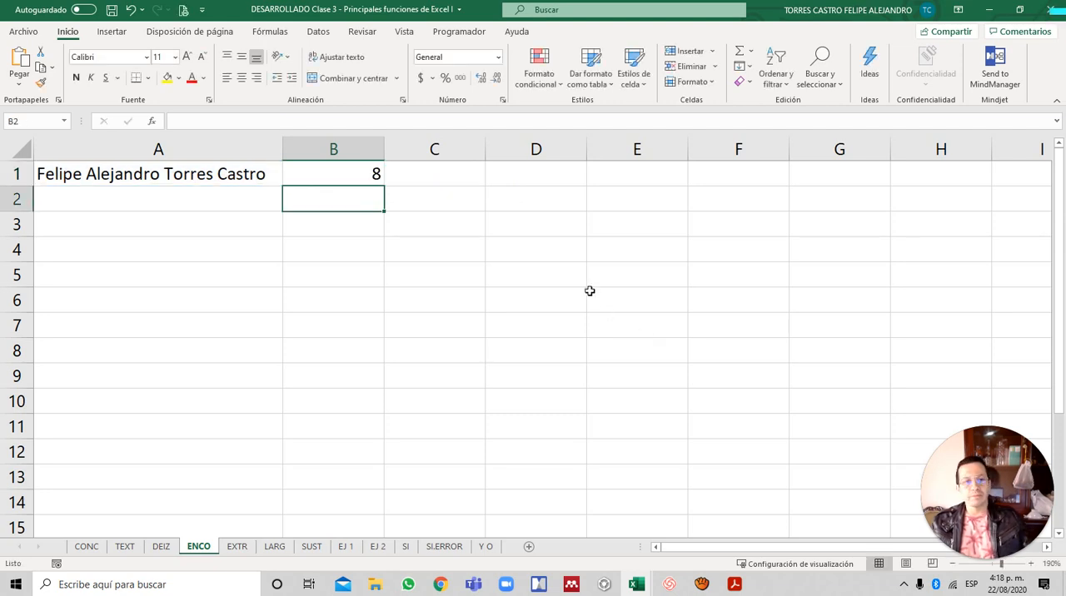
- Change the starting position argument of the ENCONTRAR formula in B1 to 7
{"action": "left_click", "coordinate": [179, 174]}
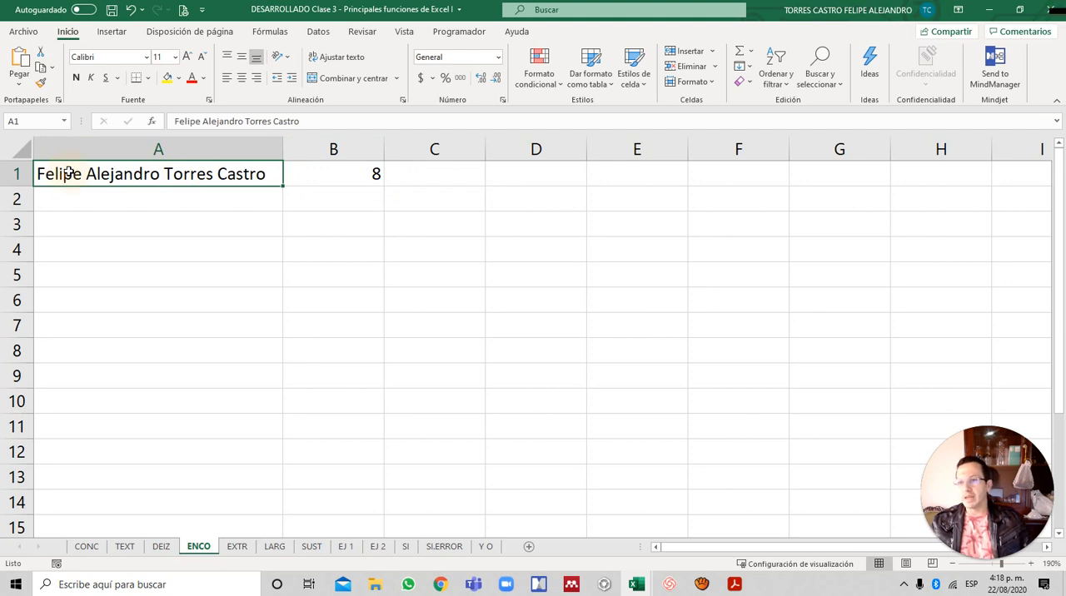
{"action": "double_click", "coordinate": [366, 176]}
{"action": "key", "text": "Left"}
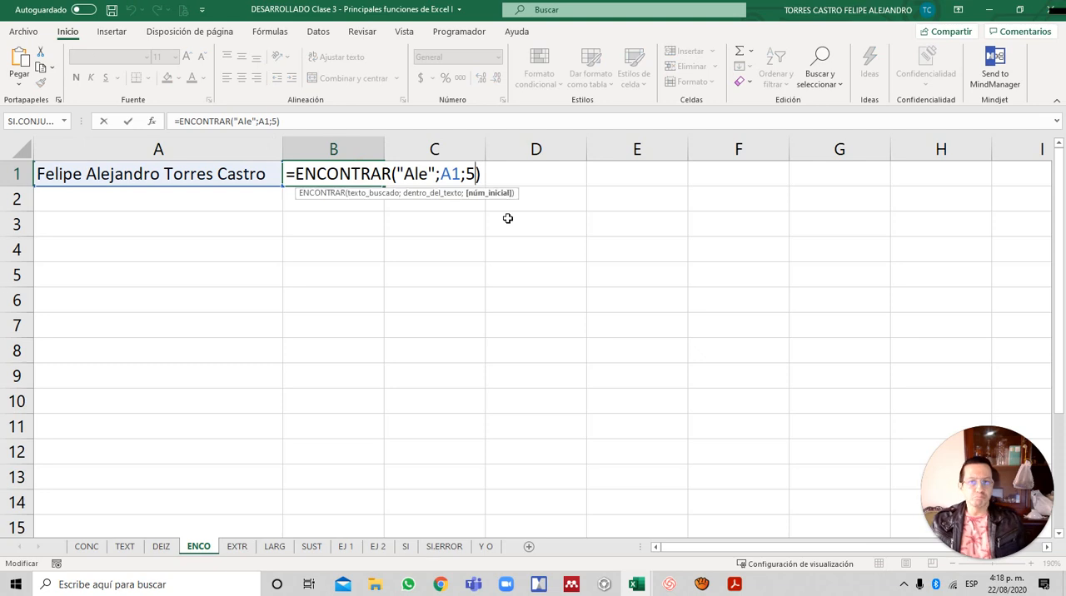
{"action": "key", "text": "BackSpace"}
{"action": "type", "text": "7"}
{"action": "key", "text": "Return"}
{"action": "key", "text": "Up"}
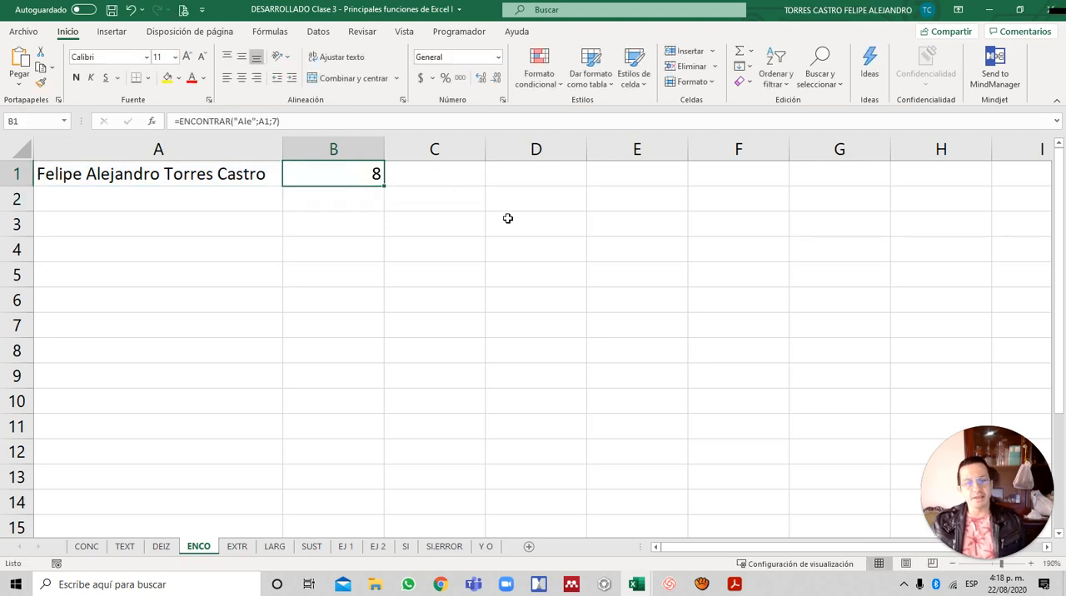
- Replace the starting position in B1's ENCONTRAR formula with 8
{"action": "key", "text": "F2"}
{"action": "key", "text": "Left"}
{"action": "key", "text": "BackSpace"}
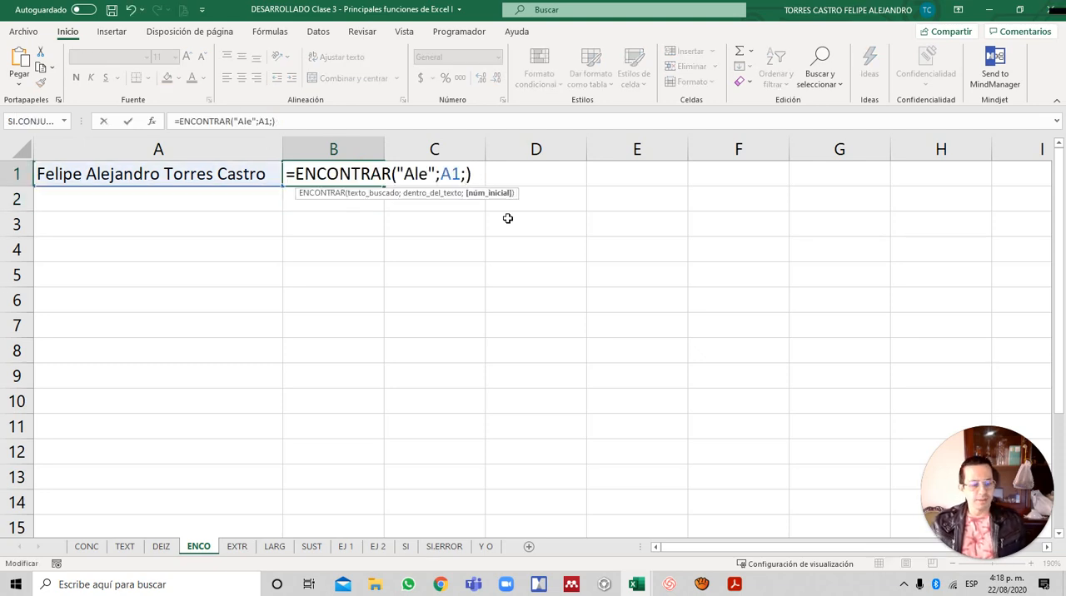
{"action": "type", "text": "8"}
{"action": "key", "text": "Return"}
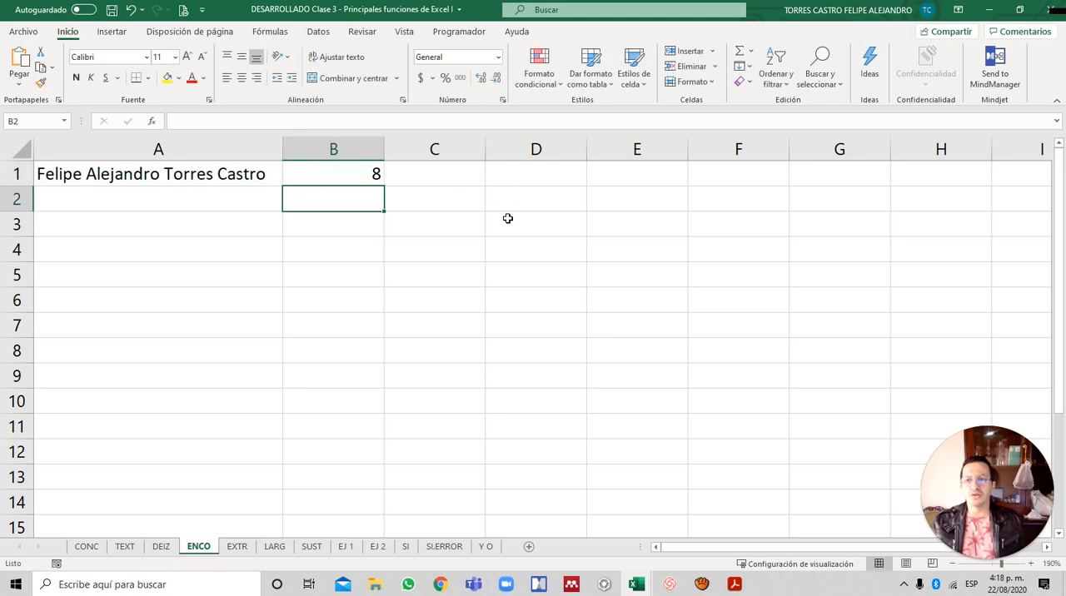
{"action": "key", "text": "Up"}
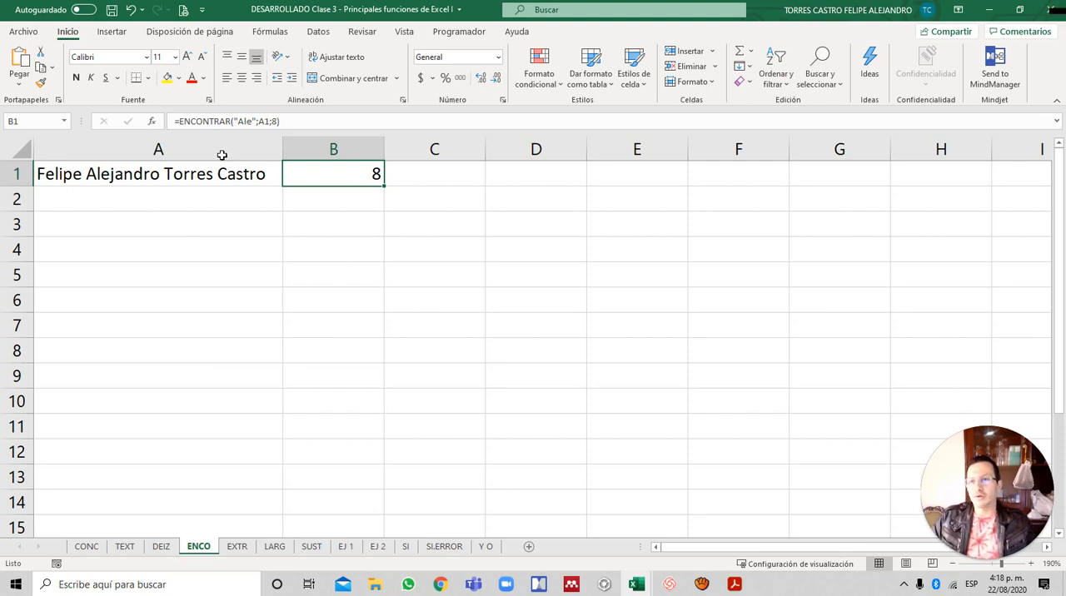
- Check the searched text "Ale" in B1's formula against where it occurs in the A1 text
{"action": "left_click", "coordinate": [244, 121]}
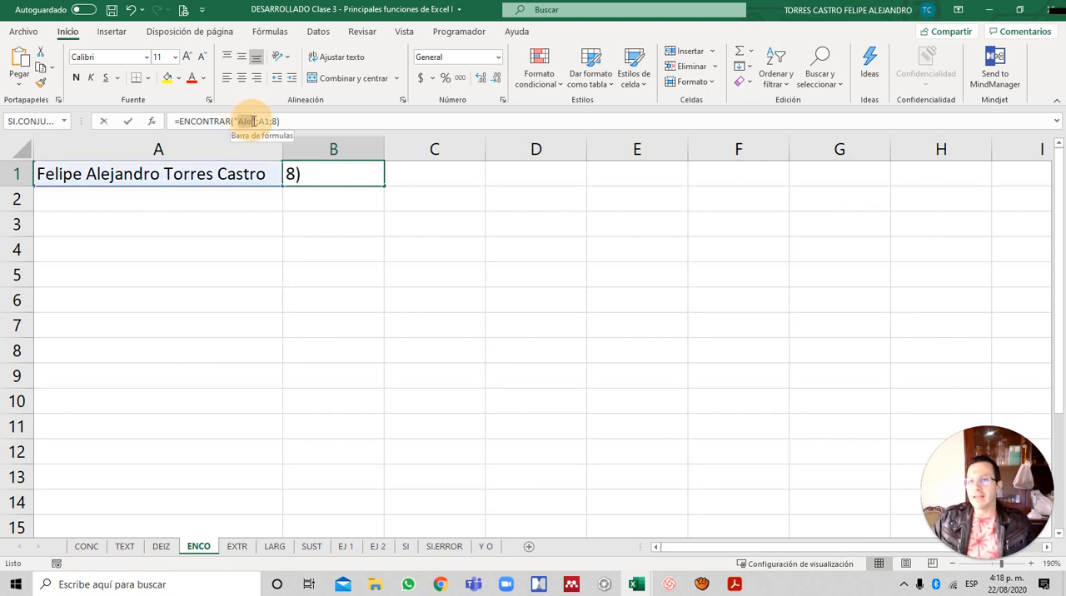
{"action": "left_click_drag", "start_coordinate": [239, 121], "coordinate": [254, 121]}
{"action": "key", "text": "Escape"}
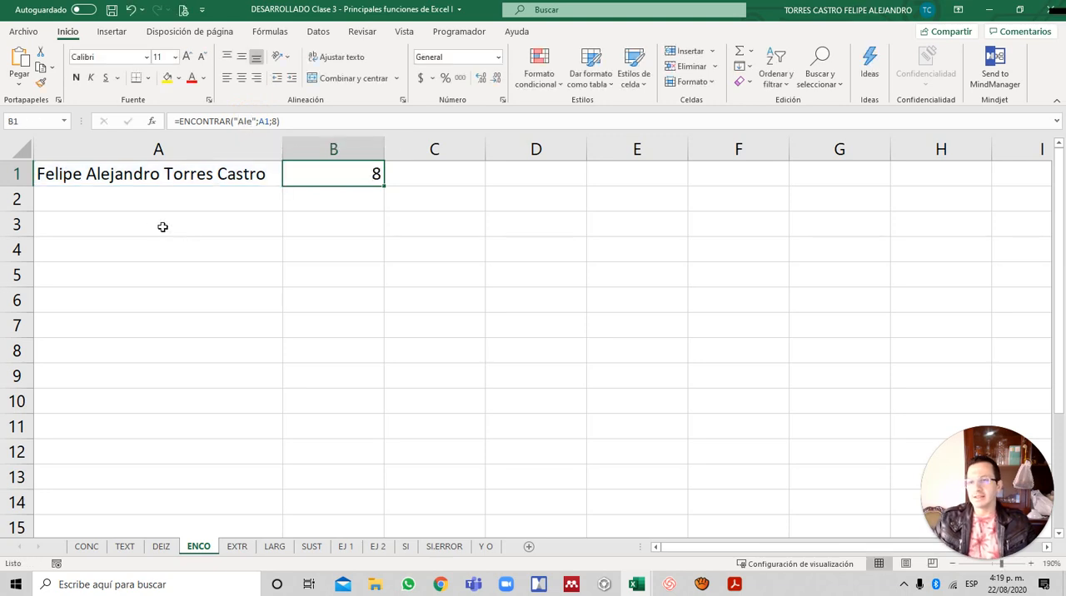
{"action": "left_click", "coordinate": [99, 173]}
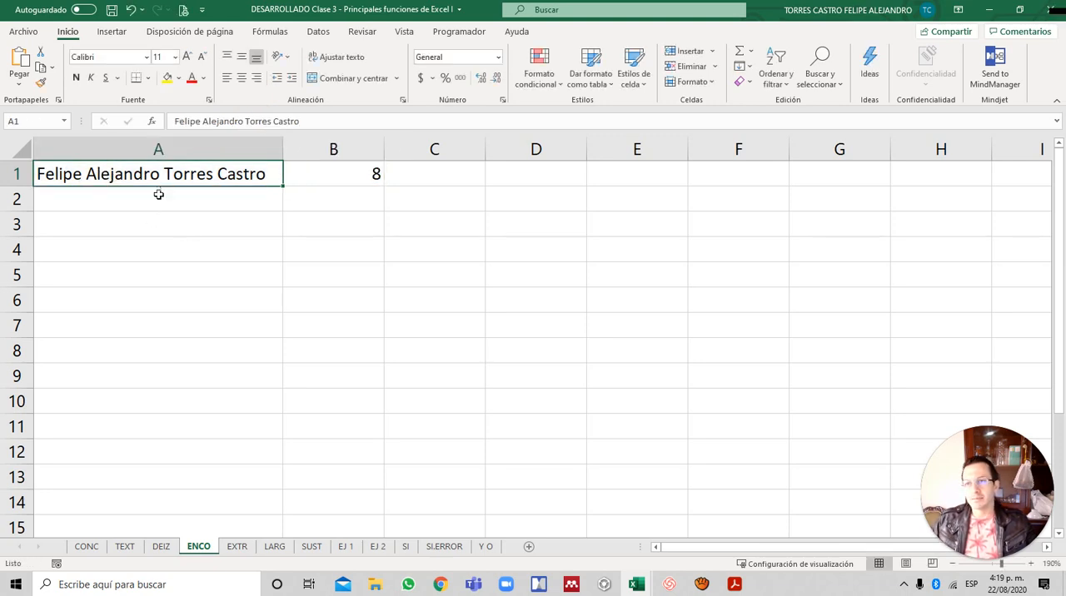
{"action": "left_click", "coordinate": [102, 153]}
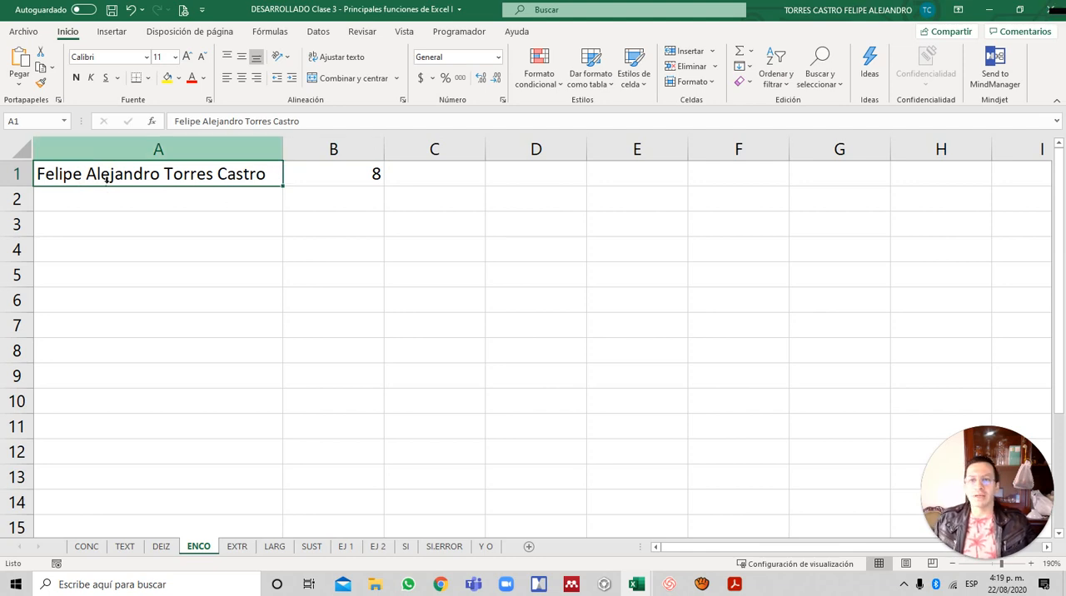
- Set the starting position in B1's ENCONTRAR formula to 9 and check the result
{"action": "left_click", "coordinate": [373, 175]}
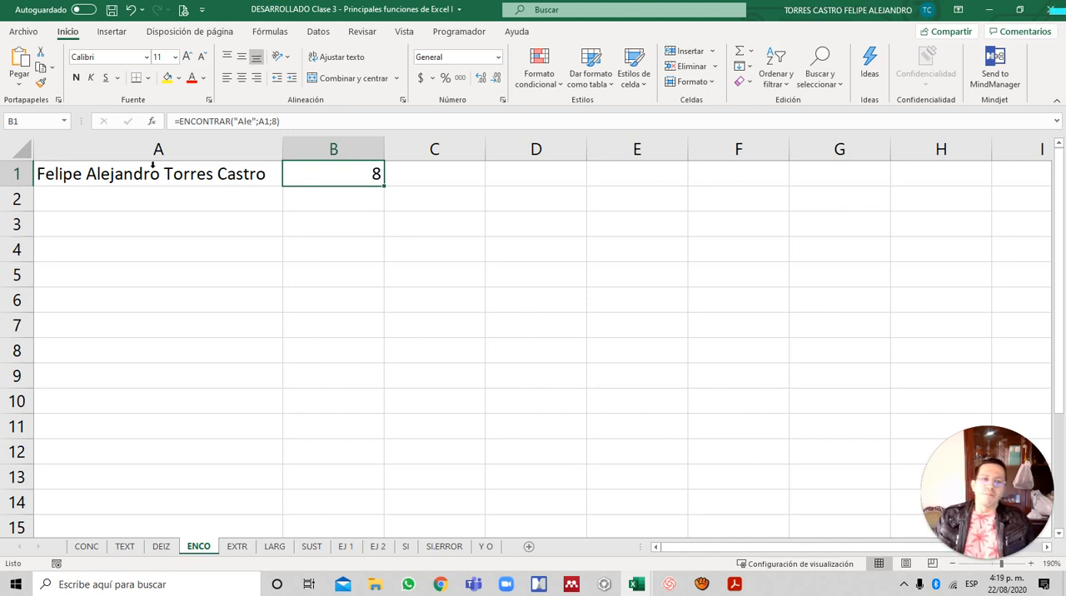
{"action": "key", "text": "F2"}
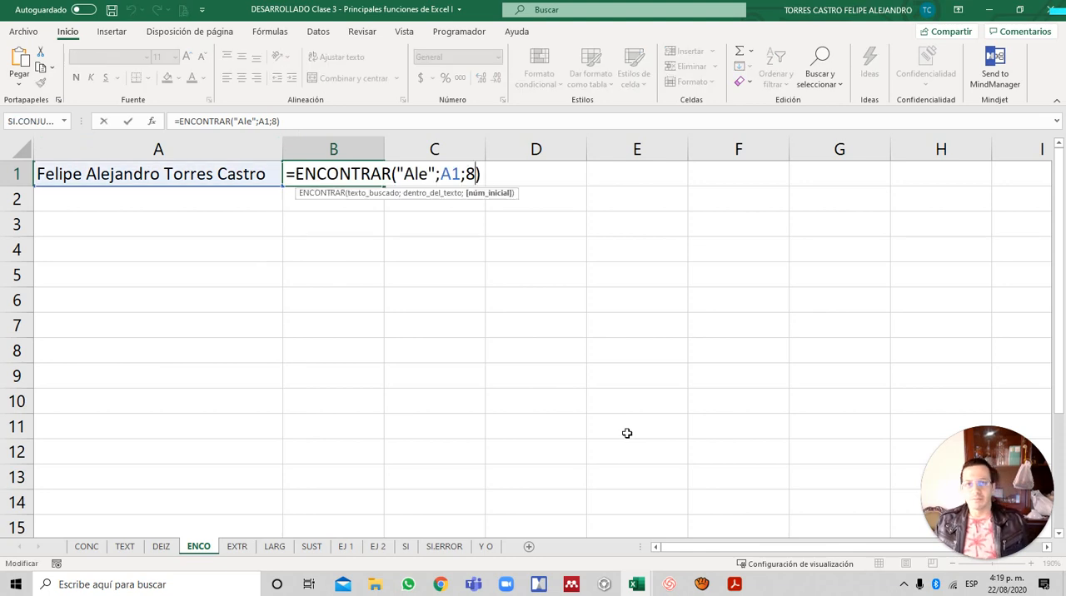
{"action": "key", "text": "BackSpace"}
{"action": "type", "text": "9"}
{"action": "key", "text": "Return"}
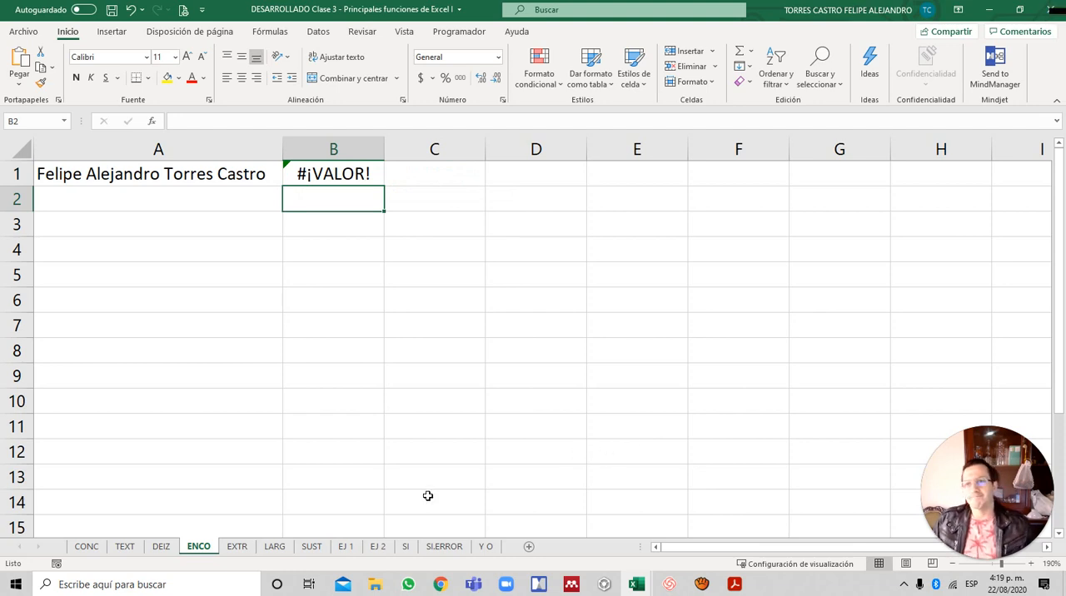
{"action": "key", "text": "Up"}
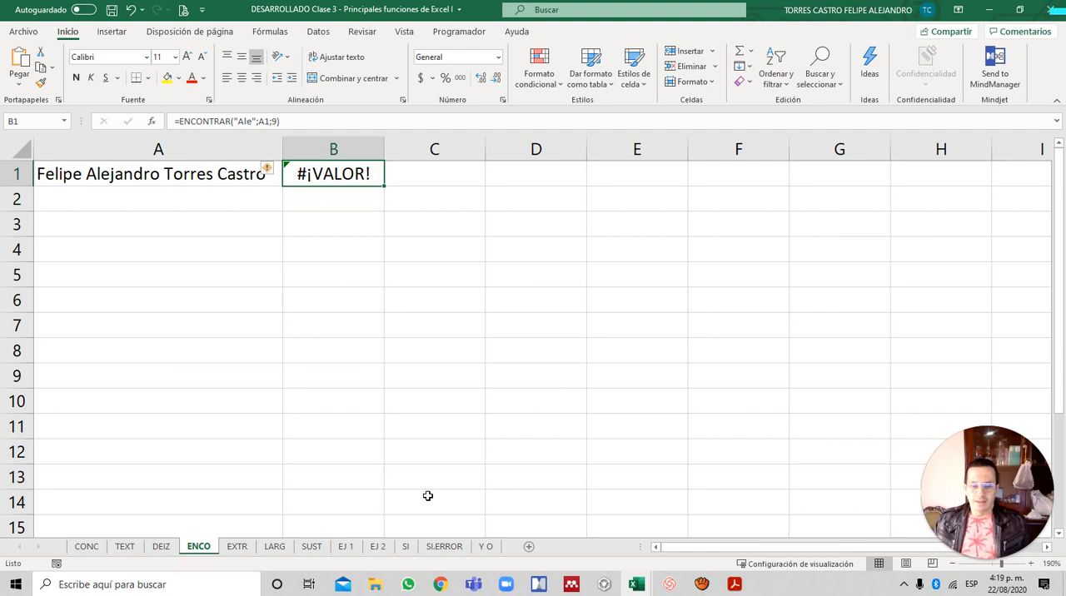
- Enter an ENCONTRAR formula in B2 that searches for a space " " in A1 starting at position 1
{"action": "key", "text": "Down"}
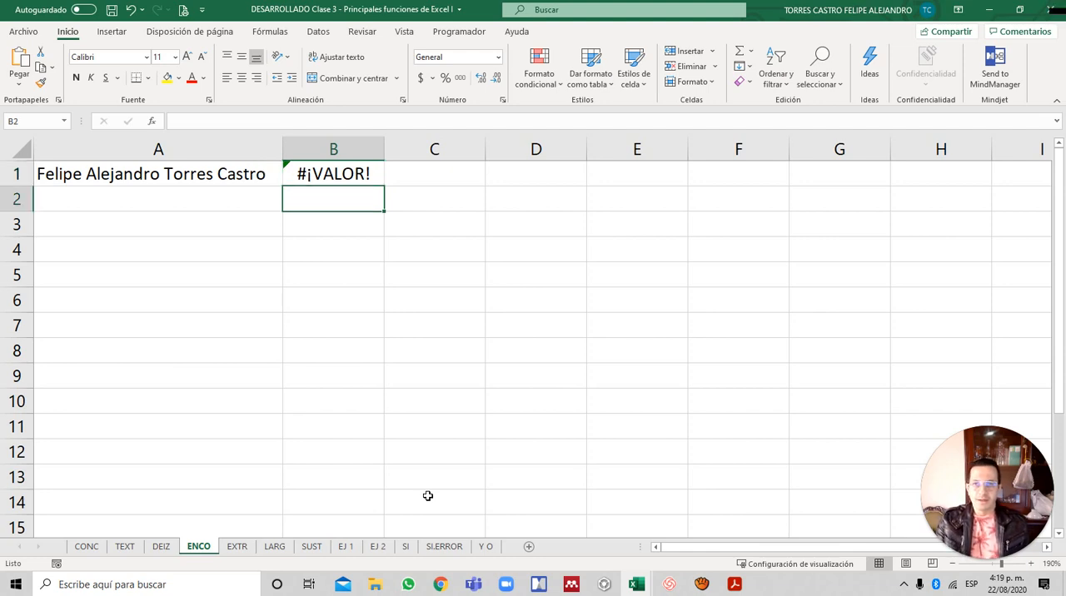
{"action": "type", "text": "="}
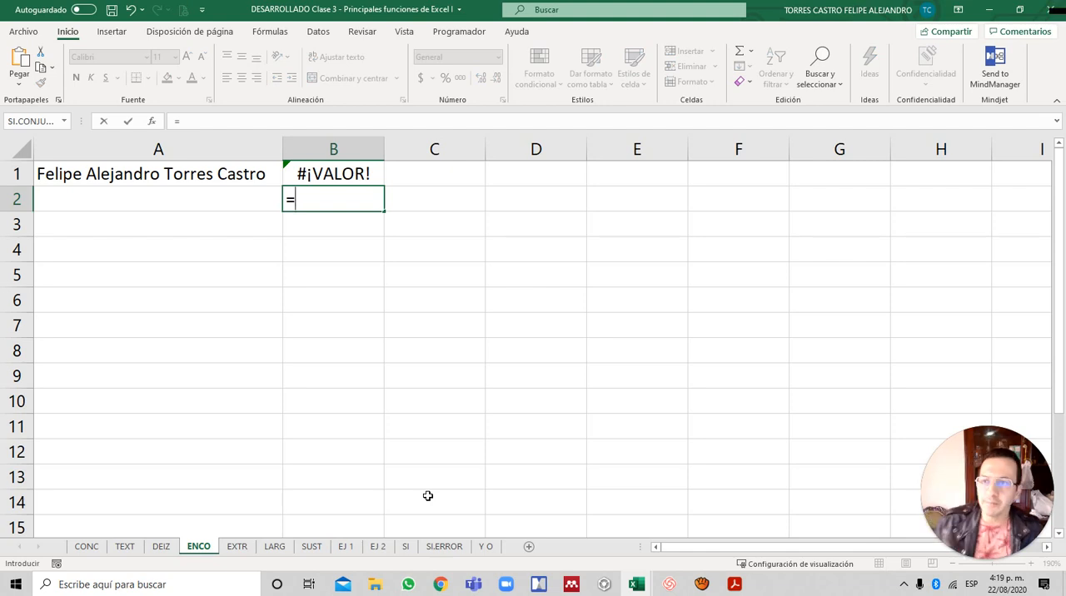
{"action": "type", "text": "en"}
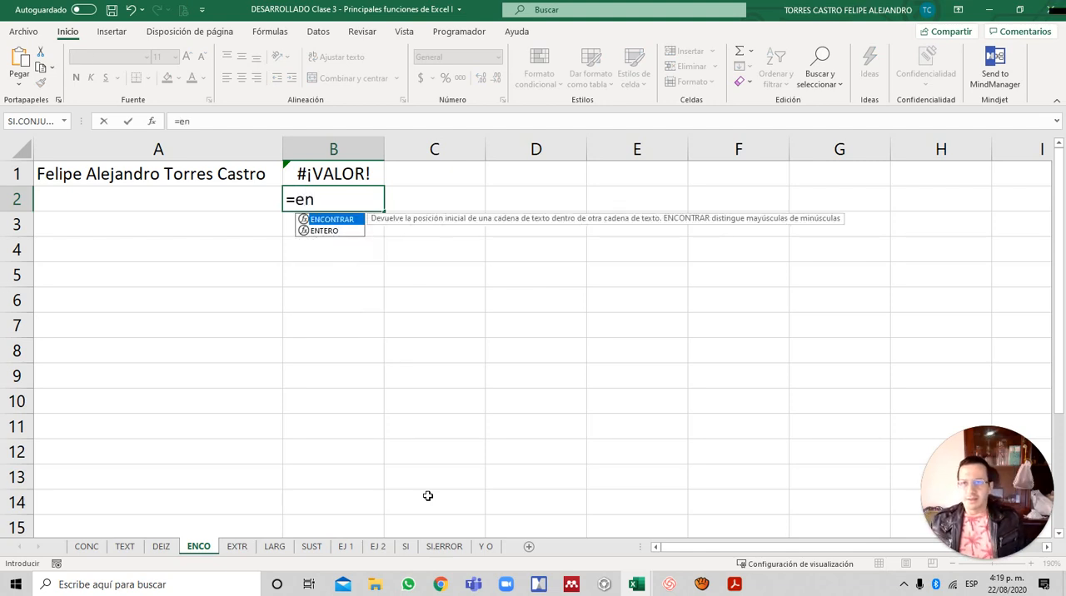
{"action": "key", "text": "Tab"}
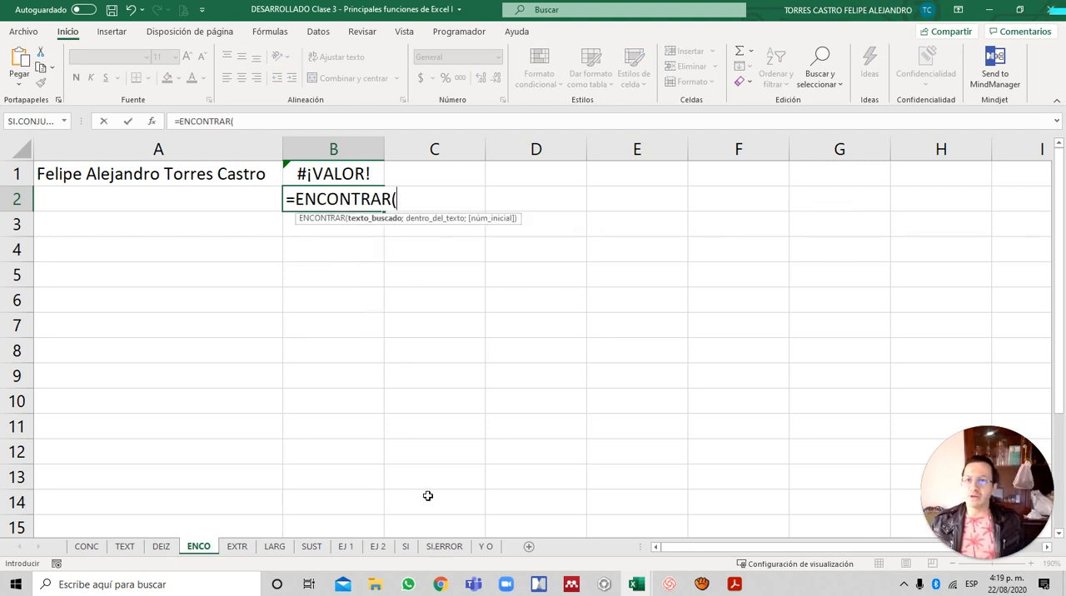
{"action": "type", "text": "\" "}
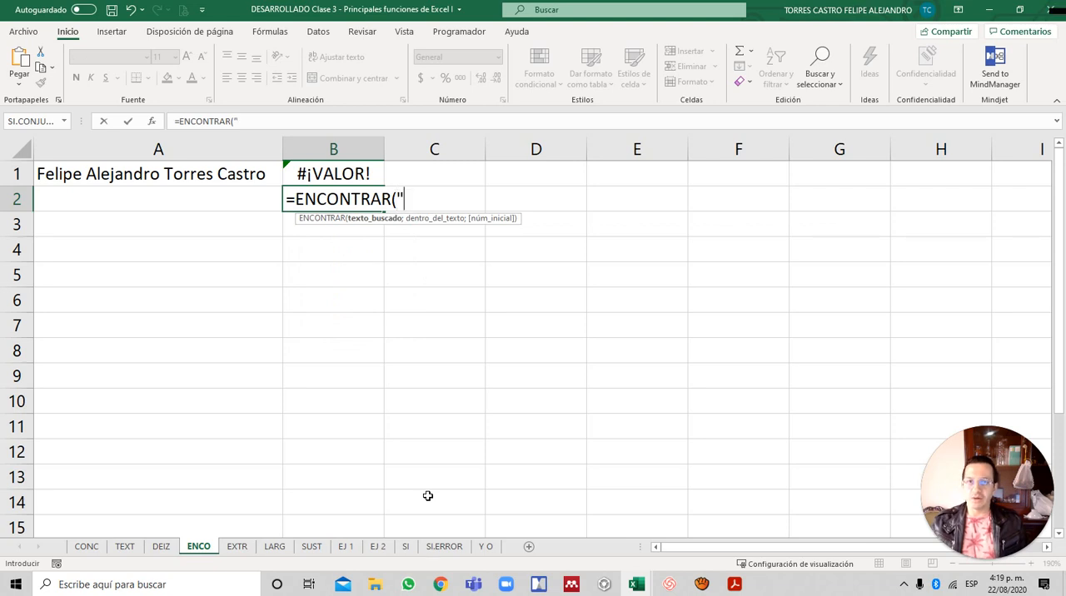
{"action": "type", "text": "\""}
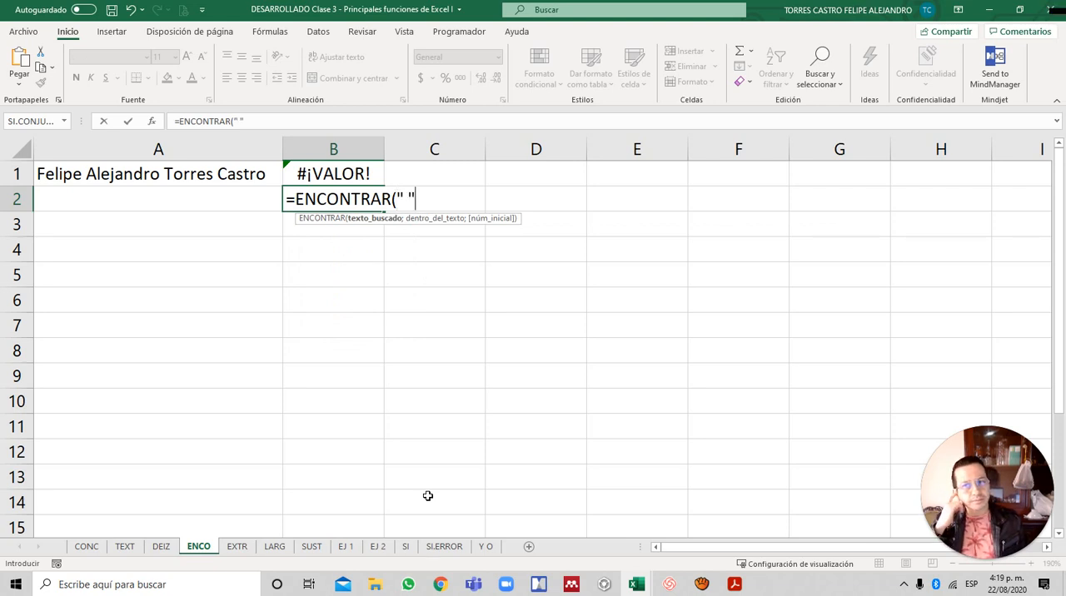
{"action": "type", "text": ";"}
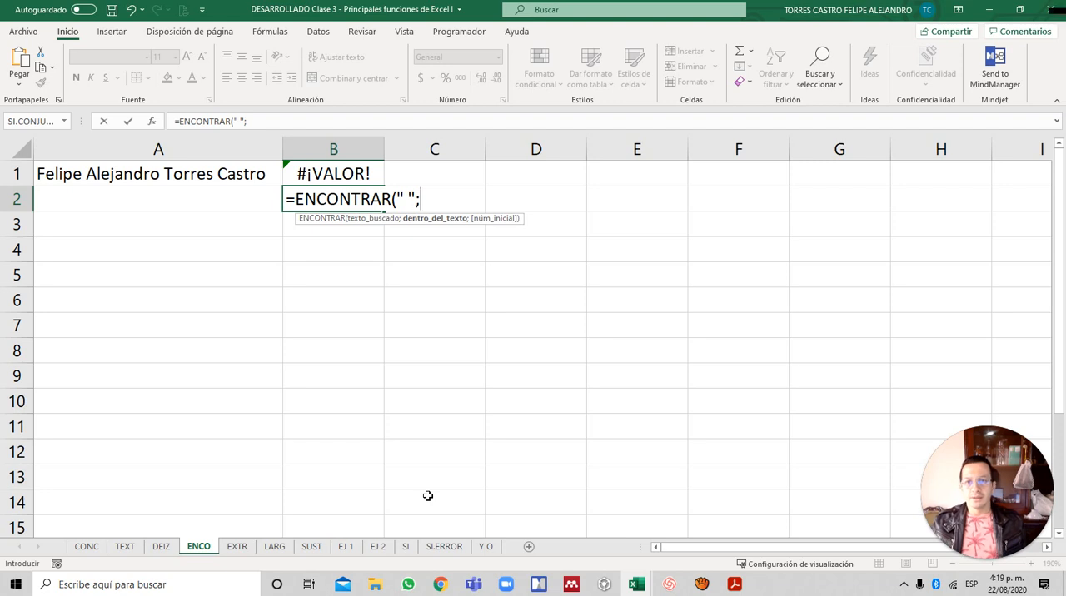
{"action": "type", "text": "1"}
{"action": "key", "text": "Up"}
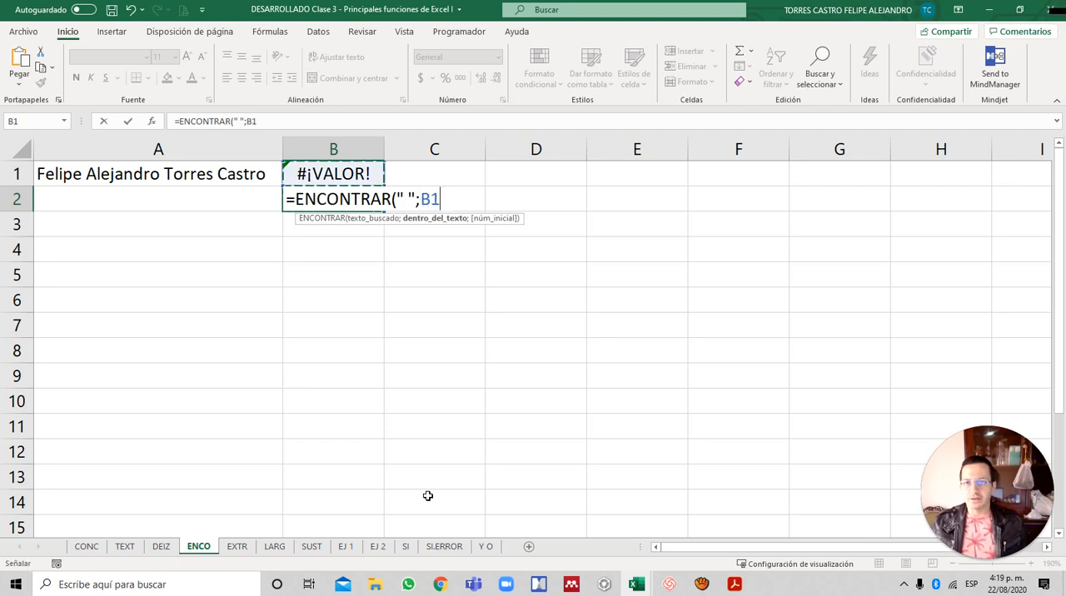
{"action": "key", "text": "Left"}
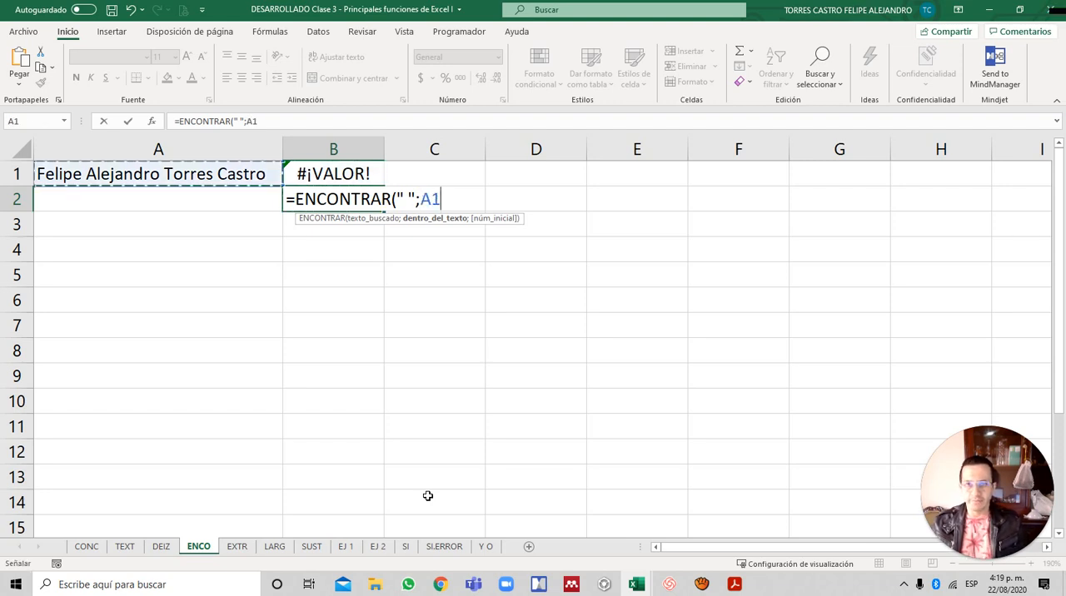
{"action": "type", "text": ";1"}
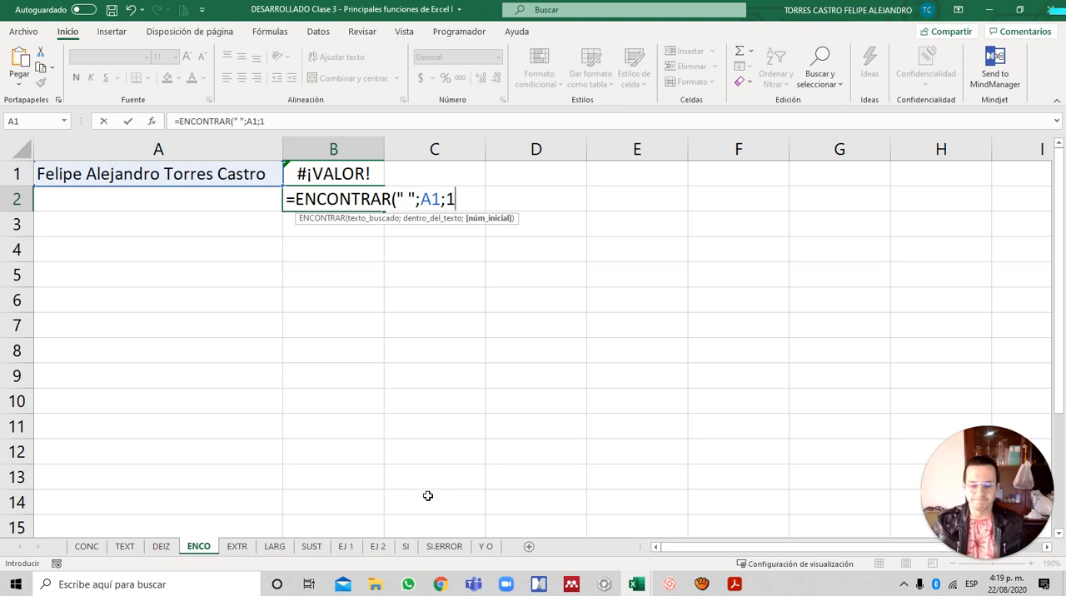
{"action": "type", "text": ")"}
{"action": "key", "text": "Return"}
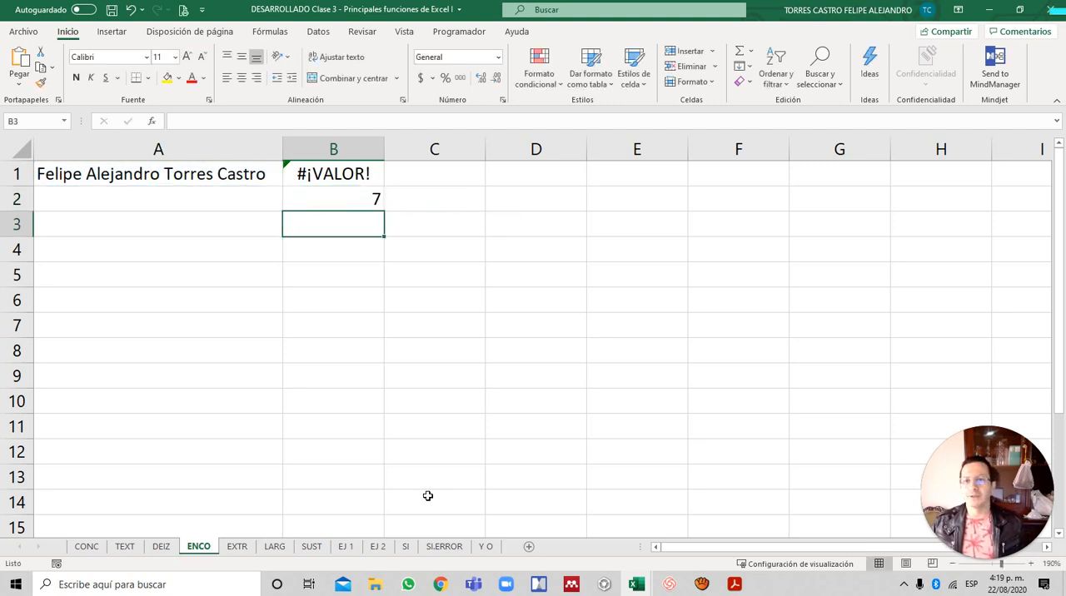
- Change the starting position in B2's ENCONTRAR formula to 5
{"action": "key", "text": "Up"}
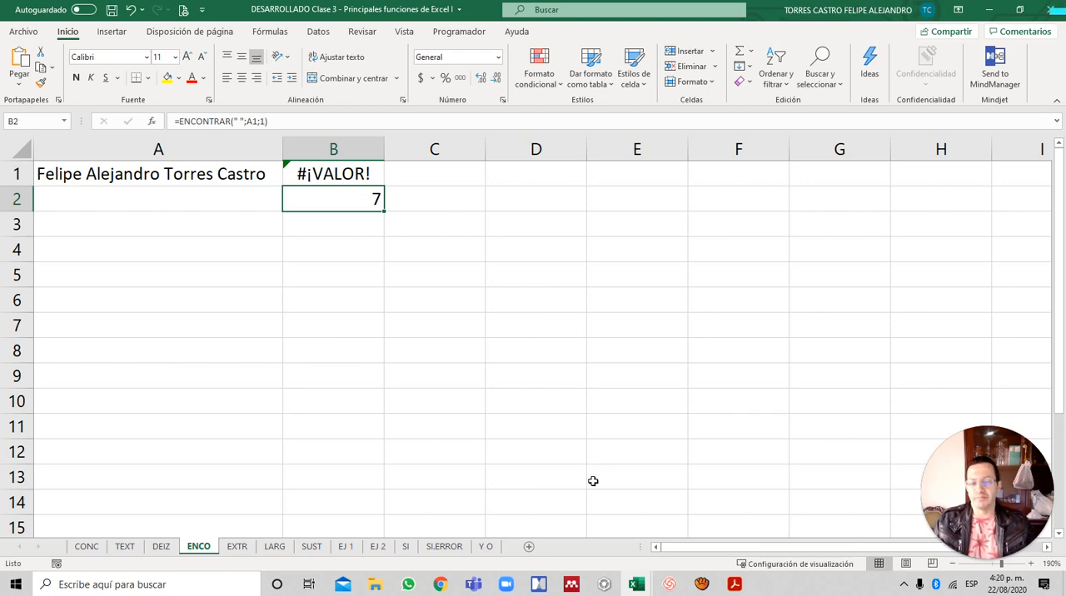
{"action": "key", "text": "F2"}
{"action": "key", "text": "Left"}
{"action": "key", "text": "BackSpace"}
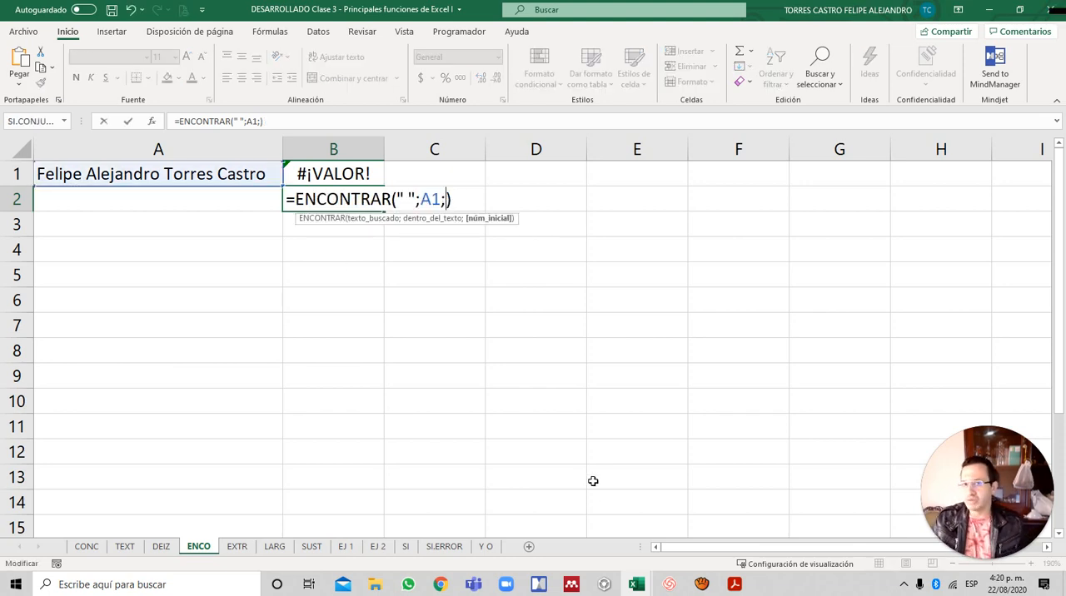
{"action": "type", "text": "5"}
{"action": "key", "text": "Return"}
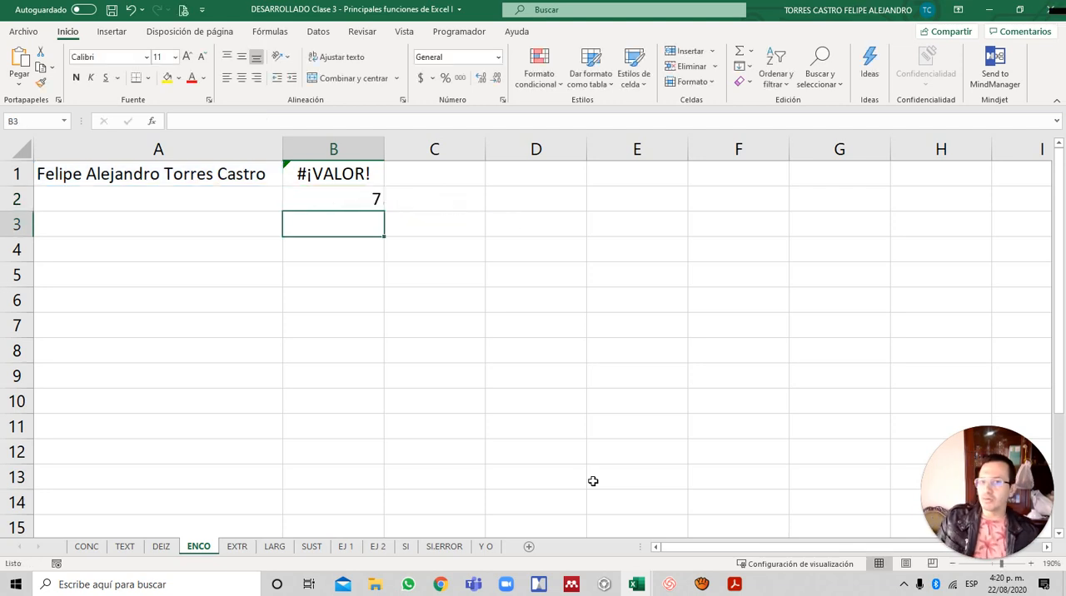
- Replace the starting position in B2's ENCONTRAR formula with 7
{"action": "key", "text": "Up"}
{"action": "key", "text": "F2"}
{"action": "key", "text": "Left"}
{"action": "key", "text": "BackSpace"}
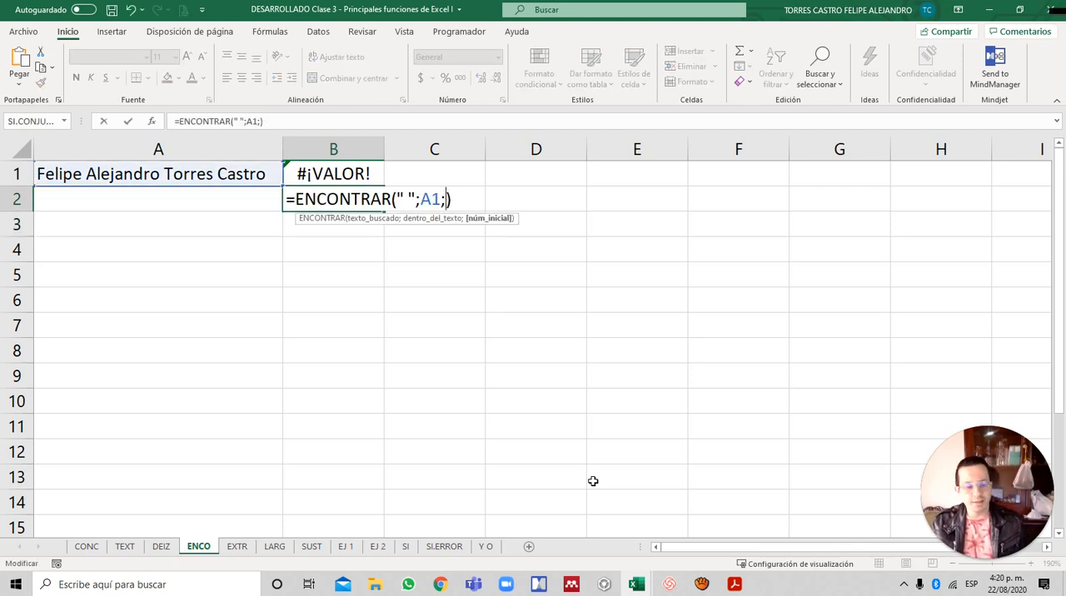
{"action": "type", "text": "7"}
{"action": "key", "text": "Return"}
- Set the starting position in B2's space search to 8
{"action": "key", "text": "Up"}
{"action": "key", "text": "F2"}
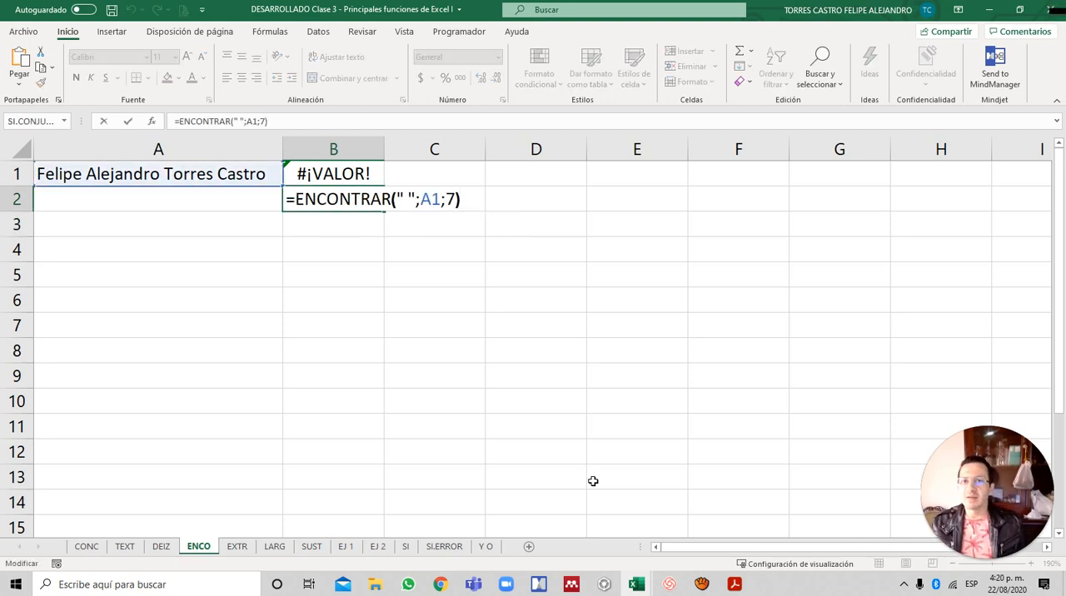
{"action": "key", "text": "Left"}
{"action": "key", "text": "BackSpace"}
{"action": "type", "text": "8"}
{"action": "key", "text": "Return"}
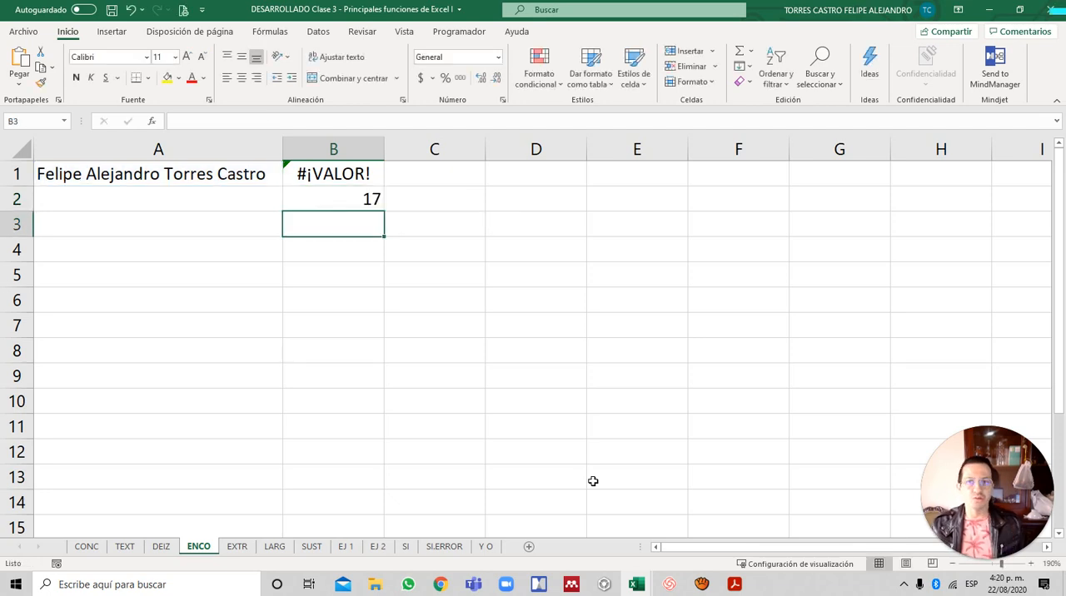
- Set the starting position argument of B2's ENCONTRAR formula to 18
{"action": "key", "text": "Up"}
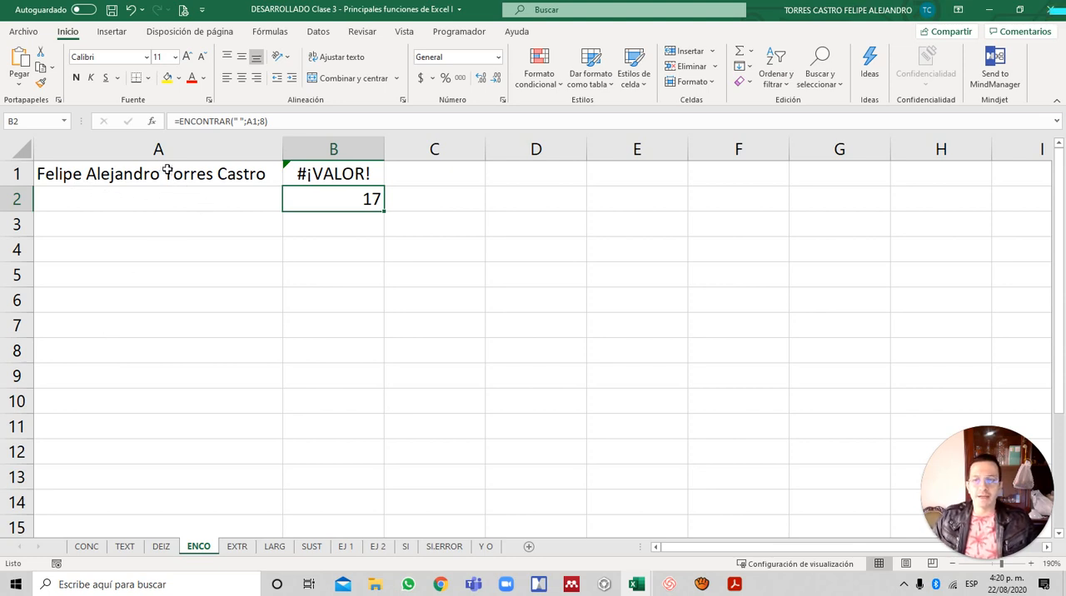
{"action": "key", "text": "F2"}
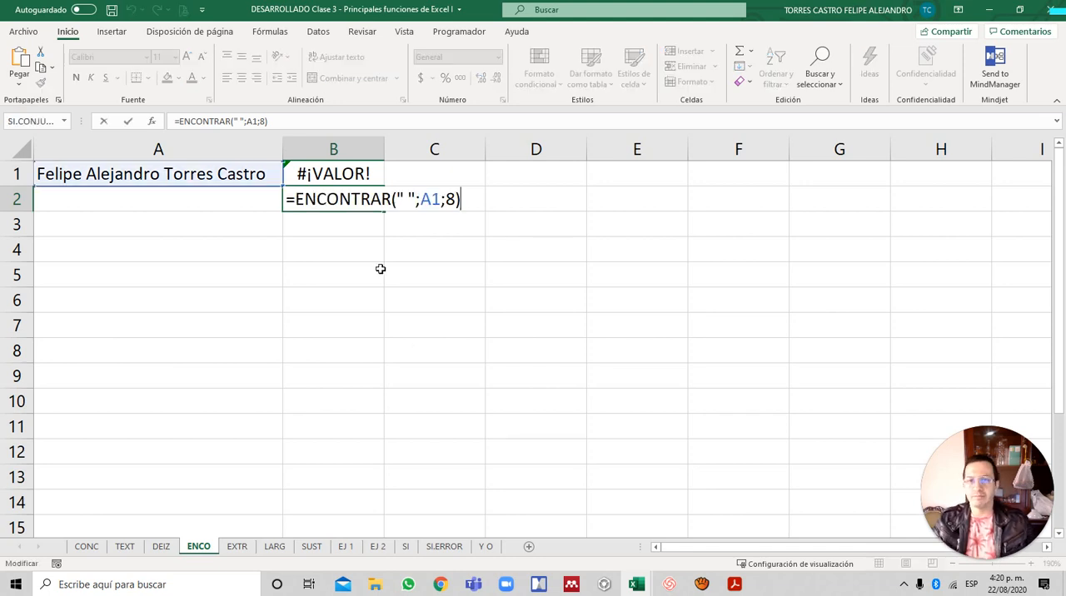
{"action": "key", "text": "Left"}
{"action": "key", "text": "BackSpace"}
{"action": "type", "text": "1"}
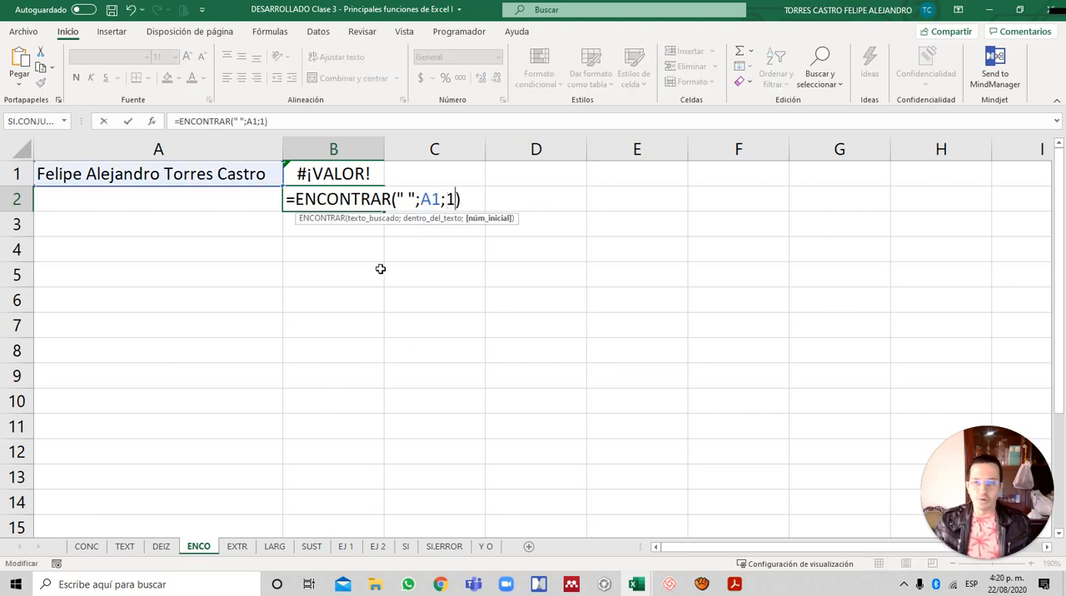
{"action": "type", "text": "8"}
{"action": "key", "text": "Return"}
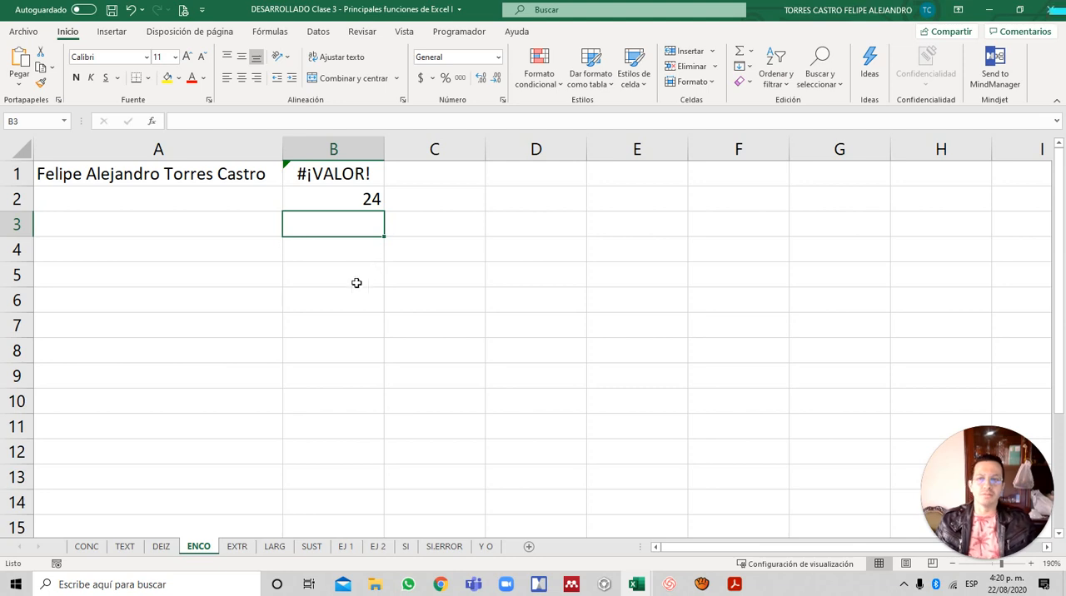
- Try a starting position past the last space of the A1 text in B2's ENCONTRAR formula
{"action": "left_click", "coordinate": [216, 177]}
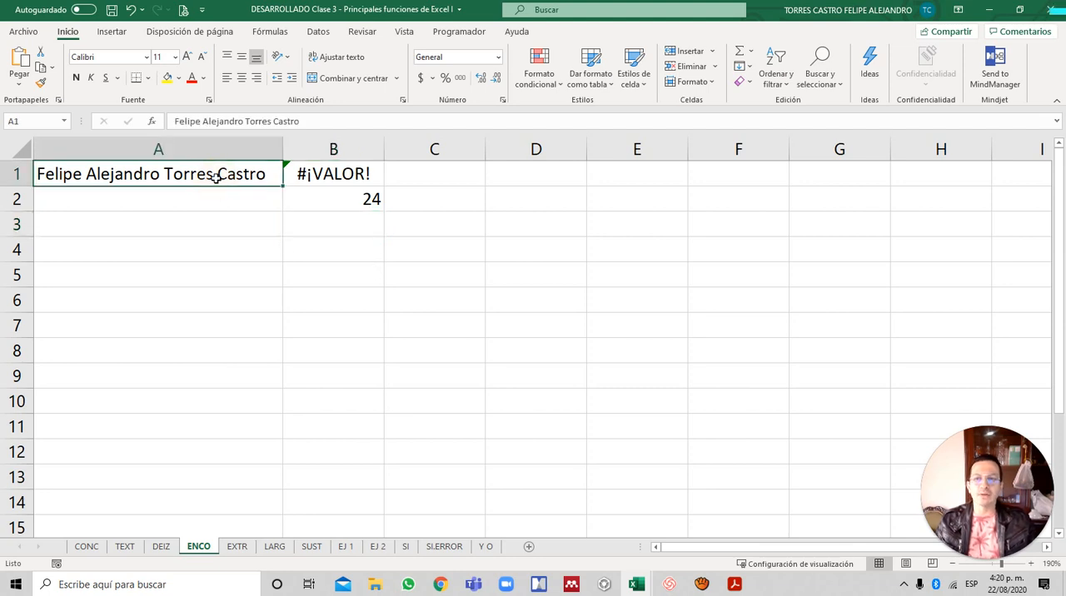
{"action": "double_click", "coordinate": [348, 201]}
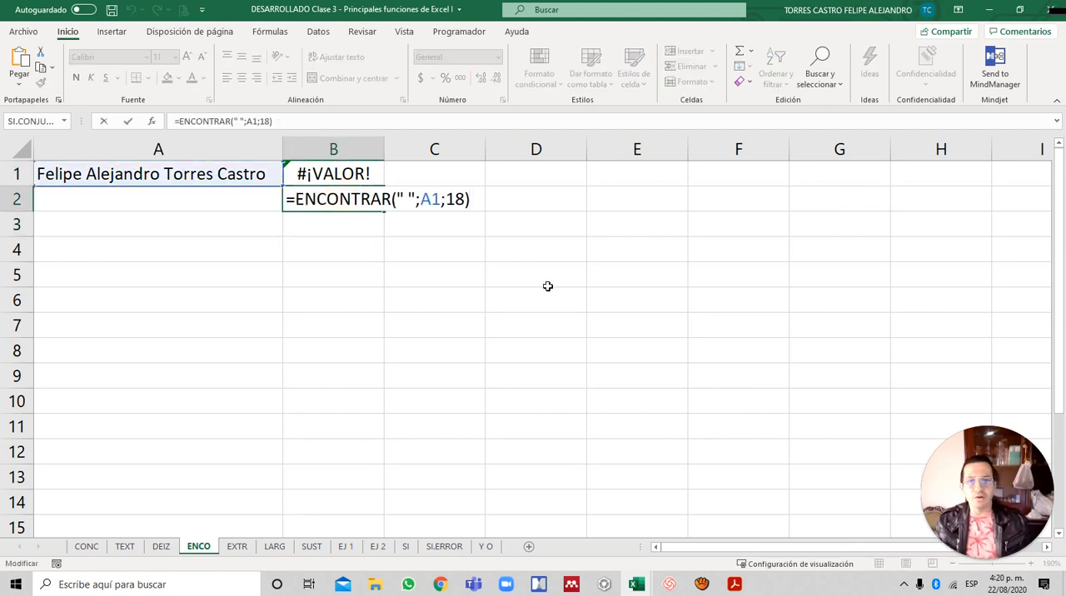
{"action": "key", "text": "Left"}
{"action": "key", "text": "BackSpace"}
{"action": "key", "text": "BackSpace"}
{"action": "type", "text": "2"}
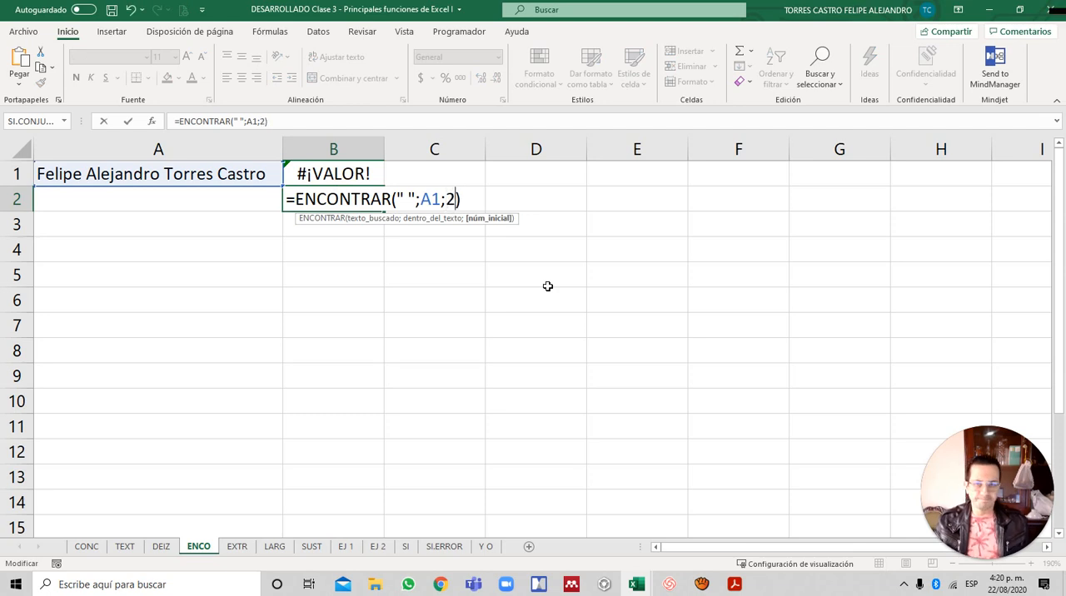
{"action": "key", "text": "Return"}
- Add a trailing space to the end of the full name in A1
{"action": "key", "text": "Up"}
{"action": "key", "text": "Left"}
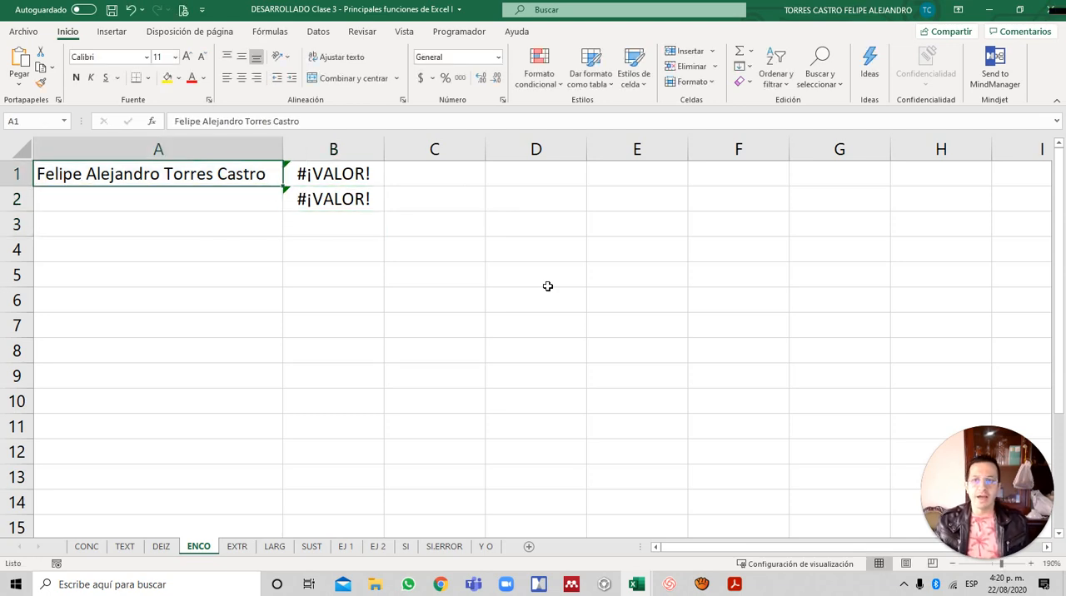
{"action": "key", "text": "F2"}
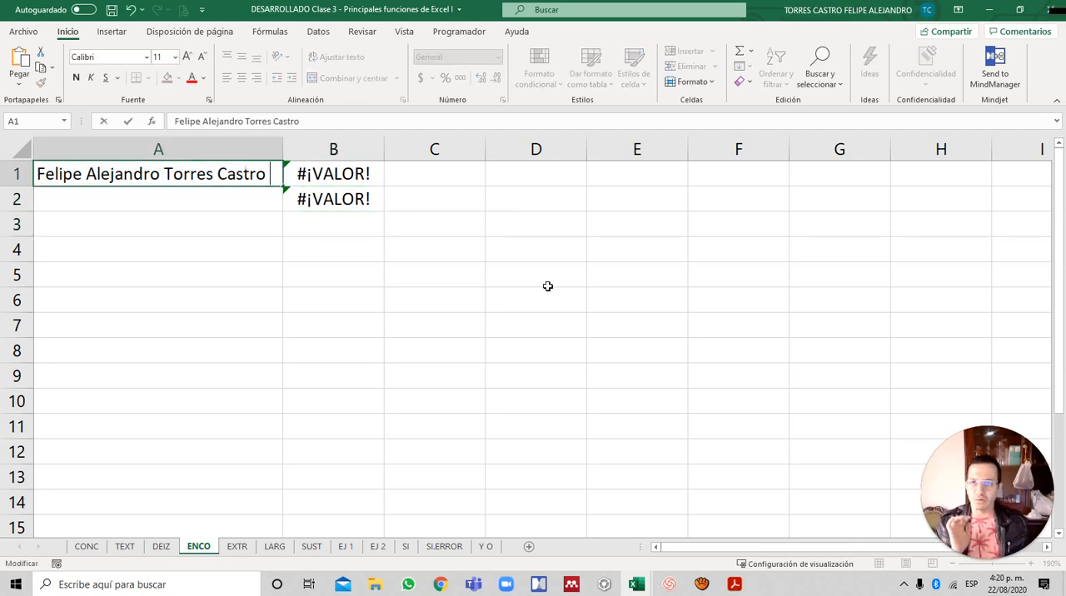
{"action": "key", "text": "Return"}
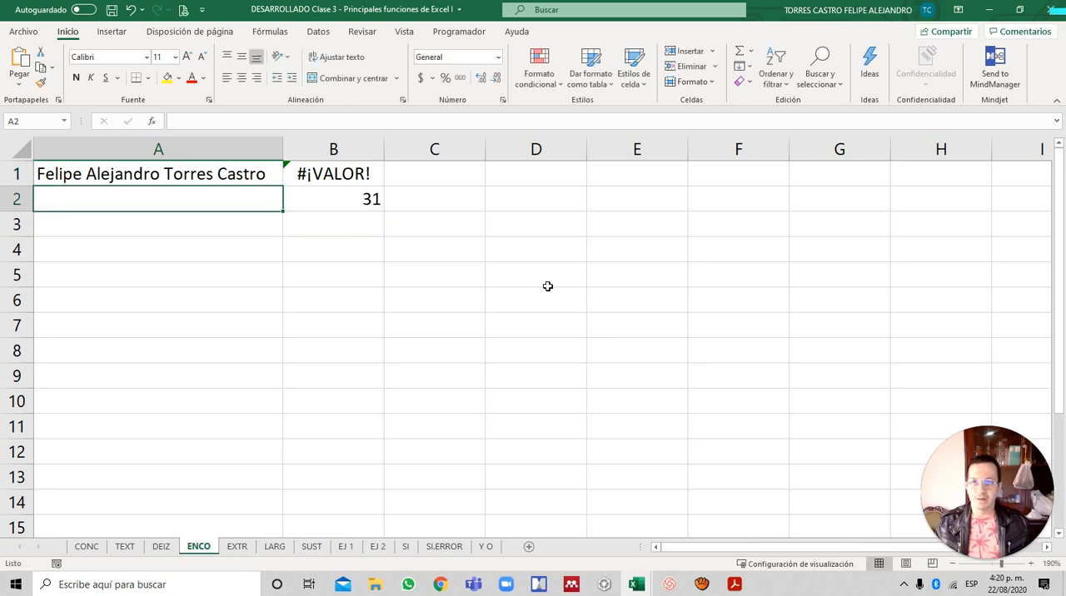
- Undo the trailing space in A1 and the last starting position change in B2, and review B2's formula
{"action": "key", "text": "ctrl+z"}
{"action": "key", "text": "ctrl+z"}
{"action": "key", "text": "F2"}
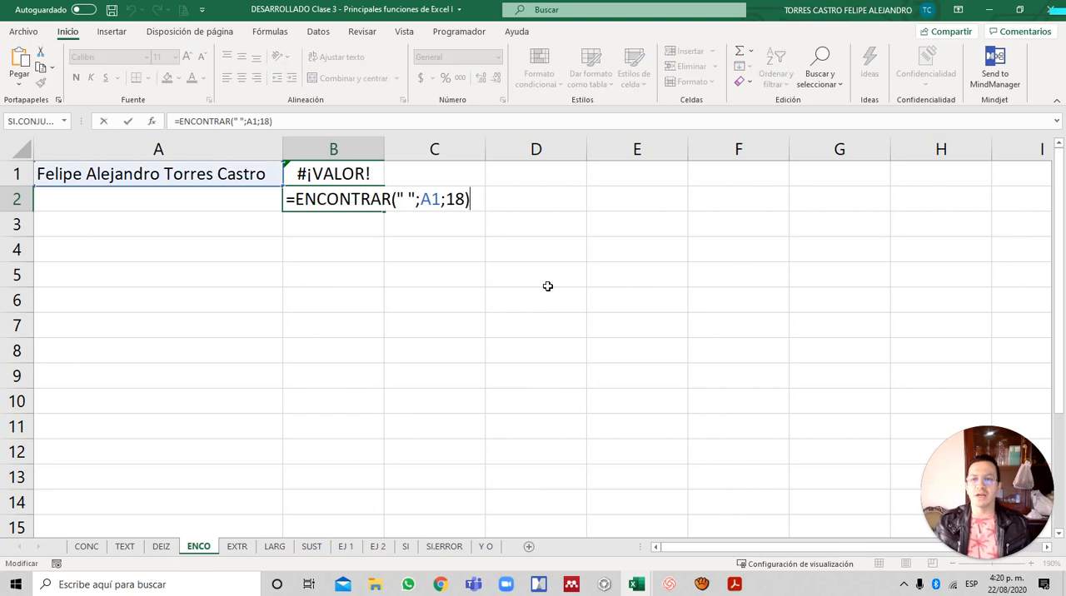
{"action": "key", "text": "Return"}
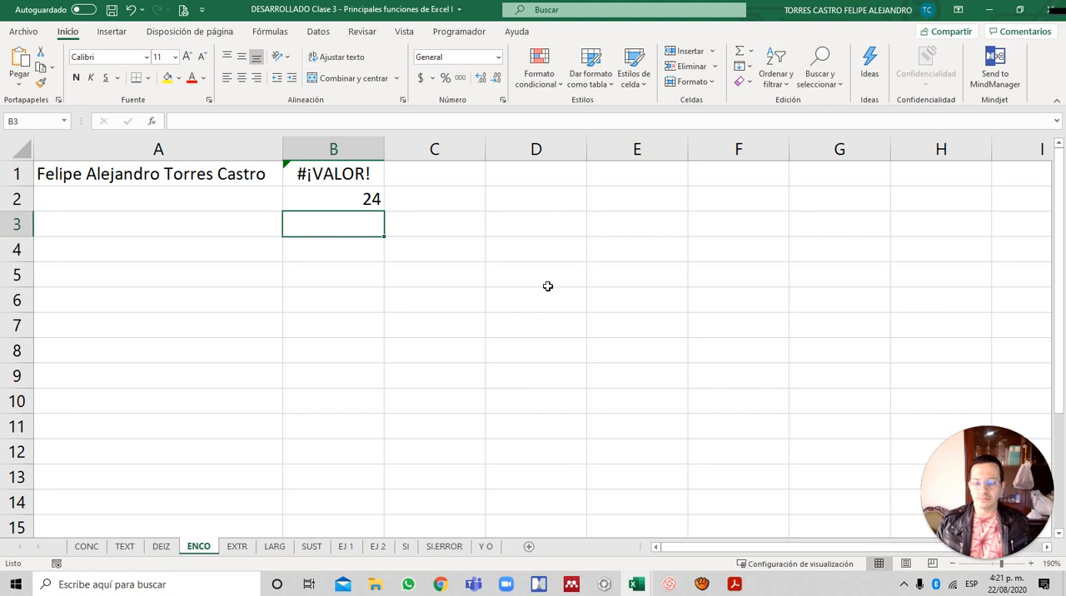
- Switch to the Acrobat Reader slides, examine the EXTRAE function's arguments on page 7, and return to Excel
{"action": "key", "text": "alt+Tab"}
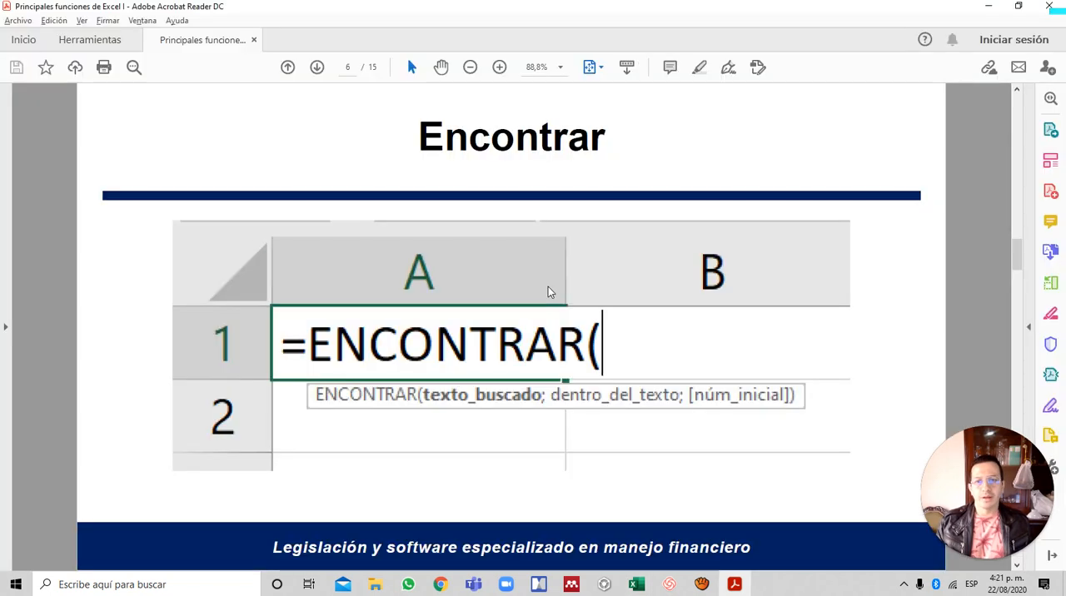
{"action": "scroll", "coordinate": [547, 286], "scroll_direction": "down", "scroll_amount": 1}
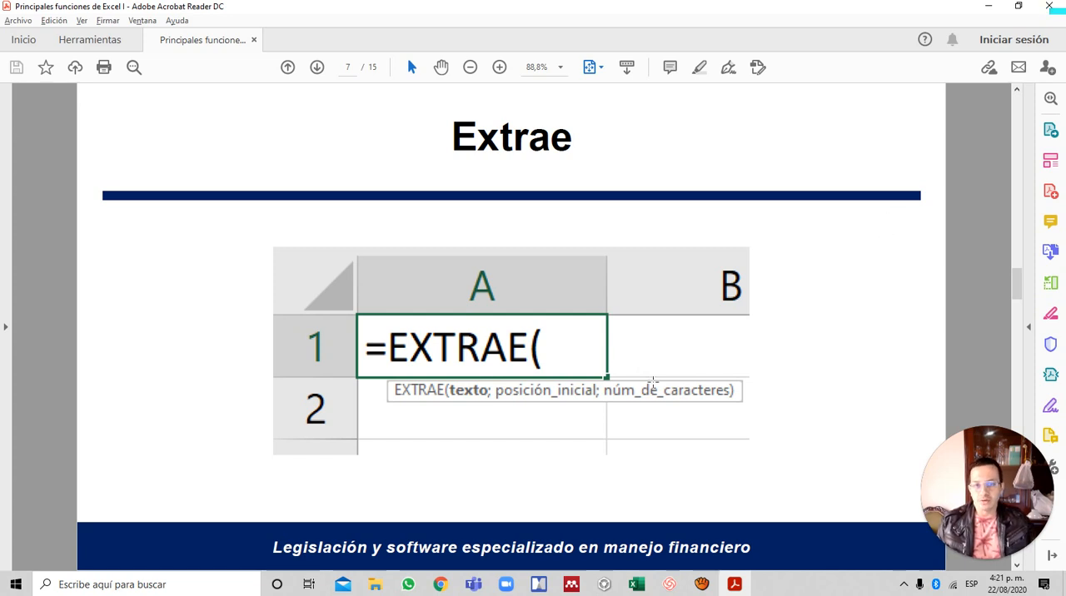
{"action": "left_click", "coordinate": [655, 387]}
{"action": "left_click", "coordinate": [656, 388]}
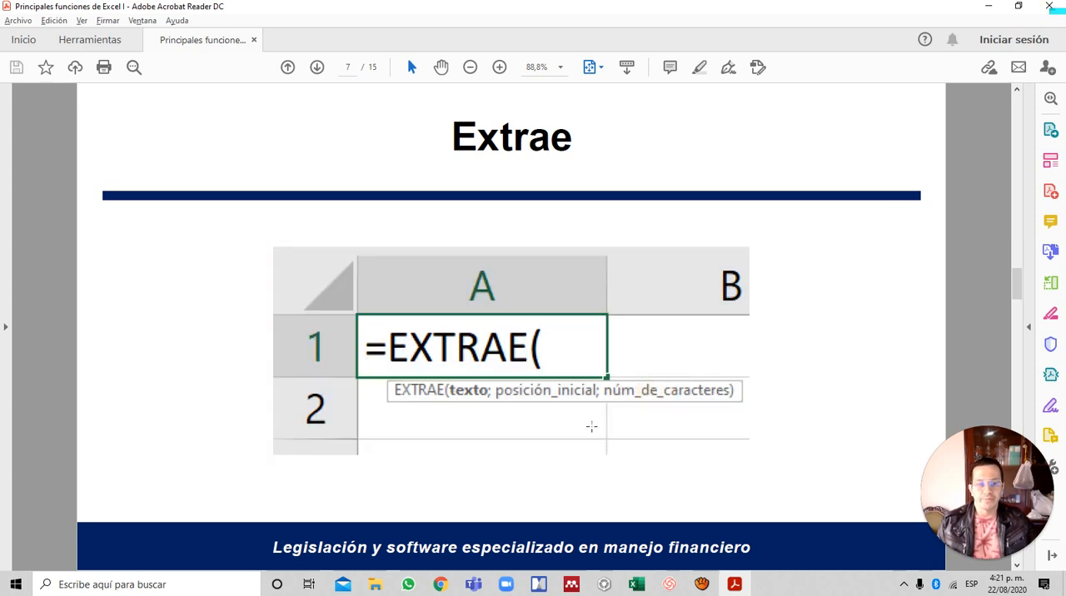
{"action": "left_click", "coordinate": [462, 391]}
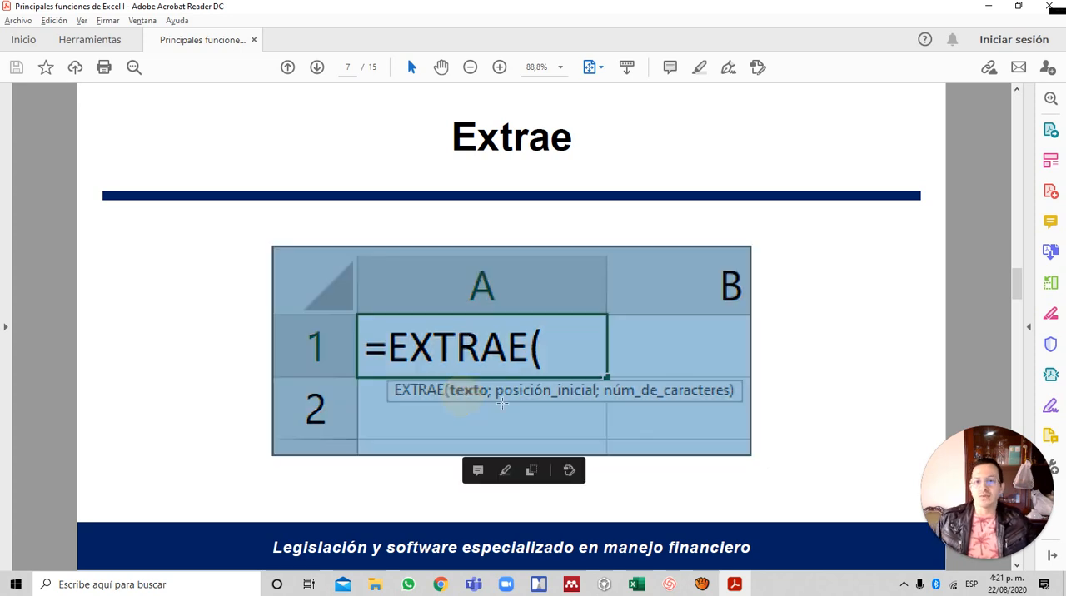
{"action": "left_click", "coordinate": [539, 393]}
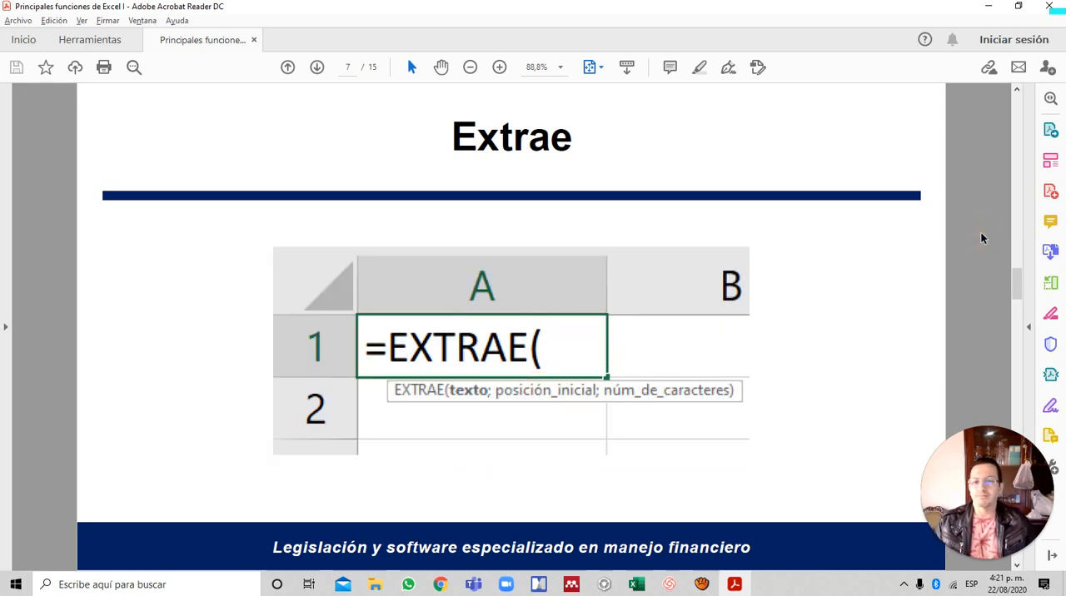
{"action": "key", "text": "alt+Tab"}
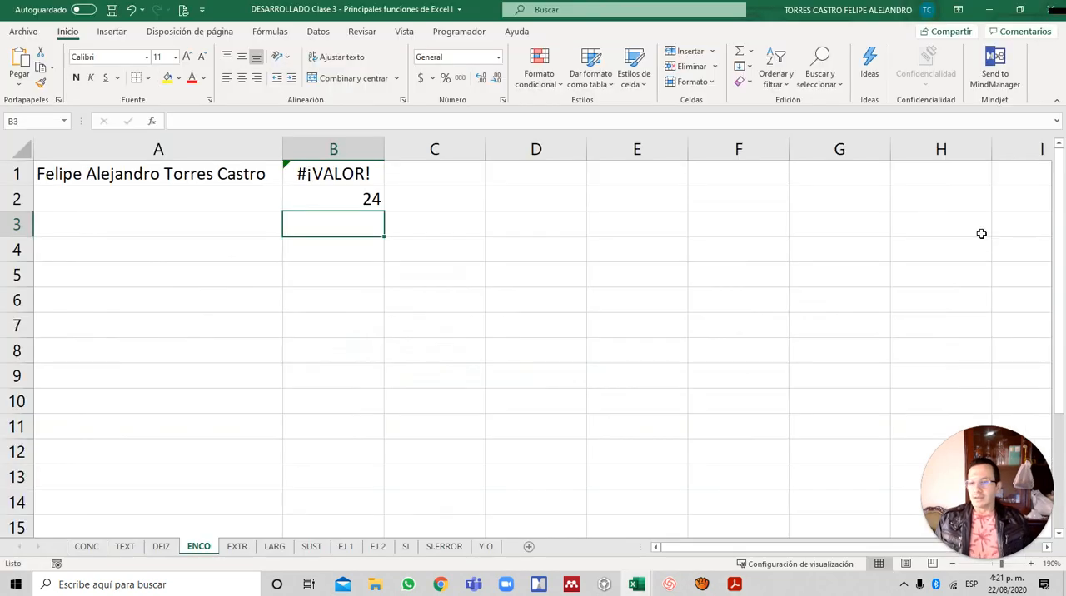
- Open the EXTR sheet and examine the full name in A3 and the PRIMER and SEGUNDO columns under NOMBRES and APELLIDOS
{"action": "key", "text": "ctrl+Page_Down"}
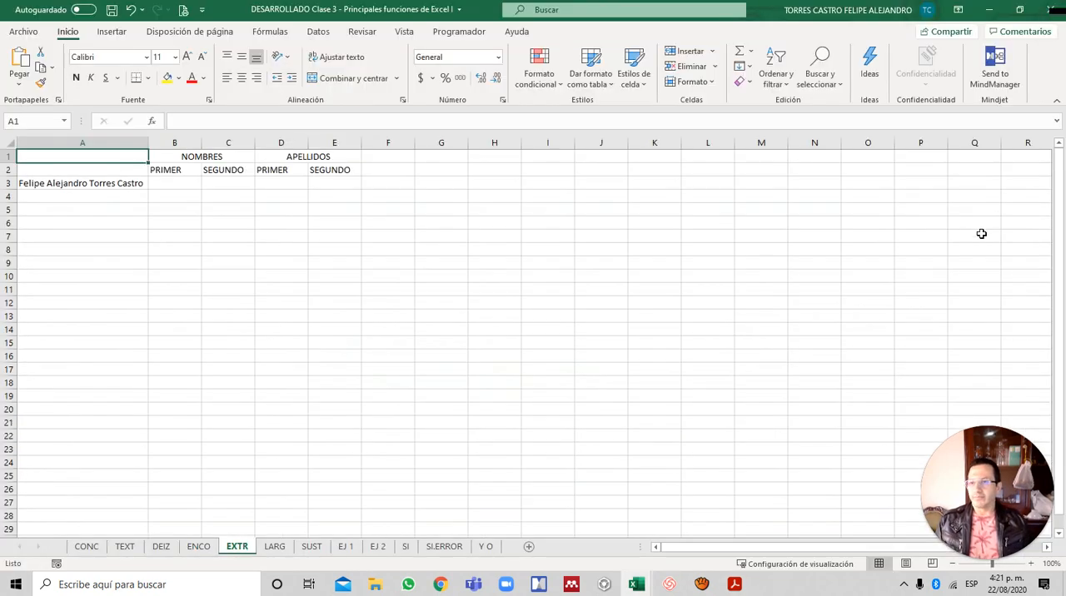
{"action": "key", "text": "Down"}
{"action": "key", "text": "Down"}
{"action": "key", "text": "Right"}
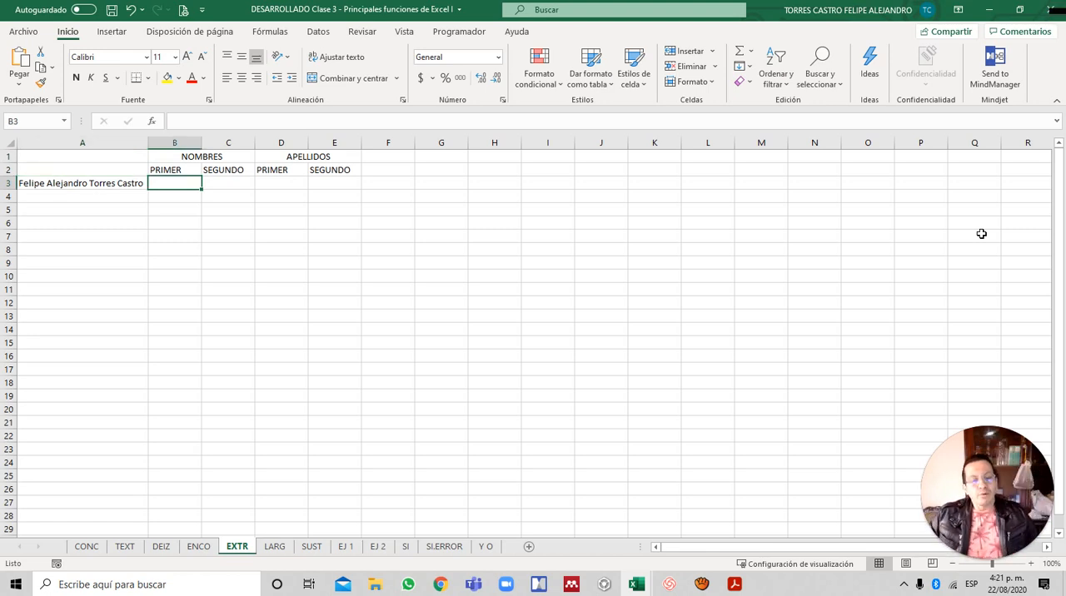
{"action": "key", "text": "Left"}
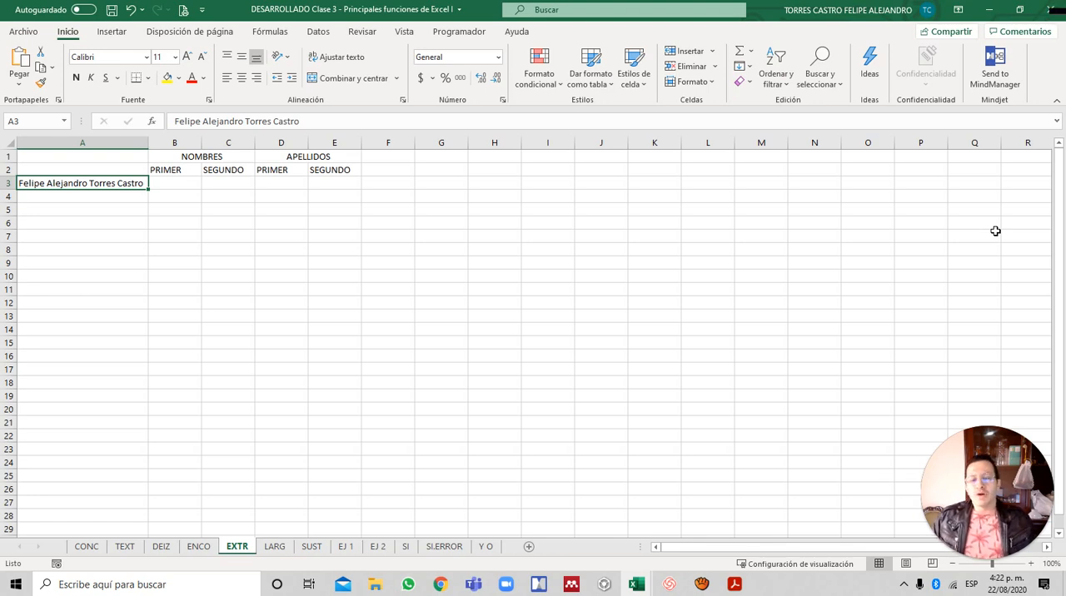
{"action": "key", "text": "Right"}
{"action": "key", "text": "Up"}
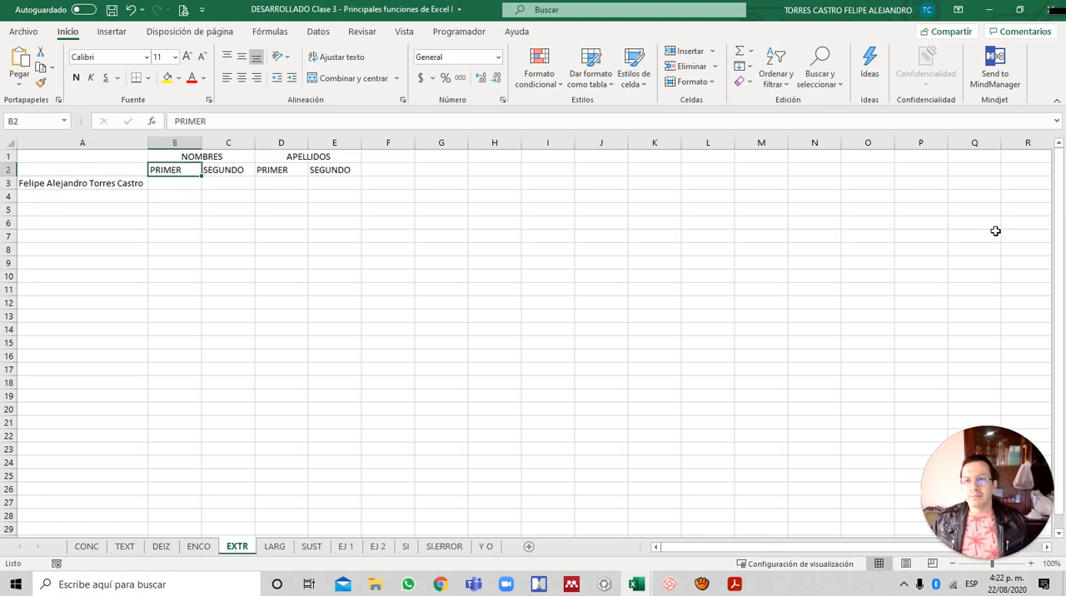
{"action": "key", "text": "Down"}
{"action": "key", "text": "Right"}
{"action": "key", "text": "Up"}
{"action": "key", "text": "Down"}
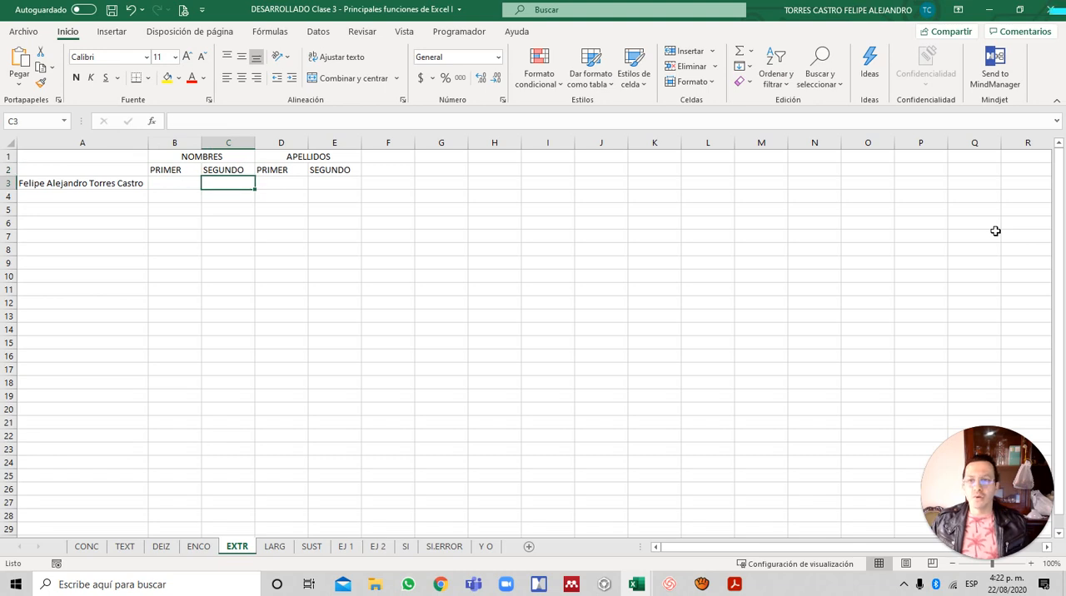
{"action": "key", "text": "Right"}
{"action": "key", "text": "Up"}
{"action": "key", "text": "Down"}
{"action": "key", "text": "Right"}
{"action": "key", "text": "Up"}
{"action": "key", "text": "Down"}
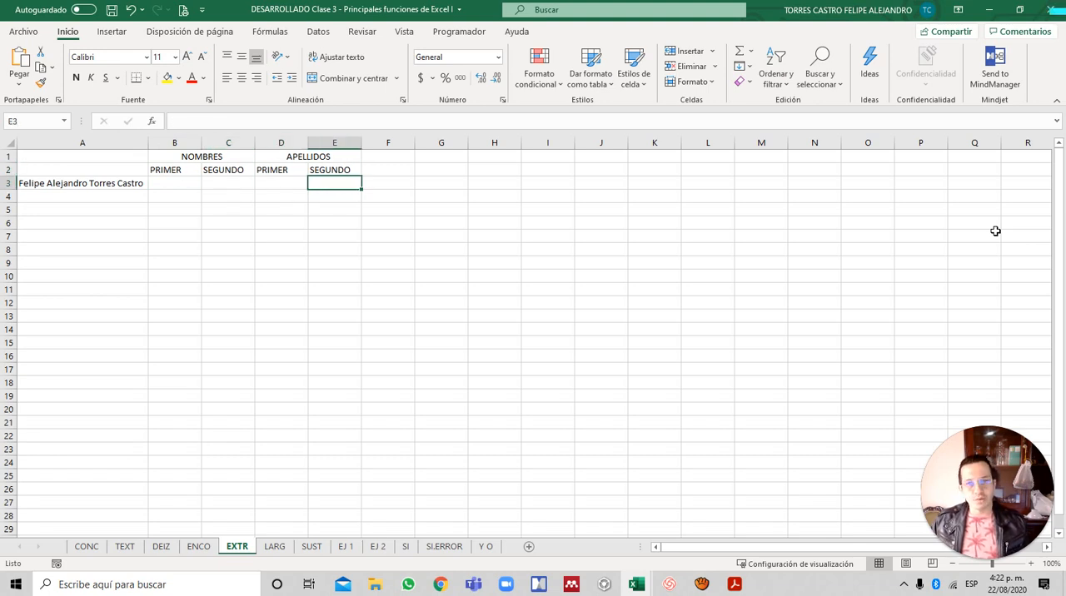
- Extract the first name into B3 with the formula =IZQUIERDA(A3;6)
{"action": "key", "text": "Left"}
{"action": "key", "text": "Left"}
{"action": "key", "text": "Left"}
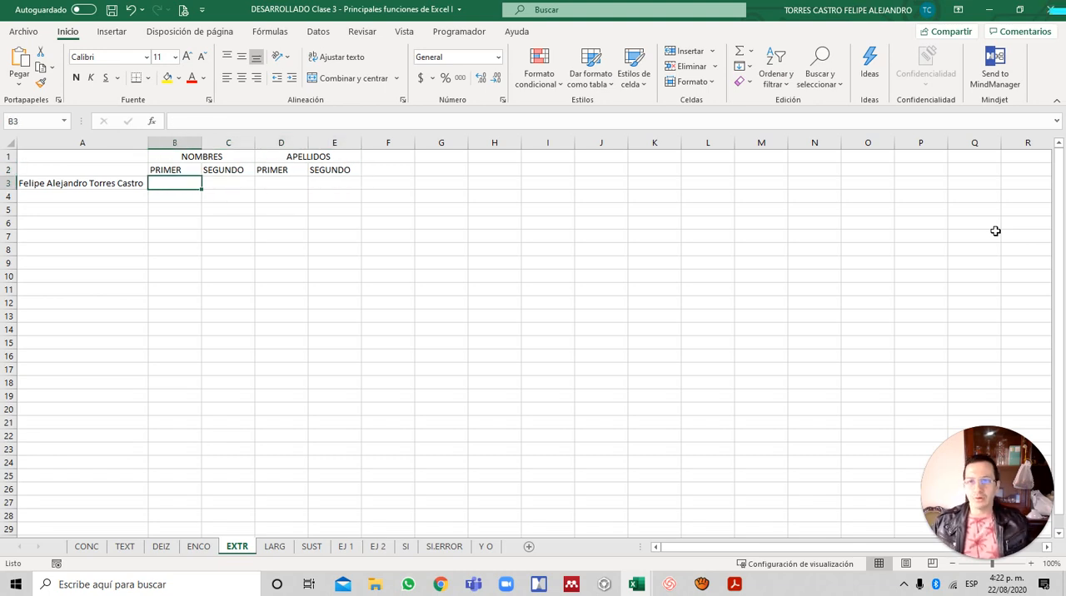
{"action": "type", "text": "="}
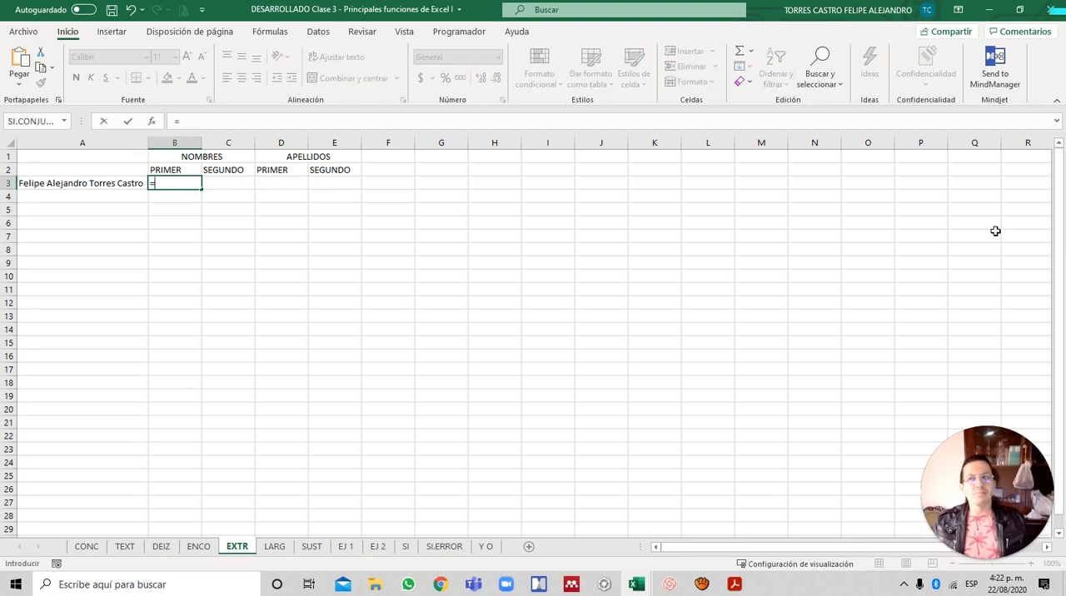
{"action": "type", "text": "izqu"}
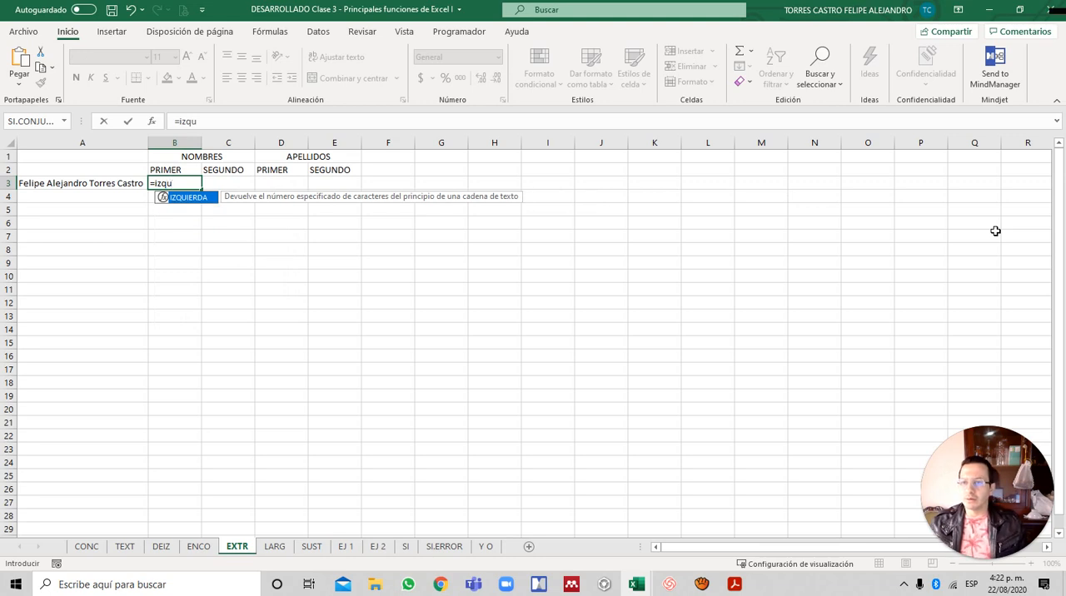
{"action": "key", "text": "Tab"}
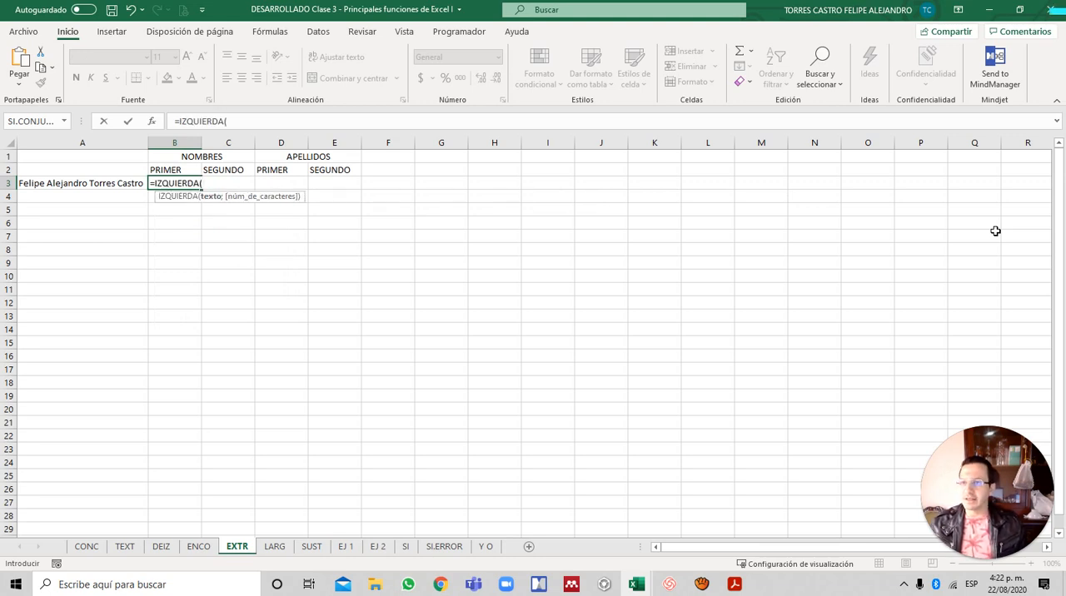
{"action": "key", "text": "Left"}
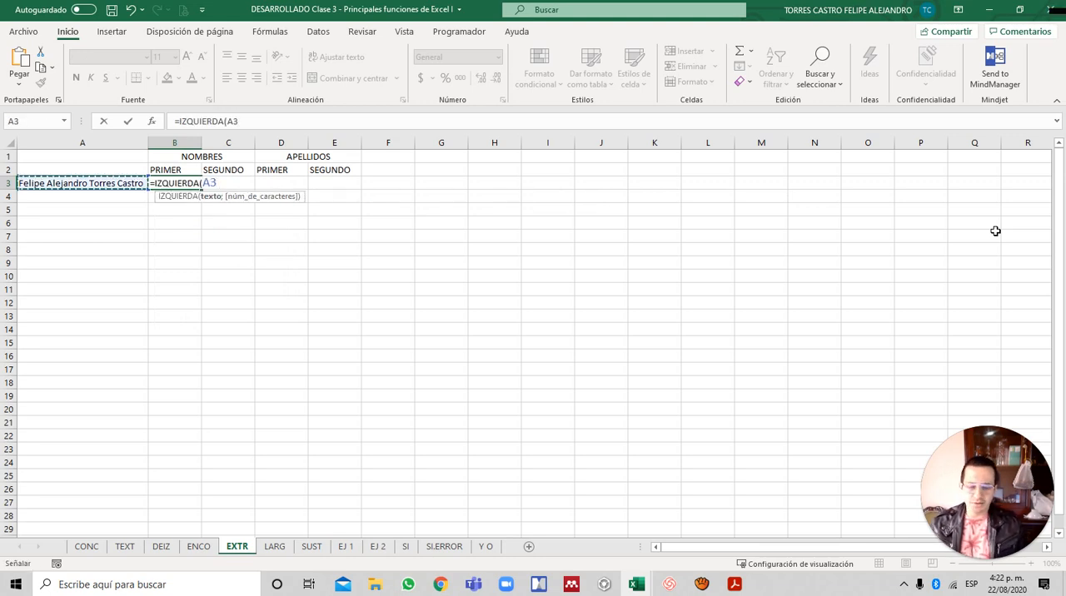
{"action": "type", "text": ";"}
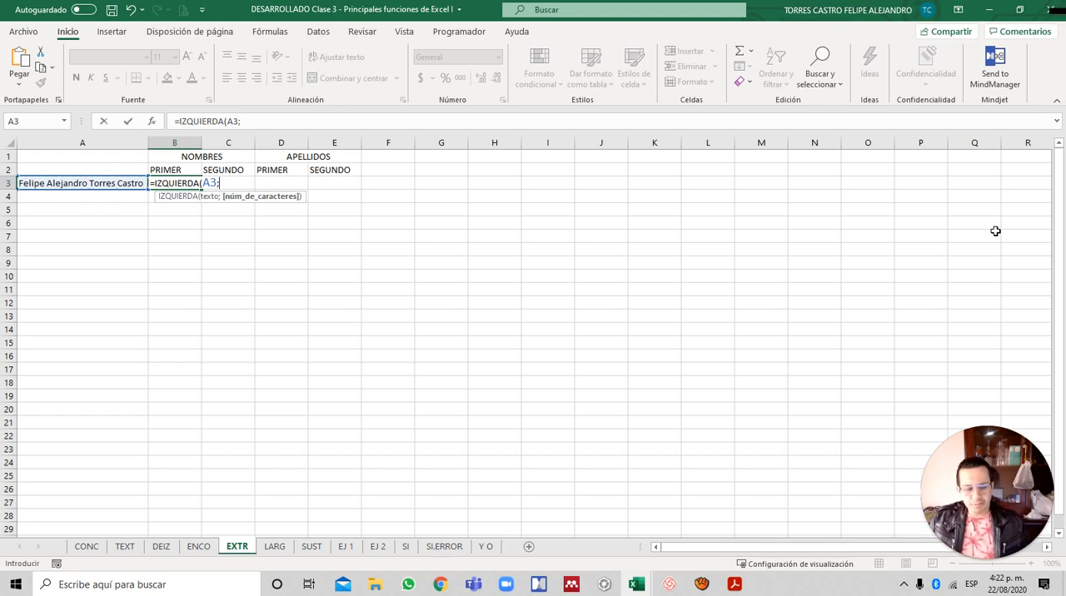
{"action": "type", "text": "6"}
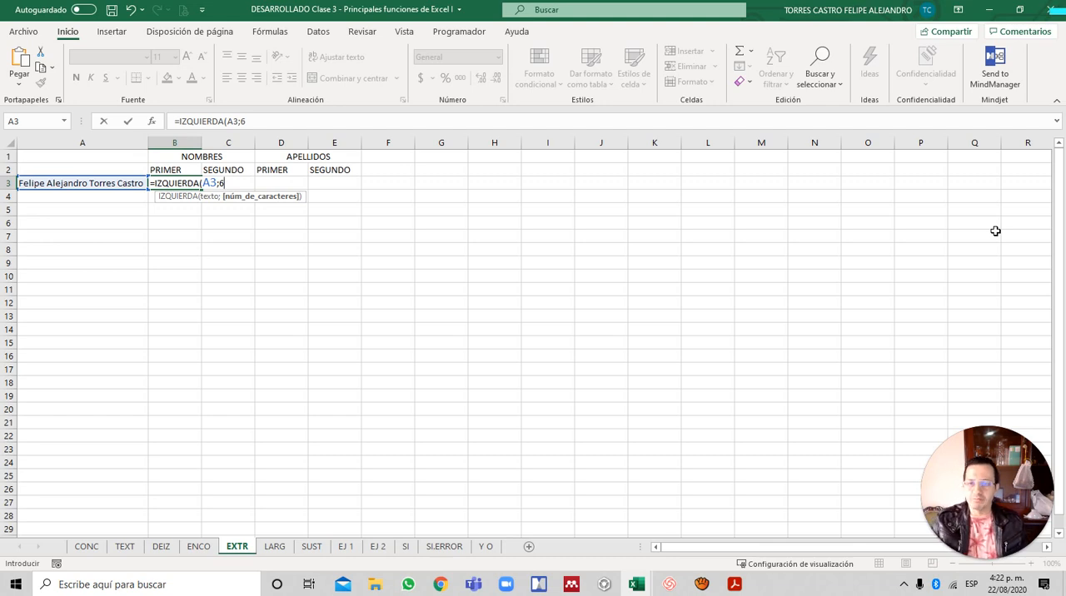
{"action": "type", "text": ")"}
{"action": "key", "text": "ctrl+Return"}
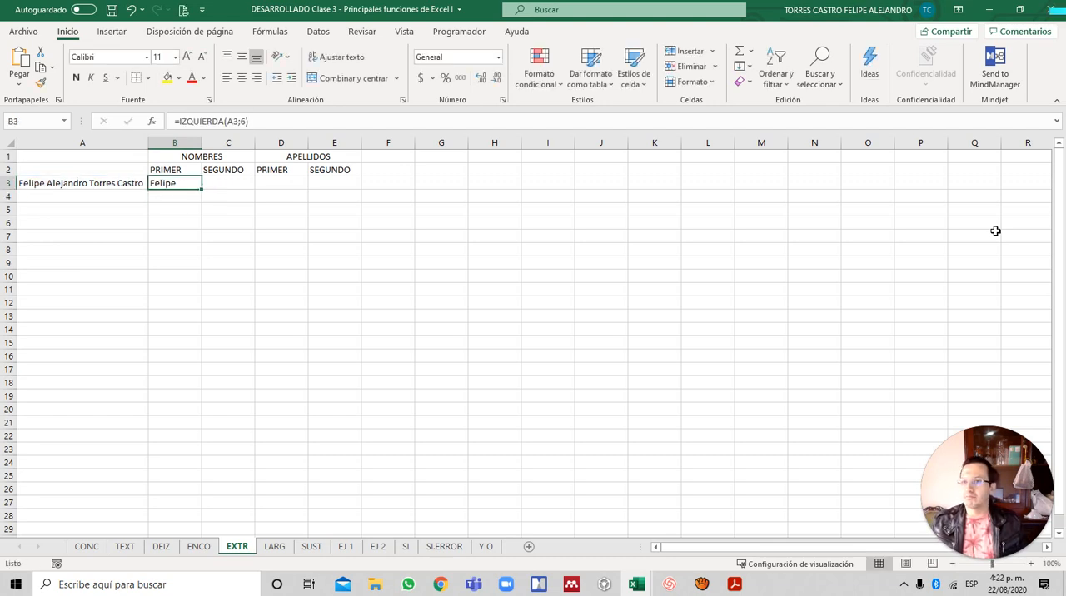
- Extract the second given name into C3 with the formula =EXTRAE(A3;8;9)
{"action": "scroll", "coordinate": [719, 267], "scroll_direction": "up", "scroll_amount": 3}
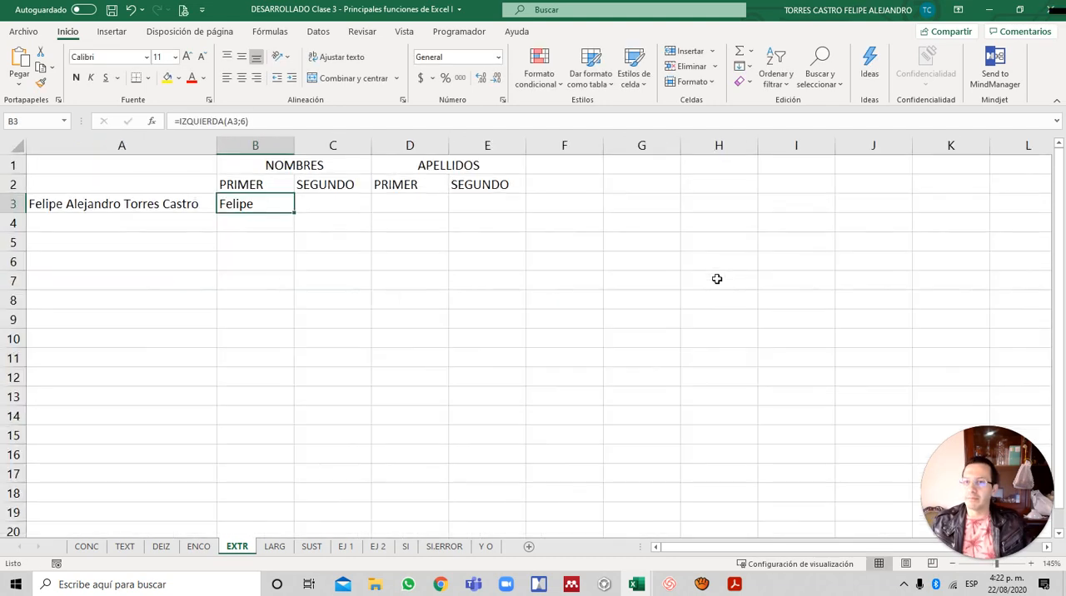
{"action": "key", "text": "Right"}
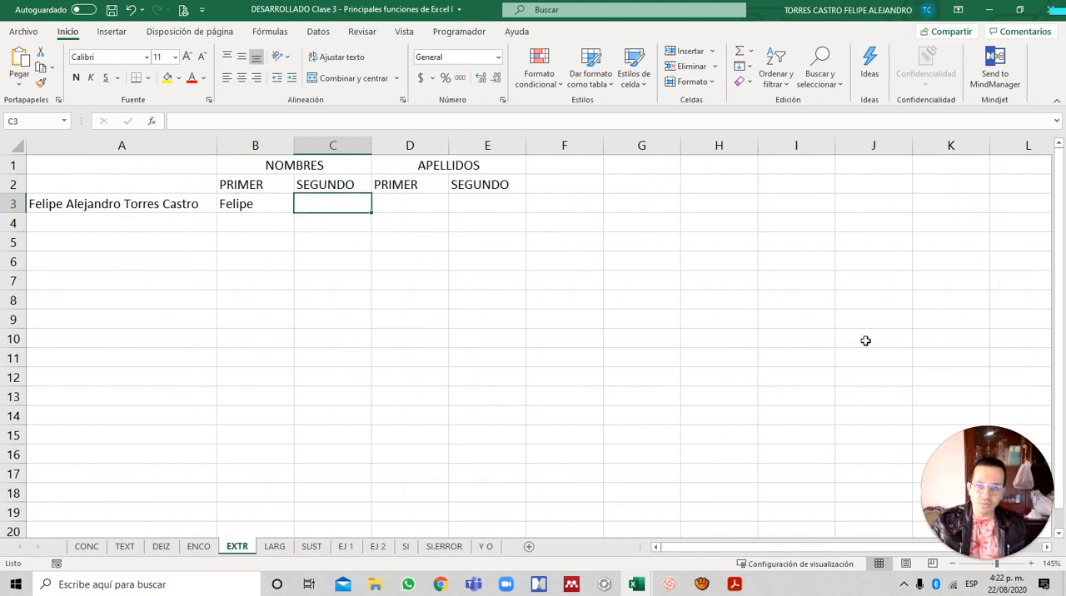
{"action": "type", "text": "="}
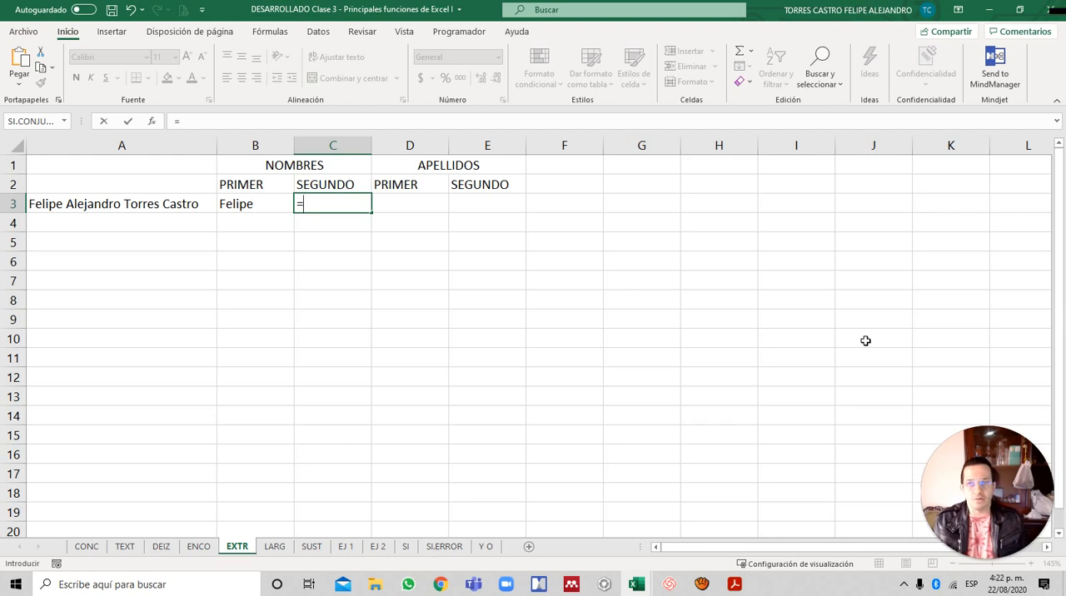
{"action": "type", "text": "EX"}
{"action": "key", "text": "Down"}
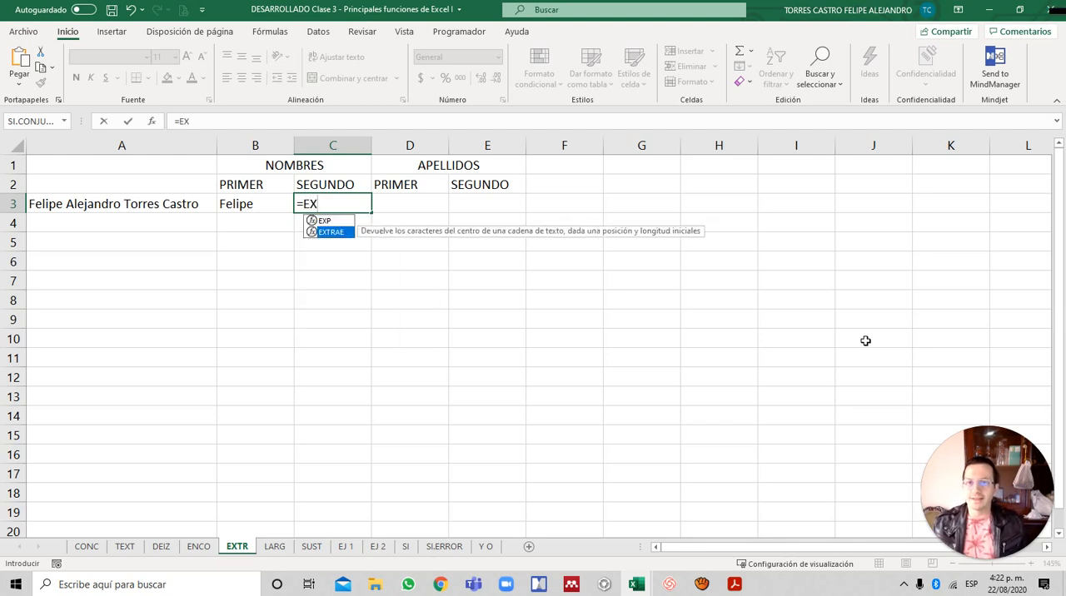
{"action": "key", "text": "Tab"}
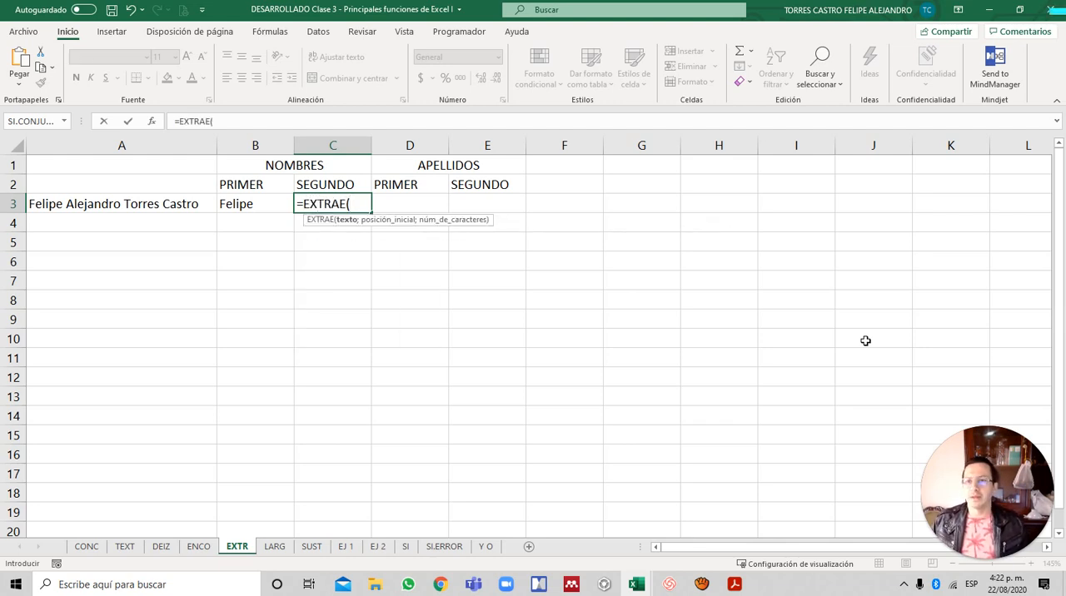
{"action": "key", "text": "Left"}
{"action": "key", "text": "Left"}
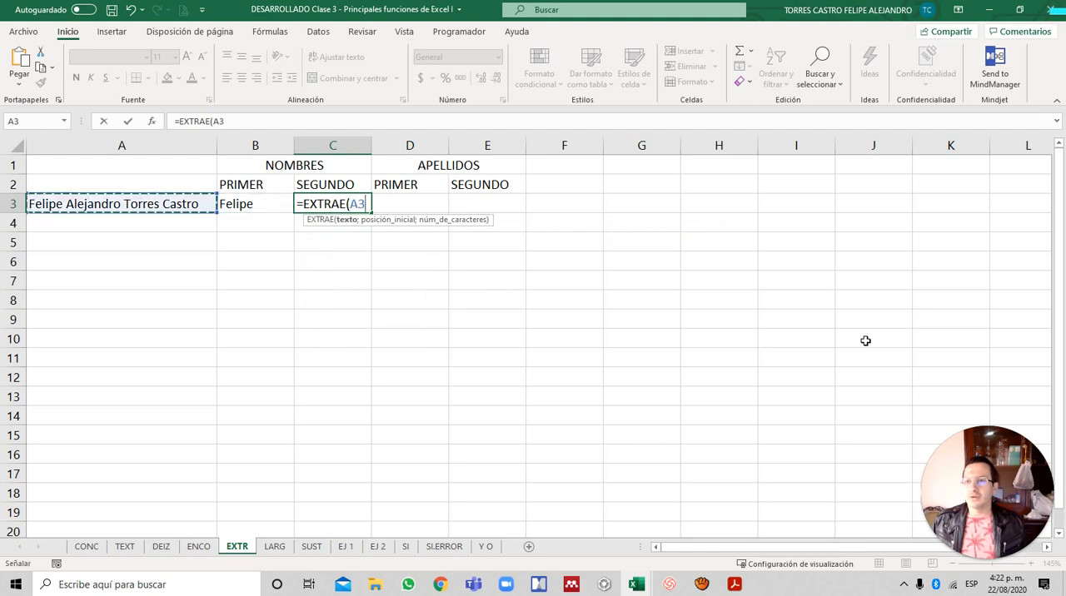
{"action": "type", "text": ";"}
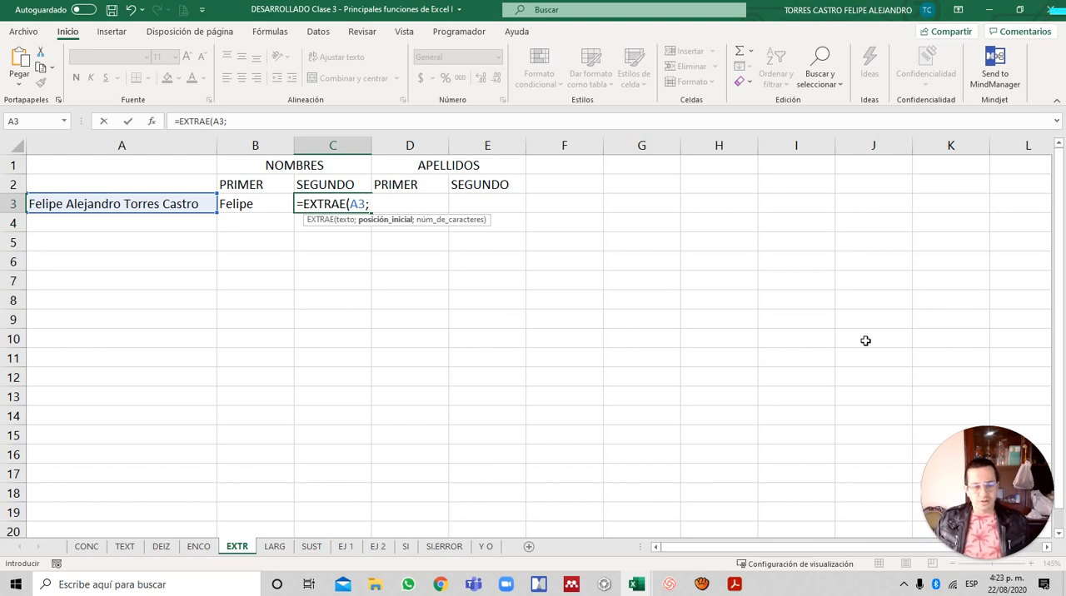
{"action": "type", "text": "8"}
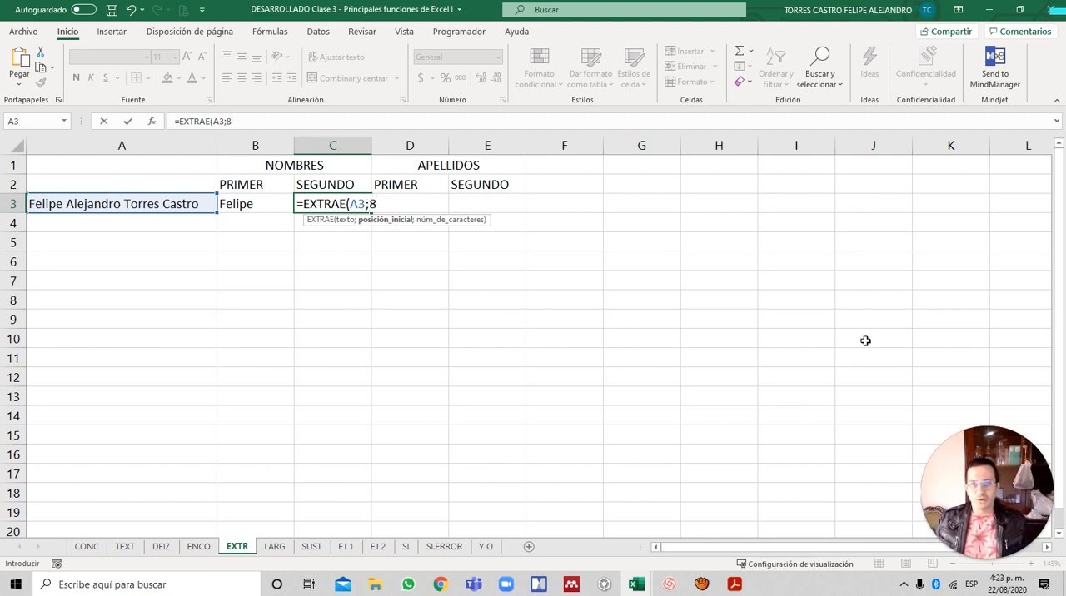
{"action": "type", "text": ";"}
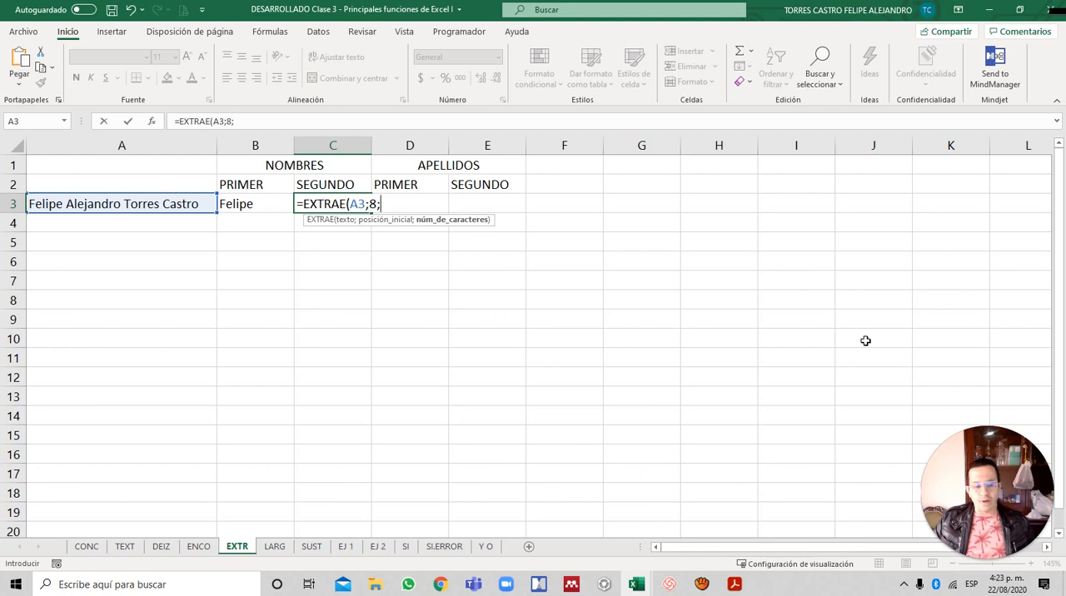
{"action": "type", "text": "9"}
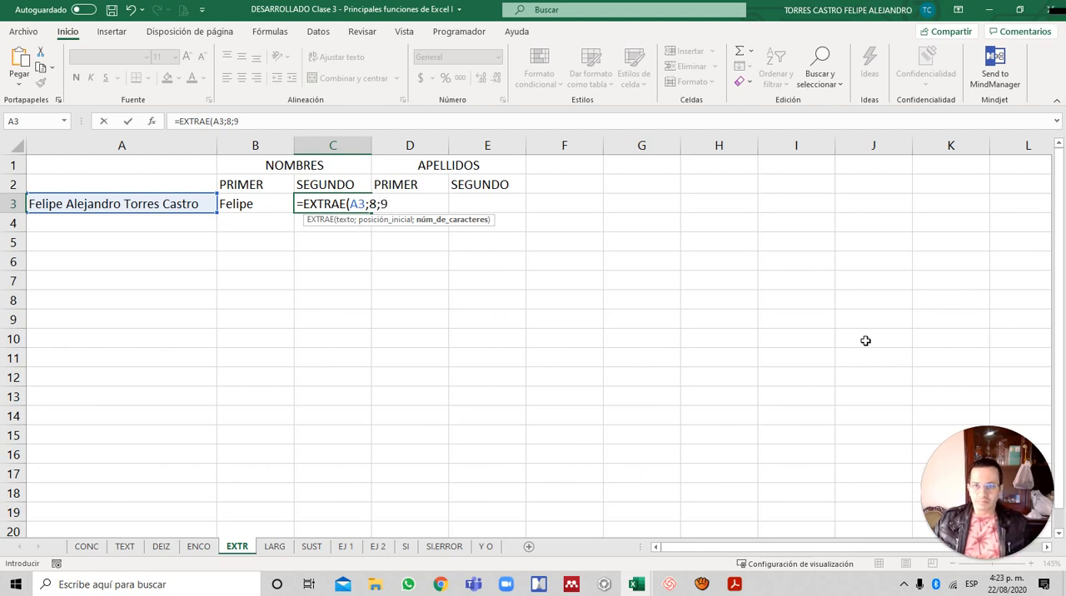
{"action": "type", "text": ")"}
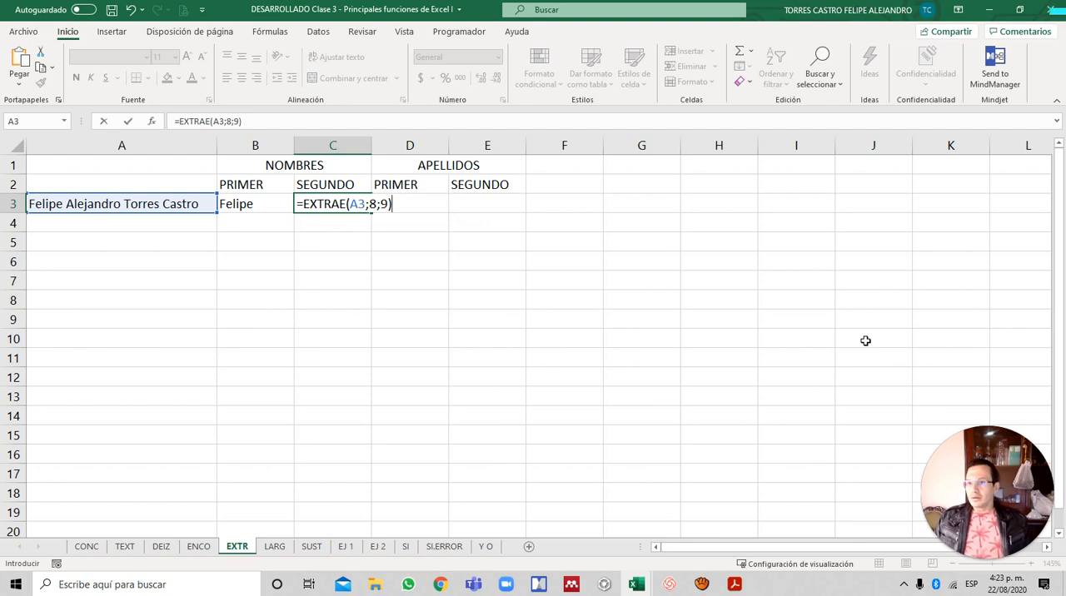
{"action": "key", "text": "Return"}
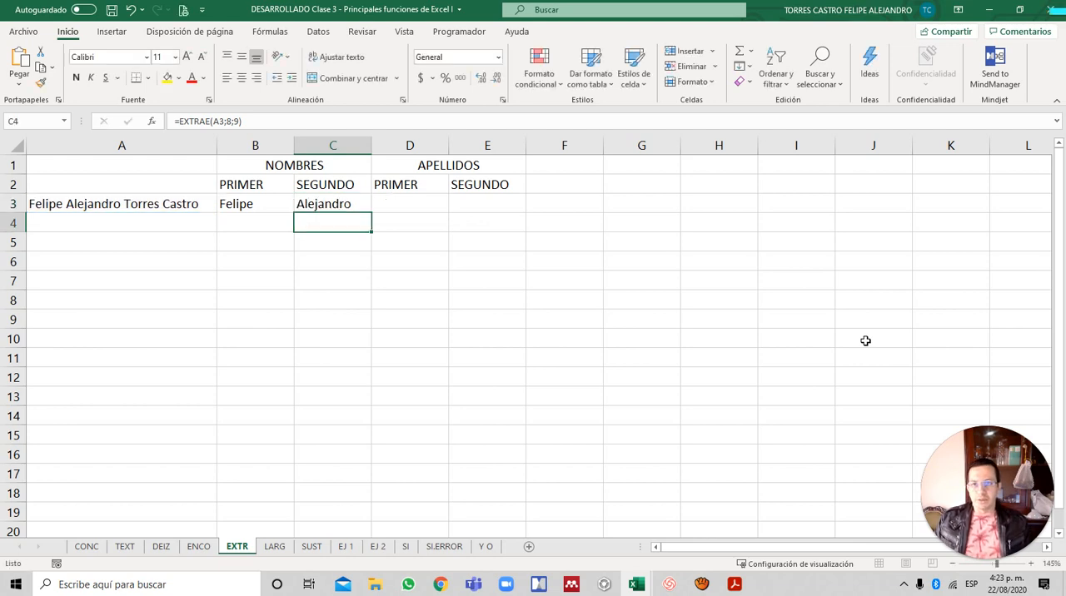
{"action": "key", "text": "Up"}
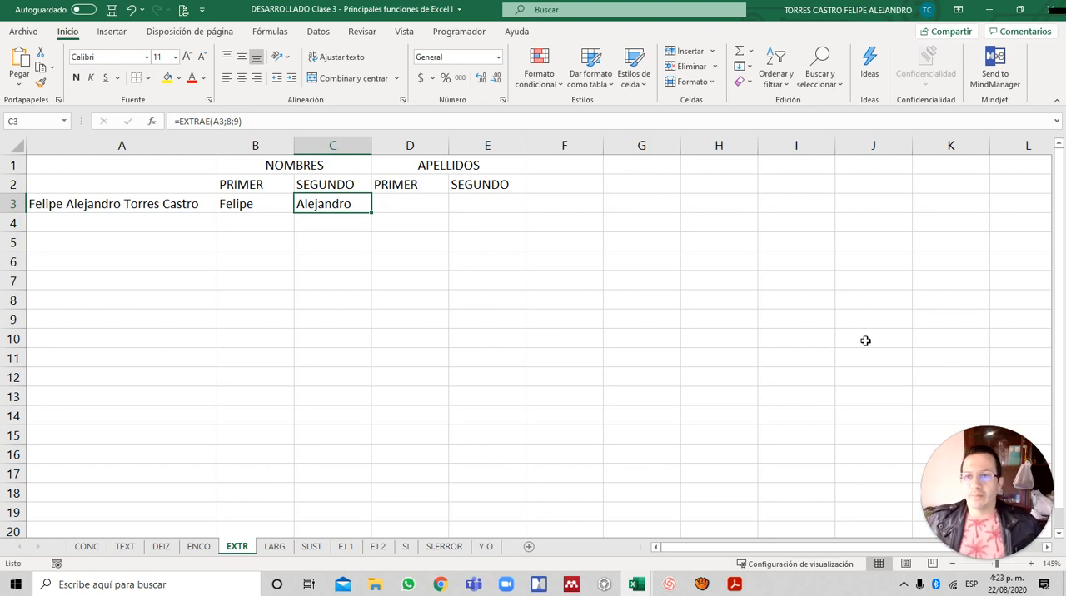
- Extract the first surname into D3 with the formula =EXTRAE(A3;18;6)
{"action": "key", "text": "Right"}
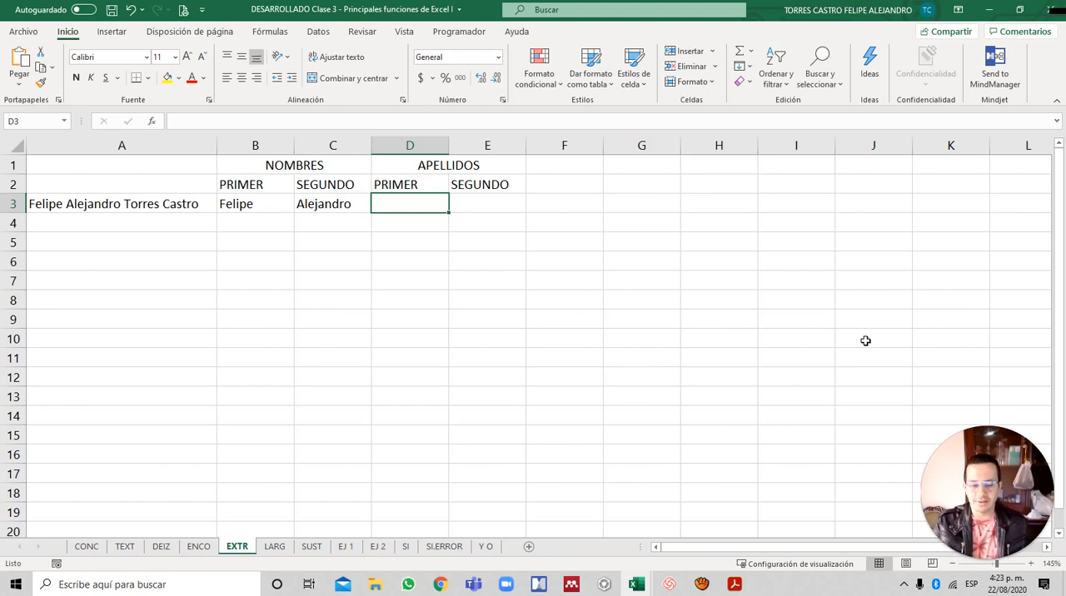
{"action": "type", "text": "=EX"}
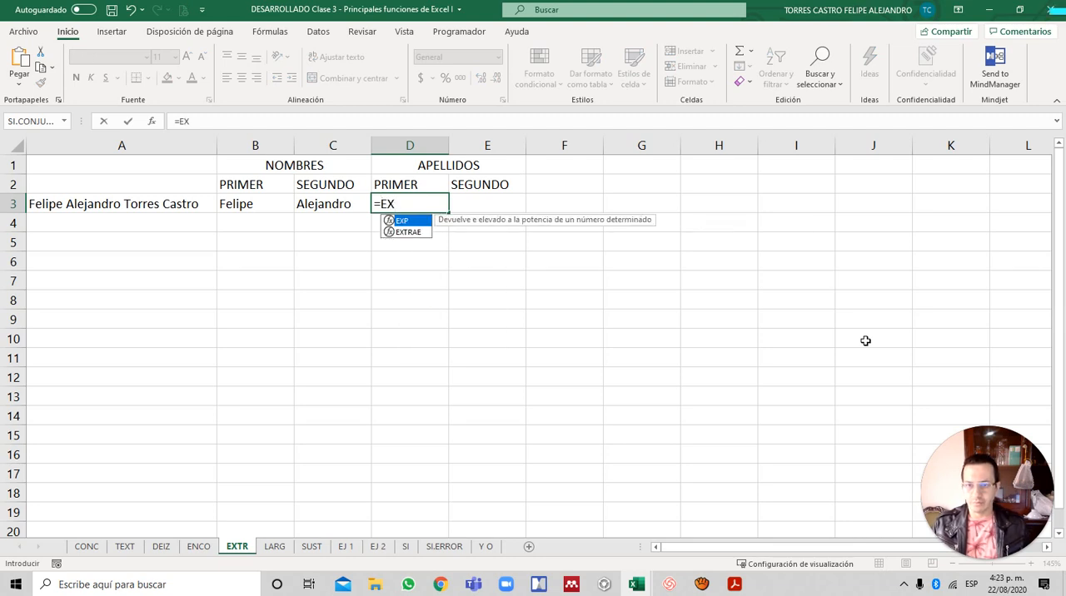
{"action": "key", "text": "Down"}
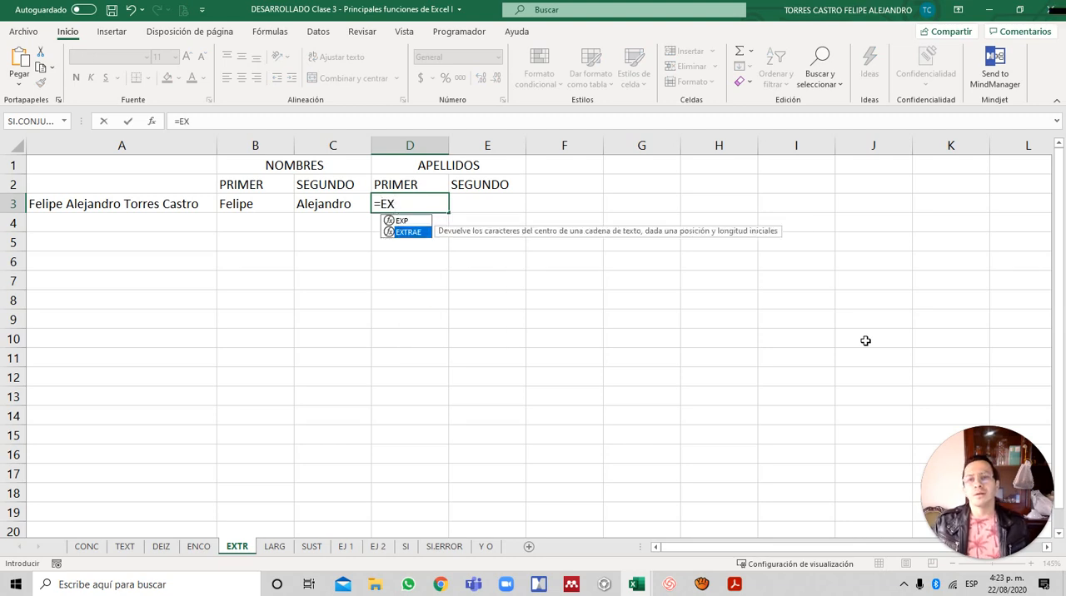
{"action": "key", "text": "Tab"}
{"action": "key", "text": "Left"}
{"action": "key", "text": "Left"}
{"action": "key", "text": "Left"}
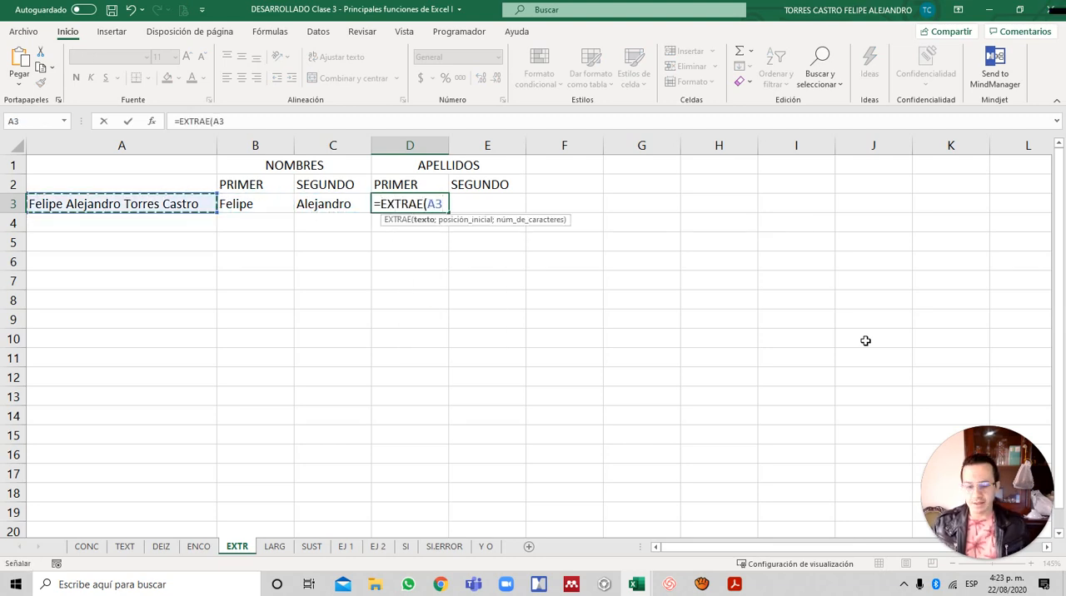
{"action": "type", "text": ";"}
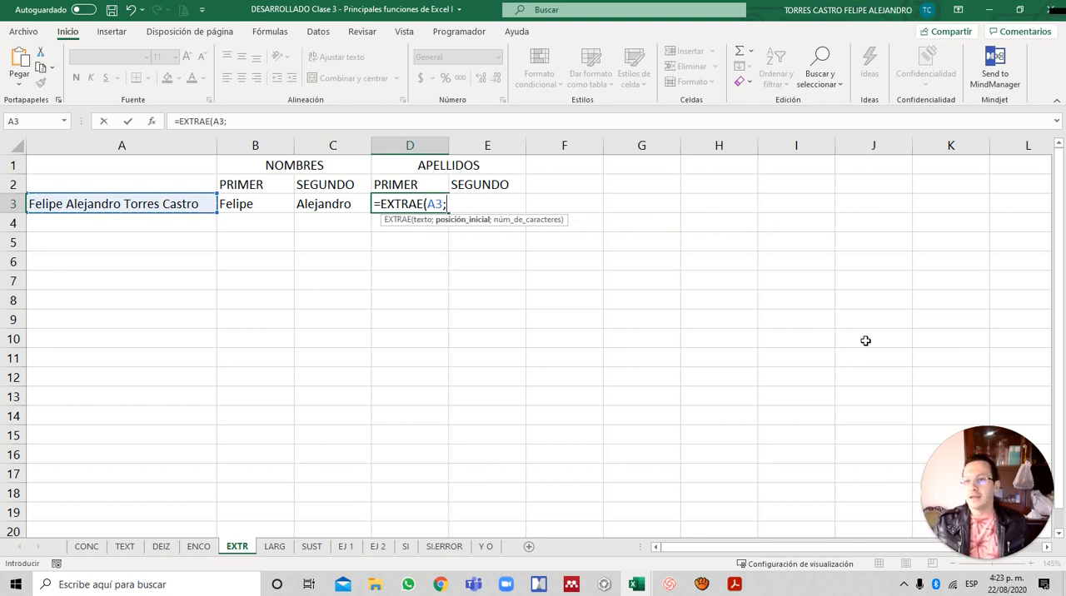
{"action": "type", "text": "18;"}
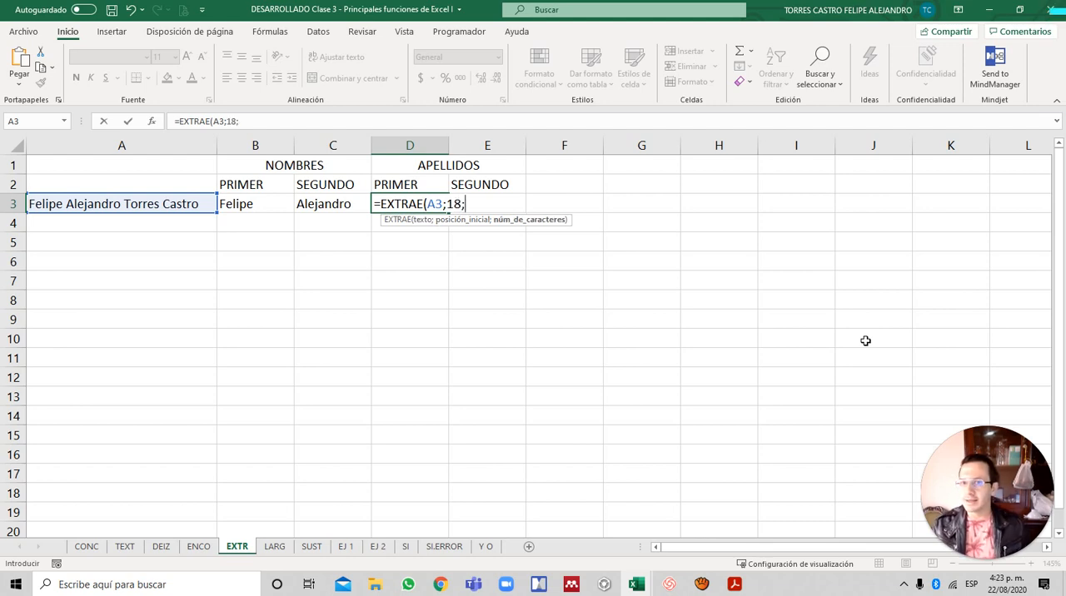
{"action": "type", "text": "6"}
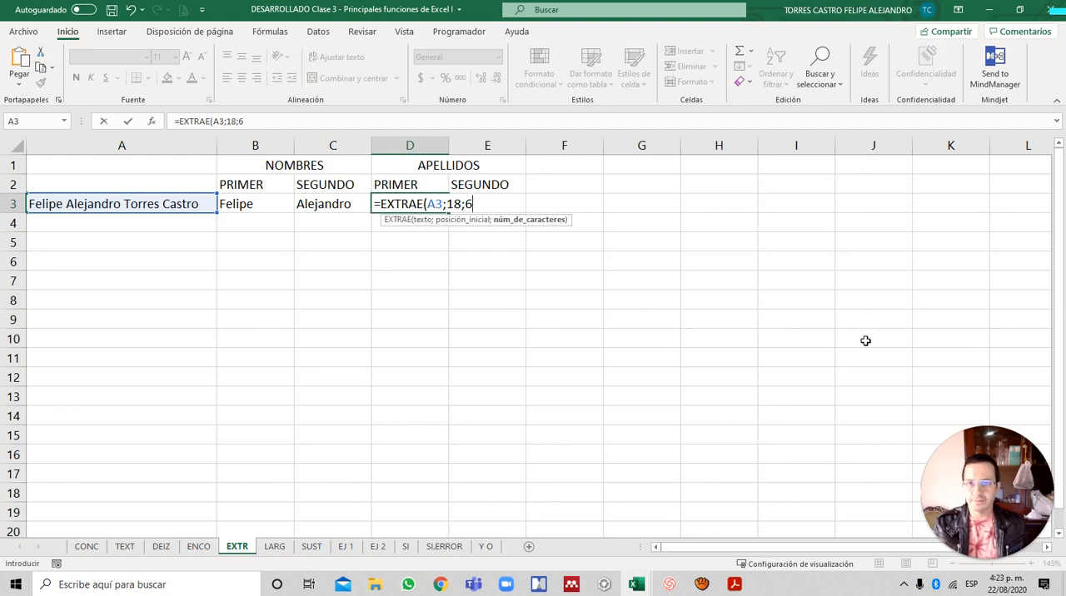
{"action": "type", "text": ")"}
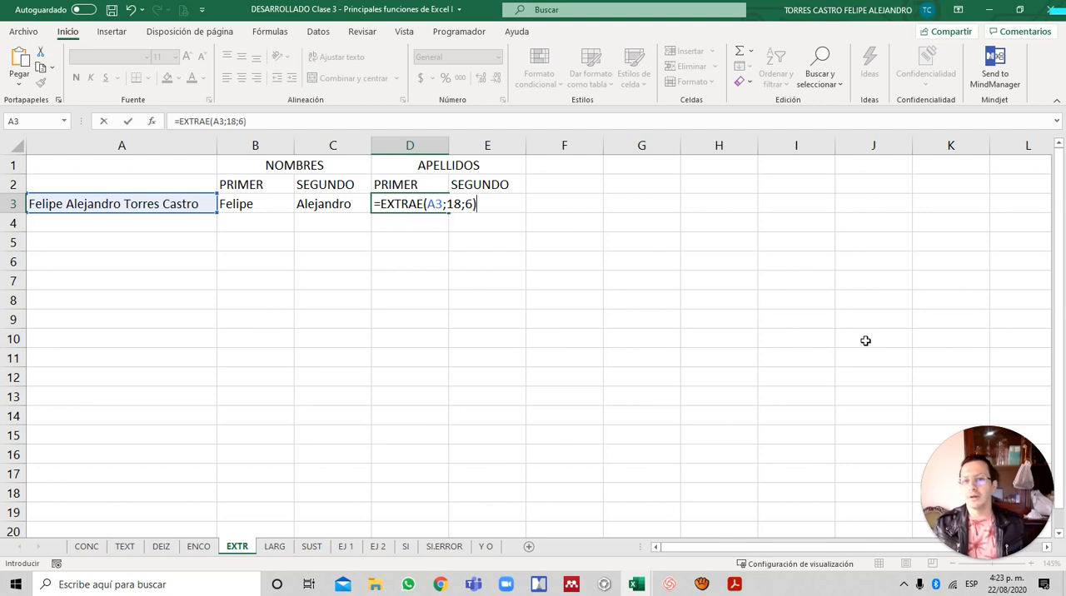
{"action": "key", "text": "Return"}
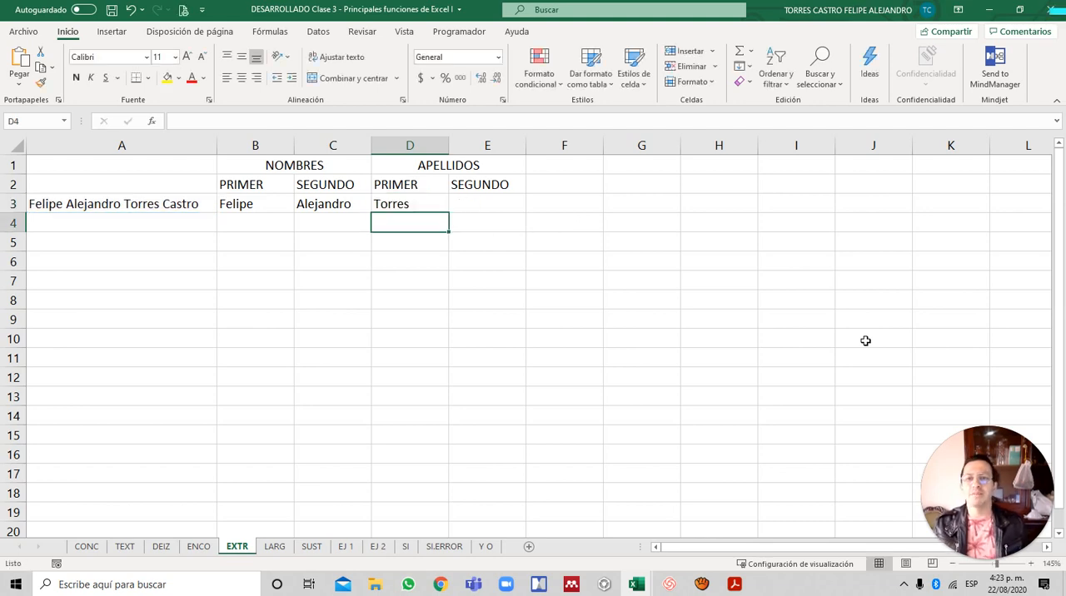
- Extract the second surname into E3 with the formula =DERECHA(A3;6)
{"action": "key", "text": "Up"}
{"action": "key", "text": "Right"}
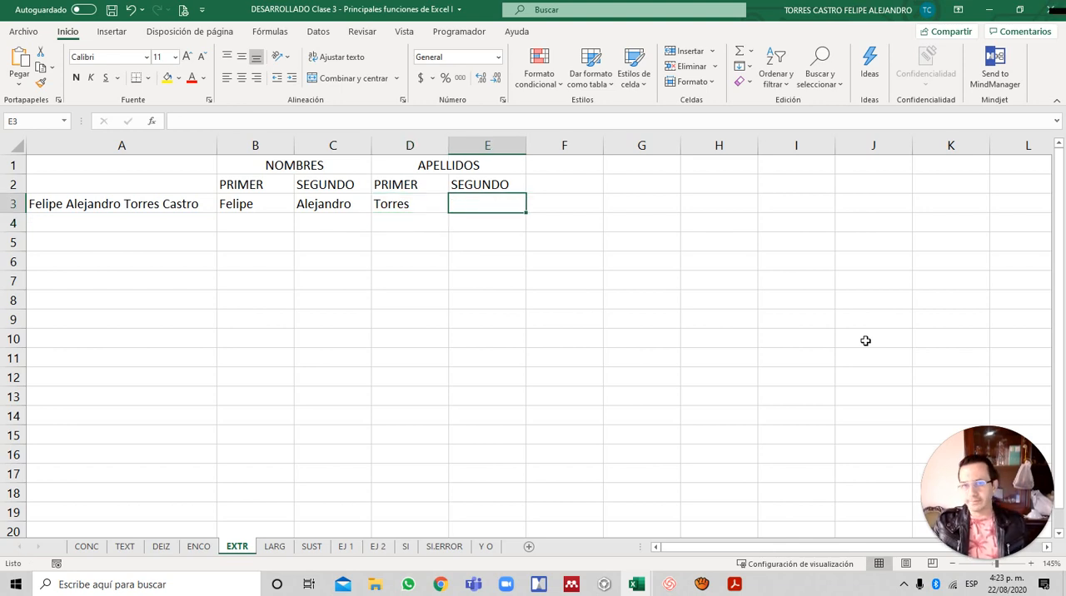
{"action": "type", "text": "="}
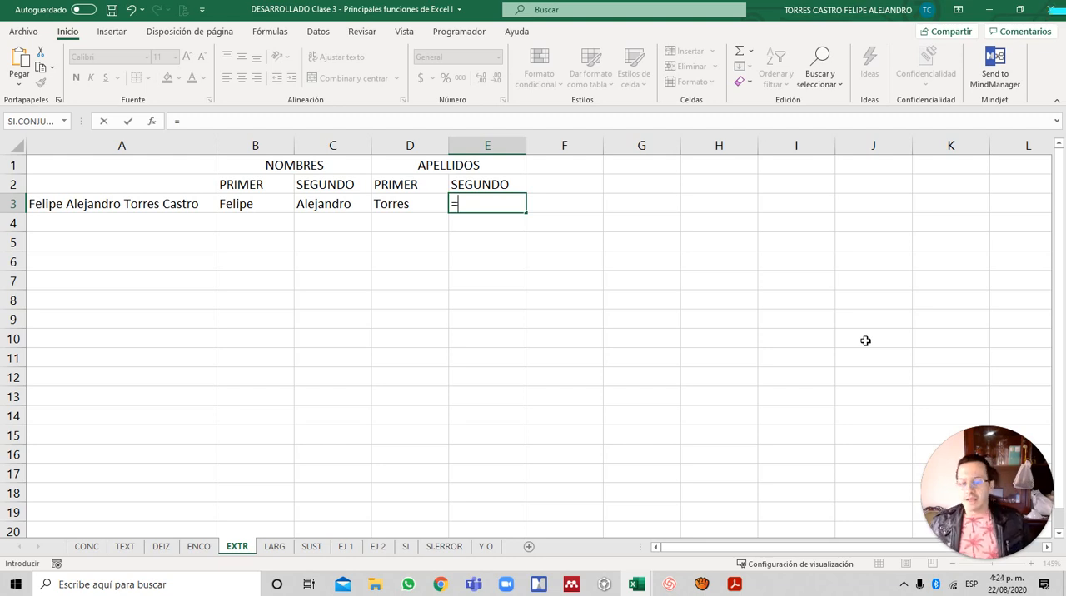
{"action": "type", "text": "DE"}
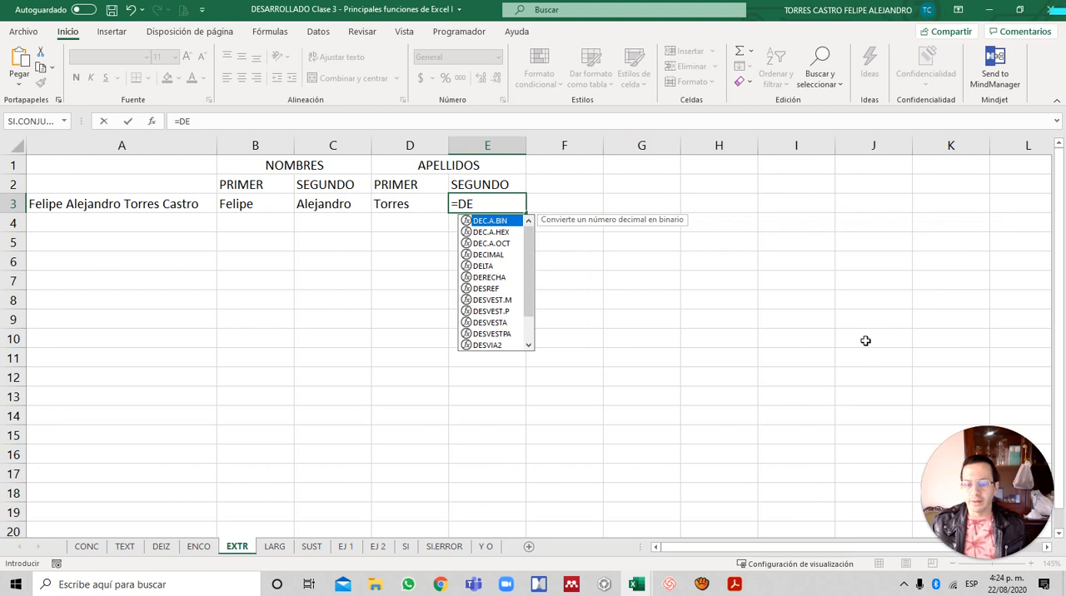
{"action": "type", "text": "RE"}
{"action": "key", "text": "Tab"}
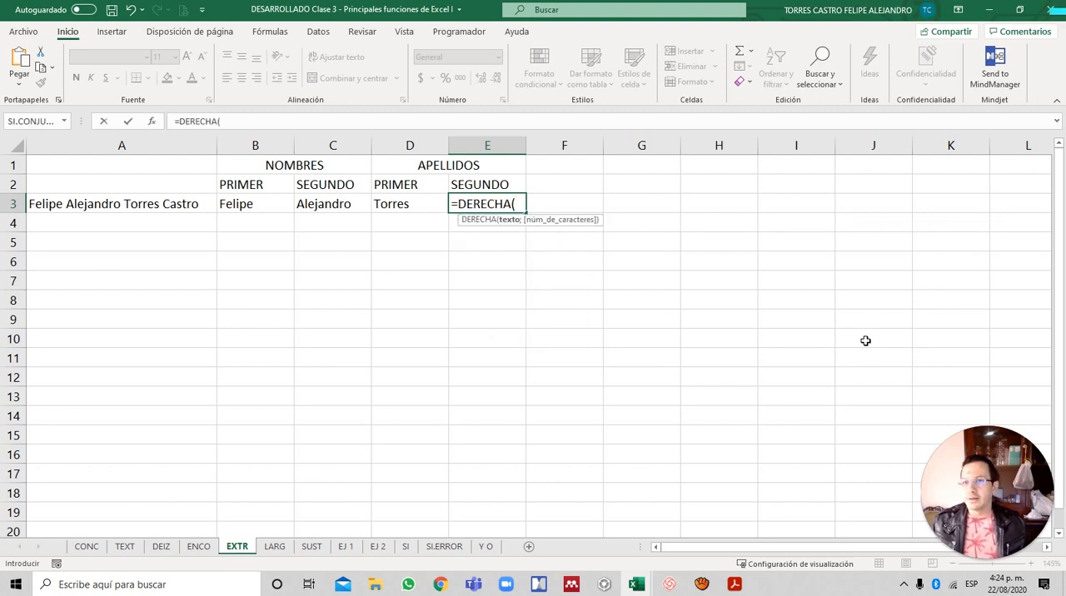
{"action": "key", "text": "Left"}
{"action": "key", "text": "Left"}
{"action": "key", "text": "Left"}
{"action": "key", "text": "Left"}
{"action": "type", "text": ";"}
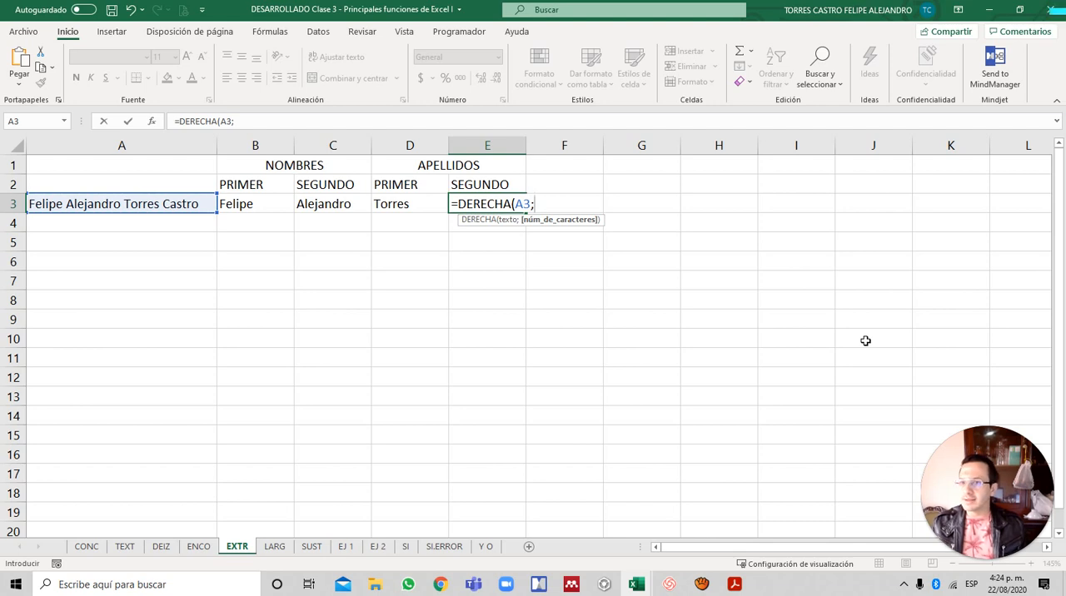
{"action": "type", "text": "6"}
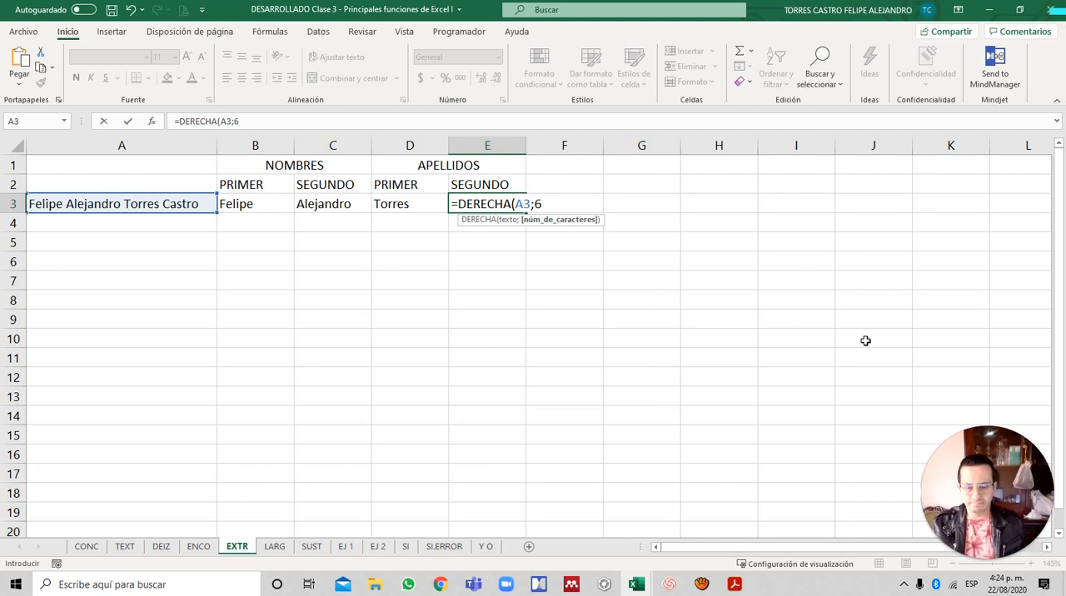
{"action": "type", "text": ")"}
{"action": "key", "text": "Return"}
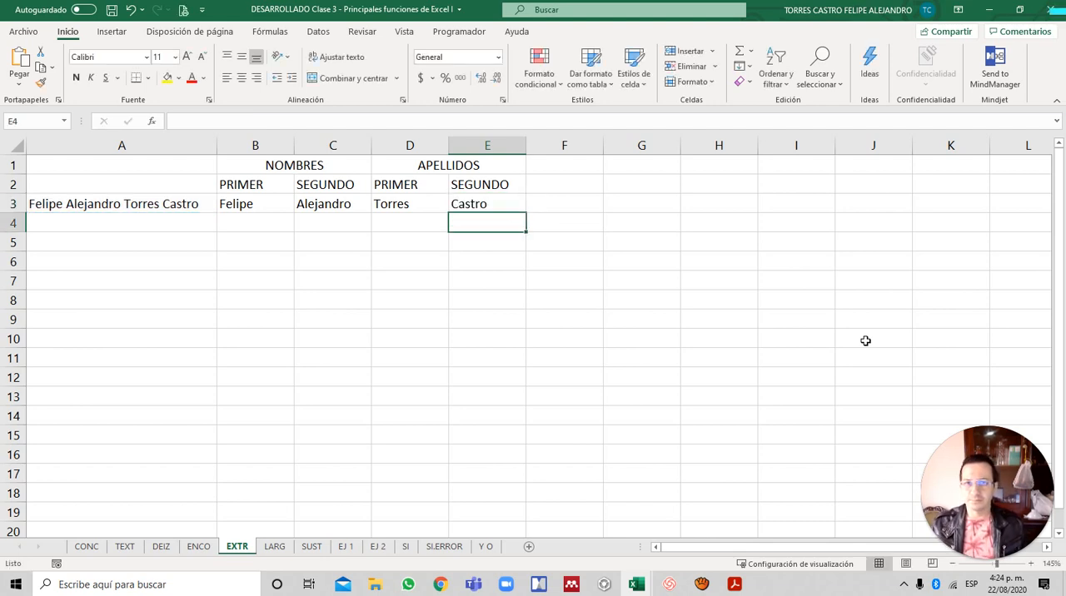
- Review the extraction formulas across row 3, from the first given name in B3 to the second surname in E3
{"action": "key", "text": "Up"}
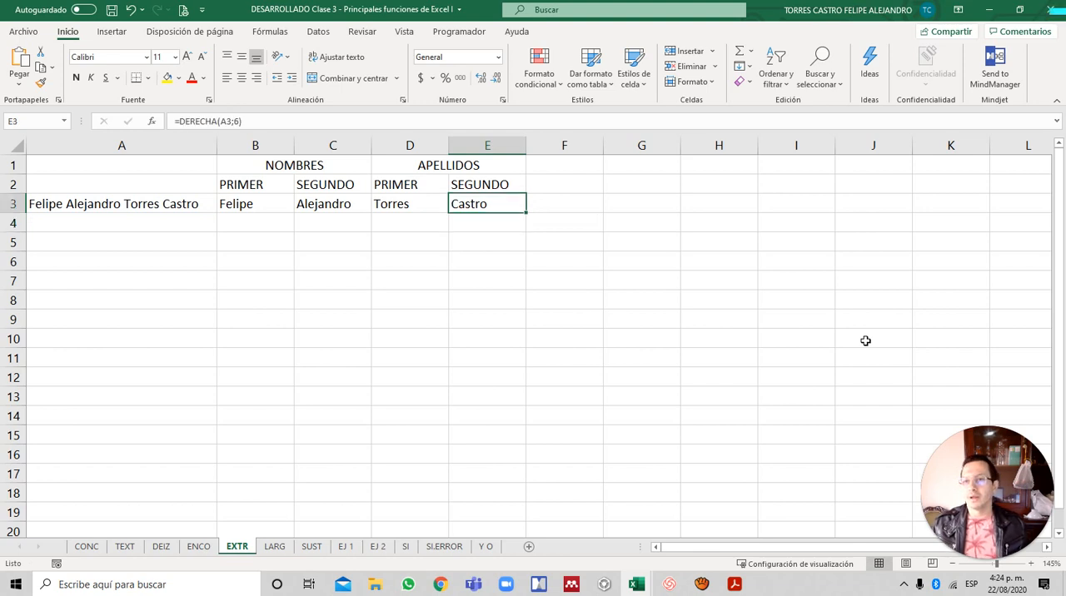
{"action": "key", "text": "Left"}
{"action": "key", "text": "Left"}
{"action": "key", "text": "Left"}
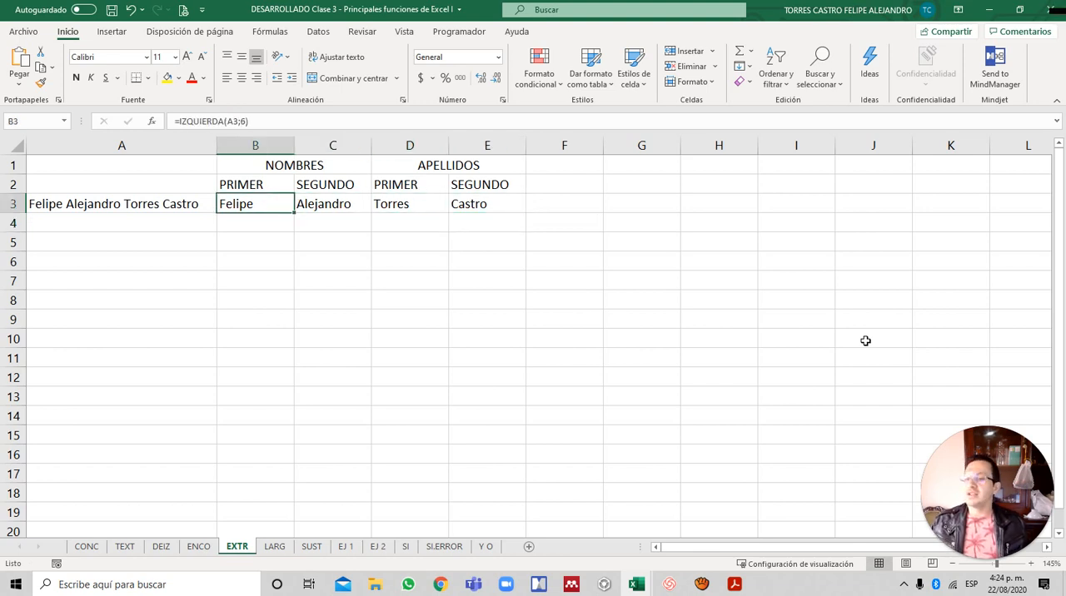
{"action": "key", "text": "Right"}
{"action": "key", "text": "Right"}
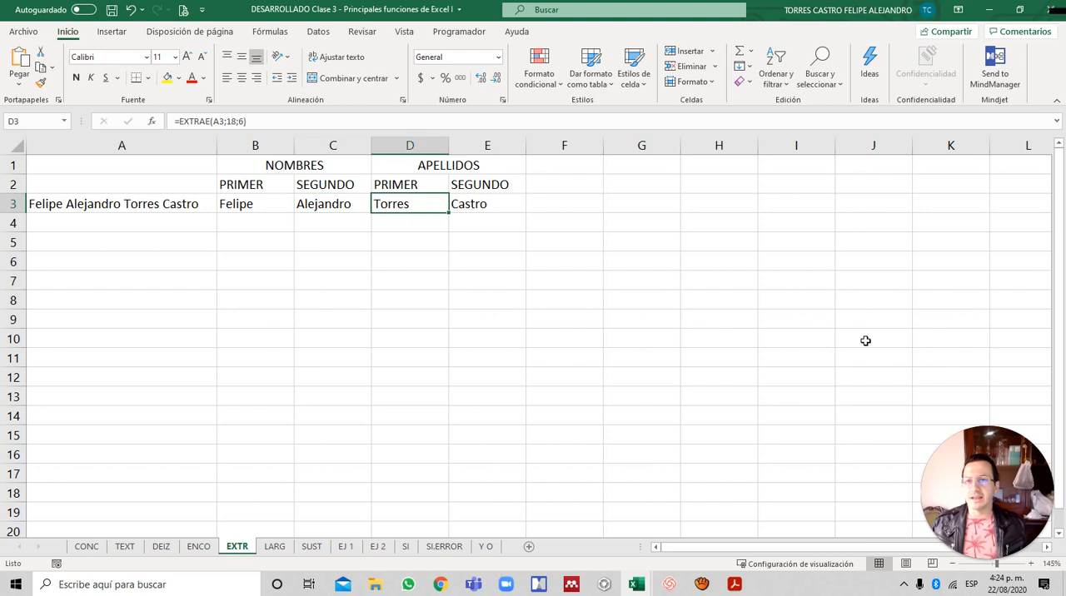
{"action": "key", "text": "Right"}
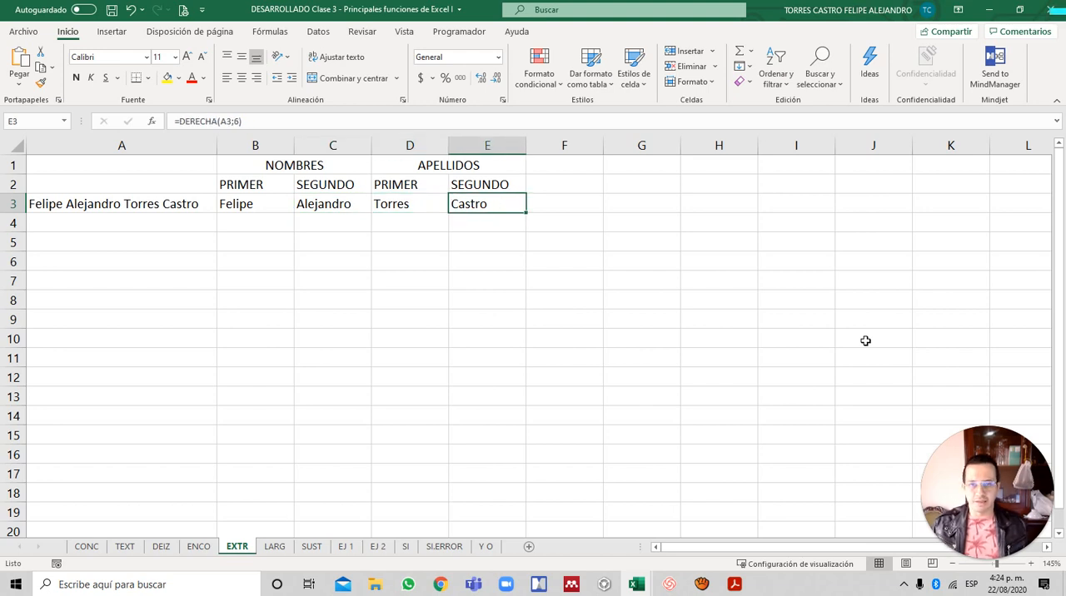
{"action": "key", "text": "F2"}
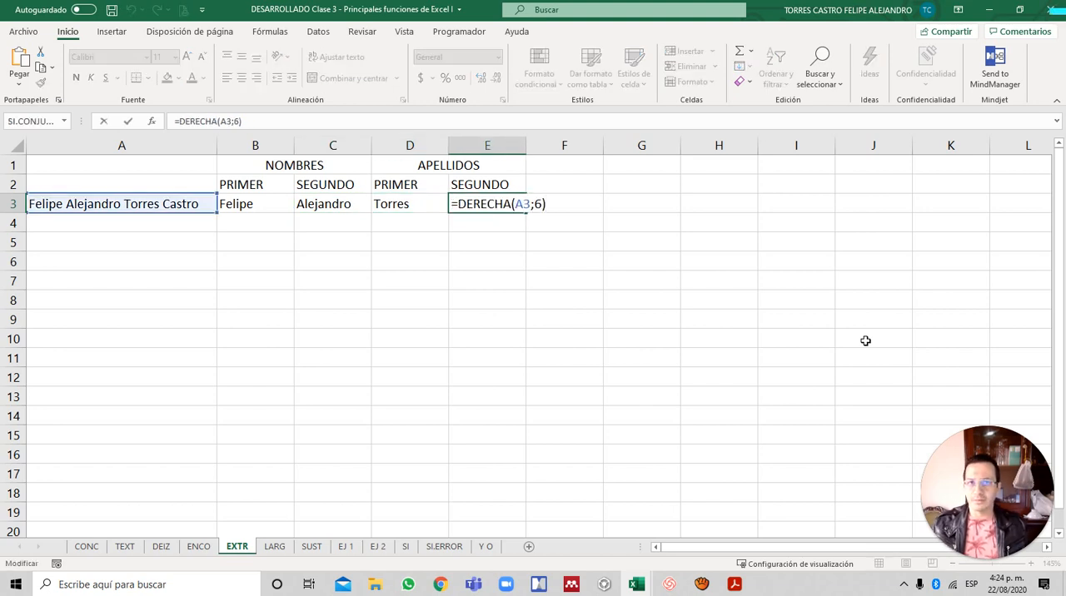
{"action": "key", "text": "Escape"}
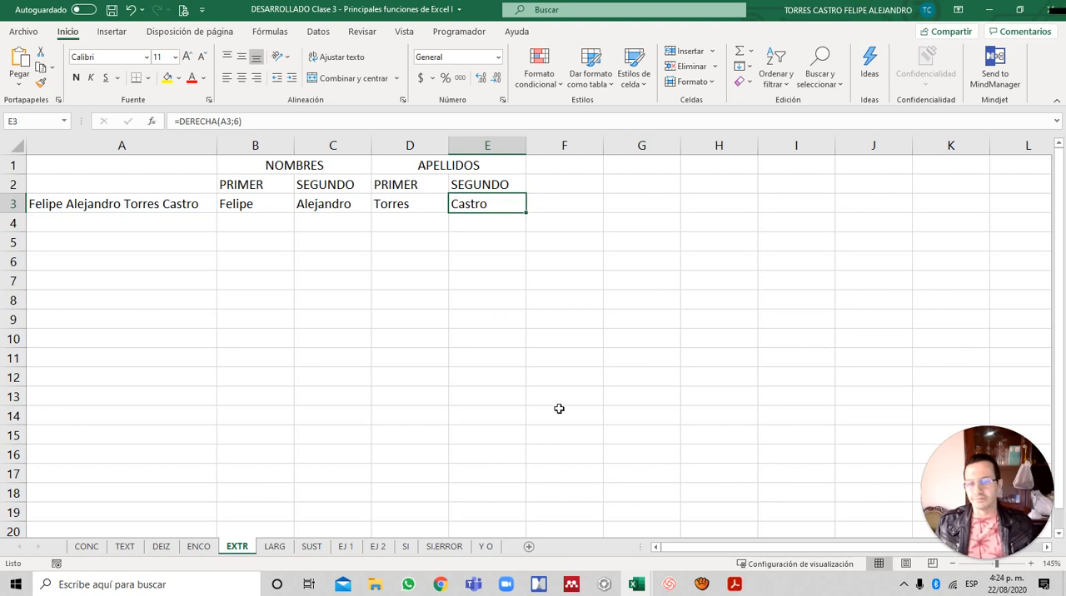
- Switch to the Acrobat Reader slides, examine the LARGO function's argument on page 8, and return to Excel
{"action": "key", "text": "alt+Tab"}
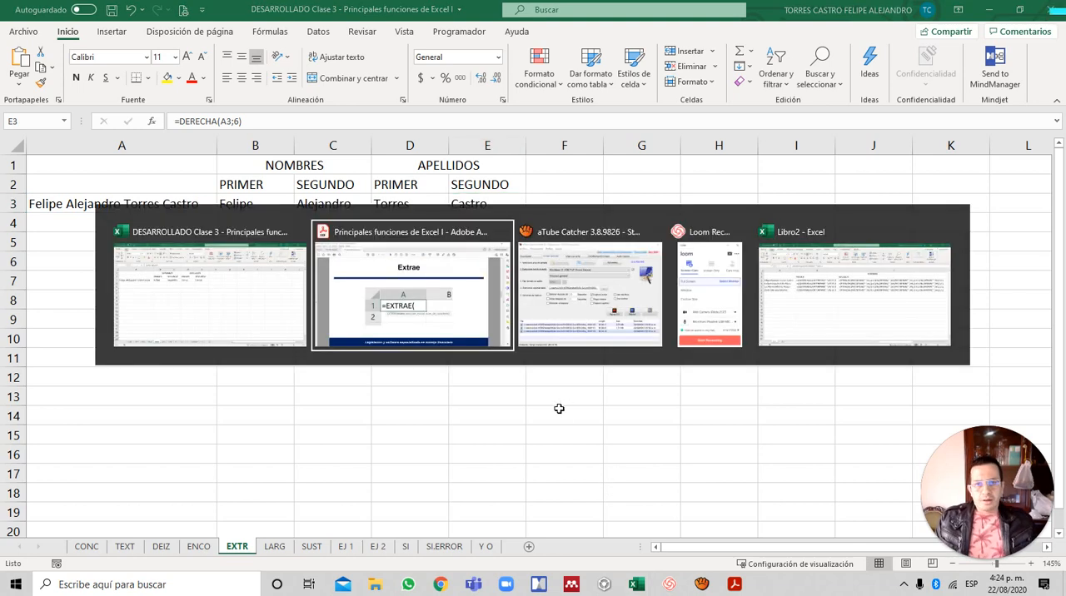
{"action": "scroll", "coordinate": [558, 408], "scroll_direction": "down", "scroll_amount": 1}
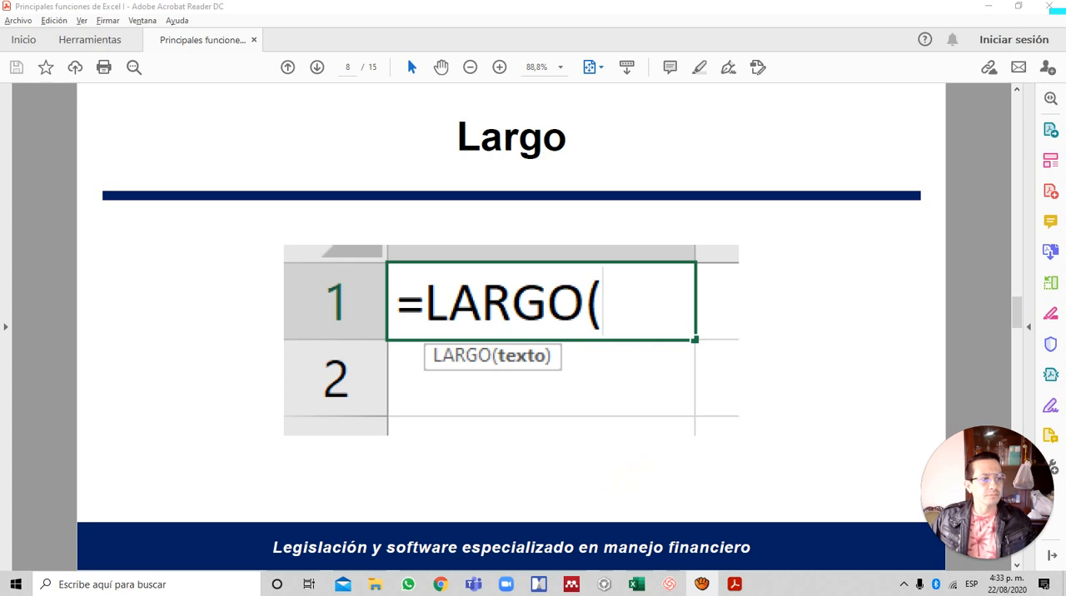
{"action": "left_click", "coordinate": [963, 275]}
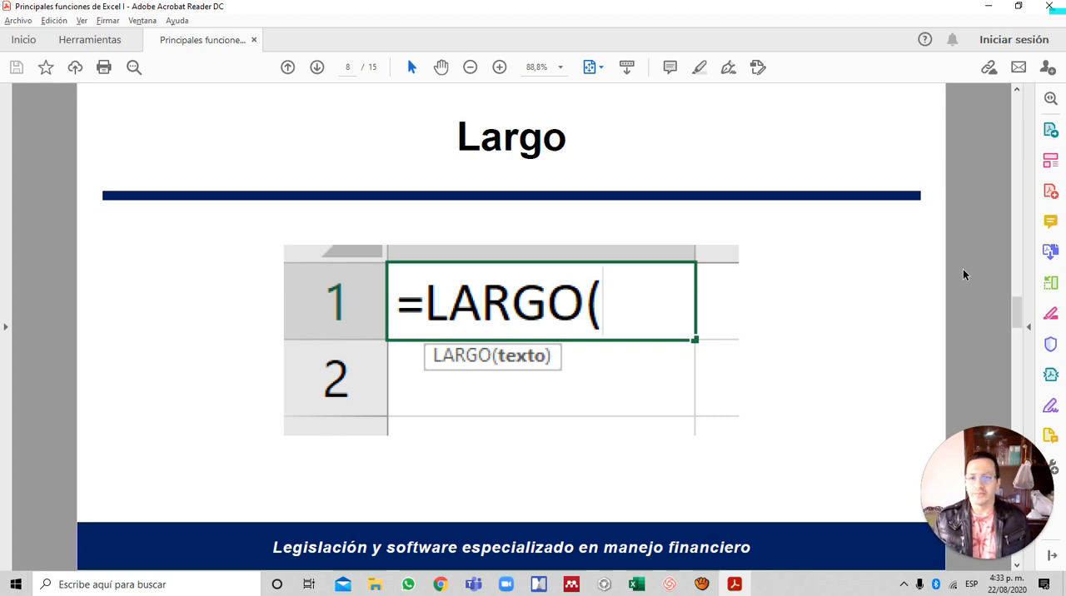
{"action": "key", "text": "alt+Tab"}
{"action": "key", "text": "alt+Tab"}
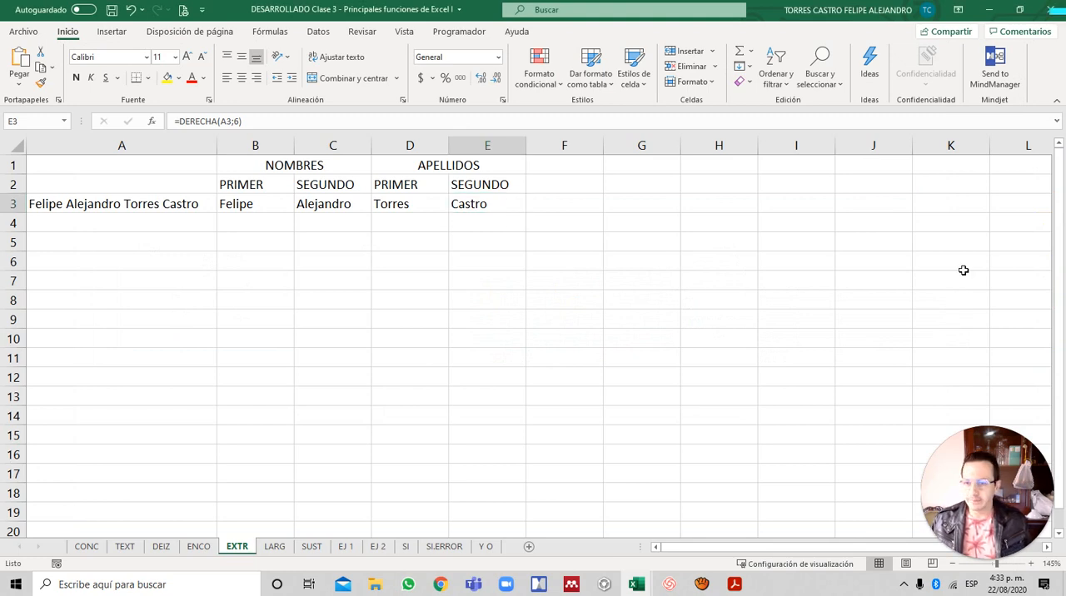
- Open the LARG sheet and enter the sample text FSFDSFDSFDS in A1
{"action": "key", "text": "ctrl+Page_Down"}
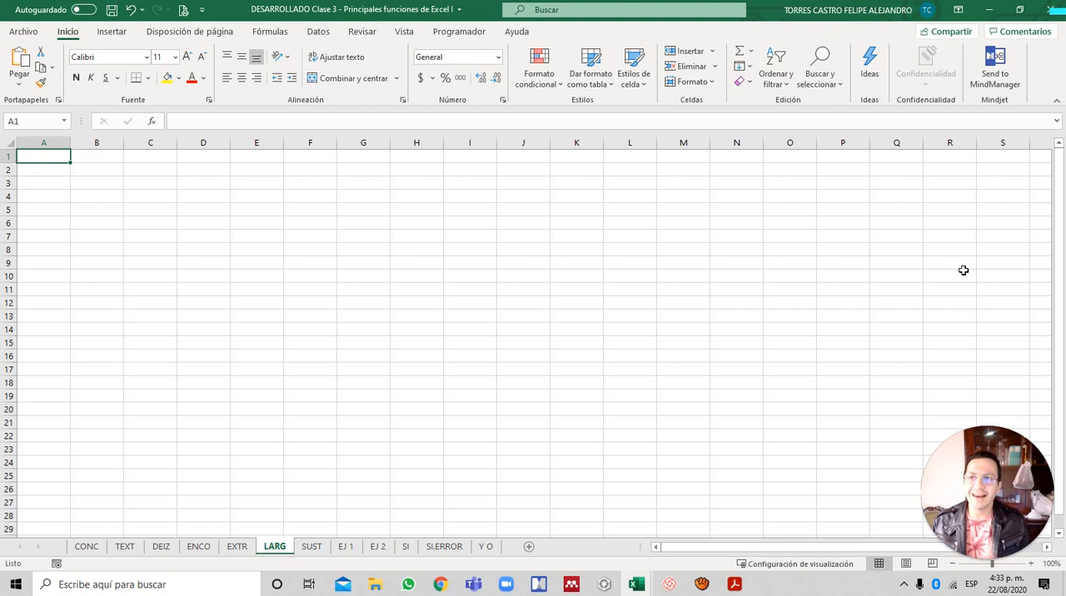
{"action": "type", "text": "FSFDSFDSFDS"}
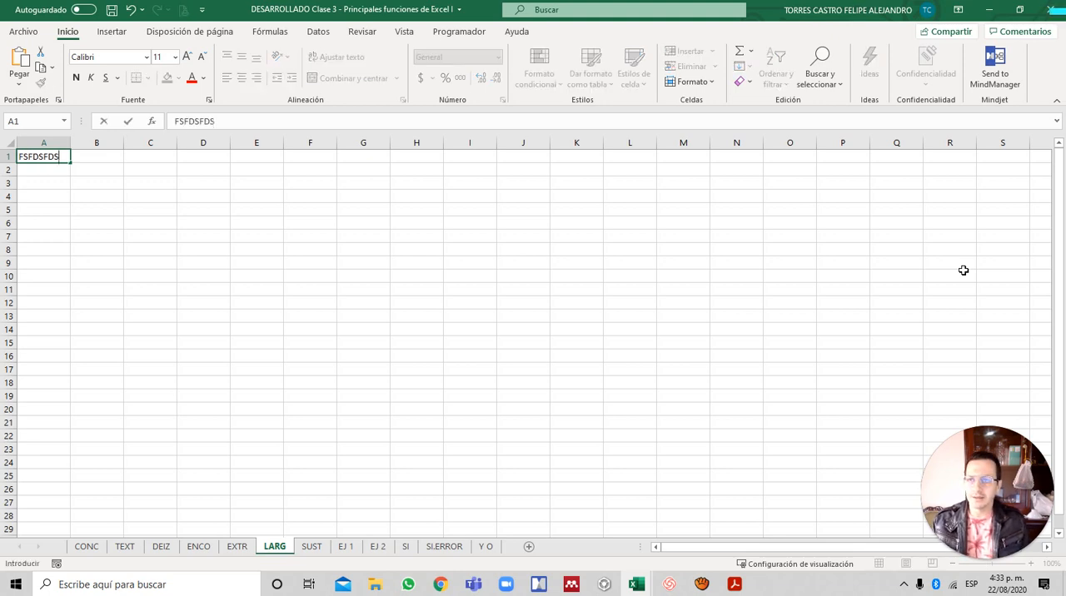
{"action": "key", "text": "Return"}
- Count the characters of A1 in B1 with the formula =LARGO(A1), then reselect A1
{"action": "key", "text": "Right"}
{"action": "key", "text": "Up"}
{"action": "type", "text": "="}
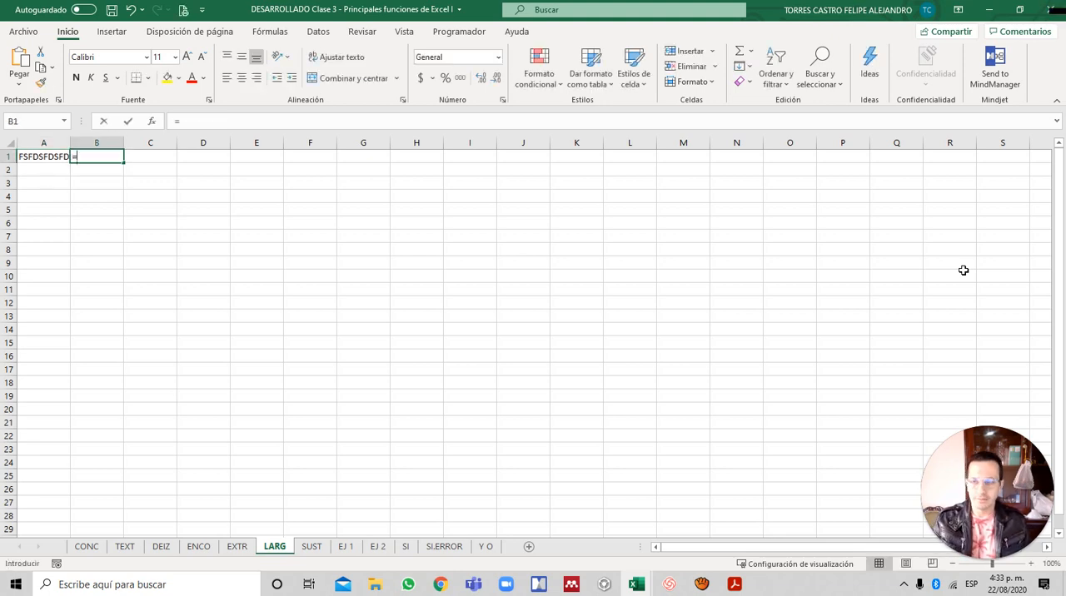
{"action": "type", "text": "LARGO("}
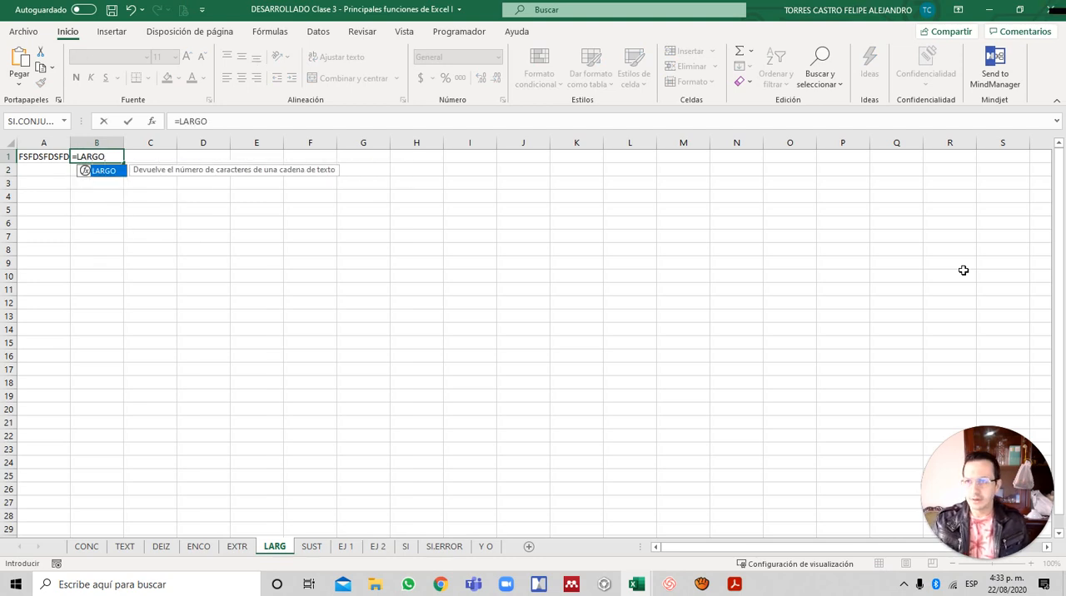
{"action": "key", "text": "Left"}
{"action": "type", "text": ")"}
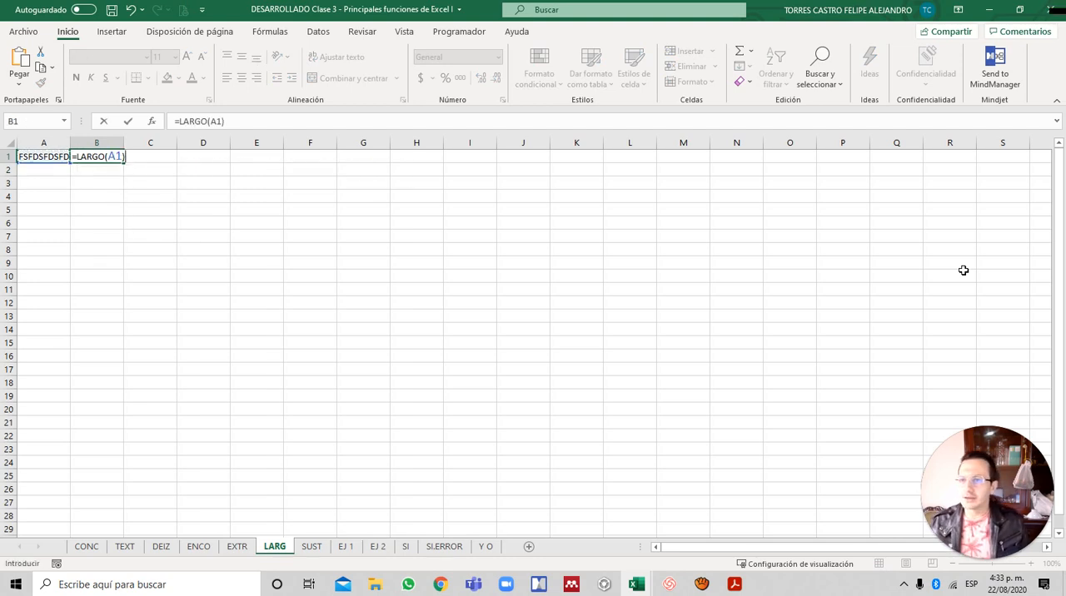
{"action": "key", "text": "Return"}
{"action": "key", "text": "Up"}
{"action": "key", "text": "Left"}
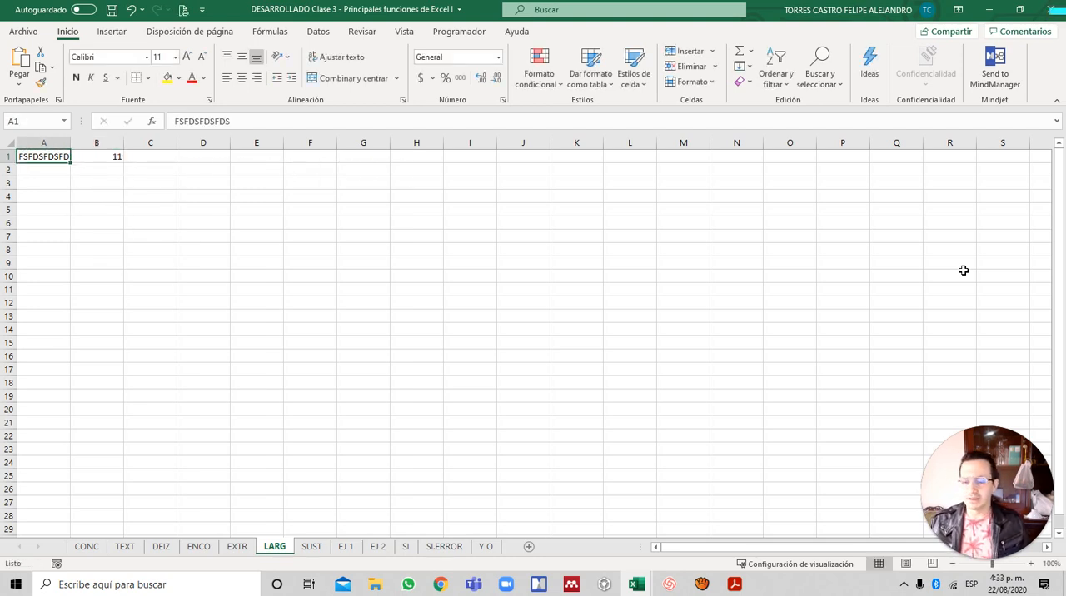
{"action": "key", "text": "alt+f"}
{"action": "key", "text": "c"}
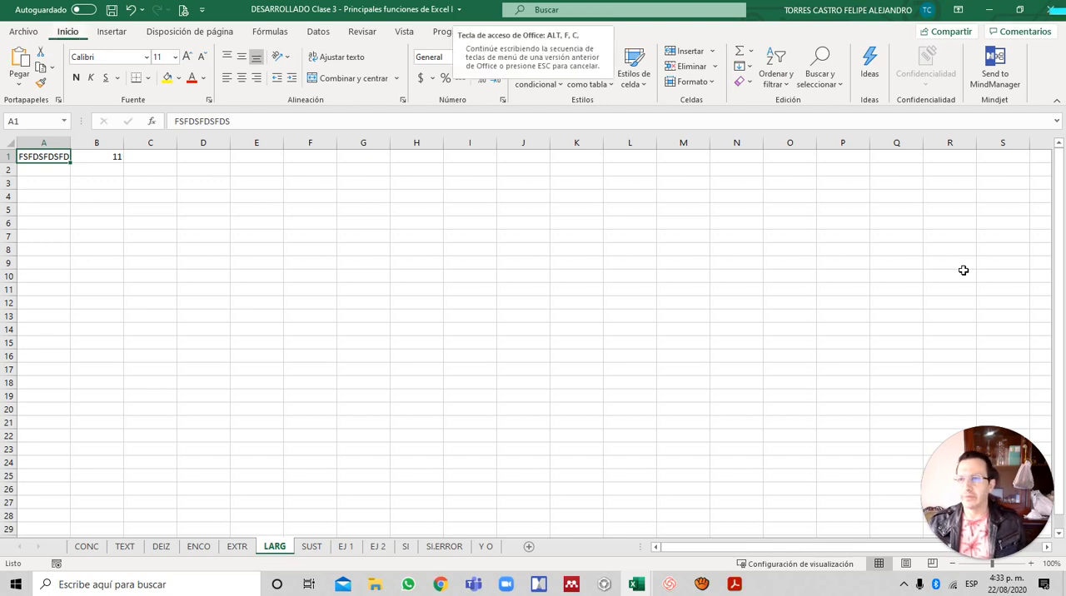
{"action": "key", "text": "Escape"}
- AutoFit the width of column A to the text in A1
{"action": "key", "text": "alt+o"}
{"action": "key", "text": "c"}
{"action": "key", "text": "a"}
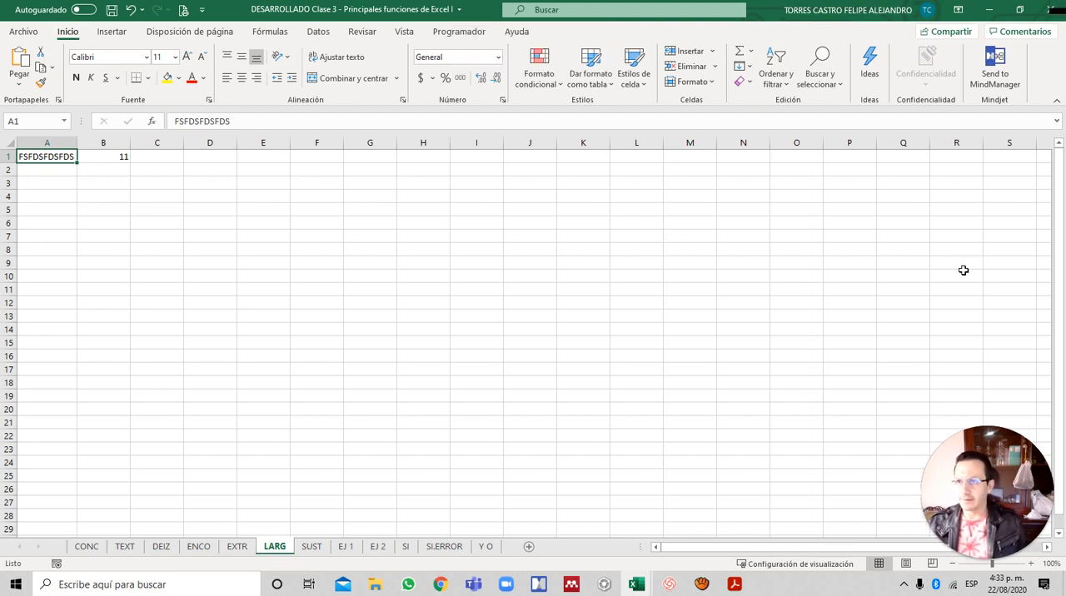
- Append a few spaces and the text FDSFDSFDS to the end of the sample text in A1
{"action": "key", "text": "F2"}
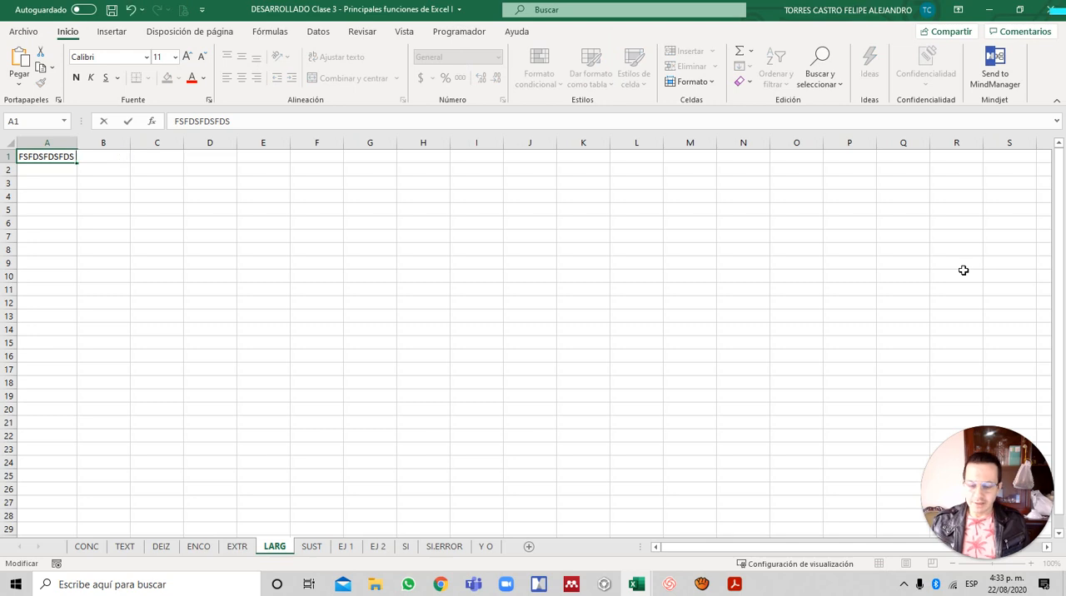
{"action": "key", "text": "Return"}
{"action": "key", "text": "Up"}
{"action": "key", "text": "F2"}
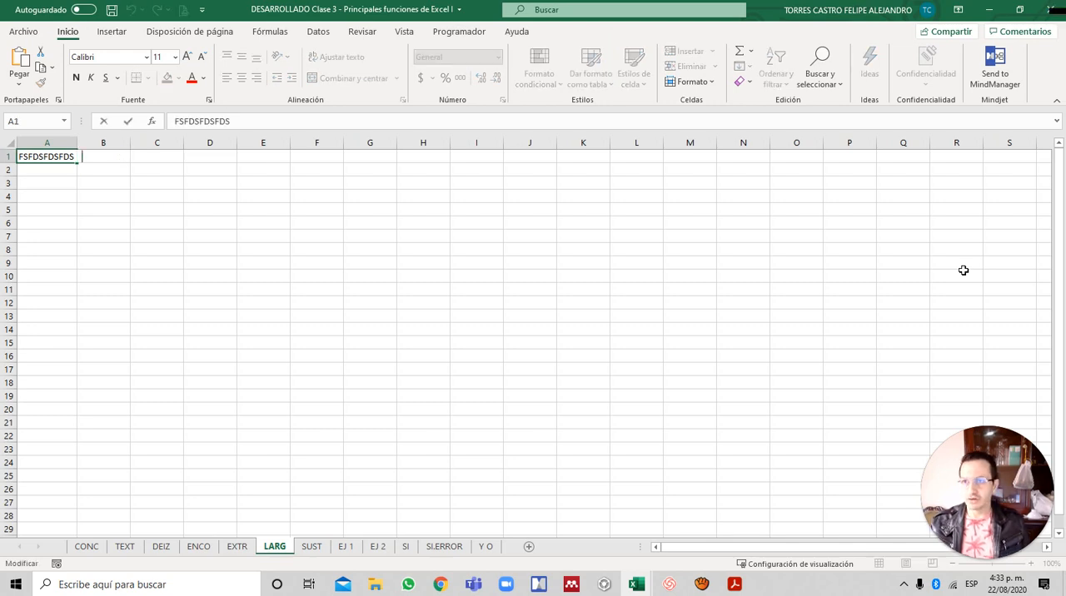
{"action": "type", "text": "FDSFDSFDS"}
{"action": "key", "text": "Return"}
{"action": "key", "text": "Up"}
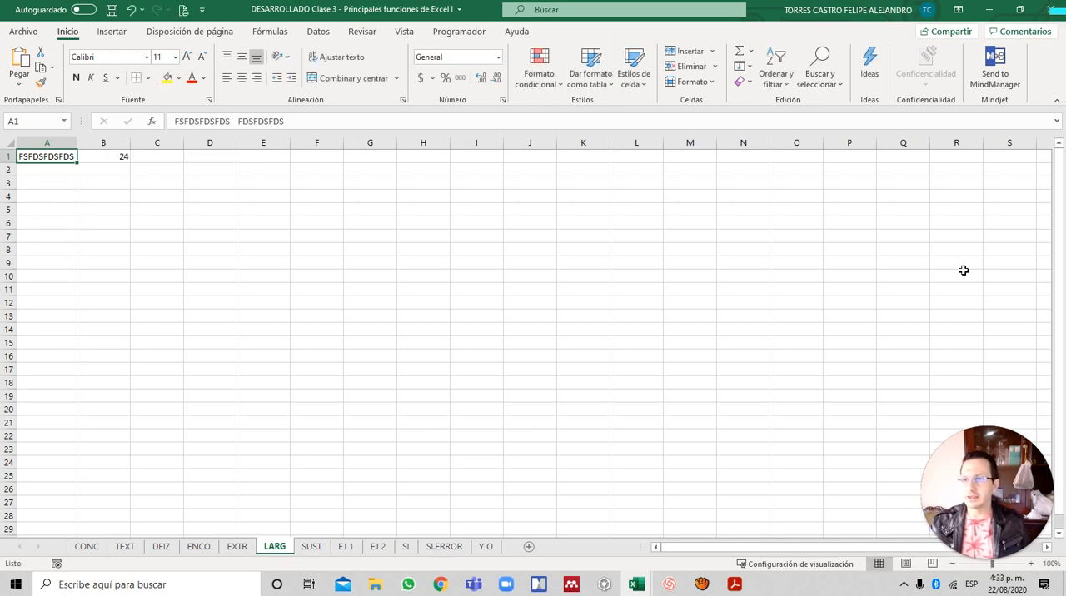
- Append spaces and DSADSDSA to the text in A1, and AutoFit the width of column A
{"action": "key", "text": "F2"}
{"action": "type", "text": "DSADSADS"}
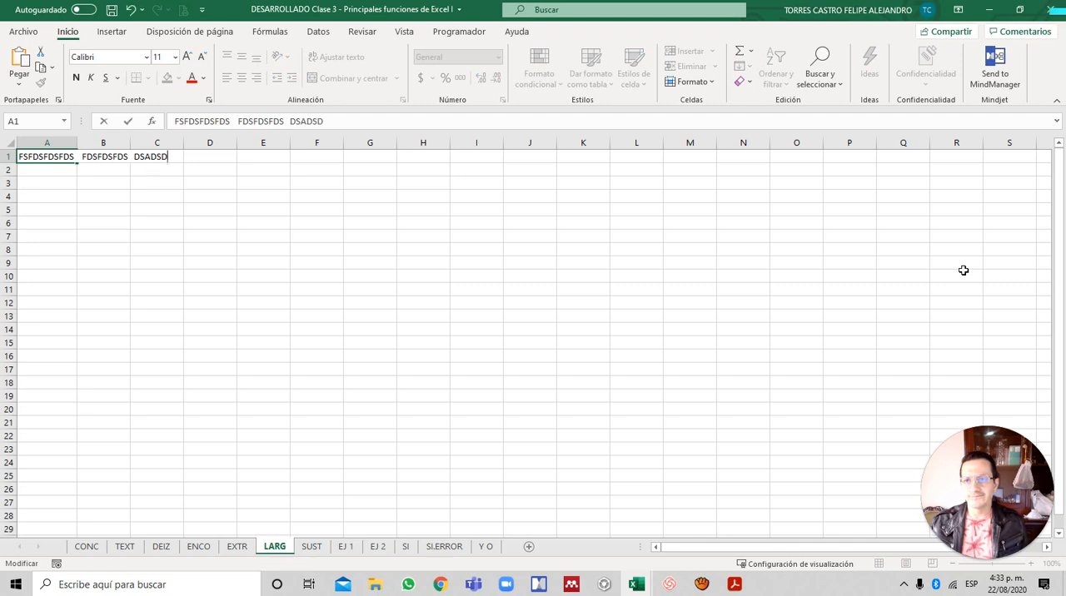
{"action": "key", "text": "Return"}
{"action": "key", "text": "Up"}
{"action": "key", "text": "alt+f"}
{"action": "key", "text": "c"}
{"action": "key", "text": "a"}
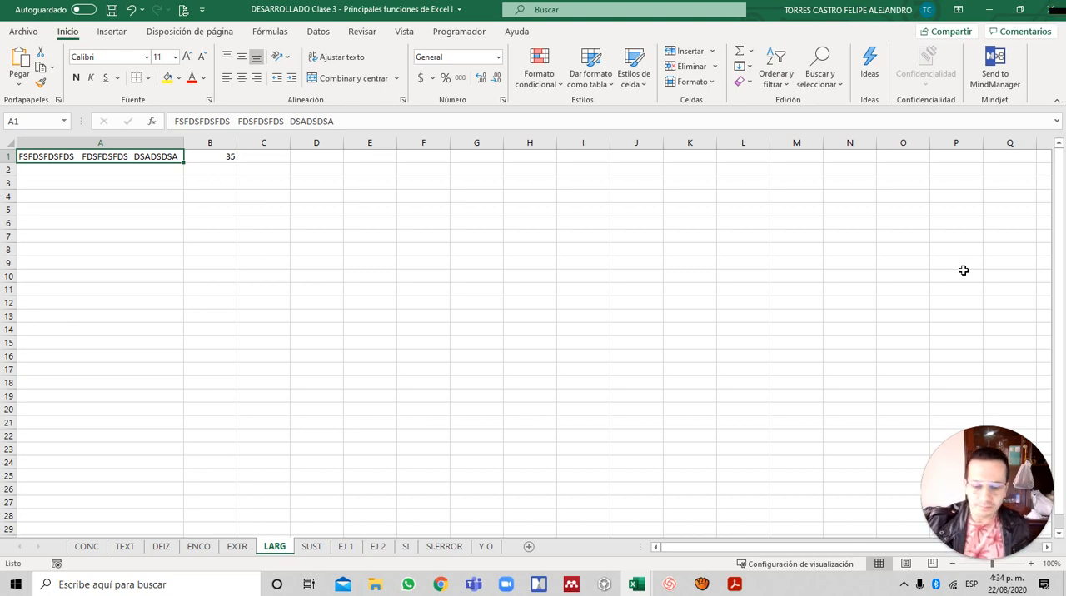
- Switch to the Acrobat Reader slides, examine the SUSTITUIR function's arguments on page 9, and return to Excel
{"action": "key", "text": "alt+Tab"}
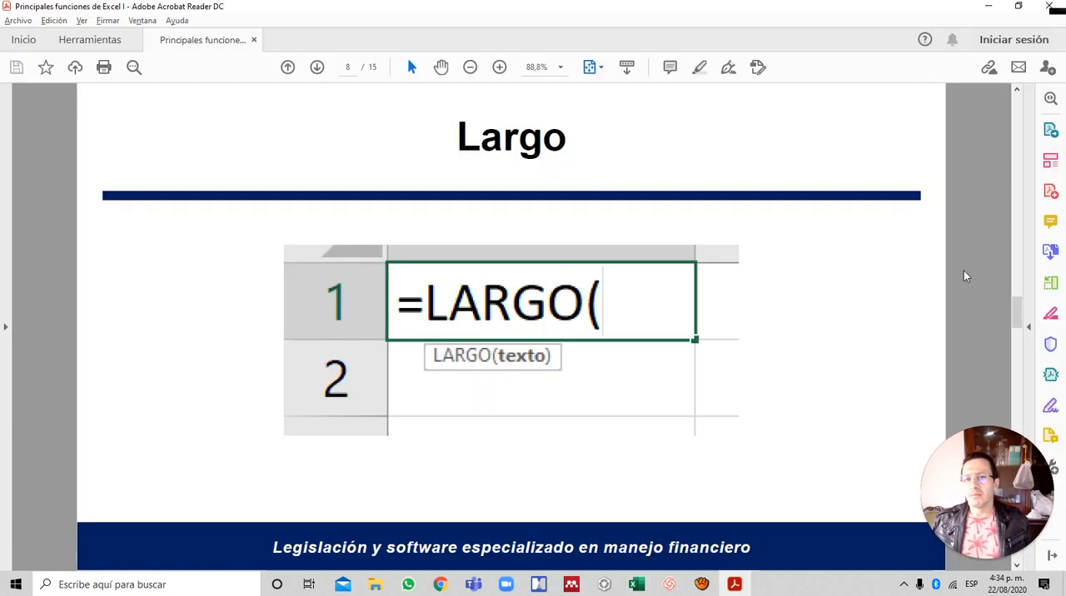
{"action": "scroll", "coordinate": [964, 271], "scroll_direction": "down", "scroll_amount": 1}
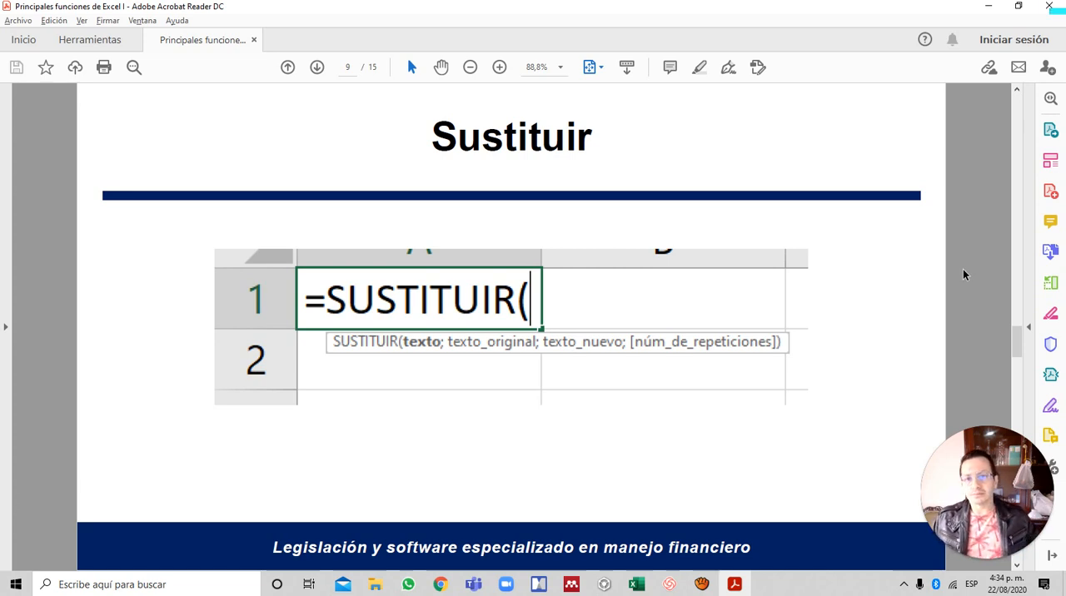
{"action": "key", "text": "alt+Tab"}
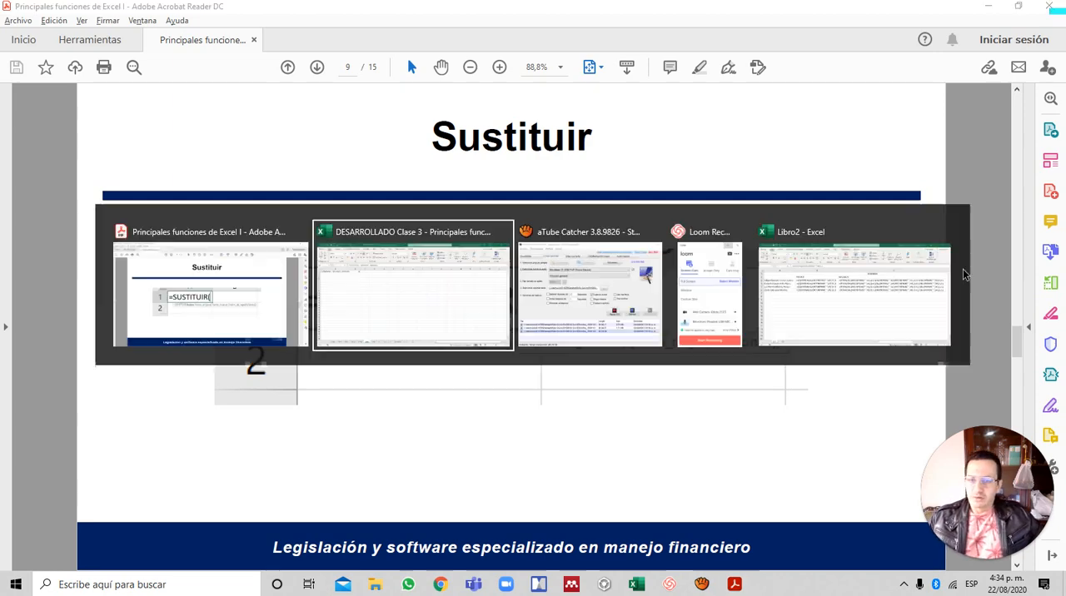
{"action": "key", "text": "alt+Tab"}
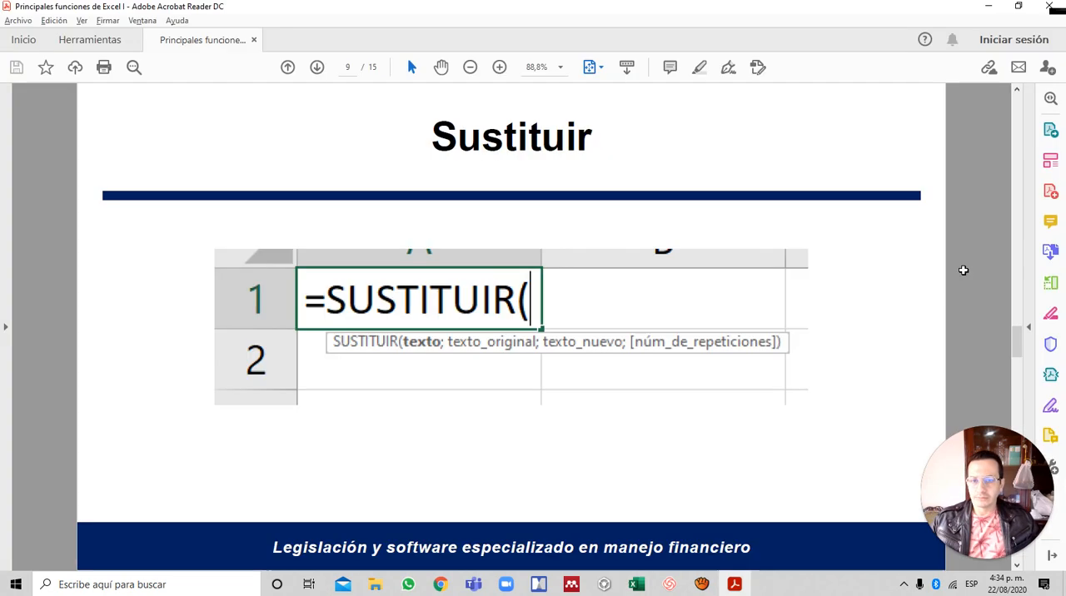
{"action": "key", "text": "alt+Tab"}
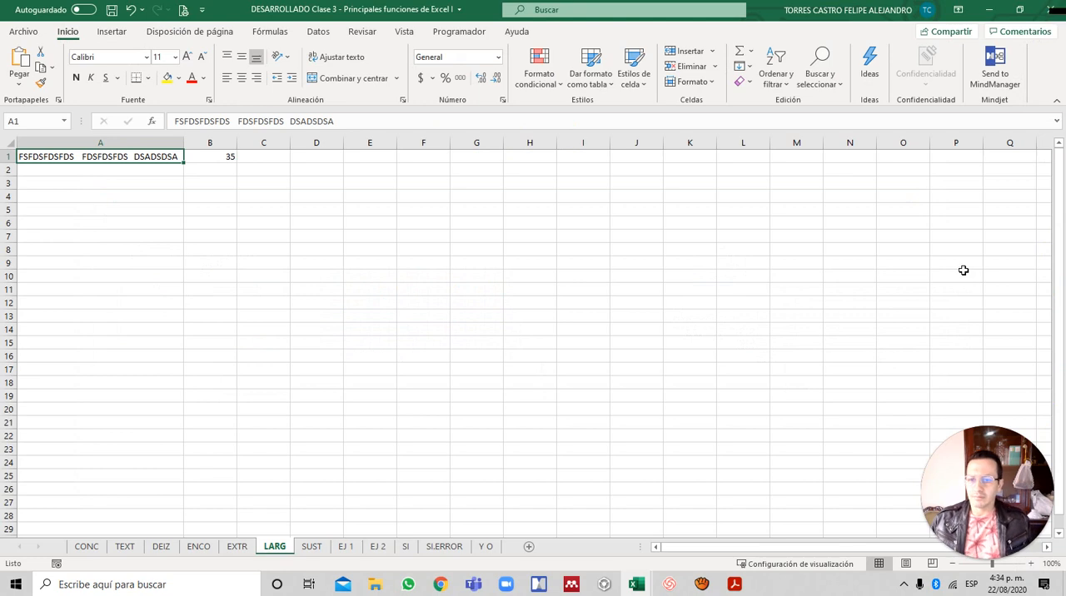
- Open the SUST sheet and begin a SUSTITUIR formula in B2 with A2 as its text argument
{"action": "key", "text": "ctrl+Page_Down"}
{"action": "key", "text": "Down"}
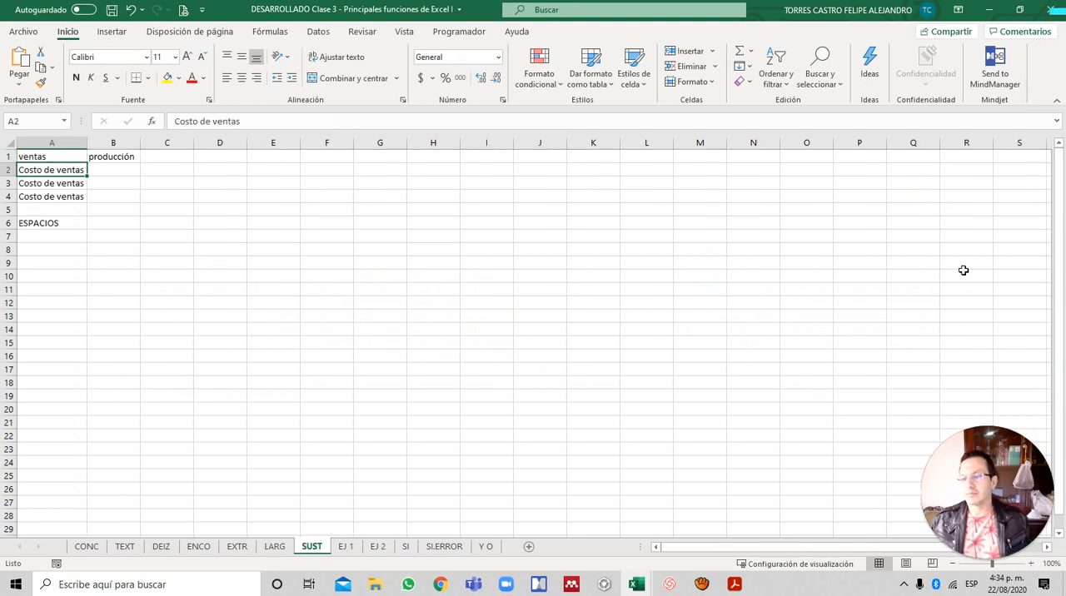
{"action": "key", "text": "Right"}
{"action": "key", "text": "Right"}
{"action": "key", "text": "Left"}
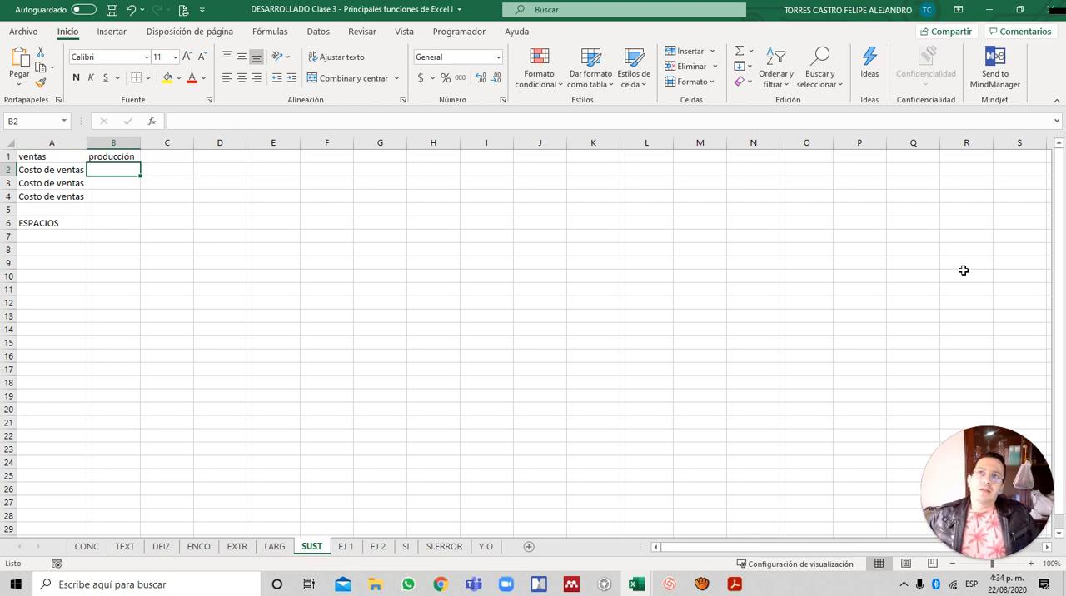
{"action": "type", "text": "="}
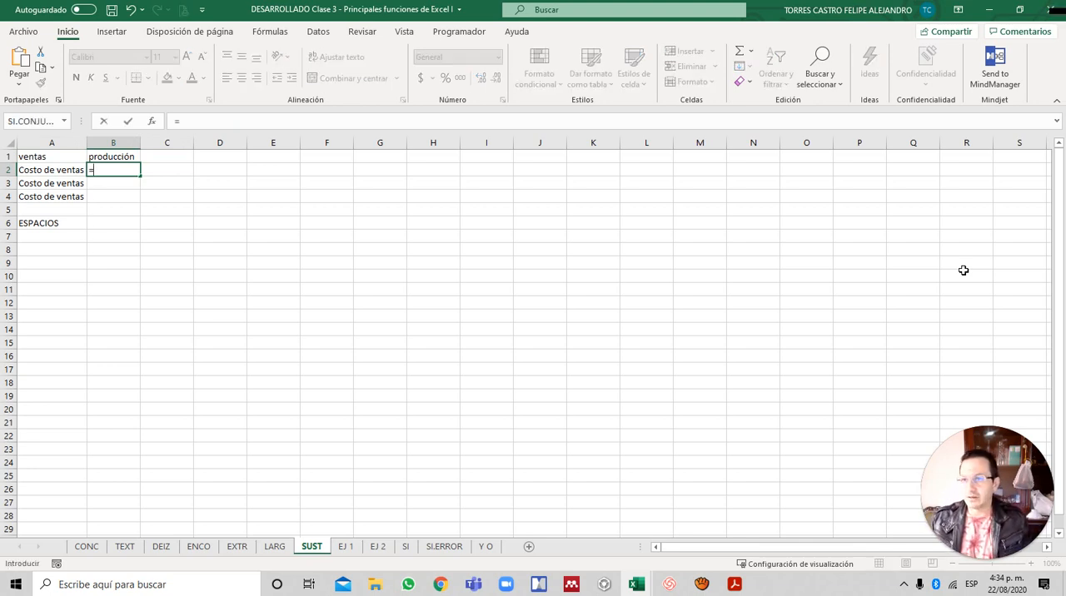
{"action": "type", "text": "su"}
{"action": "key", "text": "BackSpace"}
{"action": "key", "text": "BackSpace"}
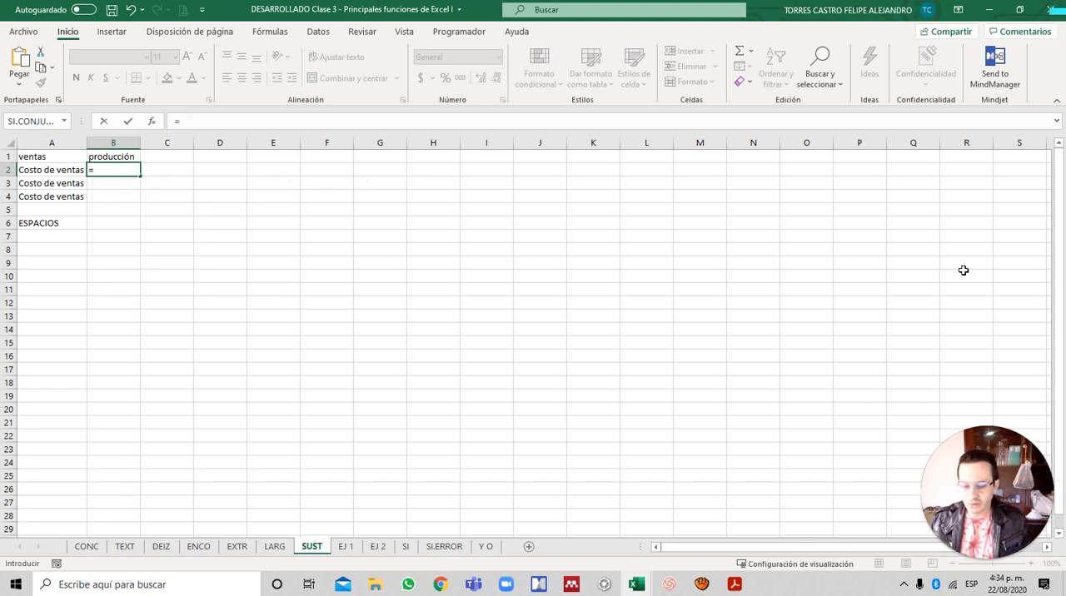
{"action": "type", "text": "SUST"}
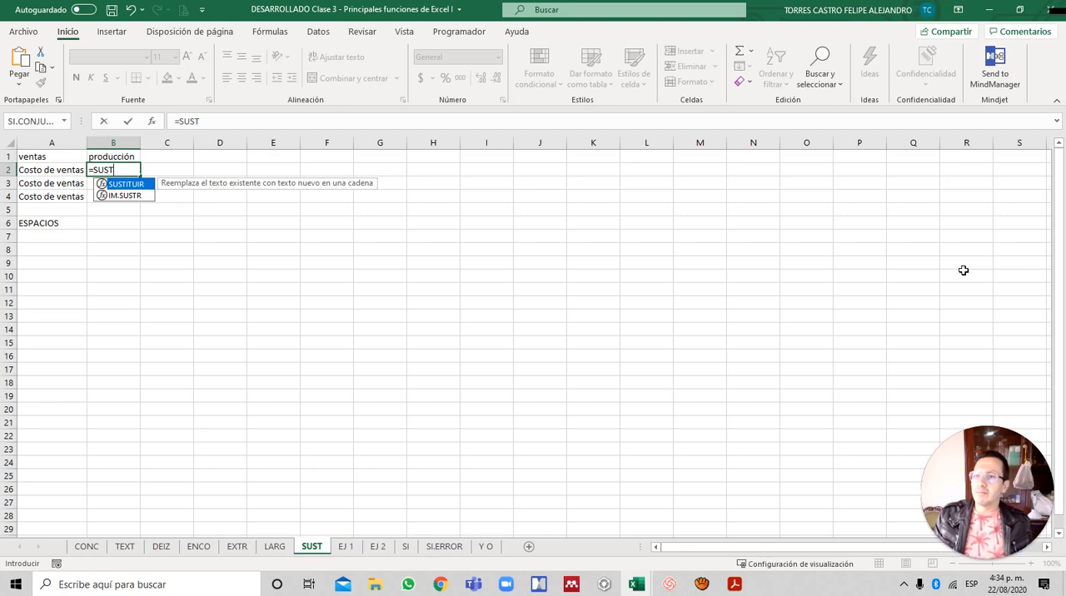
{"action": "key", "text": "Tab"}
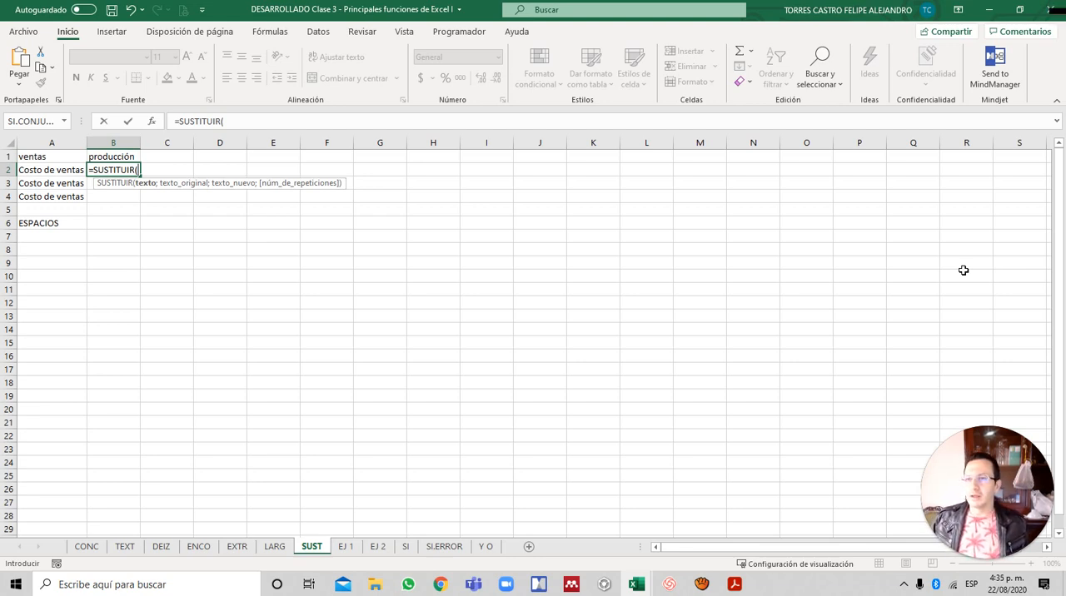
{"action": "key", "text": "Left"}
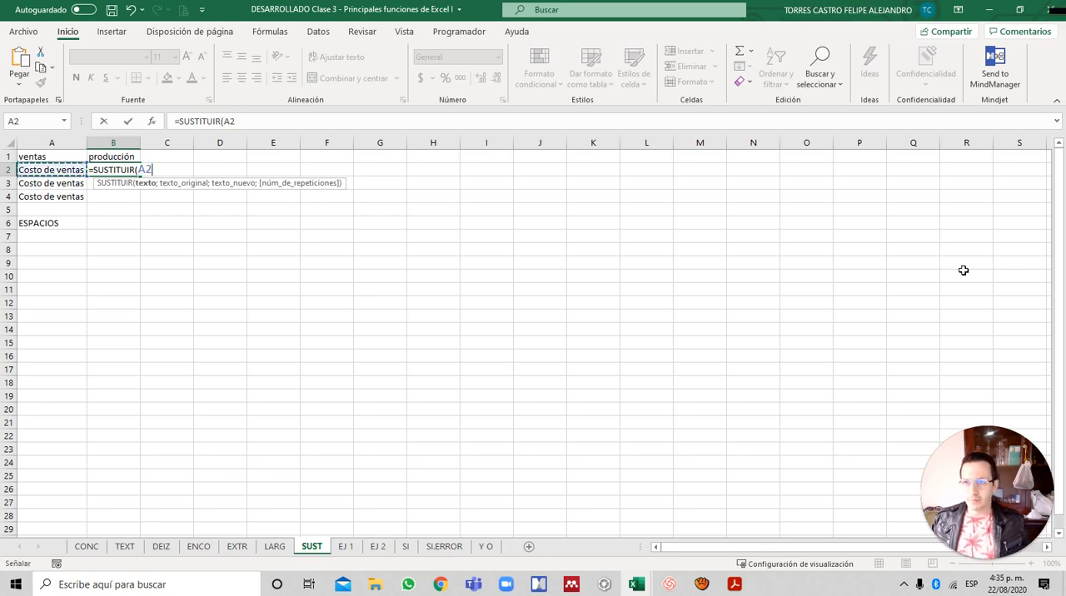
{"action": "type", "text": ";"}
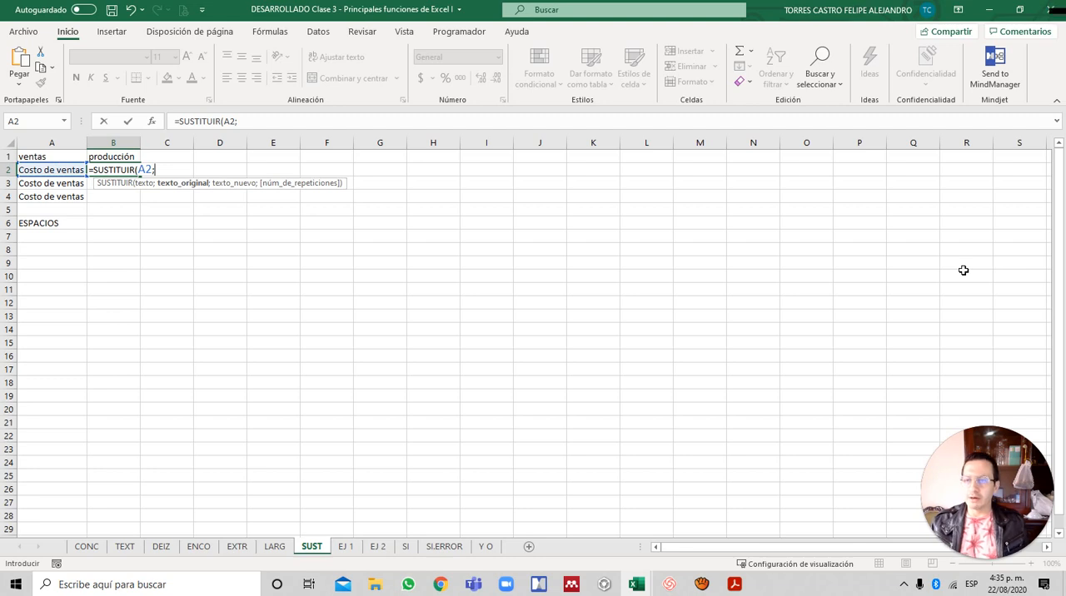
{"action": "type", "text": "\"vent"}
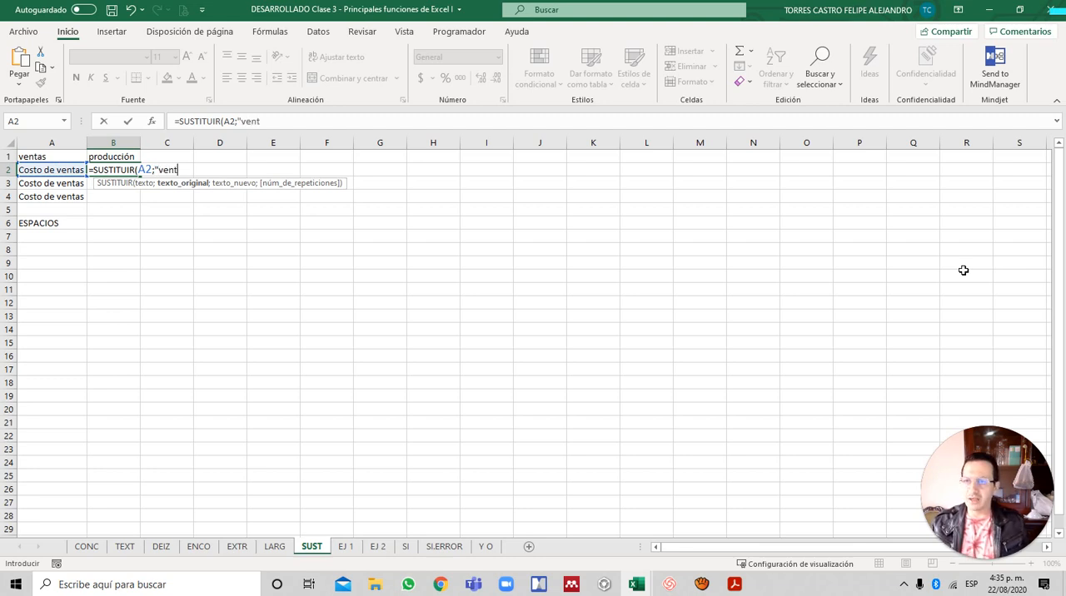
{"action": "type", "text": "as\";"}
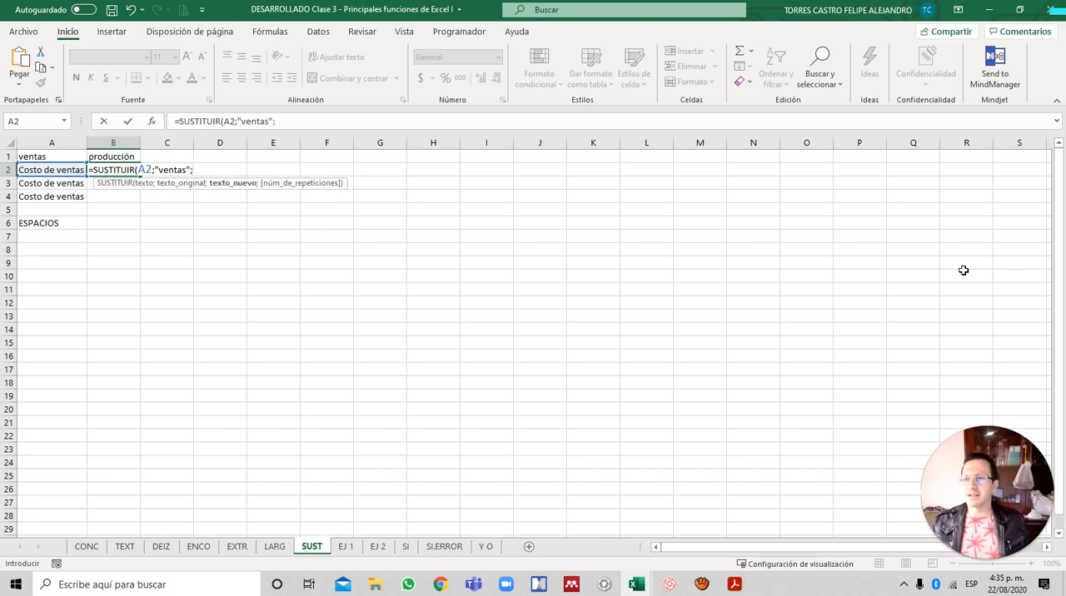
- Complete the B2 formula as =SUSTITUIR(A2;"ventas";"producción"), omitting the optional repetition number
{"action": "type", "text": "\" "}
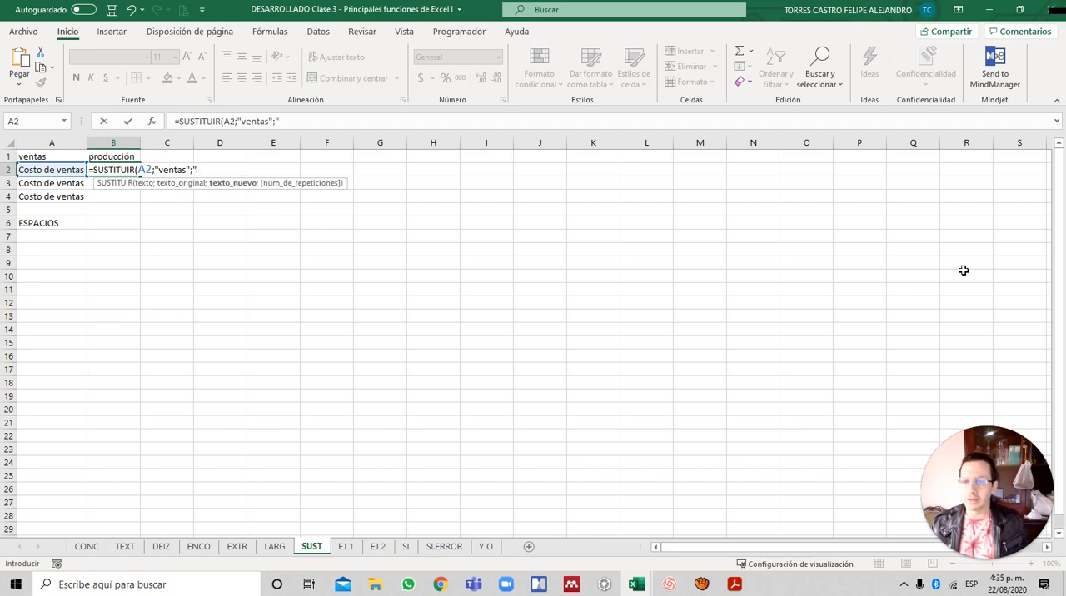
{"action": "type", "text": "producci"}
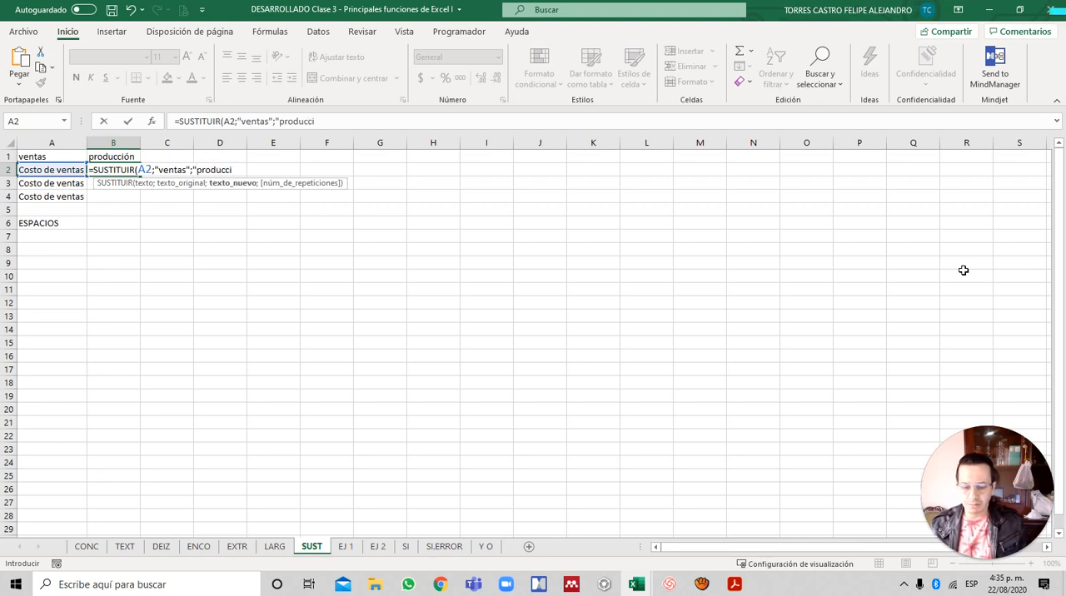
{"action": "type", "text": "ón\""}
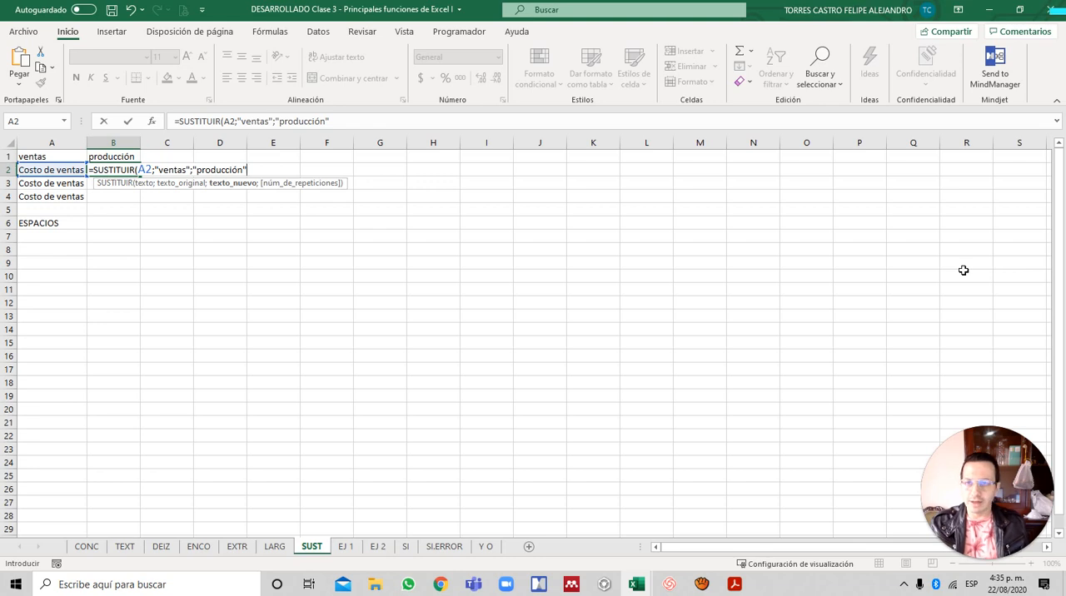
{"action": "type", "text": ")"}
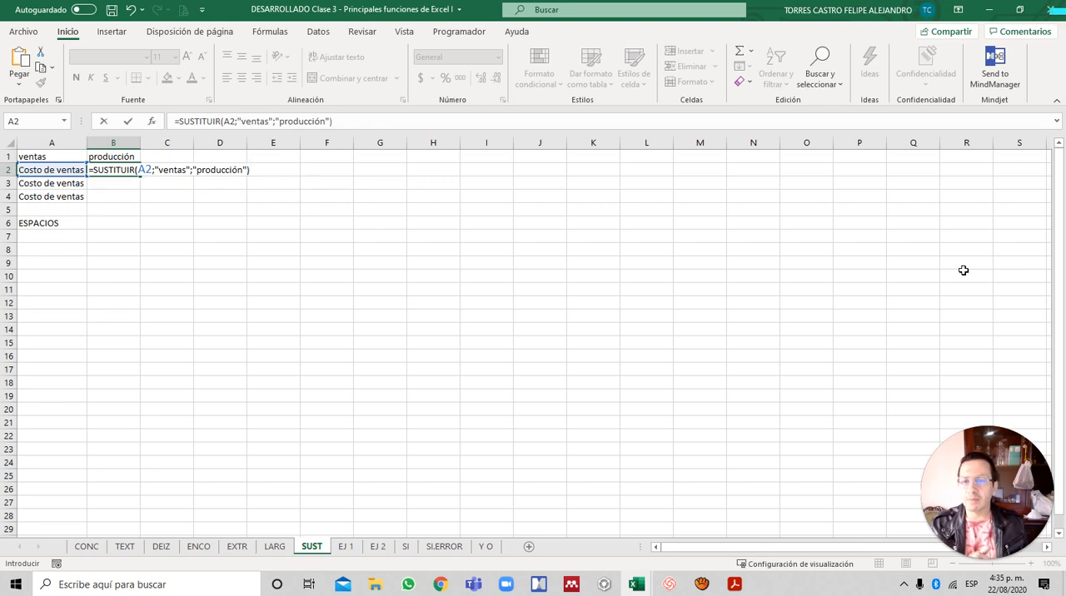
{"action": "key", "text": "BackSpace"}
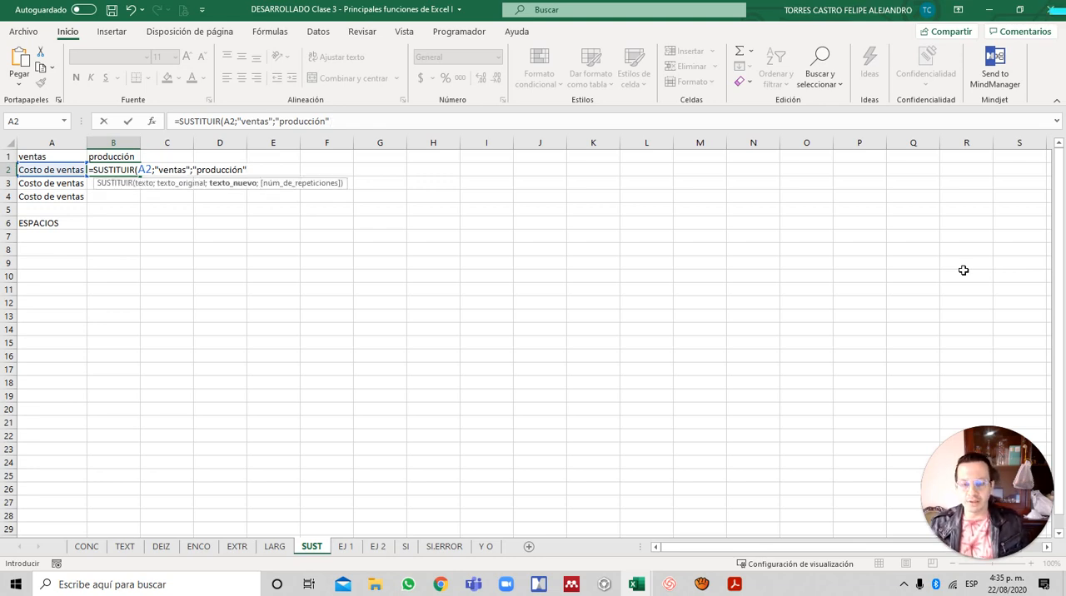
{"action": "type", "text": ";"}
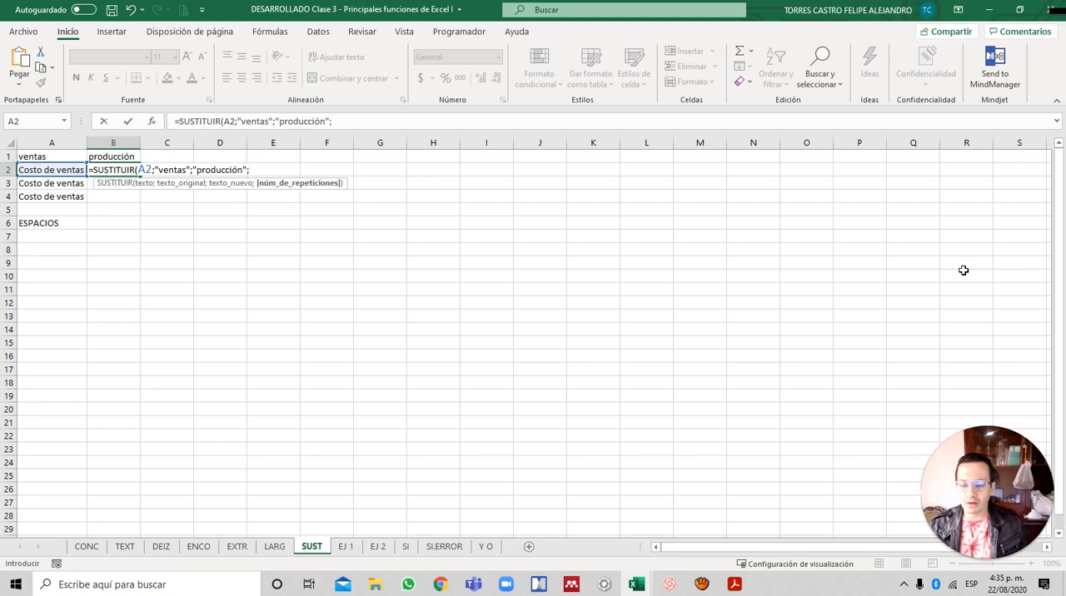
{"action": "key", "text": "BackSpace"}
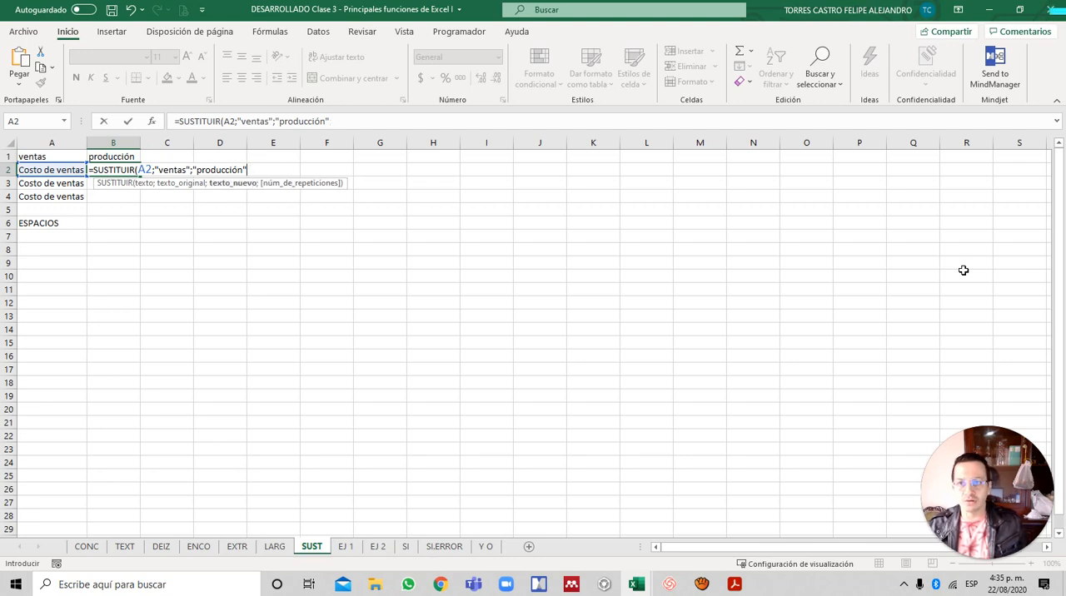
{"action": "type", "text": ")"}
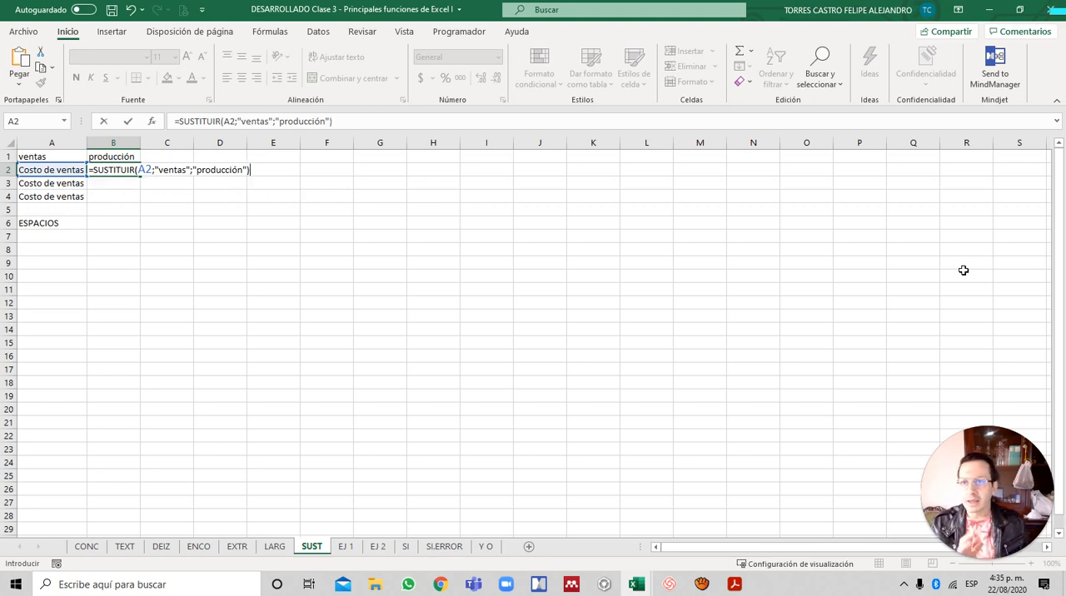
{"action": "key", "text": "Return"}
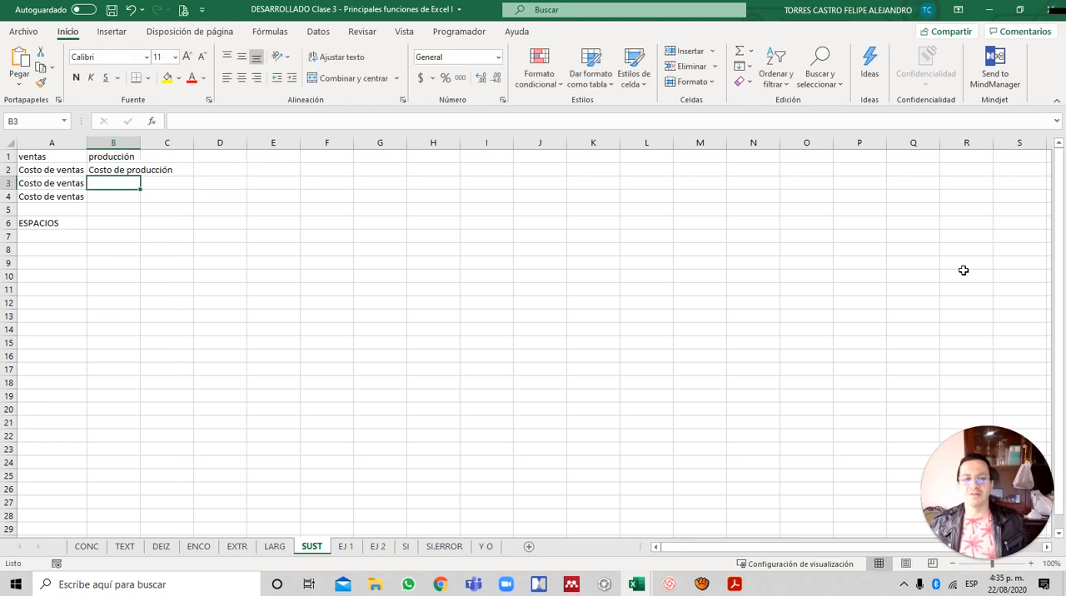
- Review the arguments of the SUSTITUIR formula in B2, leave it unedited, and select B3
{"action": "key", "text": "Up"}
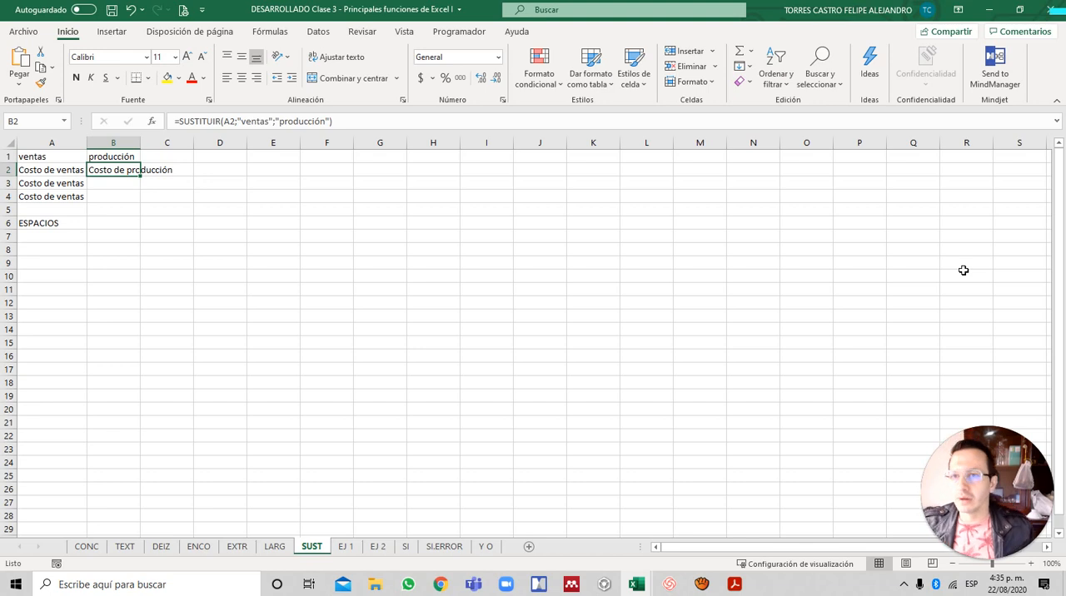
{"action": "key", "text": "F2"}
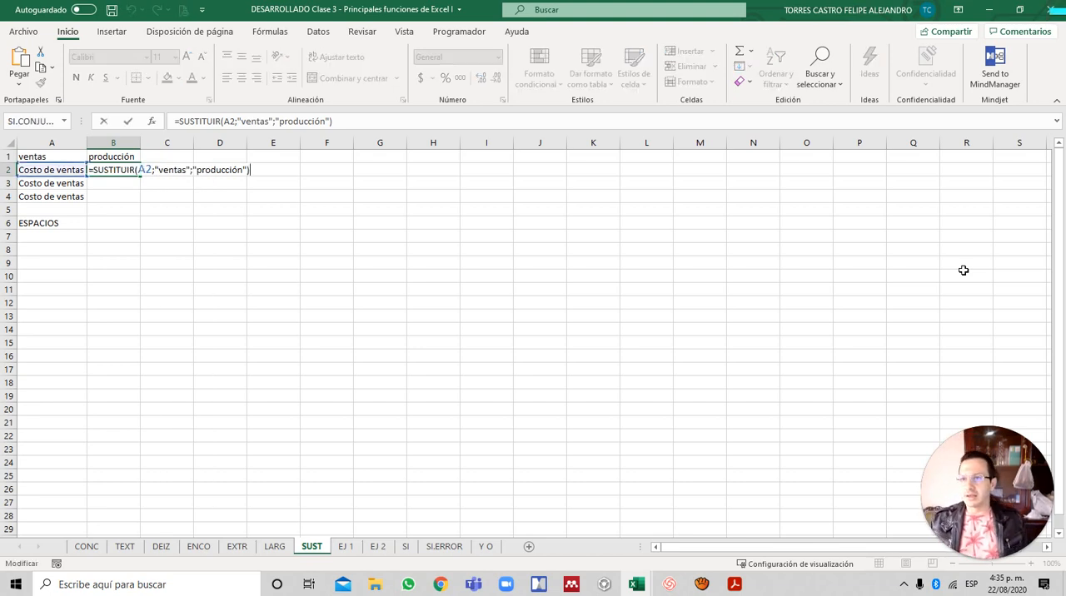
{"action": "key", "text": "Escape"}
{"action": "key", "text": "Down"}
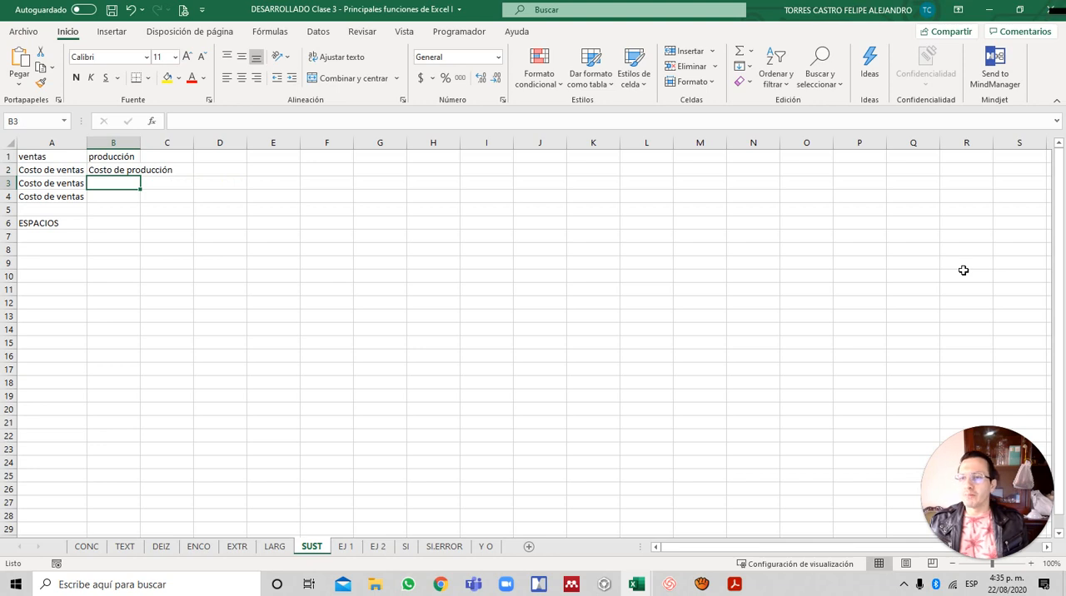
- Begin a SUSTITUIR formula in B3 with A3 as the text and A1 as the original text
{"action": "type", "text": "="}
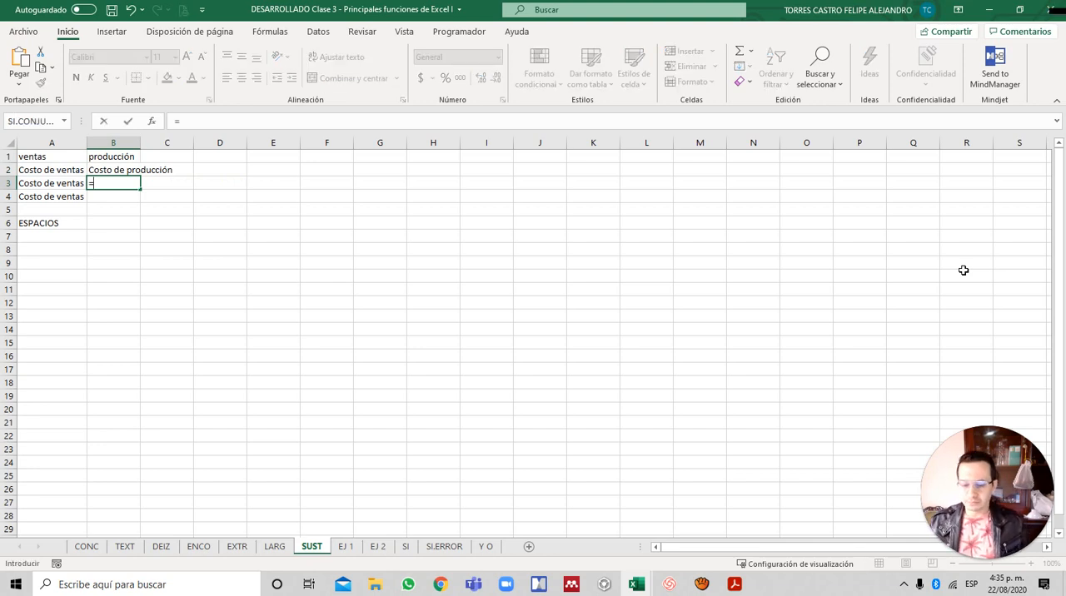
{"action": "type", "text": "sus"}
{"action": "key", "text": "Tab"}
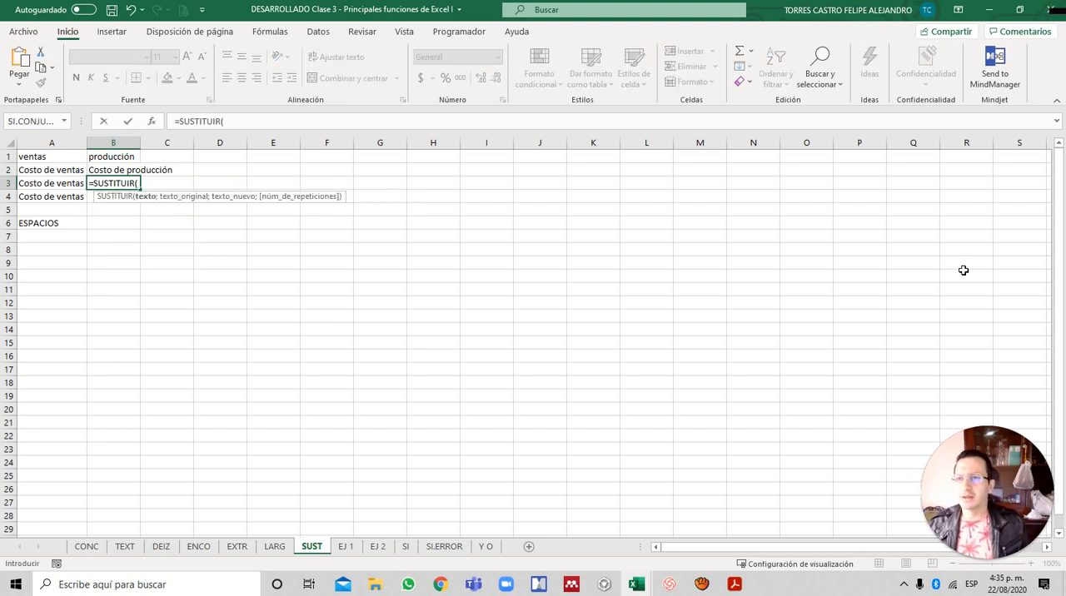
{"action": "key", "text": "Left"}
{"action": "type", "text": ";"}
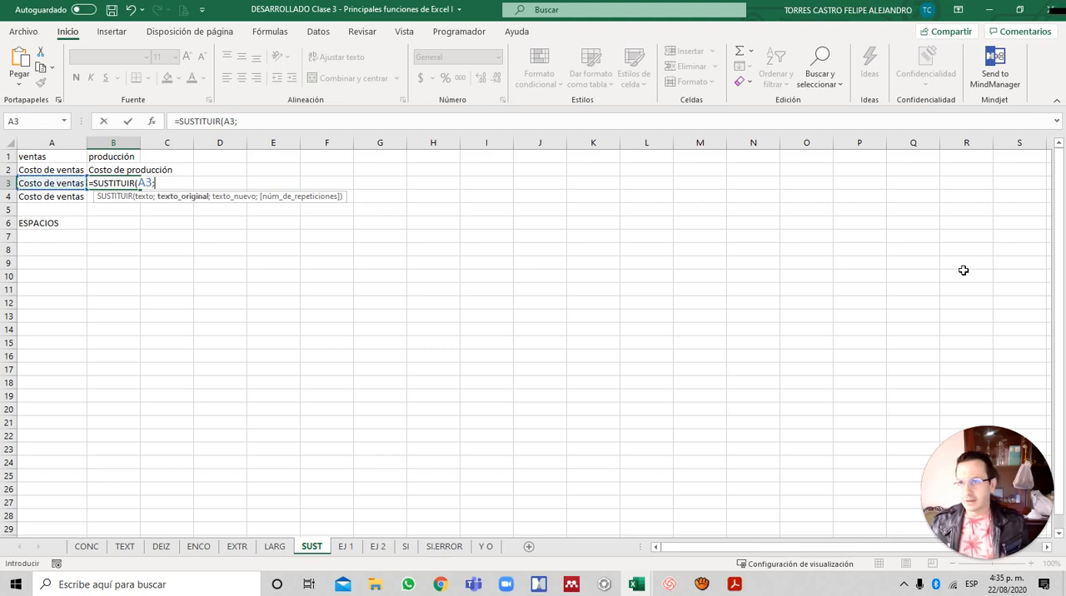
{"action": "key", "text": "Up"}
{"action": "key", "text": "Up"}
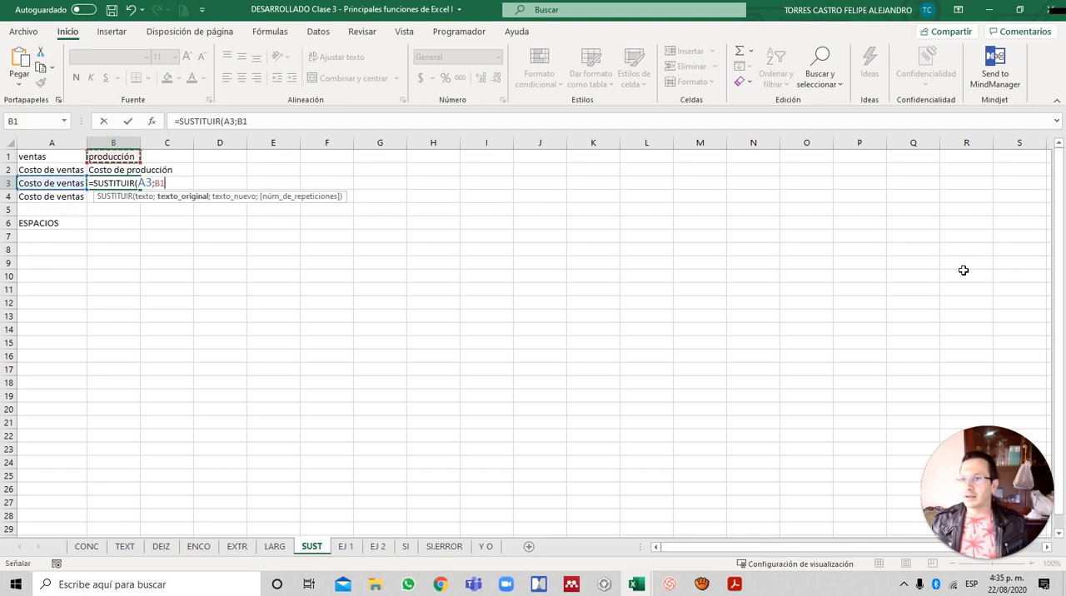
{"action": "key", "text": "Left"}
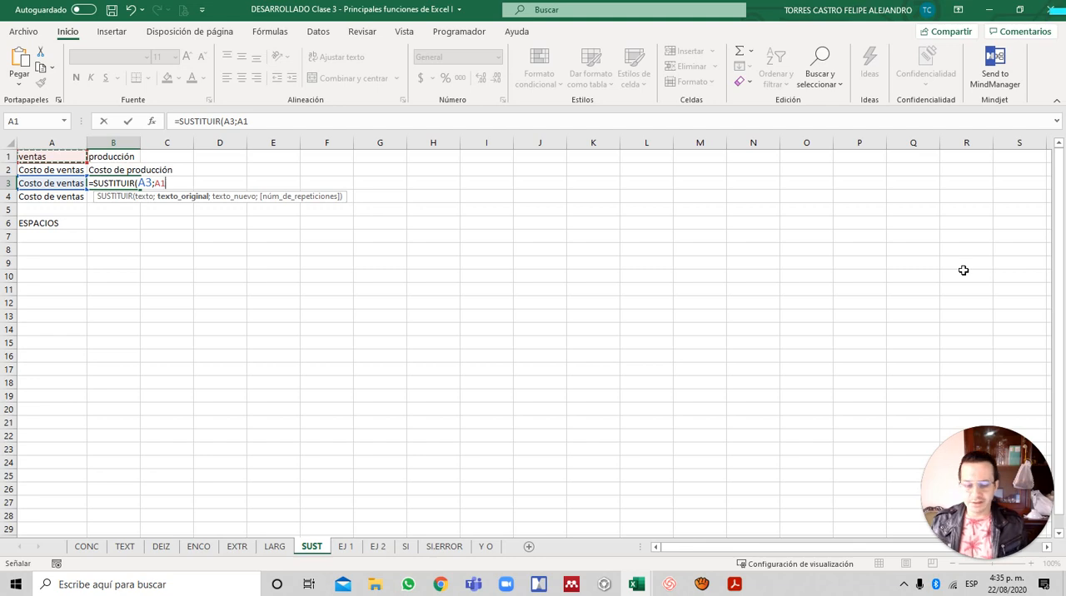
{"action": "type", "text": ";"}
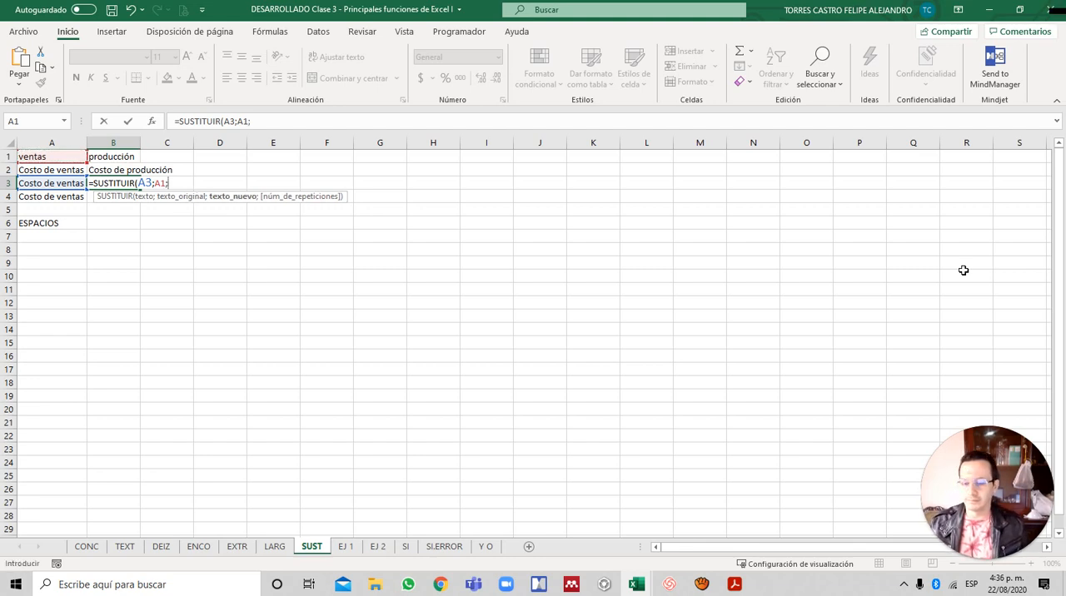
{"action": "type", "text": " \""}
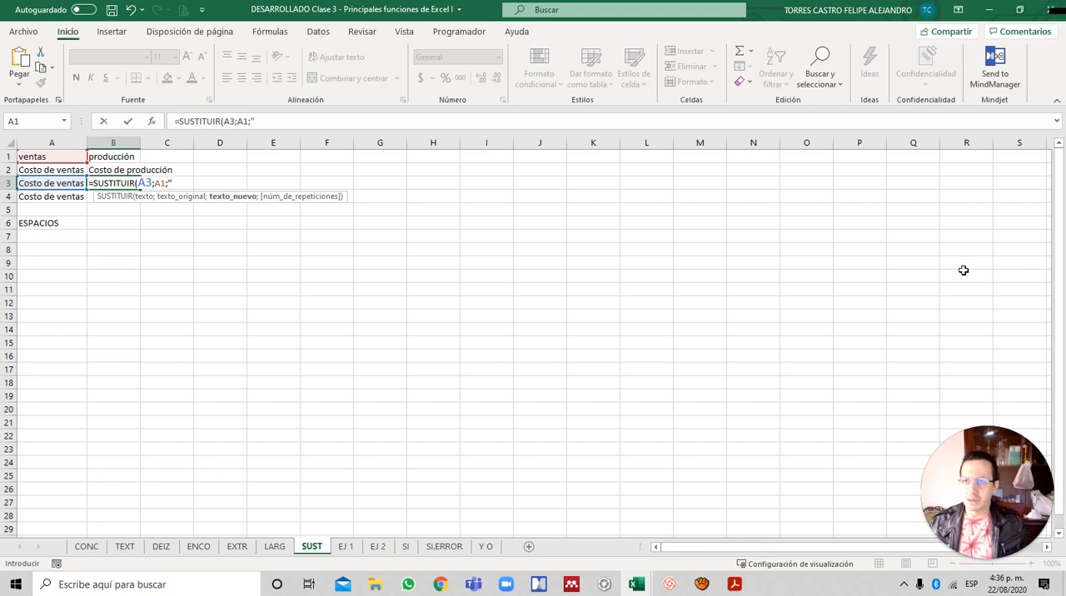
{"action": "type", "text": "pro"}
- Complete the B3 formula with "producción" as the new text, giving =SUSTITUIR(A3;A1;"producción")
{"action": "type", "text": "du"}
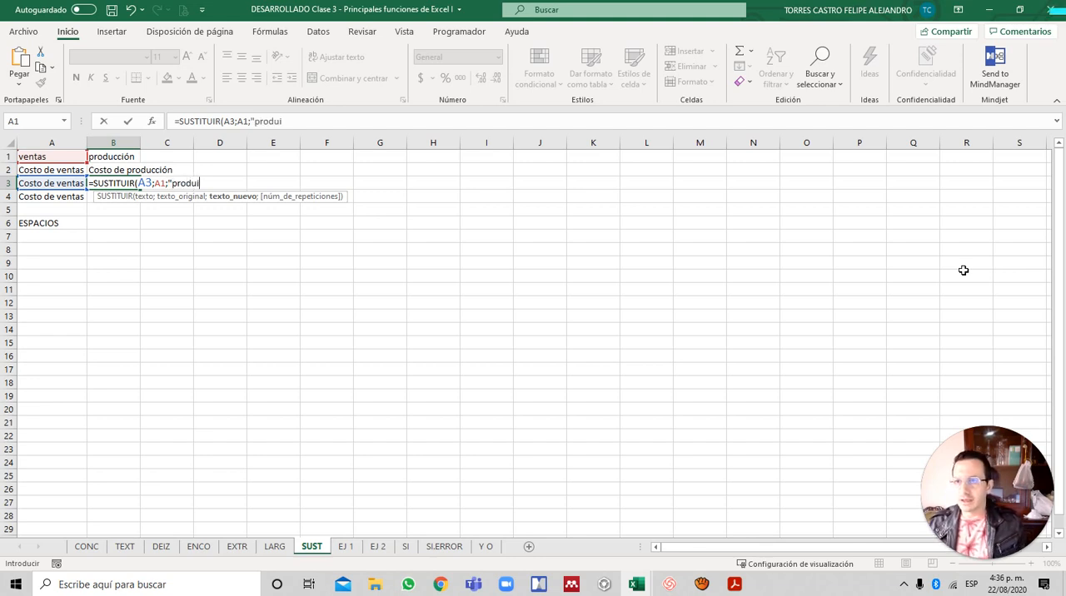
{"action": "type", "text": "c"}
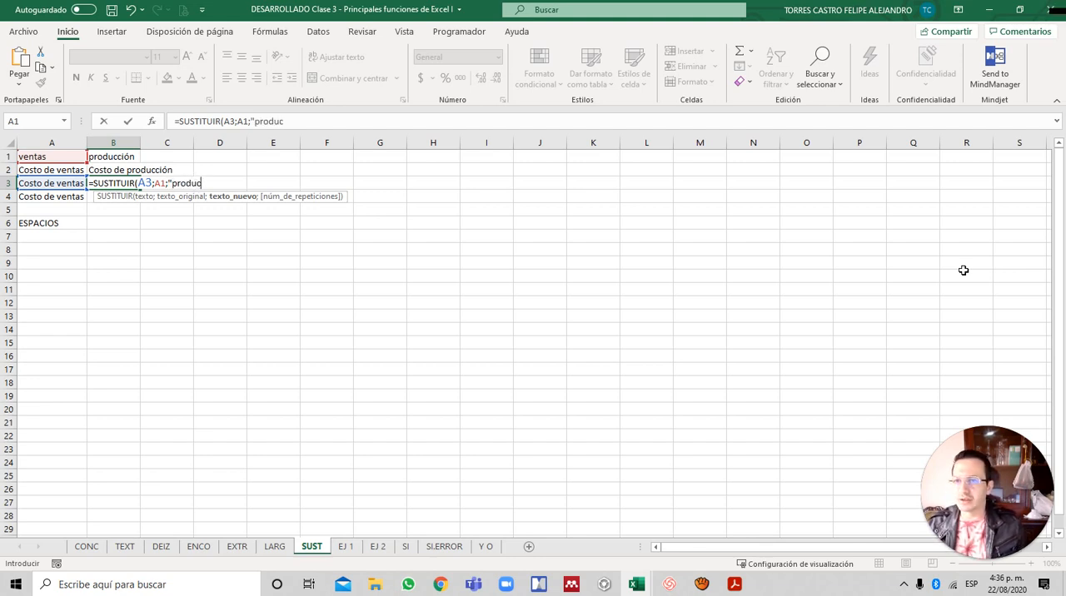
{"action": "type", "text": "ción\""}
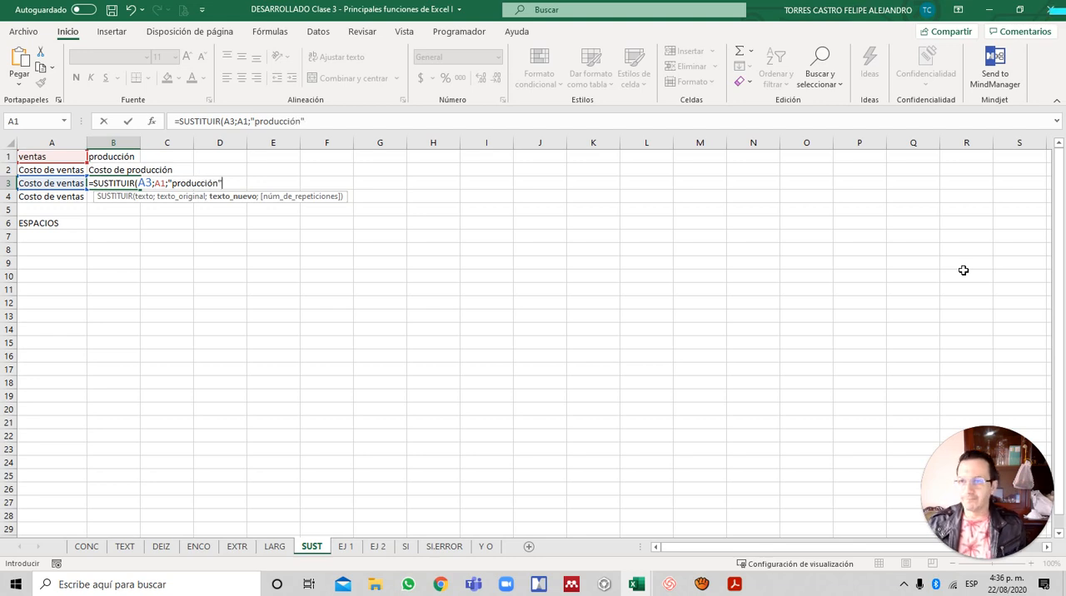
{"action": "type", "text": ")"}
{"action": "key", "text": "Return"}
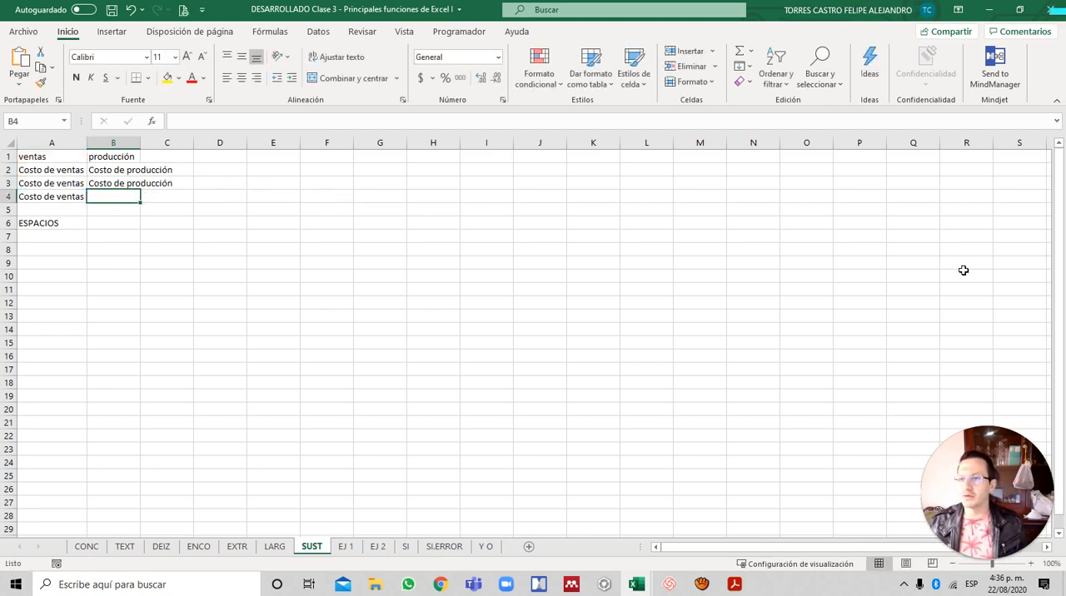
- Begin a SUSTITUIR formula in B4 with A4 as the text and A1 as the original text
{"action": "type", "text": "=sus"}
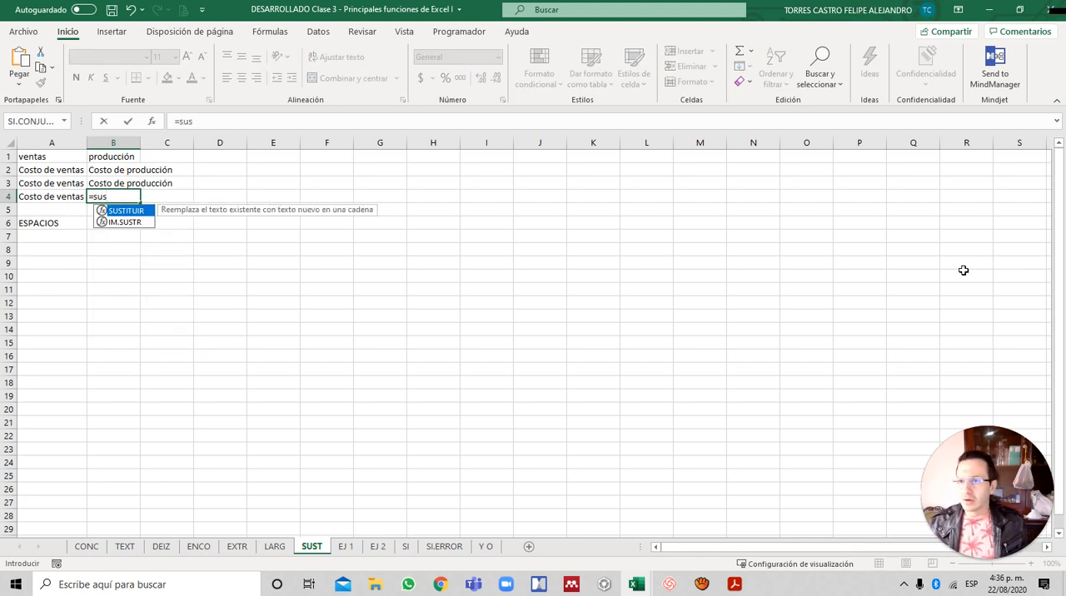
{"action": "key", "text": "Tab"}
{"action": "key", "text": "Left"}
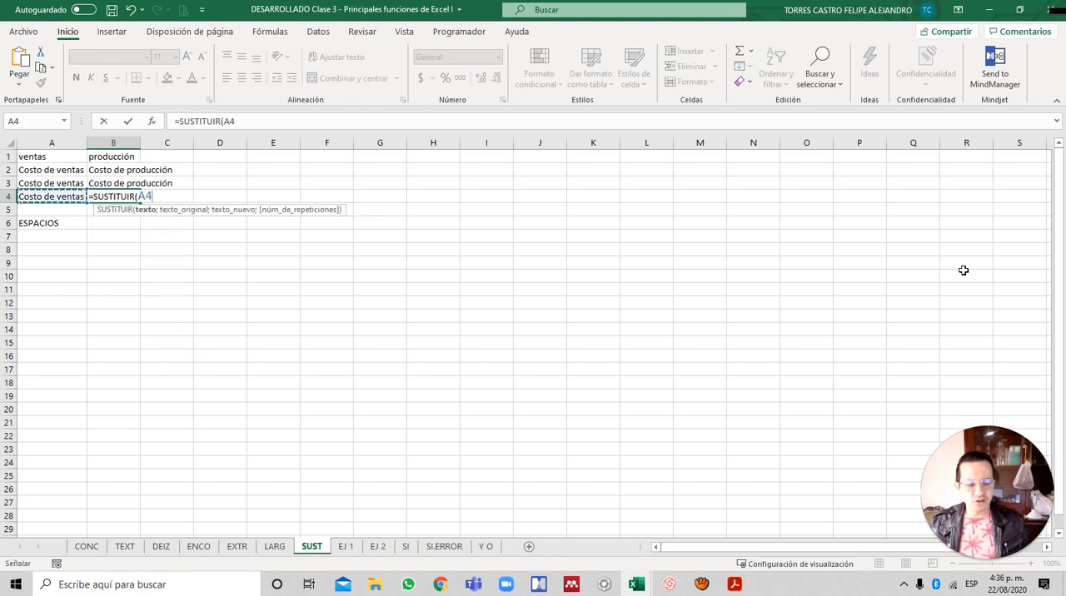
{"action": "type", "text": ";"}
{"action": "key", "text": "Up"}
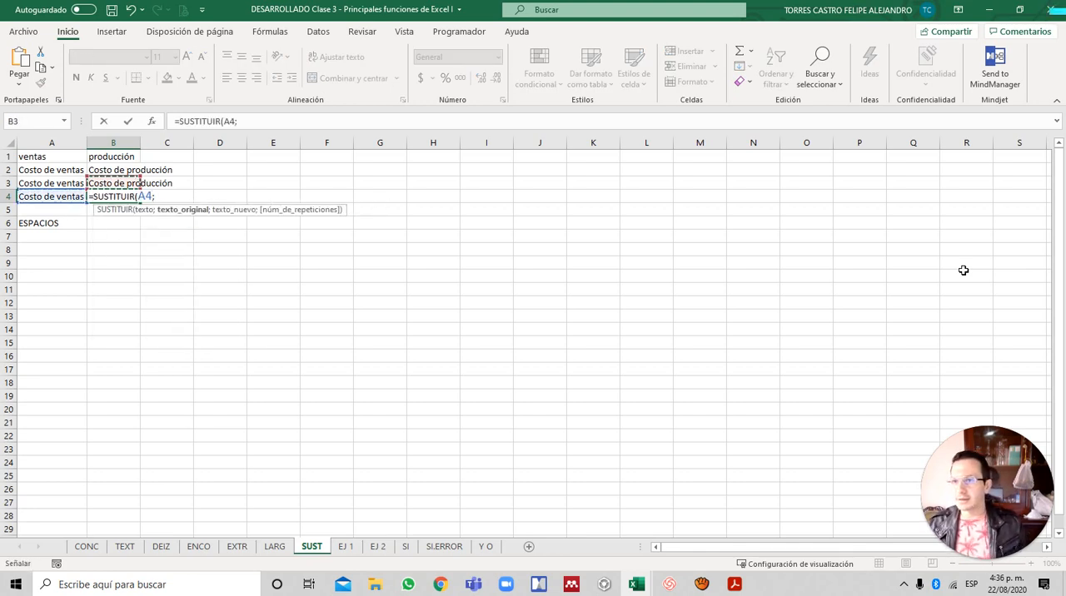
{"action": "key", "text": "Up"}
{"action": "key", "text": "Up"}
{"action": "key", "text": "Left"}
{"action": "type", "text": ";"}
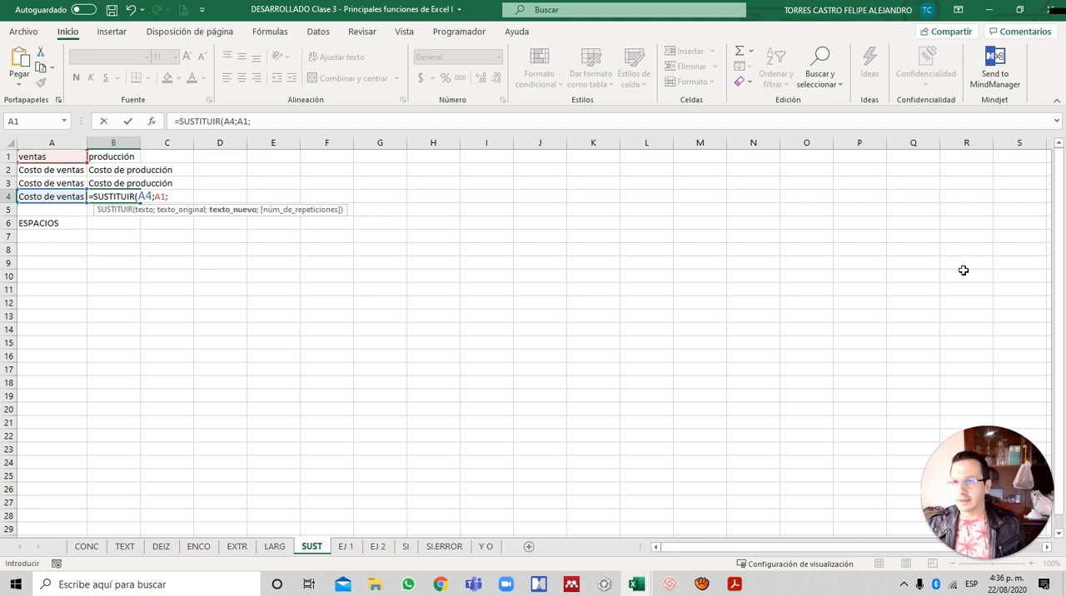
- Complete the B4 formula with cell B1 as the new text, giving =SUSTITUIR(A4;A1;B1)
{"action": "key", "text": "Up"}
{"action": "key", "text": "Up"}
{"action": "key", "text": "Up"}
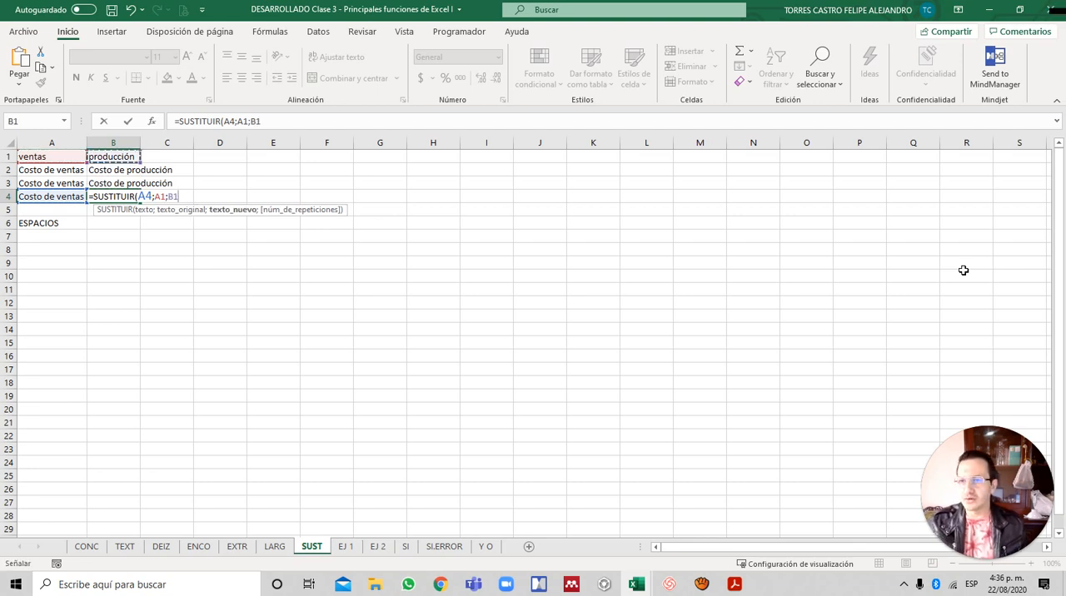
{"action": "type", "text": ")"}
{"action": "key", "text": "Return"}
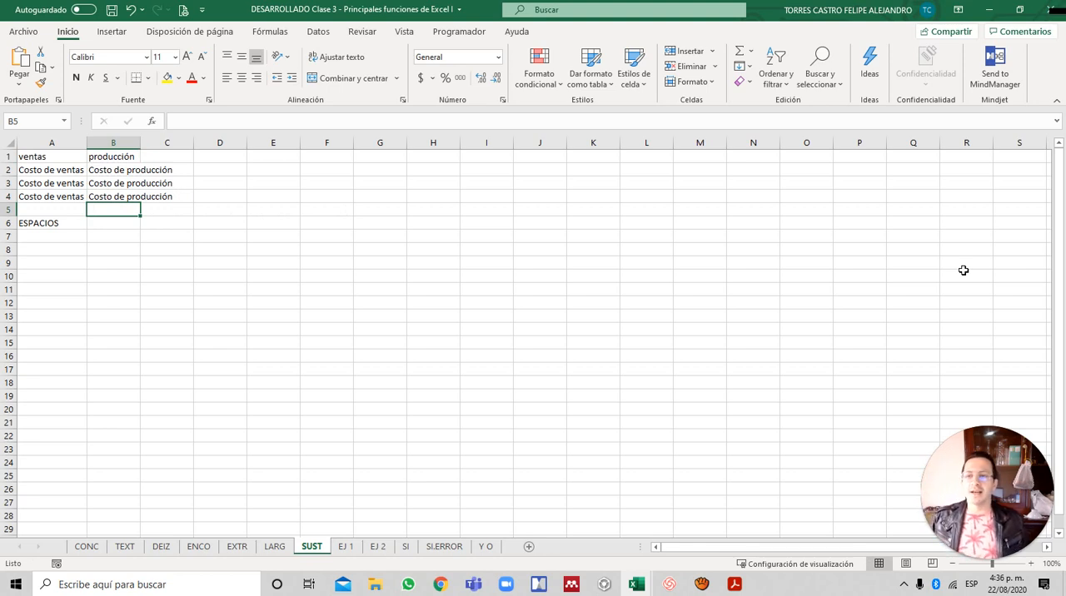
- Begin a SUSTITUIR formula in B6, beside ESPACIOS, with A4 as its text argument
{"action": "key", "text": "Up"}
{"action": "key", "text": "Down"}
{"action": "key", "text": "Down"}
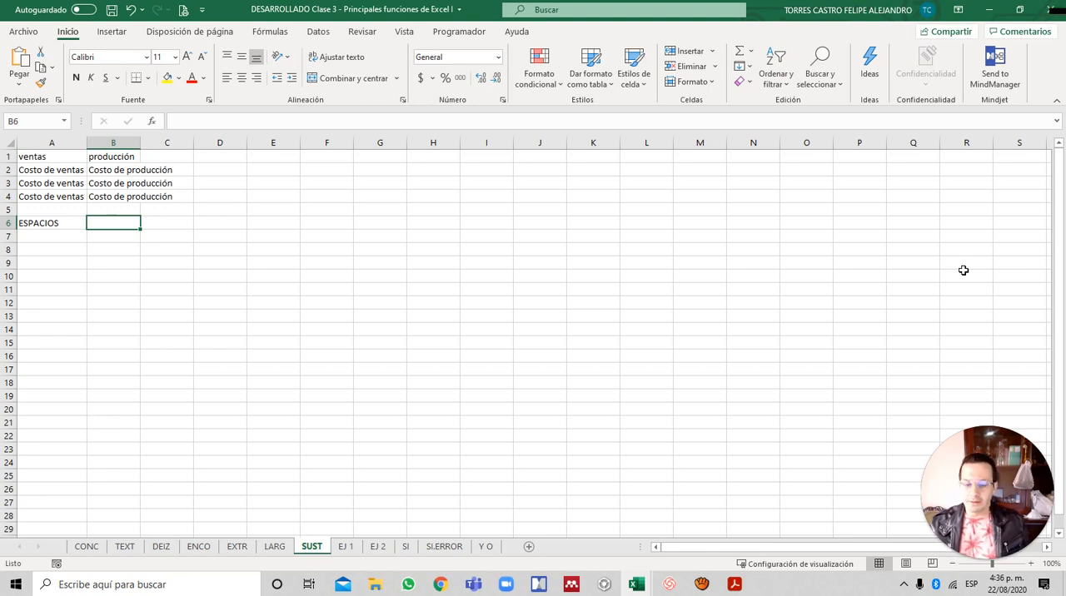
{"action": "type", "text": "=sus"}
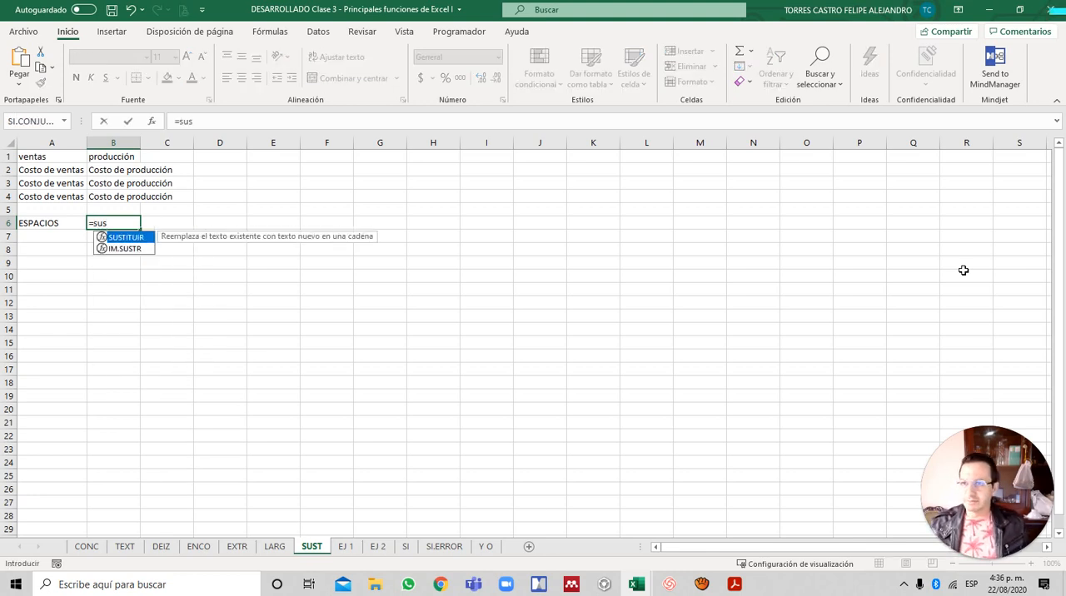
{"action": "key", "text": "Tab"}
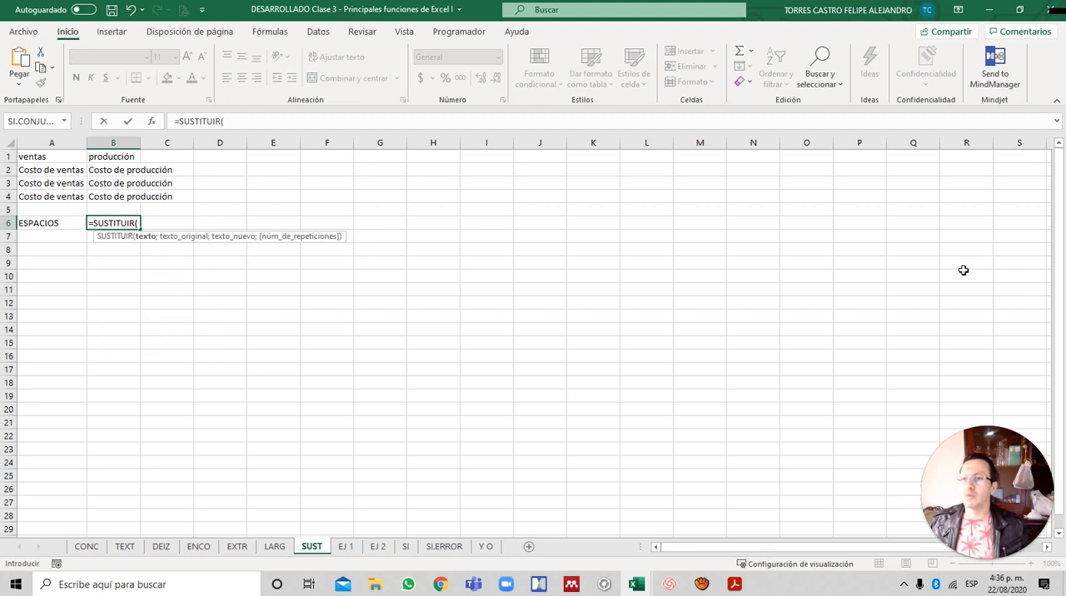
{"action": "key", "text": "Left"}
{"action": "key", "text": "Up"}
{"action": "key", "text": "Up"}
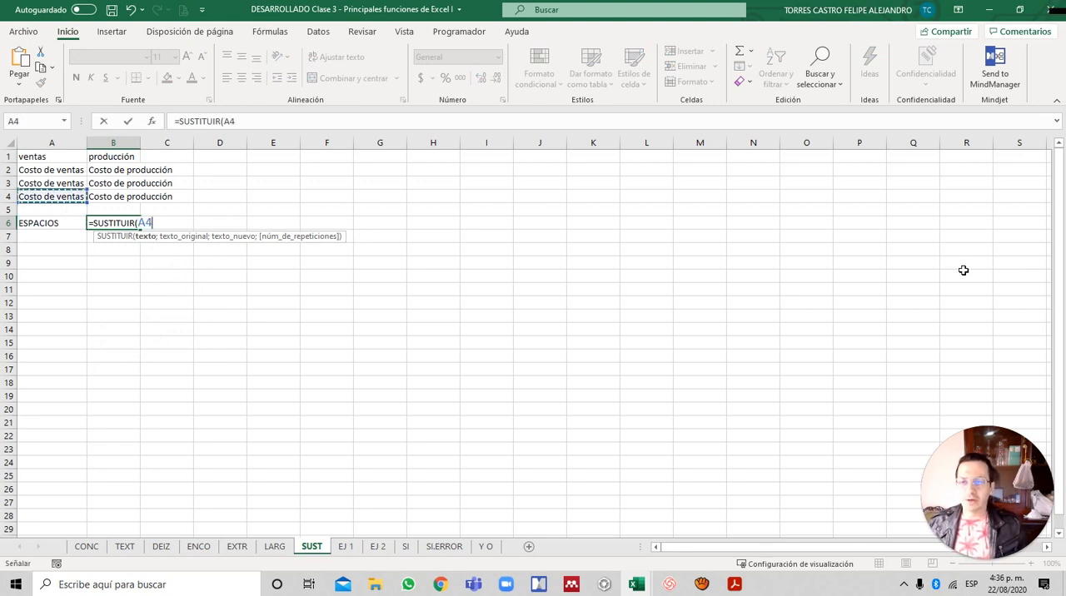
{"action": "type", "text": ";"}
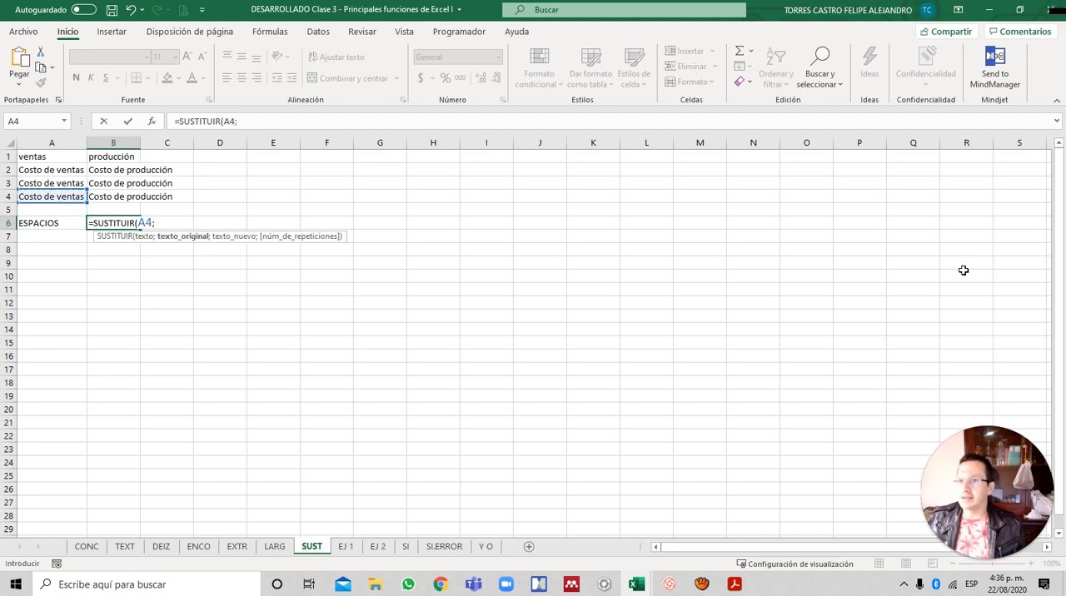
{"action": "type", "text": "\" \""}
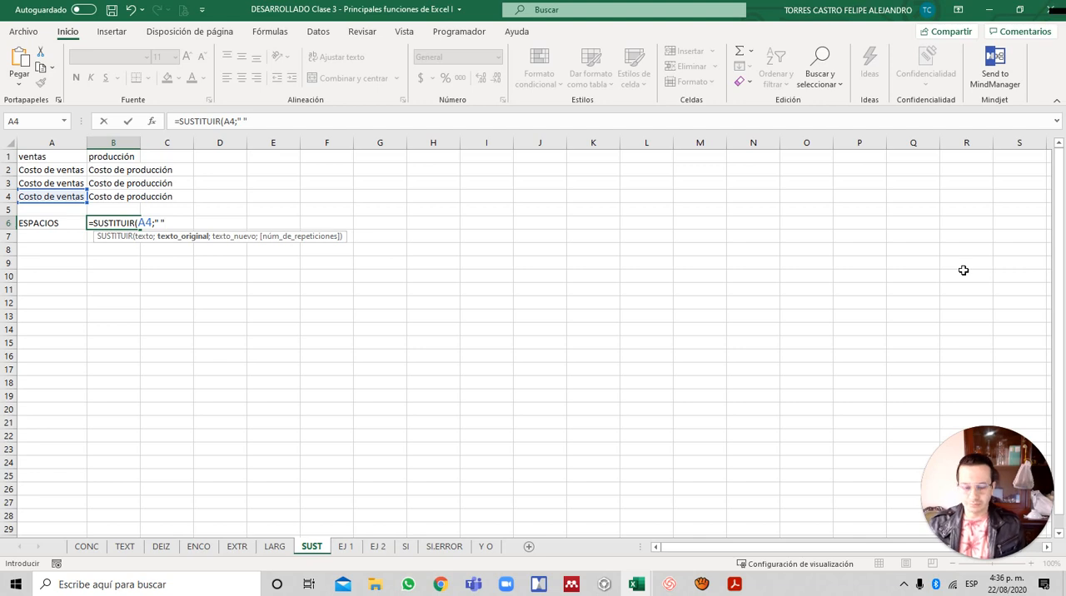
{"action": "type", "text": ";"}
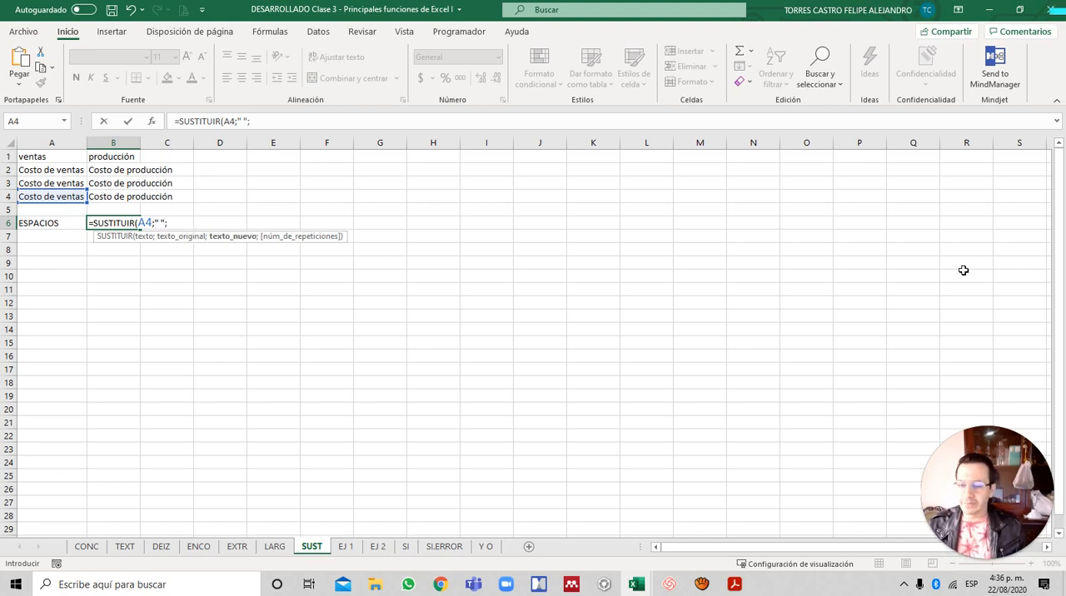
{"action": "type", "text": "\"\""}
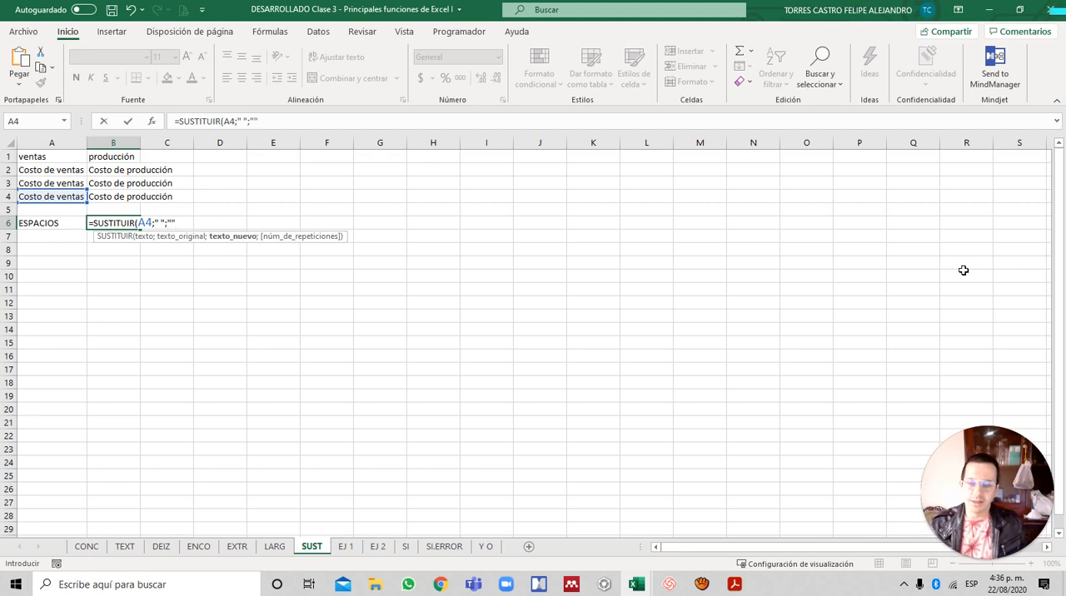
{"action": "type", "text": ";"}
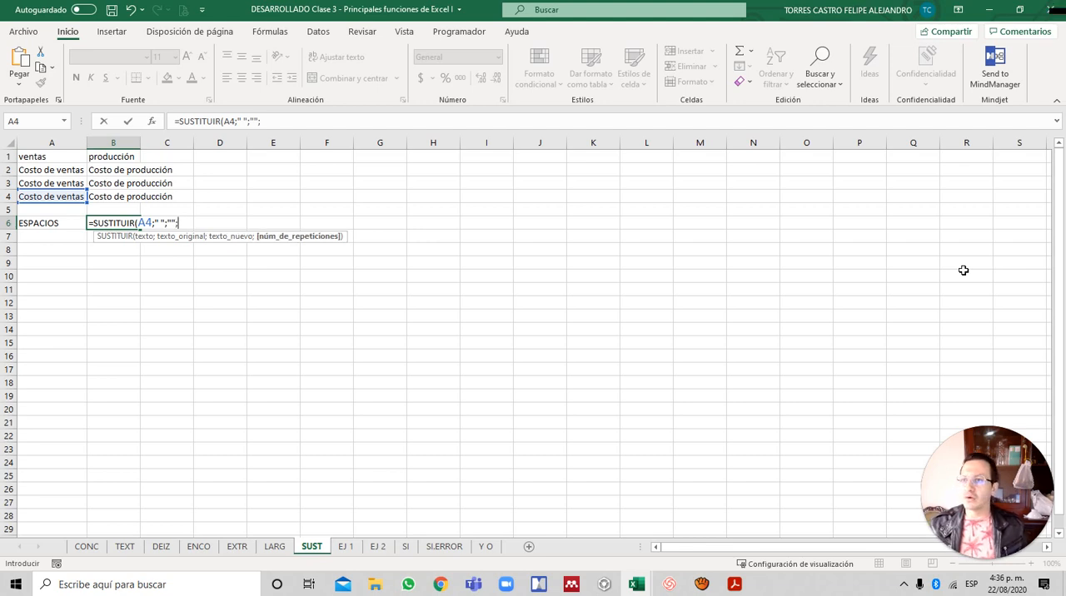
{"action": "type", "text": "1)"}
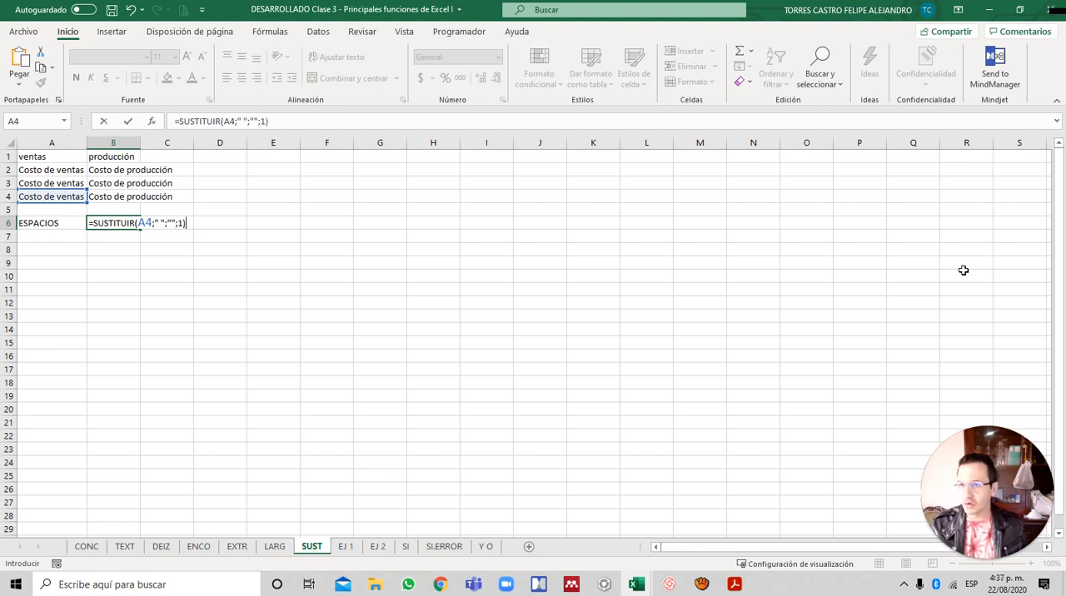
- Complete the B6 formula as =SUSTITUIR(A4;" ";"";1) to remove only the first space, and check its result
{"action": "key", "text": "Return"}
{"action": "key", "text": "Up"}
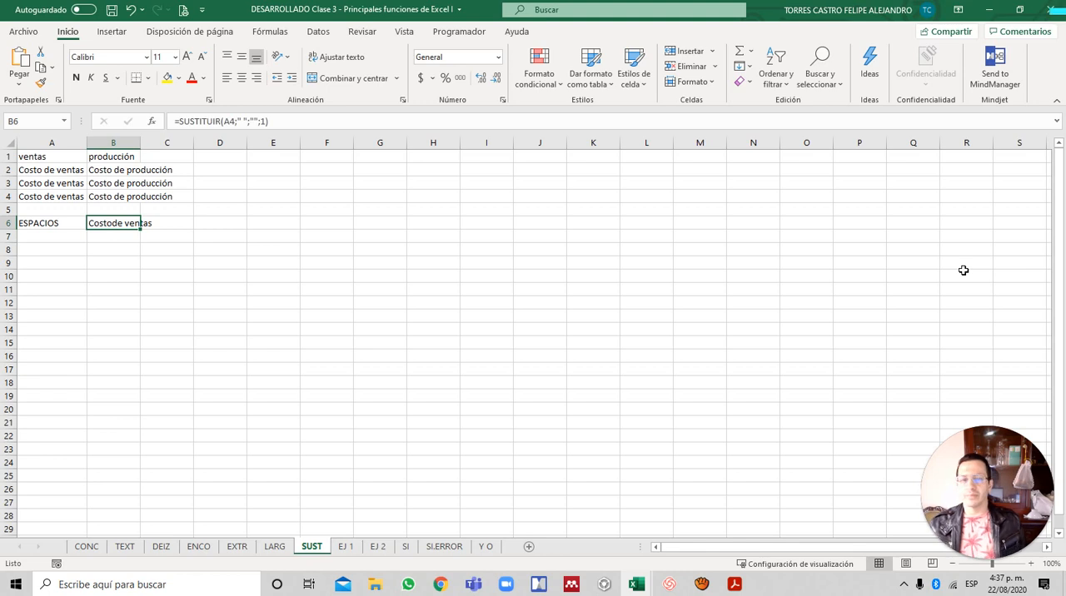
{"action": "key", "text": "Down"}
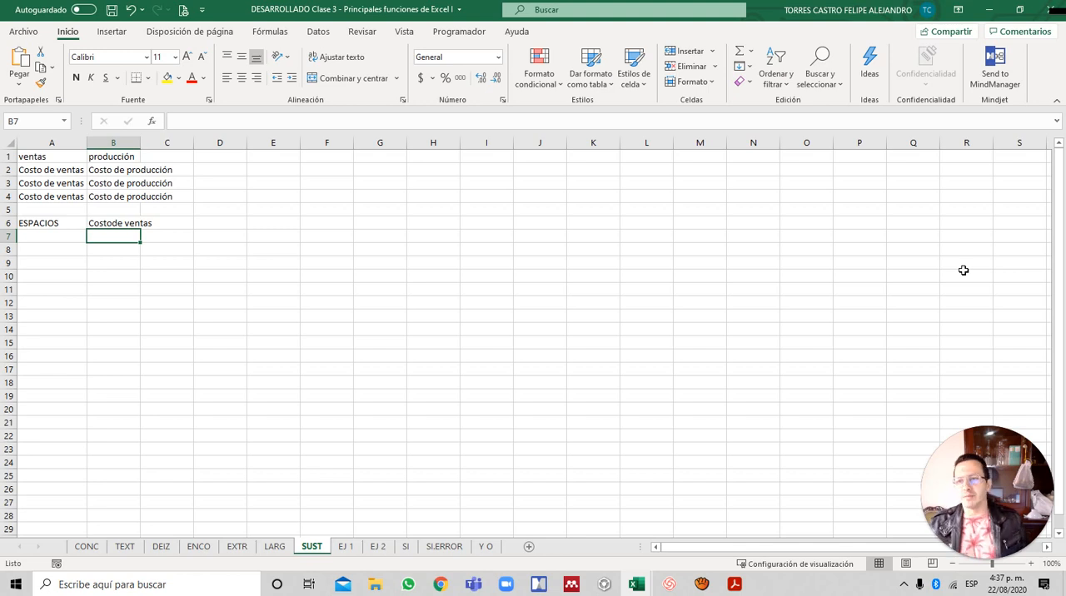
- Set the repetition number in the B6 SUSTITUIR formula to 2 so it removes the second space
{"action": "key", "text": "Up"}
{"action": "key", "text": "F2"}
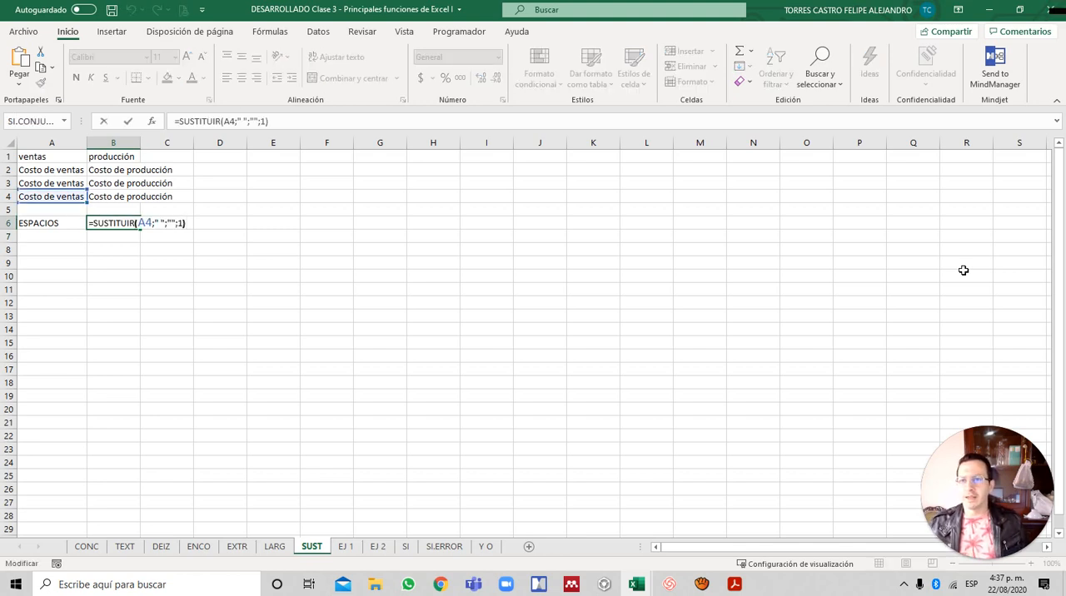
{"action": "key", "text": "Left"}
{"action": "key", "text": "BackSpace"}
{"action": "type", "text": "2"}
{"action": "key", "text": "Return"}
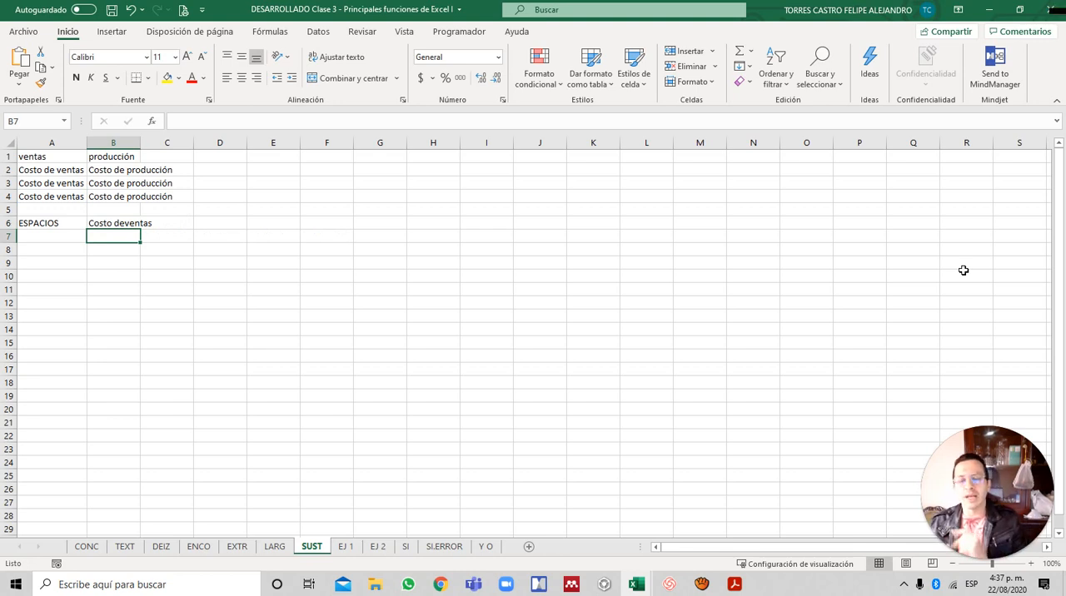
- Remove the repetition number from the B6 formula, leaving =SUSTITUIR(A4;" ";"") to strip every space
{"action": "key", "text": "Up"}
{"action": "key", "text": "F2"}
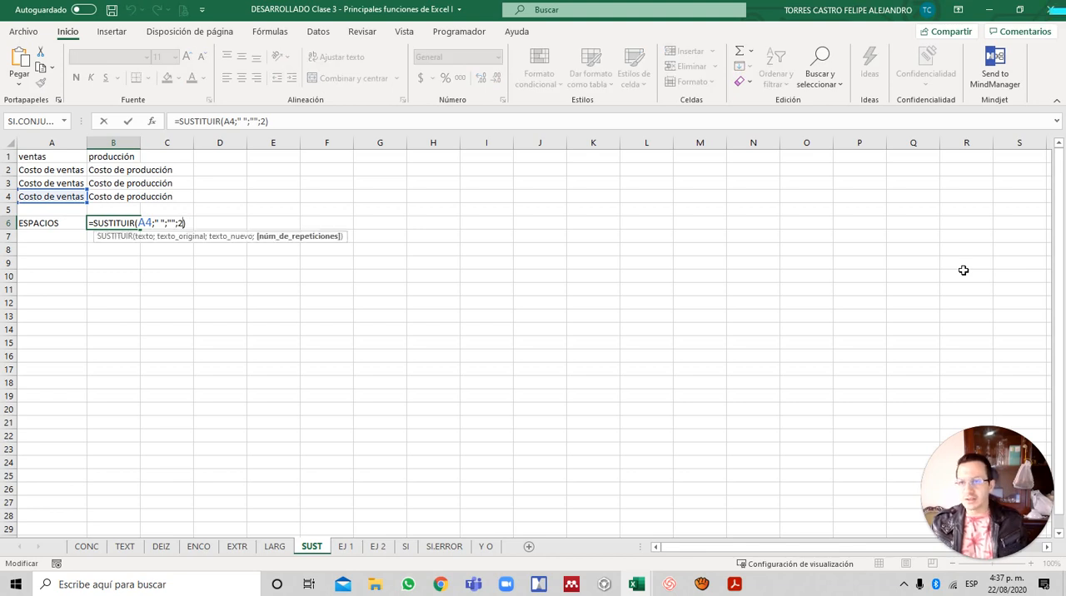
{"action": "key", "text": "BackSpace"}
{"action": "key", "text": "BackSpace"}
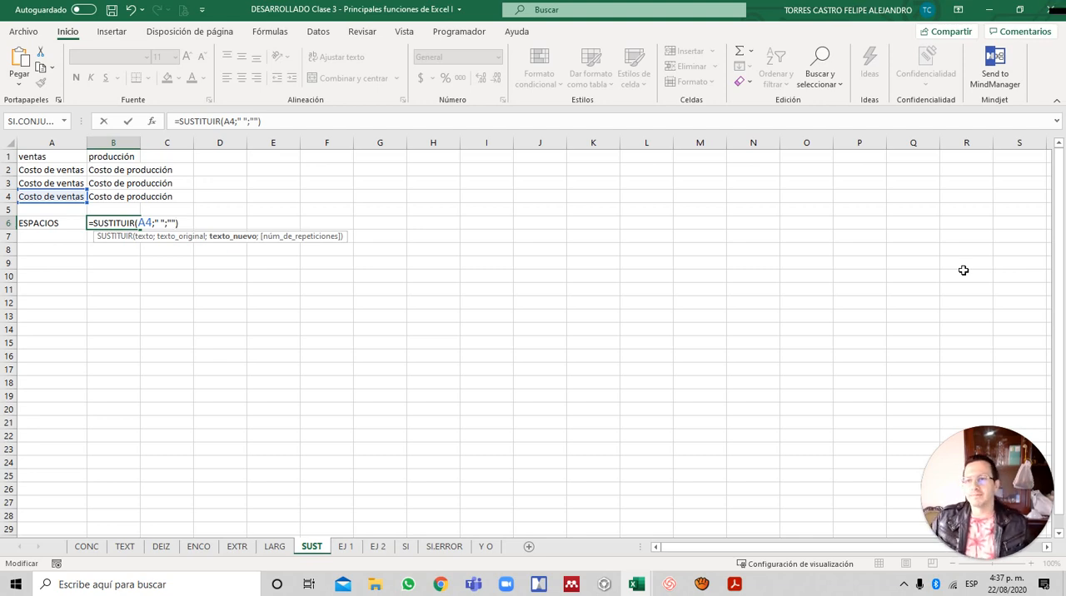
{"action": "key", "text": "Return"}
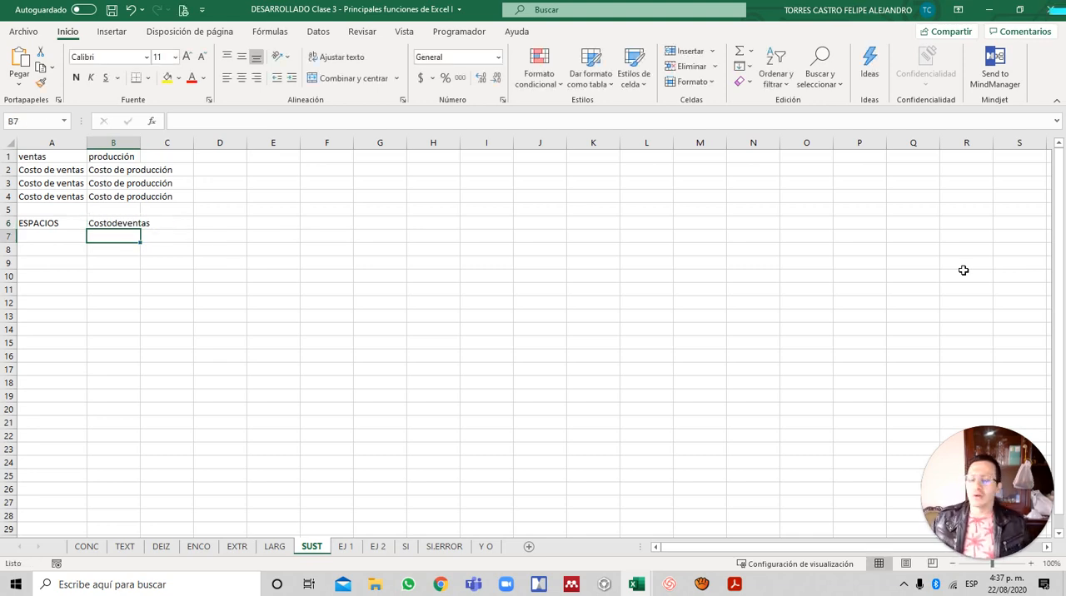
- Review the SUSTITUIR formulas in B6 and B4 on the SUST sheet without changing them
{"action": "key", "text": "Up"}
{"action": "key", "text": "F2"}
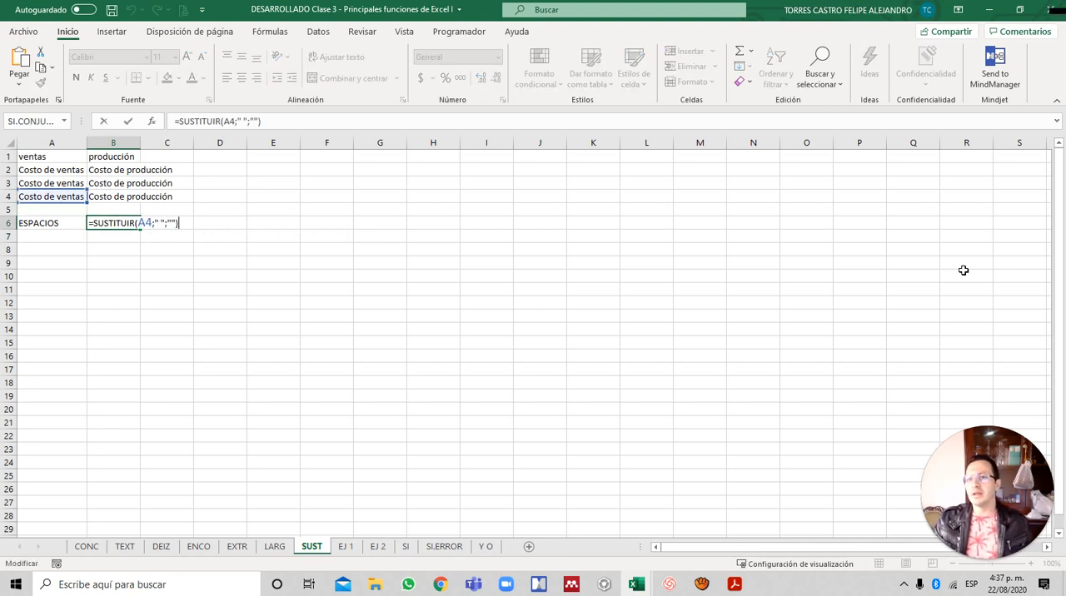
{"action": "key", "text": "Escape"}
{"action": "key", "text": "Down"}
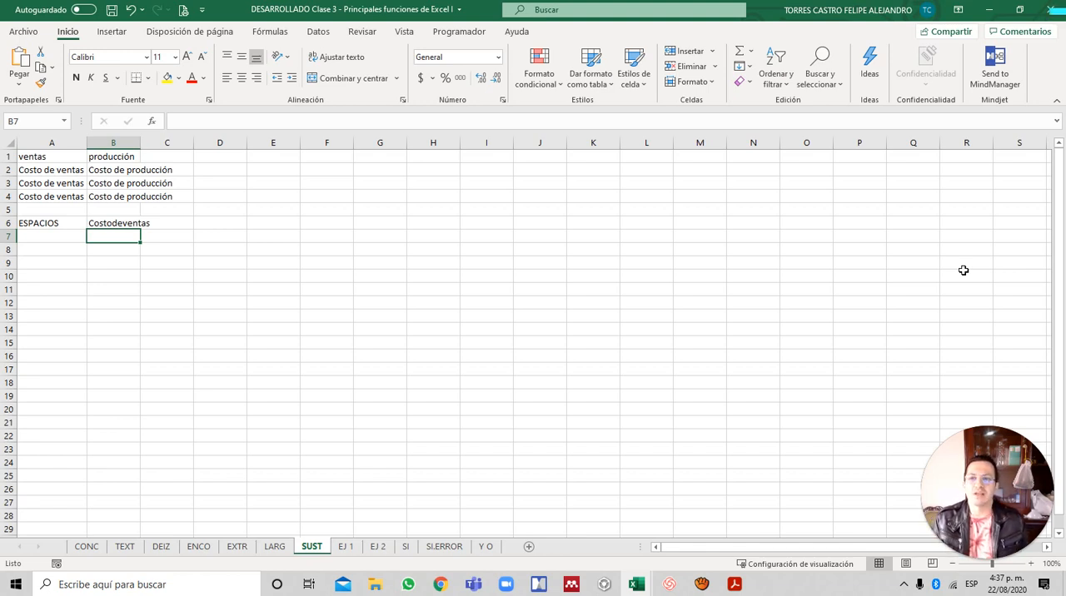
{"action": "key", "text": "Up"}
{"action": "key", "text": "Up"}
{"action": "key", "text": "Up"}
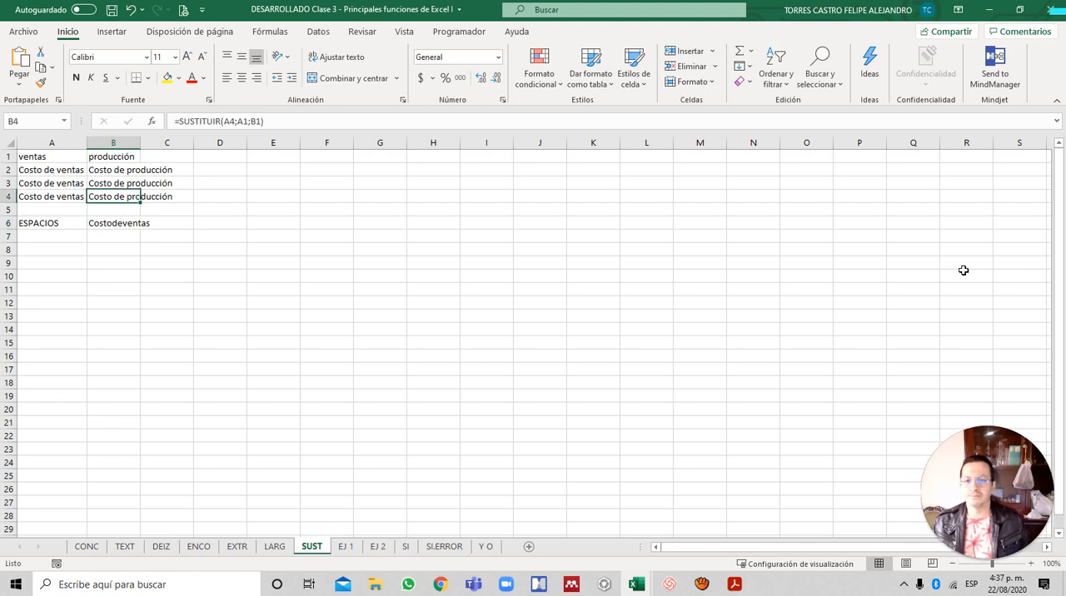
{"action": "key", "text": "Left"}
{"action": "key", "text": "Up"}
{"action": "key", "text": "Up"}
{"action": "key", "text": "Up"}
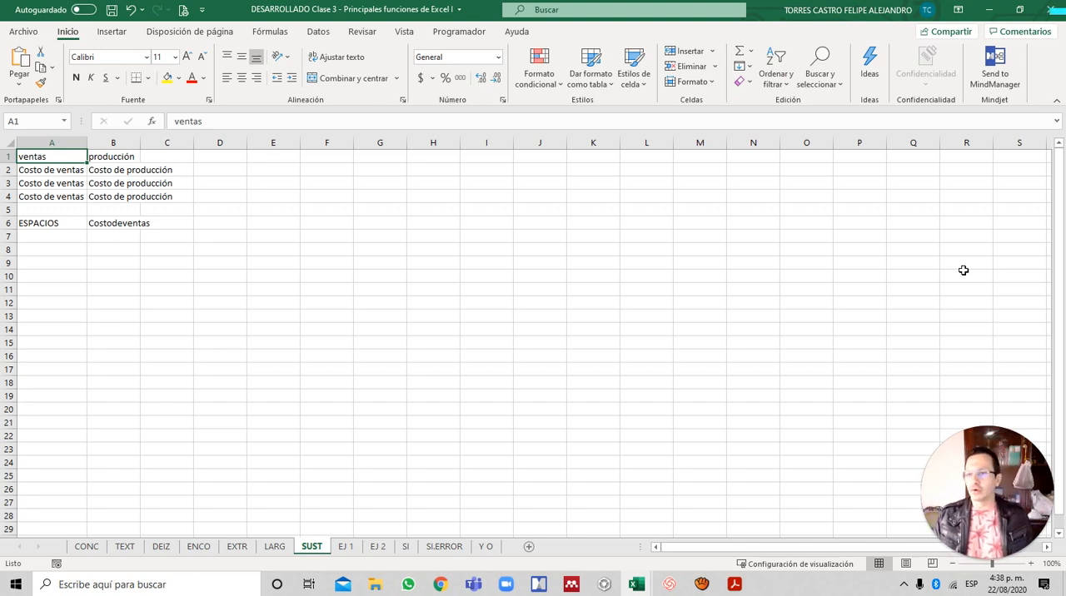
{"action": "key", "text": "Down"}
{"action": "key", "text": "Up"}
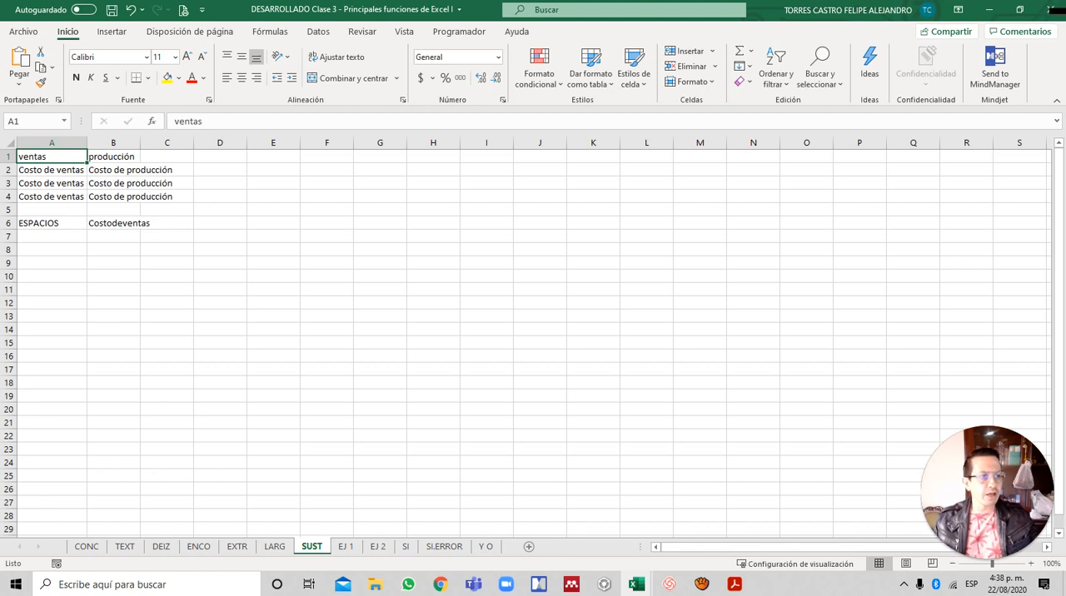
{"action": "left_click", "coordinate": [554, 191]}
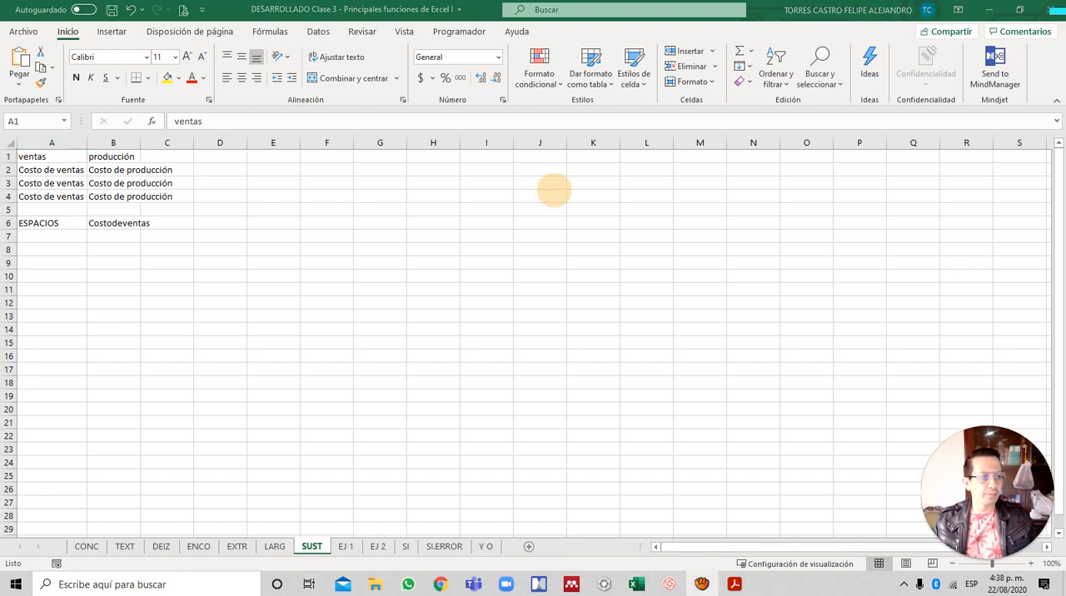
{"action": "left_click", "coordinate": [229, 210]}
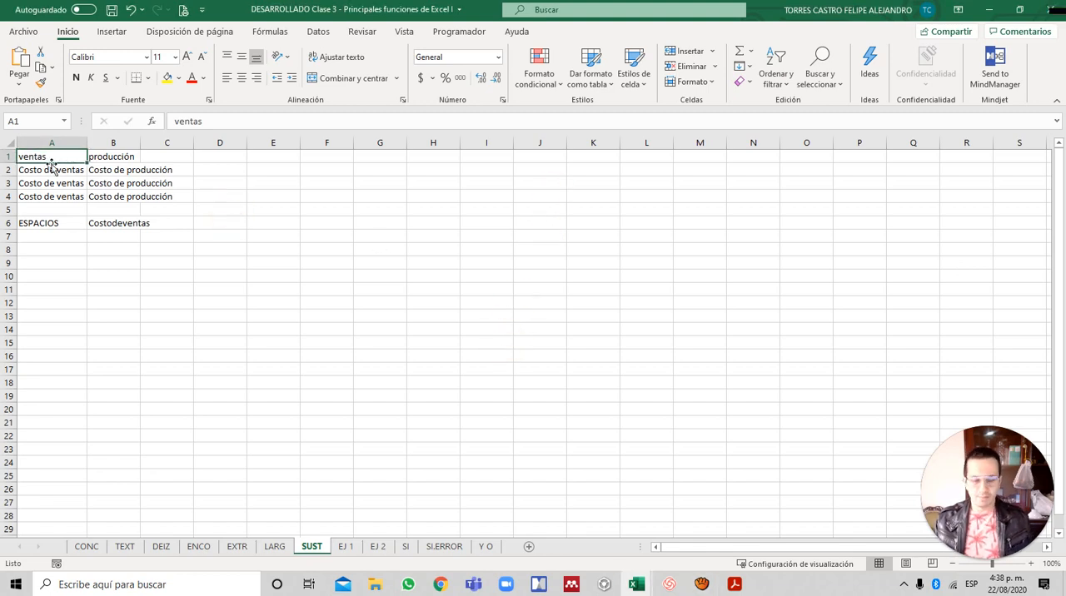
- Open the EJ 1 sheet after showing the "Izquierda, derecha, encontrar, extrae, largo" slide in Adobe Acrobat Reader, ending back in Excel
{"action": "key", "text": "ctrl+Page_Down"}
{"action": "key", "text": "alt+Tab"}
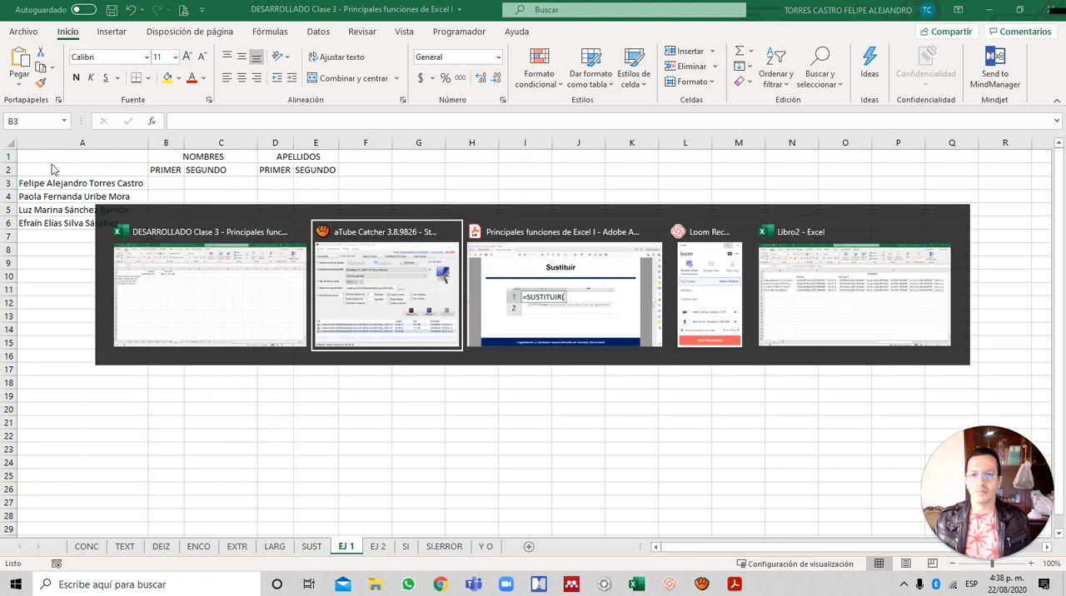
{"action": "key", "text": "alt+Tab"}
{"action": "key", "text": "Right"}
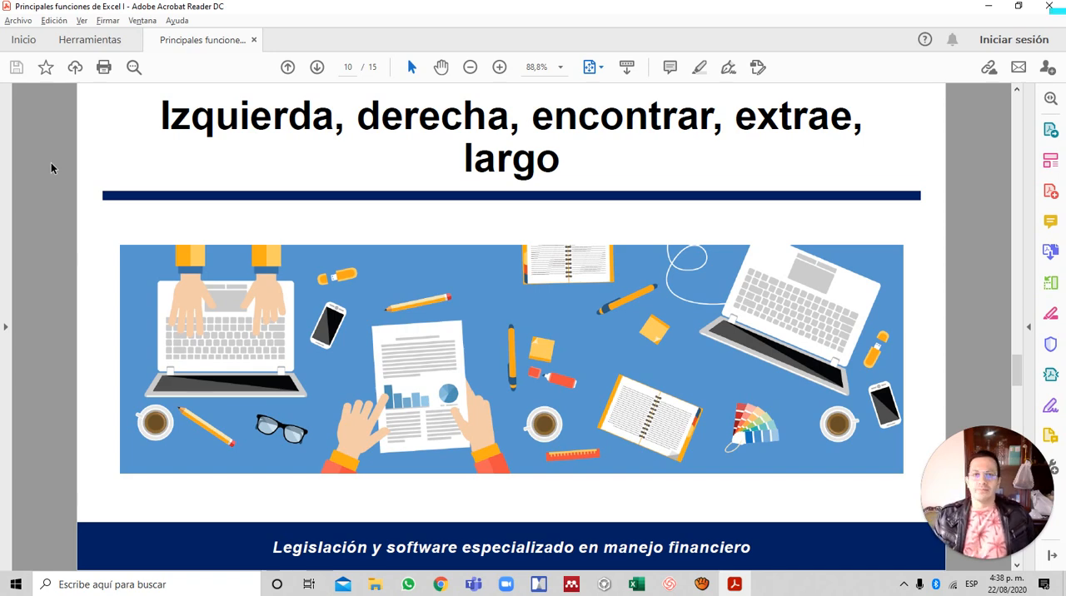
{"action": "key", "text": "alt+Tab"}
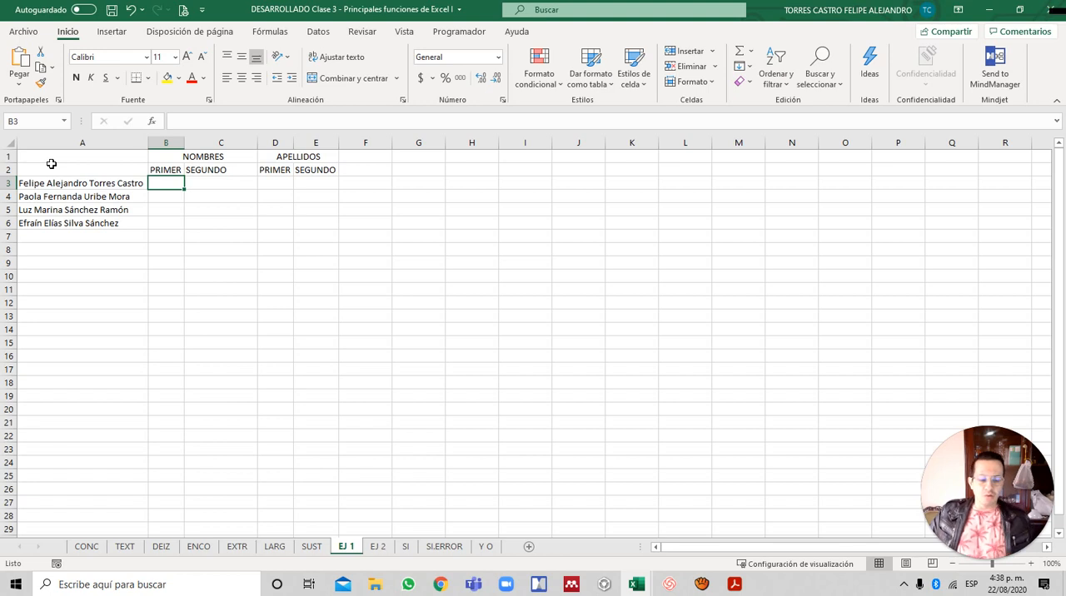
- Examine the full names in column A and the NOMBRES and APELLIDOS columns of row 3 on EJ 1
{"action": "key", "text": "Left"}
{"action": "key", "text": "Down"}
{"action": "key", "text": "Up"}
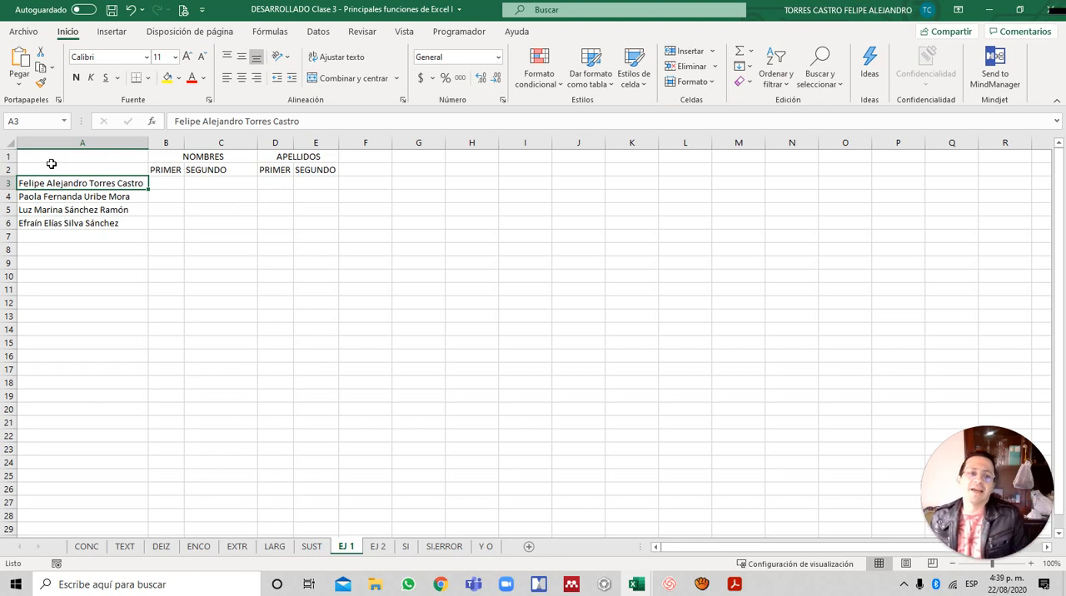
{"action": "key", "text": "Right"}
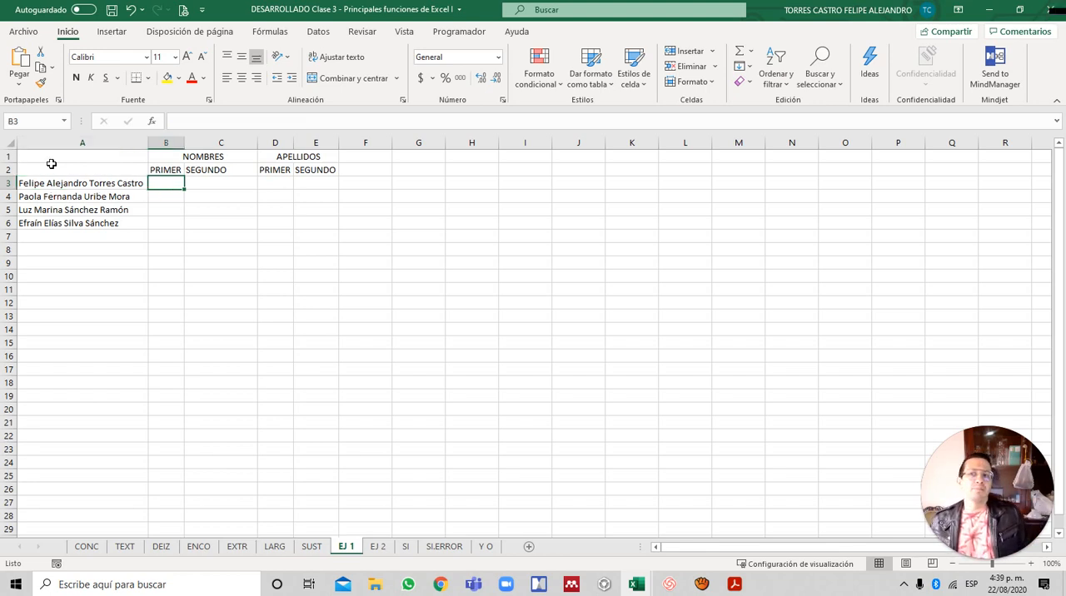
{"action": "key", "text": "Right"}
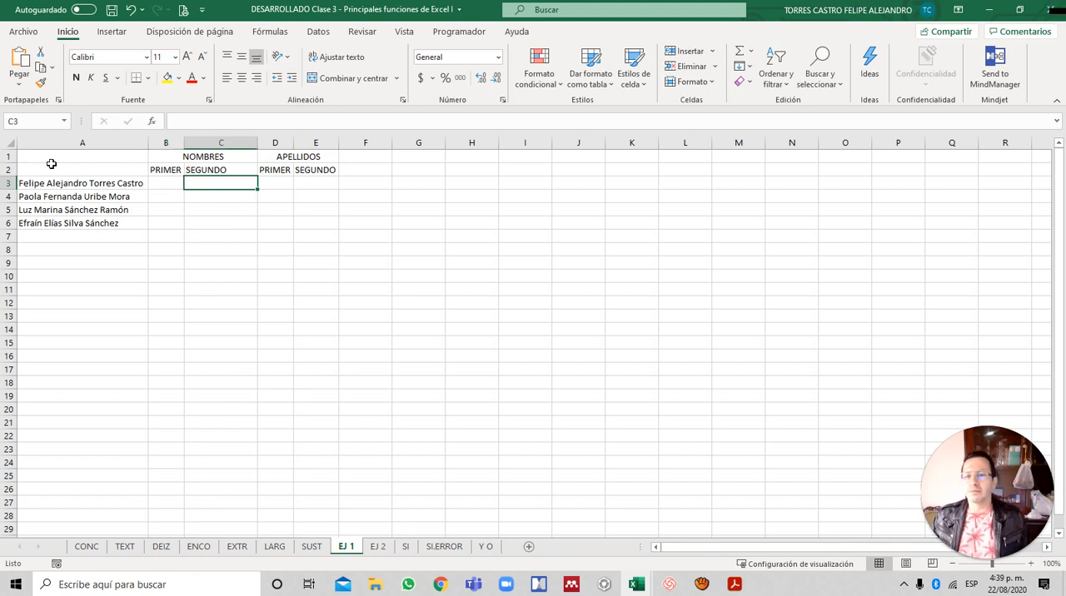
{"action": "key", "text": "Right"}
{"action": "key", "text": "Right"}
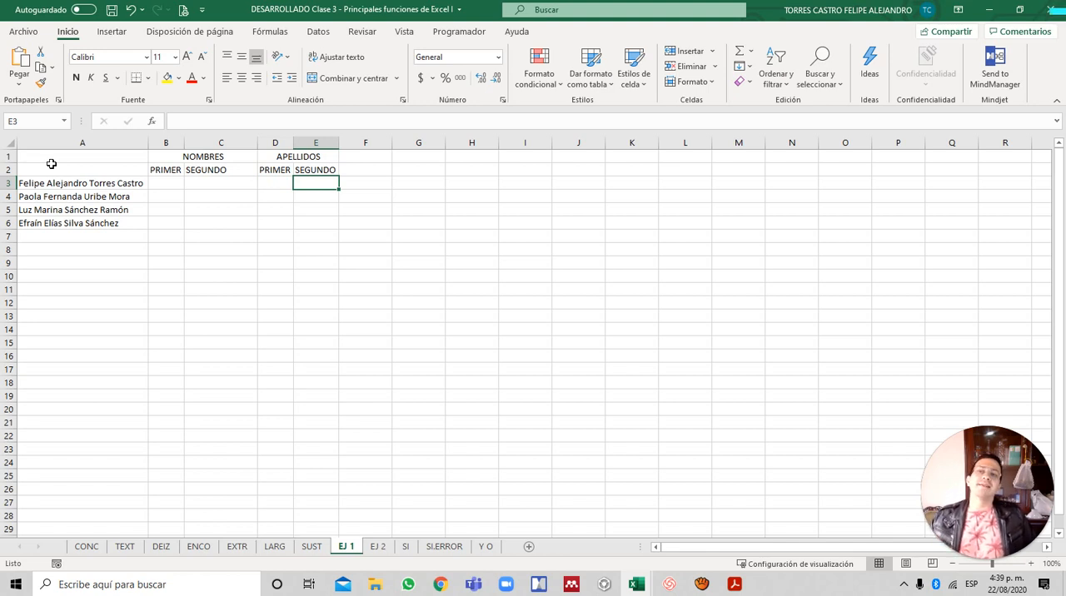
{"action": "key", "text": "Left"}
{"action": "key", "text": "Left"}
{"action": "key", "text": "Left"}
{"action": "key", "text": "Left"}
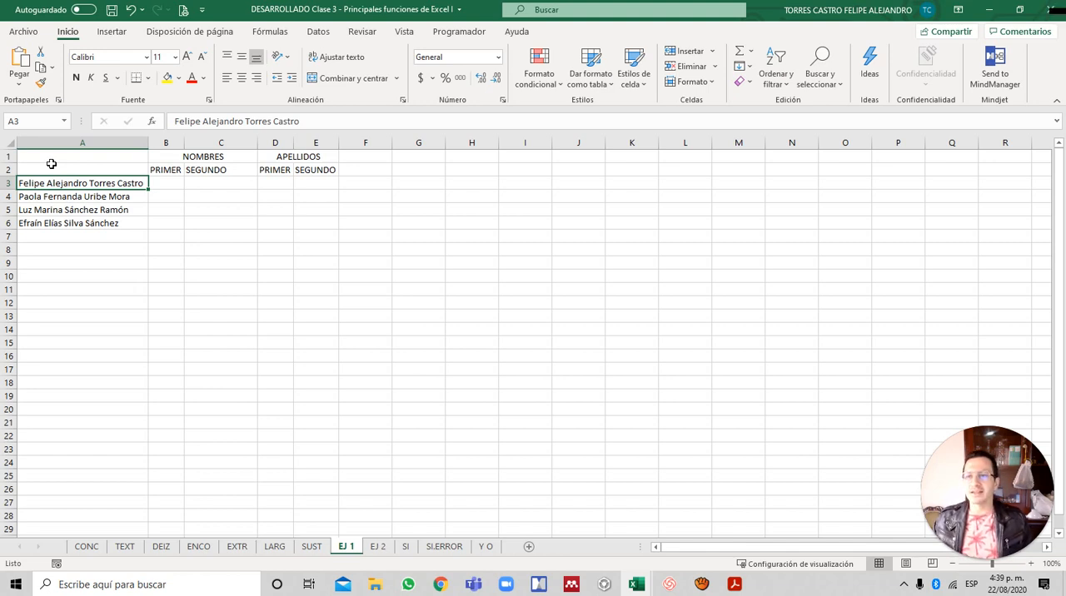
{"action": "key", "text": "Down"}
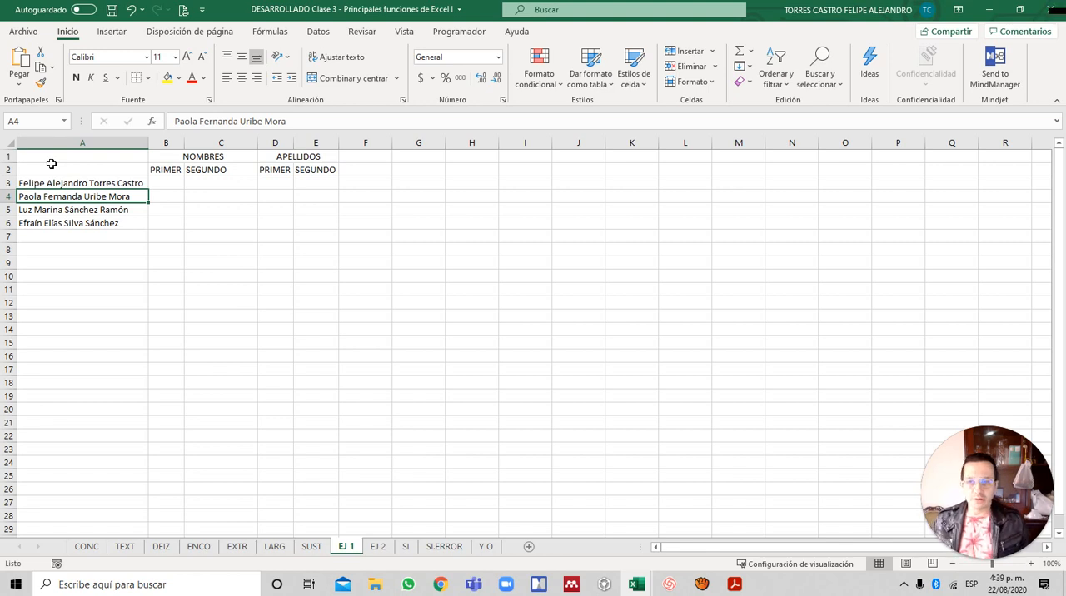
- Go back to the EXTR sheet and inspect the IZQUIERDA formula in B3 that extracts the first name
{"action": "key", "text": "ctrl+Page_Up"}
{"action": "key", "text": "ctrl+Page_Up"}
{"action": "key", "text": "ctrl+Page_Up"}
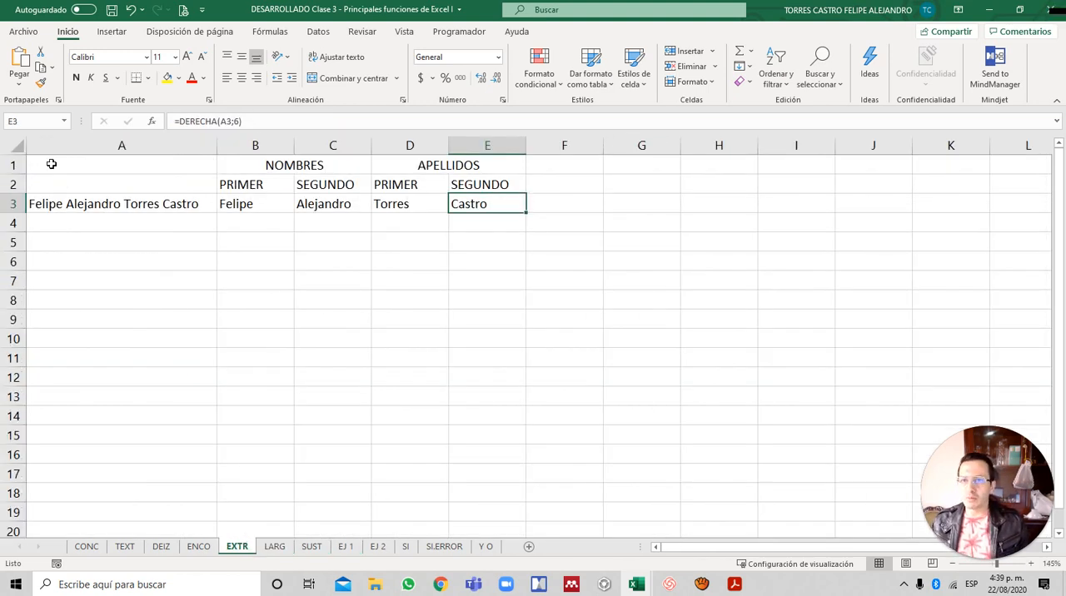
{"action": "key", "text": "Left"}
{"action": "key", "text": "Left"}
{"action": "key", "text": "Left"}
{"action": "key", "text": "F2"}
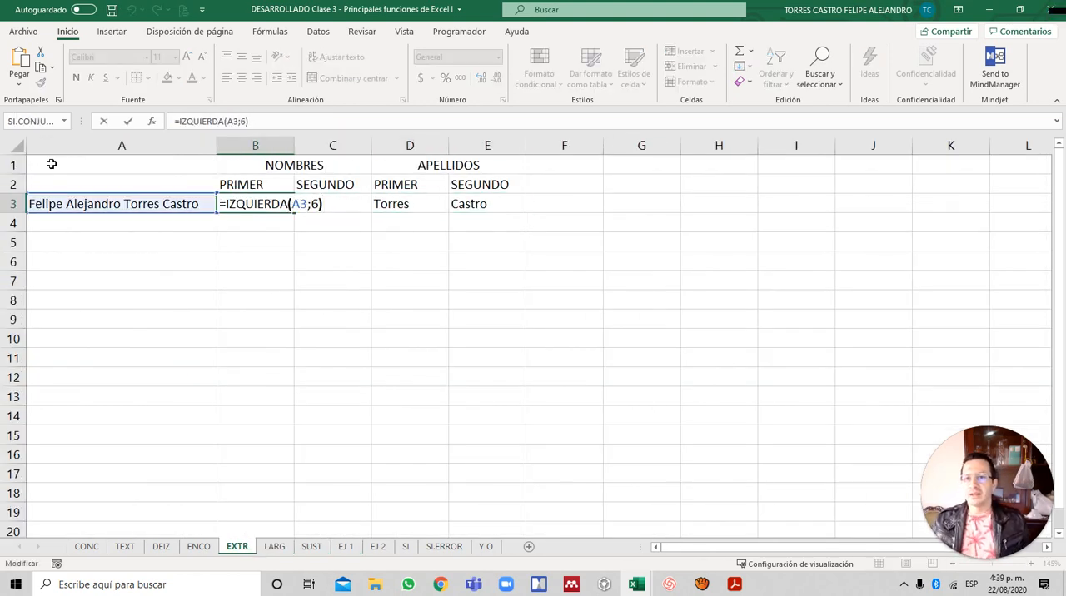
{"action": "key", "text": "Left"}
{"action": "key", "text": "Left"}
{"action": "key", "text": "Escape"}
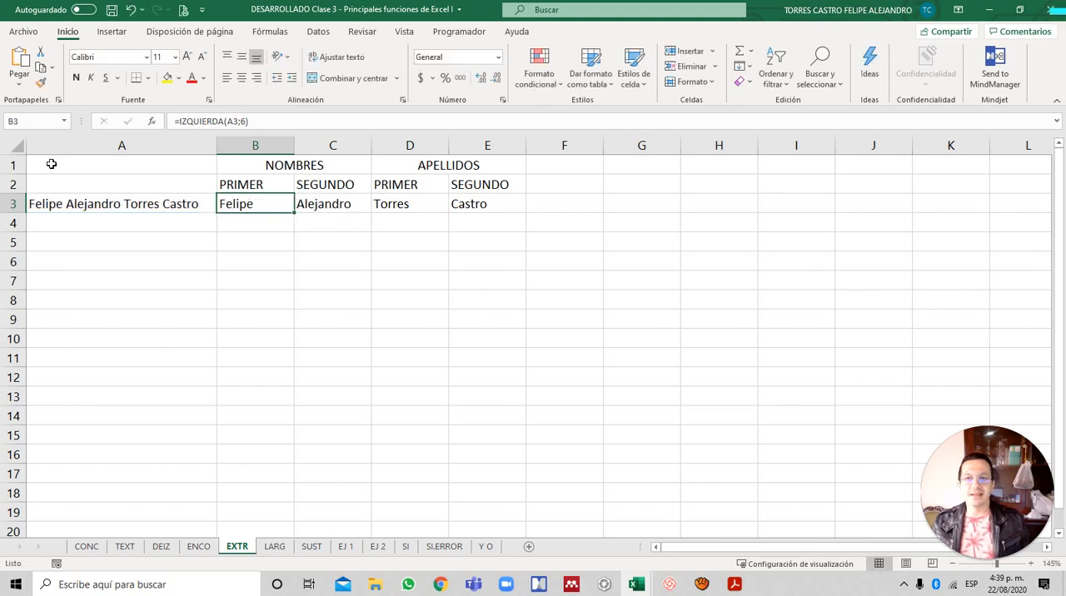
- Inspect the EXTRAE formulas in C3 and D3, checking their start position and character count arguments
{"action": "key", "text": "Right"}
{"action": "key", "text": "F2"}
{"action": "key", "text": "Left"}
{"action": "key", "text": "Left"}
{"action": "key", "text": "Left"}
{"action": "key", "text": "Left"}
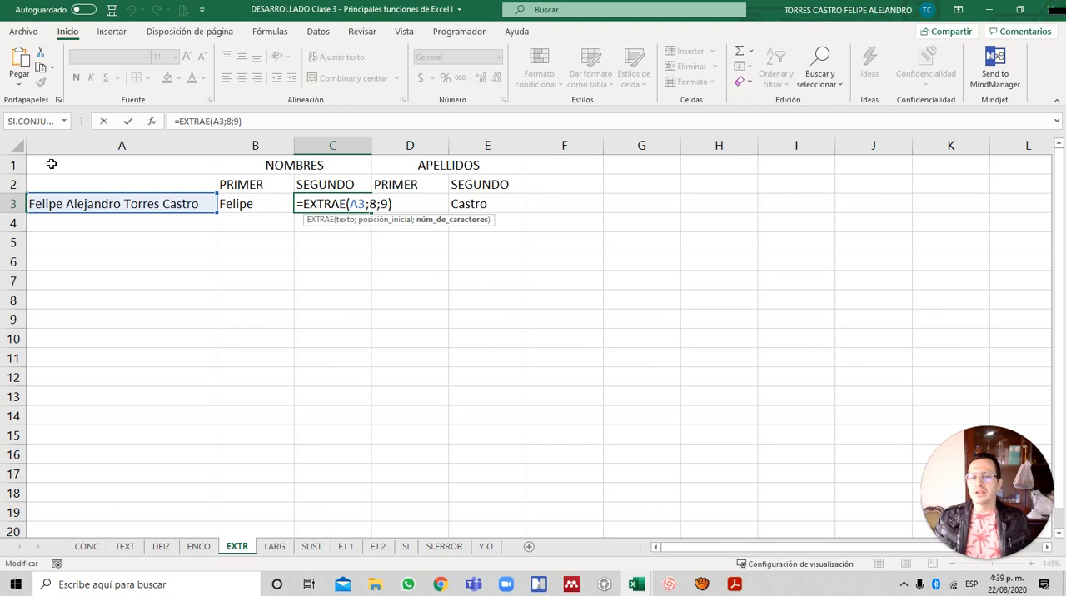
{"action": "key", "text": "Escape"}
{"action": "key", "text": "Right"}
{"action": "key", "text": "F2"}
{"action": "key", "text": "Left"}
{"action": "key", "text": "Left"}
{"action": "key", "text": "Left"}
{"action": "key", "text": "Left"}
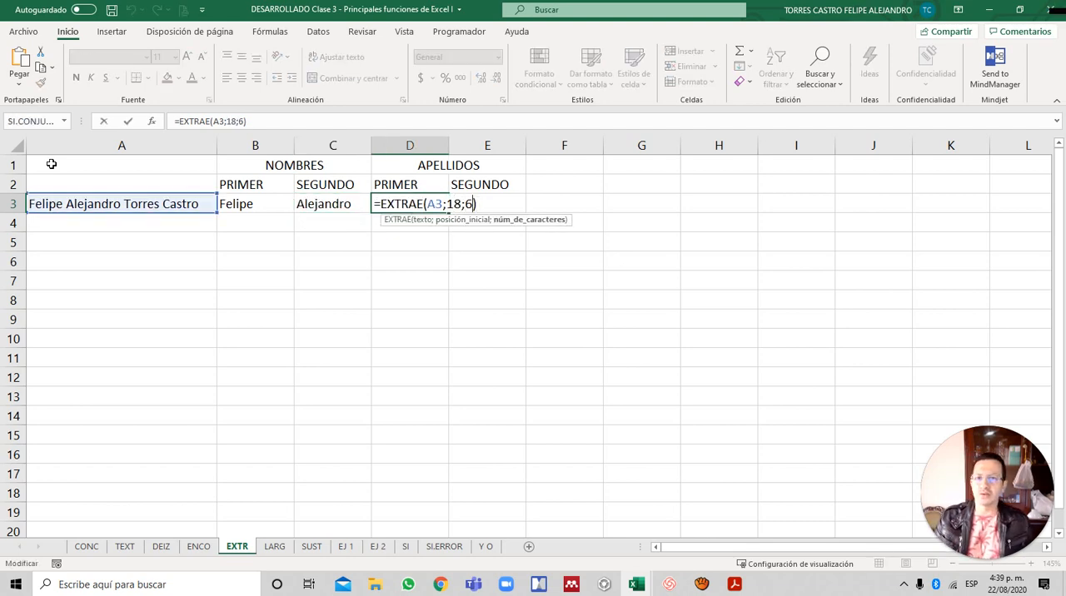
{"action": "key", "text": "Escape"}
- Inspect the DERECHA formula in E3 that extracts the second surname
{"action": "key", "text": "Right"}
{"action": "key", "text": "F2"}
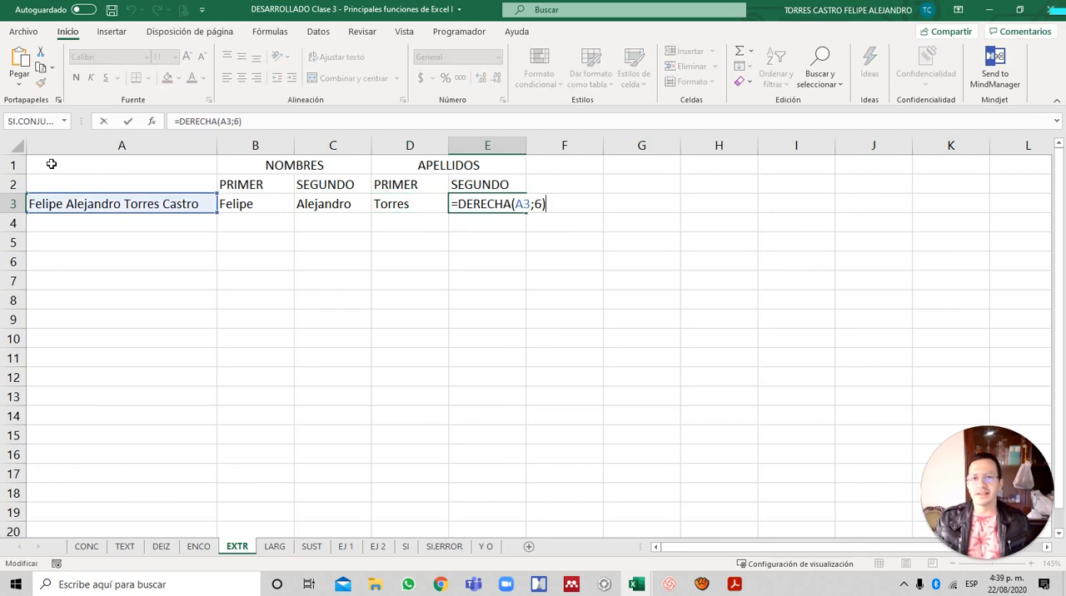
{"action": "key", "text": "Left"}
{"action": "key", "text": "Escape"}
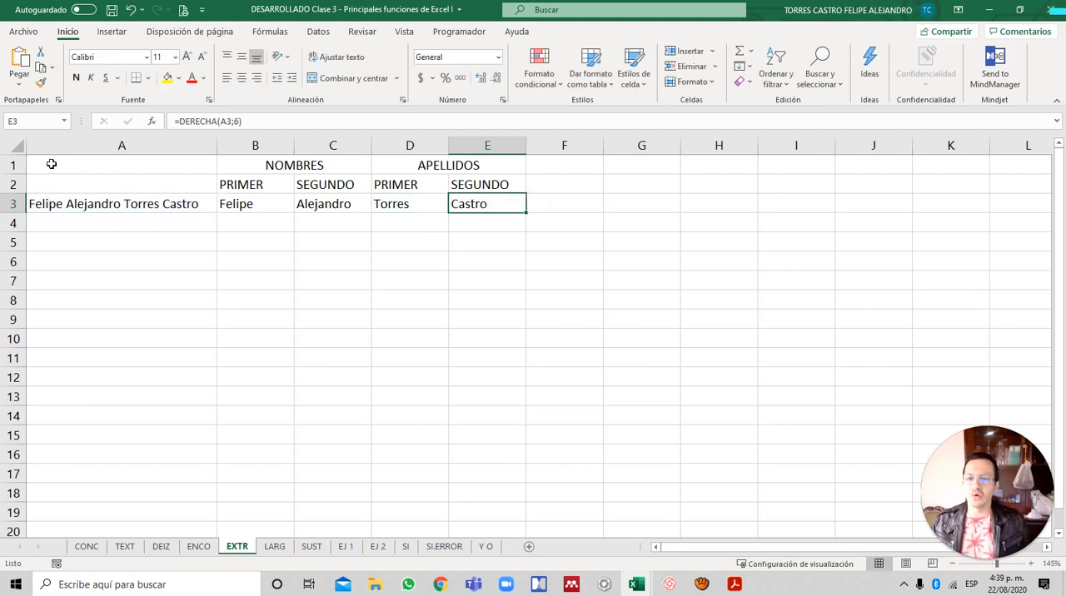
- Return to the EJ 1 sheet and select B3, the first-name cell for the first person listed
{"action": "key", "text": "ctrl+Page_Down"}
{"action": "key", "text": "ctrl+Page_Down"}
{"action": "key", "text": "ctrl+Page_Down"}
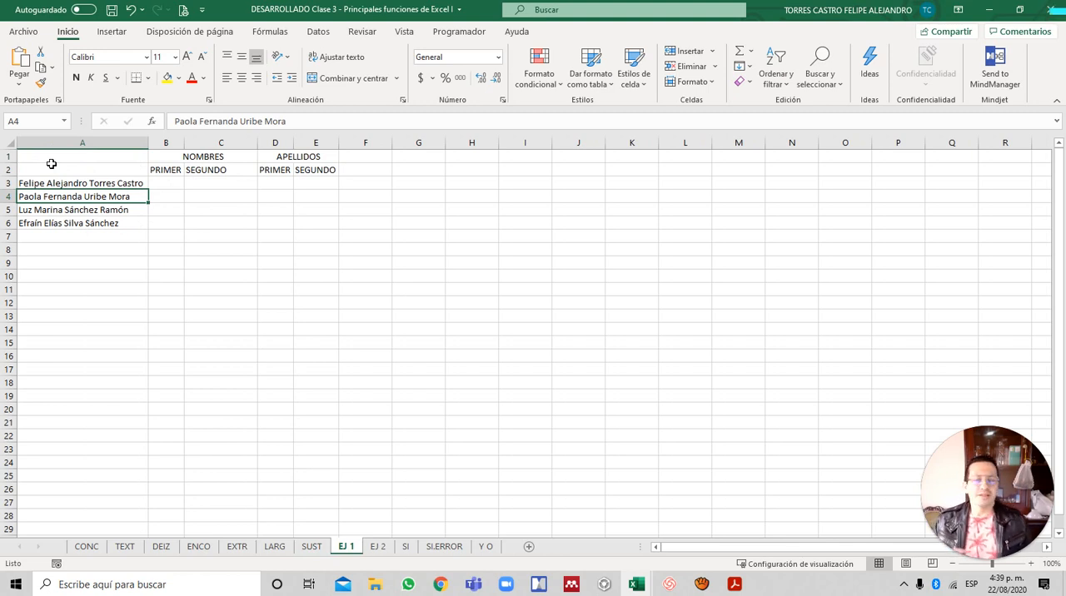
{"action": "key", "text": "Up"}
{"action": "key", "text": "Down"}
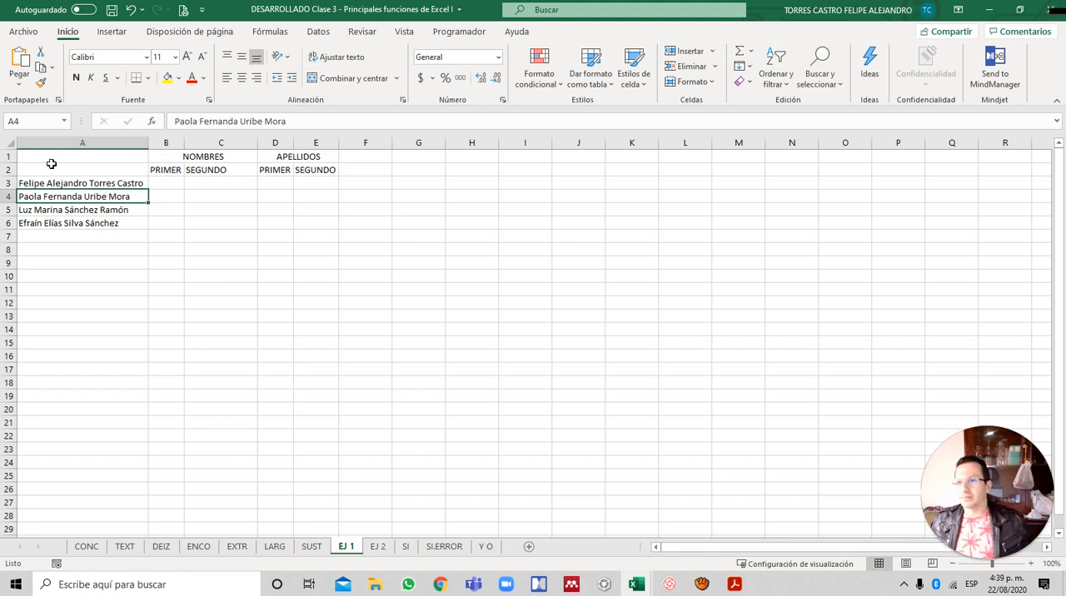
{"action": "key", "text": "Up"}
{"action": "key", "text": "Right"}
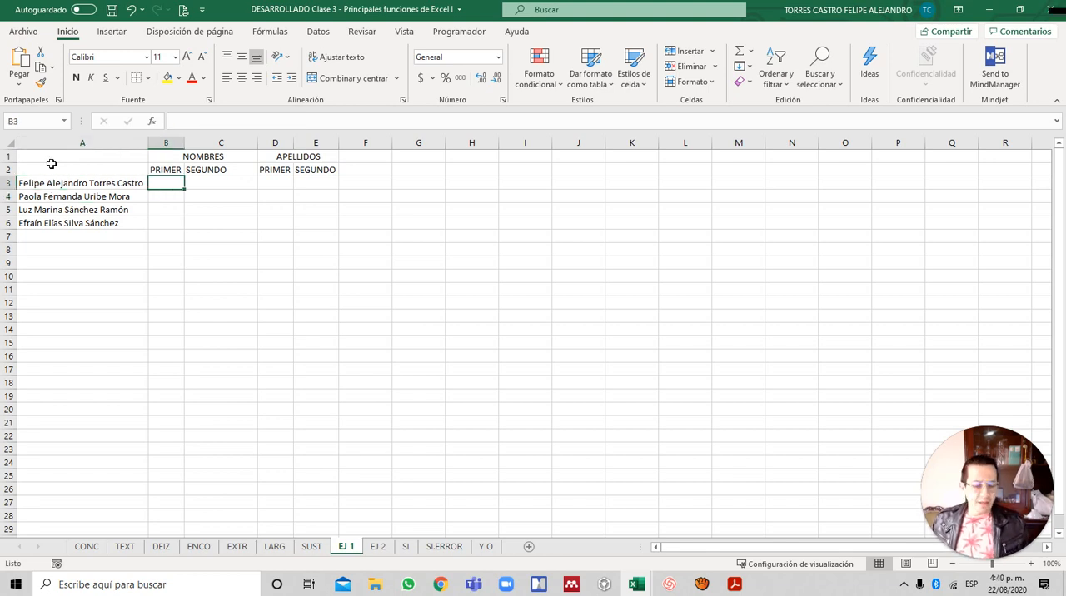
- Begin an IZQUIERDA formula in B3 of EJ 1 with A3 as its text argument
{"action": "type", "text": "="}
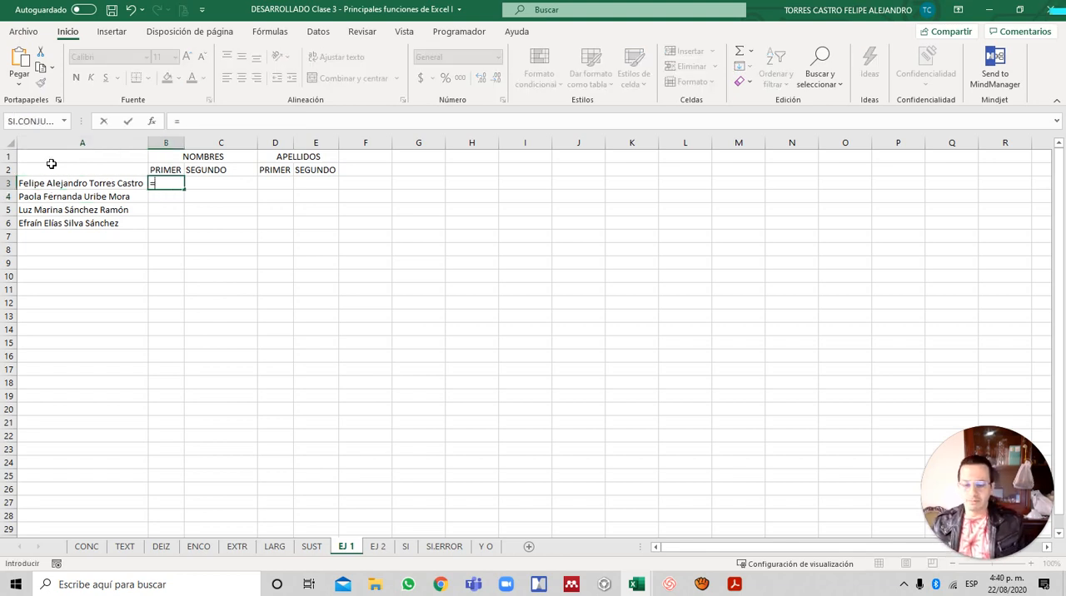
{"action": "key", "text": "Escape"}
{"action": "scroll", "coordinate": [99, 192], "scroll_direction": "up", "scroll_amount": 3, "text": "ctrl"}
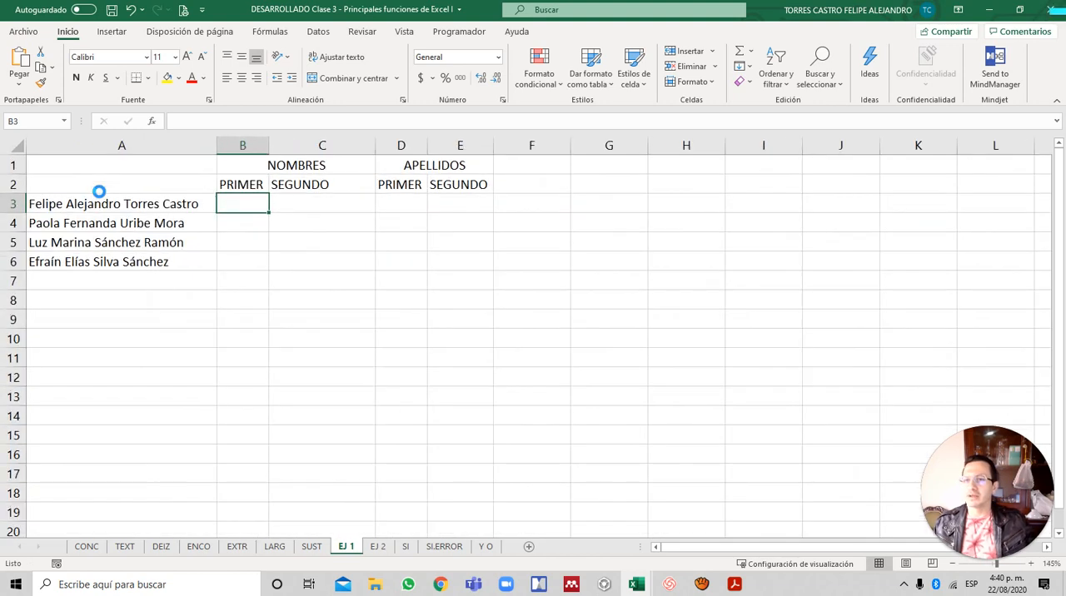
{"action": "type", "text": "=iz"}
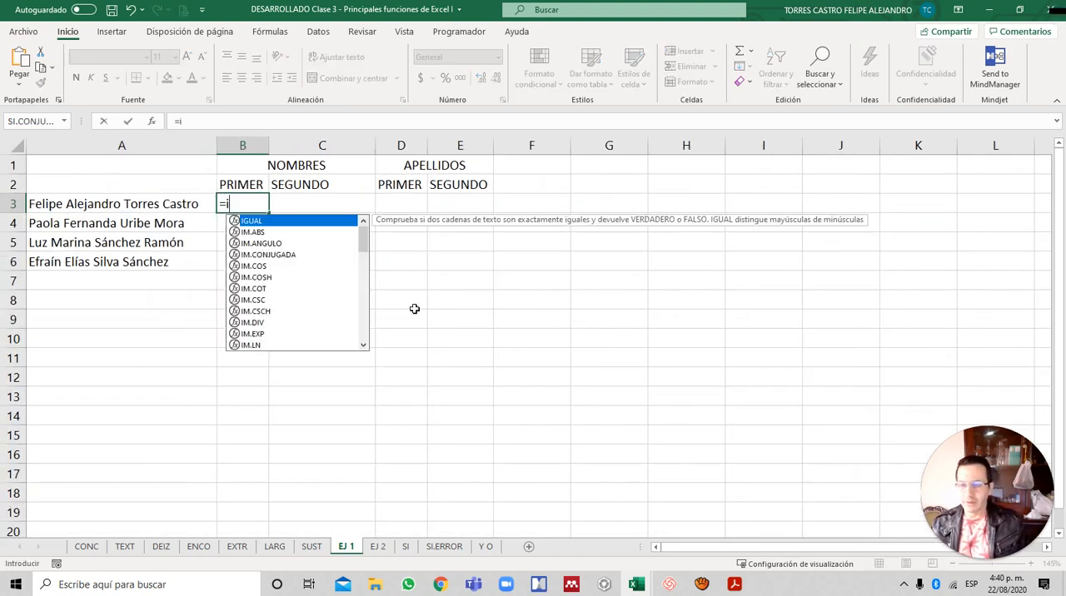
{"action": "key", "text": "BackSpace"}
{"action": "key", "text": "BackSpace"}
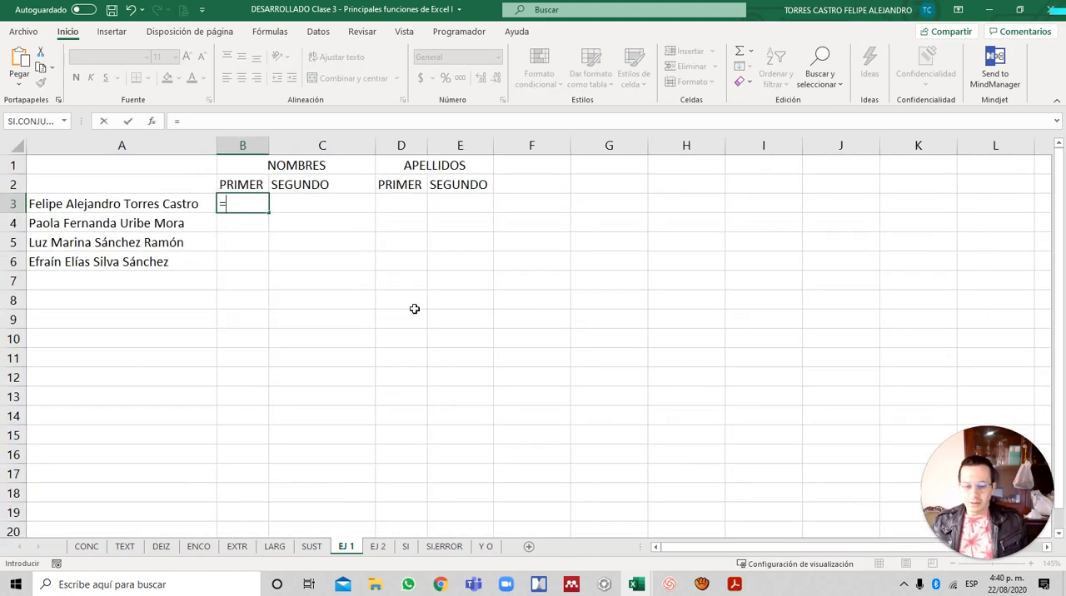
{"action": "type", "text": "IZ"}
{"action": "key", "text": "Tab"}
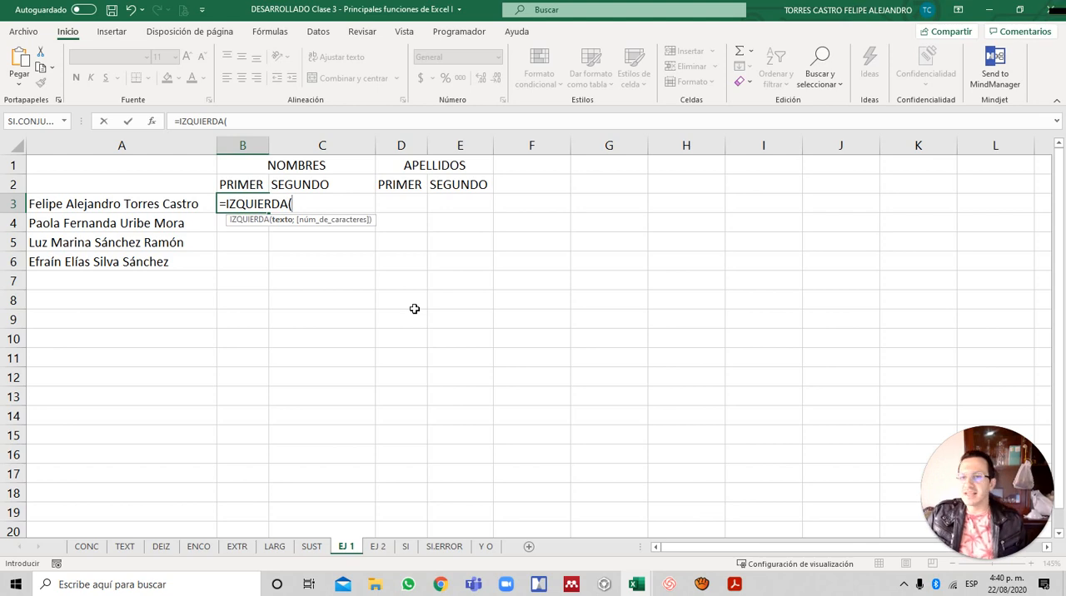
{"action": "key", "text": "Left"}
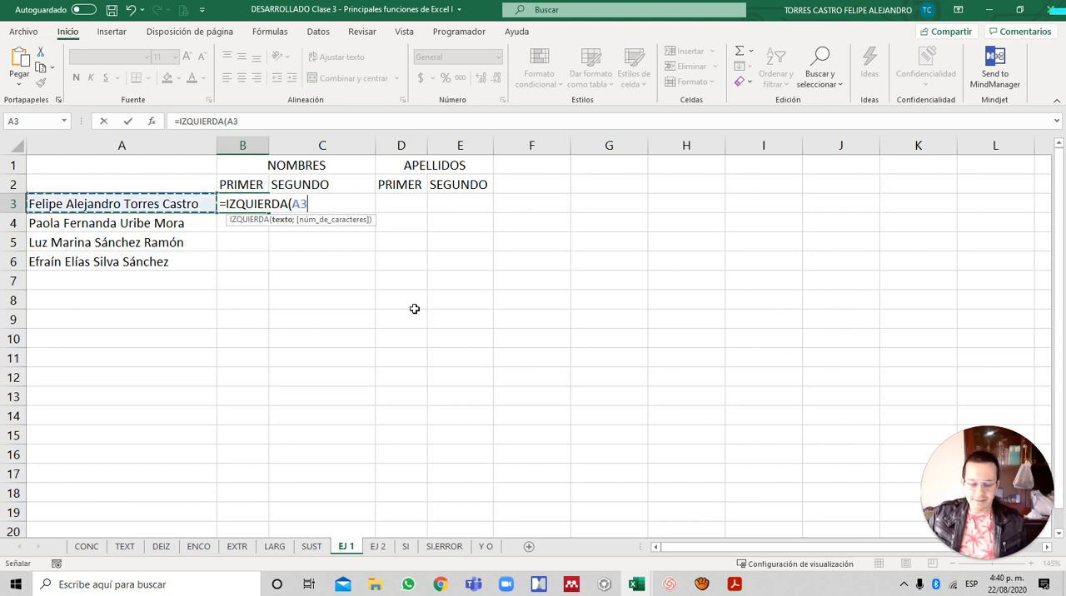
- Nest ENCONTRAR(" ";A3;1) as the character-count argument of the IZQUIERDA formula in B3
{"action": "type", "text": ";"}
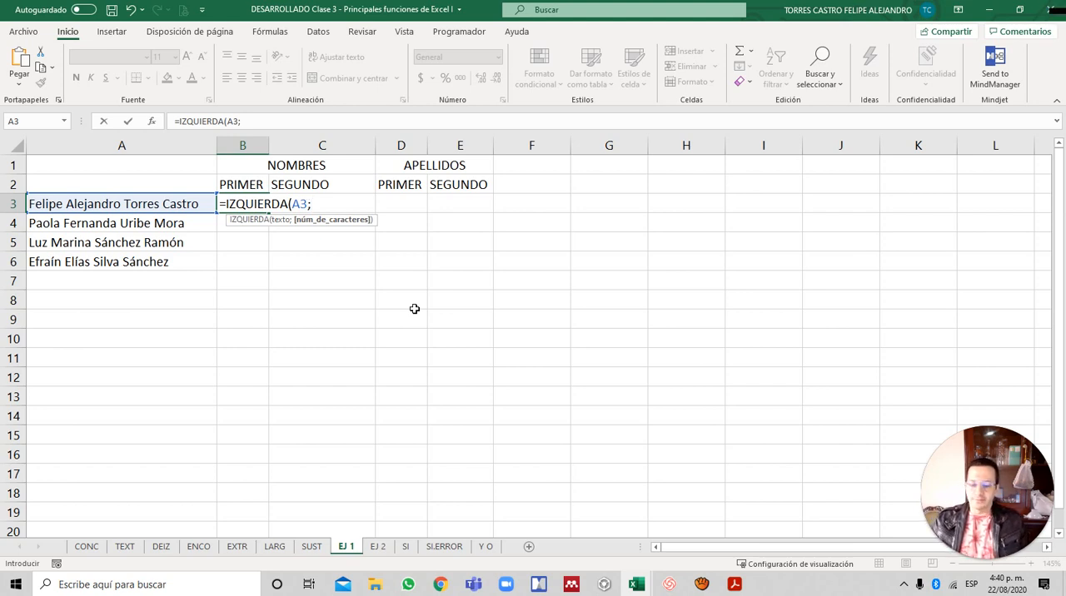
{"action": "type", "text": "E"}
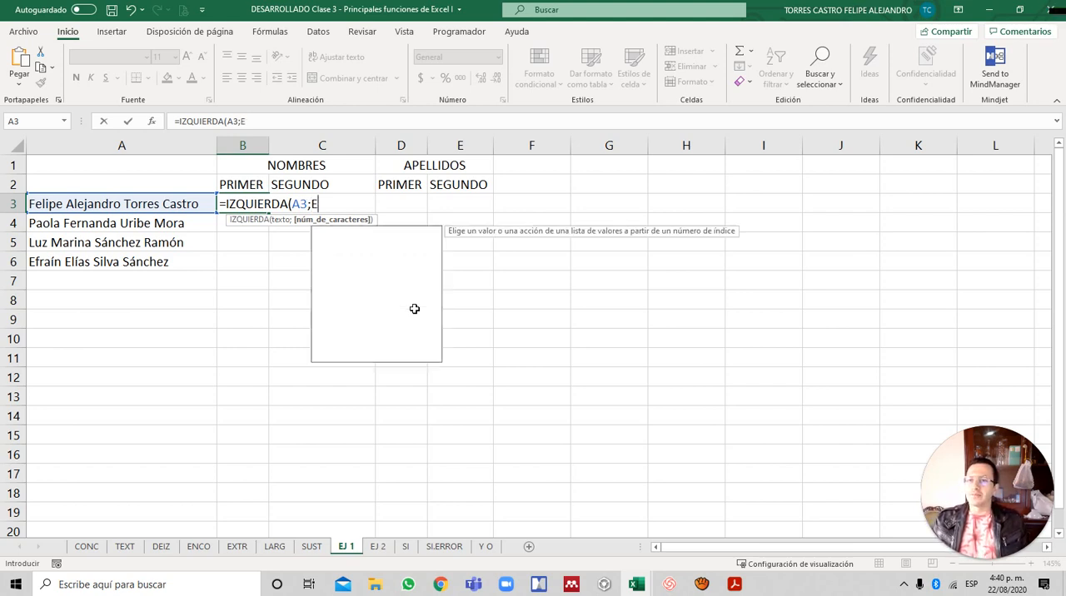
{"action": "type", "text": "NC"}
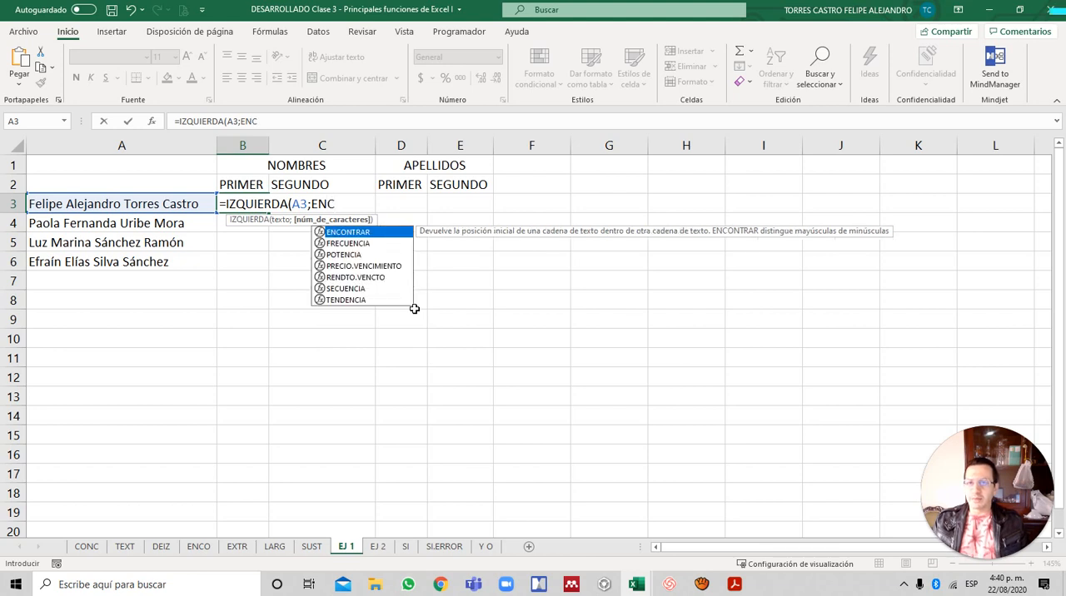
{"action": "key", "text": "Tab"}
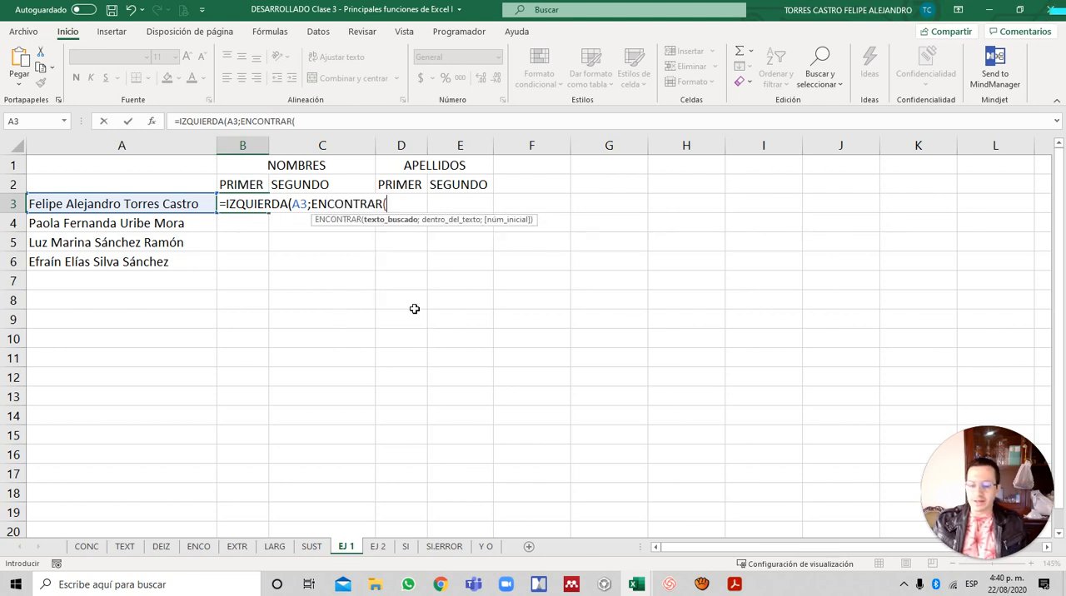
{"action": "type", "text": "\" \""}
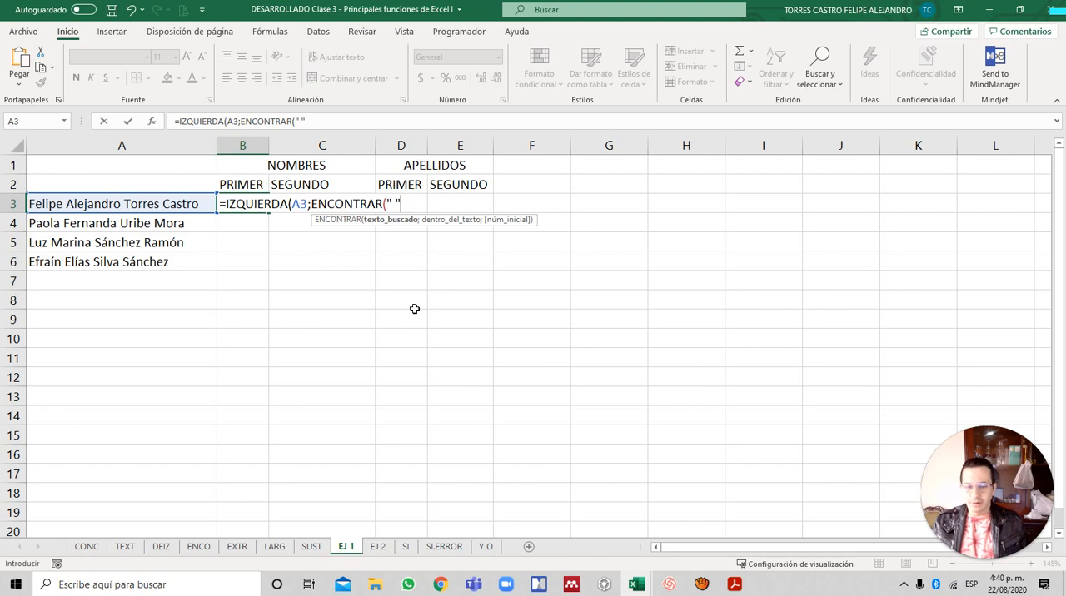
{"action": "type", "text": ";"}
{"action": "key", "text": "Left"}
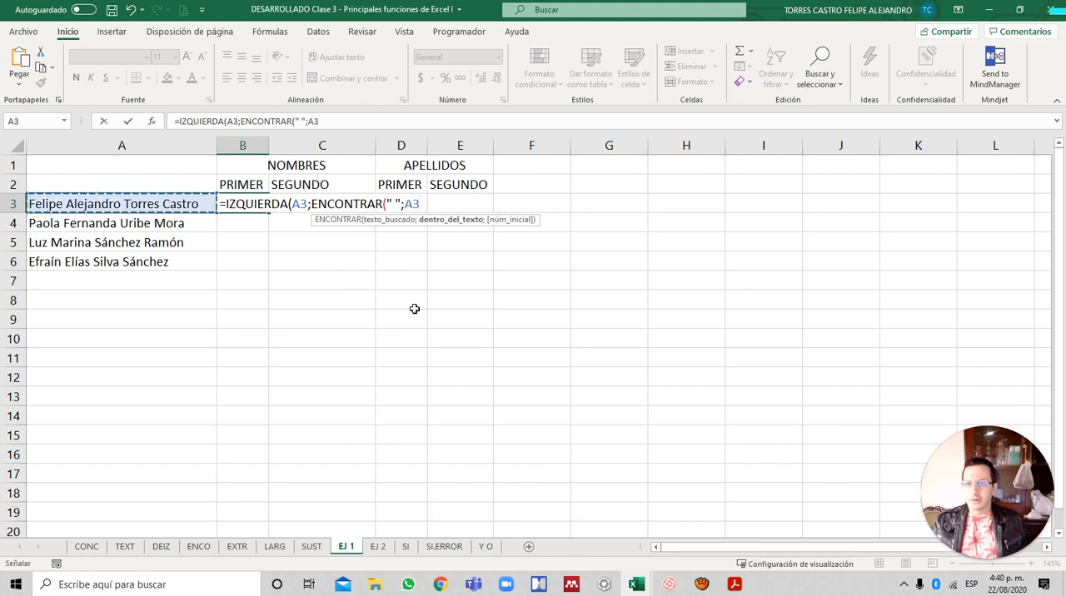
{"action": "type", "text": ";1"}
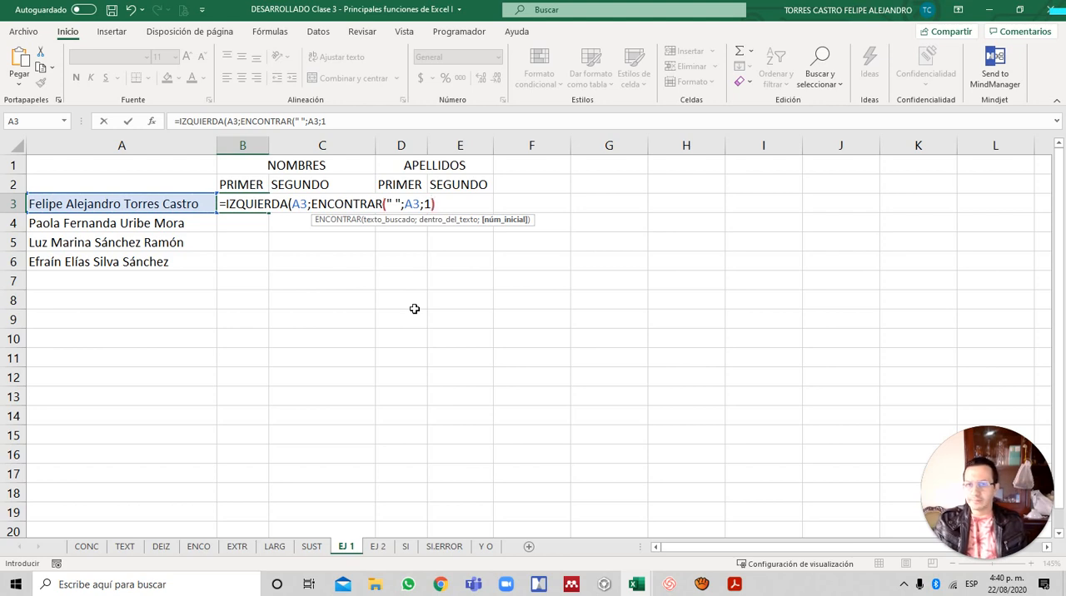
{"action": "type", "text": ")"}
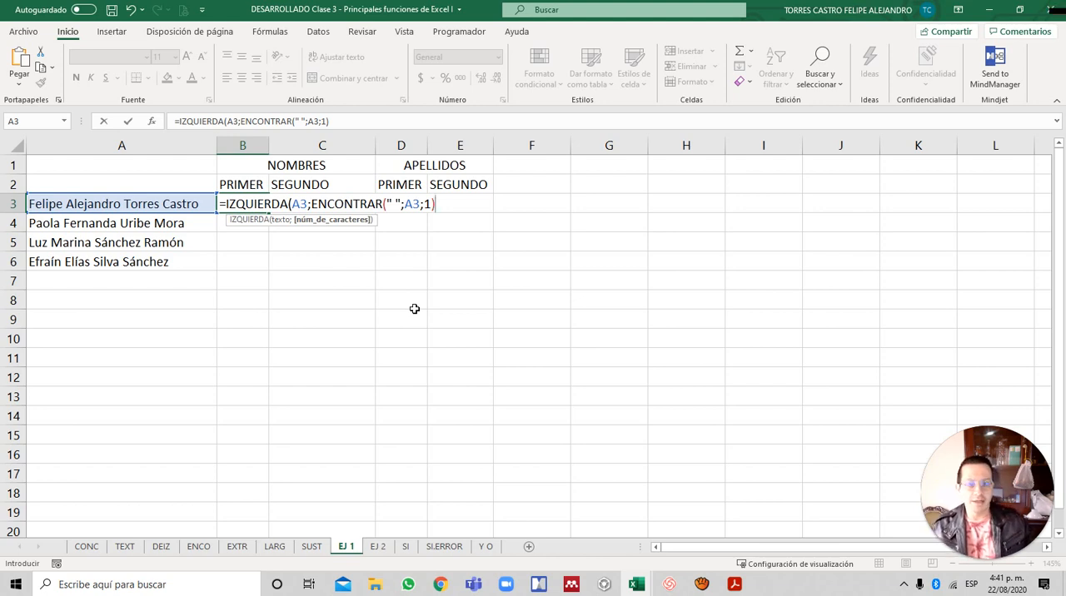
- Subtract 1 from the nested ENCONTRAR, complete the B3 formula, and fill it down through B6
{"action": "type", "text": "-1"}
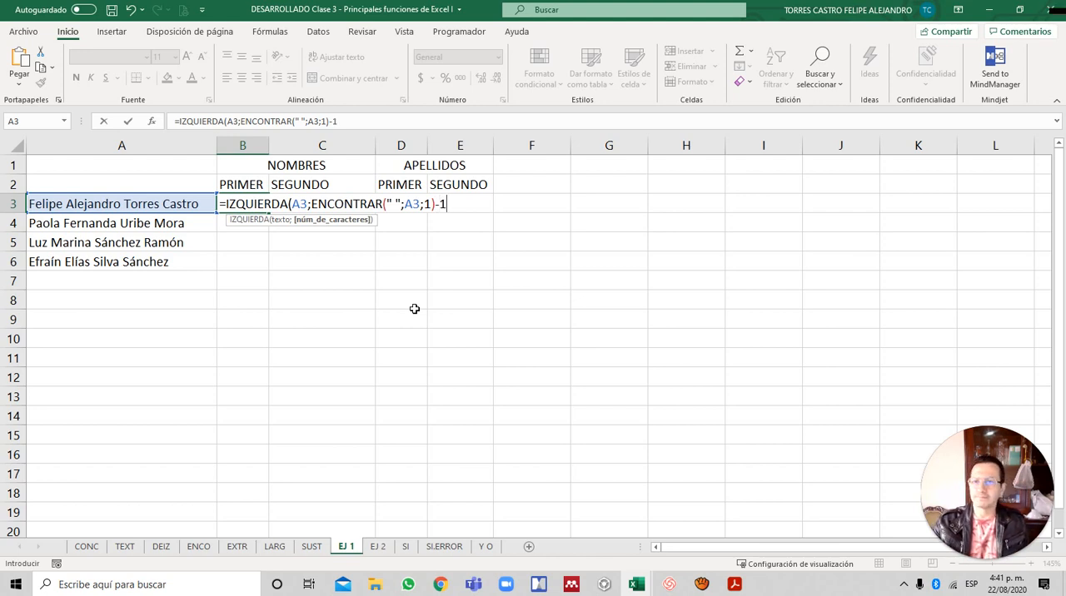
{"action": "type", "text": ")"}
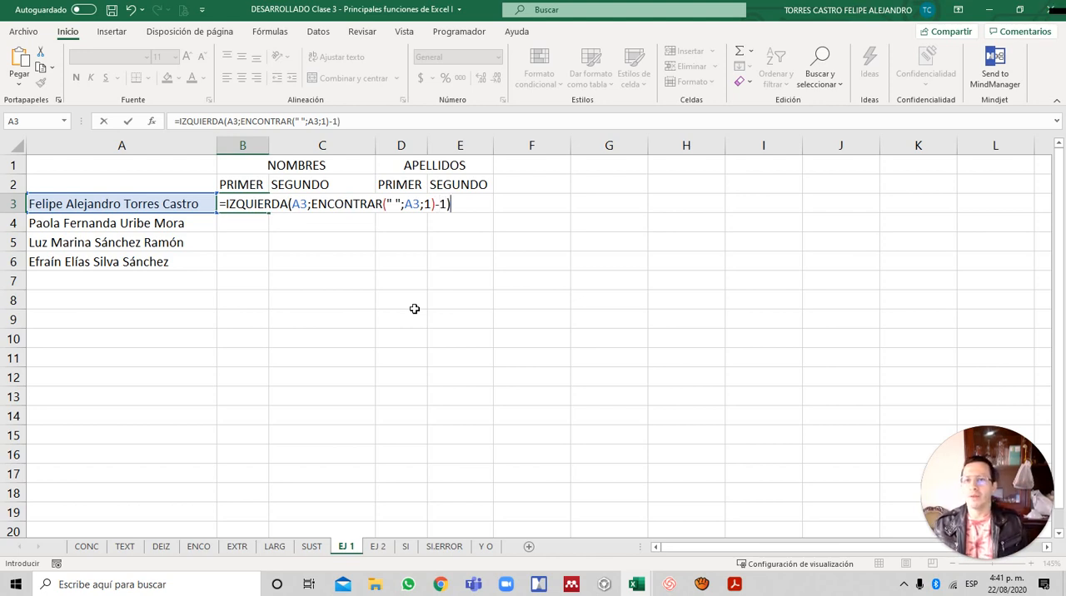
{"action": "key", "text": "Return"}
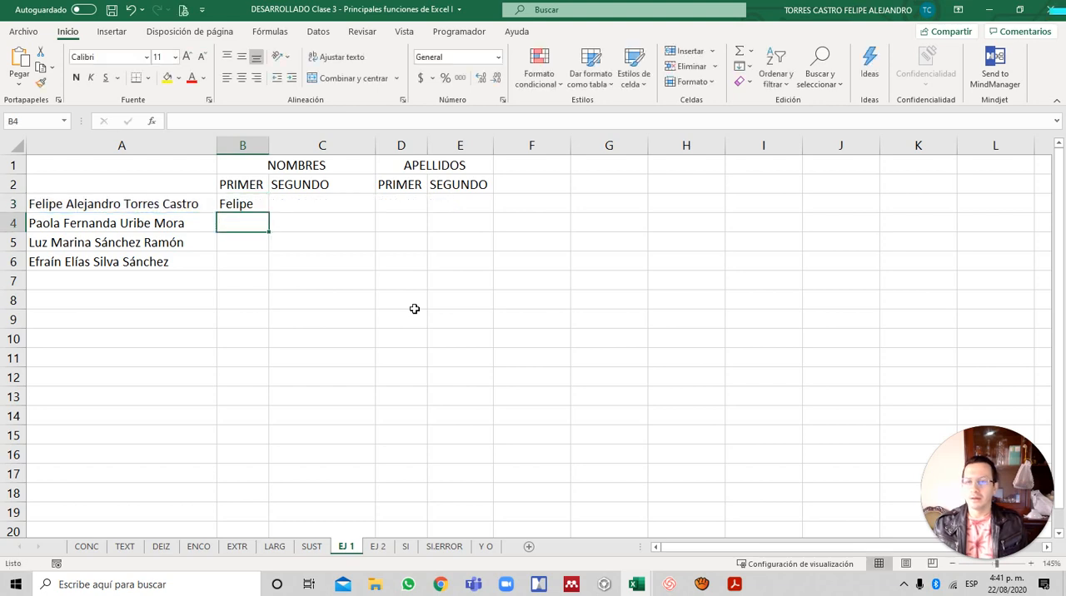
{"action": "key", "text": "Up"}
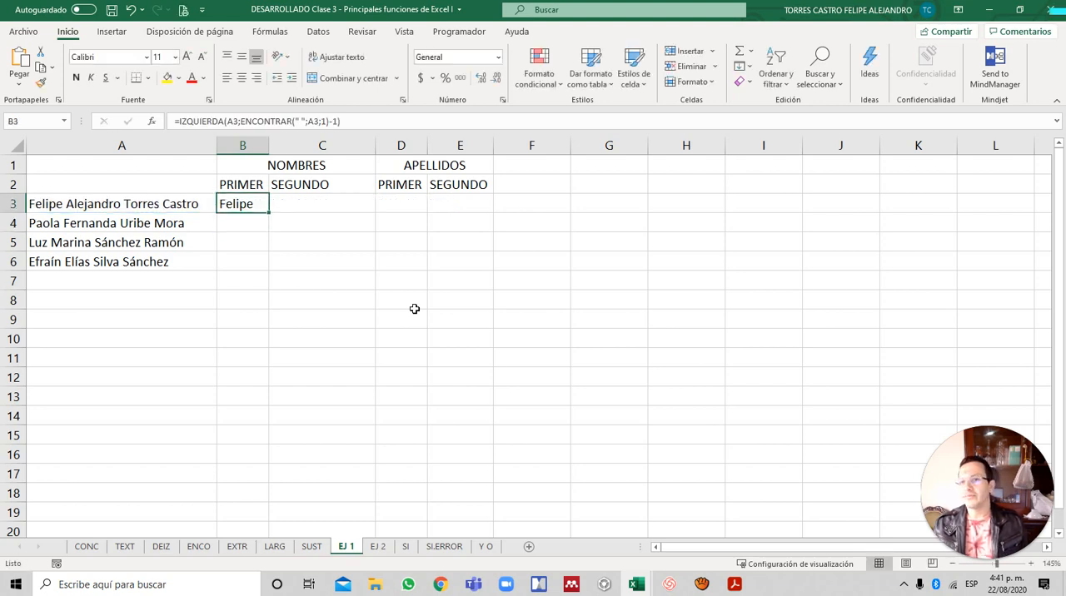
{"action": "double_click", "coordinate": [269, 213]}
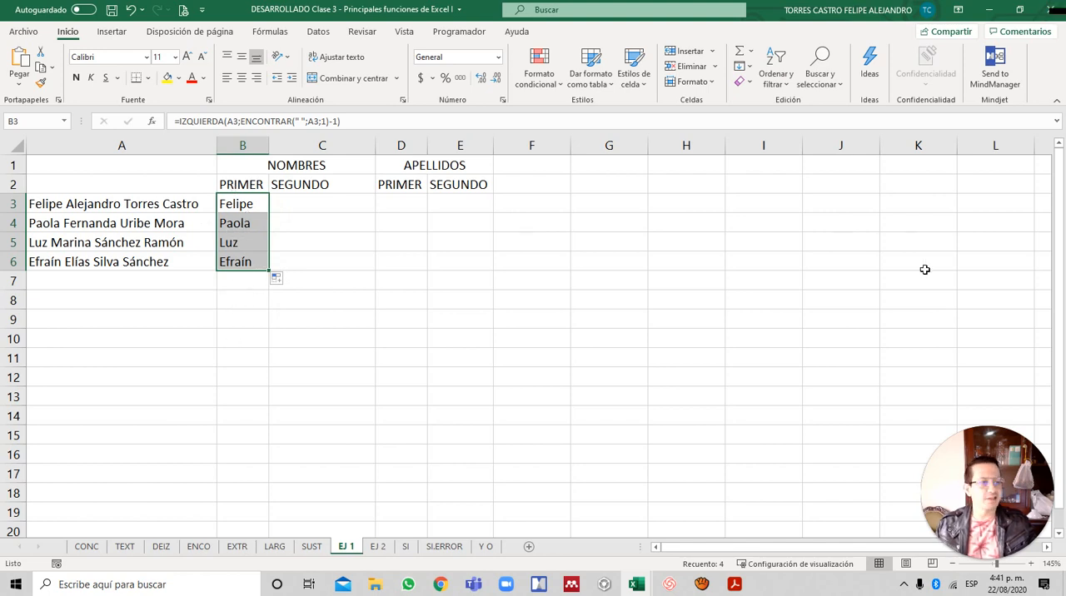
{"action": "left_click", "coordinate": [309, 237]}
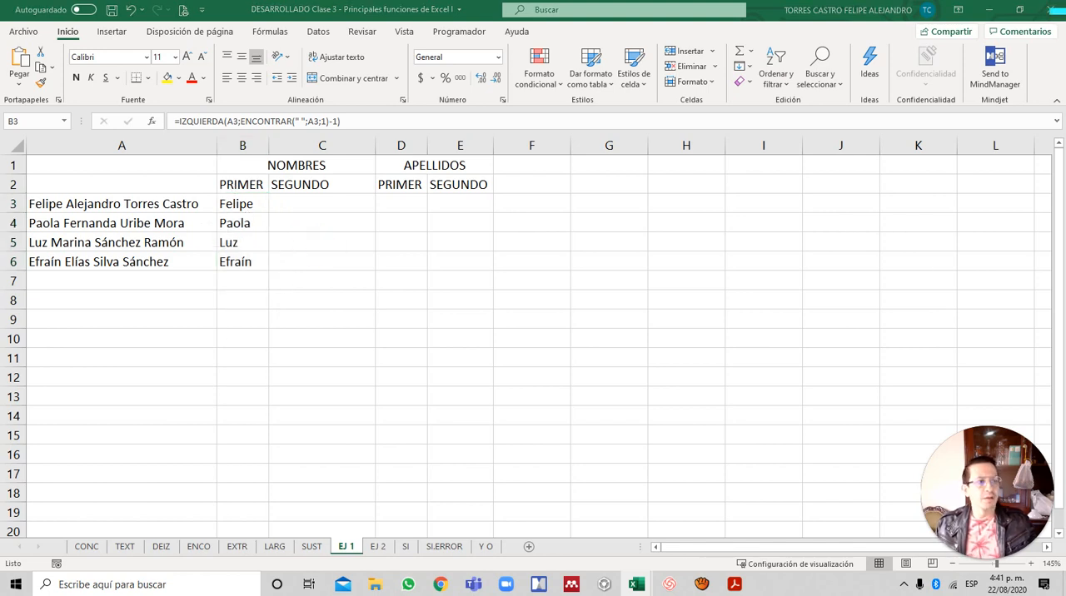
{"action": "left_click", "coordinate": [587, 237]}
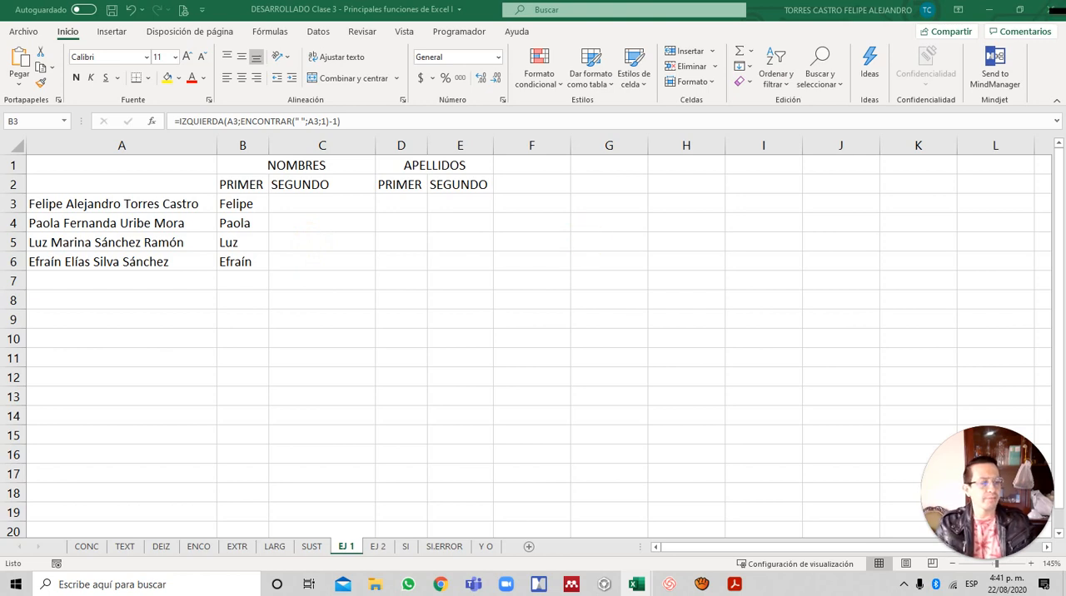
- Begin an EXTRAE formula in C3, the second-name cell, with A3 as its text argument
{"action": "left_click", "coordinate": [318, 202]}
{"action": "left_click", "coordinate": [318, 208]}
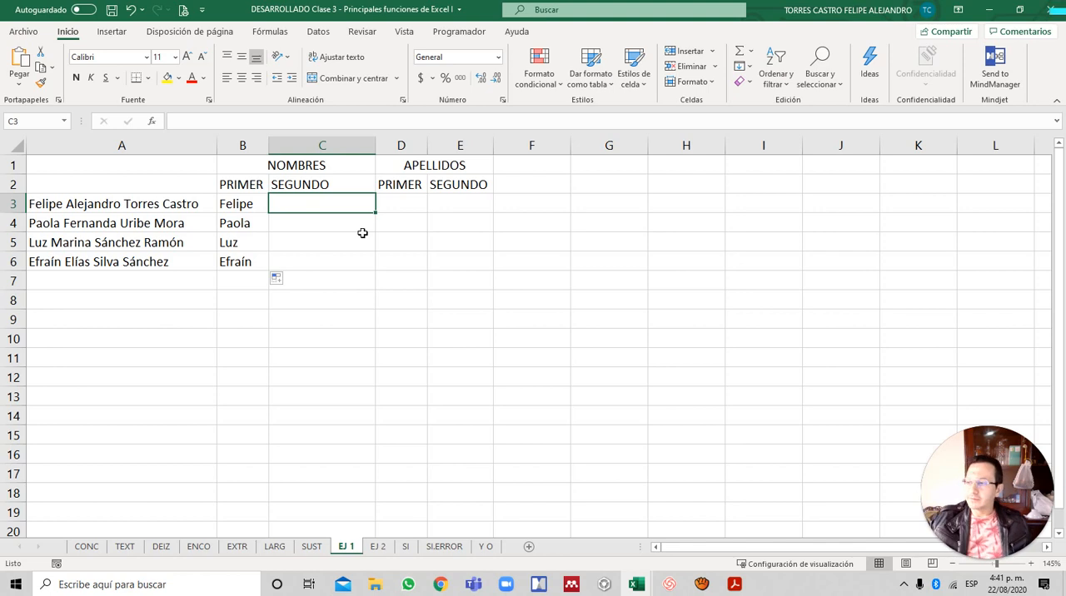
{"action": "type", "text": "="}
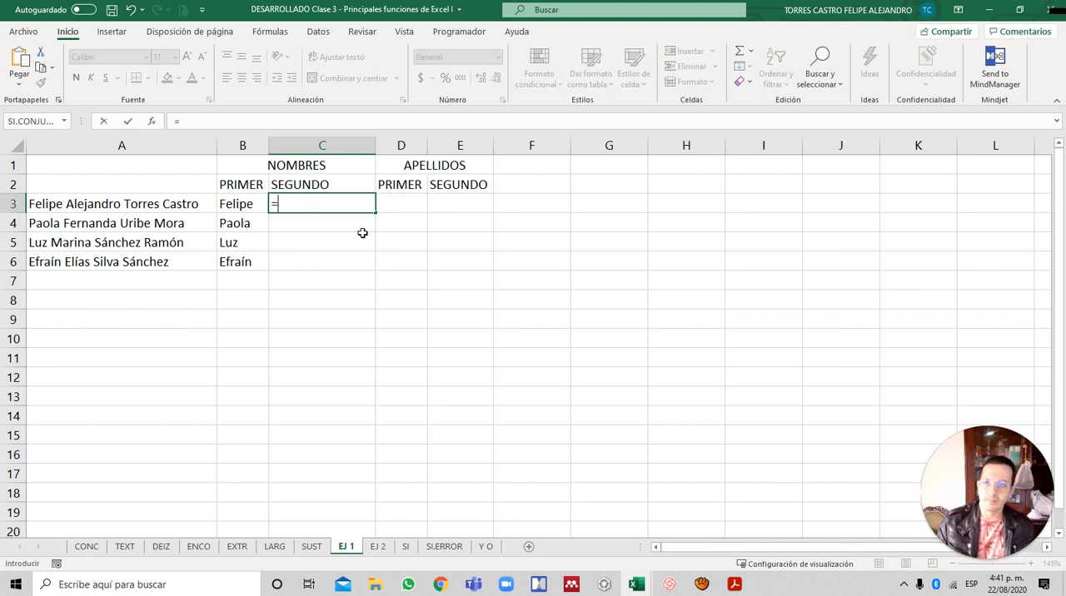
{"action": "type", "text": "EXTRAE("}
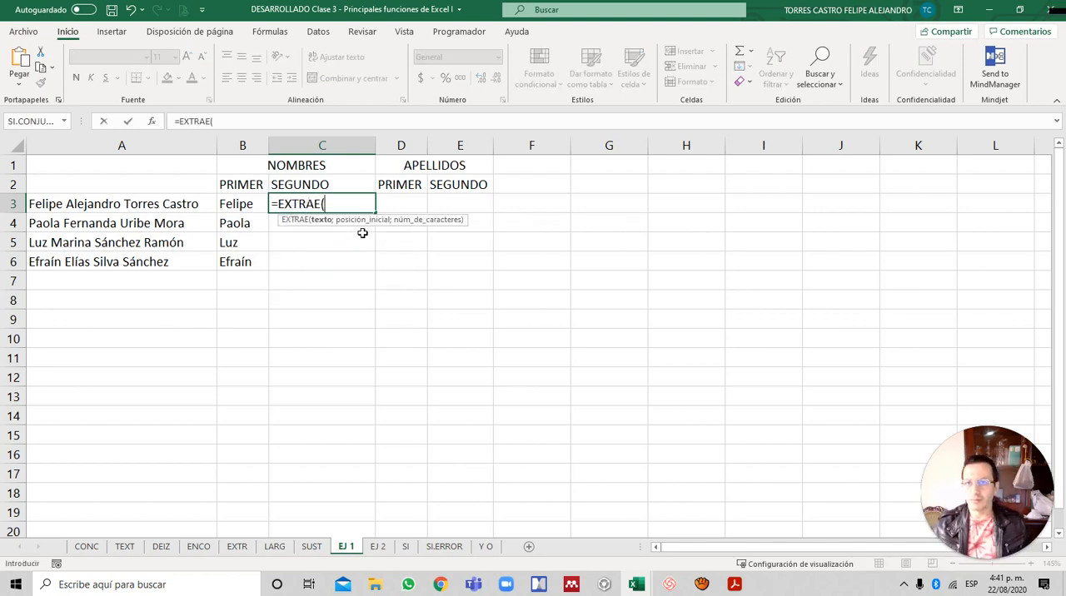
{"action": "key", "text": "Left"}
{"action": "key", "text": "Left"}
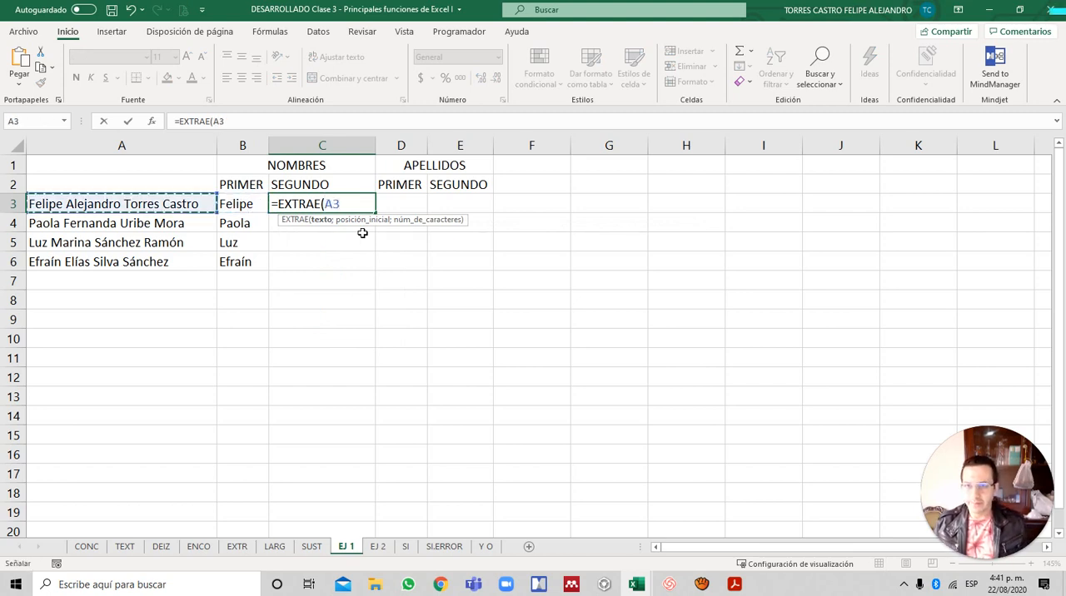
{"action": "type", "text": ";"}
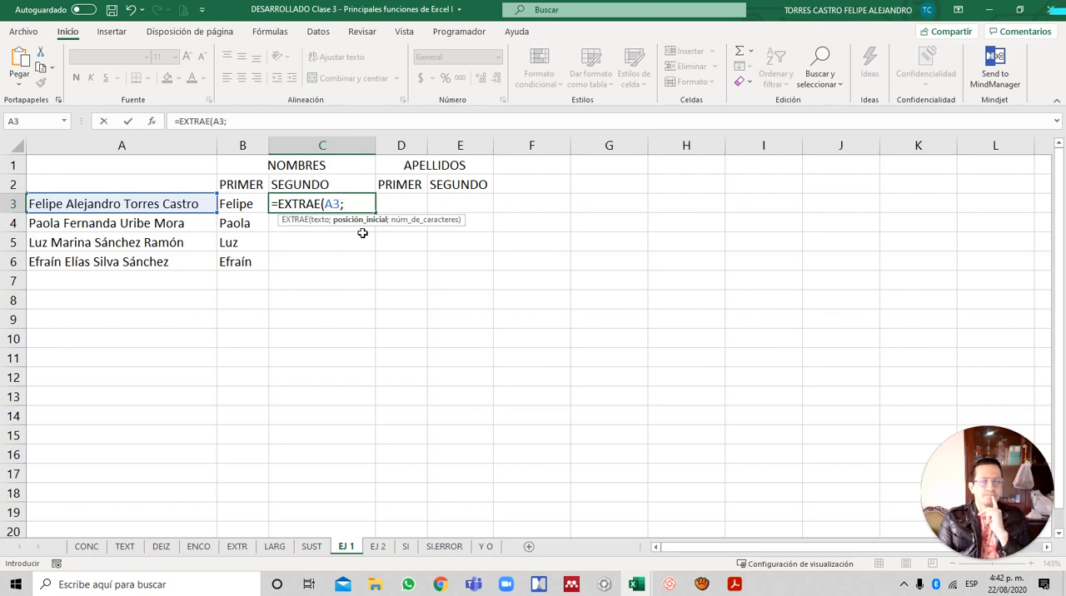
- Set the start position of the EXTRAE formula in C3 to ENCONTRAR(" ";A3;1)+1 and continue to the character-count argument
{"action": "type", "text": "ENC"}
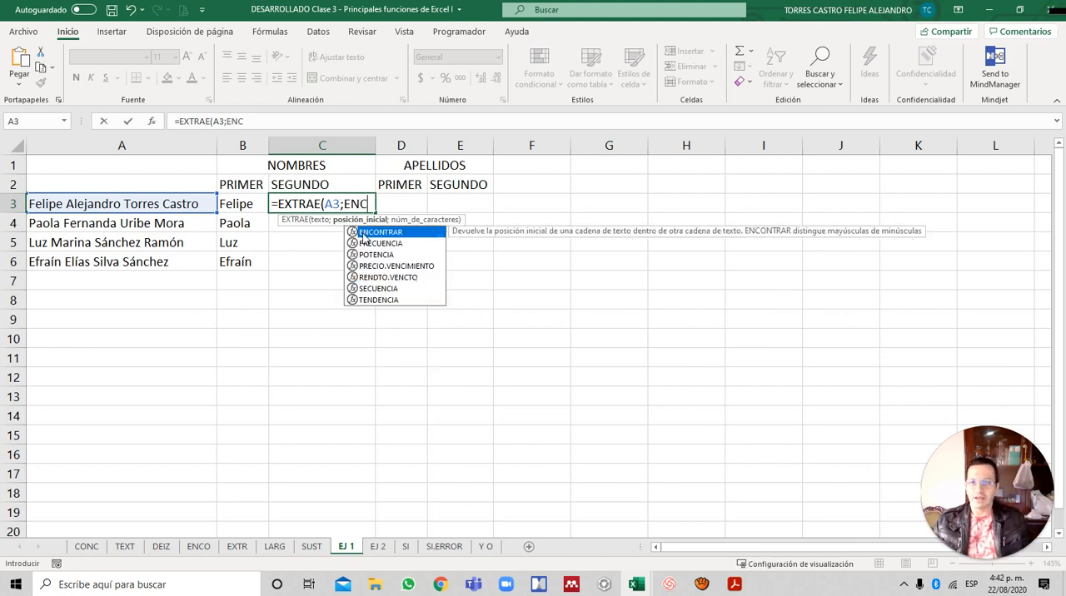
{"action": "double_click", "coordinate": [363, 232]}
{"action": "type", "text": "\" "}
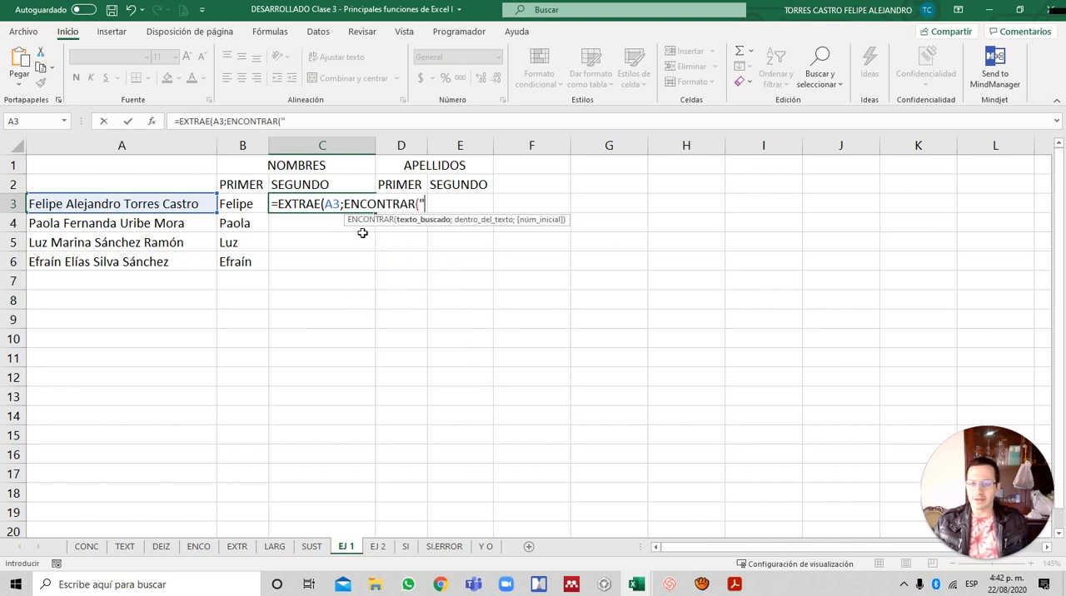
{"action": "type", "text": "\""}
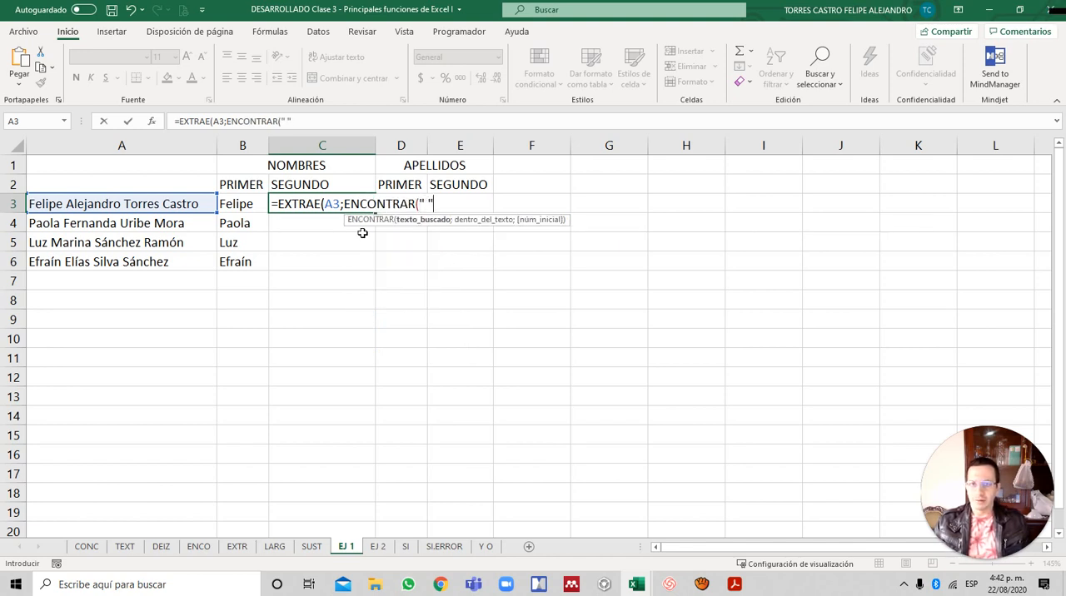
{"action": "type", "text": ";"}
{"action": "key", "text": "Left"}
{"action": "key", "text": "Left"}
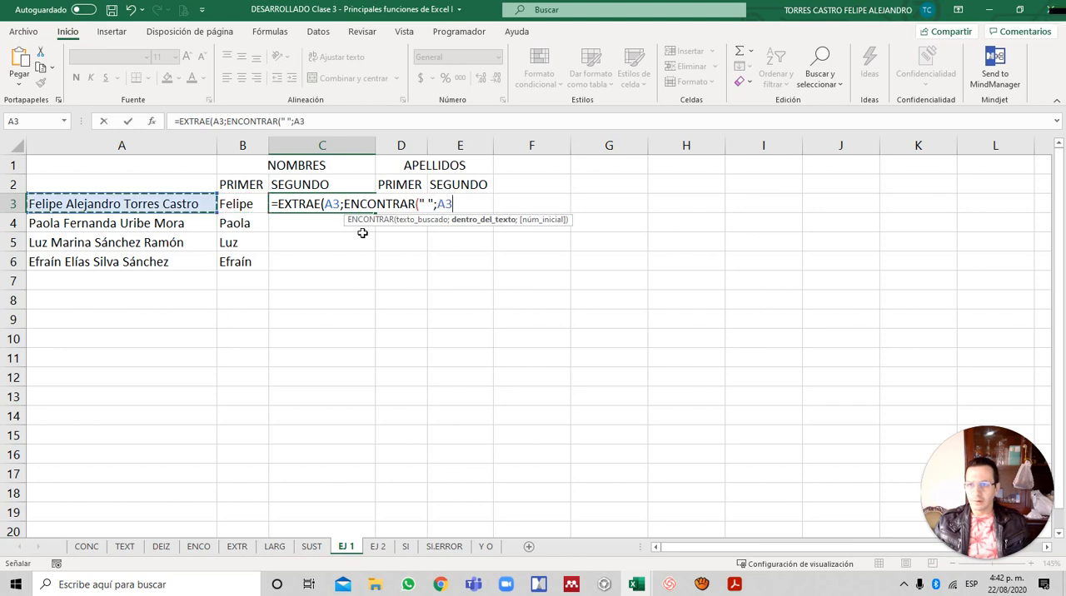
{"action": "type", "text": ";1"}
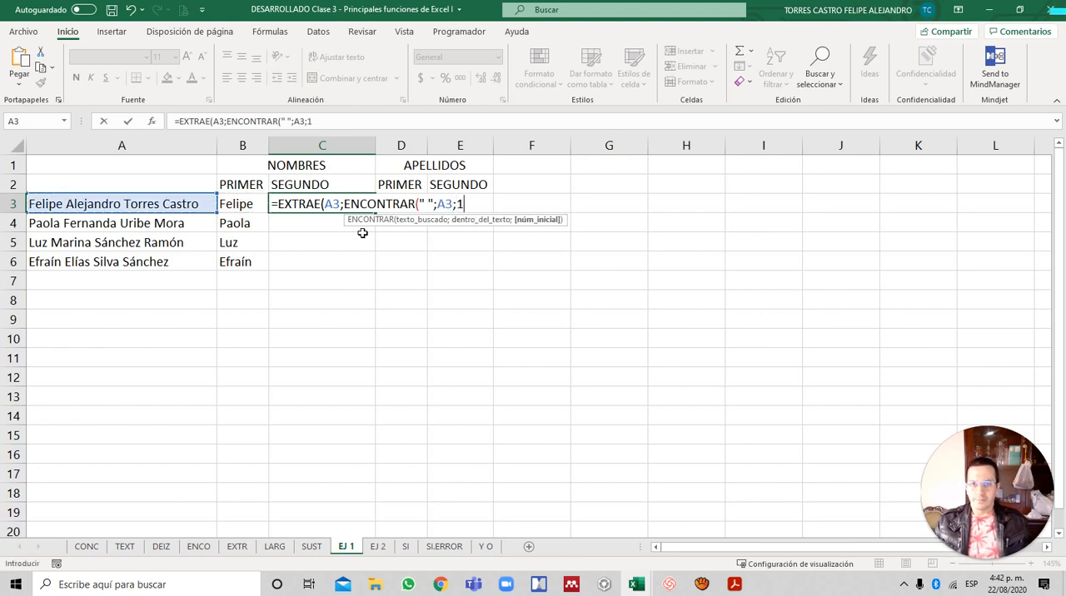
{"action": "type", "text": ")"}
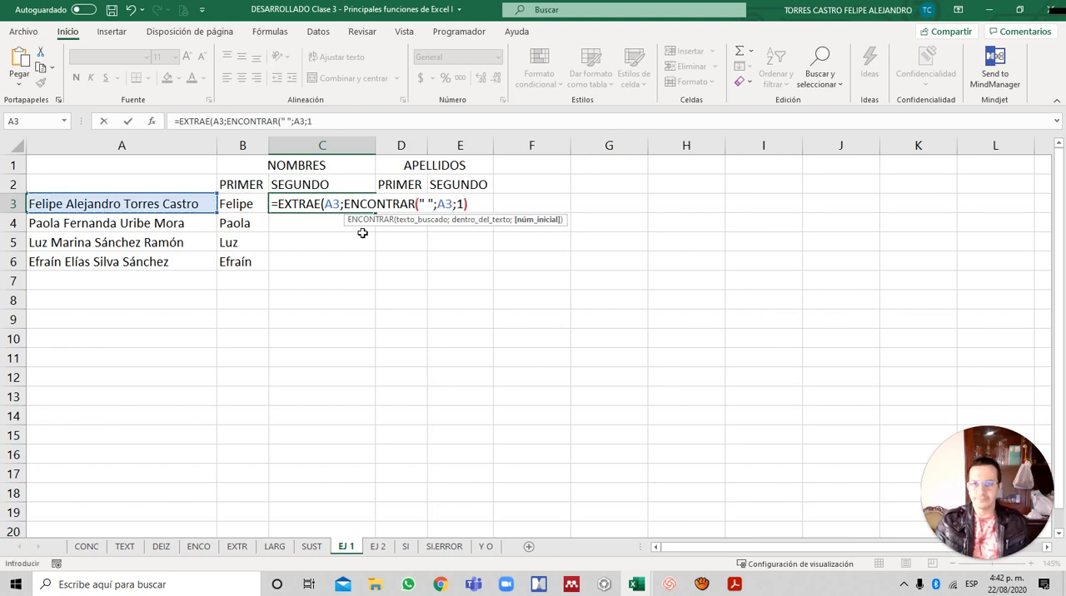
{"action": "type", "text": "+1"}
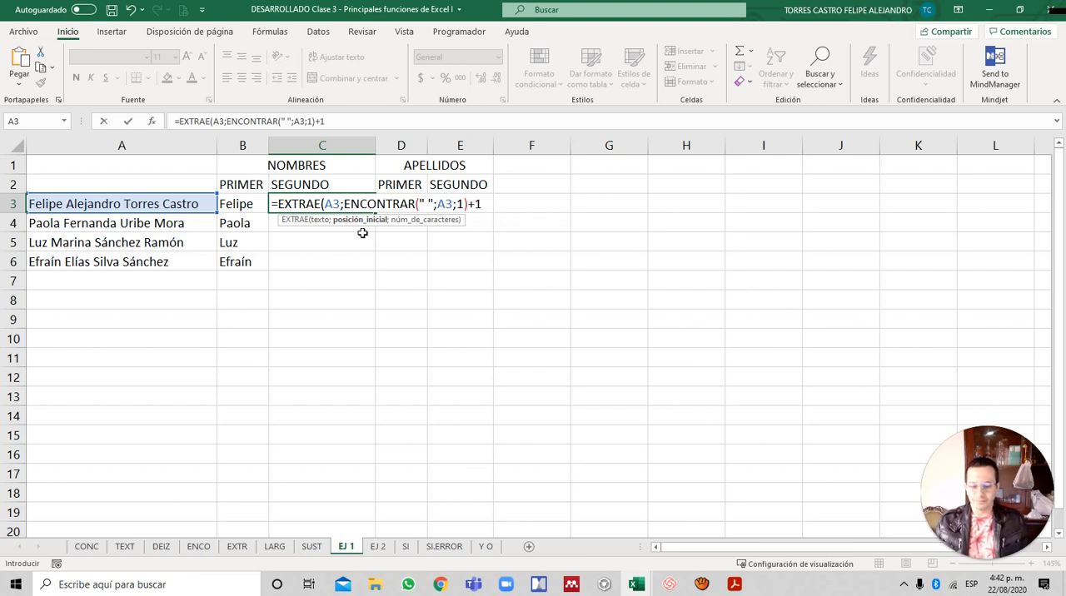
{"action": "type", "text": ";"}
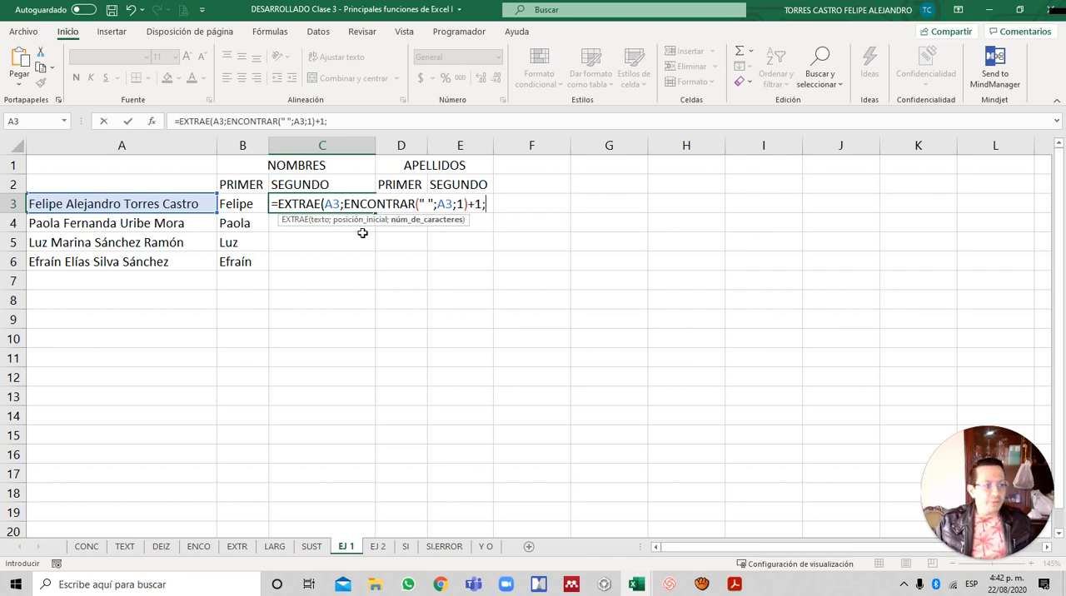
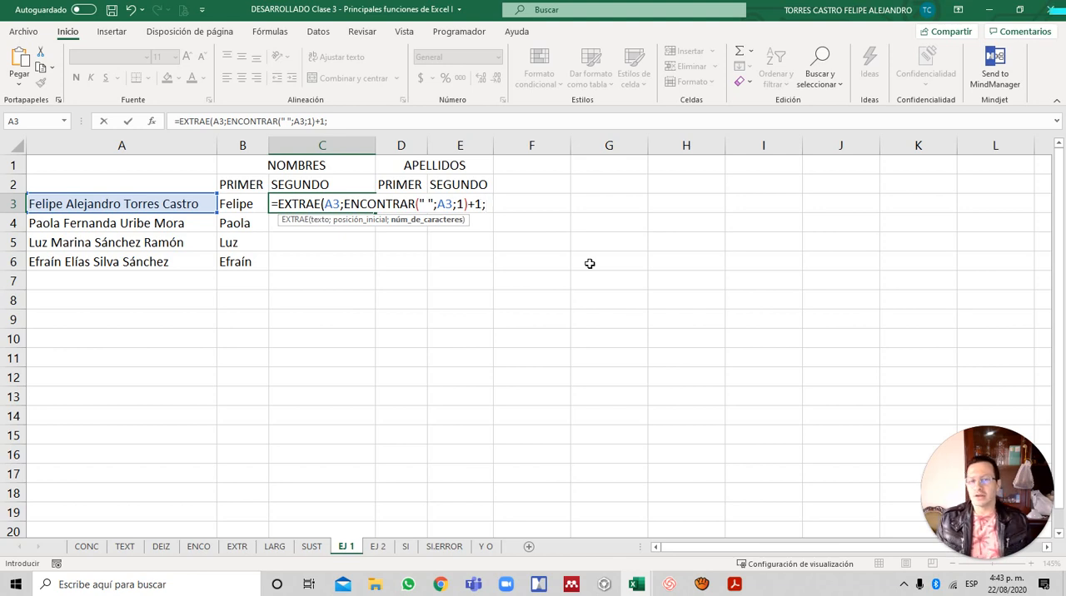
- Begin an ENCONTRAR as the character-count argument in C3, searching for " " in A3, and continue to its start-position argument
{"action": "type", "text": "ENC"}
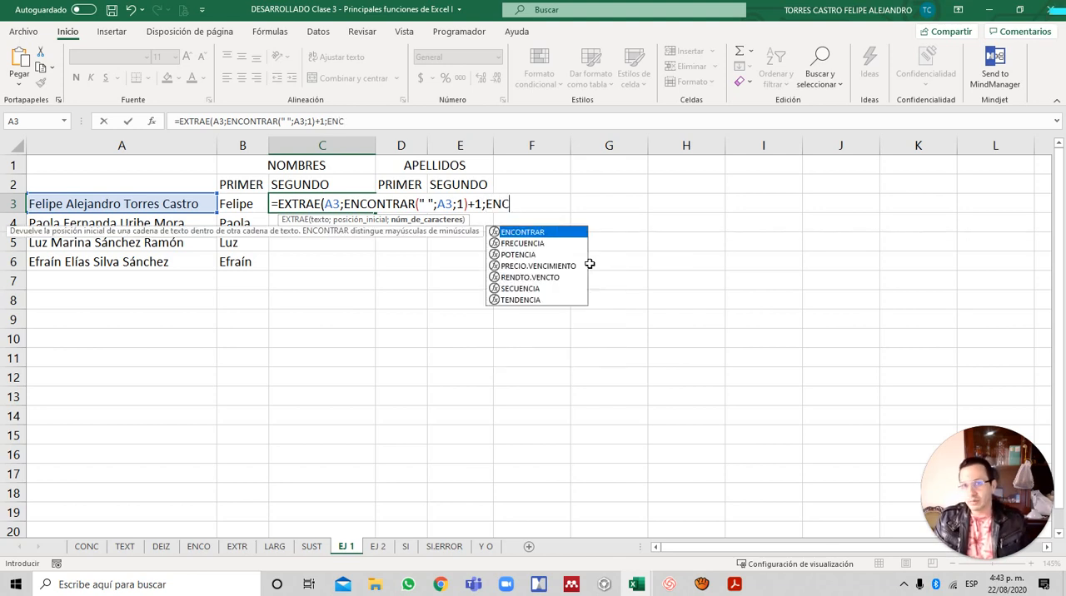
{"action": "key", "text": "Tab"}
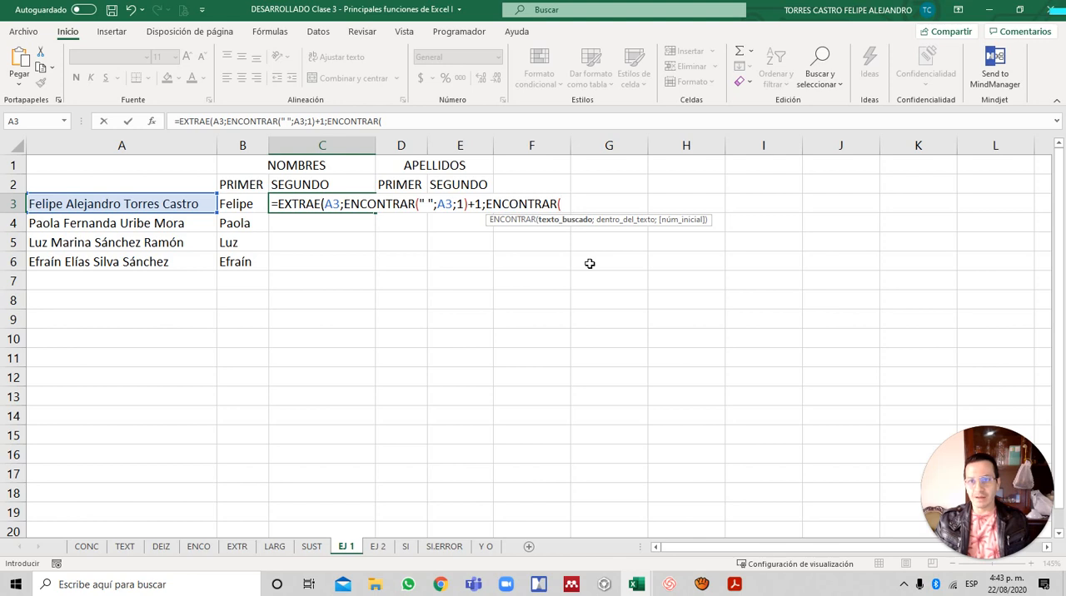
{"action": "type", "text": "\""}
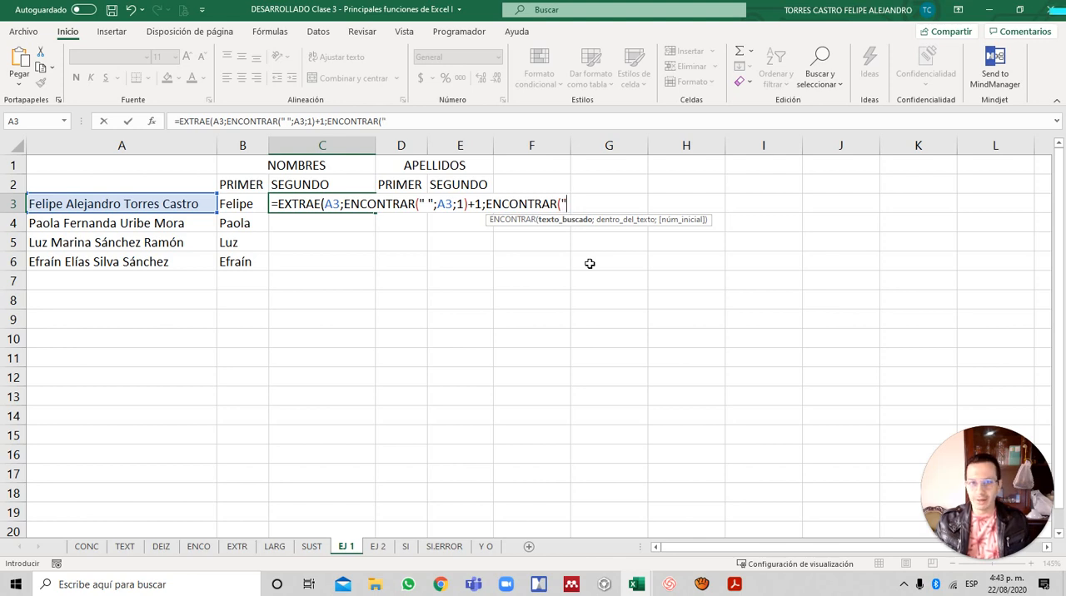
{"action": "type", "text": " \";"}
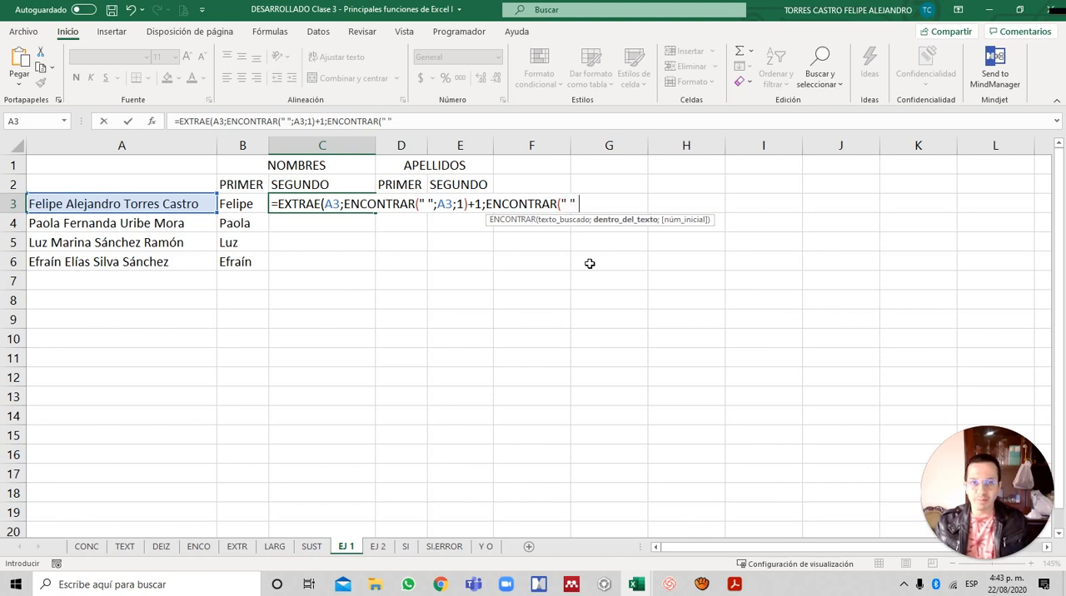
{"action": "key", "text": "Left"}
{"action": "key", "text": "Left"}
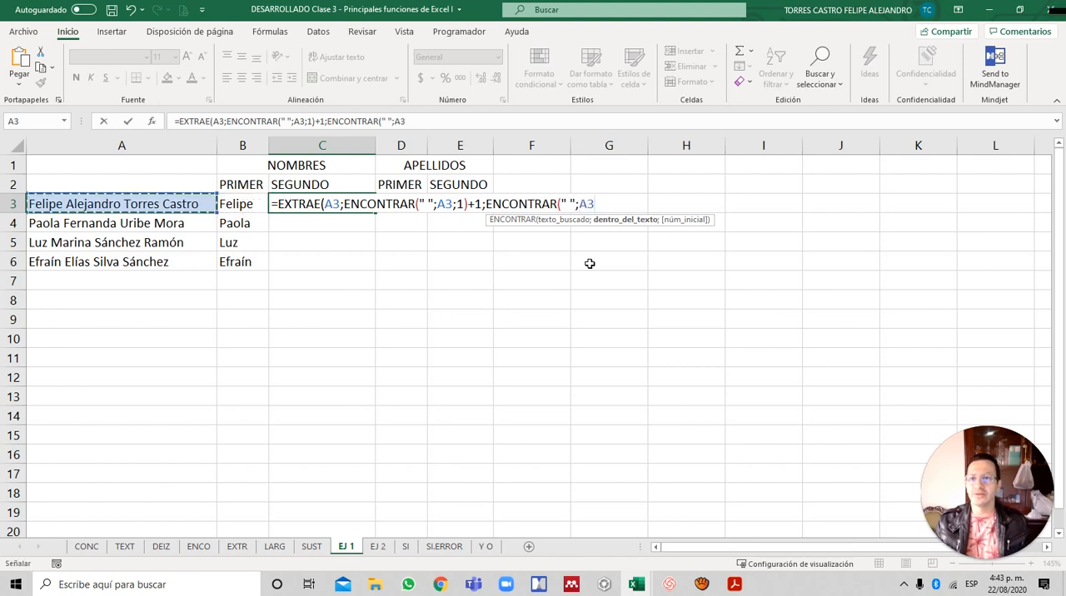
{"action": "type", "text": ";"}
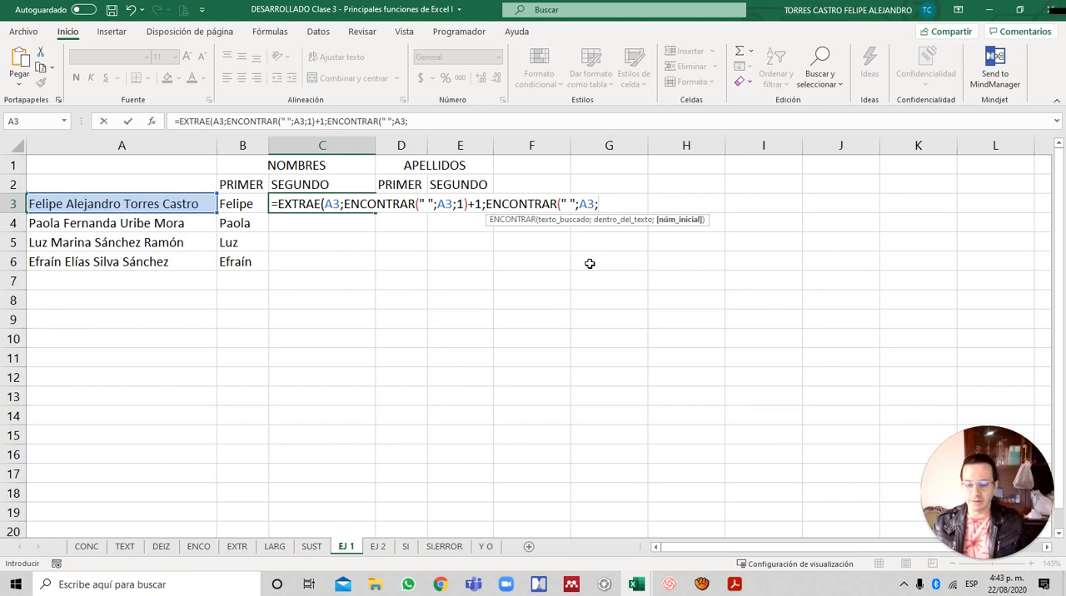
- Set that ENCONTRAR's start position to a nested ENCONTRAR(" ";A3;1)+1 and close the outer ENCONTRAR
{"action": "type", "text": "ENCONTR"}
{"action": "key", "text": "Tab"}
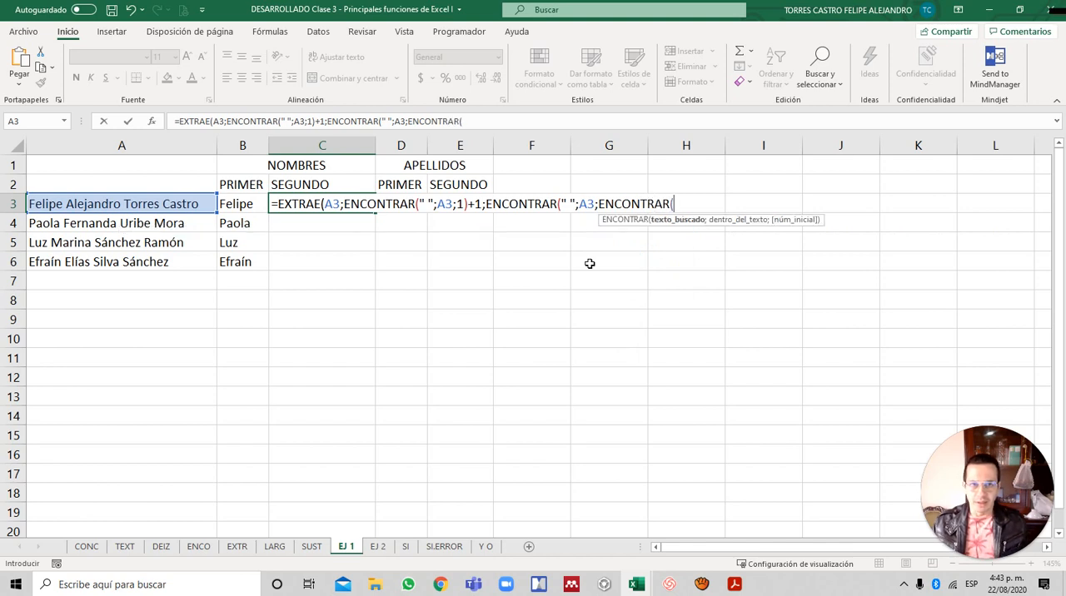
{"action": "type", "text": "\" \";"}
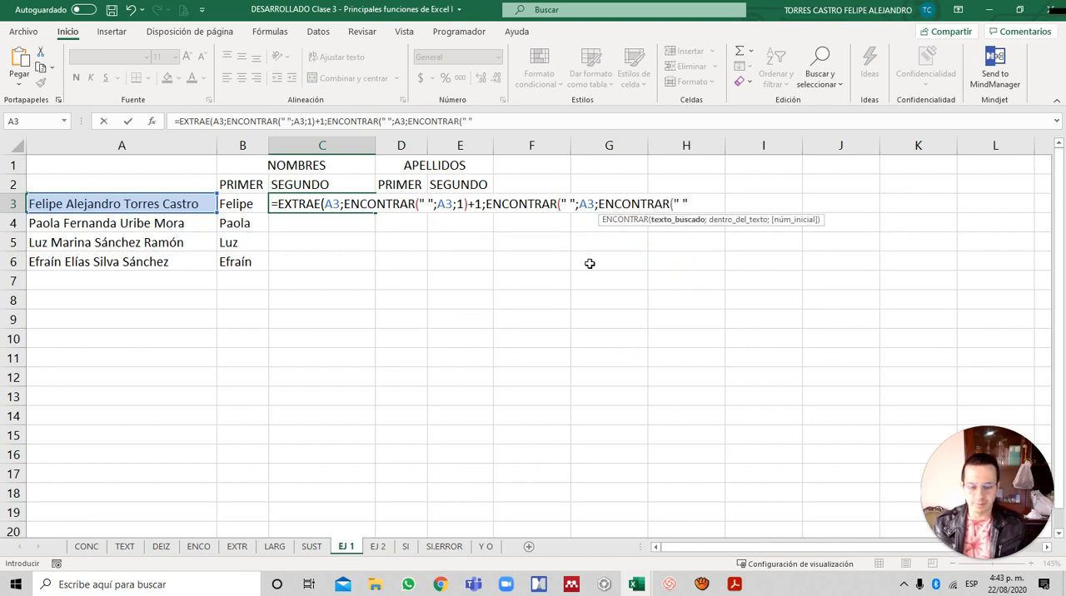
{"action": "type", "text": "A3;"}
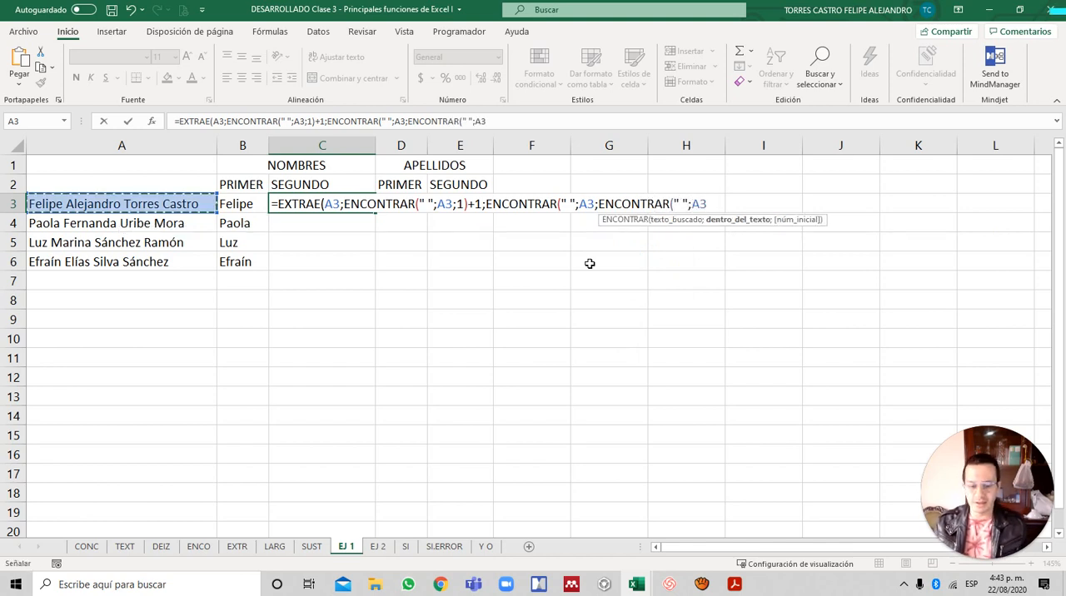
{"action": "type", "text": "1)"}
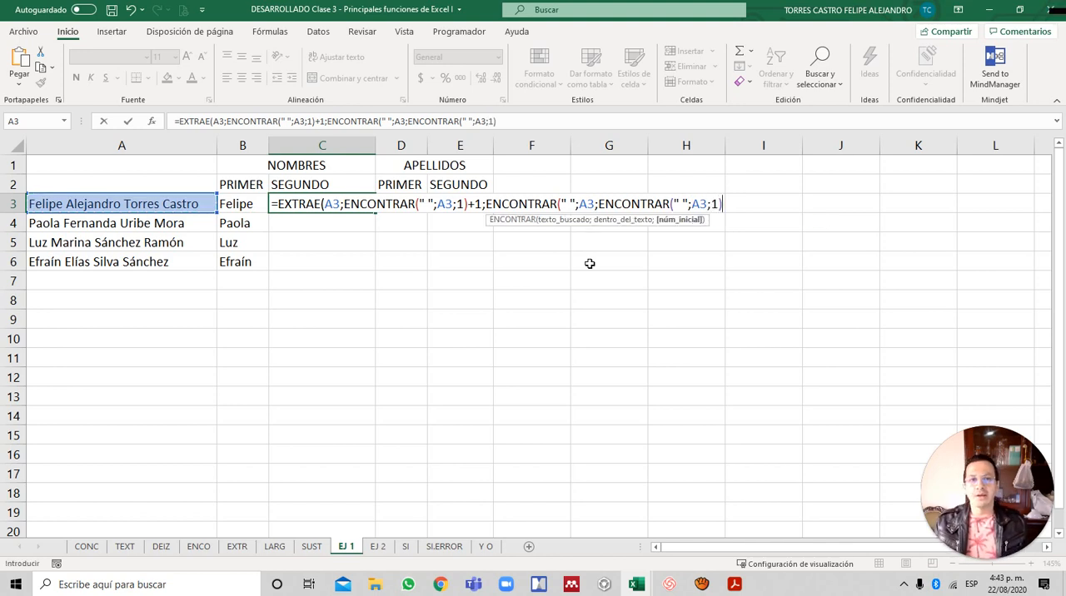
{"action": "type", "text": "+1"}
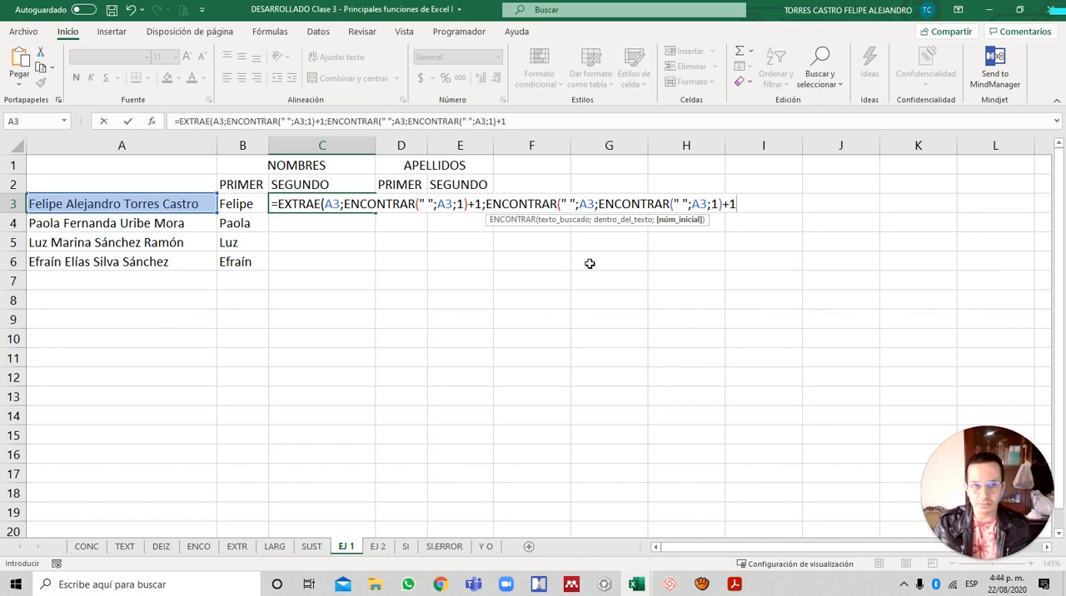
{"action": "type", "text": ")"}
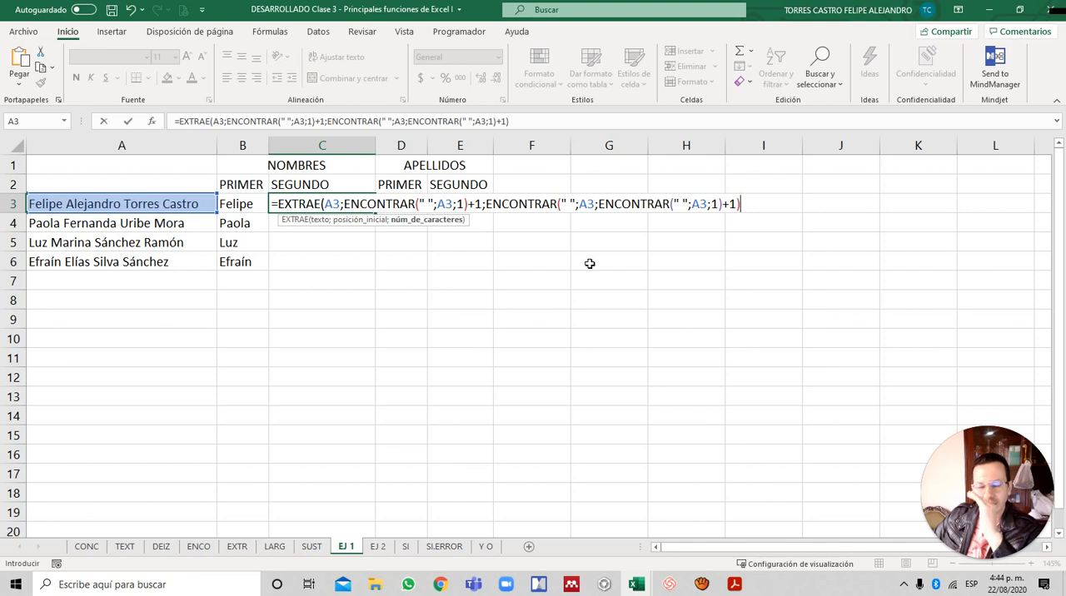
- Subtract ENCONTRAR(" ";A3;1) from the second-space position in the character-count argument of the C3 formula
{"action": "type", "text": "-"}
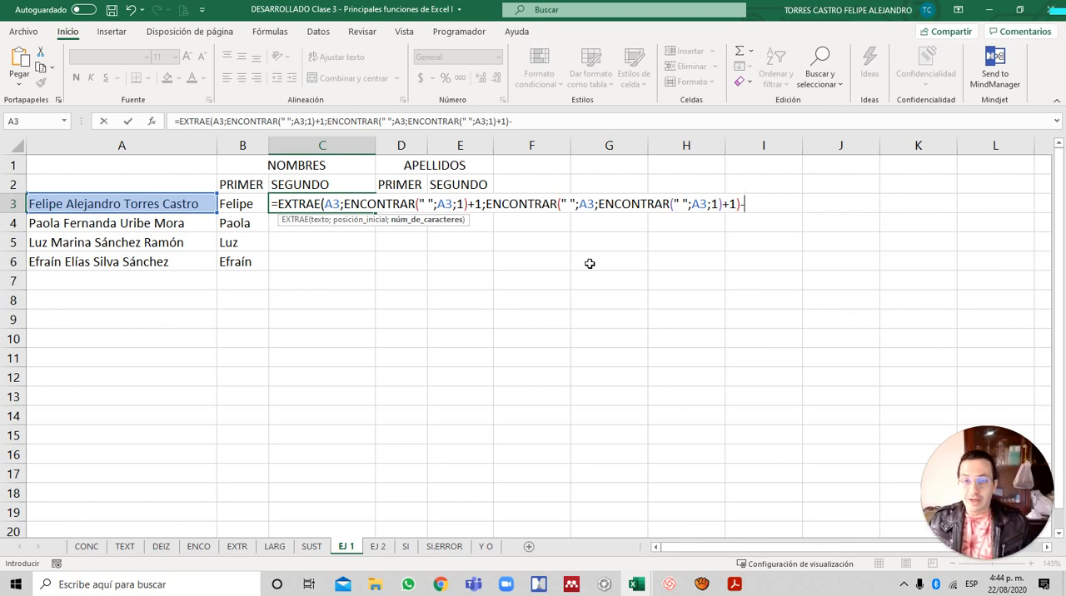
{"action": "type", "text": "ENCON"}
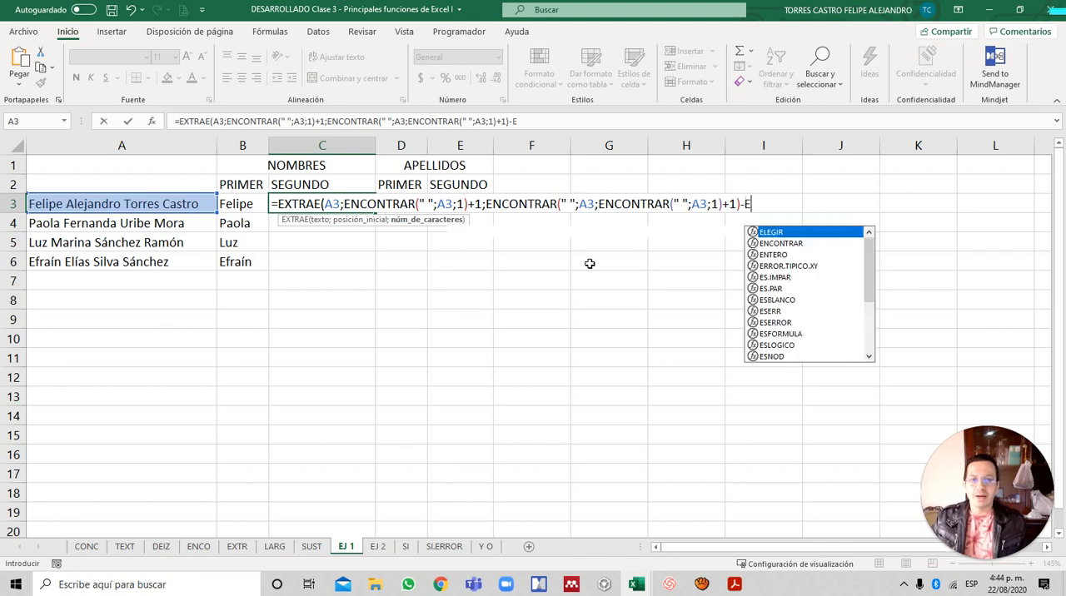
{"action": "key", "text": "Tab"}
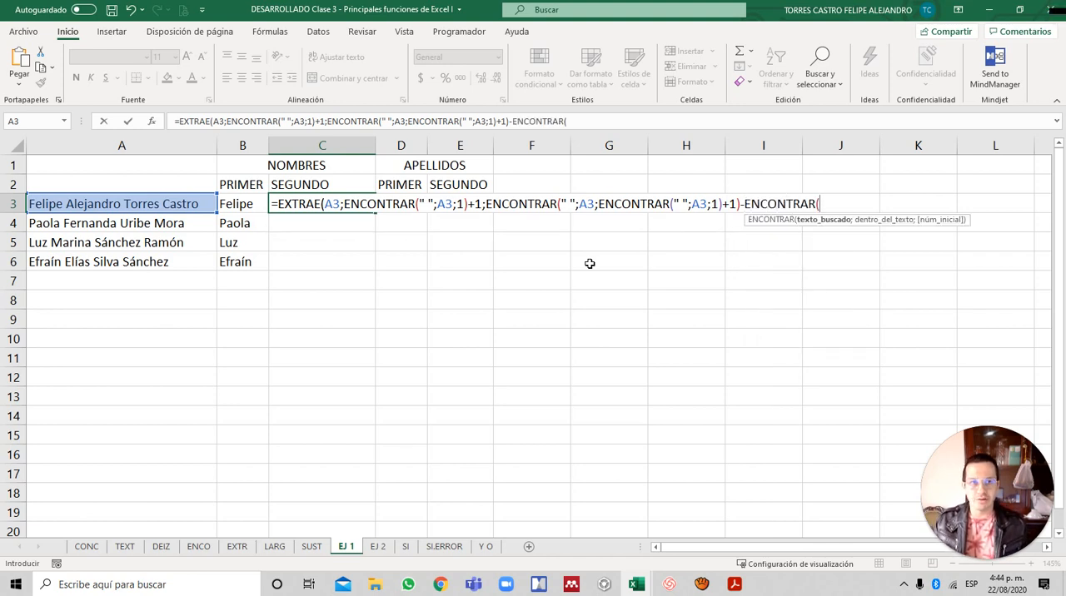
{"action": "type", "text": "\" \";"}
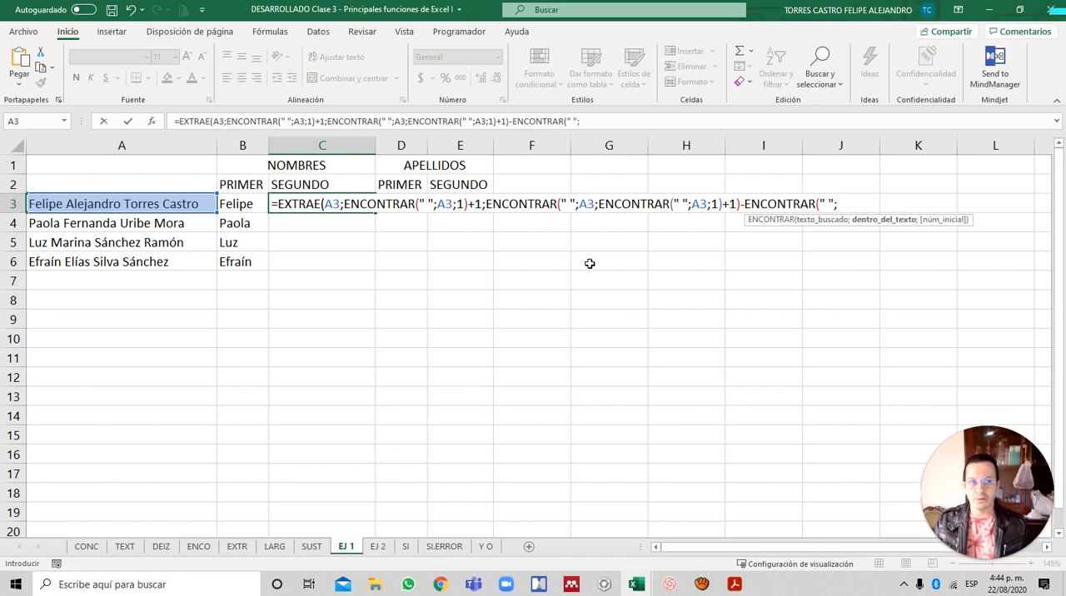
{"action": "key", "text": "Left"}
{"action": "key", "text": "Left"}
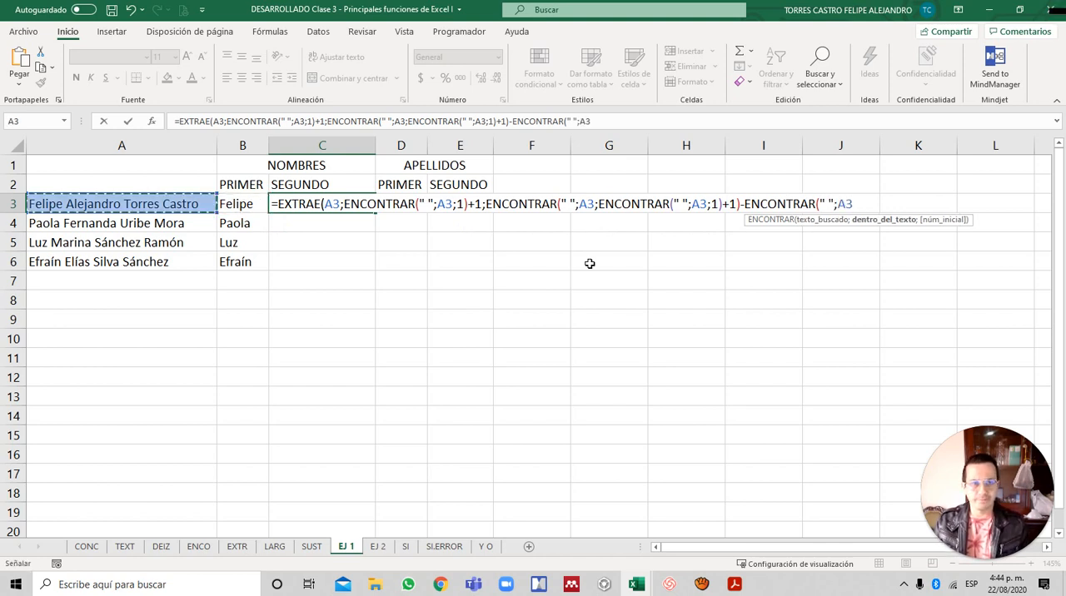
{"action": "type", "text": ";1)"}
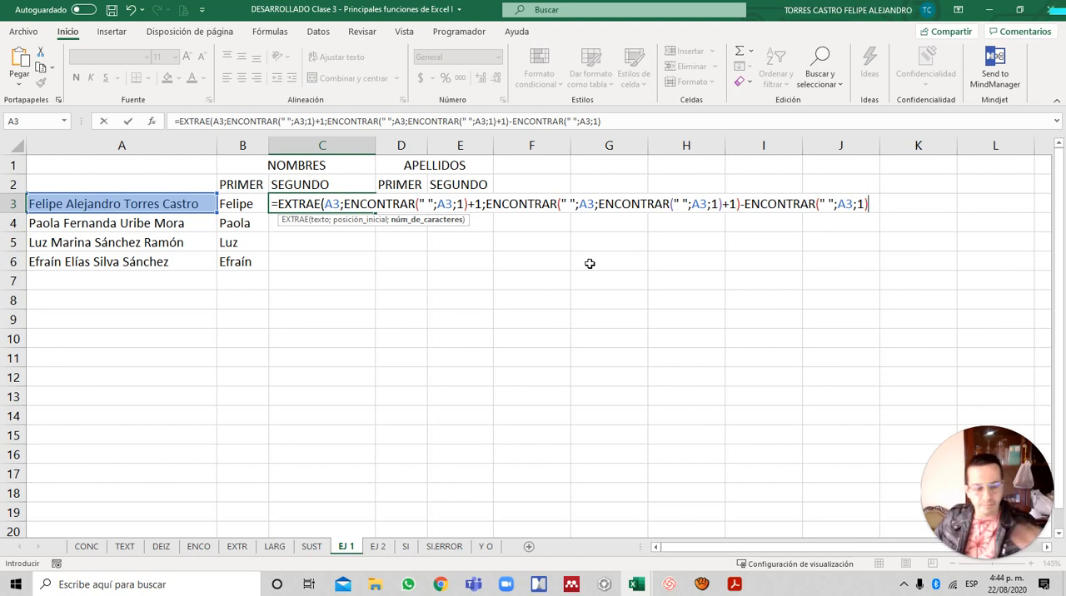
- Subtract 1 more from the character count, complete the EXTRAE formula in C3, and fill it down through C6
{"action": "type", "text": "-1"}
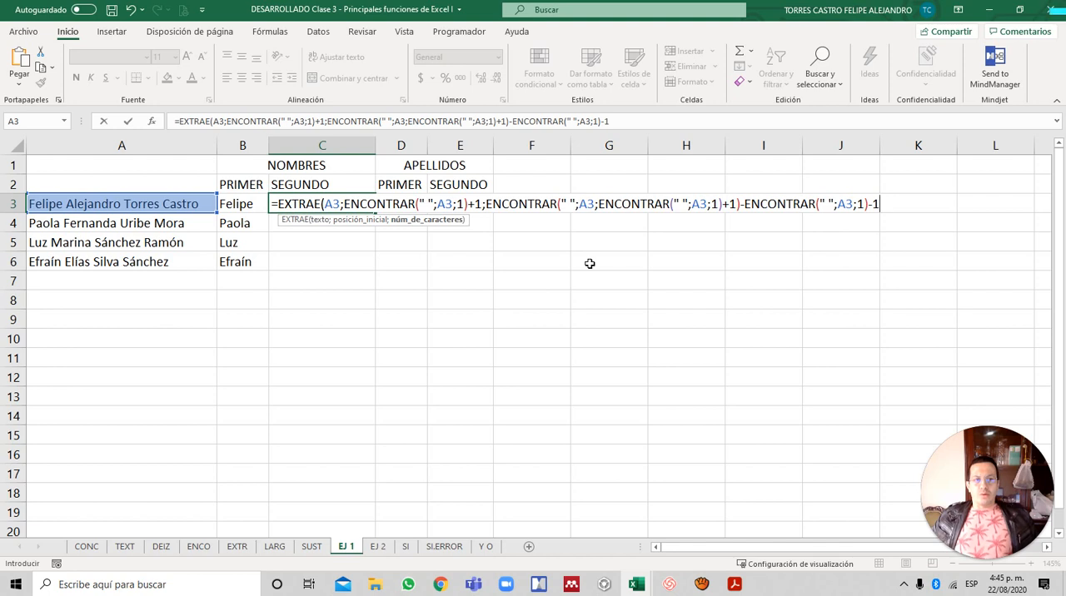
{"action": "type", "text": ")"}
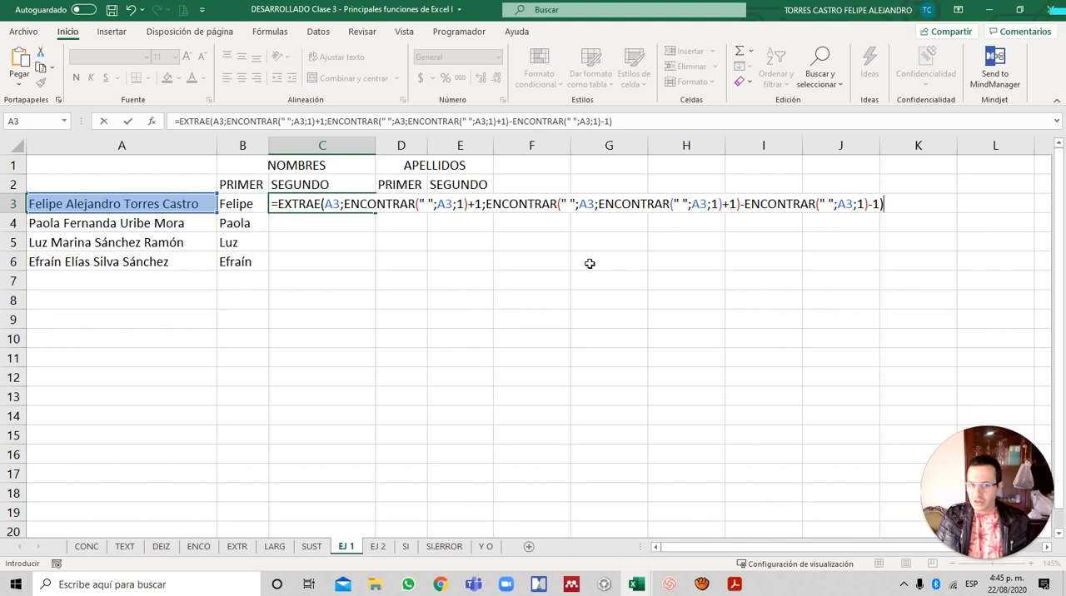
{"action": "key", "text": "Return"}
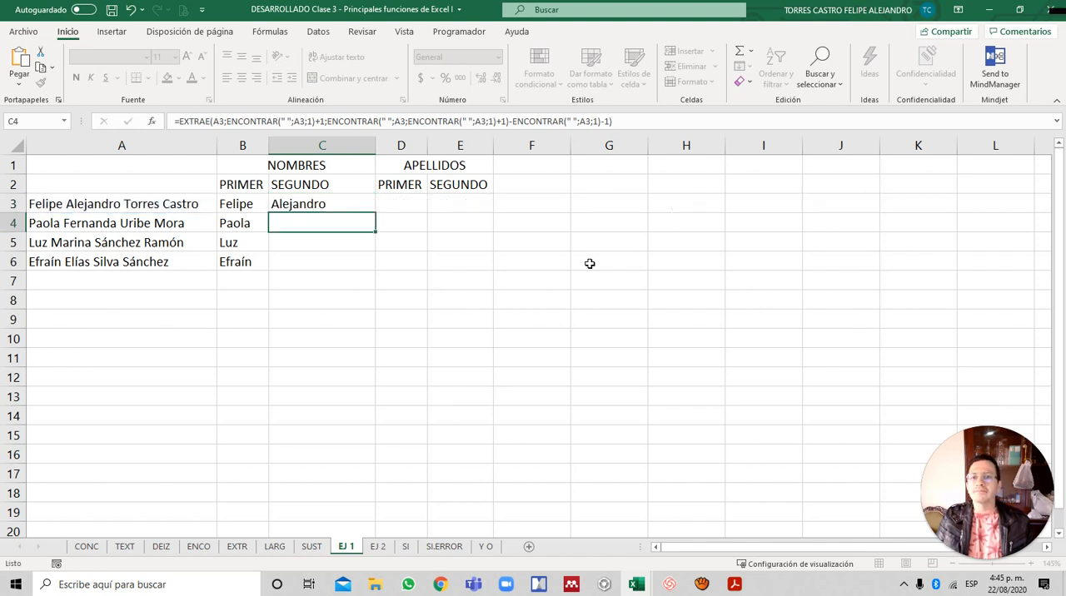
{"action": "key", "text": "Up"}
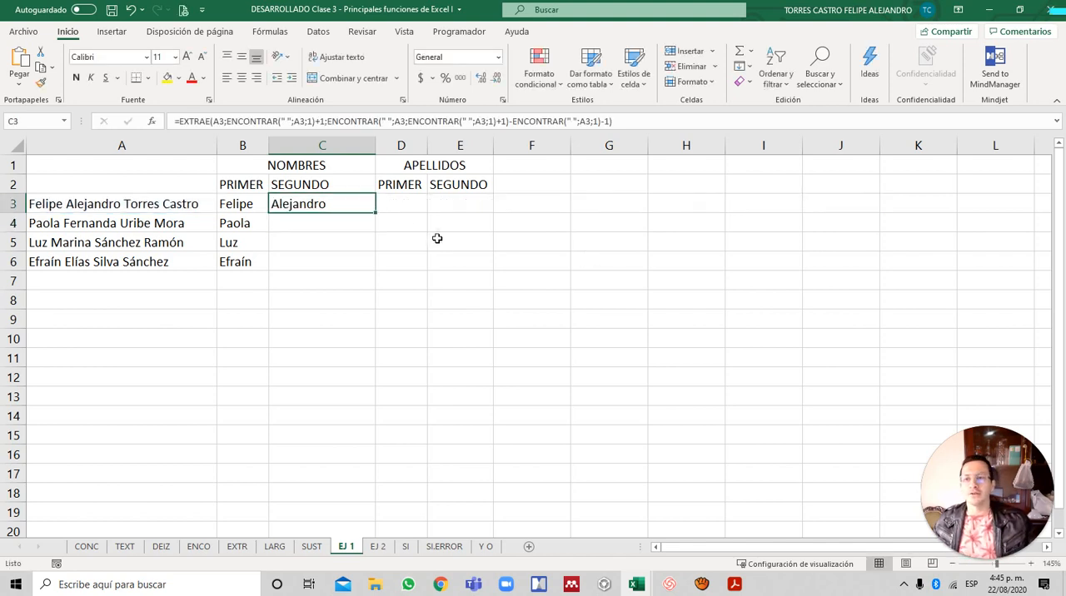
{"action": "double_click", "coordinate": [377, 213]}
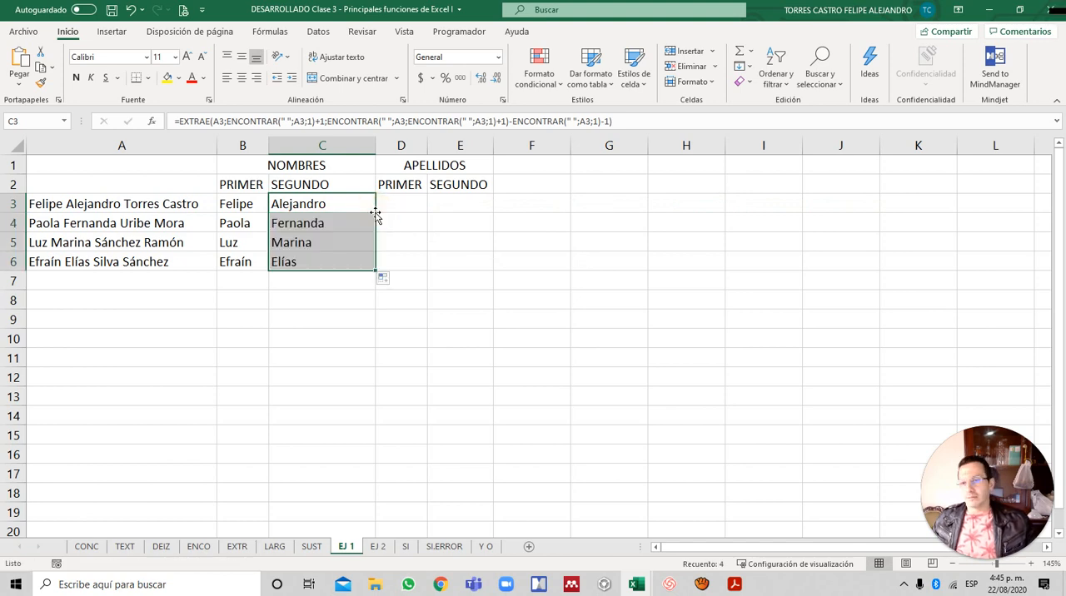
- Review the IZQUIERDA formula in B3 and the EXTRAE formula in C3 without changing them
{"action": "left_click", "coordinate": [390, 204]}
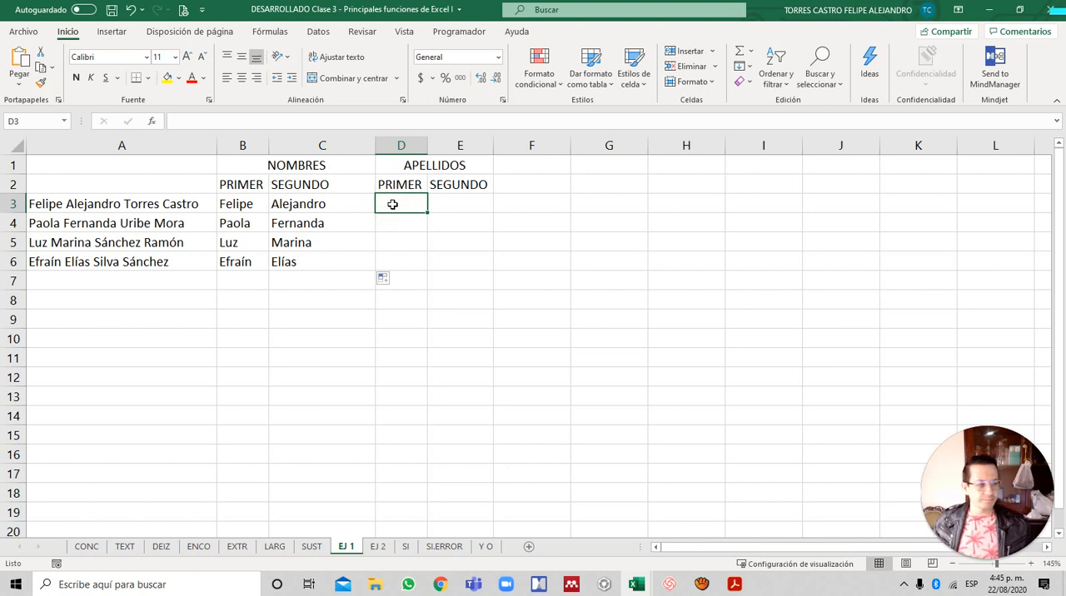
{"action": "key", "text": "Left"}
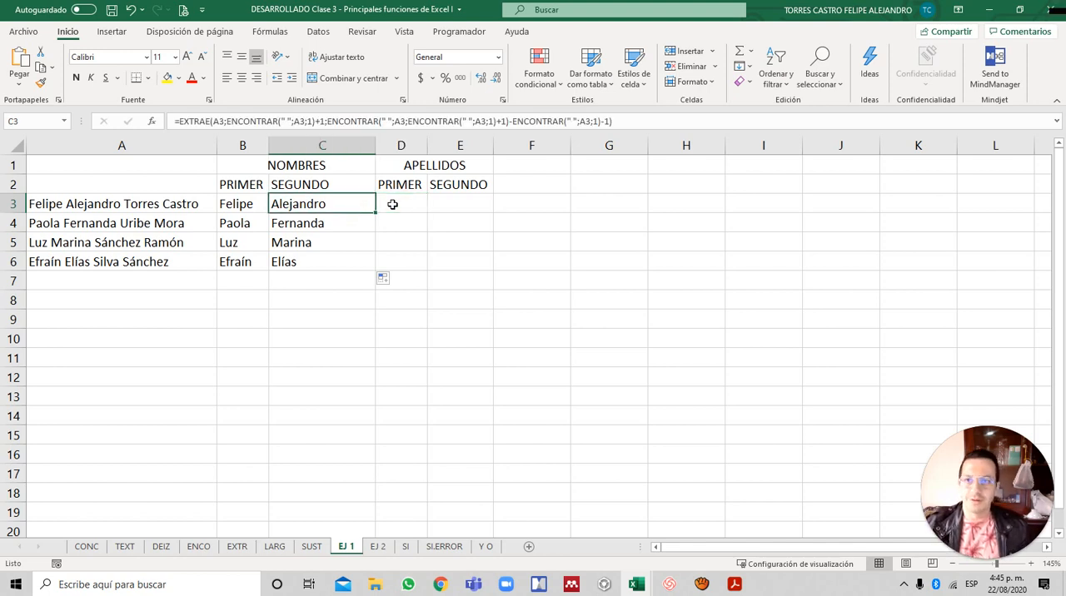
{"action": "key", "text": "Left"}
{"action": "key", "text": "F2"}
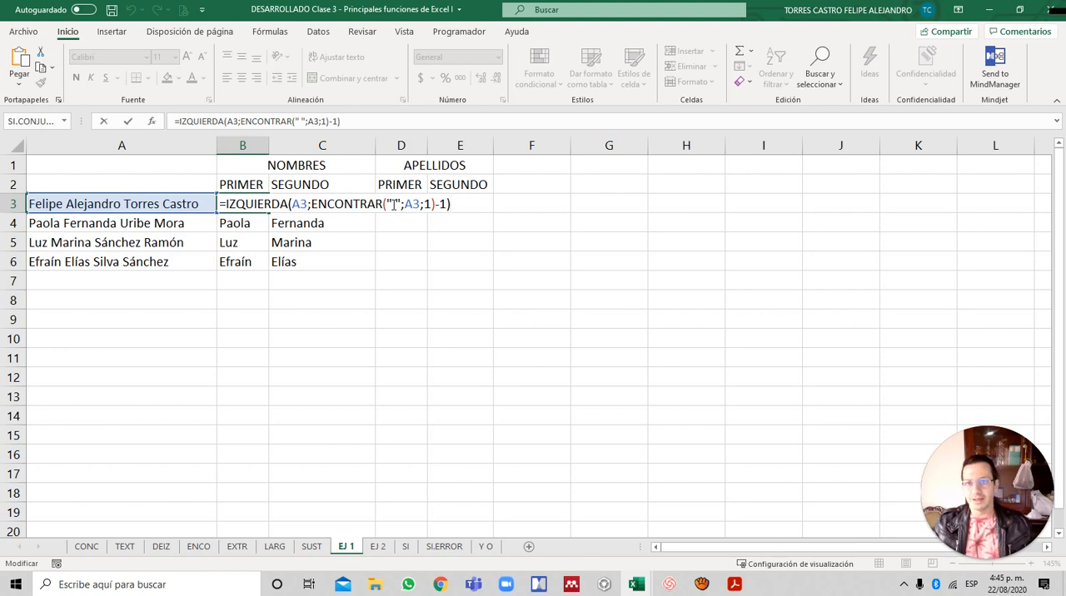
{"action": "key", "text": "Tab"}
{"action": "key", "text": "F2"}
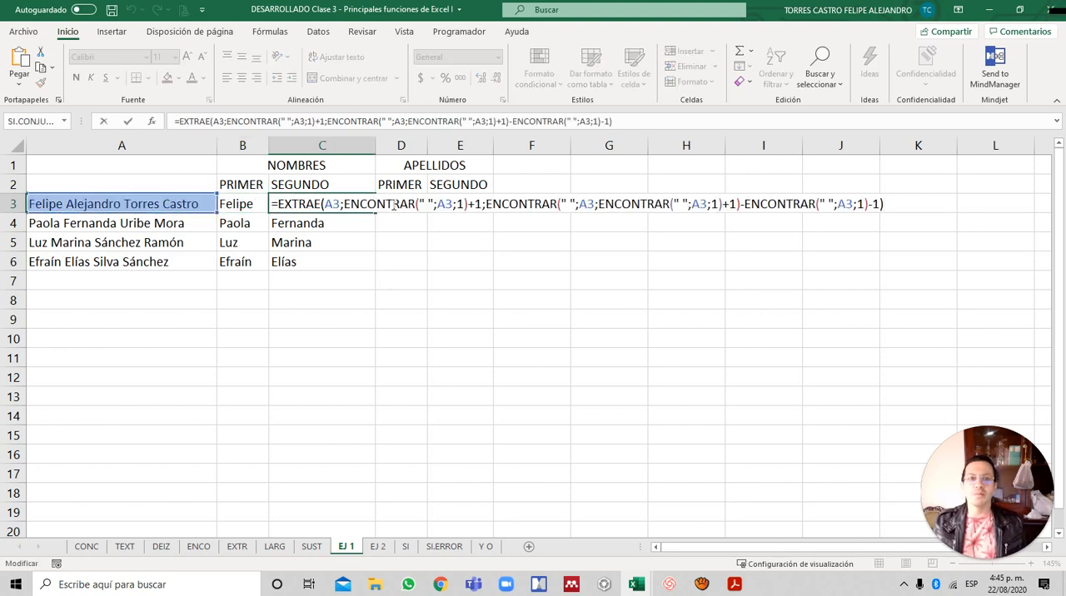
{"action": "key", "text": "ctrl+Return"}
{"action": "left_click", "coordinate": [392, 204]}
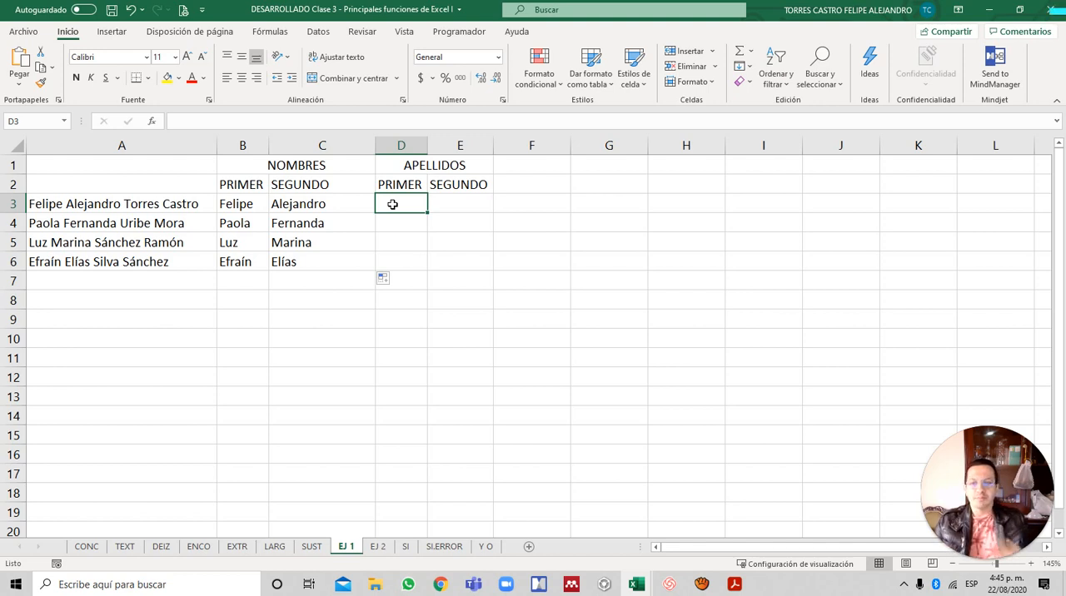
- Examine the nested ENCONTRAR(" ";A3;1) part of the B3 formula by highlighting it, leaving the formula unmodified
{"action": "key", "text": "Left"}
{"action": "key", "text": "Left"}
{"action": "key", "text": "F2"}
{"action": "key", "text": "Left"}
{"action": "key", "text": "Left"}
{"action": "key", "text": "Left"}
{"action": "key", "text": "Left"}
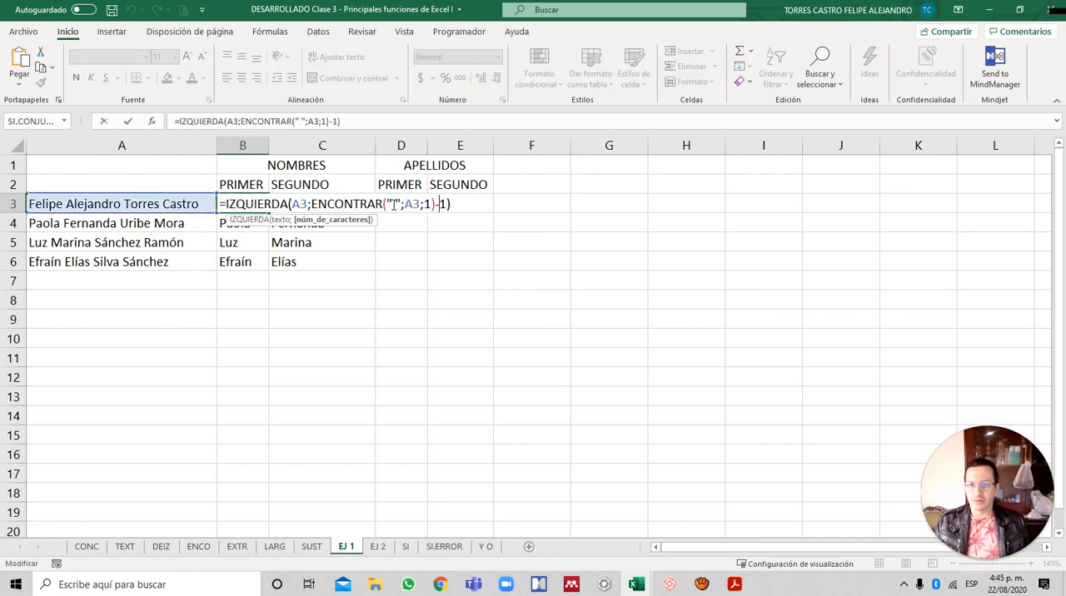
{"action": "key", "text": "Left"}
{"action": "key", "text": "Left"}
{"action": "key", "text": "Left"}
{"action": "key", "text": "Left"}
{"action": "key", "text": "Left"}
{"action": "key", "text": "Left"}
{"action": "key", "text": "Left"}
{"action": "key", "text": "Left"}
{"action": "key", "text": "Left"}
{"action": "key", "text": "Left"}
{"action": "key", "text": "Left"}
{"action": "key", "text": "Left"}
{"action": "key", "text": "Left"}
{"action": "key", "text": "Left"}
{"action": "key", "text": "Left"}
{"action": "key", "text": "Left"}
{"action": "key", "text": "Left"}
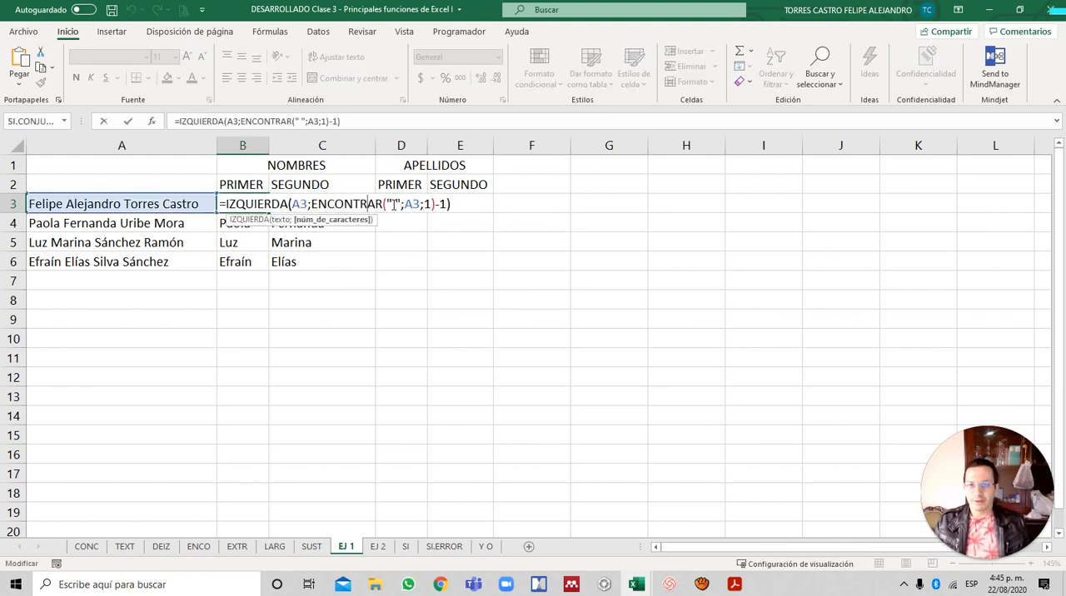
{"action": "key", "text": "Left"}
{"action": "key", "text": "shift+Right"}
{"action": "key", "text": "shift+Right"}
{"action": "key", "text": "shift+Right"}
{"action": "key", "text": "shift+Right"}
{"action": "key", "text": "shift+Right"}
{"action": "key", "text": "shift+Right"}
{"action": "key", "text": "shift+Right"}
{"action": "key", "text": "shift+Right"}
{"action": "key", "text": "shift+Right"}
{"action": "key", "text": "shift+Right"}
{"action": "key", "text": "shift+Right"}
{"action": "key", "text": "shift+Right"}
{"action": "key", "text": "shift+Right"}
{"action": "key", "text": "shift+Right"}
{"action": "key", "text": "shift+Right"}
{"action": "key", "text": "shift+Right"}
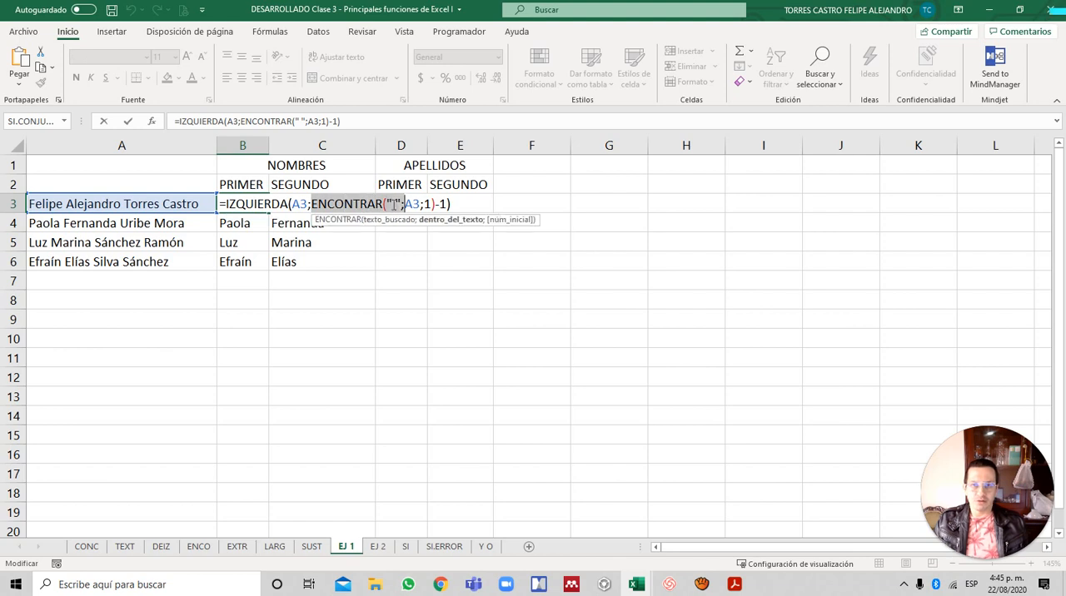
{"action": "key", "text": "shift+Right"}
{"action": "key", "text": "shift+Right"}
{"action": "key", "text": "shift+Right"}
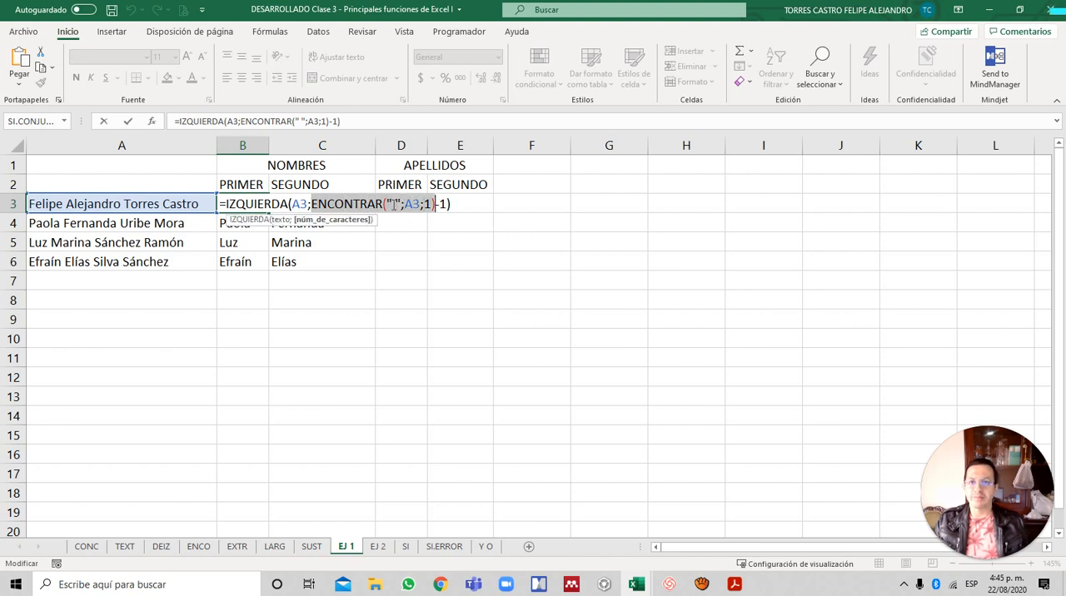
{"action": "key", "text": "Escape"}
- Examine the nested ENCONTRAR(" ";A3;ENCONTRAR(" ";A3;1)+1) part of the C3 formula by highlighting it, leaving the formula unmodified
{"action": "key", "text": "Right"}
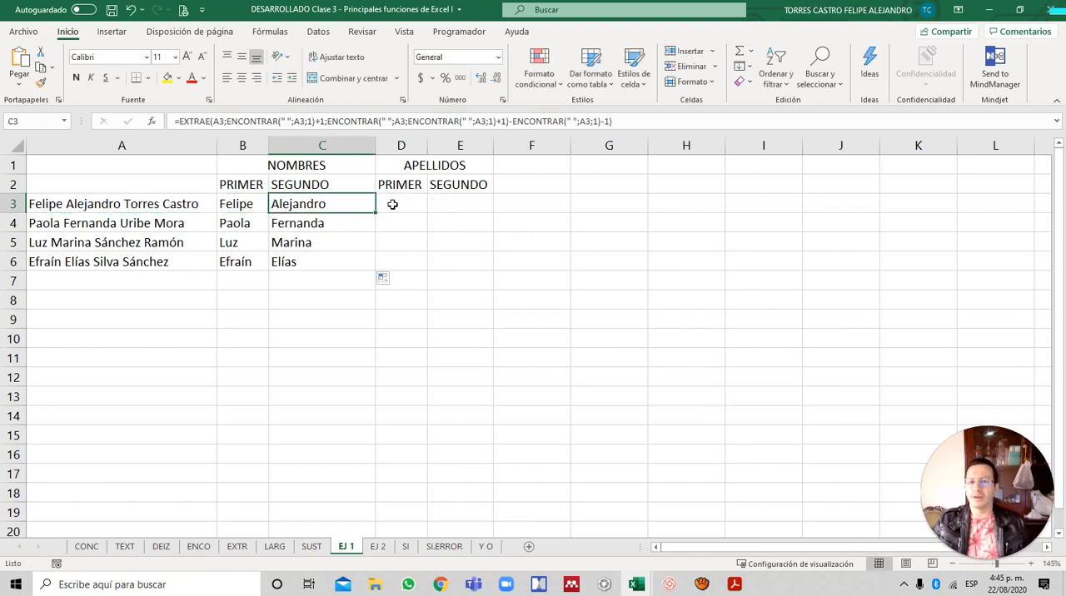
{"action": "key", "text": "F2"}
{"action": "key", "text": "Left"}
{"action": "key", "text": "Left"}
{"action": "key", "text": "Left"}
{"action": "key", "text": "Left"}
{"action": "key", "text": "Left"}
{"action": "key", "text": "Left"}
{"action": "key", "text": "Left"}
{"action": "key", "text": "Left"}
{"action": "key", "text": "Left"}
{"action": "key", "text": "Left"}
{"action": "key", "text": "Left"}
{"action": "key", "text": "Left"}
{"action": "key", "text": "Left"}
{"action": "key", "text": "Left"}
{"action": "key", "text": "Left"}
{"action": "key", "text": "Left"}
{"action": "key", "text": "Left"}
{"action": "key", "text": "Left"}
{"action": "key", "text": "Left"}
{"action": "key", "text": "Left"}
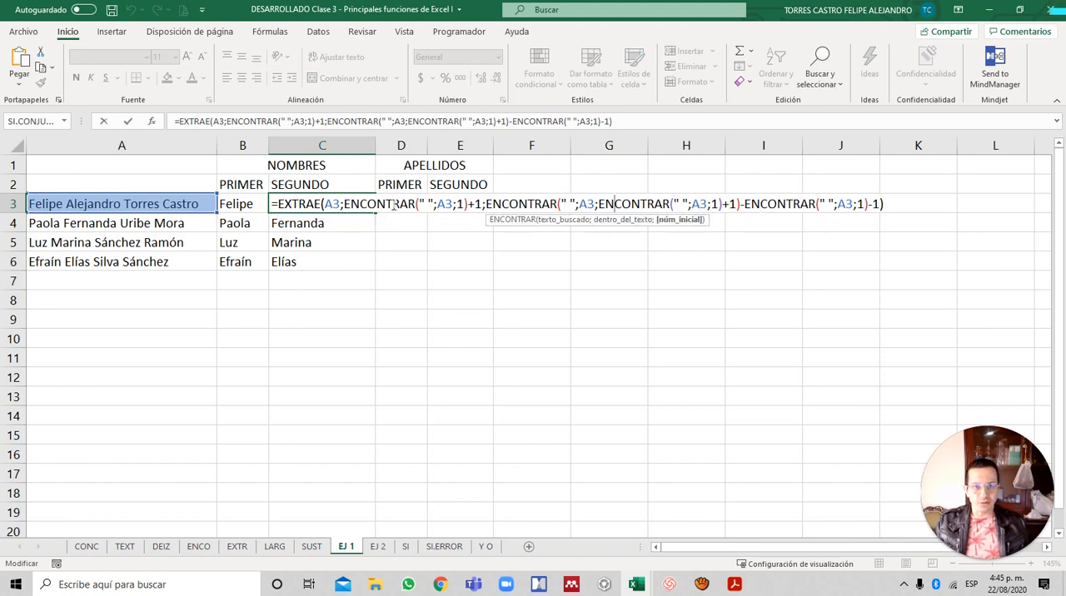
{"action": "key", "text": "Left"}
{"action": "key", "text": "Left"}
{"action": "key", "text": "Left"}
{"action": "key", "text": "Left"}
{"action": "key", "text": "Left"}
{"action": "key", "text": "Left"}
{"action": "key", "text": "Left"}
{"action": "key", "text": "Left"}
{"action": "key", "text": "Left"}
{"action": "key", "text": "Left"}
{"action": "key", "text": "Left"}
{"action": "key", "text": "Left"}
{"action": "key", "text": "Left"}
{"action": "key", "text": "Left"}
{"action": "key", "text": "Left"}
{"action": "key", "text": "Left"}
{"action": "key", "text": "Left"}
{"action": "key", "text": "Left"}
{"action": "key", "text": "Left"}
{"action": "key", "text": "Left"}
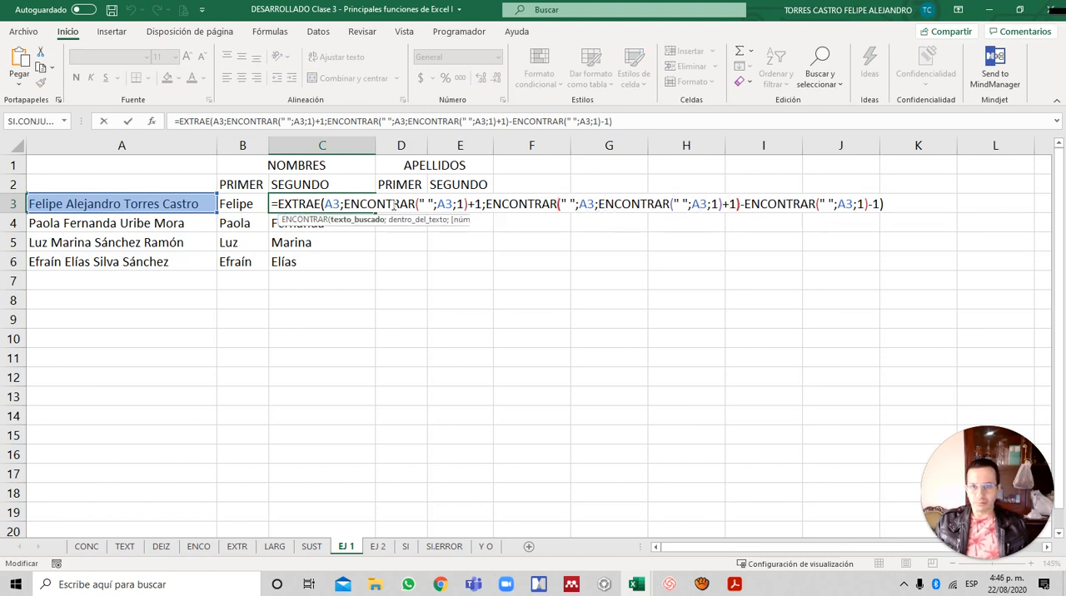
{"action": "key", "text": "Right"}
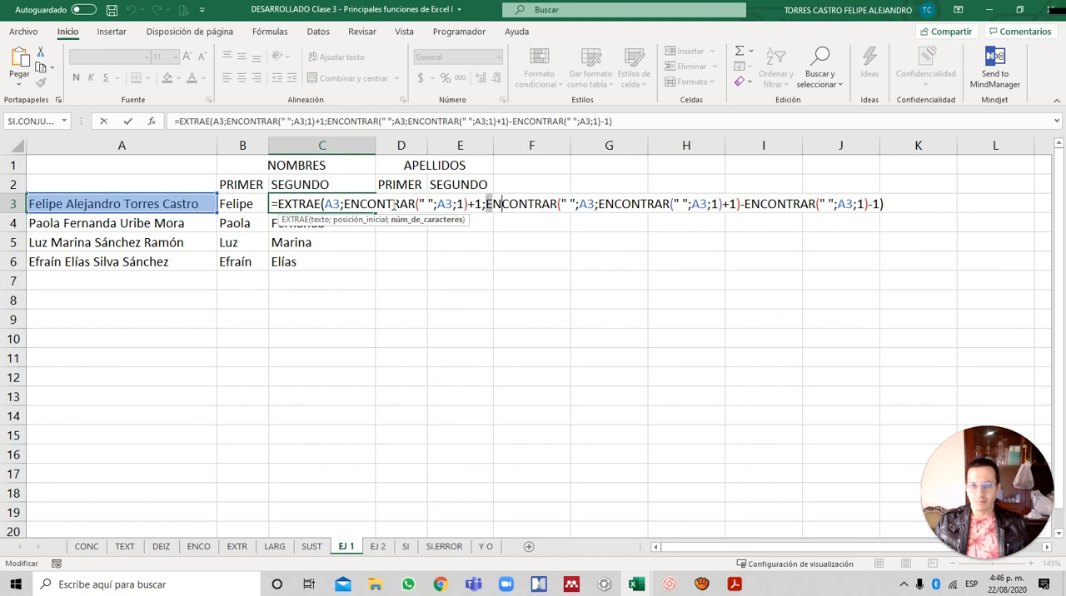
{"action": "key", "text": "shift+Right"}
{"action": "key", "text": "shift+Right"}
{"action": "key", "text": "shift+Right"}
{"action": "key", "text": "shift+Right"}
{"action": "key", "text": "shift+Right"}
{"action": "key", "text": "shift+Right"}
{"action": "key", "text": "shift+Right"}
{"action": "key", "text": "shift+Right"}
{"action": "key", "text": "shift+Right"}
{"action": "key", "text": "shift+Right"}
{"action": "key", "text": "shift+Right"}
{"action": "key", "text": "shift+Right"}
{"action": "key", "text": "shift+Right"}
{"action": "key", "text": "shift+Right"}
{"action": "key", "text": "shift+Right"}
{"action": "key", "text": "shift+Right"}
{"action": "key", "text": "shift+Right"}
{"action": "key", "text": "shift+Right"}
{"action": "key", "text": "shift+Right"}
{"action": "key", "text": "shift+Right"}
{"action": "key", "text": "shift+Right"}
{"action": "key", "text": "shift+Right"}
{"action": "key", "text": "shift+Right"}
{"action": "key", "text": "shift+Right"}
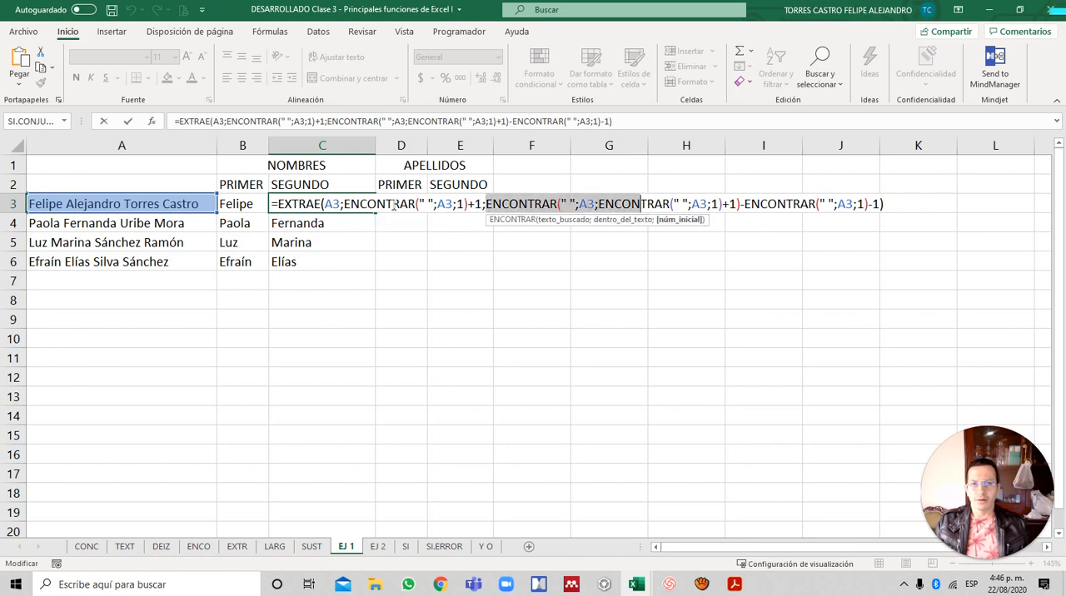
{"action": "key", "text": "shift+Right"}
{"action": "key", "text": "shift+Right"}
{"action": "key", "text": "shift+Right"}
{"action": "key", "text": "shift+Right"}
{"action": "key", "text": "shift+Right"}
{"action": "key", "text": "shift+Right"}
{"action": "key", "text": "shift+Right"}
{"action": "key", "text": "shift+Right"}
{"action": "key", "text": "shift+Right"}
{"action": "key", "text": "shift+Right"}
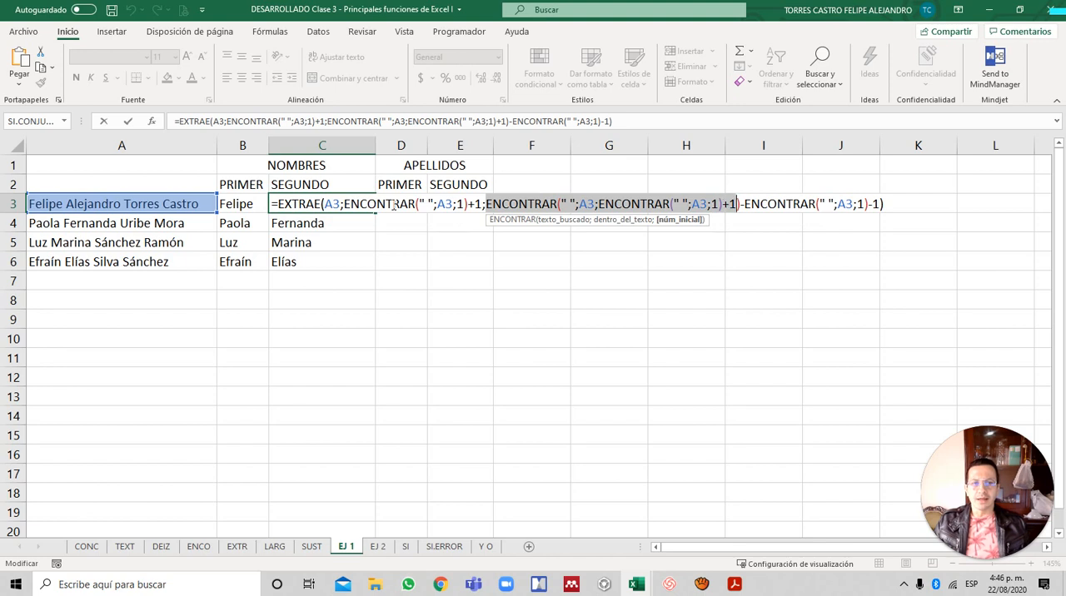
{"action": "key", "text": "Right"}
{"action": "key", "text": "Right"}
{"action": "key", "text": "Right"}
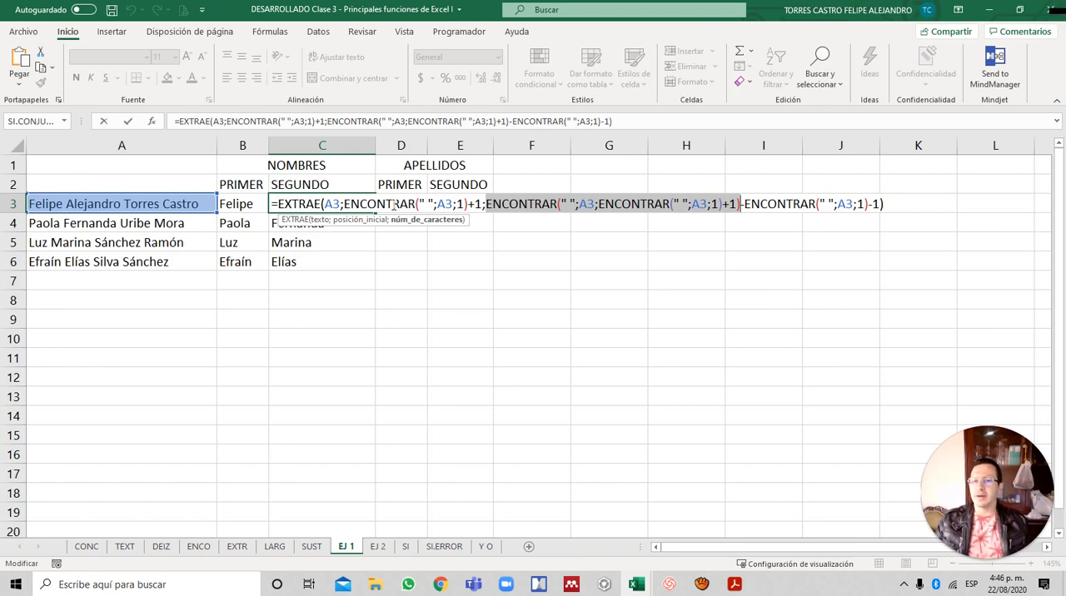
{"action": "key", "text": "ctrl+Return"}
- Inspect the B3 and C3 formulas again to compare their lengths, leaving both unmodified
{"action": "key", "text": "Down"}
{"action": "key", "text": "Down"}
{"action": "key", "text": "Down"}
{"action": "key", "text": "Down"}
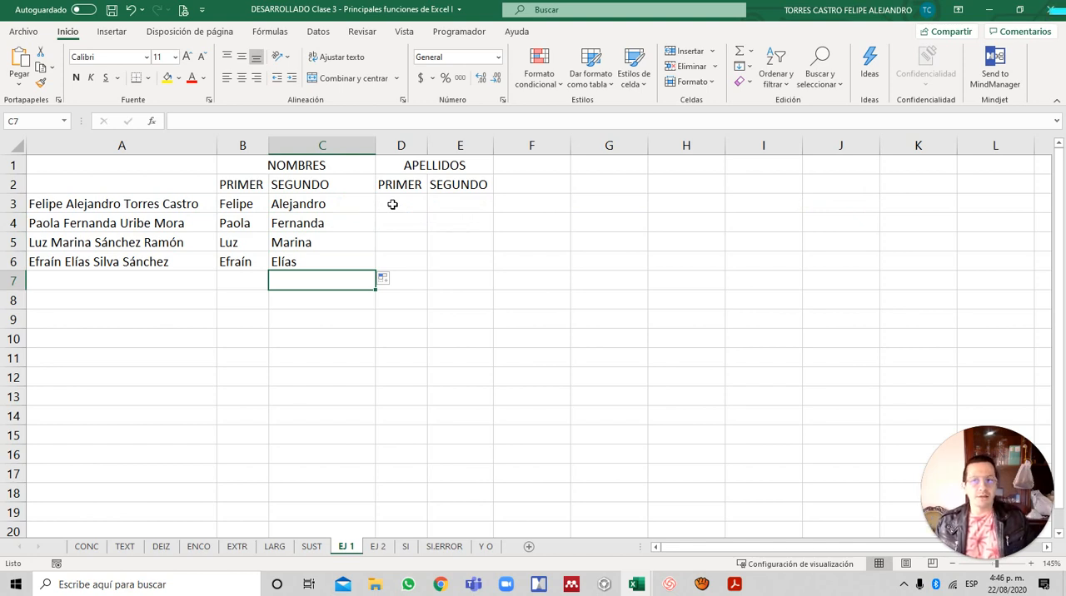
{"action": "key", "text": "Up"}
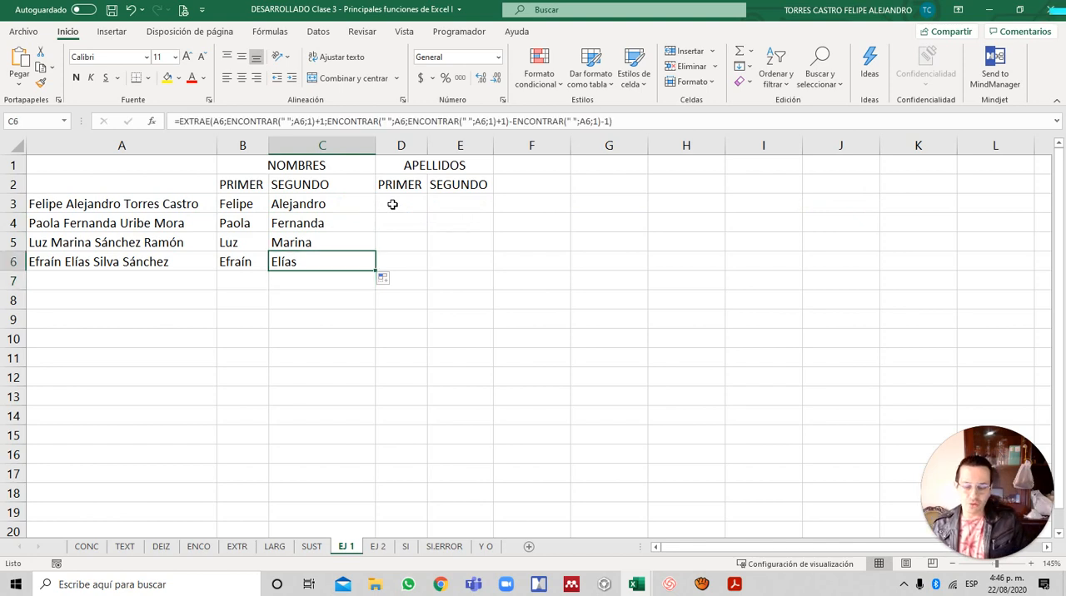
{"action": "key", "text": "Left"}
{"action": "key", "text": "Up"}
{"action": "key", "text": "Up"}
{"action": "key", "text": "Up"}
{"action": "key", "text": "Up"}
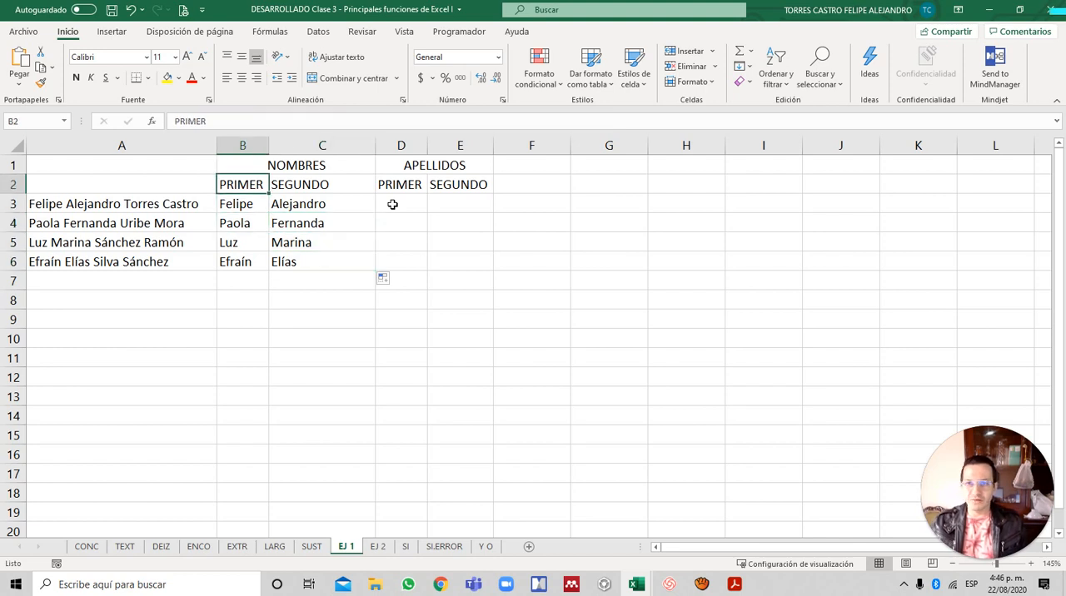
{"action": "key", "text": "Down"}
{"action": "key", "text": "F2"}
{"action": "key", "text": "Escape"}
{"action": "key", "text": "Right"}
{"action": "key", "text": "F2"}
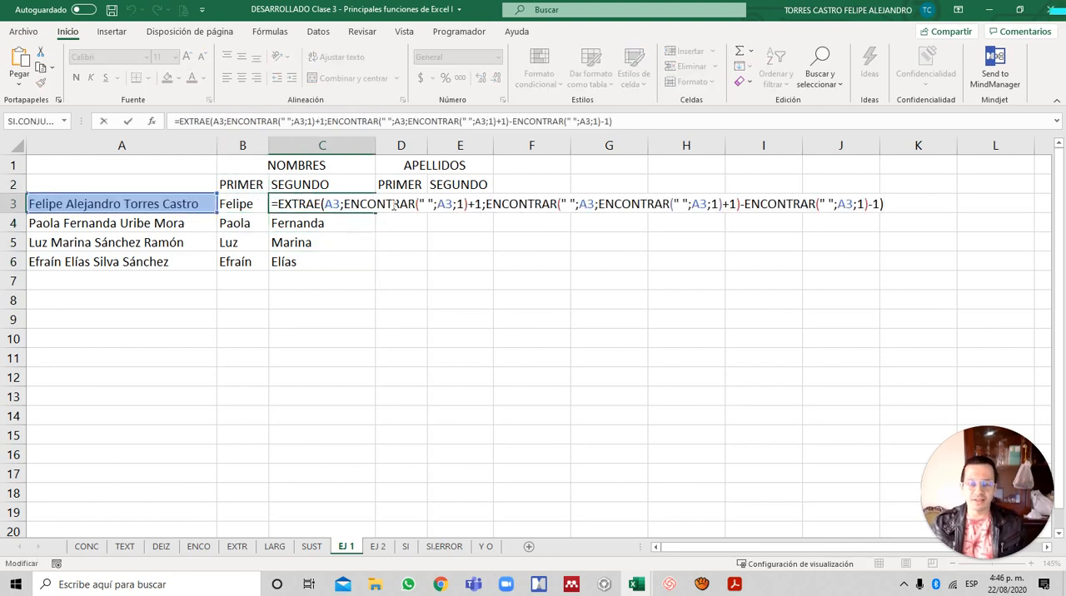
{"action": "key", "text": "Escape"}
{"action": "key", "text": "Down"}
{"action": "key", "text": "Down"}
{"action": "key", "text": "Down"}
{"action": "key", "text": "Right"}
{"action": "key", "text": "Down"}
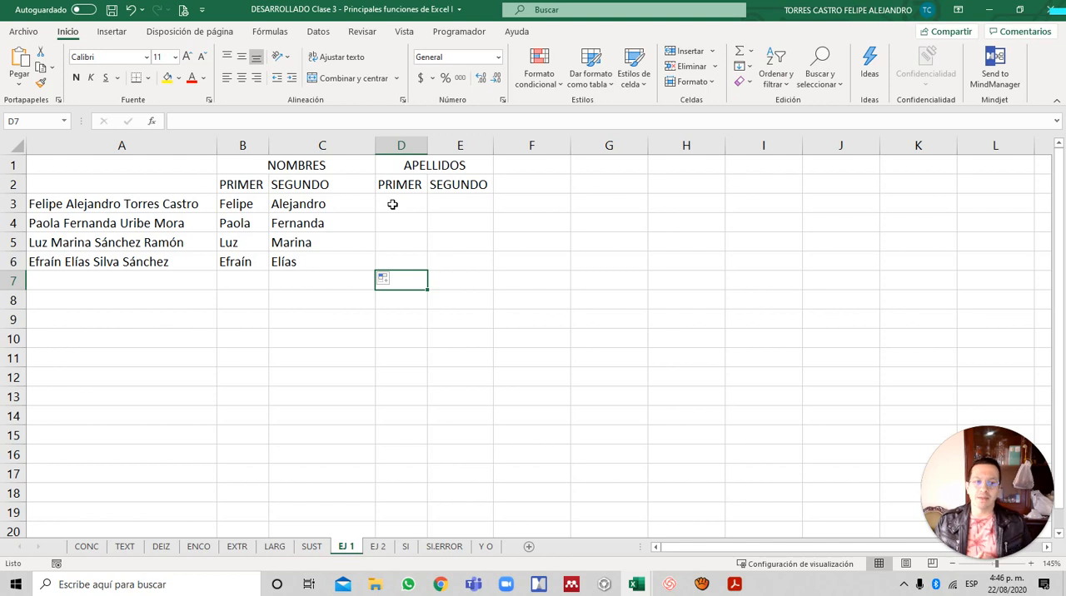
{"action": "key", "text": "Left"}
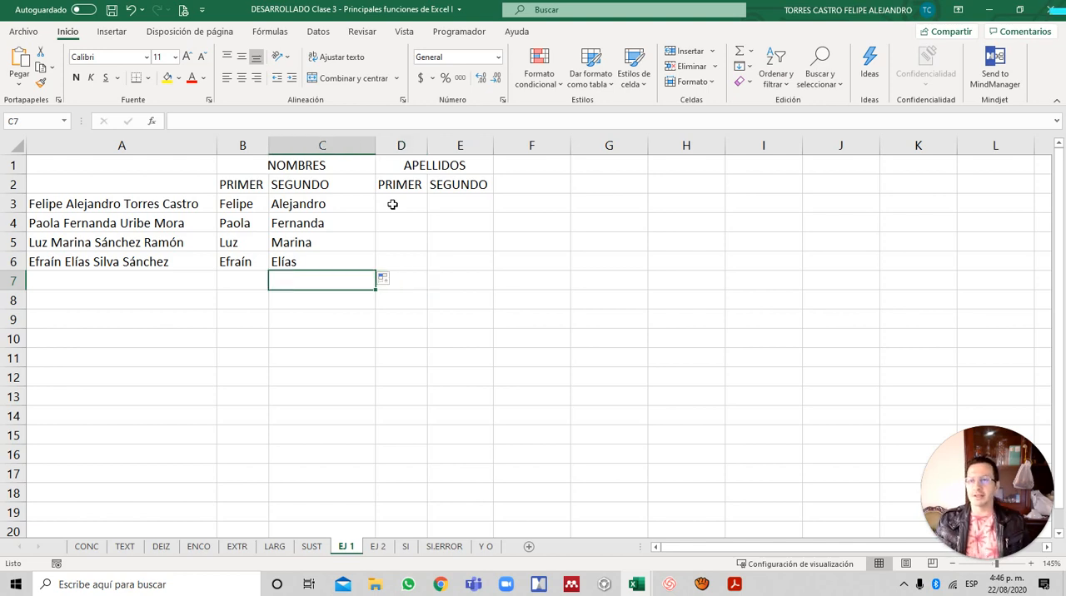
{"action": "key", "text": "Right"}
{"action": "key", "text": "Up"}
{"action": "key", "text": "Up"}
{"action": "key", "text": "Up"}
{"action": "key", "text": "Up"}
{"action": "key", "text": "Down"}
{"action": "left_click", "coordinate": [392, 204]}
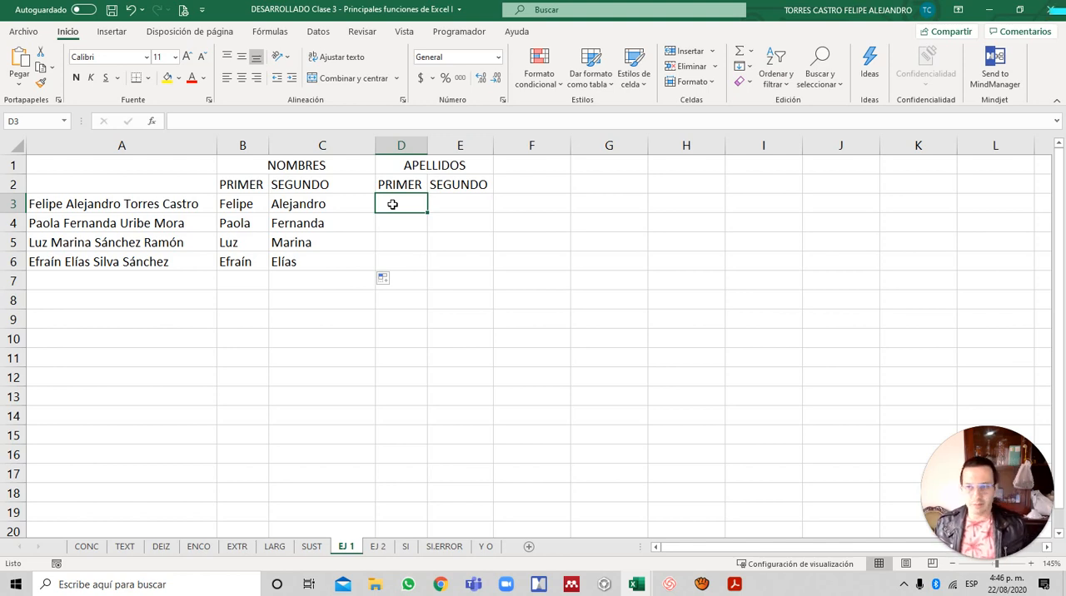
{"action": "key", "text": "Down"}
{"action": "key", "text": "Down"}
{"action": "key", "text": "Down"}
{"action": "key", "text": "Down"}
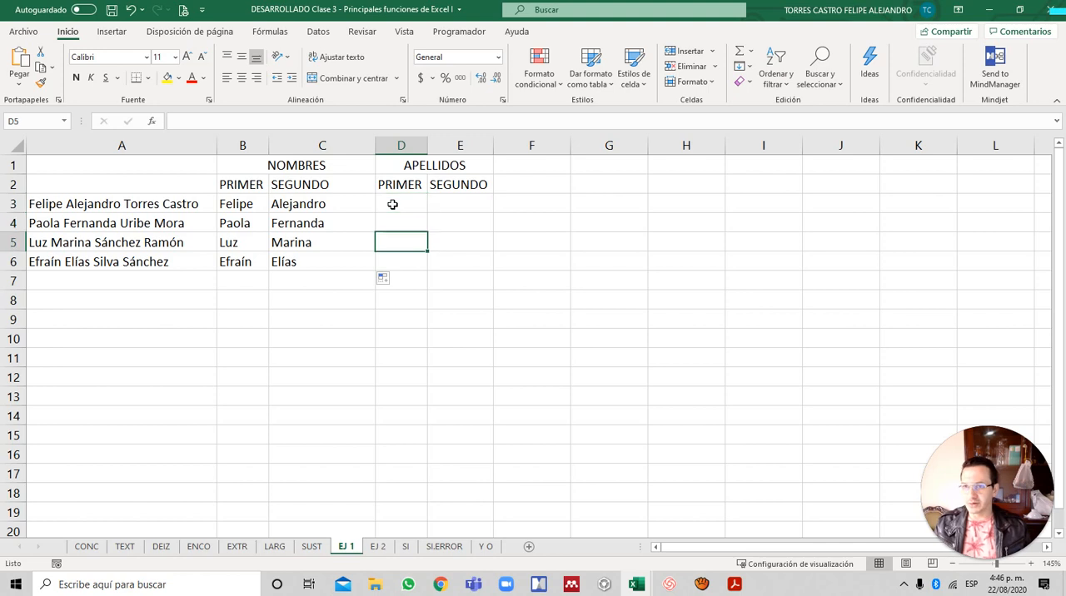
- Enter the label POSICIÓN PRIMER ESP in A8, below the list of names
{"action": "key", "text": "Left"}
{"action": "key", "text": "Left"}
{"action": "key", "text": "Down"}
{"action": "key", "text": "Left"}
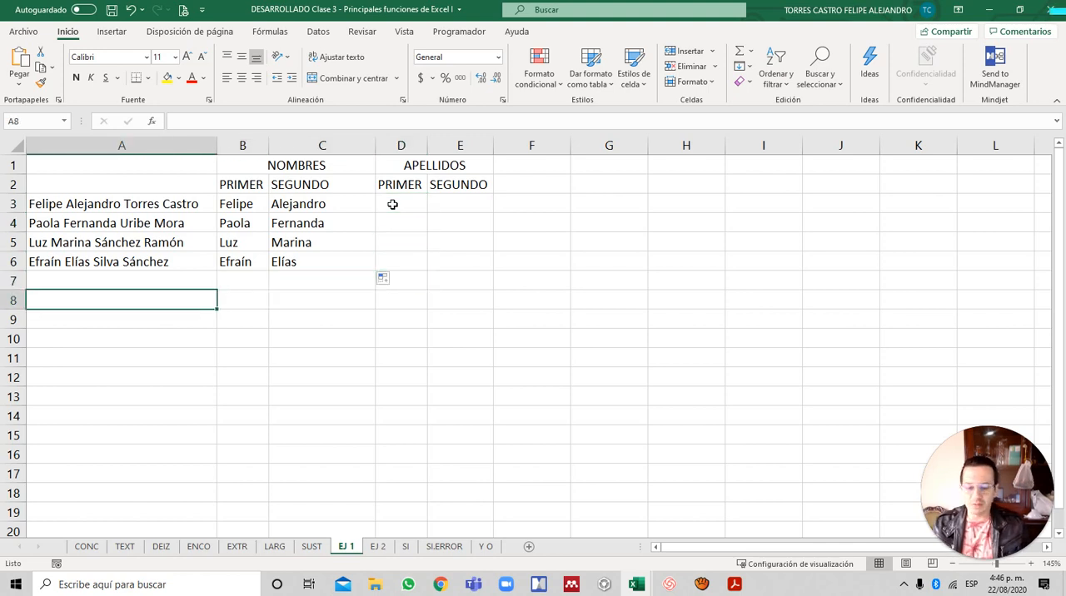
{"action": "type", "text": "PO"}
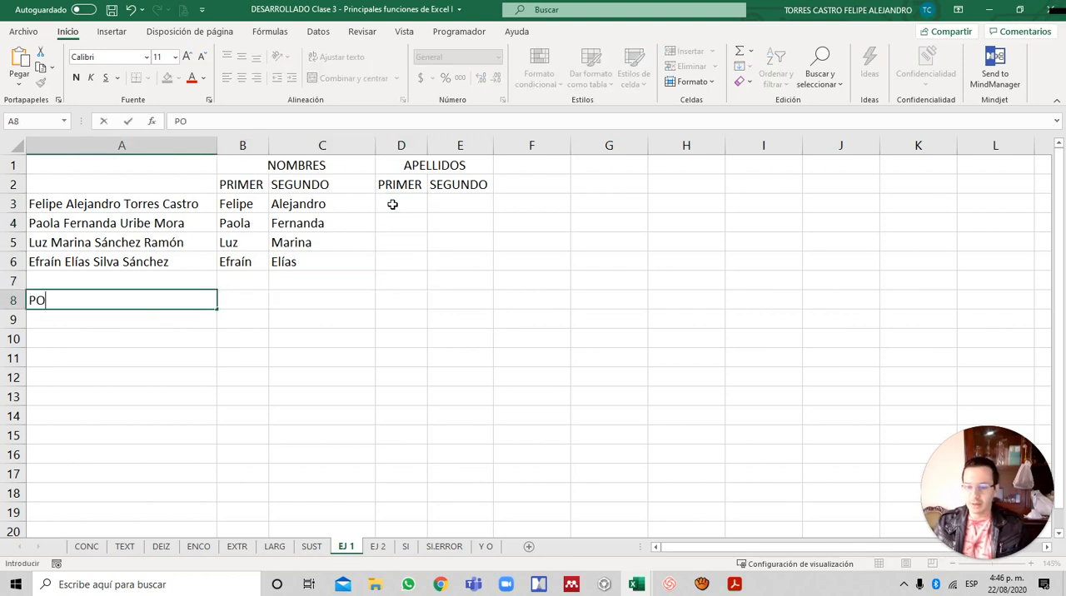
{"action": "type", "text": "SICIÓN"}
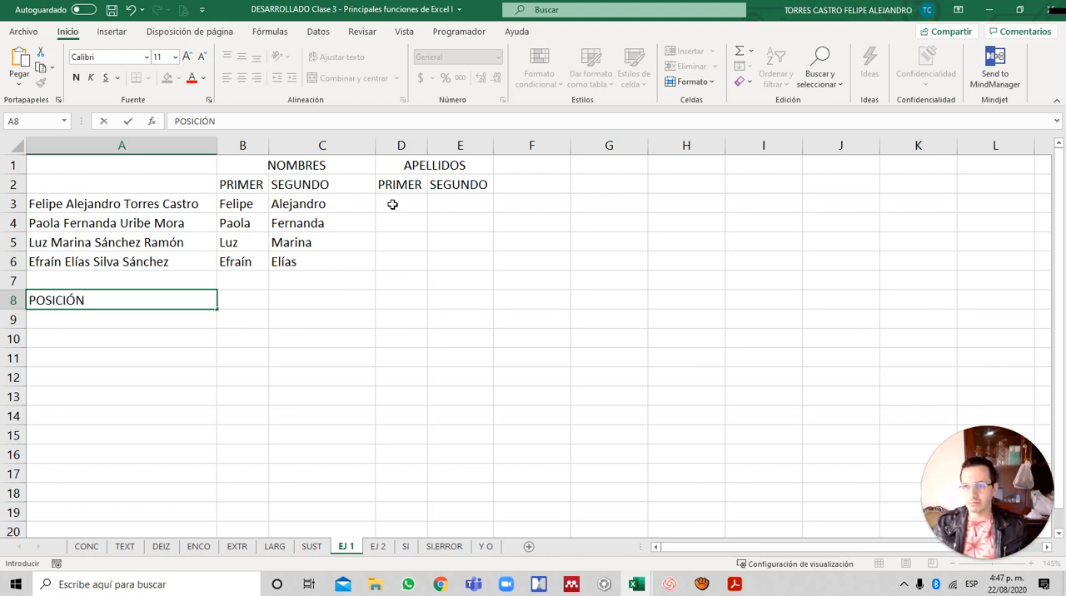
{"action": "type", "text": " PRI"}
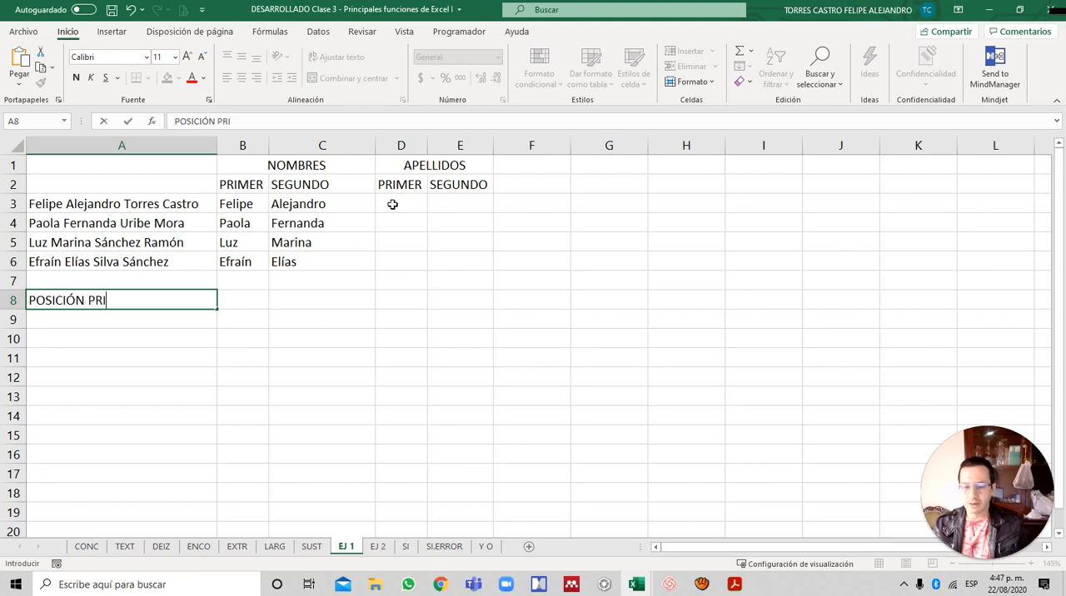
{"action": "type", "text": "MER ESP"}
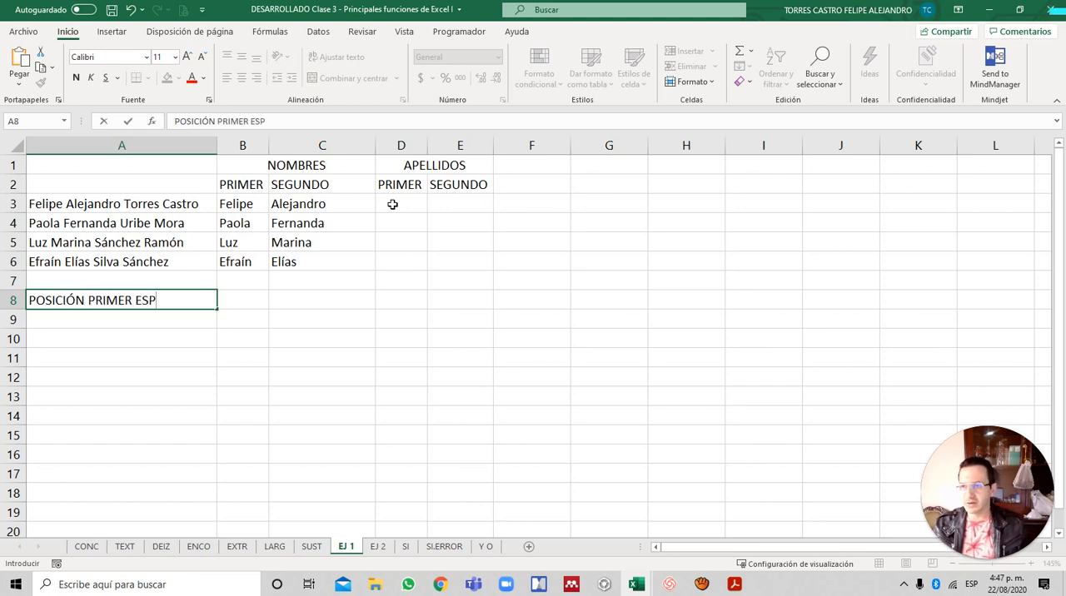
{"action": "key", "text": "Return"}
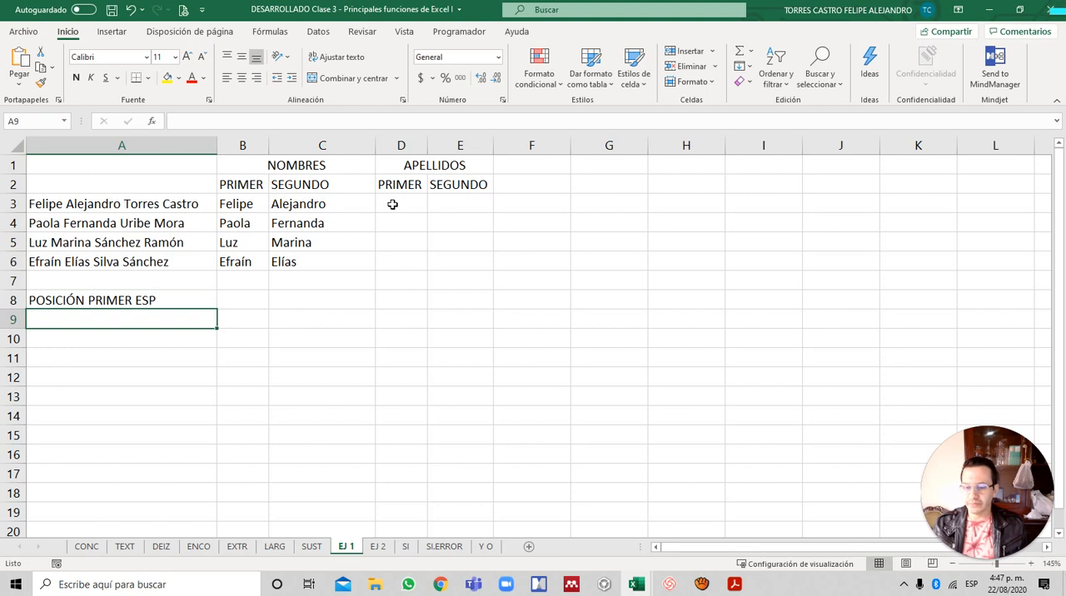
- Enter the label POSICIÓN SEGUNDO ESP in A9 for the second space's position
{"action": "type", "text": "PO"}
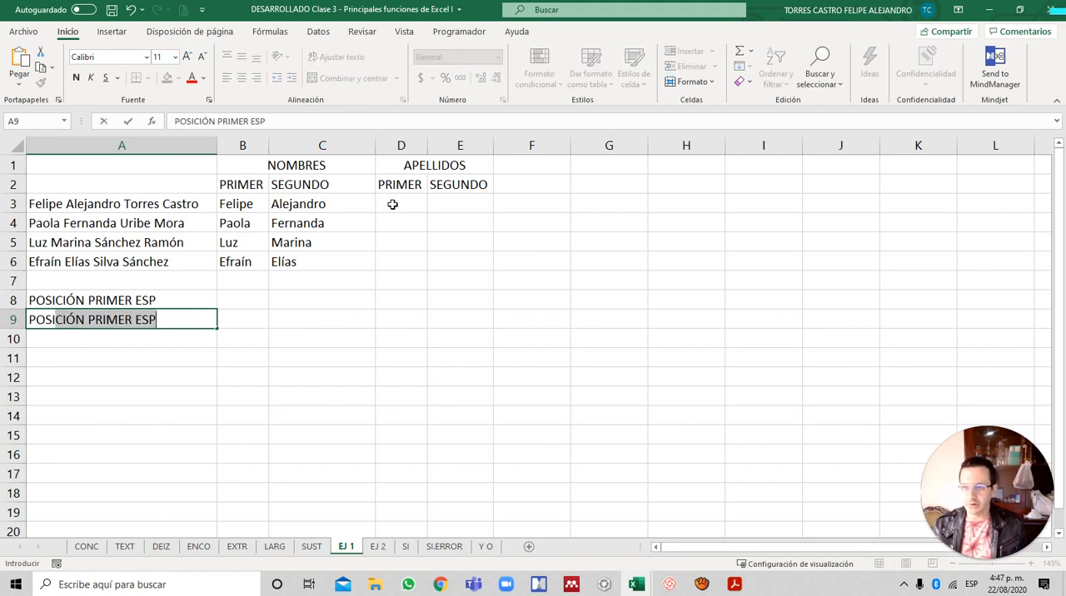
{"action": "type", "text": "SICIÓN S"}
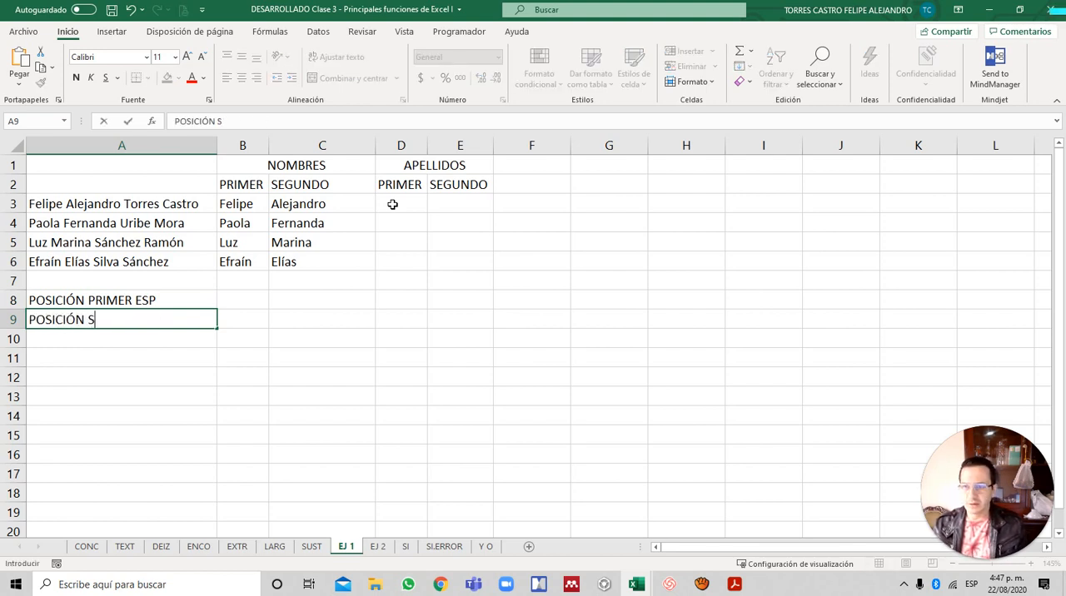
{"action": "type", "text": "EGUNDO ESP"}
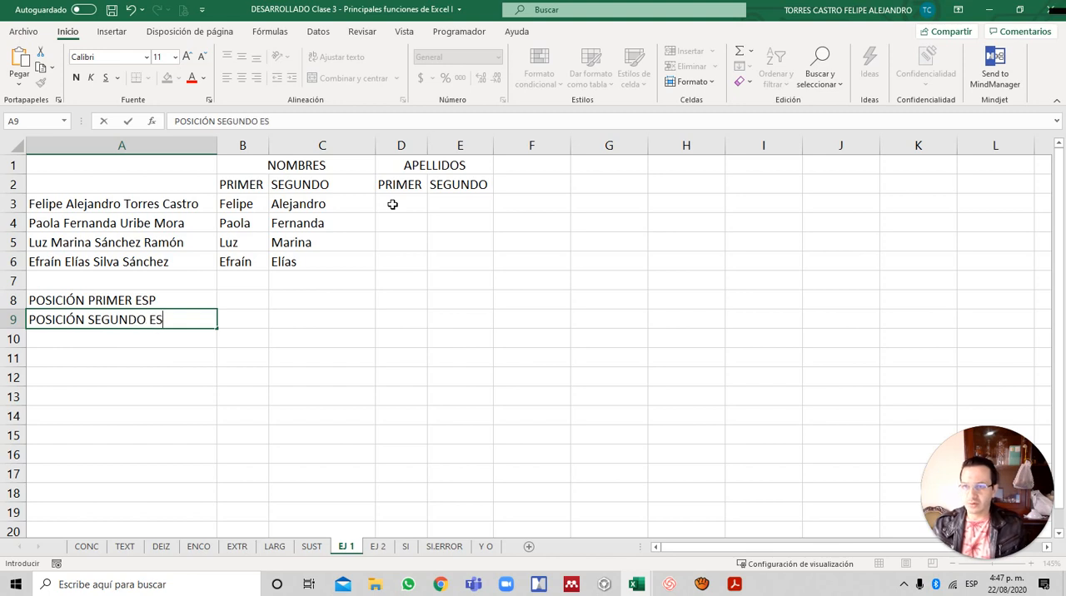
{"action": "key", "text": "Return"}
- Enter the label POSICIÓN TERCER ESP in A10 for the third space's position
{"action": "type", "text": "POSICI"}
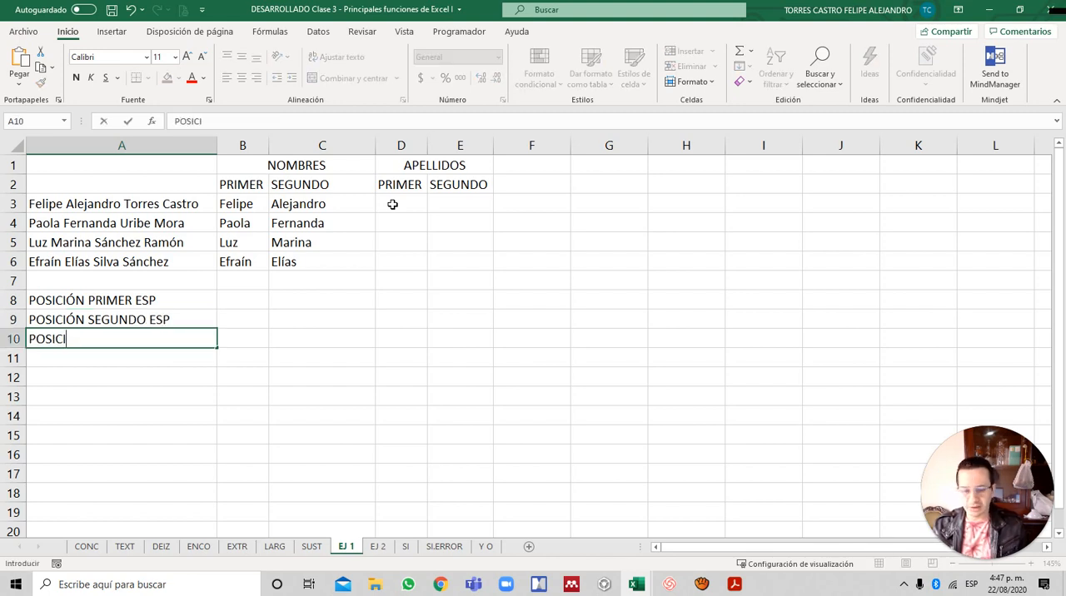
{"action": "type", "text": "ÓN TERCER ESP"}
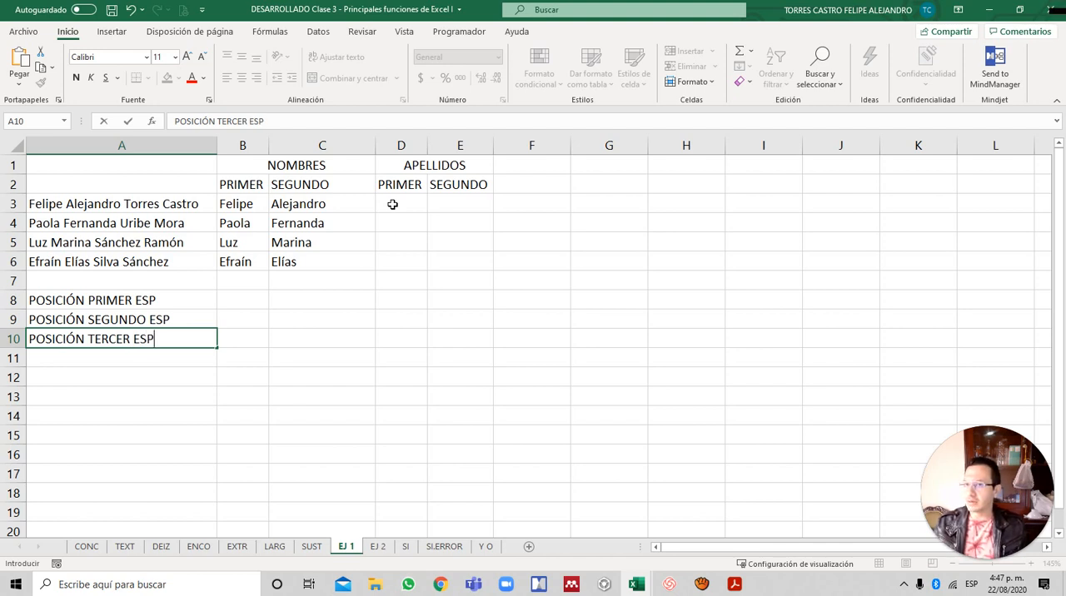
{"action": "key", "text": "Return"}
- Start an ENCONTRAR formula in B8 beside POSICIÓN PRIMER ESP, with a space " " as the text to find
{"action": "key", "text": "Up"}
{"action": "key", "text": "Up"}
{"action": "key", "text": "Up"}
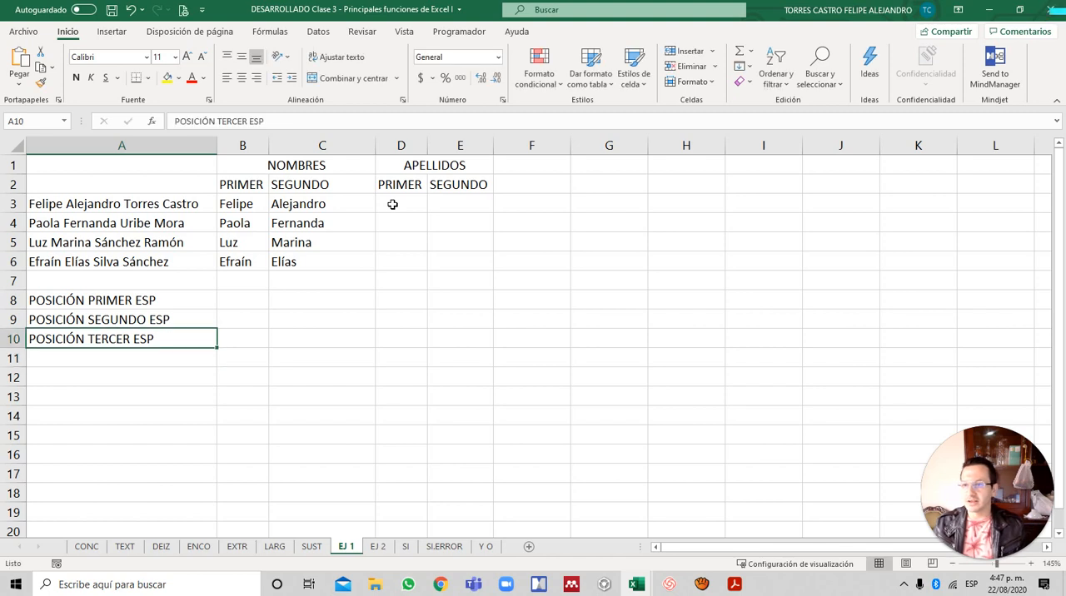
{"action": "key", "text": "Right"}
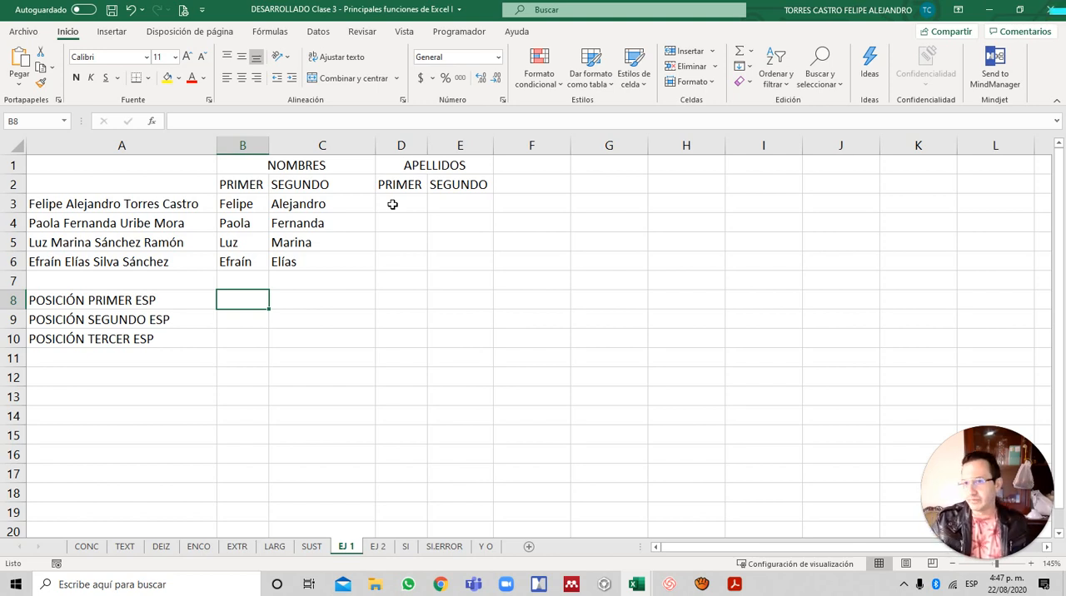
{"action": "type", "text": "=ENCON"}
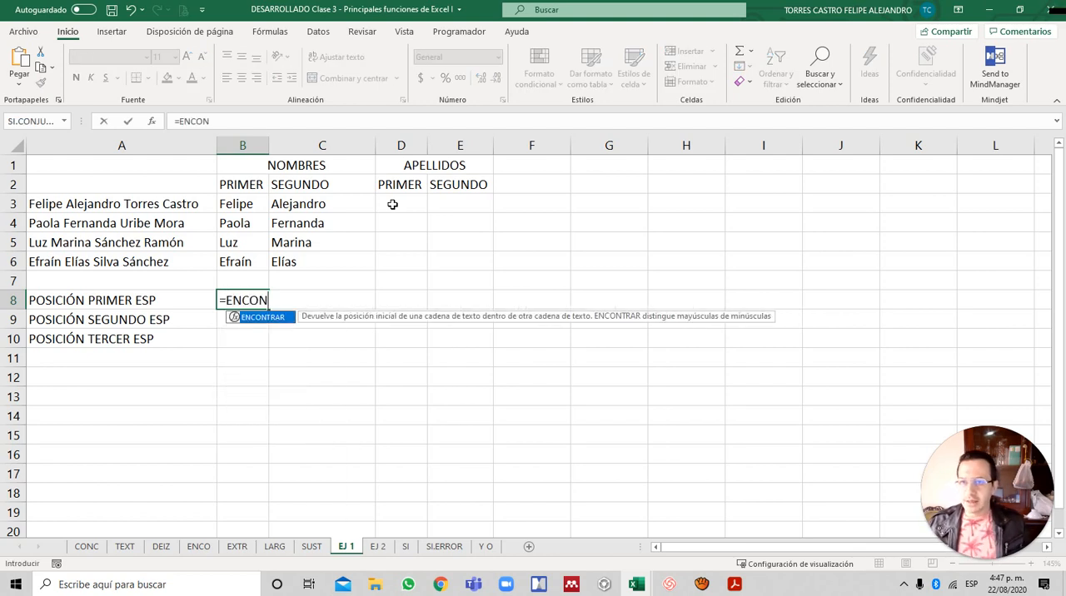
{"action": "key", "text": "Tab"}
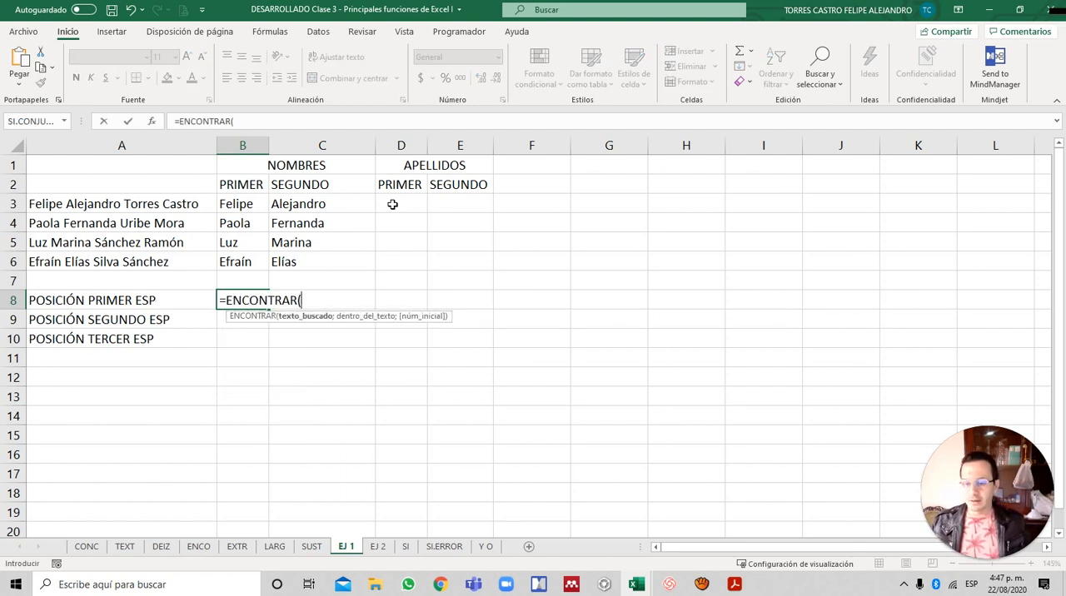
{"action": "type", "text": "\" \""}
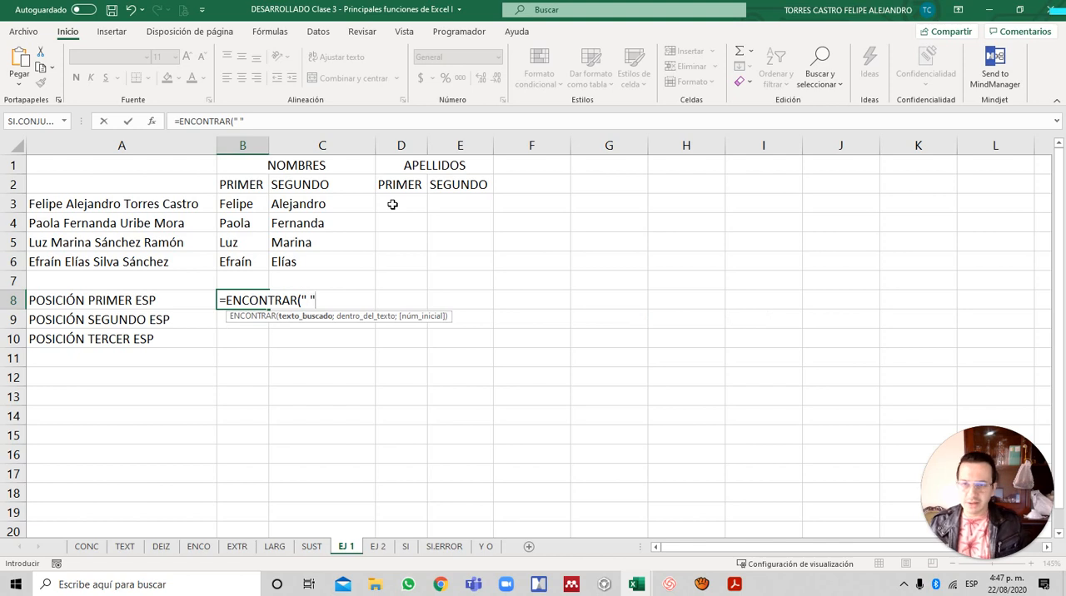
{"action": "type", "text": ";"}
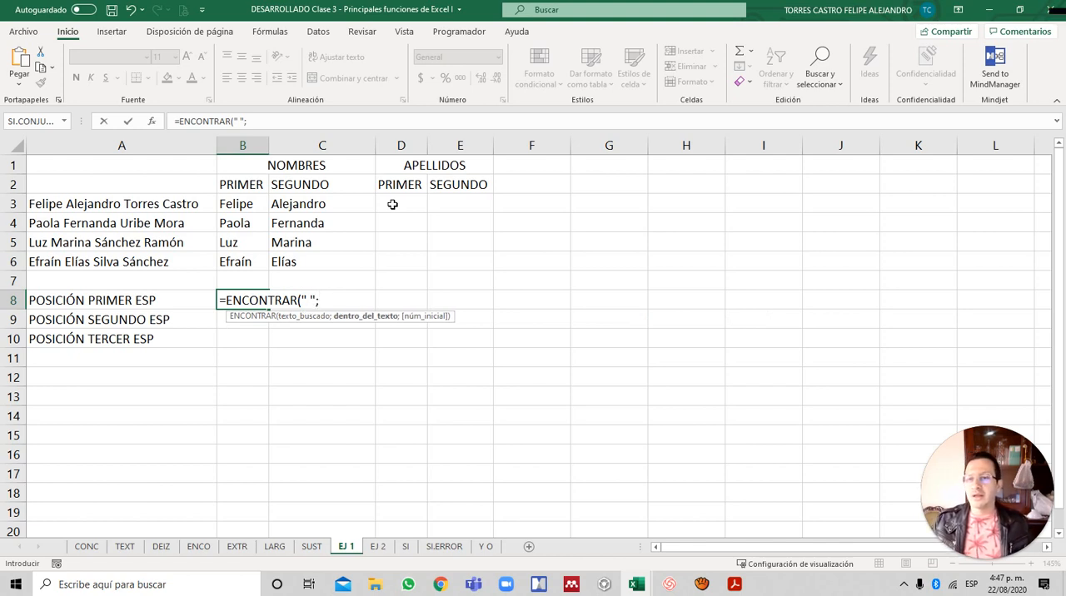
- Complete the ENCONTRAR formula in B8 with A3 as the text to search and 1 as the start position
{"action": "key", "text": "Left"}
{"action": "key", "text": "Up"}
{"action": "key", "text": "Up"}
{"action": "key", "text": "Up"}
{"action": "key", "text": "Up"}
{"action": "key", "text": "Up"}
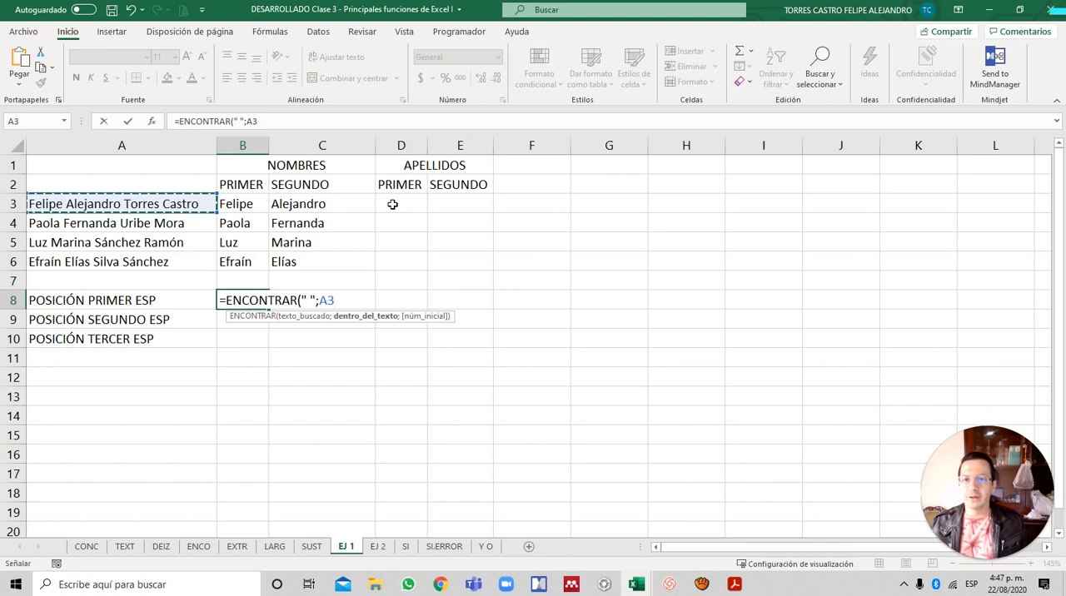
{"action": "type", "text": ";1"}
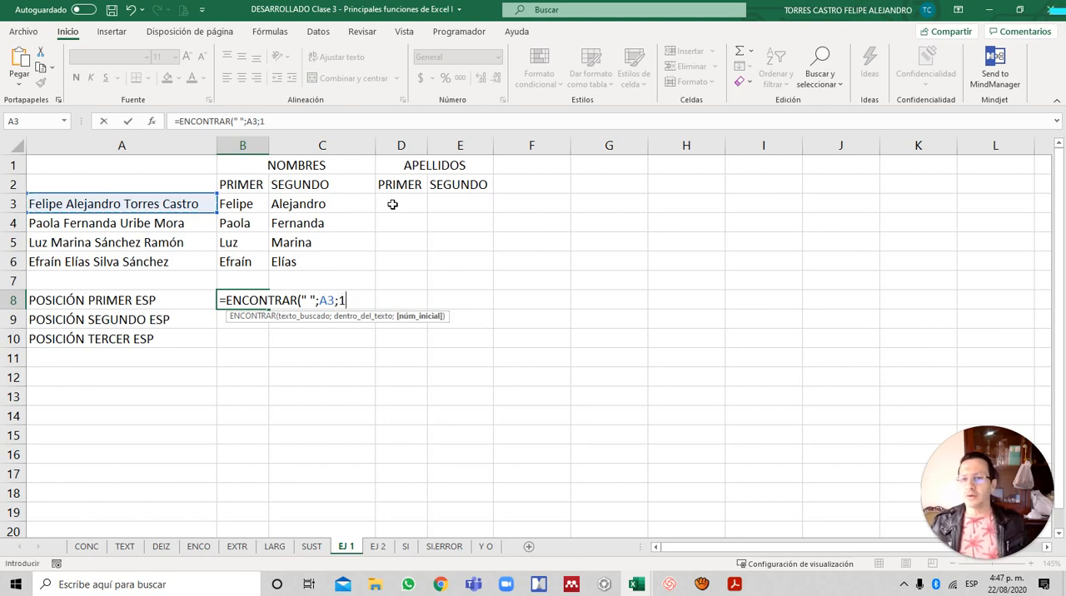
{"action": "type", "text": ")"}
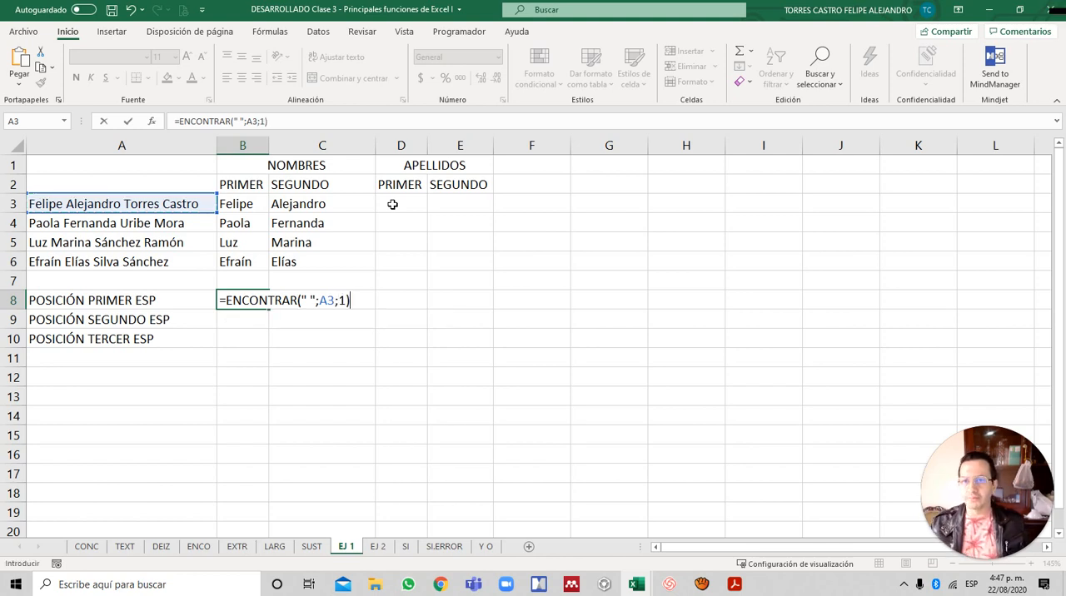
{"action": "key", "text": "Return"}
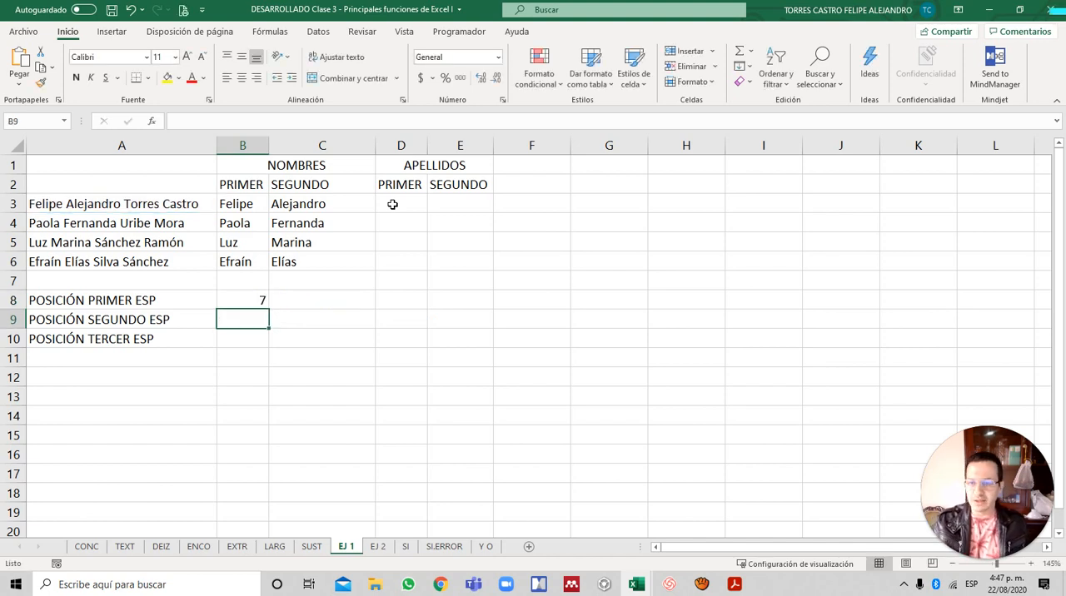
- Start an ENCONTRAR formula in B9 that looks for a space " " within A3
{"action": "type", "text": "="}
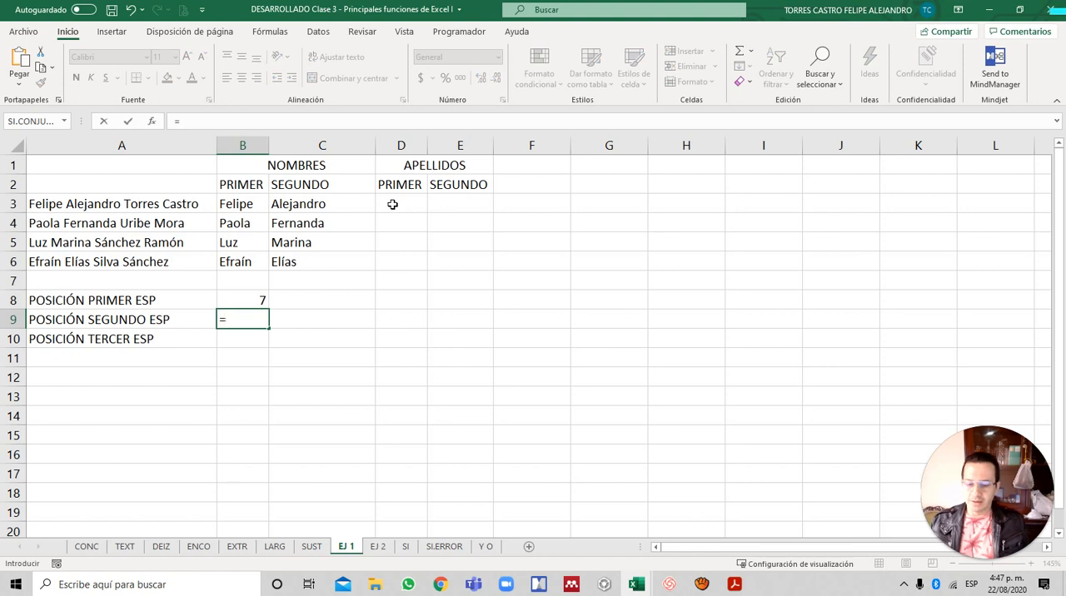
{"action": "type", "text": "ENCON"}
{"action": "key", "text": "Tab"}
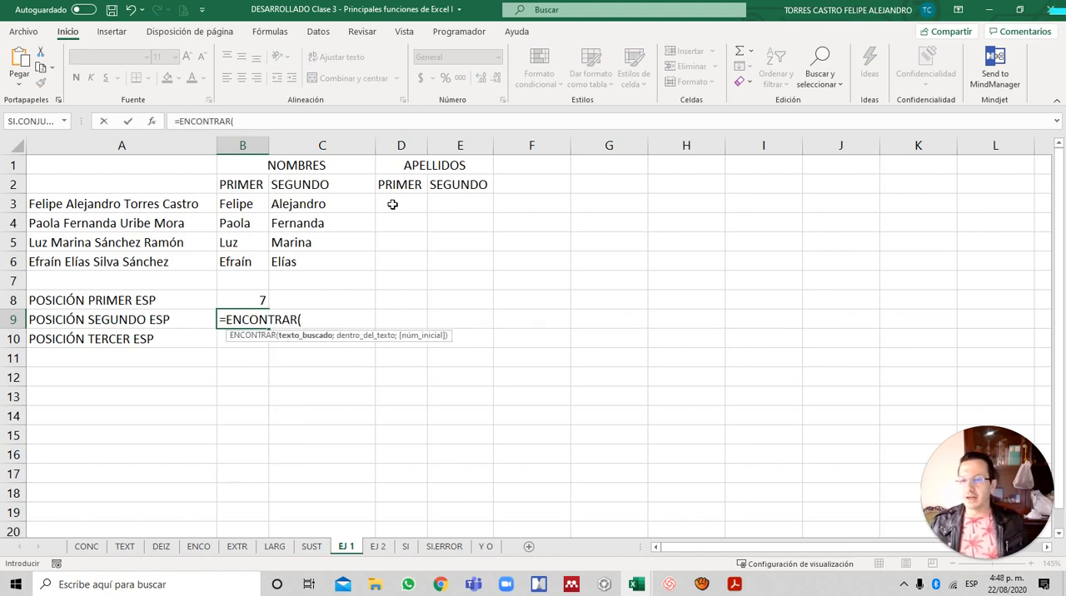
{"action": "type", "text": "\" \";"}
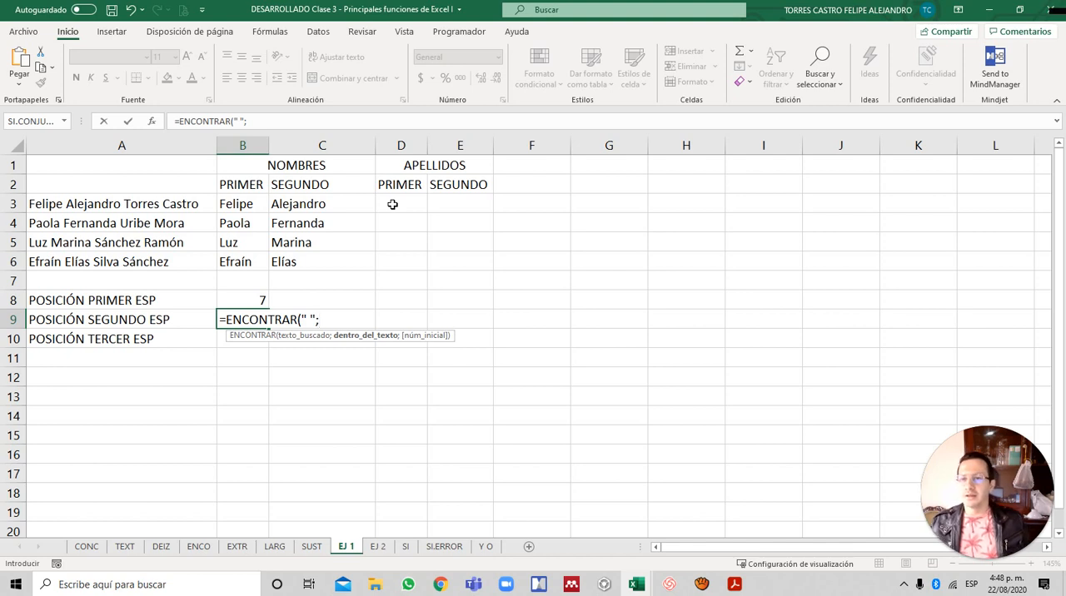
{"action": "key", "text": "Left"}
{"action": "key", "text": "Up"}
{"action": "key", "text": "Up"}
{"action": "key", "text": "Up"}
{"action": "key", "text": "Up"}
{"action": "key", "text": "Up"}
{"action": "key", "text": "Up"}
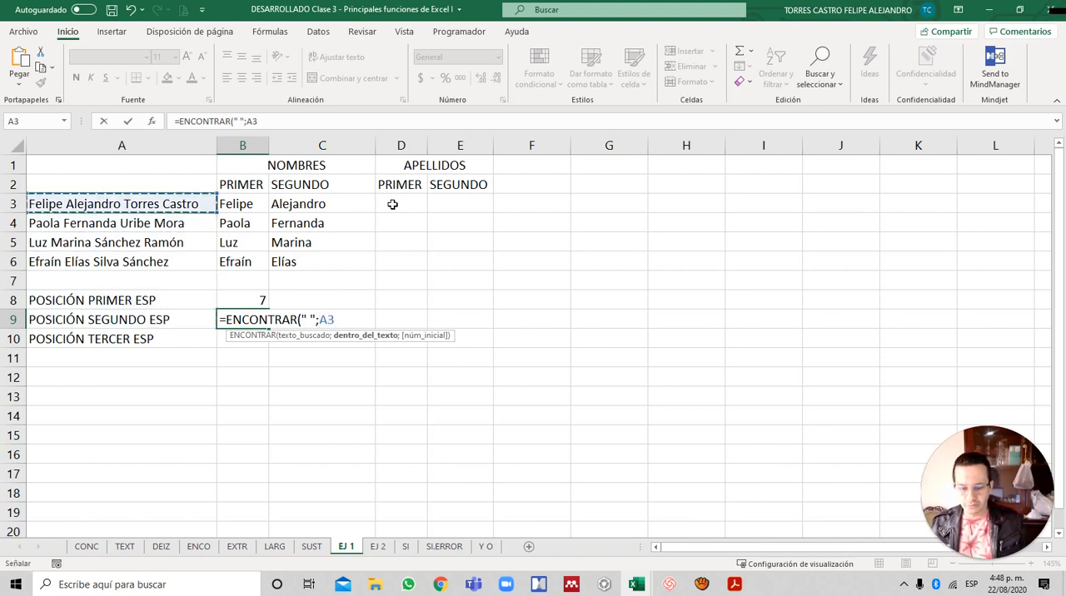
{"action": "type", "text": ";"}
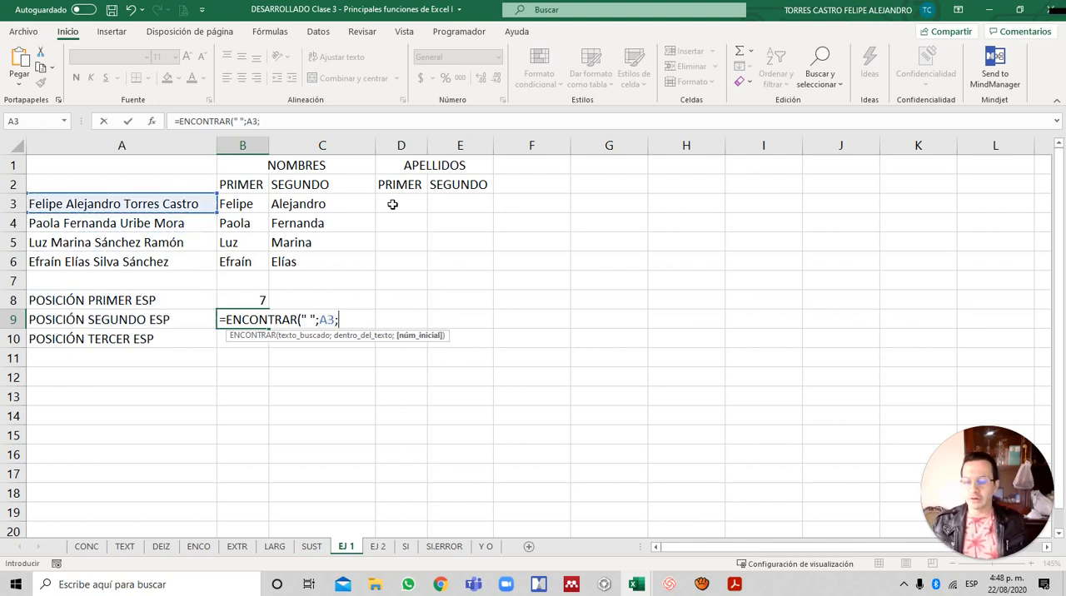
{"action": "type", "text": "ENCONTRAR("}
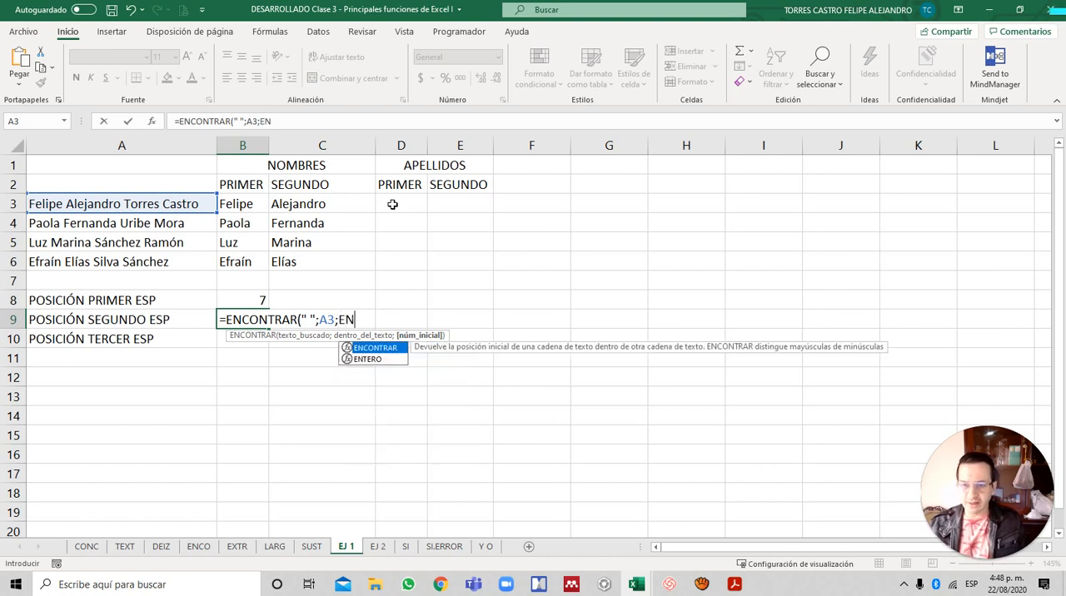
{"action": "type", "text": "\" \""}
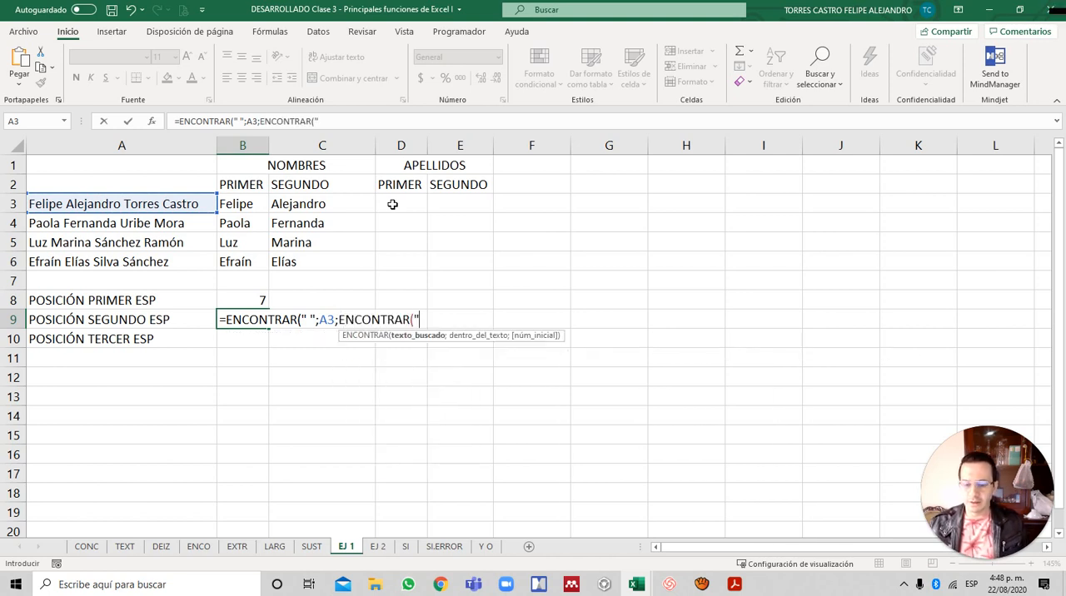
{"action": "type", "text": ";"}
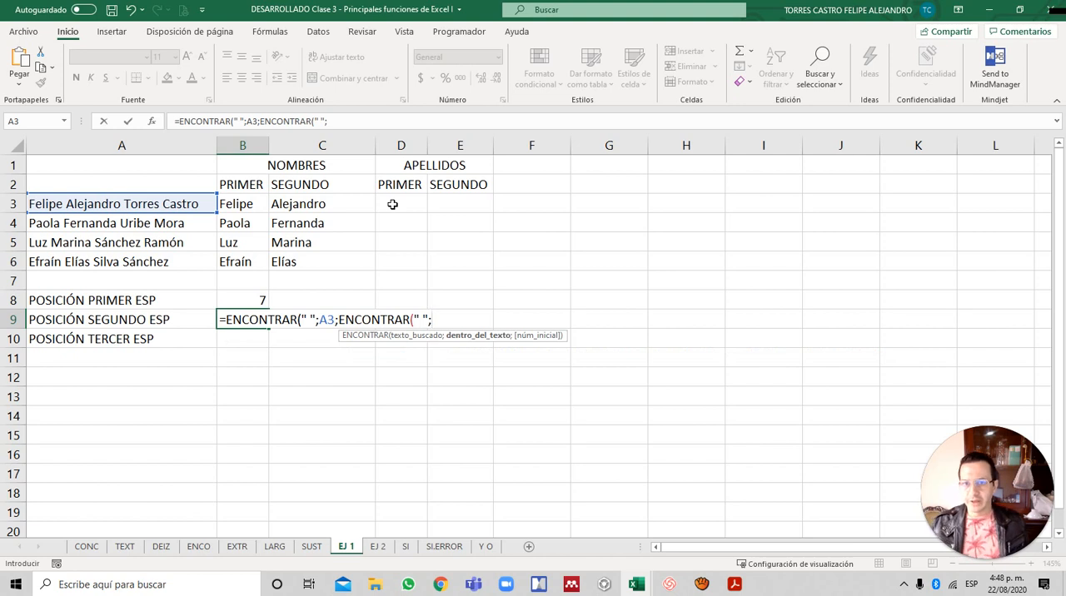
- Complete the B9 formula with a nested ENCONTRAR(" ";A3;1)+1 as its start position
{"action": "key", "text": "Up"}
{"action": "key", "text": "Up"}
{"action": "key", "text": "Up"}
{"action": "key", "text": "Up"}
{"action": "key", "text": "Left"}
{"action": "key", "text": "Up"}
{"action": "key", "text": "Up"}
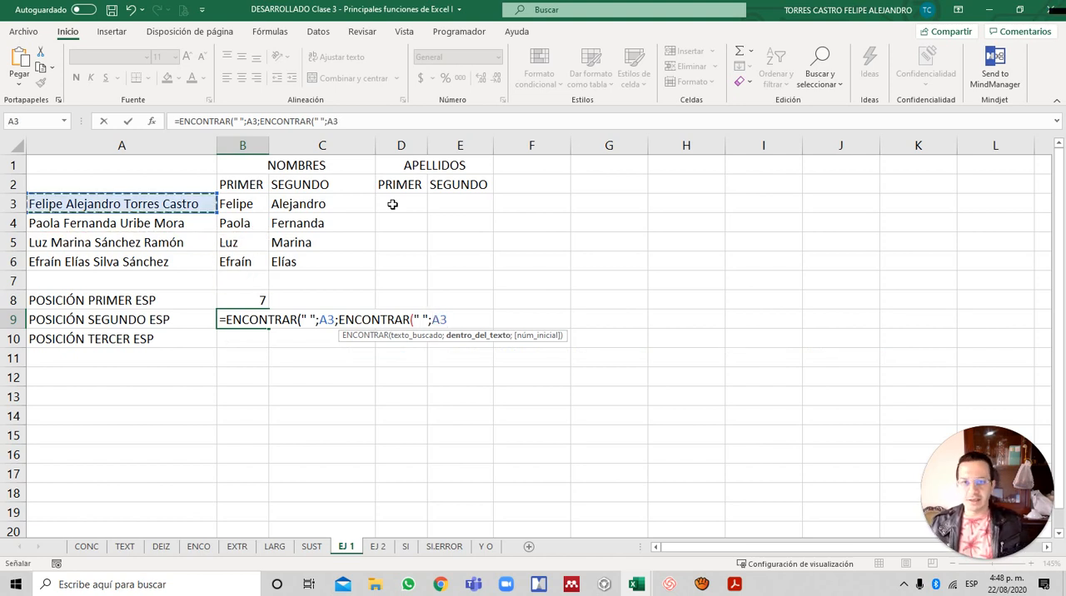
{"action": "type", "text": ";1"}
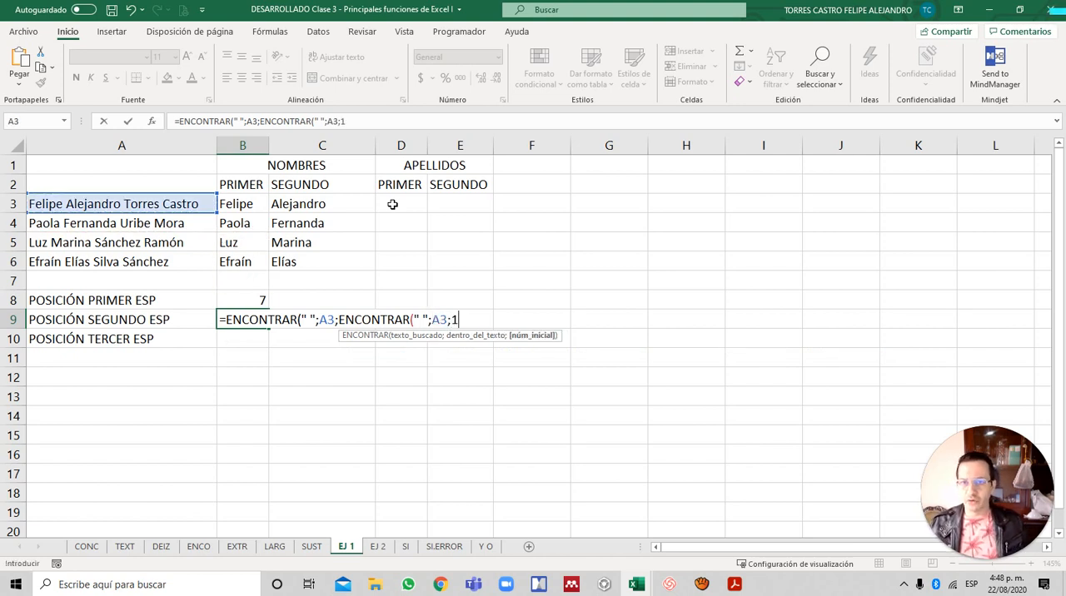
{"action": "type", "text": ")+"}
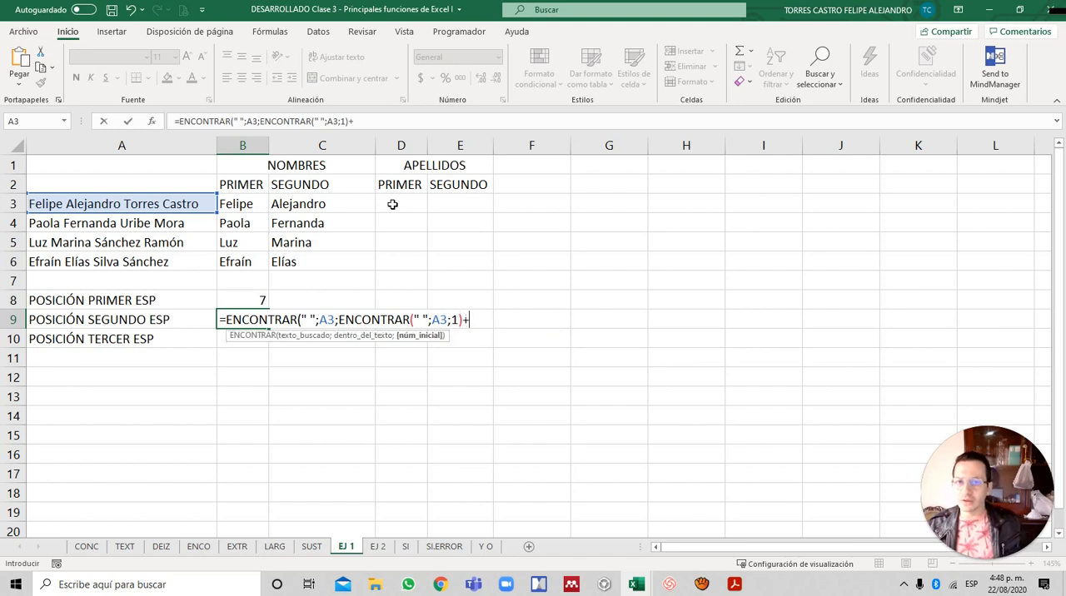
{"action": "type", "text": "1)"}
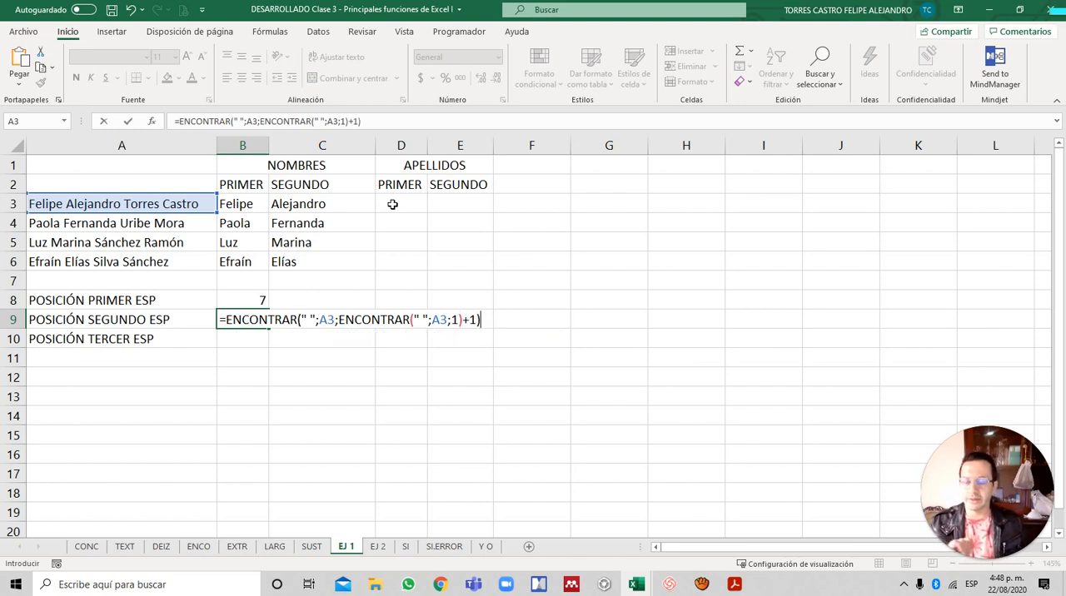
{"action": "key", "text": "Return"}
{"action": "key", "text": "Up"}
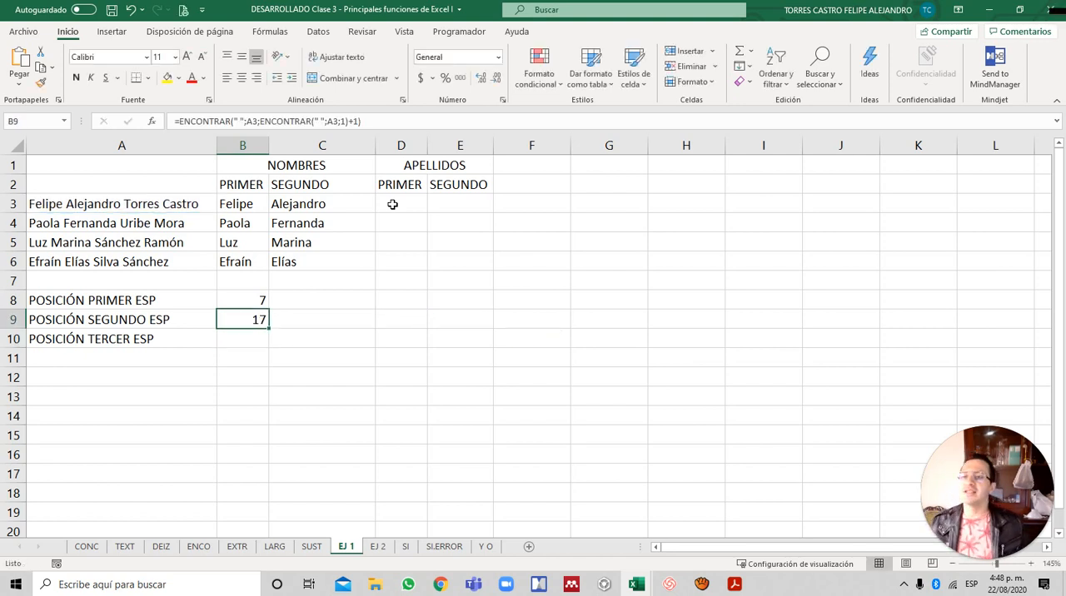
- Start an ENCONTRAR formula in B10, beside POSICIÓN TERCER ESP, that looks for a space " " within A3
{"action": "key", "text": "Down"}
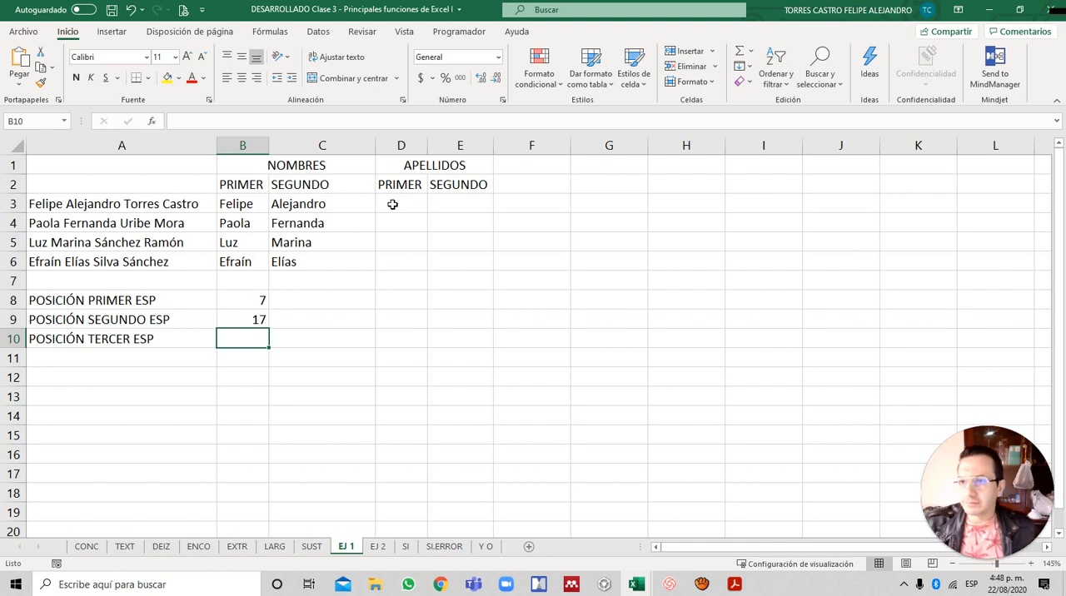
{"action": "type", "text": "=ENCONTRAR("}
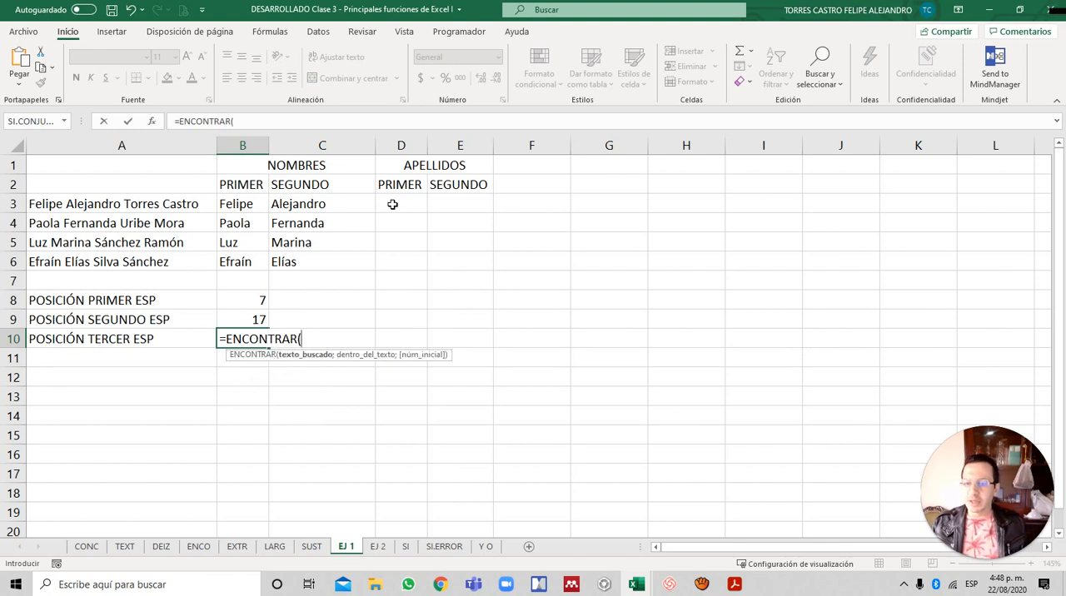
{"action": "type", "text": "\" \";"}
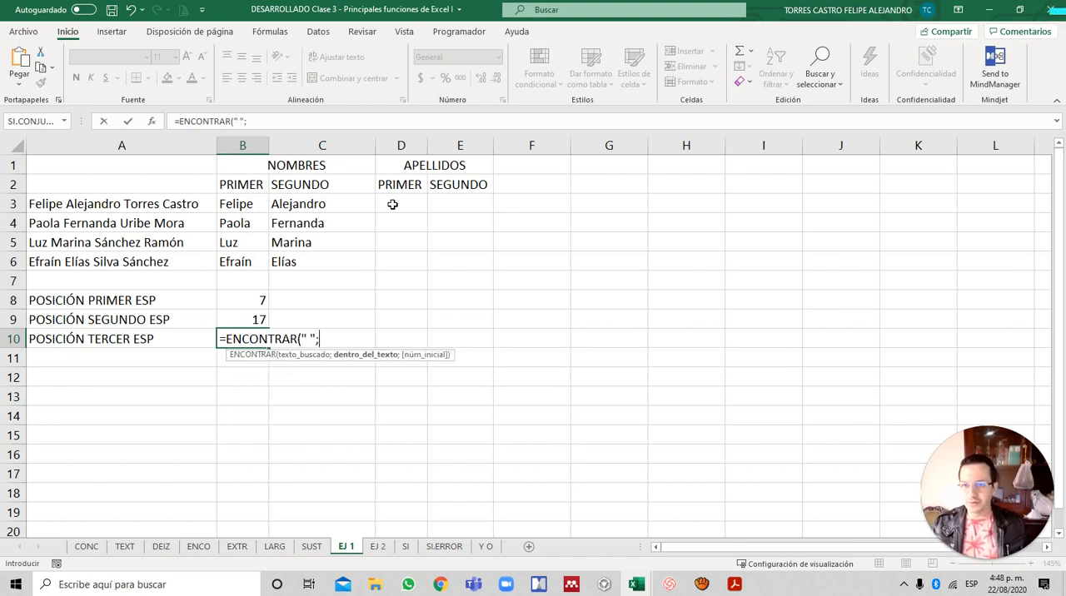
{"action": "key", "text": "Up"}
{"action": "key", "text": "Up"}
{"action": "key", "text": "Up"}
{"action": "key", "text": "Up"}
{"action": "key", "text": "Left"}
{"action": "key", "text": "Up"}
{"action": "key", "text": "Up"}
{"action": "key", "text": "Up"}
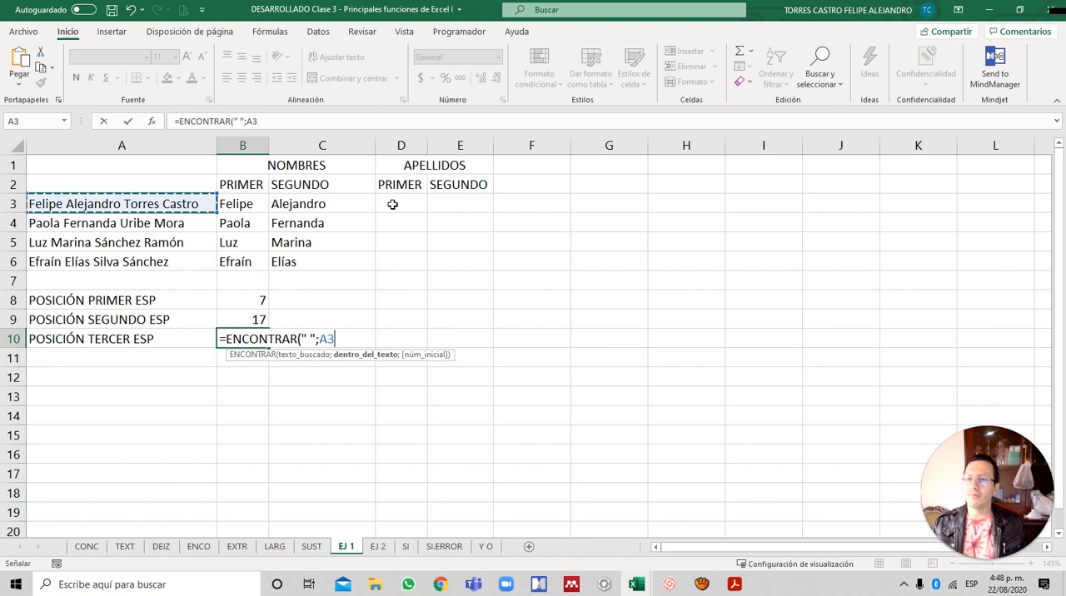
{"action": "type", "text": ";"}
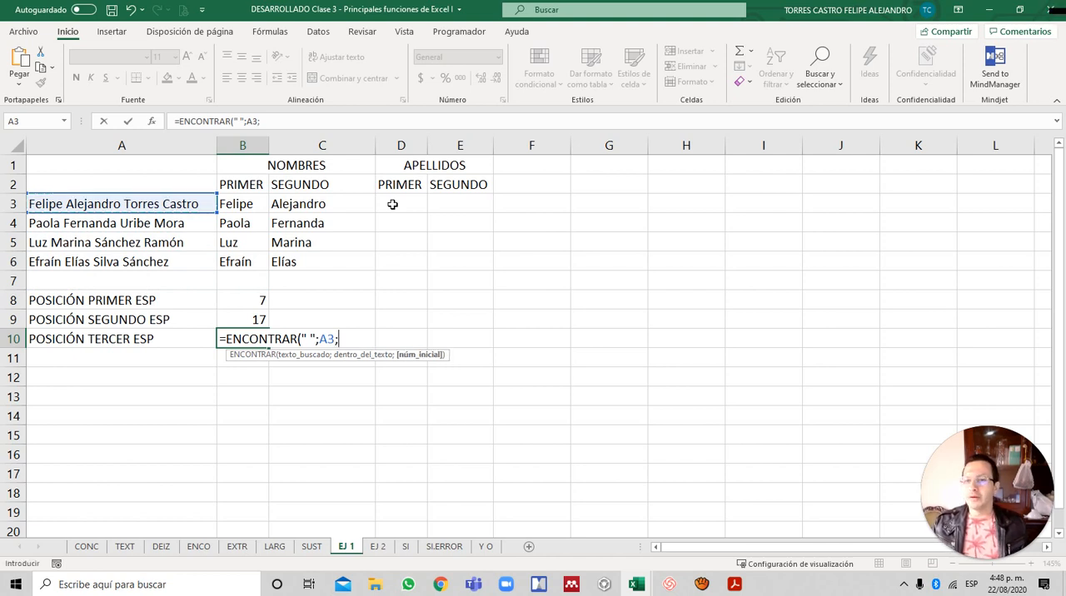
{"action": "type", "text": "ENC"}
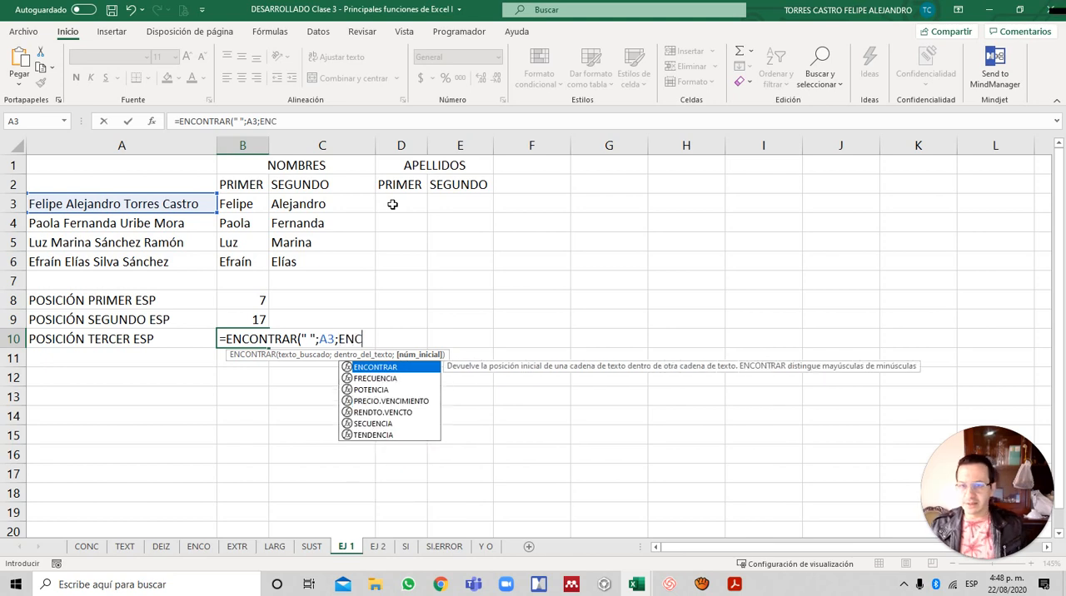
- Nest a second ENCONTRAR as the B10 formula's start position, looking for " " within A3
{"action": "key", "text": "Tab"}
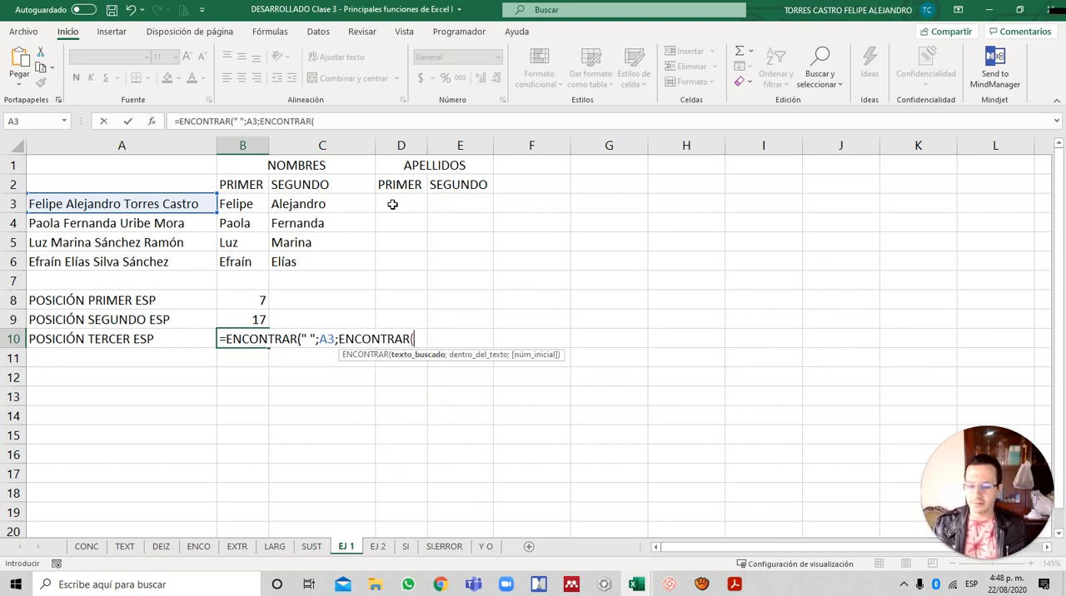
{"action": "type", "text": "\" \";"}
{"action": "key", "text": "Up"}
{"action": "key", "text": "Up"}
{"action": "key", "text": "Up"}
{"action": "key", "text": "Up"}
{"action": "key", "text": "Left"}
{"action": "key", "text": "Up"}
{"action": "key", "text": "Up"}
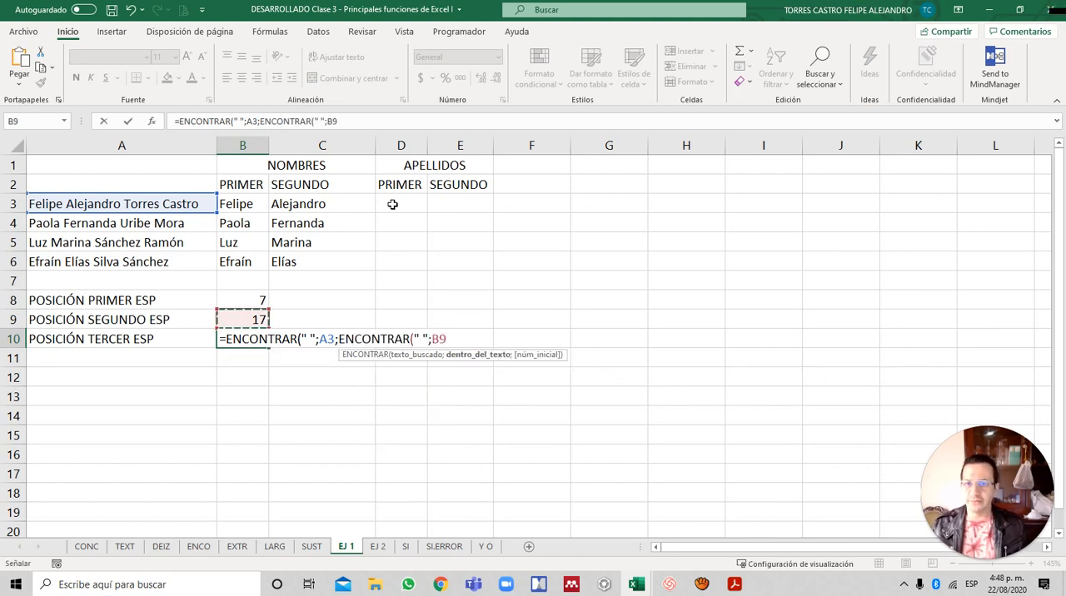
{"action": "key", "text": "Up"}
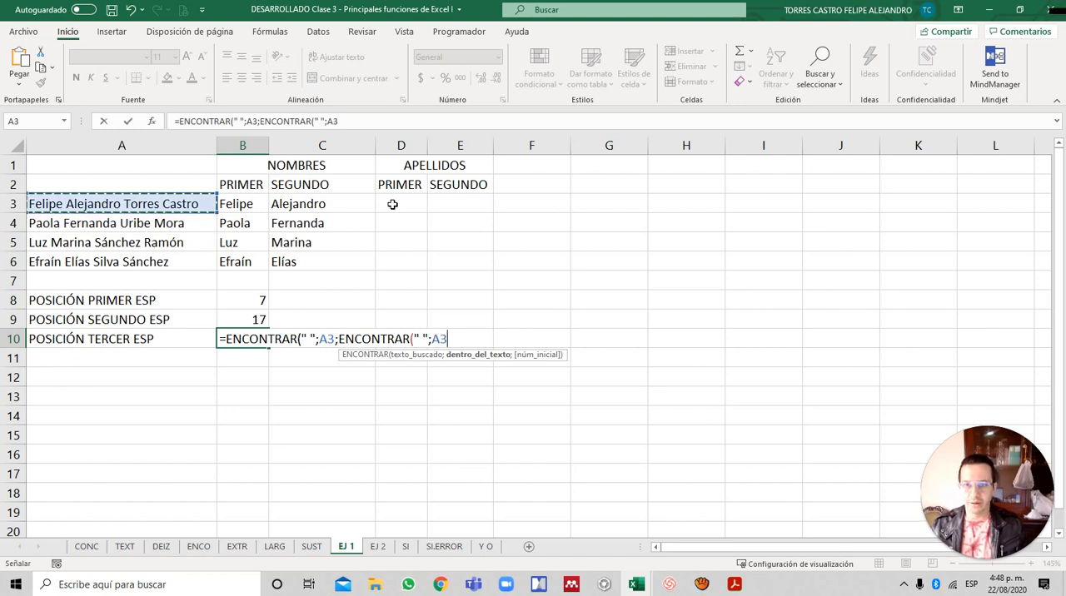
{"action": "type", "text": ";"}
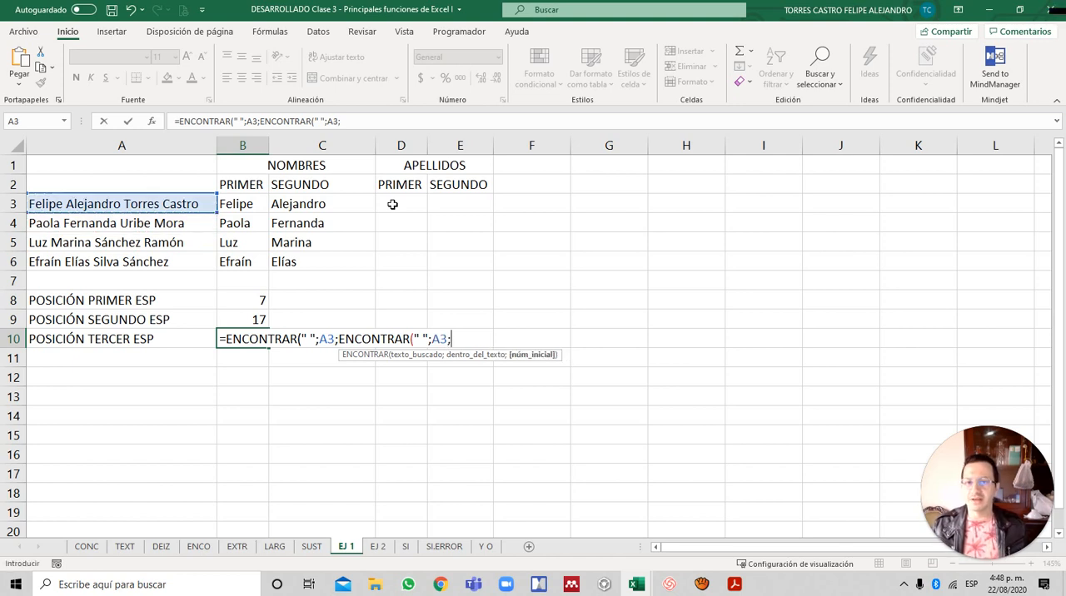
{"action": "type", "text": "ENCON"}
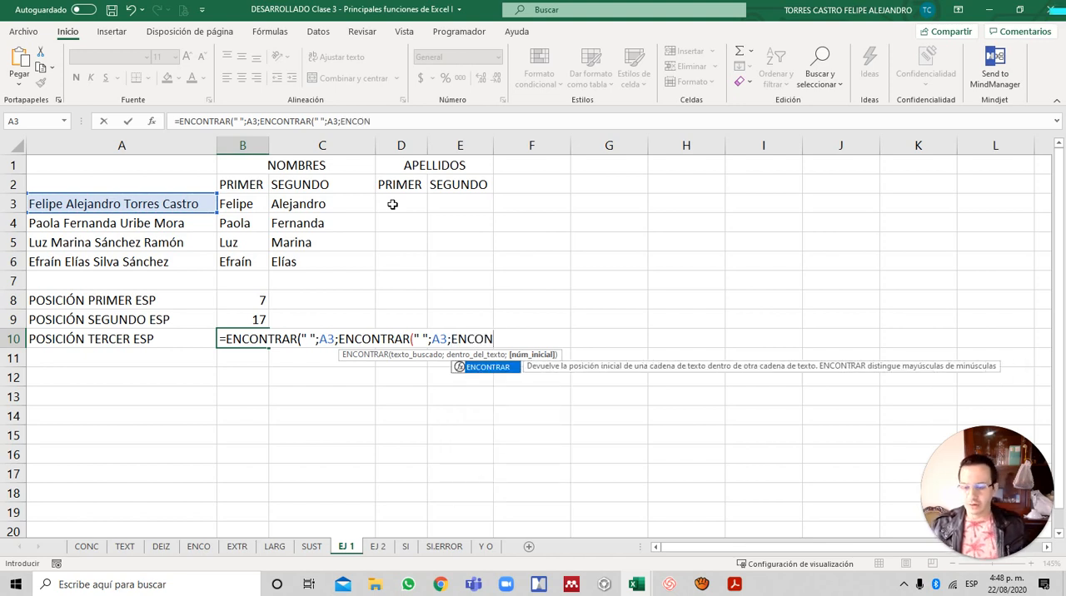
- Nest a third ENCONTRAR(" ";A3;1)+1 as the inner start position and complete the B10 formula
{"action": "key", "text": "Tab"}
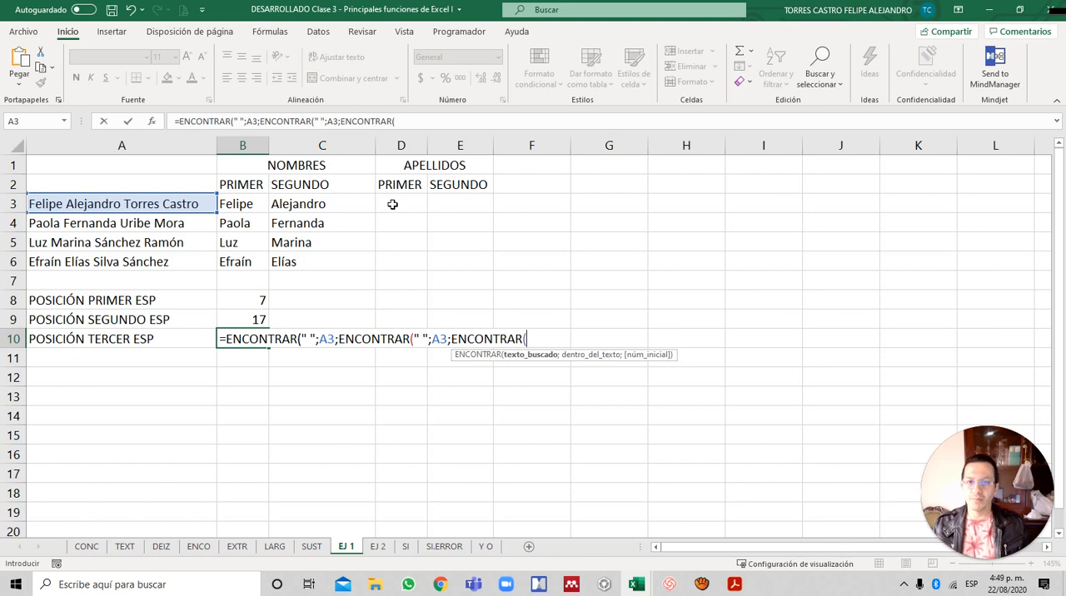
{"action": "type", "text": "\";"}
{"action": "key", "text": "Up"}
{"action": "key", "text": "Up"}
{"action": "key", "text": "Up"}
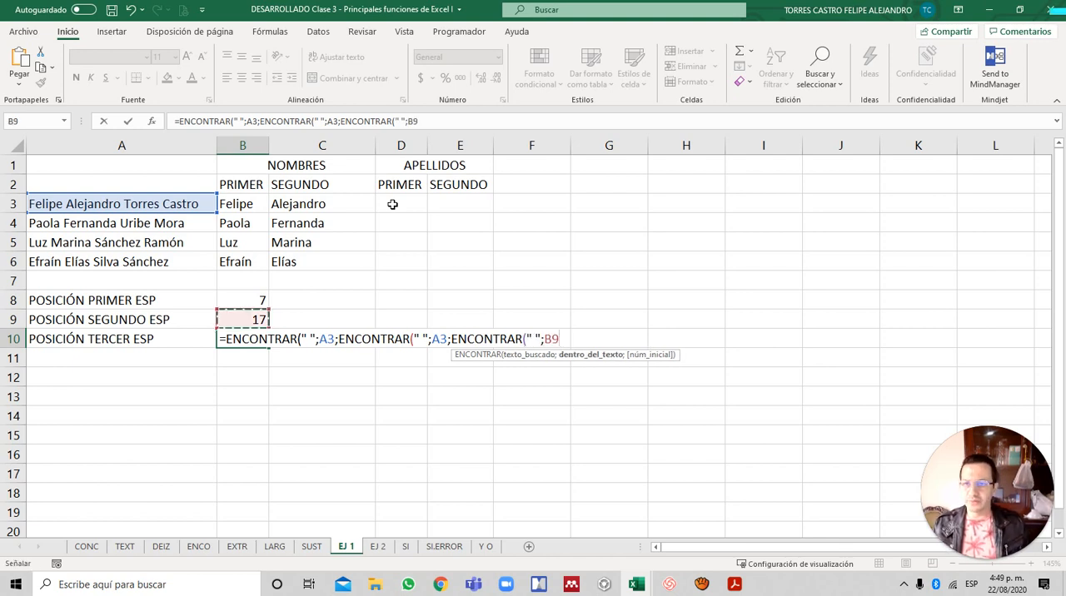
{"action": "key", "text": "Left"}
{"action": "key", "text": "Up"}
{"action": "key", "text": "Up"}
{"action": "key", "text": "Up"}
{"action": "key", "text": "Up"}
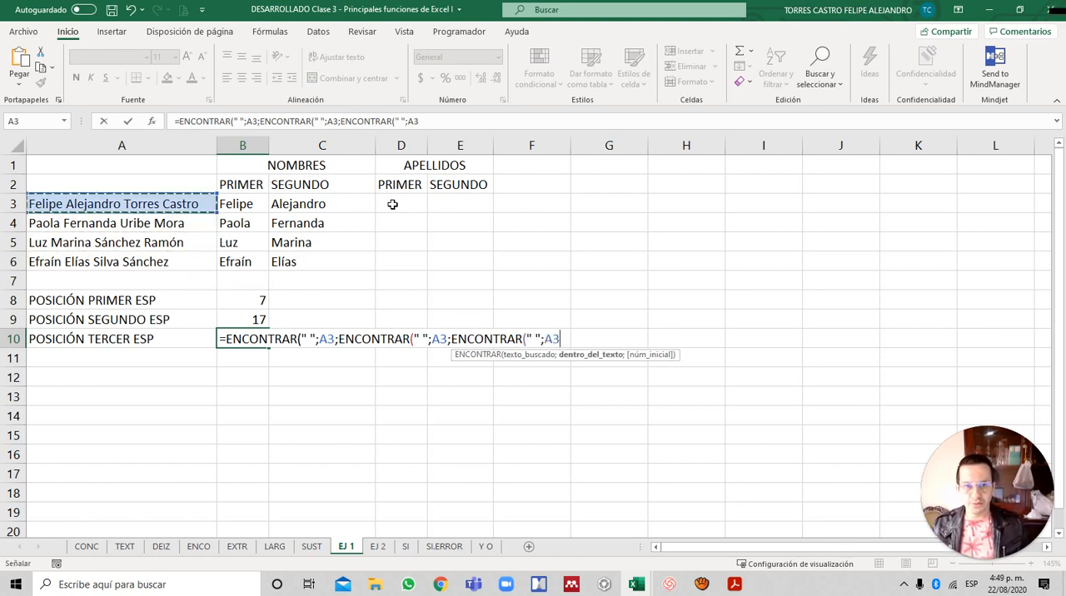
{"action": "type", "text": ";"}
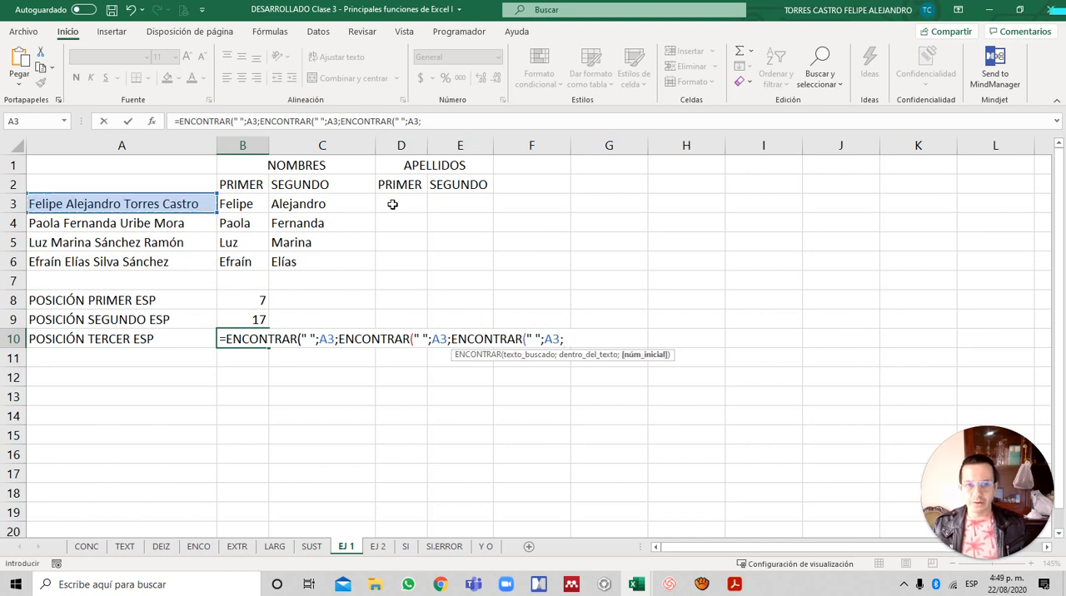
{"action": "type", "text": "1)"}
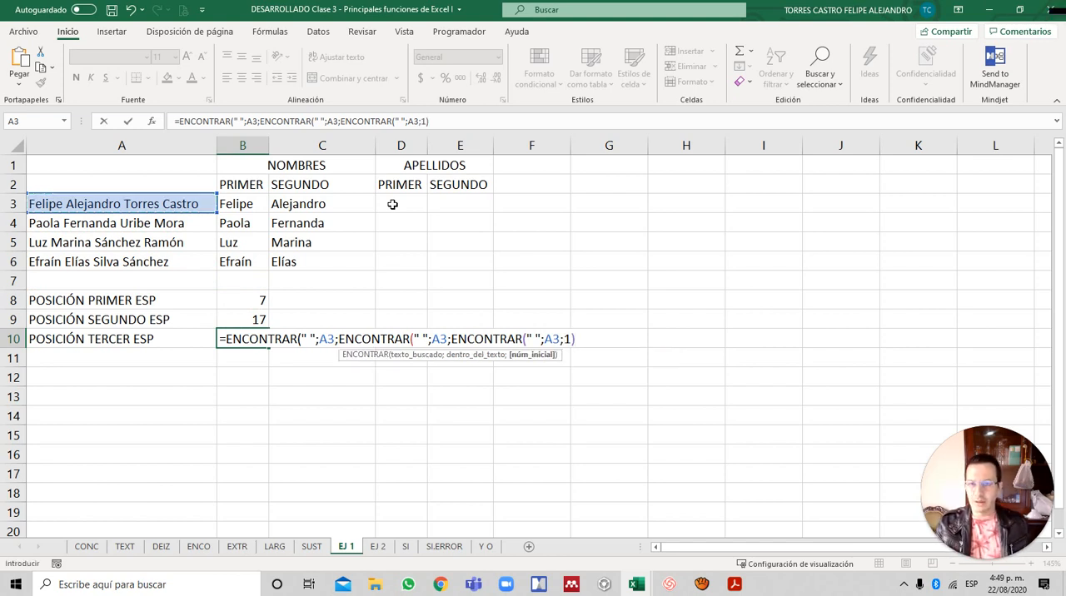
{"action": "type", "text": "+ 1))"}
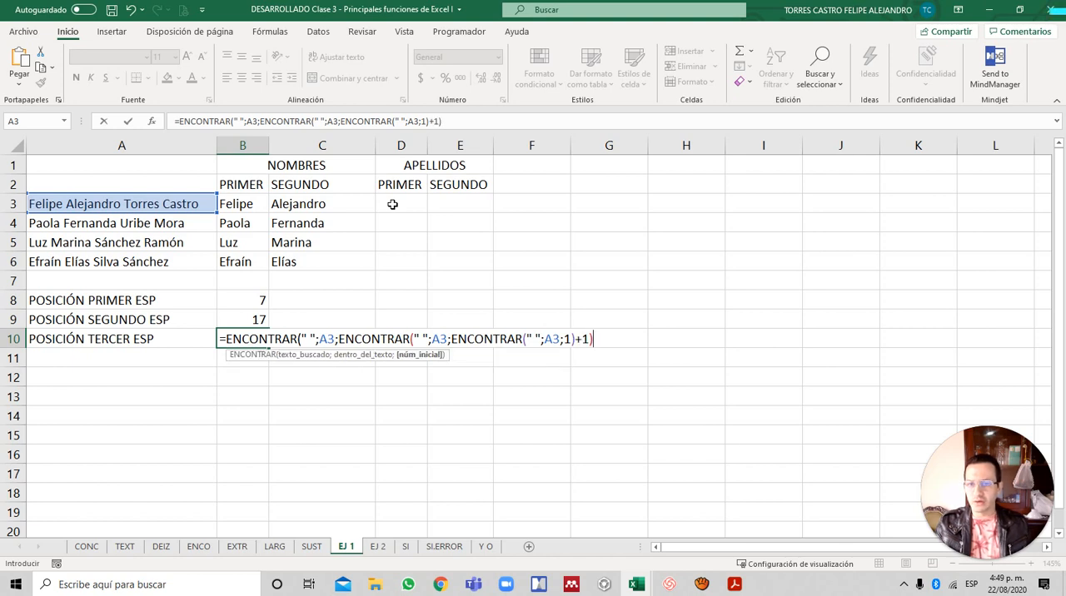
{"action": "key", "text": "Return"}
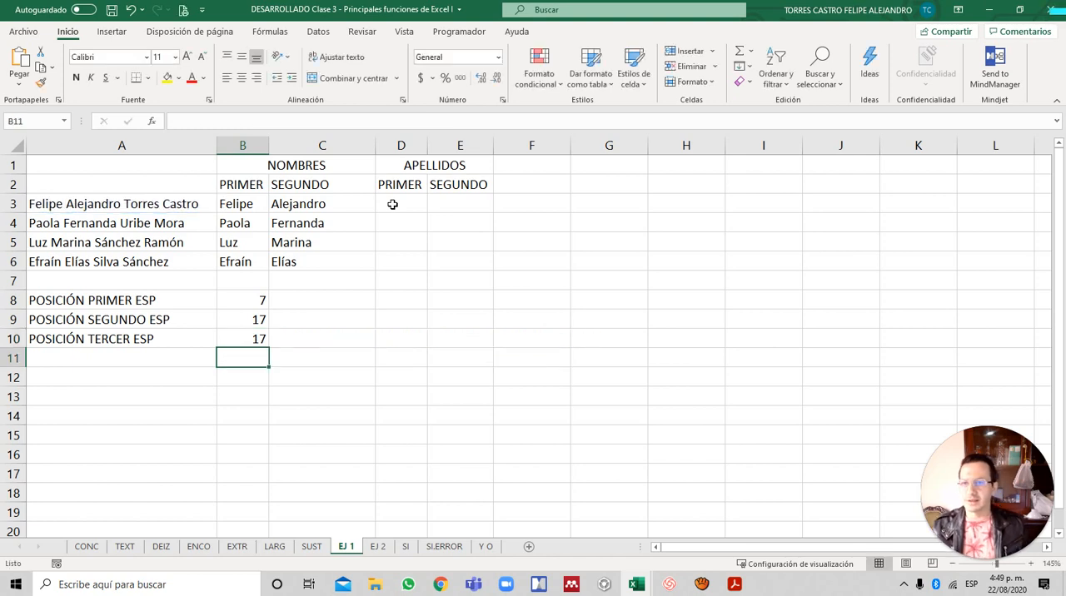
- Correct the B10 formula by adding +1 after the second ENCONTRAR, inside the outermost ENCONTRAR's start position
{"action": "key", "text": "Up"}
{"action": "key", "text": "F2"}
{"action": "key", "text": "Left"}
{"action": "key", "text": "Left"}
{"action": "key", "text": "Left"}
{"action": "key", "text": "Left"}
{"action": "key", "text": "Left"}
{"action": "key", "text": "Left"}
{"action": "key", "text": "Left"}
{"action": "key", "text": "Left"}
{"action": "key", "text": "Left"}
{"action": "key", "text": "Left"}
{"action": "key", "text": "Left"}
{"action": "key", "text": "Left"}
{"action": "key", "text": "Left"}
{"action": "key", "text": "Left"}
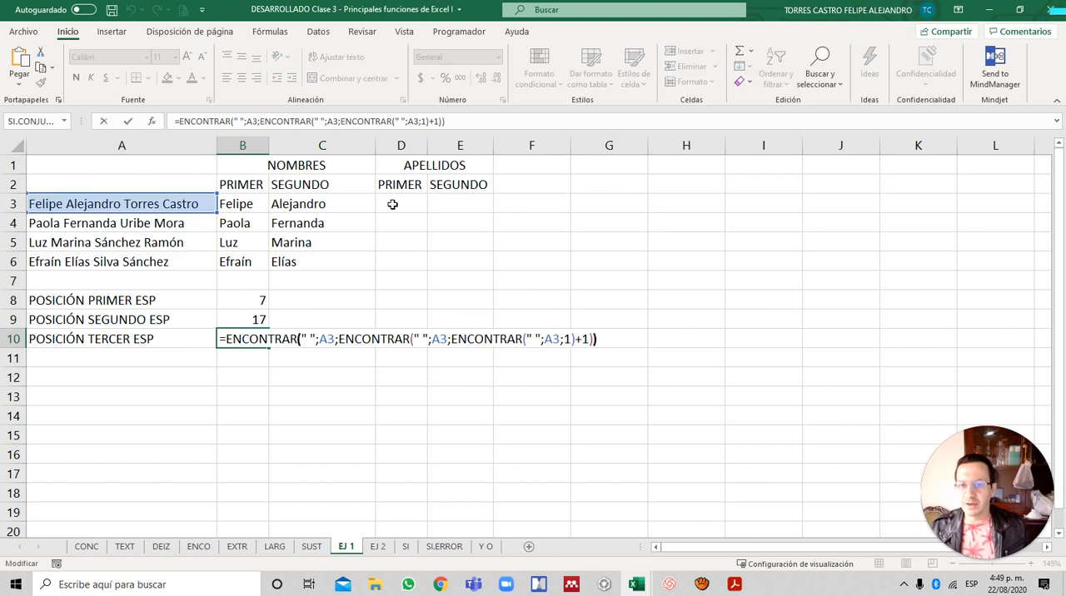
{"action": "key", "text": "Left"}
{"action": "key", "text": "Left"}
{"action": "key", "text": "Left"}
{"action": "key", "text": "Left"}
{"action": "key", "text": "Left"}
{"action": "key", "text": "Left"}
{"action": "key", "text": "Left"}
{"action": "key", "text": "Left"}
{"action": "key", "text": "Left"}
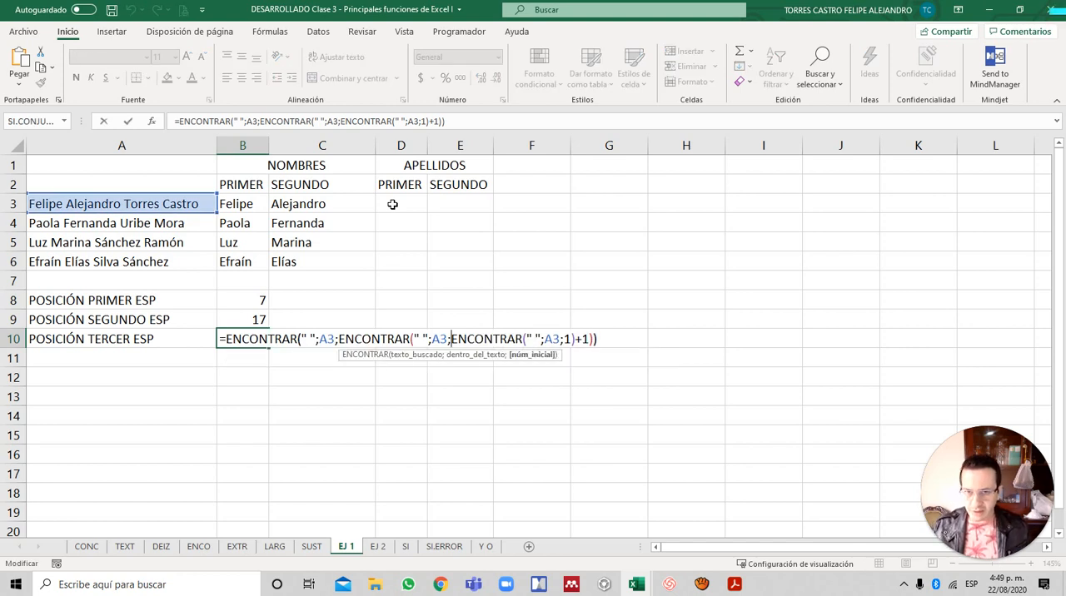
{"action": "key", "text": "Right"}
{"action": "key", "text": "Right"}
{"action": "key", "text": "Right"}
{"action": "key", "text": "Right"}
{"action": "key", "text": "Right"}
{"action": "key", "text": "Right"}
{"action": "key", "text": "Right"}
{"action": "key", "text": "Right"}
{"action": "key", "text": "Right"}
{"action": "key", "text": "Right"}
{"action": "key", "text": "Right"}
{"action": "key", "text": "Right"}
{"action": "key", "text": "Right"}
{"action": "key", "text": "Right"}
{"action": "key", "text": "Right"}
{"action": "key", "text": "Right"}
{"action": "key", "text": "Right"}
{"action": "key", "text": "Right"}
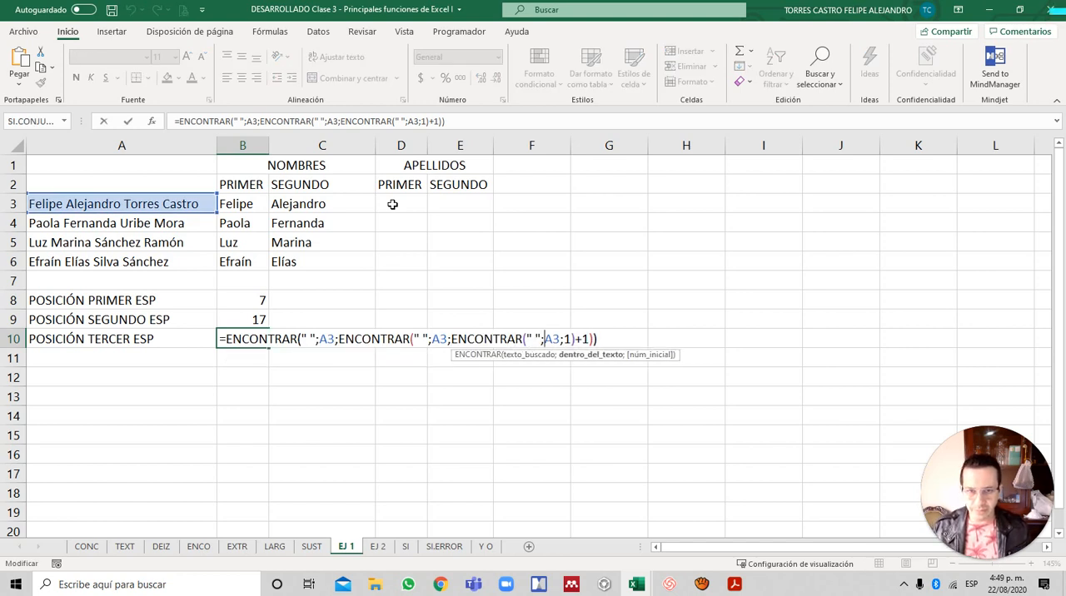
{"action": "key", "text": "Right"}
{"action": "key", "text": "Right"}
{"action": "key", "text": "Right"}
{"action": "key", "text": "Right"}
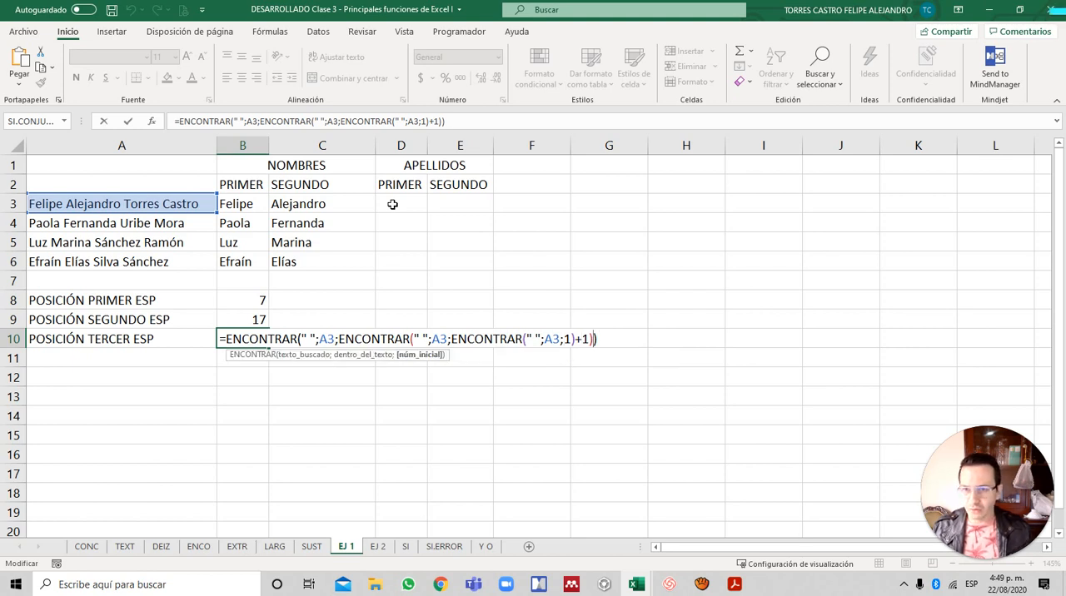
{"action": "type", "text": "+1)"}
{"action": "key", "text": "Return"}
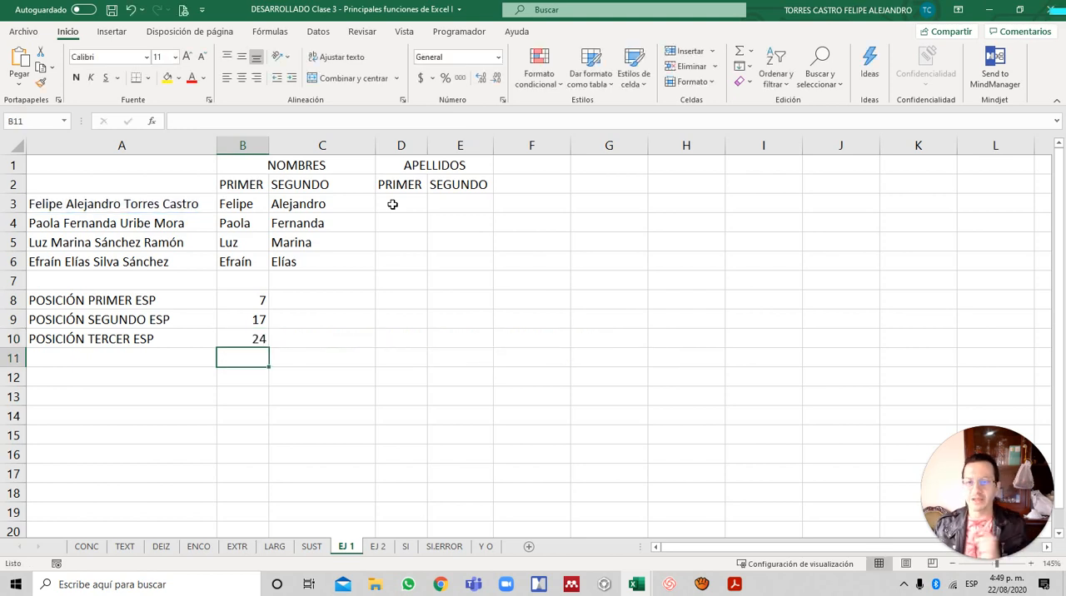
- Review the space-position formulas in B8:B10 and the second-name EXTRAE formulas in column C
{"action": "key", "text": "Up"}
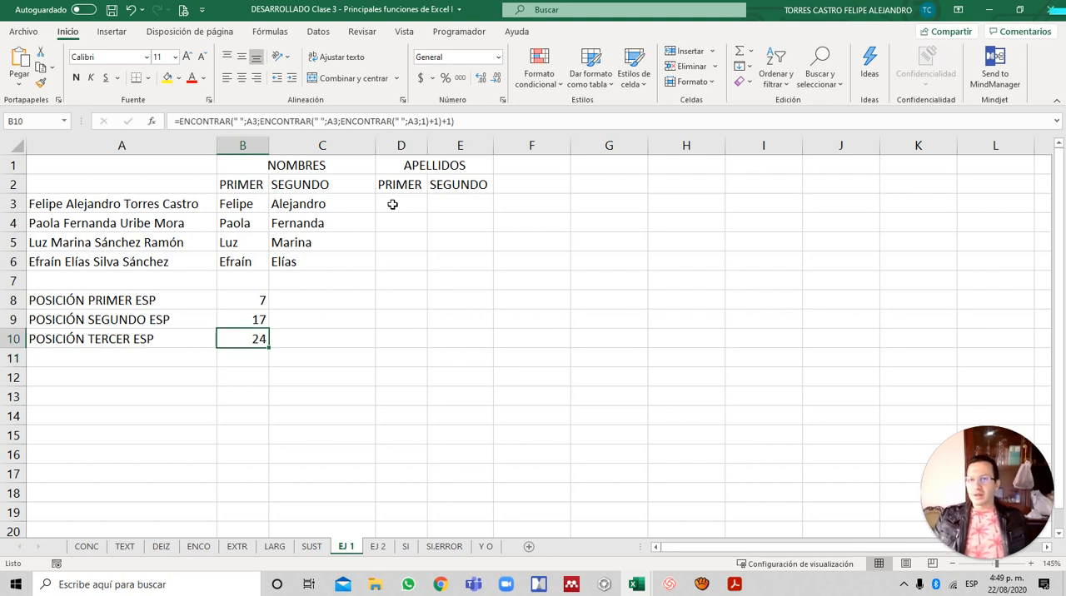
{"action": "key", "text": "Up"}
{"action": "key", "text": "Up"}
{"action": "key", "text": "Down"}
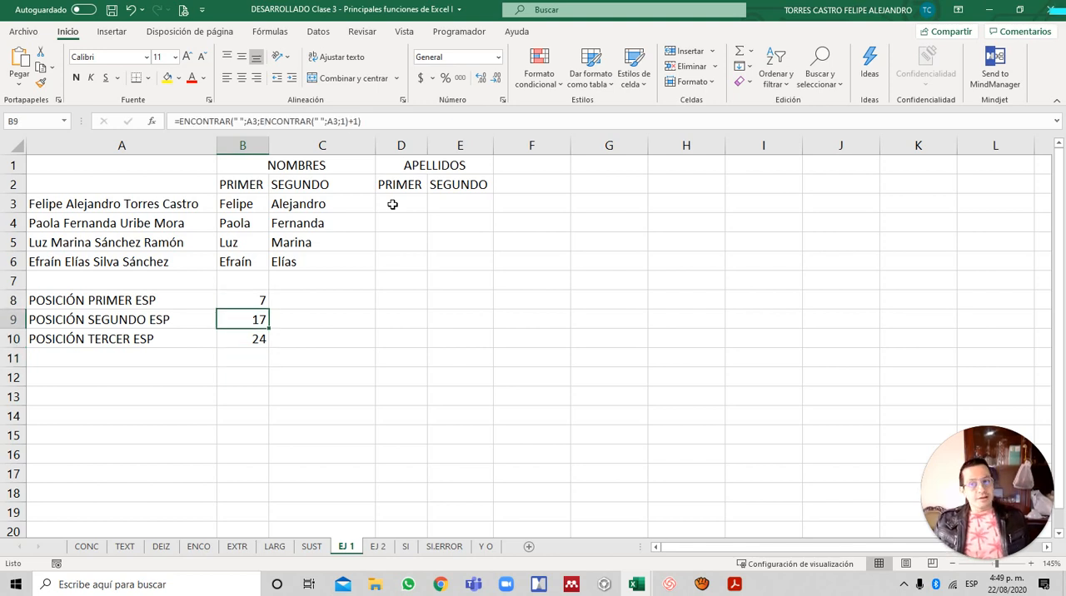
{"action": "key", "text": "Down"}
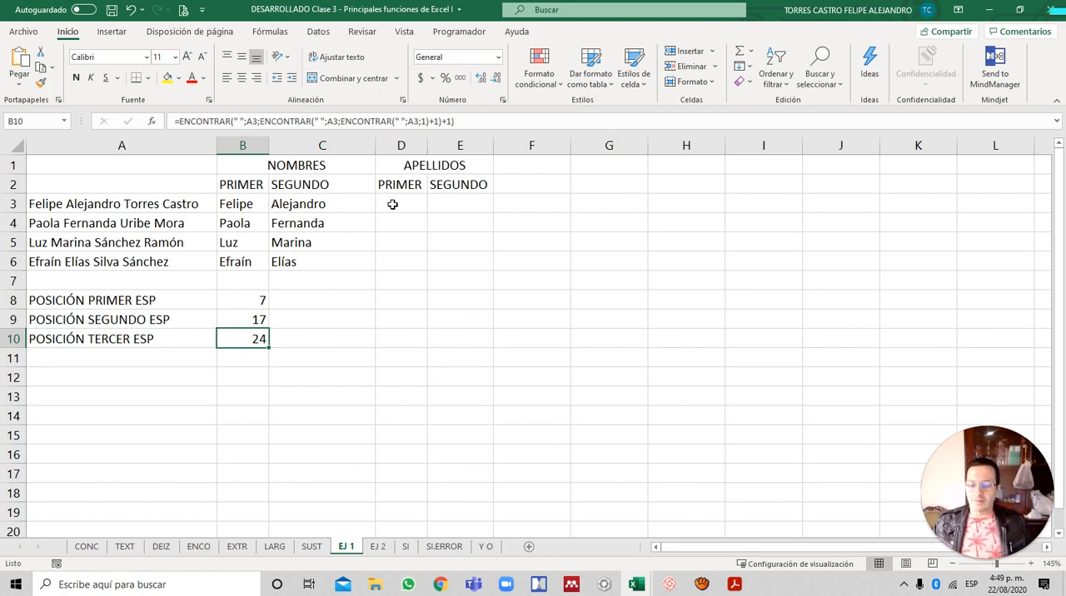
{"action": "key", "text": "Right"}
{"action": "key", "text": "Up"}
{"action": "key", "text": "Up"}
{"action": "key", "text": "Up"}
{"action": "key", "text": "Up"}
{"action": "key", "text": "Up"}
{"action": "key", "text": "Up"}
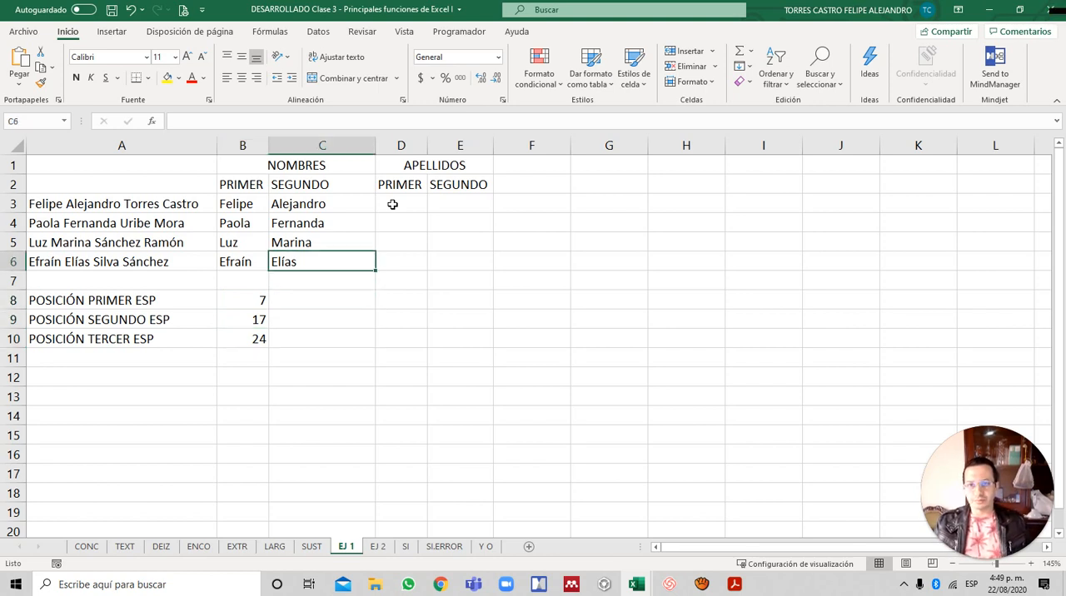
{"action": "key", "text": "Up"}
{"action": "key", "text": "Down"}
{"action": "key", "text": "Down"}
{"action": "key", "text": "Up"}
{"action": "key", "text": "Up"}
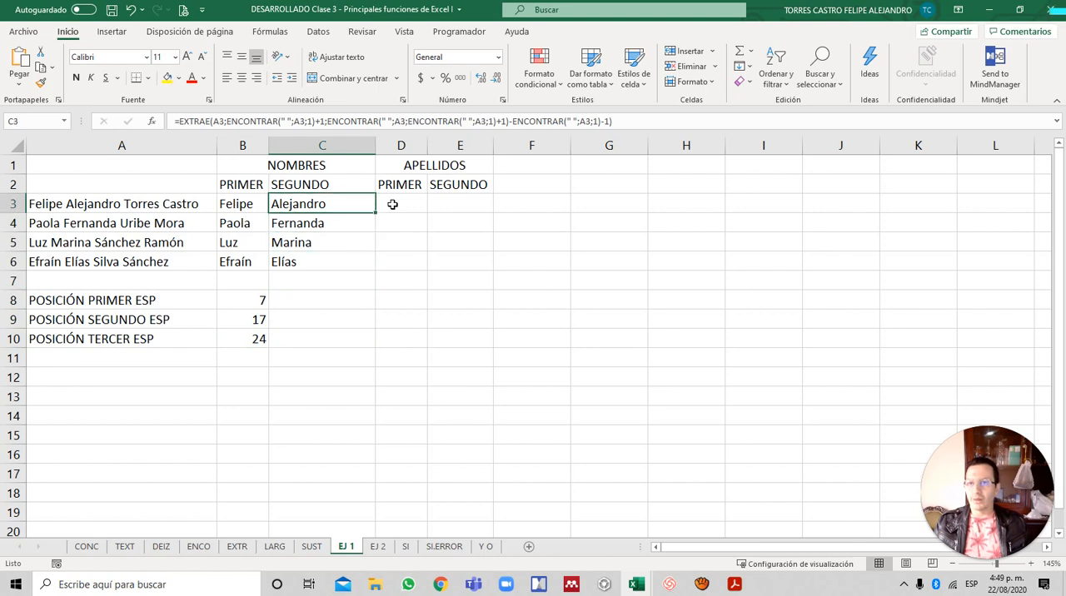
{"action": "key", "text": "Down"}
{"action": "key", "text": "Down"}
{"action": "key", "text": "Down"}
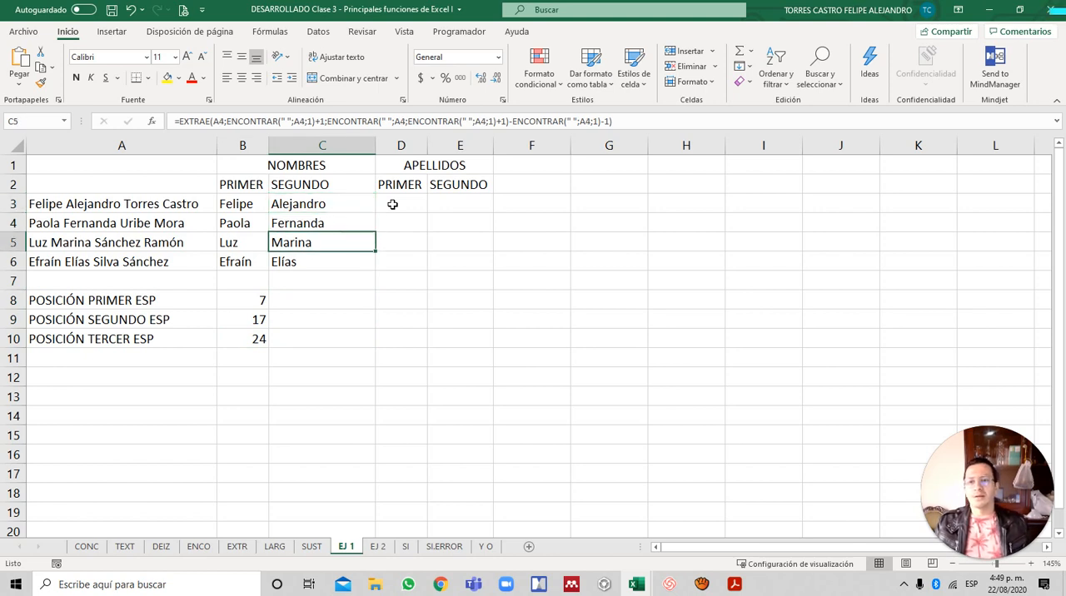
- Start an EXTRAE formula in D3, under PRIMER of APELLIDOS, with A3 as its text
{"action": "left_click", "coordinate": [392, 204]}
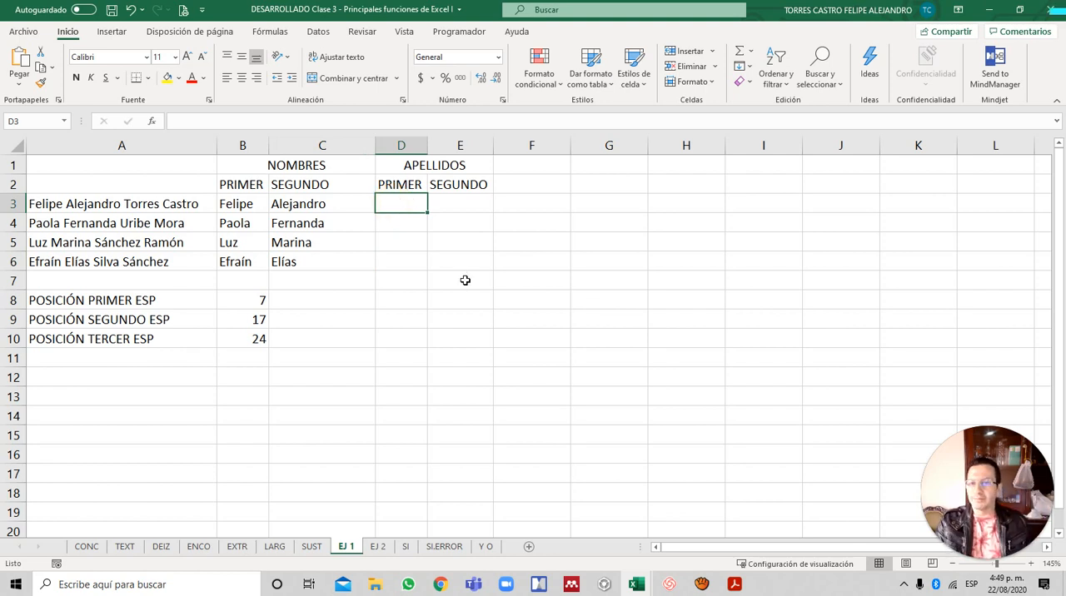
{"action": "type", "text": "="}
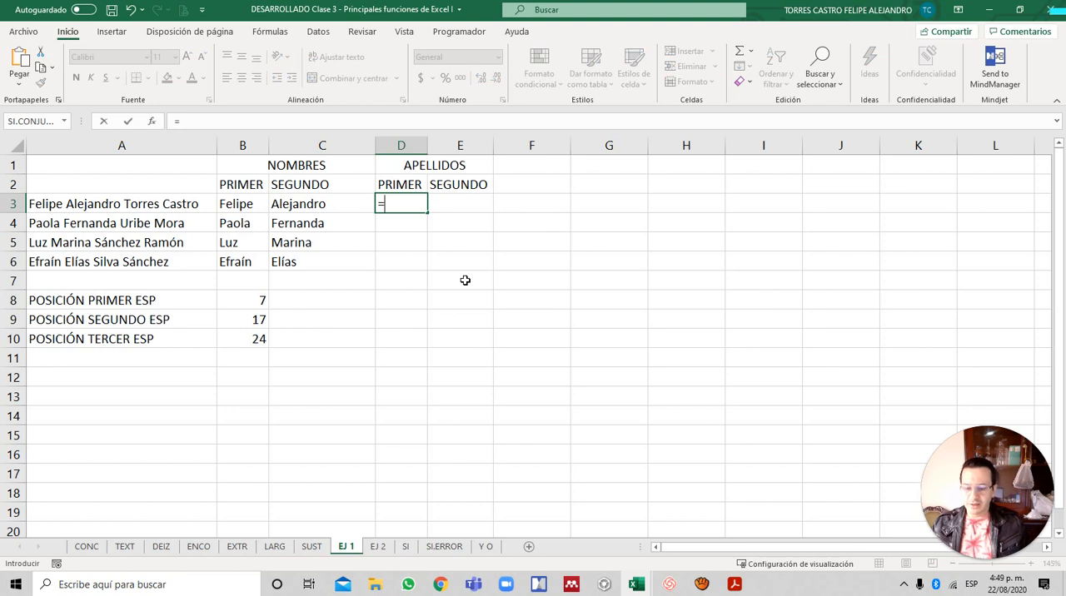
{"action": "type", "text": "EX"}
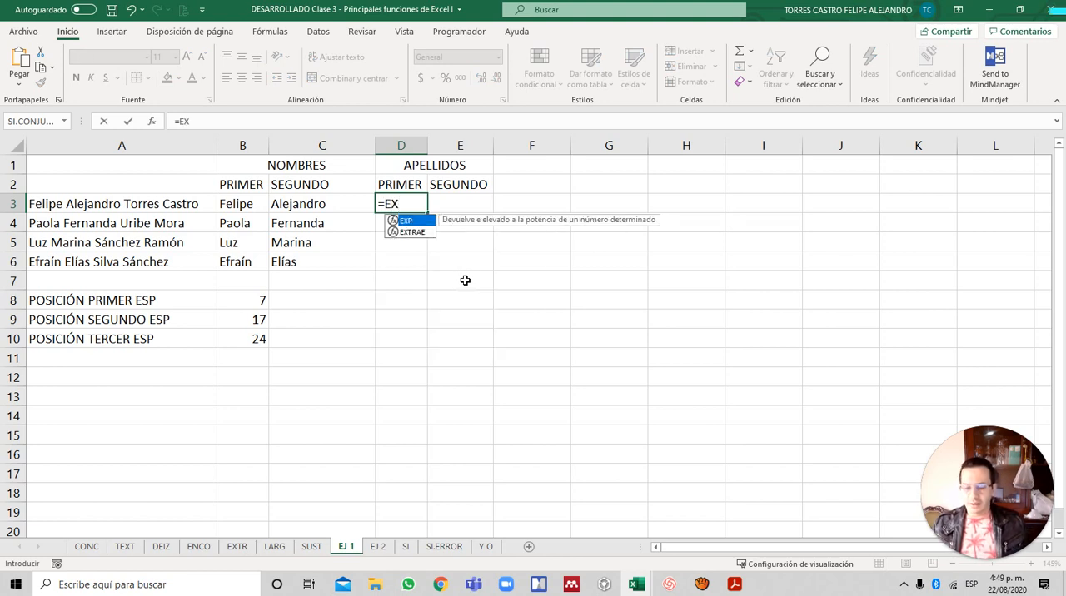
{"action": "type", "text": "TRAEW"}
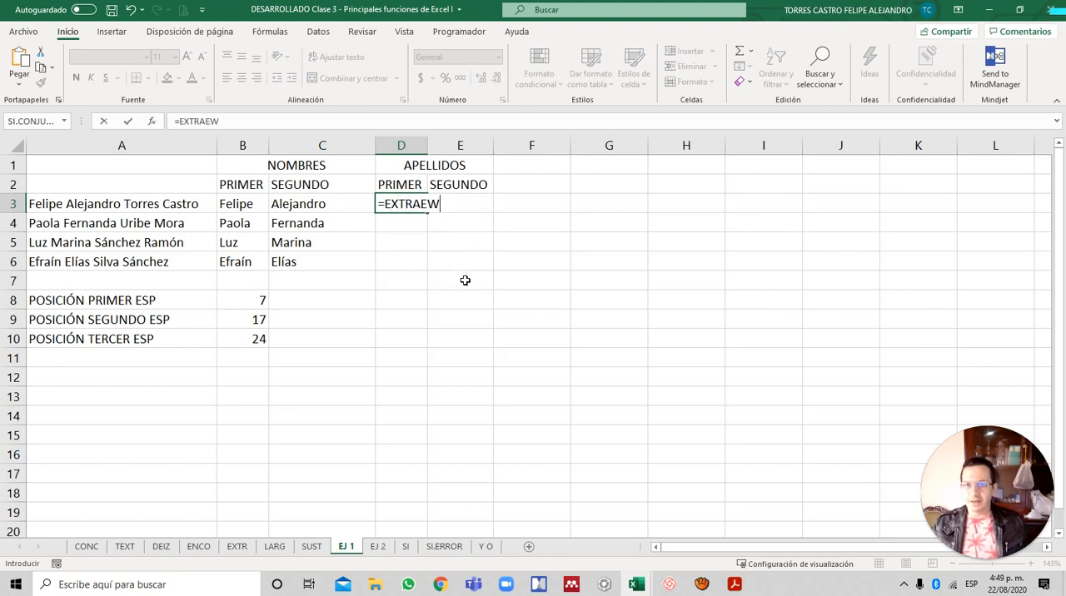
{"action": "key", "text": "BackSpace"}
{"action": "type", "text": "("}
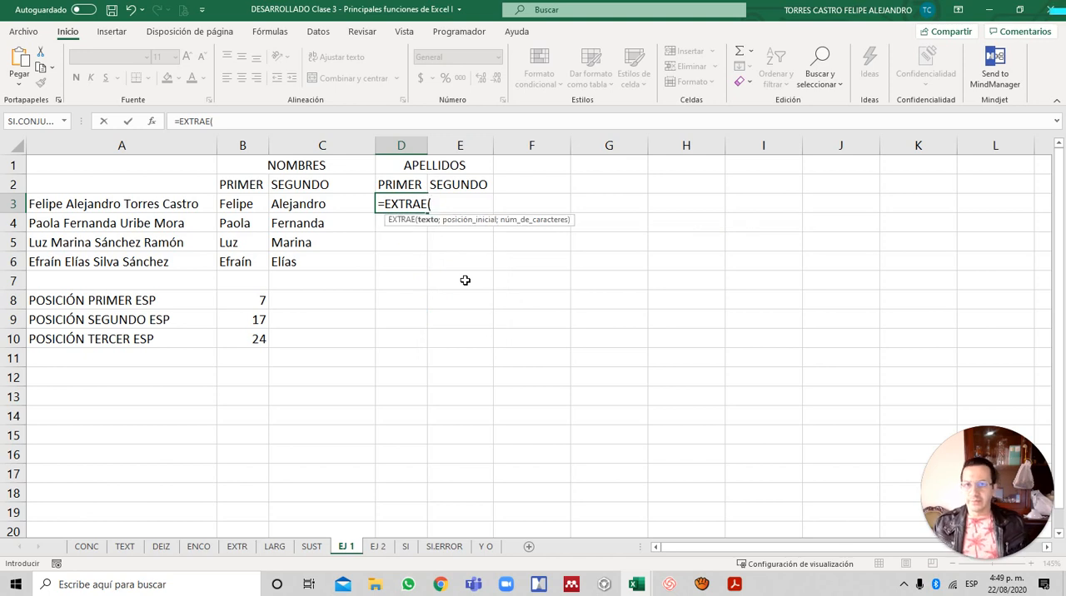
{"action": "key", "text": "Left"}
{"action": "key", "text": "Left"}
{"action": "key", "text": "Left"}
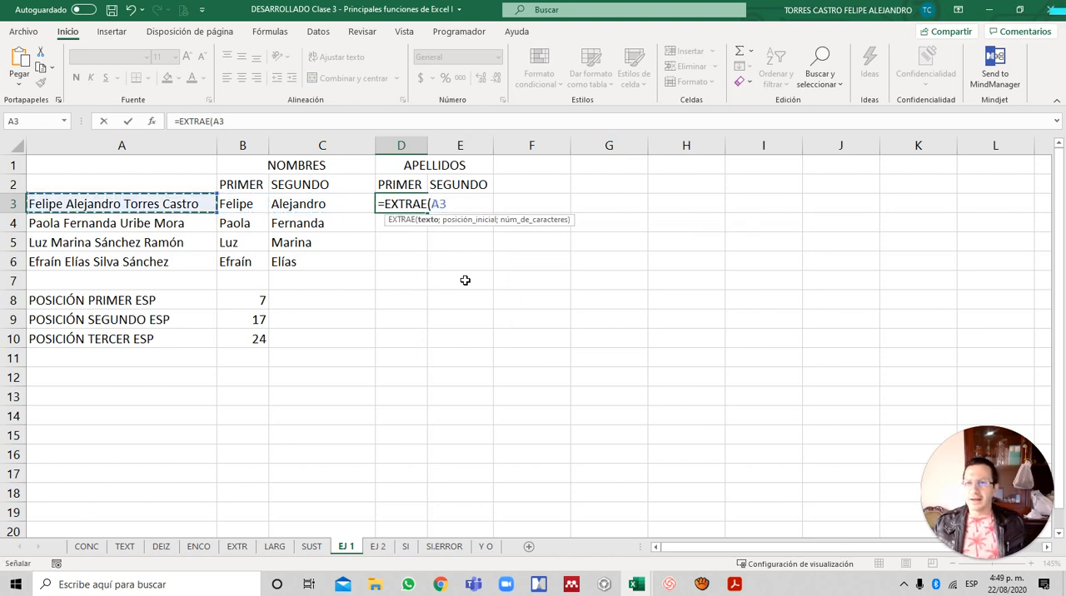
- Complete the D3 EXTRAE formula with start position 1 and 3 characters
{"action": "type", "text": ";"}
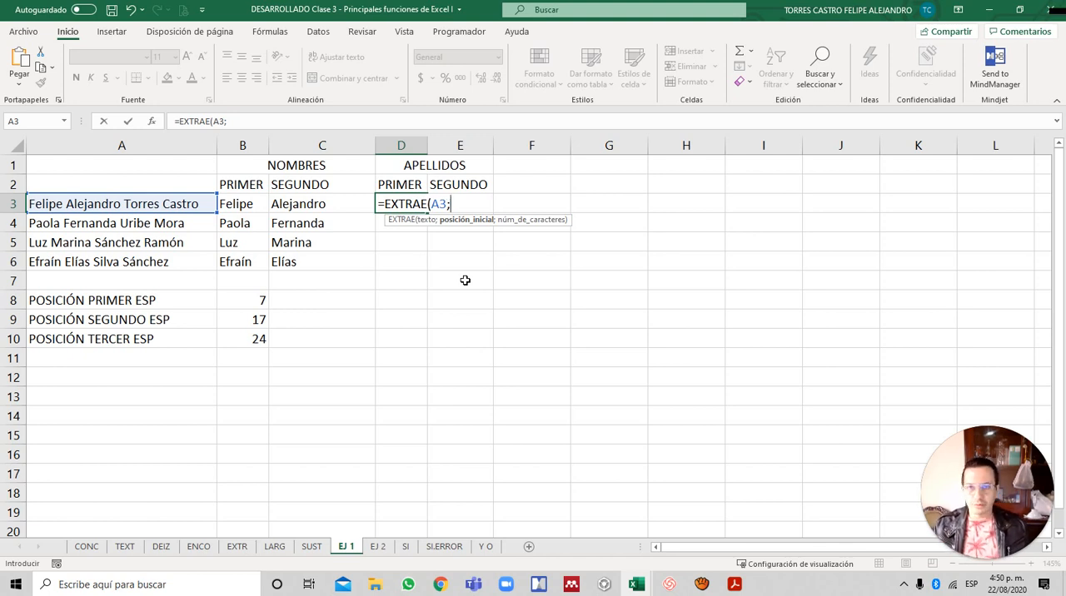
{"action": "type", "text": "1"}
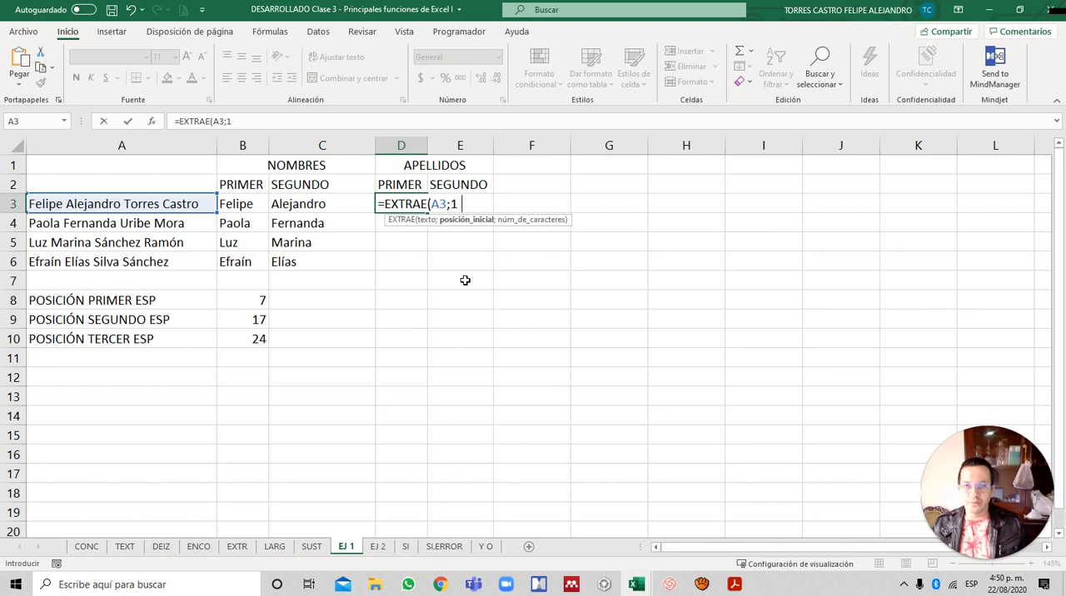
{"action": "type", "text": ";"}
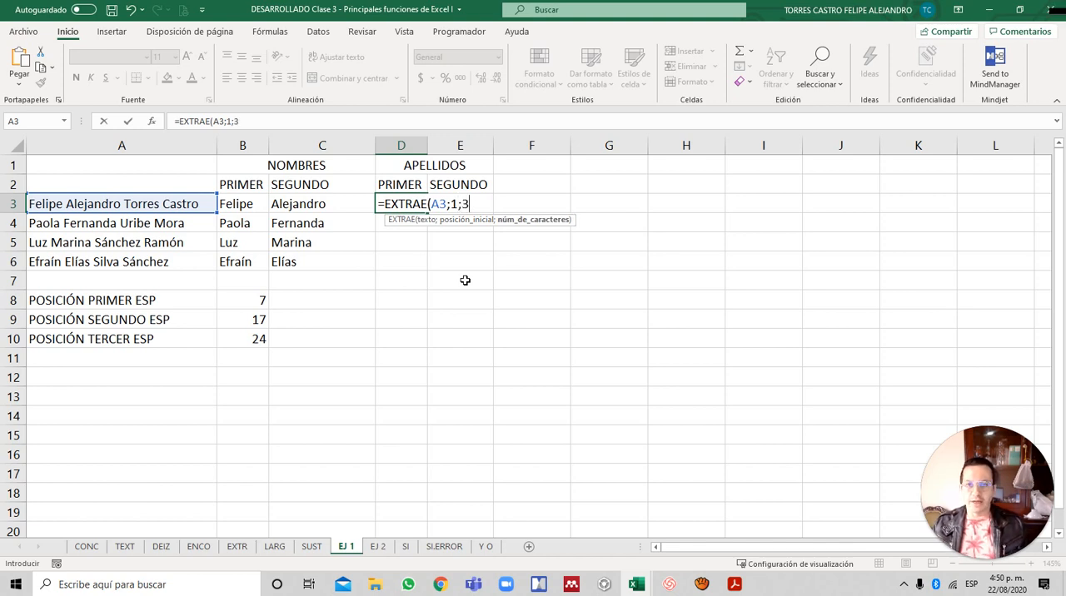
{"action": "type", "text": "3)"}
{"action": "key", "text": "Return"}
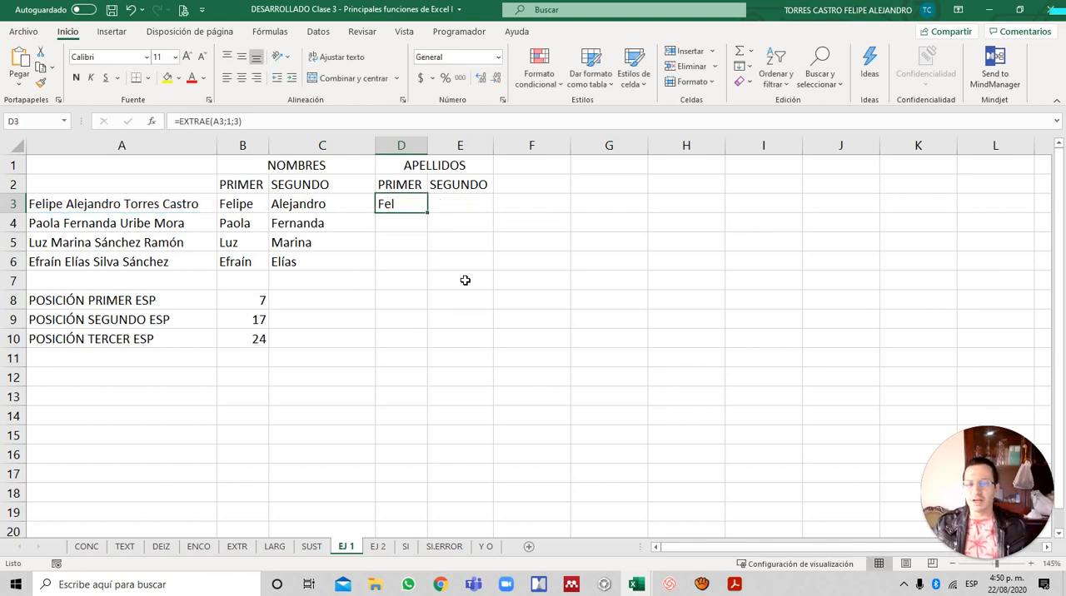
{"action": "key", "text": "Up"}
{"action": "key", "text": "F2"}
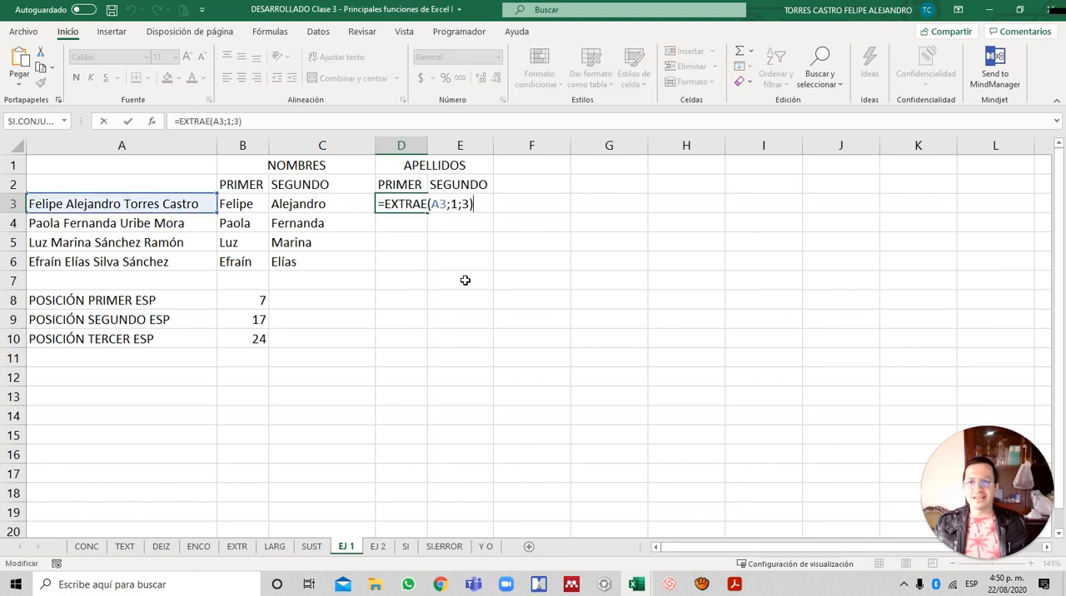
{"action": "key", "text": "Escape"}
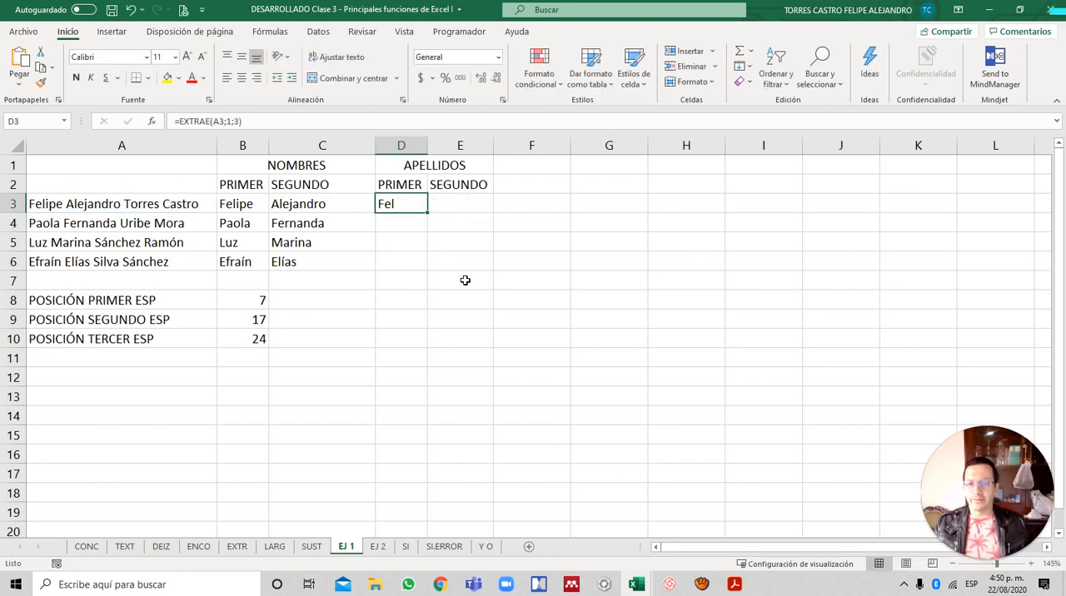
- Look over the full names listed in column A, starting from A3
{"action": "key", "text": "Left"}
{"action": "key", "text": "Left"}
{"action": "key", "text": "Left"}
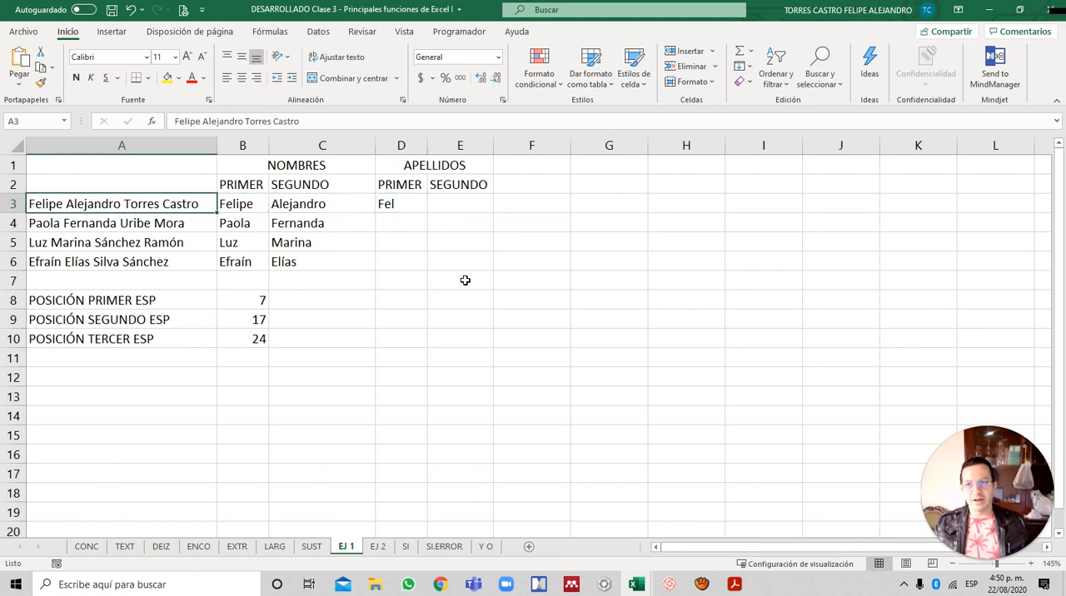
{"action": "key", "text": "Down"}
{"action": "key", "text": "Down"}
{"action": "key", "text": "Down"}
{"action": "key", "text": "Down"}
{"action": "key", "text": "Down"}
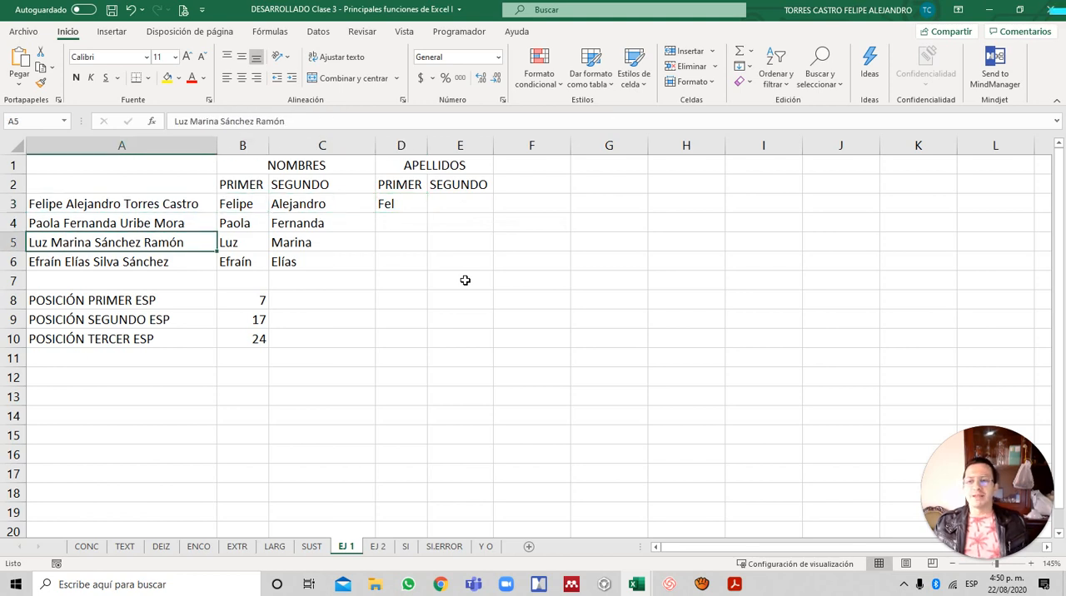
{"action": "key", "text": "Up"}
{"action": "key", "text": "Up"}
{"action": "key", "text": "Up"}
{"action": "key", "text": "Up"}
{"action": "key", "text": "Up"}
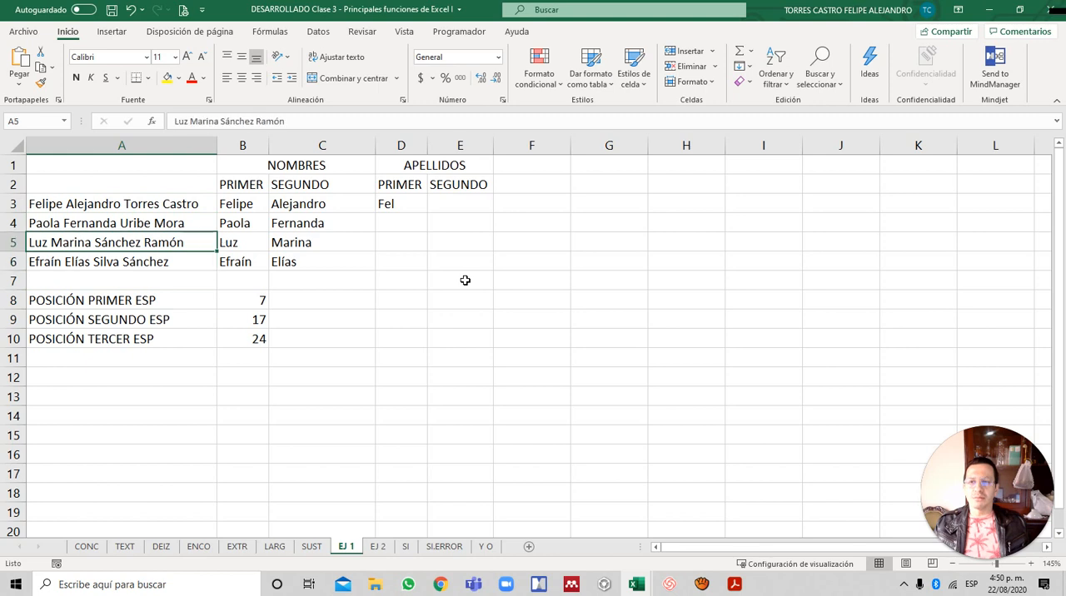
- Copy the formula text =ENCONTRAR(" ";A3;ENCONTRAR(" ";A3;1)+1) from B9, beside POSICIÓN SEGUNDO ESP
{"action": "key", "text": "Down"}
{"action": "key", "text": "Down"}
{"action": "key", "text": "Down"}
{"action": "key", "text": "Down"}
{"action": "key", "text": "Down"}
{"action": "key", "text": "Down"}
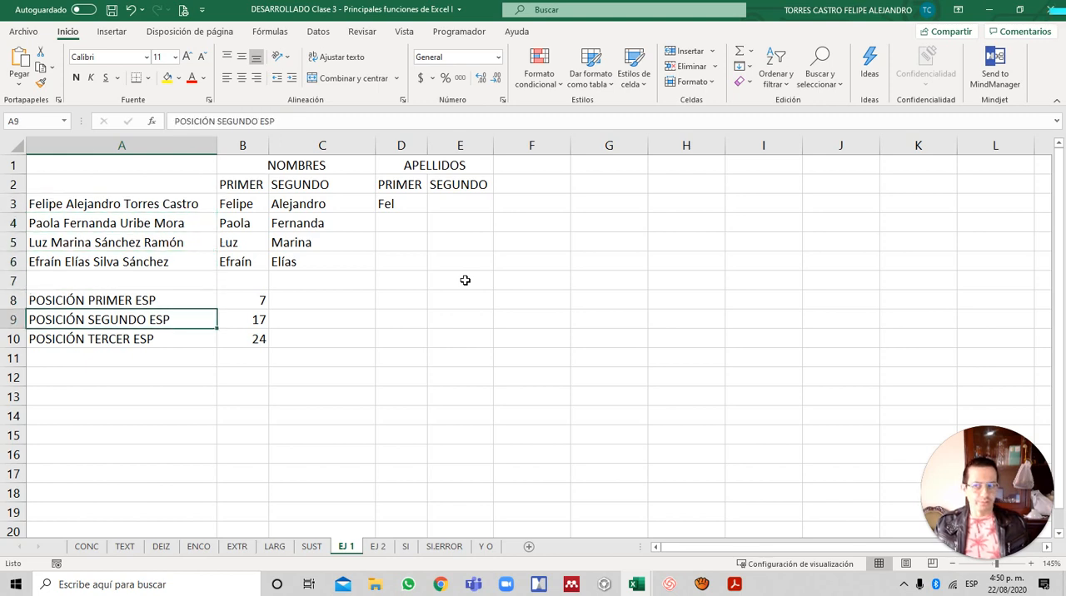
{"action": "key", "text": "Right"}
{"action": "key", "text": "F2"}
{"action": "key", "text": "shift+Left"}
{"action": "key", "text": "shift+Left"}
{"action": "key", "text": "shift+Left"}
{"action": "key", "text": "shift+Left"}
{"action": "key", "text": "shift+Left"}
{"action": "key", "text": "shift+Left"}
{"action": "key", "text": "shift+Left"}
{"action": "key", "text": "shift+Left"}
{"action": "key", "text": "shift+Left"}
{"action": "key", "text": "shift+Left"}
{"action": "key", "text": "shift+Left"}
{"action": "key", "text": "shift+Left"}
{"action": "key", "text": "shift+Left"}
{"action": "key", "text": "shift+Left"}
{"action": "key", "text": "shift+Left"}
{"action": "key", "text": "shift+Left"}
{"action": "key", "text": "shift+Left"}
{"action": "key", "text": "shift+Left"}
{"action": "key", "text": "shift+Left"}
{"action": "key", "text": "shift+Left"}
{"action": "key", "text": "ctrl+c"}
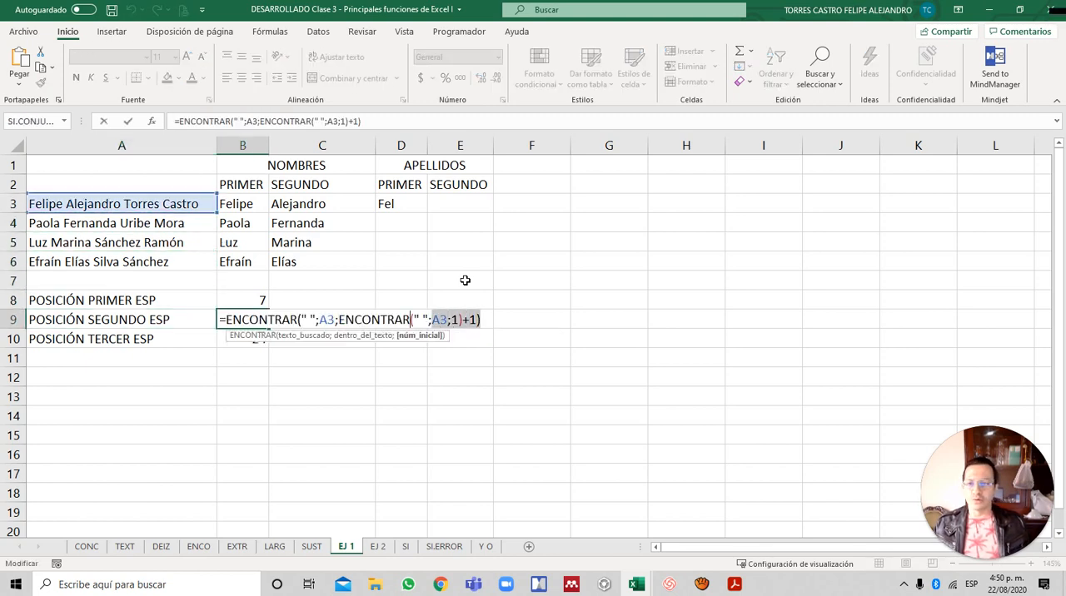
{"action": "key", "text": "Return"}
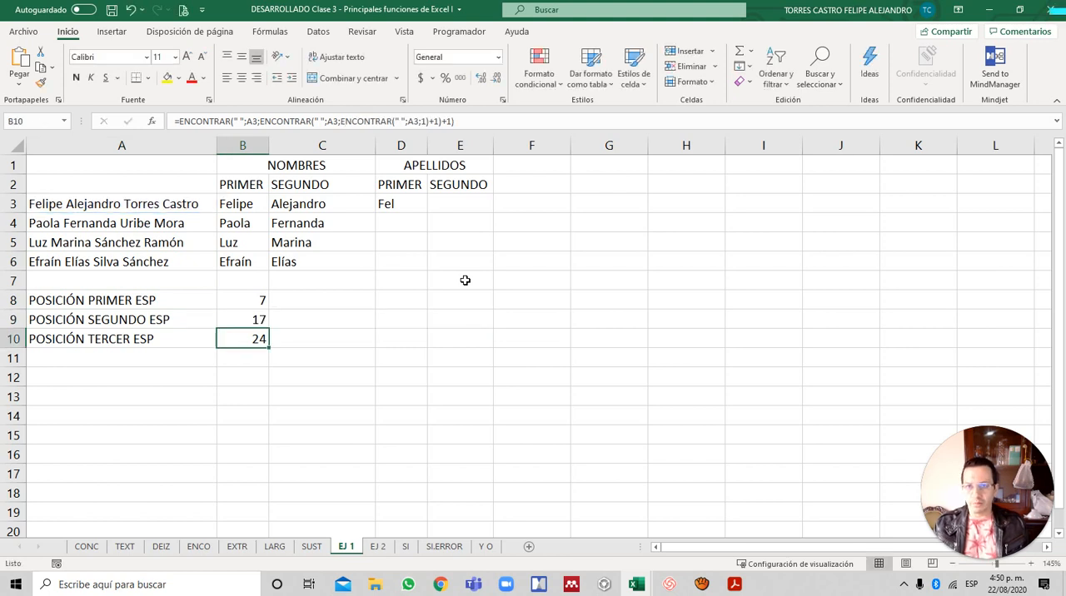
- Paste the copied ENCONTRAR formula plus a + sign before the 1 in the start position of D3's EXTRAE formula
{"action": "key", "text": "Up"}
{"action": "key", "text": "Up"}
{"action": "key", "text": "Right"}
{"action": "key", "text": "Right"}
{"action": "key", "text": "Up"}
{"action": "key", "text": "Up"}
{"action": "key", "text": "Up"}
{"action": "key", "text": "Up"}
{"action": "key", "text": "Up"}
{"action": "key", "text": "F2"}
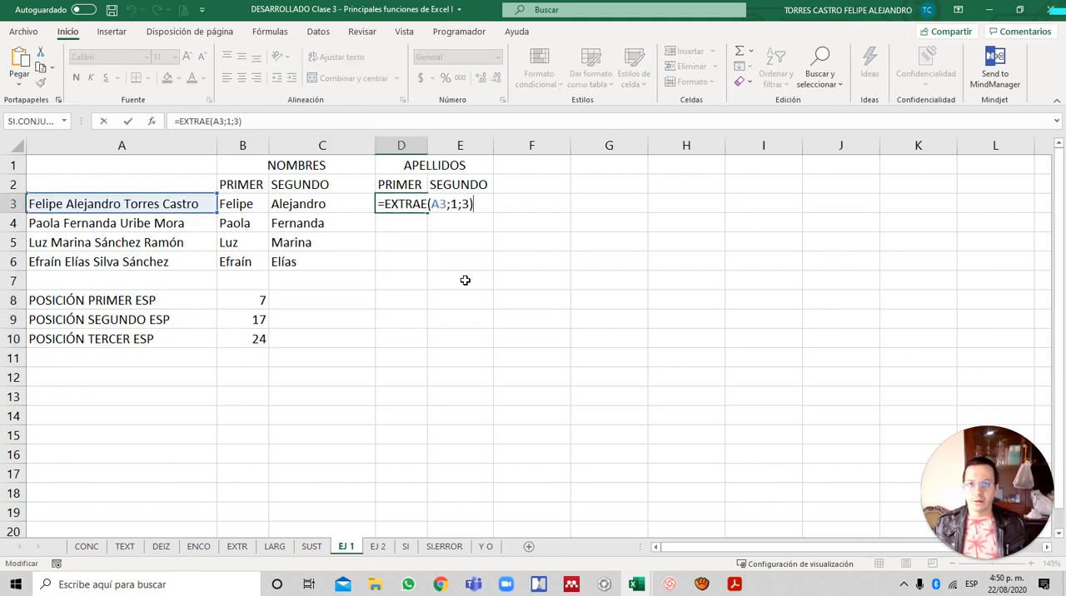
{"action": "key", "text": "Left"}
{"action": "key", "text": "Left"}
{"action": "key", "text": "Left"}
{"action": "key", "text": "Left"}
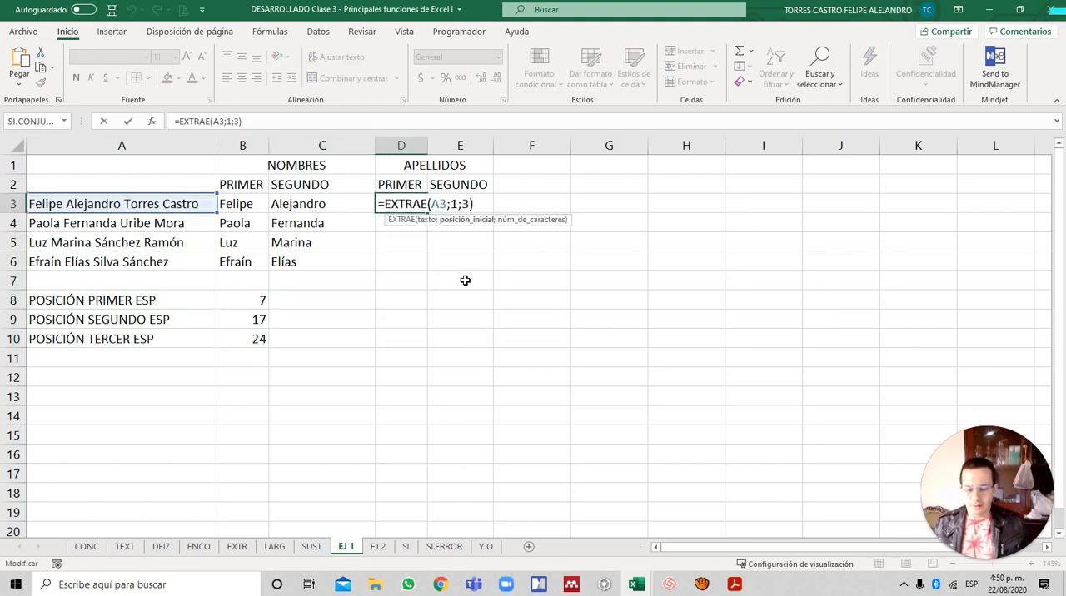
{"action": "key", "text": "ctrl+v"}
{"action": "type", "text": "+"}
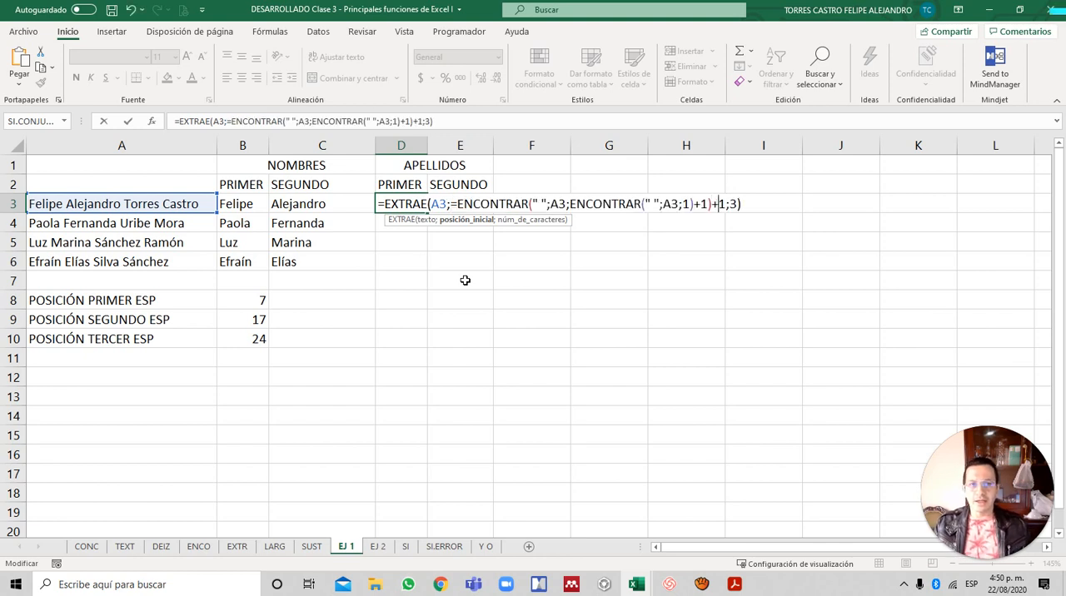
- Remove the extra = sign before the pasted ENCONTRAR in D3 and enter the corrected formula
{"action": "key", "text": "Return"}
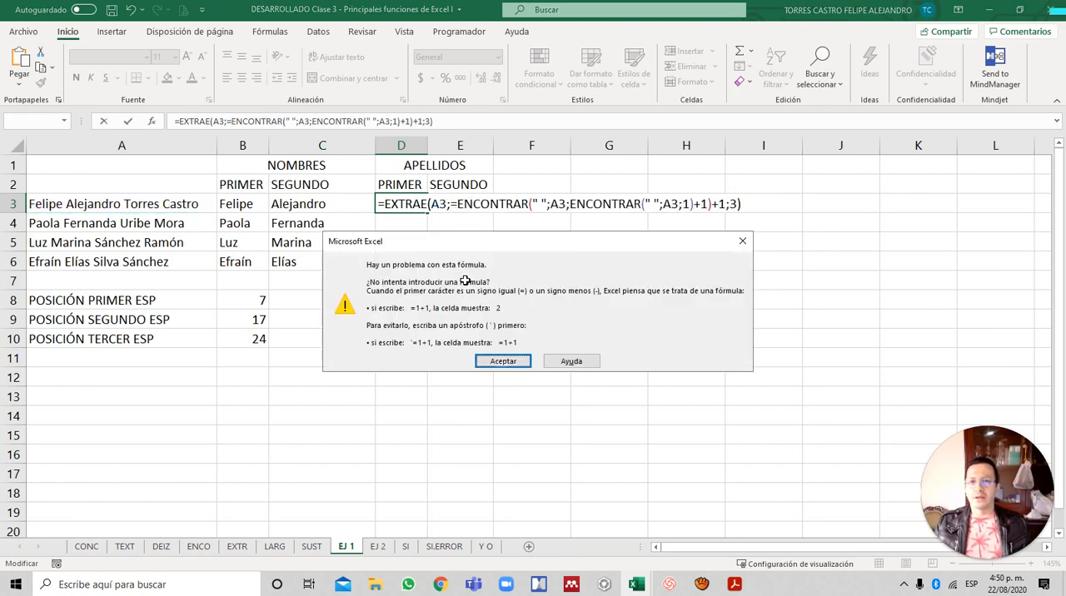
{"action": "key", "text": "Return"}
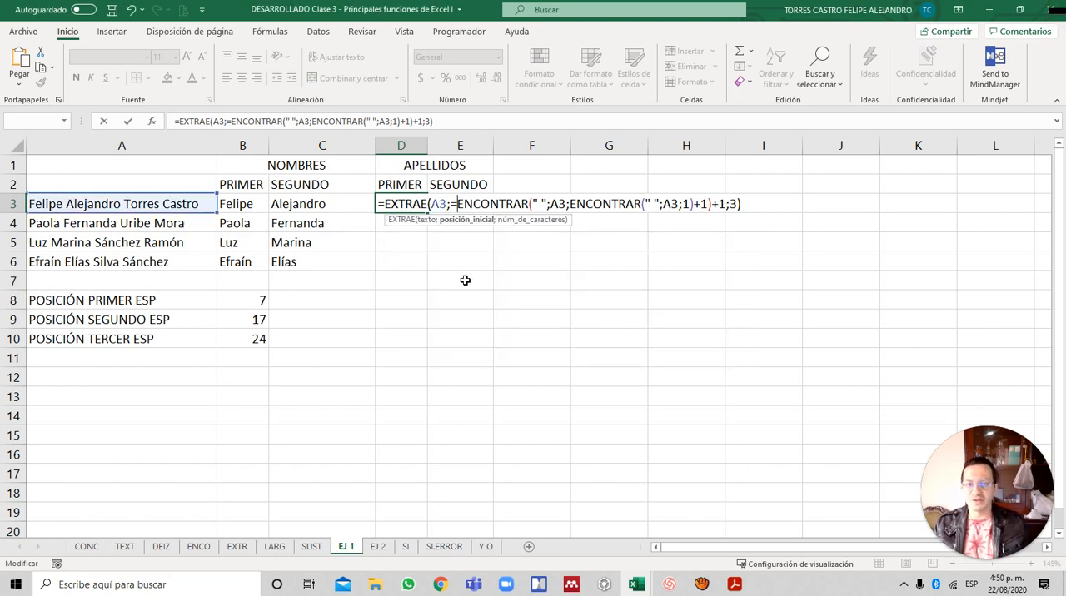
{"action": "key", "text": "BackSpace"}
{"action": "key", "text": "Return"}
{"action": "key", "text": "Up"}
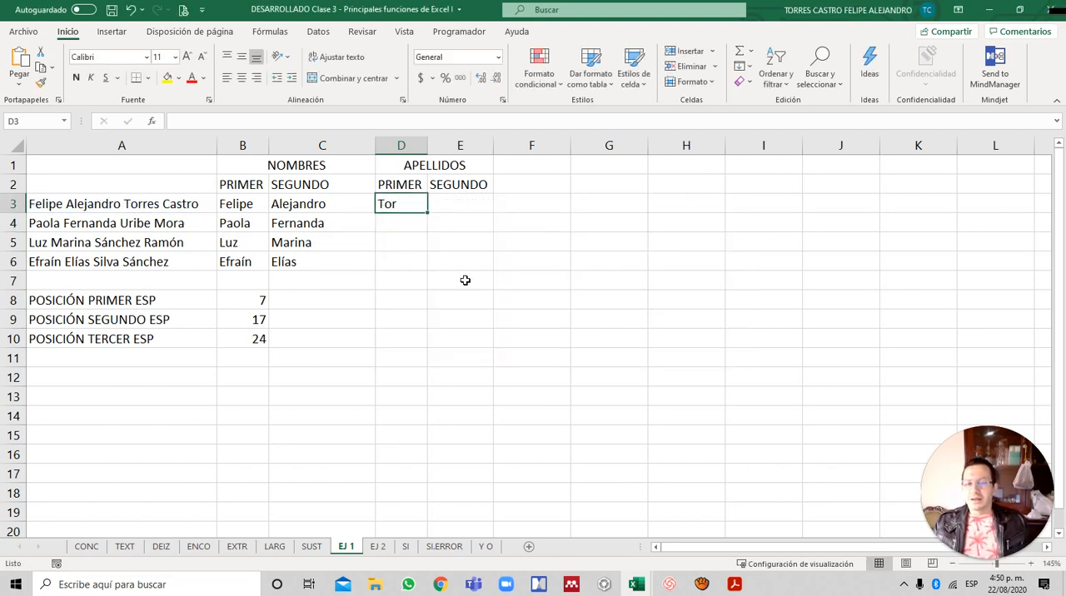
- Examine the number-of-characters argument of the EXTRAE formula in D3 and leave the cell unedited
{"action": "key", "text": "Down"}
{"action": "key", "text": "Down"}
{"action": "key", "text": "Up"}
{"action": "key", "text": "Up"}
{"action": "key", "text": "Right"}
{"action": "key", "text": "Left"}
{"action": "key", "text": "F2"}
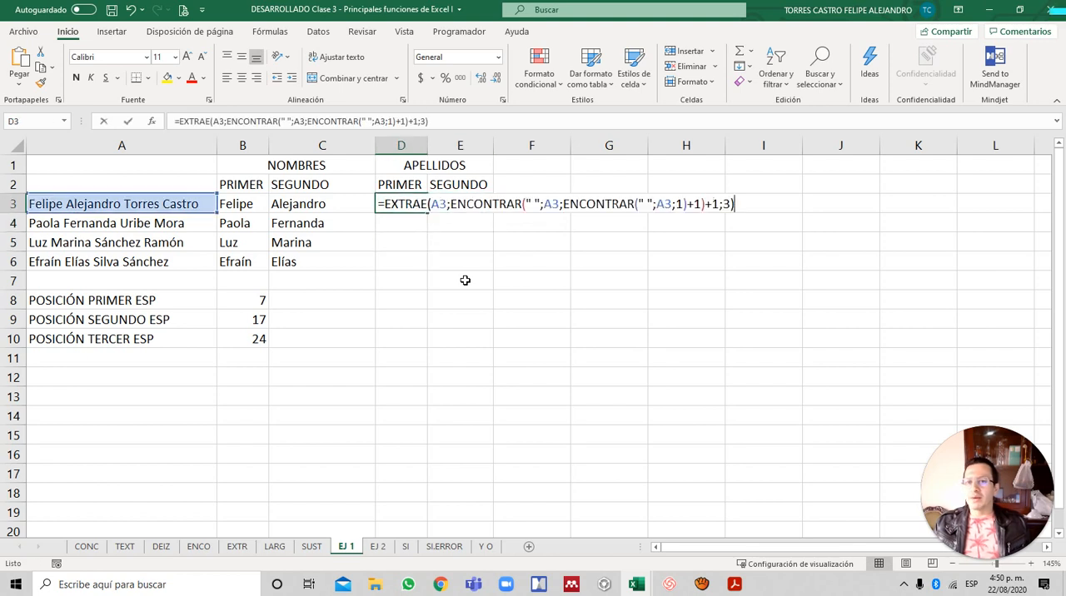
{"action": "key", "text": "Left"}
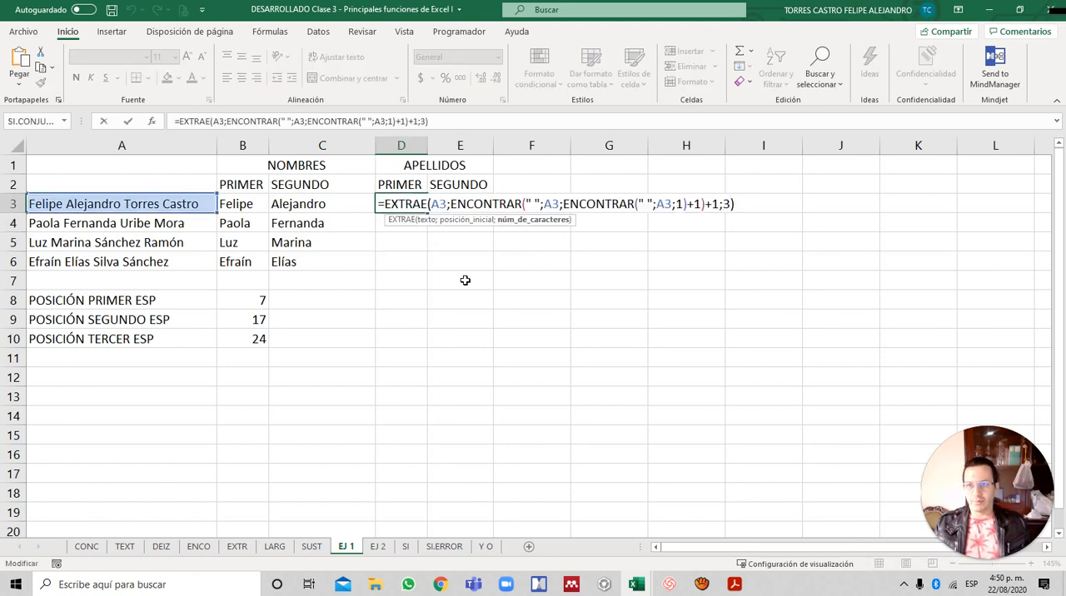
{"action": "key", "text": "Escape"}
- Compare the space-position formulas in B10 and B9, beside POSICIÓN TERCER ESP and POSICIÓN SEGUNDO ESP
{"action": "key", "text": "Down"}
{"action": "key", "text": "Down"}
{"action": "key", "text": "Down"}
{"action": "key", "text": "Down"}
{"action": "key", "text": "Down"}
{"action": "key", "text": "Down"}
{"action": "key", "text": "Down"}
{"action": "key", "text": "Down"}
{"action": "key", "text": "Down"}
{"action": "key", "text": "Down"}
{"action": "key", "text": "Left"}
{"action": "key", "text": "Left"}
{"action": "key", "text": "Up"}
{"action": "key", "text": "Up"}
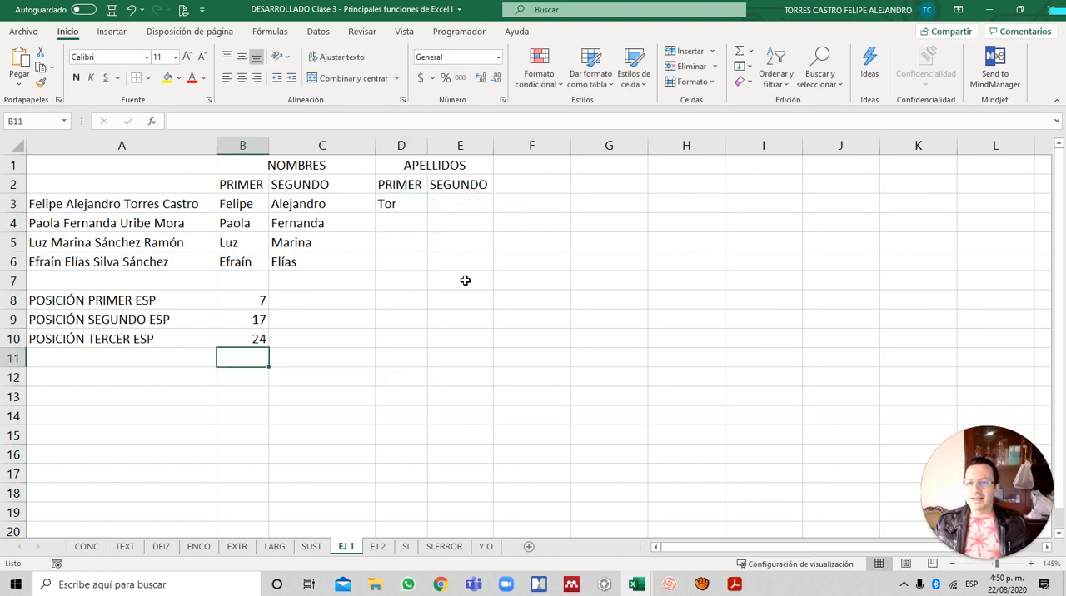
{"action": "key", "text": "Up"}
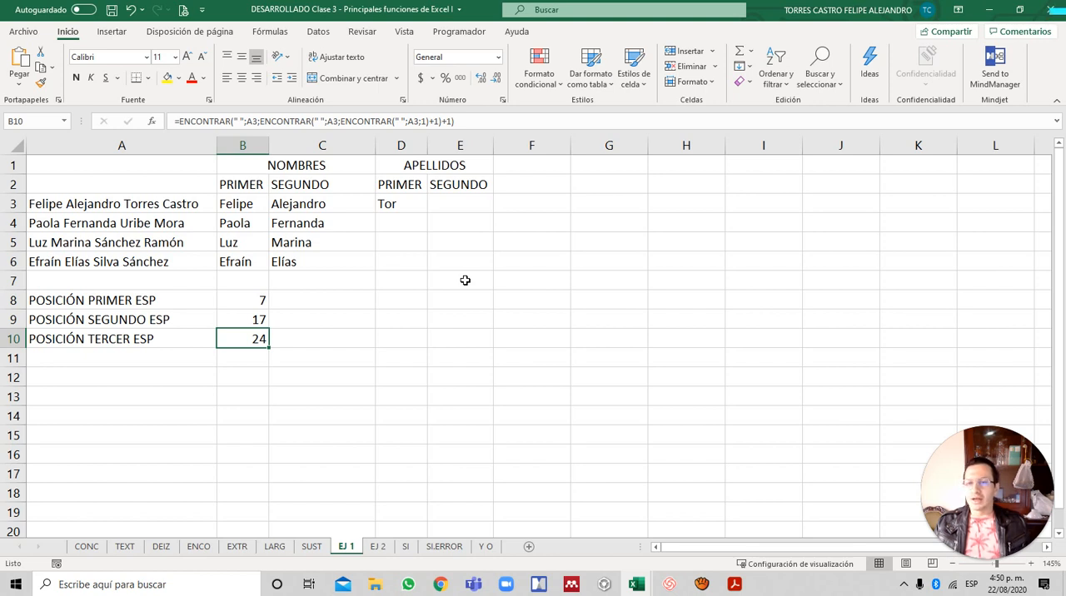
{"action": "key", "text": "Up"}
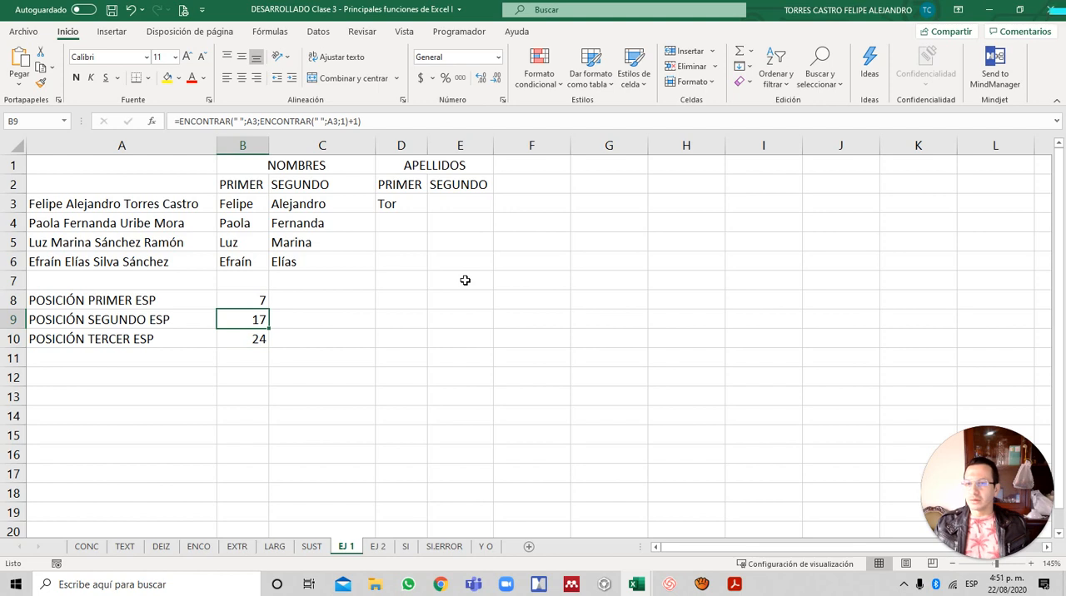
{"action": "key", "text": "Down"}
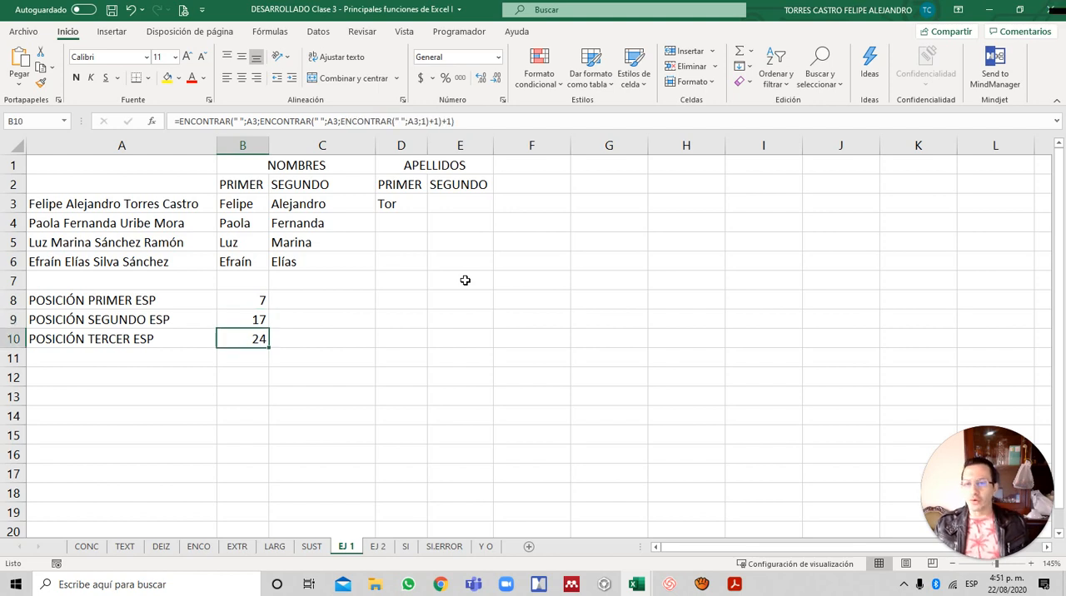
- Copy the ENCONTRAR formula text from B10, beside POSICIÓN TERCER ESP, leaving out its equals sign
{"action": "key", "text": "F2"}
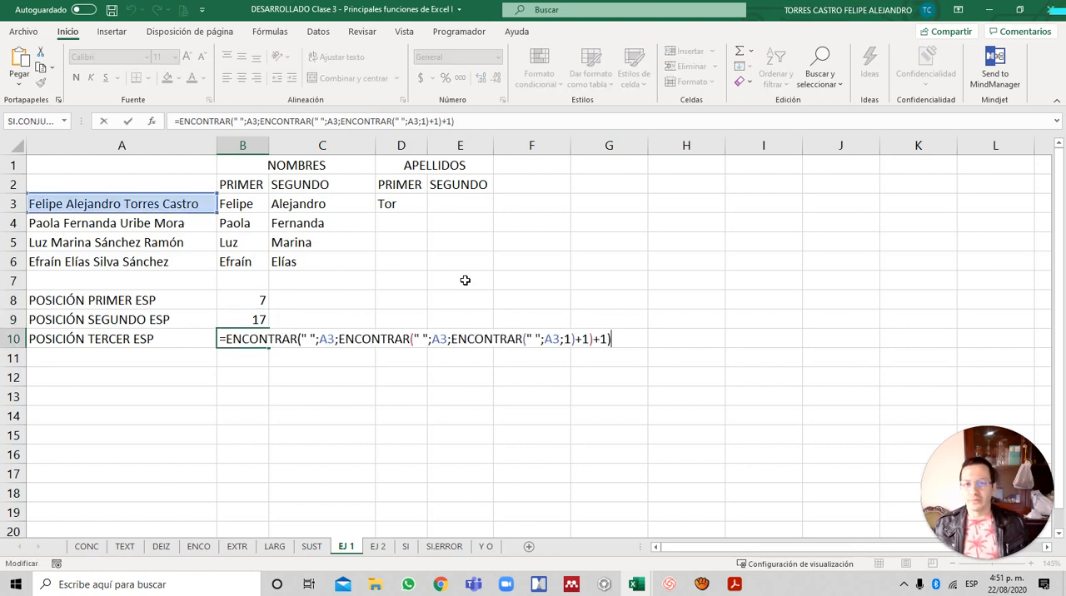
{"action": "key", "text": "ctrl+shift+Left"}
{"action": "key", "text": "ctrl+shift+Left"}
{"action": "key", "text": "ctrl+shift+Left"}
{"action": "key", "text": "ctrl+shift+Left"}
{"action": "key", "text": "ctrl+shift+Left"}
{"action": "key", "text": "ctrl+shift+Left"}
{"action": "key", "text": "ctrl+shift+Left"}
{"action": "key", "text": "ctrl+shift+Left"}
{"action": "key", "text": "ctrl+shift+Left"}
{"action": "key", "text": "ctrl+shift+Left"}
{"action": "key", "text": "ctrl+c"}
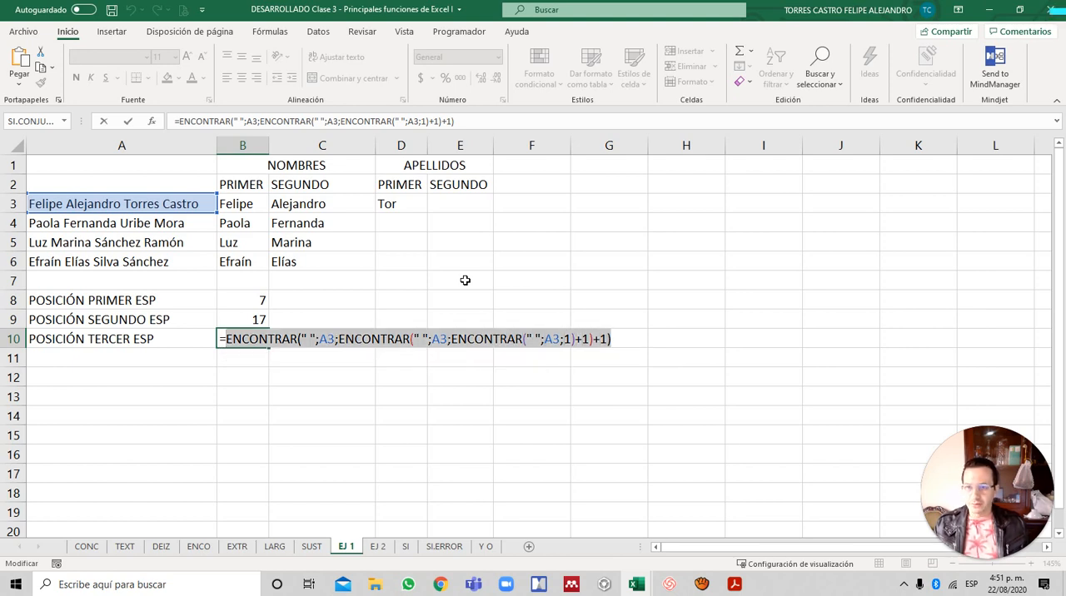
{"action": "key", "text": "Return"}
- Replace the number of characters, 3, in D3's EXTRAE formula with the copied third-space ENCONTRAR expression and enter it
{"action": "key", "text": "Up"}
{"action": "key", "text": "Up"}
{"action": "key", "text": "Up"}
{"action": "key", "text": "Right"}
{"action": "key", "text": "Up"}
{"action": "key", "text": "Up"}
{"action": "key", "text": "Right"}
{"action": "key", "text": "Up"}
{"action": "key", "text": "Up"}
{"action": "key", "text": "Up"}
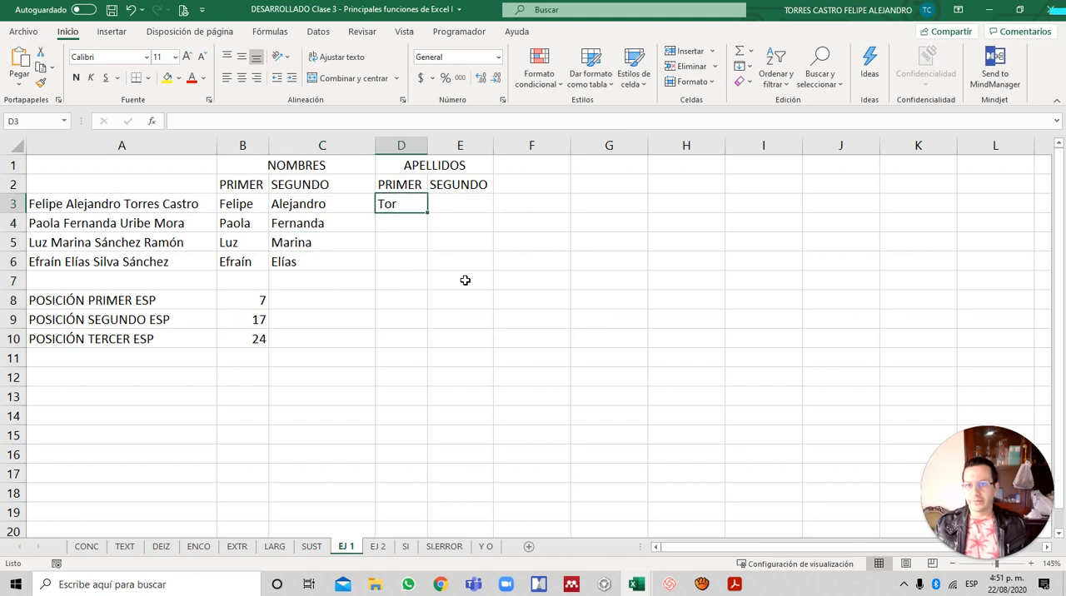
{"action": "key", "text": "F2"}
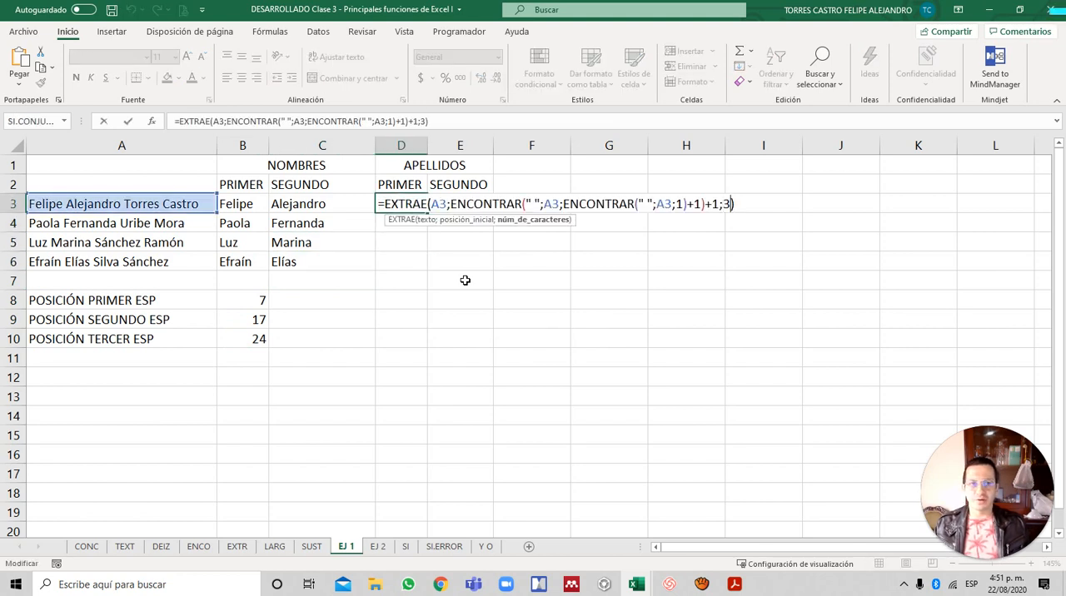
{"action": "key", "text": "Left"}
{"action": "key", "text": "shift+Left"}
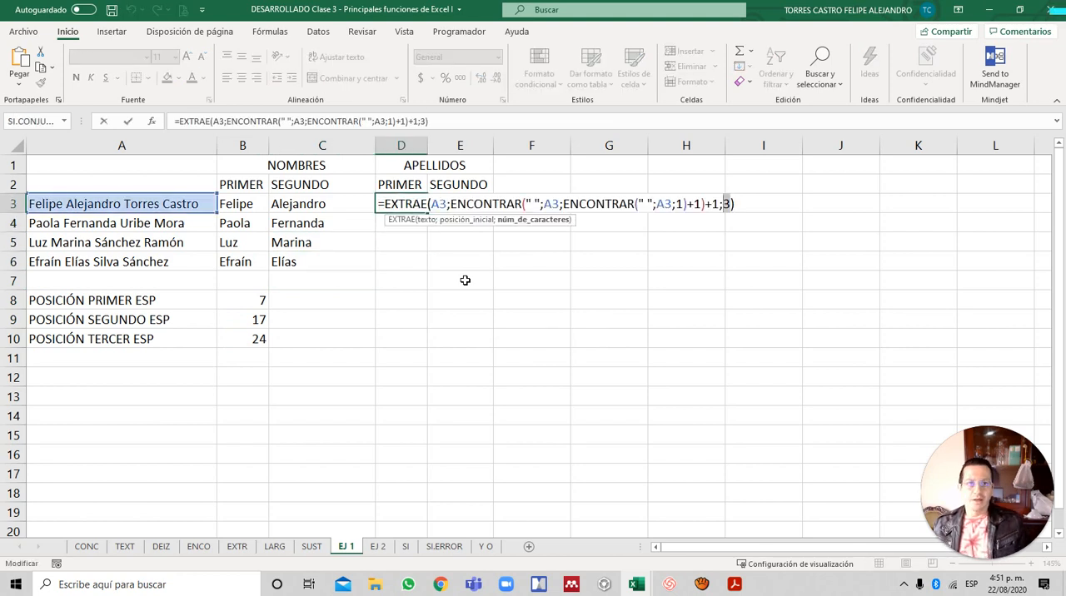
{"action": "key", "text": "ctrl+v"}
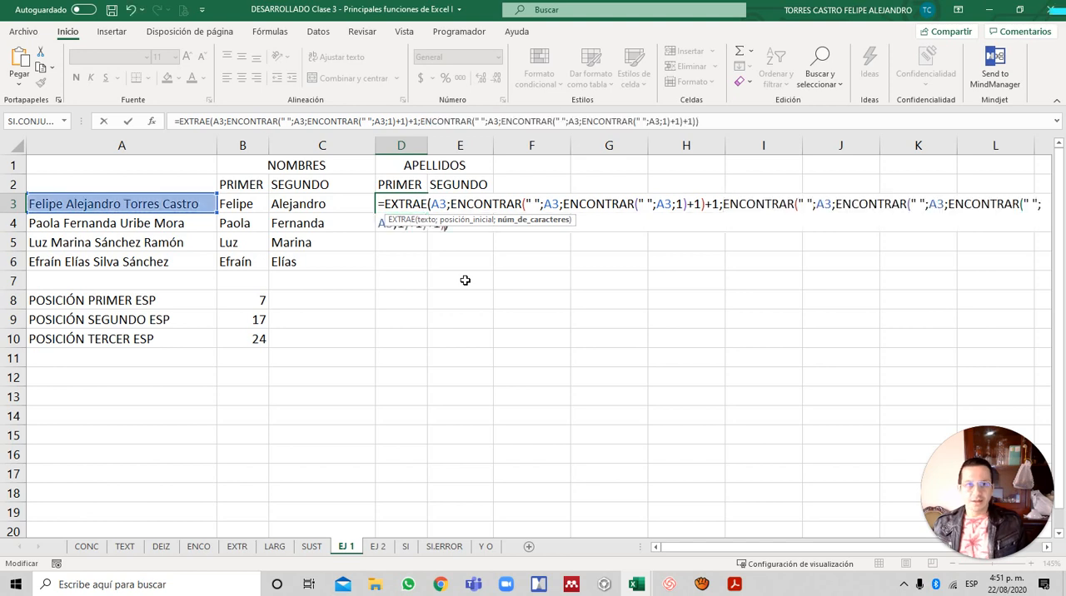
{"action": "key", "text": "Return"}
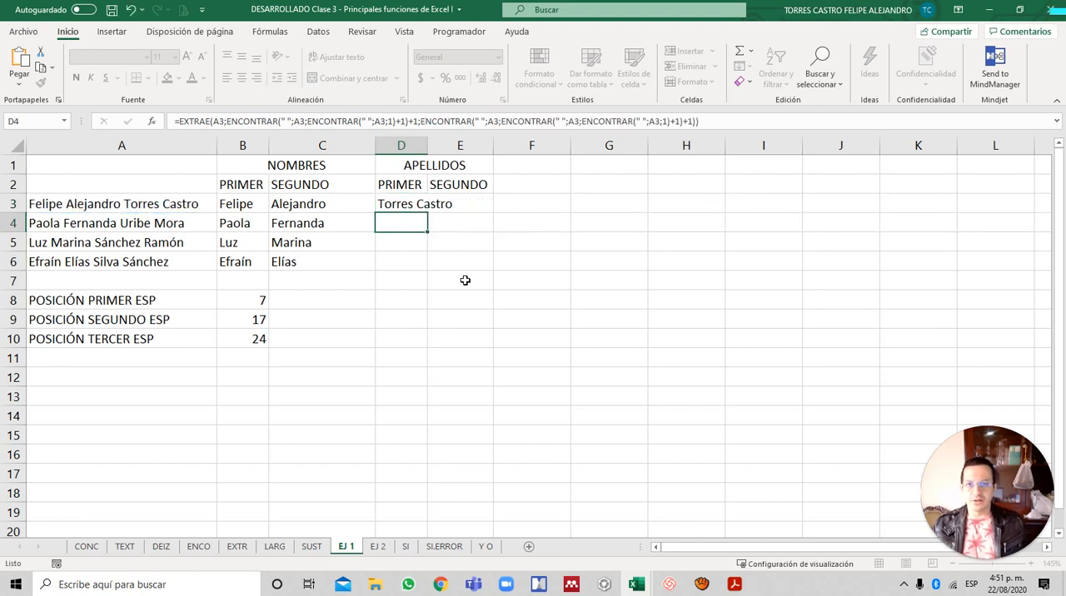
- Copy ENCONTRAR(" ";A3;ENCONTRAR(" ";A3;1)+1) from B9, beside POSICIÓN SEGUNDO ESP, without its equals sign
{"action": "key", "text": "Down"}
{"action": "key", "text": "Down"}
{"action": "key", "text": "Down"}
{"action": "key", "text": "Down"}
{"action": "key", "text": "Left"}
{"action": "key", "text": "Left"}
{"action": "key", "text": "Down"}
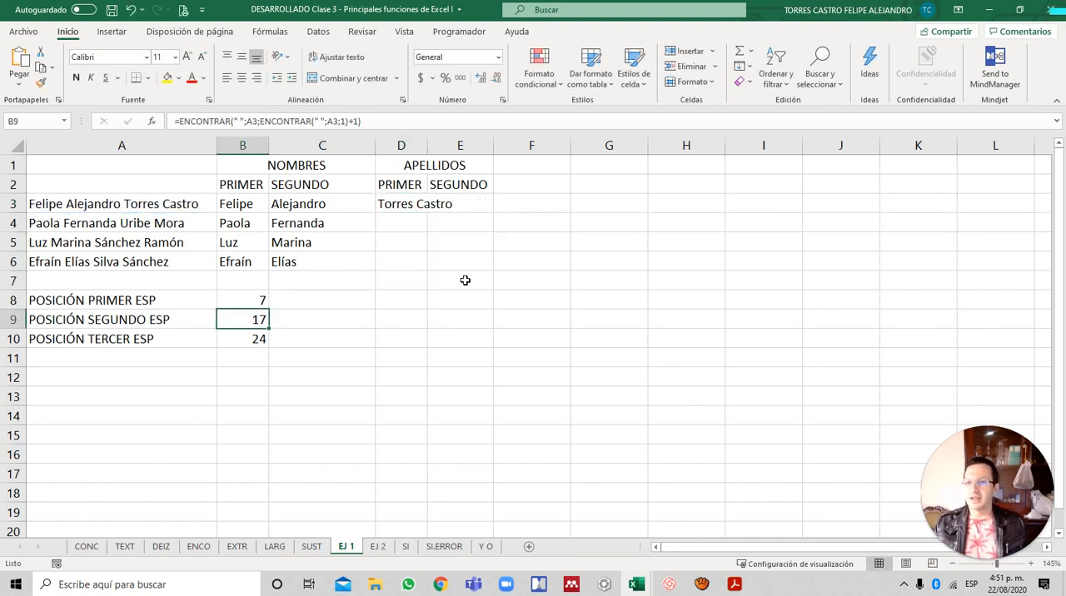
{"action": "key", "text": "Down"}
{"action": "key", "text": "Up"}
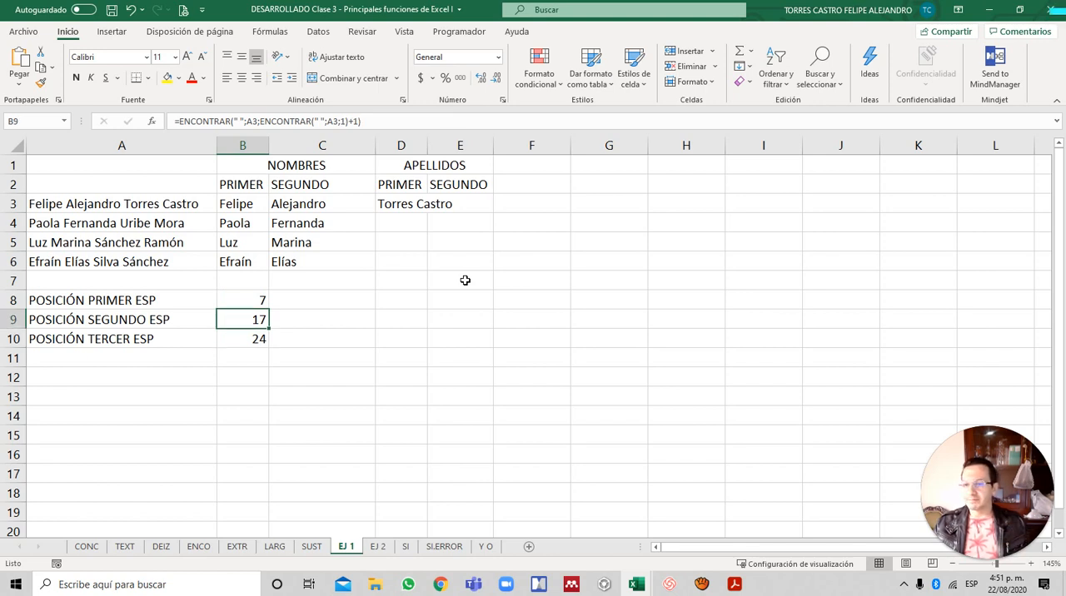
{"action": "key", "text": "F2"}
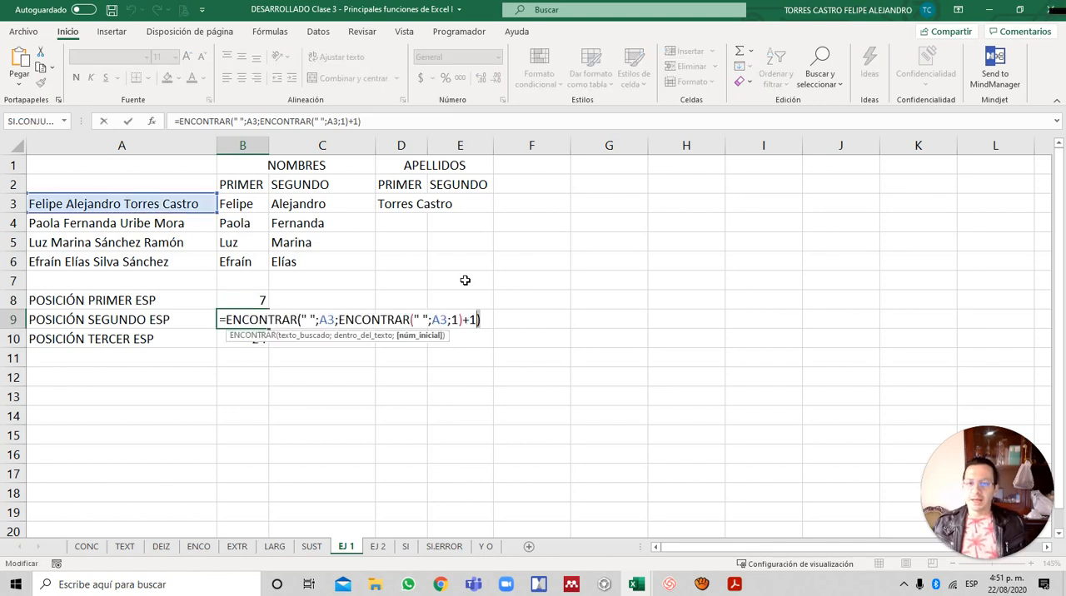
{"action": "key", "text": "shift+Left"}
{"action": "key", "text": "shift+Left"}
{"action": "key", "text": "shift+Left"}
{"action": "key", "text": "shift+Left"}
{"action": "key", "text": "shift+Left"}
{"action": "key", "text": "shift+Left"}
{"action": "key", "text": "shift+Left"}
{"action": "key", "text": "shift+Left"}
{"action": "key", "text": "shift+Left"}
{"action": "key", "text": "shift+Left"}
{"action": "key", "text": "shift+Left"}
{"action": "key", "text": "shift+Left"}
{"action": "key", "text": "shift+Left"}
{"action": "key", "text": "shift+Left"}
{"action": "key", "text": "shift+Left"}
{"action": "key", "text": "shift+Left"}
{"action": "key", "text": "shift+Left"}
{"action": "key", "text": "shift+Left"}
{"action": "key", "text": "shift+Left"}
{"action": "key", "text": "shift+Left"}
{"action": "key", "text": "shift+Left"}
{"action": "key", "text": "shift+Left"}
{"action": "key", "text": "shift+Left"}
{"action": "key", "text": "shift+Left"}
{"action": "key", "text": "shift+Left"}
{"action": "key", "text": "shift+Left"}
{"action": "key", "text": "shift+Left"}
{"action": "key", "text": "shift+Left"}
{"action": "key", "text": "shift+Left"}
{"action": "key", "text": "shift+Left"}
{"action": "key", "text": "shift+Right"}
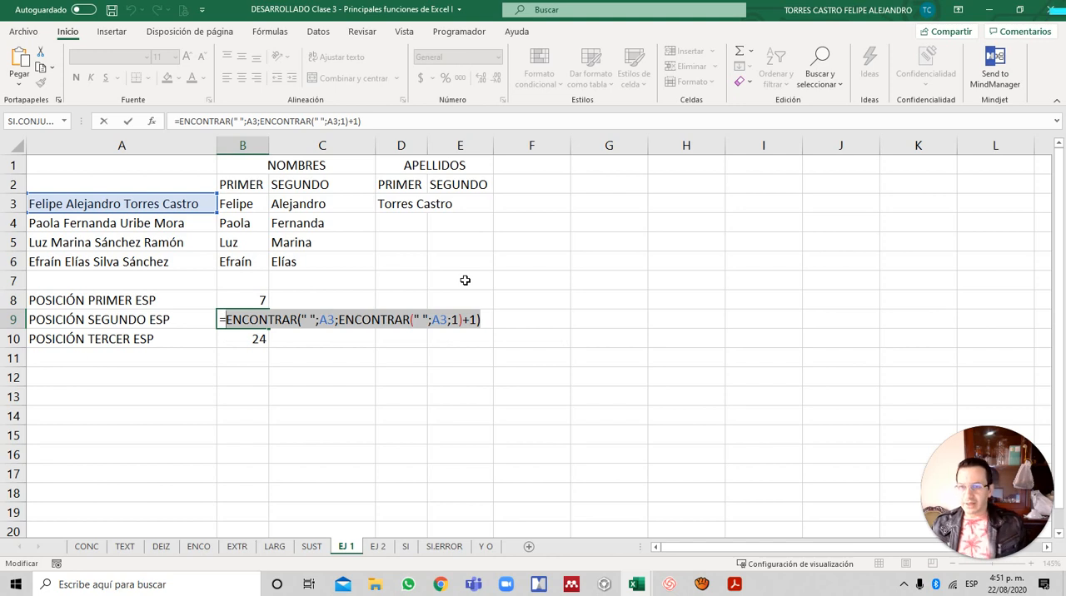
{"action": "key", "text": "Return"}
- Append -ENCONTRAR(" ";A3;ENCONTRAR(" ";A3;1)+1)-1 to the number-of-characters argument of D3's EXTRAE formula and enter it
{"action": "key", "text": "Up"}
{"action": "key", "text": "Up"}
{"action": "key", "text": "Right"}
{"action": "key", "text": "Right"}
{"action": "key", "text": "Up"}
{"action": "key", "text": "Up"}
{"action": "key", "text": "Up"}
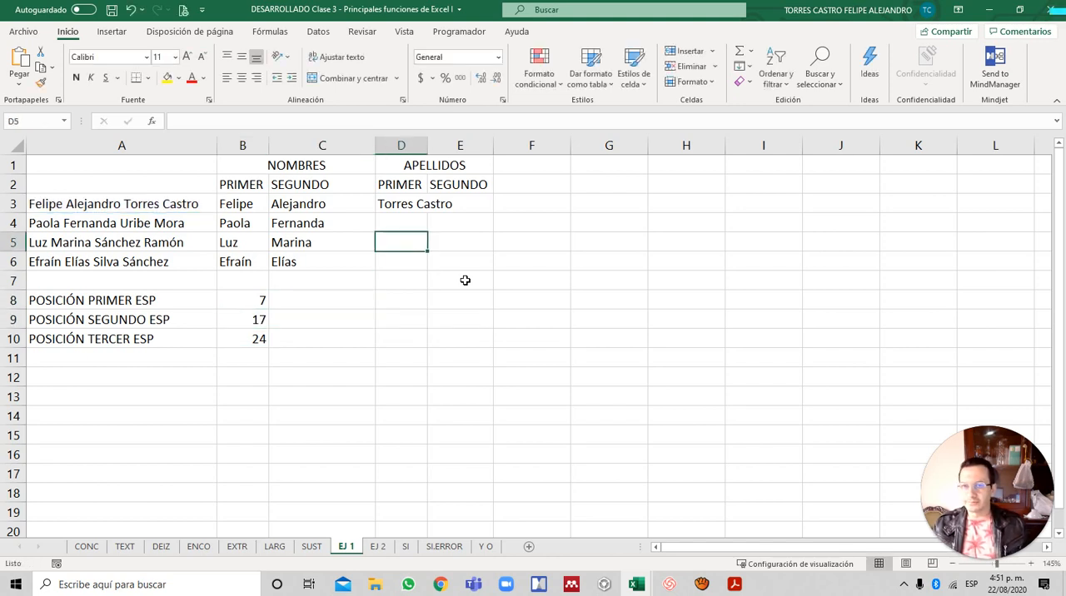
{"action": "key", "text": "Up"}
{"action": "key", "text": "Up"}
{"action": "key", "text": "Up"}
{"action": "key", "text": "Down"}
{"action": "key", "text": "F2"}
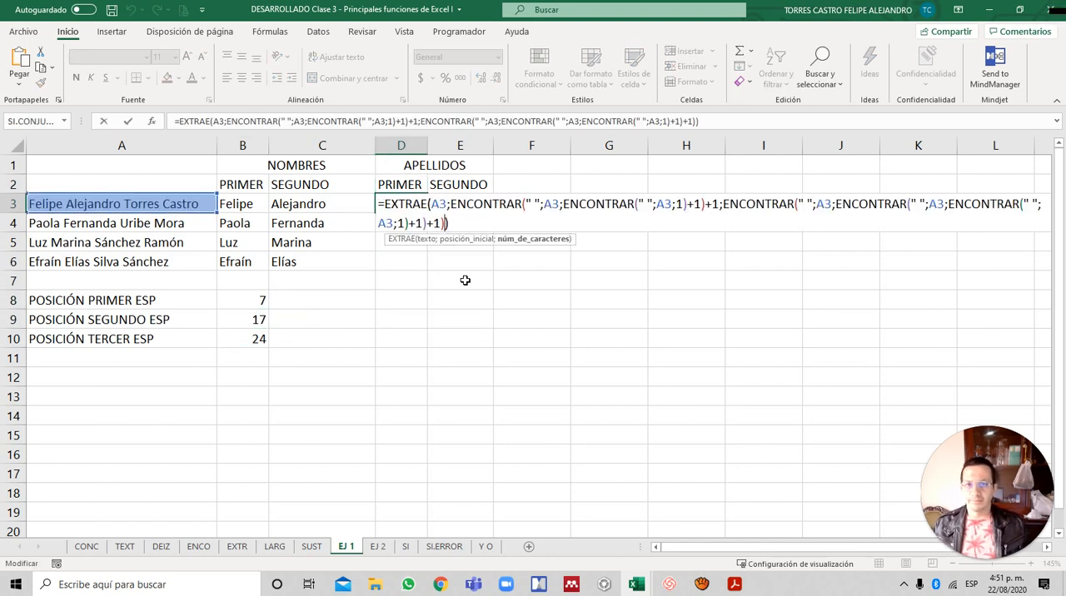
{"action": "type", "text": "-ENCONTRAR(\" \";A3;ENCONTRAR(\" \";A3;1)+1)"}
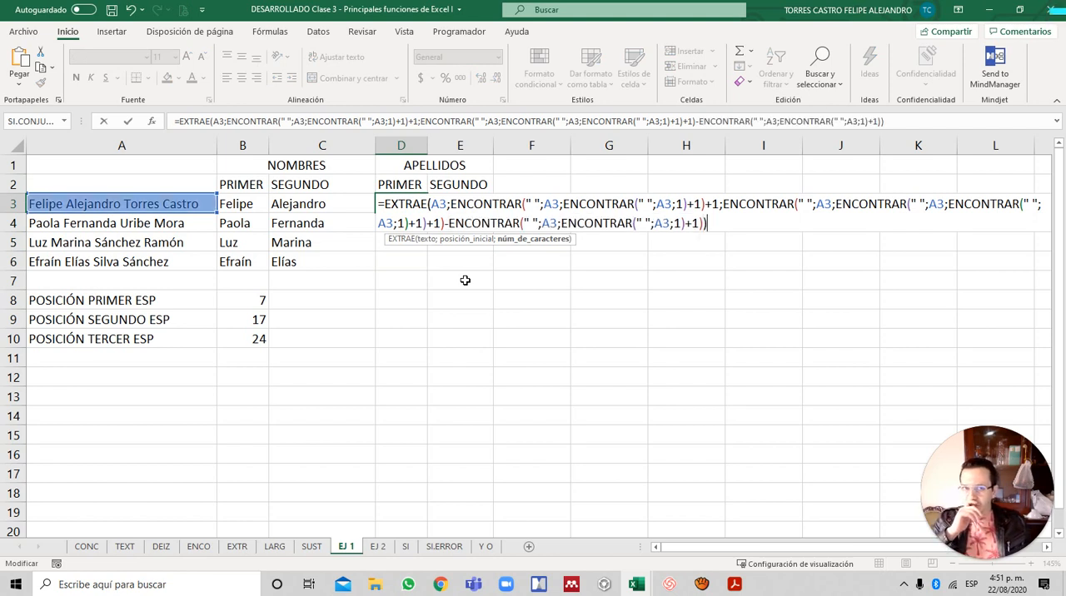
{"action": "type", "text": "-1"}
{"action": "key", "text": "Return"}
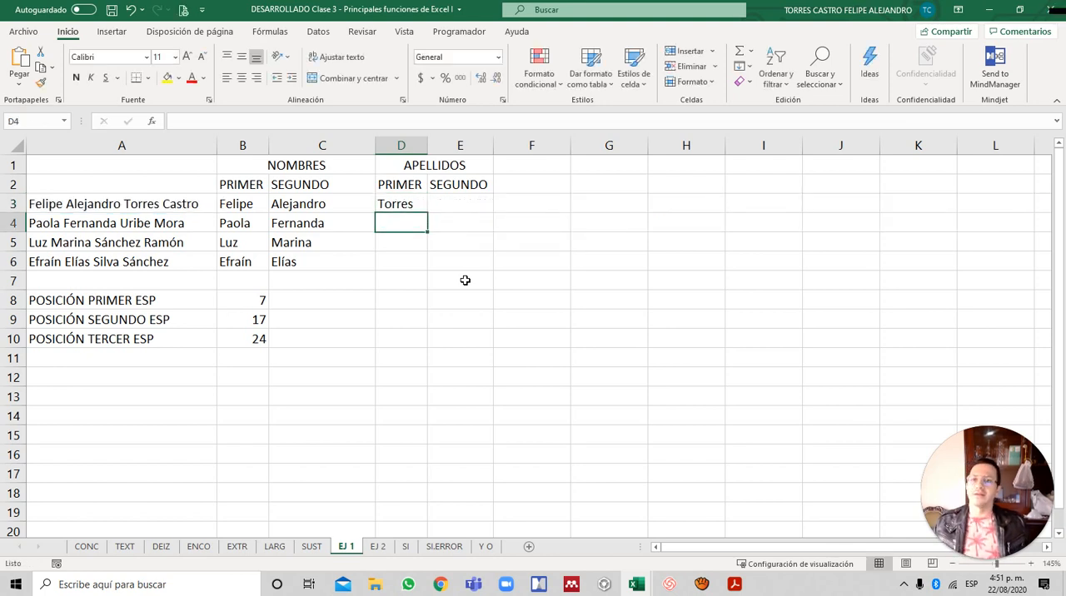
- Fill the first-surname formula from D3 down through D6
{"action": "key", "text": "Up"}
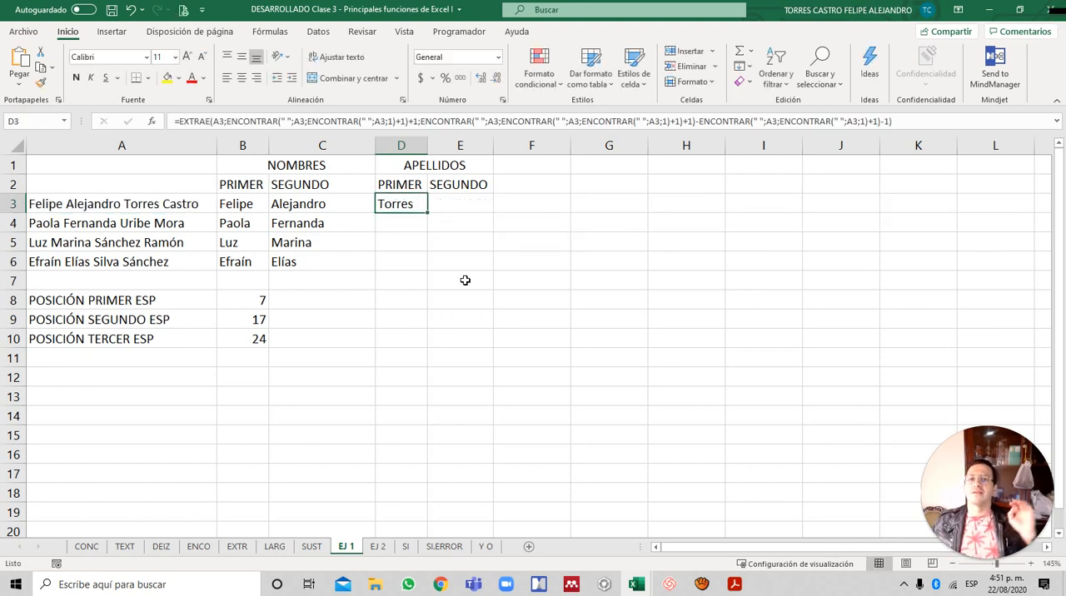
{"action": "double_click", "coordinate": [426, 212]}
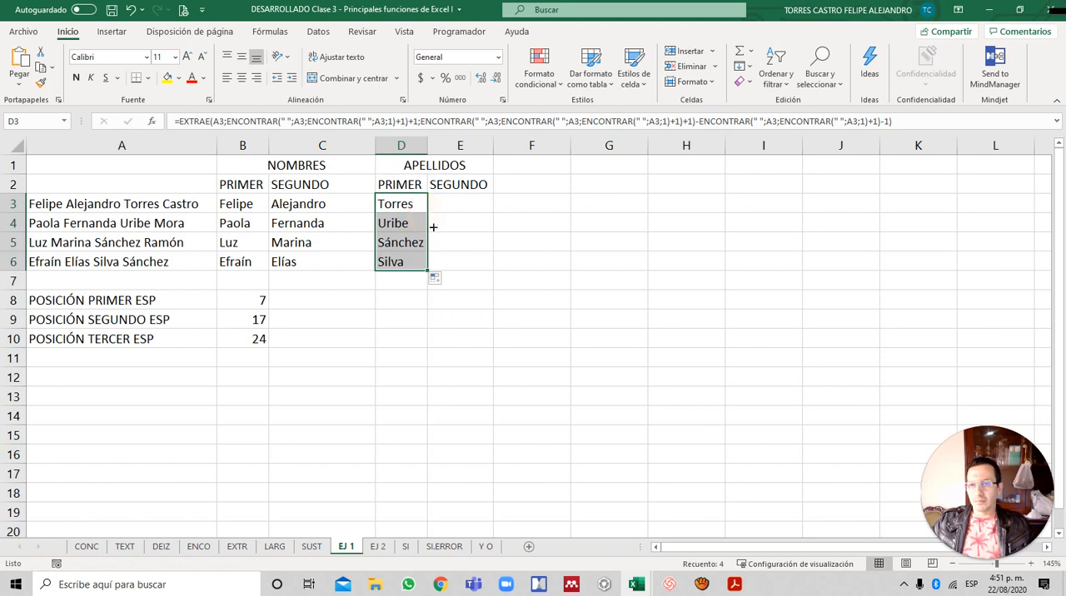
{"action": "left_click", "coordinate": [459, 209]}
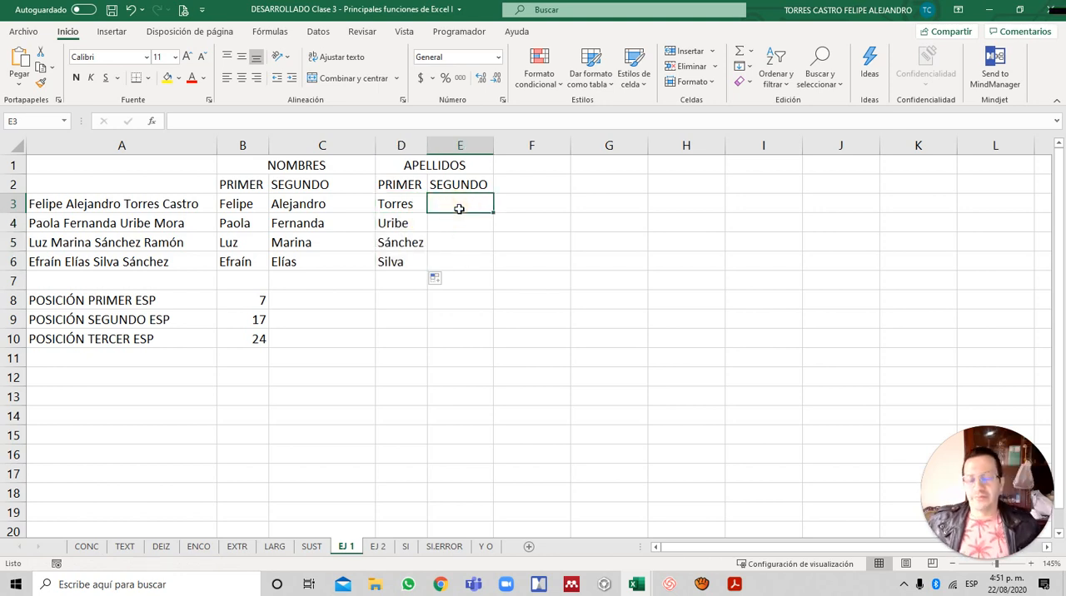
- Examine the finished EXTRAE formulas for the second name in C3 and the first surname in D3
{"action": "key", "text": "Left"}
{"action": "key", "text": "Left"}
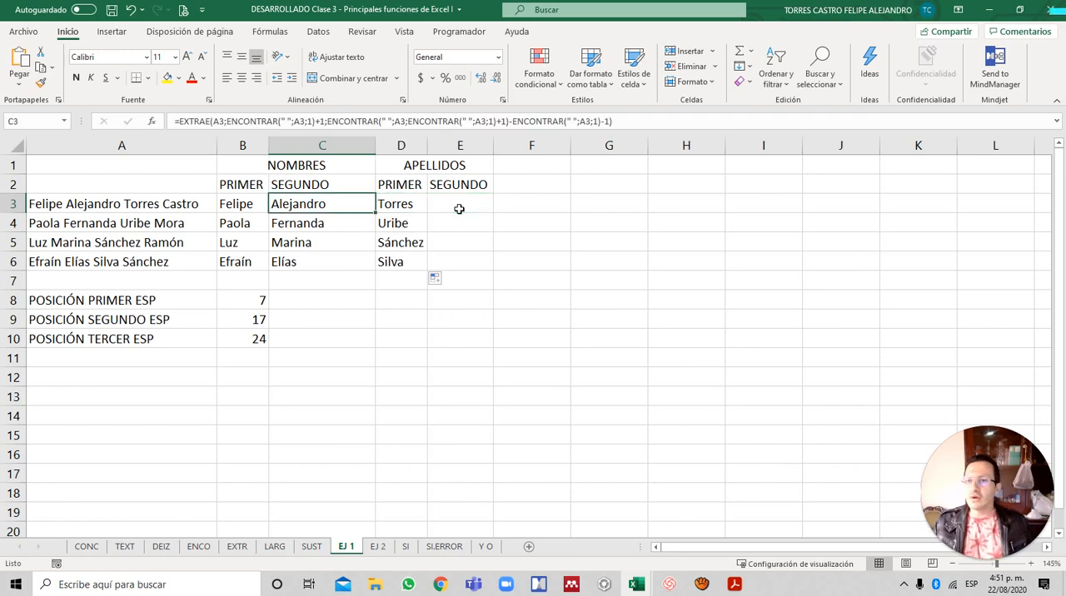
{"action": "key", "text": "F2"}
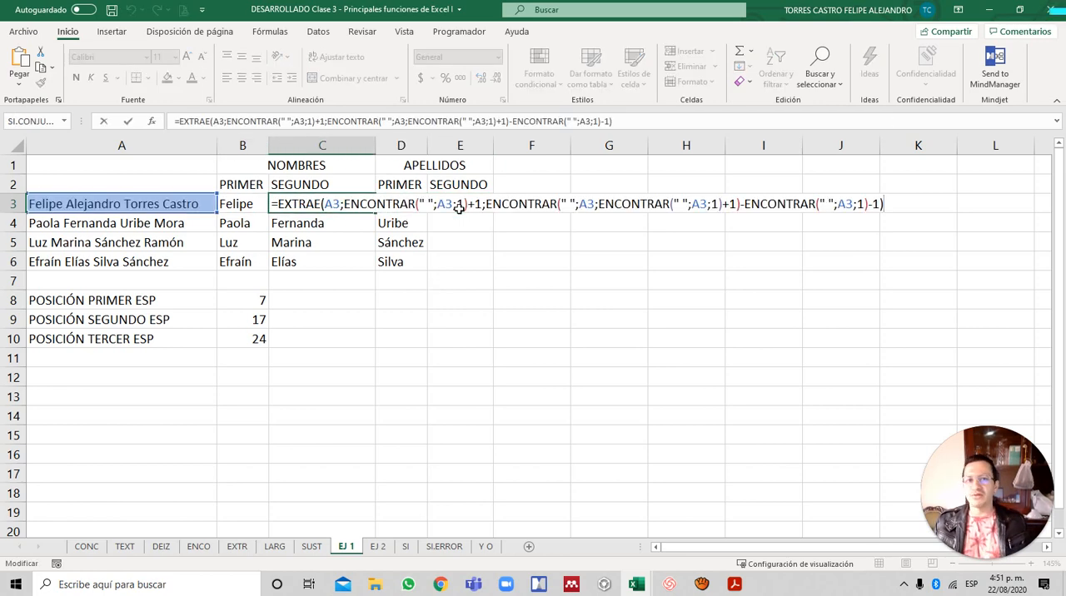
{"action": "key", "text": "Escape"}
{"action": "key", "text": "Right"}
{"action": "key", "text": "F2"}
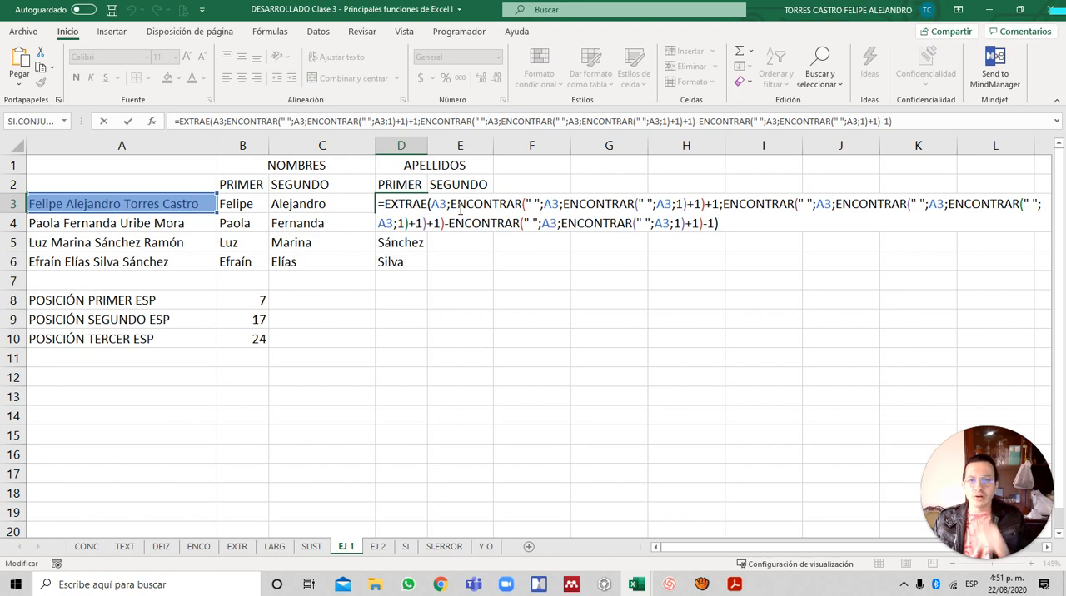
{"action": "key", "text": "ctrl+Return"}
- Review the ENCONTRAR formulas for the first, second and third space positions in B8 to B10
{"action": "key", "text": "Down"}
{"action": "key", "text": "Down"}
{"action": "key", "text": "Down"}
{"action": "key", "text": "Down"}
{"action": "key", "text": "Left"}
{"action": "key", "text": "Left"}
{"action": "key", "text": "Down"}
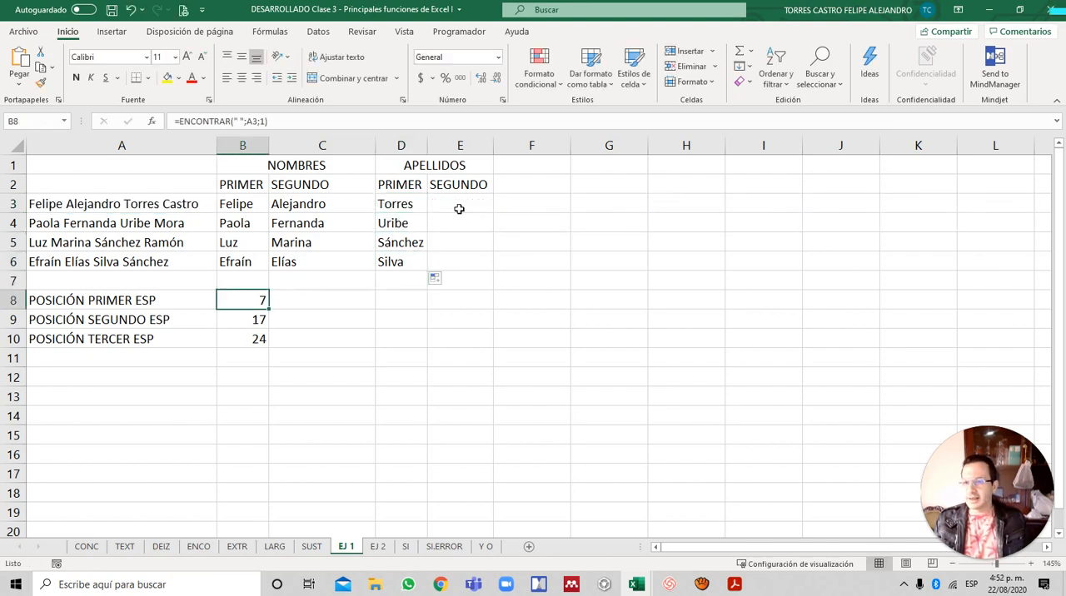
{"action": "key", "text": "Down"}
{"action": "key", "text": "Down"}
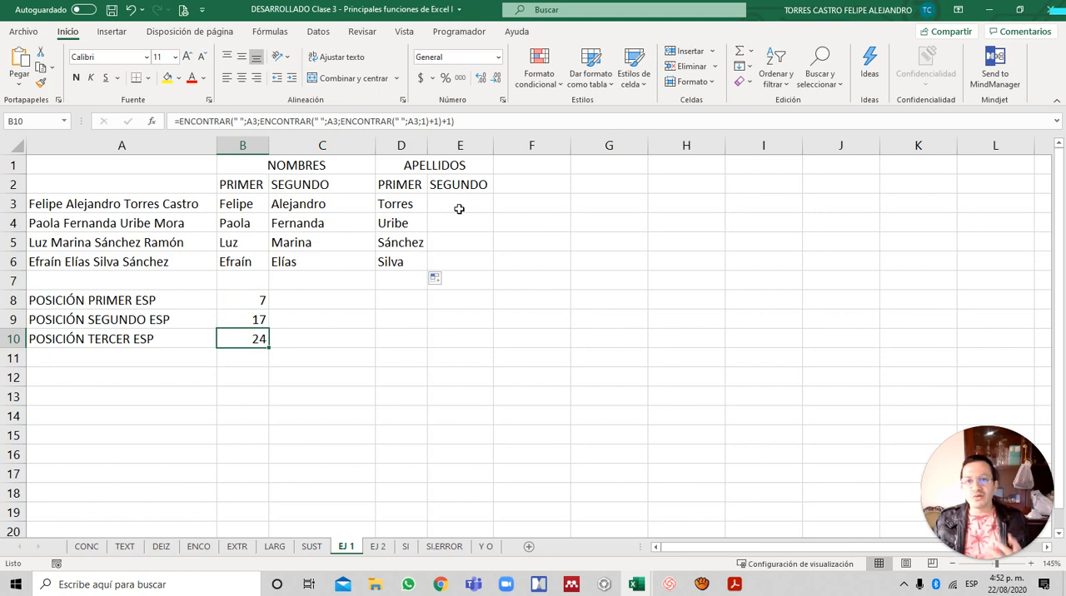
{"action": "key", "text": "Up"}
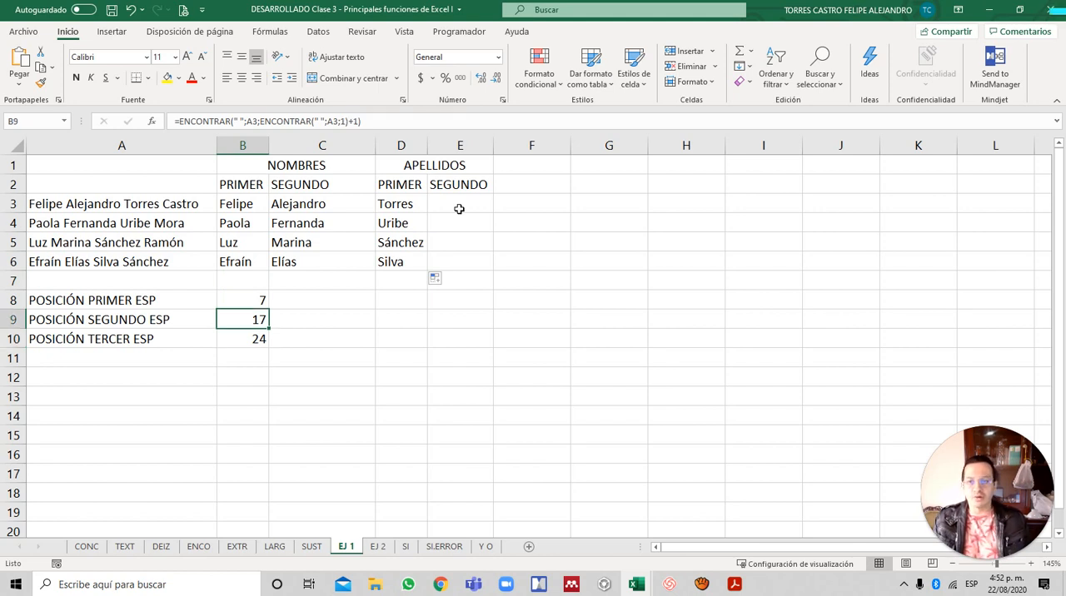
{"action": "key", "text": "F2"}
{"action": "key", "text": "Escape"}
{"action": "key", "text": "Up"}
{"action": "key", "text": "F2"}
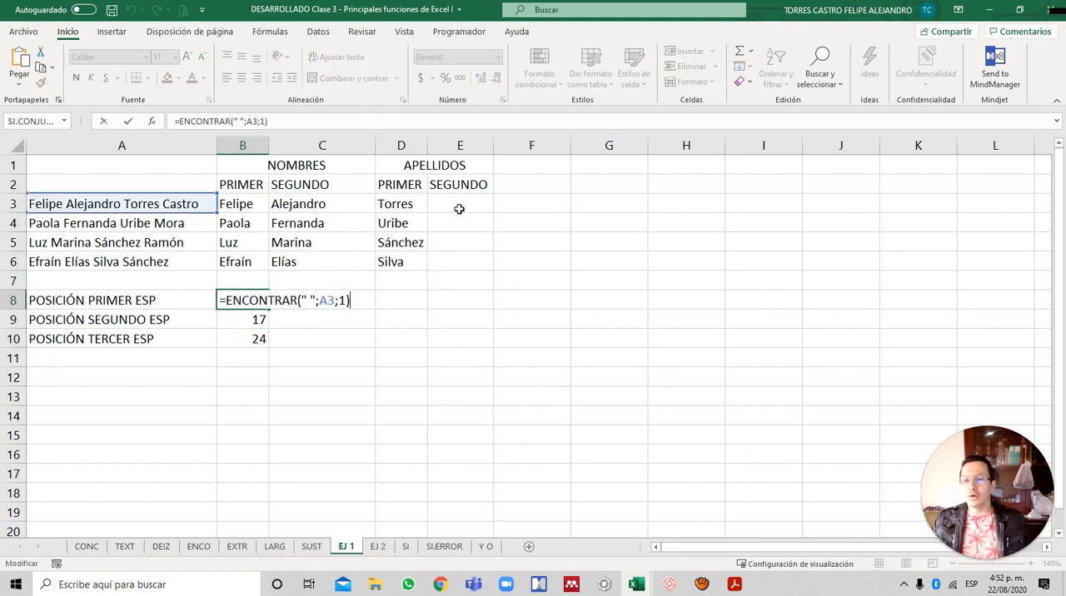
{"action": "key", "text": "Escape"}
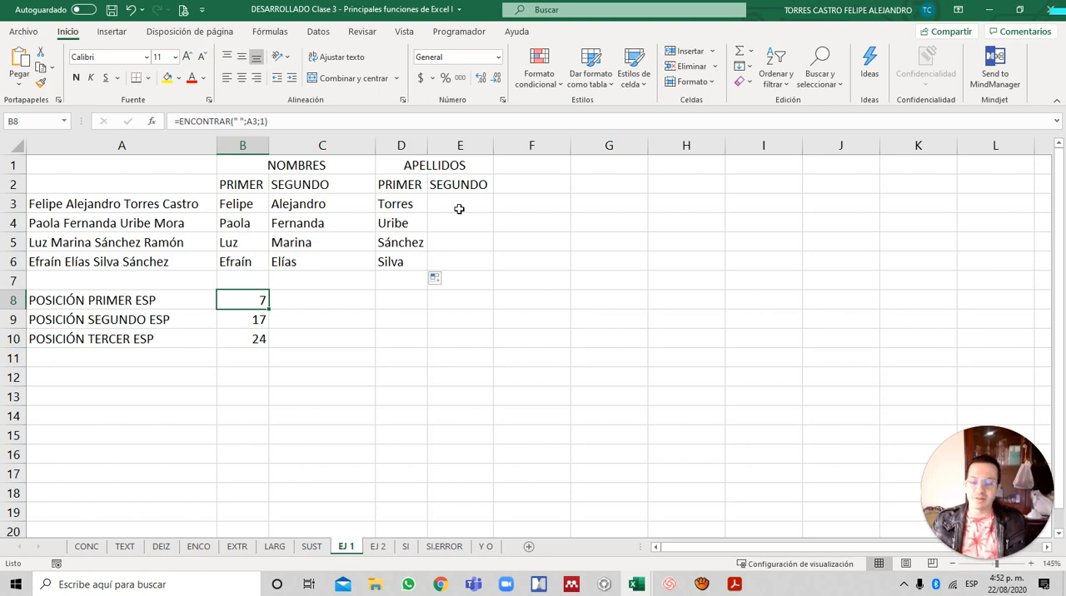
- Review the EXTRAE formula for the first surname in D3
{"action": "key", "text": "Up"}
{"action": "key", "text": "Right"}
{"action": "key", "text": "Up"}
{"action": "key", "text": "Up"}
{"action": "key", "text": "Right"}
{"action": "key", "text": "Right"}
{"action": "key", "text": "Up"}
{"action": "key", "text": "Left"}
{"action": "key", "text": "Up"}
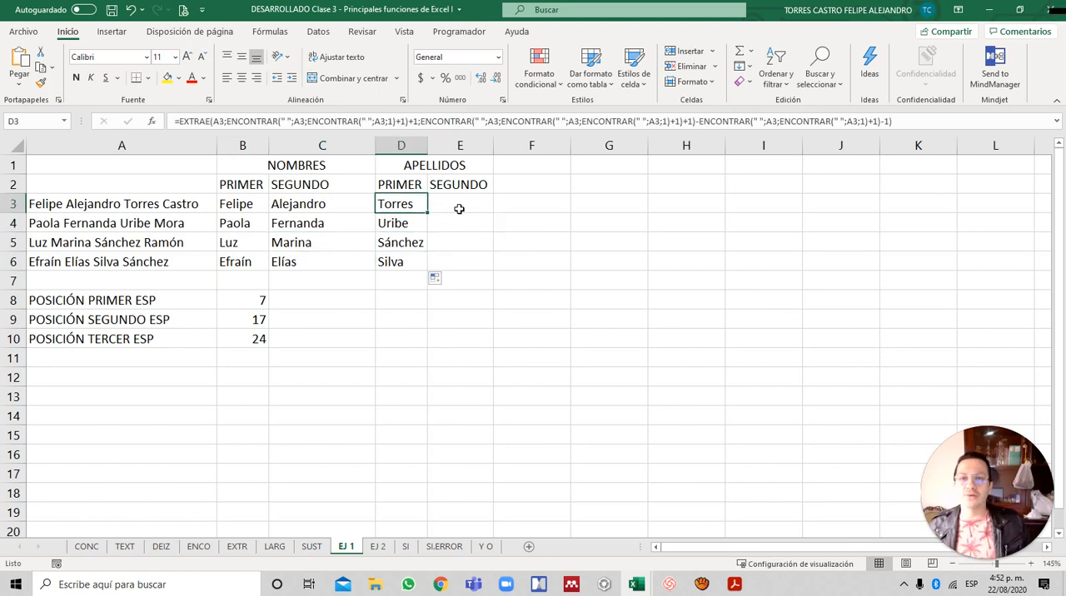
{"action": "key", "text": "Down"}
{"action": "key", "text": "Up"}
- Enter =DERECHA(A3;1) in E3 as the starting formula for the second surname
{"action": "left_click", "coordinate": [459, 209]}
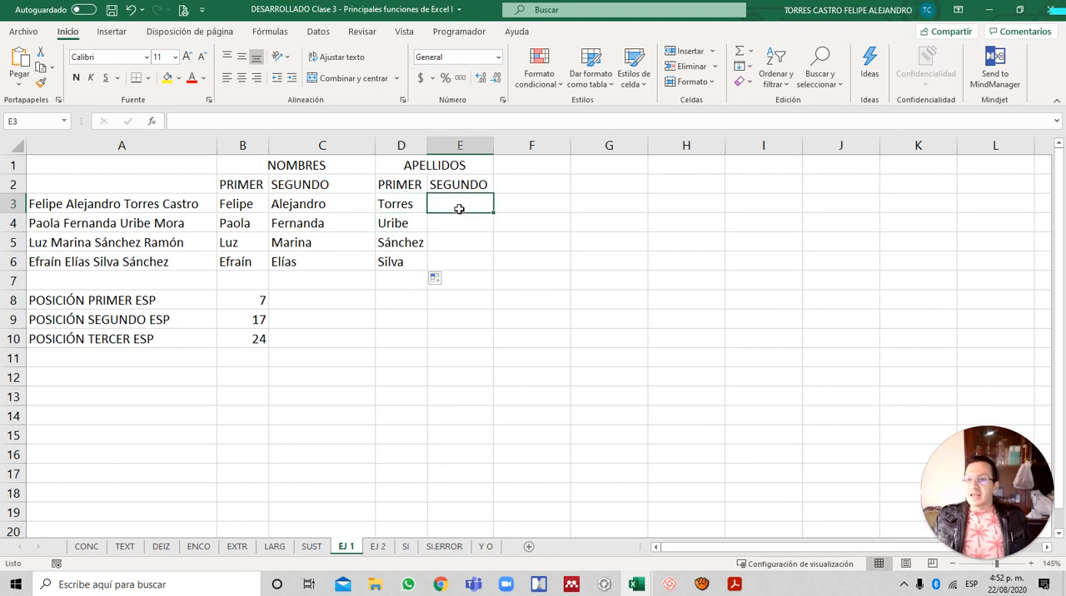
{"action": "type", "text": "="}
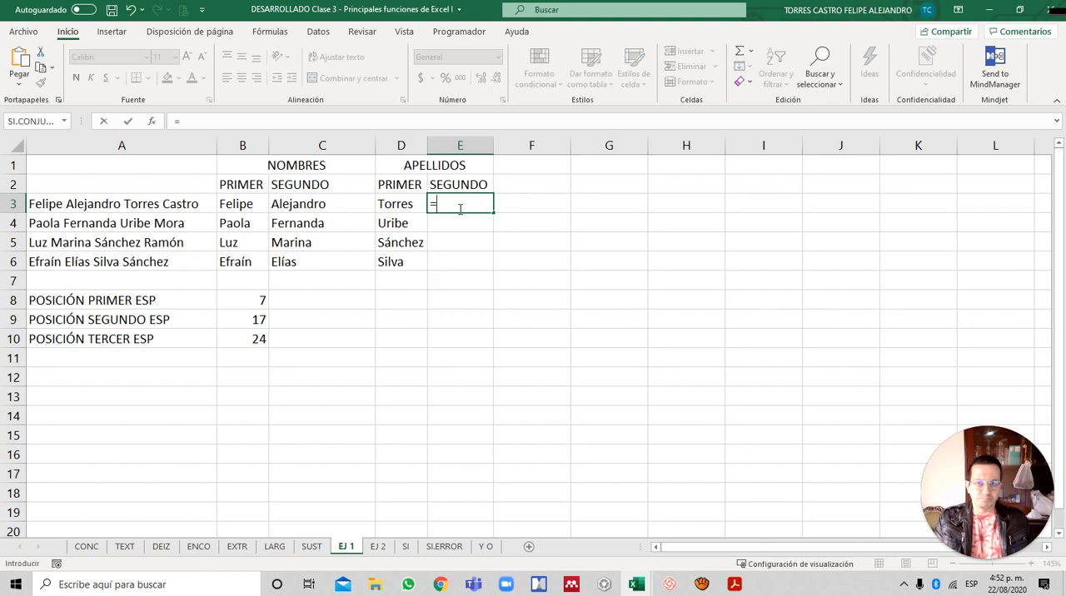
{"action": "type", "text": "DERECHA("}
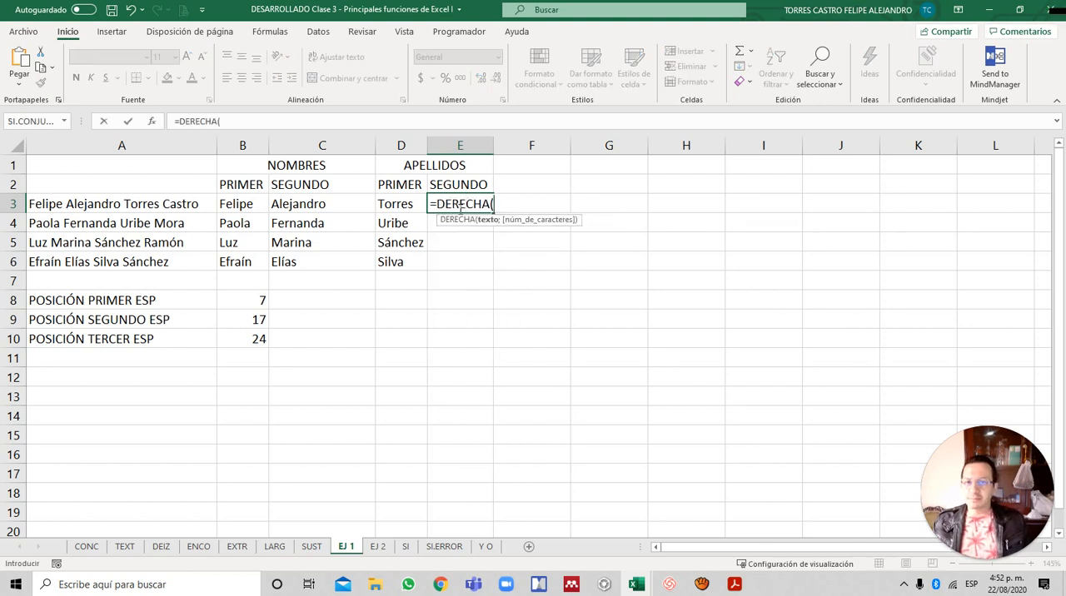
{"action": "key", "text": "Left"}
{"action": "key", "text": "Left"}
{"action": "key", "text": "Left"}
{"action": "key", "text": "Left"}
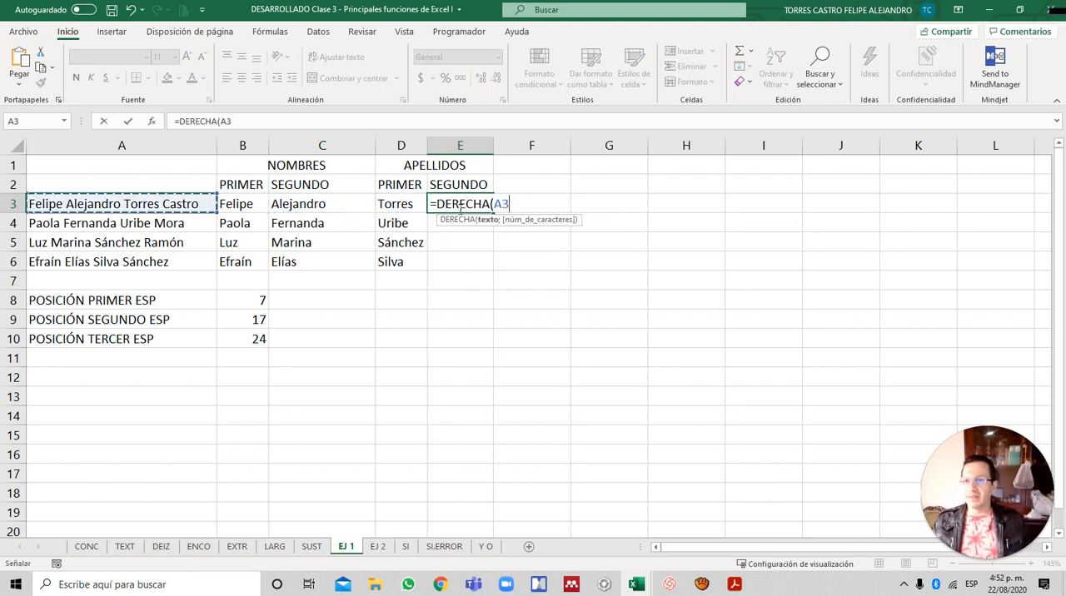
{"action": "type", "text": ";1"}
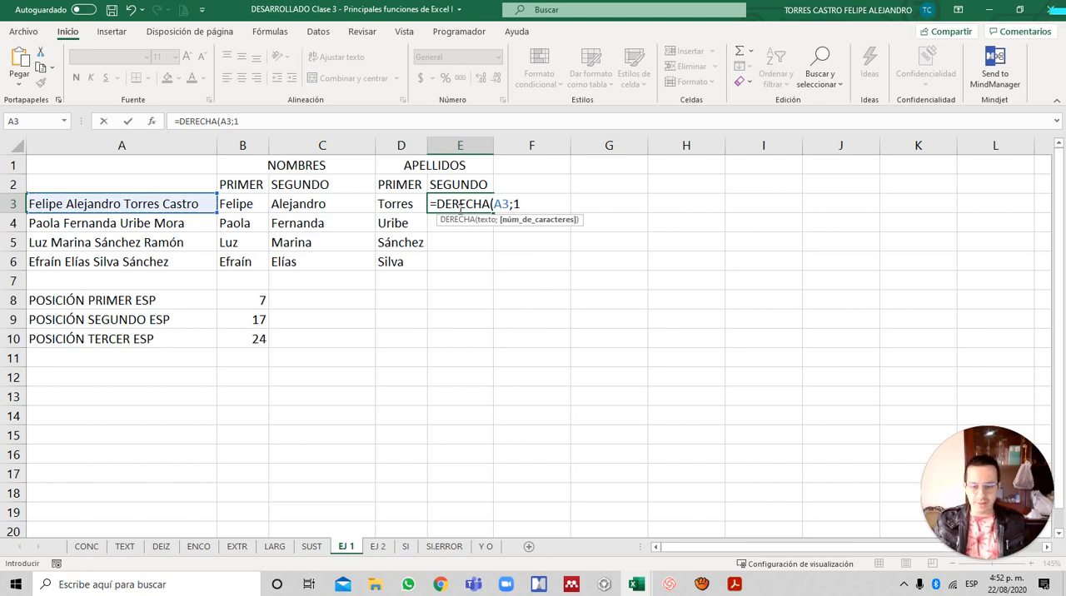
{"action": "key", "text": "Return"}
- Replace the number-of-characters argument of E3's DERECHA formula with LARGO(A3)
{"action": "left_click", "coordinate": [459, 209]}
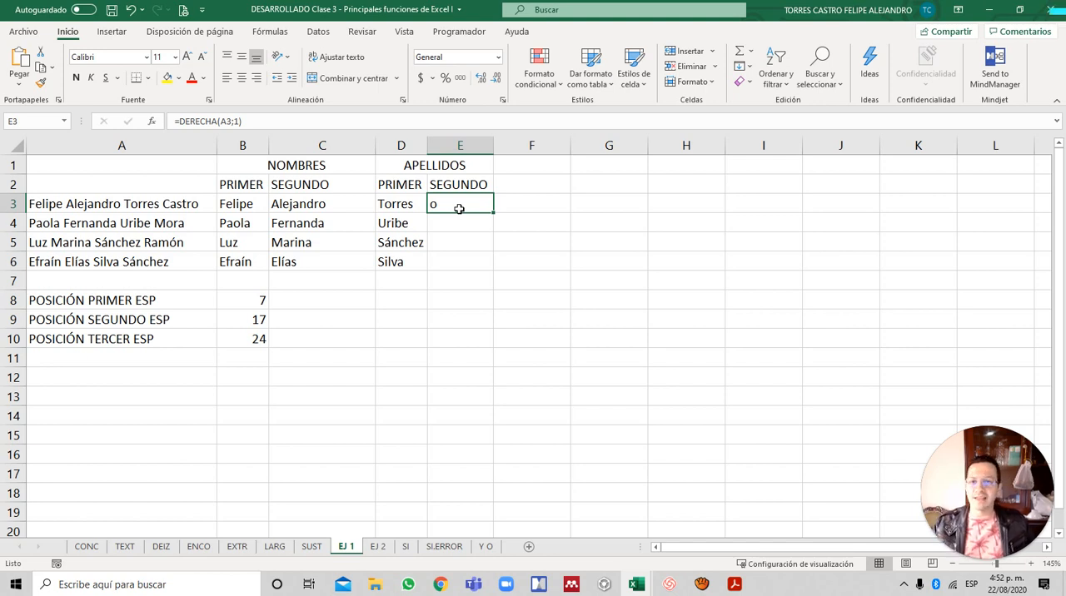
{"action": "double_click", "coordinate": [458, 206]}
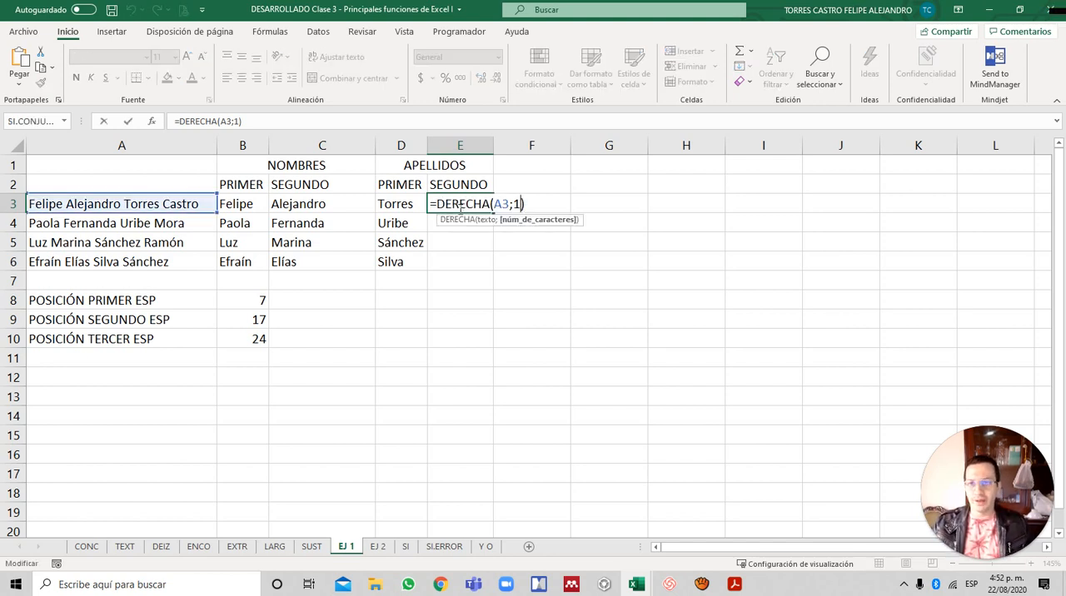
{"action": "key", "text": "BackSpace"}
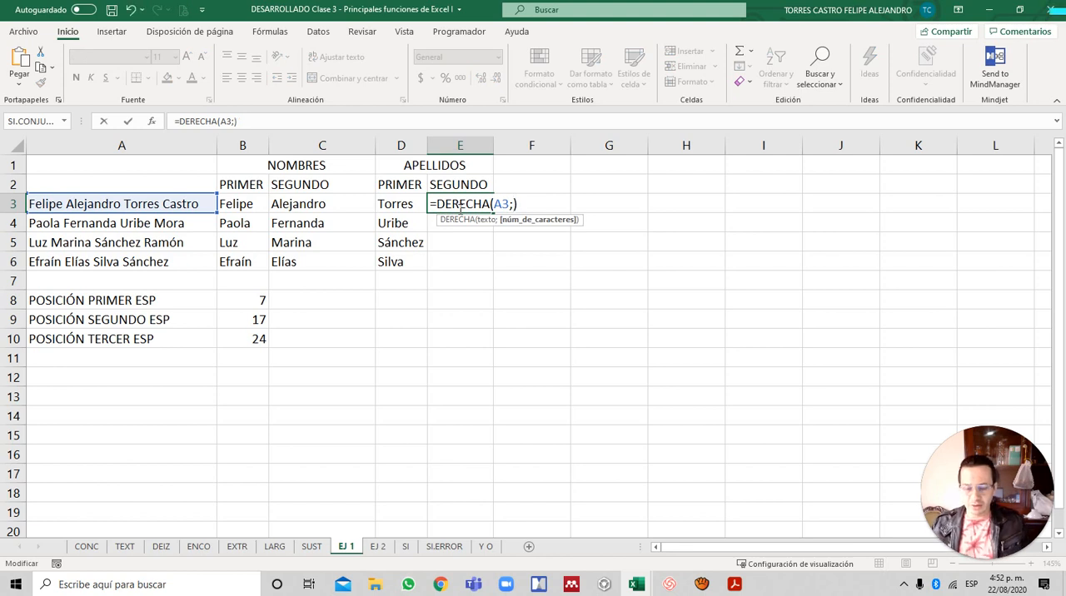
{"action": "type", "text": "LARGO"}
{"action": "type", "text": "(A3"}
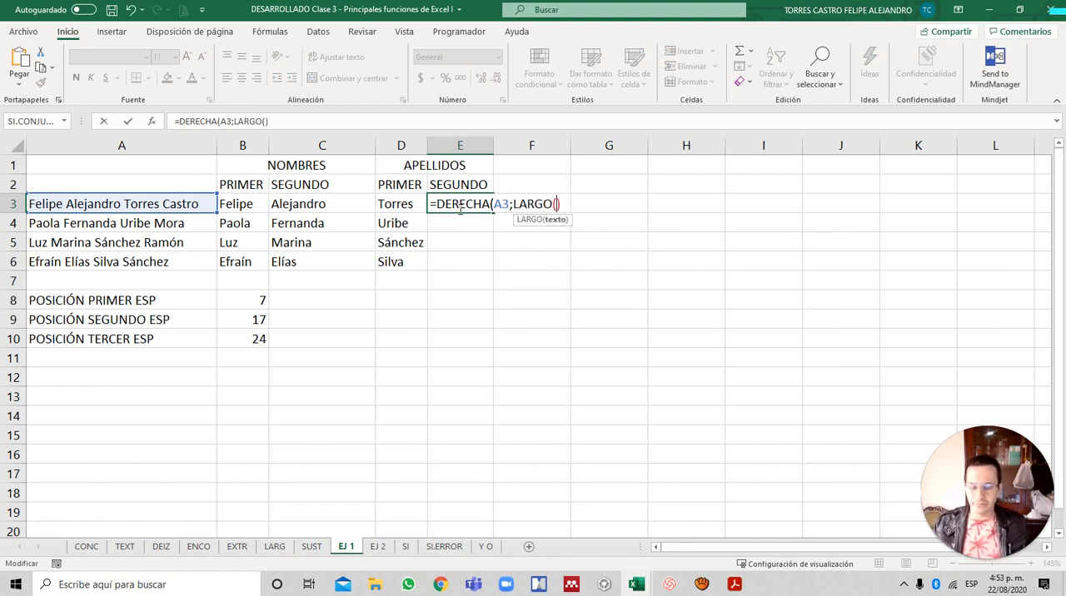
{"action": "type", "text": ")"}
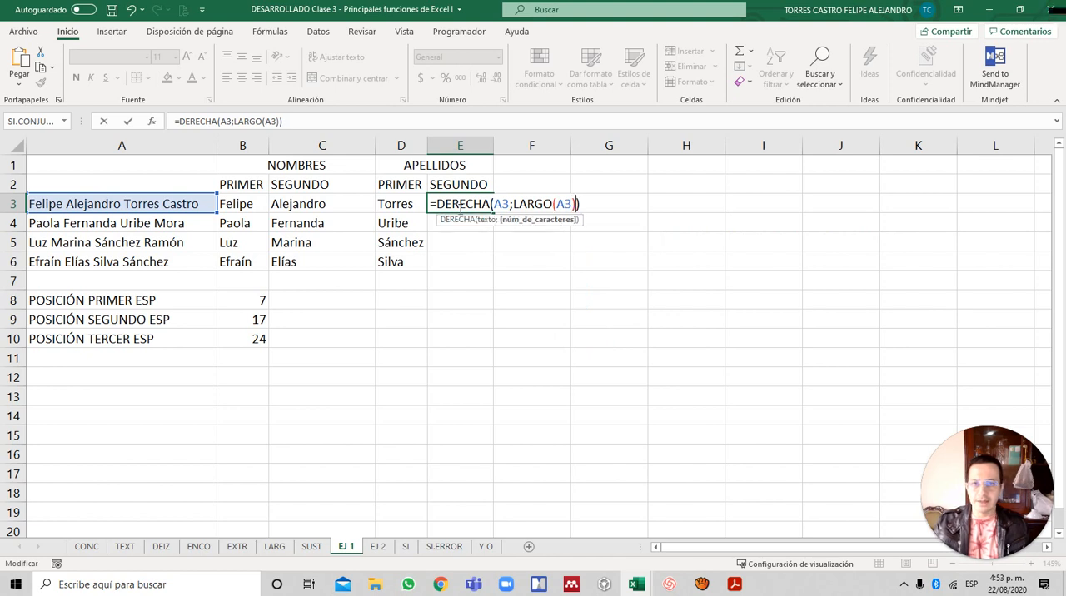
{"action": "key", "text": "Return"}
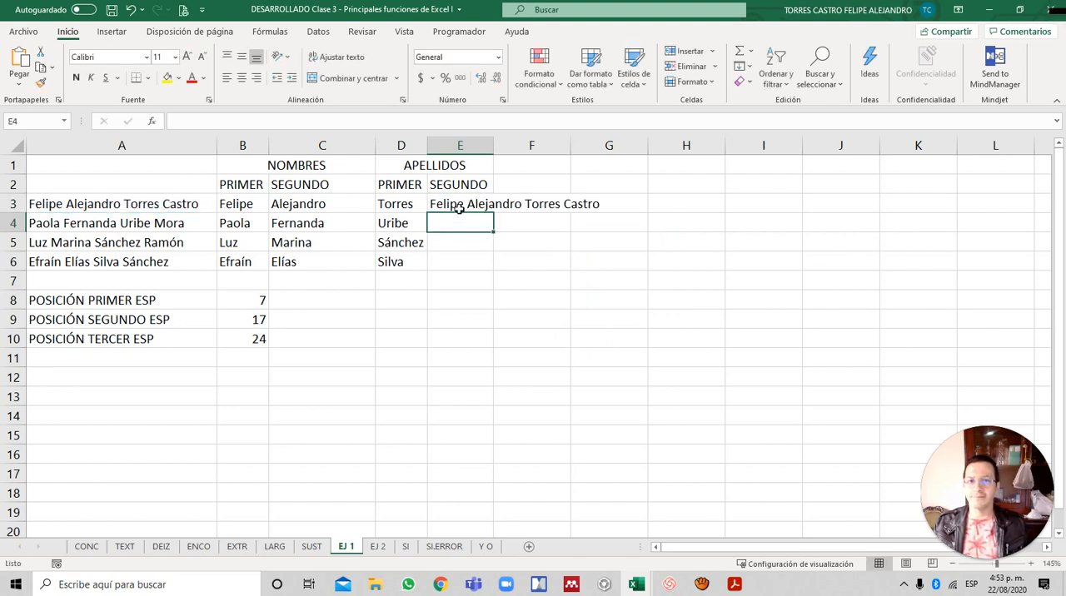
- Copy the nested ENCONTRAR expression for the third space position from B10, without its equals sign
{"action": "left_click", "coordinate": [459, 209]}
{"action": "key", "text": "Down"}
{"action": "key", "text": "Down"}
{"action": "key", "text": "Down"}
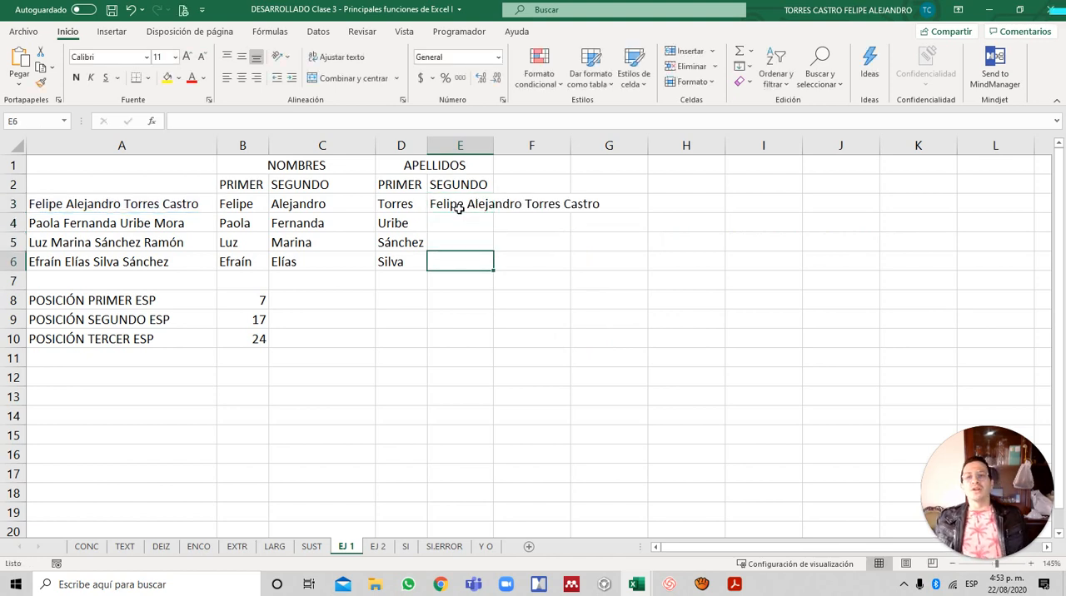
{"action": "key", "text": "Left"}
{"action": "key", "text": "Left"}
{"action": "key", "text": "Up"}
{"action": "key", "text": "Left"}
{"action": "key", "text": "Down"}
{"action": "key", "text": "Down"}
{"action": "key", "text": "Down"}
{"action": "key", "text": "Down"}
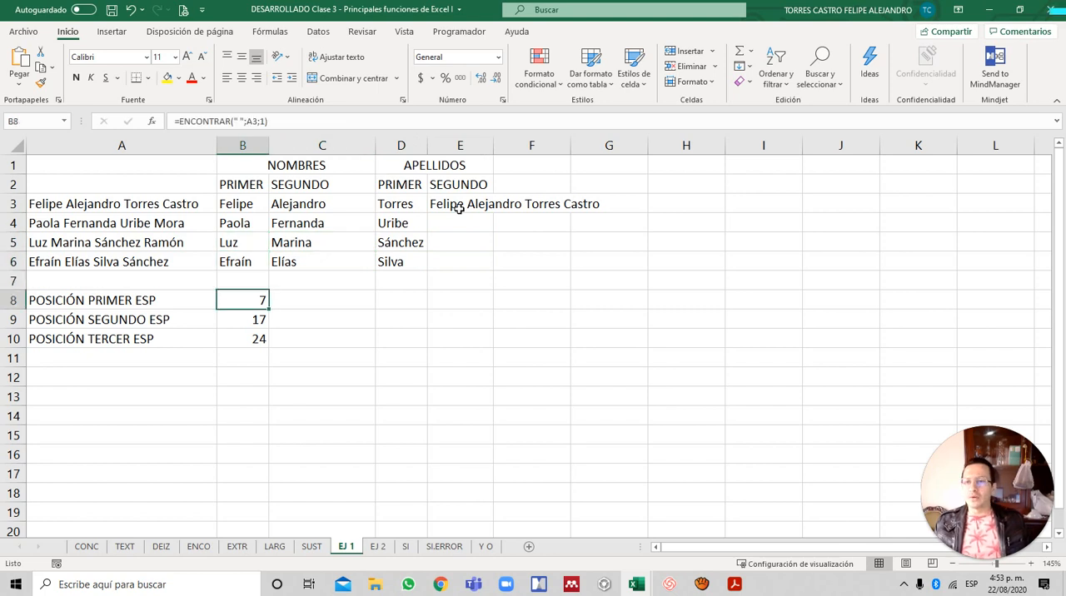
{"action": "key", "text": "Down"}
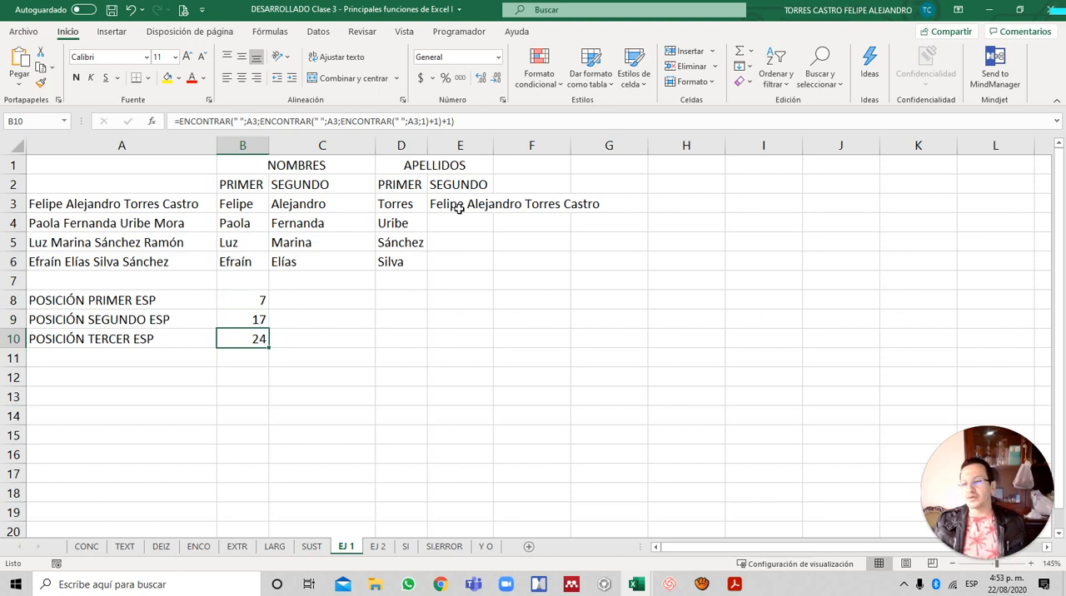
{"action": "key", "text": "F2"}
{"action": "key", "text": "ctrl+shift+Left"}
{"action": "key", "text": "ctrl+shift+Left"}
{"action": "key", "text": "ctrl+shift+Left"}
{"action": "key", "text": "ctrl+shift+Left"}
{"action": "key", "text": "ctrl+shift+Left"}
{"action": "key", "text": "ctrl+shift+Left"}
{"action": "key", "text": "ctrl+shift+Left"}
{"action": "key", "text": "ctrl+shift+Left"}
{"action": "key", "text": "ctrl+shift+Left"}
{"action": "key", "text": "ctrl+shift+Left"}
{"action": "key", "text": "ctrl+shift+Left"}
{"action": "key", "text": "ctrl+shift+Left"}
{"action": "key", "text": "ctrl+shift+Left"}
{"action": "key", "text": "ctrl+shift+Left"}
{"action": "key", "text": "ctrl+shift+Left"}
{"action": "key", "text": "ctrl+shift+Left"}
{"action": "key", "text": "ctrl+shift+Left"}
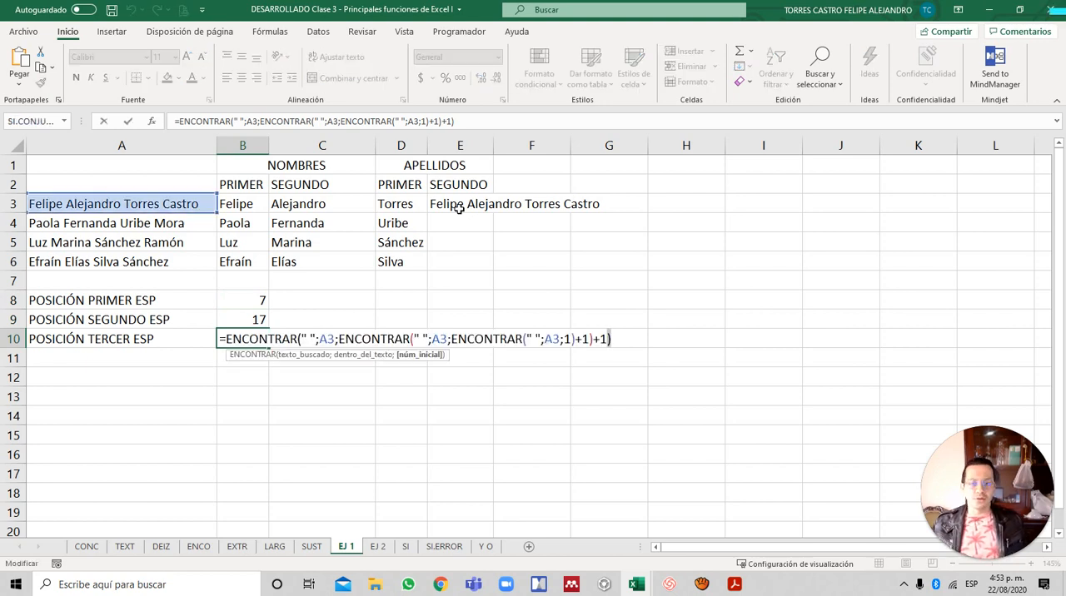
{"action": "key", "text": "ctrl+shift+Left"}
{"action": "key", "text": "ctrl+shift+Left"}
{"action": "key", "text": "ctrl+shift+Left"}
{"action": "key", "text": "ctrl+shift+Left"}
{"action": "key", "text": "ctrl+shift+Left"}
{"action": "key", "text": "ctrl+c"}
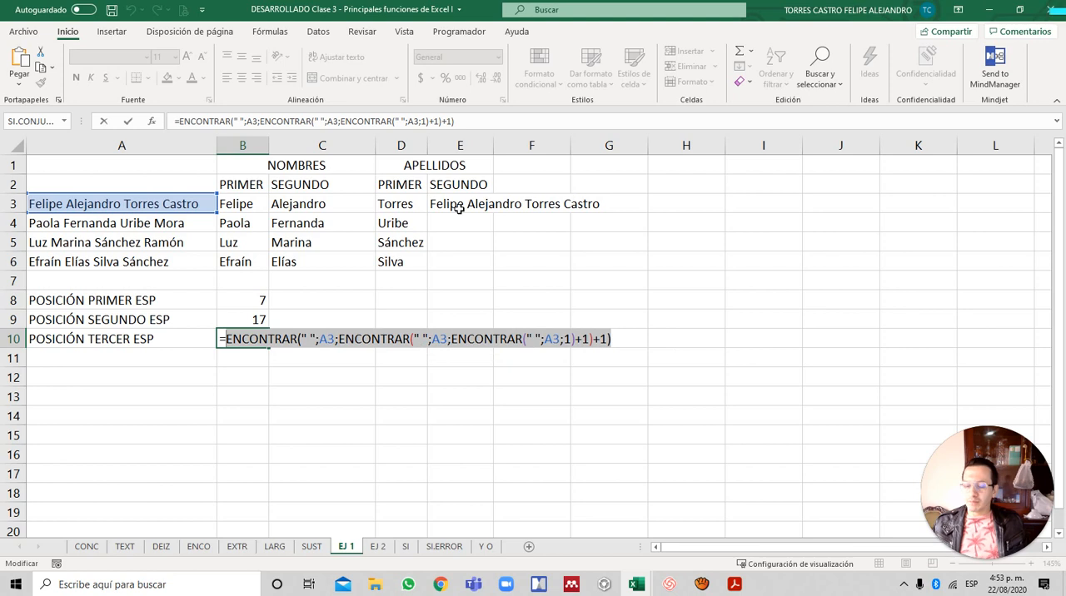
{"action": "key", "text": "Return"}
- Subtract the copied third-space ENCONTRAR expression from LARGO(A3) in E3's DERECHA formula and enter it
{"action": "key", "text": "Up"}
{"action": "key", "text": "Up"}
{"action": "key", "text": "Right"}
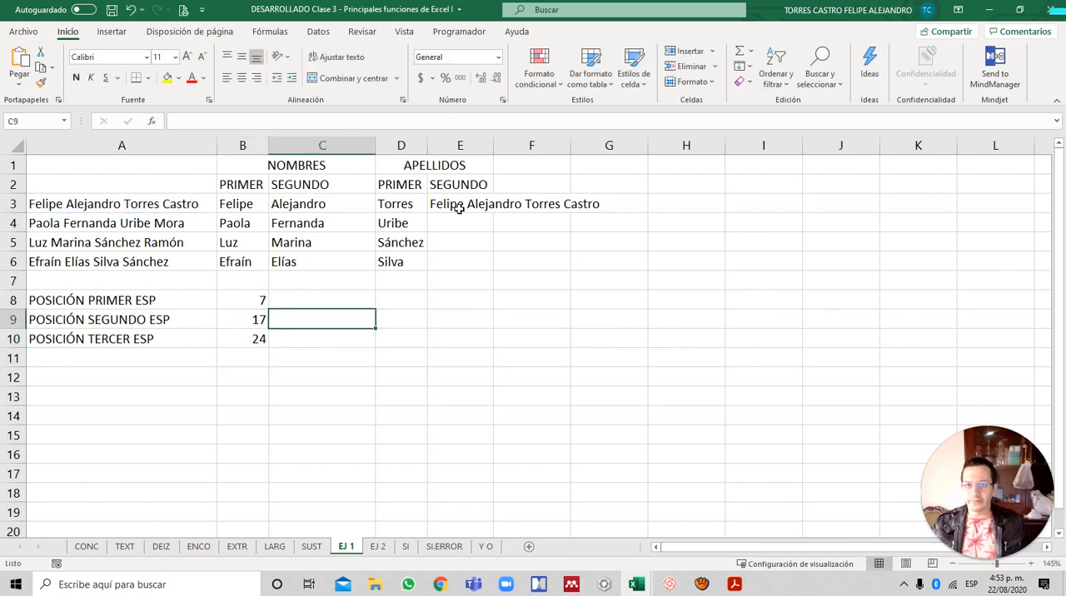
{"action": "key", "text": "Up"}
{"action": "key", "text": "Up"}
{"action": "key", "text": "Up"}
{"action": "key", "text": "Right"}
{"action": "key", "text": "Up"}
{"action": "key", "text": "Up"}
{"action": "key", "text": "Up"}
{"action": "key", "text": "Right"}
{"action": "key", "text": "F2"}
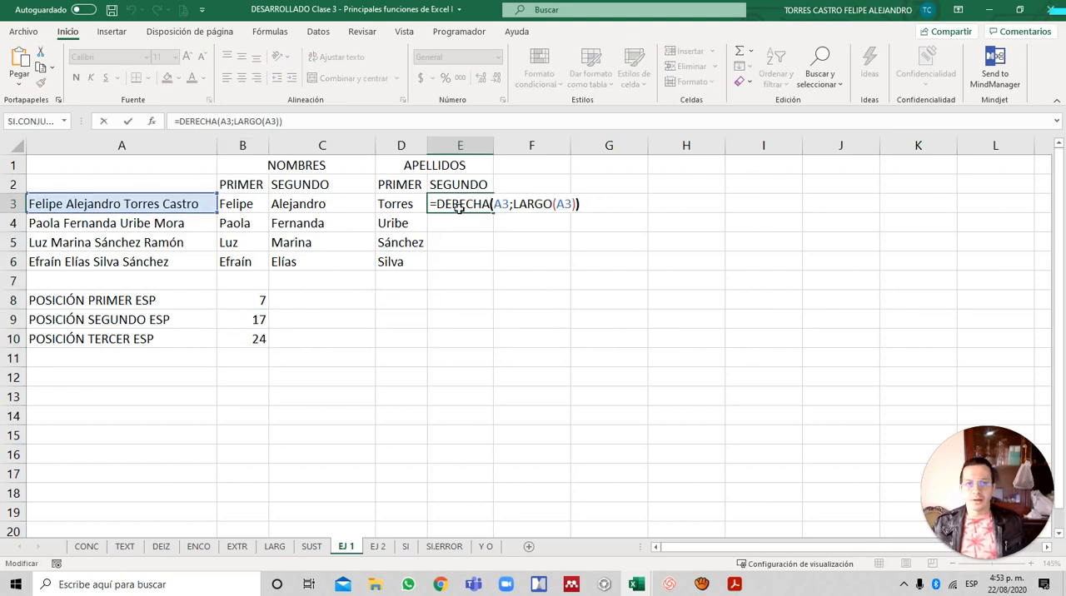
{"action": "key", "text": "Left"}
{"action": "type", "text": "-"}
{"action": "key", "text": "ctrl+v"}
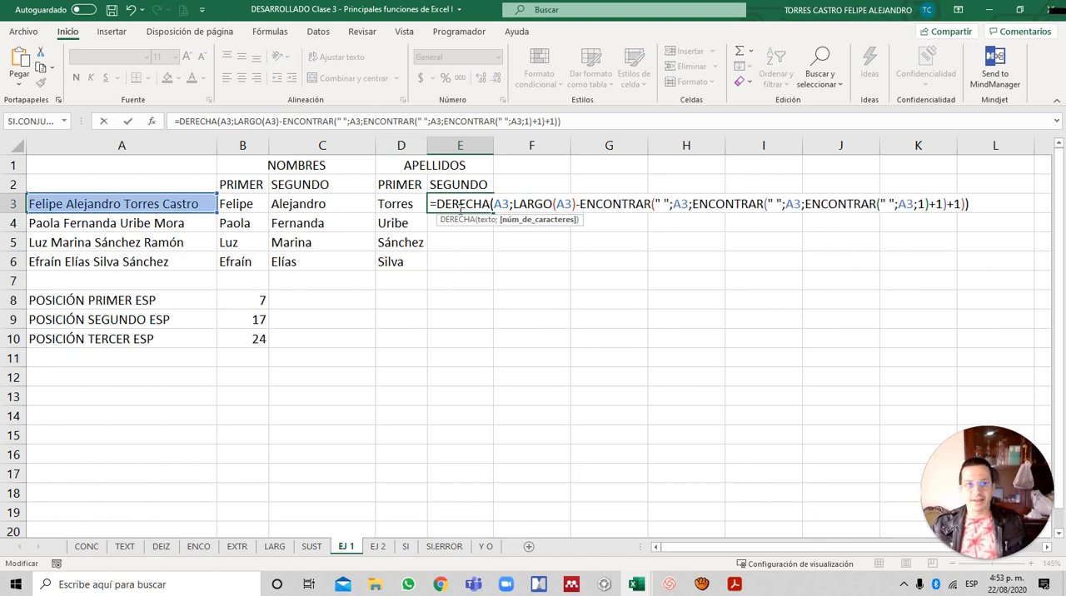
{"action": "key", "text": "Return"}
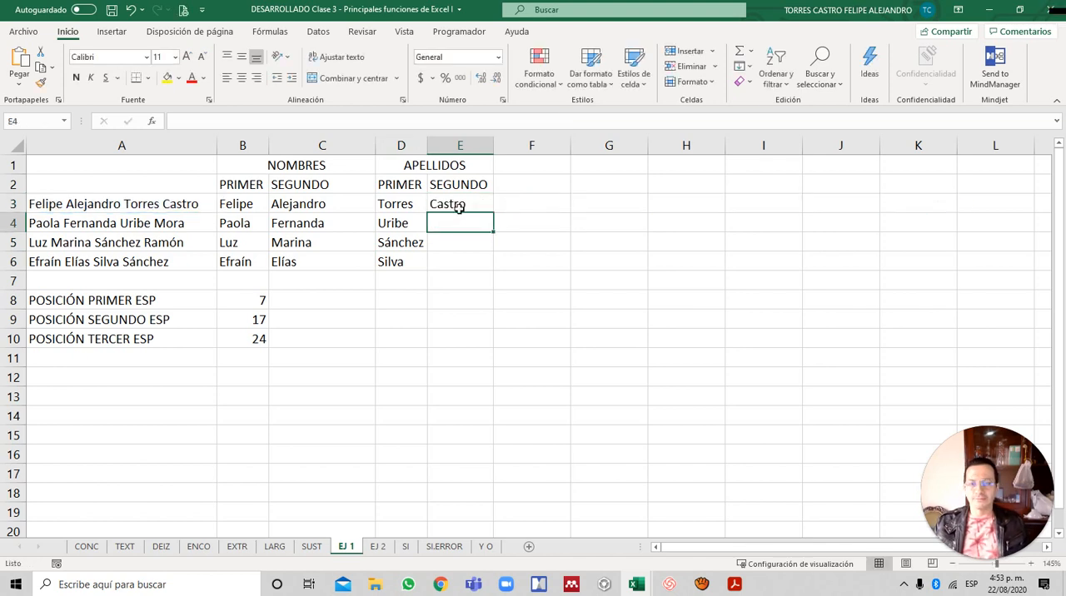
- Fill the second-surname formula from E3 down through E6
{"action": "left_click", "coordinate": [459, 207]}
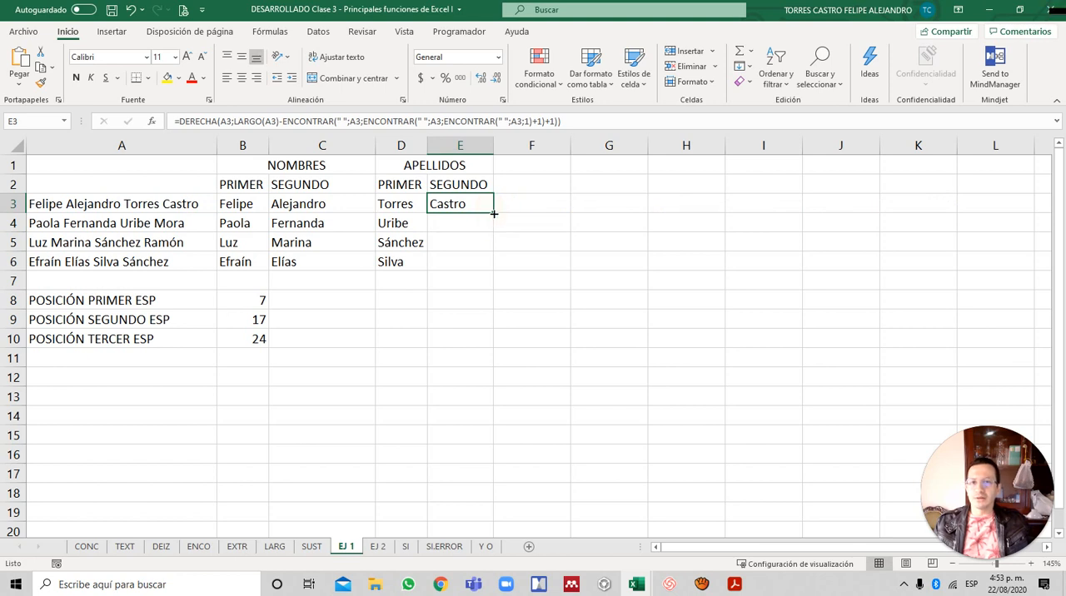
{"action": "left_click", "coordinate": [494, 214]}
{"action": "left_click_drag", "start_coordinate": [493, 213], "coordinate": [497, 267]}
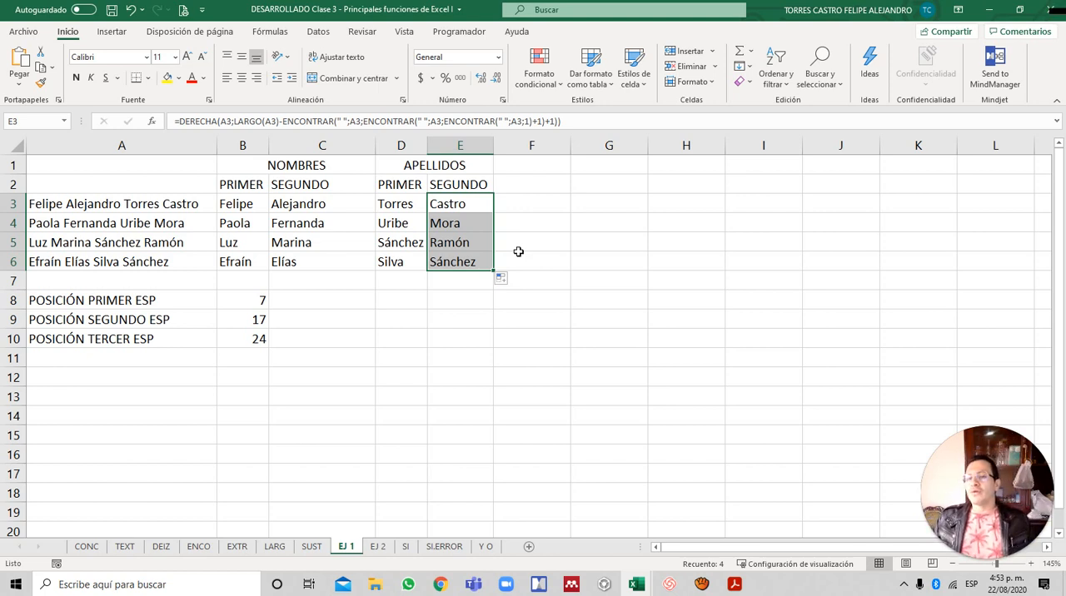
- Examine the completed name-splitting formulas in B3, C3 and D3 one after another
{"action": "key", "text": "Up"}
{"action": "key", "text": "Down"}
{"action": "key", "text": "Left"}
{"action": "key", "text": "Left"}
{"action": "key", "text": "Left"}
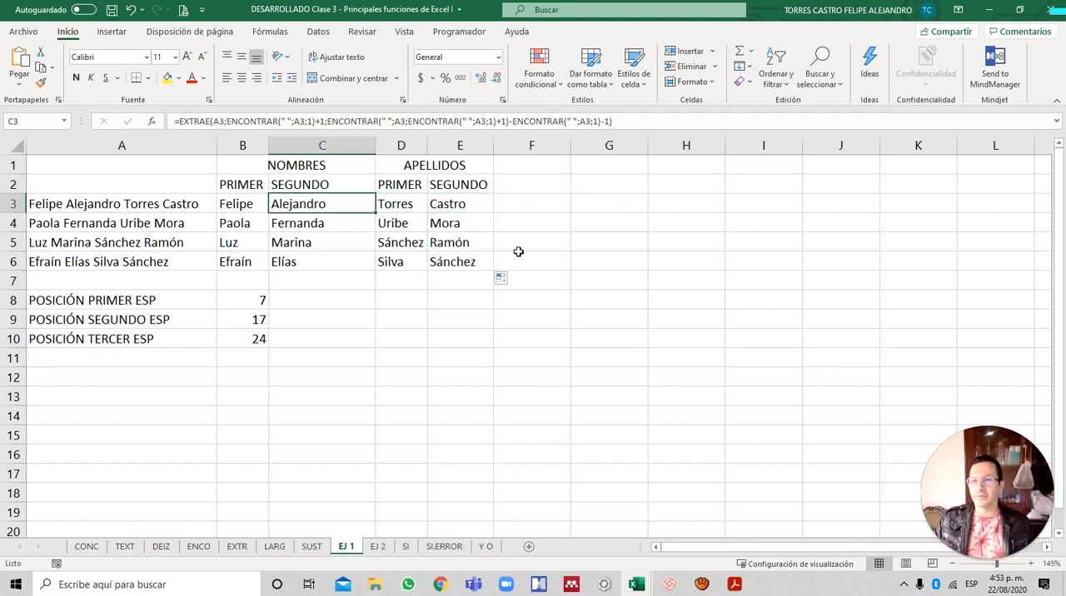
{"action": "key", "text": "F2"}
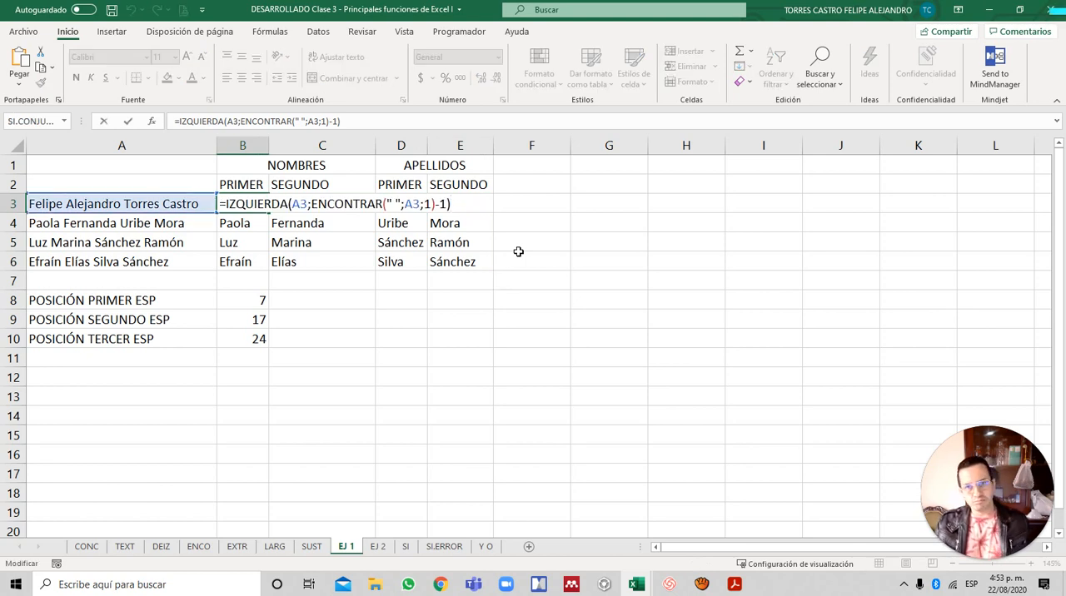
{"action": "key", "text": "Escape"}
{"action": "key", "text": "Right"}
{"action": "key", "text": "F2"}
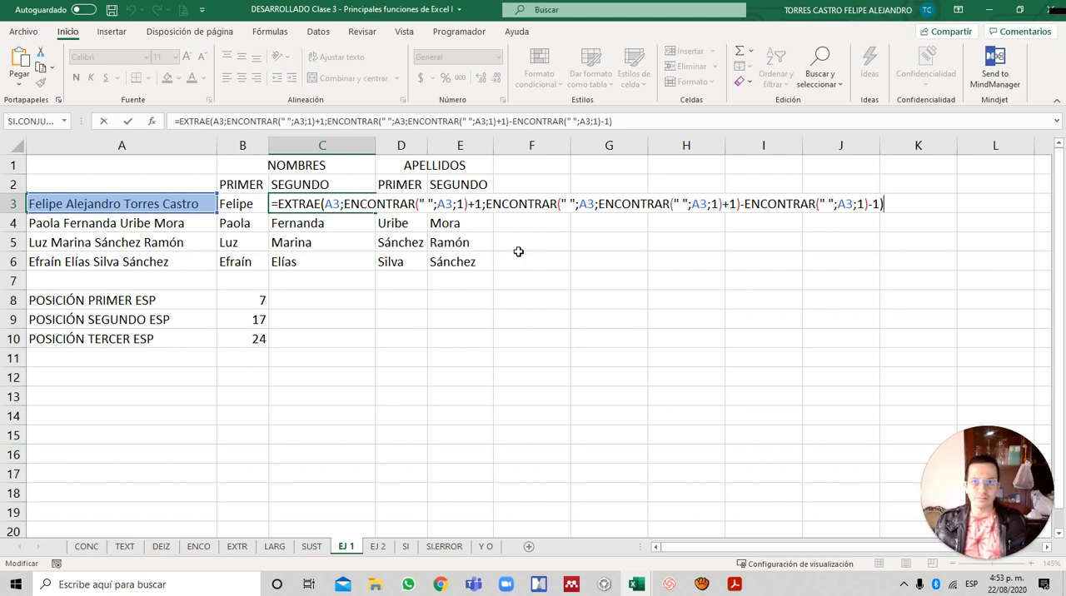
{"action": "key", "text": "Escape"}
{"action": "key", "text": "Right"}
{"action": "key", "text": "F2"}
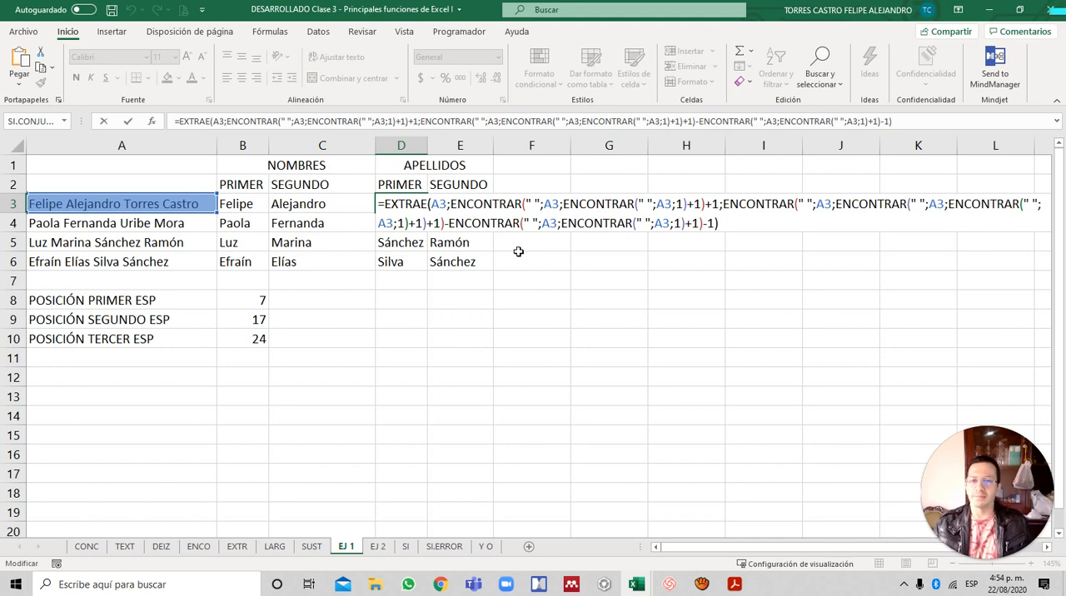
{"action": "key", "text": "Escape"}
{"action": "key", "text": "Down"}
{"action": "key", "text": "Down"}
{"action": "key", "text": "Down"}
{"action": "key", "text": "Left"}
{"action": "key", "text": "Left"}
{"action": "key", "text": "Left"}
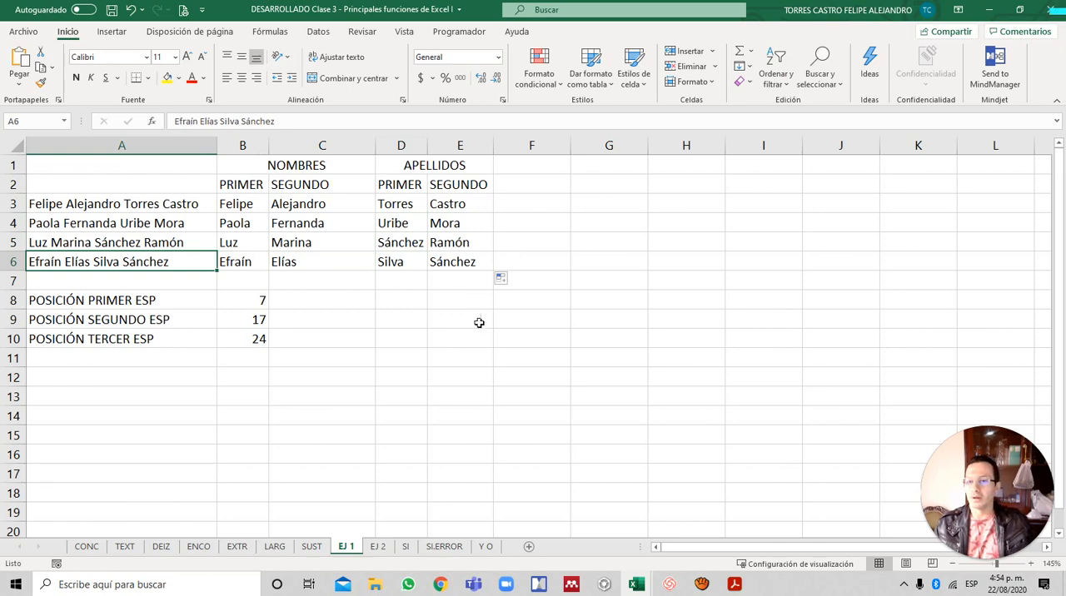
{"action": "left_click", "coordinate": [196, 168]}
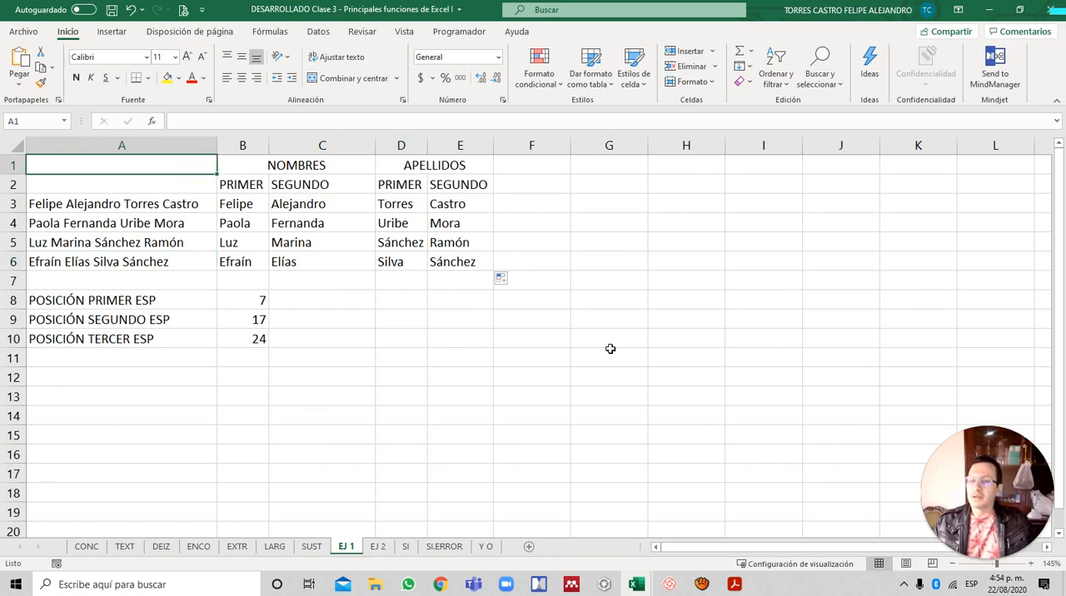
{"action": "key", "text": "alt+Tab"}
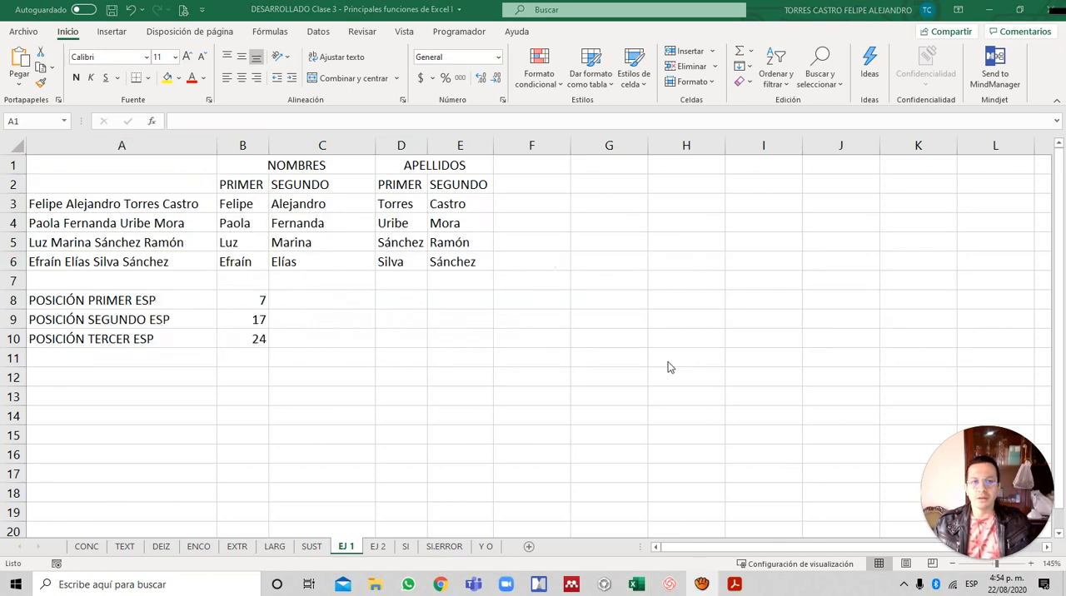
{"action": "left_click", "coordinate": [566, 180]}
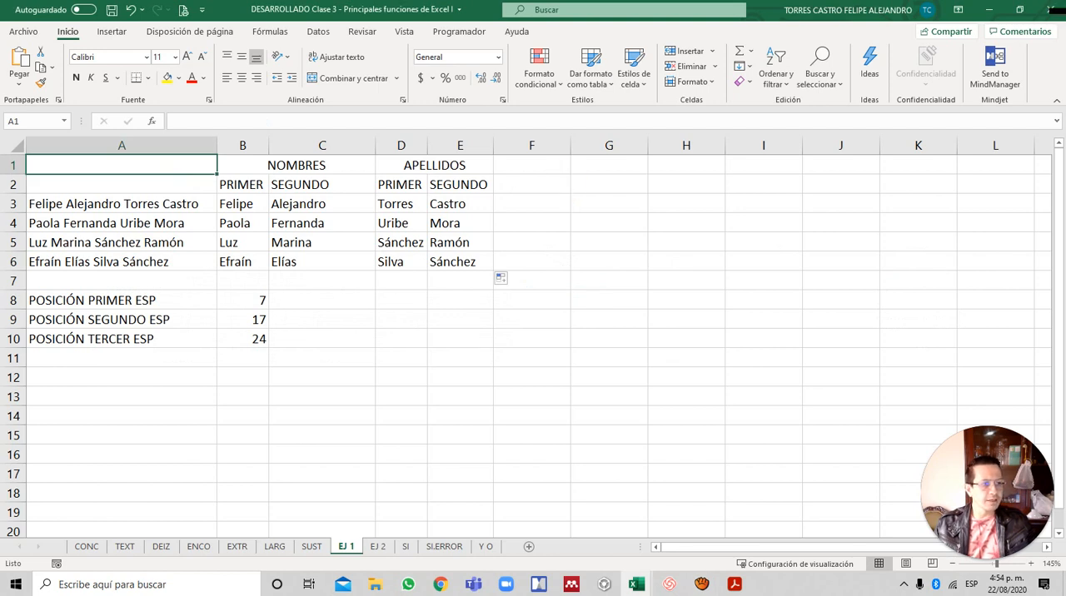
{"action": "key", "text": "alt+Tab"}
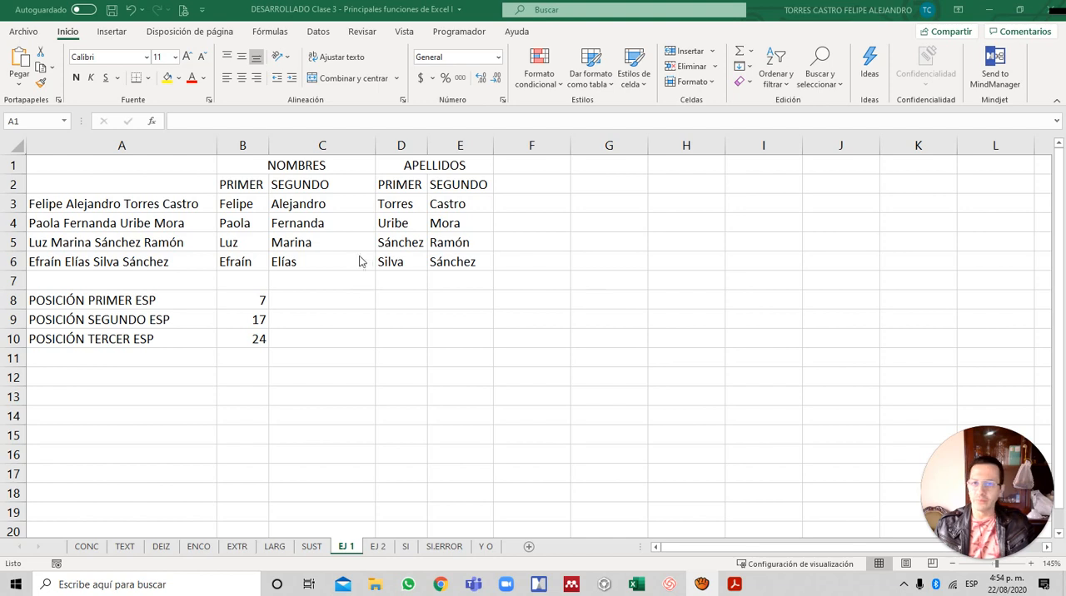
- Switch to the EJ 2 worksheet with the space-counting exercise and select cell A2
{"action": "left_click", "coordinate": [138, 168]}
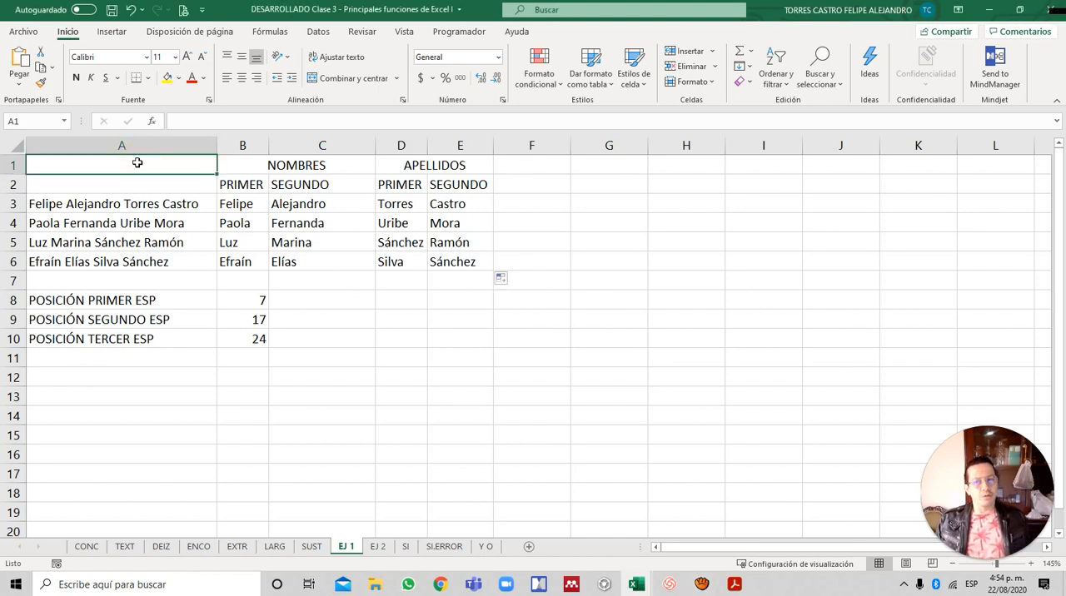
{"action": "key", "text": "ctrl+Page_Down"}
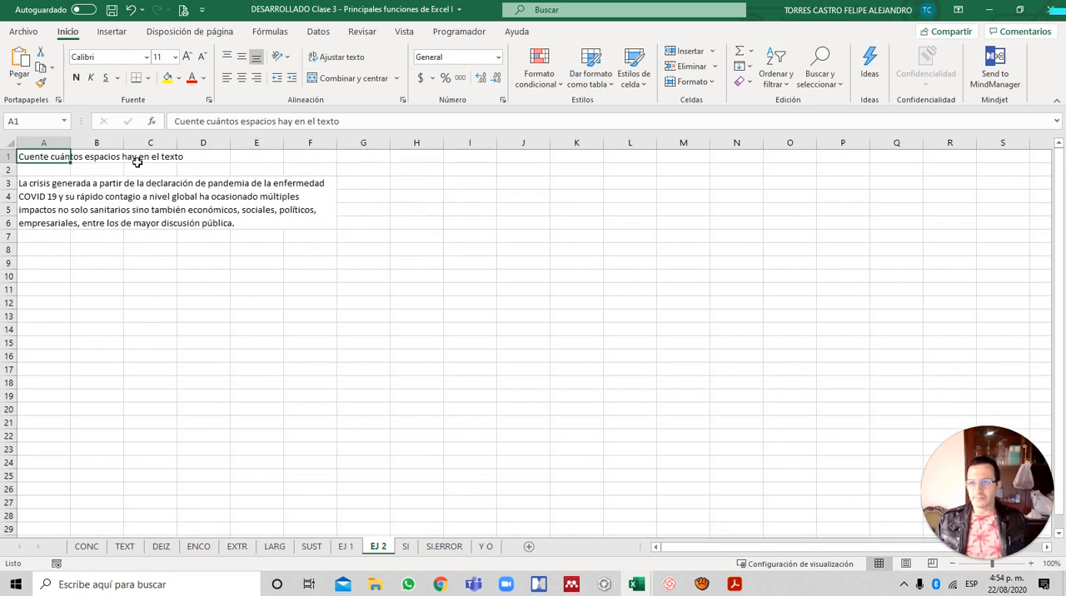
{"action": "key", "text": "Down"}
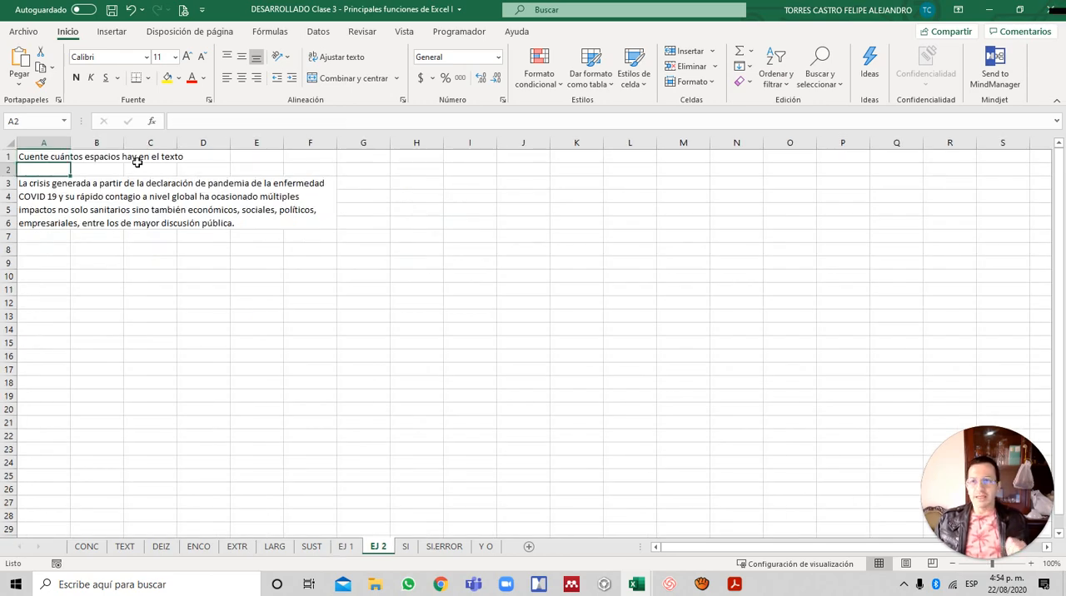
- Look back at the full names in column A of EJ 1, then return to the EJ 2 text
{"action": "key", "text": "Down"}
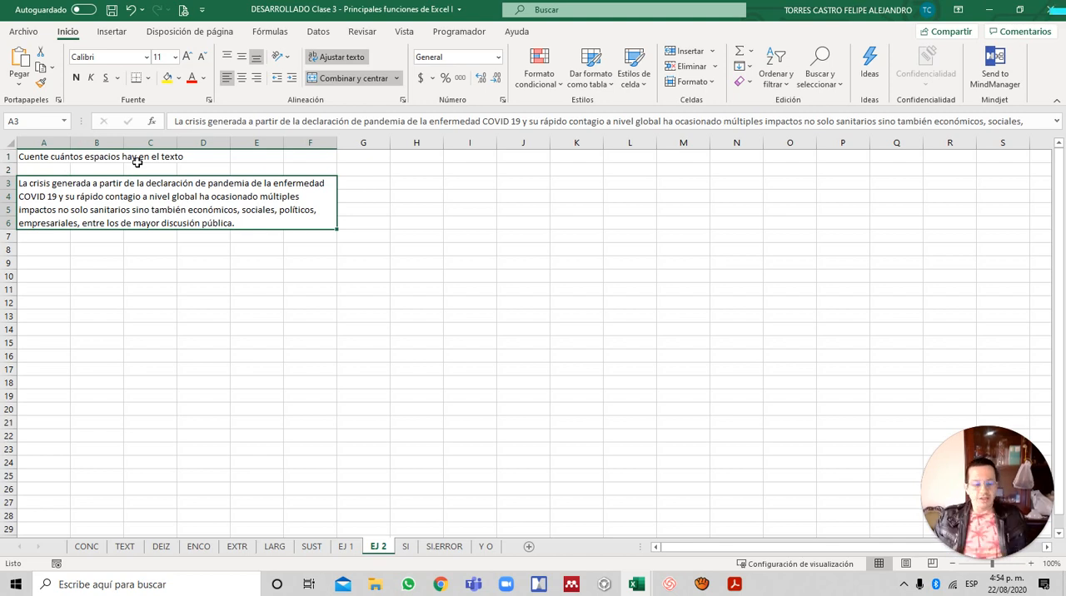
{"action": "key", "text": "ctrl+Page_Up"}
{"action": "key", "text": "Down"}
{"action": "key", "text": "Down"}
{"action": "key", "text": "Down"}
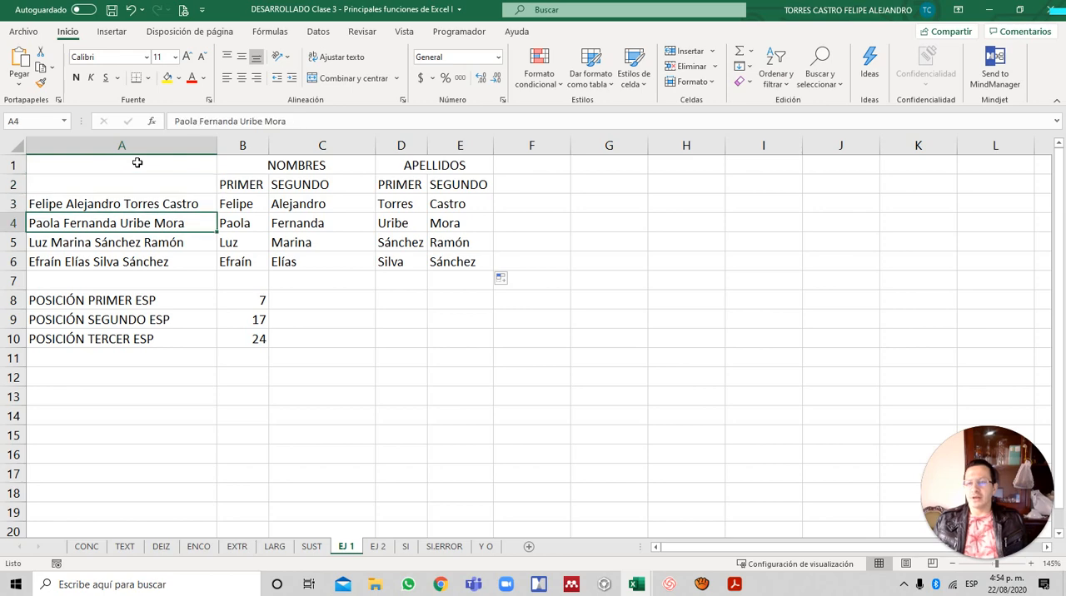
{"action": "key", "text": "Up"}
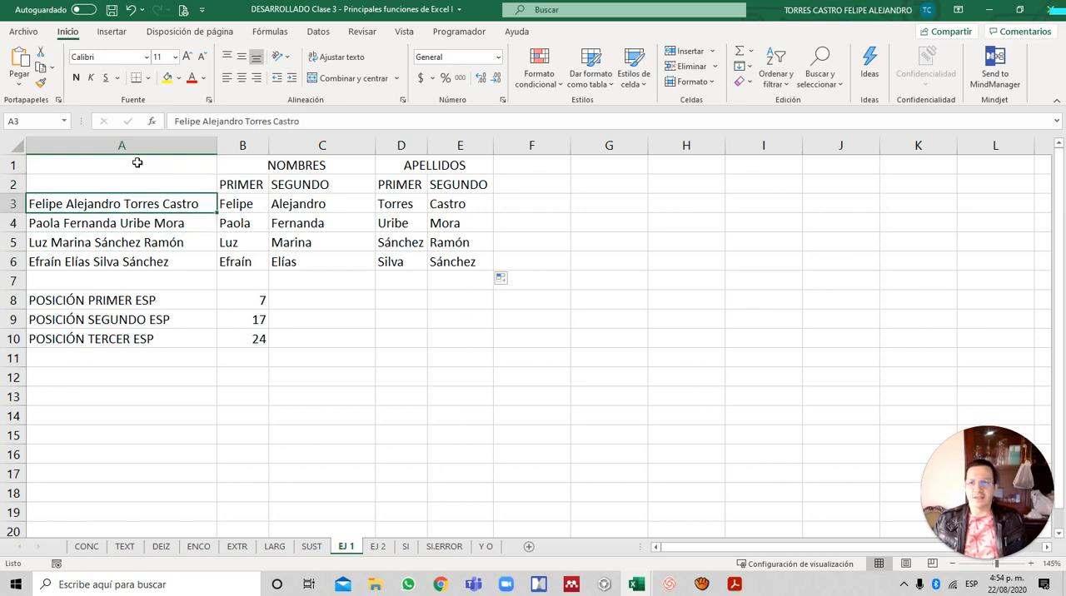
{"action": "key", "text": "ctrl+Page_Down"}
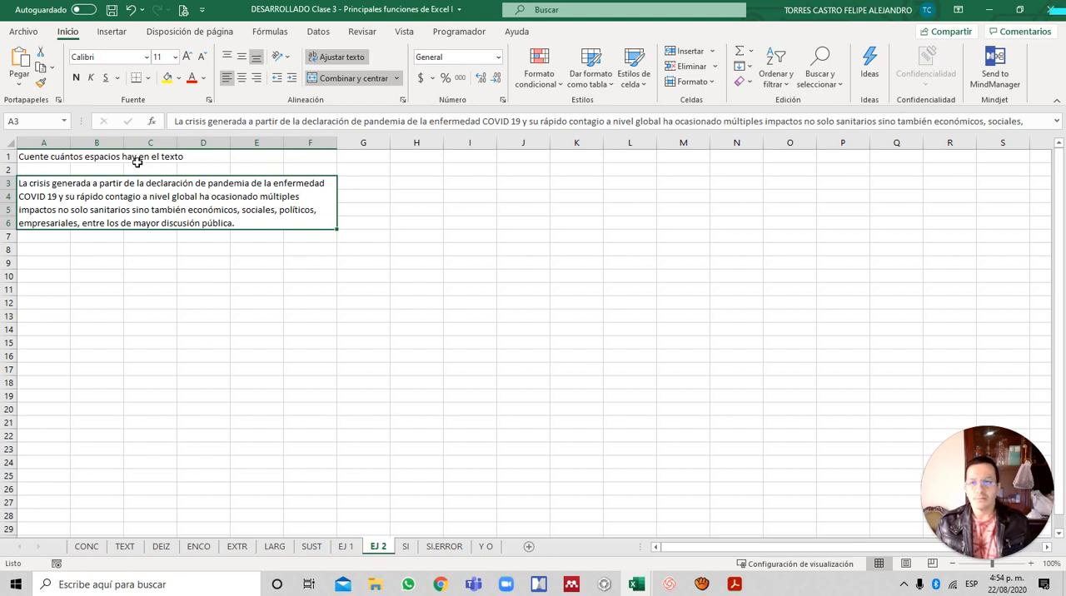
- Enter the label ESPACIOS in cell A8, below the text on EJ 2
{"action": "key", "text": "Down"}
{"action": "key", "text": "Down"}
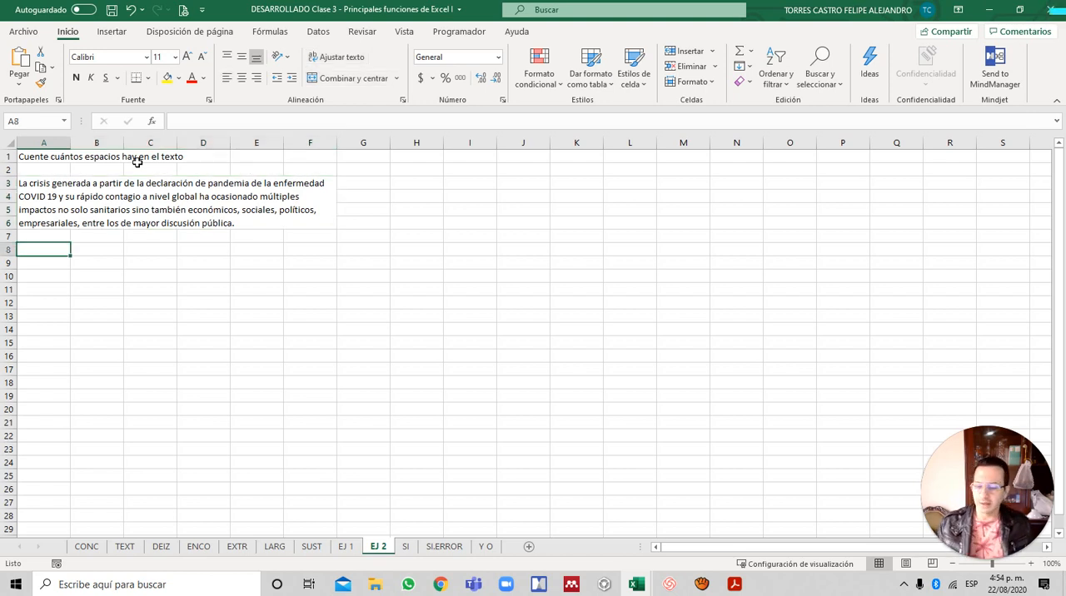
{"action": "type", "text": "ESPACIOS"}
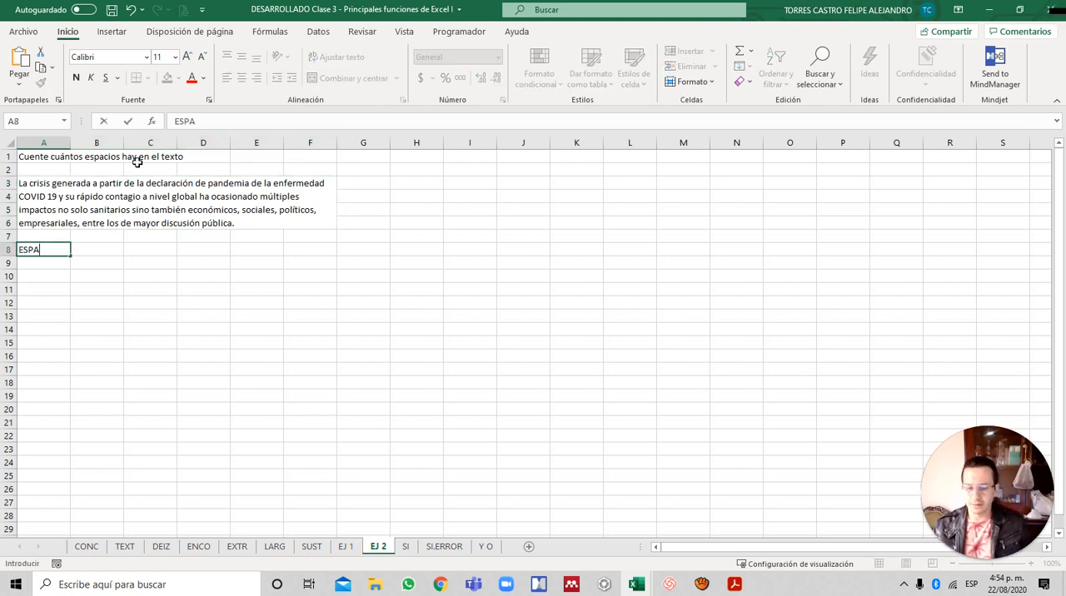
{"action": "key", "text": "Tab"}
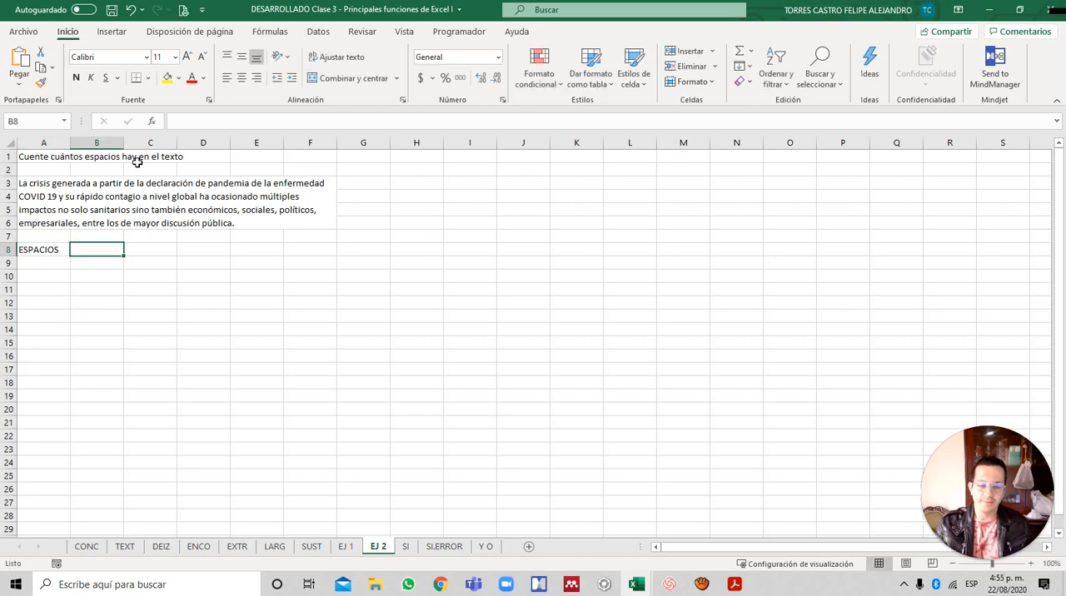
- Begin a formula in B8 with LARGO(A3) to get the length of the full text
{"action": "type", "text": "="}
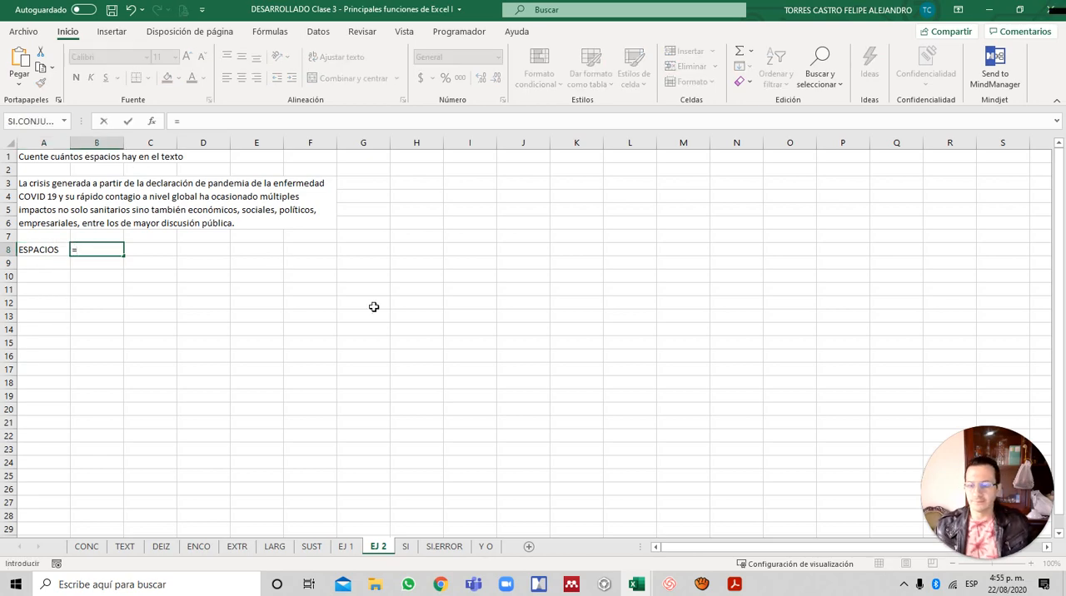
{"action": "key", "text": "Escape"}
{"action": "scroll", "coordinate": [205, 278], "scroll_direction": "up", "scroll_amount": 5, "text": "ctrl"}
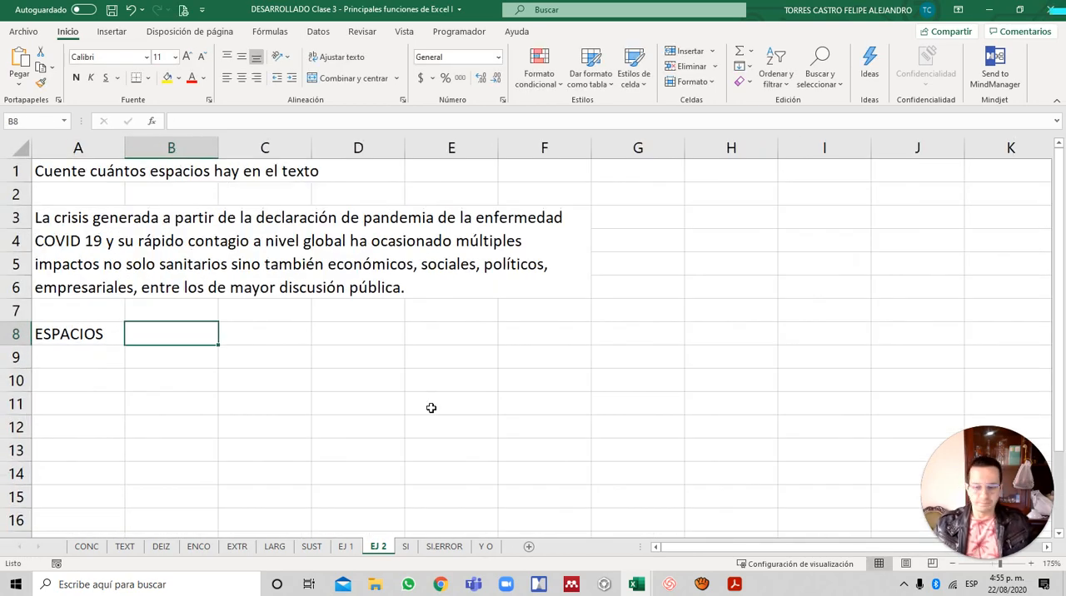
{"action": "type", "text": "="}
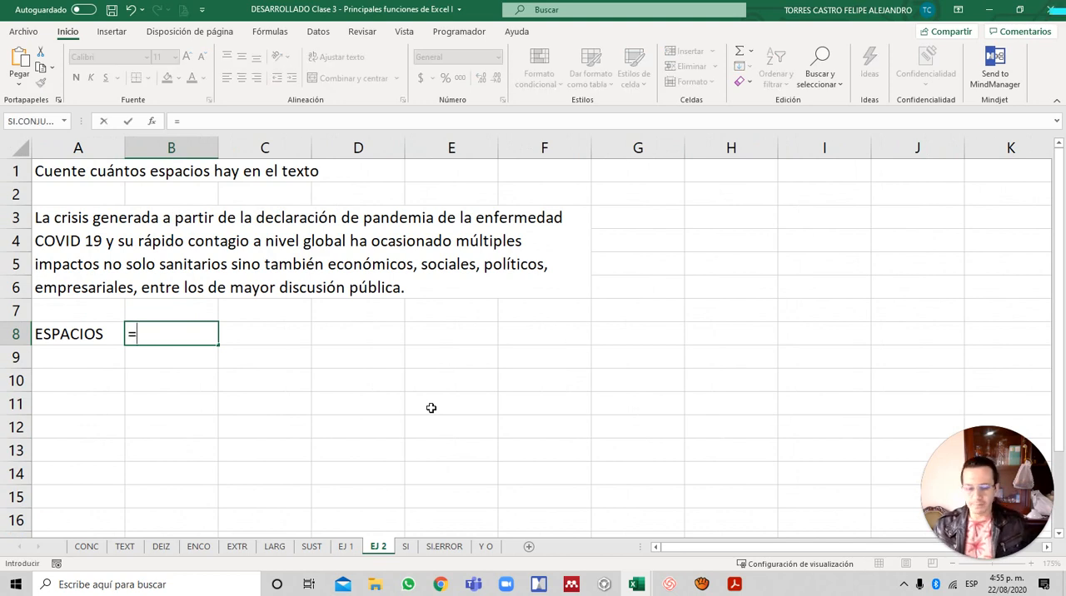
{"action": "type", "text": "L"}
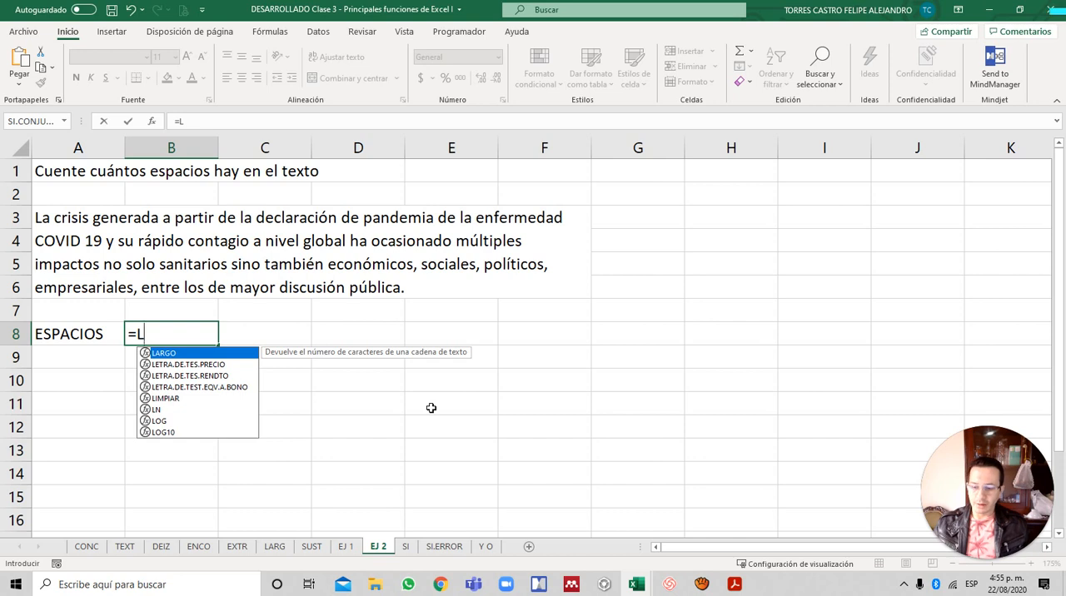
{"action": "type", "text": "ARGO"}
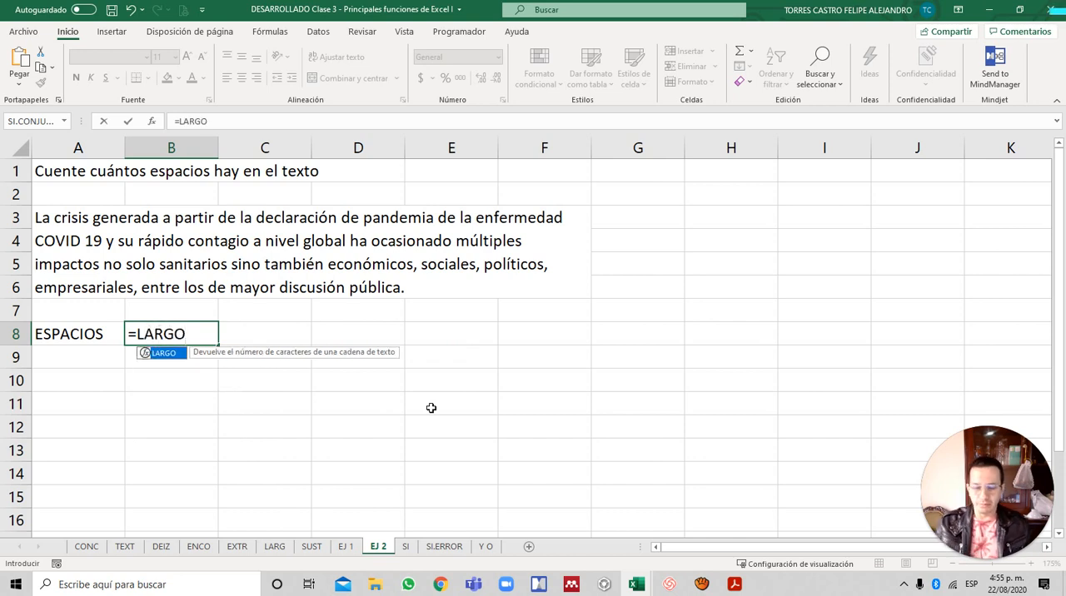
{"action": "type", "text": "("}
{"action": "key", "text": "Up"}
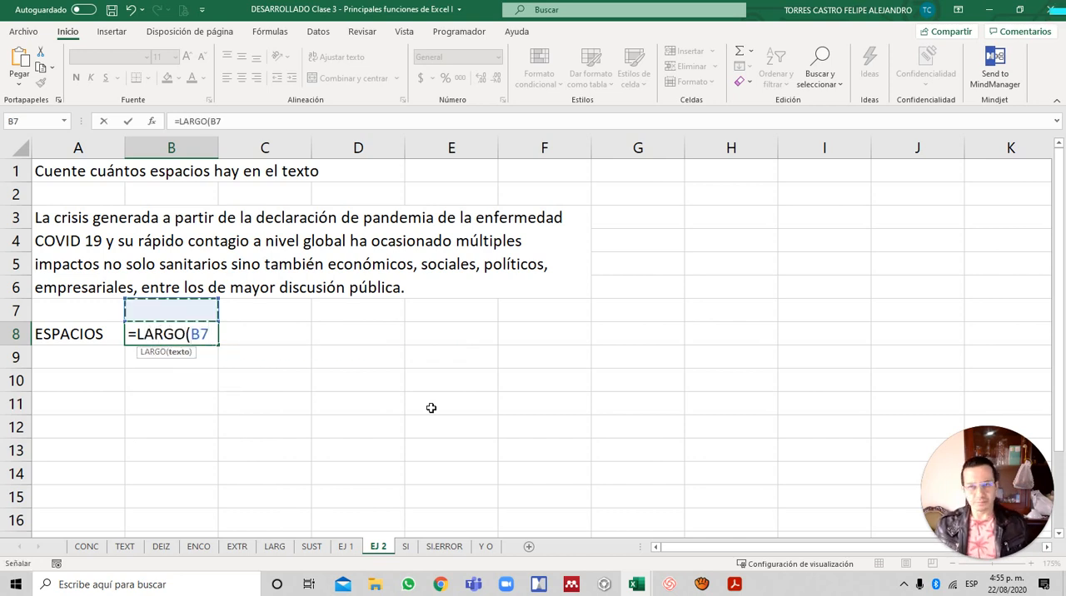
{"action": "key", "text": "Up"}
{"action": "type", "text": ")"}
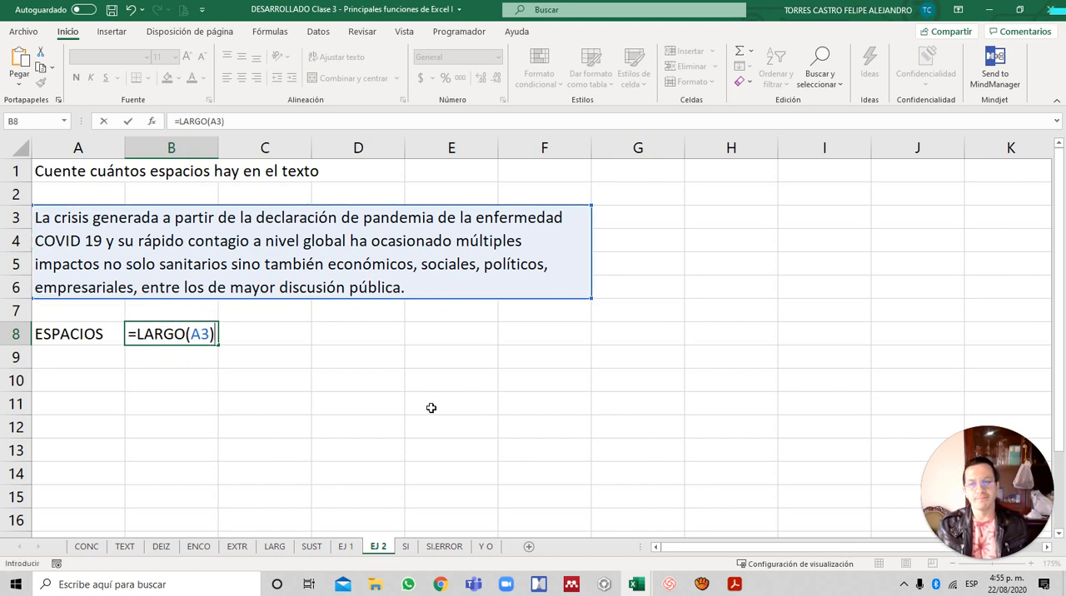
{"action": "type", "text": "-"}
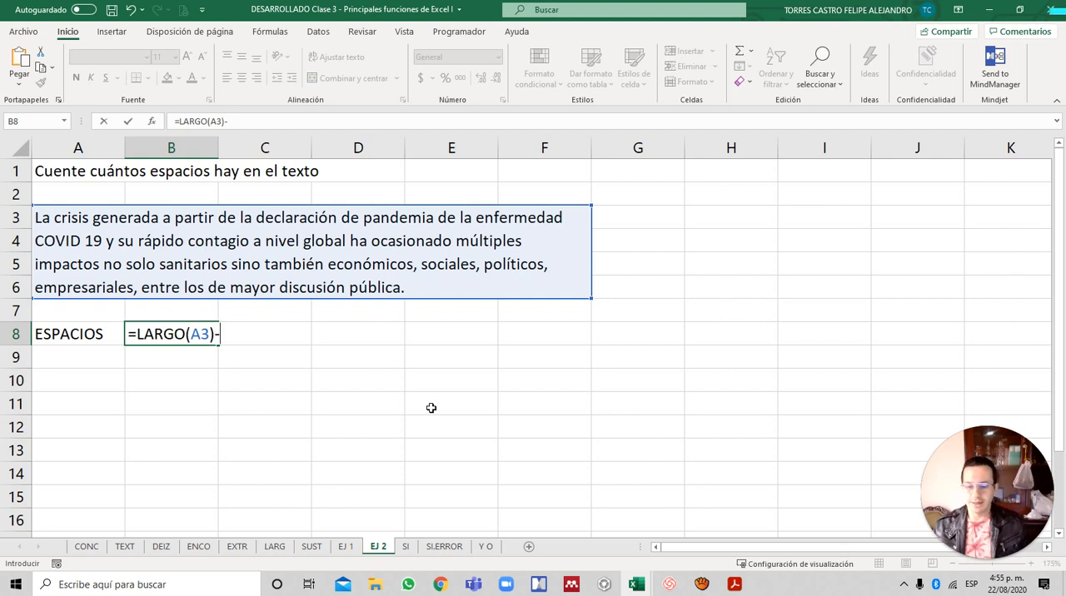
{"action": "type", "text": "LARGO"}
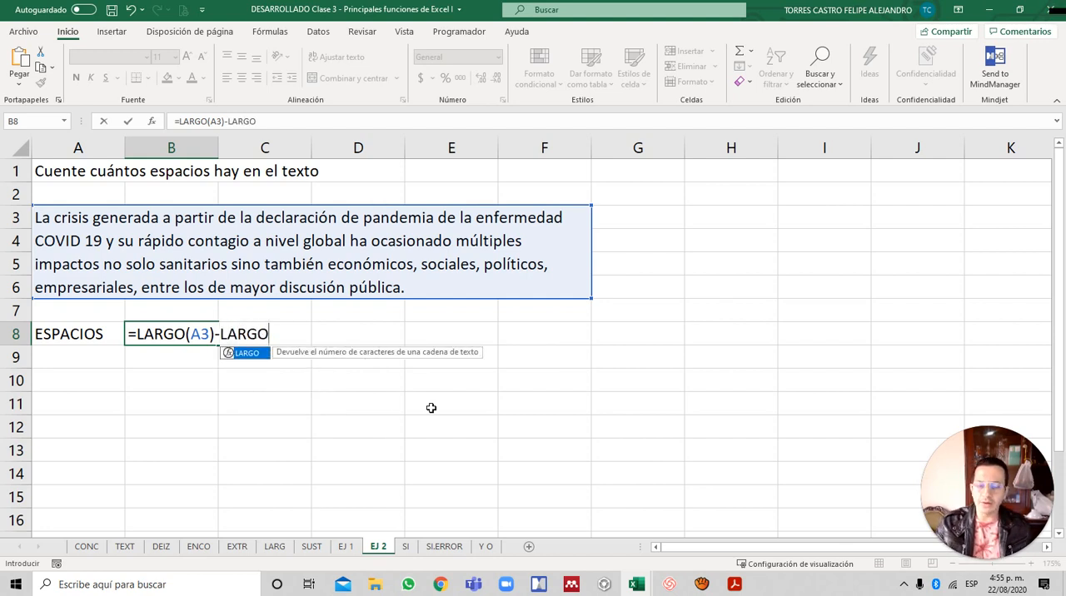
{"action": "type", "text": "("}
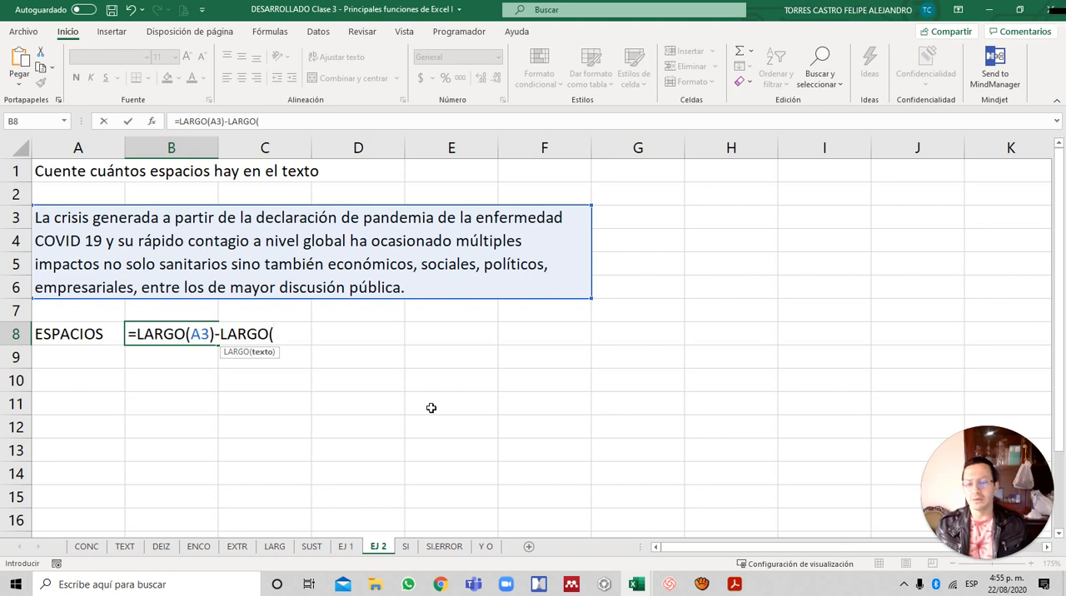
{"action": "type", "text": "SUS"}
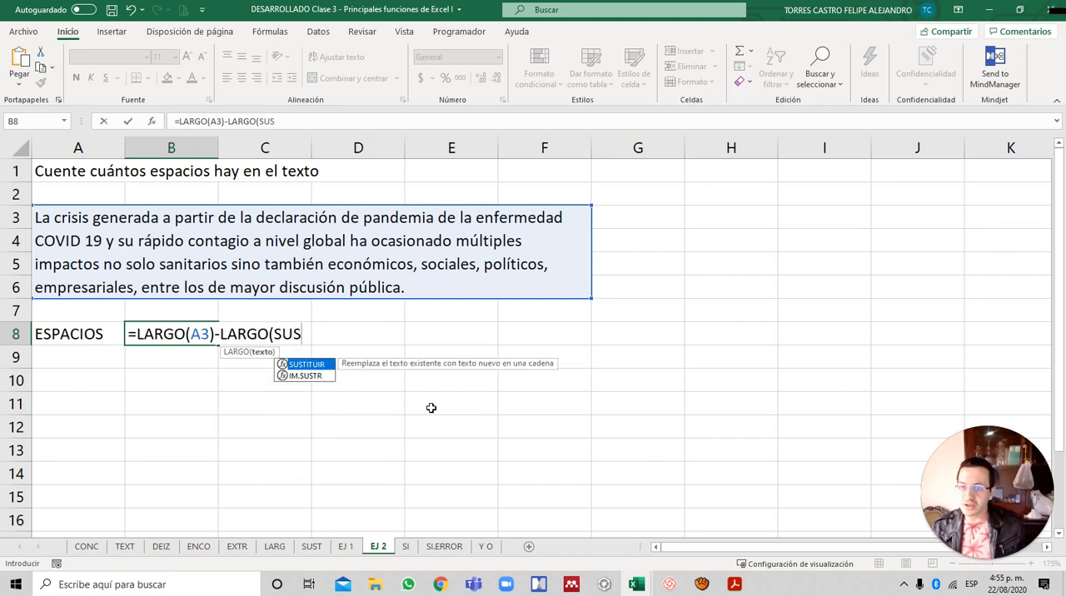
- Subtract LARGO(SUSTITUIR(A3;" ";"")) from LARGO(A3) in B8 and enter the formula
{"action": "key", "text": "Tab"}
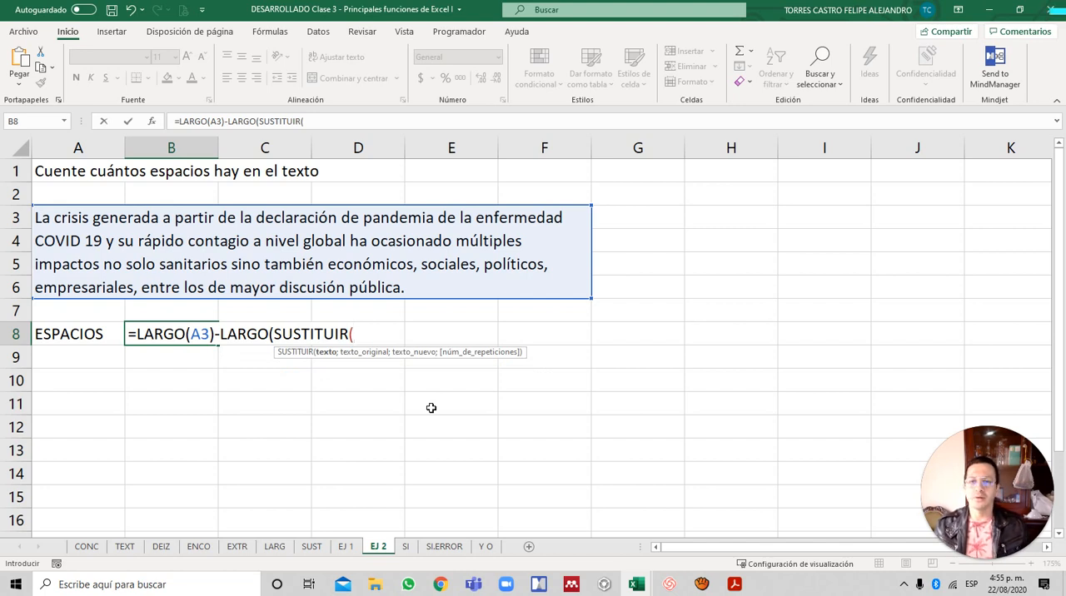
{"action": "key", "text": "Up"}
{"action": "key", "text": "Up"}
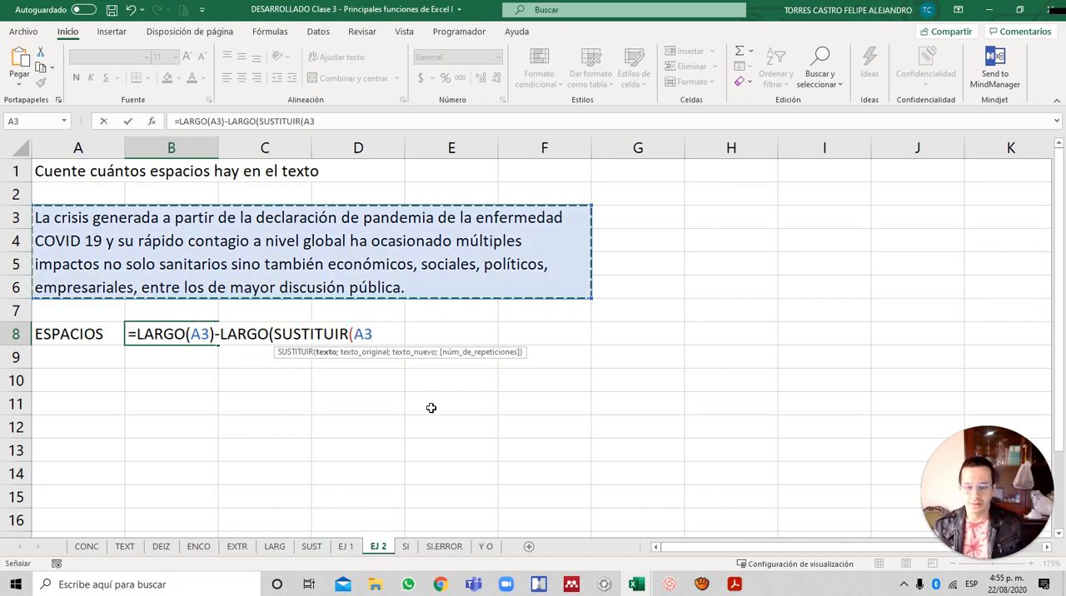
{"action": "type", "text": ";\" \""}
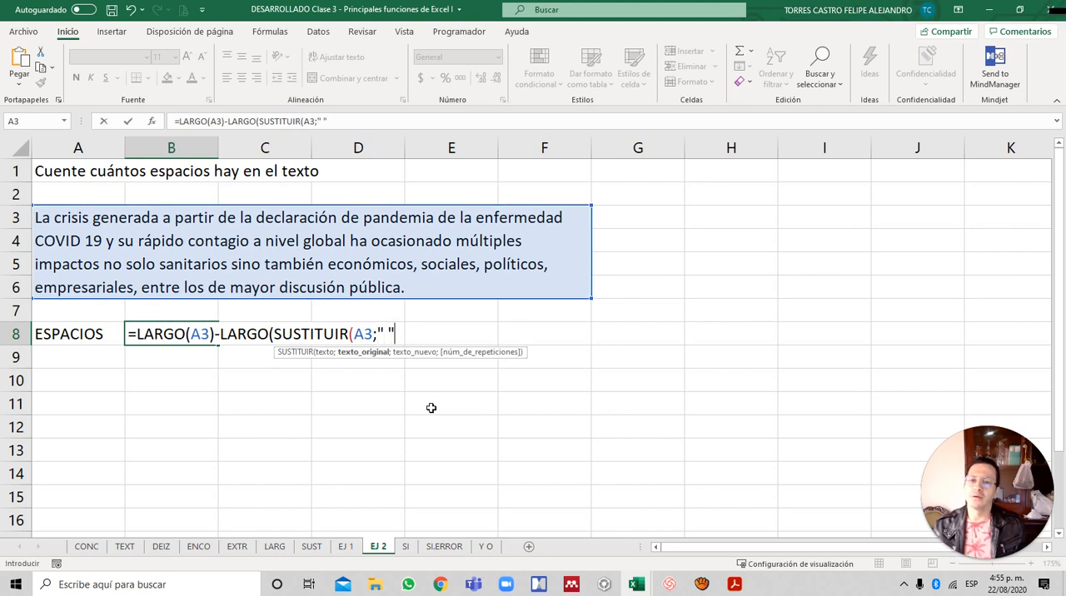
{"action": "type", "text": ";\"\""}
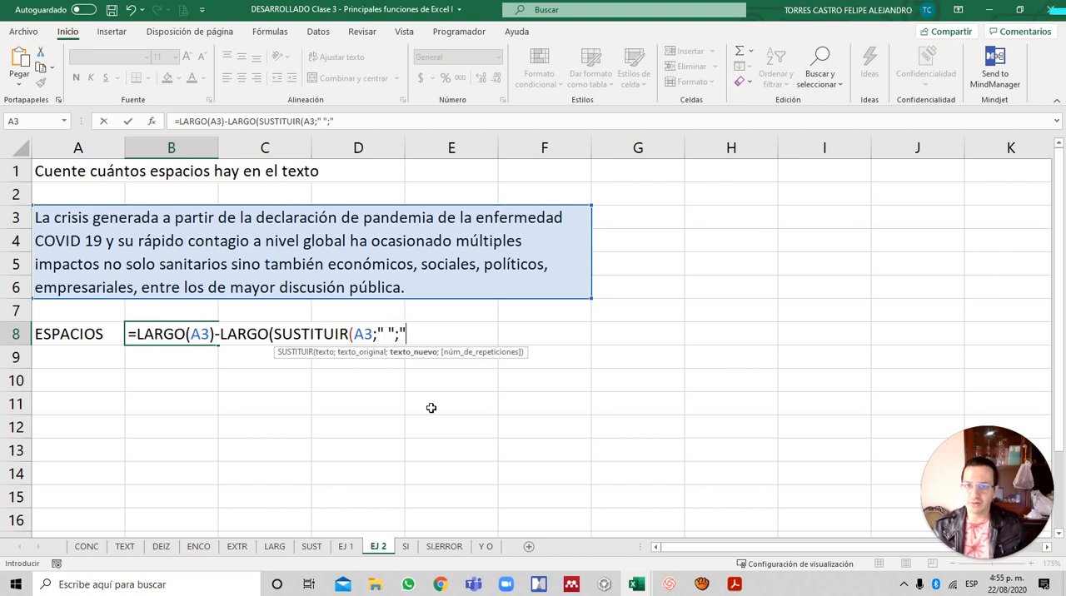
{"action": "type", "text": ")"}
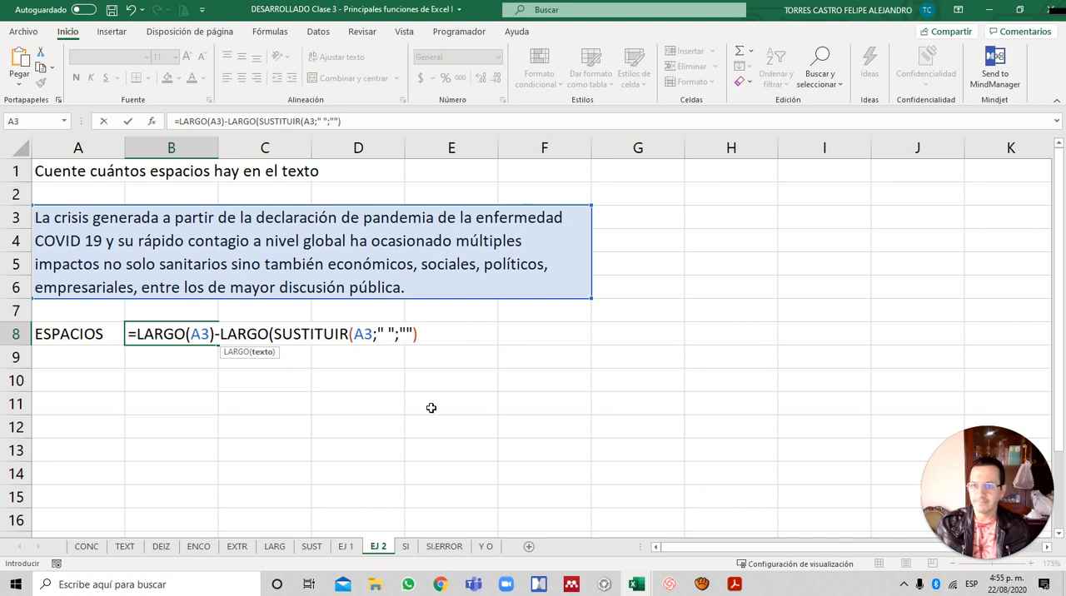
{"action": "type", "text": ")"}
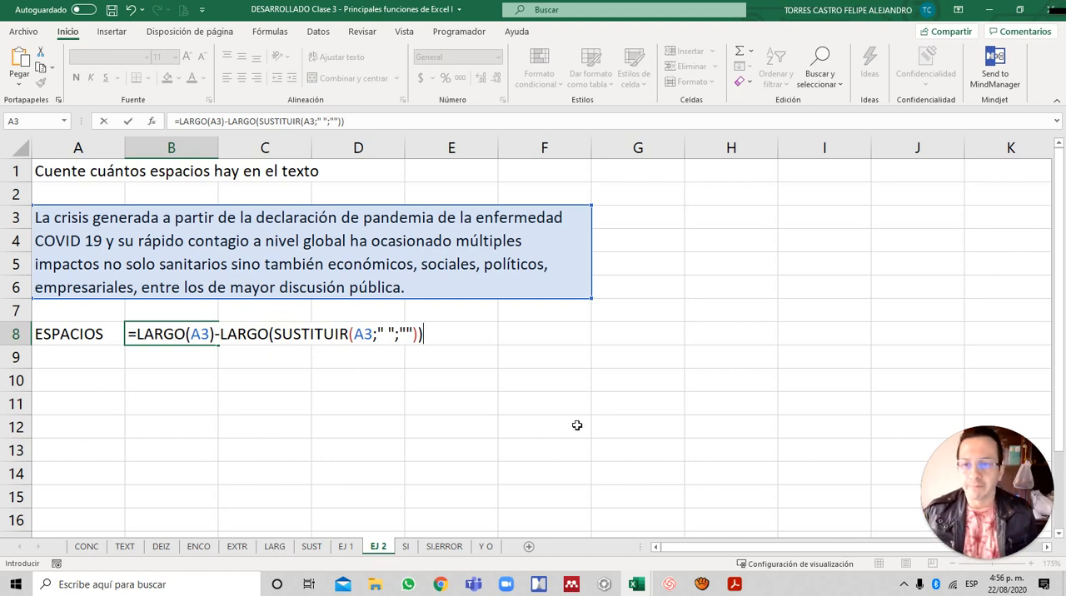
{"action": "key", "text": "Return"}
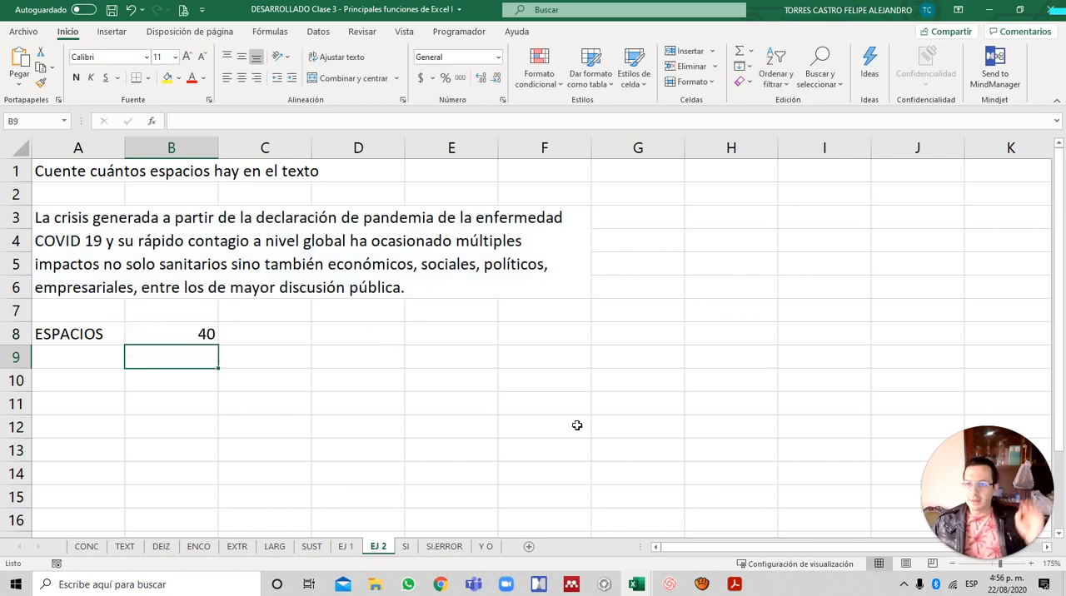
- Examine the space-counting formula in B8 and leave it without editing
{"action": "key", "text": "Up"}
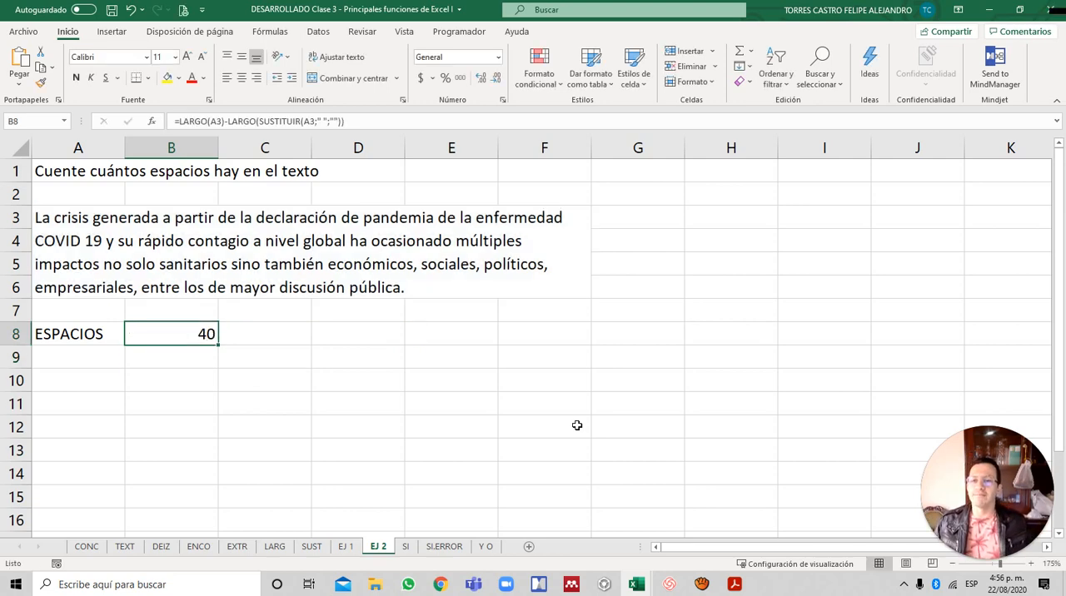
{"action": "key", "text": "F2"}
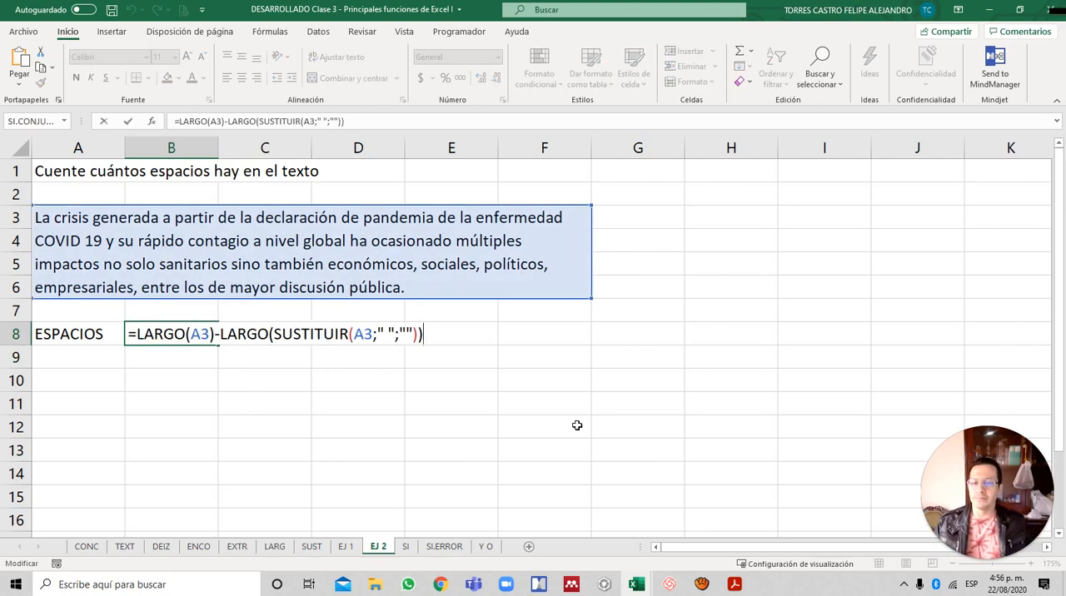
{"action": "key", "text": "Escape"}
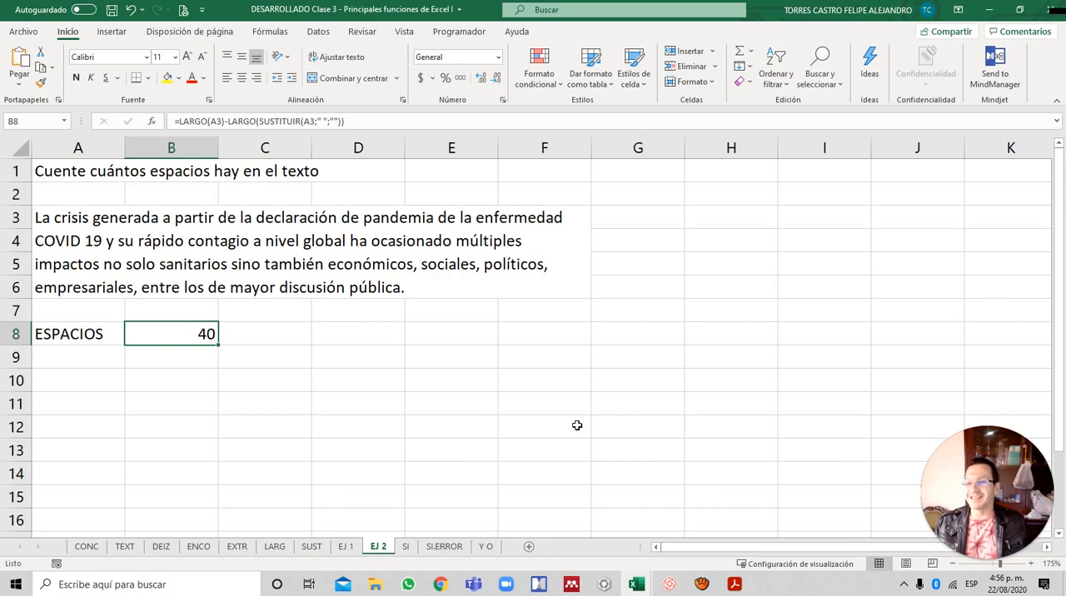
- On sheet EJ 1, begin a formula in F3 with LARGO(A3) for the length of the first full name
{"action": "key", "text": "ctrl+Page_Up"}
{"action": "key", "text": "Down"}
{"action": "key", "text": "Down"}
{"action": "key", "text": "Right"}
{"action": "key", "text": "Right"}
{"action": "key", "text": "Right"}
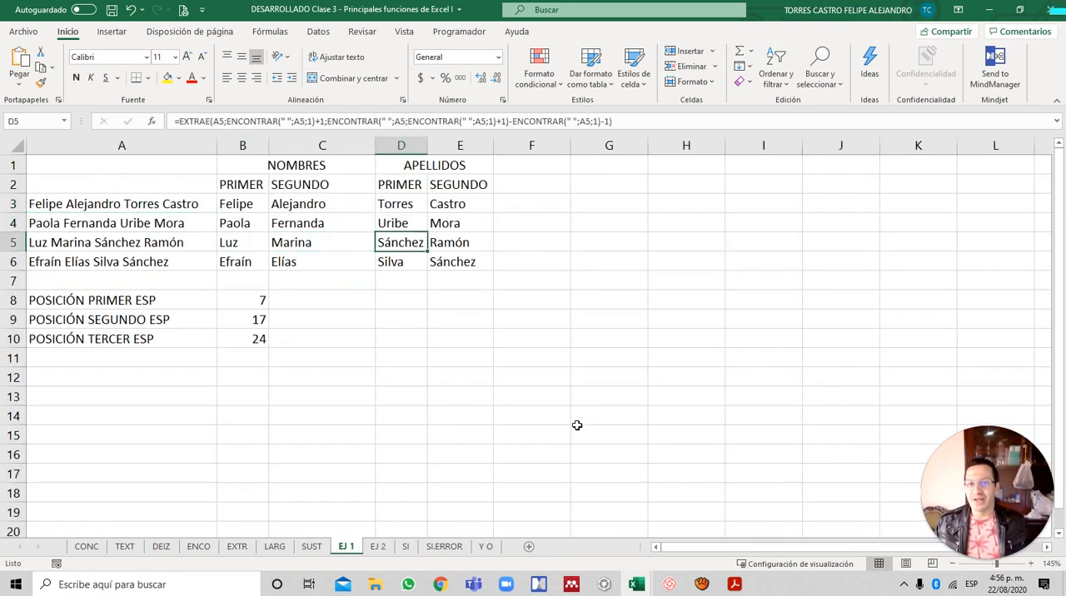
{"action": "key", "text": "Up"}
{"action": "key", "text": "Right"}
{"action": "key", "text": "Right"}
{"action": "key", "text": "Up"}
{"action": "type", "text": "="}
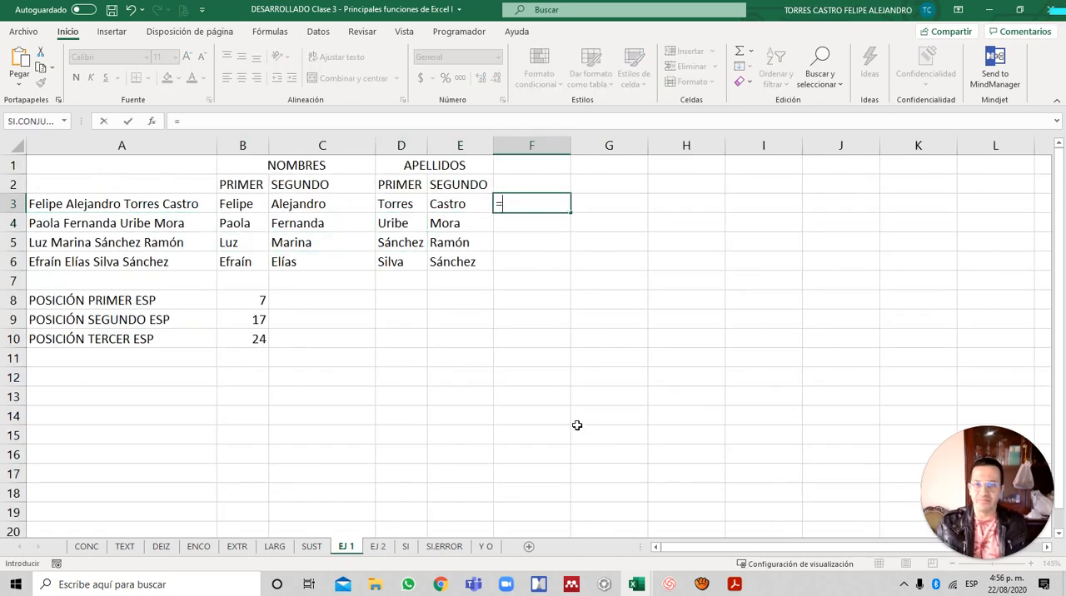
{"action": "type", "text": "LARGO("}
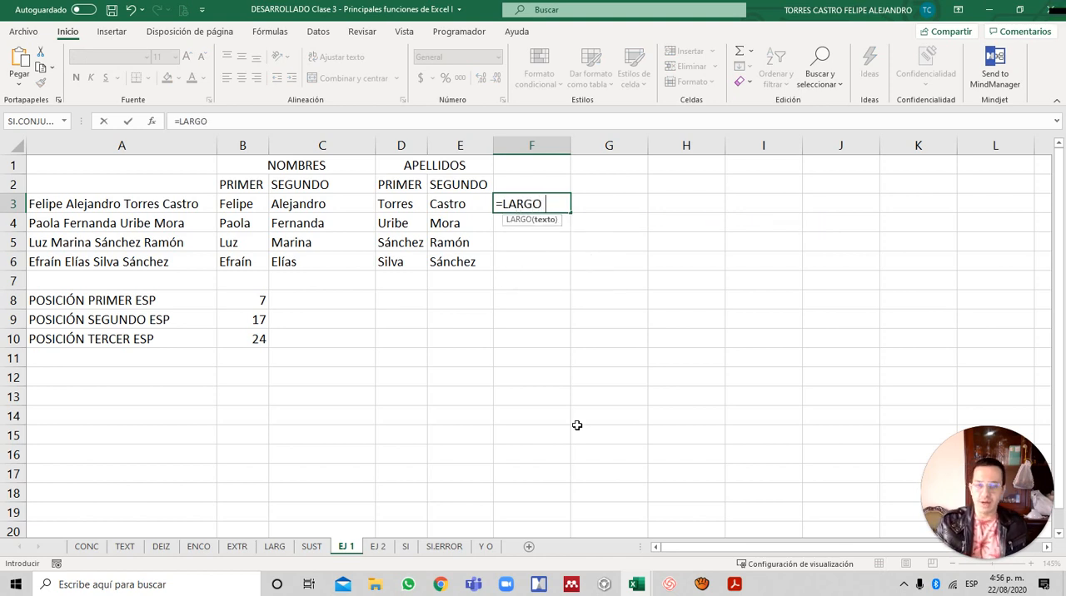
{"action": "key", "text": "Left"}
{"action": "key", "text": "Left"}
{"action": "key", "text": "Left"}
{"action": "key", "text": "Left"}
{"action": "key", "text": "Left"}
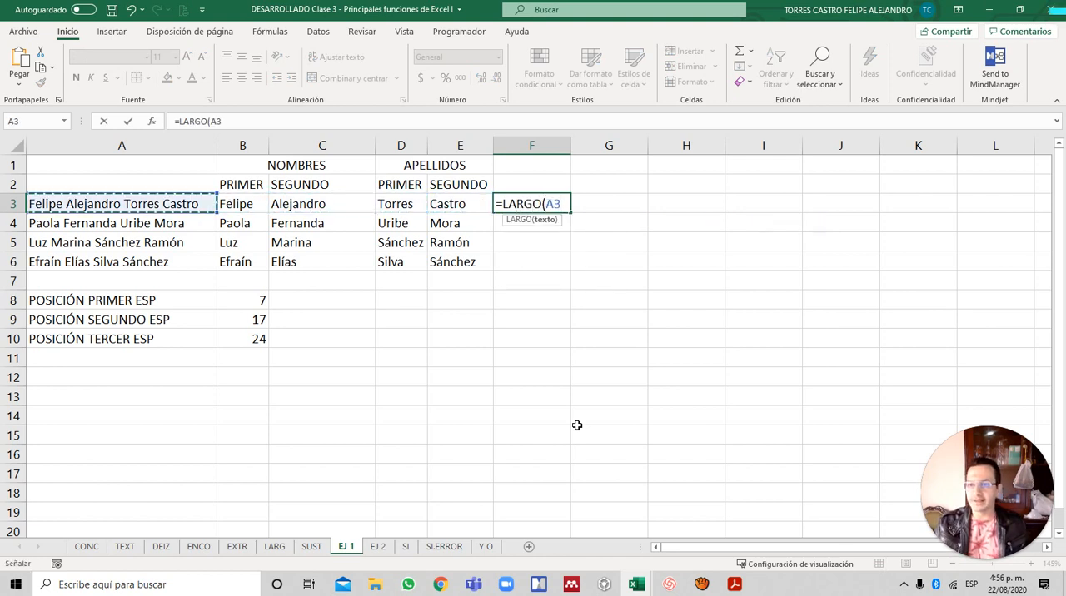
{"action": "type", "text": ")"}
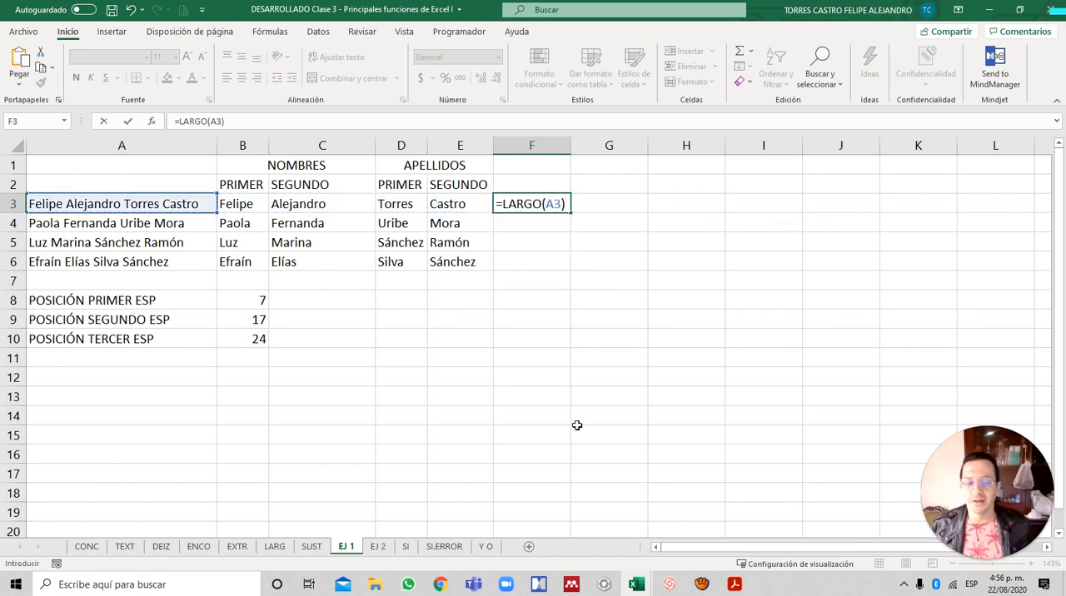
{"action": "type", "text": "-"}
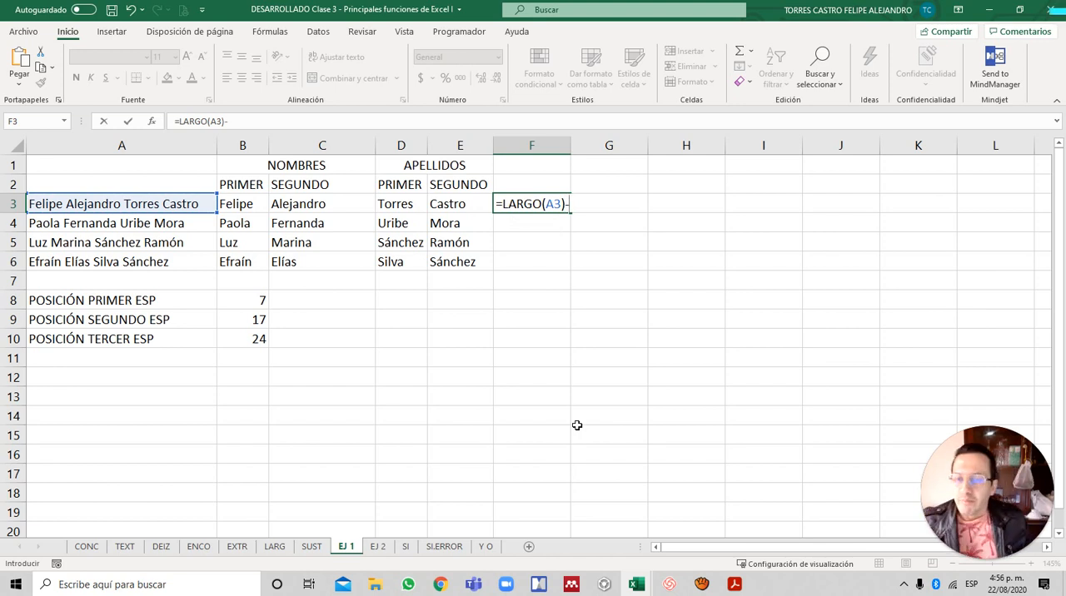
{"action": "type", "text": "LARGO("}
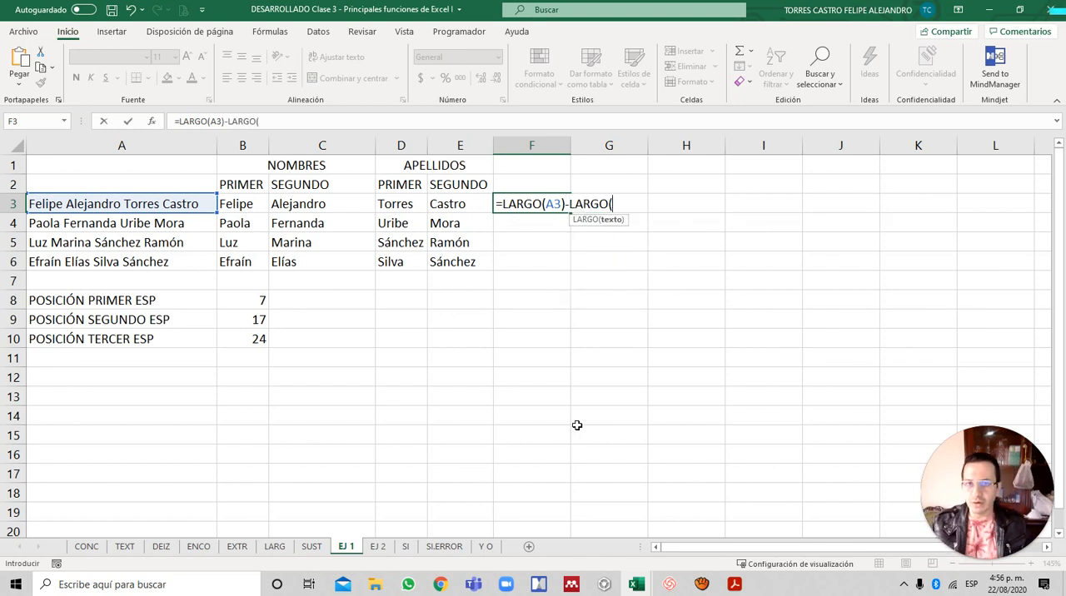
{"action": "type", "text": "SUSTITUIR"}
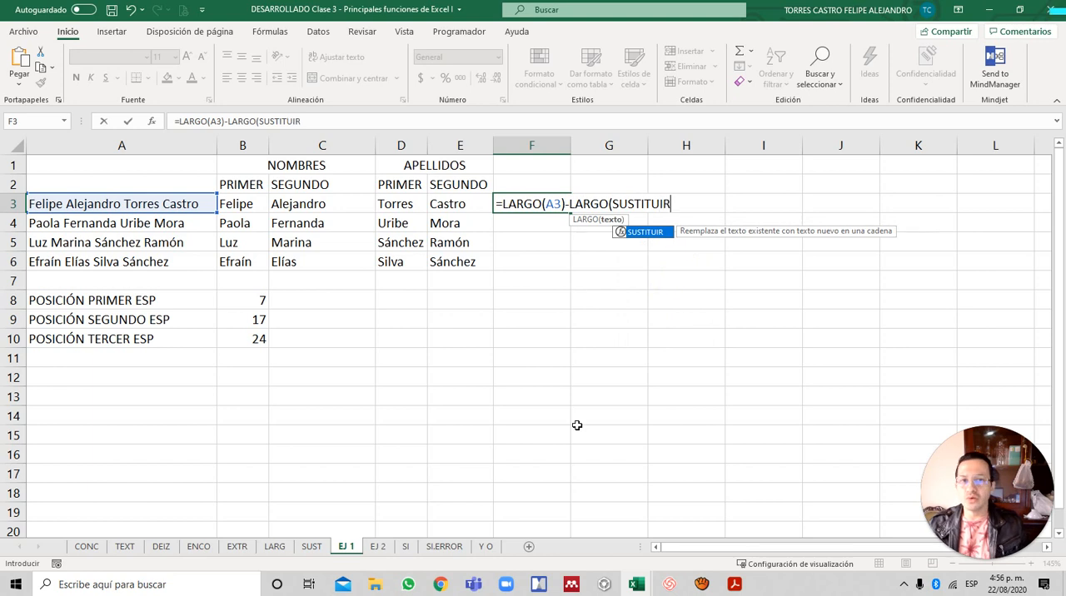
{"action": "type", "text": "("}
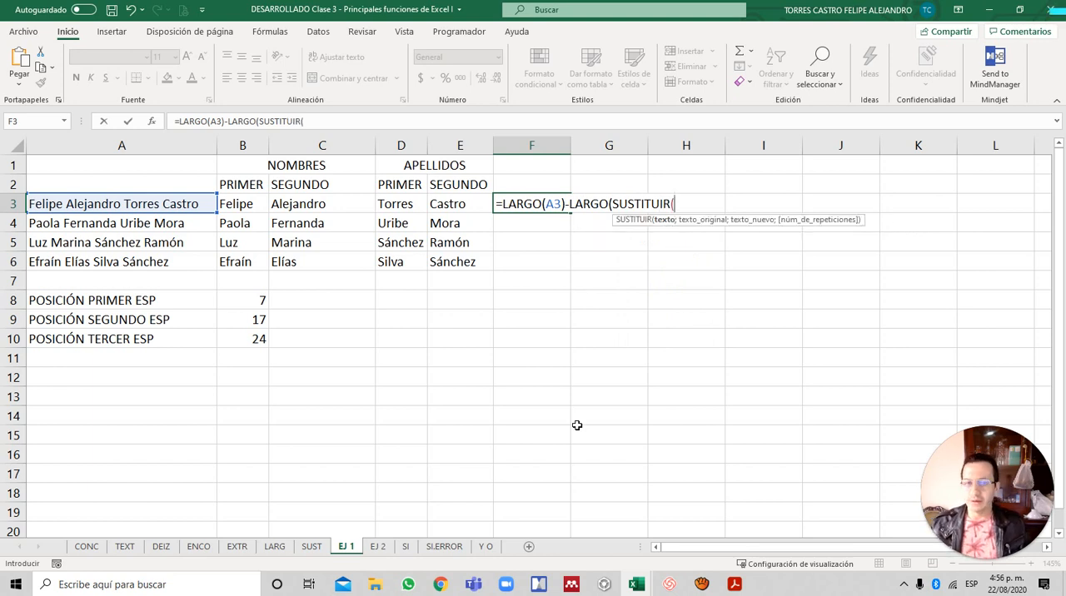
- Subtract LARGO(SUSTITUIR(A3;" ";"")) from LARGO(A3) in F3 and enter the formula
{"action": "key", "text": "Left"}
{"action": "key", "text": "Left"}
{"action": "key", "text": "Left"}
{"action": "key", "text": "Left"}
{"action": "key", "text": "Left"}
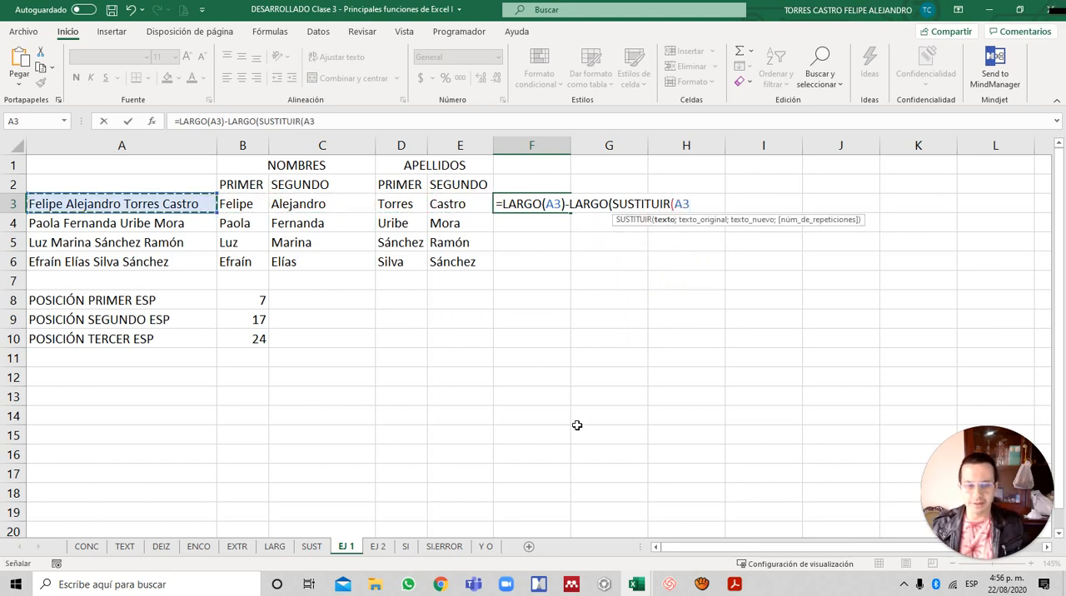
{"action": "type", "text": ";\" \""}
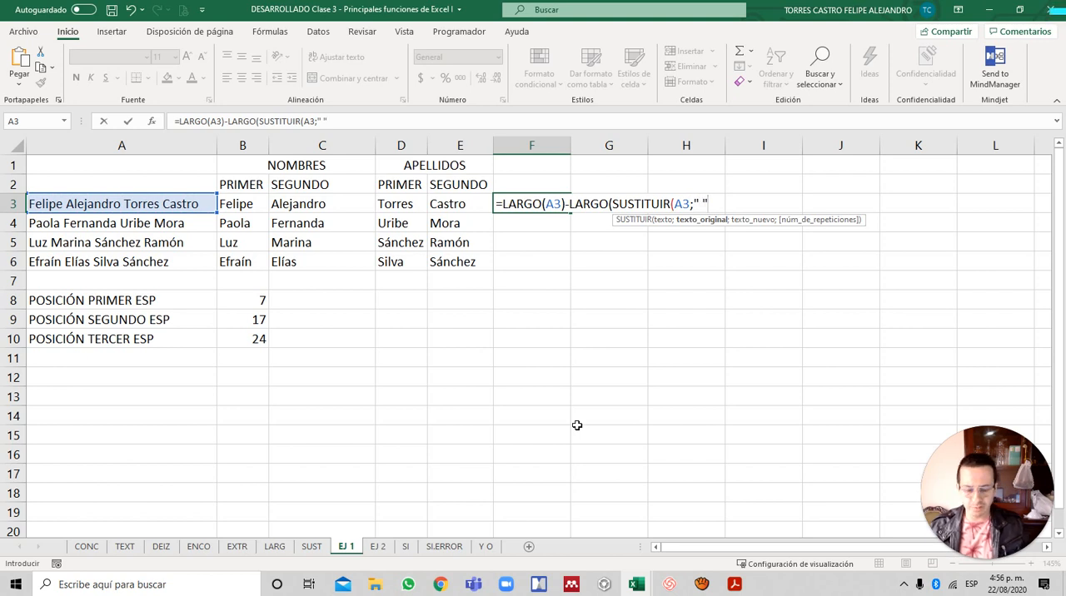
{"action": "type", "text": ";\"\")"}
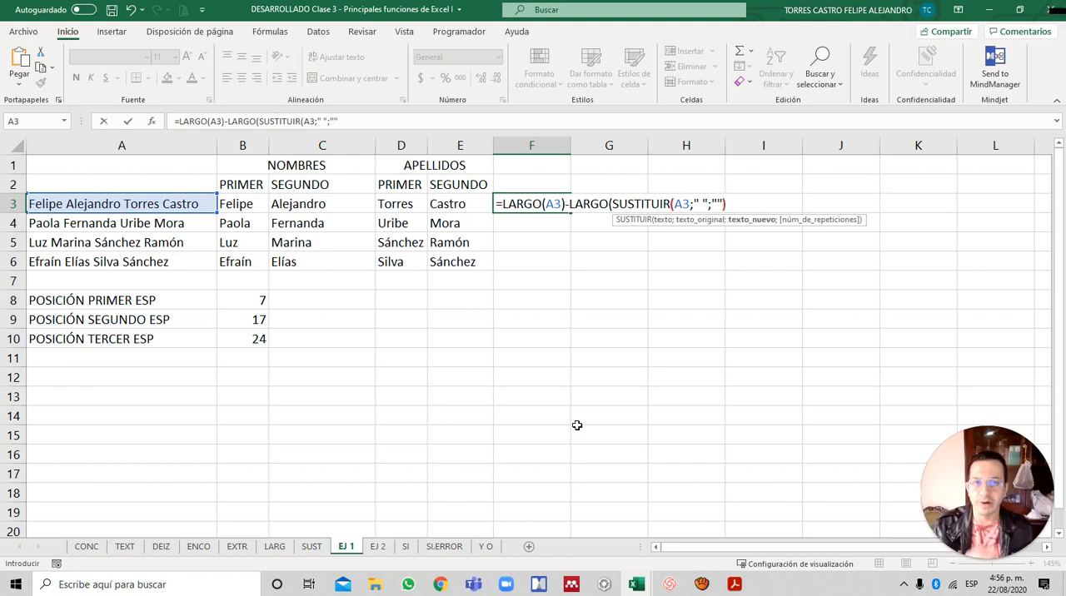
{"action": "type", "text": ")"}
{"action": "key", "text": "Return"}
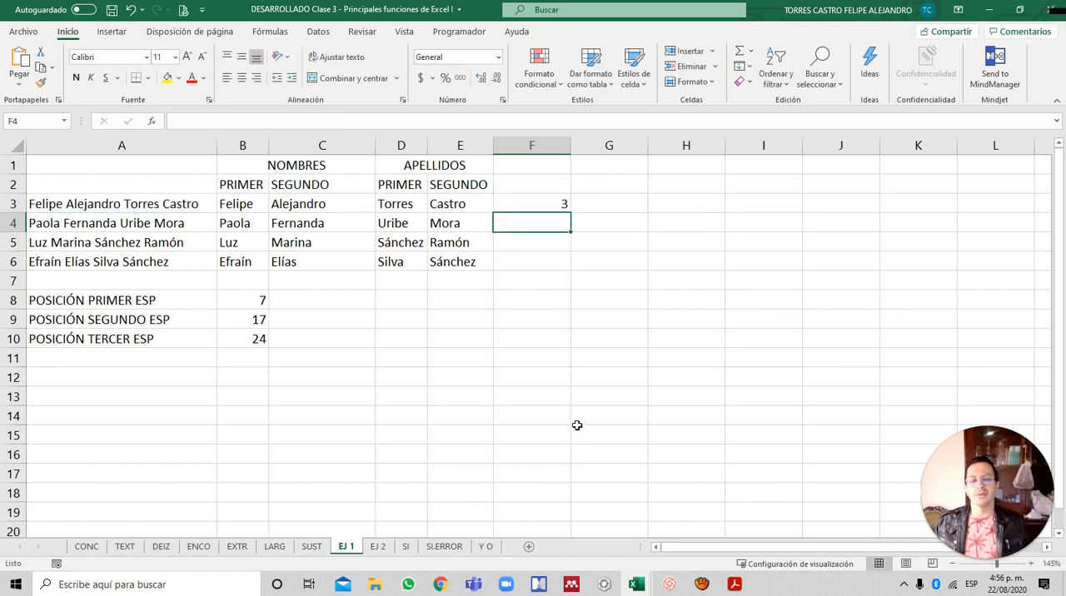
- Fill the space-counting formula from F3 down through F6, and return to cell A3
{"action": "key", "text": "Up"}
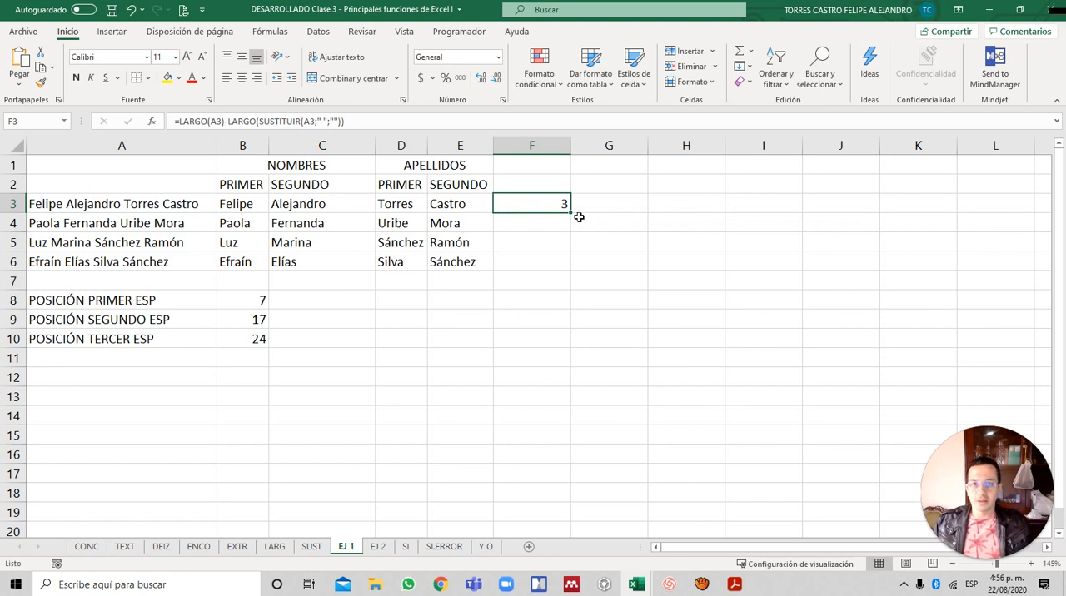
{"action": "left_click_drag", "start_coordinate": [572, 213], "coordinate": [551, 266]}
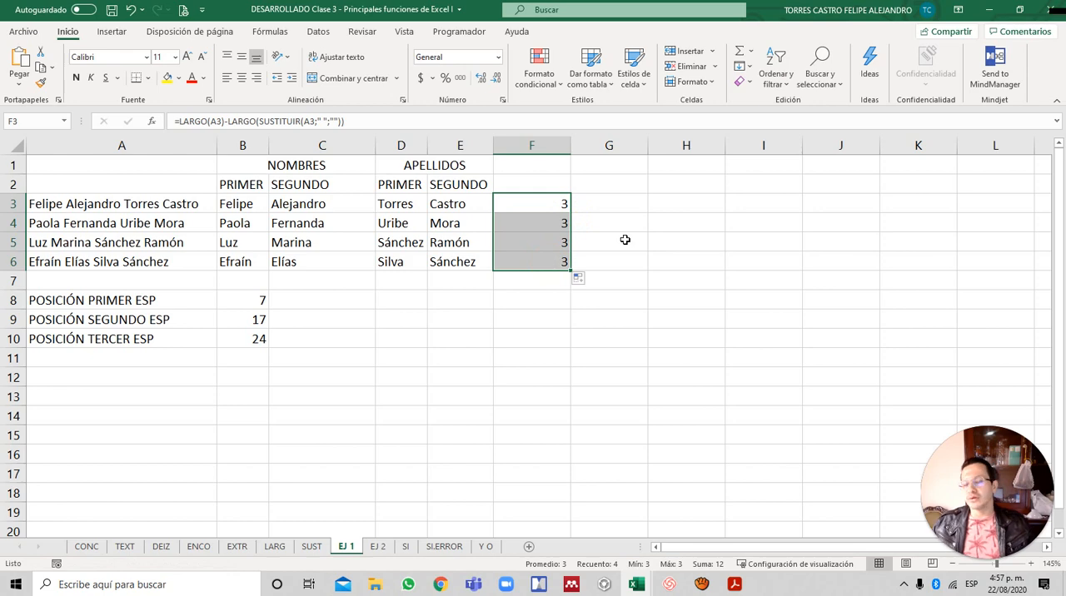
{"action": "key", "text": "Left"}
{"action": "key", "text": "Left"}
{"action": "key", "text": "Left"}
{"action": "key", "text": "Left"}
{"action": "key", "text": "Left"}
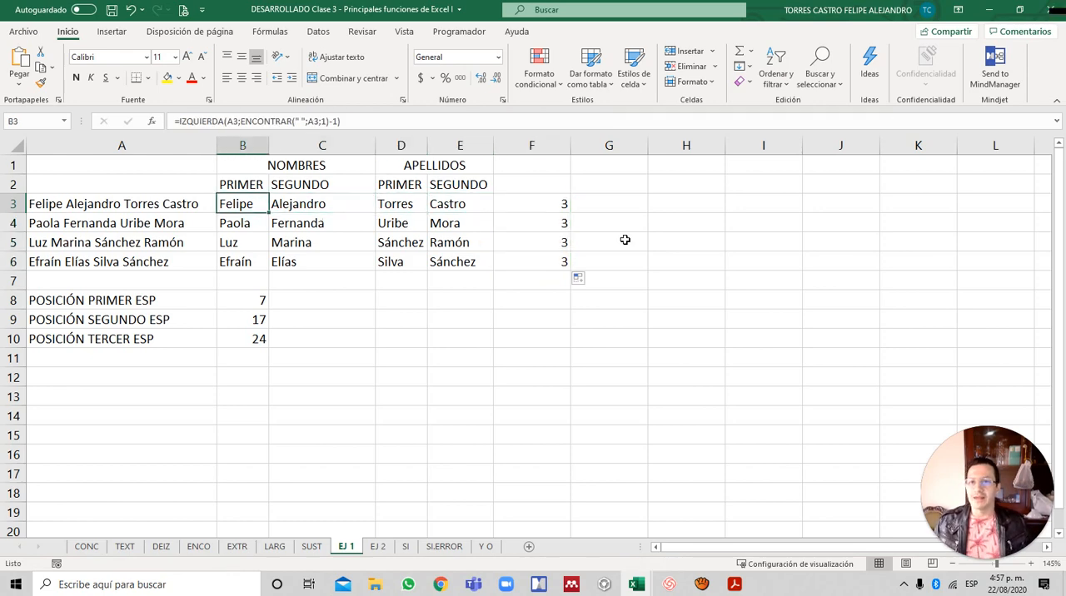
{"action": "key", "text": "Up"}
{"action": "key", "text": "Up"}
{"action": "key", "text": "Down"}
{"action": "key", "text": "Down"}
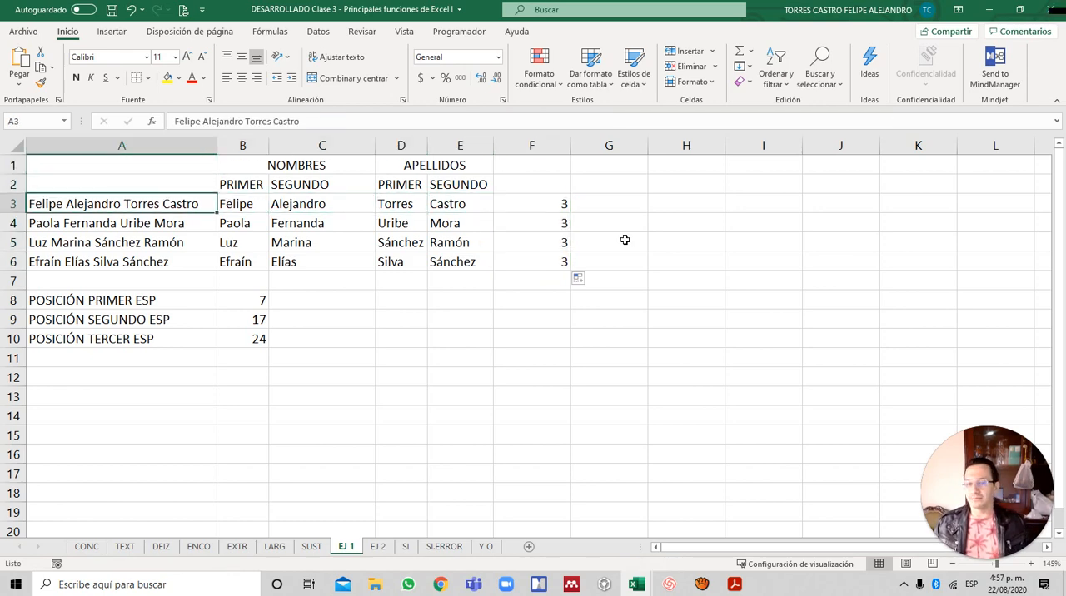
- Review the whole formula in B8 on EJ 2 without editing it, and return to cell A1
{"action": "key", "text": "ctrl+Page_Down"}
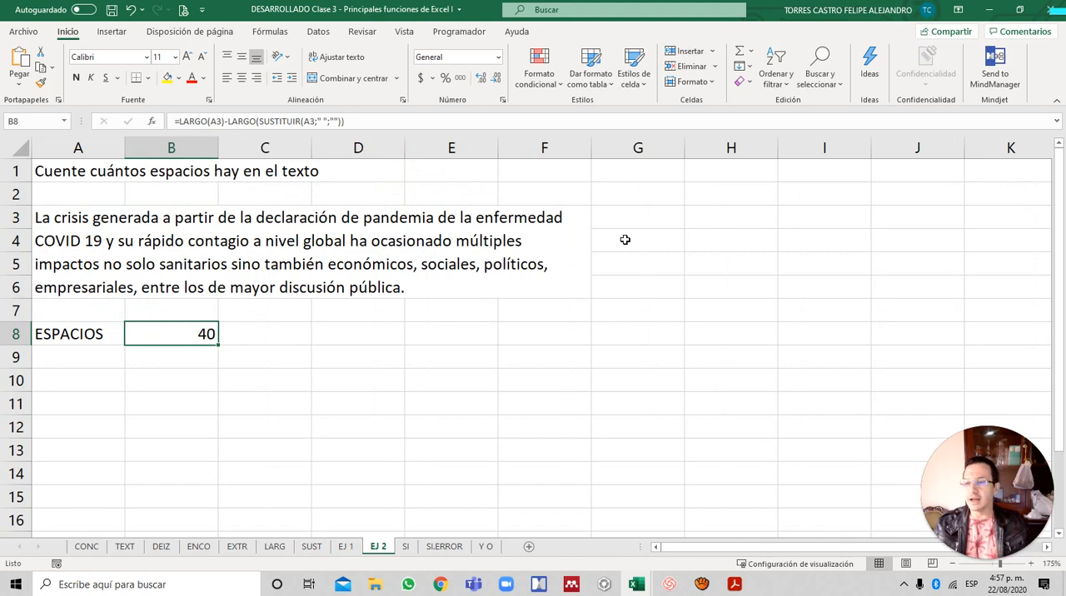
{"action": "key", "text": "F2"}
{"action": "left_click_drag", "start_coordinate": [423, 334], "coordinate": [100, 333]}
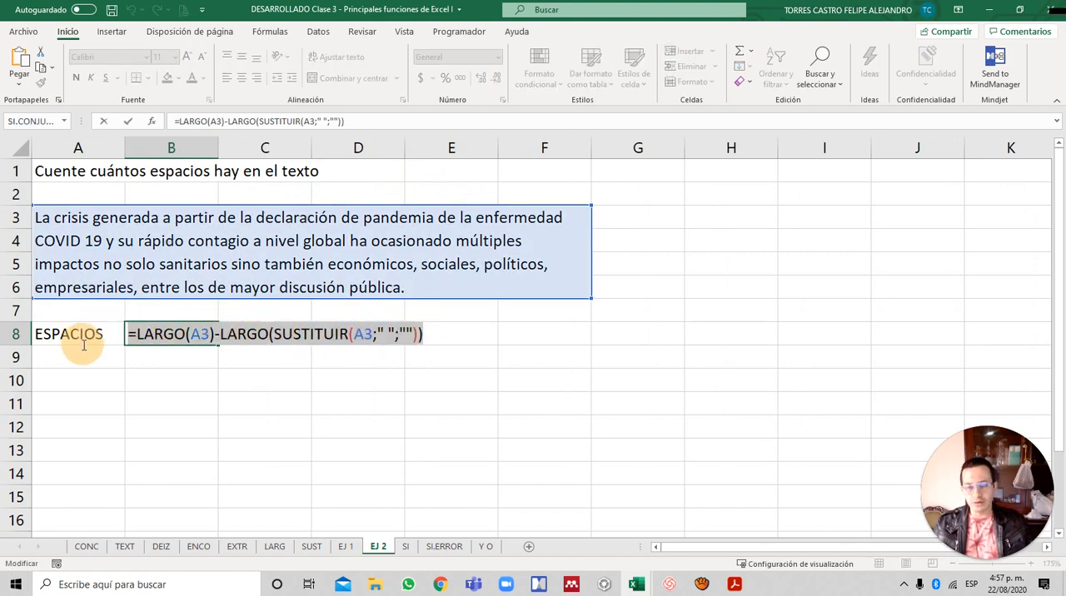
{"action": "key", "text": "Escape"}
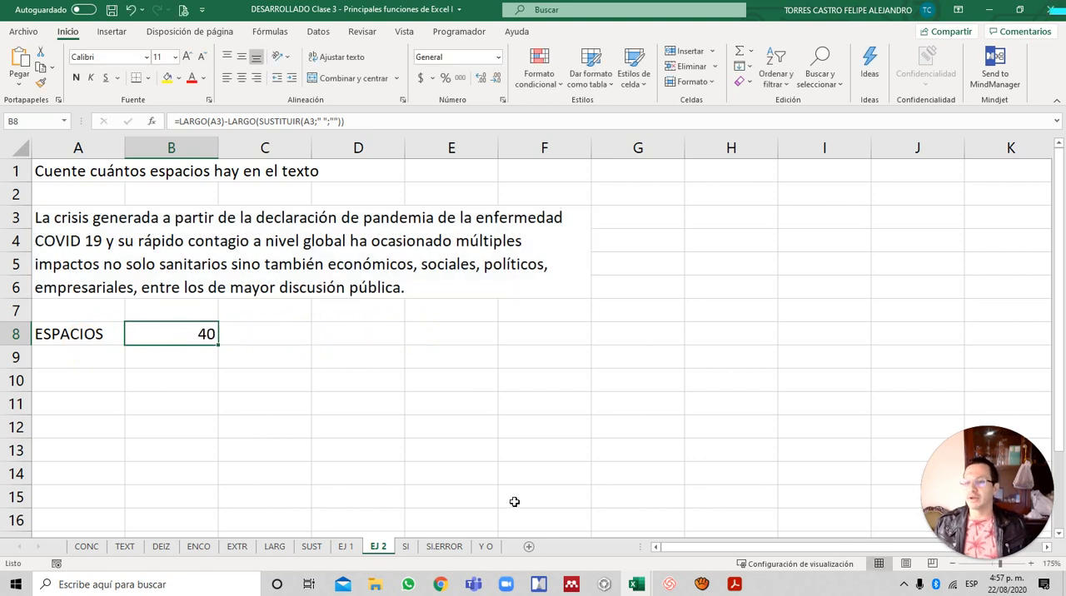
{"action": "key", "text": "ctrl+Up"}
{"action": "key", "text": "Left"}
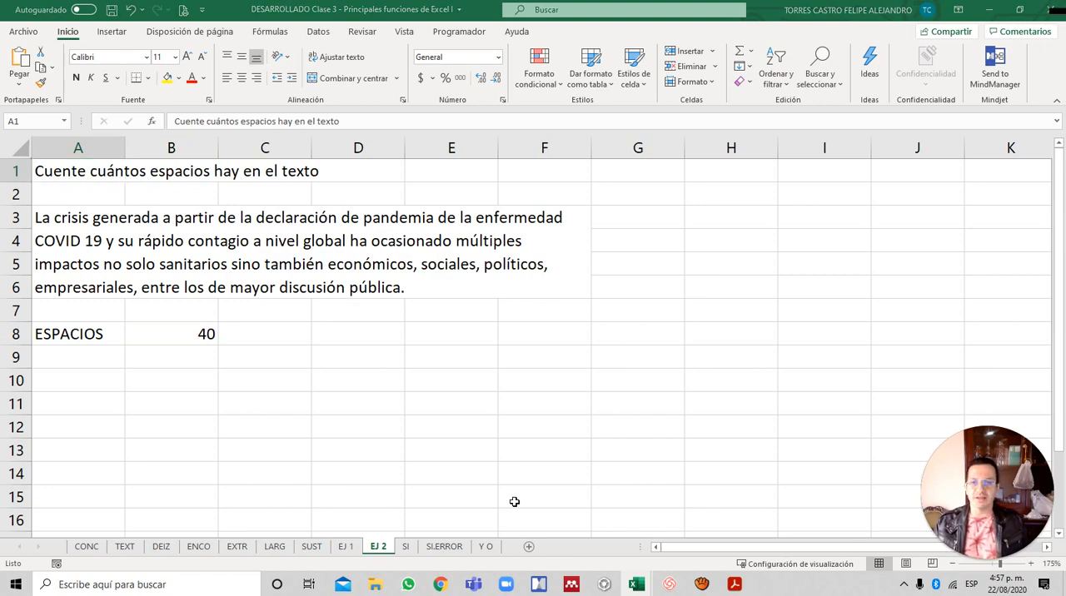
- Switch to the class PDF in Adobe Acrobat Reader and go to page 12, Principales funciones lógicas
{"action": "key", "text": "alt+Tab"}
{"action": "key", "text": "Tab"}
{"action": "key", "text": "Tab"}
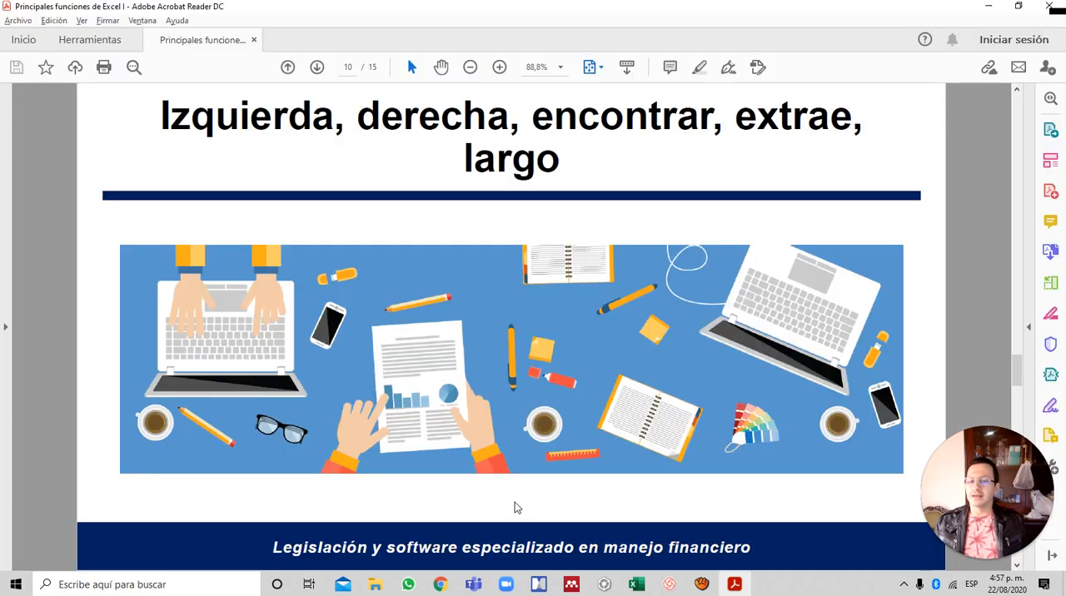
{"action": "scroll", "coordinate": [514, 507], "scroll_direction": "down", "scroll_amount": 1}
{"action": "scroll", "coordinate": [513, 507], "scroll_direction": "down", "scroll_amount": 1}
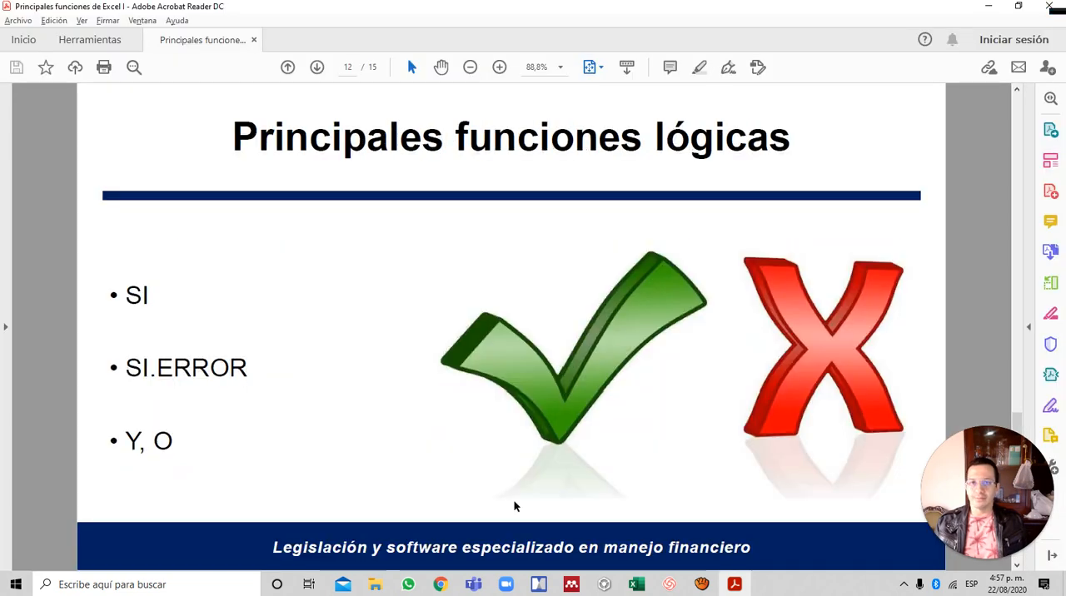
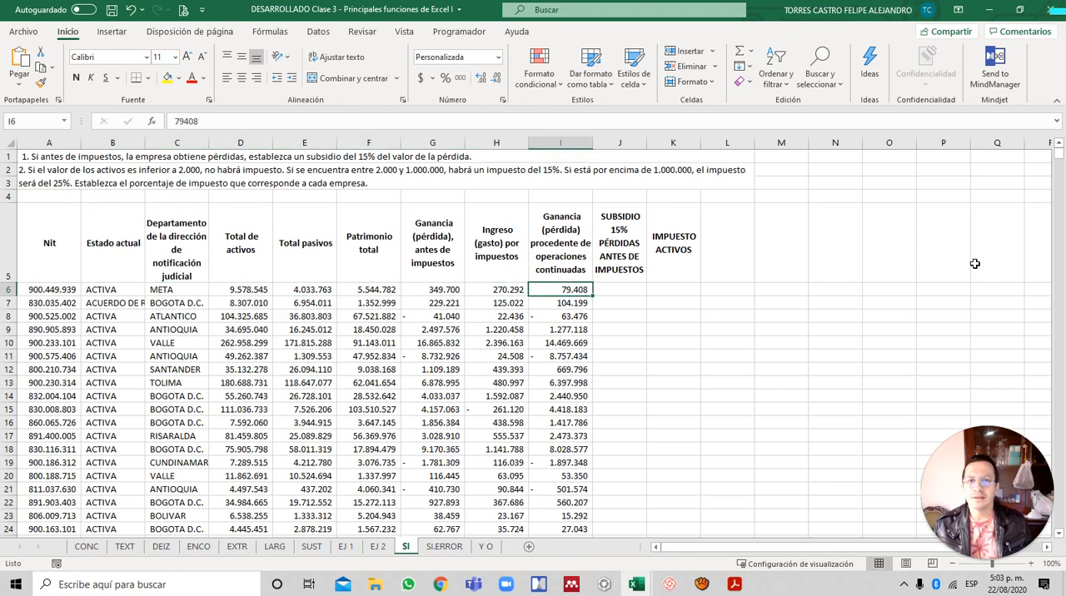
- Start an SI formula in J6 of the SI sheet with the logical test G6<0
{"action": "key", "text": "Right"}
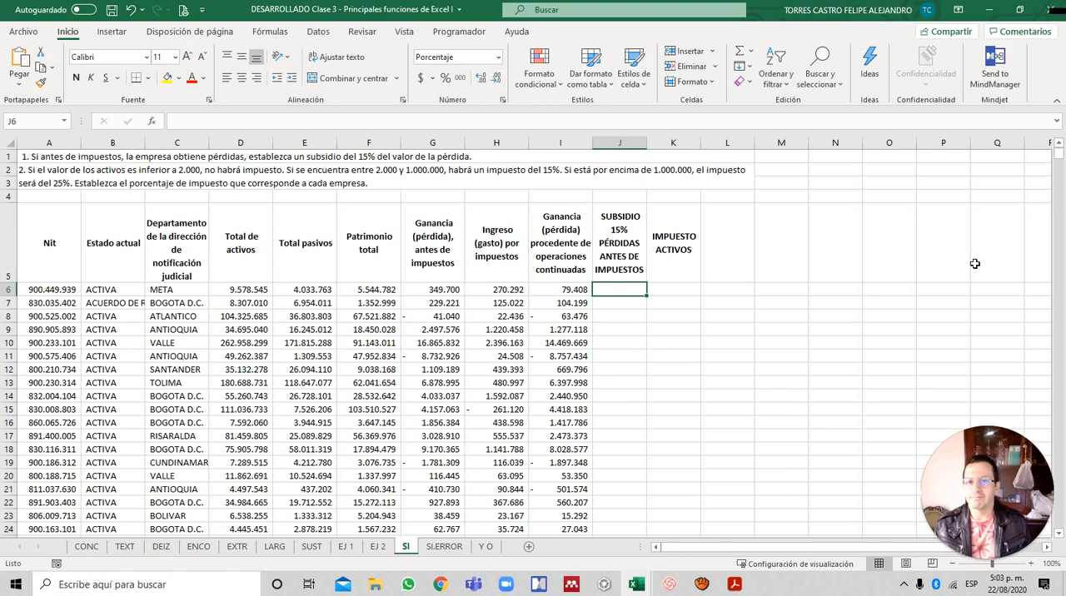
{"action": "key", "text": "Left"}
{"action": "key", "text": "Left"}
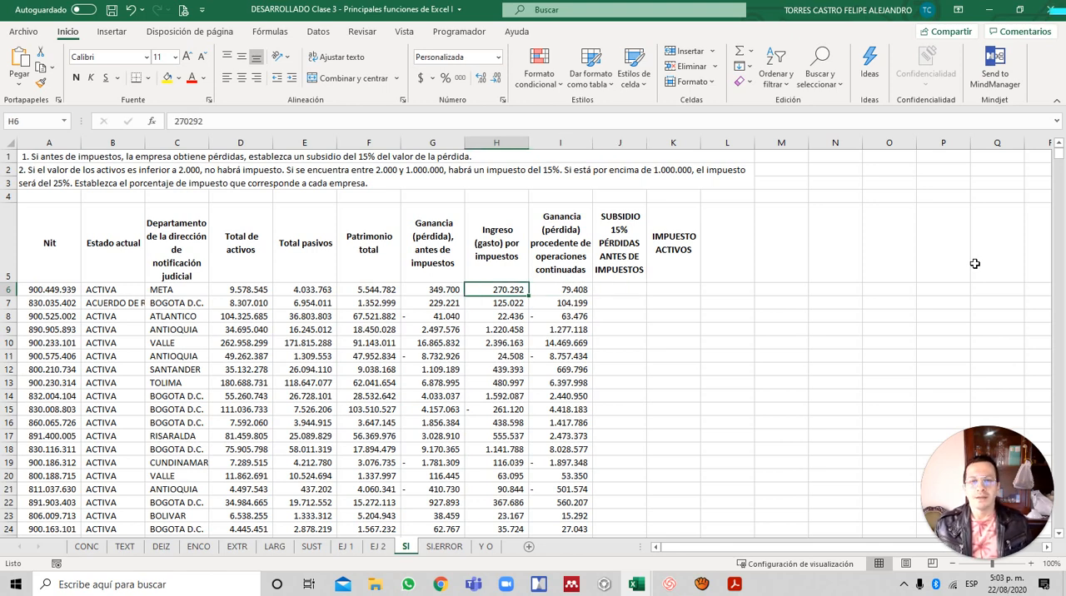
{"action": "key", "text": "Right"}
{"action": "key", "text": "Right"}
{"action": "type", "text": "="}
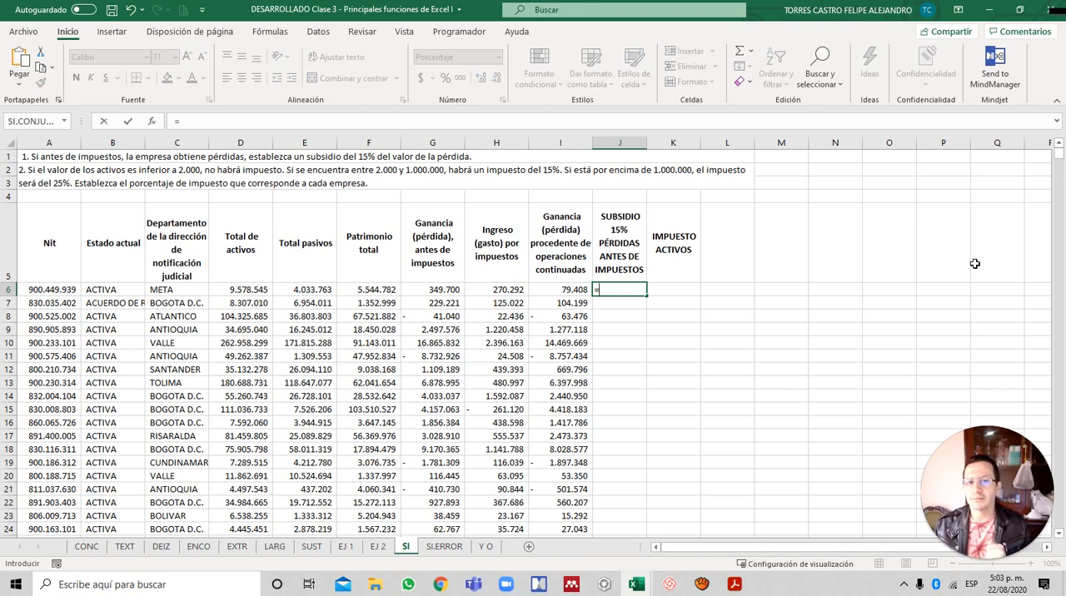
{"action": "type", "text": "SI("}
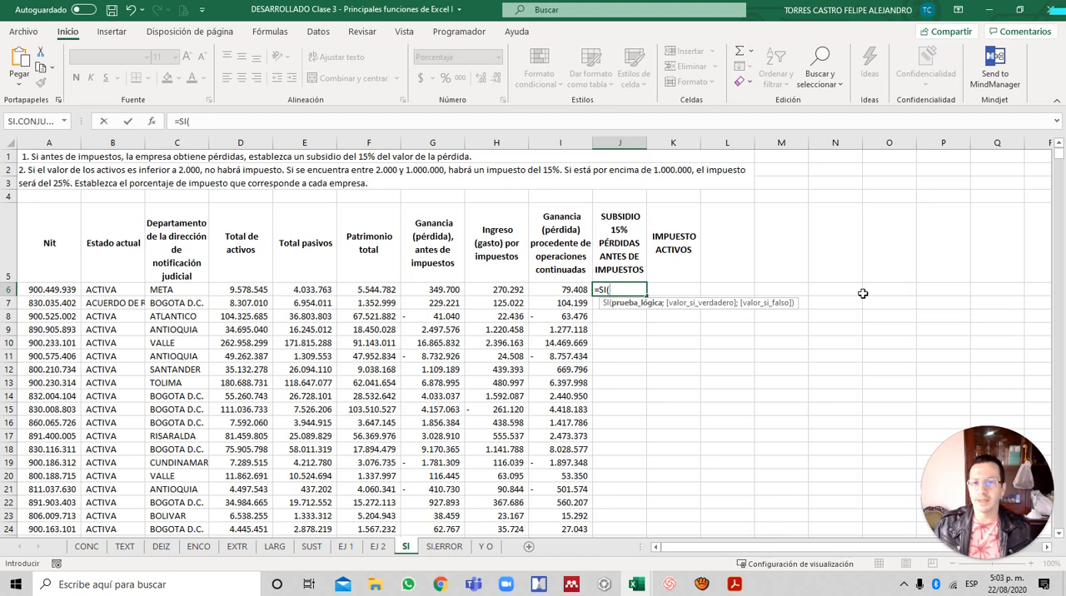
{"action": "key", "text": "Left"}
{"action": "key", "text": "Left"}
{"action": "key", "text": "Left"}
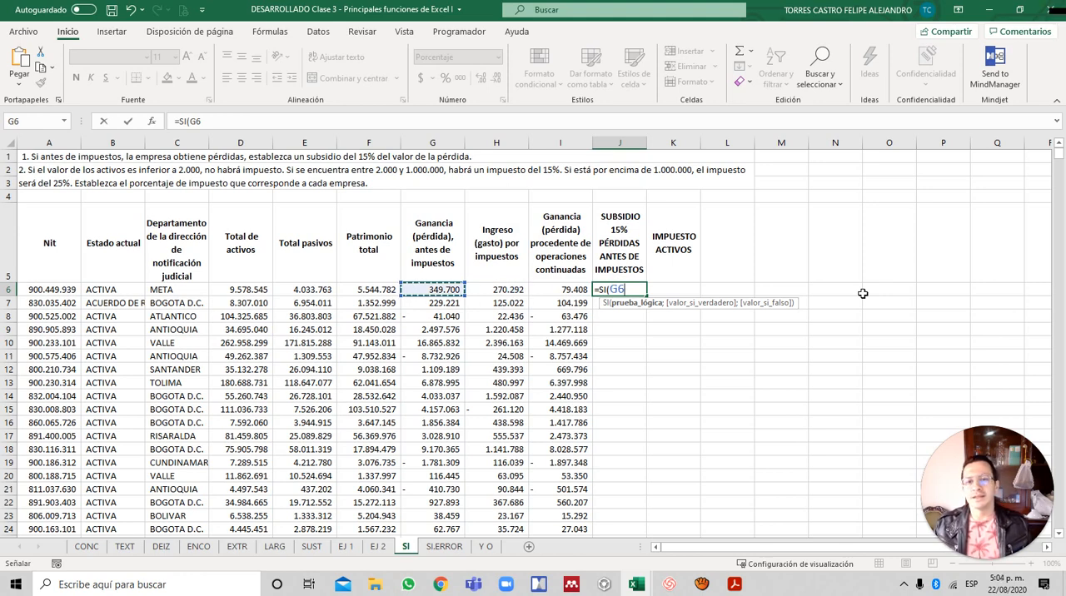
{"action": "type", "text": "<0"}
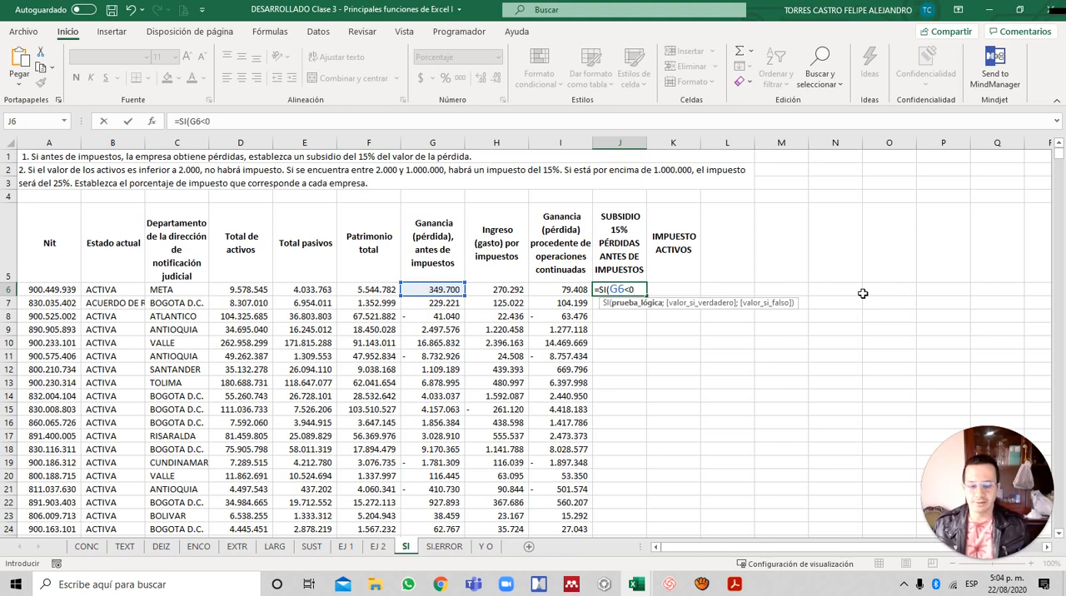
{"action": "type", "text": ";"}
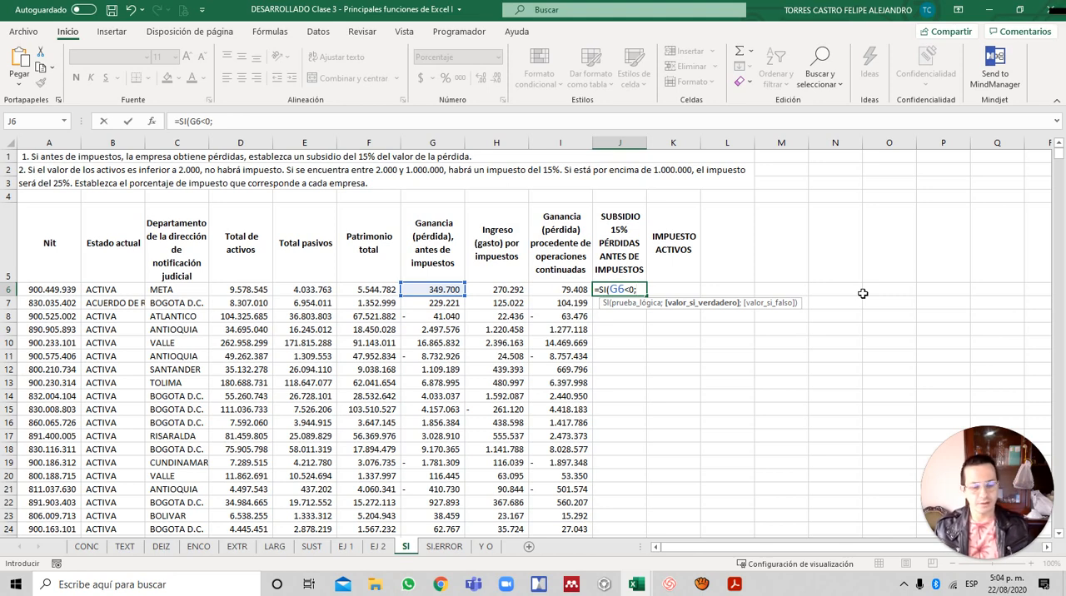
- Complete the J6 formula with 15%*G6 as the true value and 0 as the false value, and enter it
{"action": "type", "text": "15"}
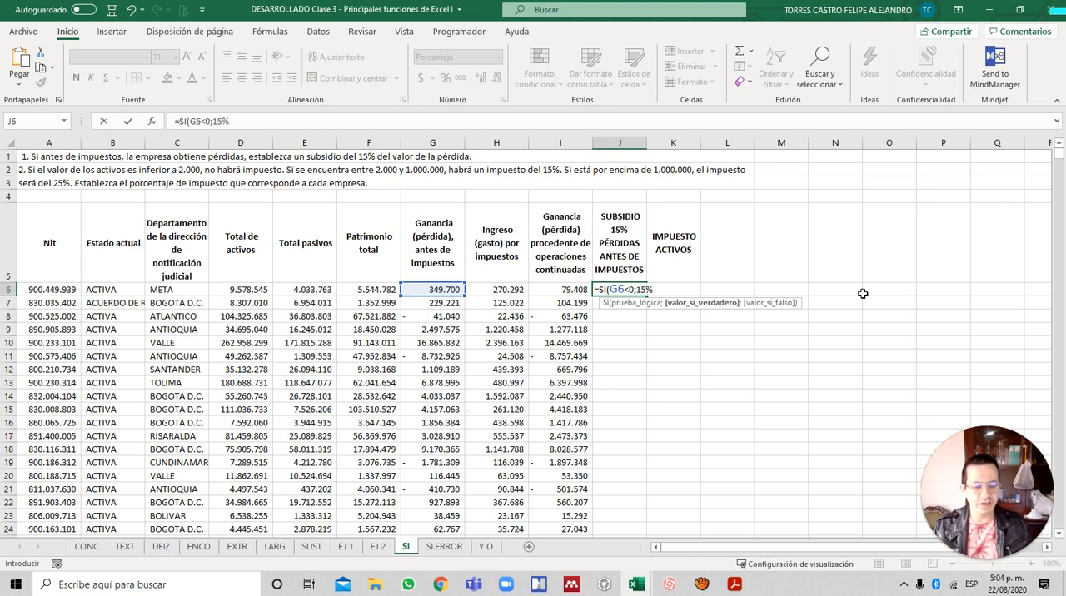
{"action": "key", "text": "Left"}
{"action": "key", "text": "Left"}
{"action": "key", "text": "Left"}
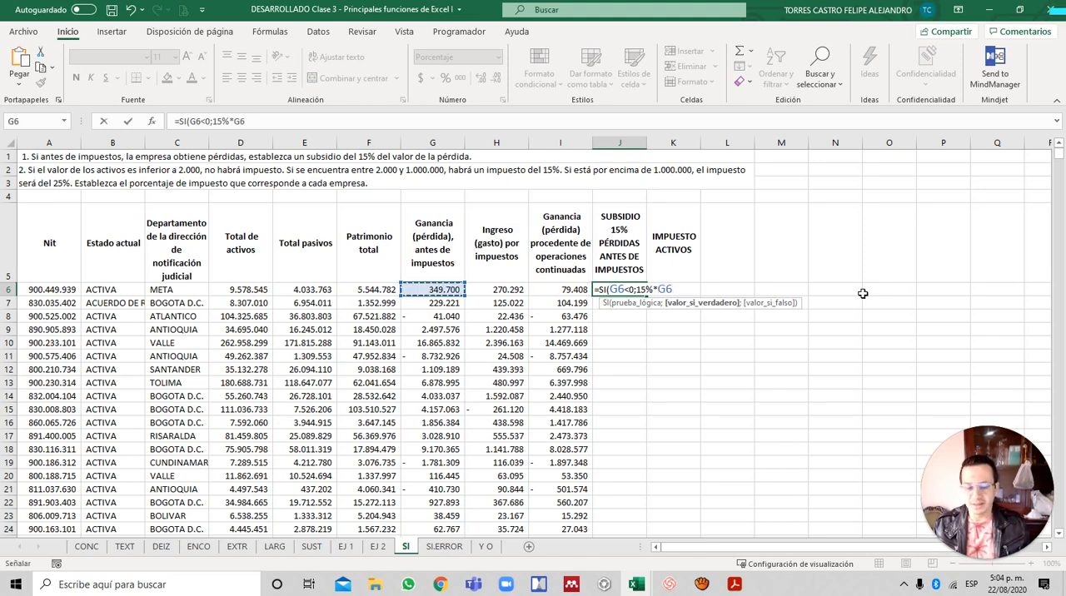
{"action": "type", "text": ";"}
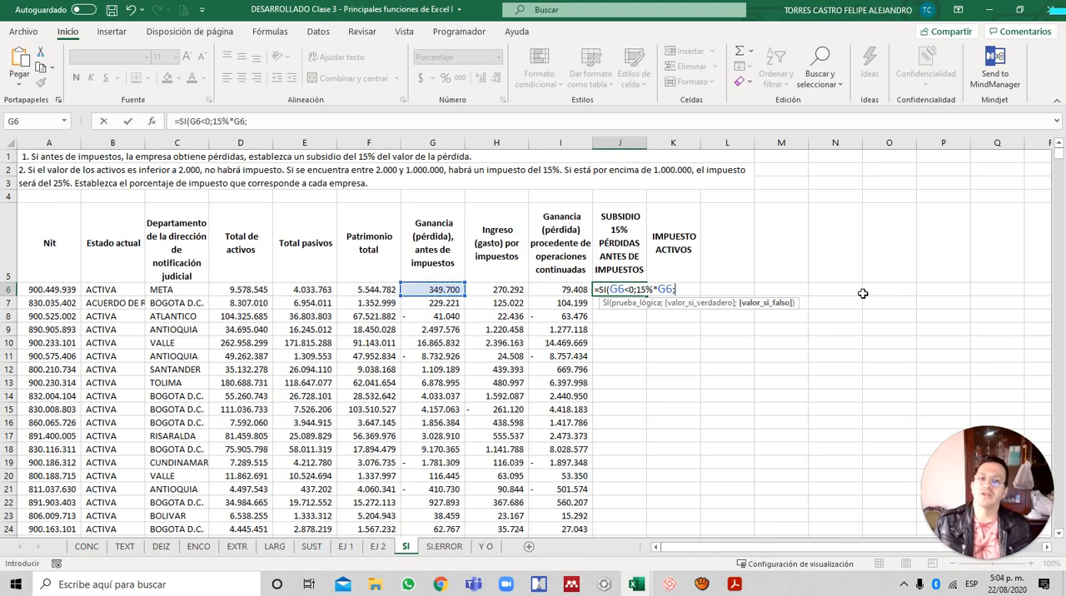
{"action": "type", "text": "0)"}
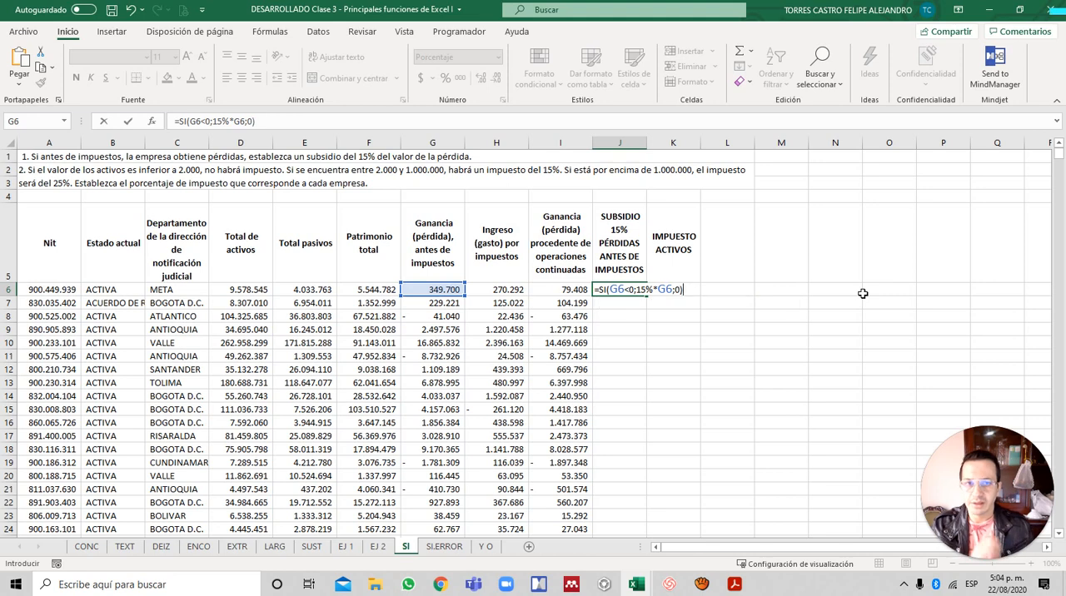
{"action": "key", "text": "ctrl+Return"}
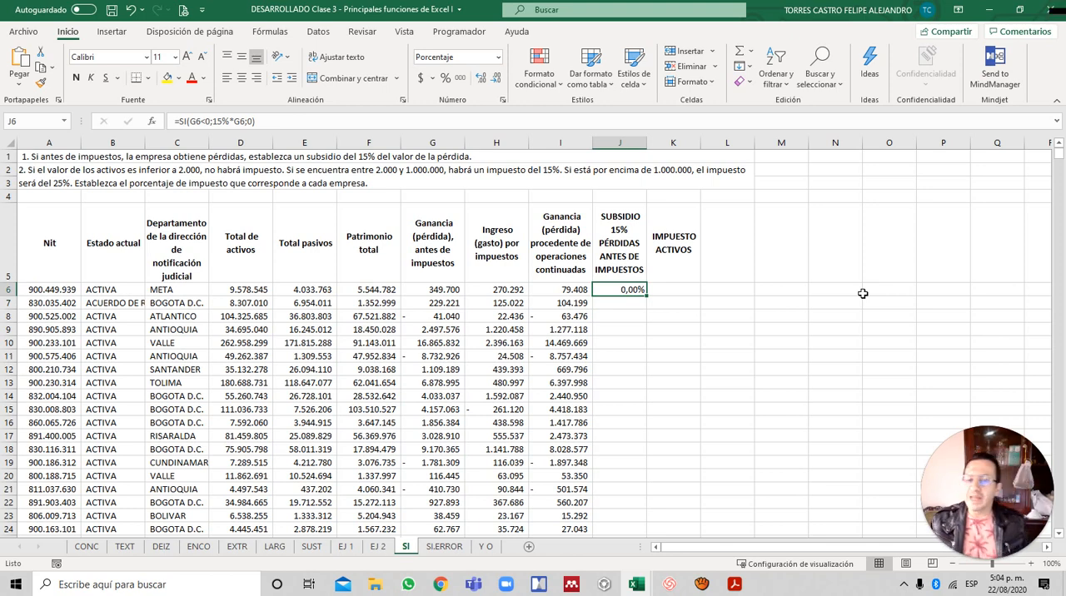
- Negate G6 in the true value of J6 so it reads 15%*-G6, and apply the thousands-separator number format
{"action": "key", "text": "F2"}
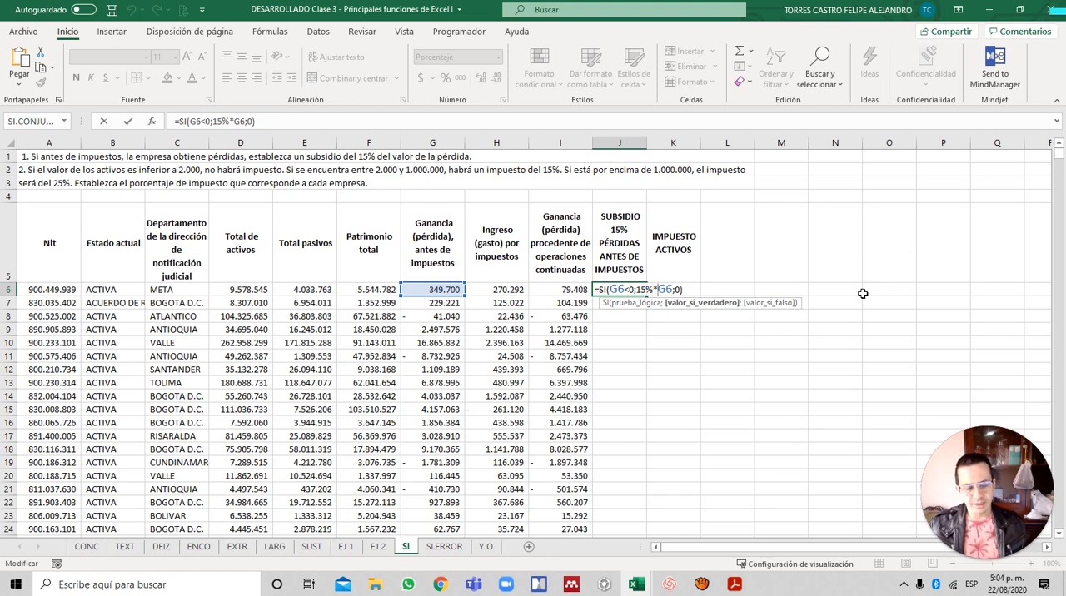
{"action": "type", "text": "-"}
{"action": "key", "text": "ctrl+Return"}
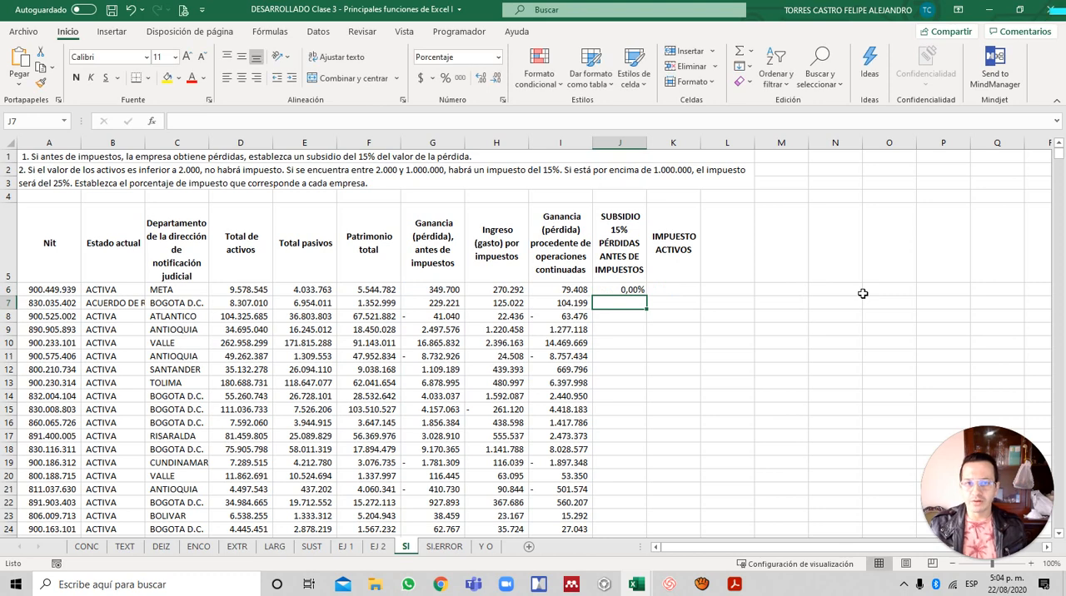
{"action": "left_click", "coordinate": [461, 79]}
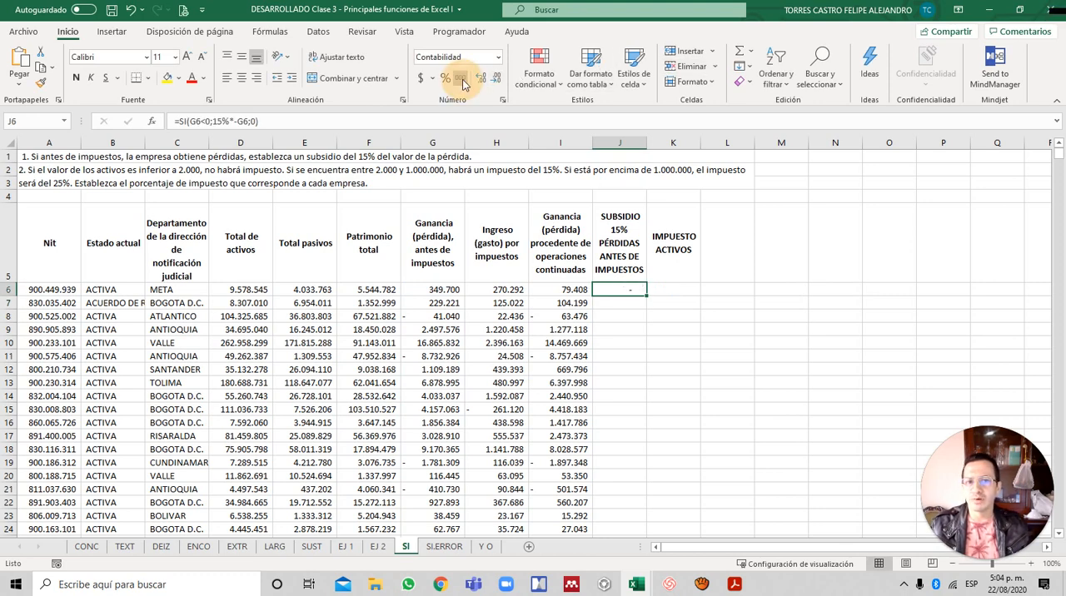
- Fill the subsidy formula from J6 down the whole column and autofit the width of column J
{"action": "double_click", "coordinate": [647, 295]}
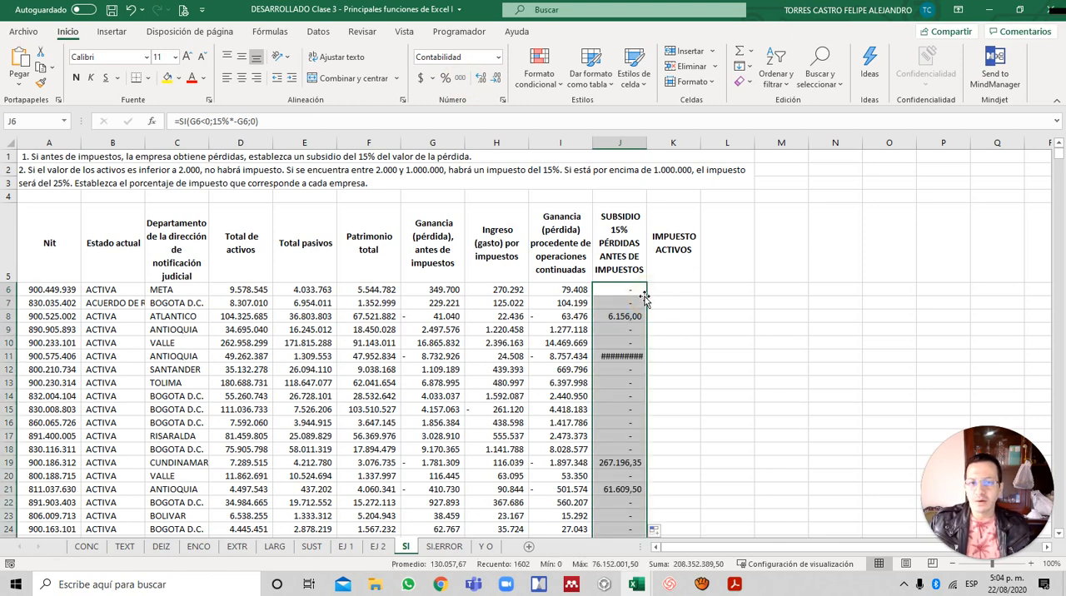
{"action": "type", "text": "FCS"}
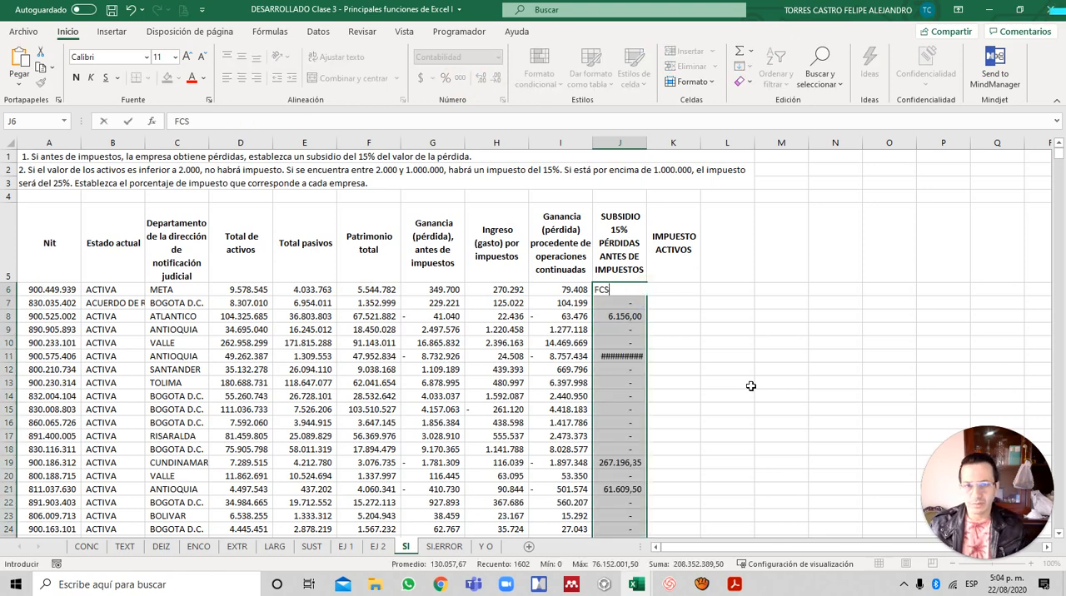
{"action": "key", "text": "Escape"}
{"action": "key", "text": "alt+o"}
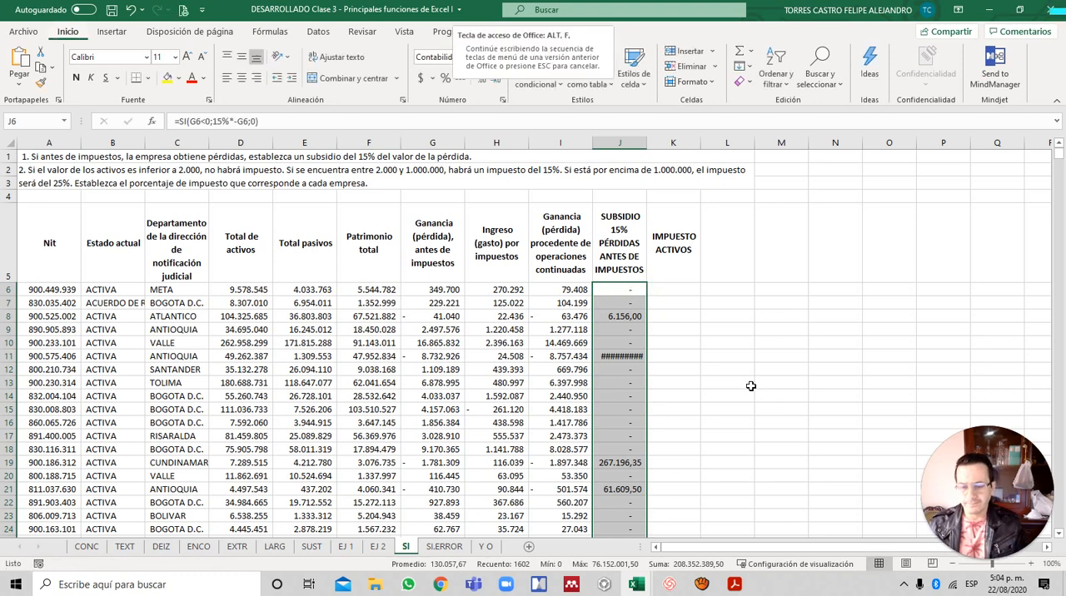
{"action": "key", "text": "c"}
{"action": "key", "text": "a"}
{"action": "key", "text": "Down"}
{"action": "key", "text": "Up"}
{"action": "key", "text": "Down"}
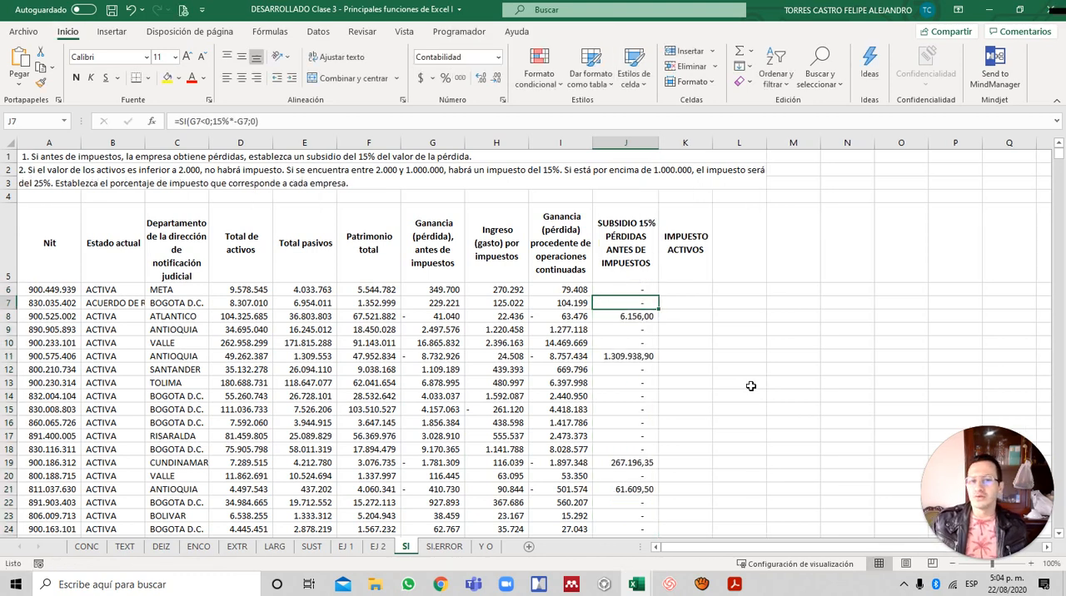
- Compare the pre-tax losses in G8 and G11 with the subsidies calculated in column J
{"action": "key", "text": "Up"}
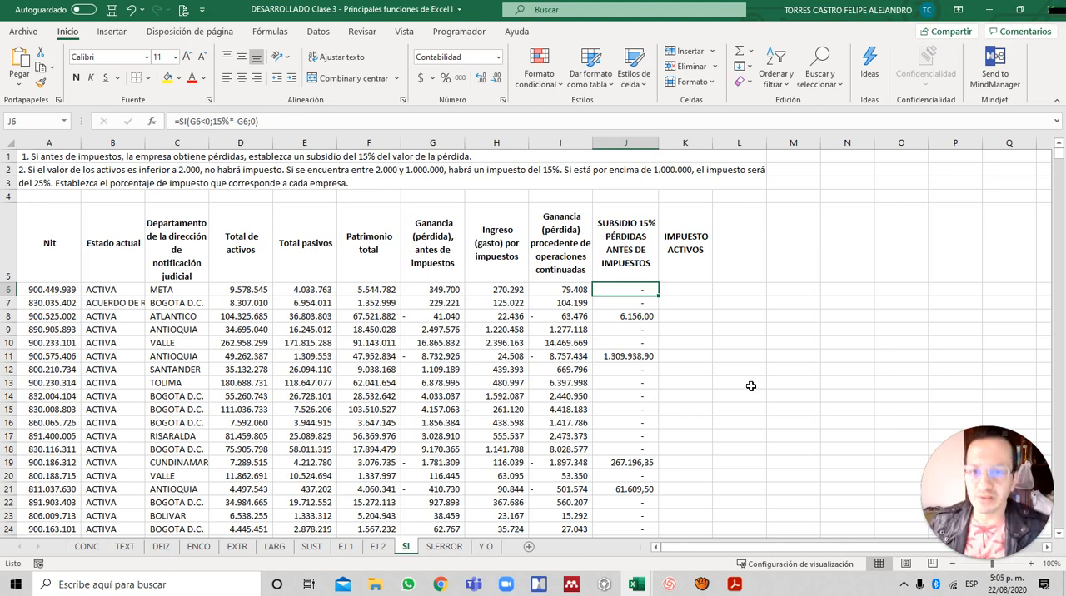
{"action": "key", "text": "Down"}
{"action": "key", "text": "Up"}
{"action": "key", "text": "Down"}
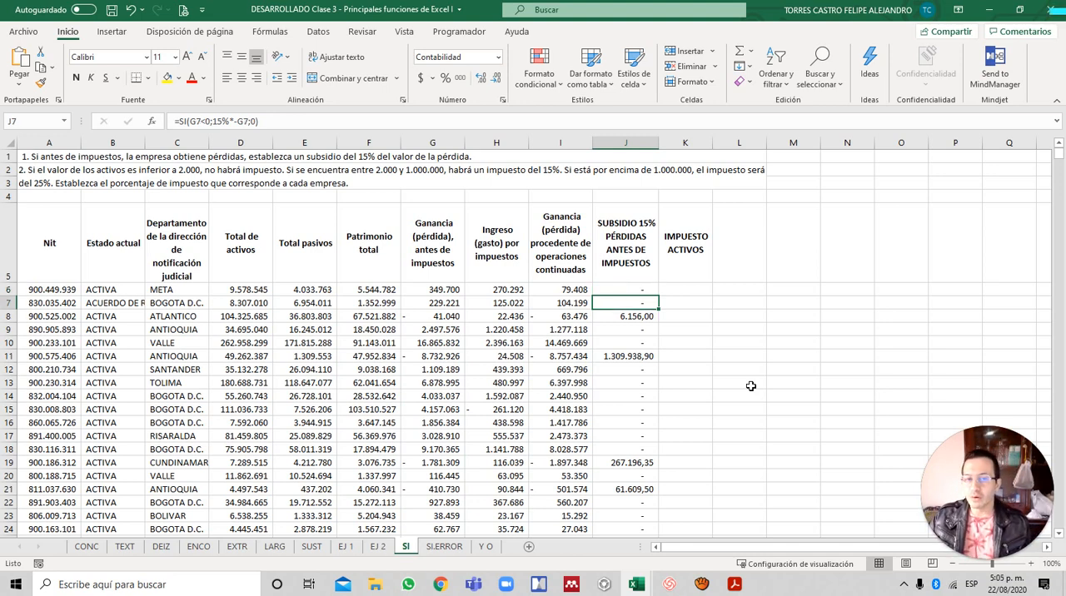
{"action": "key", "text": "Up"}
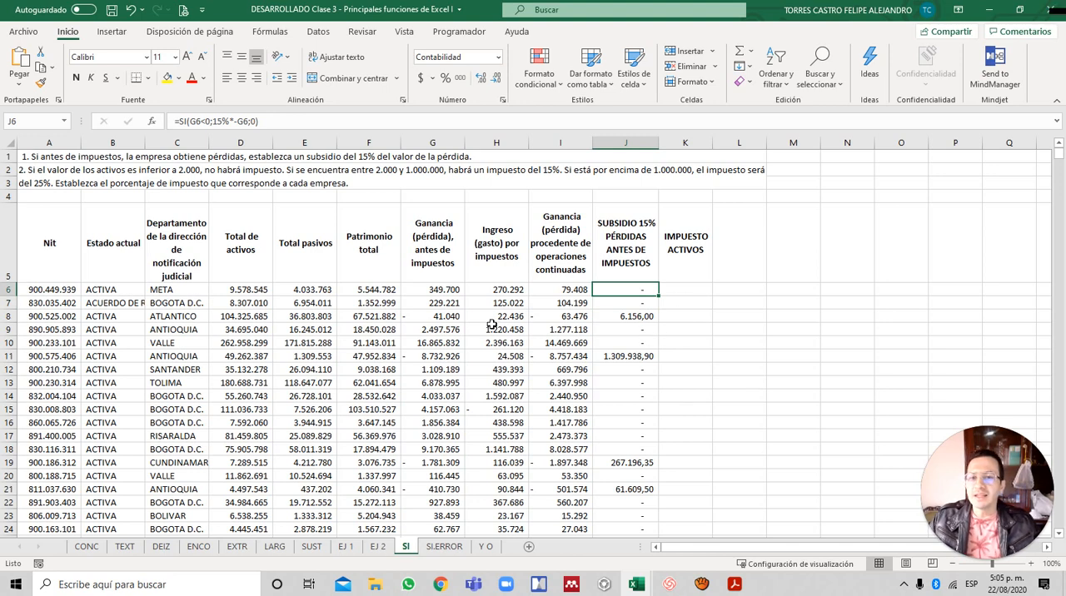
{"action": "left_click", "coordinate": [440, 316]}
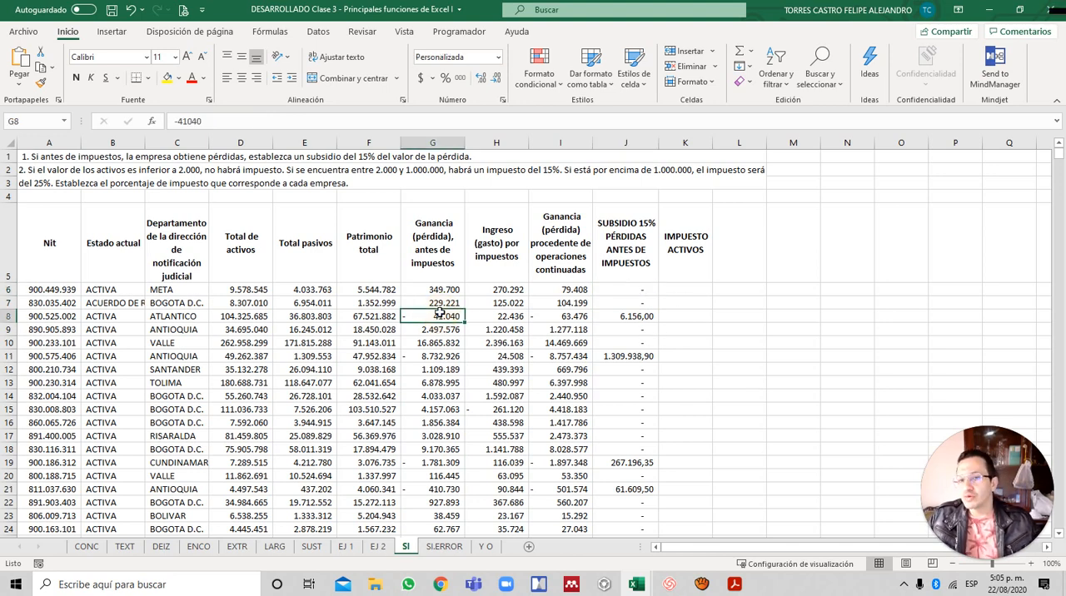
{"action": "left_click", "coordinate": [649, 317]}
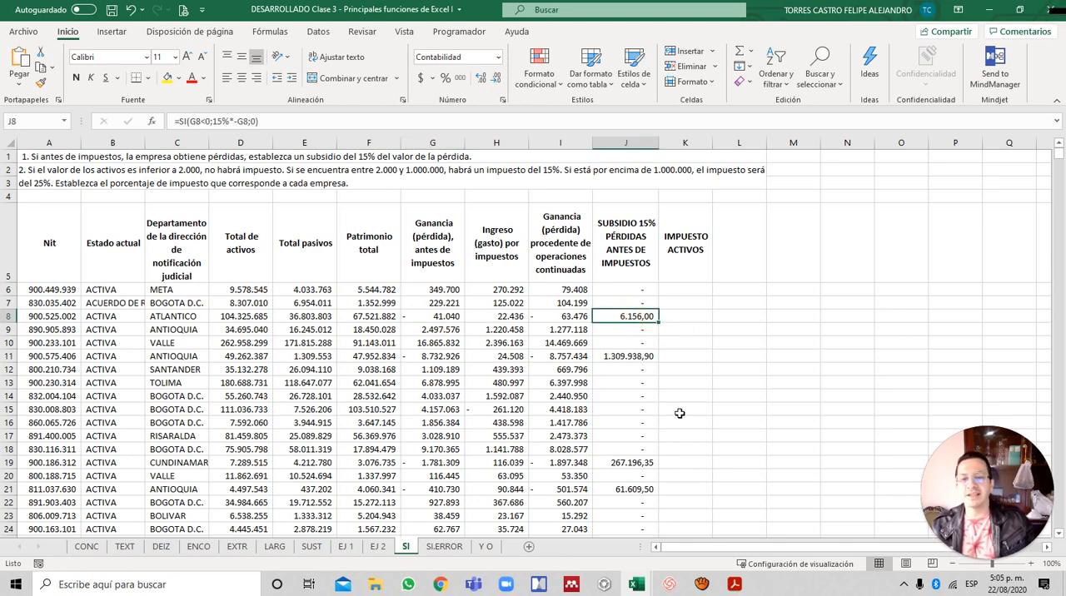
{"action": "left_click", "coordinate": [453, 321]}
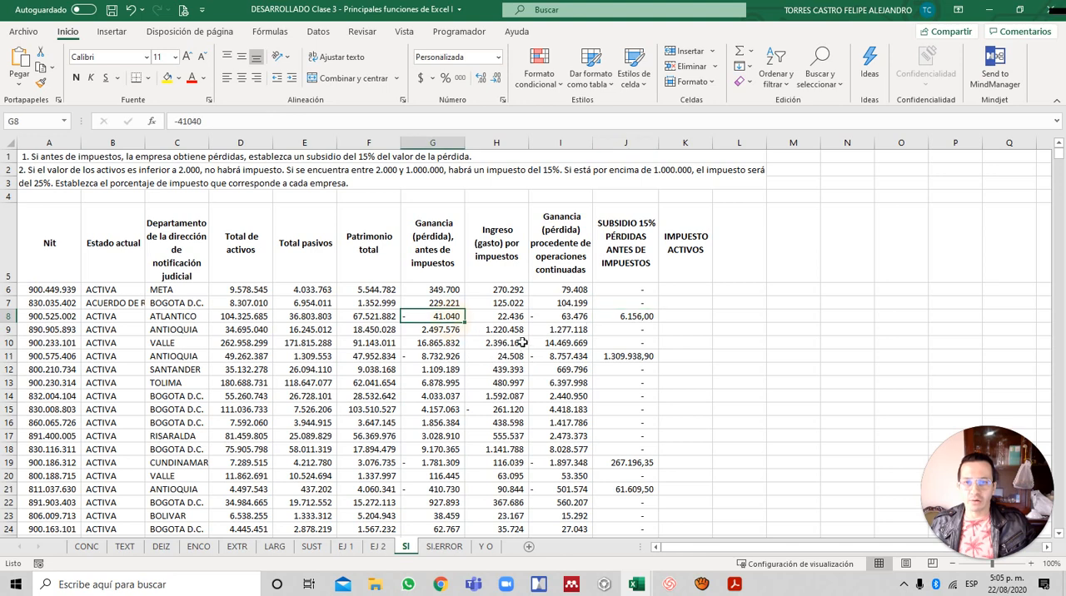
{"action": "left_click", "coordinate": [450, 356]}
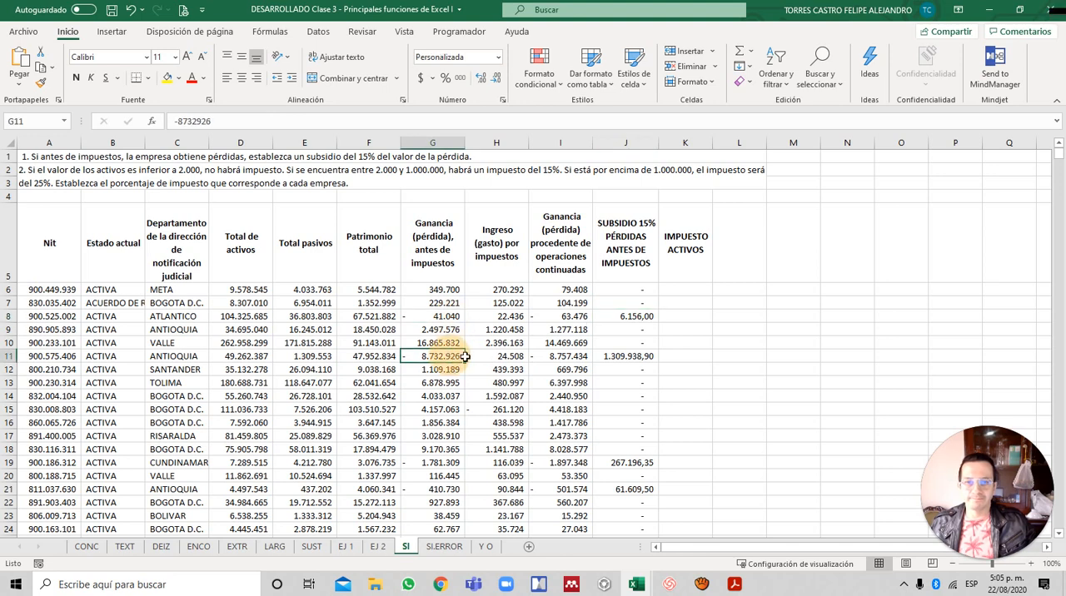
{"action": "left_click", "coordinate": [623, 338]}
- Insert a new column between the subsidy column and IMPUESTO ACTIVOS
{"action": "key", "text": "Up"}
{"action": "key", "text": "Up"}
{"action": "key", "text": "Up"}
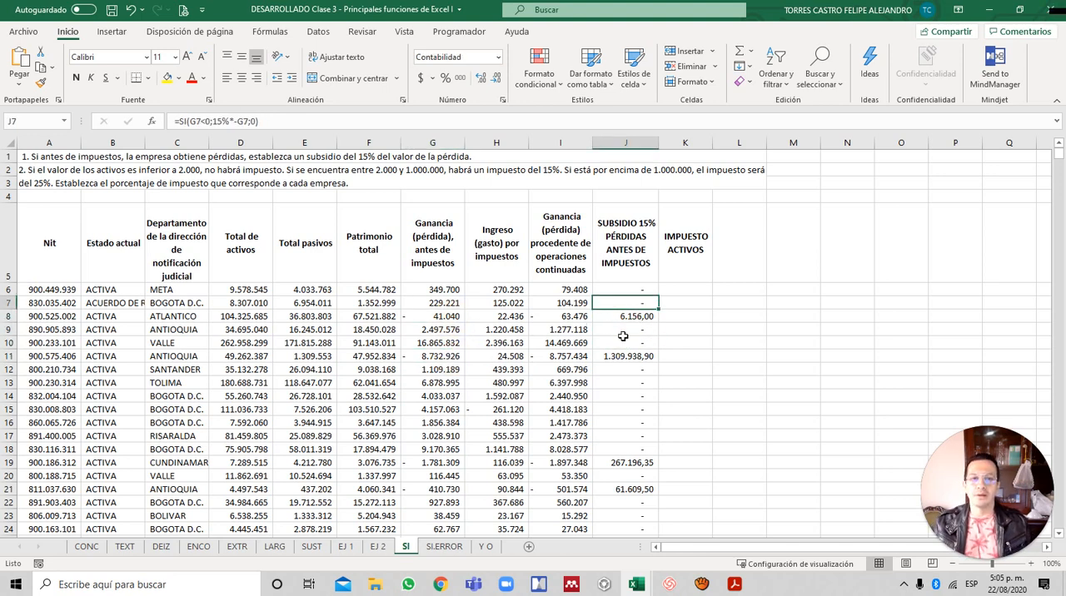
{"action": "key", "text": "Up"}
{"action": "key", "text": "Right"}
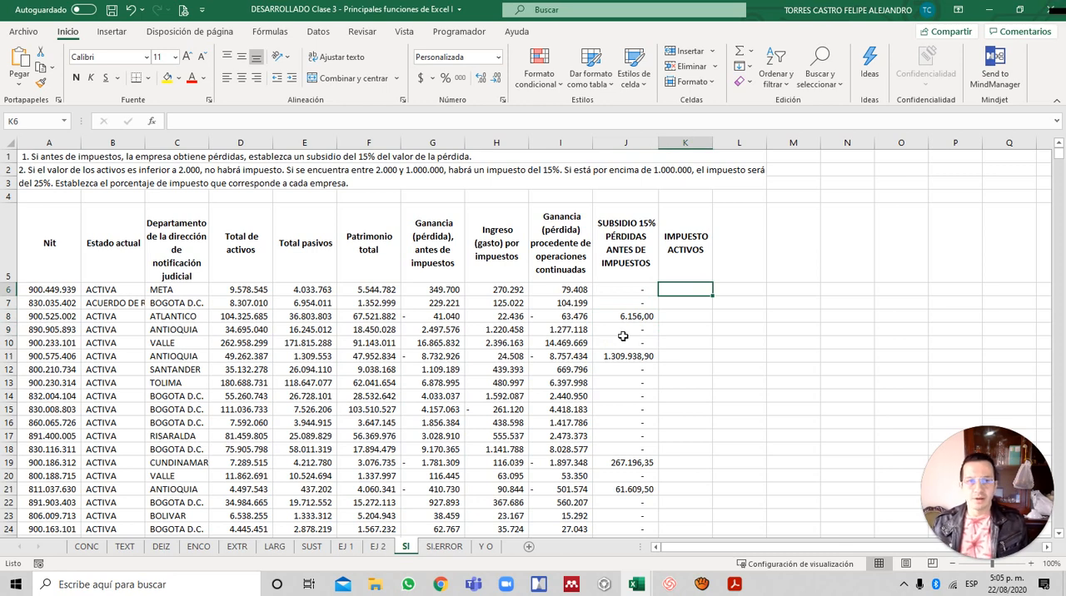
{"action": "key", "text": "alt+i"}
{"action": "key", "text": "c"}
- Copy the subsidy heading from J5 into K5 of the new column, and go to K6
{"action": "key", "text": "Up"}
{"action": "key", "text": "Left"}
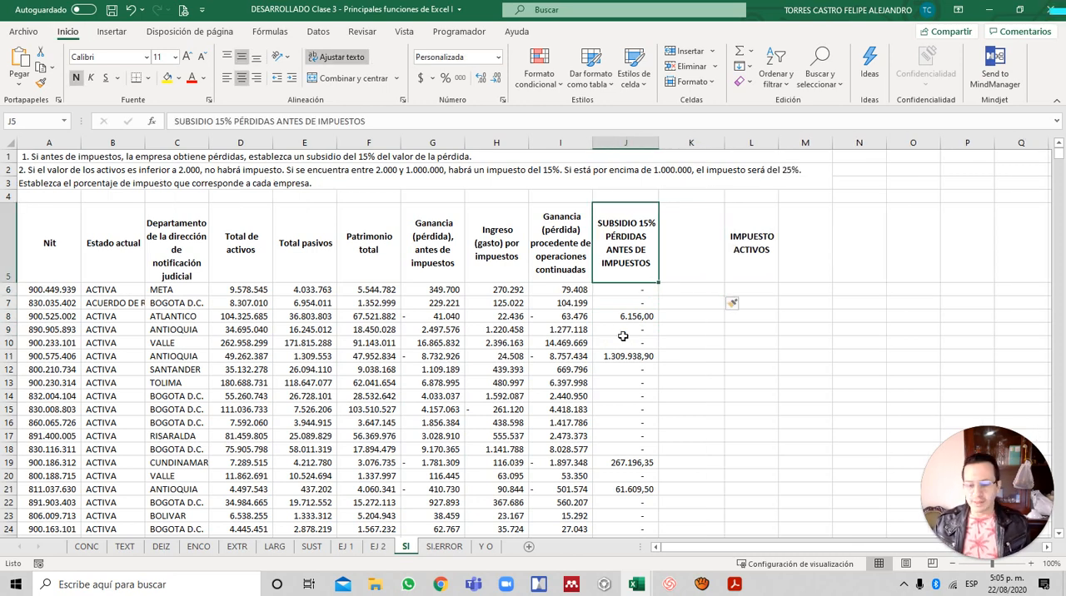
{"action": "key", "text": "ctrl+c"}
{"action": "key", "text": "Right"}
{"action": "key", "text": "Return"}
{"action": "key", "text": "Down"}
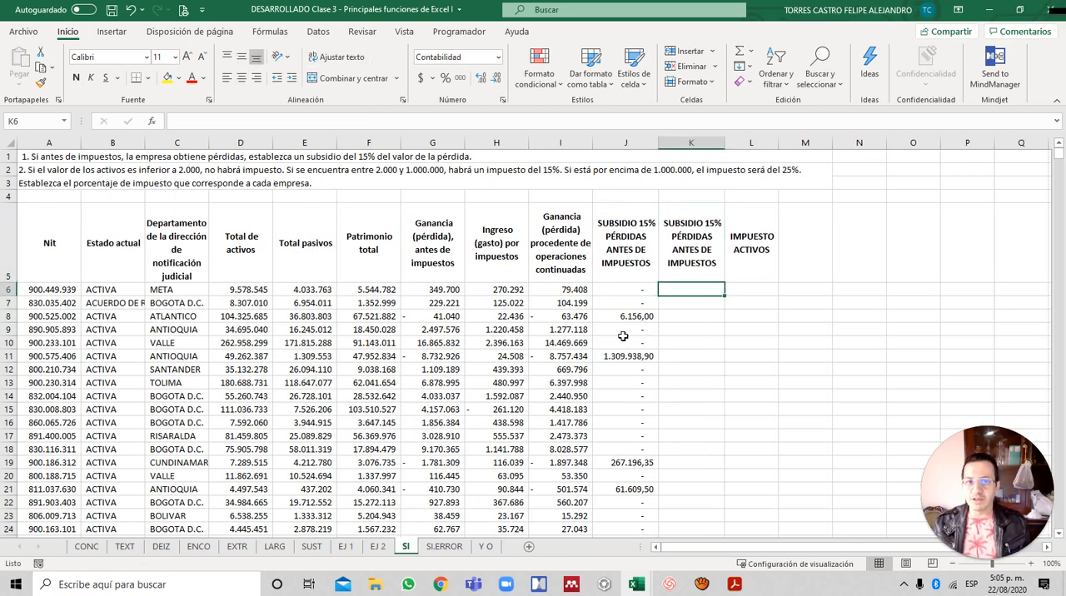
- Review the SI formula in J6 without changing it, and return to K6
{"action": "key", "text": "Left"}
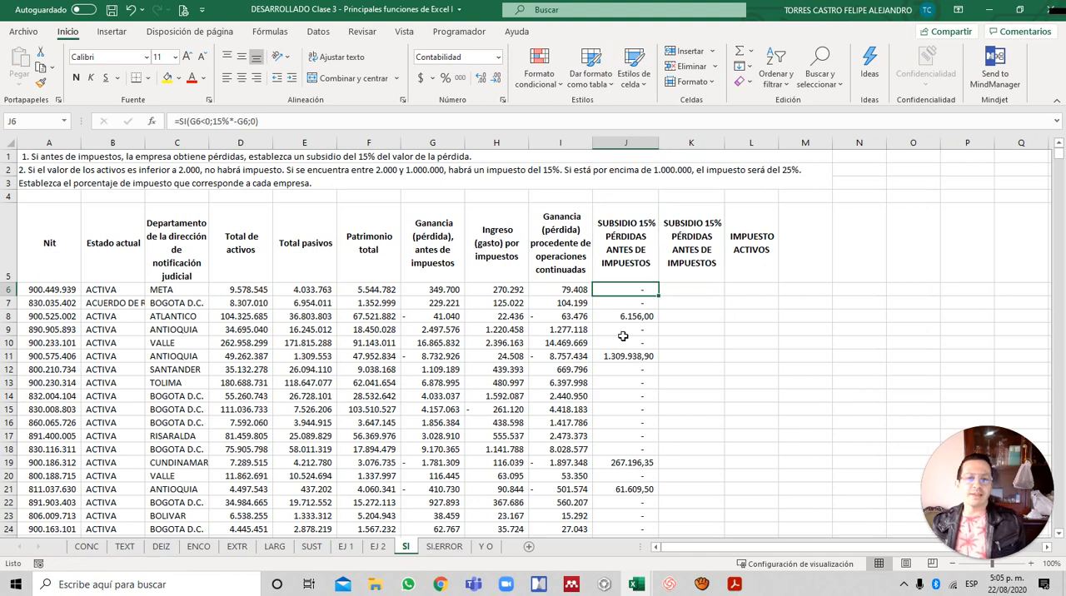
{"action": "key", "text": "F2"}
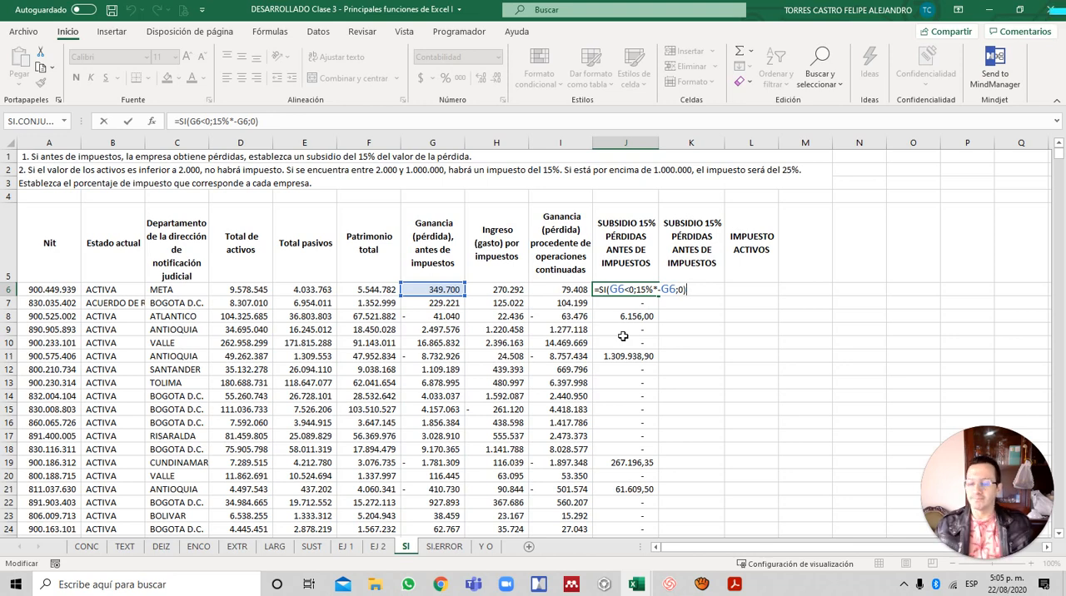
{"action": "key", "text": "Tab"}
- Start an SI formula in K6 that tests G6>0 and gives 0 as the value if true
{"action": "type", "text": "="}
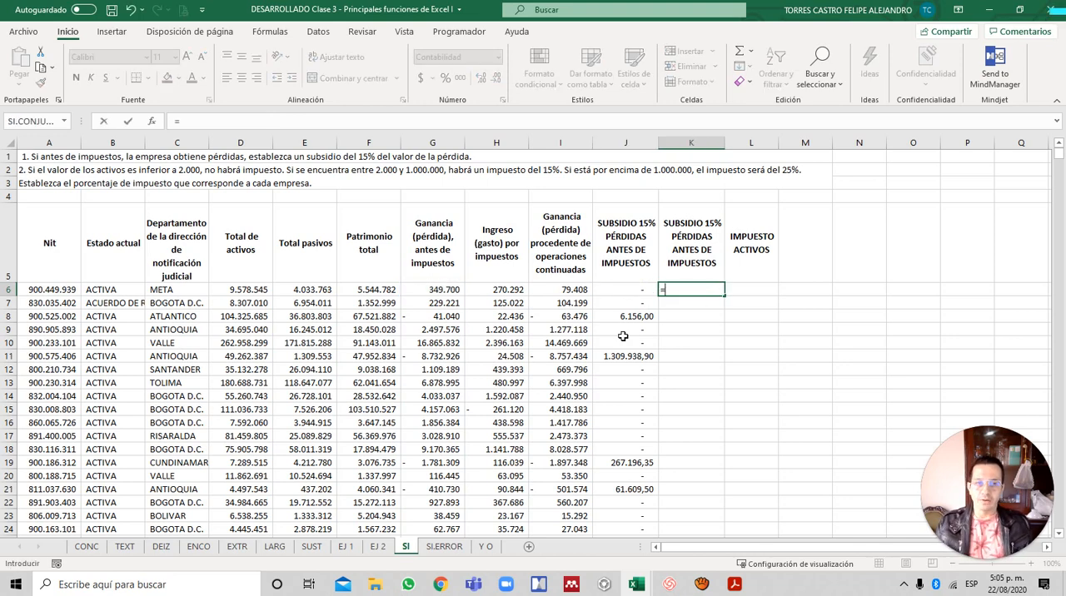
{"action": "type", "text": "si"}
{"action": "key", "text": "Tab"}
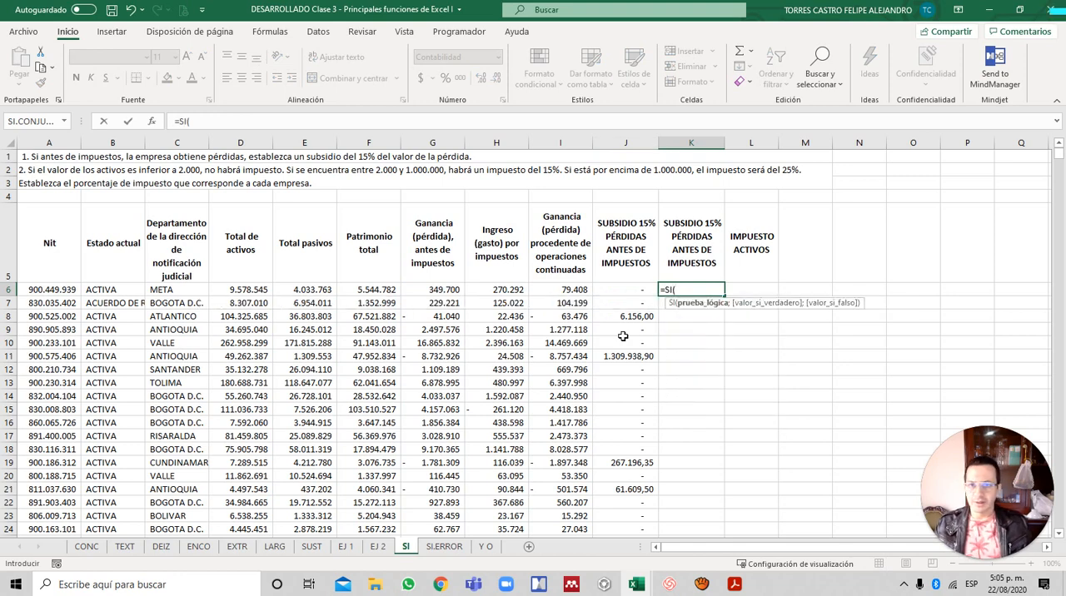
{"action": "key", "text": "Left"}
{"action": "key", "text": "Left"}
{"action": "key", "text": "Left"}
{"action": "key", "text": "Left"}
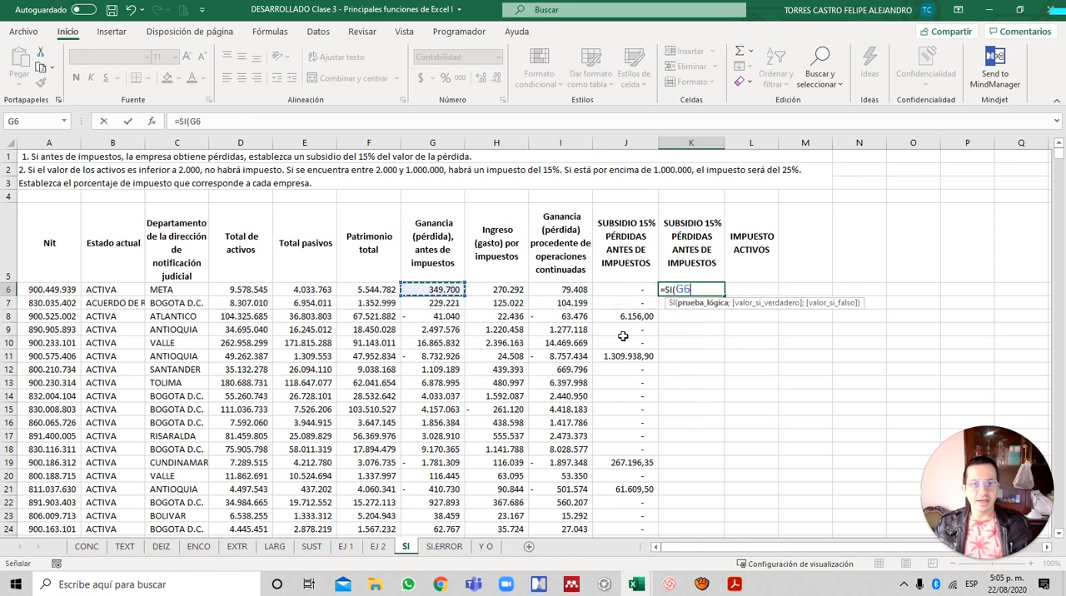
{"action": "type", "text": ">0"}
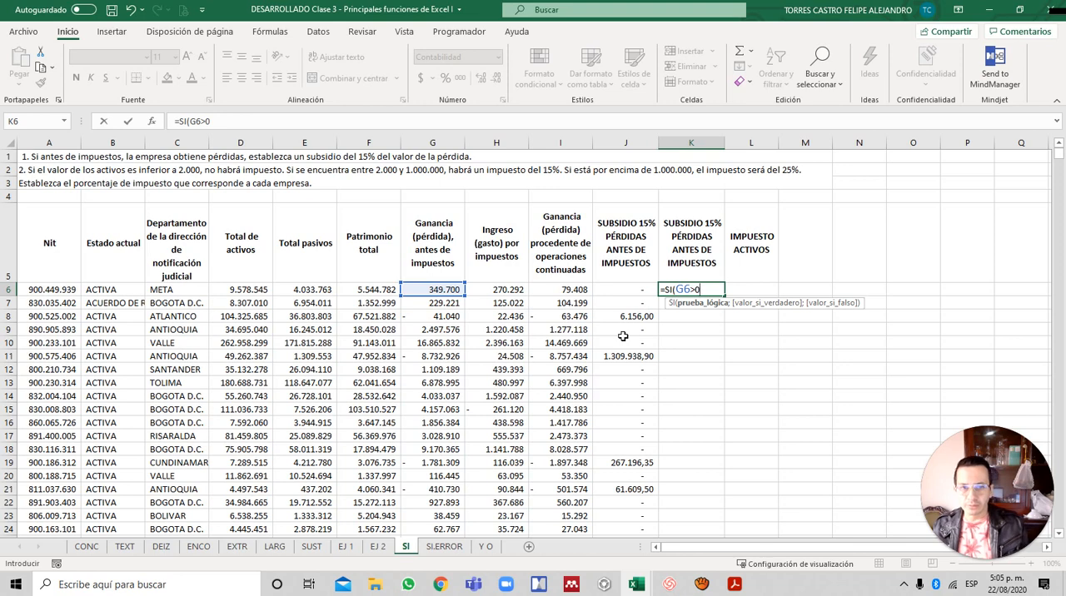
{"action": "type", "text": ";"}
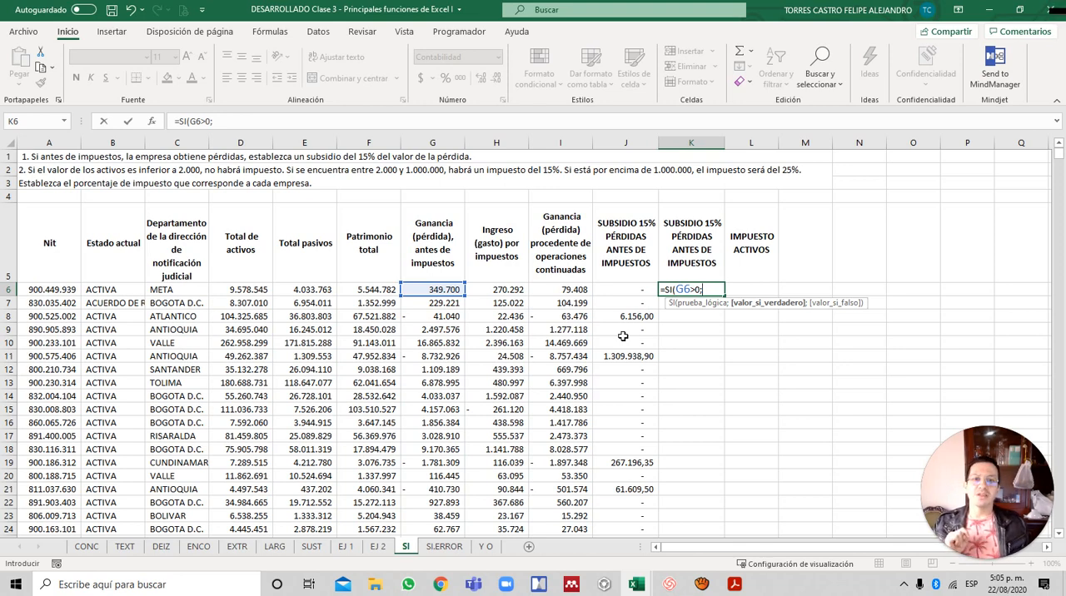
{"action": "type", "text": "0"}
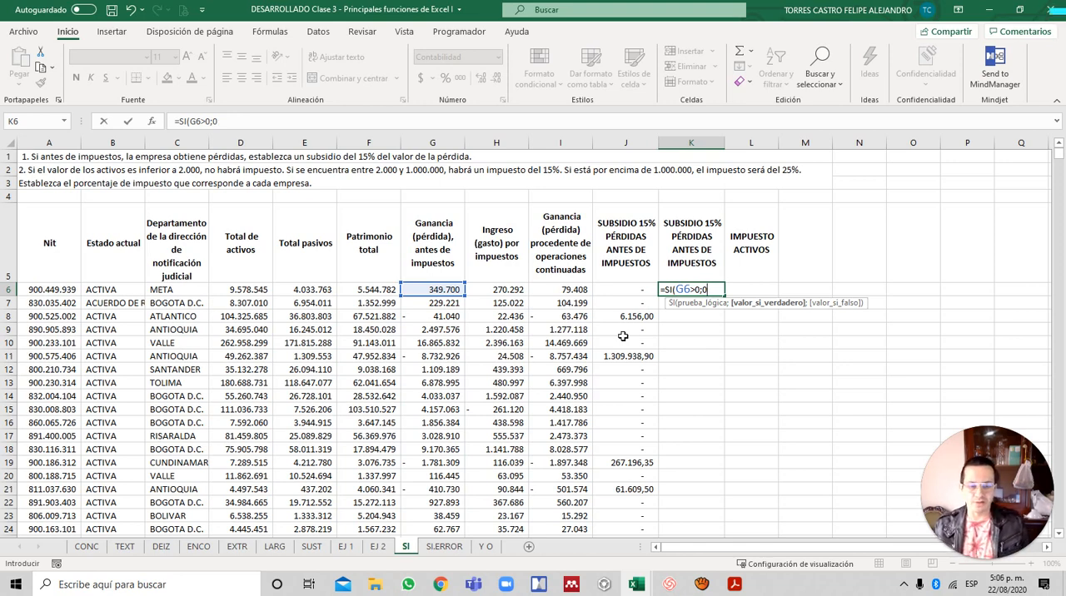
{"action": "type", "text": ";"}
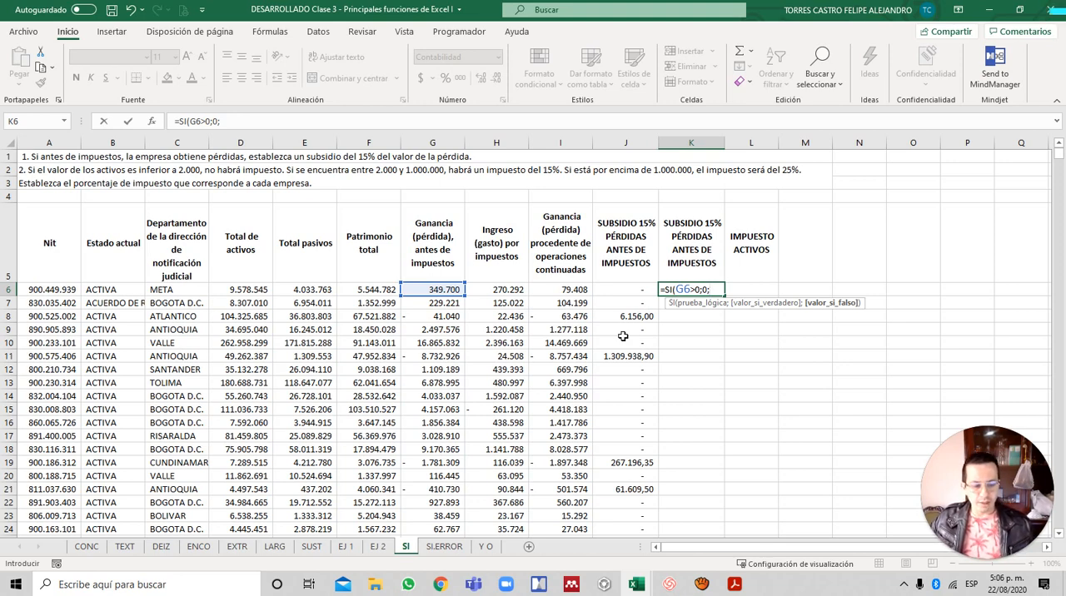
- Complete the K6 formula with 15%*-G6 as the value if false, and fill it down column K
{"action": "type", "text": "15%*"}
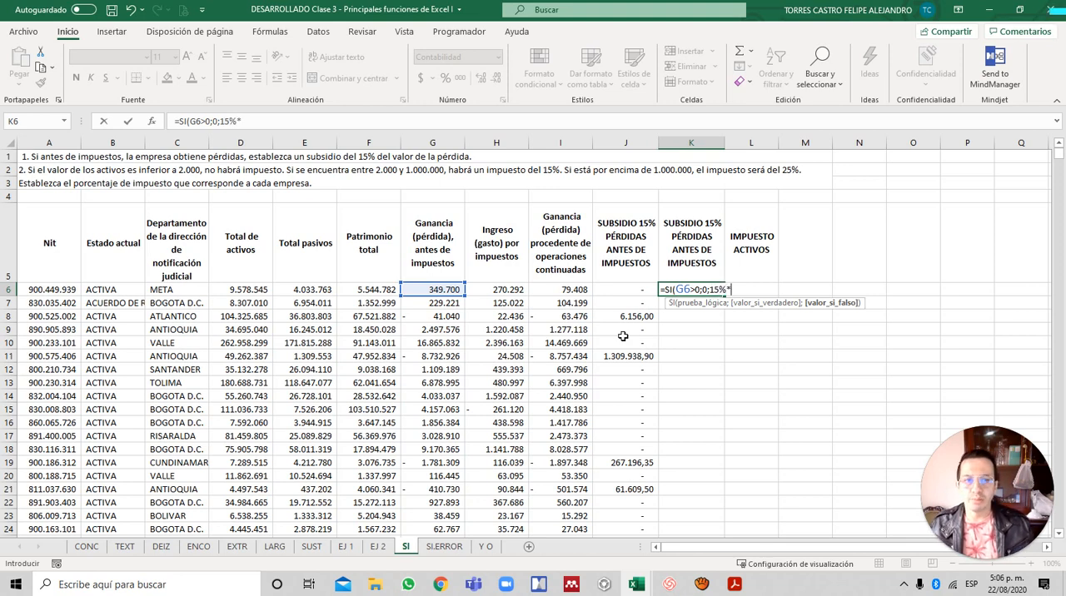
{"action": "type", "text": "-"}
{"action": "key", "text": "Left"}
{"action": "key", "text": "Left"}
{"action": "key", "text": "Left"}
{"action": "key", "text": "Left"}
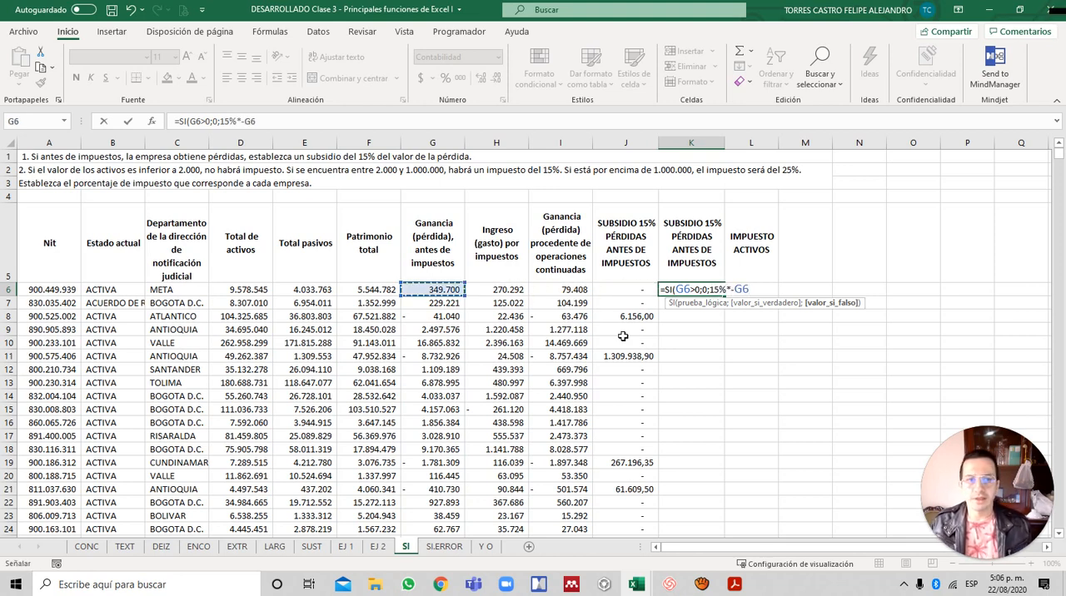
{"action": "type", "text": ")"}
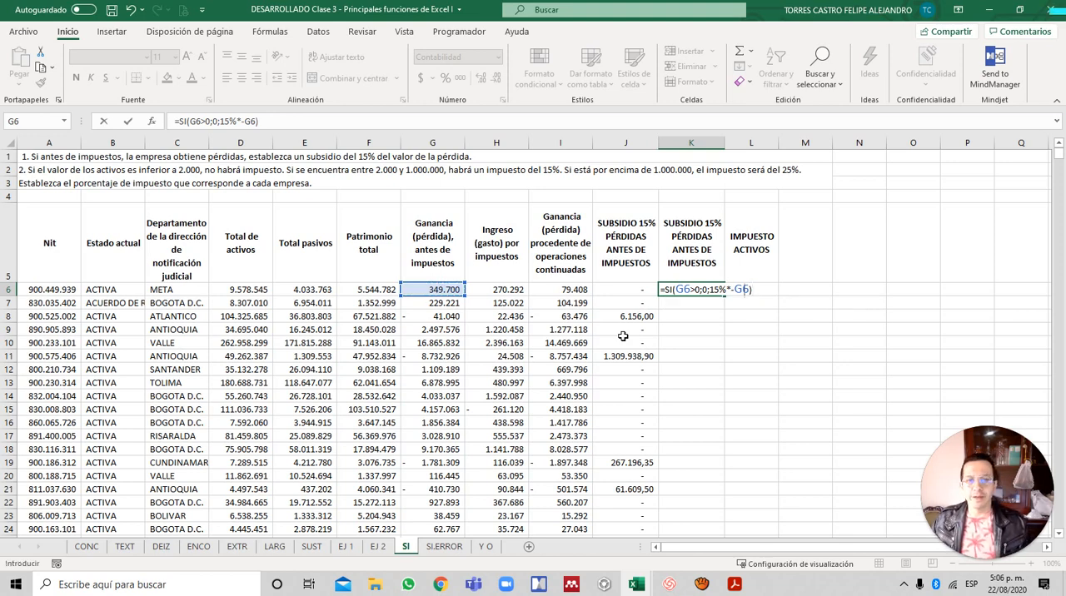
{"action": "key", "text": "ctrl+Return"}
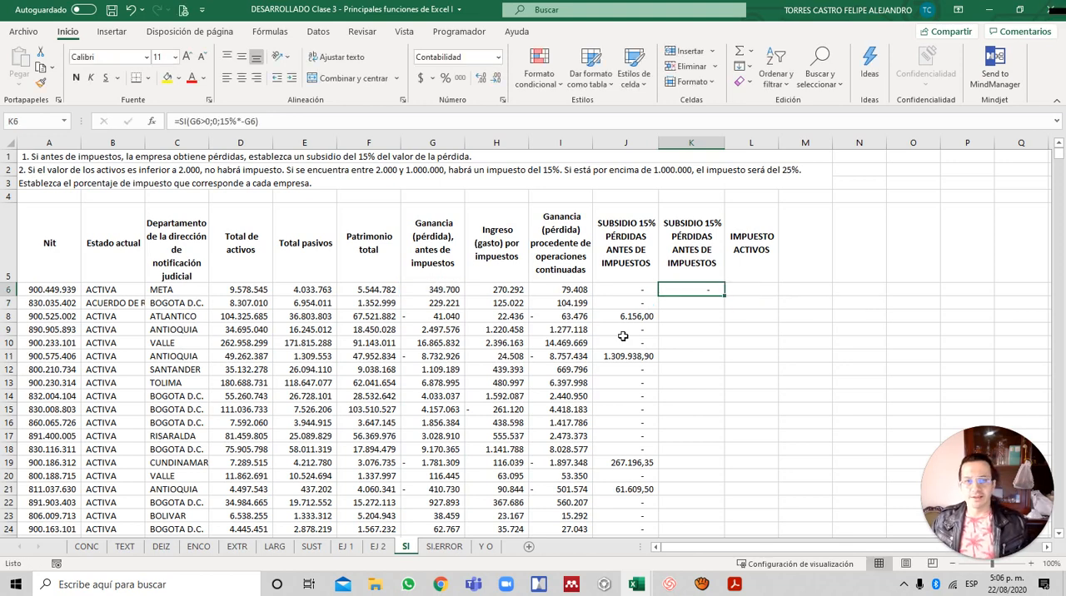
{"action": "double_click", "coordinate": [724, 296]}
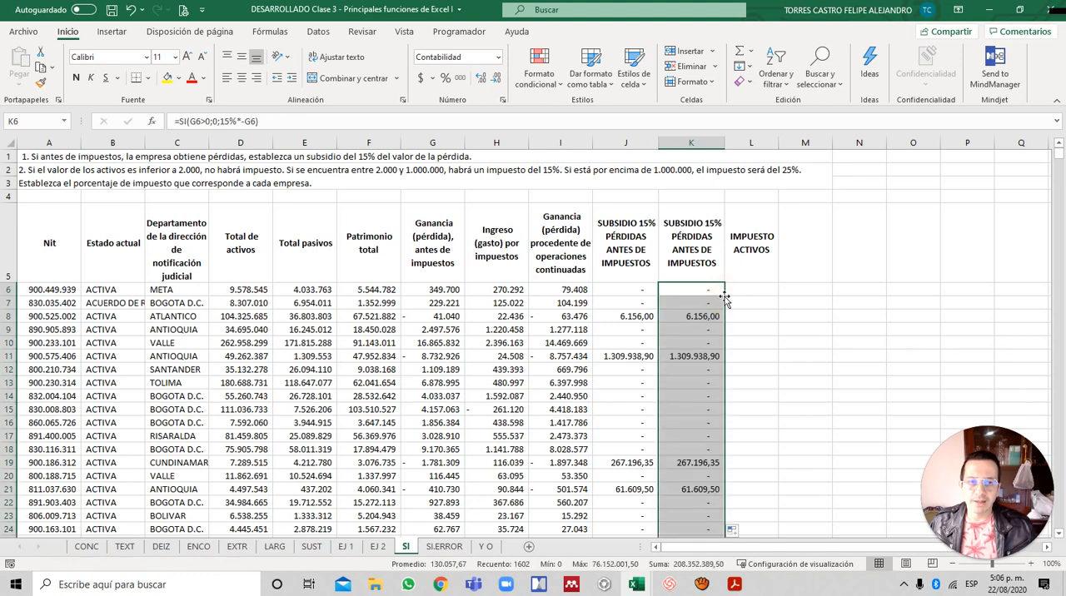
{"action": "left_click", "coordinate": [674, 302]}
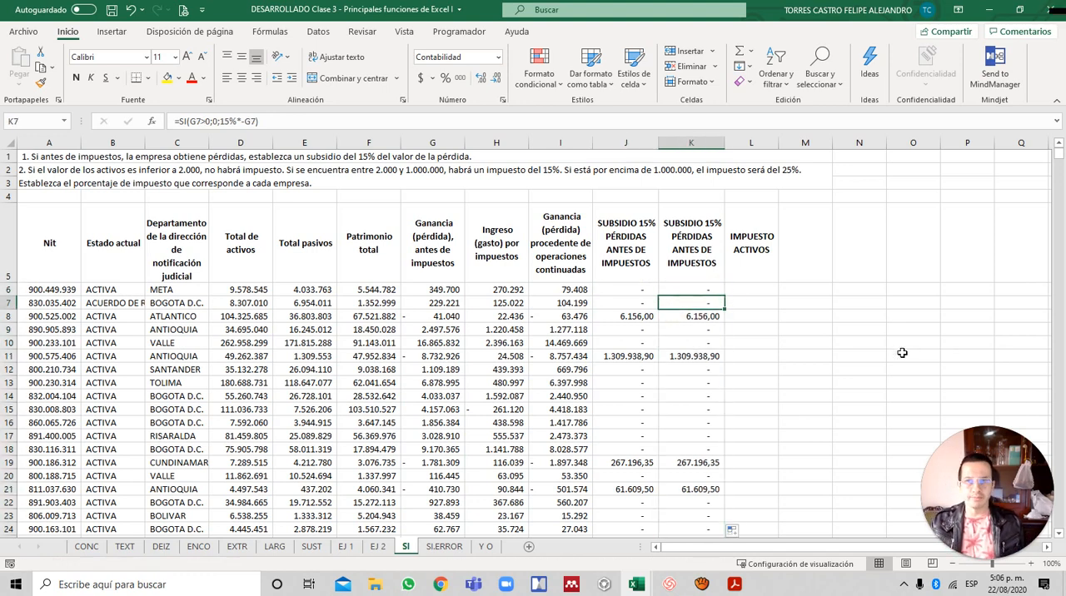
- Compare the logical tests of the SI formulas in J6 and K6 without changing either formula
{"action": "key", "text": "Left"}
{"action": "key", "text": "Up"}
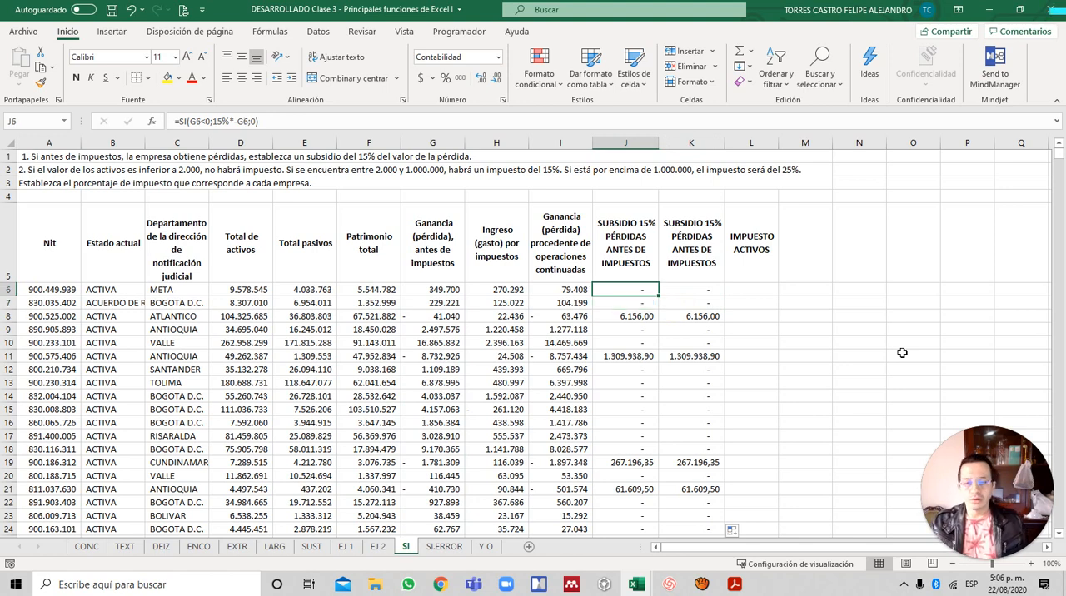
{"action": "key", "text": "F2"}
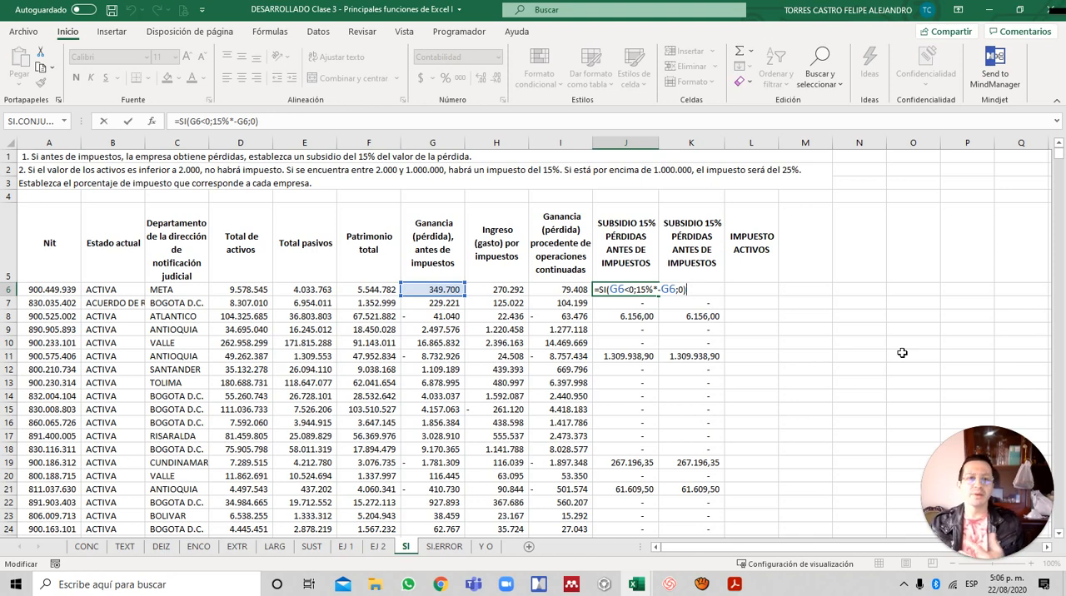
{"action": "left_click", "coordinate": [631, 288]}
{"action": "left_click_drag", "start_coordinate": [631, 288], "coordinate": [604, 288]}
{"action": "left_click_drag", "start_coordinate": [613, 289], "coordinate": [611, 289]}
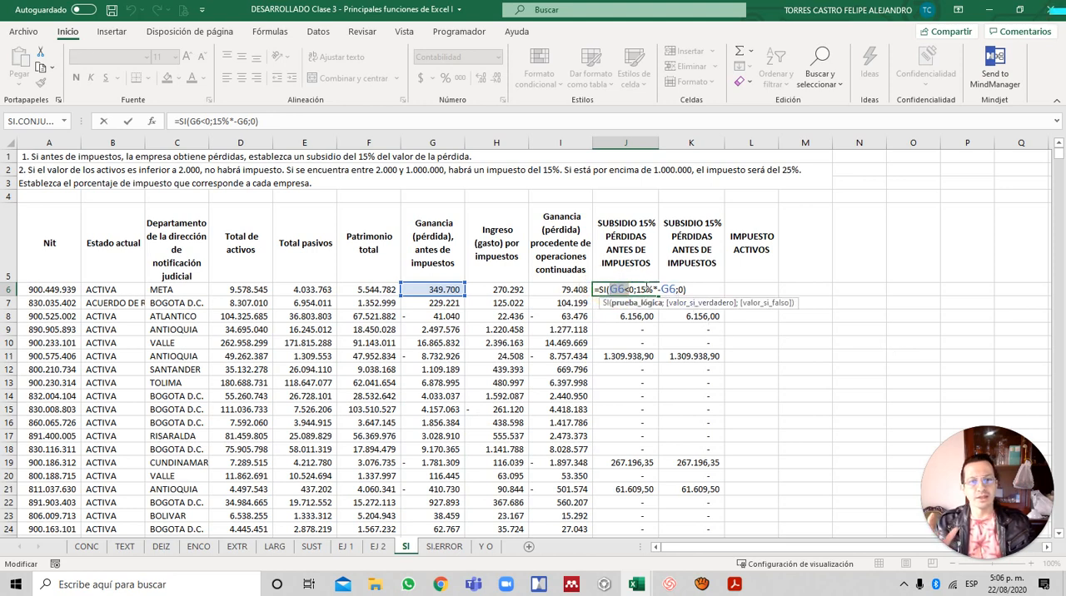
{"action": "left_click", "coordinate": [694, 290]}
{"action": "double_click", "coordinate": [695, 290]}
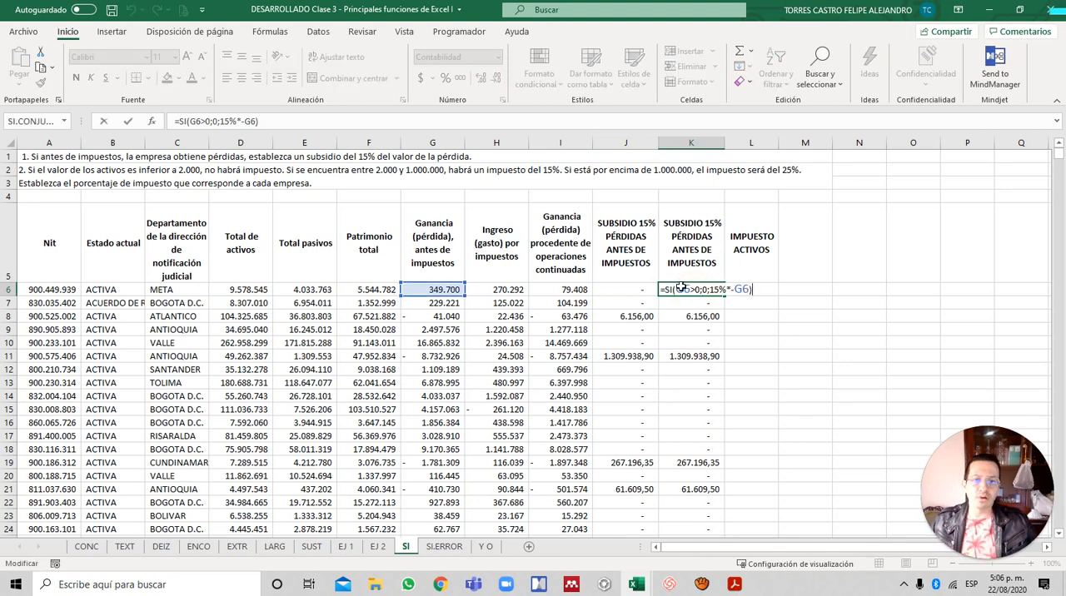
{"action": "left_click_drag", "start_coordinate": [676, 288], "coordinate": [701, 289]}
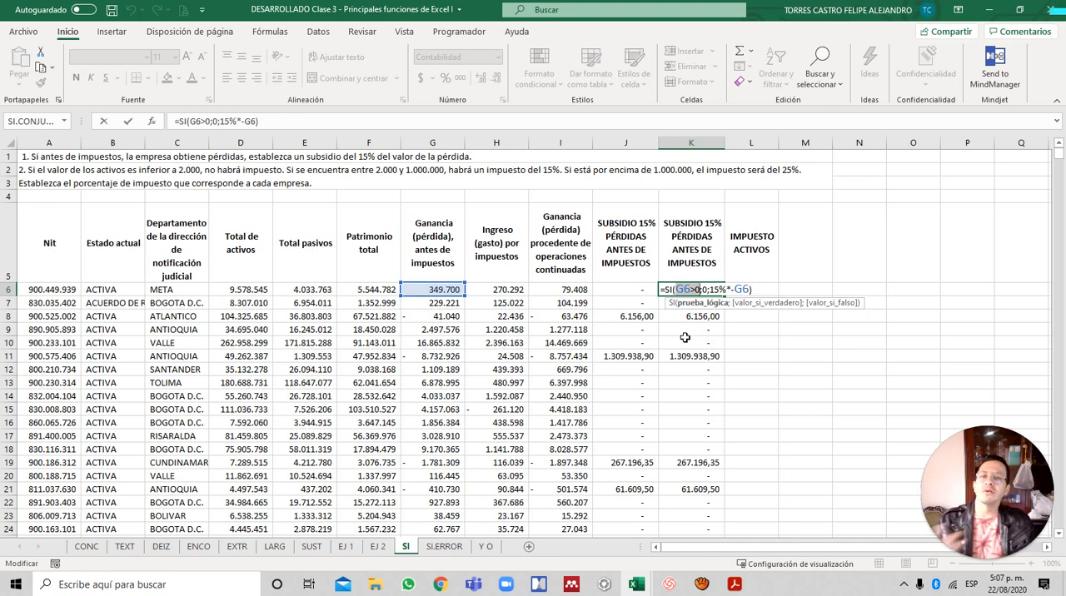
{"action": "key", "text": "ctrl+Return"}
- Compare the results and formulas of the two subsidy columns J and K, ending at K6
{"action": "scroll", "coordinate": [714, 314], "scroll_direction": "down", "scroll_amount": 4}
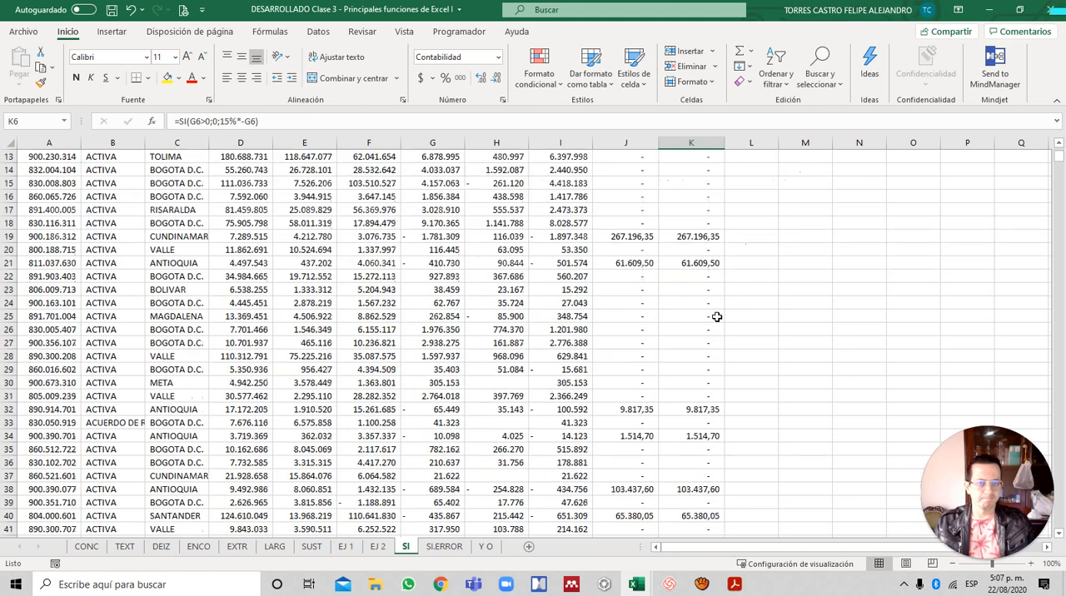
{"action": "scroll", "coordinate": [713, 314], "scroll_direction": "up", "scroll_amount": 4}
{"action": "left_click", "coordinate": [650, 304]}
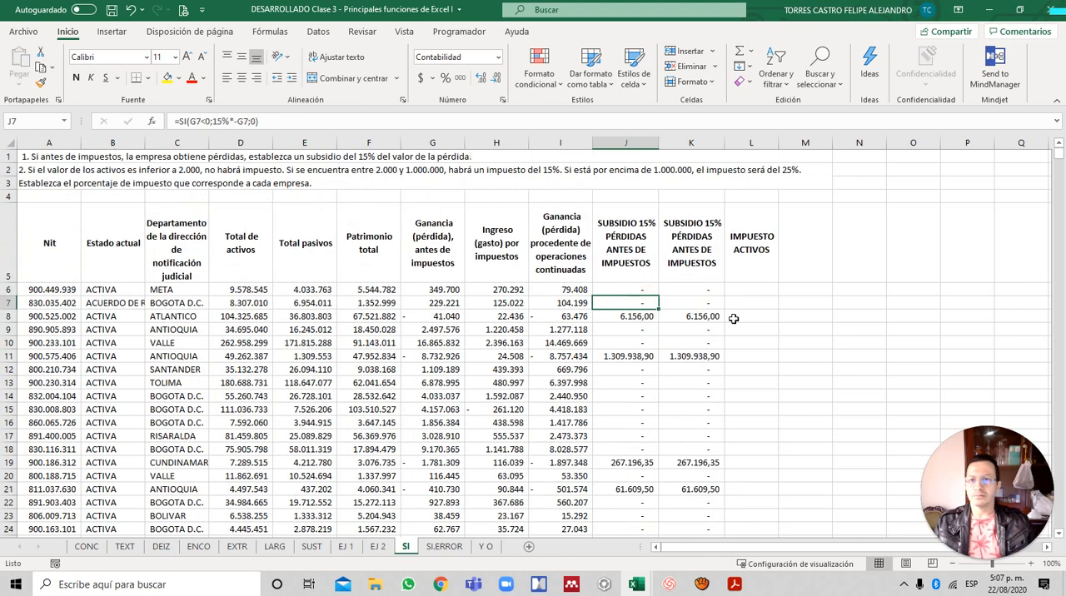
{"action": "key", "text": "Right"}
{"action": "key", "text": "Left"}
{"action": "key", "text": "Right"}
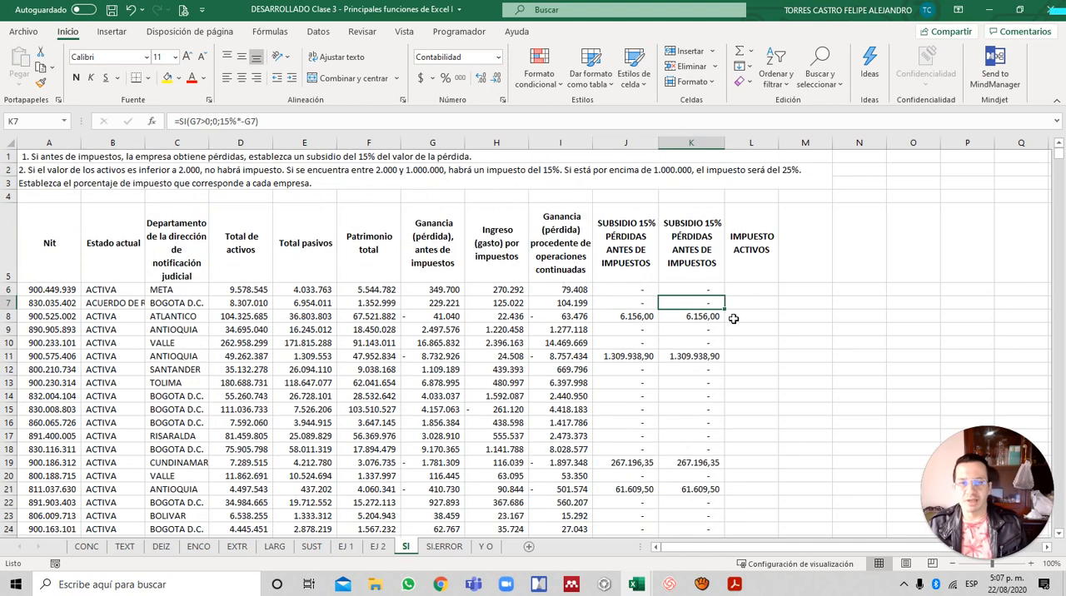
{"action": "key", "text": "Up"}
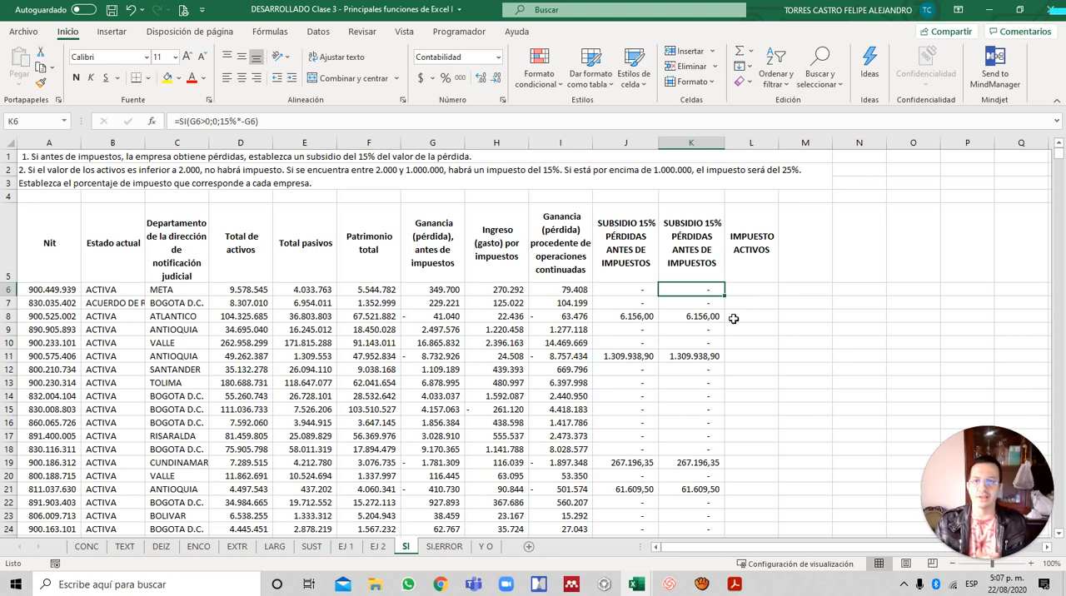
{"action": "left_click", "coordinate": [277, 176]}
{"action": "left_click_drag", "start_coordinate": [305, 302], "coordinate": [325, 398]}
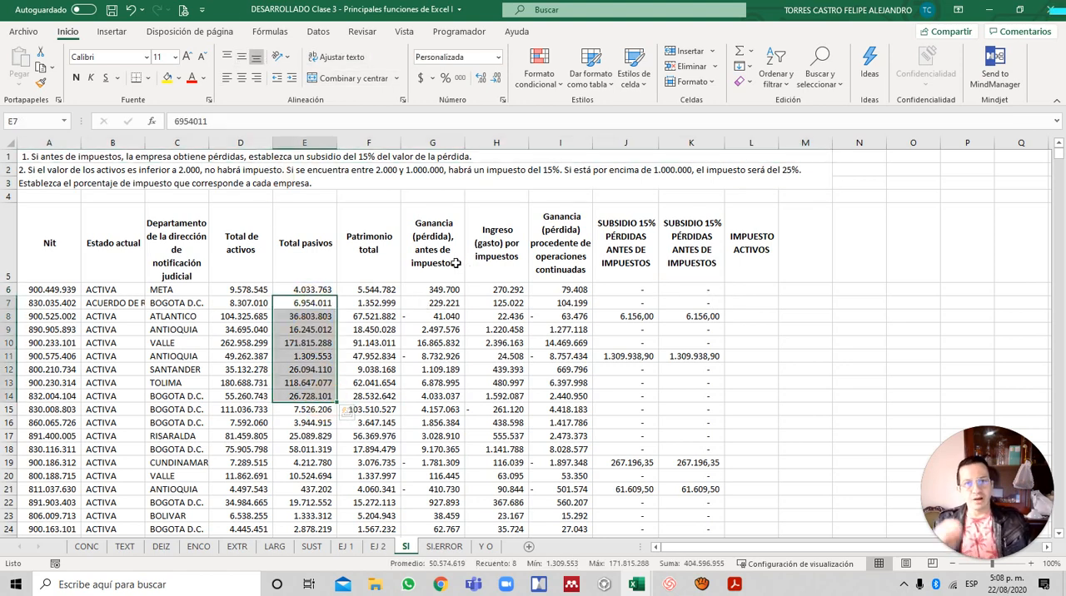
{"action": "left_click", "coordinate": [741, 291]}
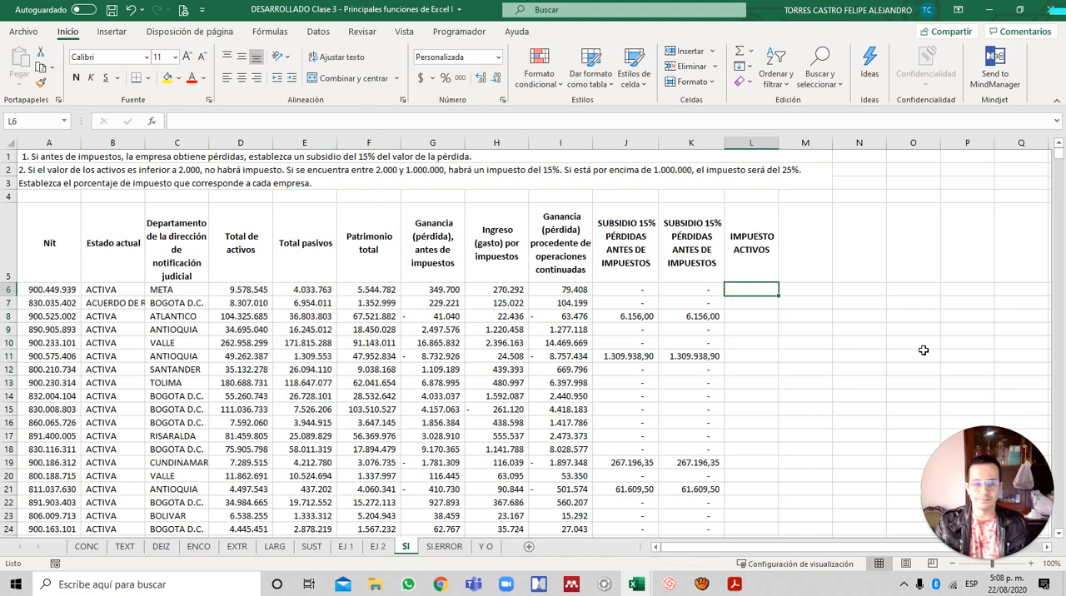
{"action": "type", "text": "="}
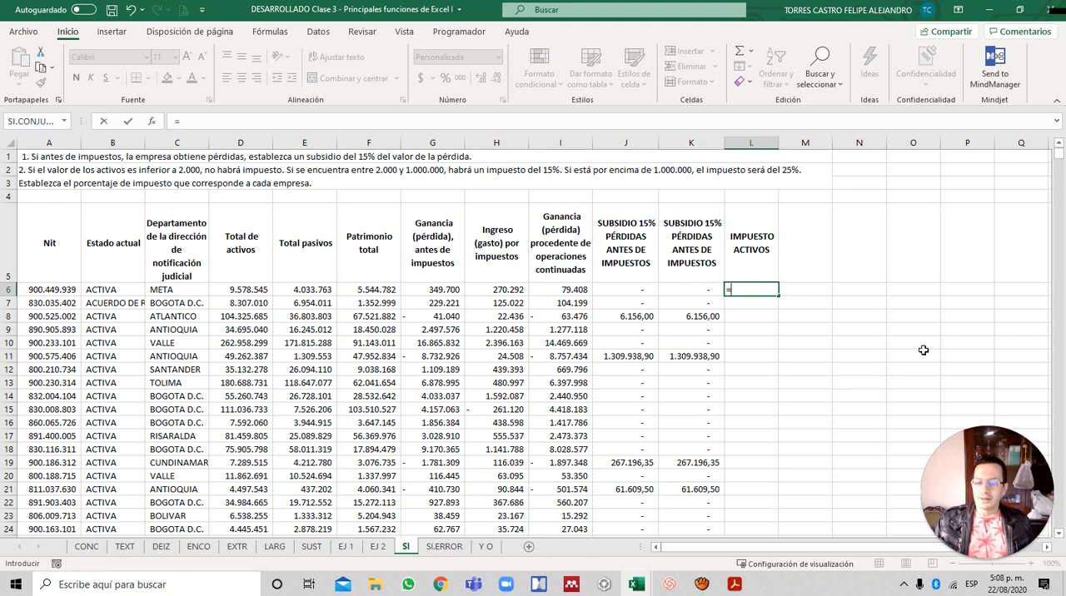
{"action": "key", "text": "Escape"}
- Review the SI formula in J6 without changing it, and return to L6 under IMPUESTO ACTIVOS
{"action": "key", "text": "Left"}
{"action": "key", "text": "Left"}
{"action": "key", "text": "Right"}
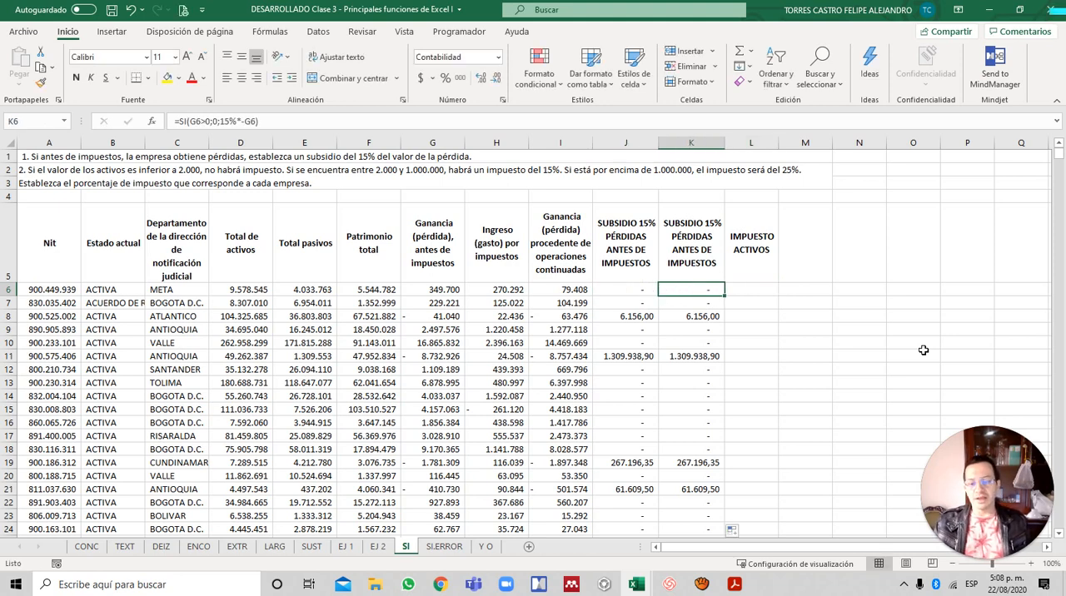
{"action": "key", "text": "Left"}
{"action": "key", "text": "F2"}
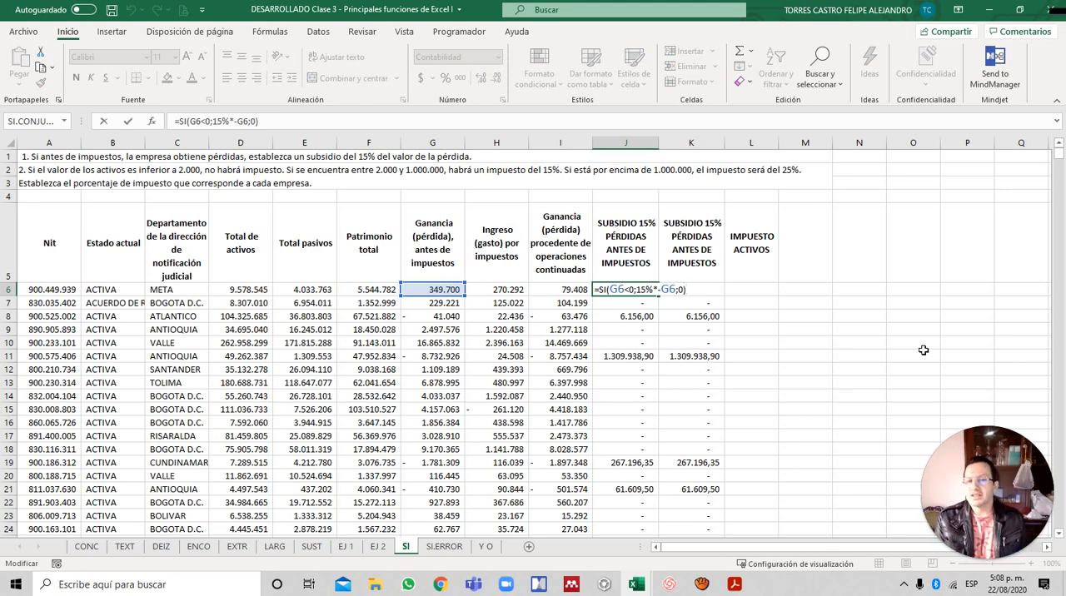
{"action": "key", "text": "Escape"}
{"action": "key", "text": "Right"}
{"action": "key", "text": "Right"}
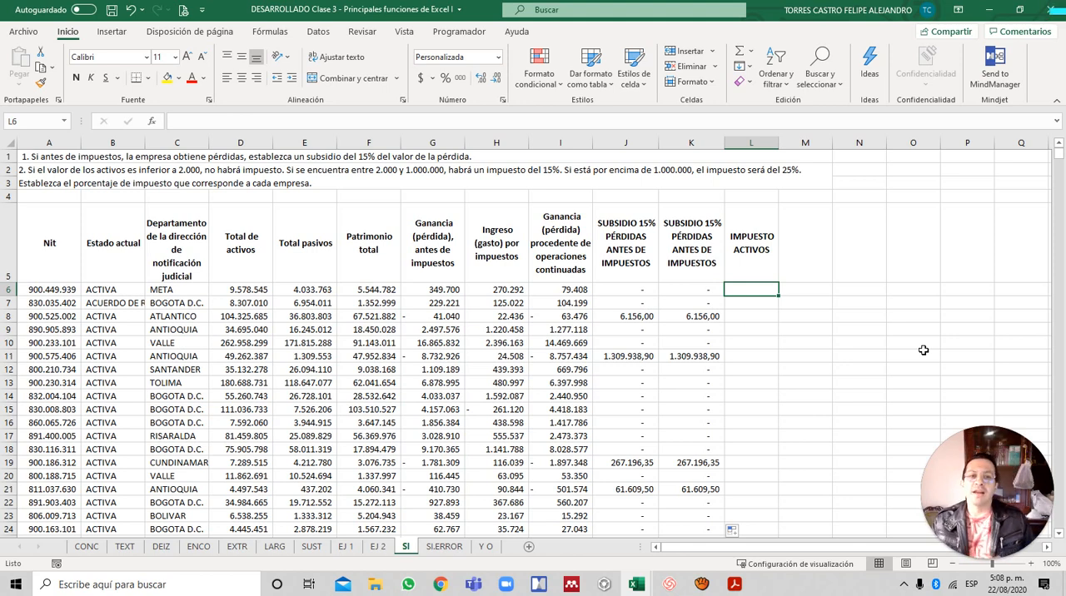
- Start an SI formula in L6 that tests D6<2000 and returns 0 if true
{"action": "type", "text": "="}
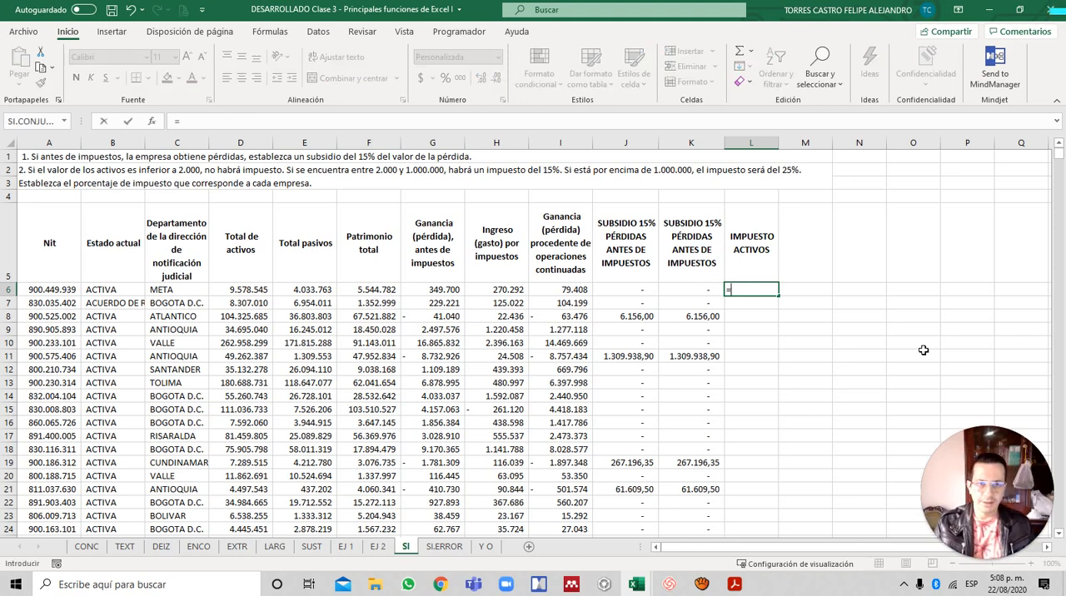
{"action": "type", "text": "SI("}
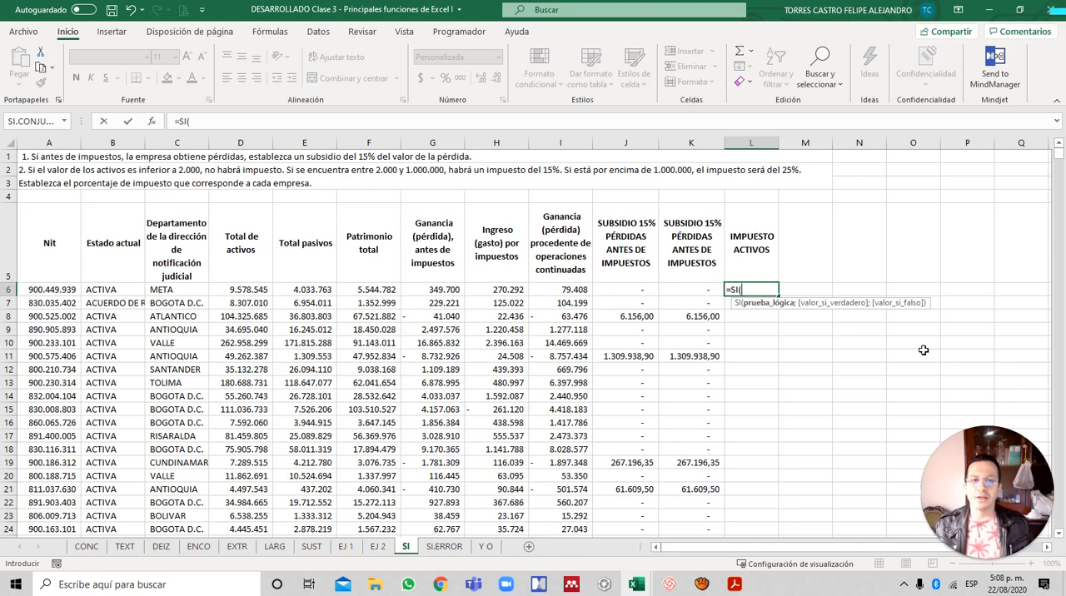
{"action": "key", "text": "Left"}
{"action": "key", "text": "Left"}
{"action": "key", "text": "Left"}
{"action": "key", "text": "Left"}
{"action": "key", "text": "Left"}
{"action": "key", "text": "Left"}
{"action": "key", "text": "Left"}
{"action": "key", "text": "Left"}
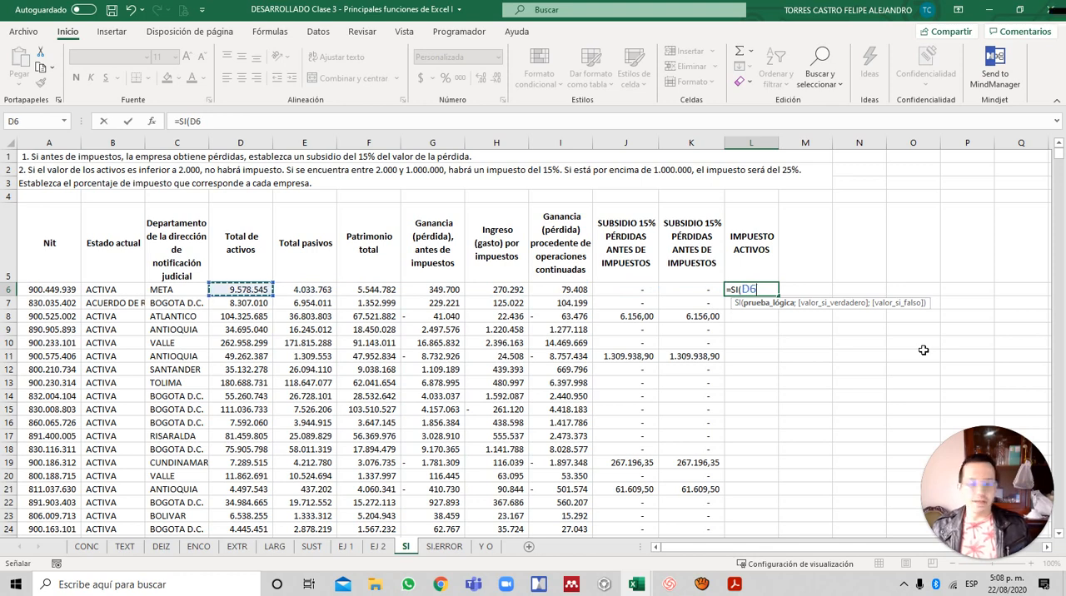
{"action": "type", "text": ">"}
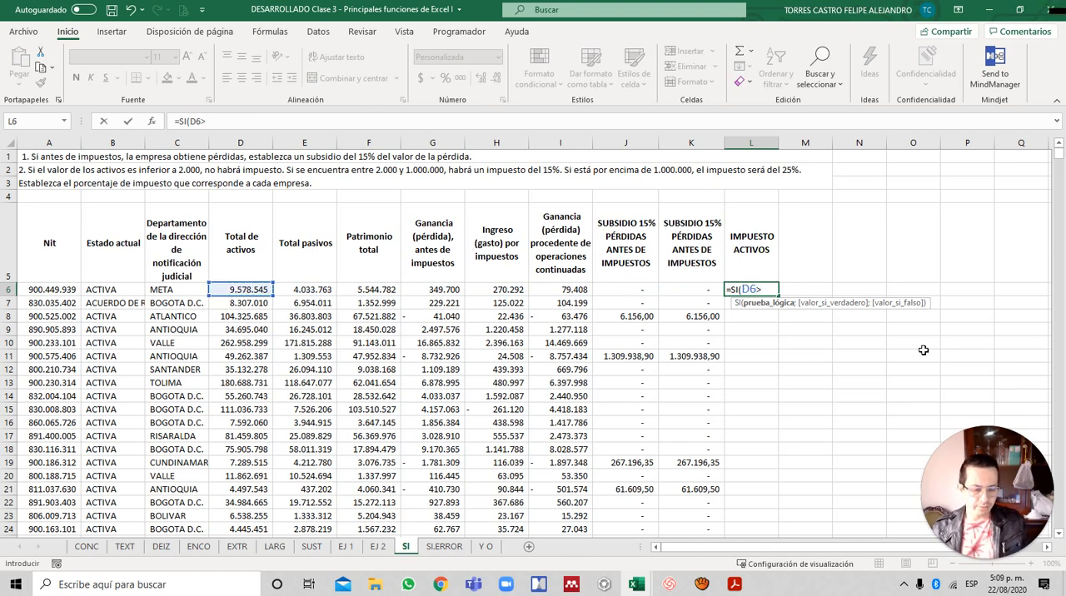
{"action": "key", "text": "BackSpace"}
{"action": "type", "text": "<"}
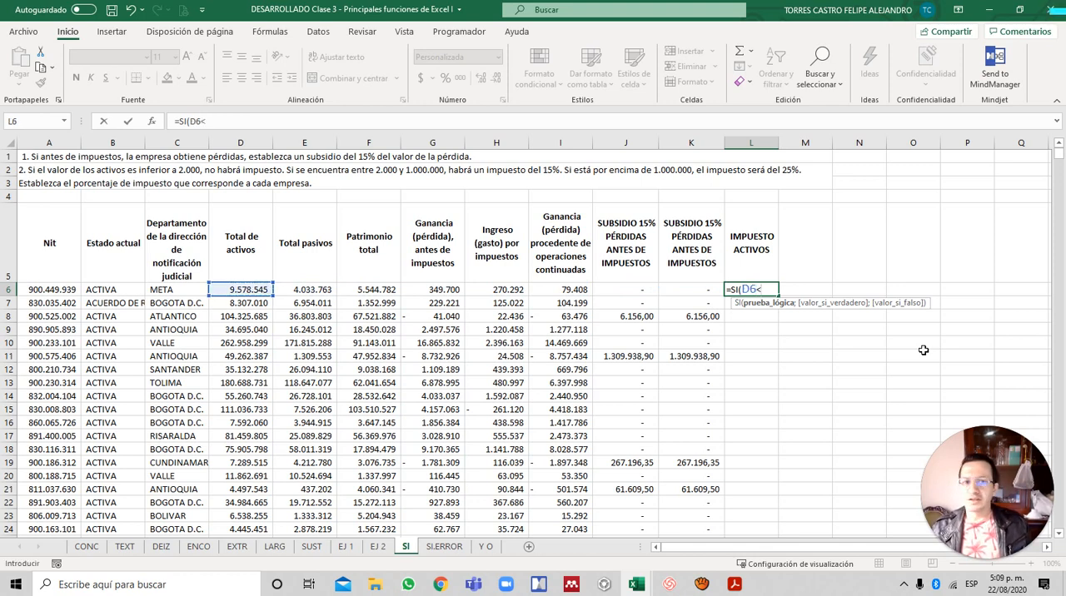
{"action": "type", "text": "2000"}
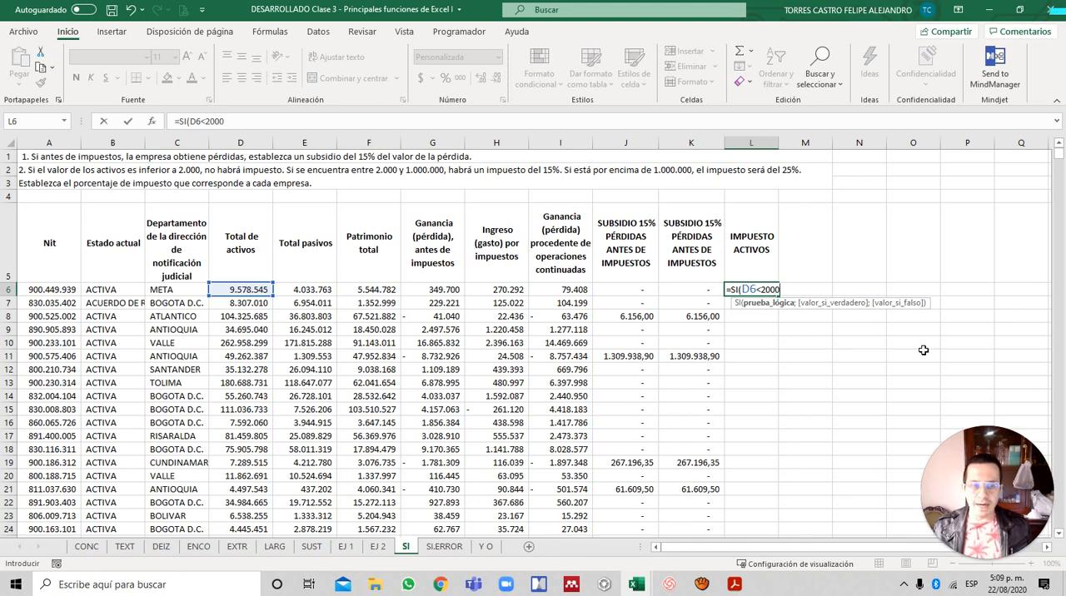
{"action": "type", "text": ";"}
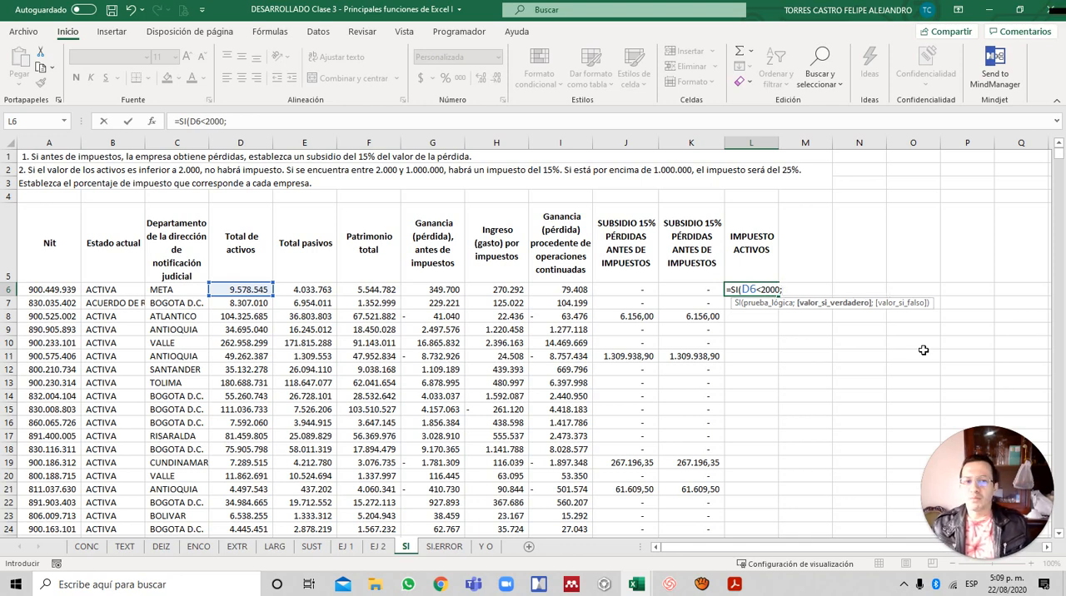
{"action": "type", "text": "0"}
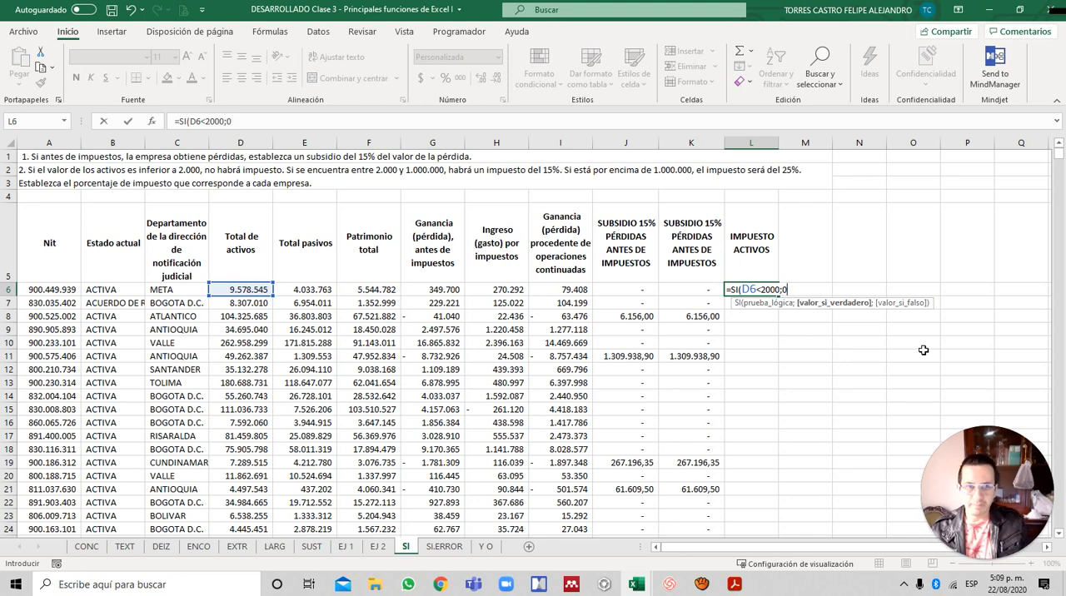
{"action": "type", "text": ";"}
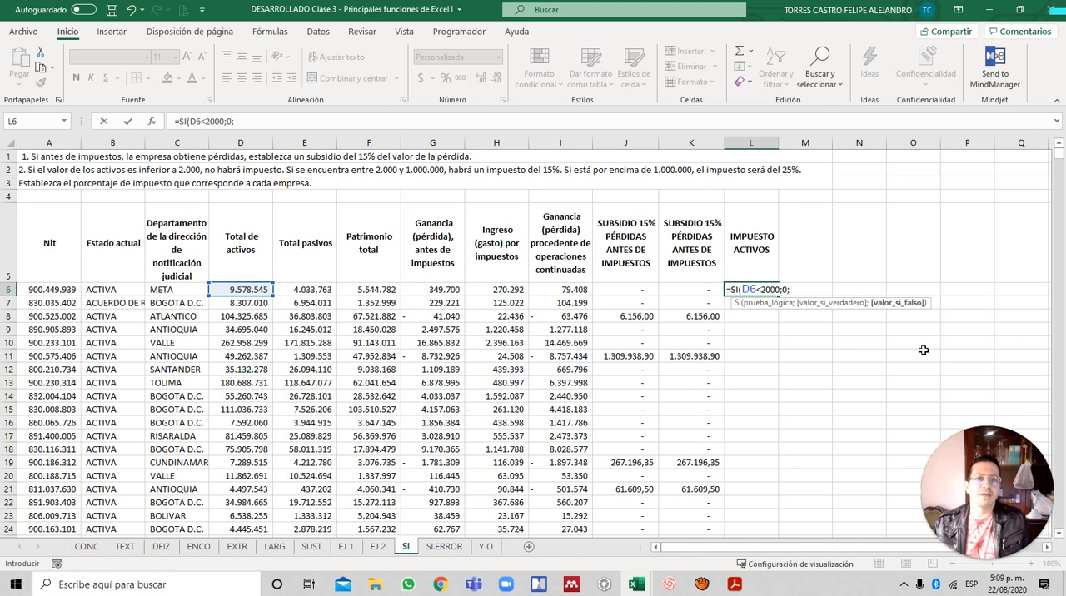
- Nest a second SI as the value if false in the L6 formula, with the logical test D6<=1000000
{"action": "type", "text": "SI"}
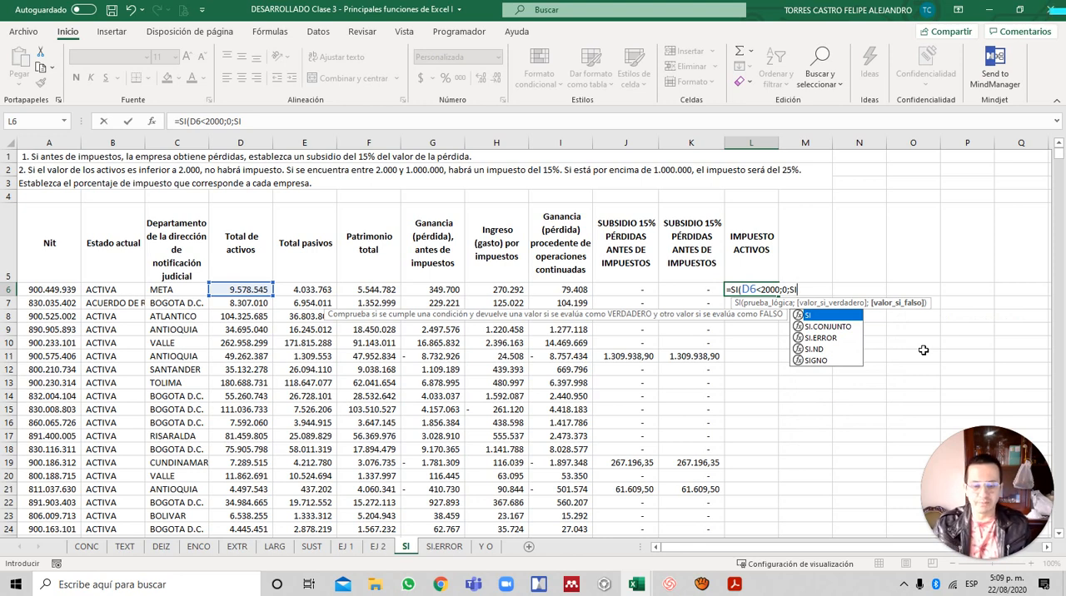
{"action": "type", "text": "("}
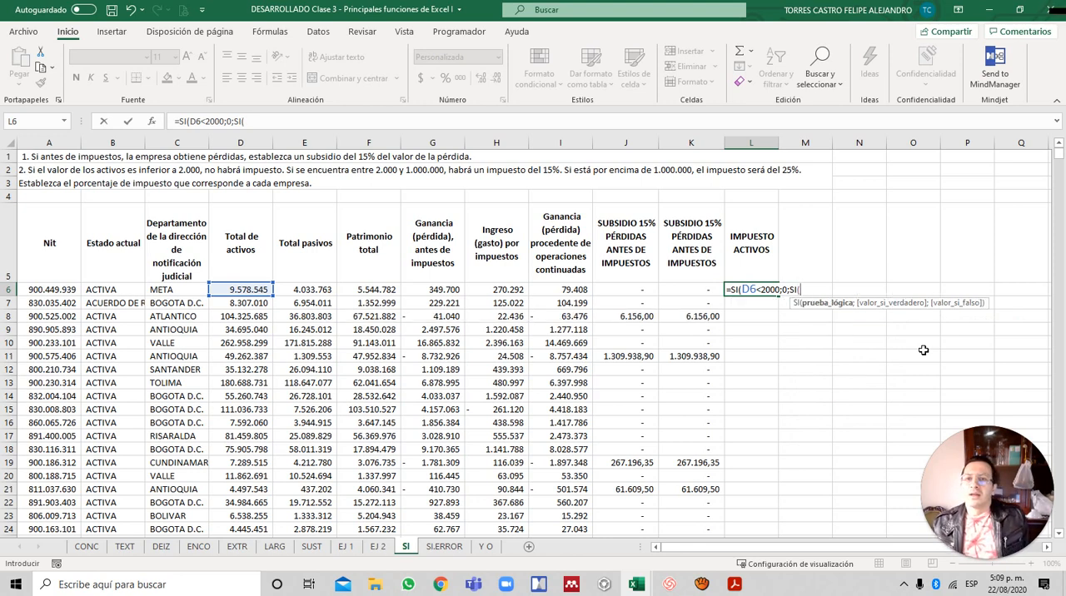
{"action": "key", "text": "Left"}
{"action": "key", "text": "Left"}
{"action": "key", "text": "Left"}
{"action": "key", "text": "Left"}
{"action": "key", "text": "Left"}
{"action": "key", "text": "Left"}
{"action": "key", "text": "Left"}
{"action": "key", "text": "Left"}
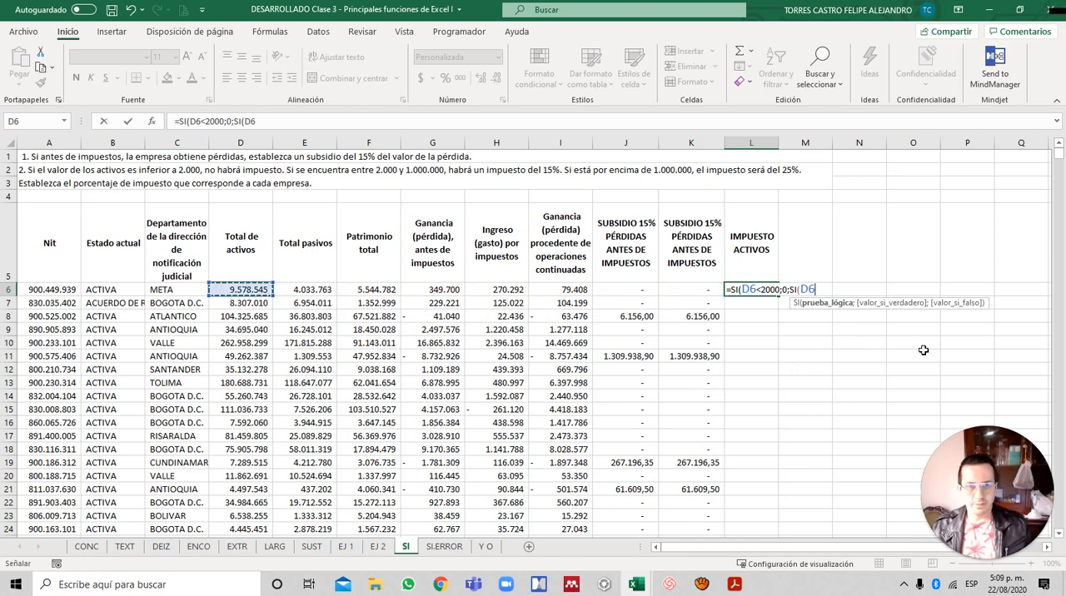
{"action": "type", "text": ">"}
{"action": "key", "text": "BackSpace"}
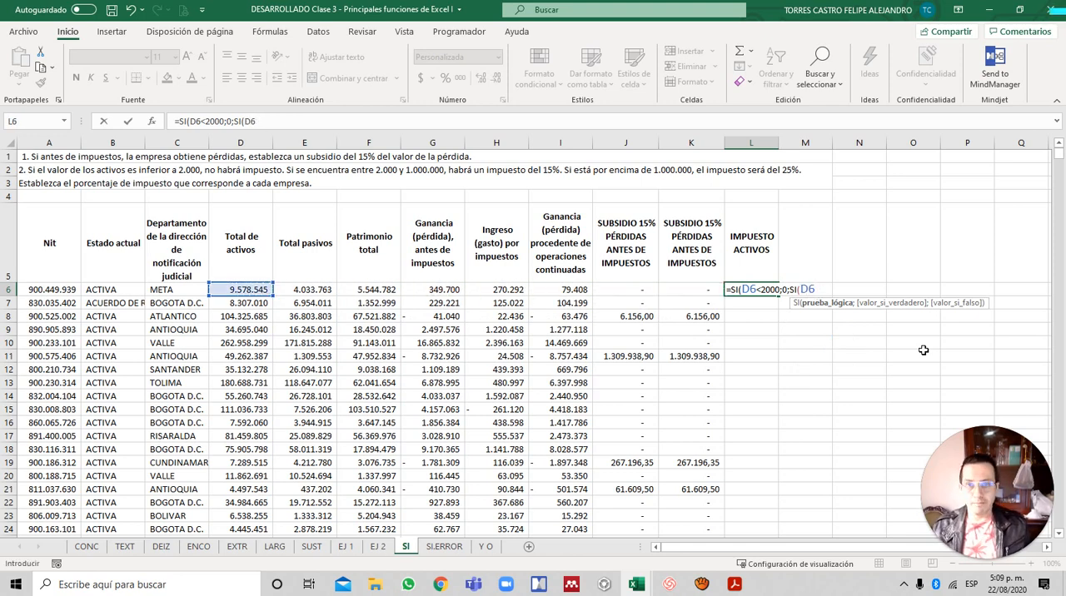
{"action": "type", "text": "<"}
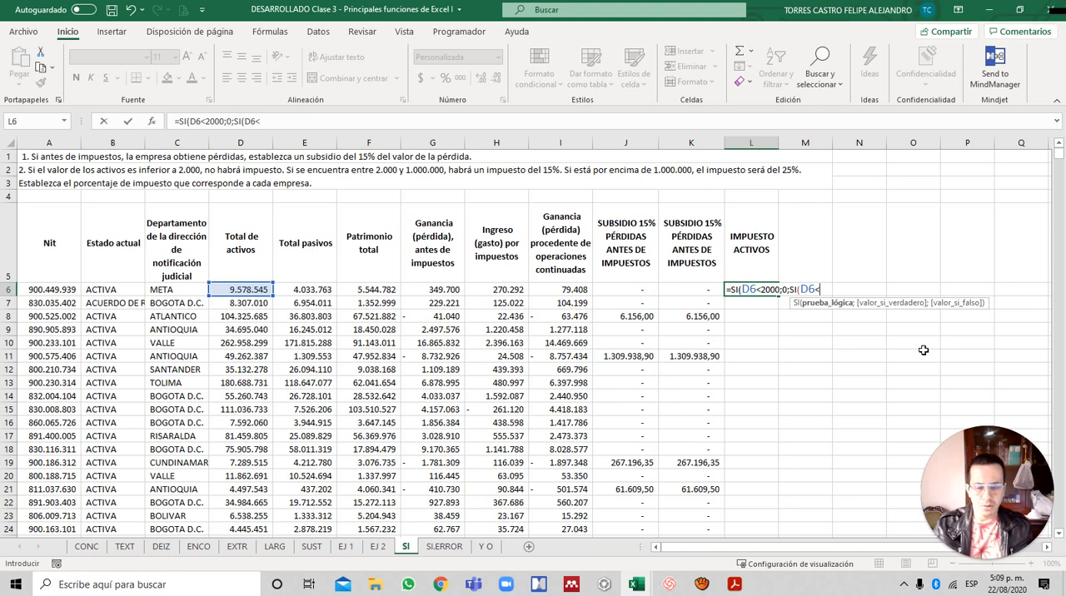
{"action": "type", "text": "=1"}
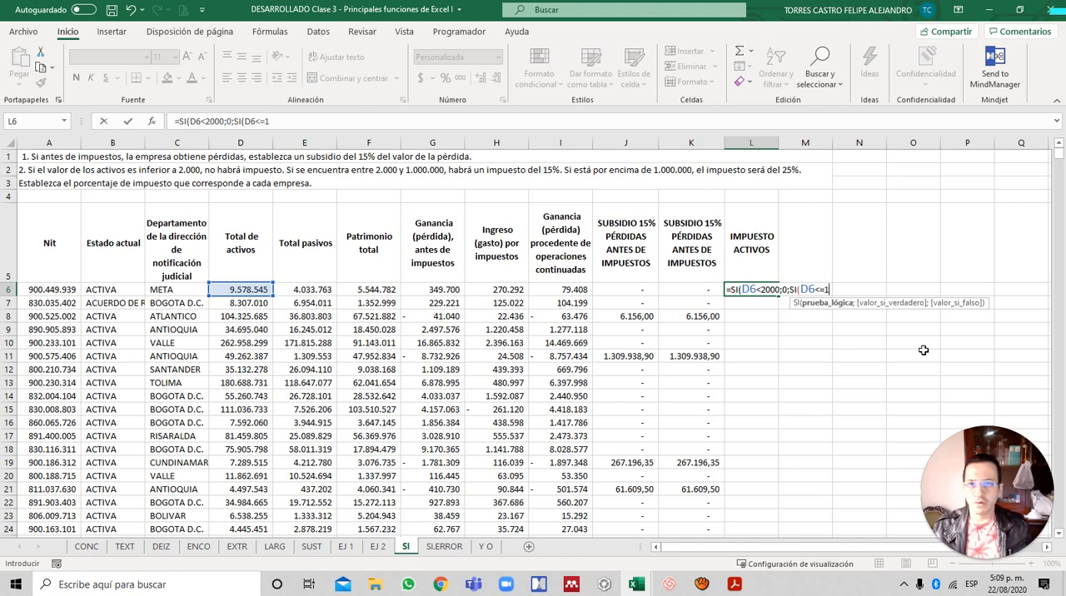
{"action": "type", "text": "000000"}
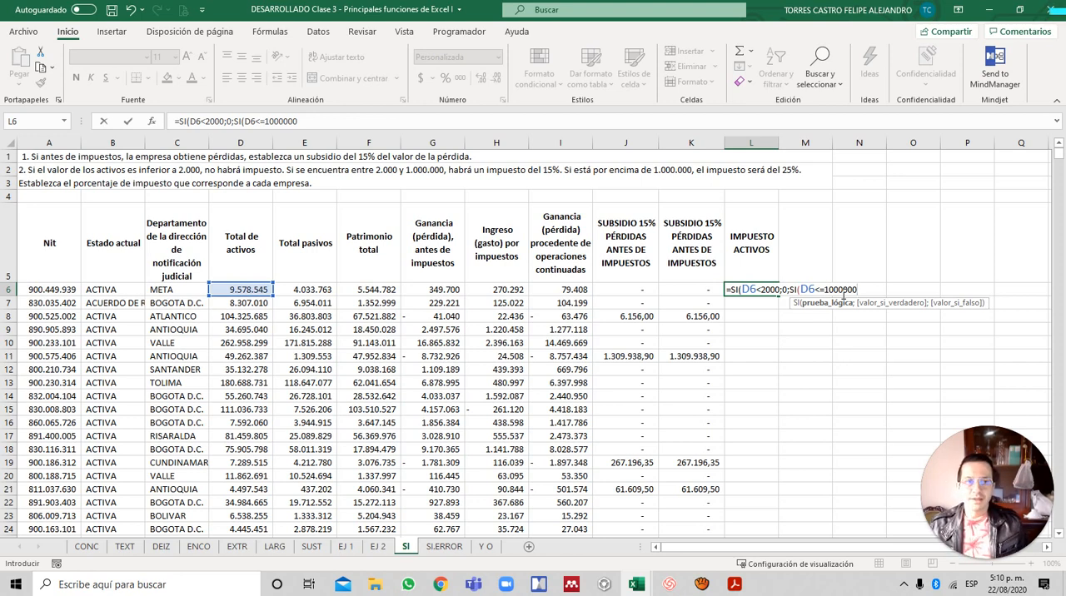
- Give the nested SI in L6 15% as the value if true and 25% as the value if false
{"action": "type", "text": ";"}
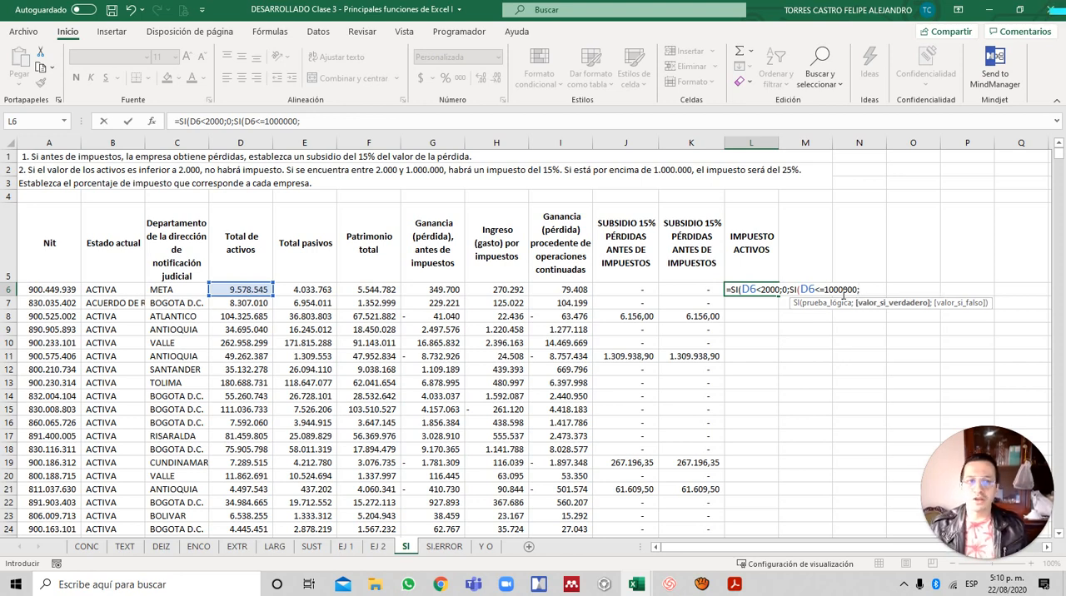
{"action": "type", "text": "15%"}
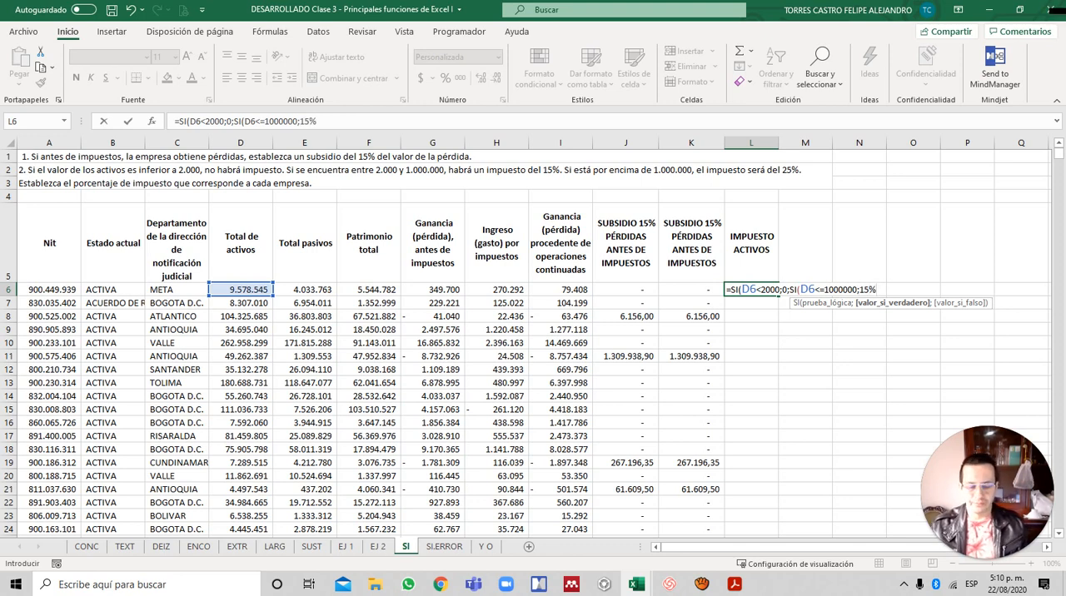
{"action": "type", "text": ";2"}
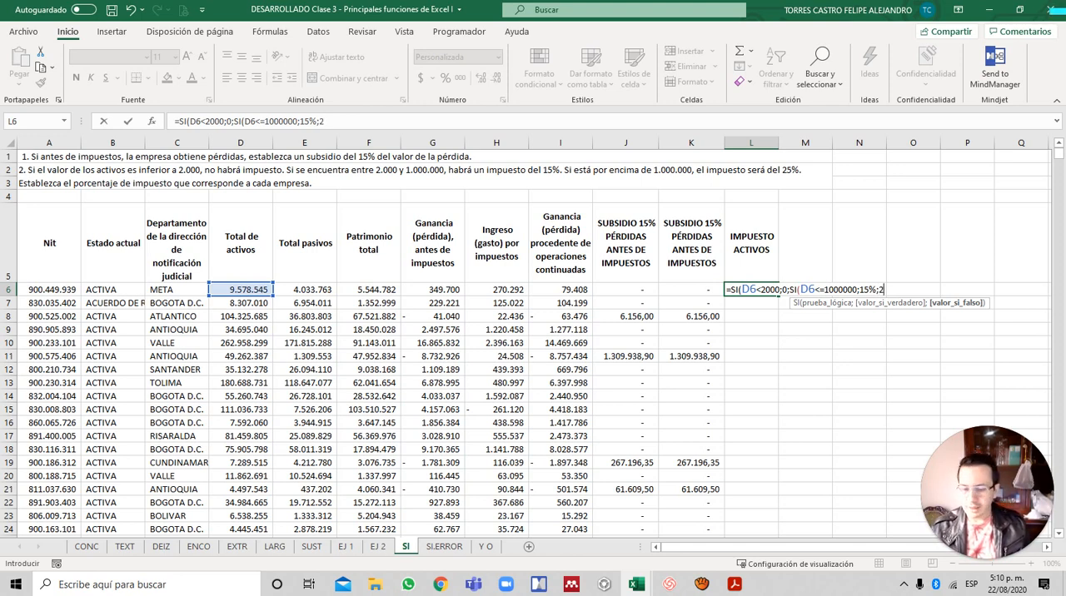
{"action": "type", "text": "%"}
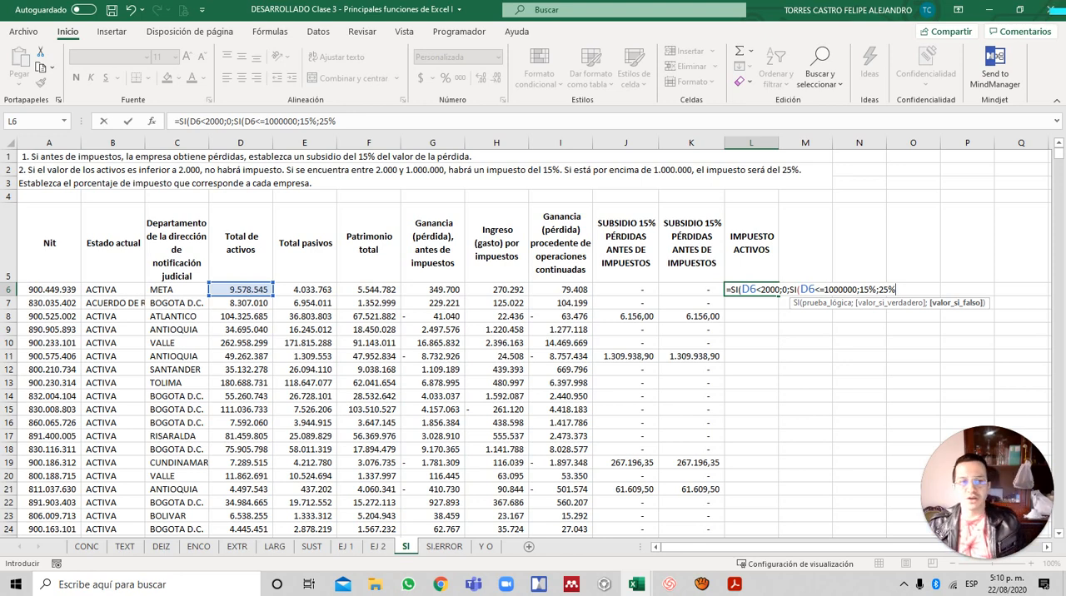
{"action": "key", "text": "BackSpace"}
{"action": "key", "text": "BackSpace"}
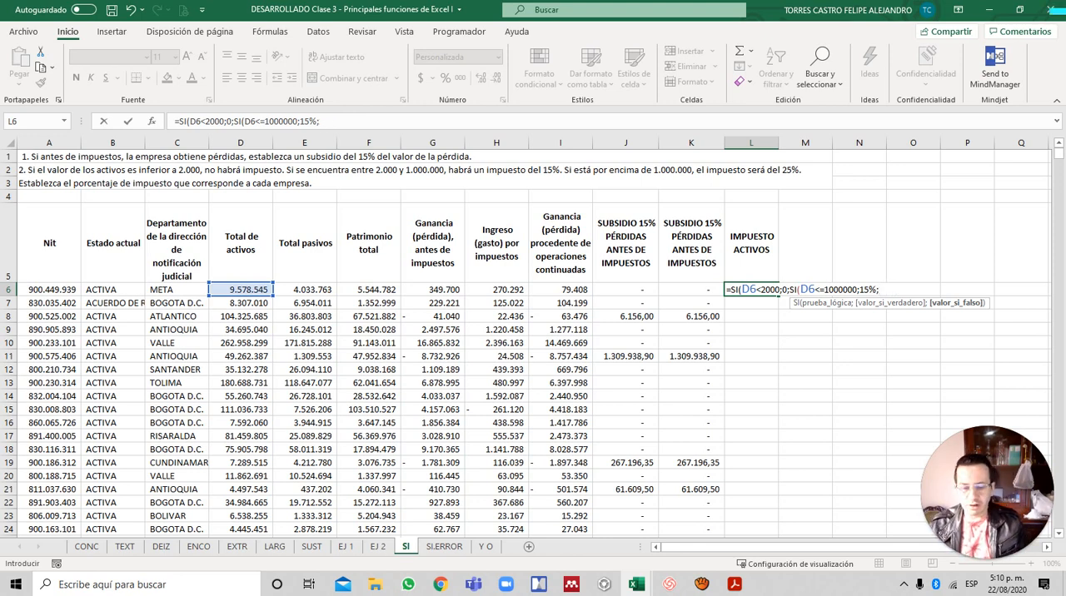
{"action": "type", "text": "SI"}
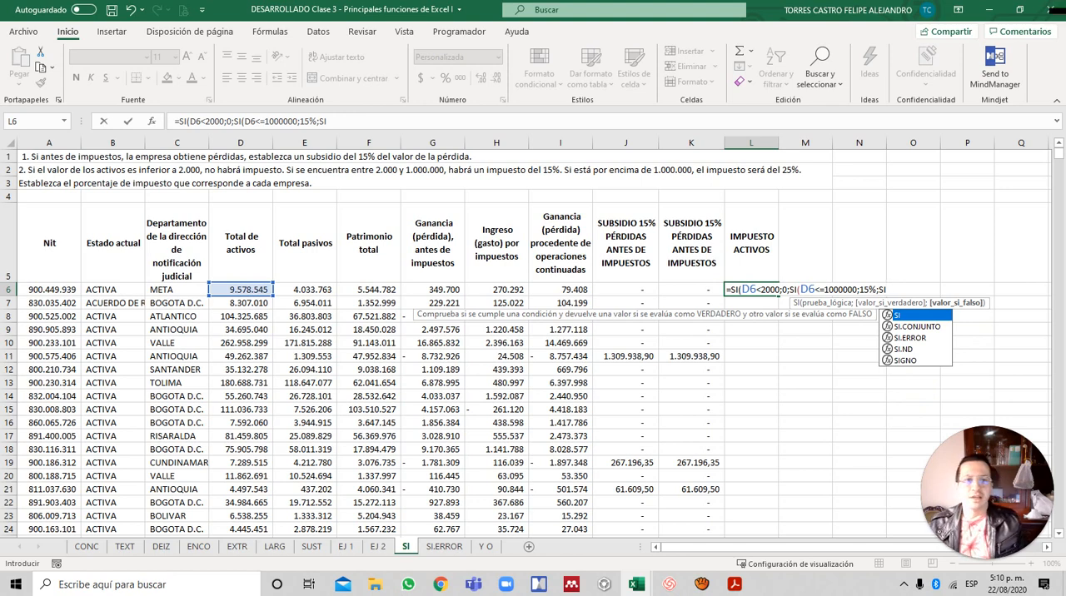
{"action": "key", "text": "BackSpace"}
{"action": "key", "text": "BackSpace"}
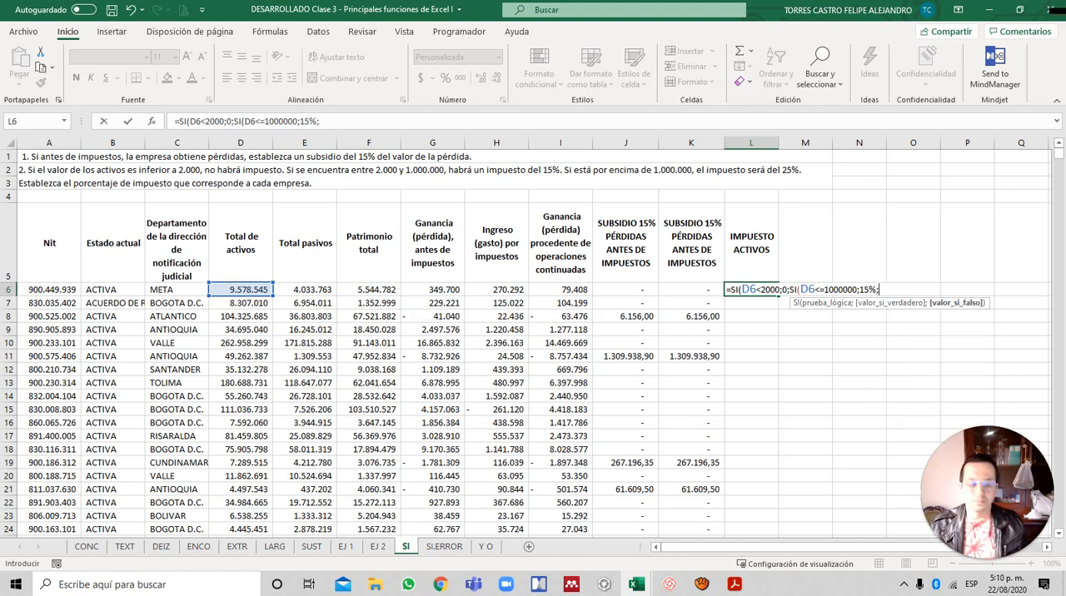
{"action": "type", "text": "25%"}
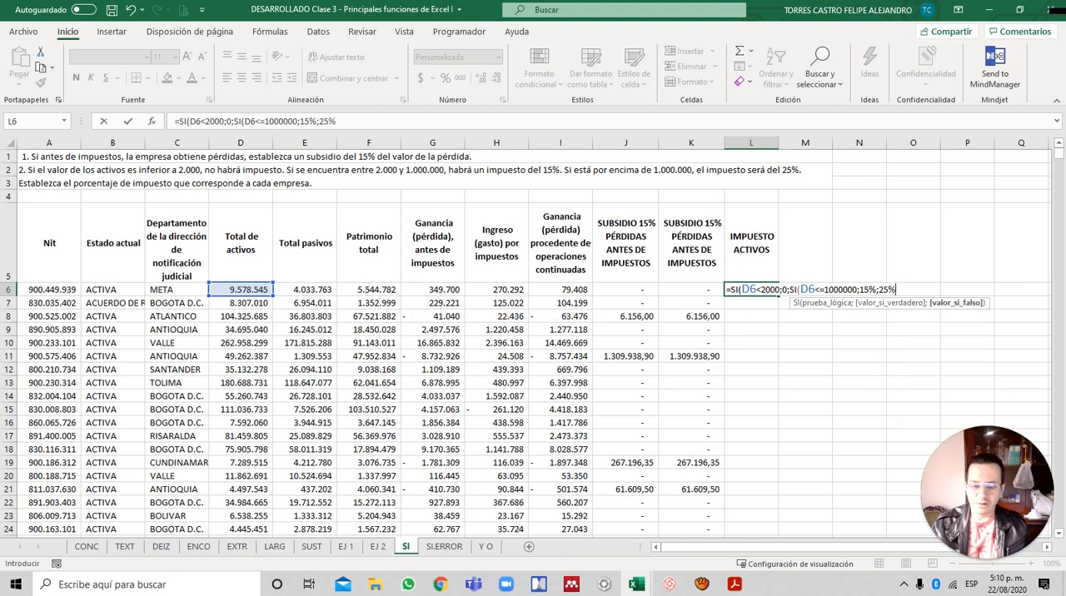
{"action": "type", "text": "))"}
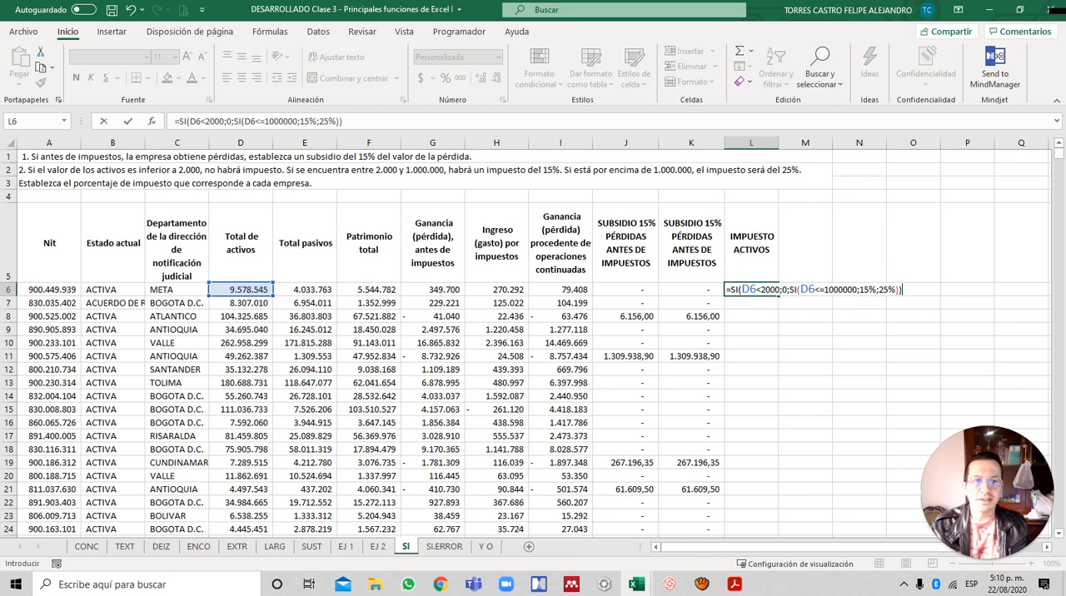
- Close and enter the nested SI formula in L6, and fill it down column L in percentage format
{"action": "key", "text": "ctrl+Return"}
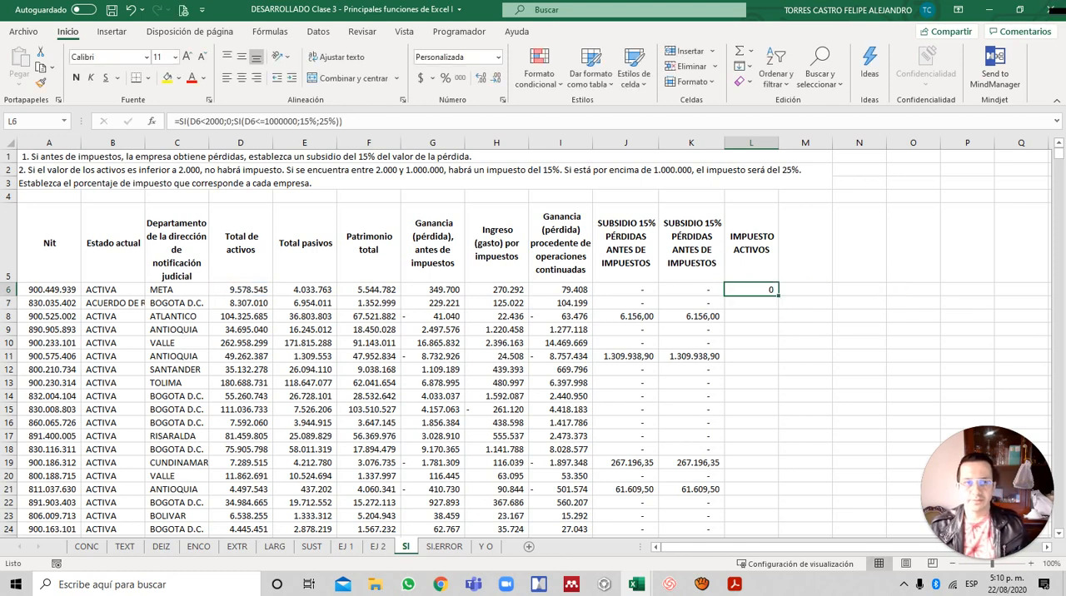
{"action": "left_click", "coordinate": [446, 77]}
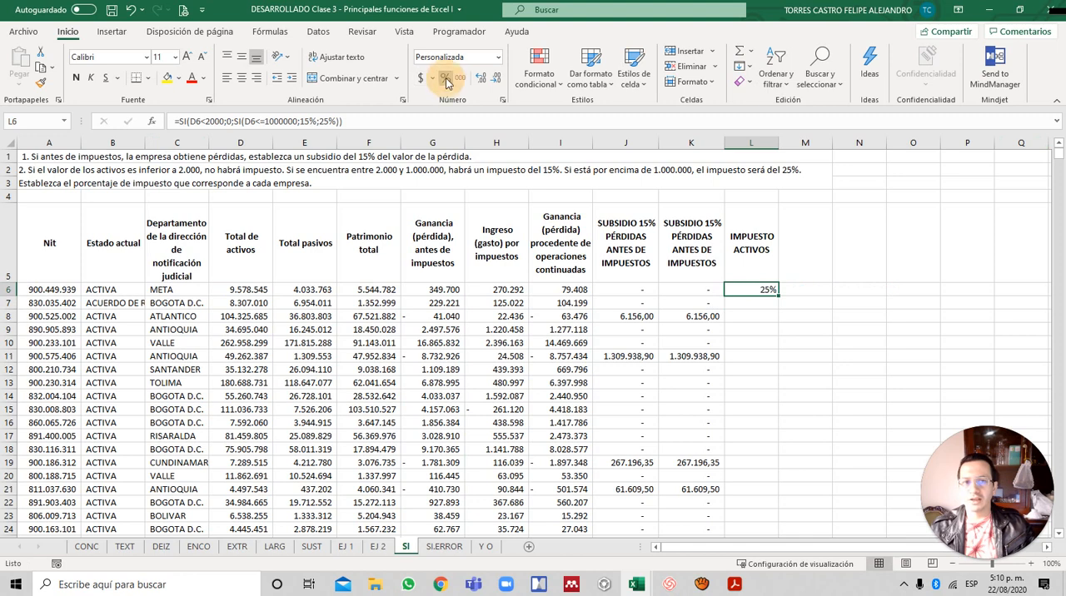
{"action": "double_click", "coordinate": [779, 295]}
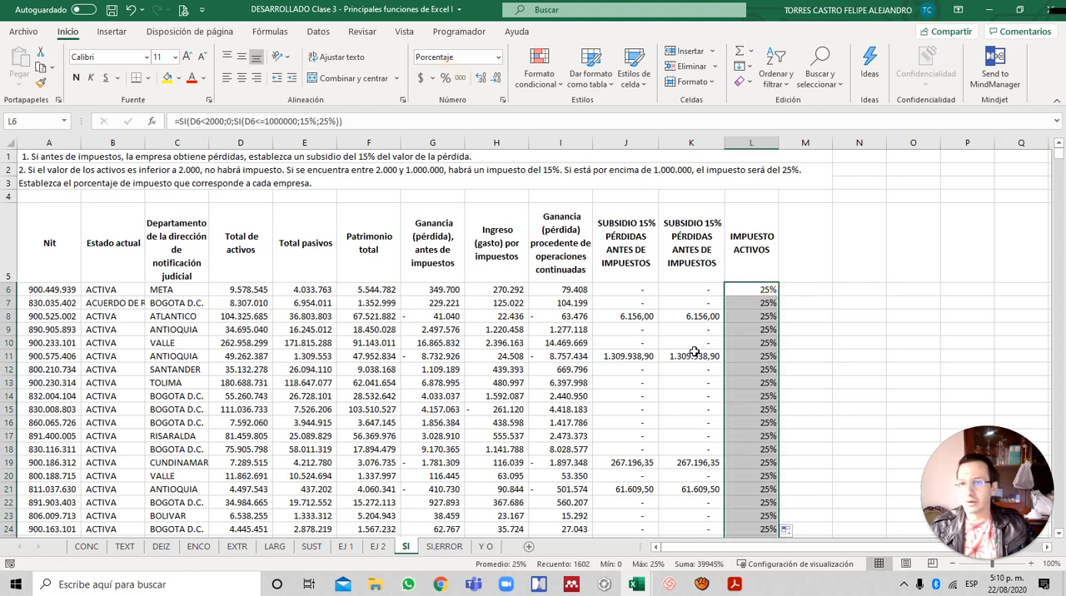
- Examine the IMPUESTO ACTIVOS percentages down column L to the last row, and check the formula in L240
{"action": "scroll", "coordinate": [773, 343], "scroll_direction": "down", "scroll_amount": 20}
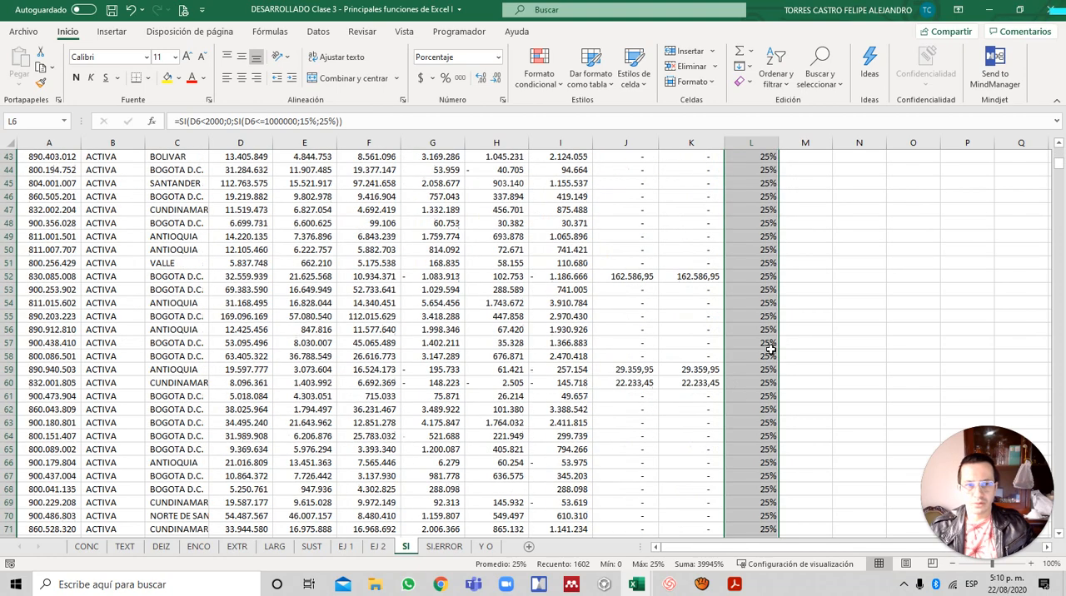
{"action": "left_click", "coordinate": [768, 348]}
{"action": "key", "text": "ctrl+Down"}
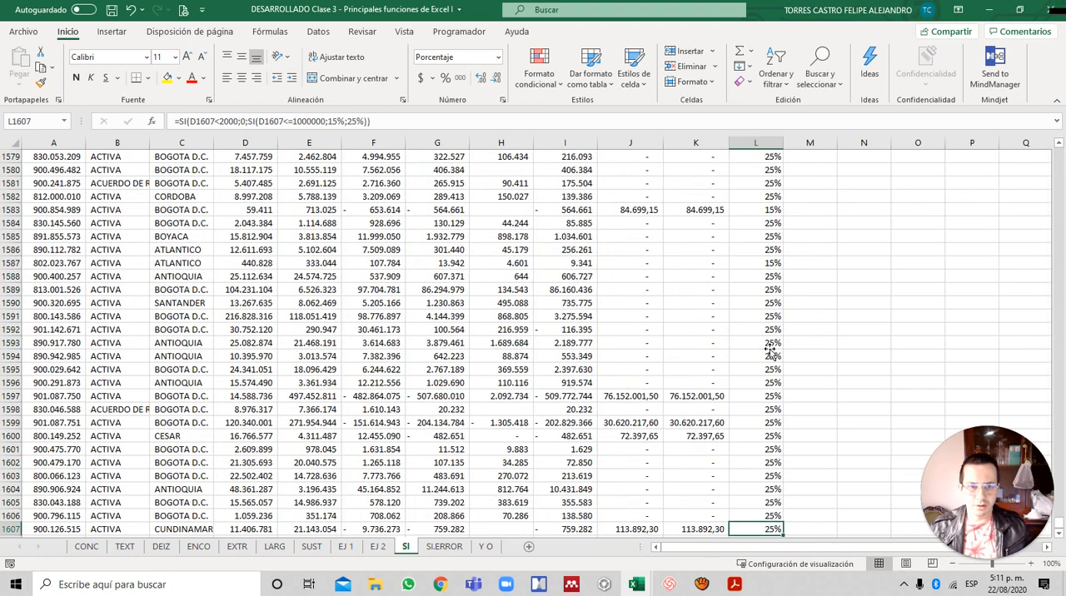
{"action": "key", "text": "ctrl+Up"}
{"action": "key", "text": "Down"}
{"action": "key", "text": "Down"}
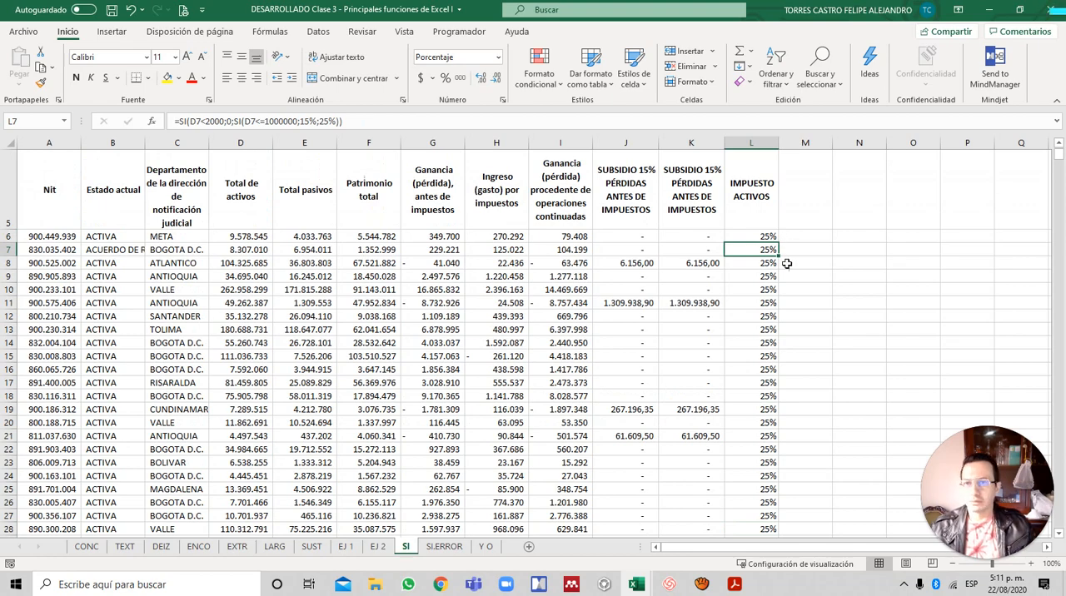
{"action": "scroll", "coordinate": [707, 349], "scroll_direction": "down", "scroll_amount": 14}
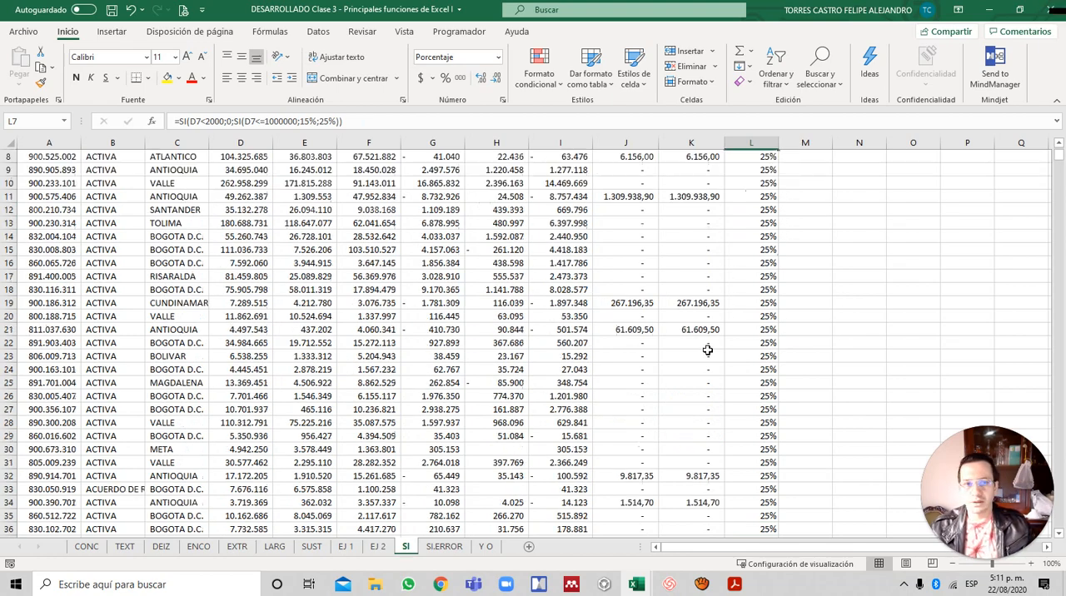
{"action": "scroll", "coordinate": [707, 349], "scroll_direction": "down", "scroll_amount": 20}
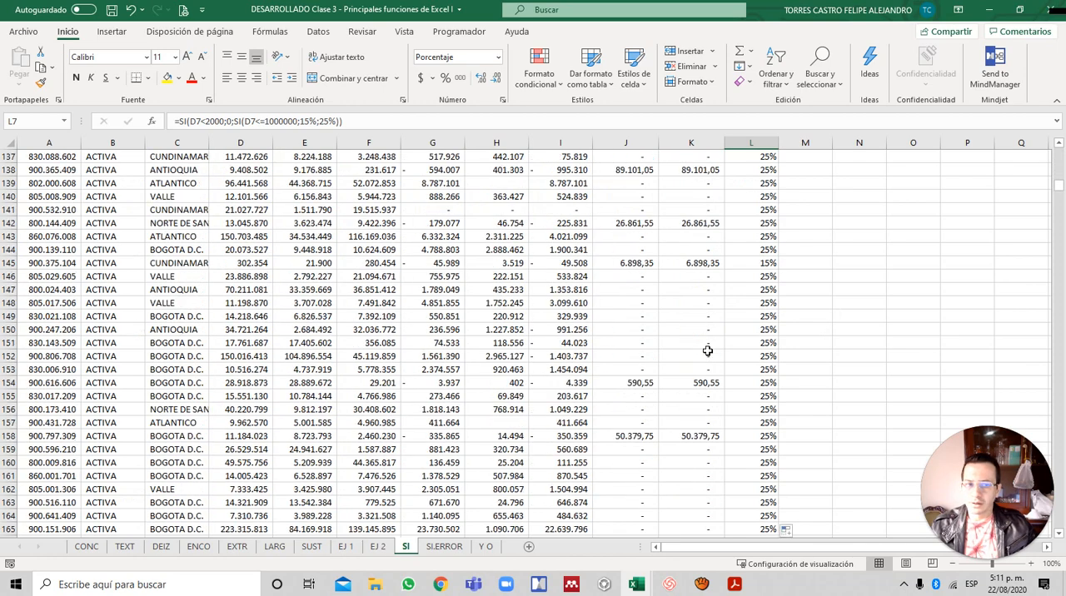
{"action": "scroll", "coordinate": [707, 351], "scroll_direction": "down", "scroll_amount": 17}
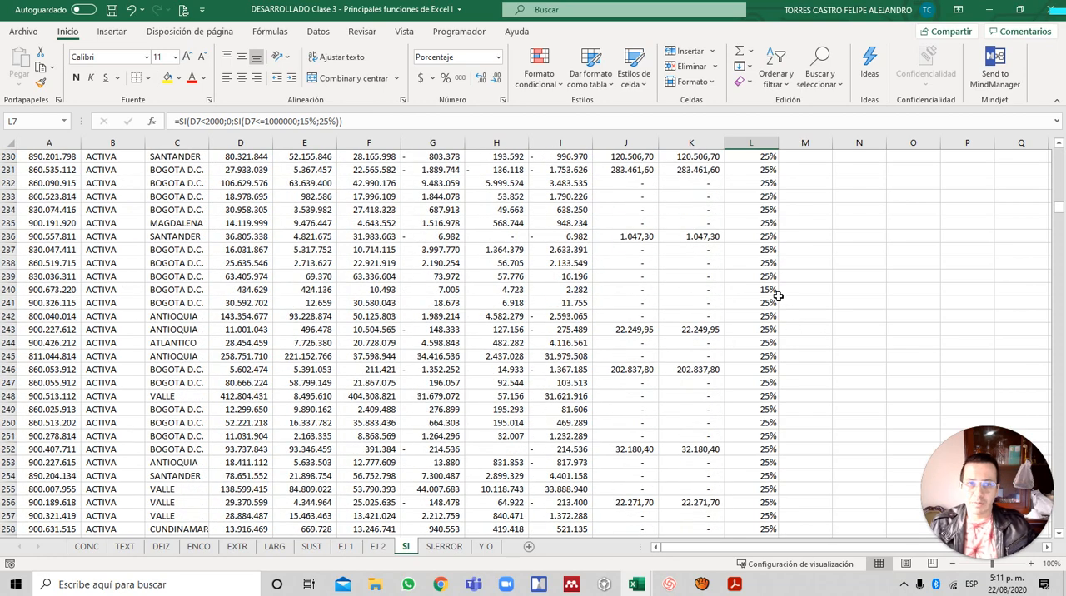
{"action": "left_click", "coordinate": [776, 289]}
{"action": "scroll", "coordinate": [786, 304], "scroll_direction": "down", "scroll_amount": 7}
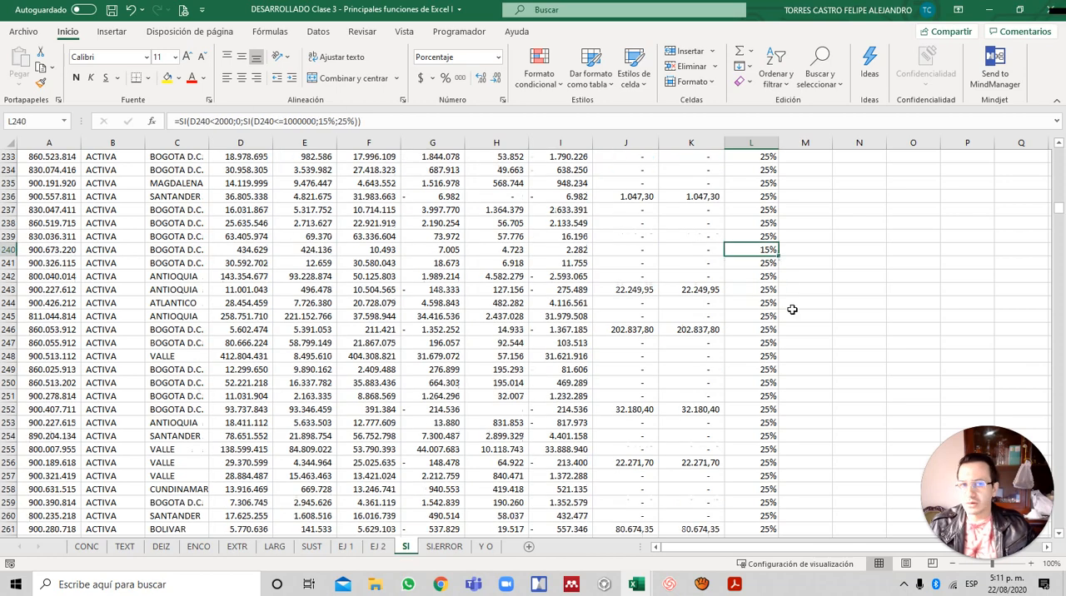
- Examine the IMPUESTO ACTIVOS percentages in column L around row 284, and check the result in L284
{"action": "scroll", "coordinate": [792, 309], "scroll_direction": "up", "scroll_amount": 5}
{"action": "scroll", "coordinate": [792, 310], "scroll_direction": "down", "scroll_amount": 19}
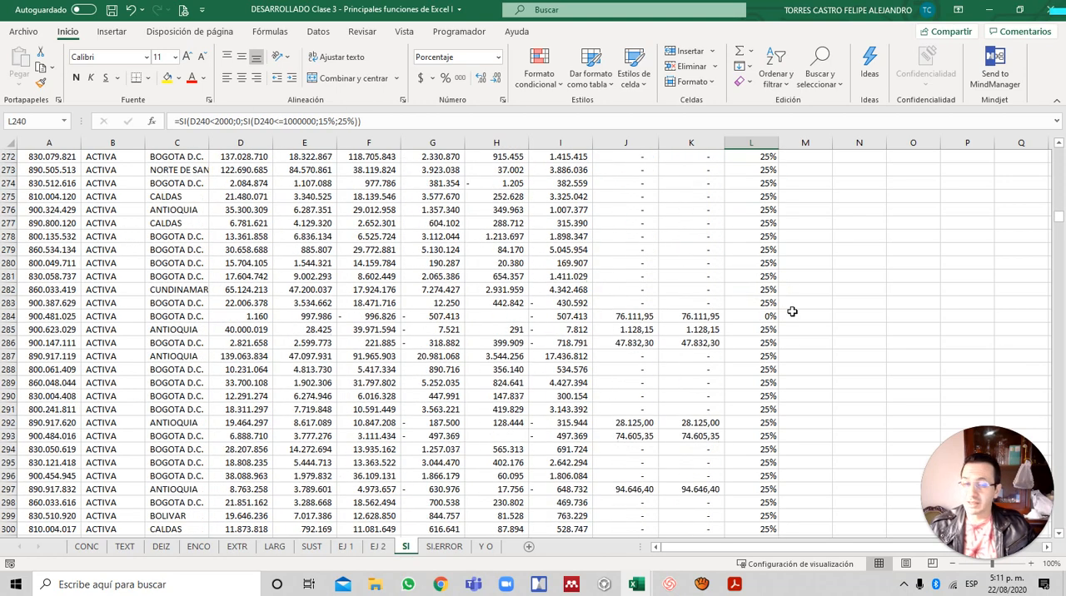
{"action": "scroll", "coordinate": [792, 311], "scroll_direction": "up", "scroll_amount": 5}
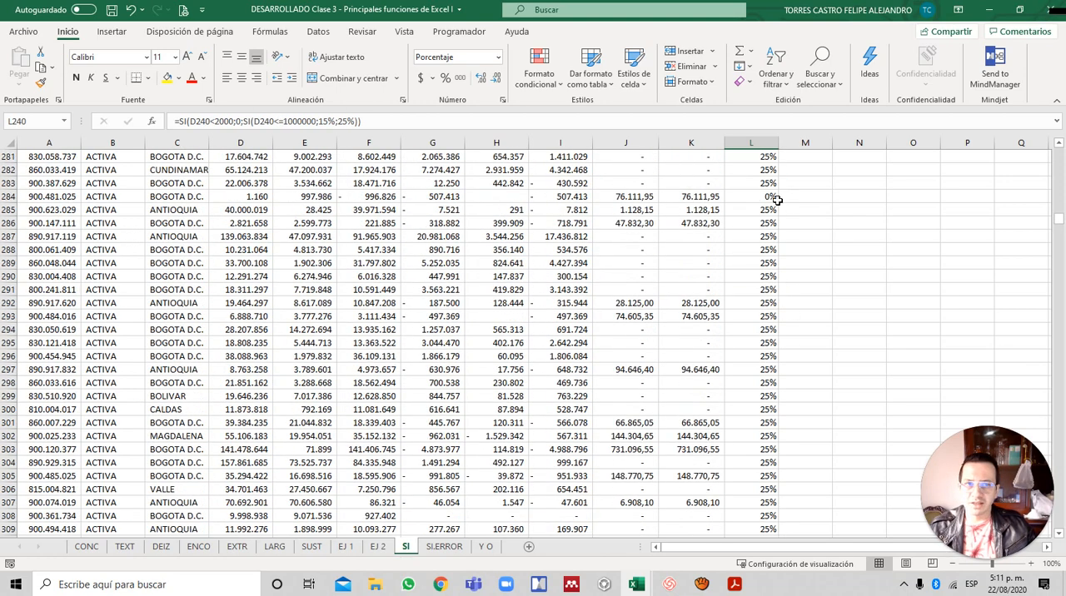
{"action": "left_click", "coordinate": [774, 198]}
{"action": "scroll", "coordinate": [770, 240], "scroll_direction": "up", "scroll_amount": 8}
{"action": "left_click", "coordinate": [768, 239]}
- Return to the top of column L and review the nested SI formula in L6 without changing it
{"action": "key", "text": "ctrl+Up"}
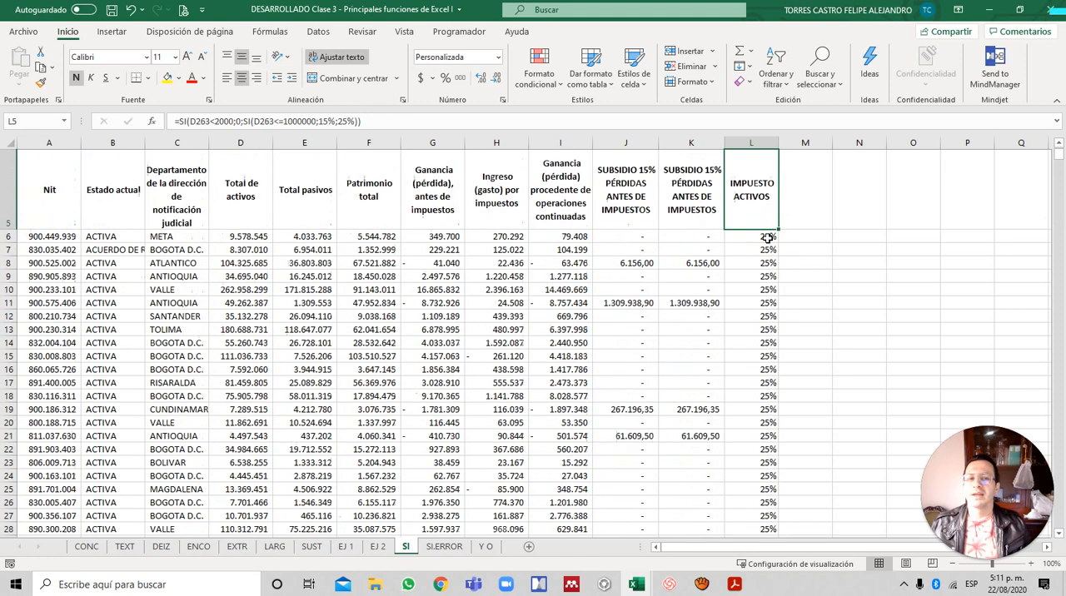
{"action": "key", "text": "Down"}
{"action": "key", "text": "Right"}
{"action": "key", "text": "Left"}
{"action": "key", "text": "Up"}
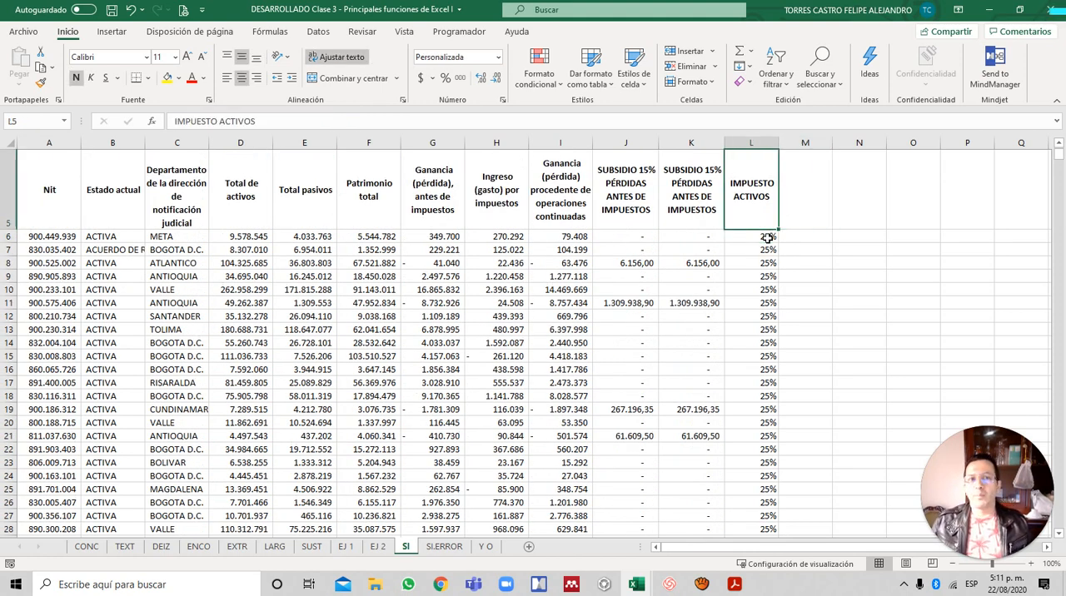
{"action": "key", "text": "Down"}
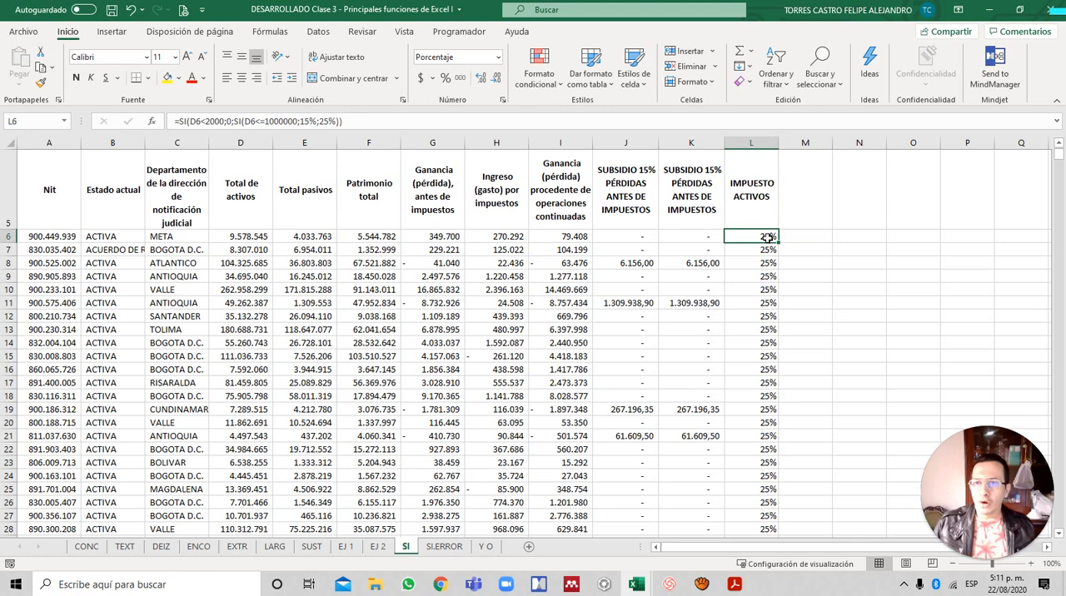
{"action": "key", "text": "F2"}
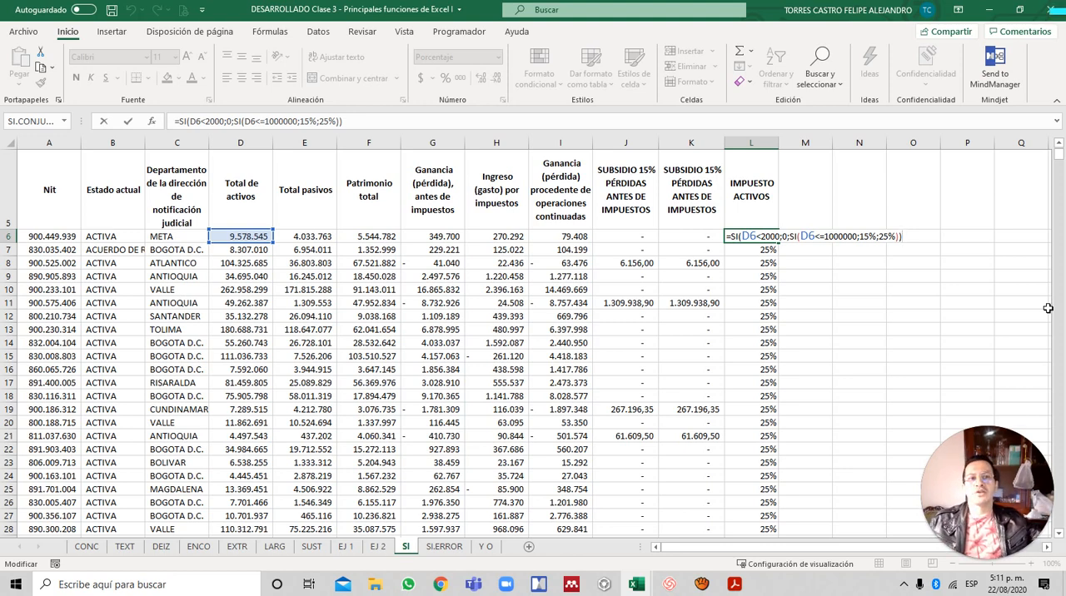
{"action": "key", "text": "Escape"}
- Copy the IMPUESTO ACTIVOS header from L5 into M5
{"action": "key", "text": "Up"}
{"action": "key", "text": "Right"}
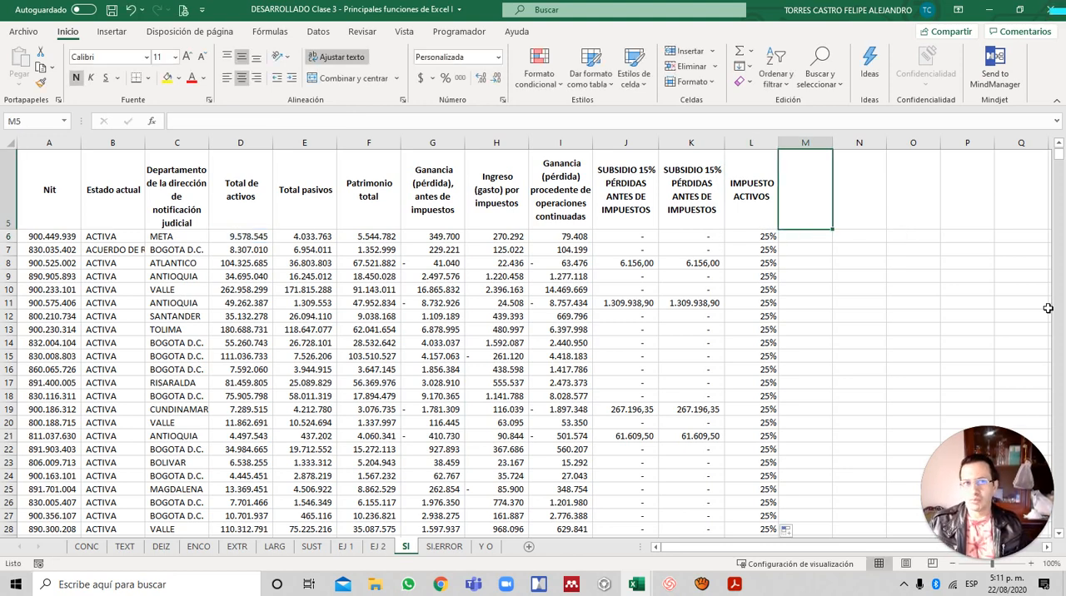
{"action": "key", "text": "Left"}
{"action": "key", "text": "ctrl+c"}
{"action": "key", "text": "Right"}
{"action": "key", "text": "Return"}
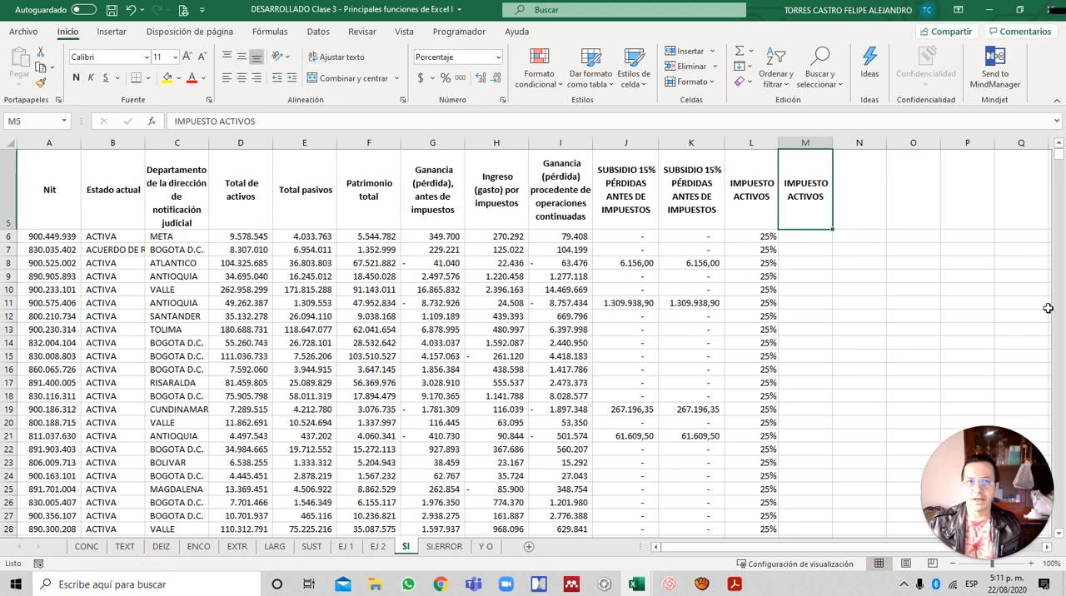
- Start an SI formula in M6 with the logical test D6>1000000
{"action": "key", "text": "ctrl+Home"}
{"action": "key", "text": "Down"}
{"action": "key", "text": "Down"}
{"action": "key", "text": "Down"}
{"action": "key", "text": "Down"}
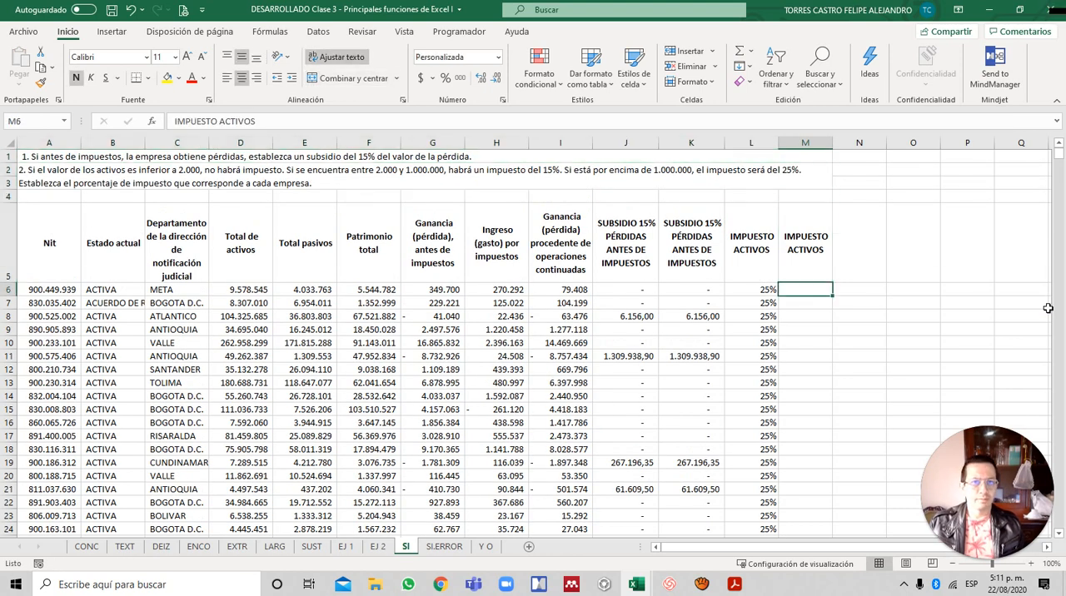
{"action": "type", "text": "=SI("}
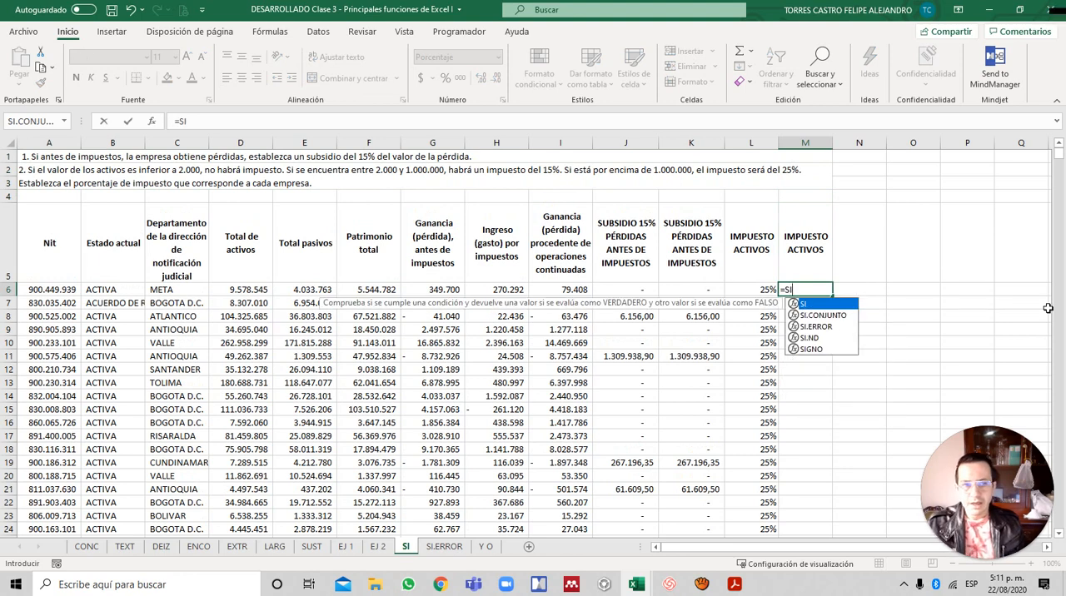
{"action": "key", "text": "Left"}
{"action": "key", "text": "Left"}
{"action": "key", "text": "Left"}
{"action": "key", "text": "Left"}
{"action": "key", "text": "Left"}
{"action": "key", "text": "Left"}
{"action": "key", "text": "Left"}
{"action": "key", "text": "Left"}
{"action": "key", "text": "Left"}
{"action": "key", "text": "Left"}
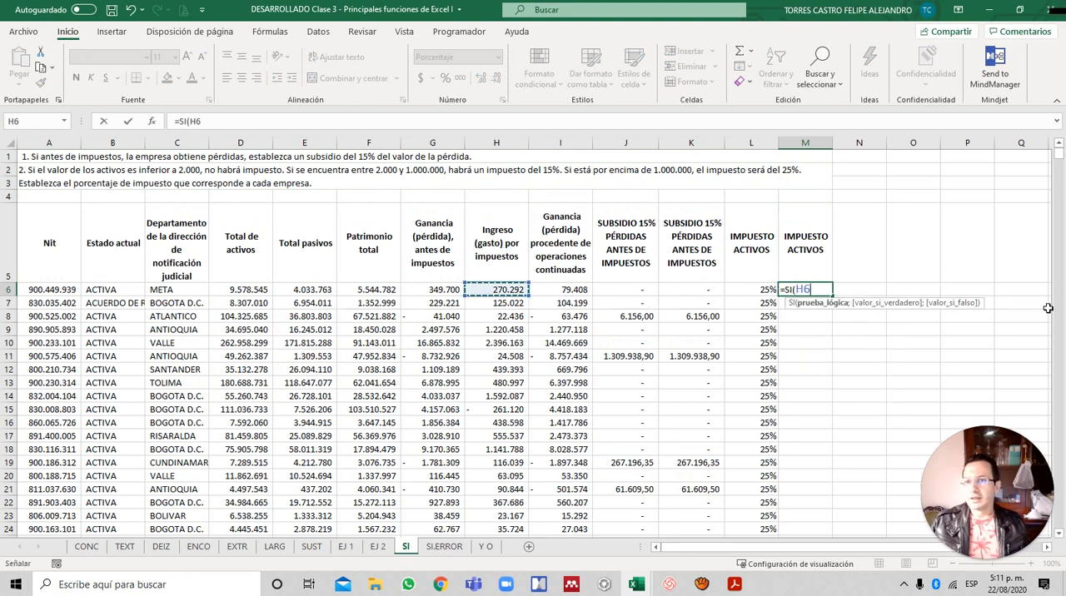
{"action": "key", "text": "Right"}
{"action": "type", "text": ">"}
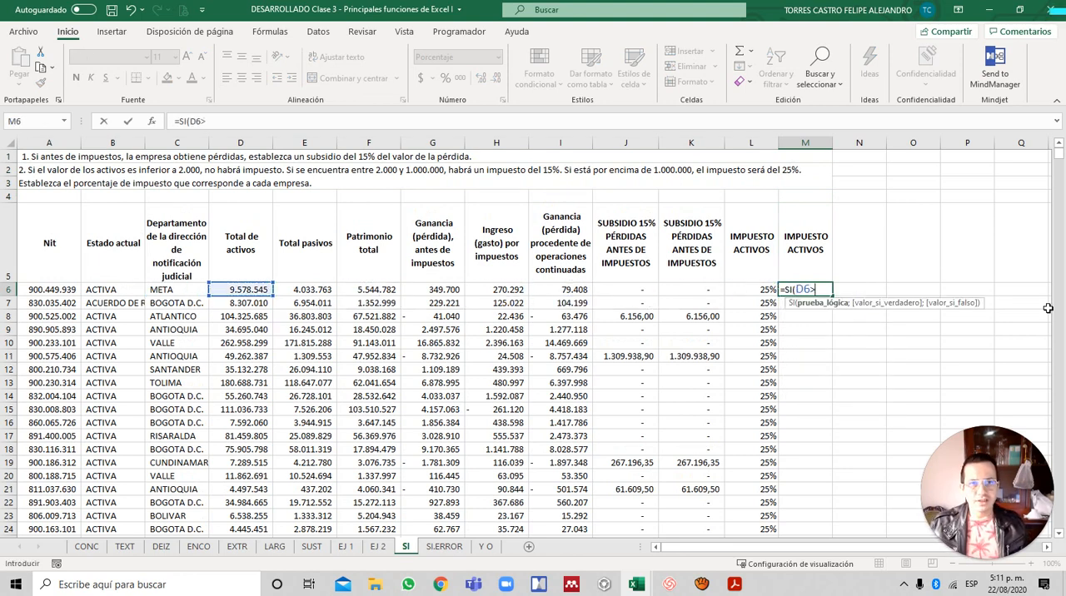
{"action": "type", "text": "1000"}
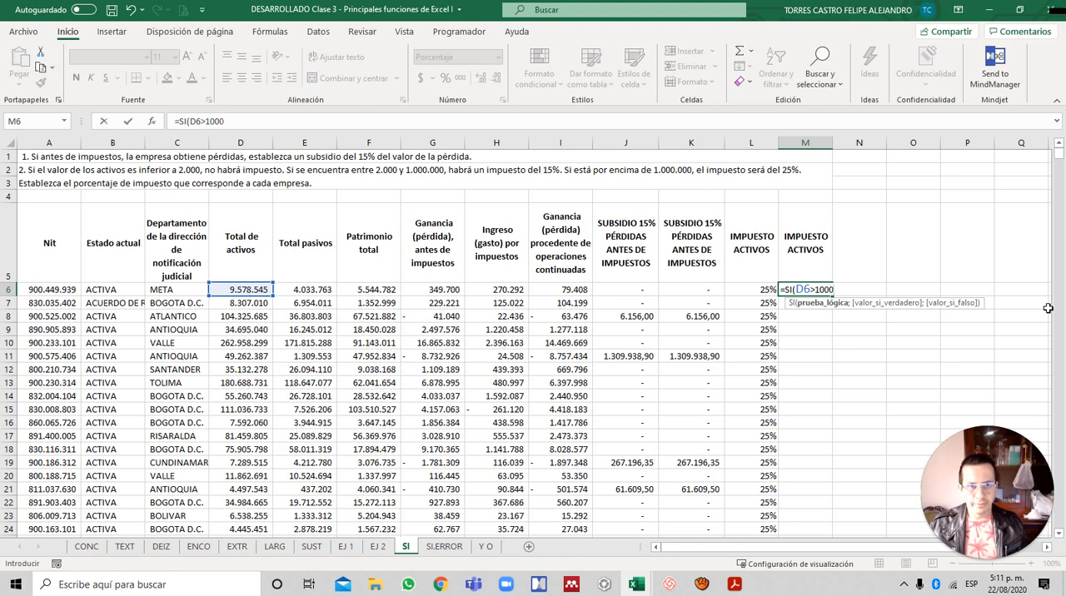
{"action": "type", "text": "000;"}
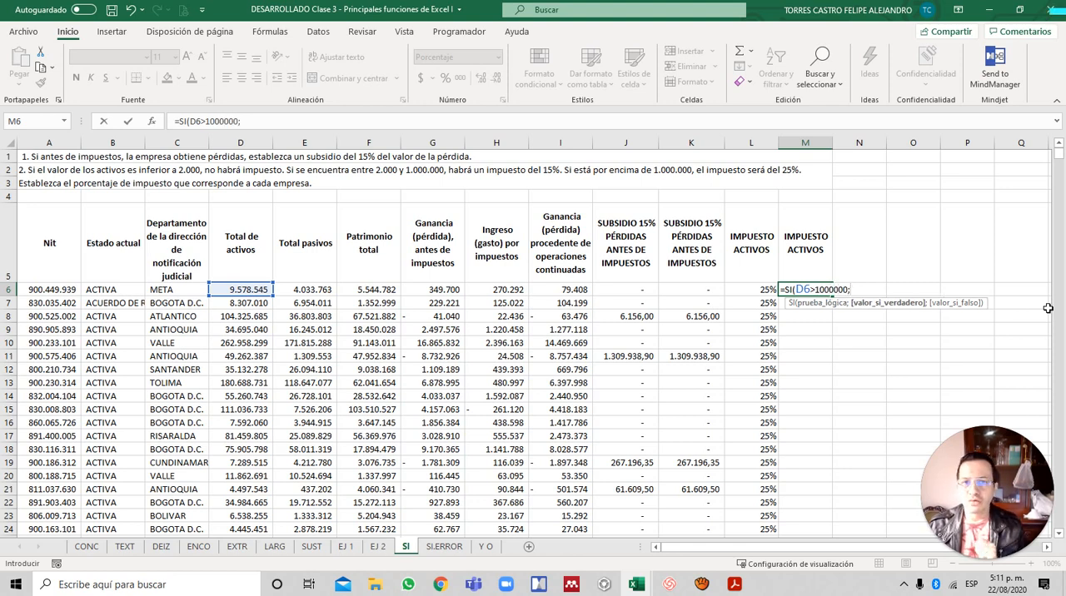
{"action": "type", "text": "25"}
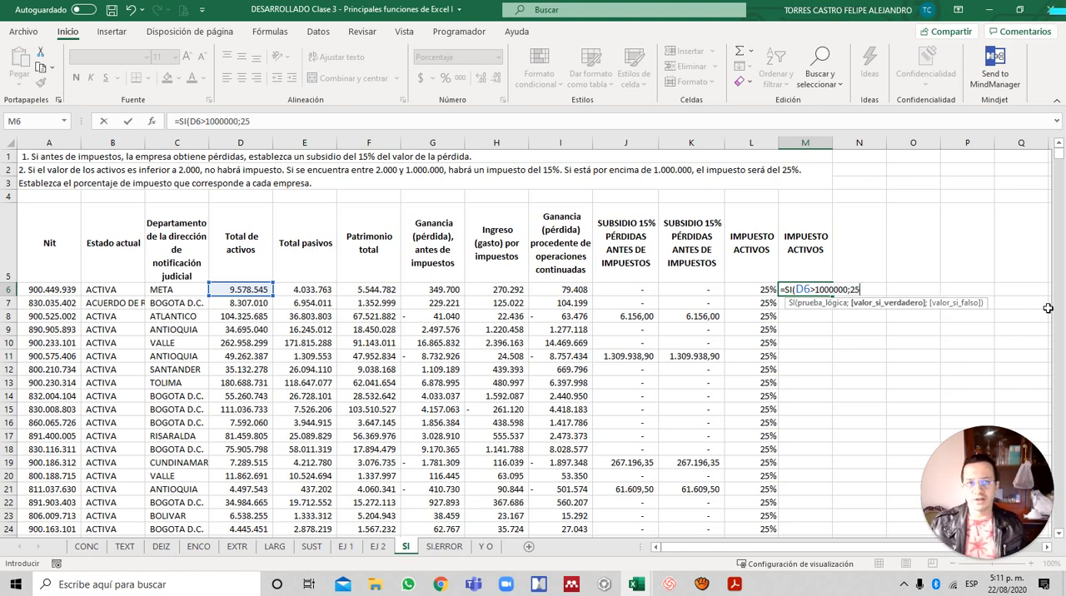
{"action": "type", "text": "%"}
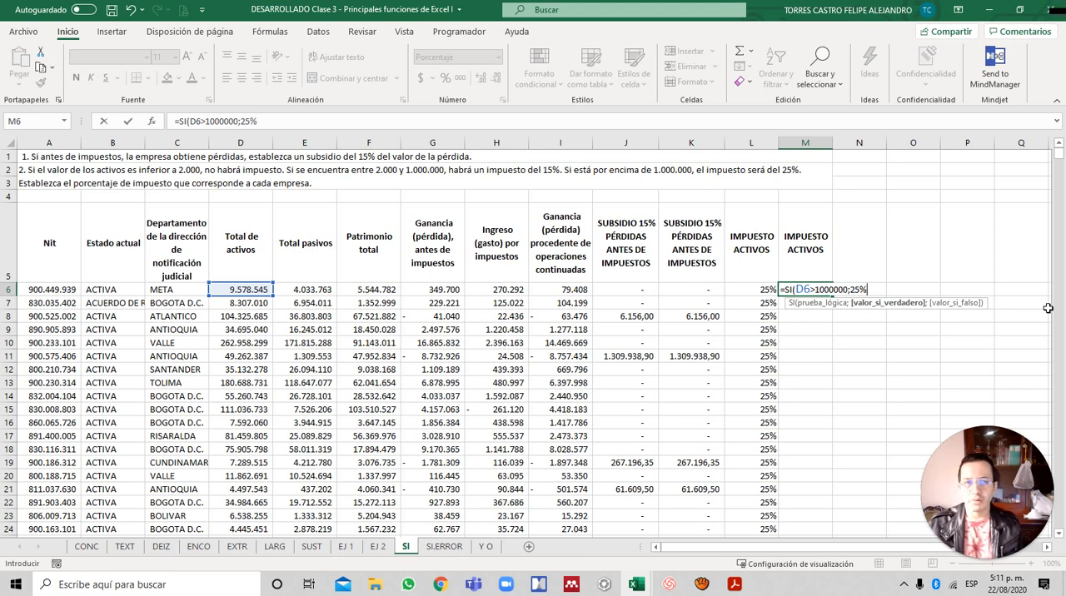
{"action": "type", "text": ";"}
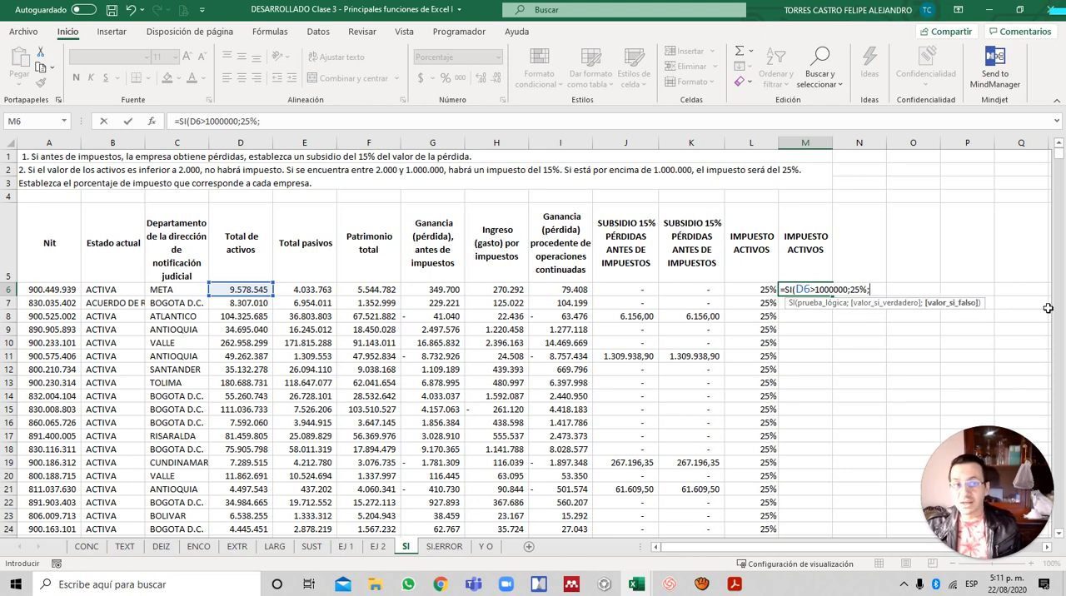
{"action": "type", "text": "SI"}
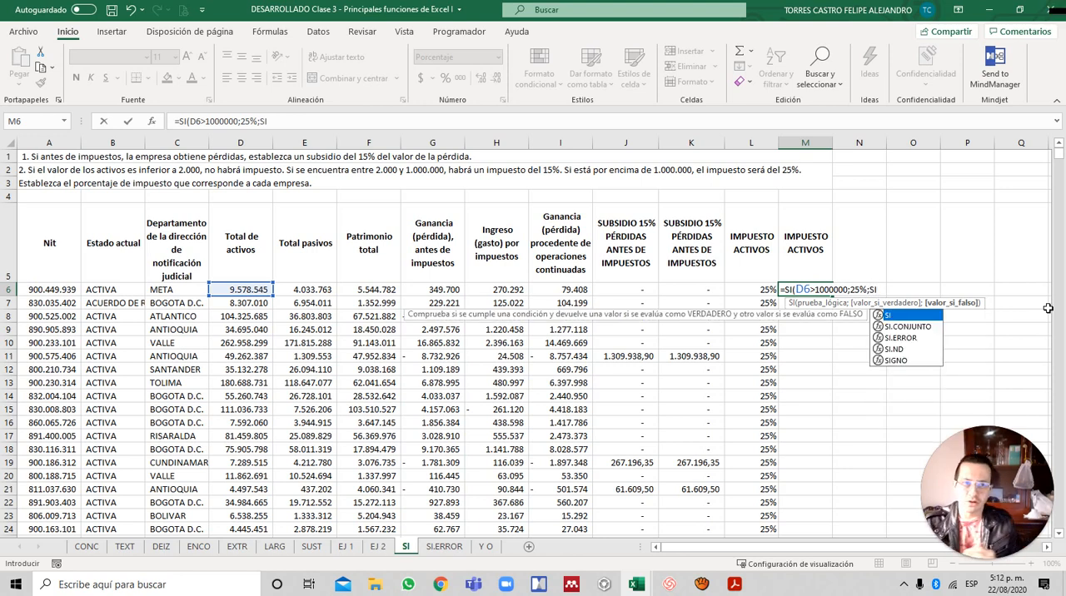
- Nest a second SI as the value if false in the M6 formula, with the logical test D6>=2000
{"action": "type", "text": "("}
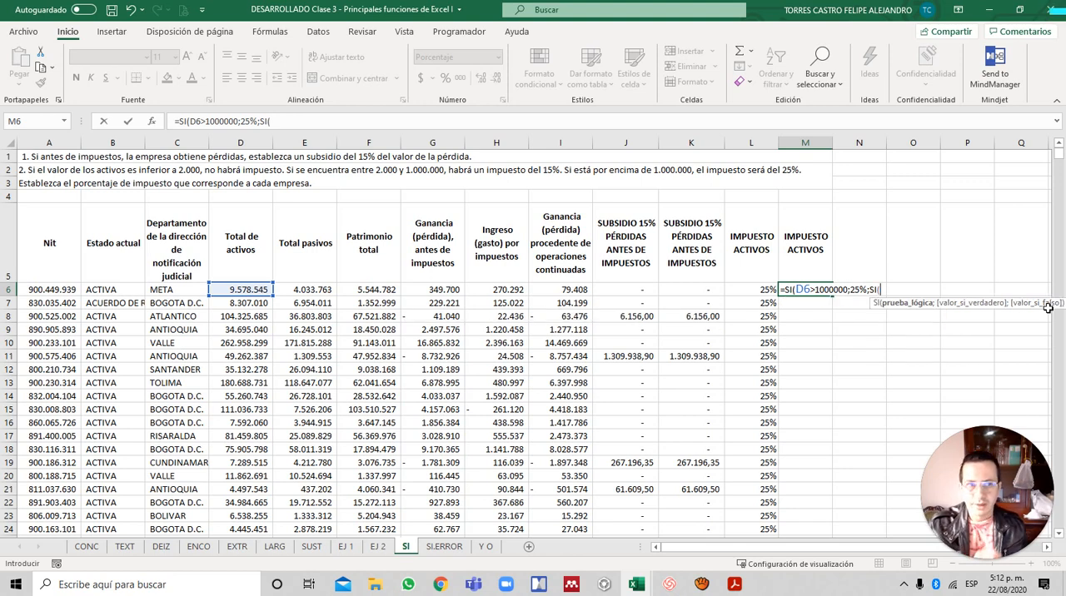
{"action": "key", "text": "Left"}
{"action": "key", "text": "Left"}
{"action": "key", "text": "Left"}
{"action": "key", "text": "Left"}
{"action": "key", "text": "Left"}
{"action": "key", "text": "Left"}
{"action": "key", "text": "Left"}
{"action": "key", "text": "Left"}
{"action": "key", "text": "Left"}
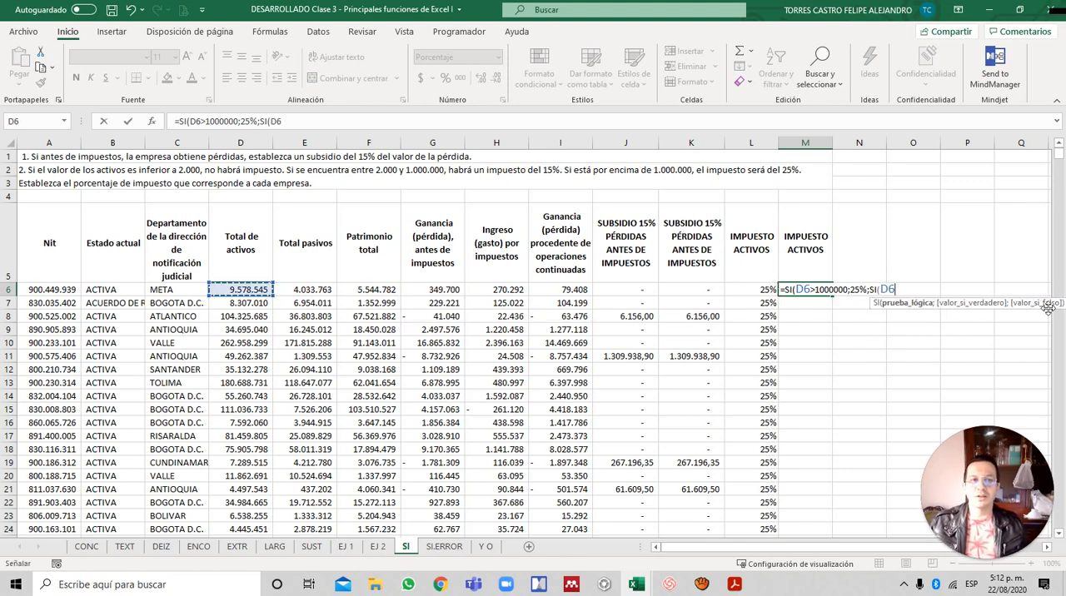
{"action": "type", "text": ">2"}
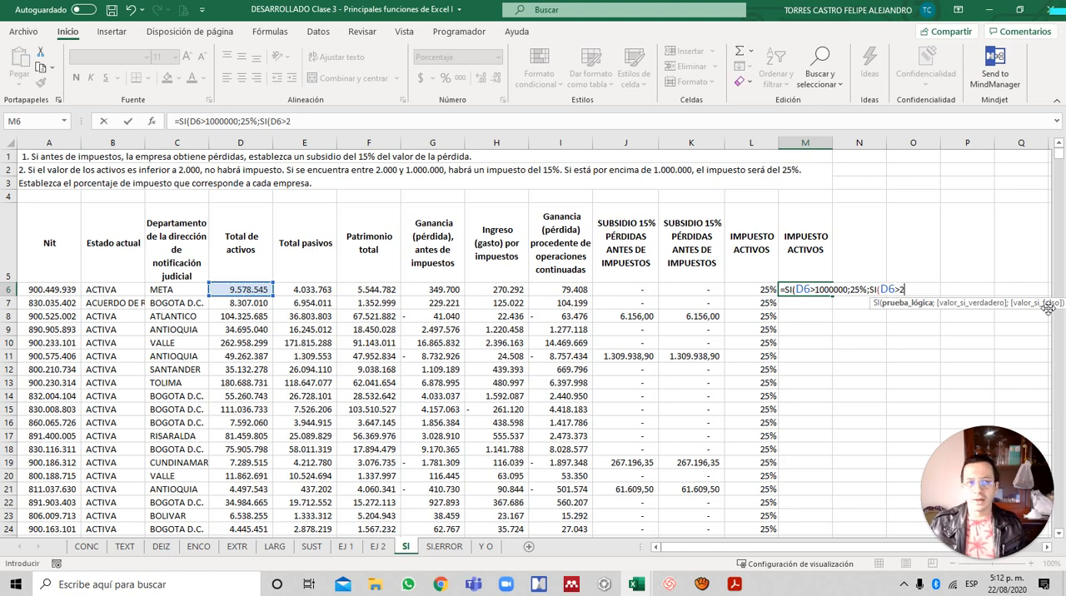
{"action": "type", "text": "00"}
{"action": "key", "text": "BackSpace"}
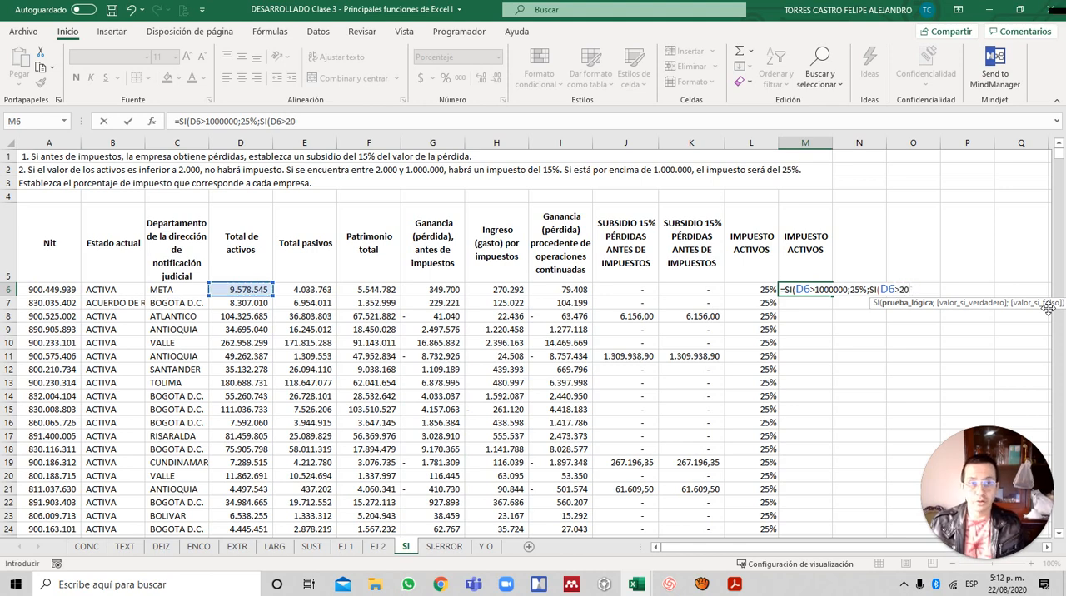
{"action": "type", "text": "="}
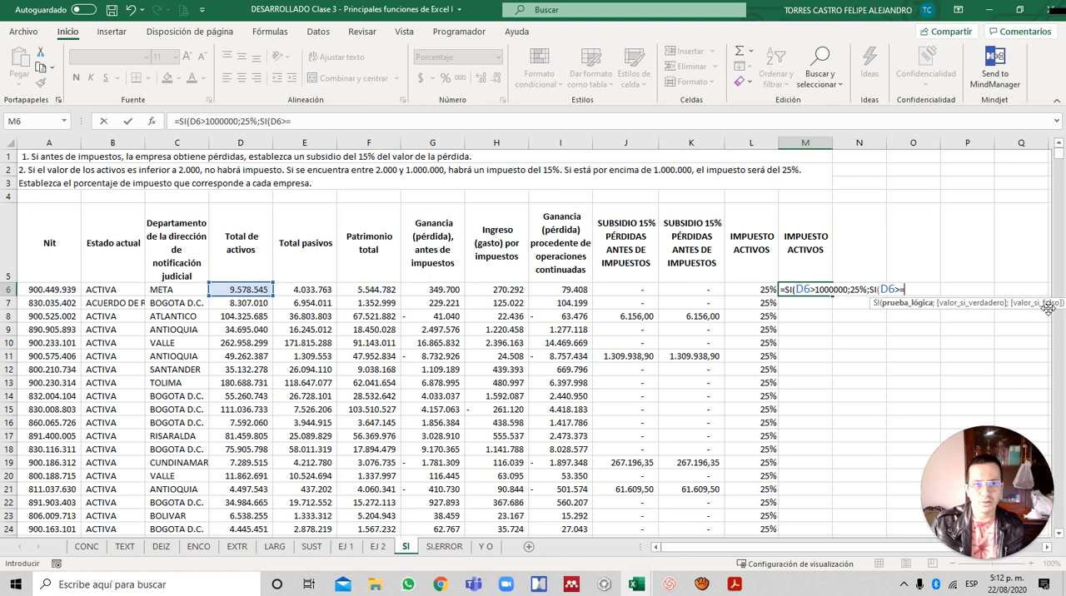
{"action": "type", "text": "2000"}
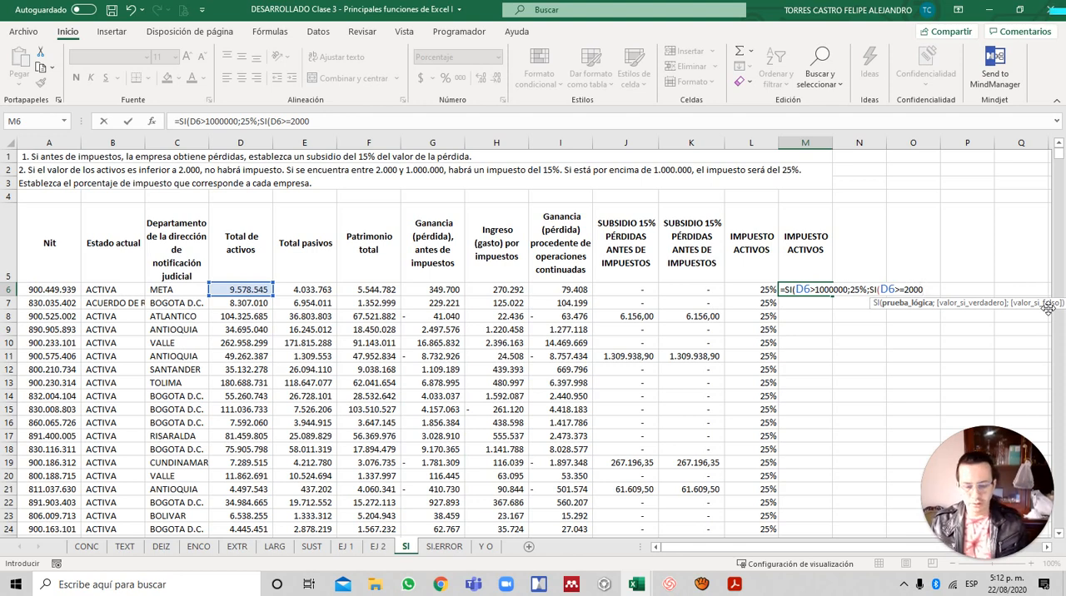
- Give the nested SI in M6 15% as the value if true and 0 as the value if false
{"action": "type", "text": ";15"}
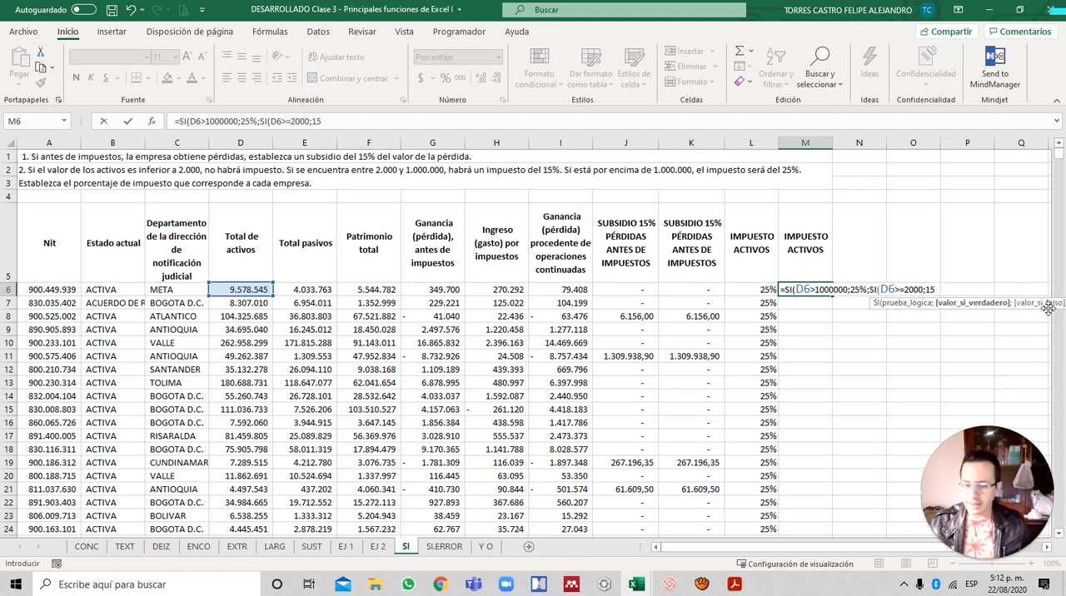
{"action": "type", "text": "%"}
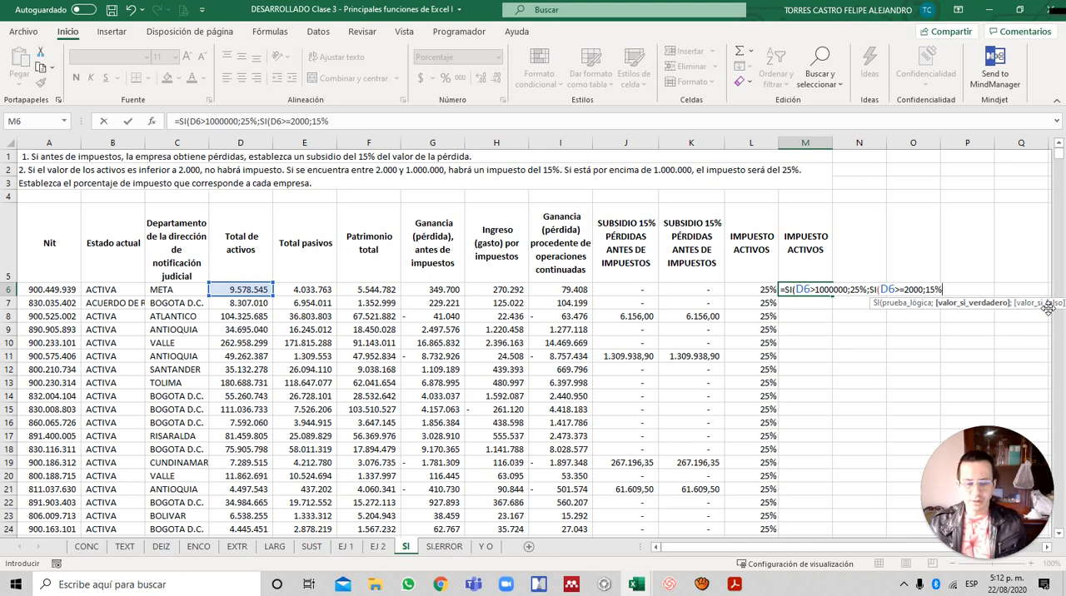
{"action": "type", "text": ";"}
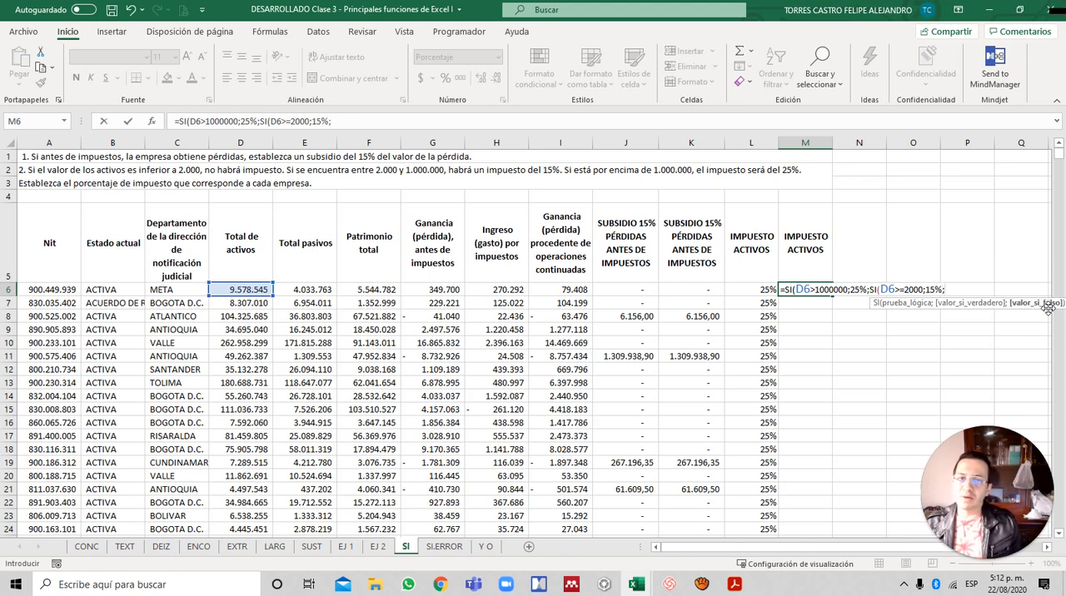
{"action": "type", "text": "0"}
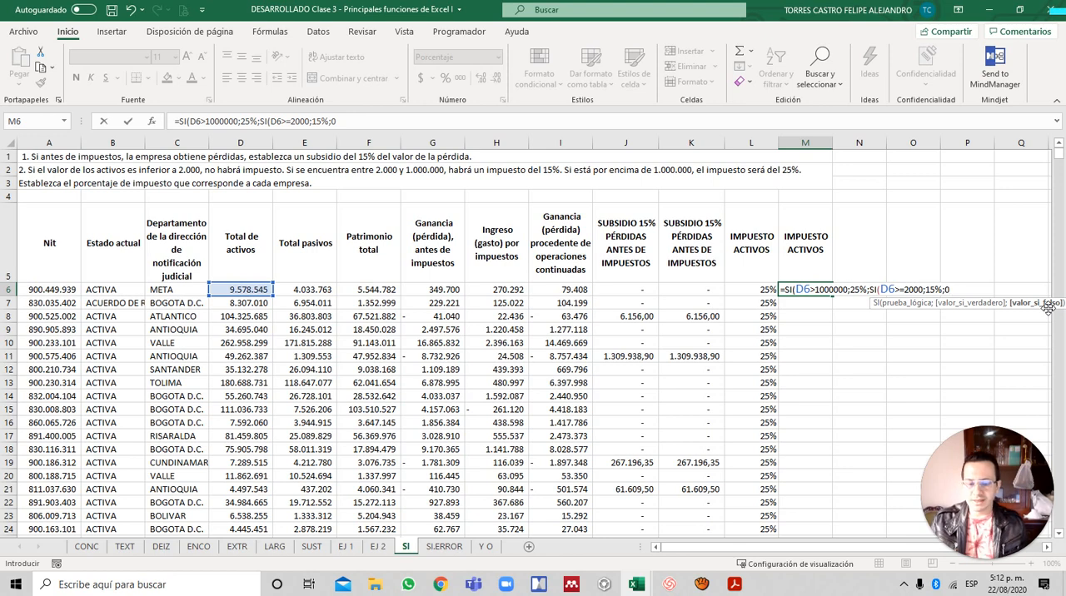
{"action": "type", "text": ")"}
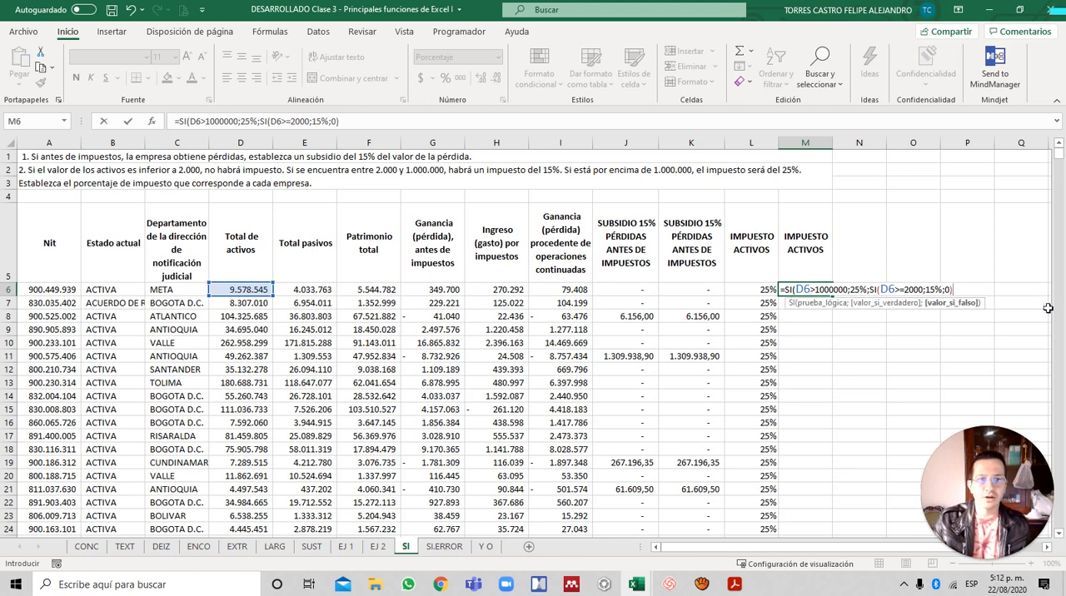
{"action": "type", "text": ")"}
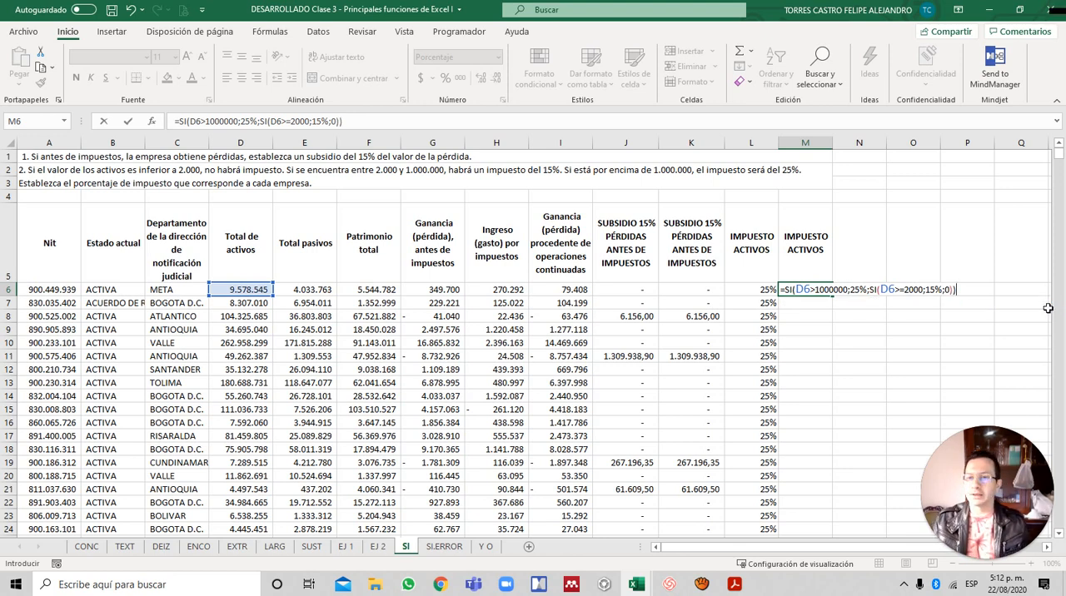
- Close and enter the nested SI formula in M6, and fill it down column M
{"action": "key", "text": "ctrl+Return"}
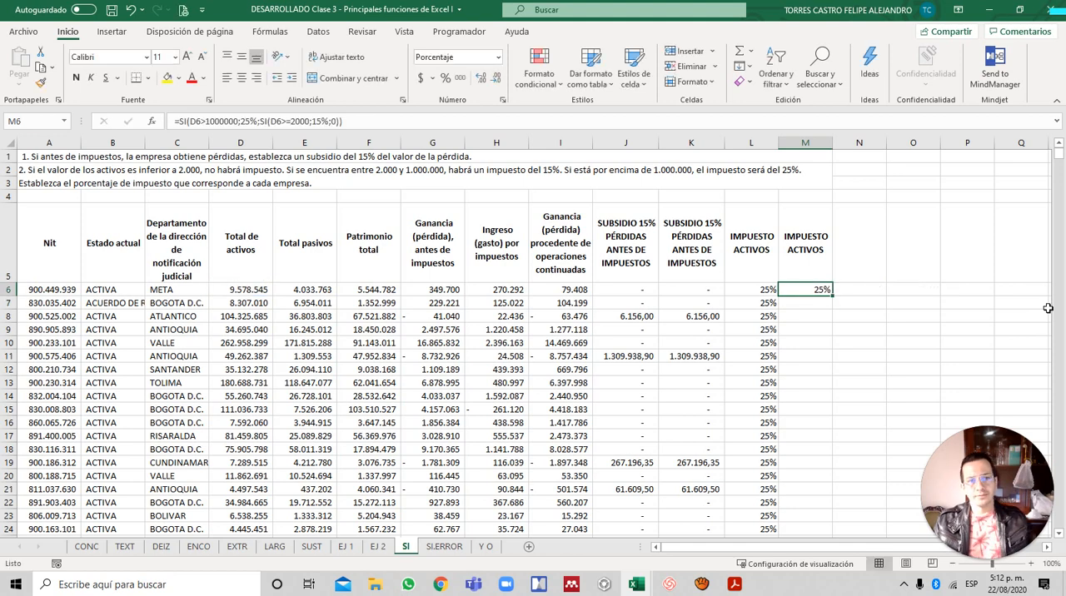
{"action": "double_click", "coordinate": [831, 296]}
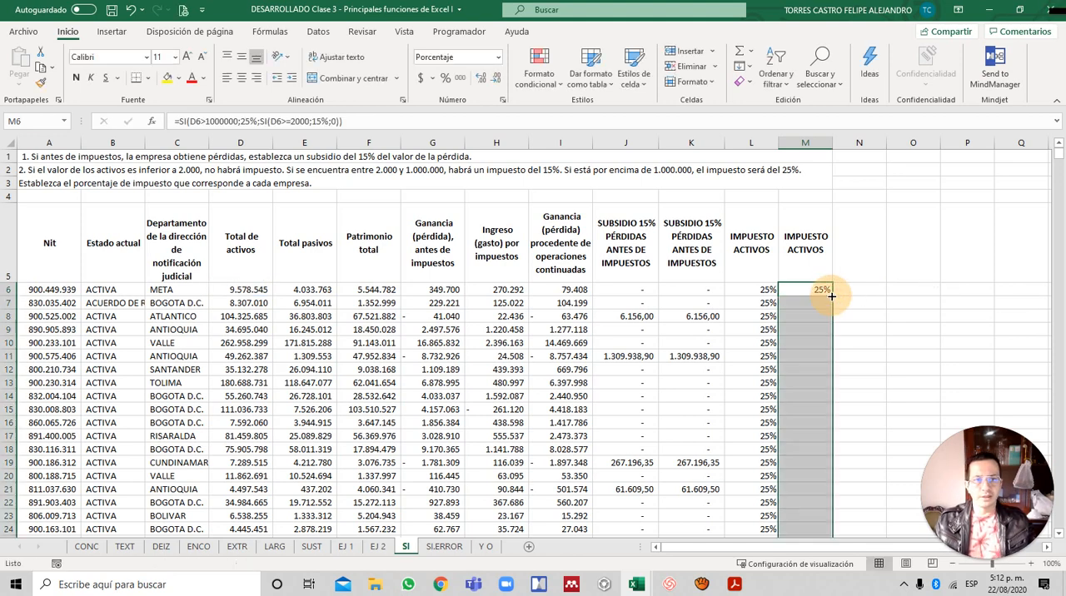
- Compare the tax rates in the two IMPUESTO ACTIVOS columns down the list, checking L240 and M240
{"action": "left_click", "coordinate": [820, 328]}
{"action": "scroll", "coordinate": [819, 330], "scroll_direction": "down", "scroll_amount": 17}
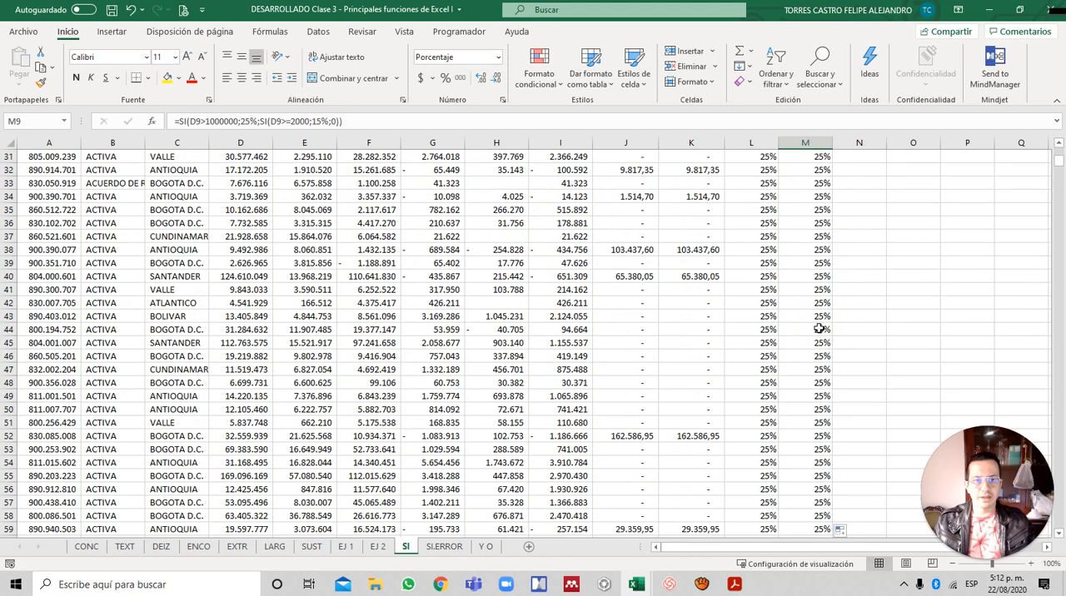
{"action": "scroll", "coordinate": [819, 331], "scroll_direction": "down", "scroll_amount": 20}
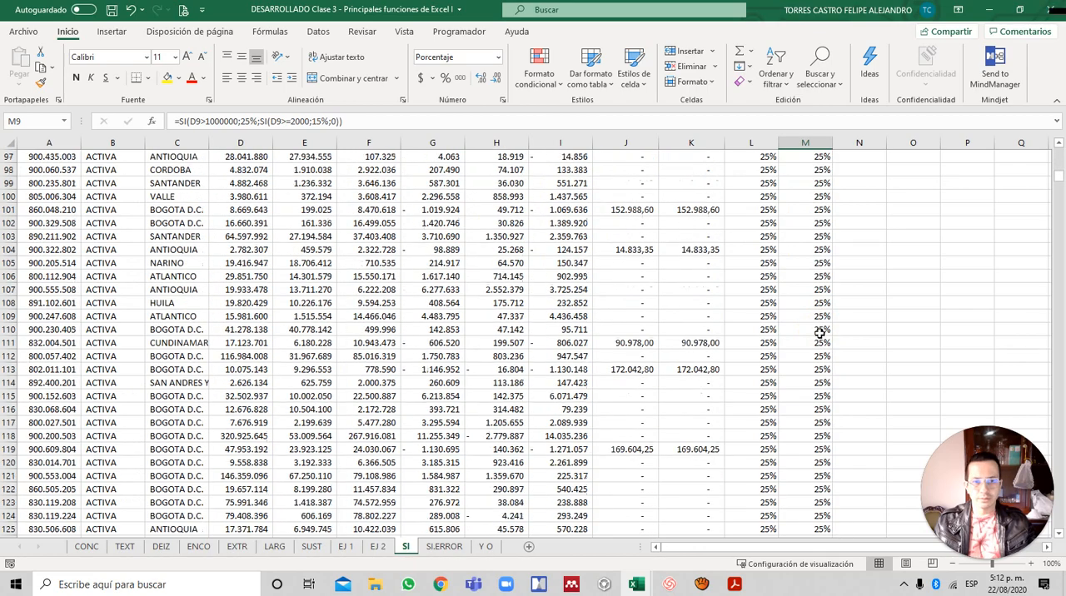
{"action": "scroll", "coordinate": [819, 333], "scroll_direction": "down", "scroll_amount": 20}
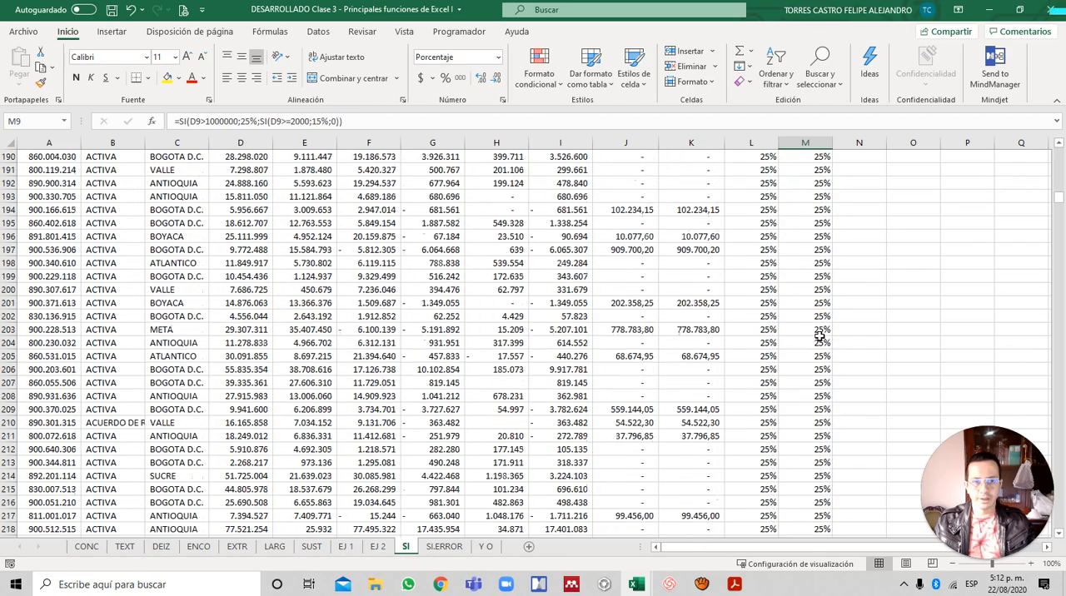
{"action": "scroll", "coordinate": [819, 335], "scroll_direction": "down", "scroll_amount": 2}
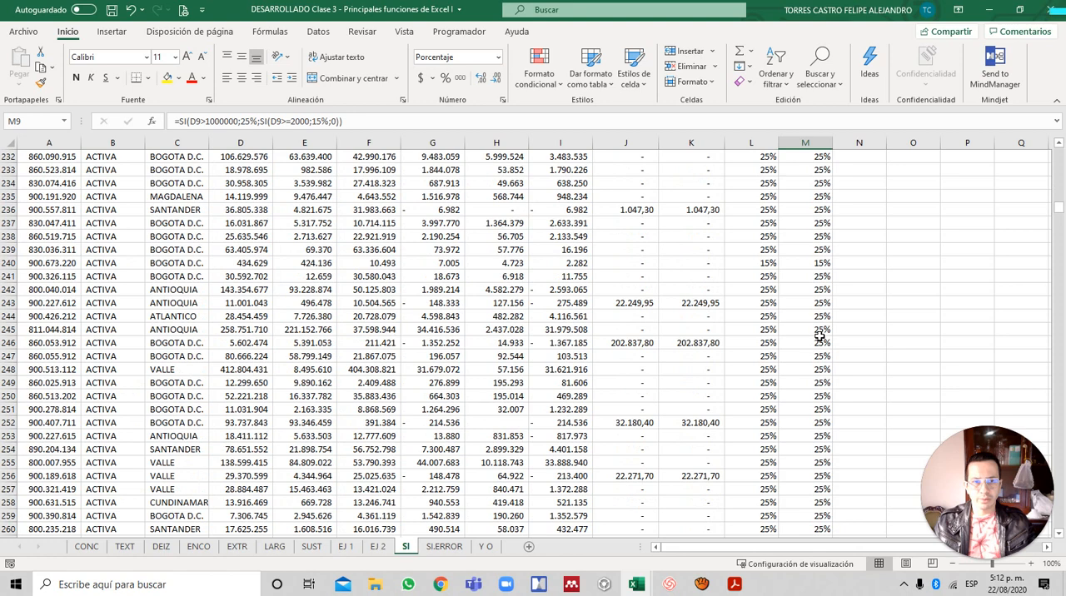
{"action": "scroll", "coordinate": [846, 414], "scroll_direction": "down", "scroll_amount": 4}
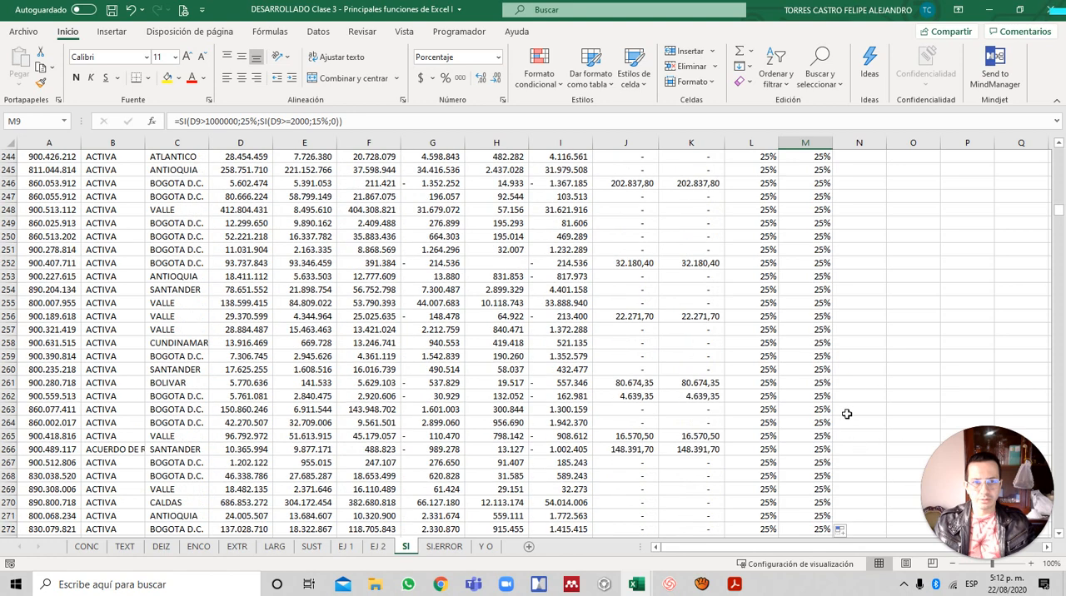
{"action": "scroll", "coordinate": [846, 414], "scroll_direction": "up", "scroll_amount": 5}
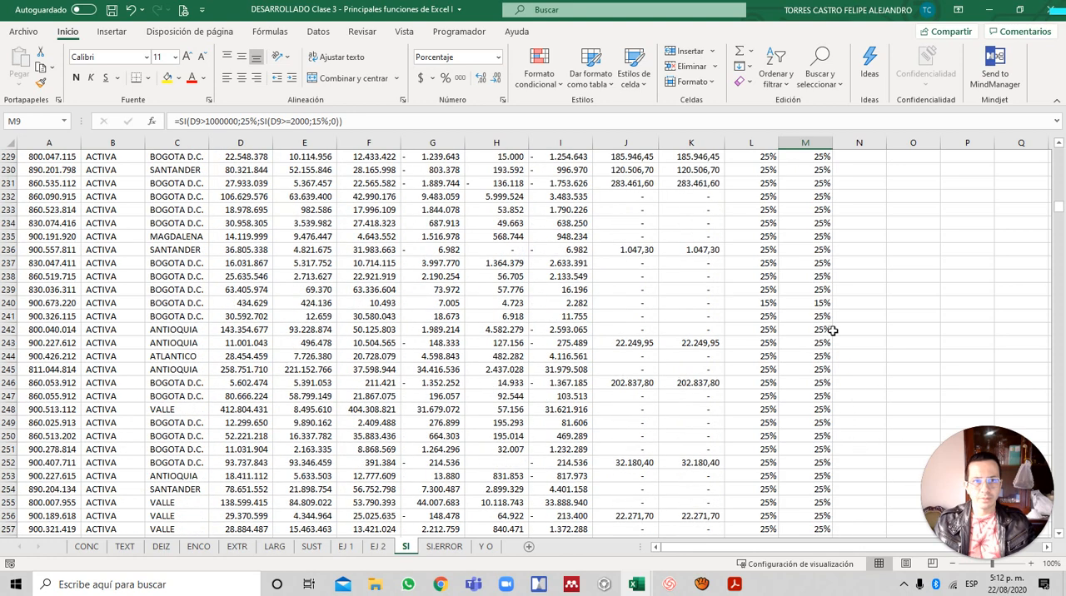
{"action": "left_click", "coordinate": [817, 303]}
{"action": "left_click", "coordinate": [766, 303]}
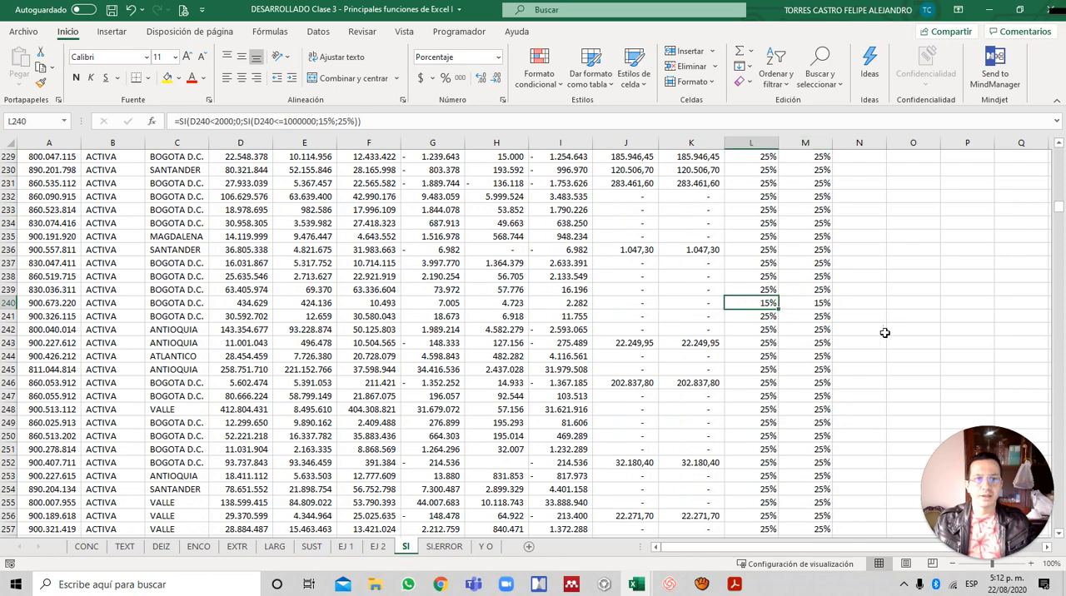
- Check the two IMPUESTO ACTIVOS columns against each other down to about row 340, and return to the start of the sheet
{"action": "scroll", "coordinate": [882, 335], "scroll_direction": "down", "scroll_amount": 14}
{"action": "scroll", "coordinate": [881, 334], "scroll_direction": "down", "scroll_amount": 7}
{"action": "scroll", "coordinate": [882, 335], "scroll_direction": "up", "scroll_amount": 6}
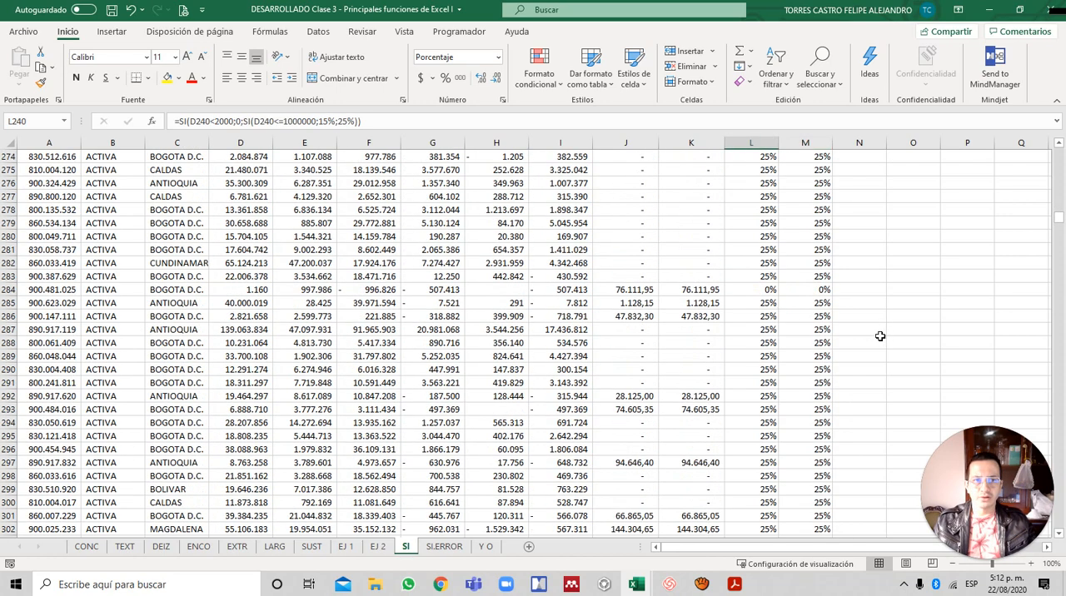
{"action": "scroll", "coordinate": [830, 313], "scroll_direction": "down", "scroll_amount": 14}
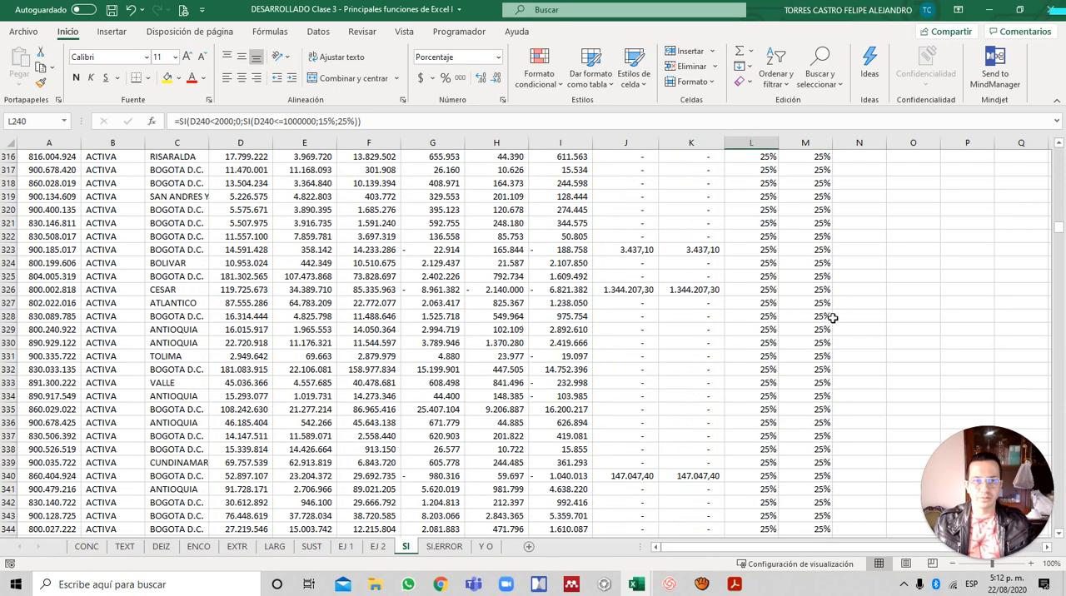
{"action": "left_click", "coordinate": [833, 317]}
{"action": "key", "text": "ctrl+Home"}
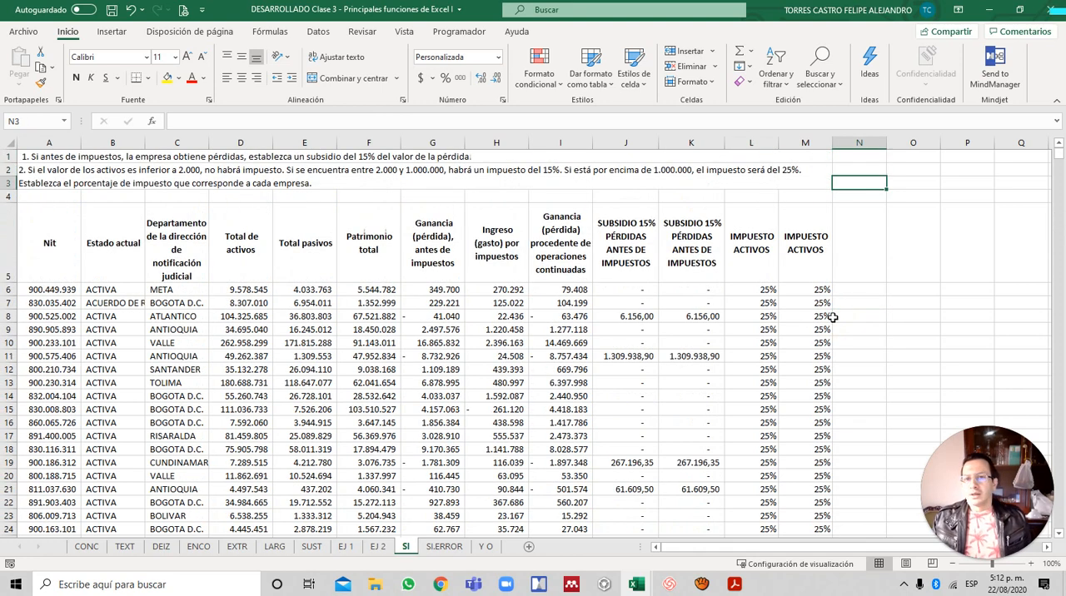
- Review the SI subsidy formula in J6 in edit mode, and leave it without making changes
{"action": "key", "text": "Down"}
{"action": "key", "text": "Down"}
{"action": "key", "text": "Down"}
{"action": "key", "text": "Down"}
{"action": "key", "text": "Up"}
{"action": "key", "text": "Left"}
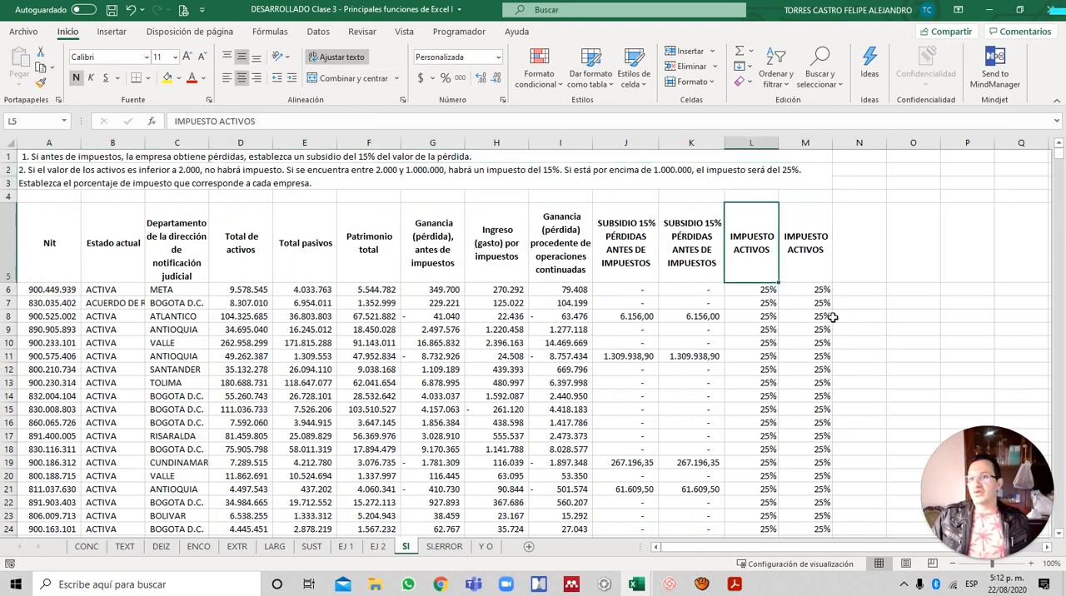
{"action": "key", "text": "Down"}
{"action": "key", "text": "Left"}
{"action": "key", "text": "Left"}
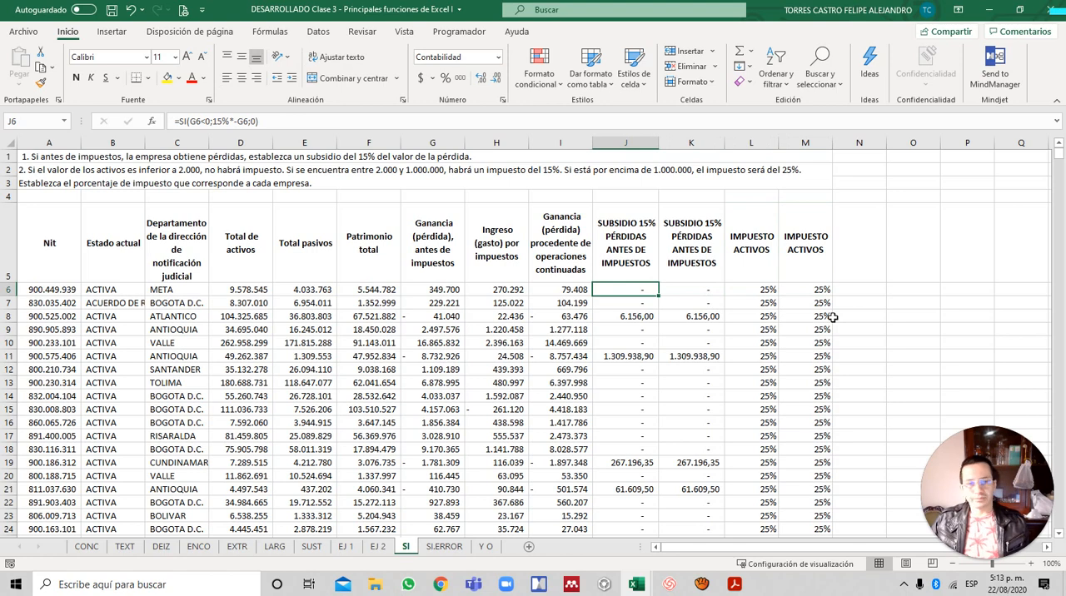
{"action": "key", "text": "F2"}
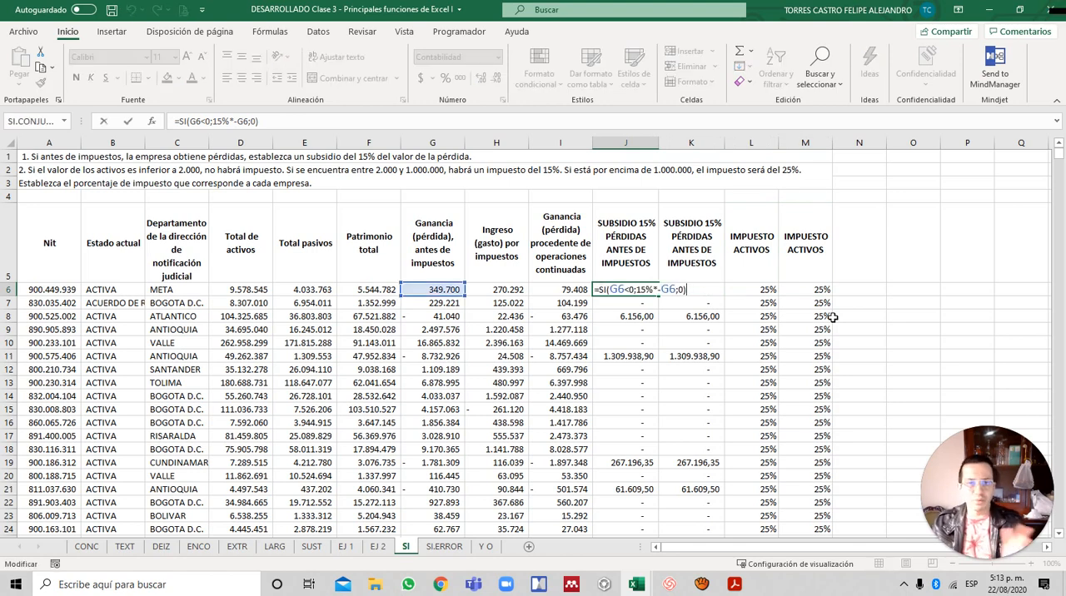
{"action": "key", "text": "Escape"}
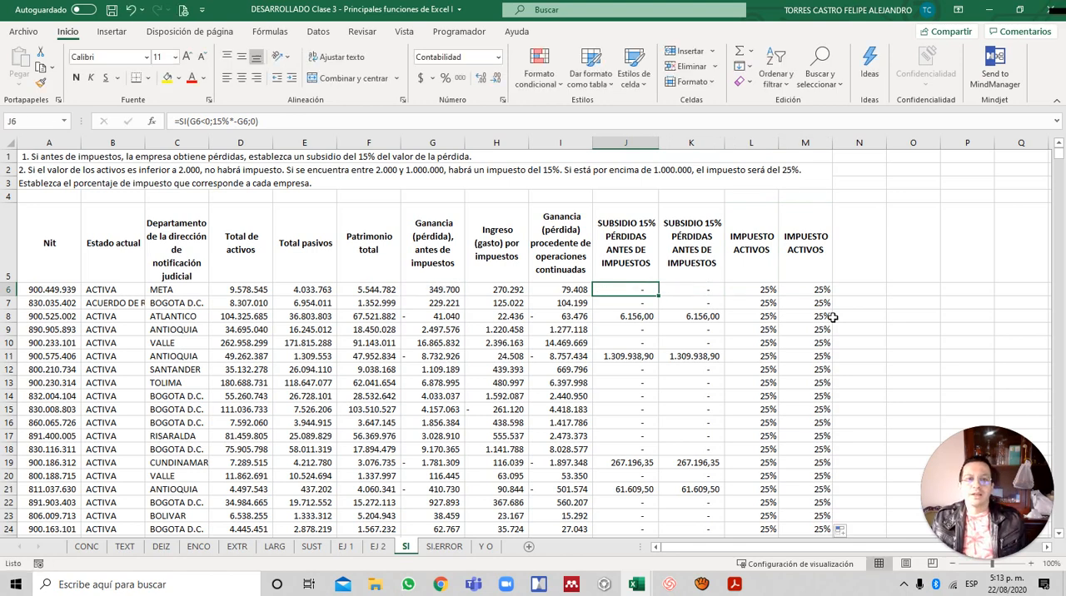
- Review the nested SI asset tax formula in L6 in edit mode, and leave it without making changes
{"action": "key", "text": "Right"}
{"action": "key", "text": "Right"}
{"action": "key", "text": "F2"}
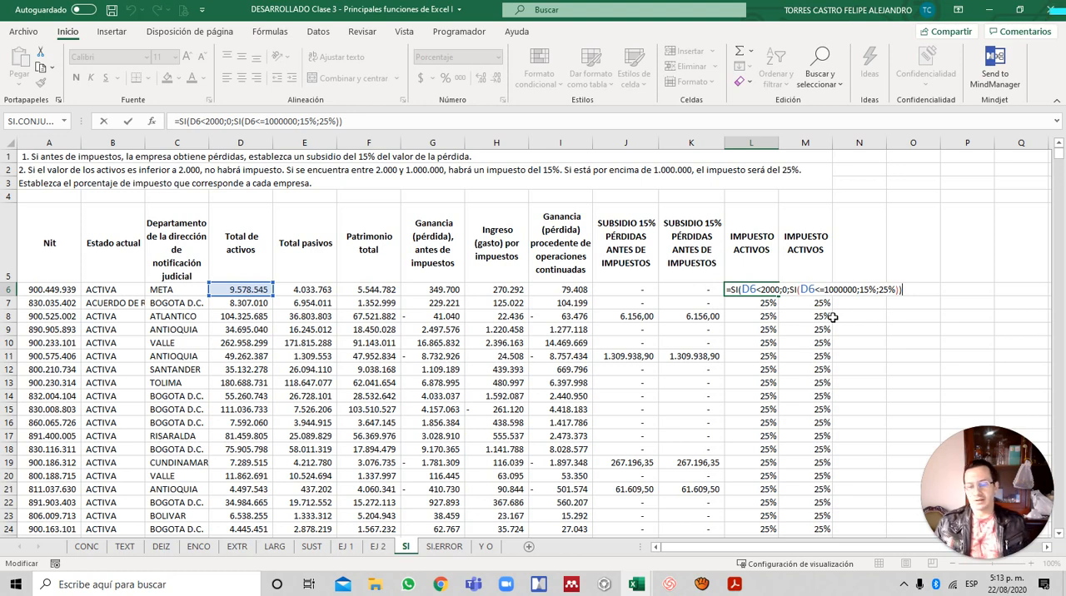
{"action": "key", "text": "Escape"}
{"action": "key", "text": "Left"}
{"action": "key", "text": "Right"}
{"action": "key", "text": "Left"}
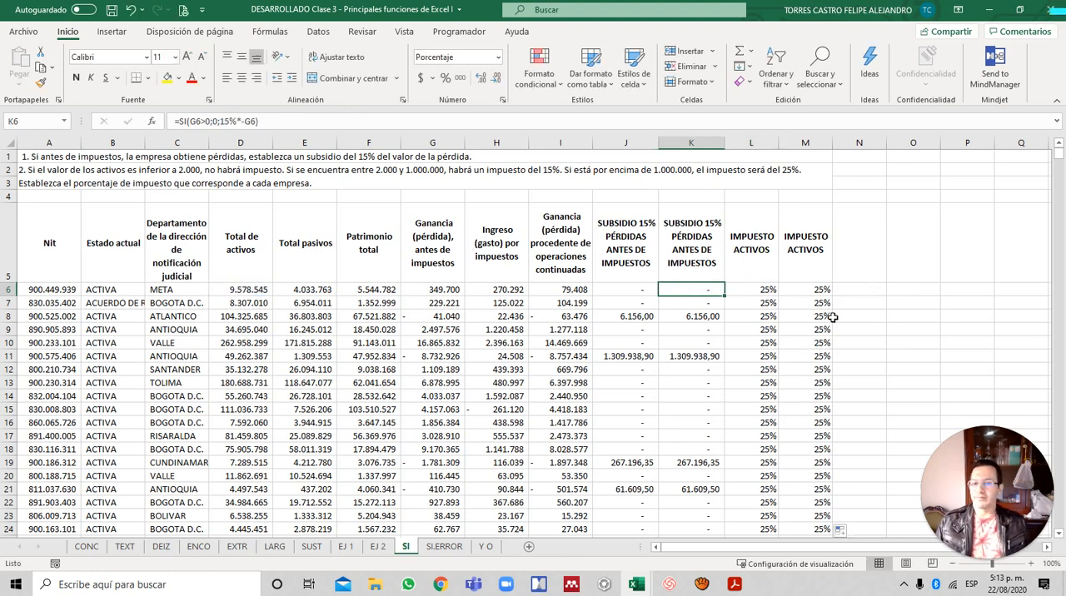
- Select the first exercise instruction in A1, and switch to the Si.error slide of the PDF presentation in Acrobat Reader
{"action": "key", "text": "ctrl+Left"}
{"action": "key", "text": "Up"}
{"action": "key", "text": "Up"}
{"action": "key", "text": "Up"}
{"action": "key", "text": "Up"}
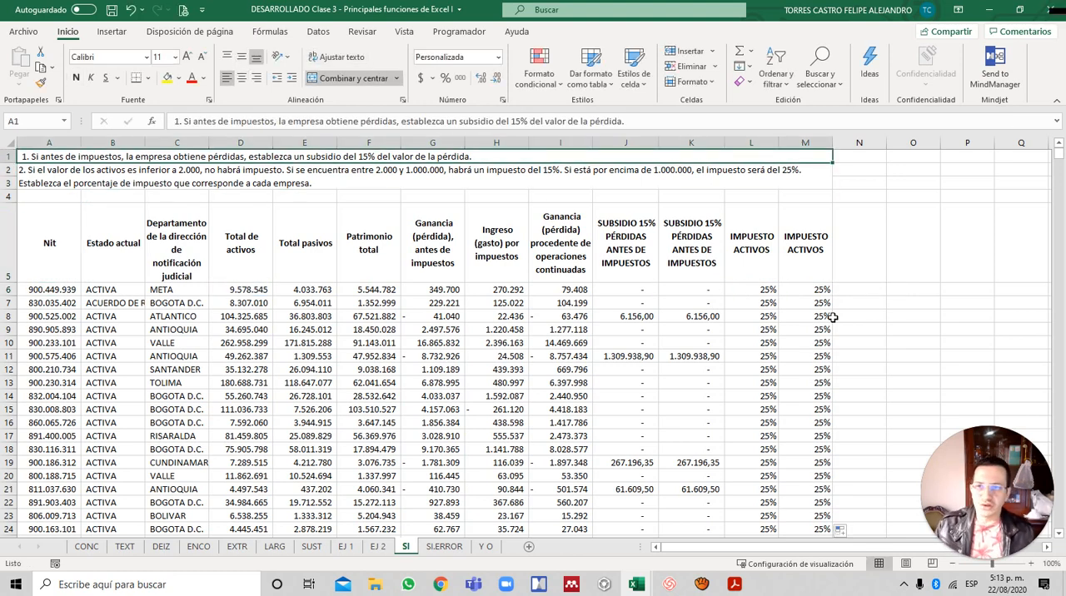
{"action": "key", "text": "alt+Tab"}
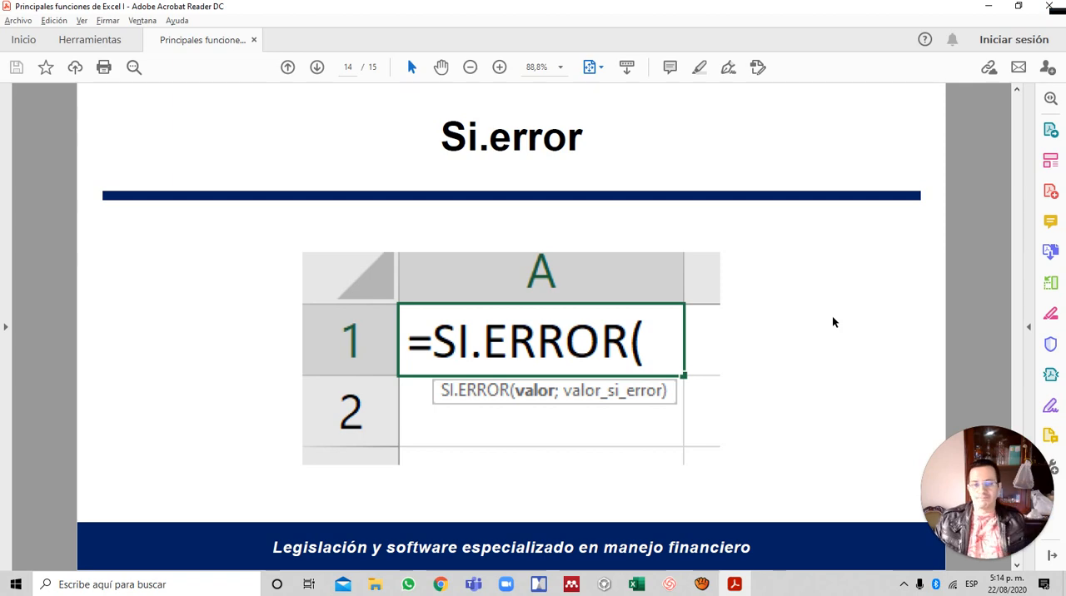
- Switch back to Excel, open the SI.ERROR sheet and select the first data row
{"action": "key", "text": "alt+Tab"}
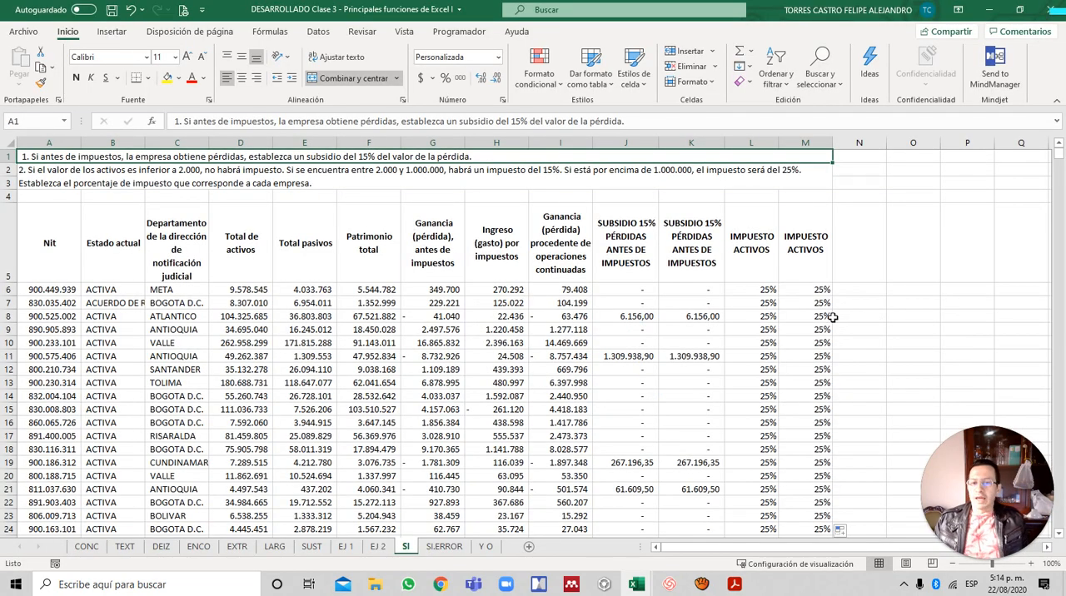
{"action": "key", "text": "ctrl+Page_Down"}
{"action": "key", "text": "Down"}
{"action": "key", "text": "Down"}
{"action": "key", "text": "Down"}
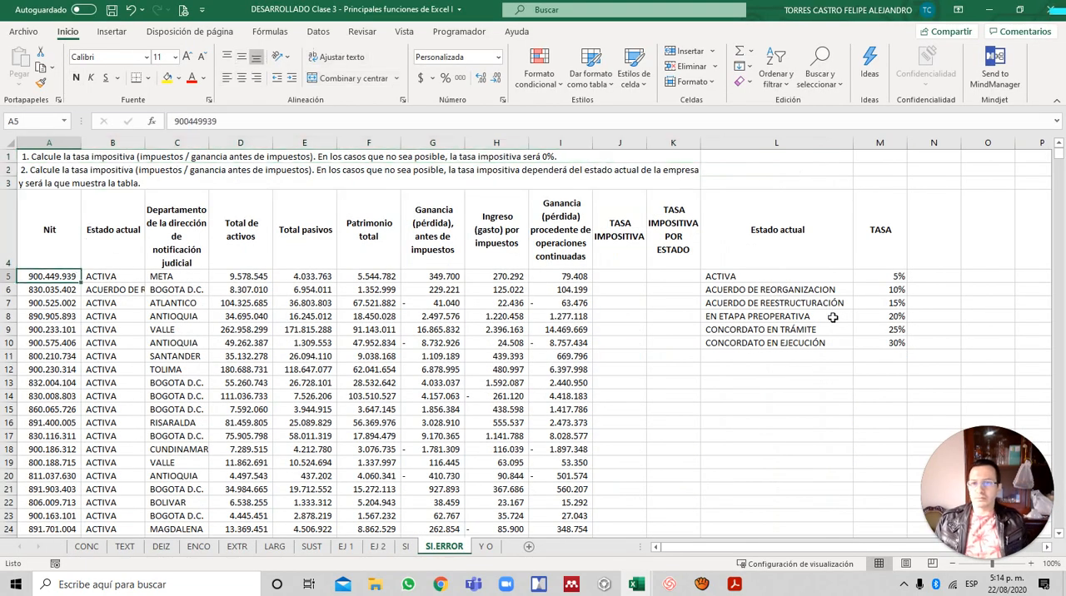
- Calculate the TASA IMPOSITIVA in J5 with the formula =H5/G5, and fill it down column J
{"action": "key", "text": "Down"}
{"action": "key", "text": "Right"}
{"action": "key", "text": "Right"}
{"action": "key", "text": "Right"}
{"action": "key", "text": "Right"}
{"action": "key", "text": "Right"}
{"action": "key", "text": "Right"}
{"action": "key", "text": "Up"}
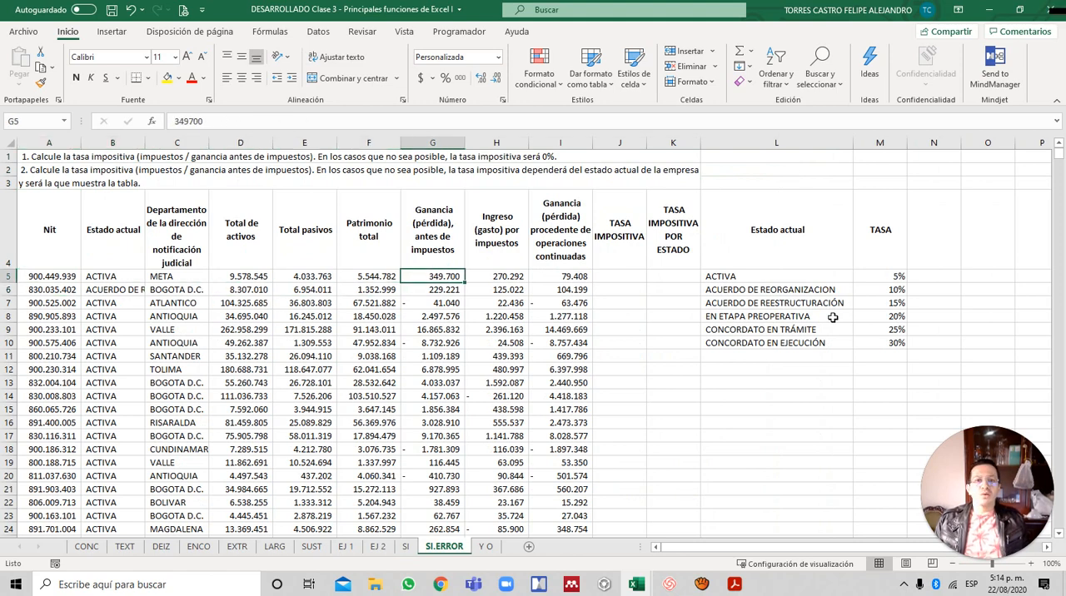
{"action": "key", "text": "Right"}
{"action": "key", "text": "Right"}
{"action": "key", "text": "Right"}
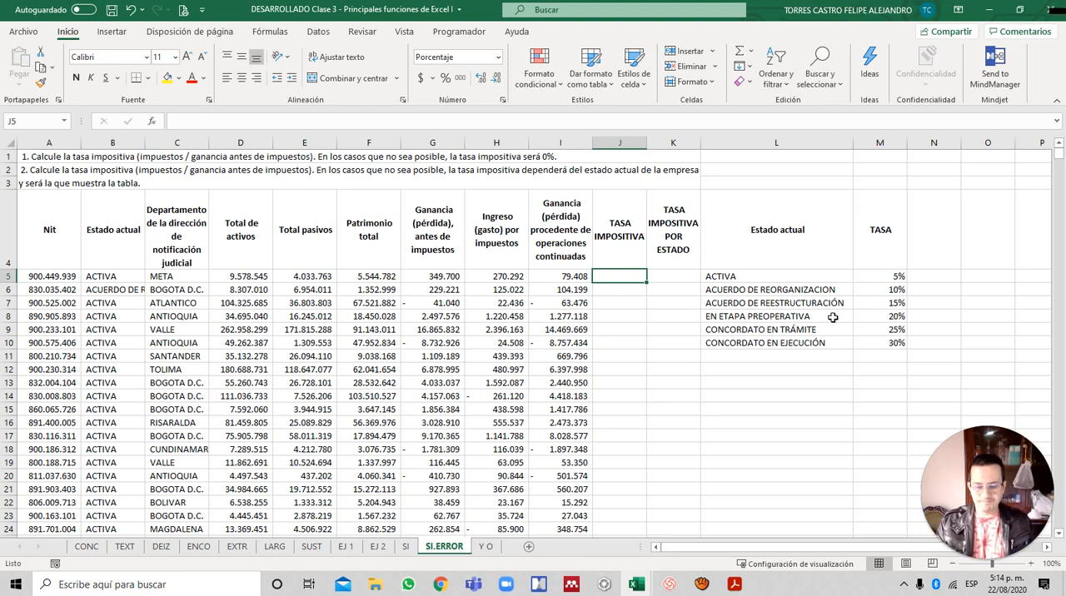
{"action": "type", "text": "="}
{"action": "key", "text": "Left"}
{"action": "key", "text": "Left"}
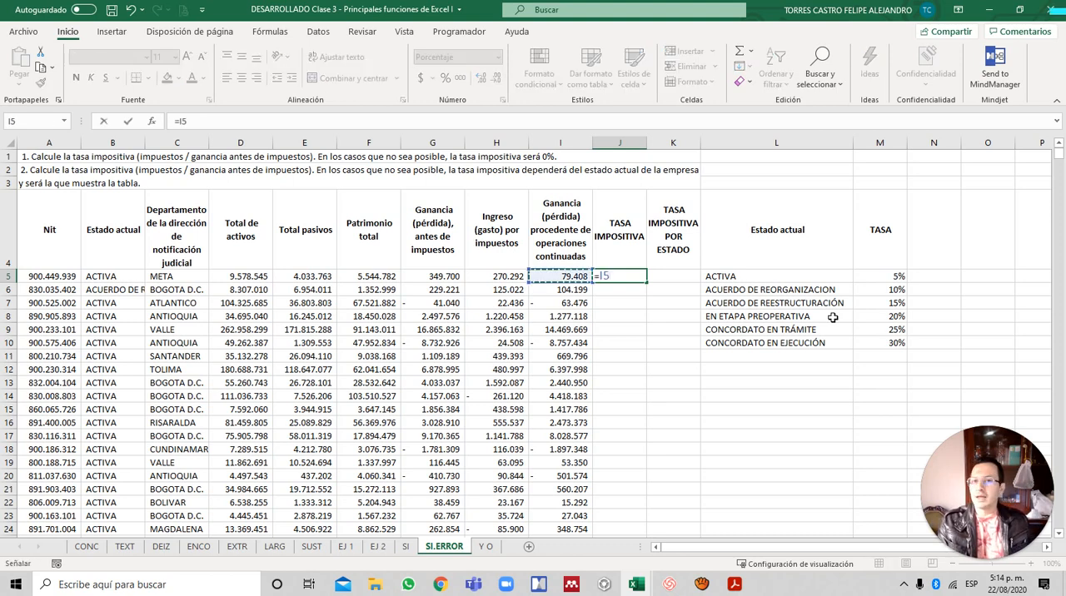
{"action": "type", "text": "/"}
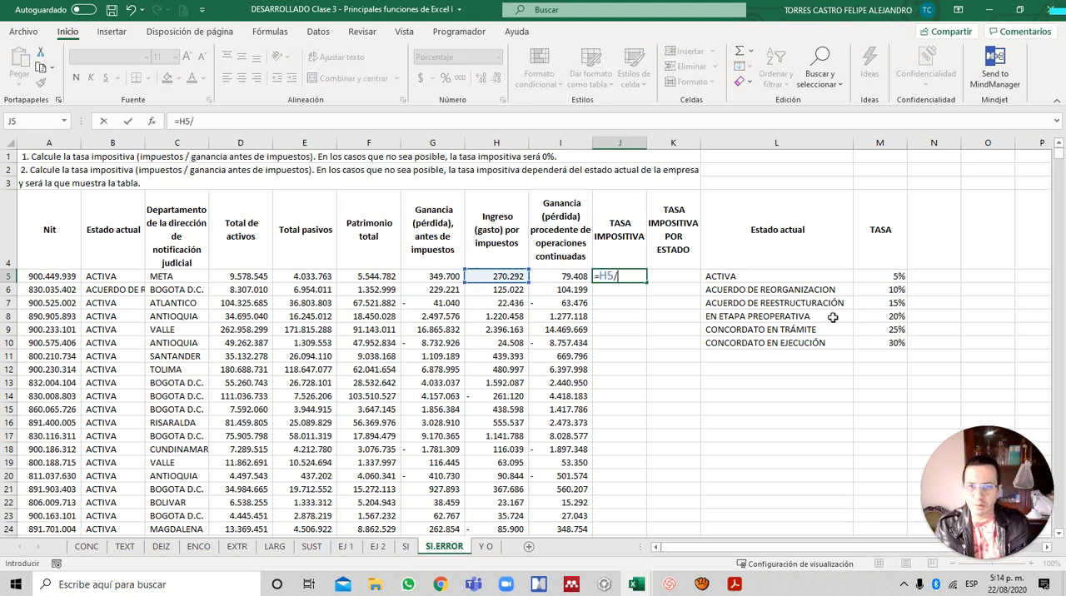
{"action": "key", "text": "Left"}
{"action": "key", "text": "Left"}
{"action": "key", "text": "Left"}
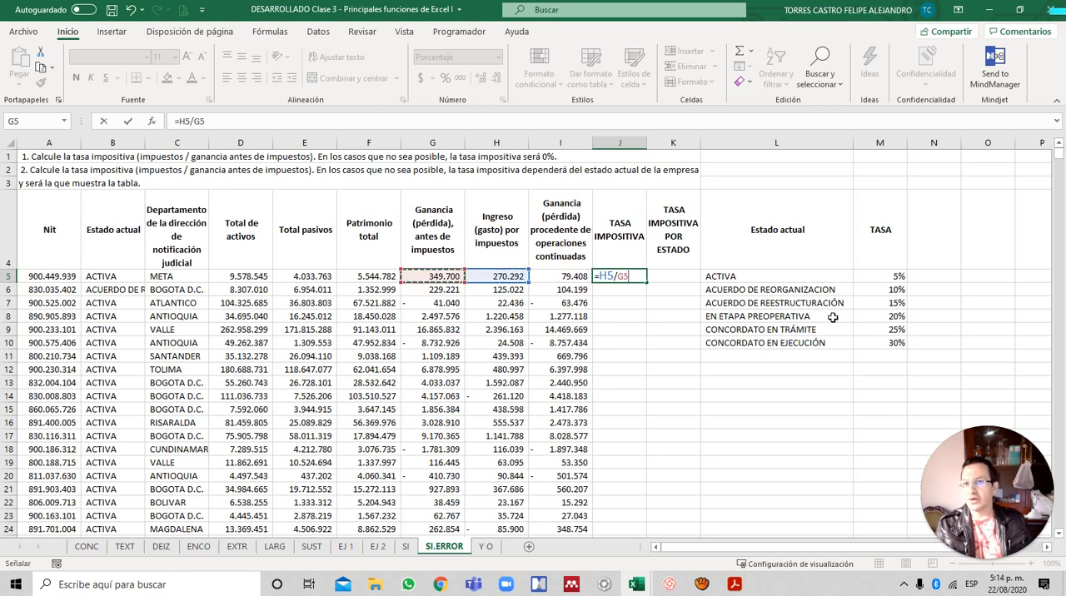
{"action": "key", "text": "ctrl+Return"}
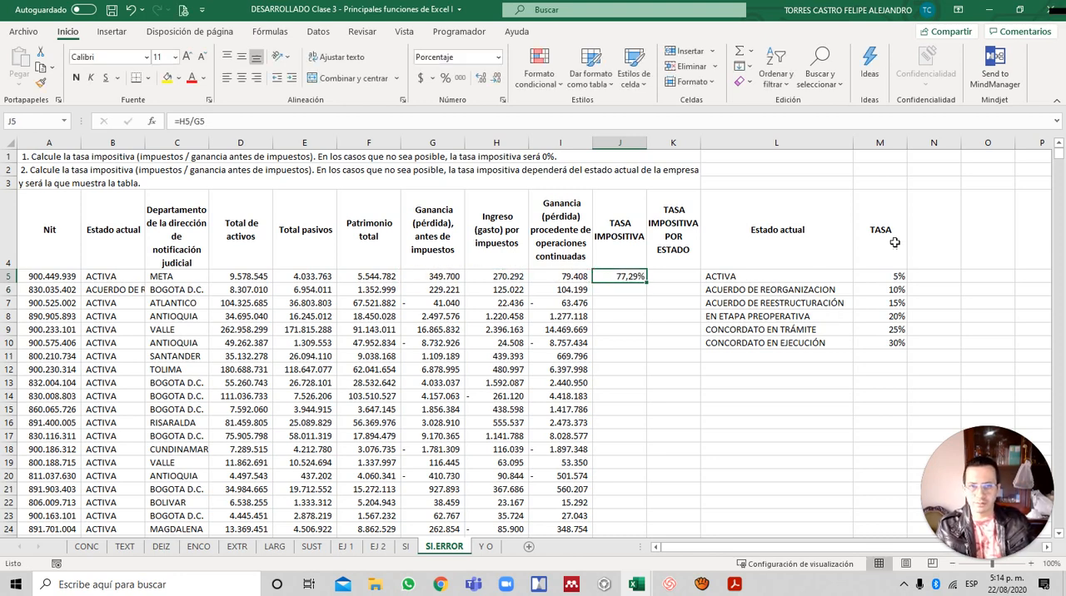
{"action": "double_click", "coordinate": [646, 283]}
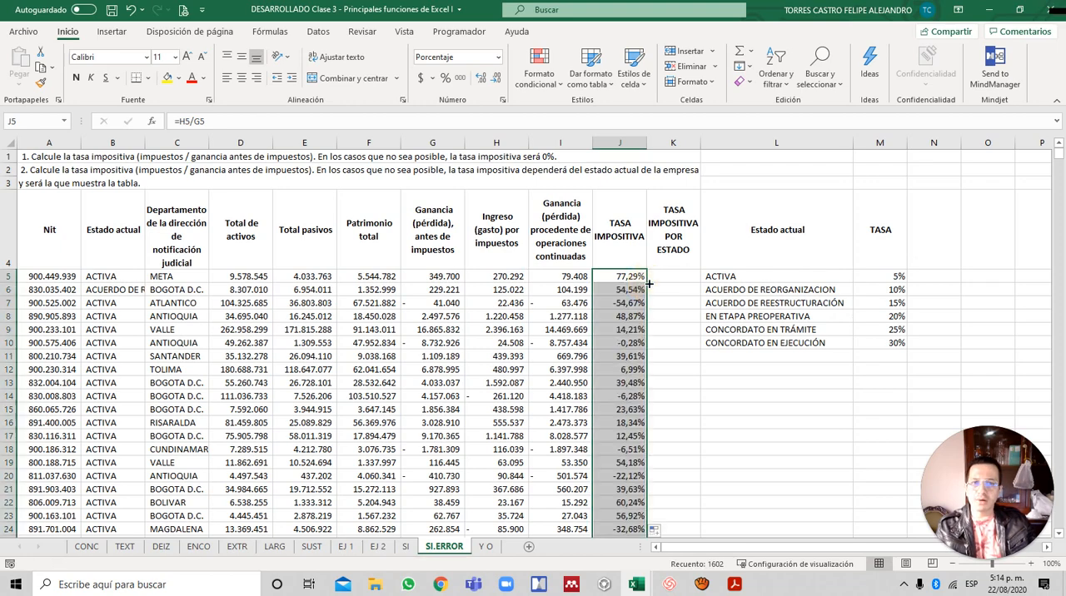
- Scan the TASA IMPOSITIVA column for division errors, and inspect the formula in J140 and its denominator in G140
{"action": "left_click", "coordinate": [633, 291]}
{"action": "scroll", "coordinate": [632, 293], "scroll_direction": "down", "scroll_amount": 20}
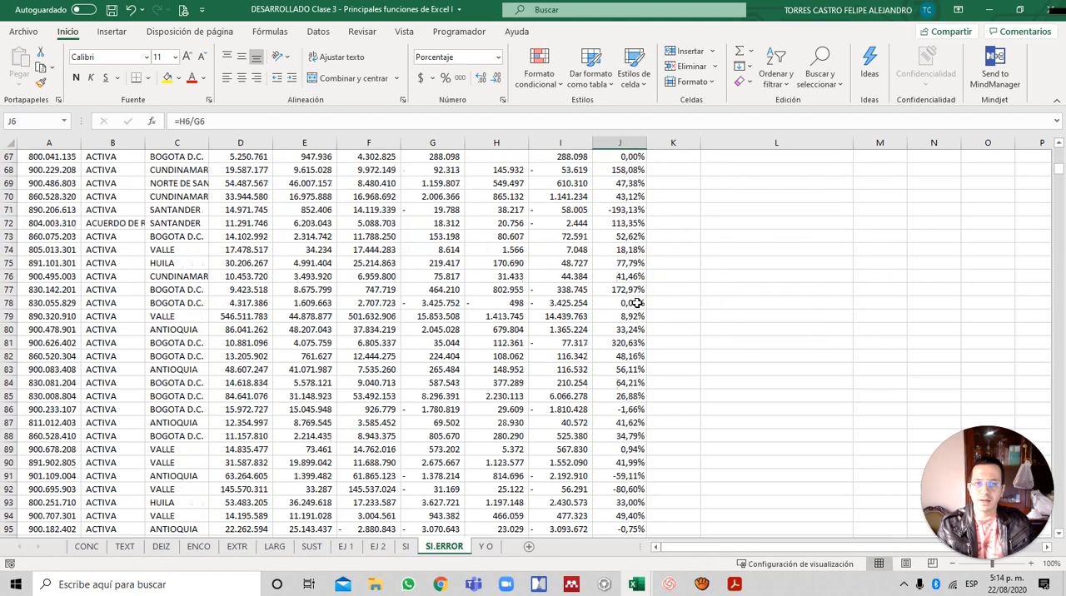
{"action": "scroll", "coordinate": [637, 307], "scroll_direction": "down", "scroll_amount": 14}
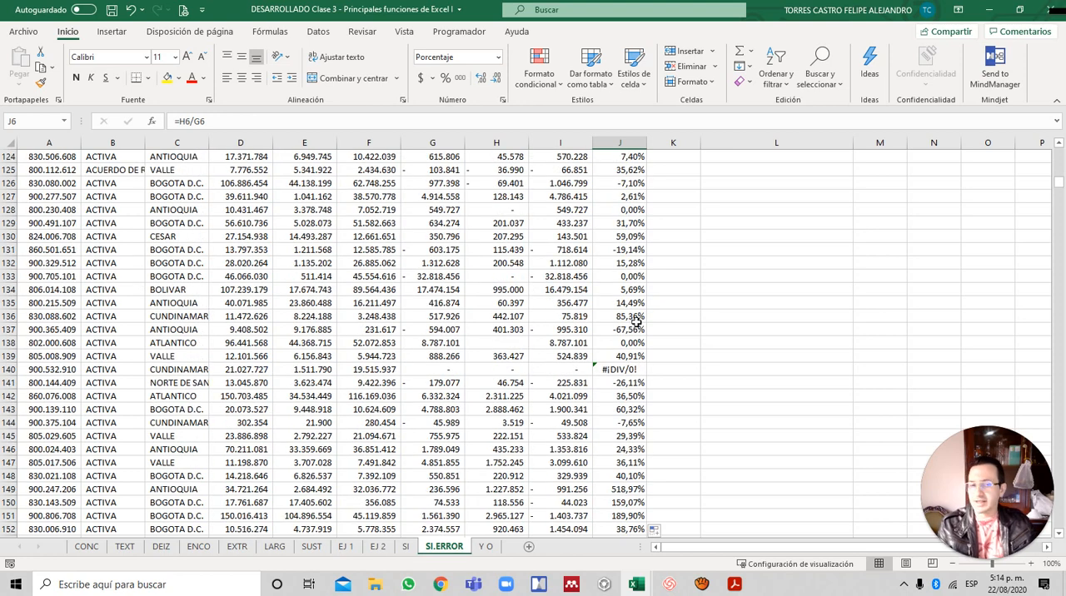
{"action": "left_click", "coordinate": [621, 367]}
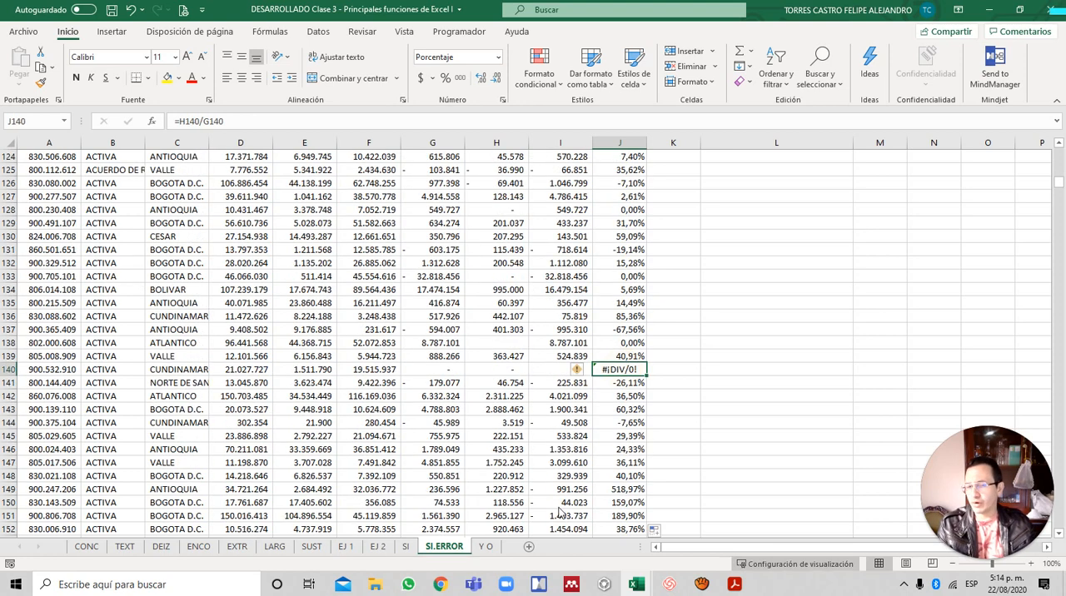
{"action": "left_click", "coordinate": [451, 368]}
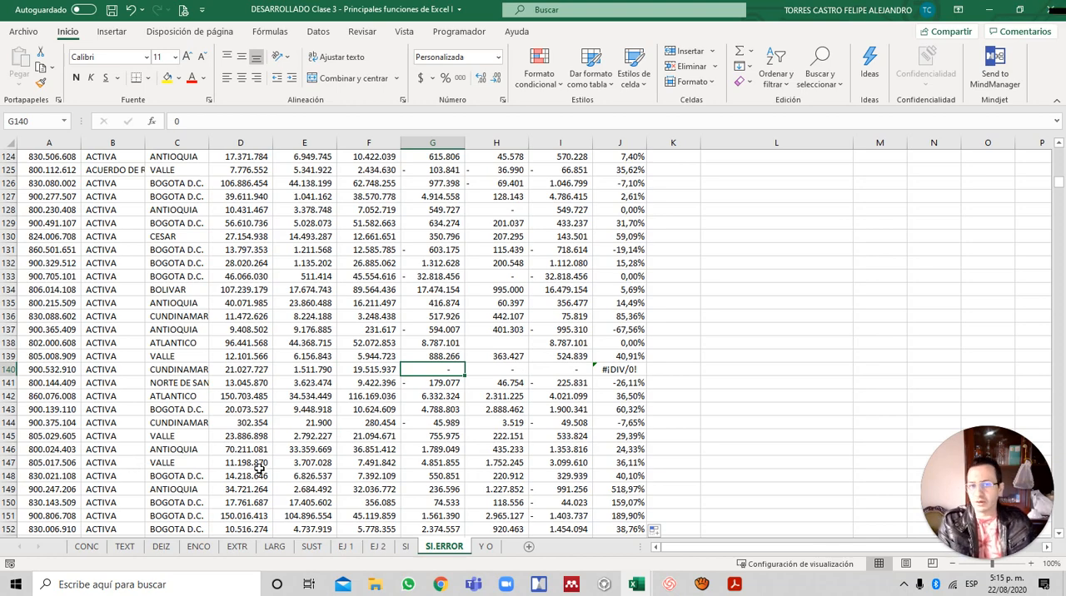
- Look for further division errors down the TASA IMPOSITIVA column, inspecting the formulas in J307 and J382
{"action": "scroll", "coordinate": [591, 506], "scroll_direction": "down", "scroll_amount": 20}
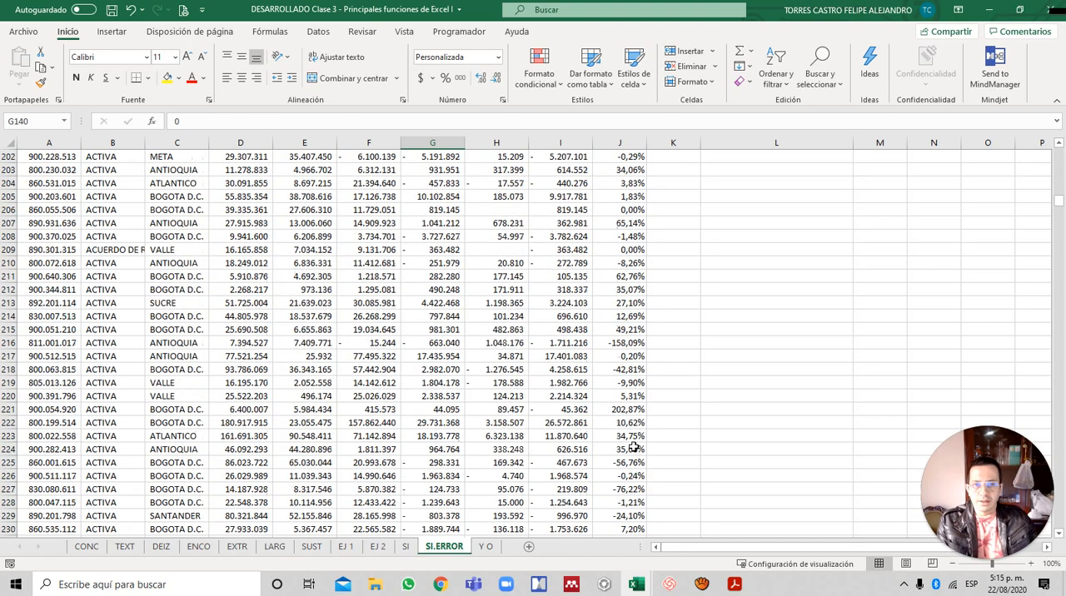
{"action": "scroll", "coordinate": [634, 448], "scroll_direction": "down", "scroll_amount": 20}
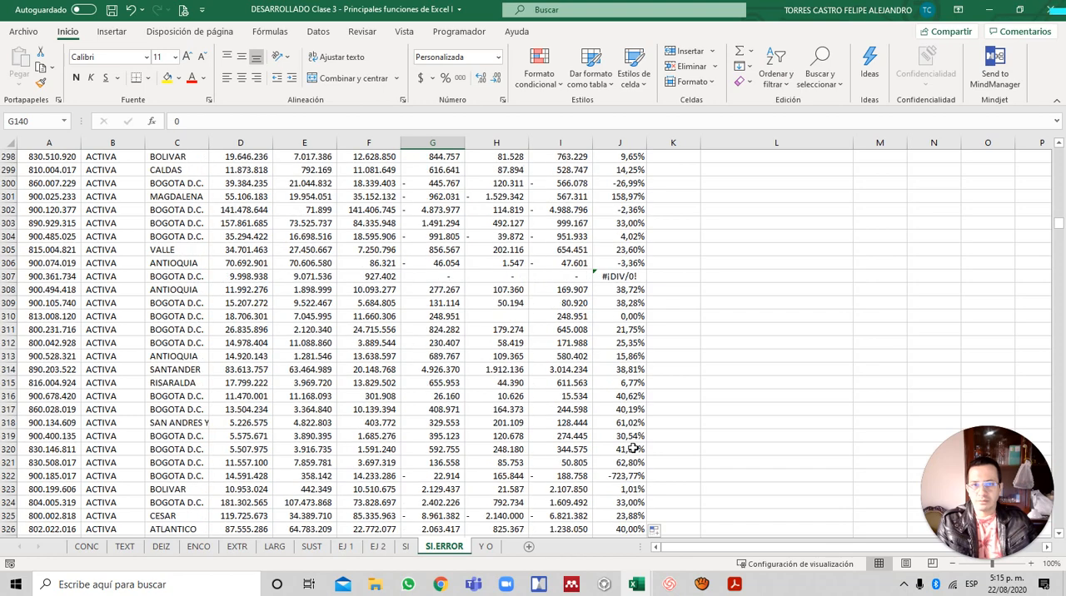
{"action": "left_click", "coordinate": [622, 276]}
{"action": "scroll", "coordinate": [596, 333], "scroll_direction": "down", "scroll_amount": 13}
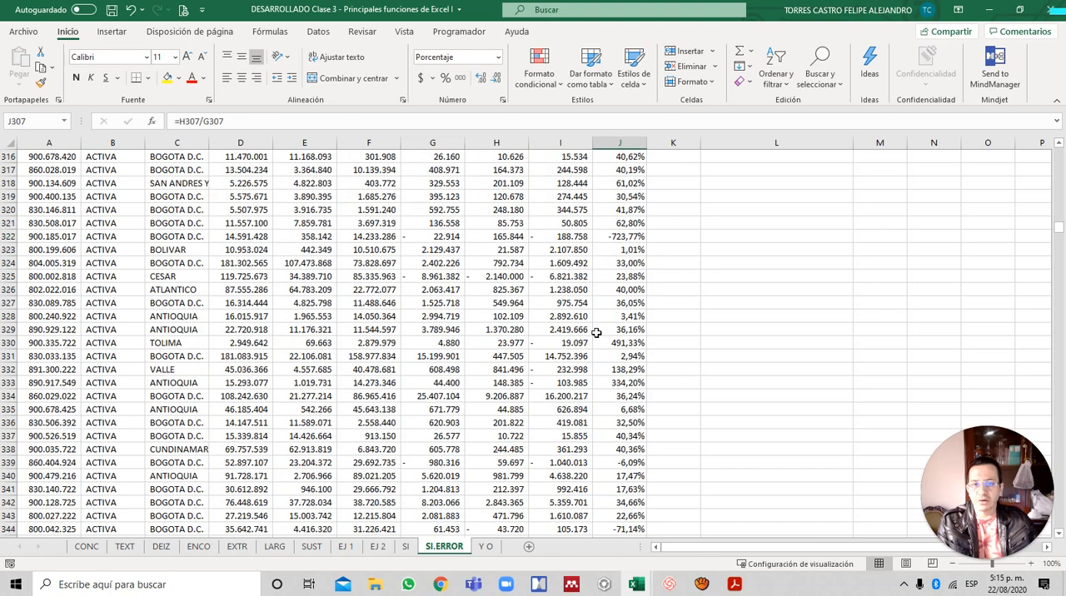
{"action": "scroll", "coordinate": [596, 333], "scroll_direction": "down", "scroll_amount": 13}
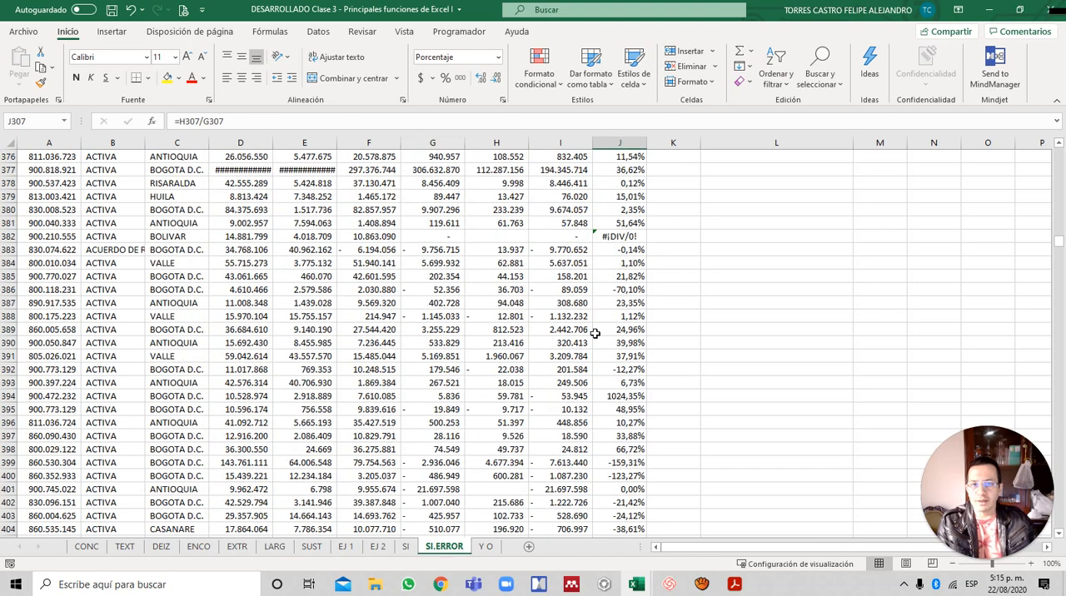
{"action": "left_click", "coordinate": [634, 240]}
{"action": "scroll", "coordinate": [600, 339], "scroll_direction": "down", "scroll_amount": 20}
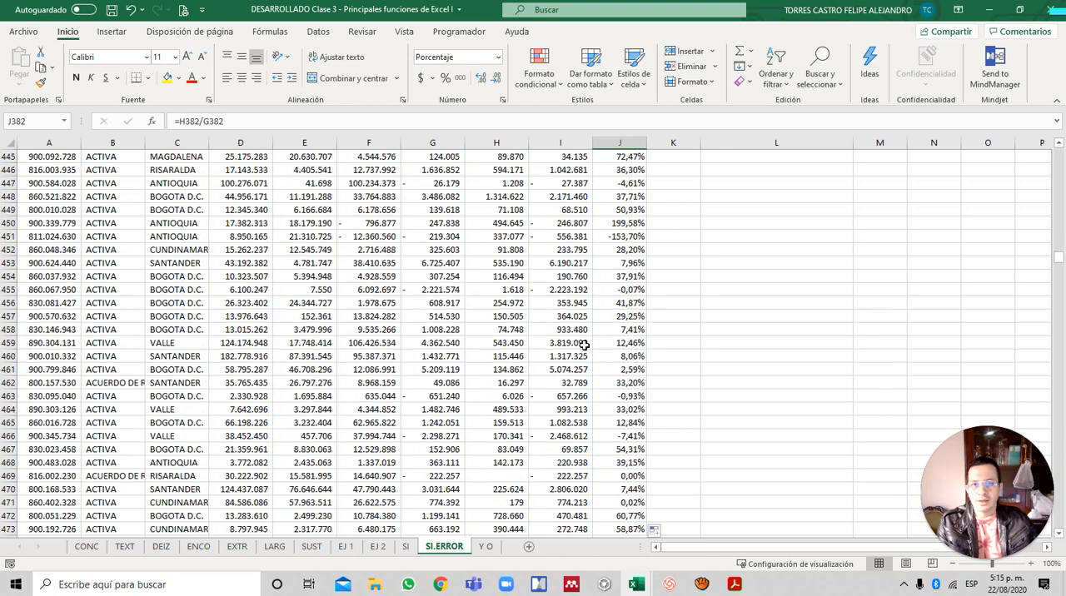
{"action": "scroll", "coordinate": [599, 338], "scroll_direction": "down", "scroll_amount": 17}
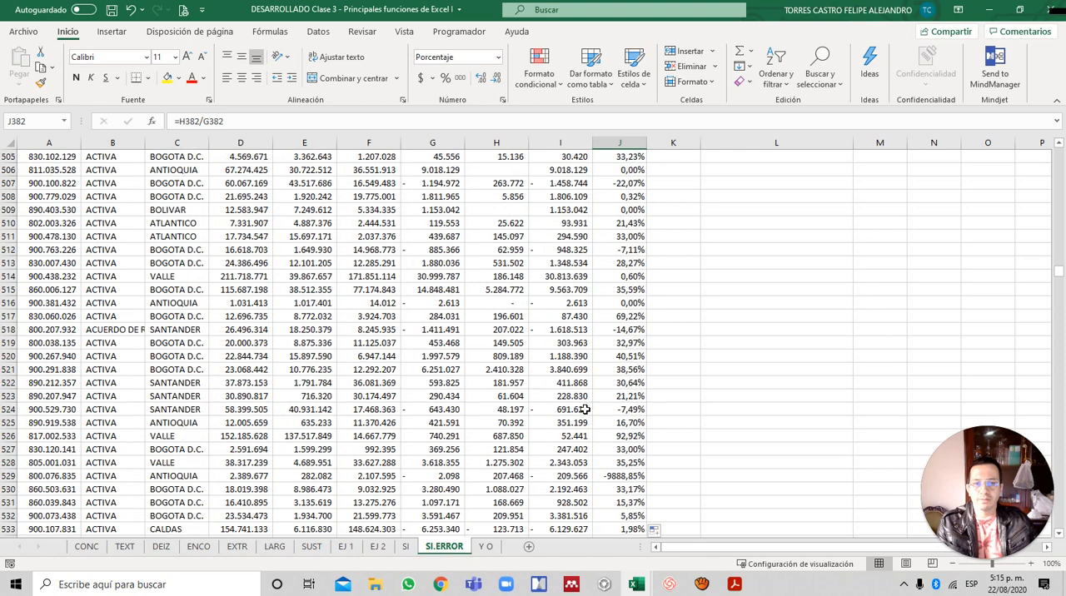
- Clear the TASA IMPOSITIVA formulas from J5 to the end of the data, and return to J5
{"action": "key", "text": "ctrl+Up"}
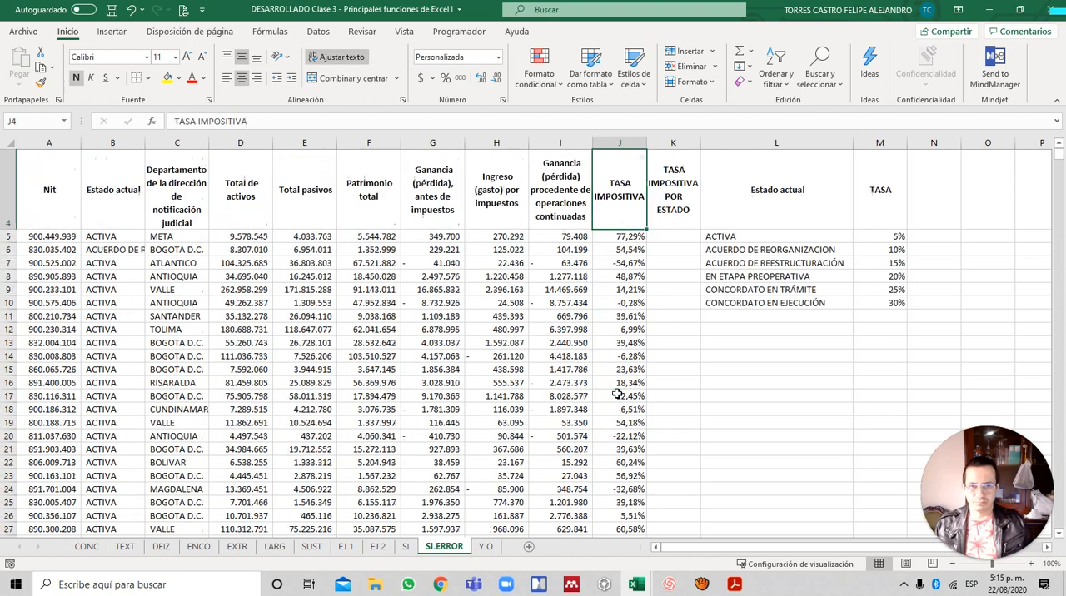
{"action": "key", "text": "ctrl+Home"}
{"action": "key", "text": "Down"}
{"action": "key", "text": "Down"}
{"action": "key", "text": "Down"}
{"action": "key", "text": "Down"}
{"action": "key", "text": "Right"}
{"action": "key", "text": "Right"}
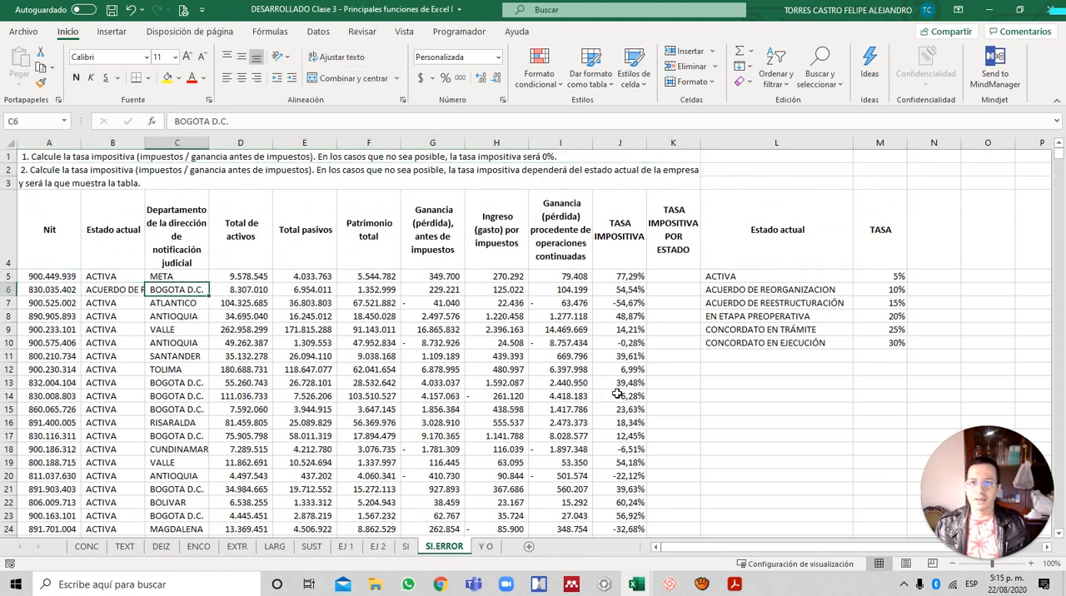
{"action": "key", "text": "ctrl+Right"}
{"action": "key", "text": "Up"}
{"action": "key", "text": "ctrl+shift+Down"}
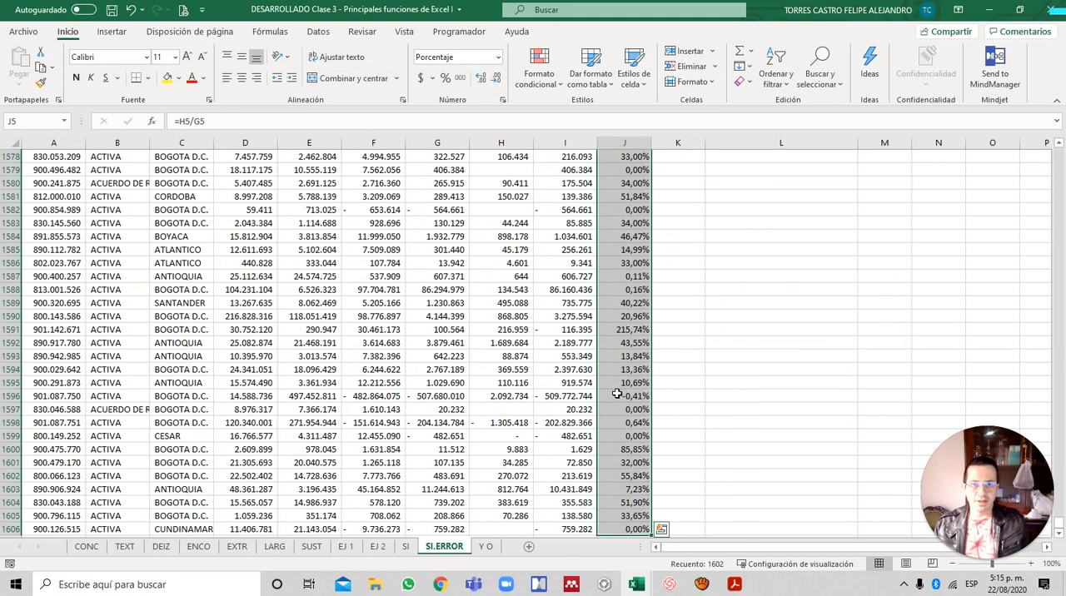
{"action": "key", "text": "Delete"}
{"action": "key", "text": "ctrl+shift+Up"}
{"action": "key", "text": "shift+Down"}
- Calculate the TASA IMPOSITIVA in J5 with =SI.ERROR(H5/G5;0), and fill the formula down column J
{"action": "type", "text": "="}
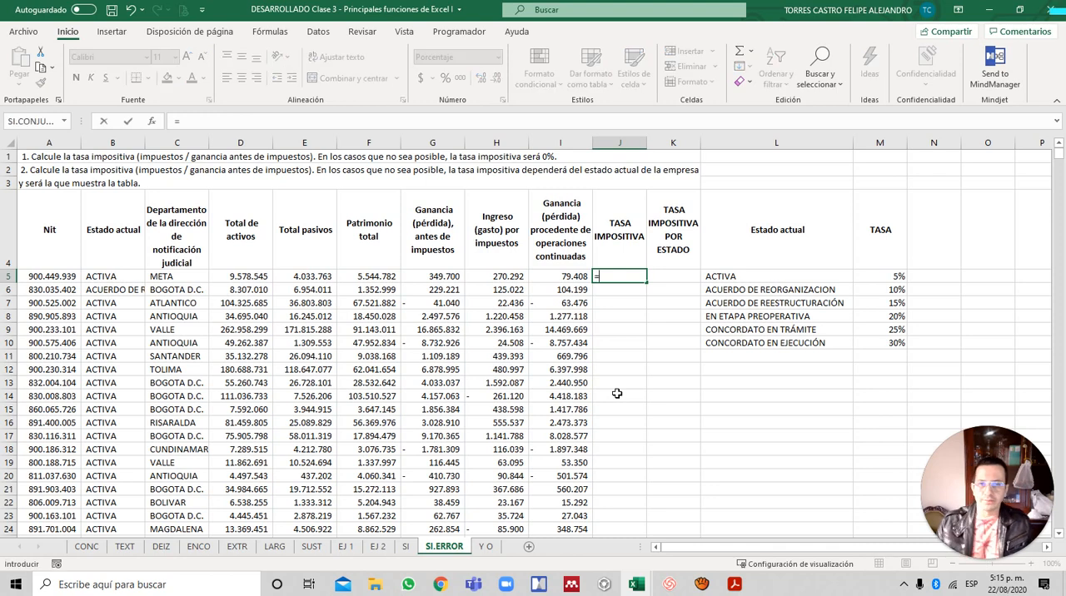
{"action": "type", "text": "SI.ERRO"}
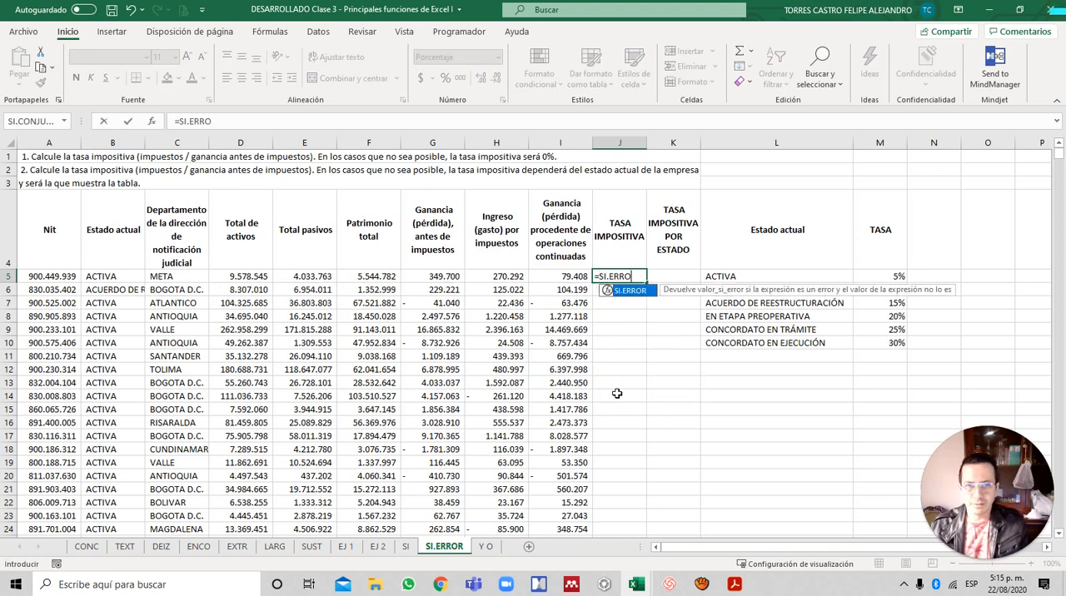
{"action": "type", "text": "R("}
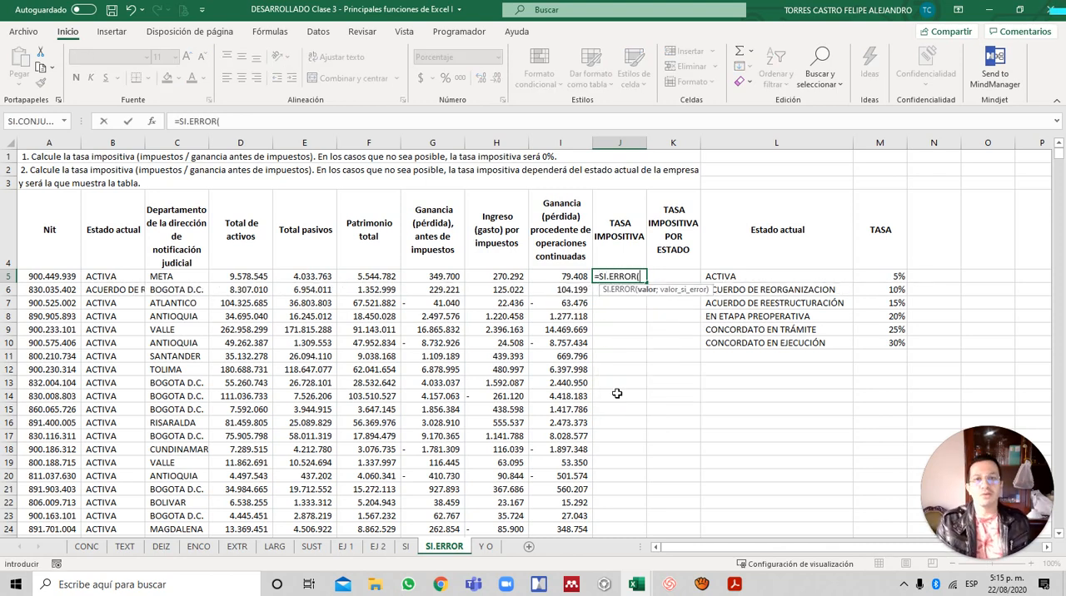
{"action": "key", "text": "Left"}
{"action": "key", "text": "Left"}
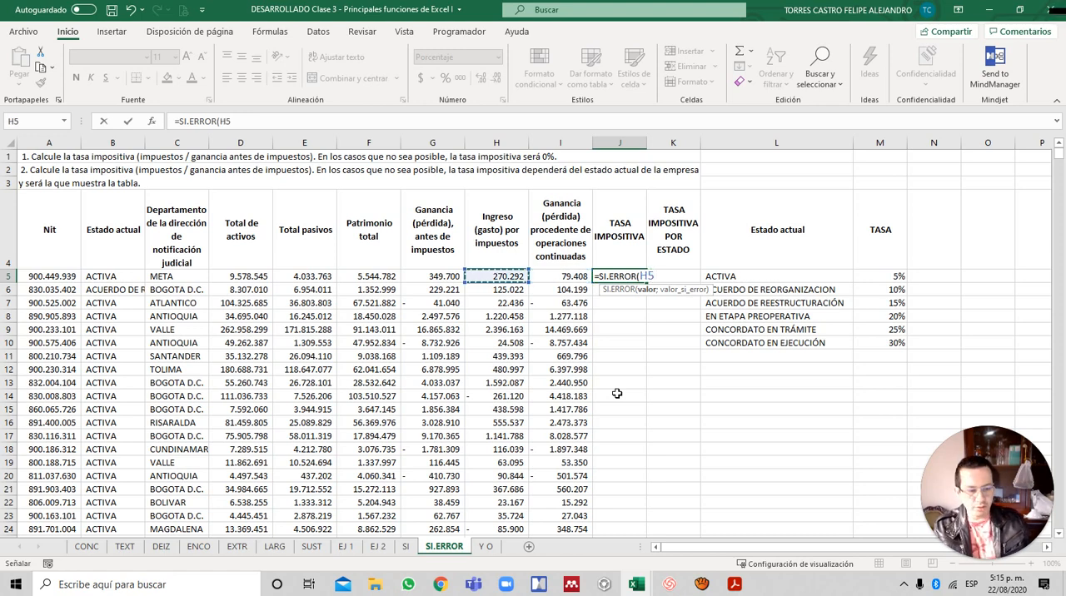
{"action": "type", "text": "/"}
{"action": "key", "text": "Left"}
{"action": "key", "text": "Left"}
{"action": "key", "text": "Left"}
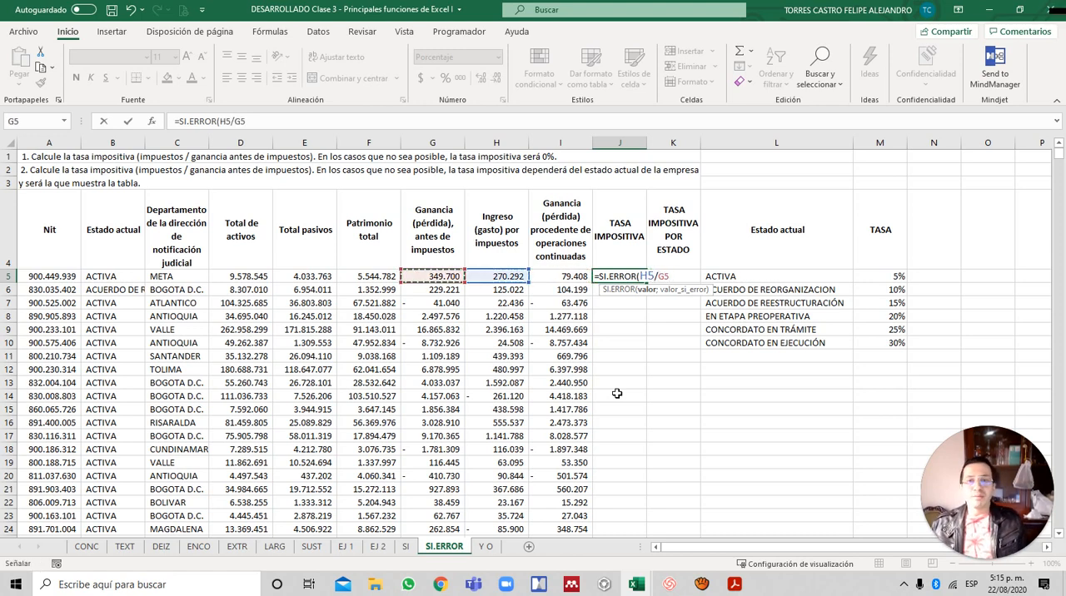
{"action": "type", "text": ";"}
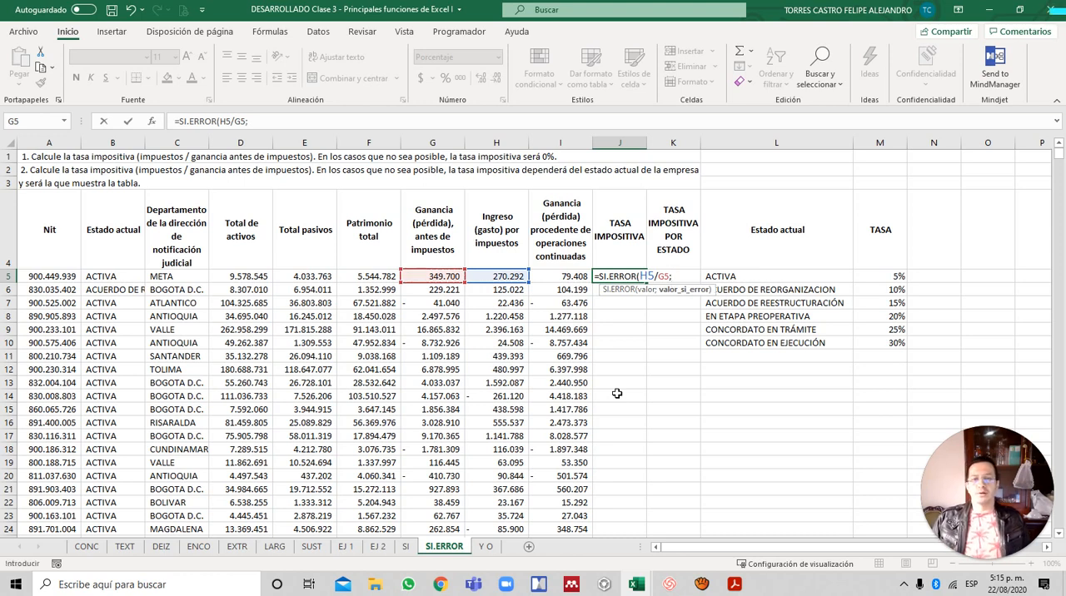
{"action": "type", "text": "0"}
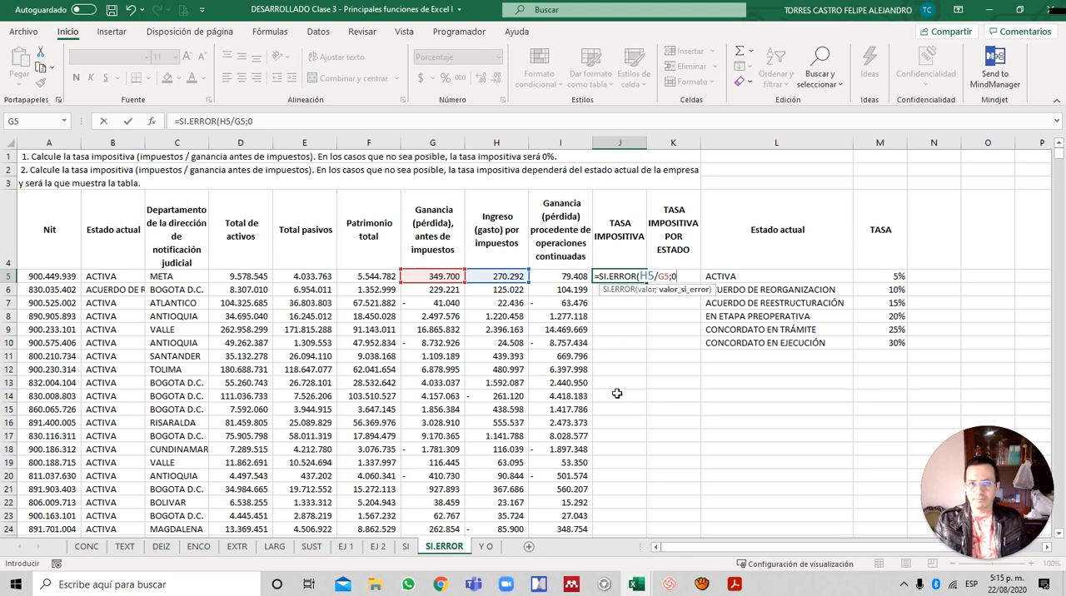
{"action": "type", "text": ")"}
{"action": "key", "text": "ctrl+Return"}
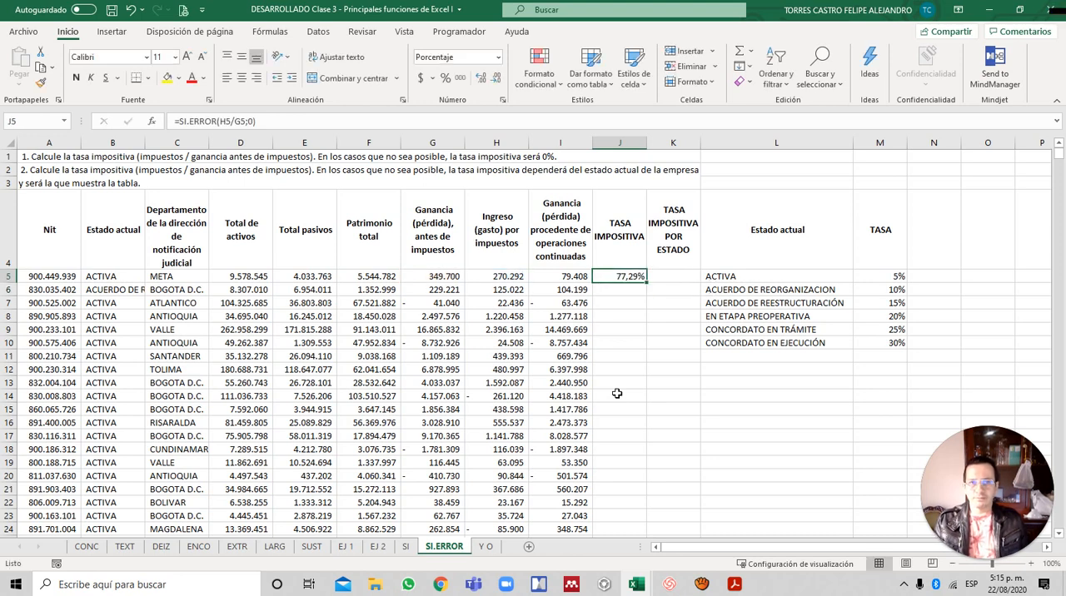
{"action": "double_click", "coordinate": [648, 284]}
- Check the SI.ERROR results down column J, comparing the zero profit in G140 with the tax rate in J140
{"action": "left_click", "coordinate": [608, 338]}
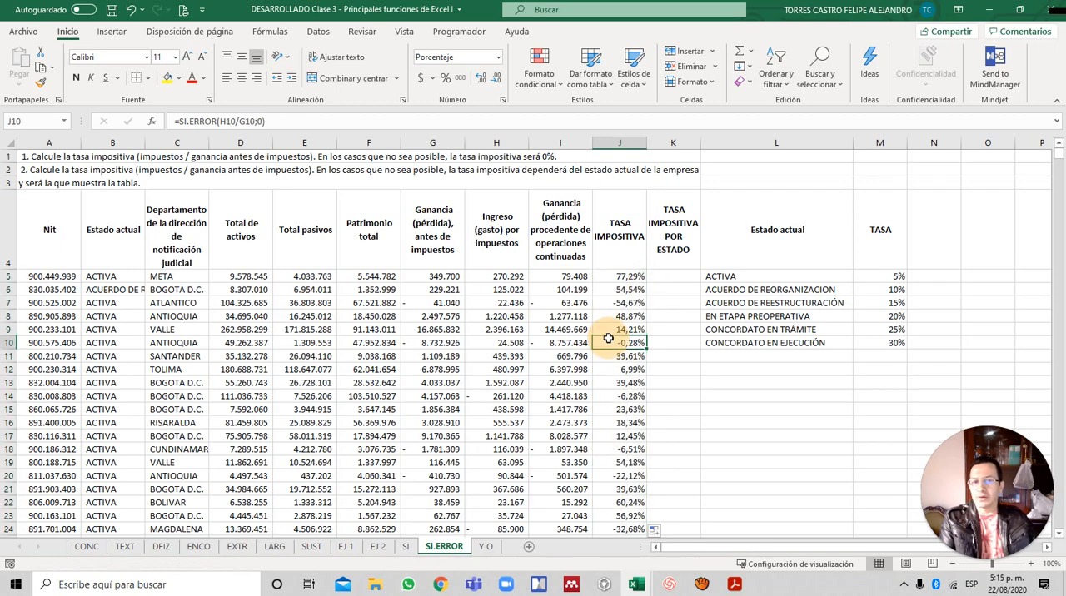
{"action": "scroll", "coordinate": [603, 366], "scroll_direction": "down", "scroll_amount": 5}
{"action": "scroll", "coordinate": [625, 410], "scroll_direction": "down", "scroll_amount": 5}
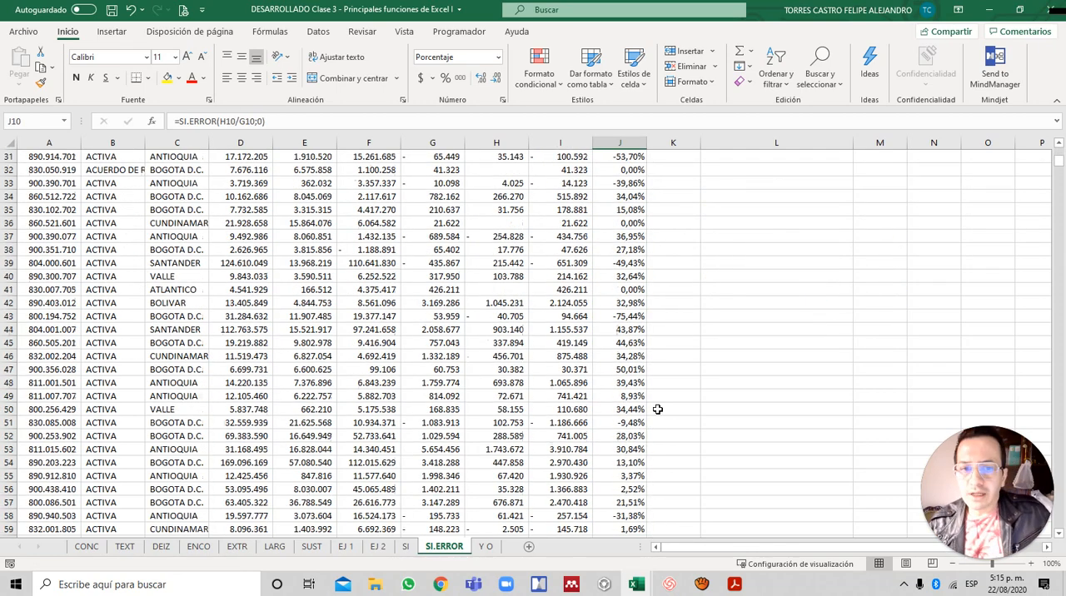
{"action": "scroll", "coordinate": [658, 408], "scroll_direction": "down", "scroll_amount": 20}
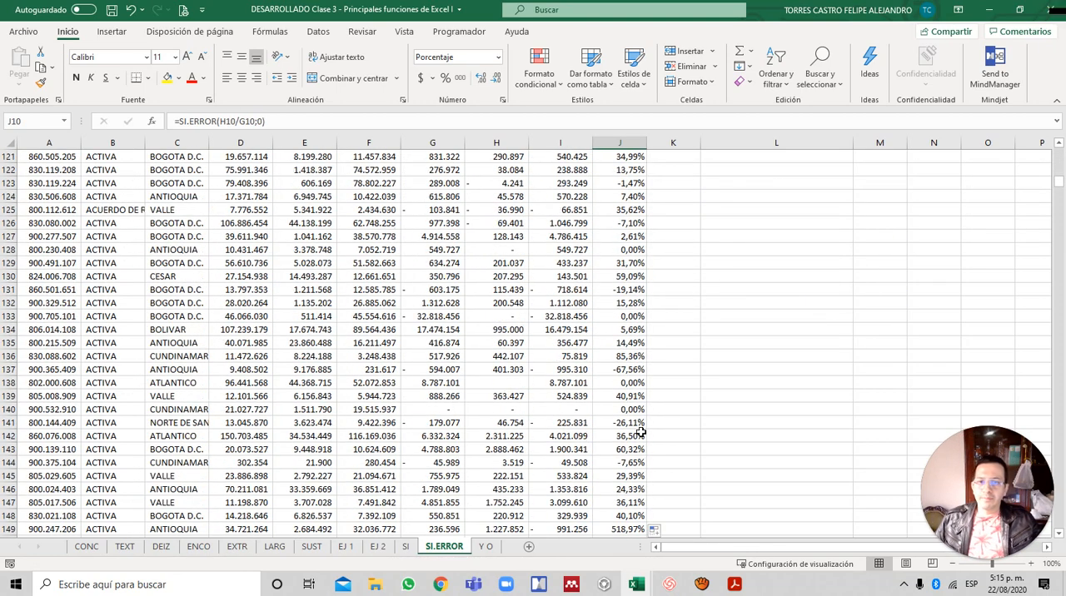
{"action": "scroll", "coordinate": [575, 367], "scroll_direction": "up", "scroll_amount": 20}
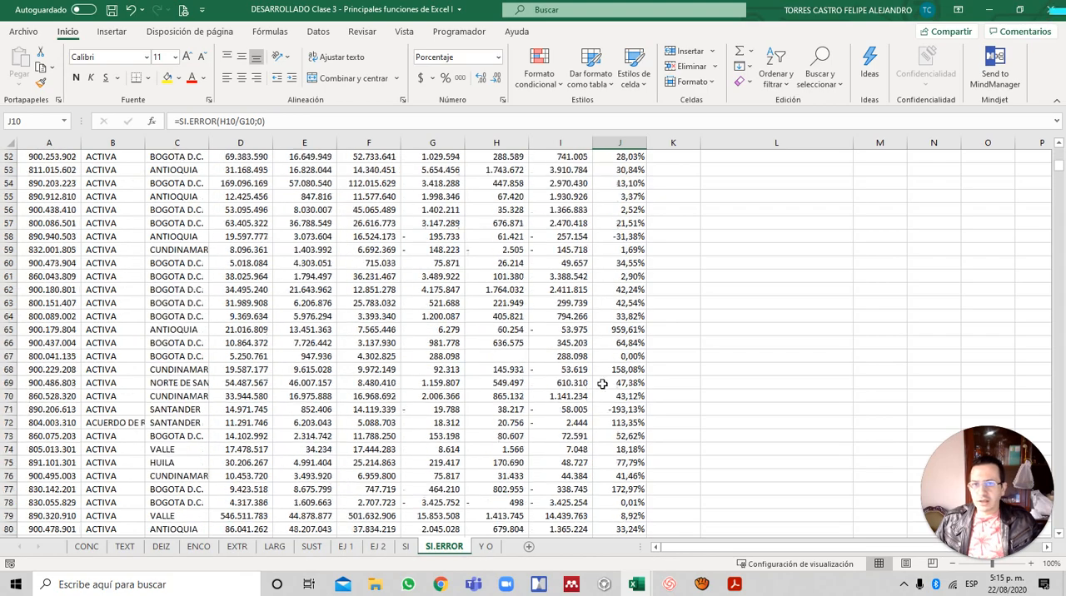
{"action": "scroll", "coordinate": [602, 383], "scroll_direction": "up", "scroll_amount": 17}
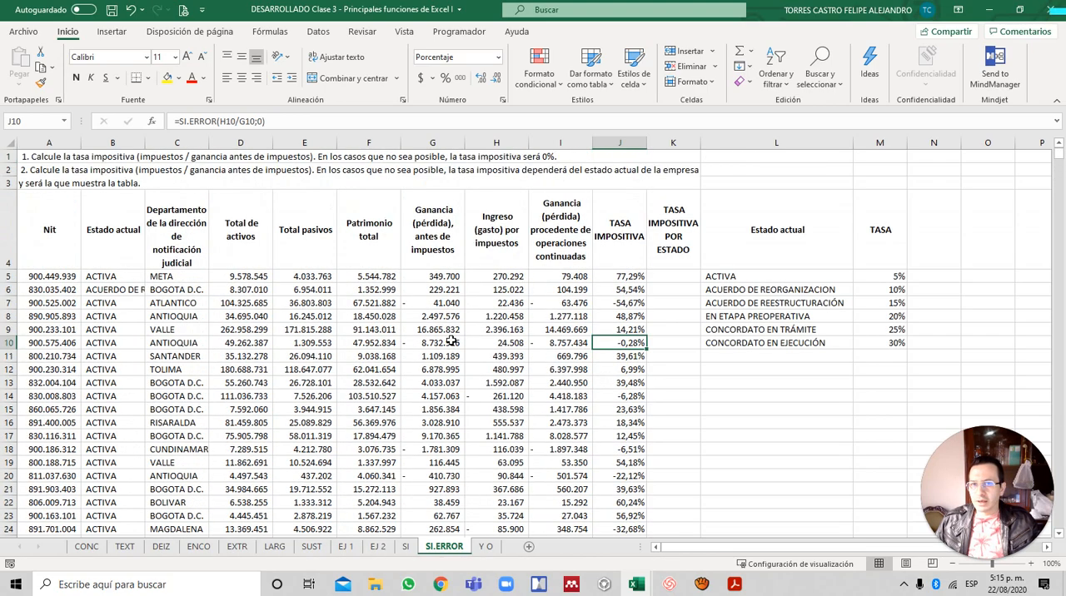
{"action": "scroll", "coordinate": [541, 358], "scroll_direction": "down", "scroll_amount": 20}
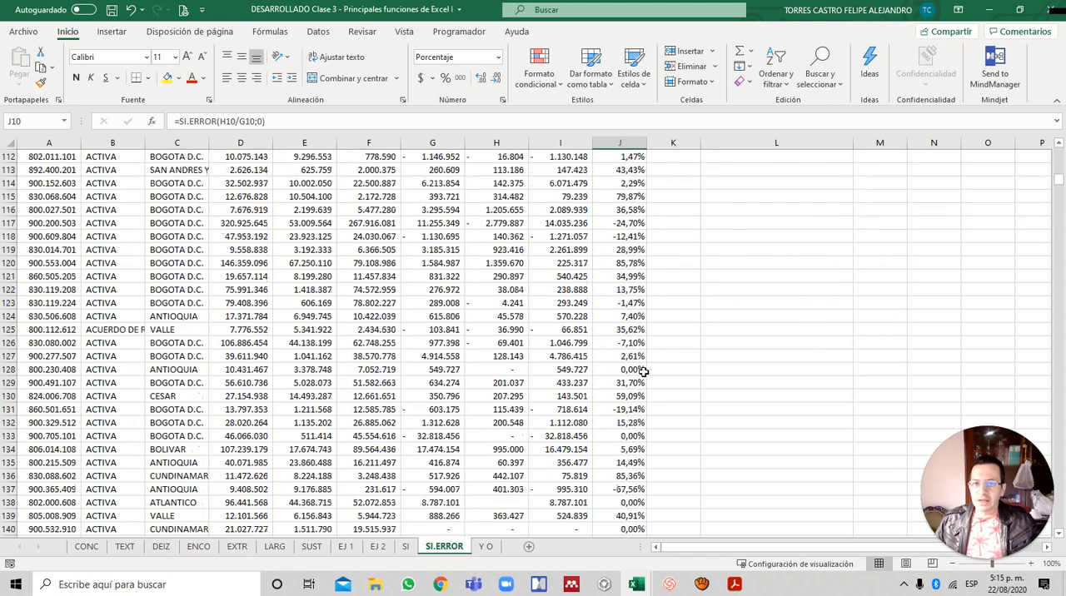
{"action": "scroll", "coordinate": [643, 372], "scroll_direction": "down", "scroll_amount": 3}
{"action": "left_click", "coordinate": [432, 409]}
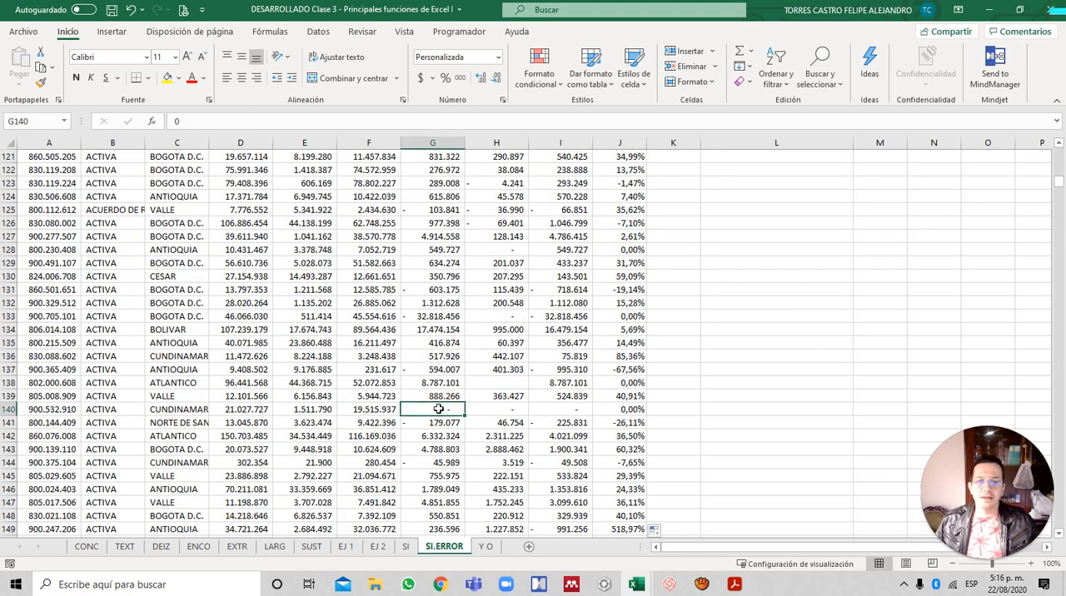
{"action": "left_click", "coordinate": [623, 410]}
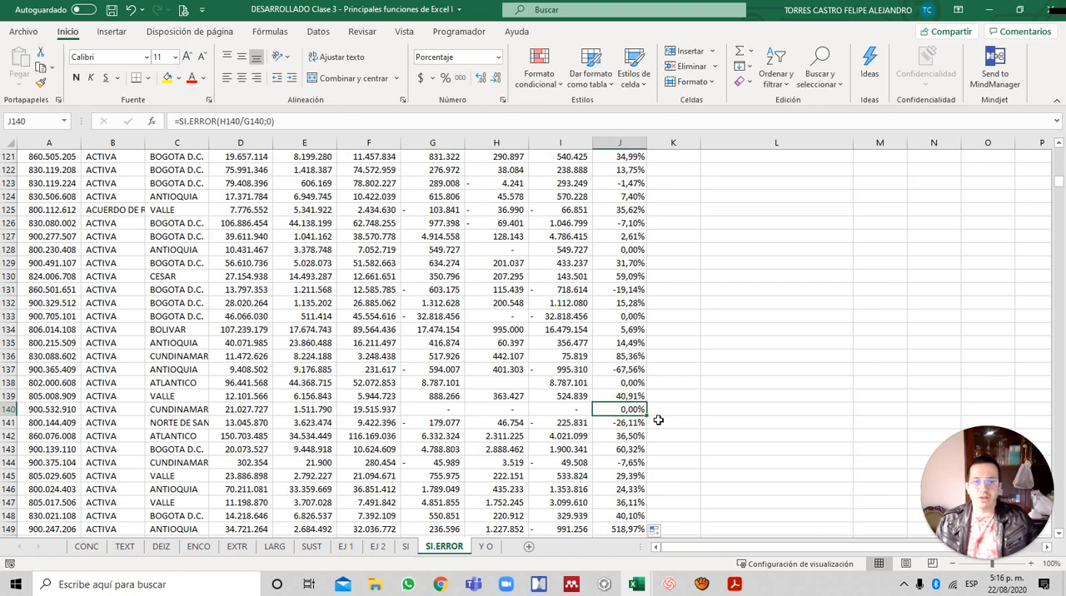
- Check the SI.ERROR result in row 307, comparing the pre-tax profit in G307 with the tax rate in J307
{"action": "scroll", "coordinate": [658, 414], "scroll_direction": "down", "scroll_amount": 7}
{"action": "scroll", "coordinate": [658, 415], "scroll_direction": "down", "scroll_amount": 17}
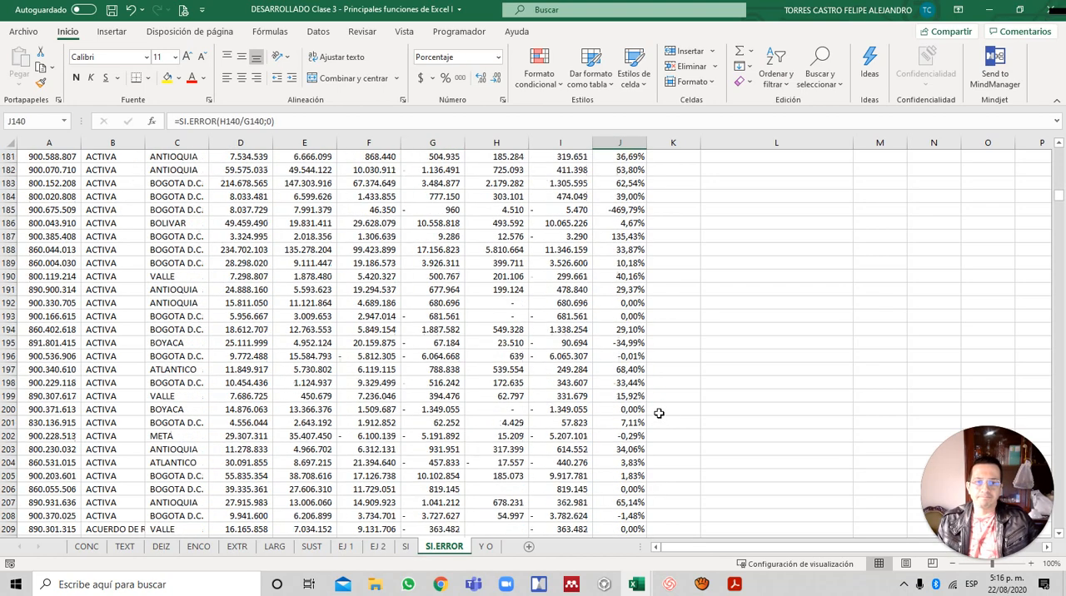
{"action": "scroll", "coordinate": [543, 393], "scroll_direction": "down", "scroll_amount": 17}
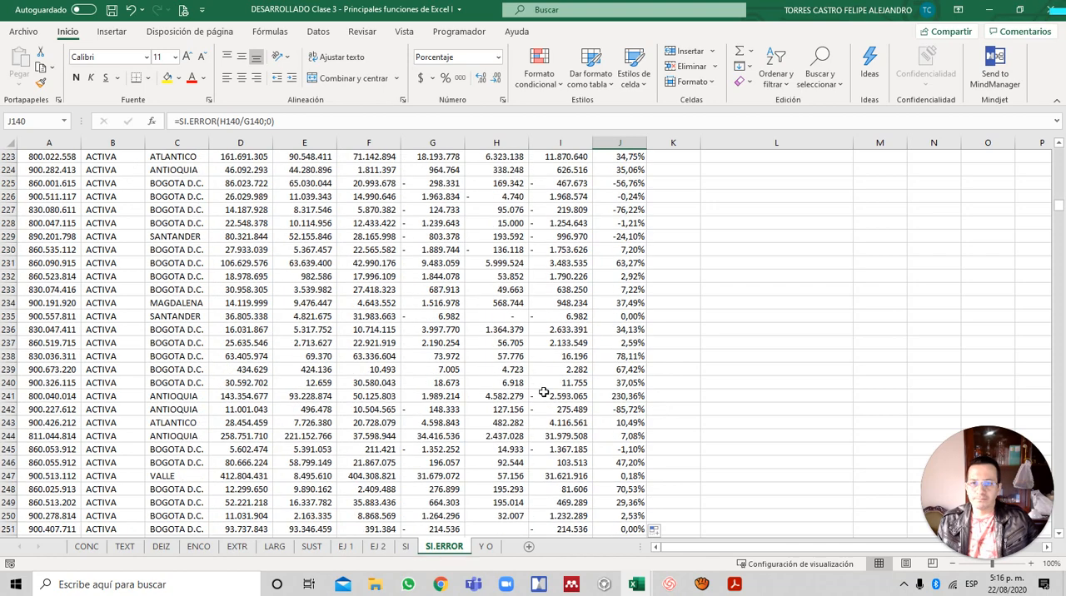
{"action": "scroll", "coordinate": [543, 392], "scroll_direction": "down", "scroll_amount": 13}
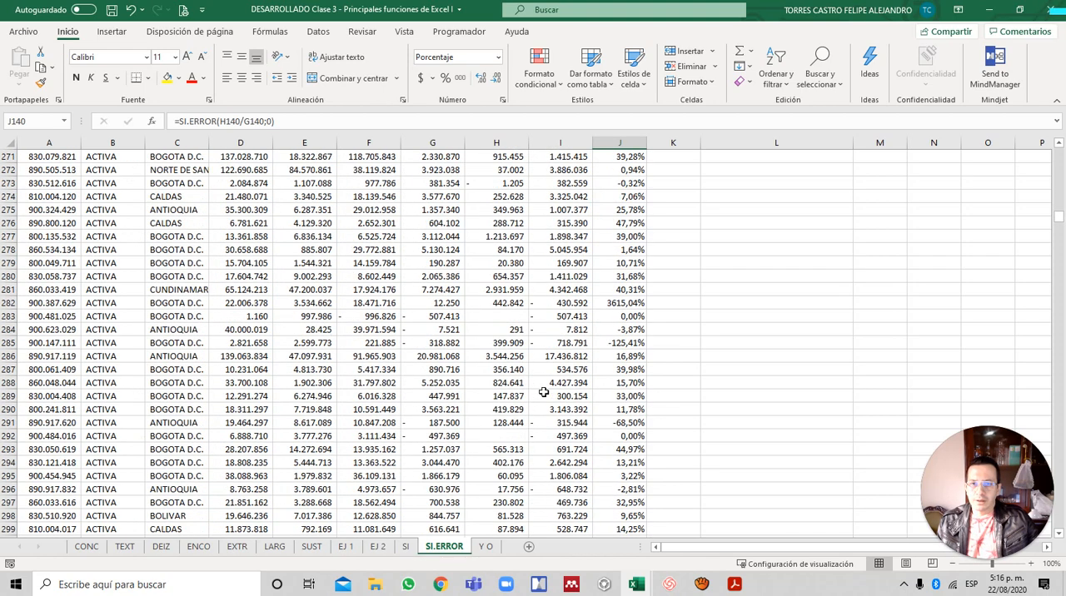
{"action": "left_click", "coordinate": [432, 475]}
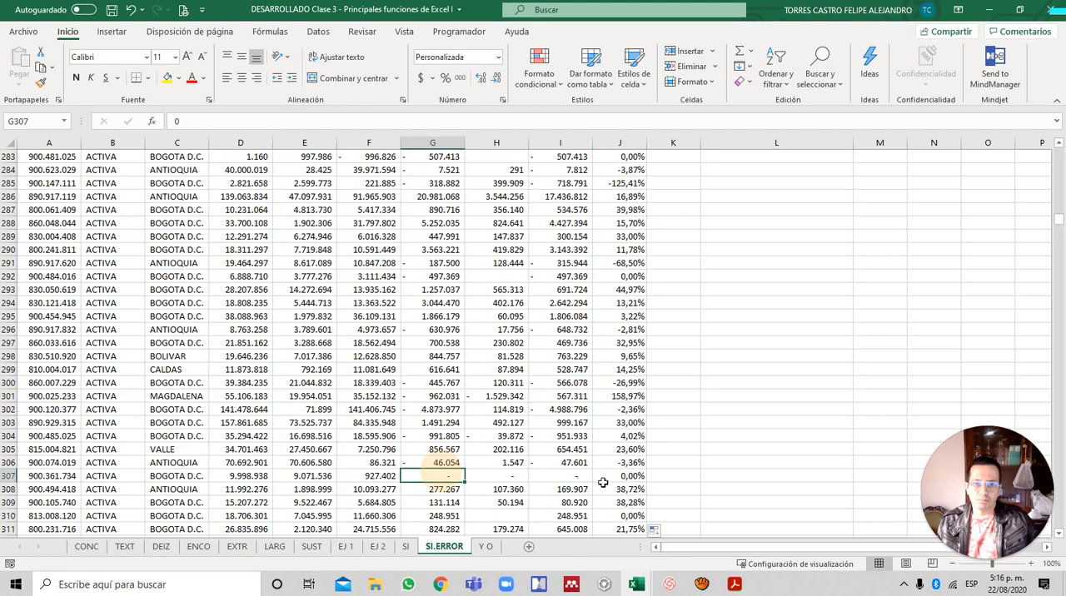
{"action": "left_click", "coordinate": [619, 476]}
- Change the error value in the J5 SI.ERROR formula to "NO APLICA", and fill the formula down column J
{"action": "key", "text": "ctrl+Up"}
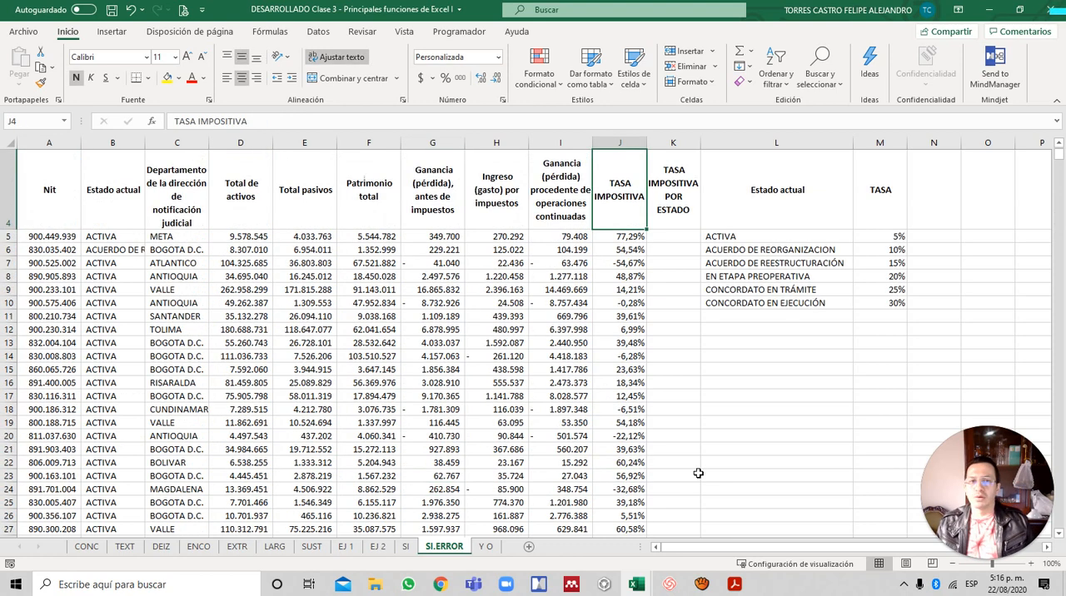
{"action": "key", "text": "Down"}
{"action": "key", "text": "F2"}
{"action": "key", "text": "Left"}
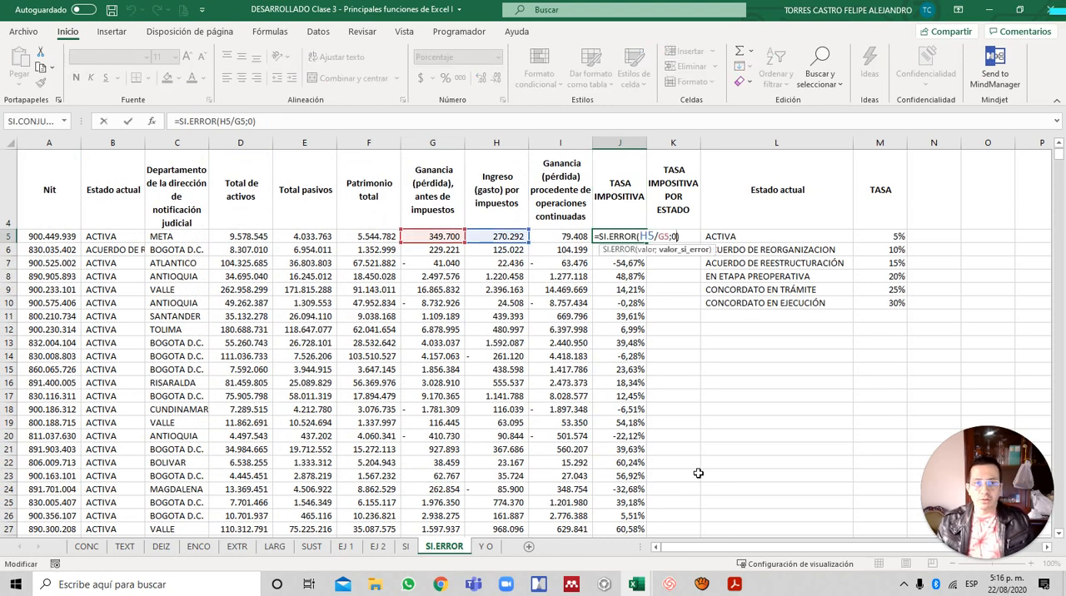
{"action": "key", "text": "BackSpace"}
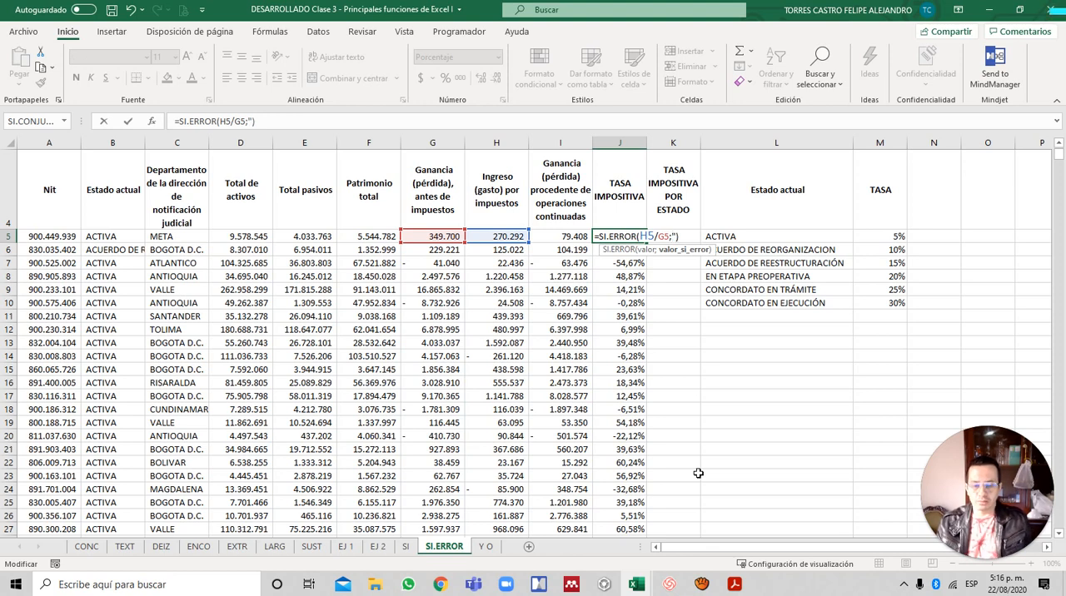
{"action": "type", "text": "\"NO APLICA"}
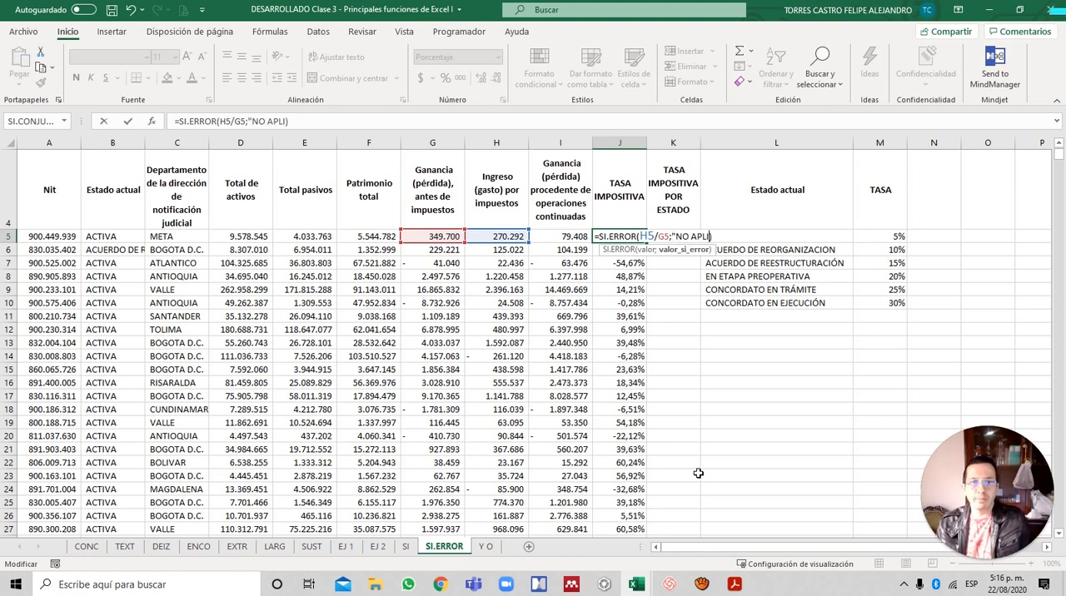
{"action": "type", "text": "\""}
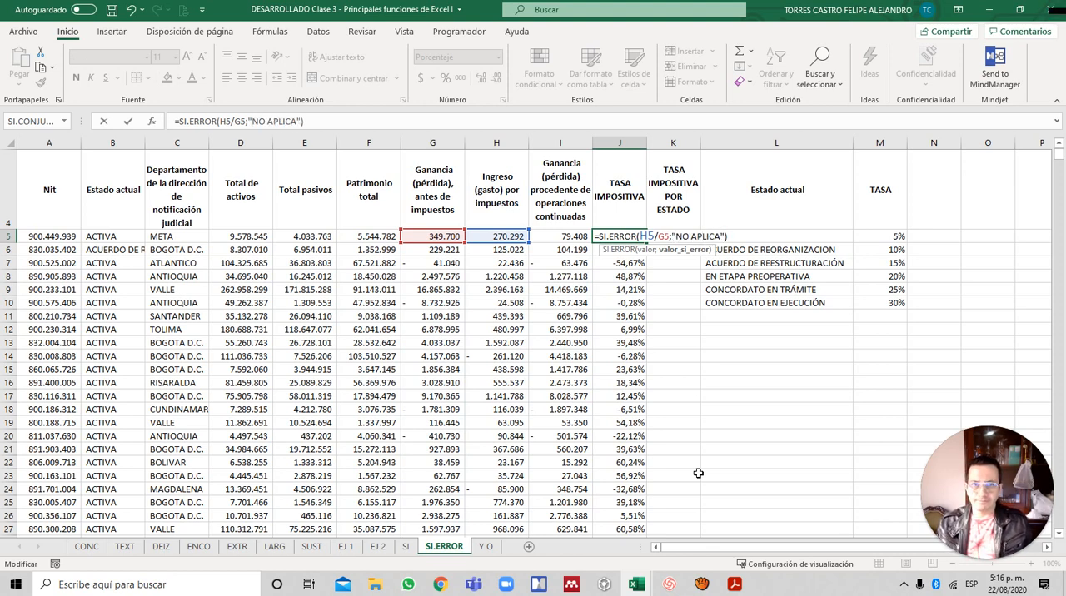
{"action": "key", "text": "ctrl+Return"}
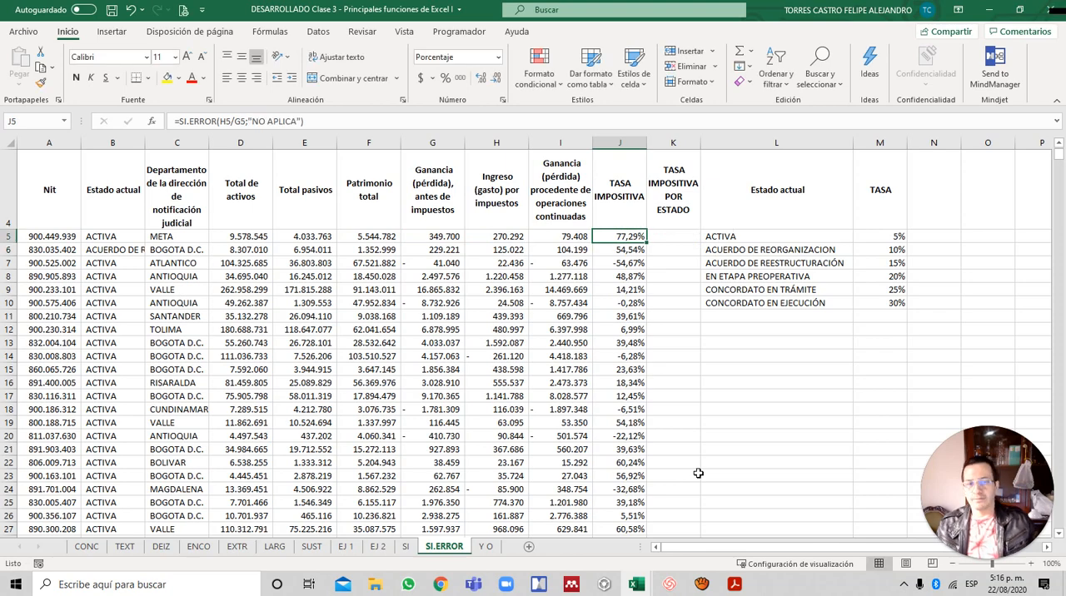
{"action": "double_click", "coordinate": [645, 242]}
- Check the SI.ERROR results down column J, comparing the pre-tax profit in G140 and G307 with the rates in J140 and J307
{"action": "left_click", "coordinate": [639, 248]}
{"action": "scroll", "coordinate": [640, 248], "scroll_direction": "down", "scroll_amount": 20}
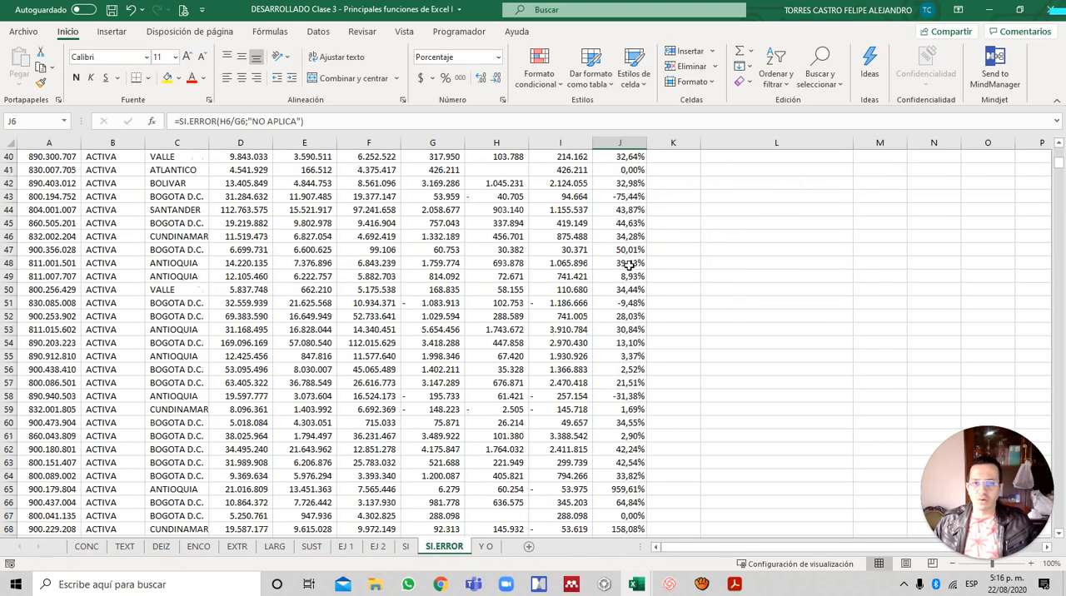
{"action": "scroll", "coordinate": [631, 280], "scroll_direction": "down", "scroll_amount": 11}
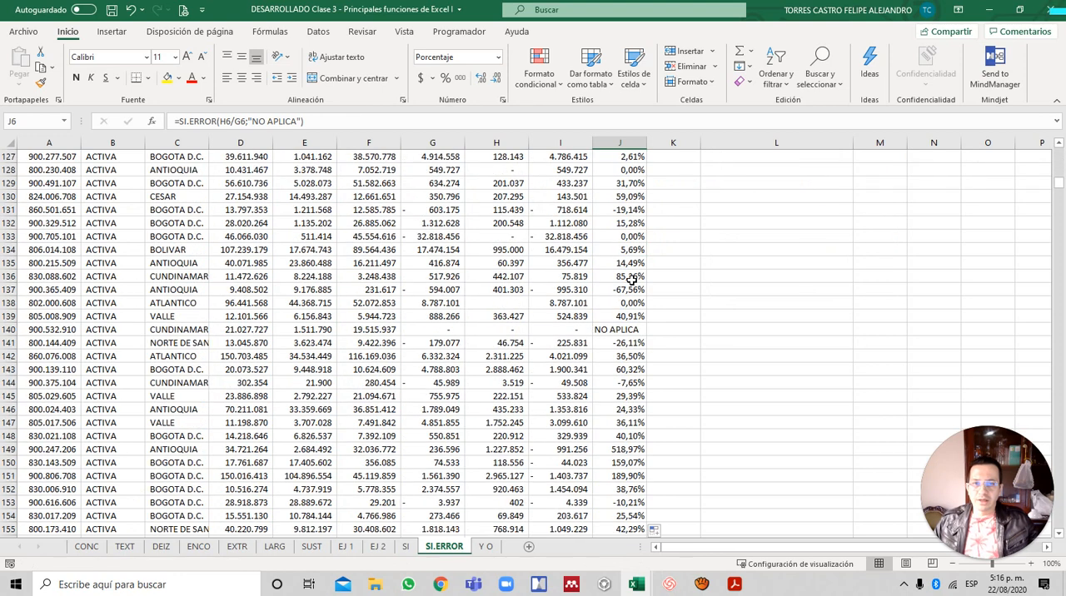
{"action": "left_click", "coordinate": [436, 331]}
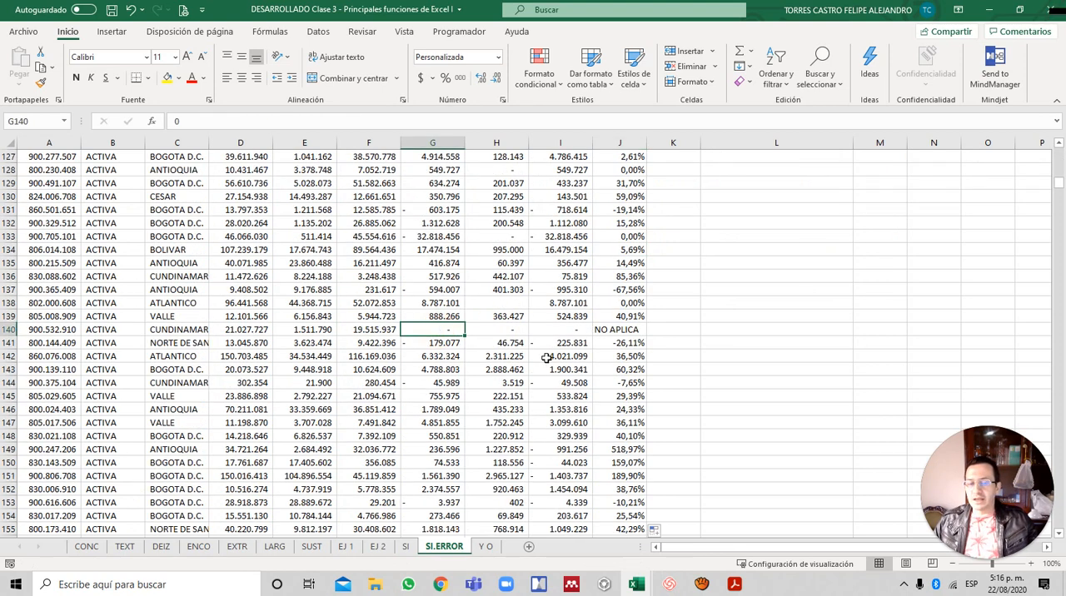
{"action": "left_click", "coordinate": [614, 331]}
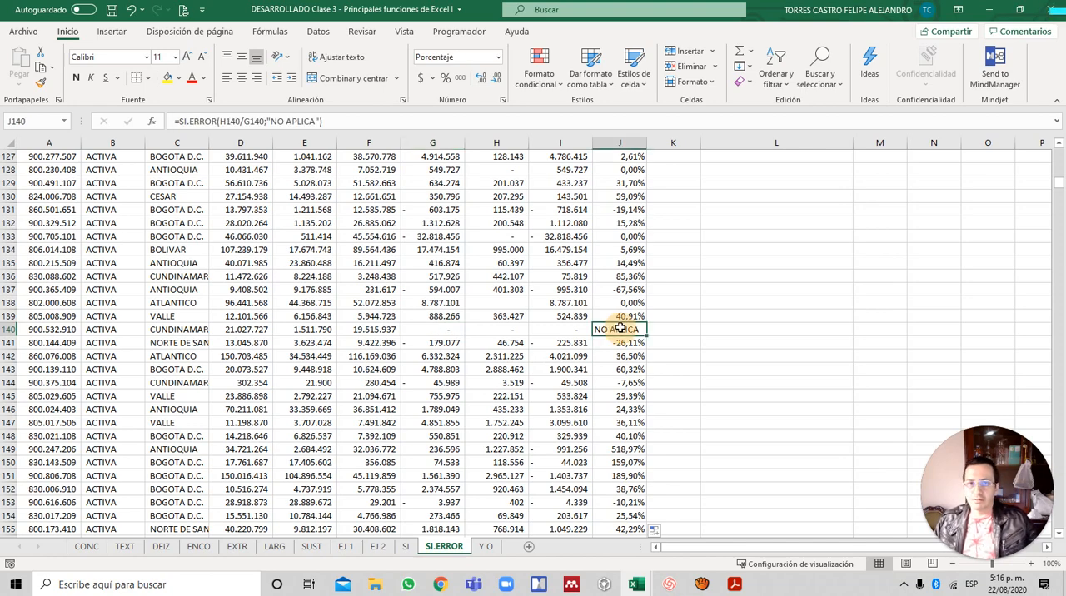
{"action": "scroll", "coordinate": [665, 333], "scroll_direction": "down", "scroll_amount": 14}
{"action": "scroll", "coordinate": [665, 337], "scroll_direction": "down", "scroll_amount": 20}
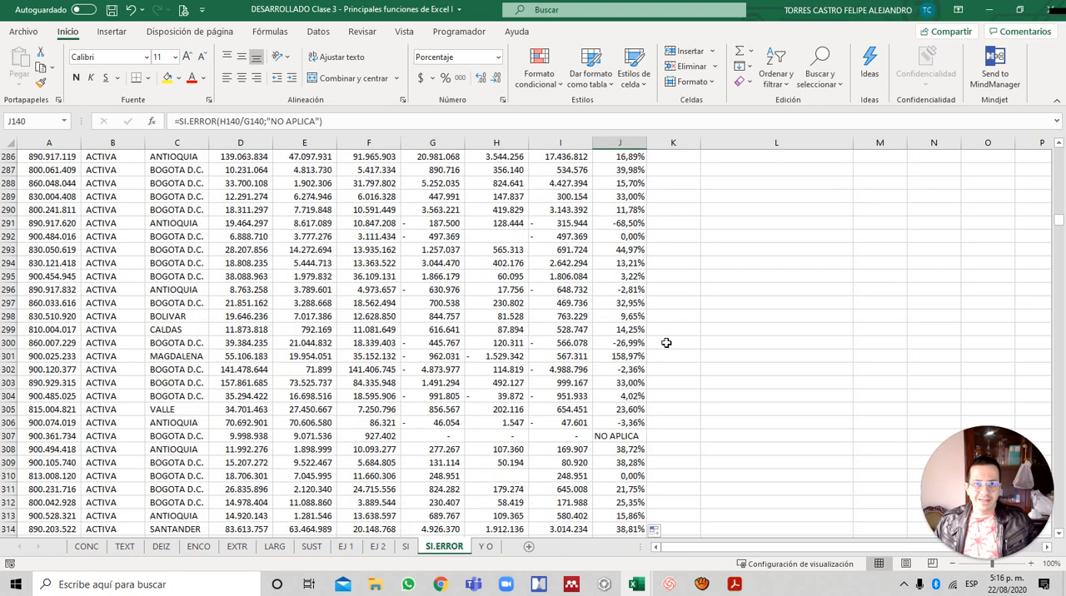
{"action": "left_click", "coordinate": [611, 437]}
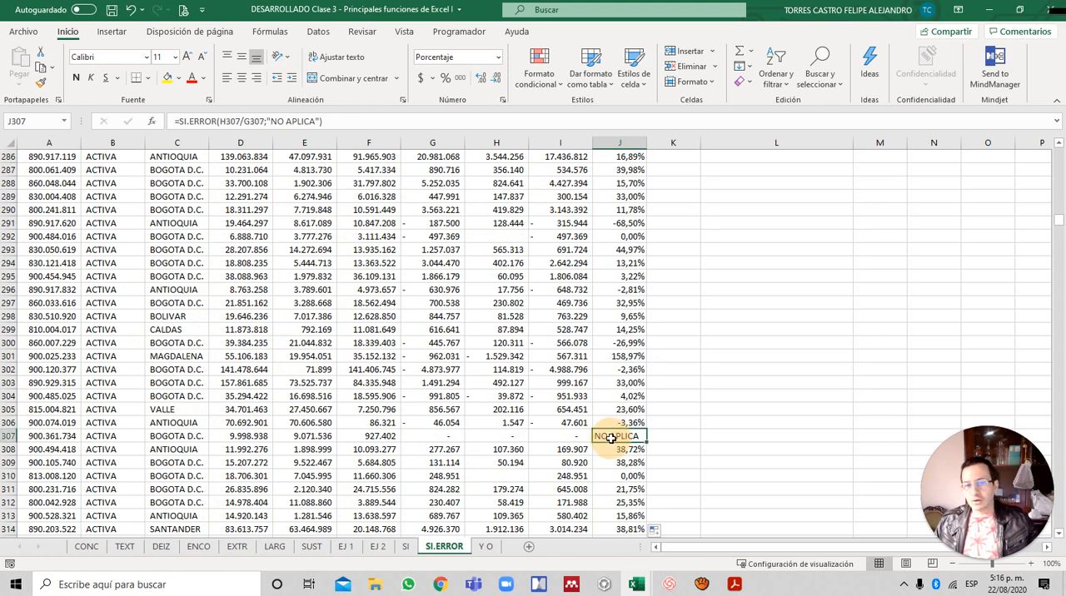
{"action": "left_click", "coordinate": [449, 437]}
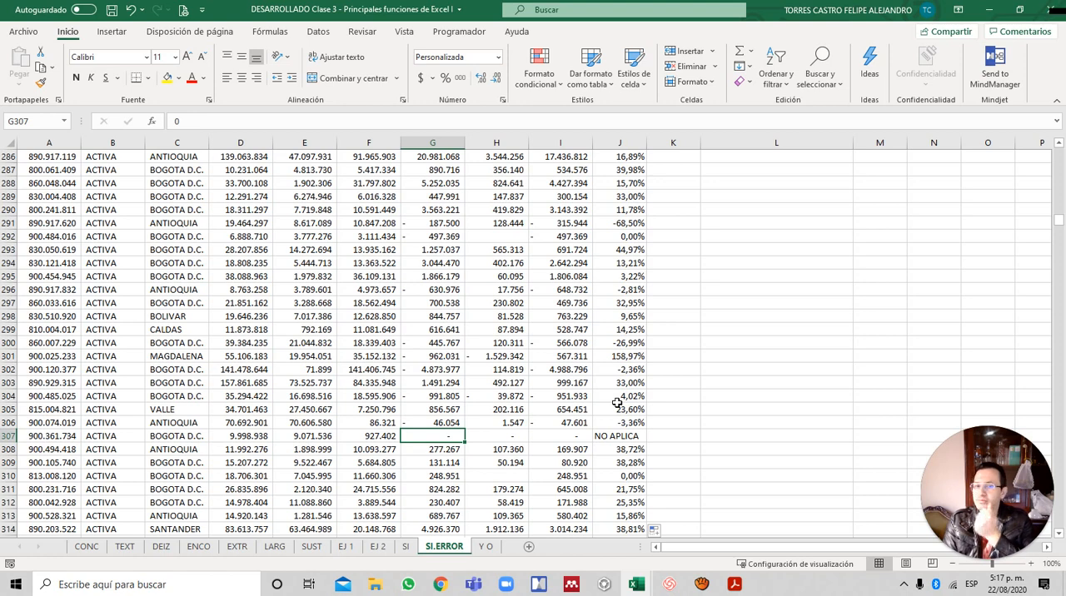
- Read the second exercise instruction in A2 on the tax rate by company status, and go to K5
{"action": "key", "text": "Up"}
{"action": "key", "text": "ctrl+Up"}
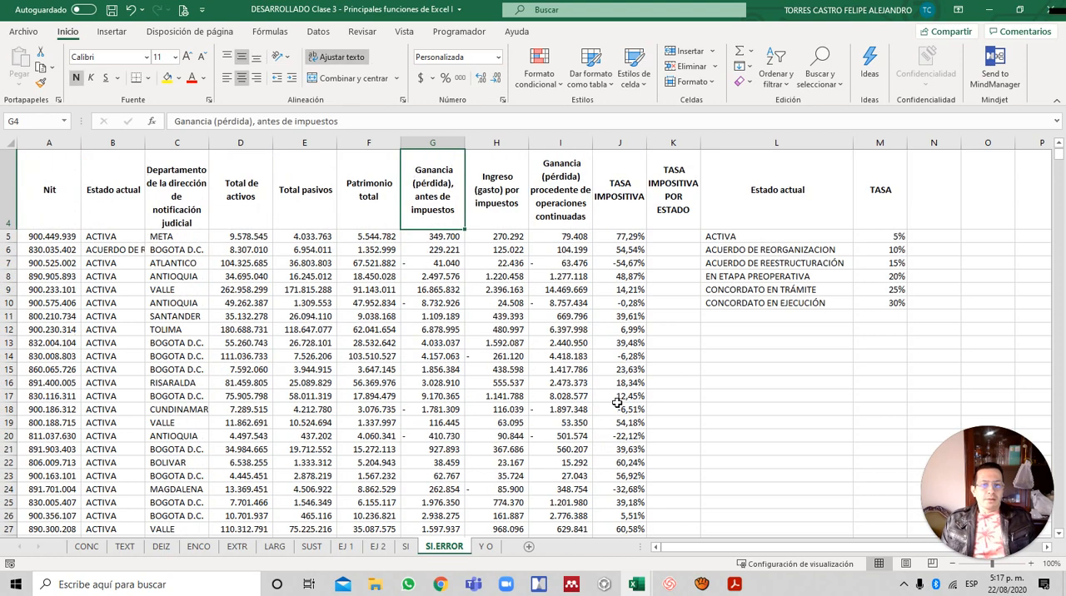
{"action": "key", "text": "Down"}
{"action": "key", "text": "Down"}
{"action": "key", "text": "Right"}
{"action": "key", "text": "Right"}
{"action": "key", "text": "Right"}
{"action": "key", "text": "Up"}
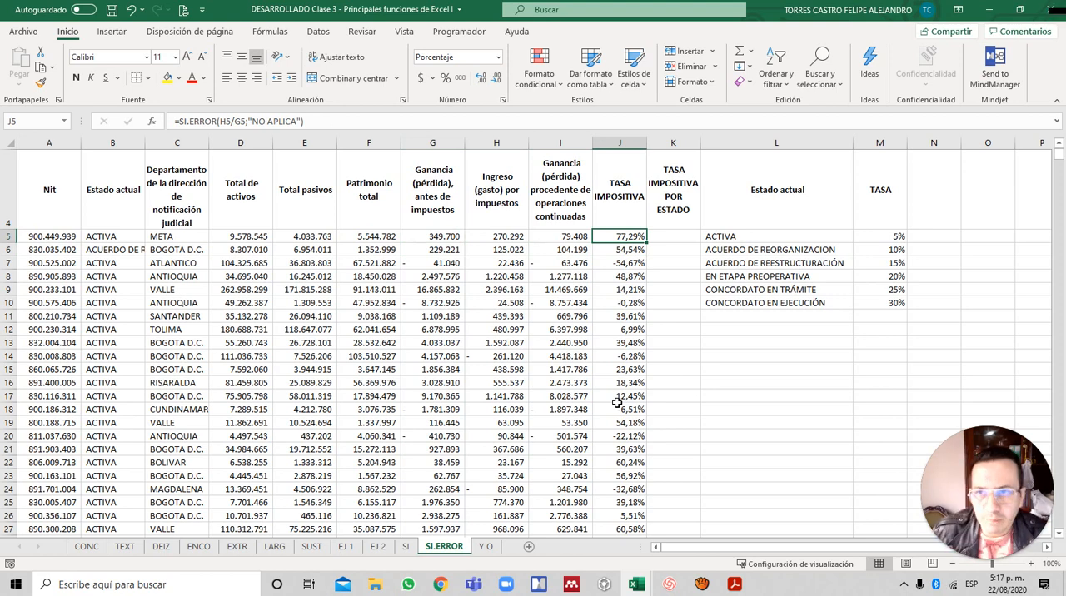
{"action": "key", "text": "Up"}
{"action": "scroll", "coordinate": [616, 403], "scroll_direction": "up", "scroll_amount": 1}
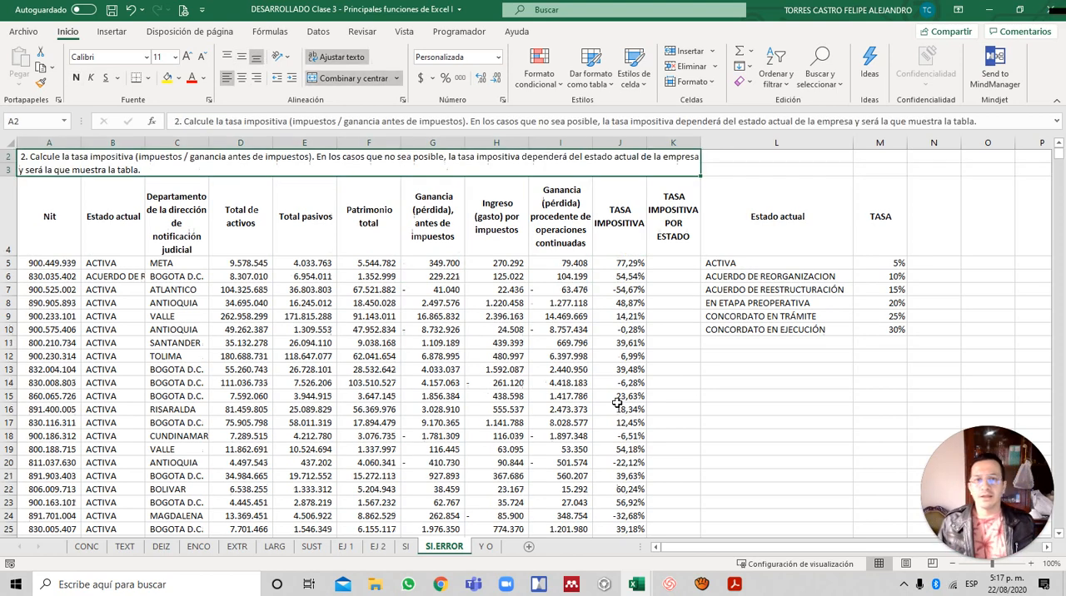
{"action": "key", "text": "Down"}
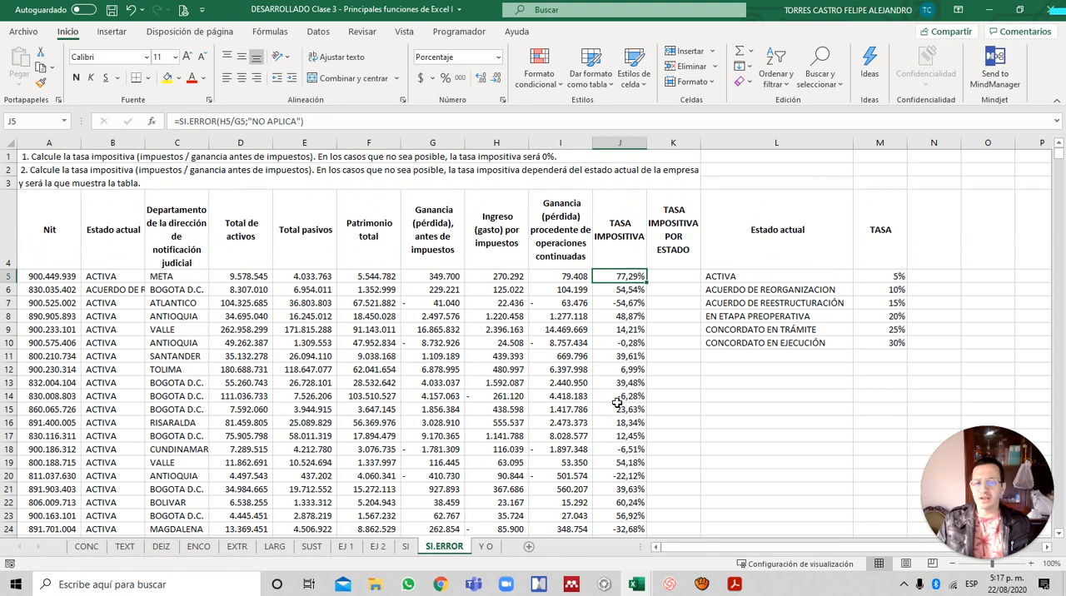
{"action": "key", "text": "Right"}
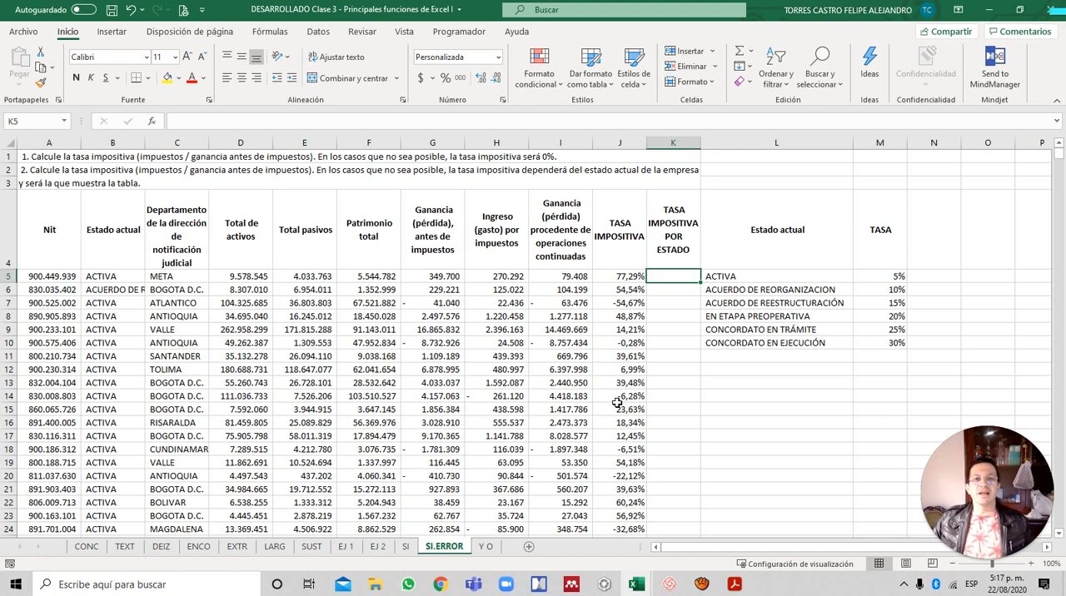
- Examine the company statuses in the Estado actual column from B4 to the end of the data
{"action": "key", "text": "Left"}
{"action": "key", "text": "Up"}
{"action": "key", "text": "Left"}
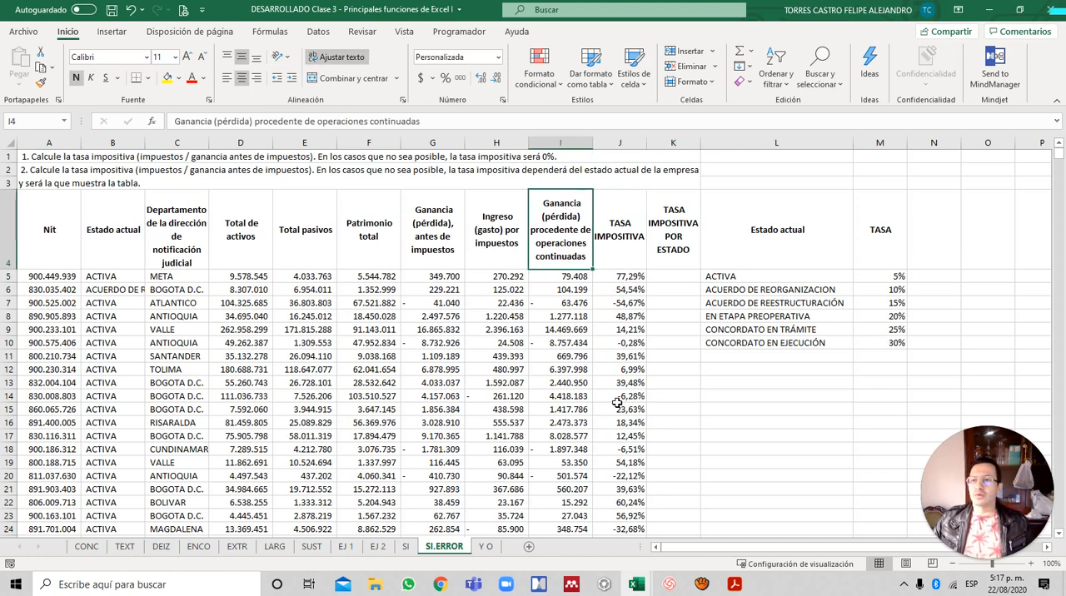
{"action": "key", "text": "Right"}
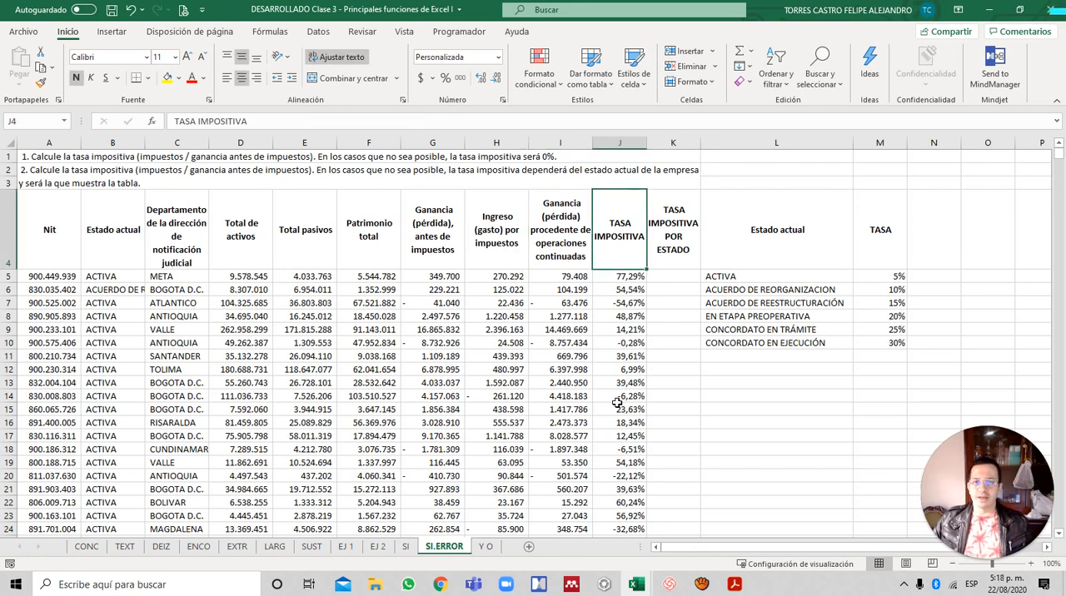
{"action": "key", "text": "Left"}
{"action": "key", "text": "Left"}
{"action": "key", "text": "Left"}
{"action": "key", "text": "Left"}
{"action": "key", "text": "Left"}
{"action": "key", "text": "Left"}
{"action": "key", "text": "Left"}
{"action": "key", "text": "Left"}
{"action": "key", "text": "ctrl+shift+Down"}
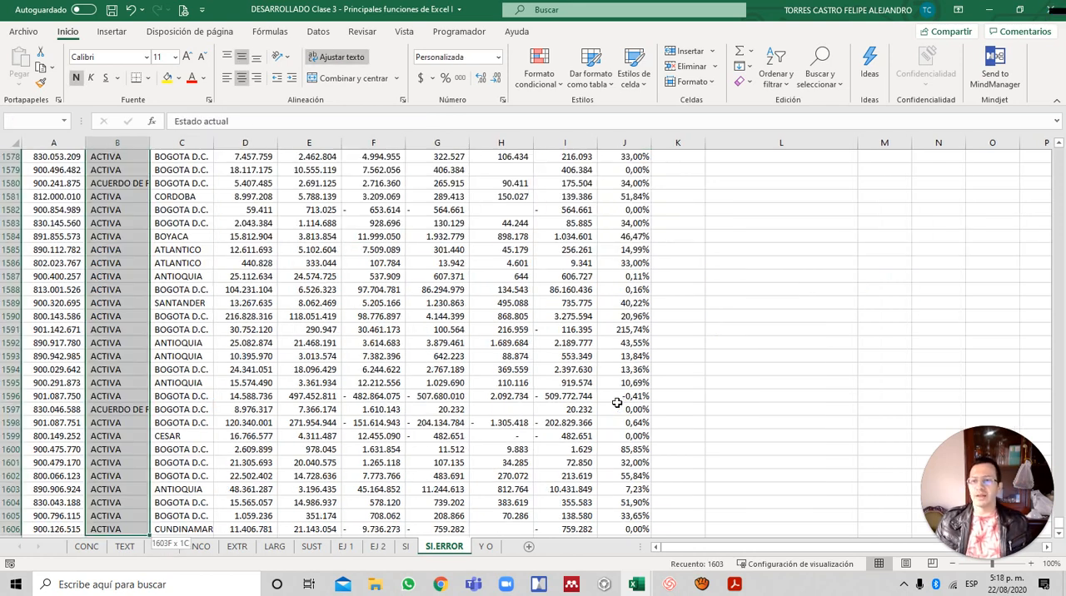
{"action": "key", "text": "ctrl+Home"}
{"action": "key", "text": "Down"}
{"action": "key", "text": "Down"}
{"action": "key", "text": "Right"}
{"action": "key", "text": "Right"}
{"action": "key", "text": "Right"}
{"action": "key", "text": "Right"}
{"action": "key", "text": "Right"}
{"action": "key", "text": "Right"}
{"action": "key", "text": "Right"}
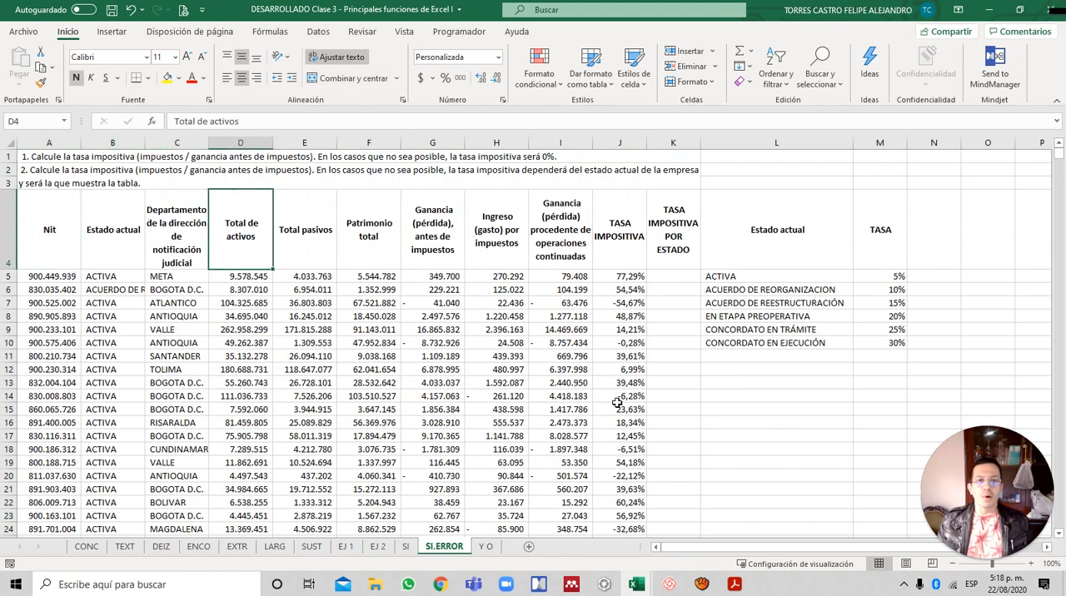
- Review the company statuses in L5:L10 of the status and TASA lookup table
{"action": "key", "text": "Right"}
{"action": "key", "text": "Right"}
{"action": "key", "text": "Right"}
{"action": "key", "text": "Down"}
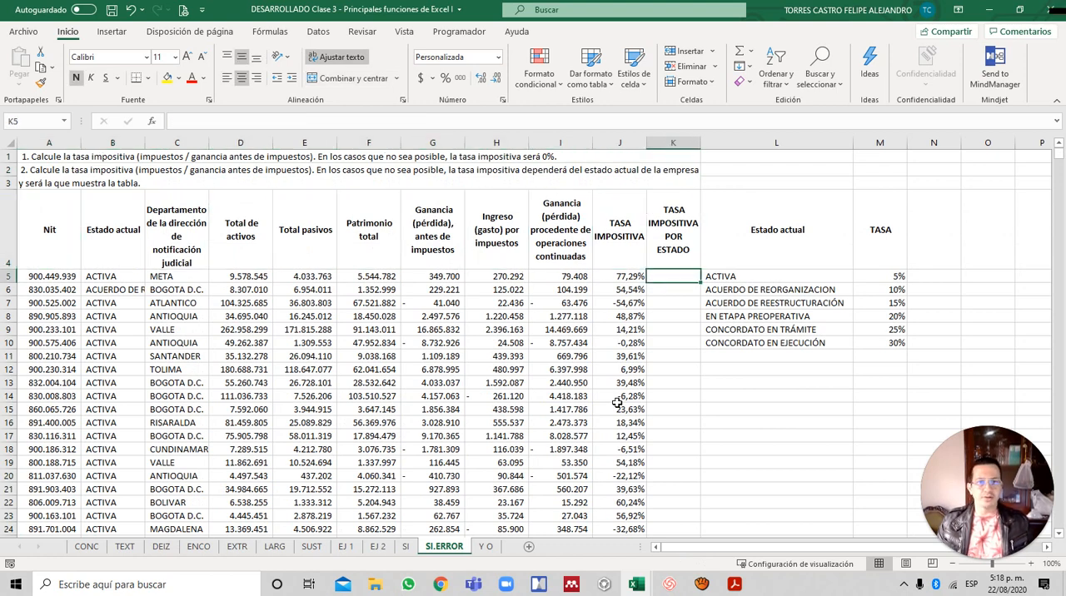
{"action": "key", "text": "Right"}
{"action": "key", "text": "ctrl+shift+Down"}
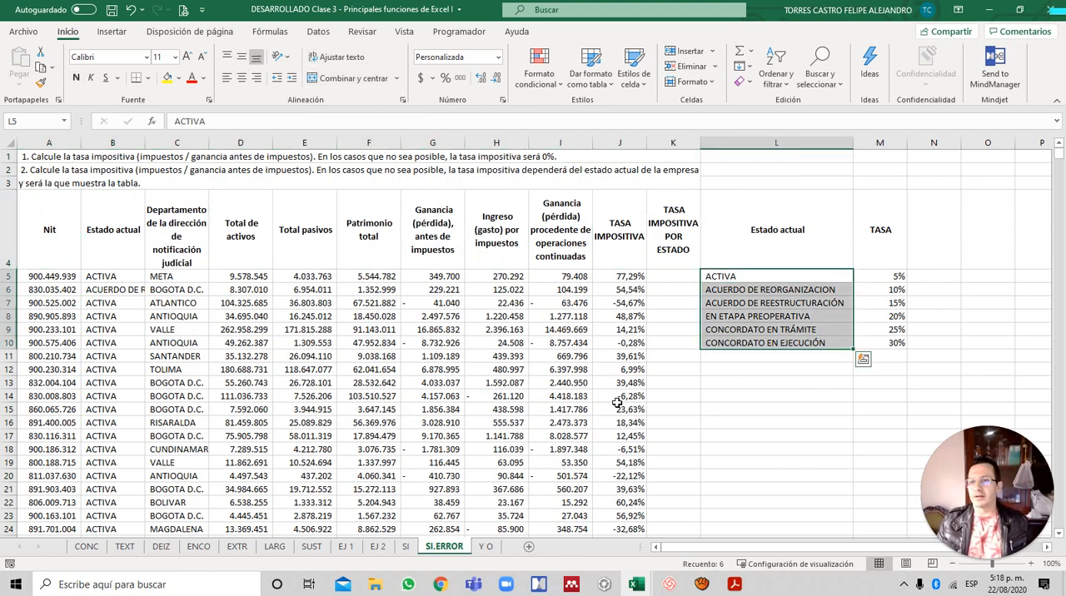
{"action": "key", "text": "Up"}
{"action": "key", "text": "Right"}
{"action": "key", "text": "Down"}
{"action": "key", "text": "Down"}
{"action": "key", "text": "Left"}
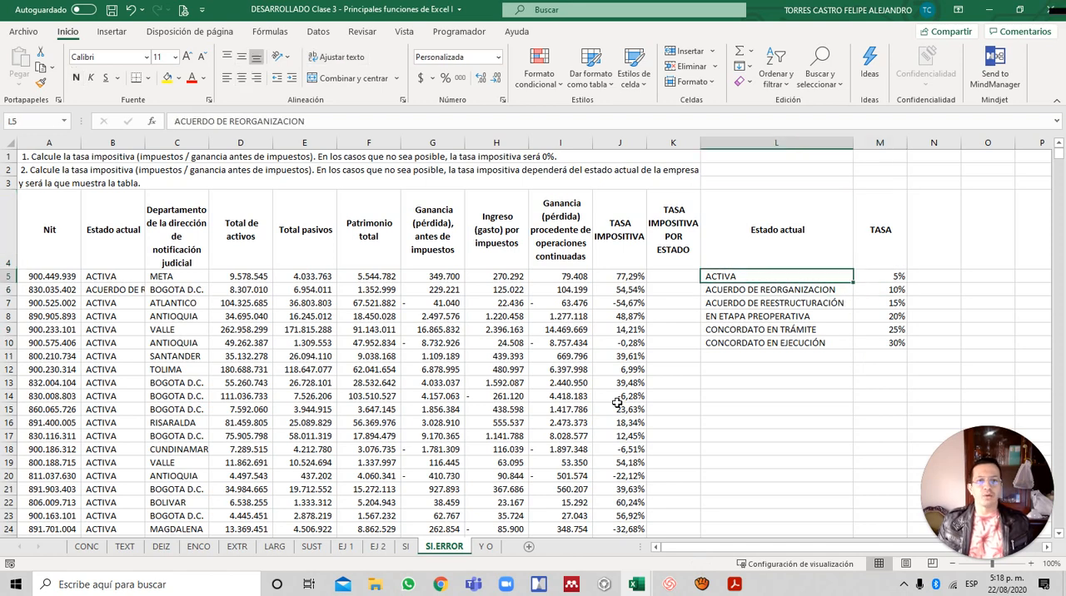
- Start the TASA IMPOSITIVA POR ESTADO formula in K5 with =SI.ERROR(H5/G5; up to its error-value argument
{"action": "key", "text": "Left"}
{"action": "key", "text": "Up"}
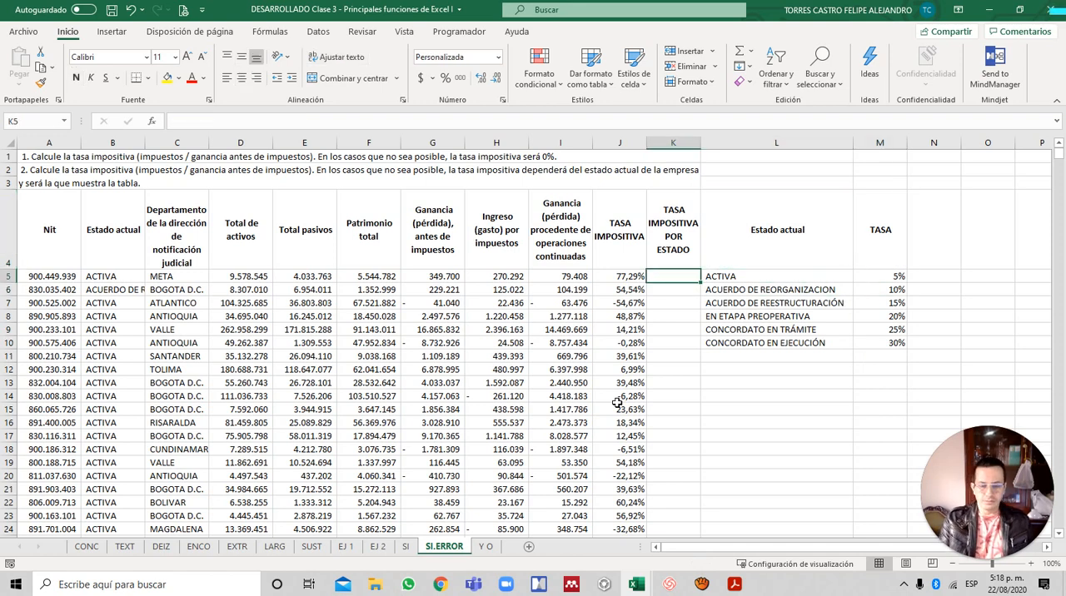
{"action": "type", "text": "=SI"}
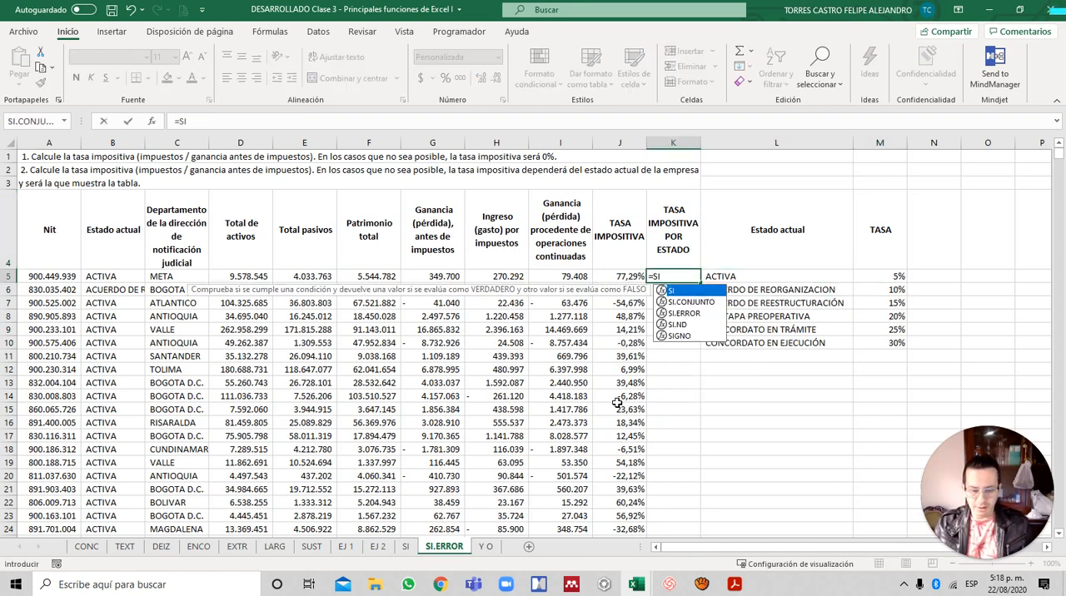
{"action": "type", "text": ".ERROR("}
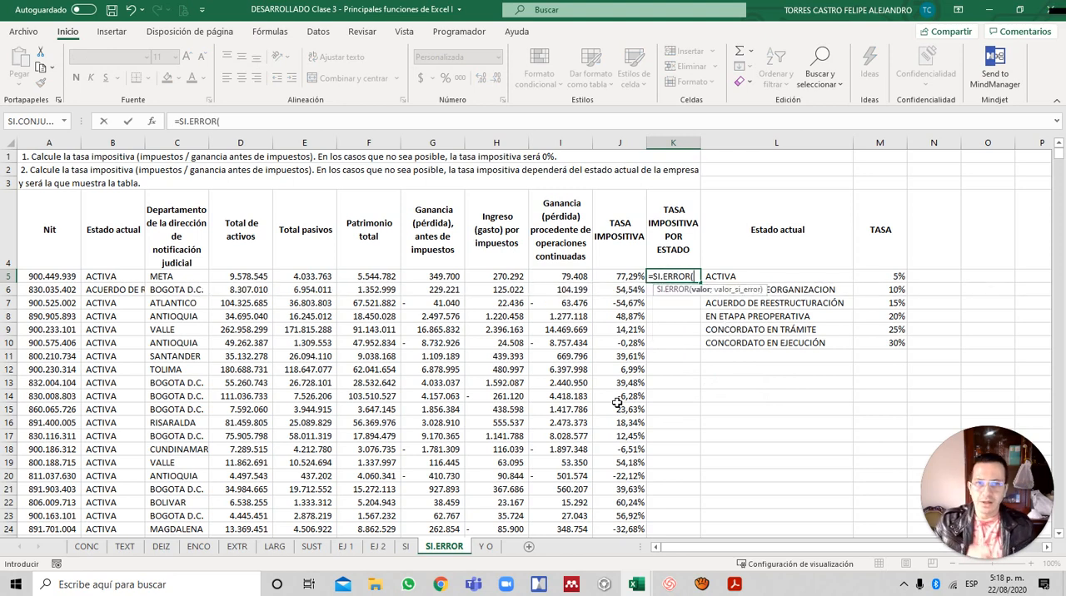
{"action": "key", "text": "Left"}
{"action": "key", "text": "Left"}
{"action": "key", "text": "Left"}
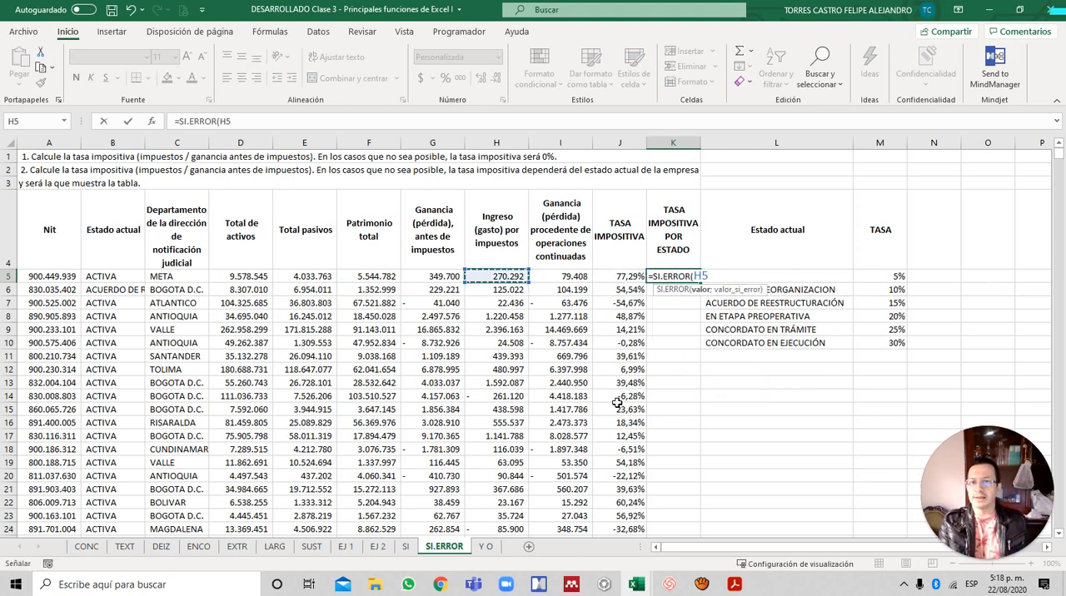
{"action": "type", "text": "/"}
{"action": "key", "text": "Left"}
{"action": "key", "text": "Left"}
{"action": "key", "text": "Left"}
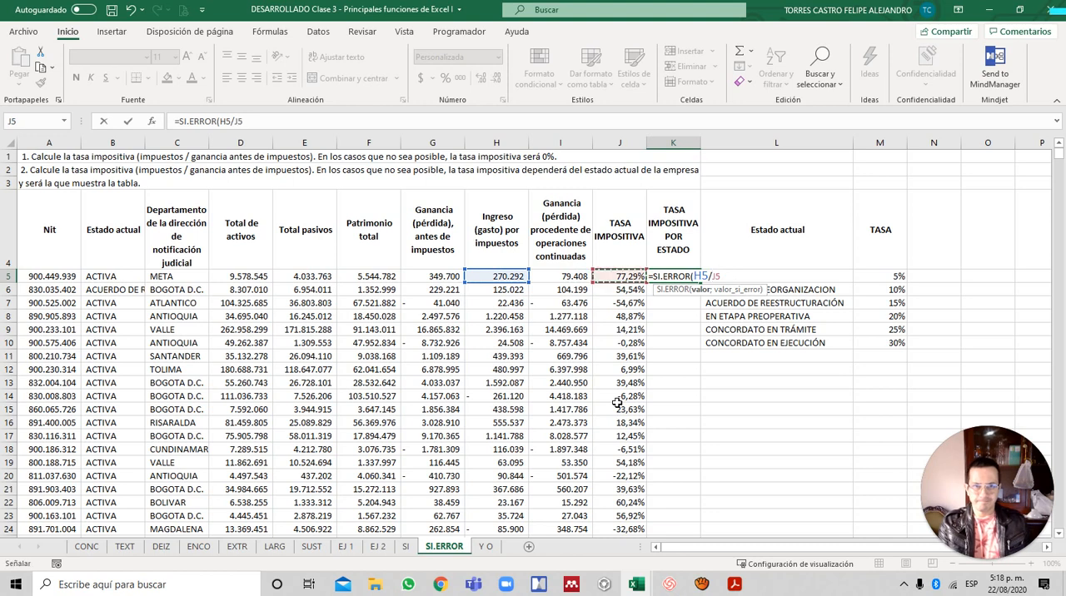
{"action": "key", "text": "Left"}
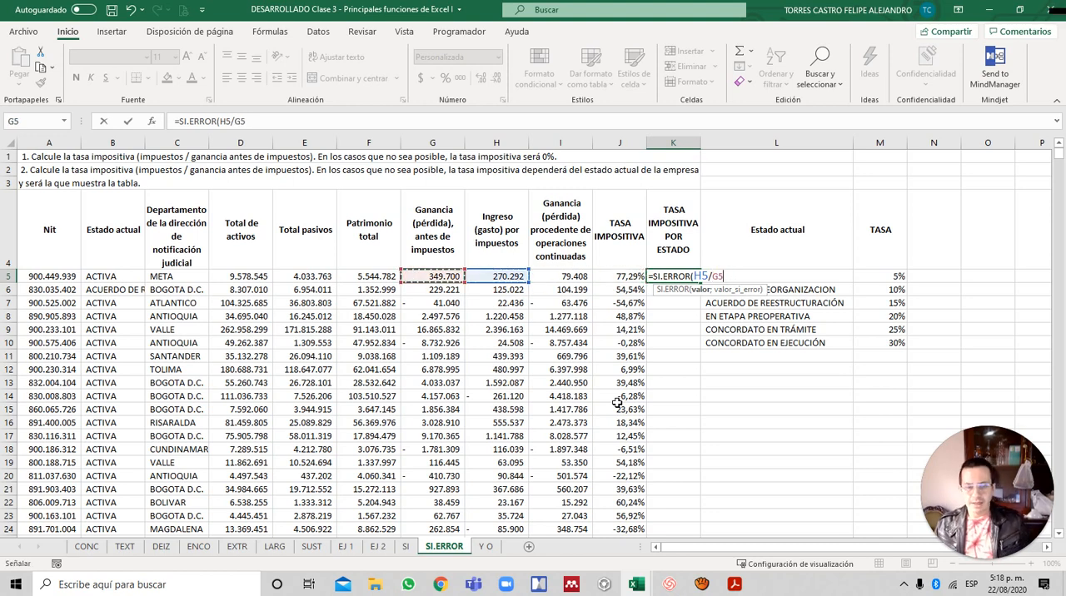
{"action": "type", "text": ";"}
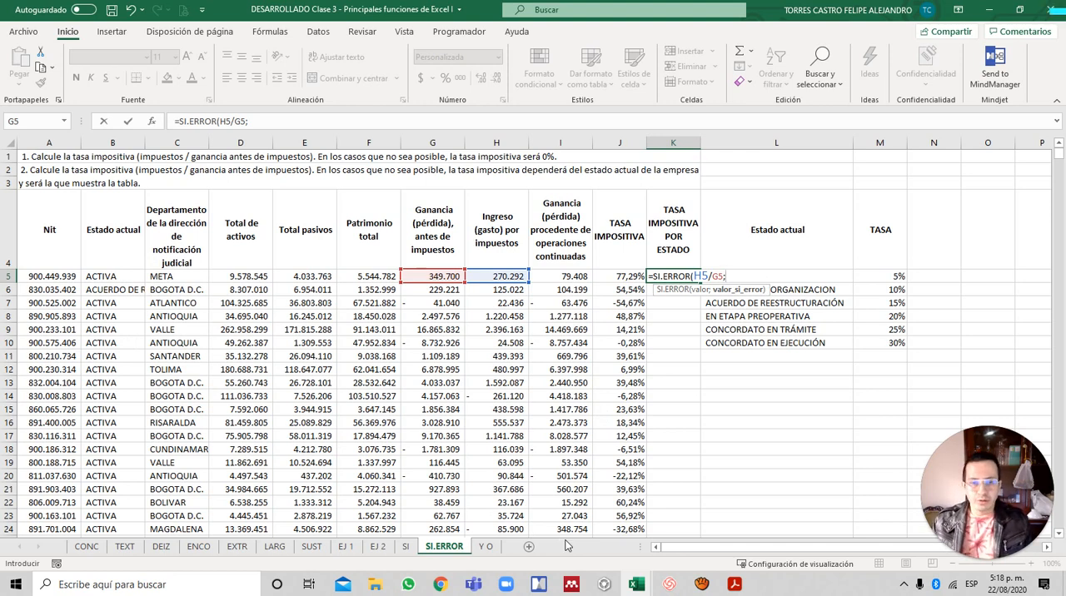
- Nest a first SI as the error value in K5 that tests B5=$L$5 and returns $M$5: SI(B5=$L$5;$M$5;
{"action": "type", "text": "SI"}
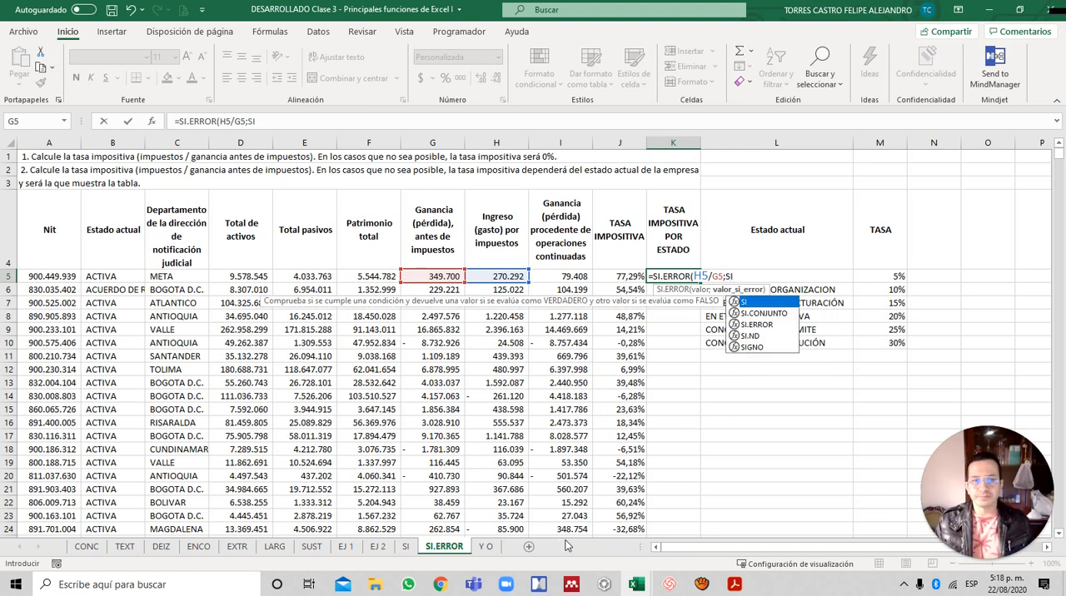
{"action": "type", "text": "("}
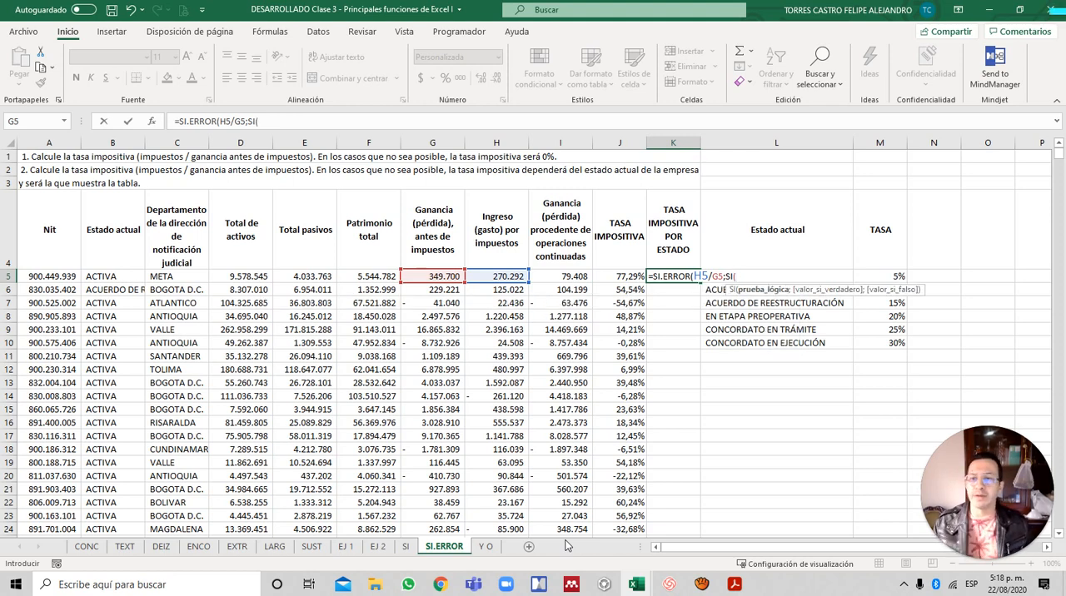
{"action": "key", "text": "Left"}
{"action": "key", "text": "Left"}
{"action": "key", "text": "Left"}
{"action": "key", "text": "Left"}
{"action": "key", "text": "Left"}
{"action": "key", "text": "Left"}
{"action": "key", "text": "Left"}
{"action": "key", "text": "Left"}
{"action": "key", "text": "Left"}
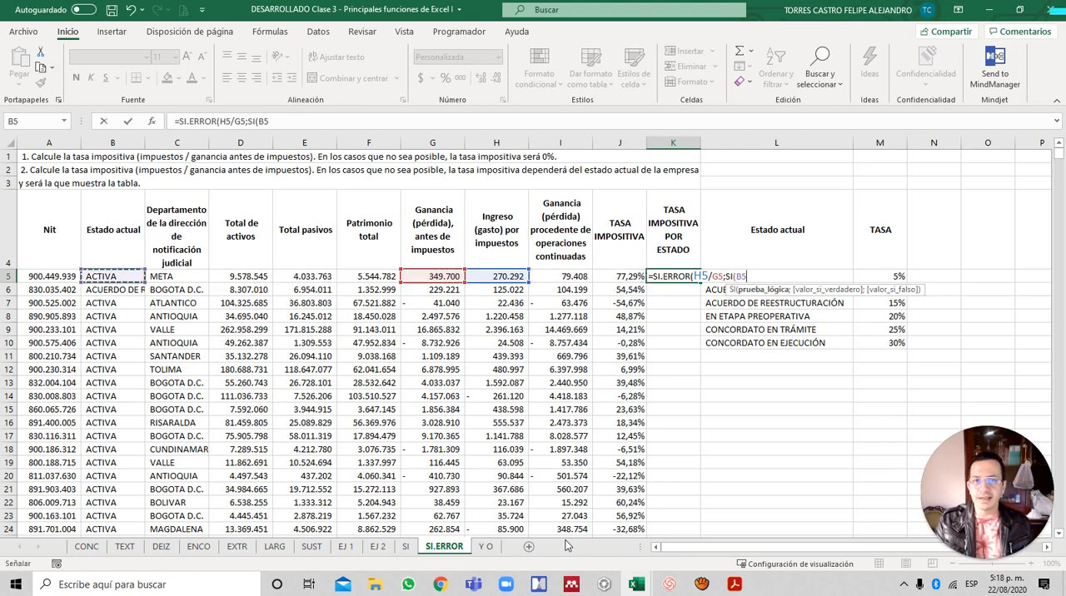
{"action": "type", "text": "="}
{"action": "key", "text": "Right"}
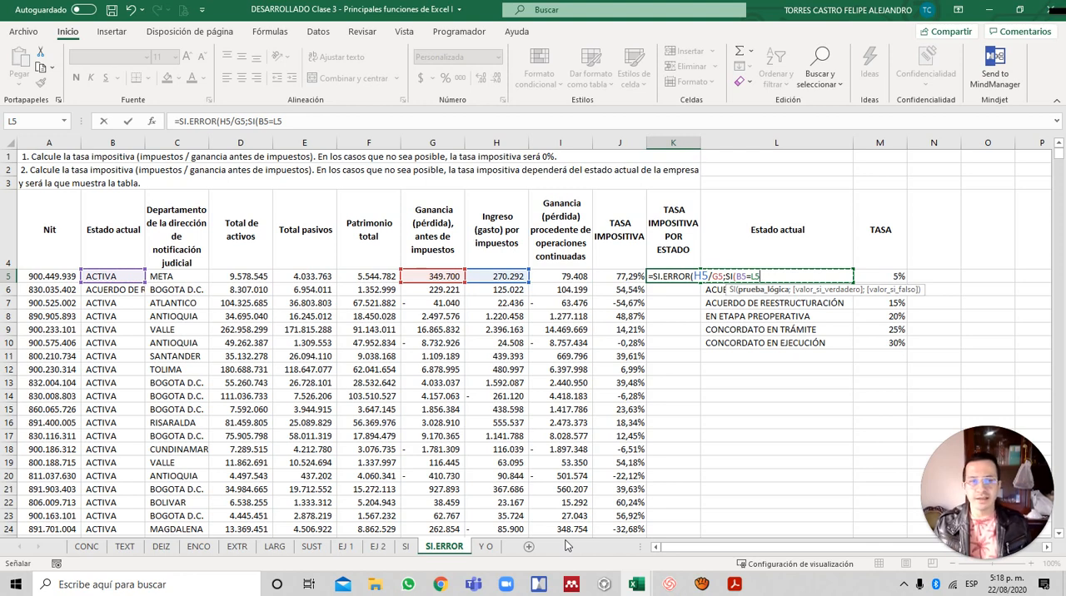
{"action": "key", "text": "F4"}
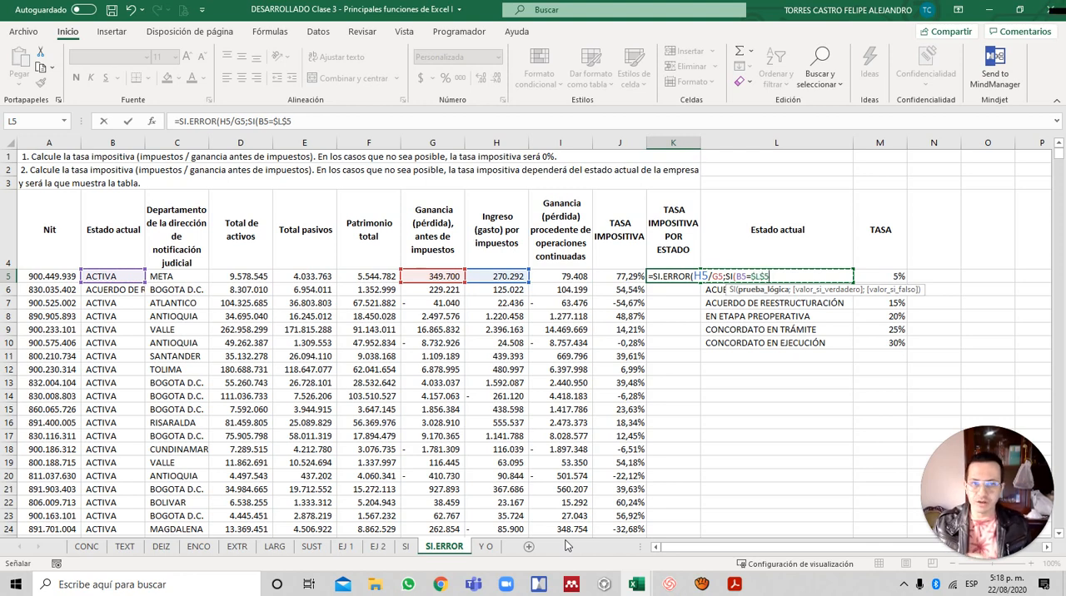
{"action": "type", "text": ";L5"}
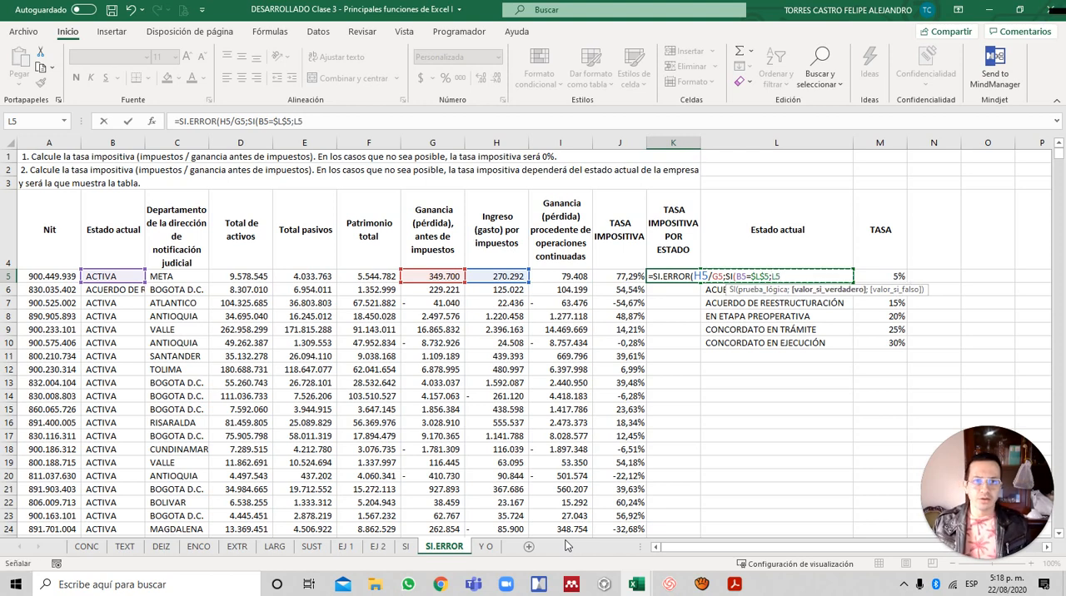
{"action": "key", "text": "Right"}
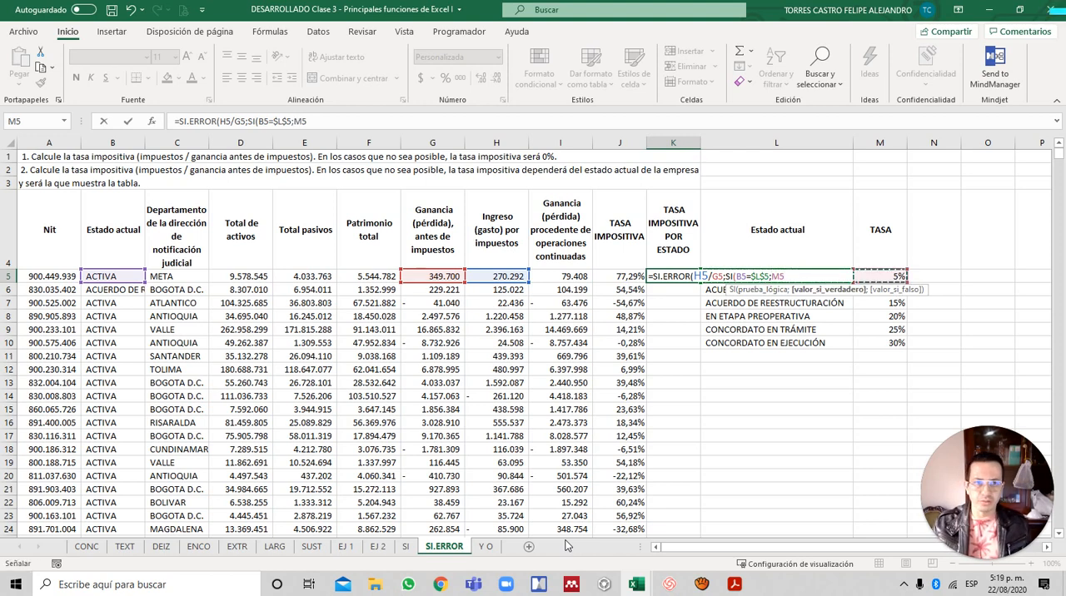
{"action": "key", "text": "F4"}
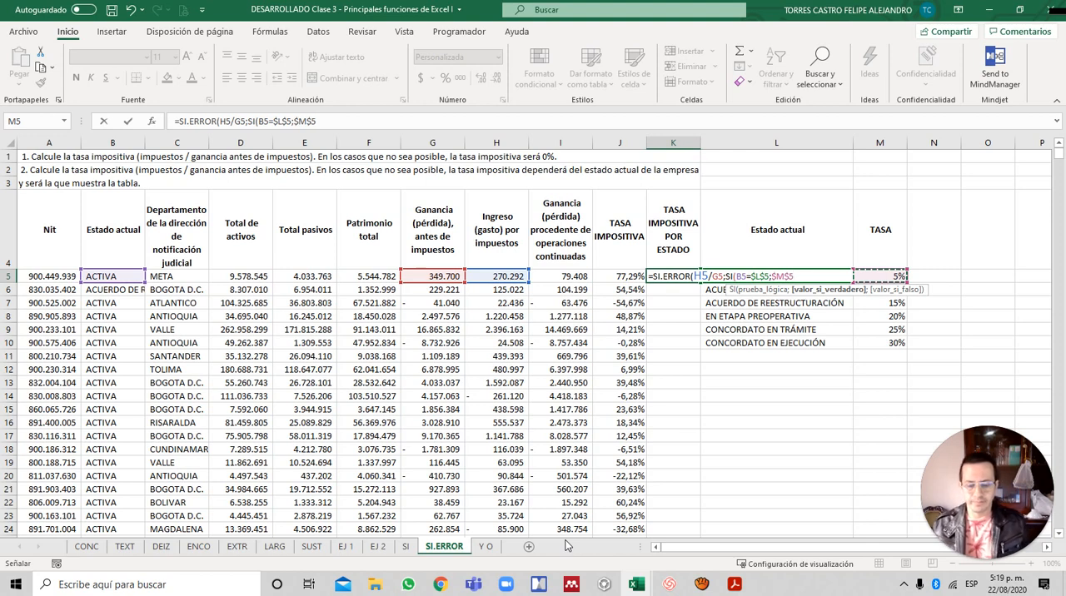
{"action": "type", "text": ";"}
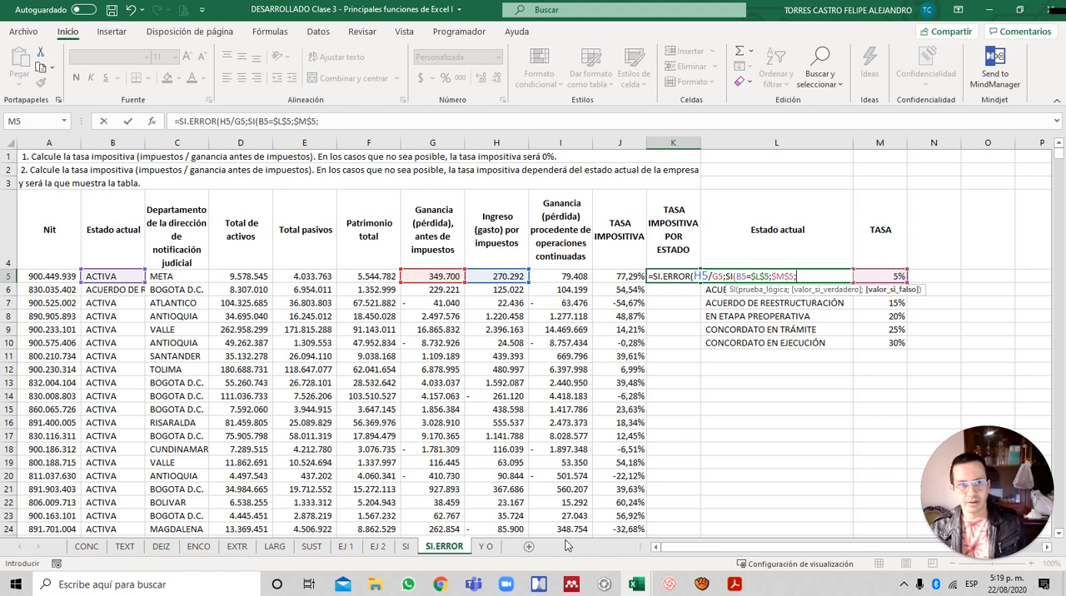
{"action": "type", "text": "SI"}
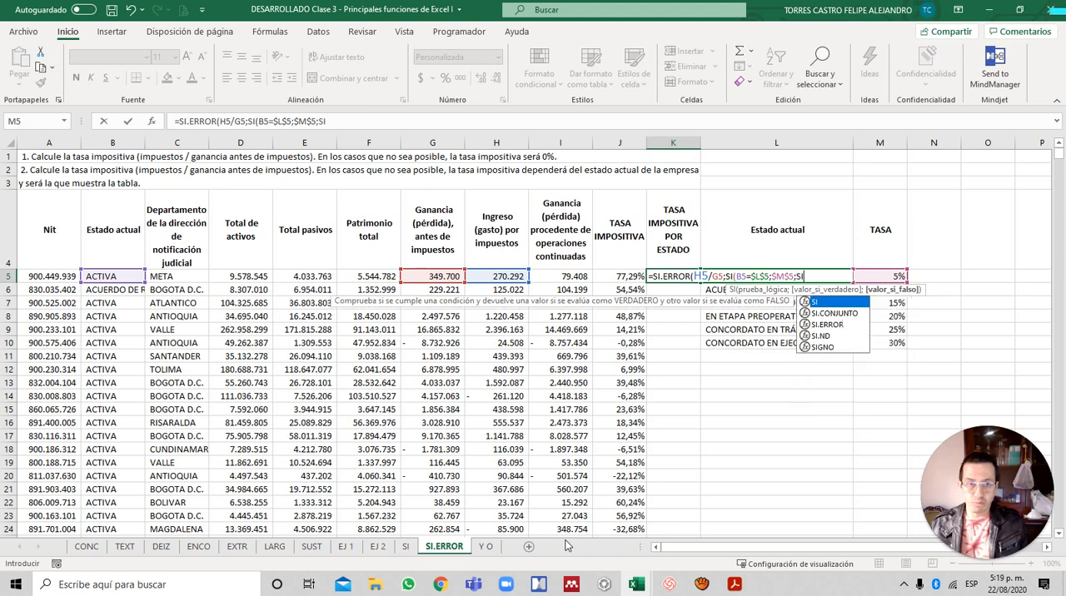
{"action": "type", "text": "("}
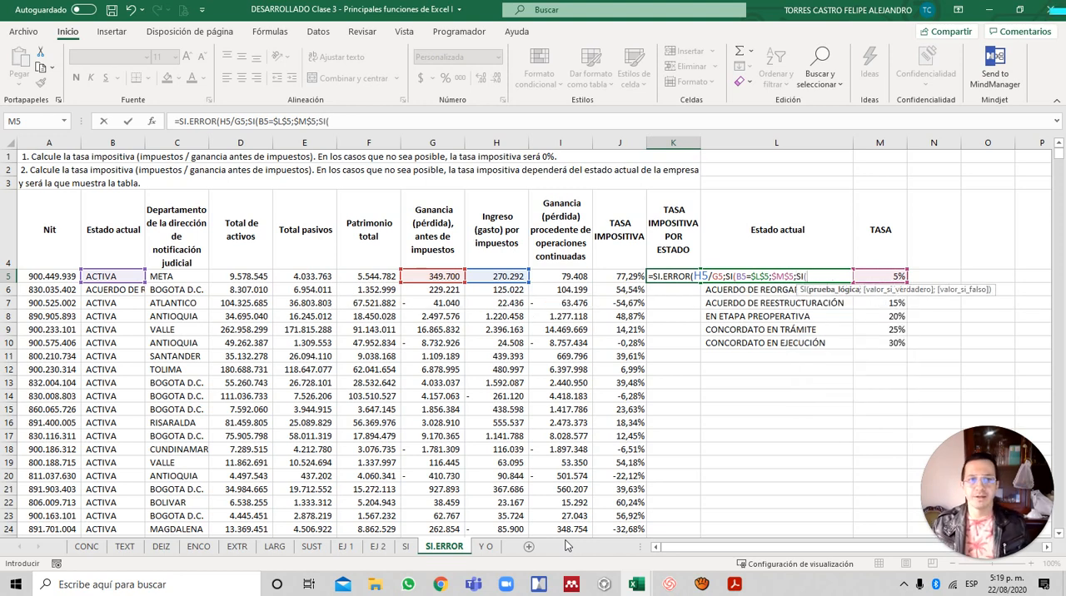
- Nest a second SI in the K5 formula's false argument with the condition B5=$L$6 for ACUERDO DE REORGANIZACION
{"action": "key", "text": "Left"}
{"action": "key", "text": "Left"}
{"action": "key", "text": "Left"}
{"action": "key", "text": "Left"}
{"action": "key", "text": "Left"}
{"action": "key", "text": "Left"}
{"action": "key", "text": "Left"}
{"action": "key", "text": "Left"}
{"action": "key", "text": "Left"}
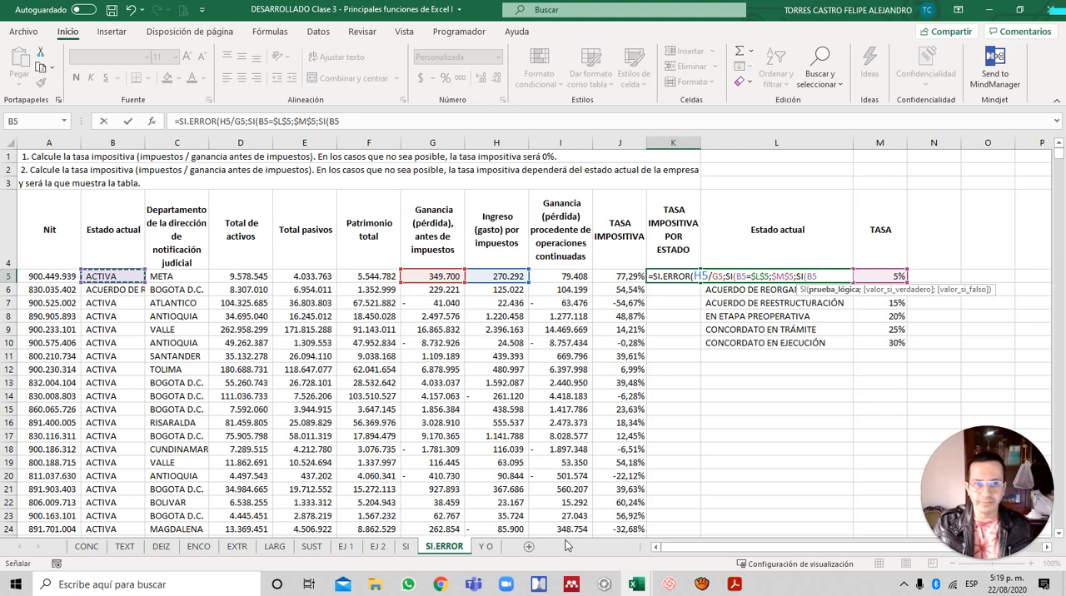
{"action": "type", "text": "="}
{"action": "key", "text": "Right"}
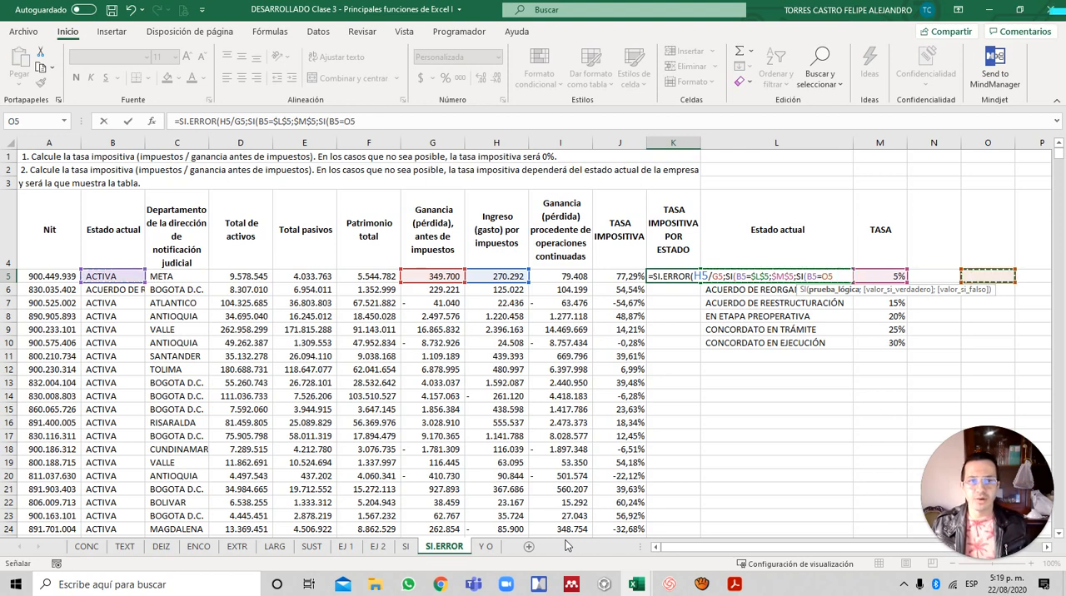
{"action": "key", "text": "Down"}
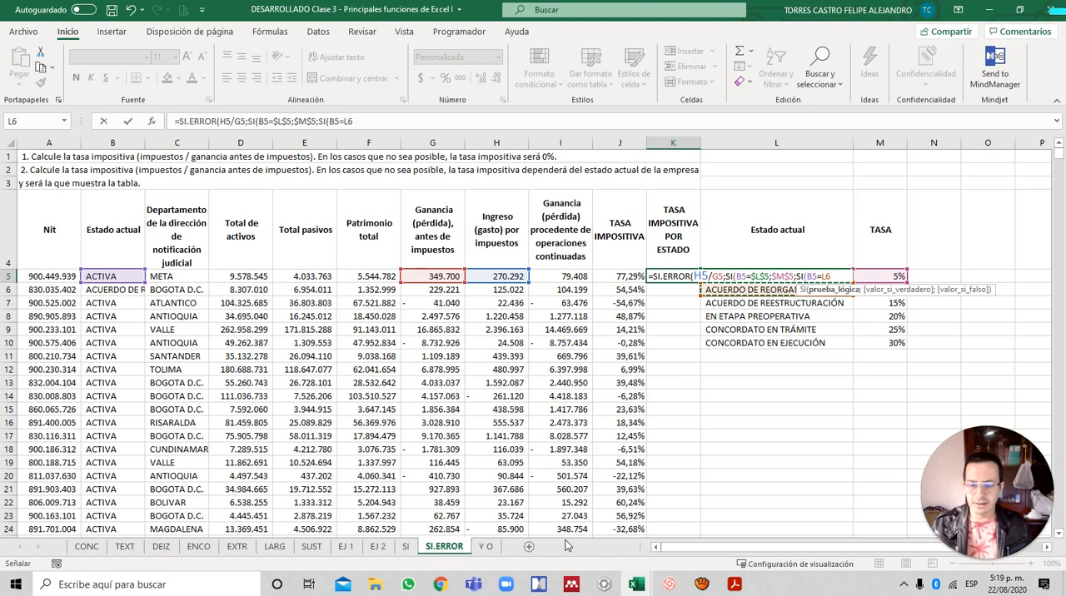
{"action": "key", "text": "F4"}
{"action": "type", "text": ";"}
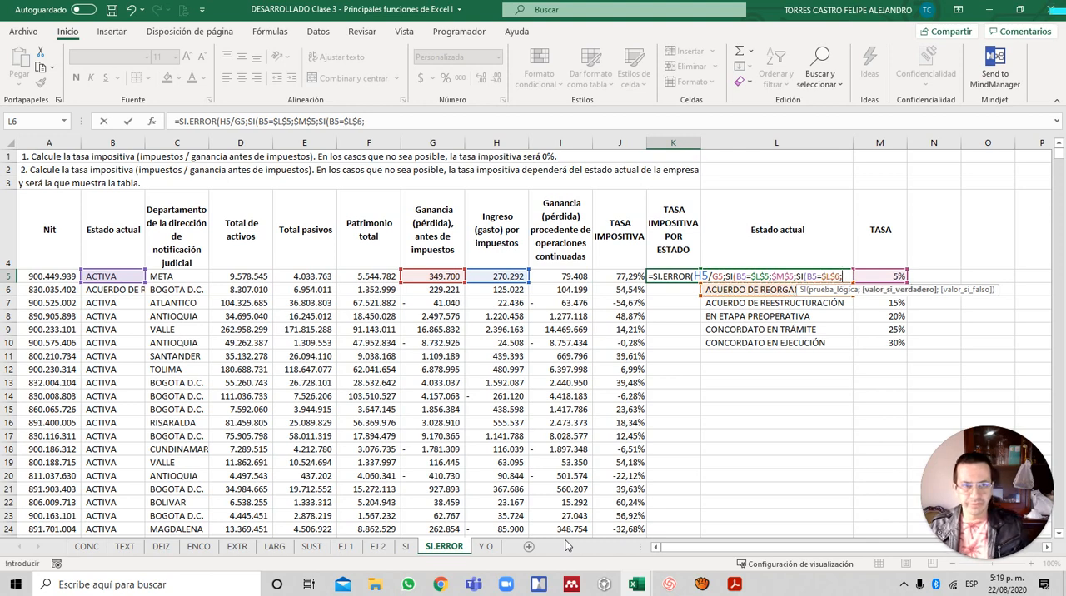
- Supply the absolute reference $M$6 as the second SI's true value and continue to its false argument
{"action": "key", "text": "Down"}
{"action": "key", "text": "Down"}
{"action": "key", "text": "Up"}
{"action": "key", "text": "Right"}
{"action": "key", "text": "Right"}
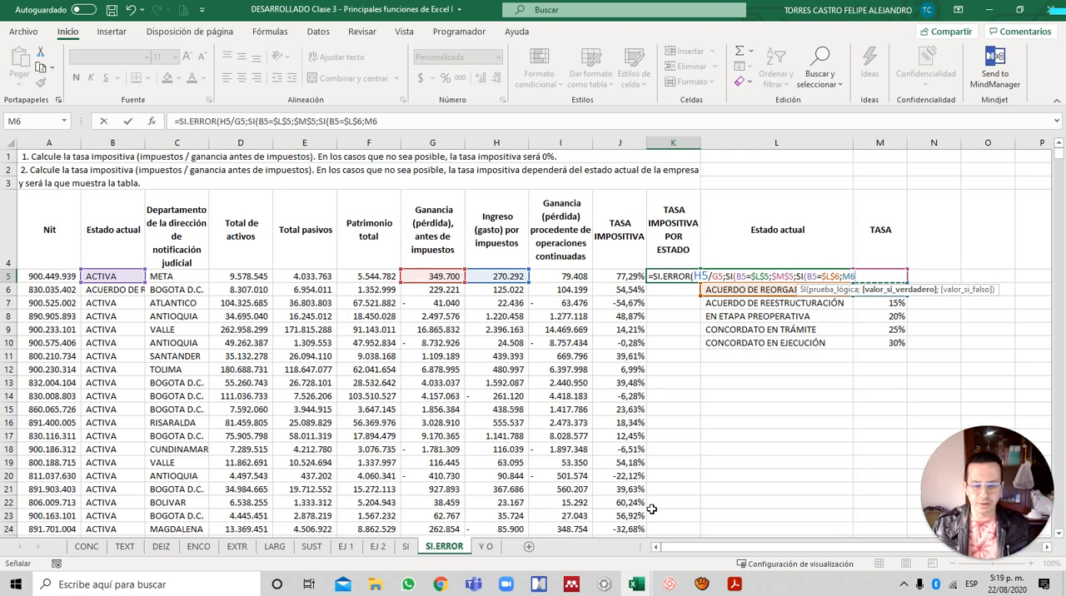
{"action": "key", "text": "F4"}
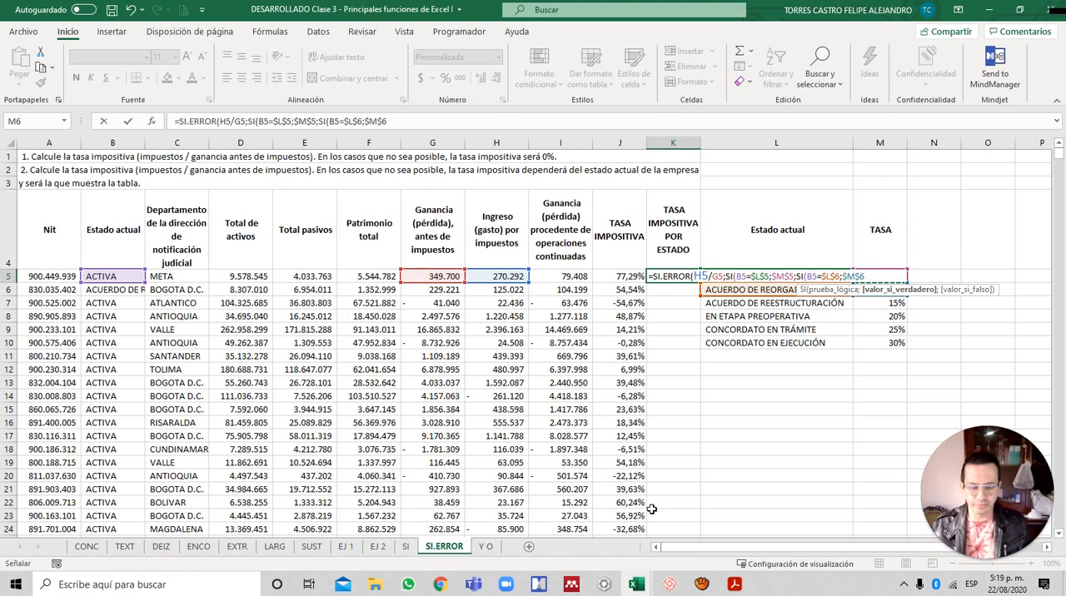
{"action": "type", "text": ";"}
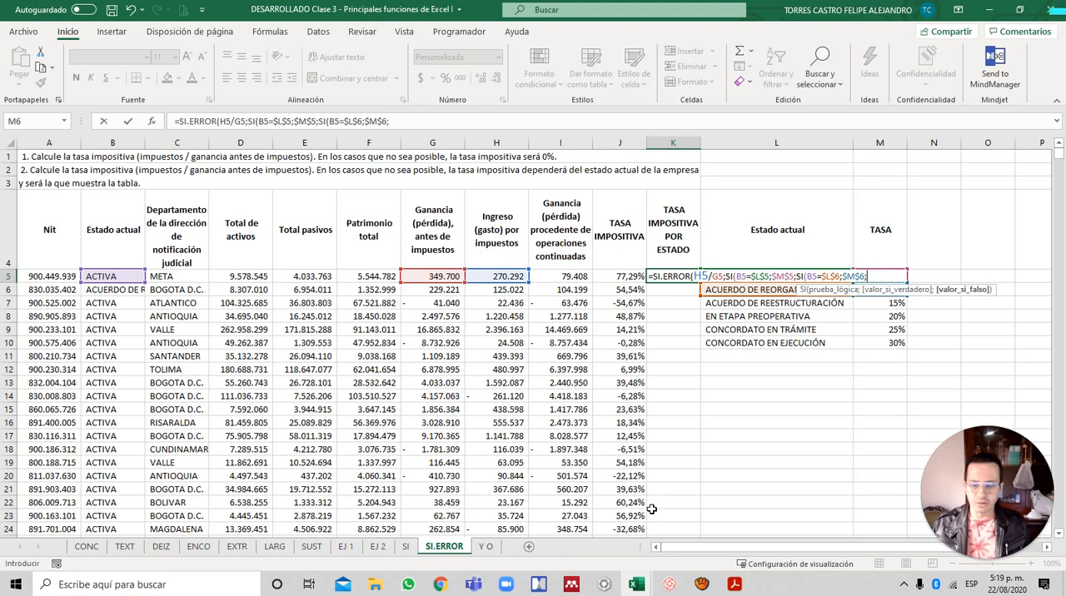
{"action": "type", "text": "SI("}
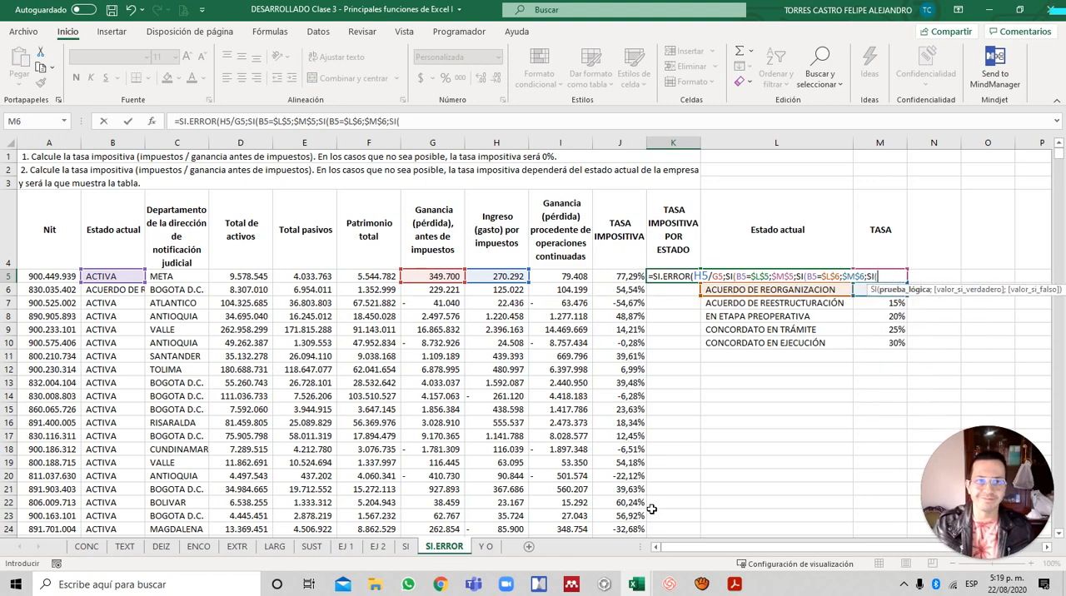
- Nest a third SI in the K5 formula with the condition B5=$L$7 for ACUERDO DE REESTRUCTURACIÓN
{"action": "key", "text": "Left"}
{"action": "key", "text": "Left"}
{"action": "key", "text": "Left"}
{"action": "key", "text": "Left"}
{"action": "key", "text": "Left"}
{"action": "key", "text": "Left"}
{"action": "key", "text": "Left"}
{"action": "key", "text": "Left"}
{"action": "key", "text": "Left"}
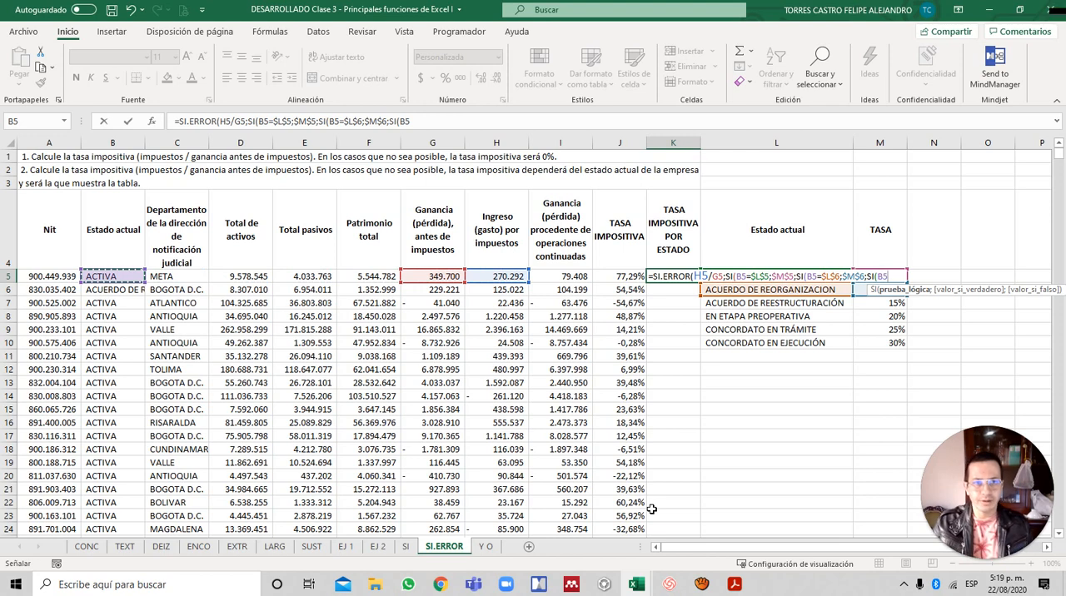
{"action": "type", "text": "="}
{"action": "key", "text": "Down"}
{"action": "key", "text": "Down"}
{"action": "key", "text": "Right"}
{"action": "key", "text": "Right"}
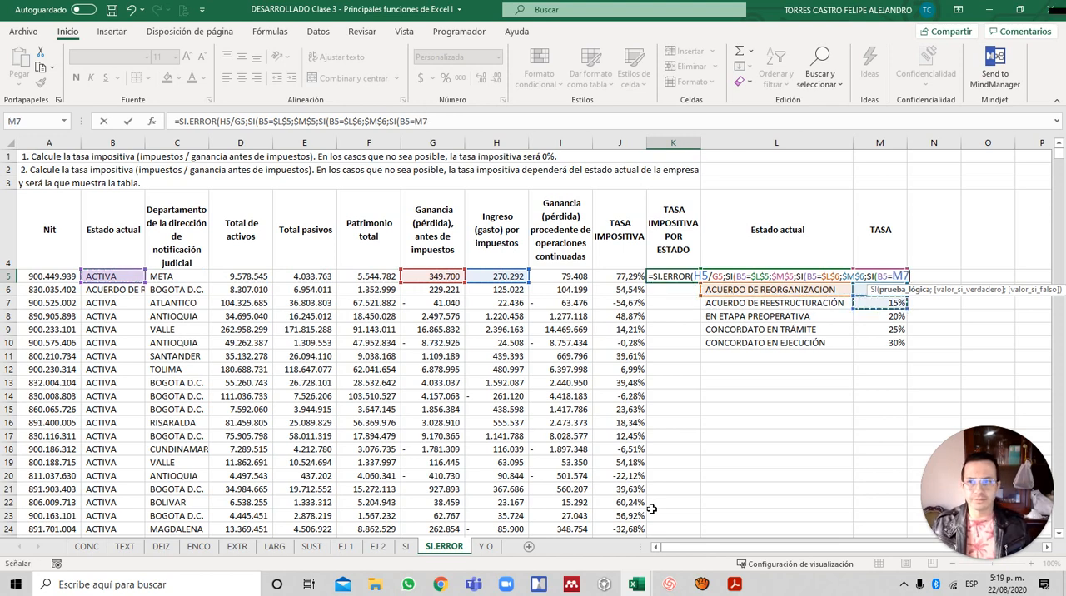
{"action": "key", "text": "Down"}
{"action": "key", "text": "Left"}
{"action": "key", "text": "Left"}
{"action": "key", "text": "Up"}
{"action": "key", "text": "Right"}
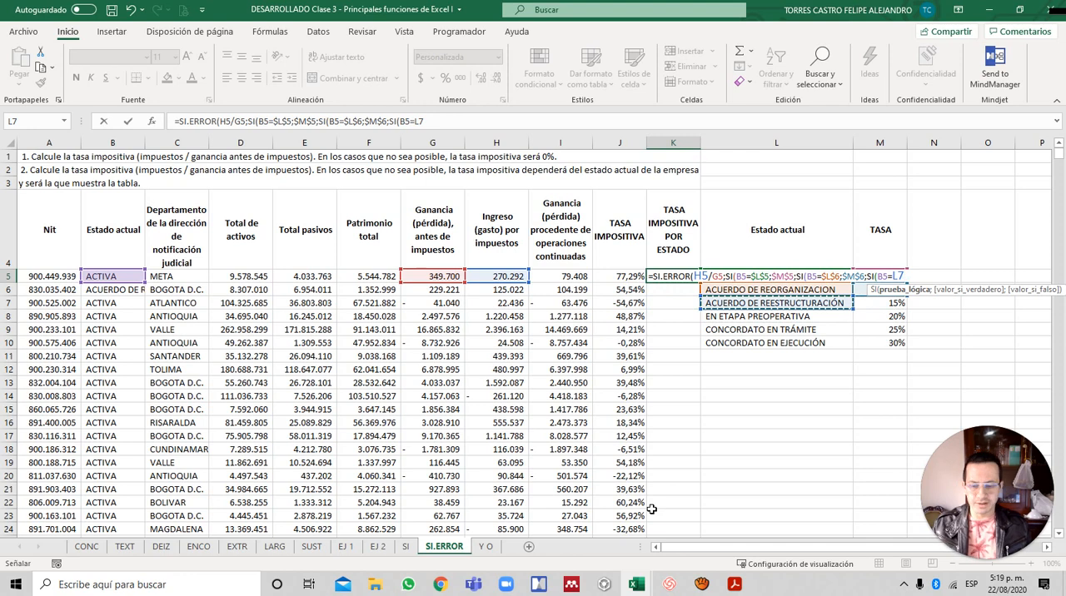
{"action": "key", "text": "F4"}
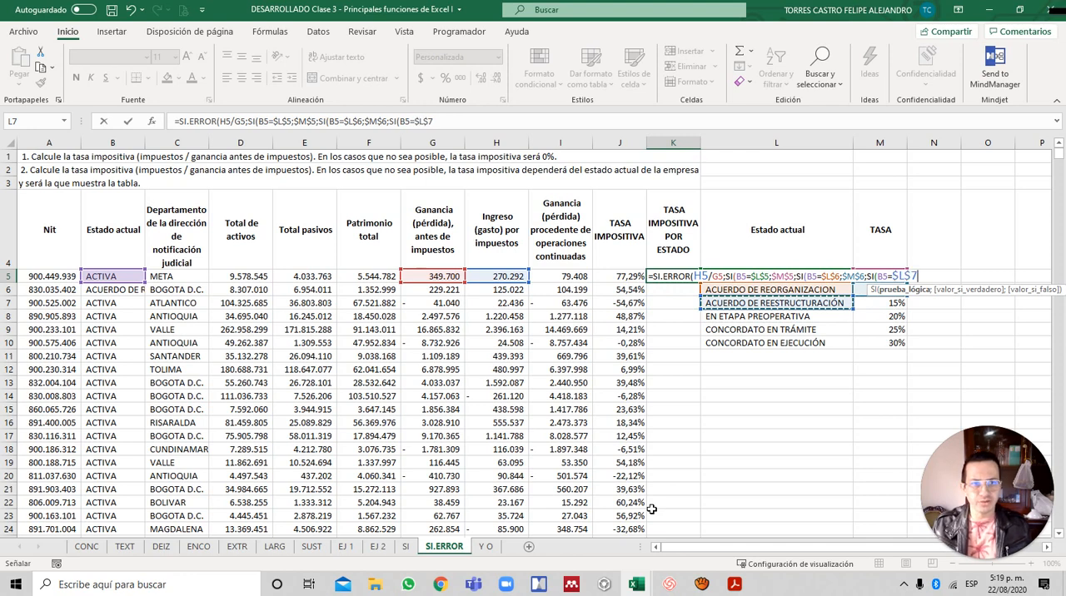
{"action": "type", "text": ";"}
- Supply the absolute reference $M$7 as the third SI's true value and continue to its false argument
{"action": "key", "text": "Down"}
{"action": "key", "text": "Down"}
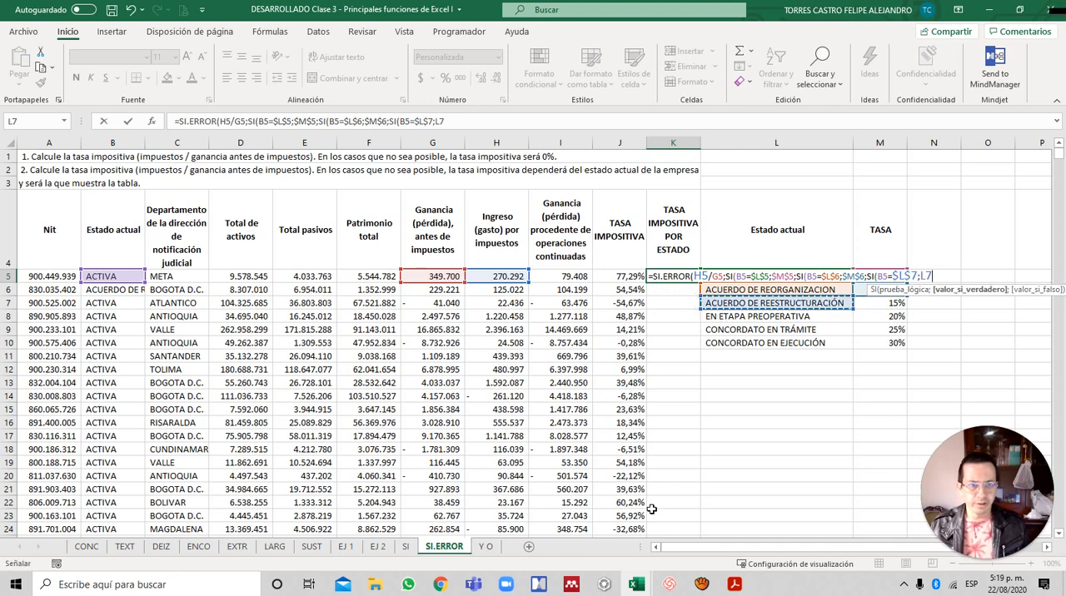
{"action": "key", "text": "Right"}
{"action": "key", "text": "Right"}
{"action": "key", "text": "F4"}
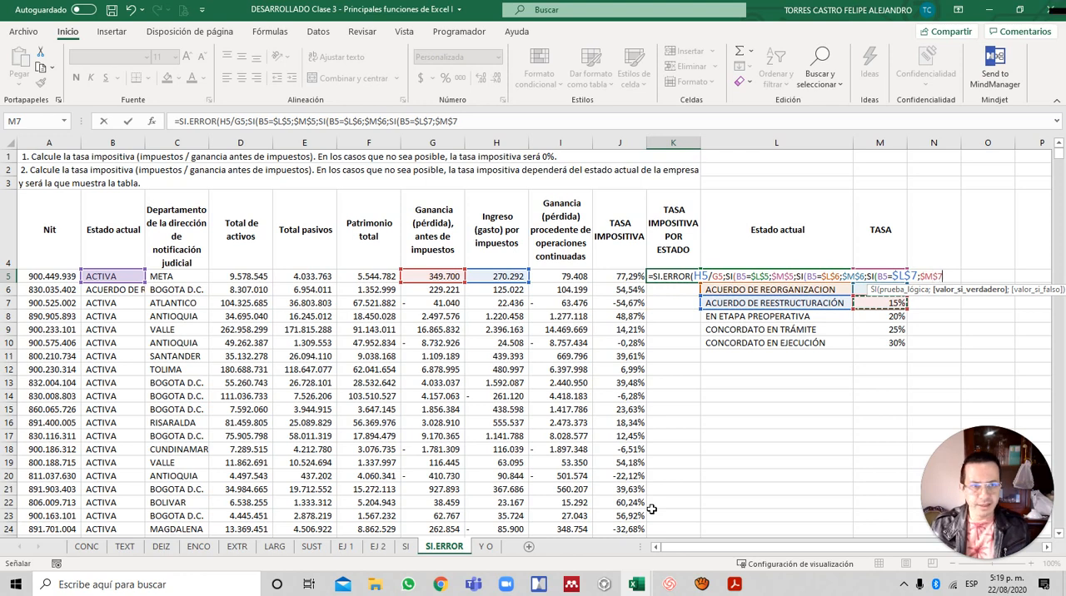
{"action": "type", "text": ";"}
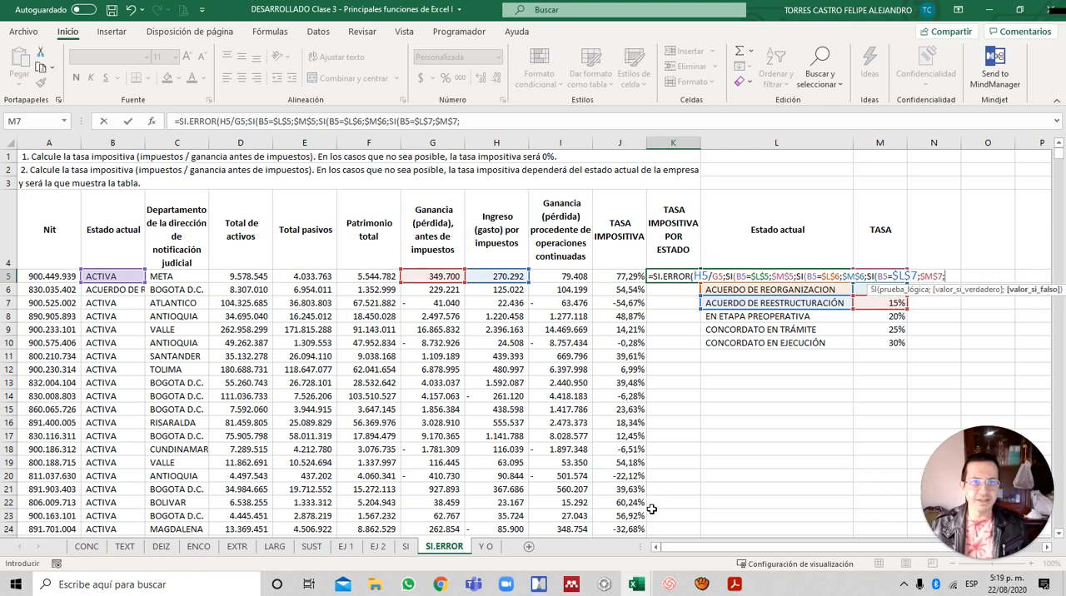
{"action": "type", "text": "SI"}
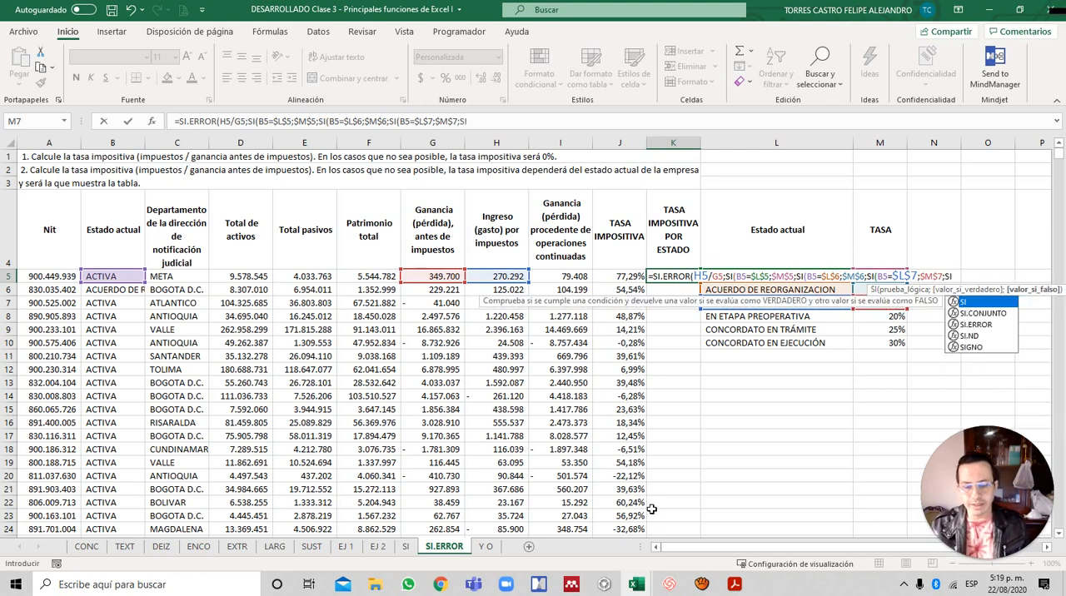
{"action": "type", "text": "("}
- Nest a fourth SI in the K5 formula with the condition B5=$L$8 for EN ETAPA PREOPERATIVA
{"action": "key", "text": "Left"}
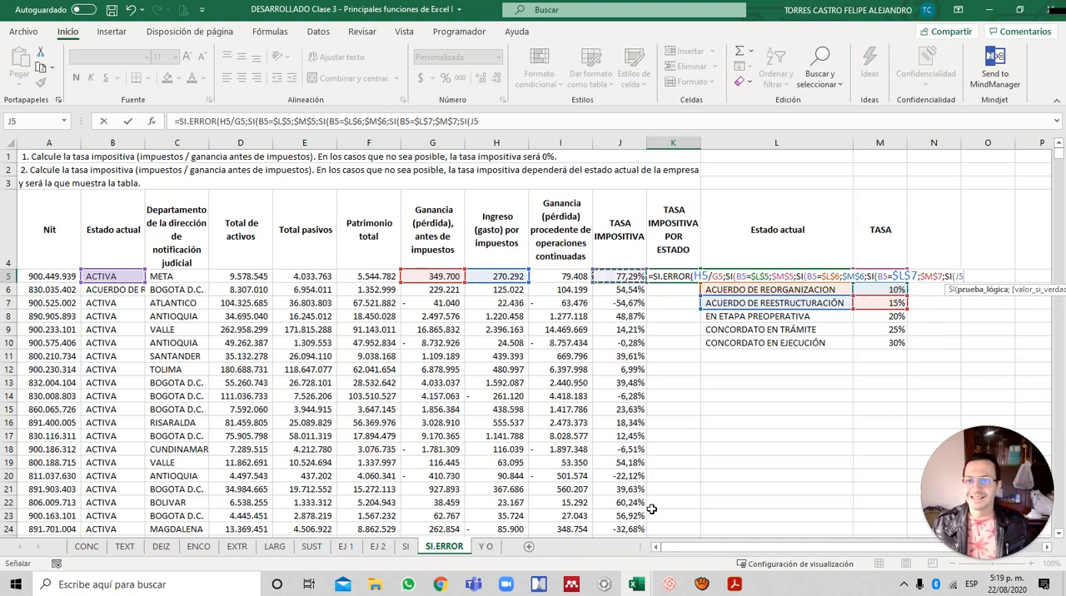
{"action": "key", "text": "Left"}
{"action": "key", "text": "Left"}
{"action": "key", "text": "Left"}
{"action": "key", "text": "Left"}
{"action": "key", "text": "Left"}
{"action": "key", "text": "Left"}
{"action": "key", "text": "Left"}
{"action": "key", "text": "Left"}
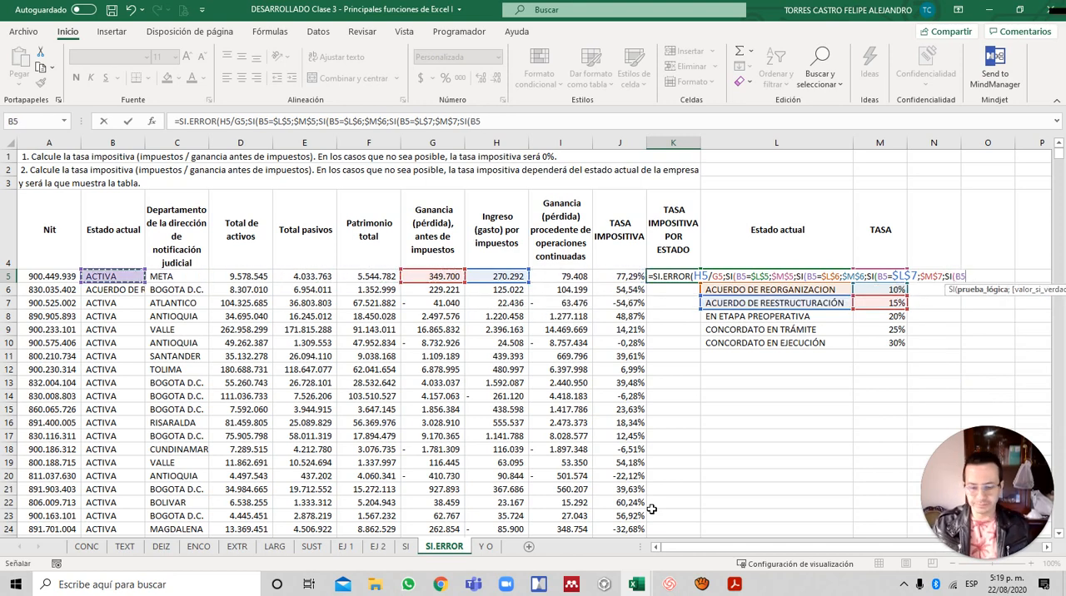
{"action": "type", "text": "="}
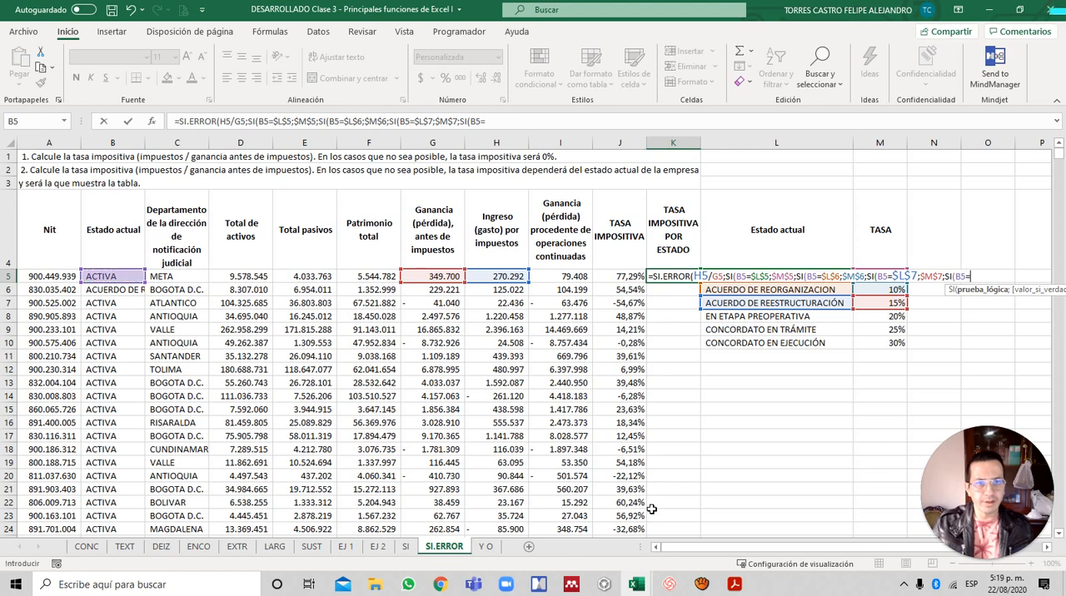
{"action": "key", "text": "Down"}
{"action": "key", "text": "Down"}
{"action": "key", "text": "Down"}
{"action": "key", "text": "Right"}
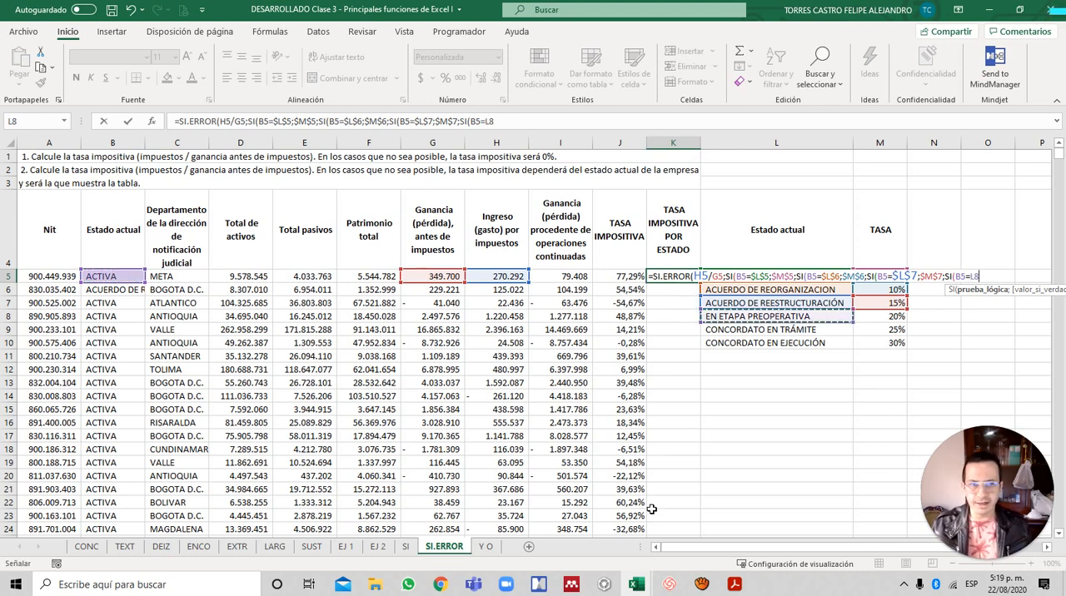
{"action": "key", "text": "F4"}
{"action": "type", "text": ";"}
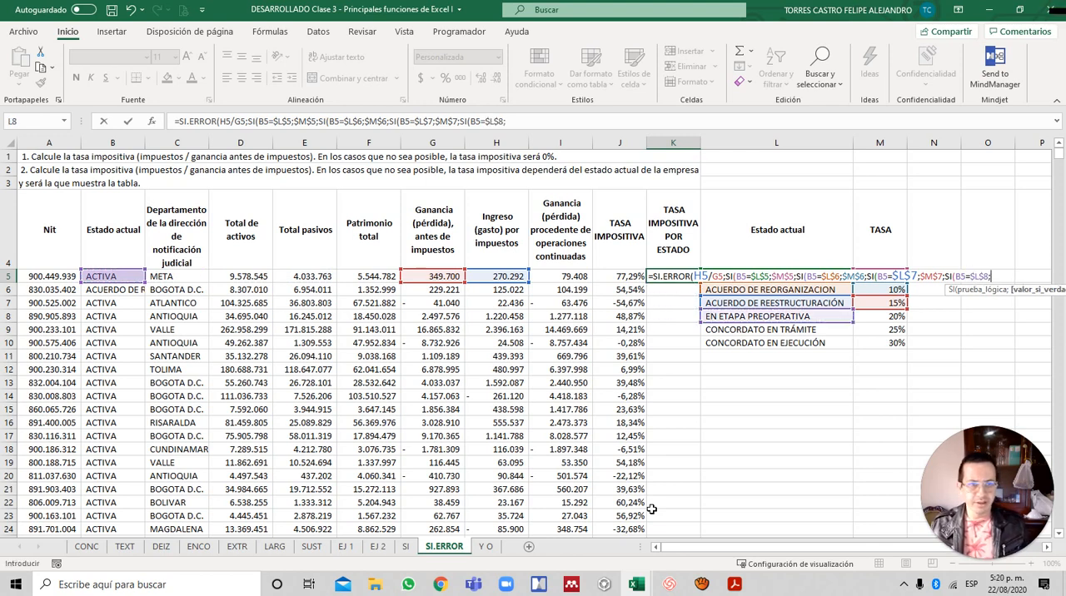
- Supply the absolute reference $M$8 as the fourth SI's true value and continue to its false argument
{"action": "key", "text": "Down"}
{"action": "key", "text": "Down"}
{"action": "key", "text": "Down"}
{"action": "key", "text": "Right"}
{"action": "key", "text": "Right"}
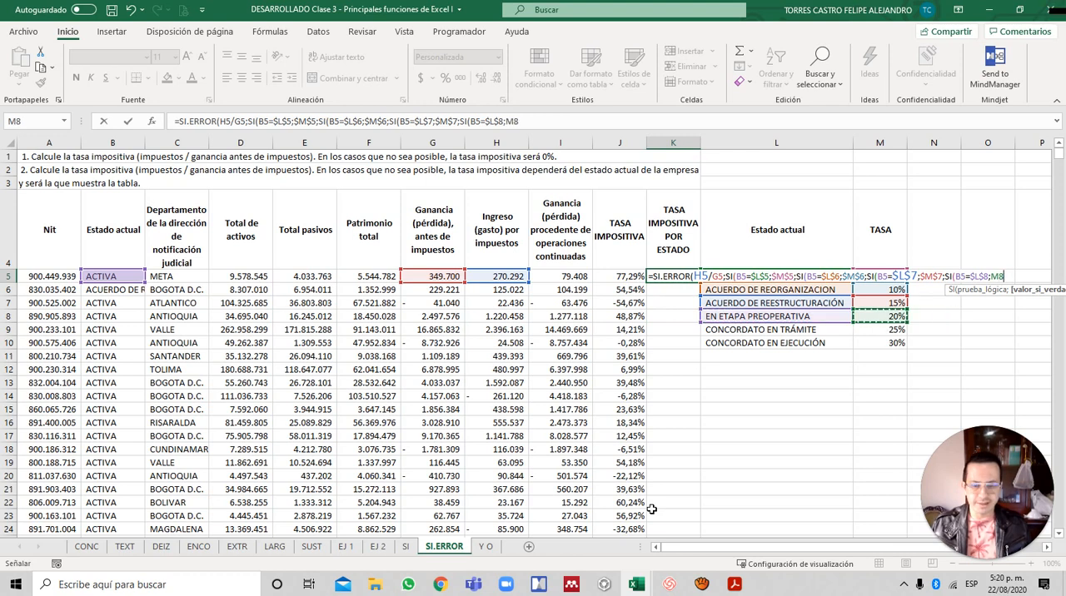
{"action": "key", "text": "F4"}
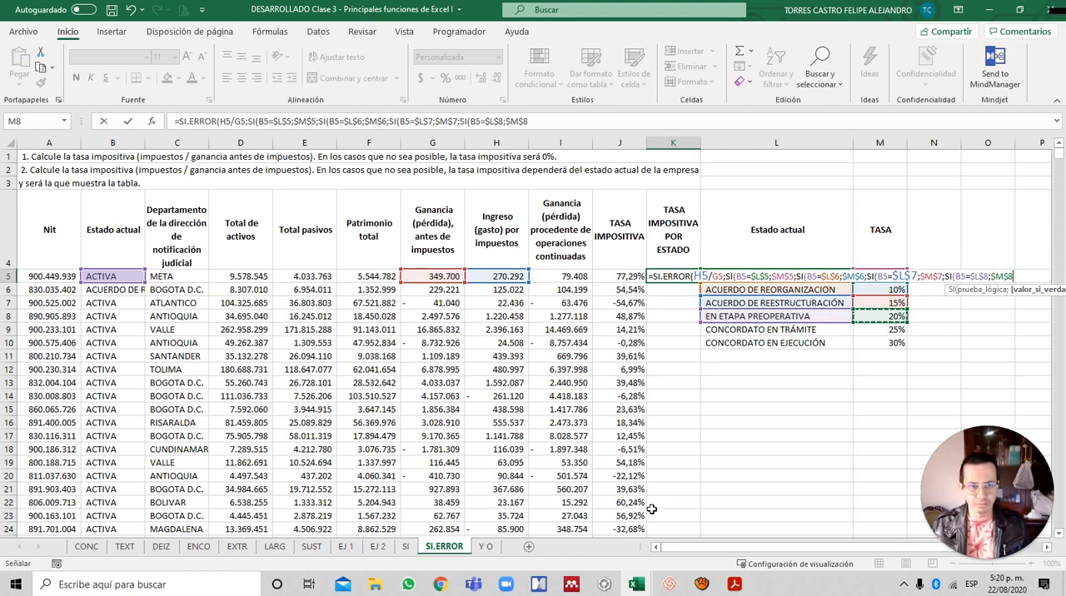
{"action": "type", "text": ";"}
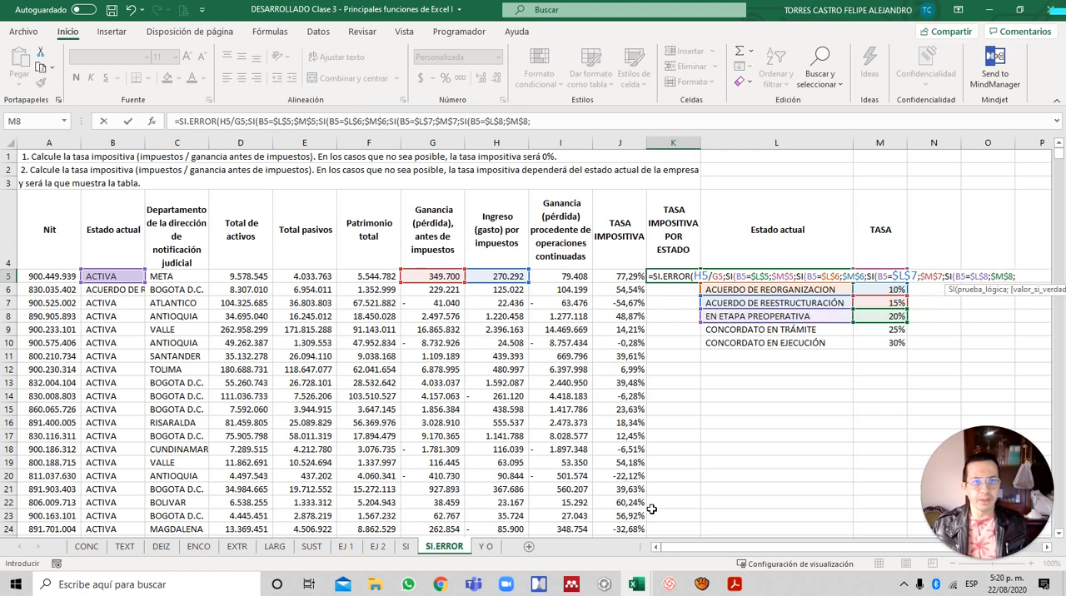
{"action": "type", "text": "SI"}
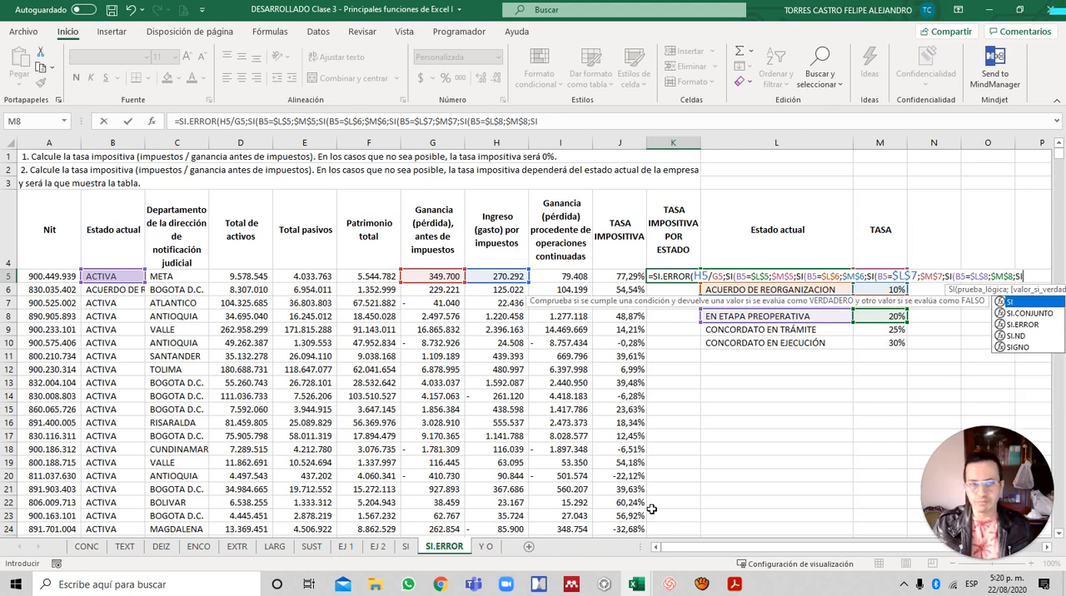
{"action": "type", "text": "("}
- Nest a fifth SI in the K5 formula with the condition B5=$L$9 for CONCORDATO EN TRÁMITE
{"action": "key", "text": "Left"}
{"action": "key", "text": "Left"}
{"action": "key", "text": "Left"}
{"action": "key", "text": "Left"}
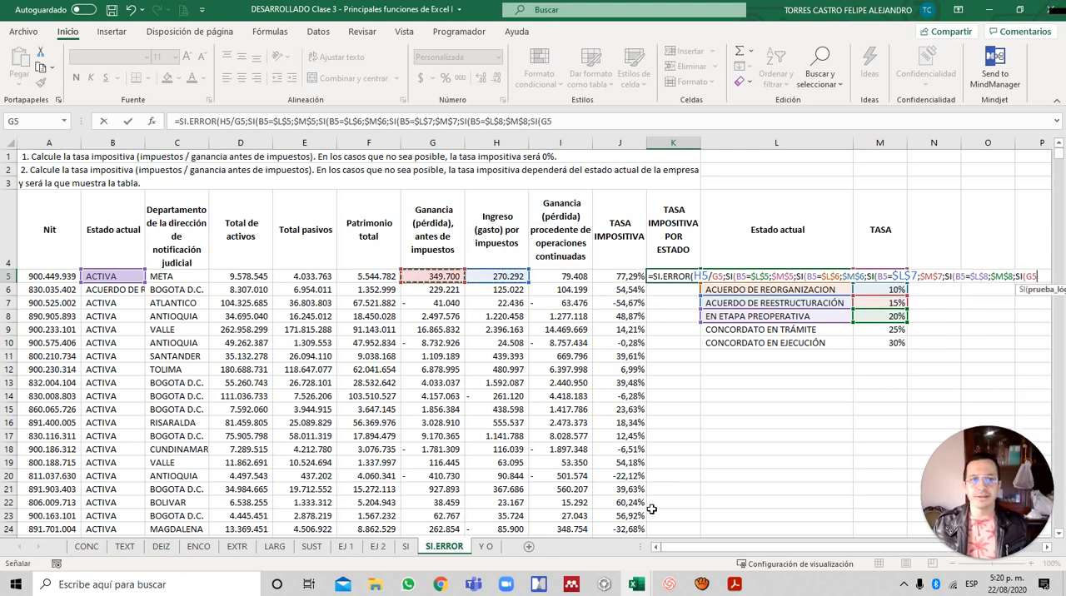
{"action": "key", "text": "Left"}
{"action": "key", "text": "Left"}
{"action": "key", "text": "Left"}
{"action": "key", "text": "Left"}
{"action": "key", "text": "Left"}
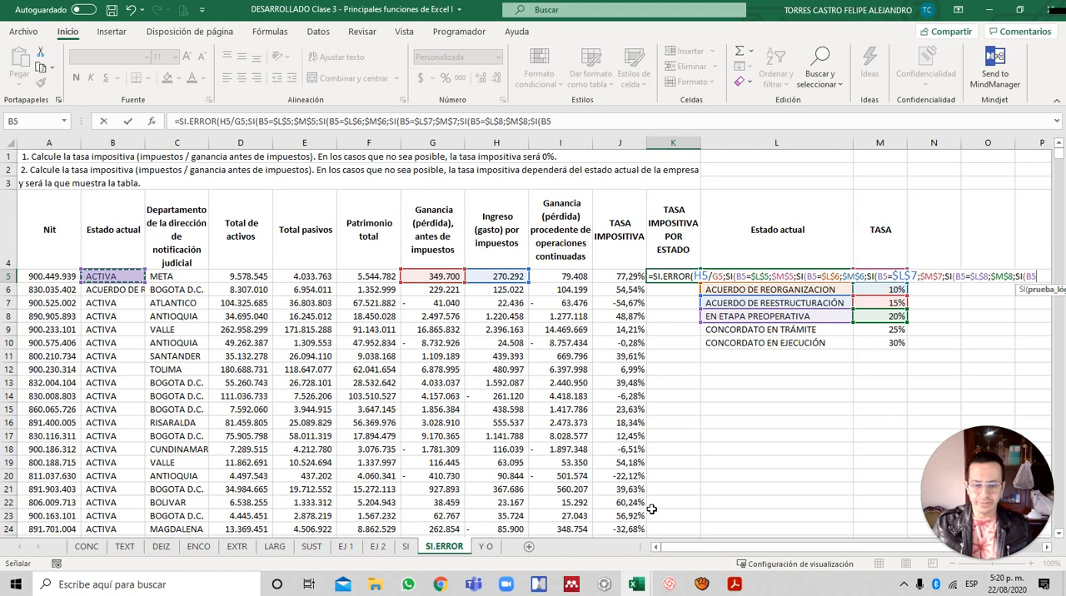
{"action": "type", "text": "="}
{"action": "key", "text": "Right"}
{"action": "key", "text": "Down"}
{"action": "key", "text": "Right"}
{"action": "key", "text": "Down"}
{"action": "key", "text": "Down"}
{"action": "key", "text": "Down"}
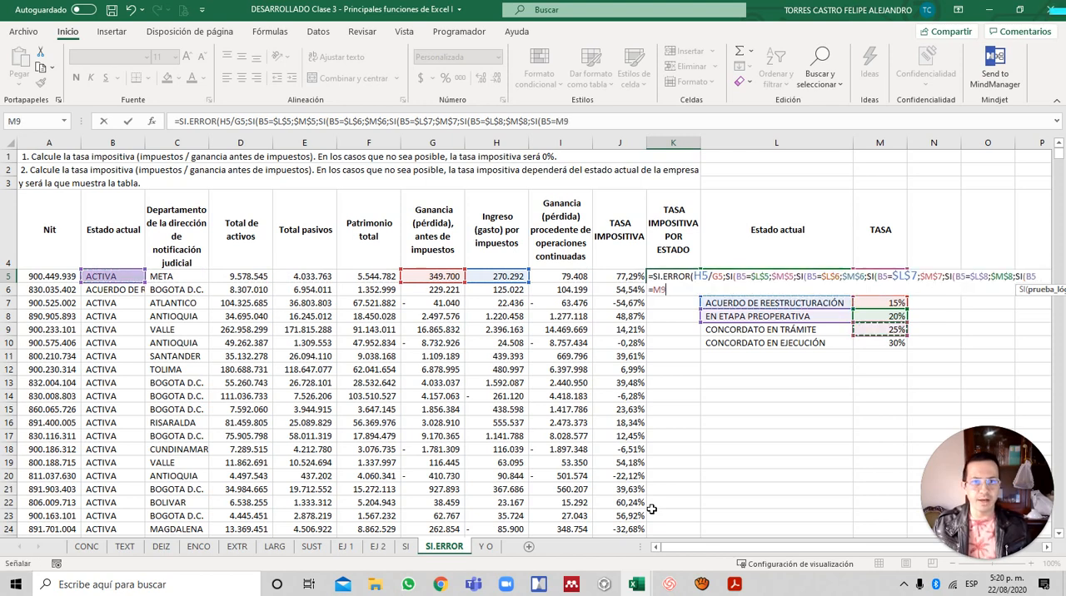
{"action": "key", "text": "Left"}
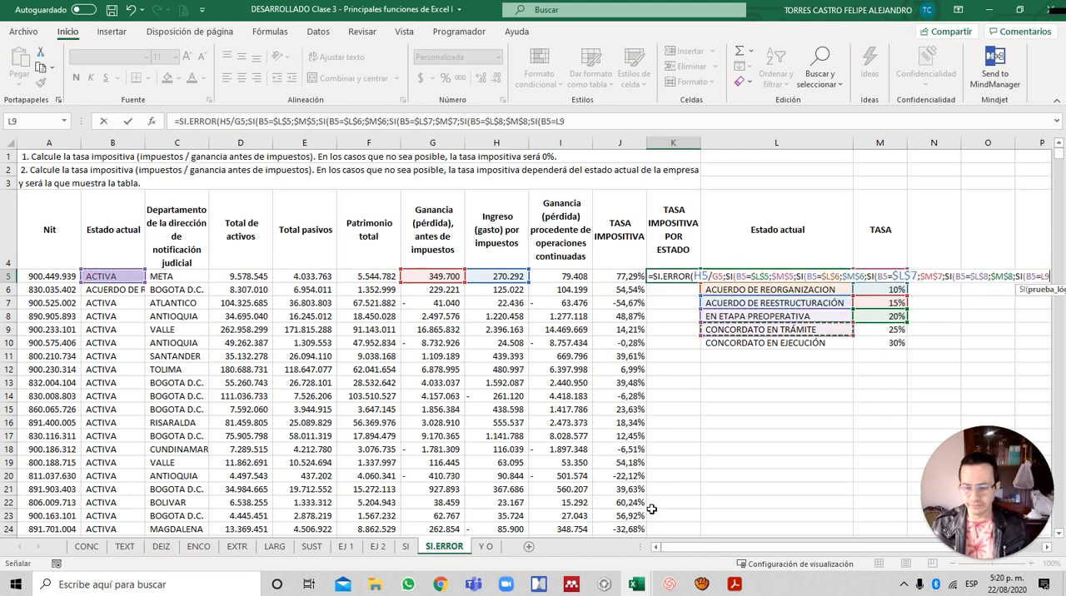
{"action": "key", "text": "F4"}
{"action": "type", "text": ";"}
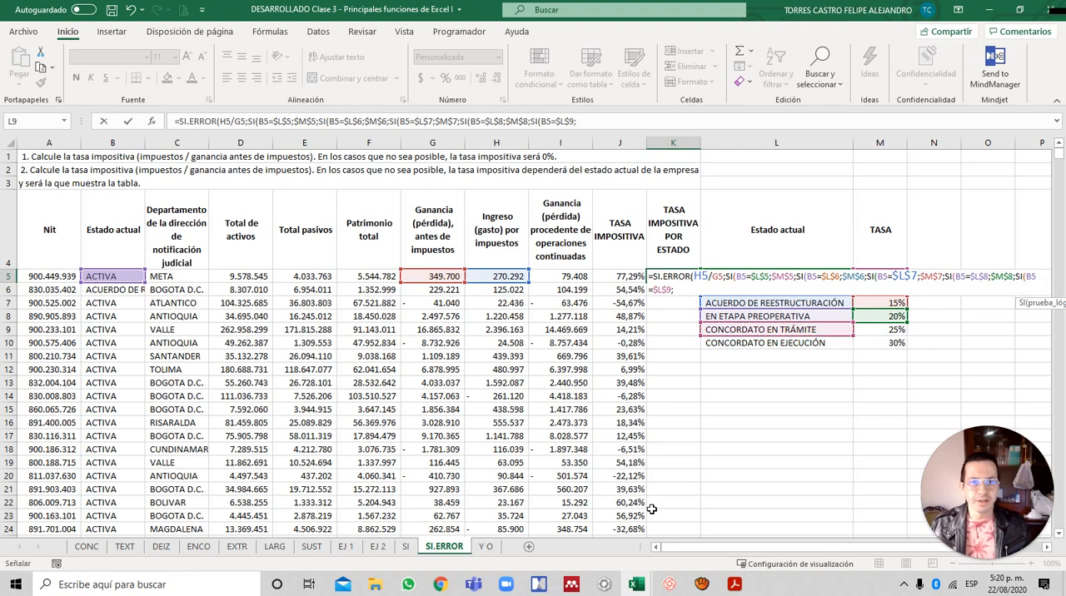
- Supply the absolute reference $M$9 as the fifth SI's true value and continue to its false argument
{"action": "key", "text": "Down"}
{"action": "key", "text": "Down"}
{"action": "key", "text": "Down"}
{"action": "key", "text": "Down"}
{"action": "key", "text": "Right"}
{"action": "key", "text": "Right"}
{"action": "key", "text": "Right"}
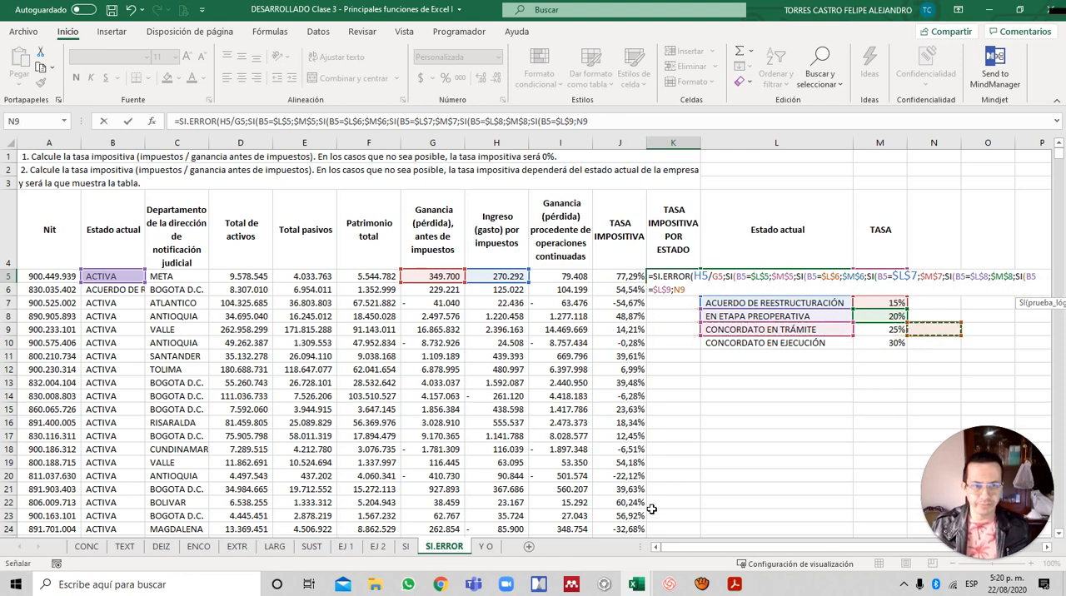
{"action": "key", "text": "Left"}
{"action": "key", "text": "F4"}
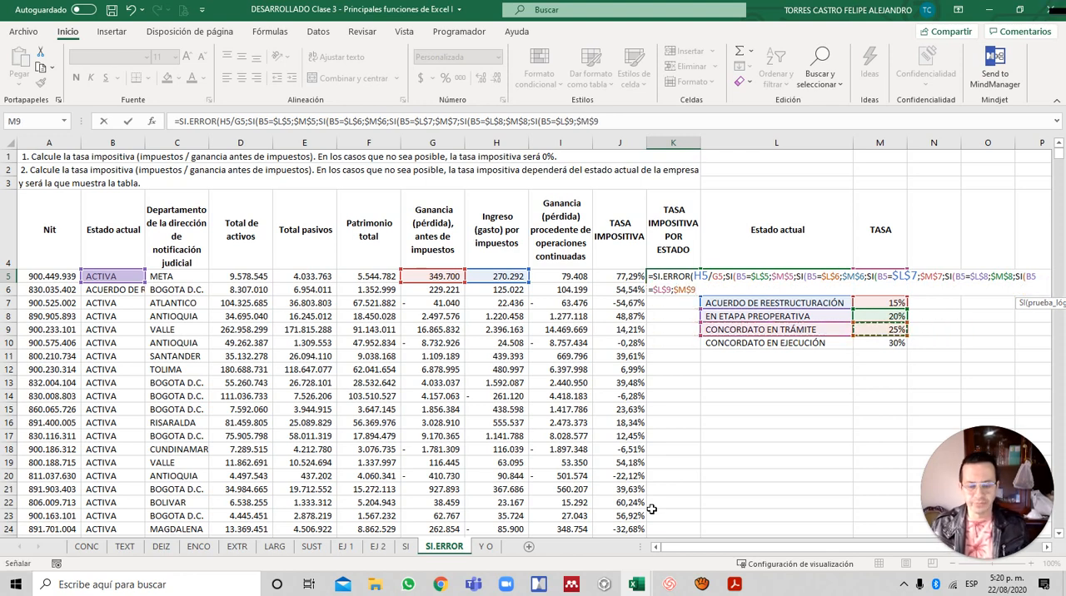
{"action": "type", "text": ";"}
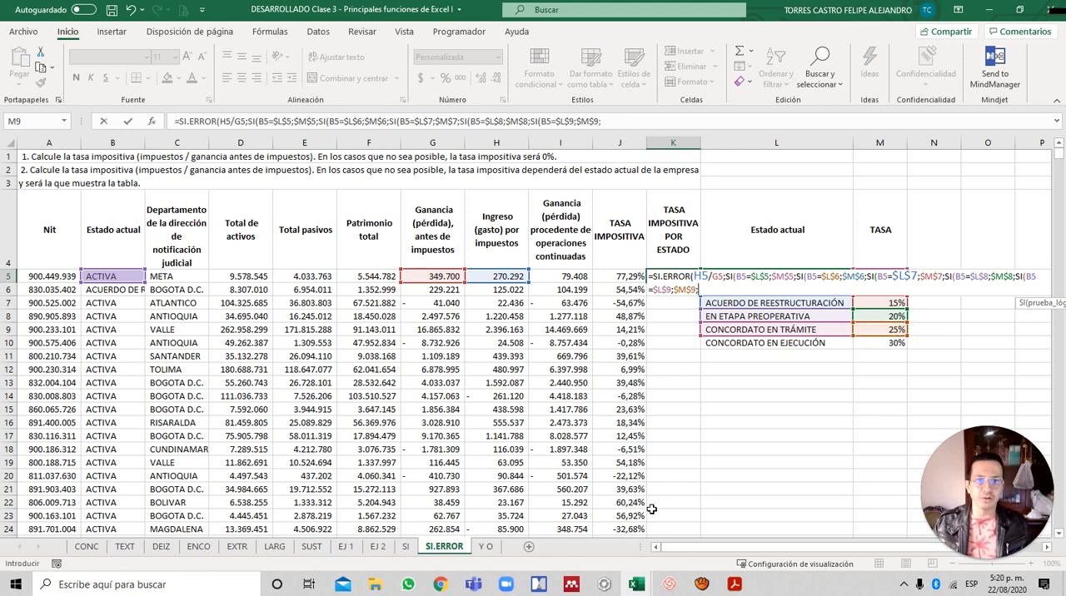
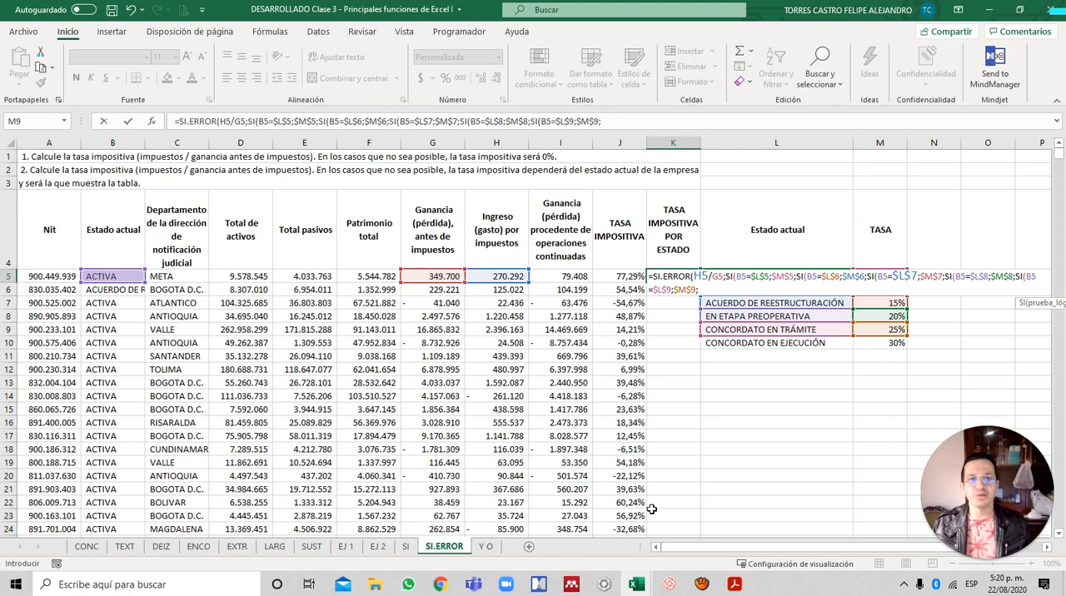
- Finish the nested SI.ERROR formula in K5 with absolute reference $M$10 as the last SI's true value, closing all parentheses
{"action": "key", "text": "Down"}
{"action": "key", "text": "Down"}
{"action": "key", "text": "Down"}
{"action": "key", "text": "Down"}
{"action": "key", "text": "Down"}
{"action": "key", "text": "Right"}
{"action": "key", "text": "Right"}
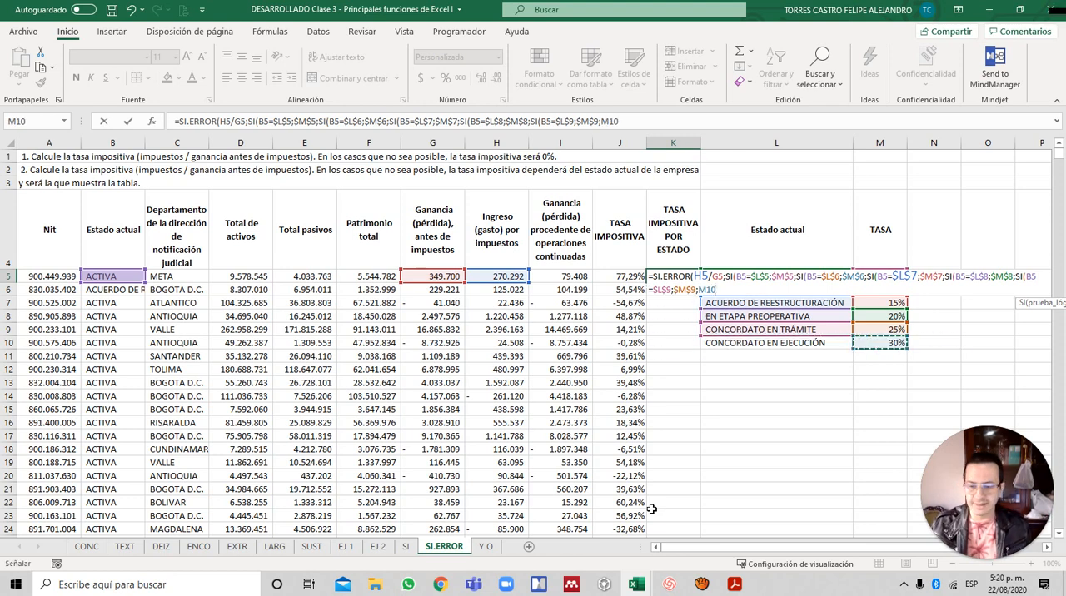
{"action": "key", "text": "F4"}
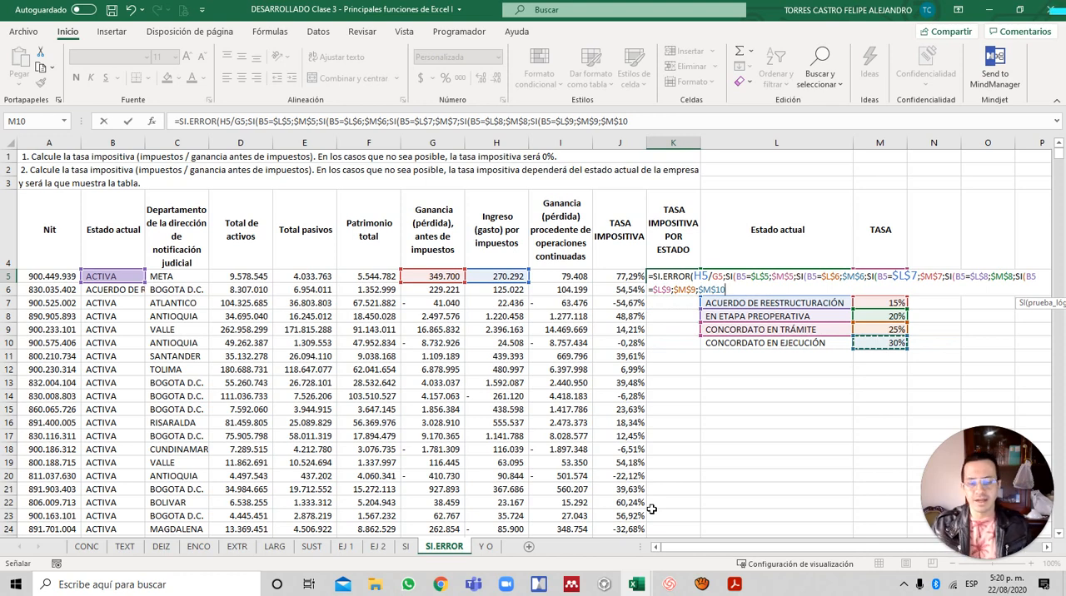
{"action": "type", "text": "))"}
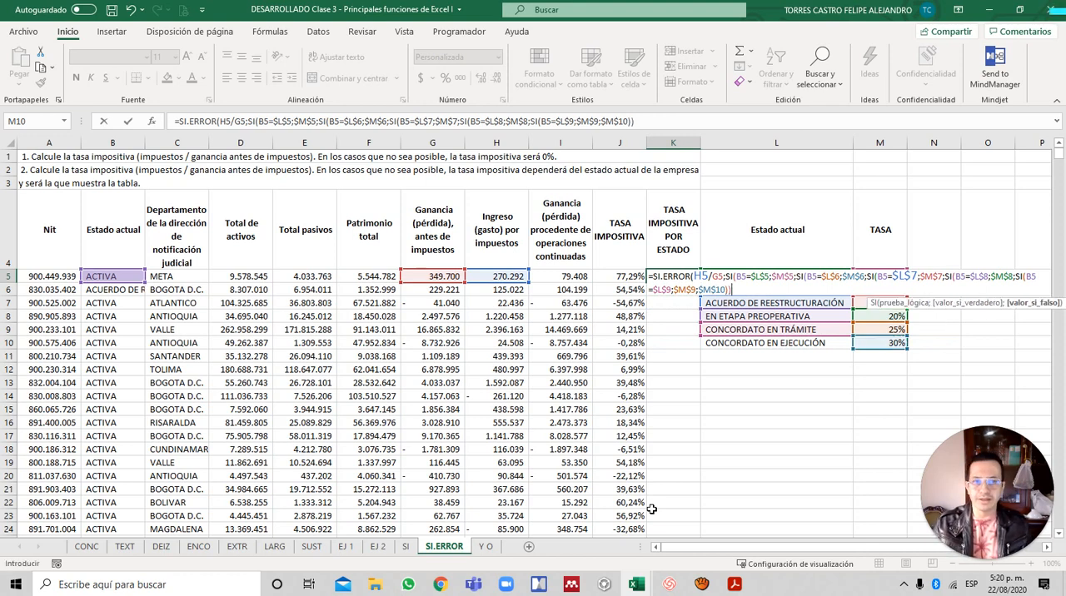
{"action": "type", "text": "))))"}
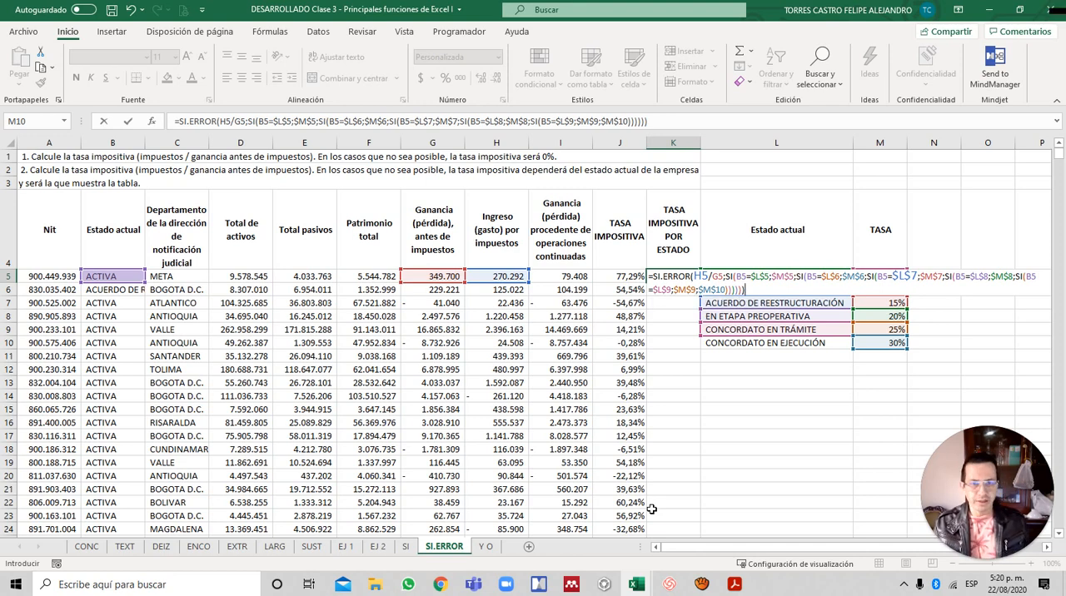
{"action": "key", "text": "ctrl+Return"}
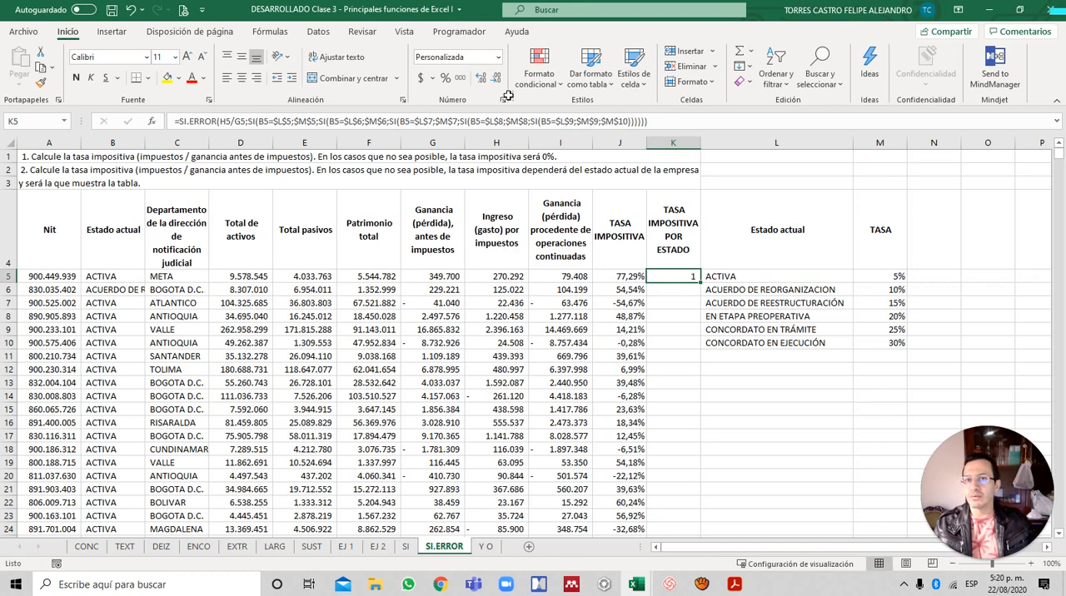
- Format K5 as a percentage with two decimals and fill its formula down the TASA IMPOSITIVA POR ESTADO column
{"action": "left_click", "coordinate": [446, 77]}
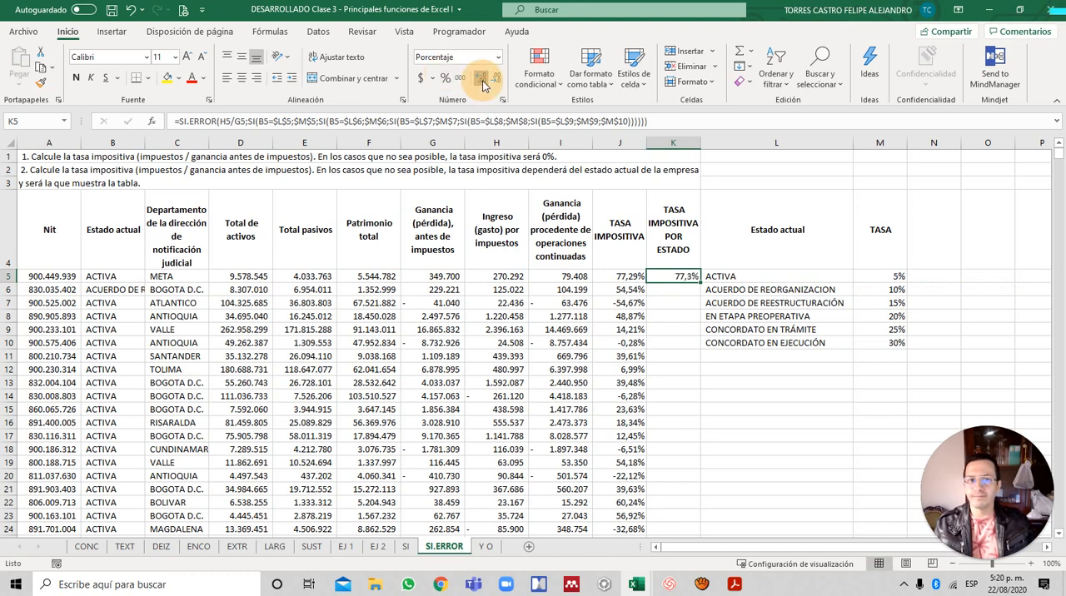
{"action": "double_click", "coordinate": [481, 82]}
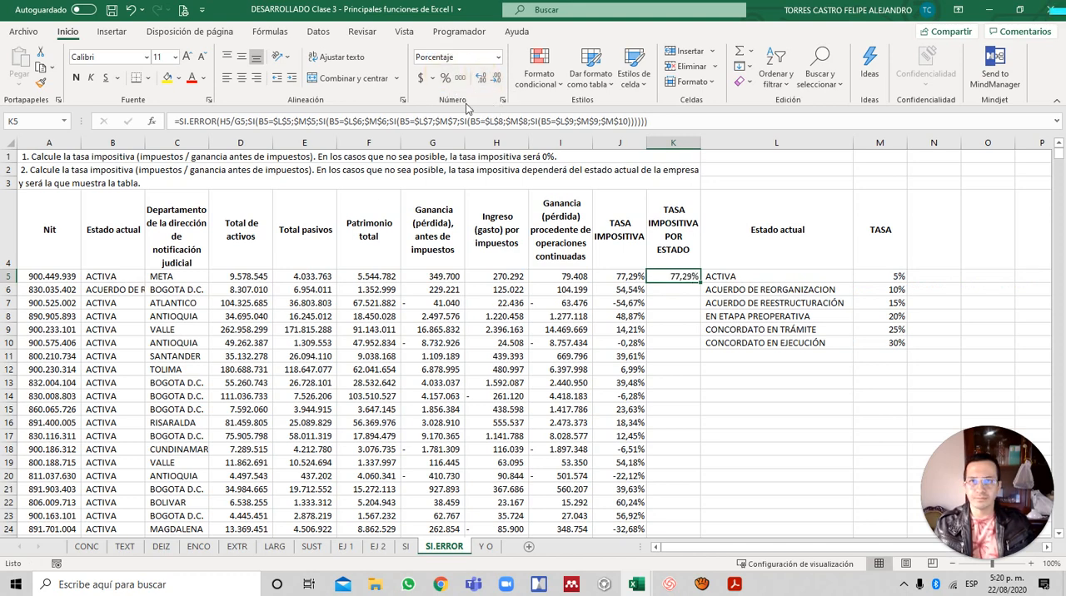
{"action": "double_click", "coordinate": [701, 282]}
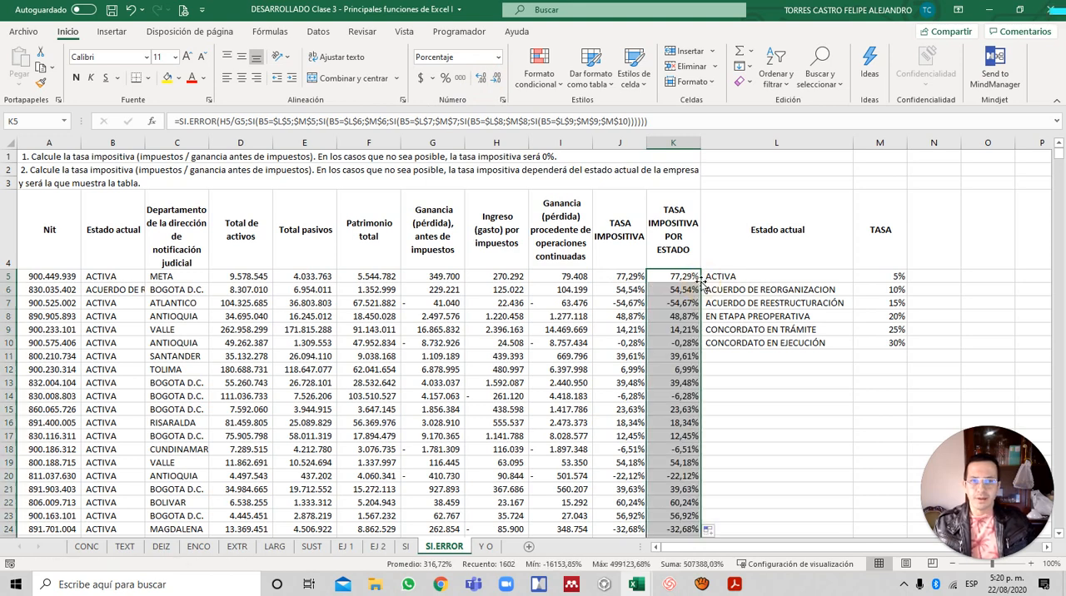
- Look down the filled column for the first row marked NO APLICA and inspect its state-based rate formula in K140
{"action": "left_click", "coordinate": [679, 342]}
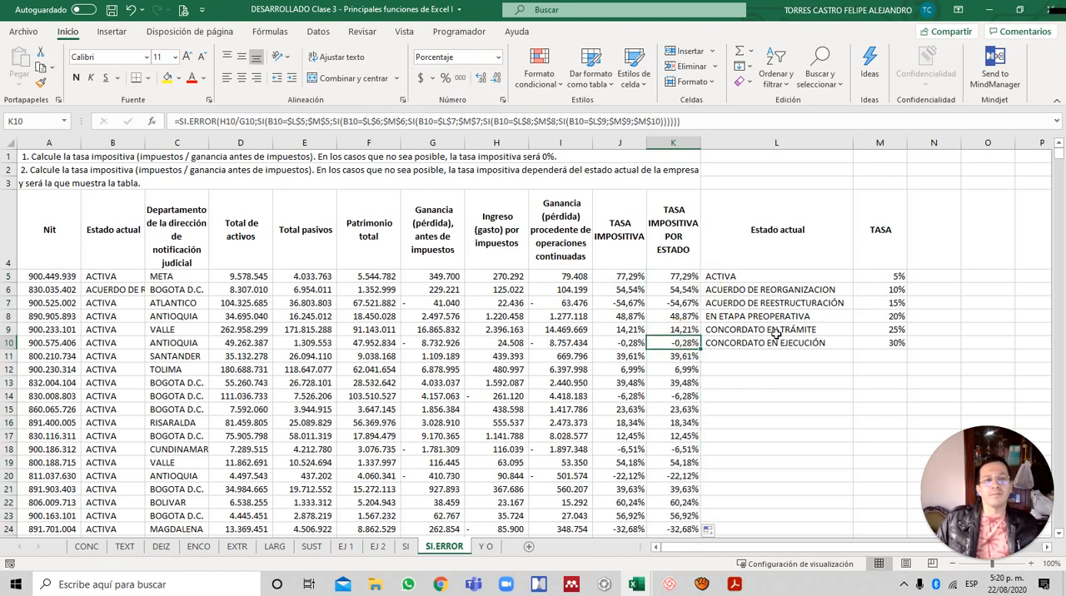
{"action": "scroll", "coordinate": [770, 337], "scroll_direction": "down", "scroll_amount": 5}
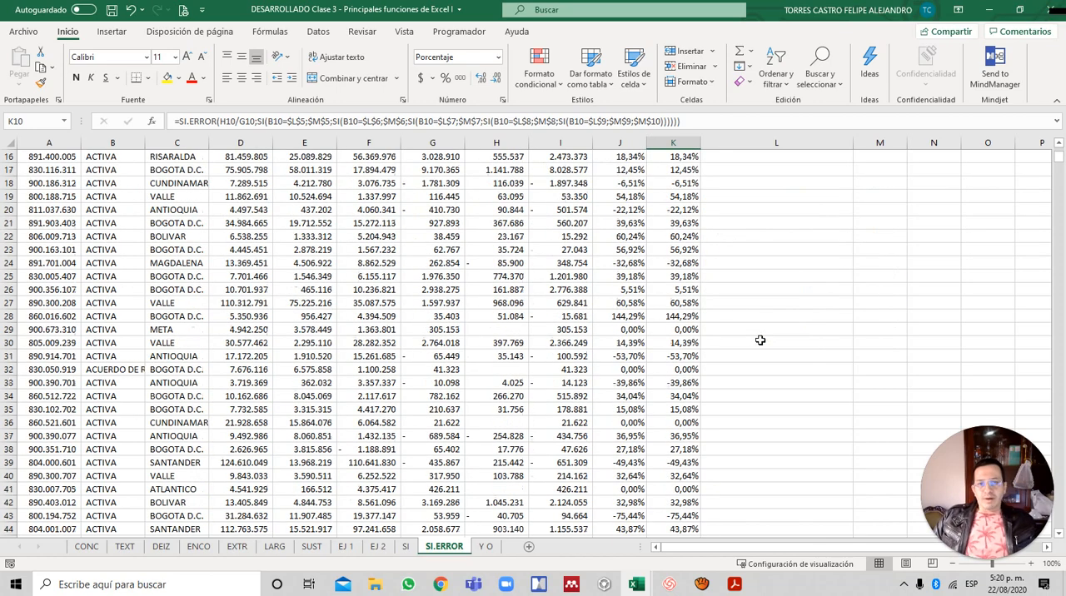
{"action": "scroll", "coordinate": [759, 341], "scroll_direction": "down", "scroll_amount": 3}
{"action": "scroll", "coordinate": [759, 342], "scroll_direction": "down", "scroll_amount": 20}
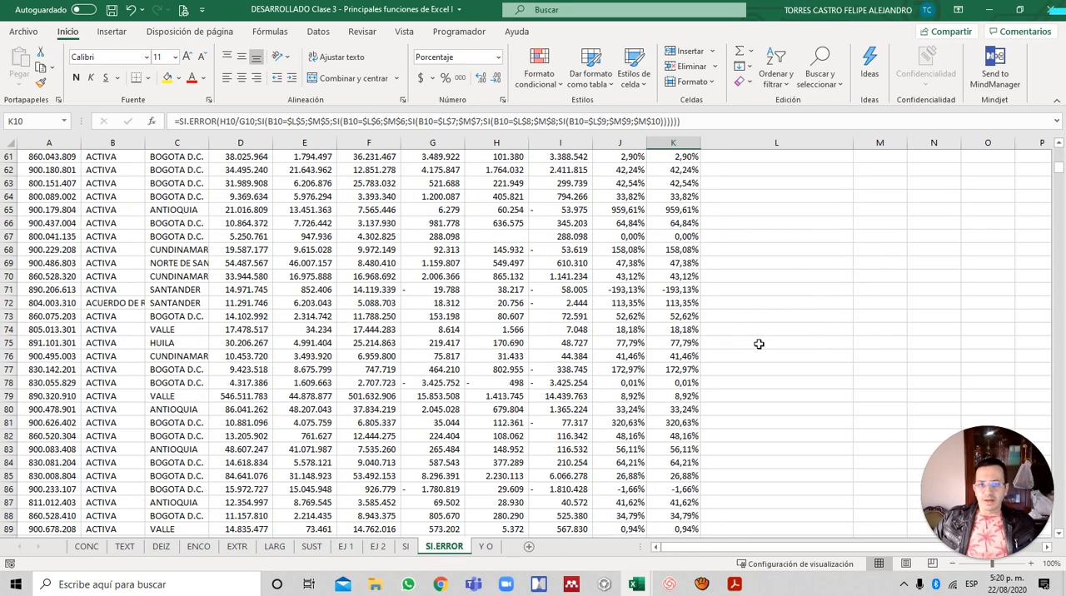
{"action": "scroll", "coordinate": [757, 347], "scroll_direction": "down", "scroll_amount": 11}
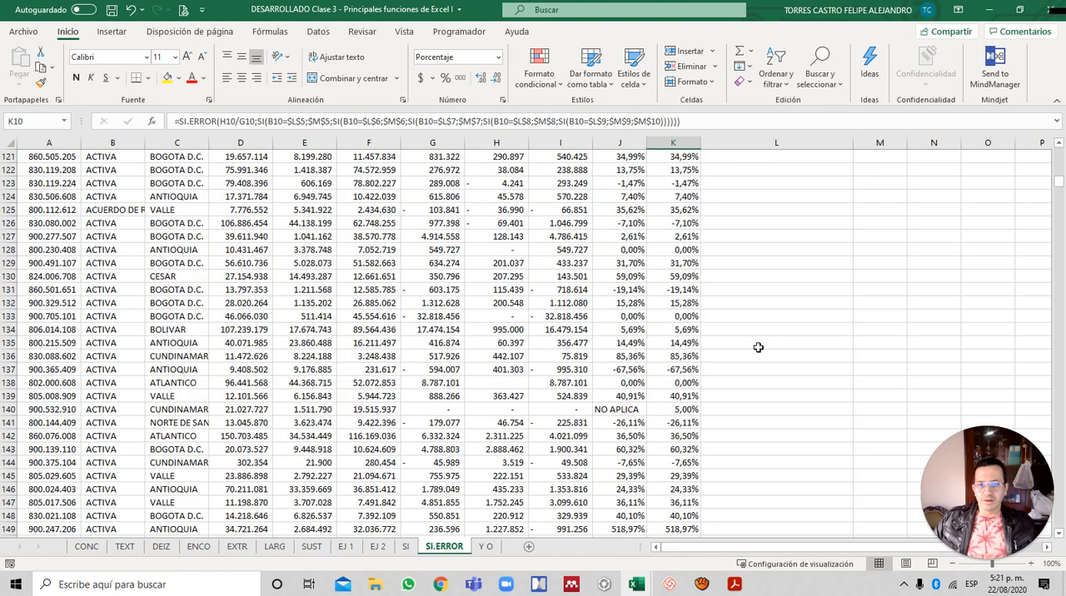
{"action": "left_click", "coordinate": [681, 412]}
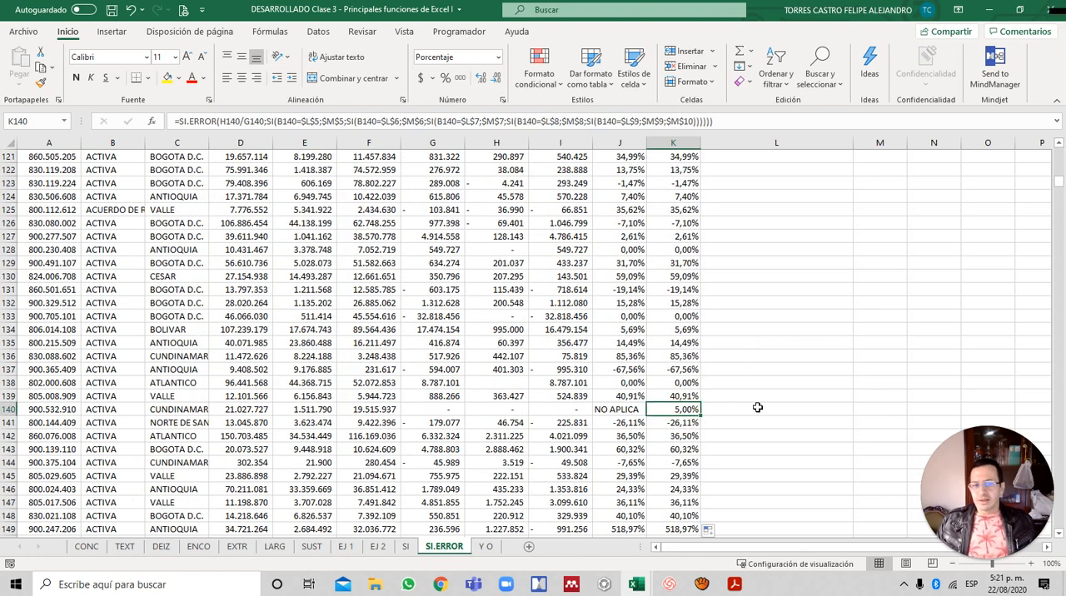
- Check row 140's current status and pre-tax profit and tax values against the rate table beside the first data rows
{"action": "key", "text": "Home"}
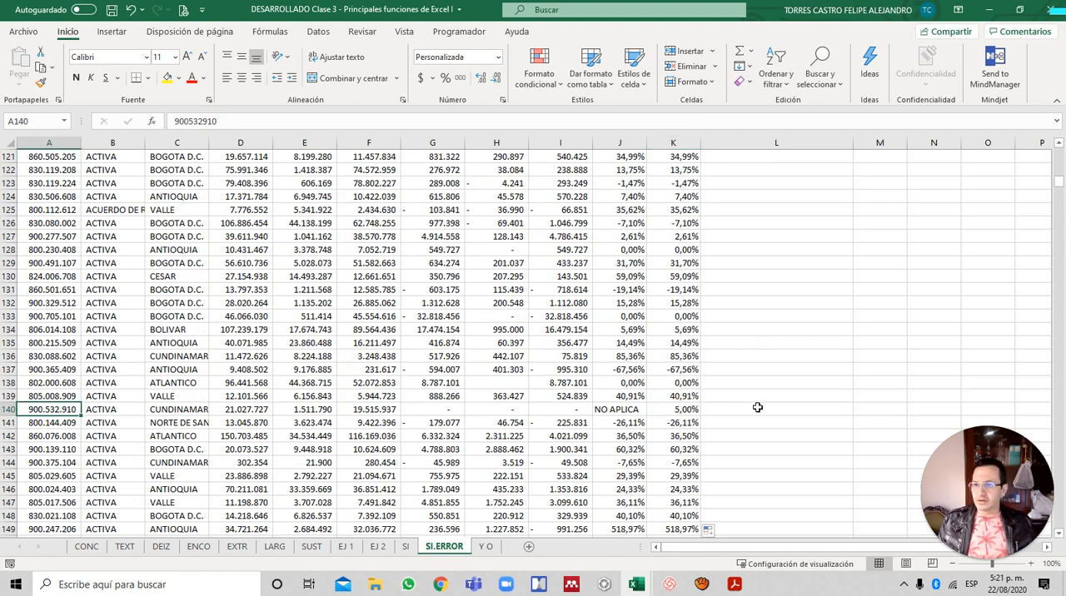
{"action": "key", "text": "Right"}
{"action": "key", "text": "Right"}
{"action": "key", "text": "Right"}
{"action": "key", "text": "Right"}
{"action": "key", "text": "Right"}
{"action": "key", "text": "Right"}
{"action": "key", "text": "Right"}
{"action": "key", "text": "Right"}
{"action": "key", "text": "Right"}
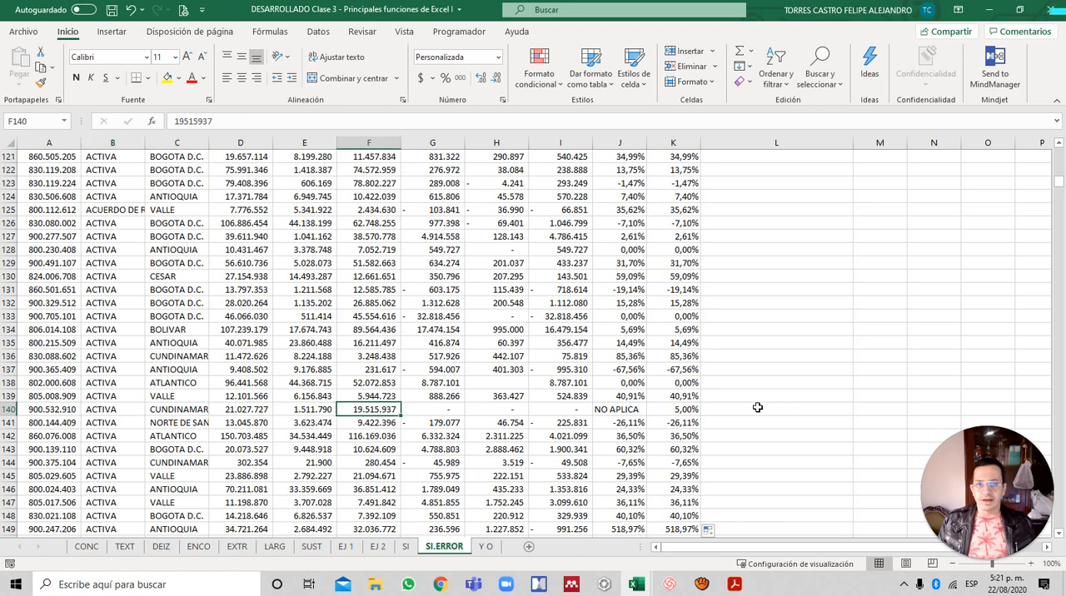
{"action": "key", "text": "Right"}
{"action": "key", "text": "Right"}
{"action": "key", "text": "ctrl+Up"}
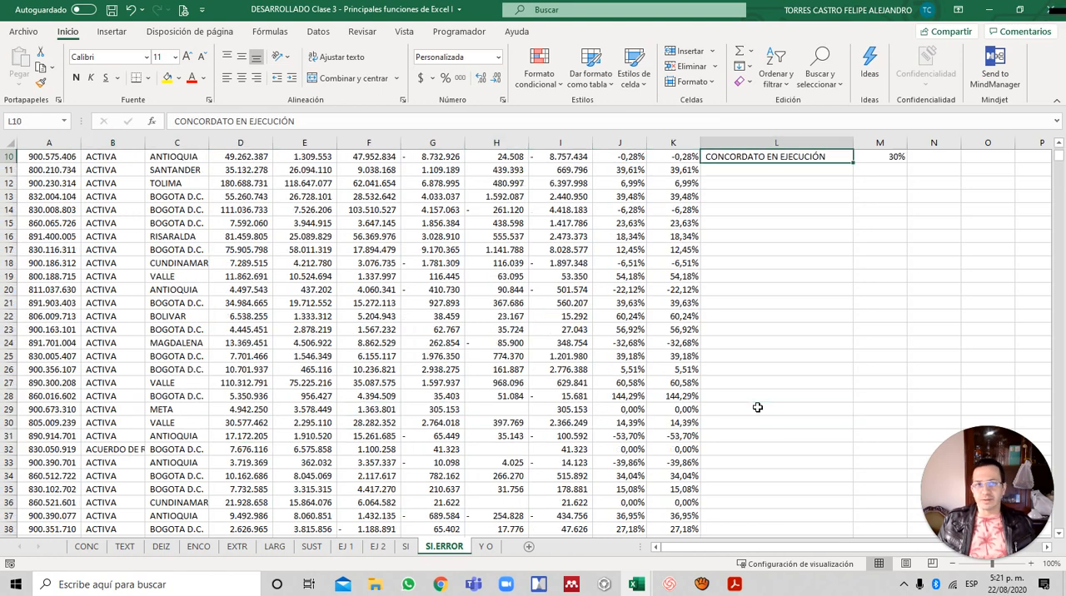
{"action": "key", "text": "ctrl+Up"}
{"action": "key", "text": "Down"}
{"action": "key", "text": "Down"}
{"action": "key", "text": "Left"}
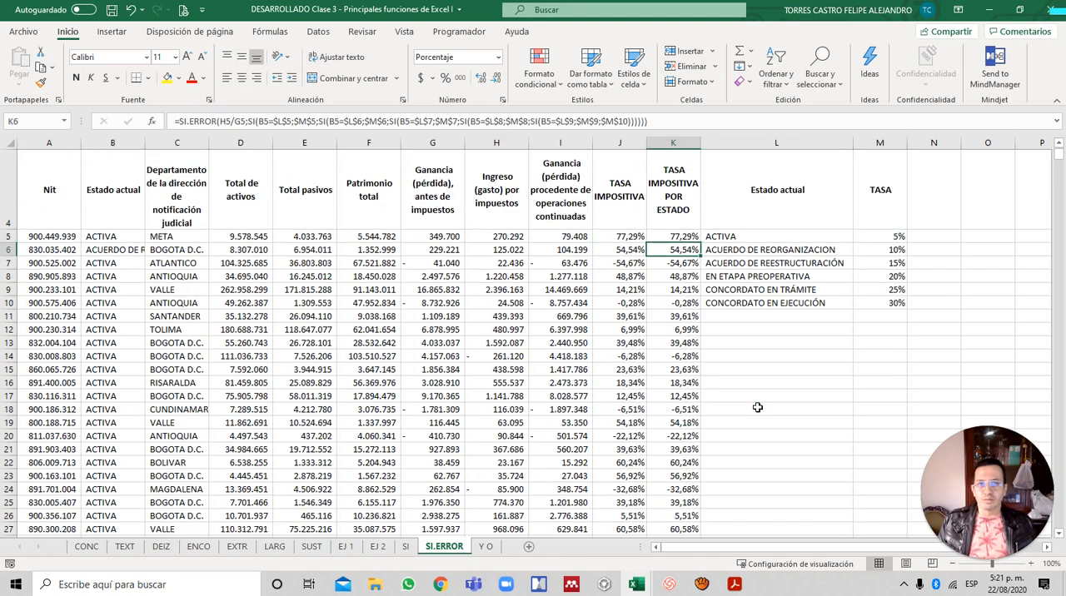
- Look further down for the next row marked NO APLICA and inspect its state-based rate formula in K307
{"action": "scroll", "coordinate": [755, 407], "scroll_direction": "down", "scroll_amount": 20}
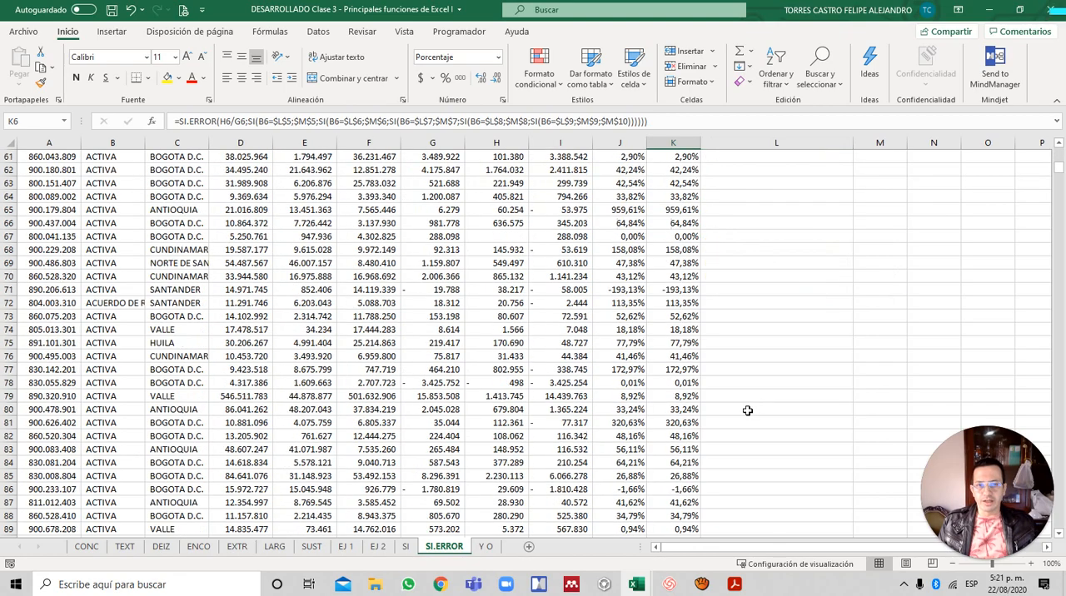
{"action": "scroll", "coordinate": [770, 398], "scroll_direction": "down", "scroll_amount": 15}
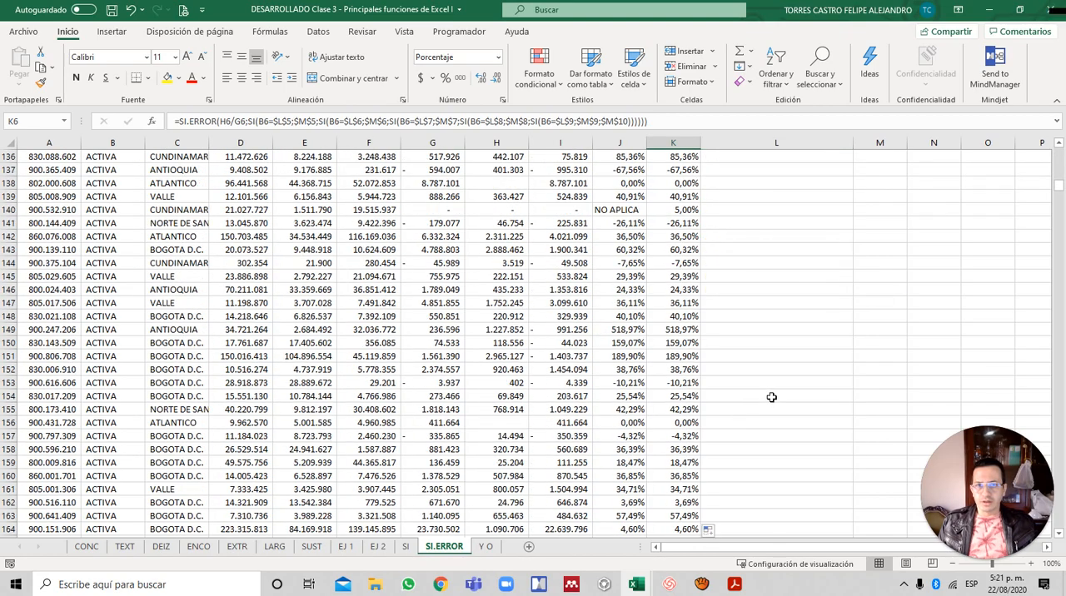
{"action": "scroll", "coordinate": [741, 369], "scroll_direction": "down", "scroll_amount": 4}
{"action": "scroll", "coordinate": [741, 369], "scroll_direction": "down", "scroll_amount": 20}
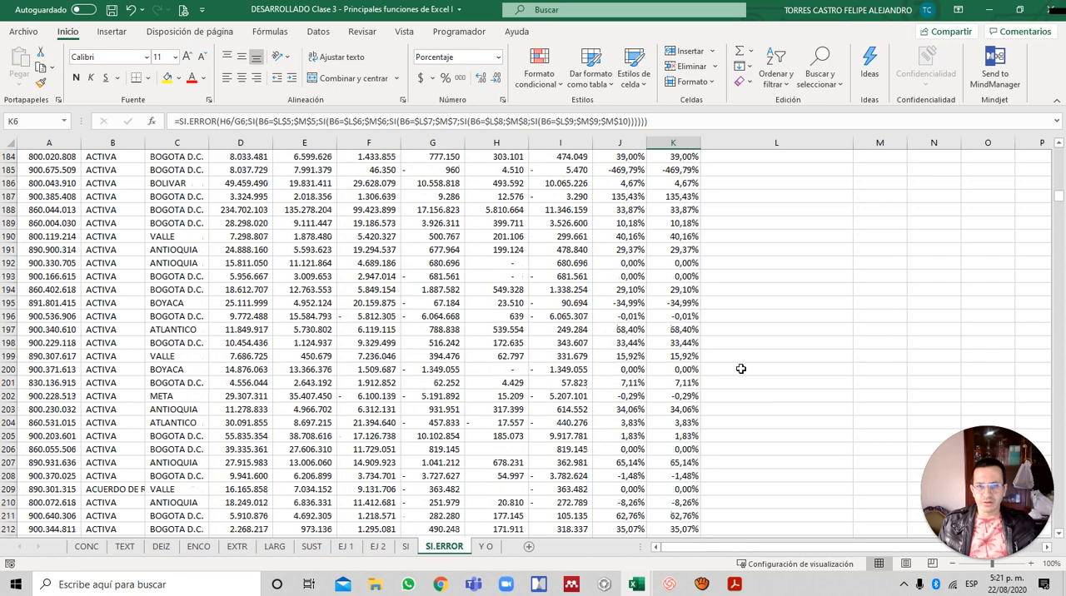
{"action": "scroll", "coordinate": [738, 371], "scroll_direction": "down", "scroll_amount": 6}
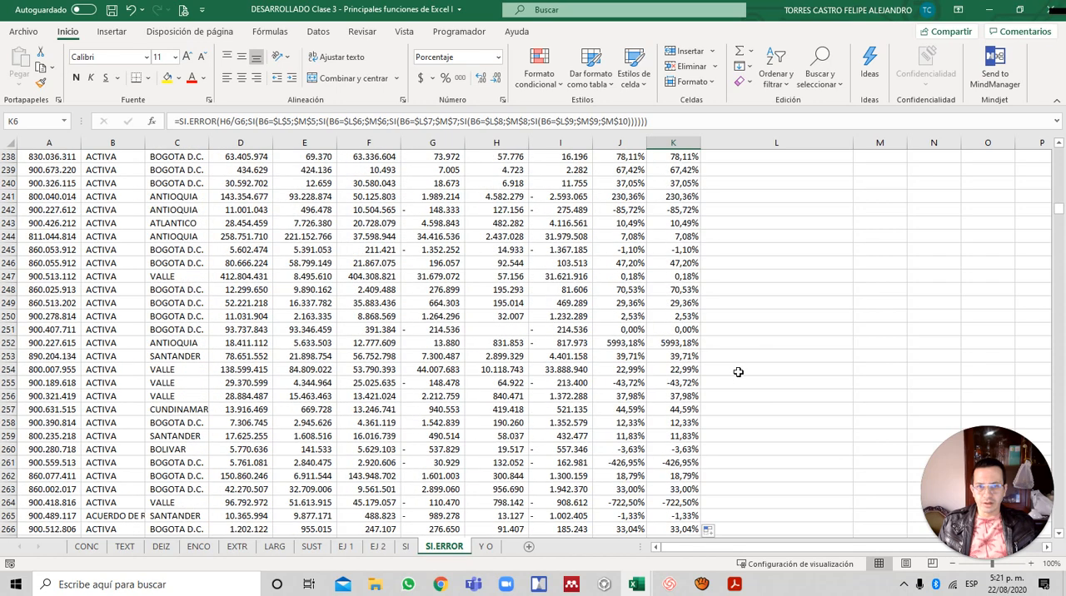
{"action": "scroll", "coordinate": [738, 372], "scroll_direction": "down", "scroll_amount": 17}
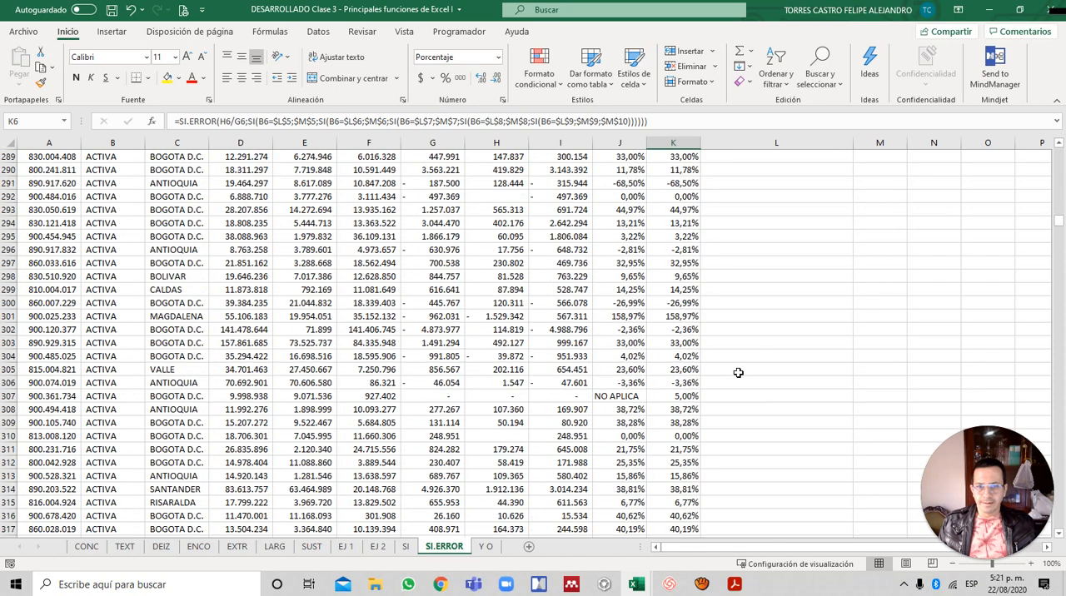
{"action": "left_click", "coordinate": [696, 397]}
- Review the rates below row 307 for more NO APLICA cases and inspect the formula in K692
{"action": "scroll", "coordinate": [739, 403], "scroll_direction": "down", "scroll_amount": 14}
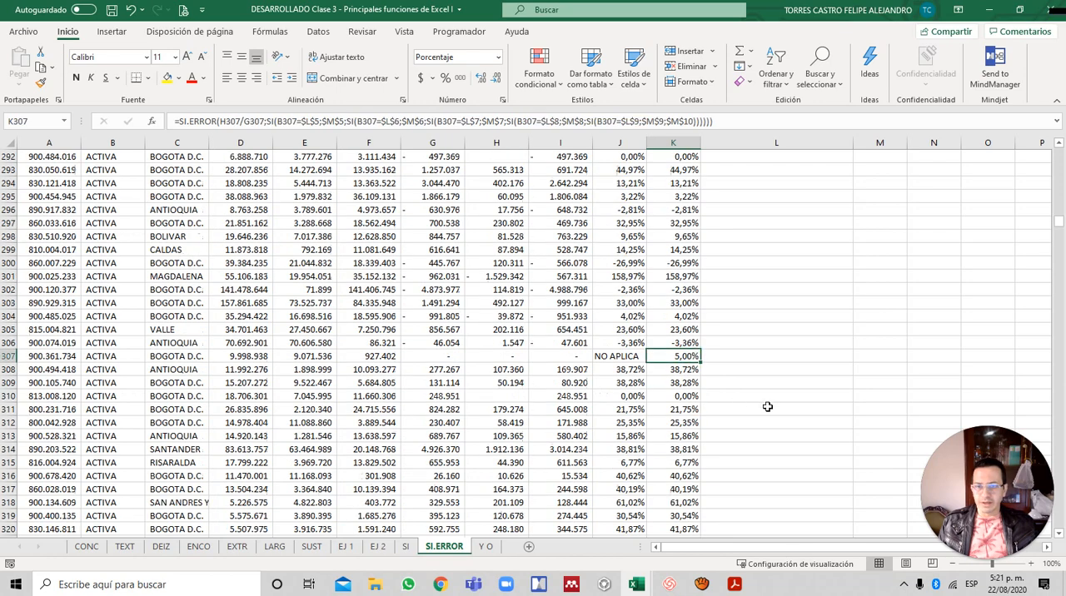
{"action": "scroll", "coordinate": [767, 406], "scroll_direction": "down", "scroll_amount": 13}
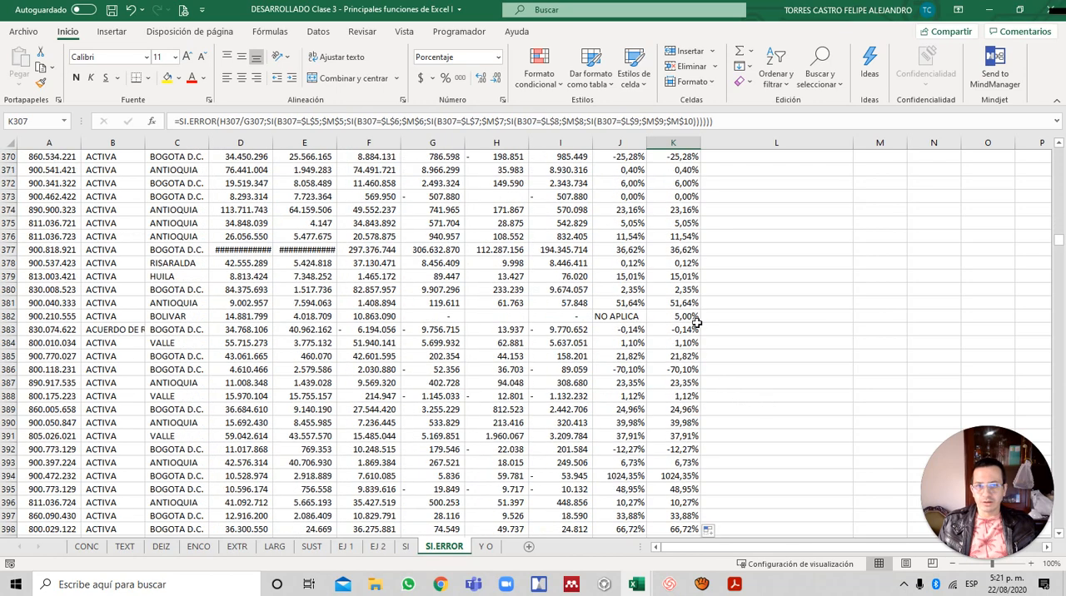
{"action": "scroll", "coordinate": [696, 322], "scroll_direction": "down", "scroll_amount": 19}
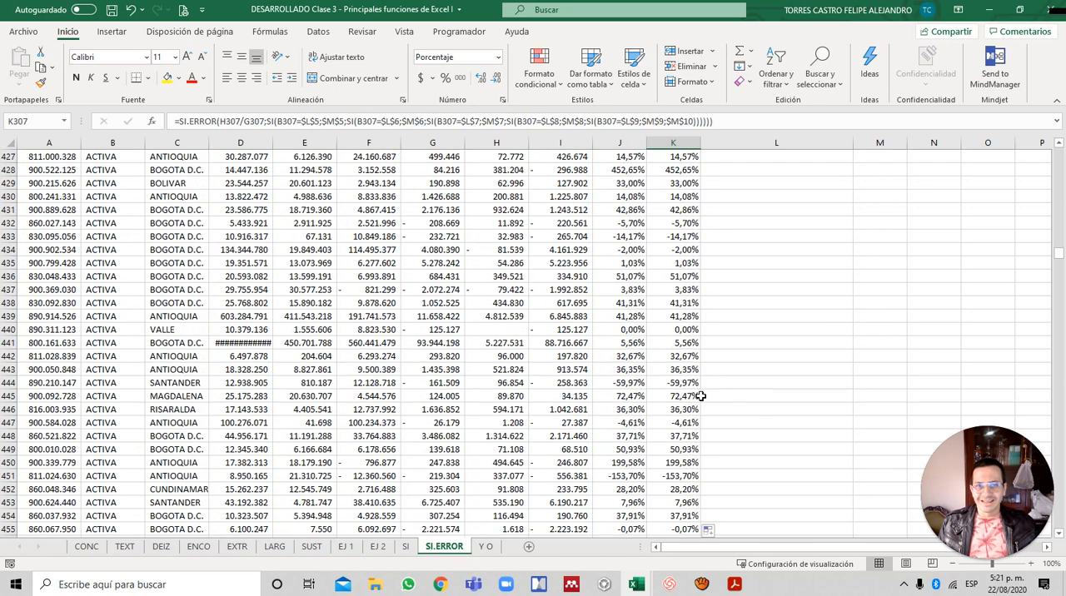
{"action": "scroll", "coordinate": [700, 397], "scroll_direction": "down", "scroll_amount": 15}
{"action": "scroll", "coordinate": [702, 396], "scroll_direction": "down", "scroll_amount": 20}
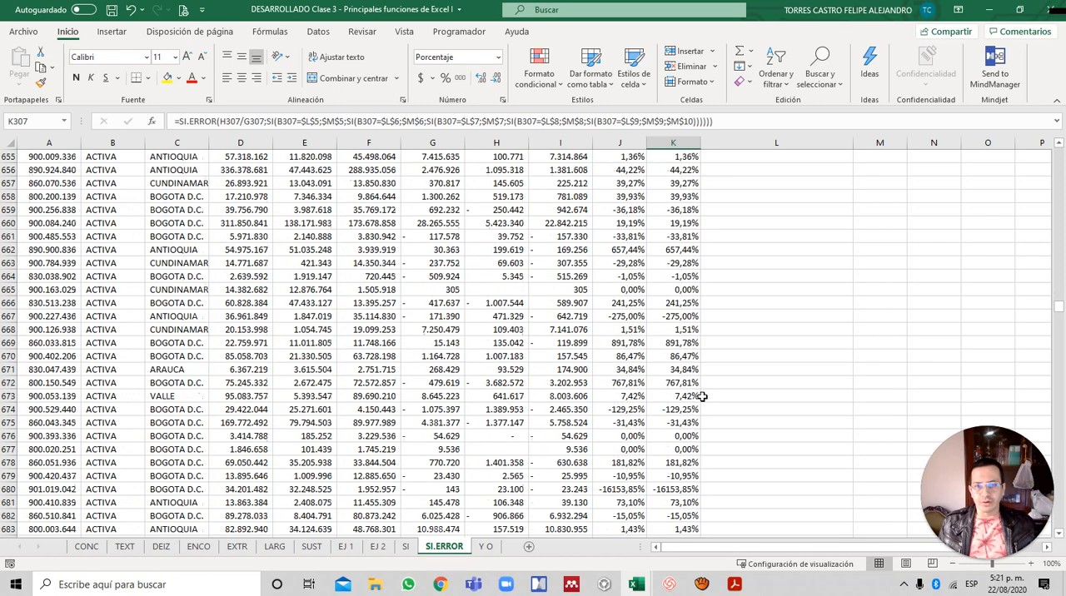
{"action": "scroll", "coordinate": [702, 397], "scroll_direction": "down", "scroll_amount": 4}
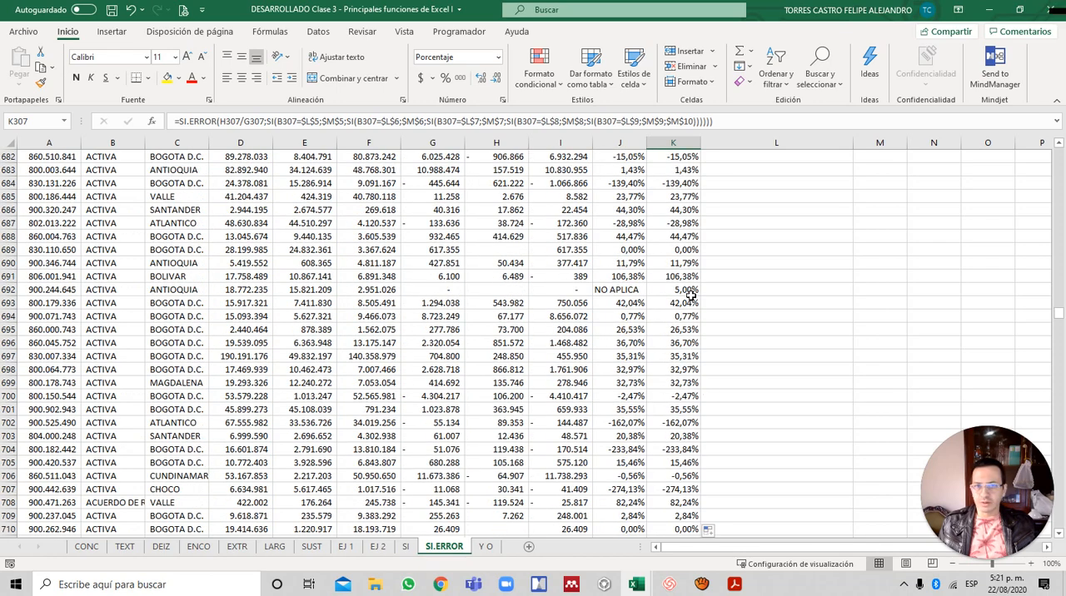
{"action": "scroll", "coordinate": [801, 360], "scroll_direction": "down", "scroll_amount": 18}
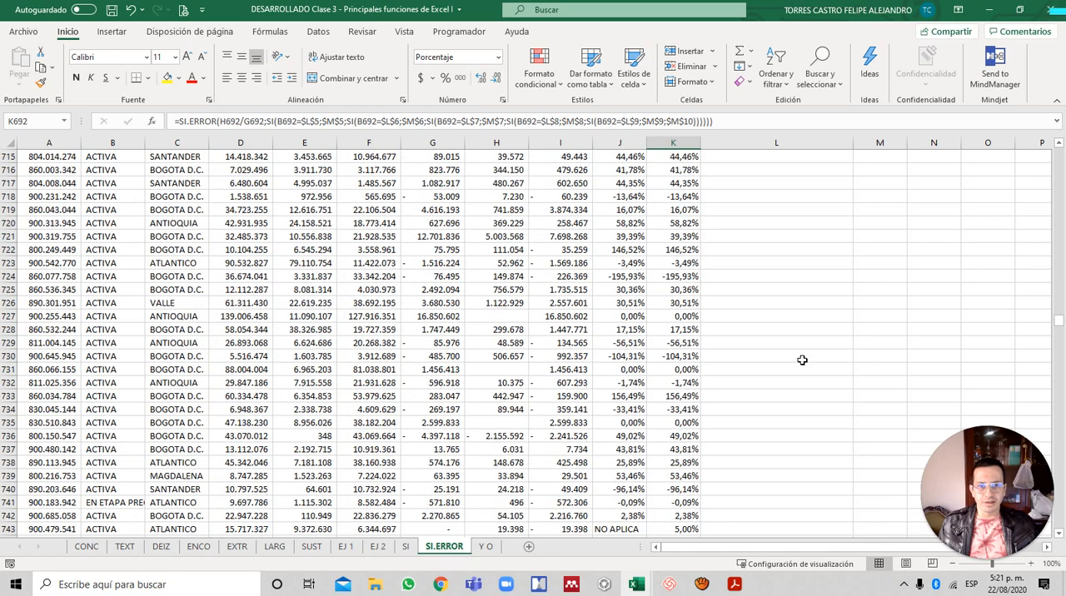
- Review the statuses and rates below row 692 and inspect the state-based rate formula in K1127
{"action": "scroll", "coordinate": [709, 291], "scroll_direction": "down", "scroll_amount": 6}
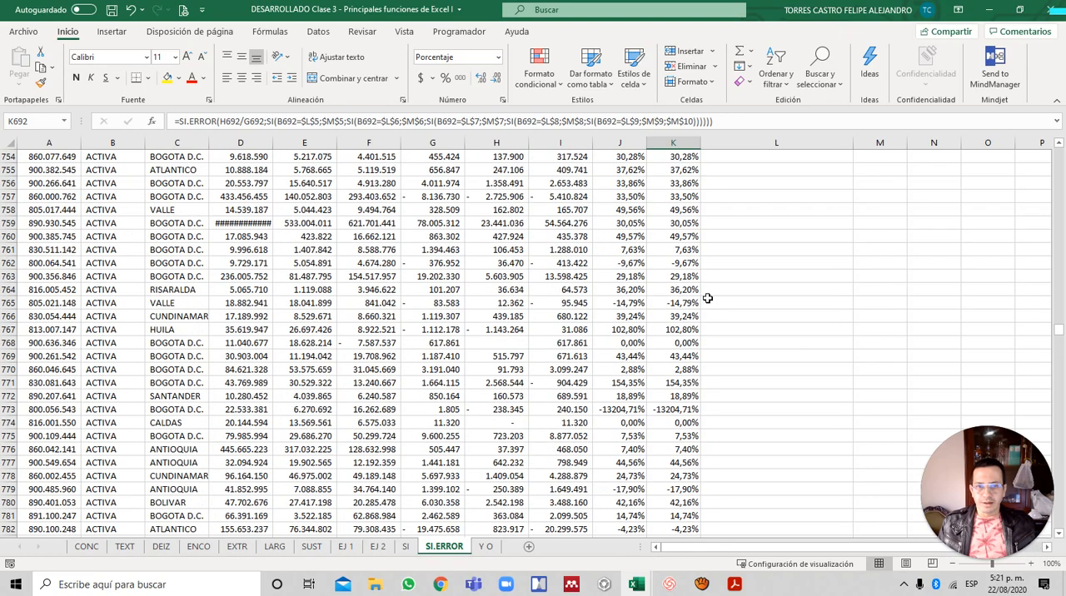
{"action": "scroll", "coordinate": [706, 298], "scroll_direction": "down", "scroll_amount": 16}
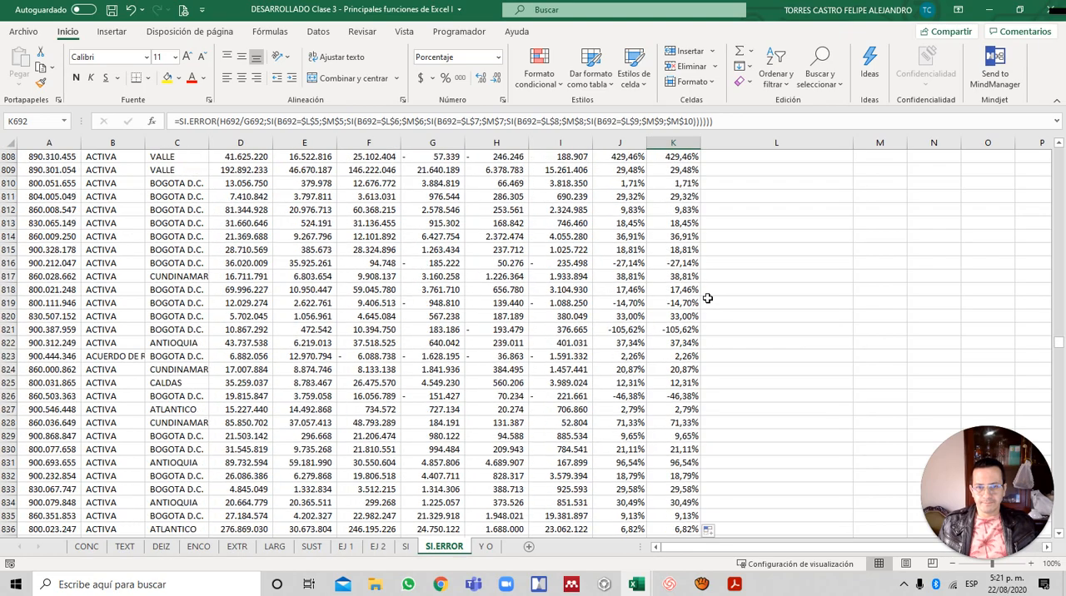
{"action": "scroll", "coordinate": [707, 298], "scroll_direction": "down", "scroll_amount": 9}
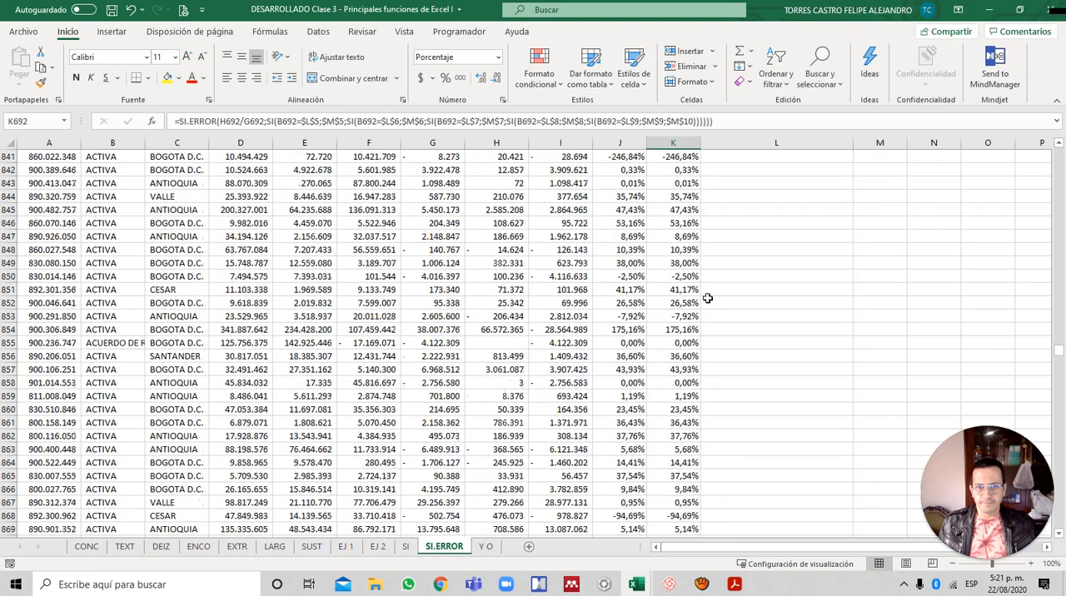
{"action": "scroll", "coordinate": [706, 298], "scroll_direction": "down", "scroll_amount": 10}
{"action": "scroll", "coordinate": [707, 298], "scroll_direction": "down", "scroll_amount": 11}
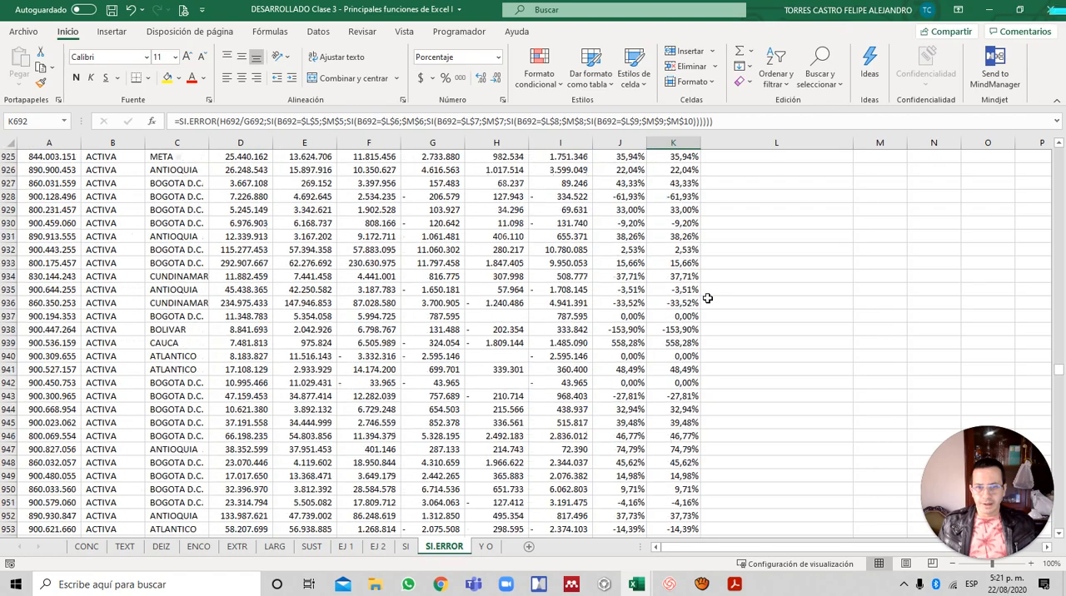
{"action": "scroll", "coordinate": [706, 298], "scroll_direction": "down", "scroll_amount": 18}
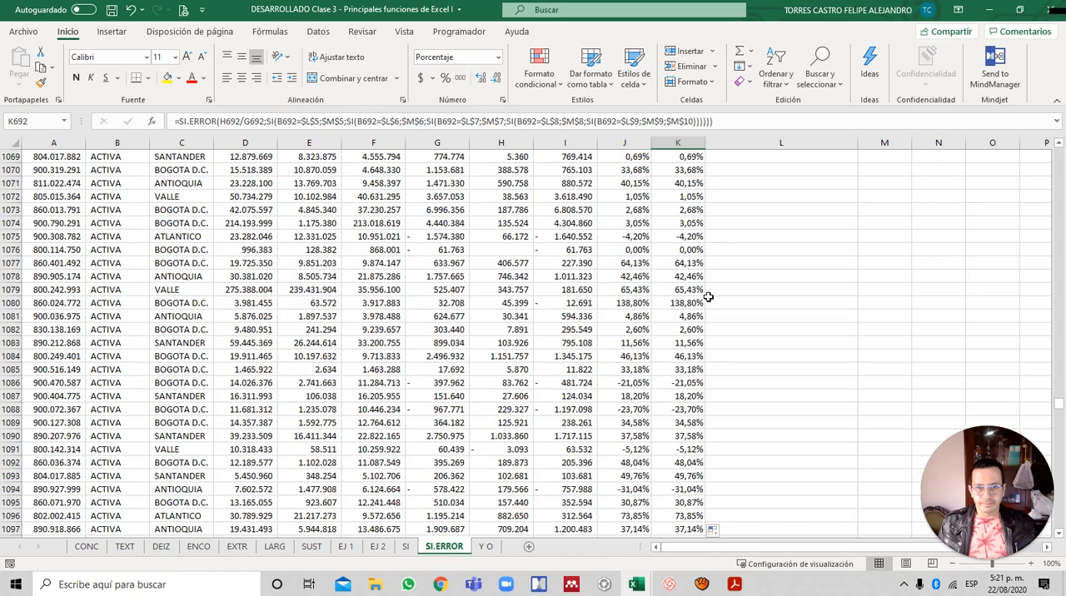
{"action": "scroll", "coordinate": [707, 297], "scroll_direction": "down", "scroll_amount": 17}
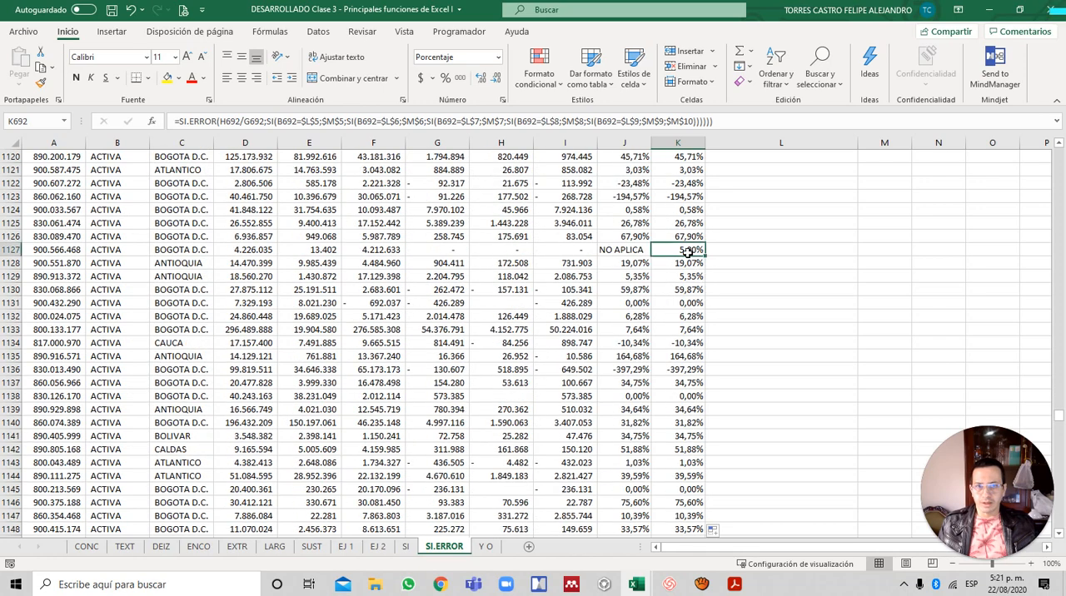
{"action": "left_click", "coordinate": [688, 252]}
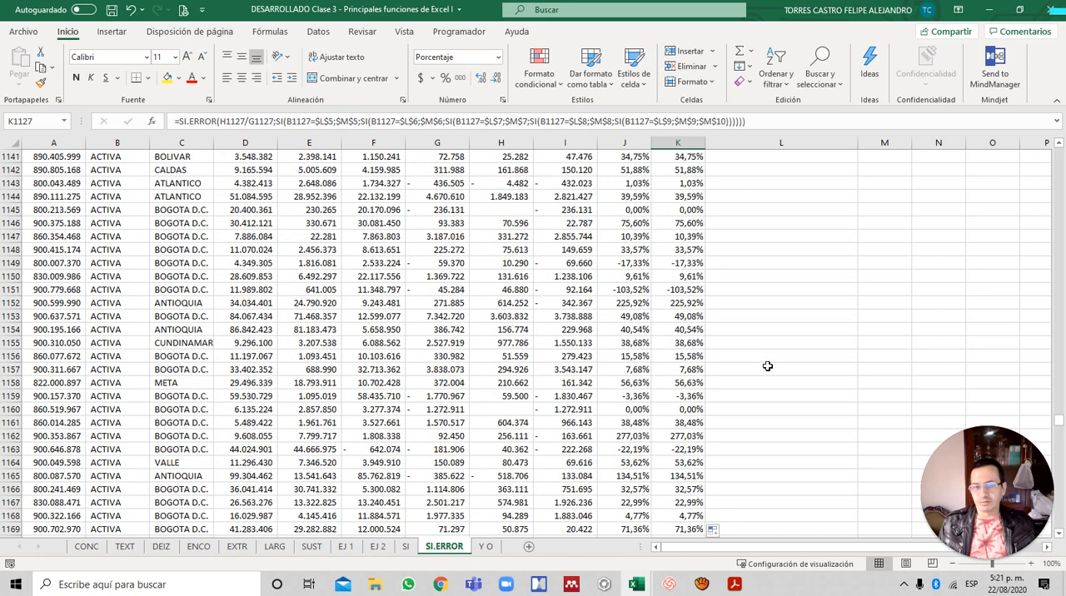
- Review the statuses and tax rates from row 1127 down to the last company for remaining NO APLICA cases
{"action": "scroll", "coordinate": [767, 366], "scroll_direction": "down", "scroll_amount": 20}
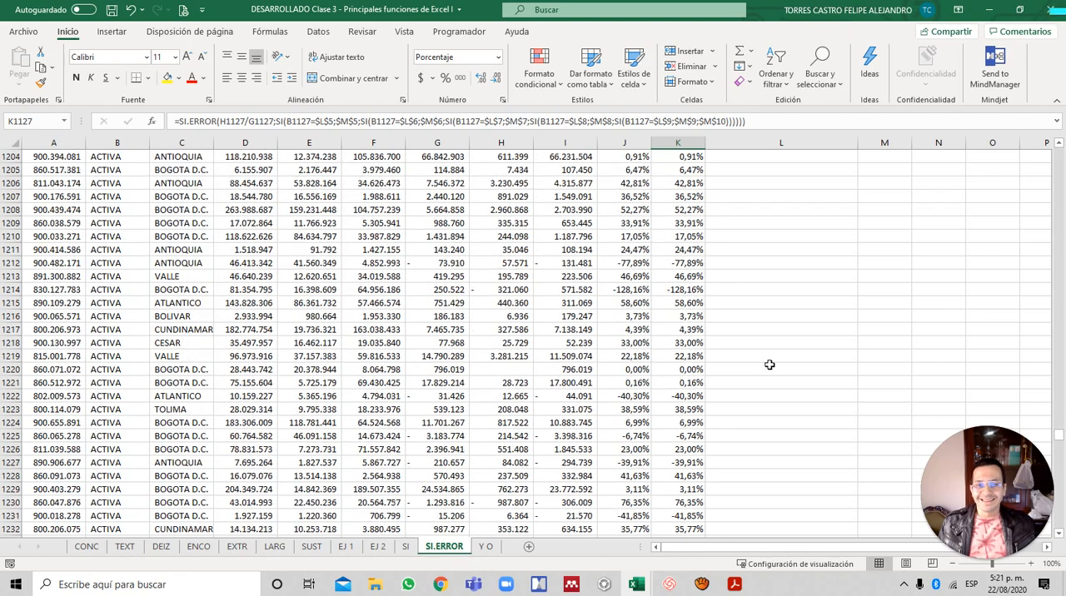
{"action": "scroll", "coordinate": [769, 365], "scroll_direction": "down", "scroll_amount": 20}
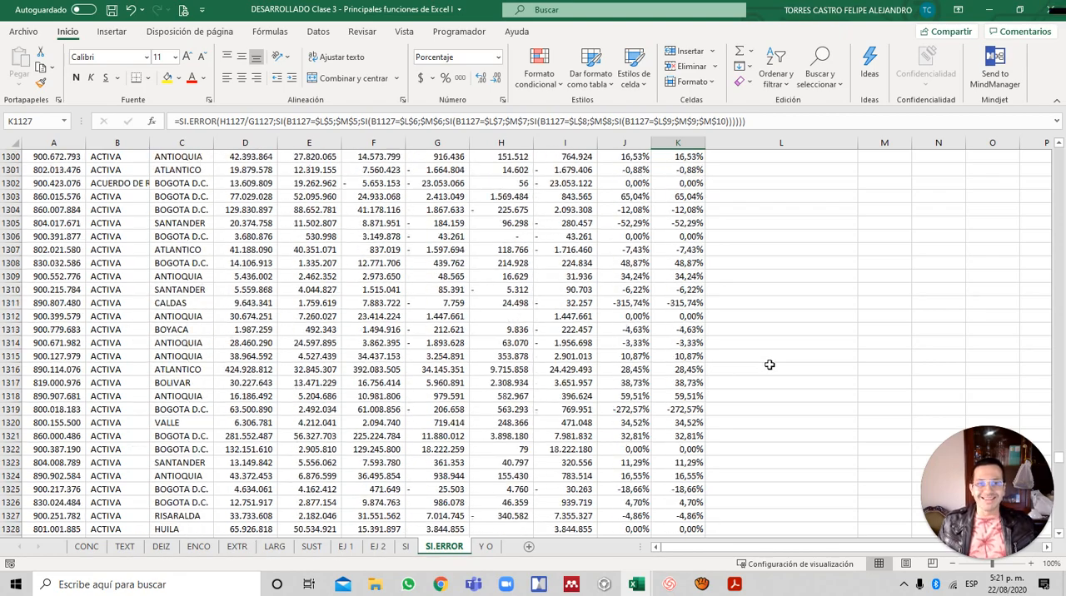
{"action": "scroll", "coordinate": [770, 365], "scroll_direction": "down", "scroll_amount": 20}
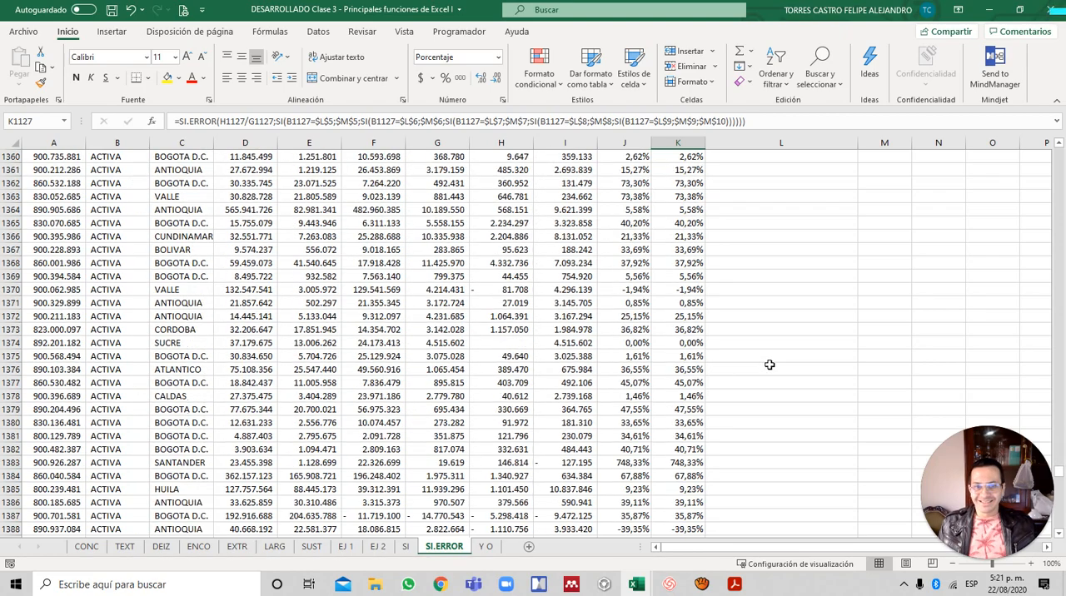
{"action": "scroll", "coordinate": [769, 365], "scroll_direction": "down", "scroll_amount": 20}
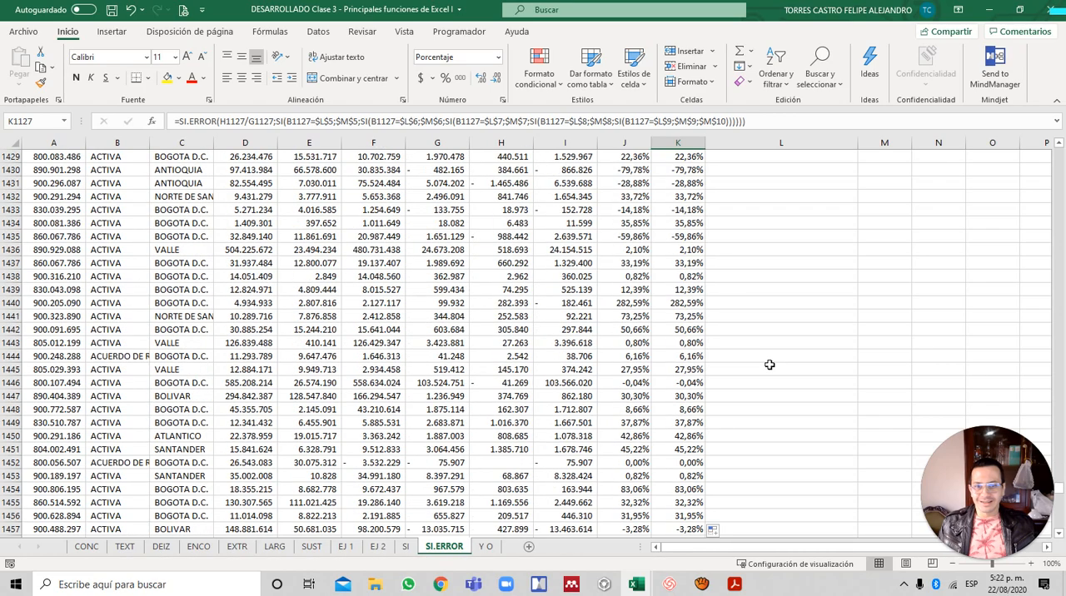
{"action": "scroll", "coordinate": [769, 365], "scroll_direction": "down", "scroll_amount": 20}
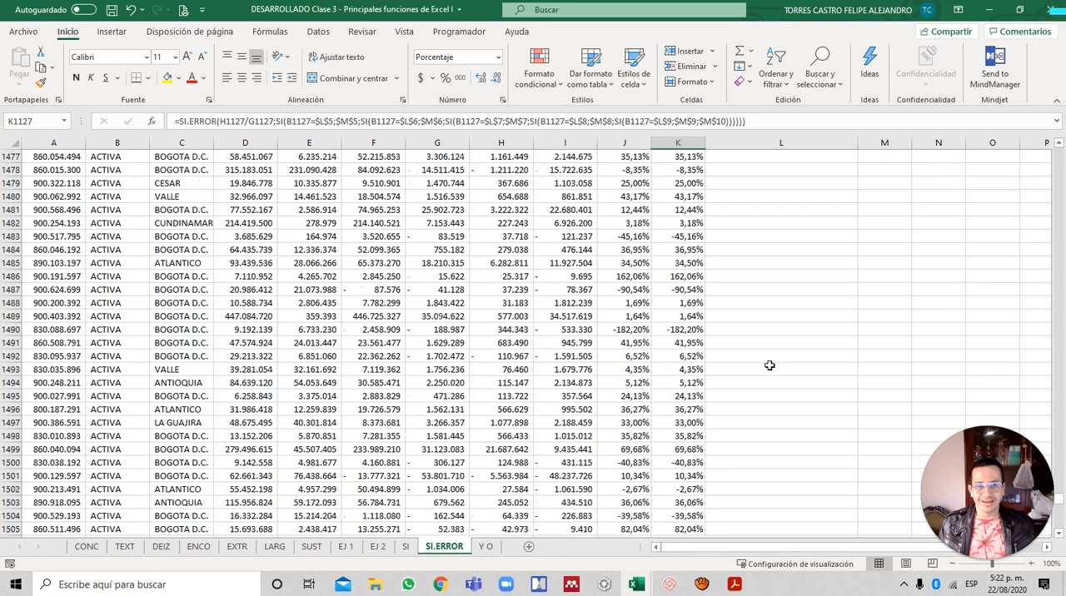
{"action": "scroll", "coordinate": [769, 365], "scroll_direction": "down", "scroll_amount": 20}
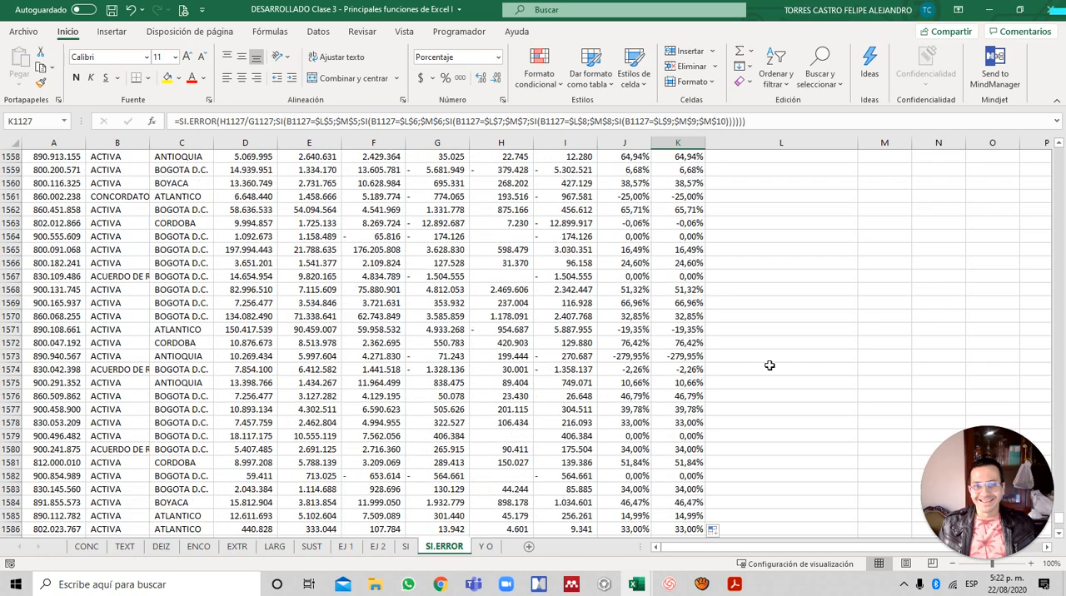
{"action": "left_click", "coordinate": [637, 265]}
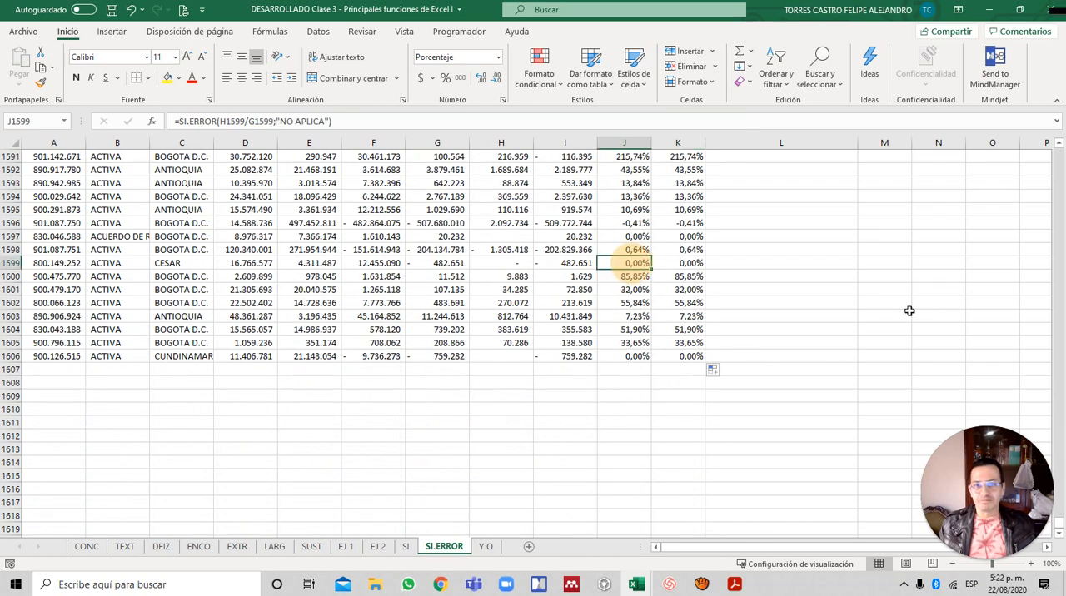
- Return to the first data rows and review the company statuses listed in the rate table
{"action": "key", "text": "ctrl+Up"}
{"action": "key", "text": "Down"}
{"action": "key", "text": "Down"}
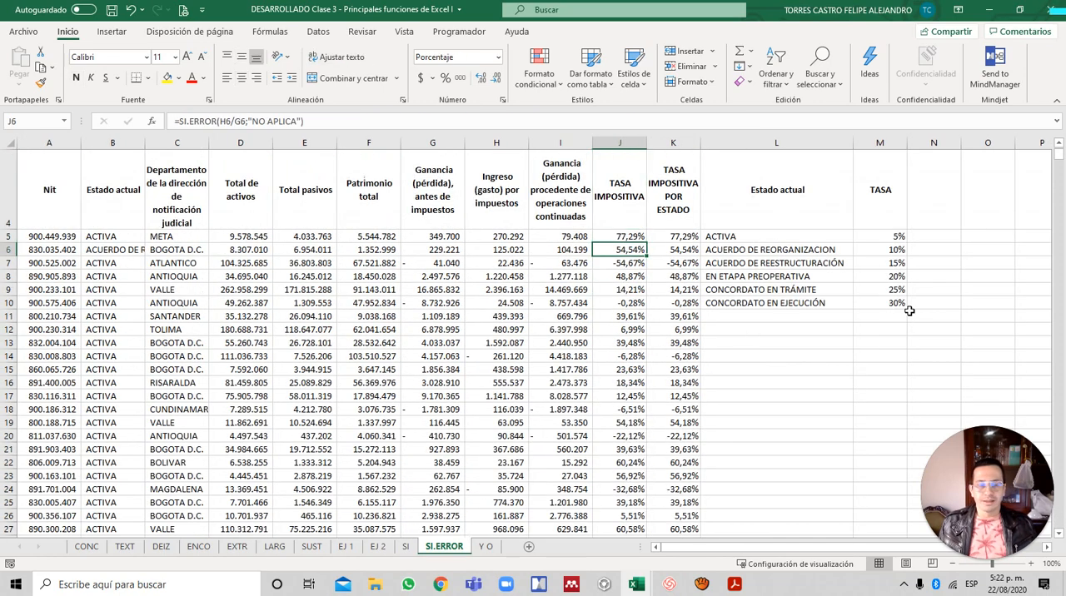
{"action": "key", "text": "Right"}
{"action": "key", "text": "Right"}
{"action": "key", "text": "Down"}
{"action": "key", "text": "Down"}
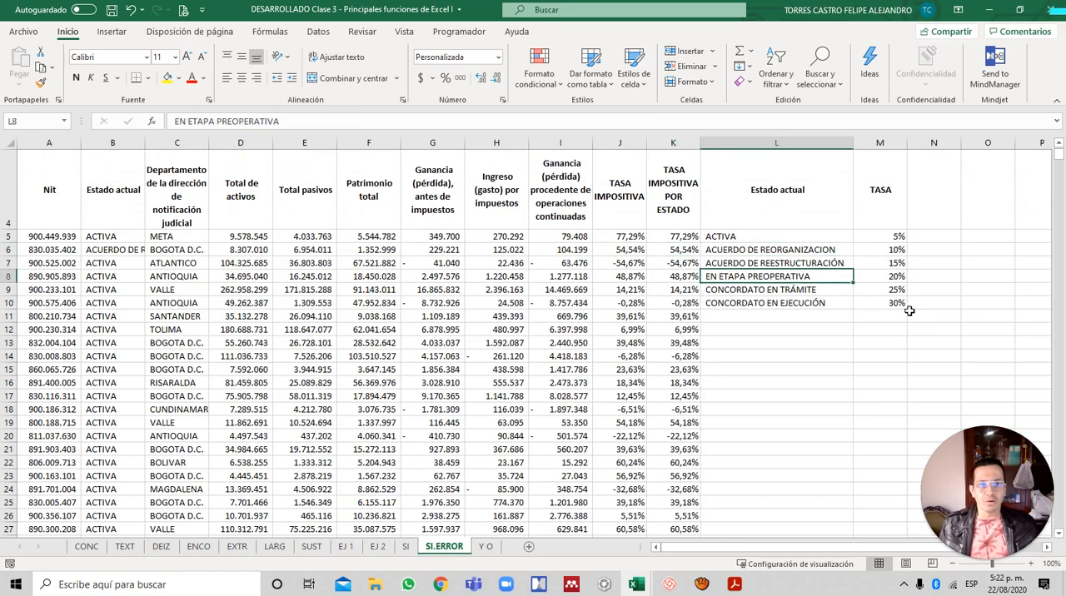
- Change the current status in B140 to CONCORDATO EN TRÁMITE and check the state-based rate in K140
{"action": "scroll", "coordinate": [752, 308], "scroll_direction": "down", "scroll_amount": 20}
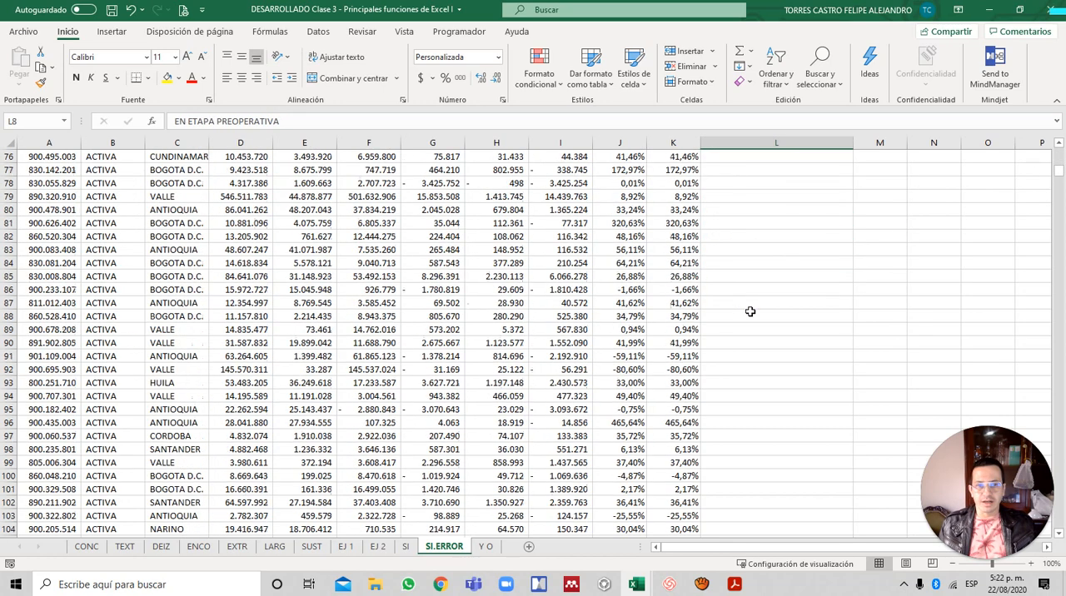
{"action": "scroll", "coordinate": [750, 311], "scroll_direction": "down", "scroll_amount": 15}
{"action": "left_click", "coordinate": [580, 409]}
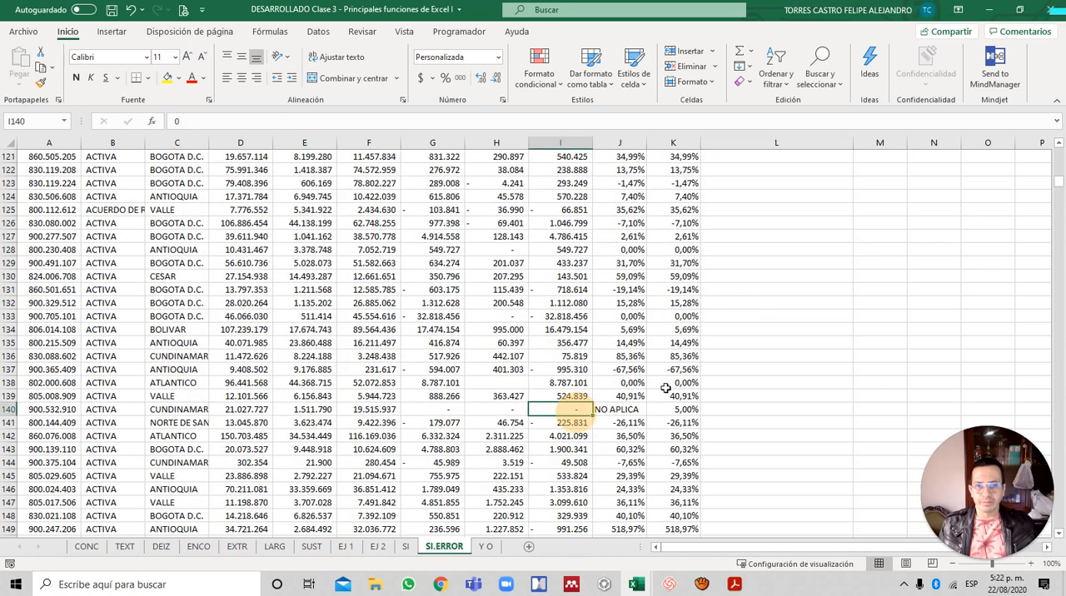
{"action": "key", "text": "Home"}
{"action": "key", "text": "Right"}
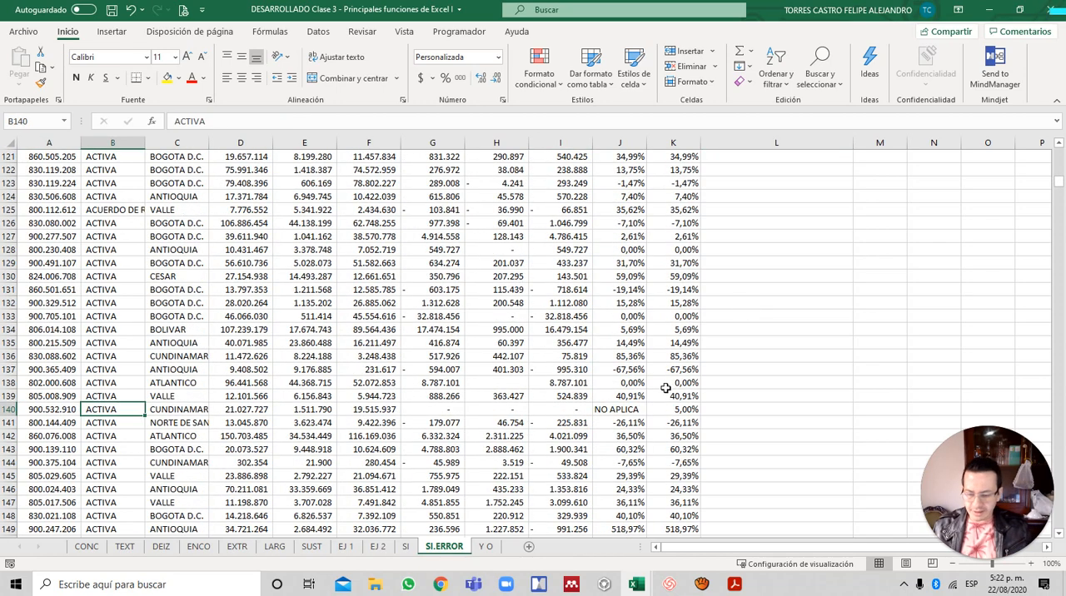
{"action": "type", "text": "con"}
{"action": "key", "text": "BackSpace"}
{"action": "key", "text": "BackSpace"}
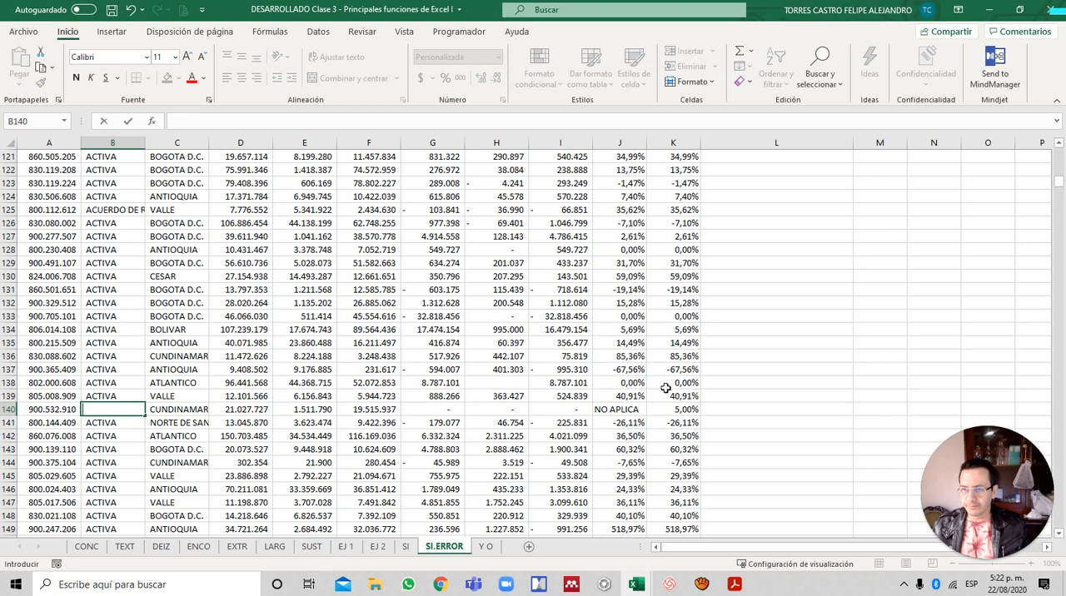
{"action": "type", "text": "CONCORDATO EN T"}
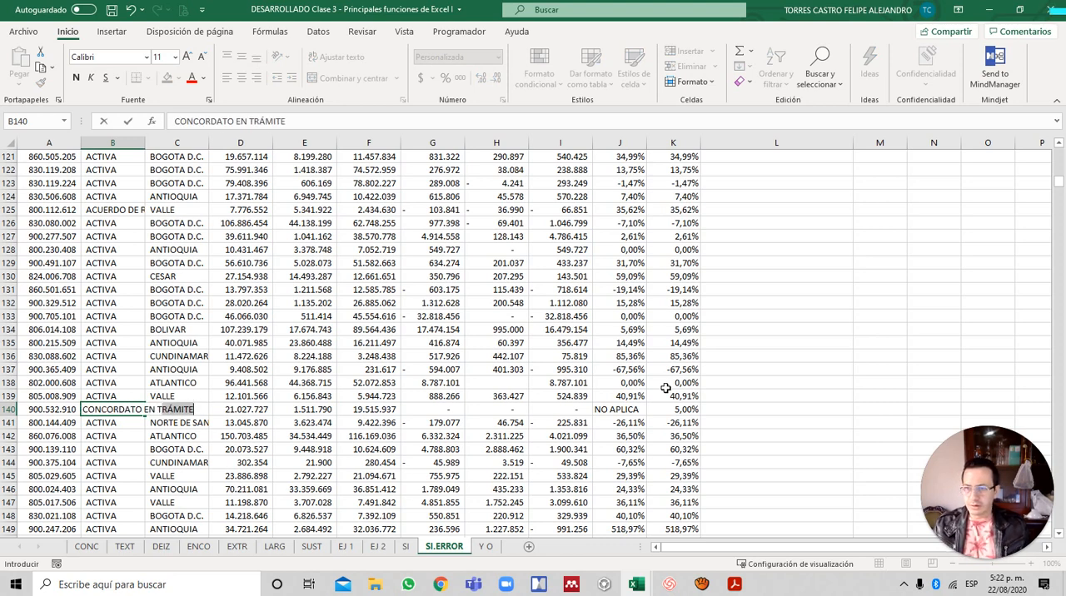
{"action": "key", "text": "Return"}
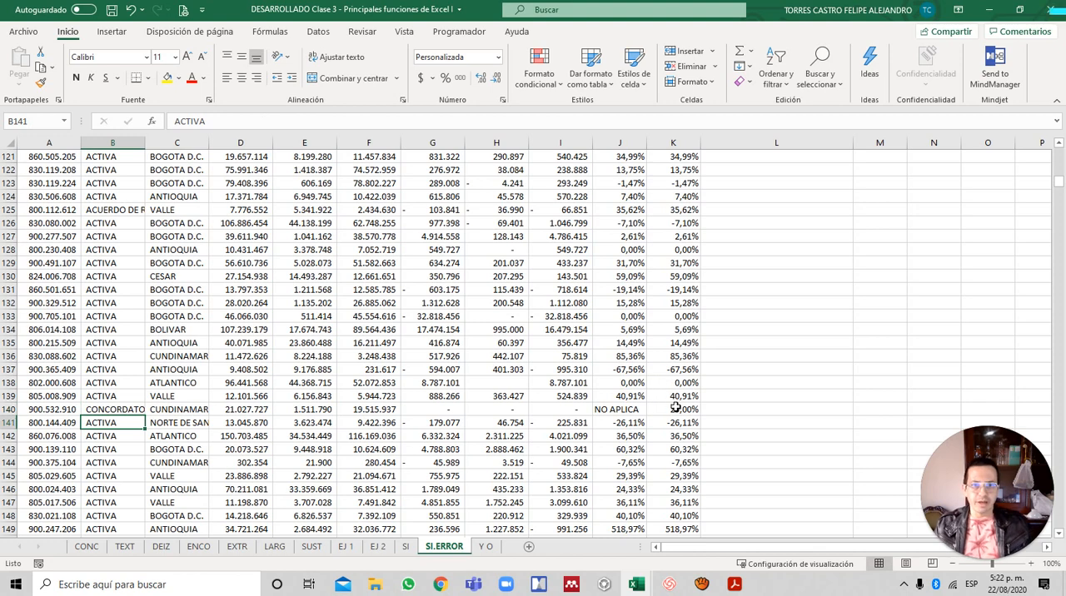
{"action": "left_click", "coordinate": [676, 408]}
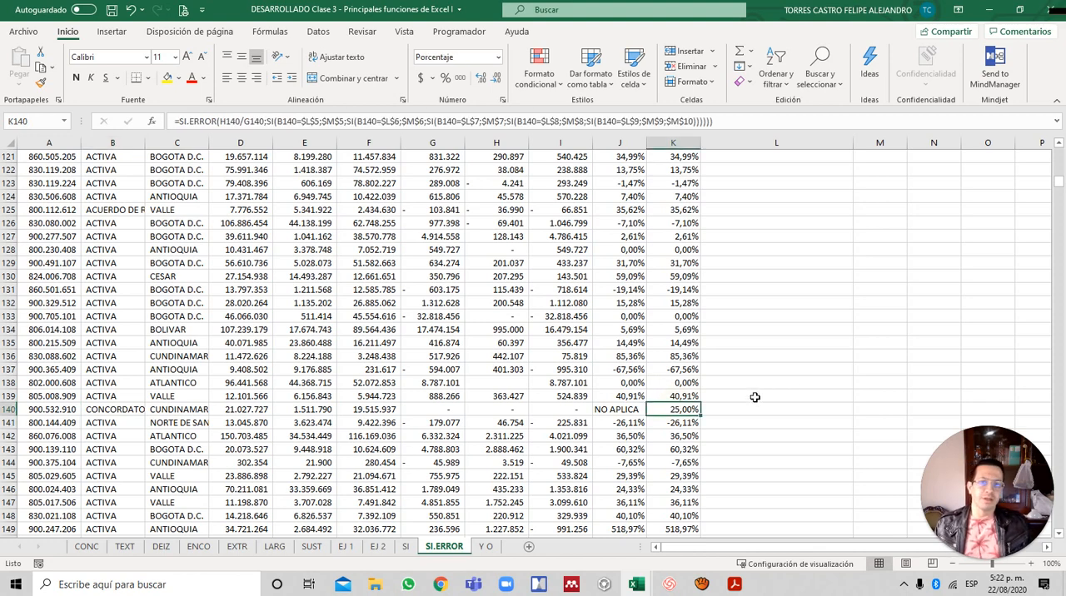
- Go back to the exercise instructions and inspect the SI.ERROR formula in J5 and the nested SI formula in K5
{"action": "left_click", "coordinate": [681, 370]}
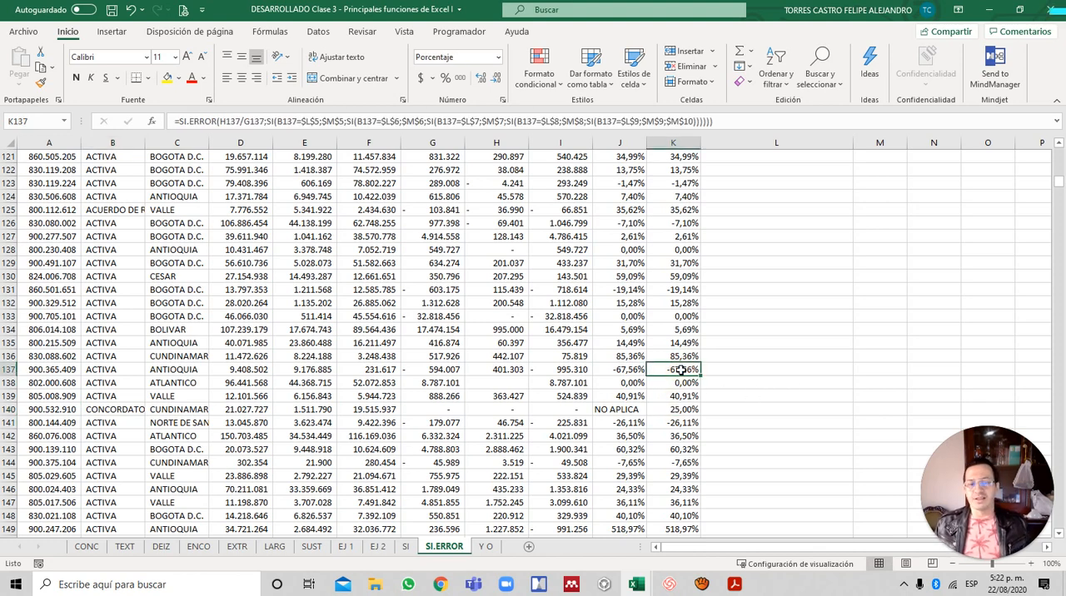
{"action": "key", "text": "ctrl+Up"}
{"action": "key", "text": "Down"}
{"action": "key", "text": "Up"}
{"action": "key", "text": "Left"}
{"action": "scroll", "coordinate": [681, 370], "scroll_direction": "up", "scroll_amount": 1}
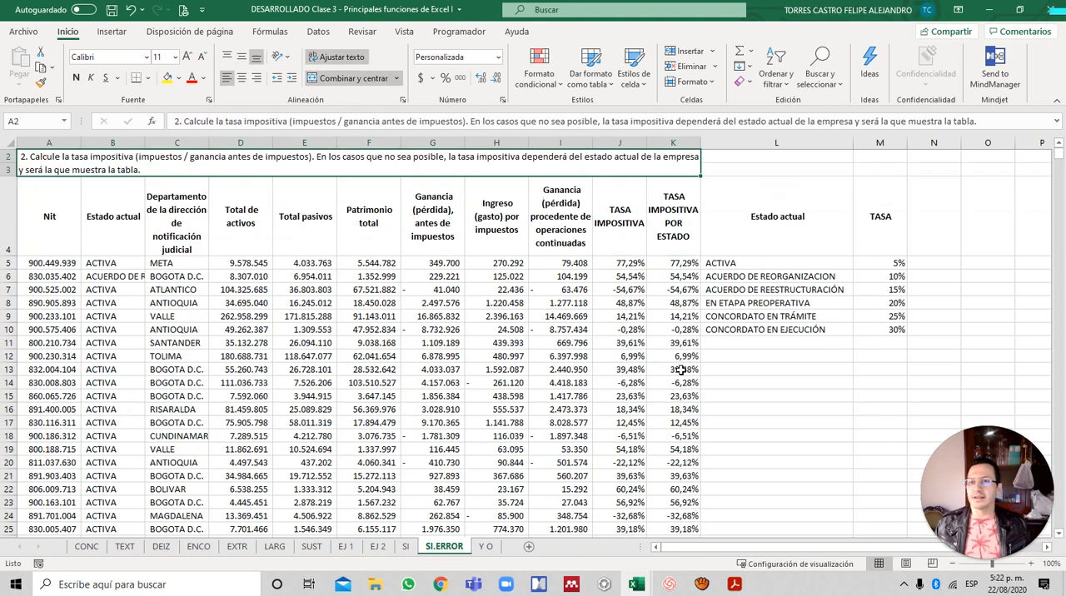
{"action": "key", "text": "Down"}
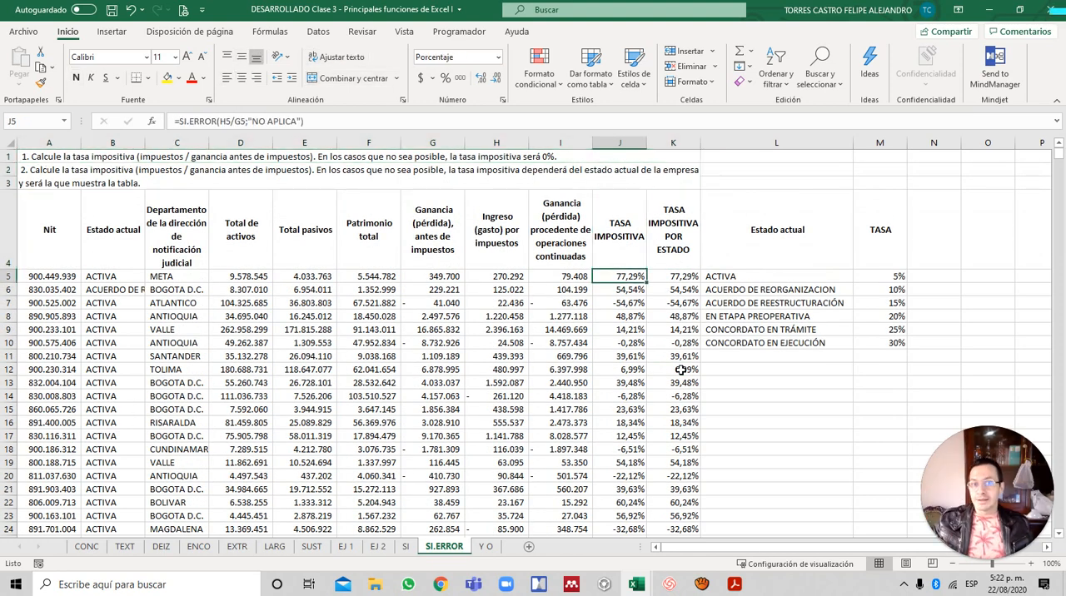
{"action": "key", "text": "F2"}
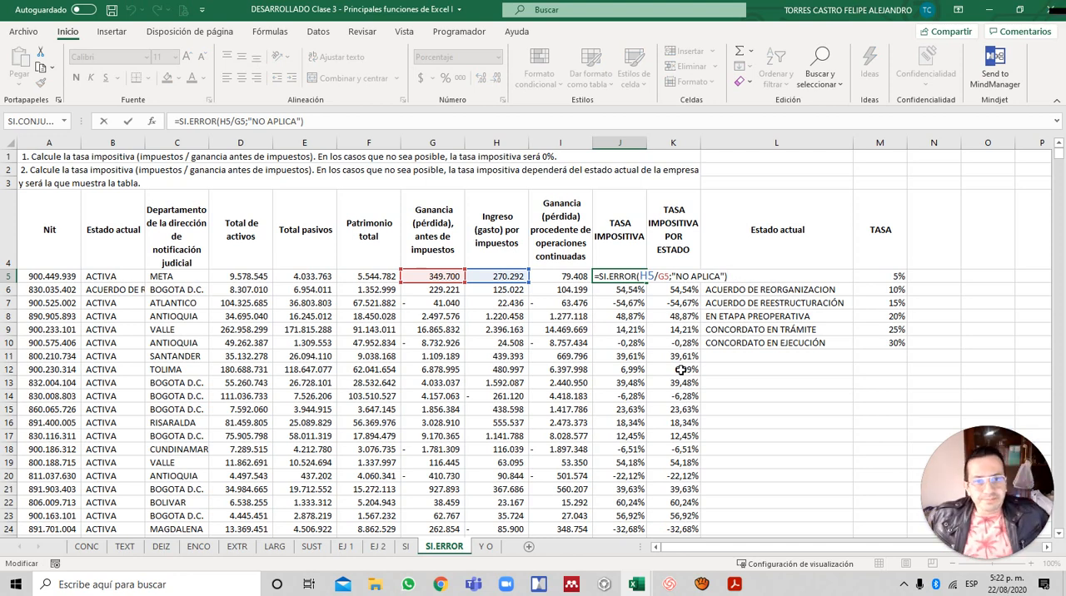
{"action": "key", "text": "Tab"}
{"action": "key", "text": "F2"}
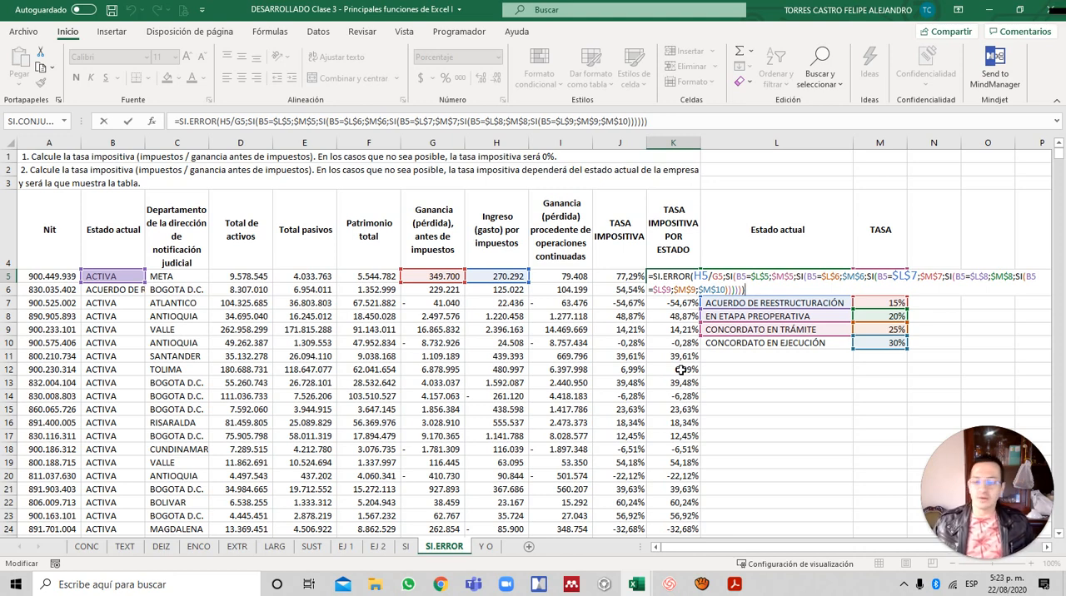
{"action": "key", "text": "ctrl+Return"}
- Check row 5's pre-tax profit and current status, and switch to the Y & O slide in Adobe Acrobat Reader
{"action": "key", "text": "Left"}
{"action": "key", "text": "Left"}
{"action": "key", "text": "Left"}
{"action": "key", "text": "Left"}
{"action": "key", "text": "Left"}
{"action": "key", "text": "Left"}
{"action": "key", "text": "Left"}
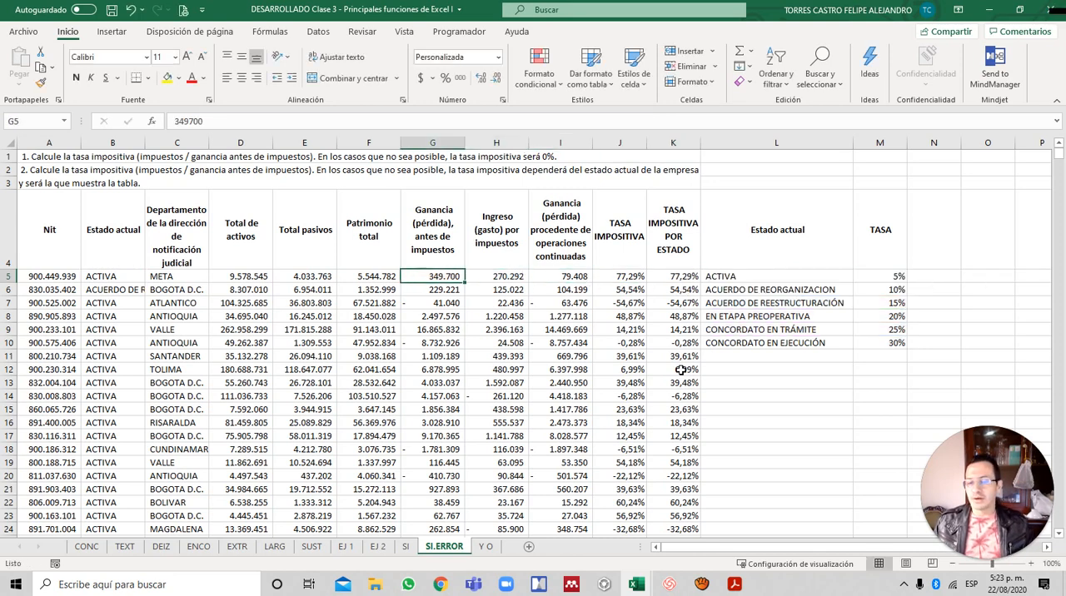
{"action": "key", "text": "Left"}
{"action": "key", "text": "Left"}
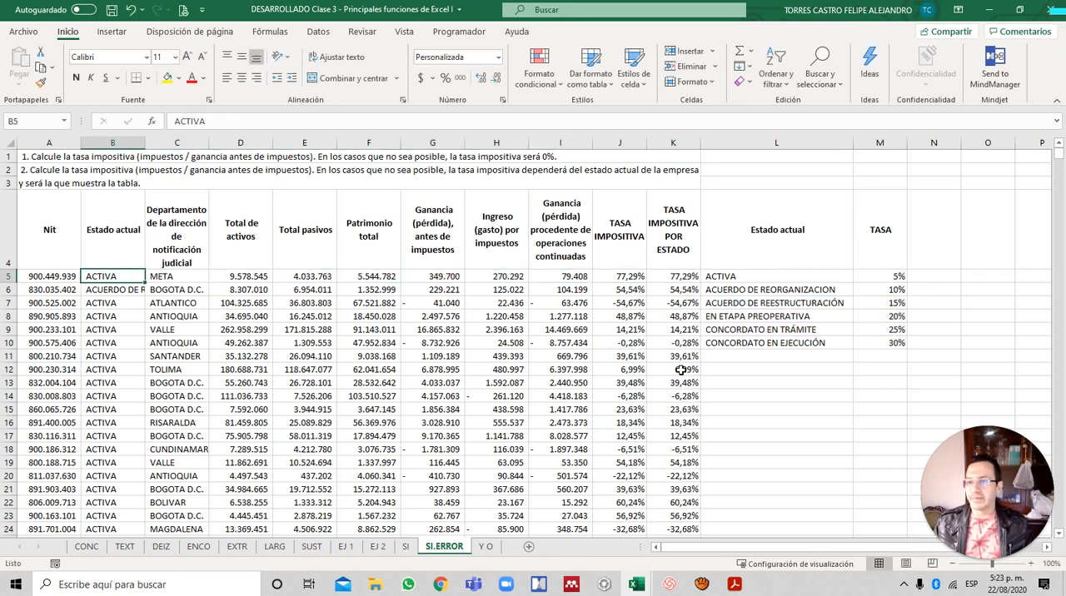
{"action": "key", "text": "alt+Tab"}
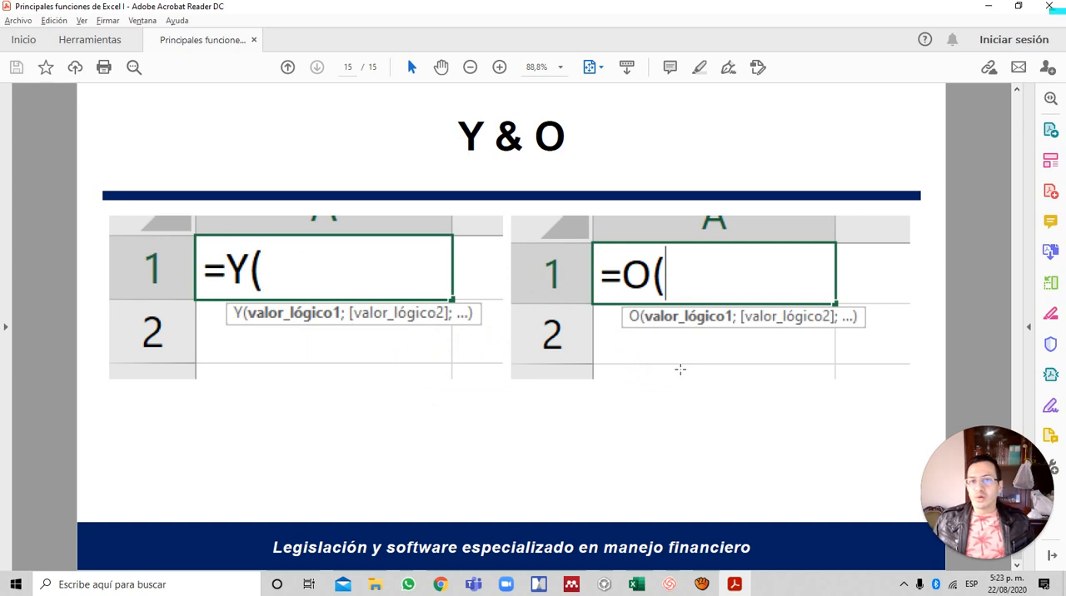
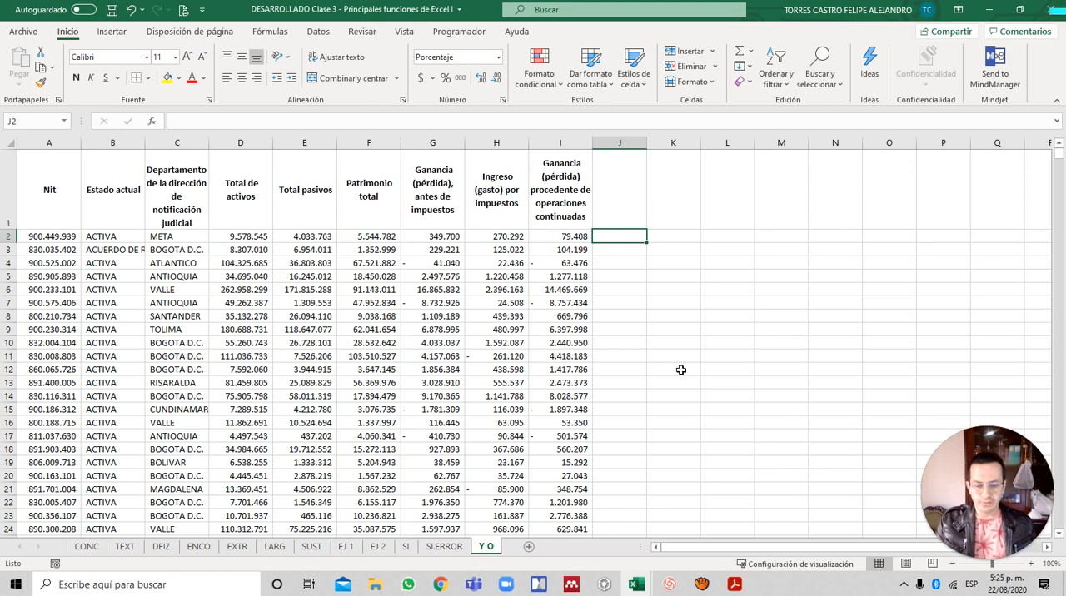
- Start a Y formula in J2 with the first condition B2="ACTIVA"
{"action": "type", "text": "="}
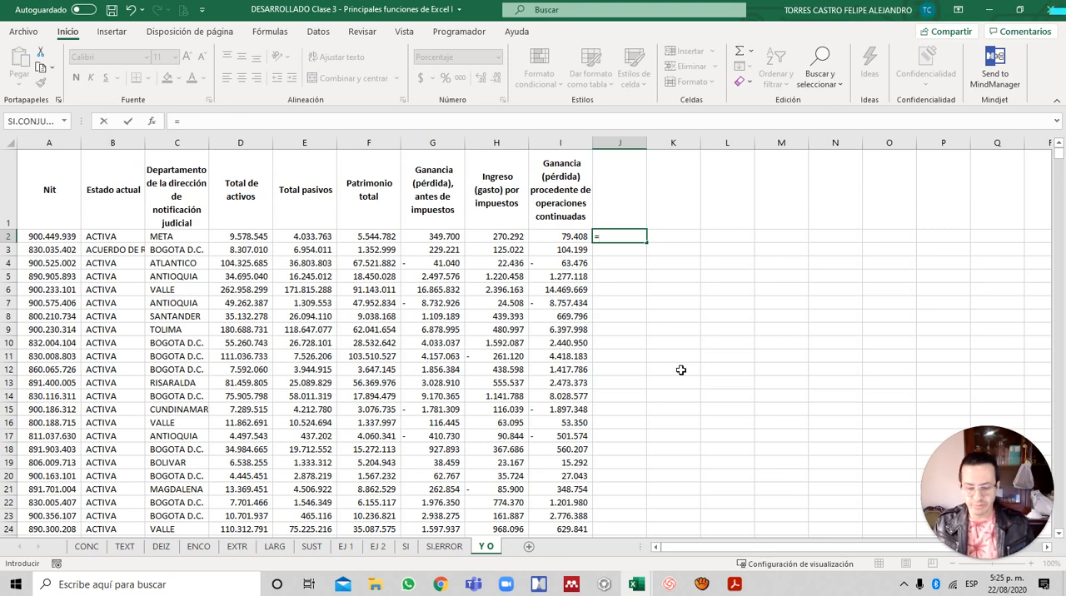
{"action": "type", "text": "Y("}
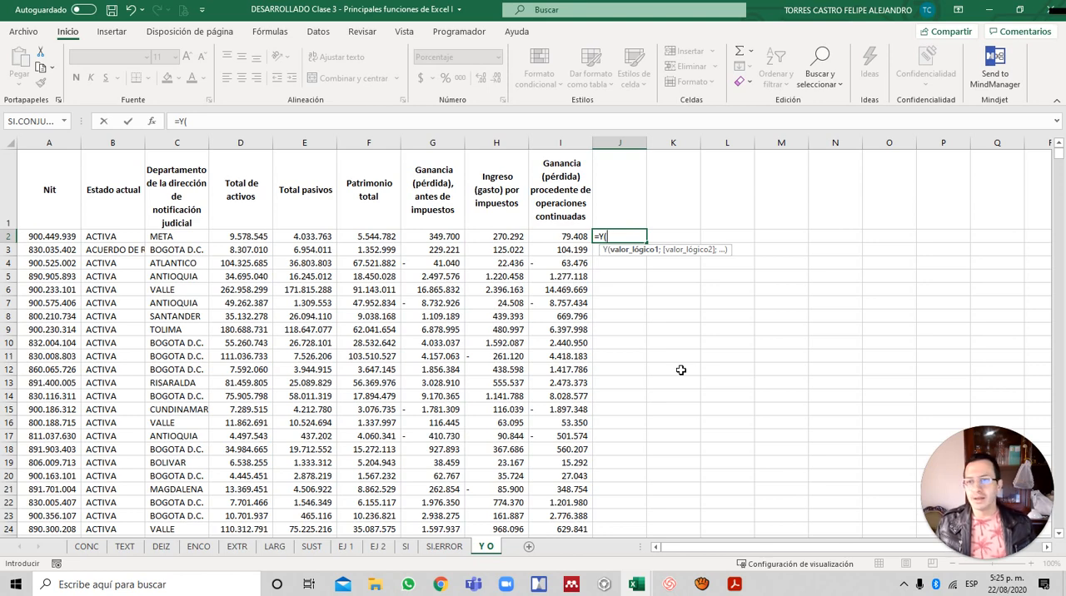
{"action": "key", "text": "Left"}
{"action": "key", "text": "Left"}
{"action": "key", "text": "Left"}
{"action": "key", "text": "Left"}
{"action": "key", "text": "Left"}
{"action": "key", "text": "Left"}
{"action": "key", "text": "Left"}
{"action": "key", "text": "Left"}
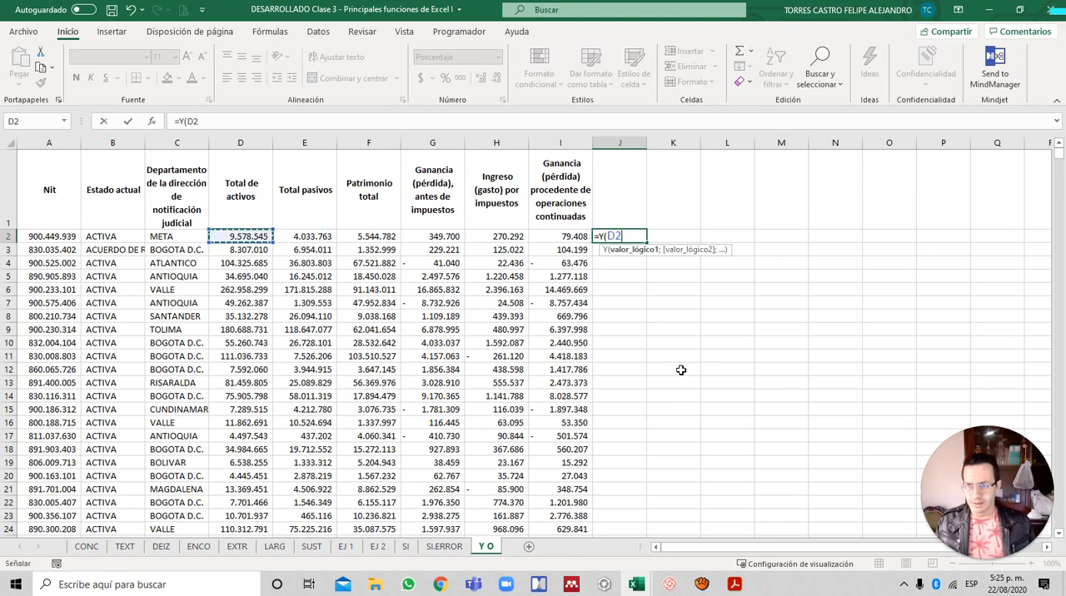
{"action": "type", "text": "=\"ACTIVA"}
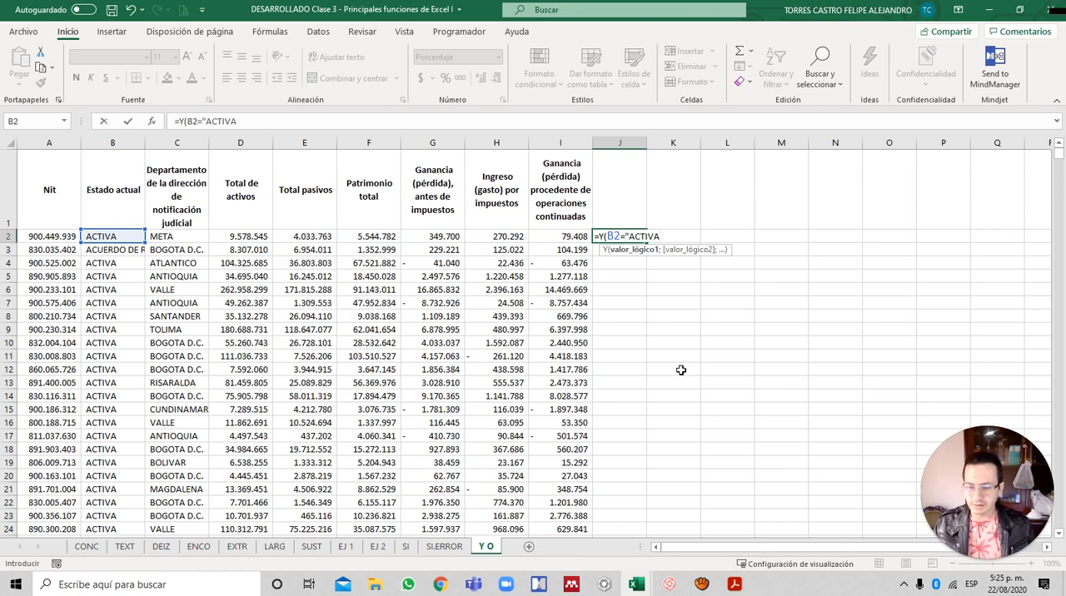
{"action": "type", "text": "\";"}
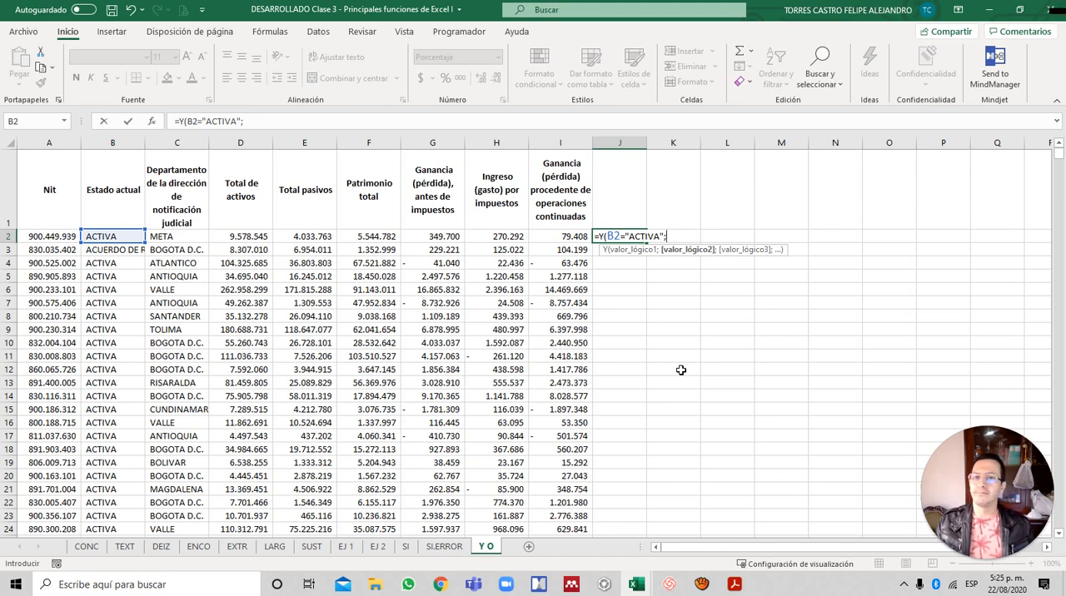
- Complete the Y formula in J2 with the condition C2="BOGOTA D.C." and fill it down the column
{"action": "key", "text": "Left"}
{"action": "key", "text": "Left"}
{"action": "key", "text": "Left"}
{"action": "key", "text": "Left"}
{"action": "key", "text": "Left"}
{"action": "key", "text": "Left"}
{"action": "key", "text": "Left"}
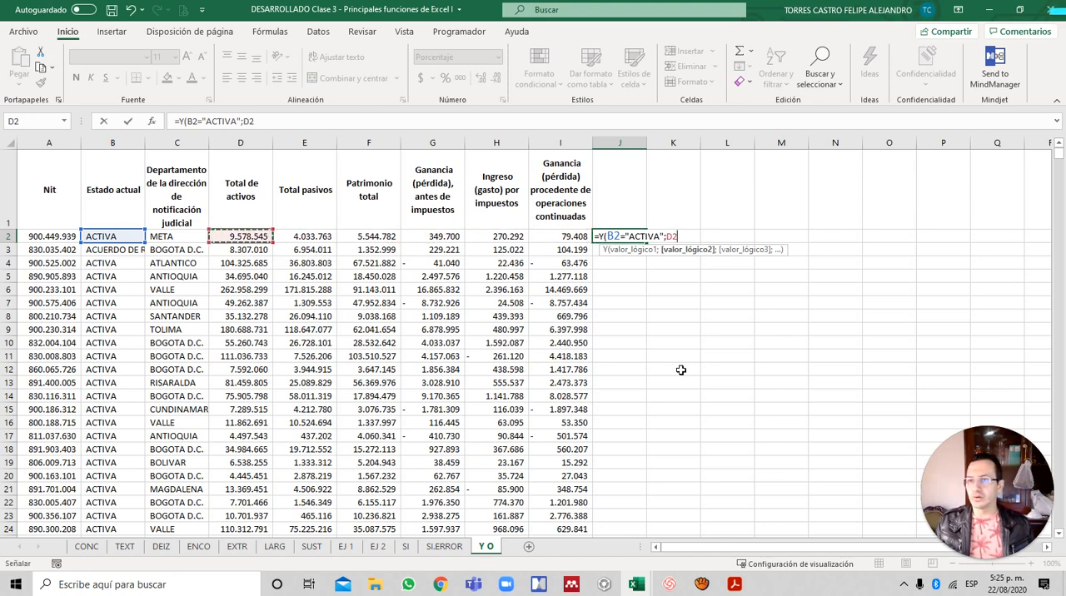
{"action": "type", "text": "="}
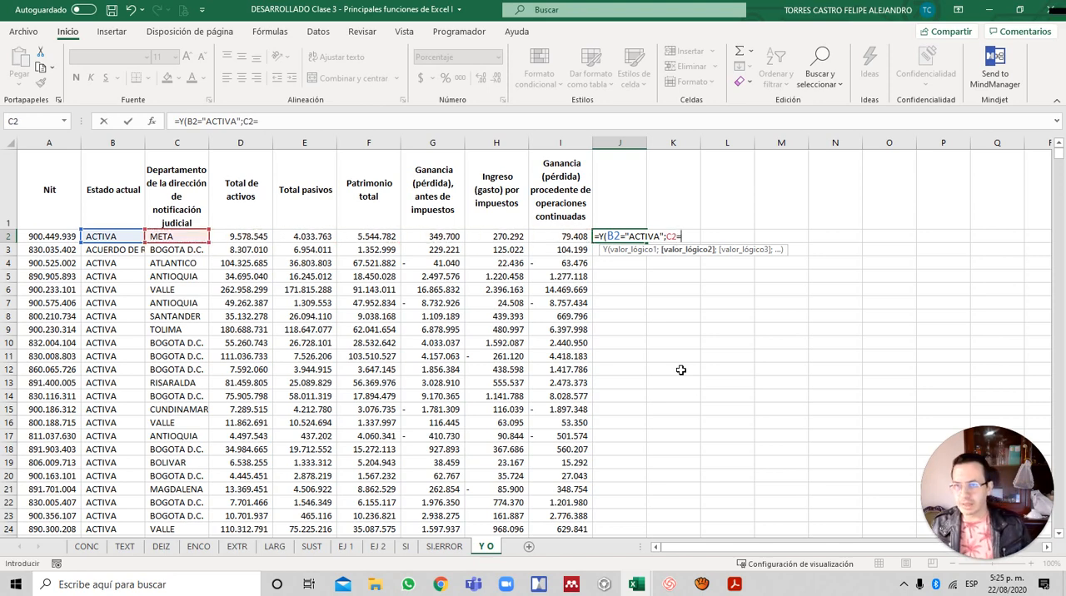
{"action": "type", "text": "\""}
{"action": "type", "text": "BOGO"}
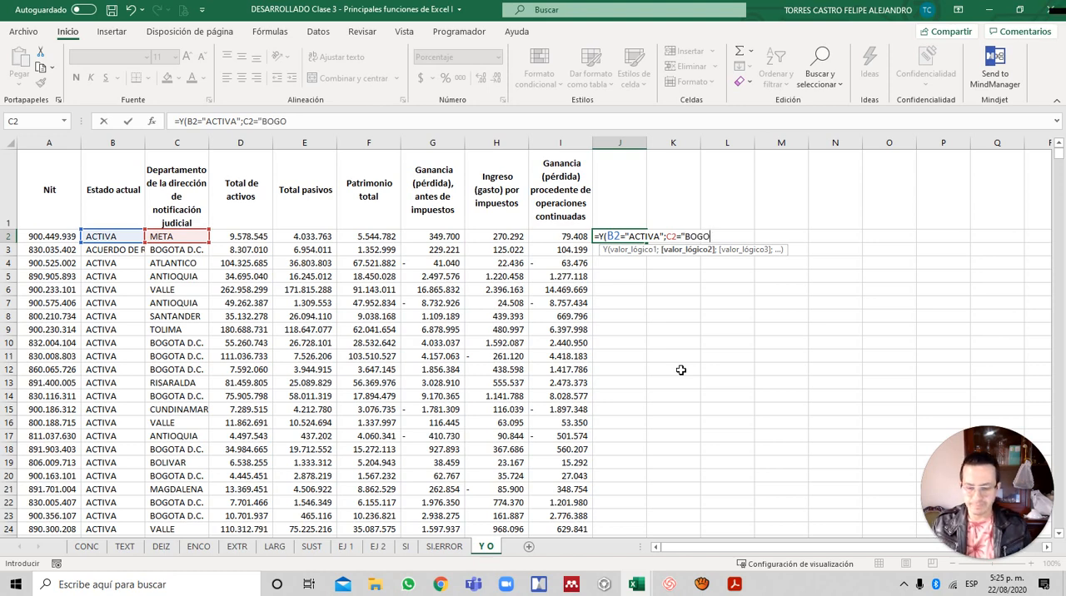
{"action": "type", "text": "TA "}
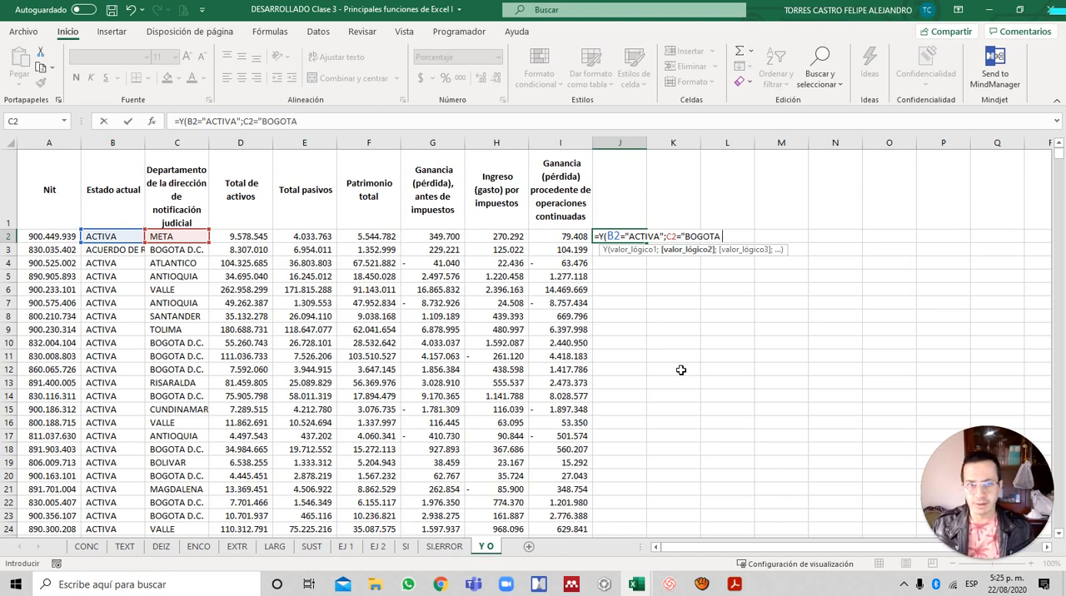
{"action": "type", "text": "D.C.\""}
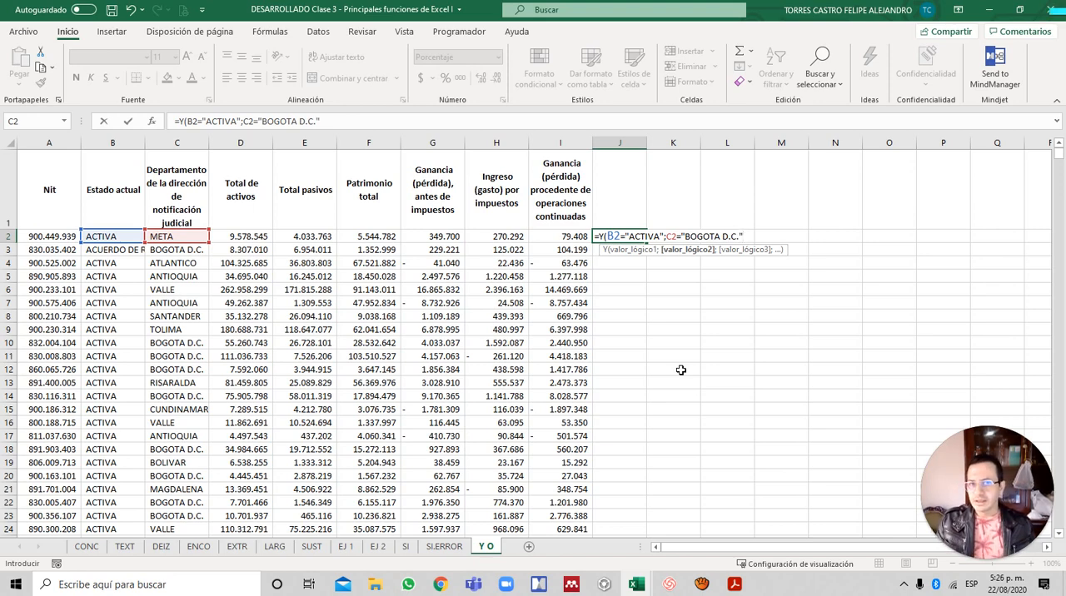
{"action": "type", "text": ")"}
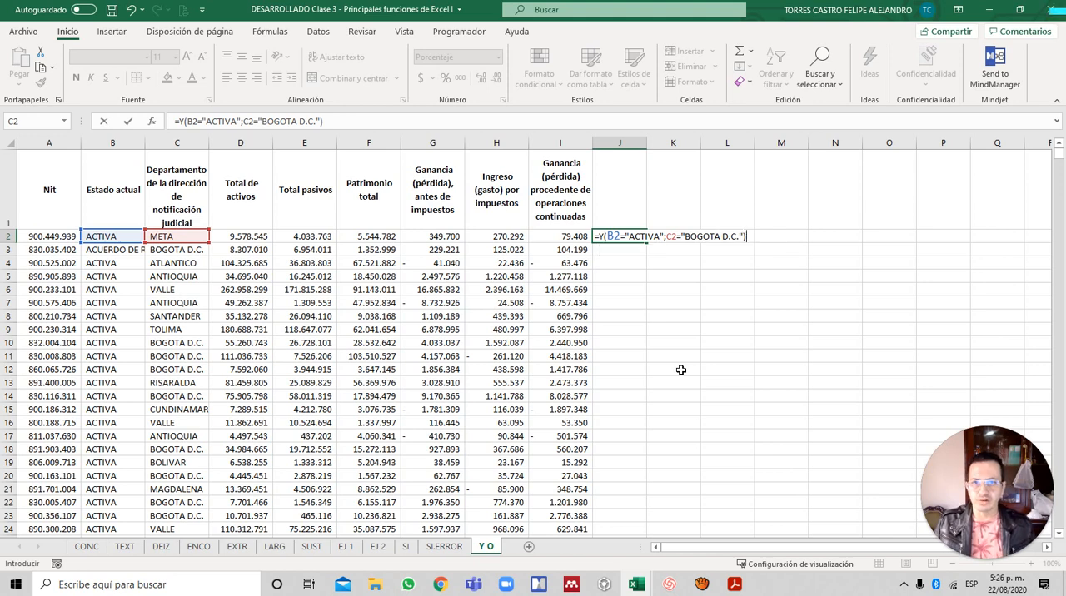
{"action": "key", "text": "Return"}
{"action": "key", "text": "Up"}
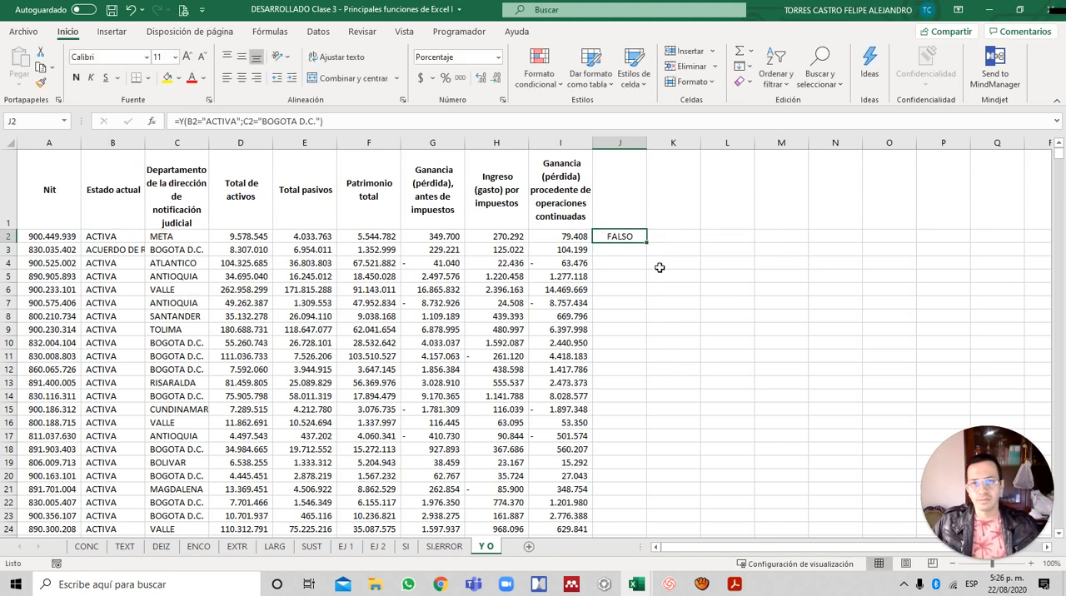
{"action": "double_click", "coordinate": [647, 242]}
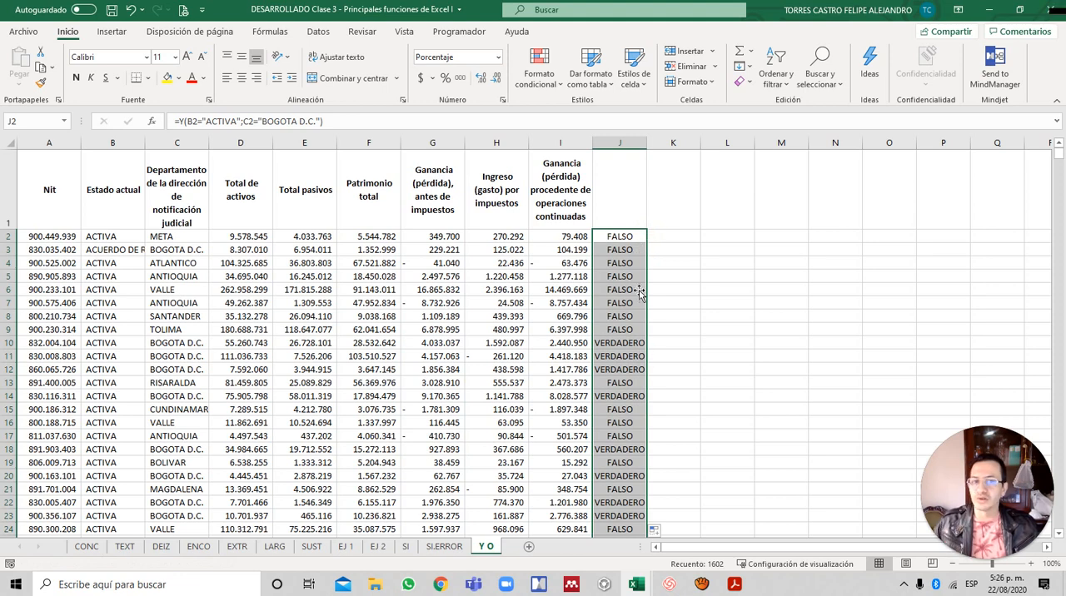
- Compare the status and department in rows 3 and 10 to 12 with the Y results in column J
{"action": "left_click", "coordinate": [172, 250]}
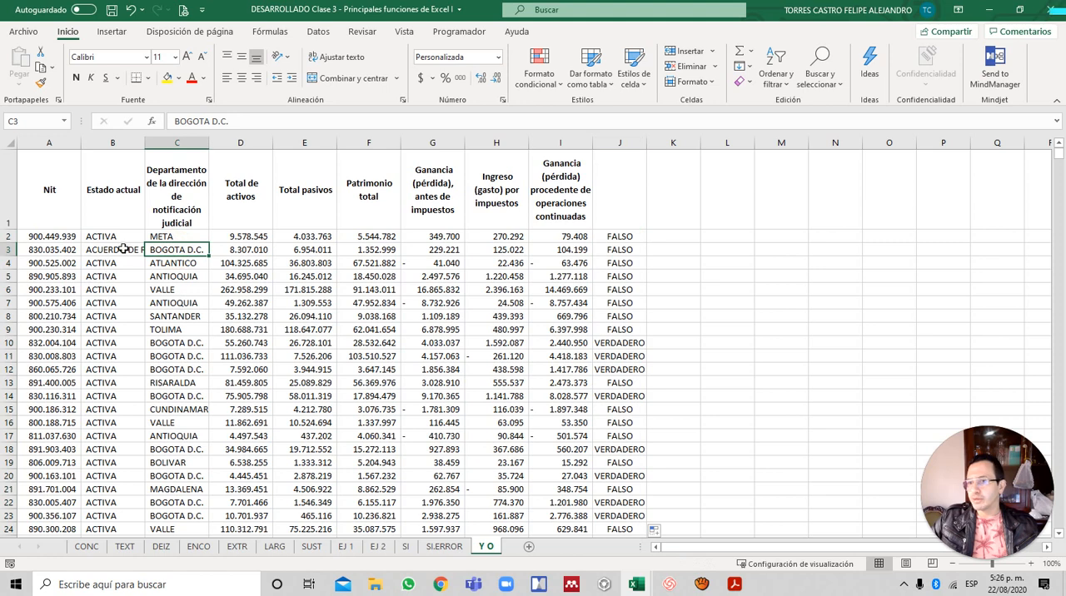
{"action": "left_click", "coordinate": [123, 249]}
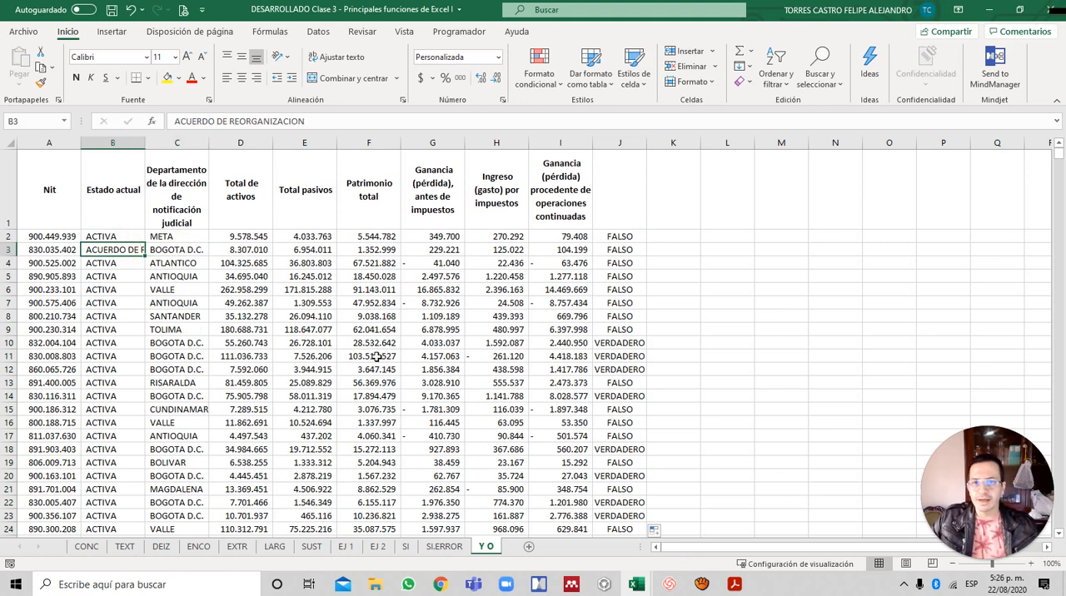
{"action": "left_click", "coordinate": [180, 355]}
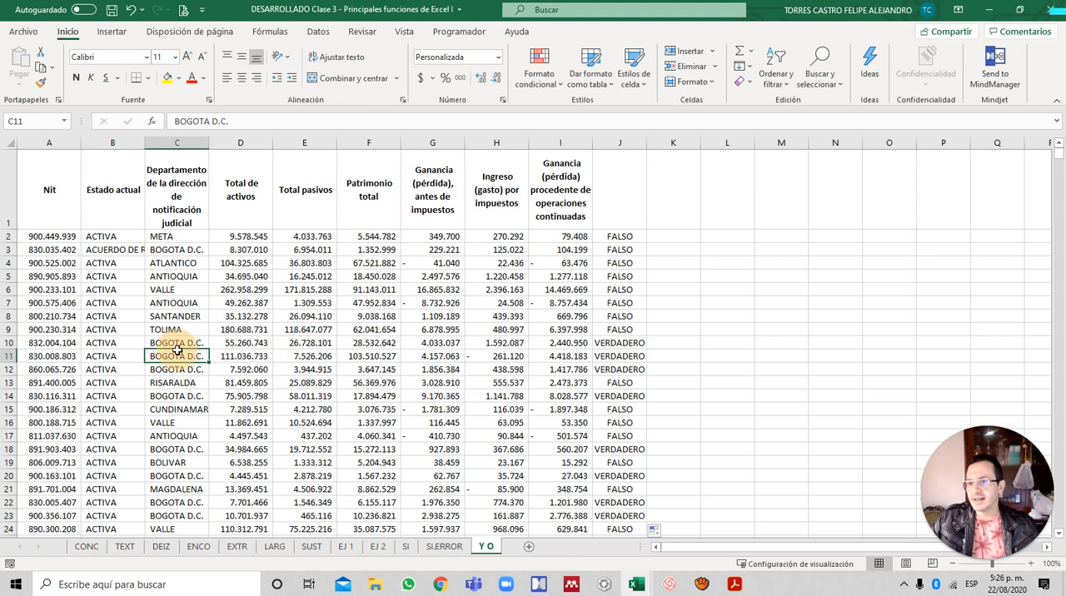
{"action": "left_click", "coordinate": [118, 343]}
{"action": "left_click_drag", "start_coordinate": [145, 349], "coordinate": [169, 370]}
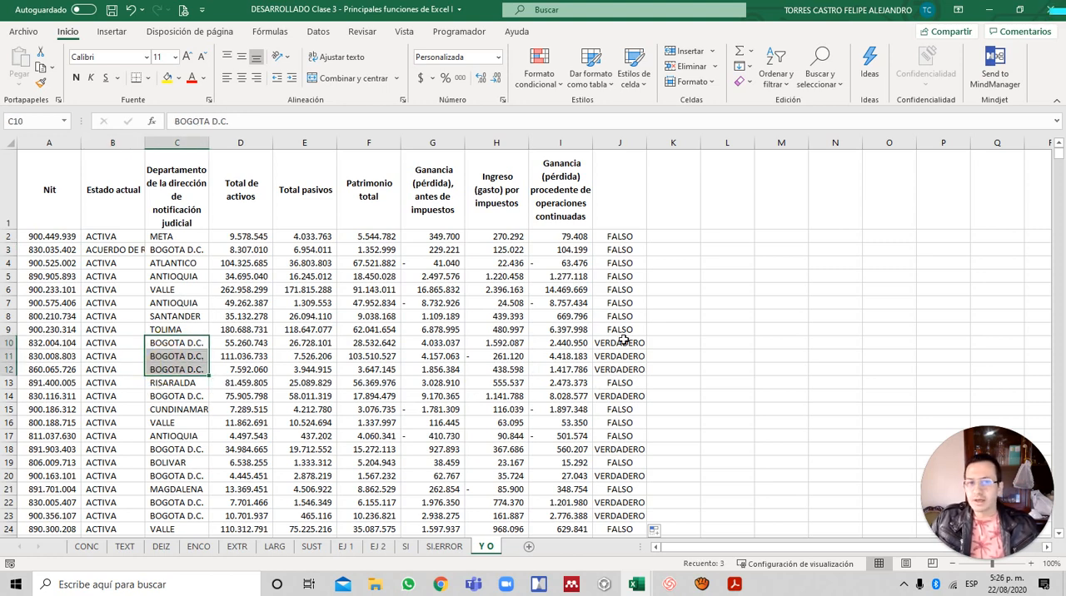
{"action": "left_click_drag", "start_coordinate": [613, 343], "coordinate": [612, 372]}
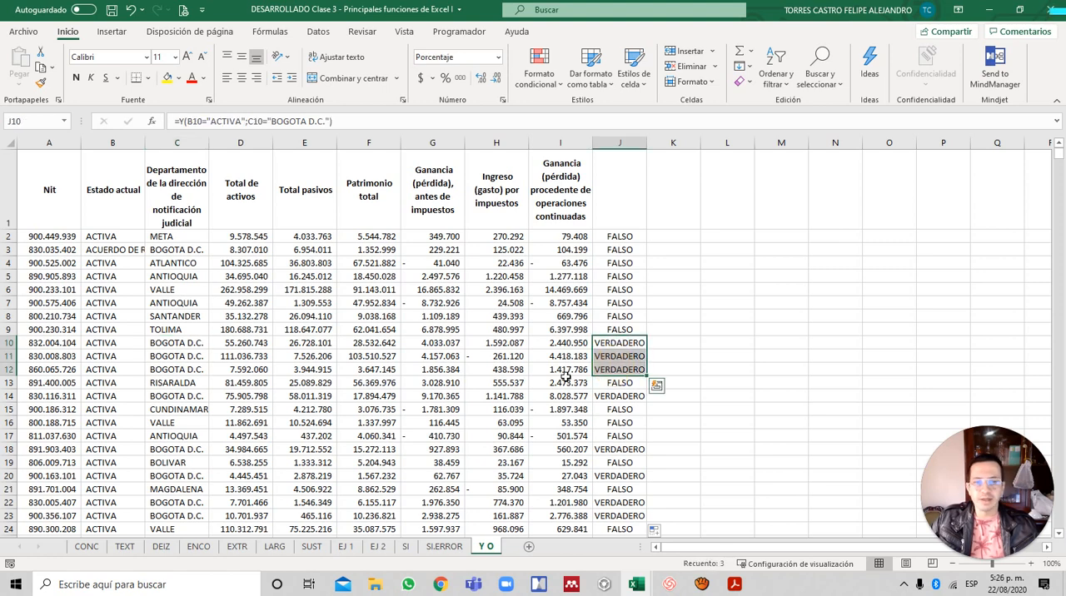
- Enter the headers Y in J1 and O in K1
{"action": "left_click", "coordinate": [619, 191]}
{"action": "type", "text": "Y"}
{"action": "key", "text": "Tab"}
{"action": "key", "text": "Down"}
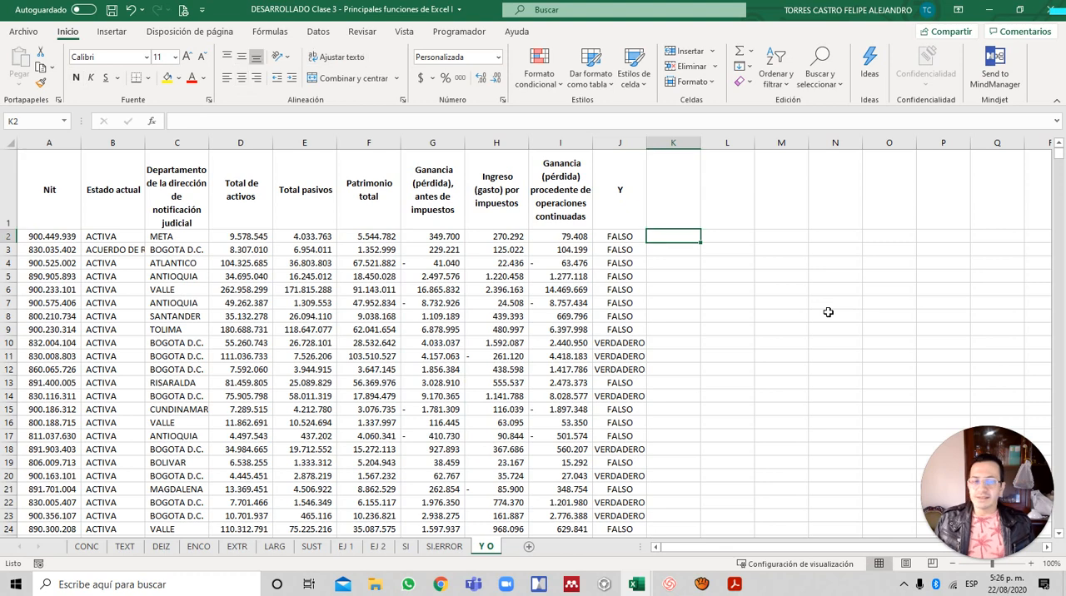
{"action": "key", "text": "Up"}
{"action": "type", "text": "O"}
{"action": "key", "text": "Return"}
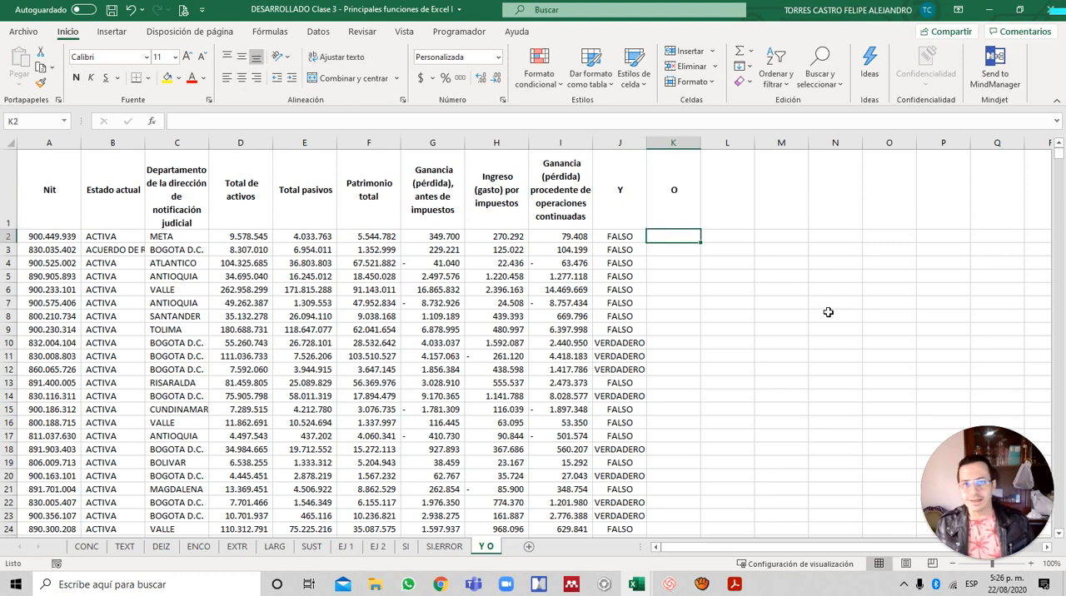
- Start an O formula in K2 with the first condition B2="ACTIVA"
{"action": "type", "text": "="}
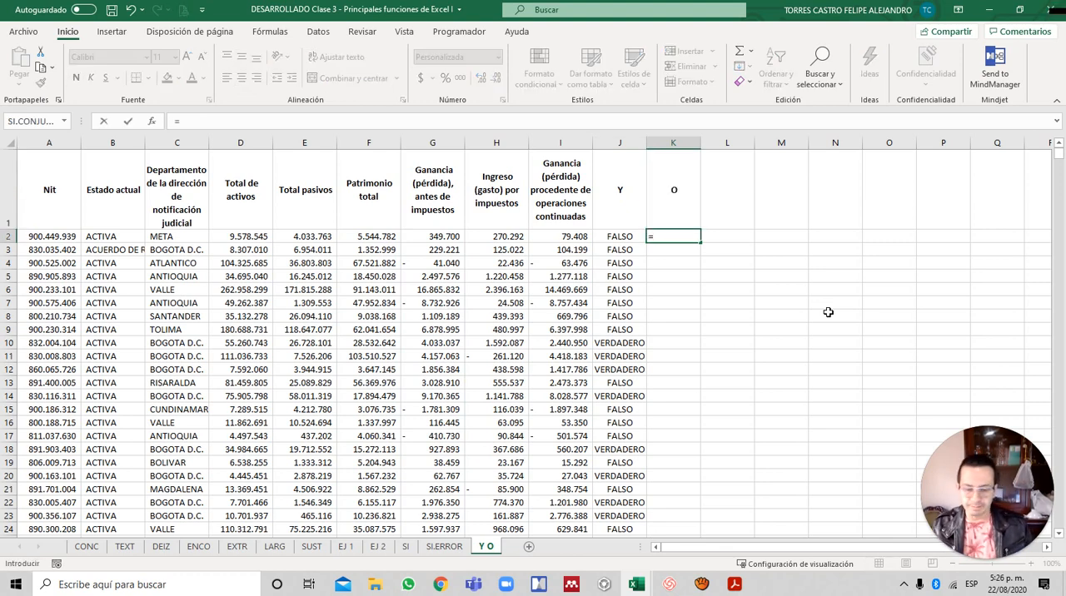
{"action": "type", "text": "O("}
{"action": "key", "text": "Left"}
{"action": "key", "text": "Left"}
{"action": "key", "text": "Left"}
{"action": "key", "text": "Left"}
{"action": "key", "text": "Left"}
{"action": "key", "text": "Left"}
{"action": "key", "text": "Left"}
{"action": "key", "text": "Left"}
- Complete the O formula in K2 with the condition C2="BOGOTA D.C." and fill it down the column
{"action": "key", "text": "Left"}
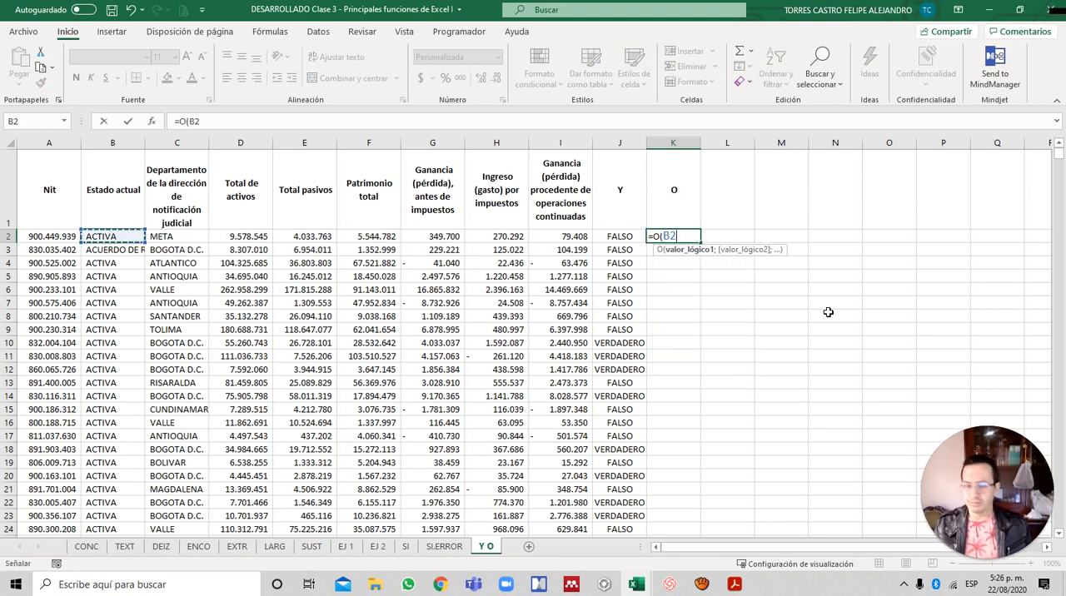
{"action": "type", "text": "=\"ACTIVA\";"}
{"action": "key", "text": "Left"}
{"action": "key", "text": "Left"}
{"action": "key", "text": "Left"}
{"action": "key", "text": "Left"}
{"action": "key", "text": "Left"}
{"action": "key", "text": "Left"}
{"action": "key", "text": "Left"}
{"action": "key", "text": "Left"}
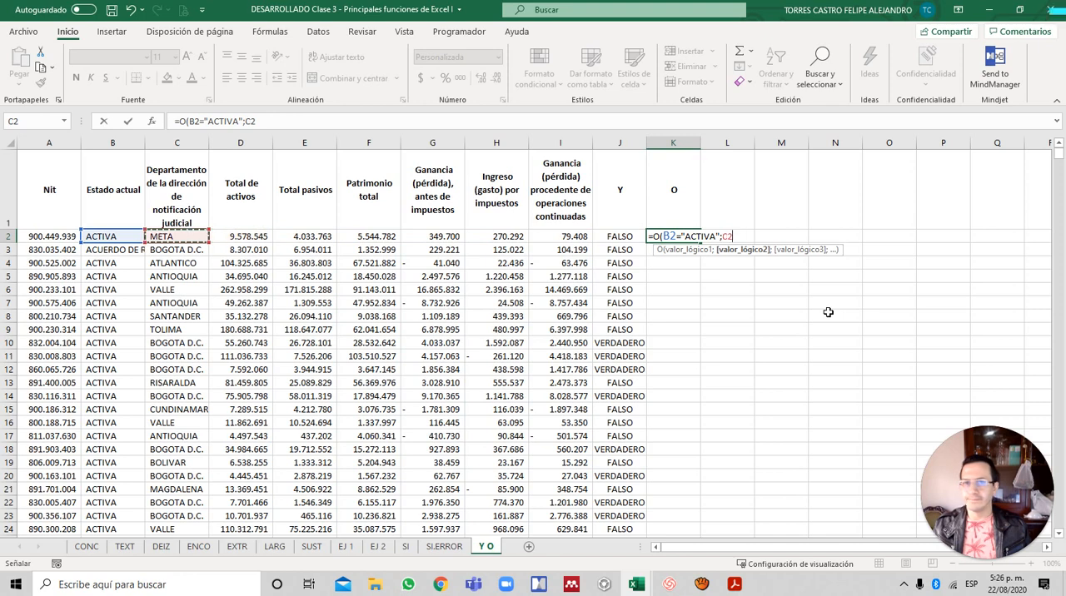
{"action": "type", "text": "=\"BOGOTA D.C."}
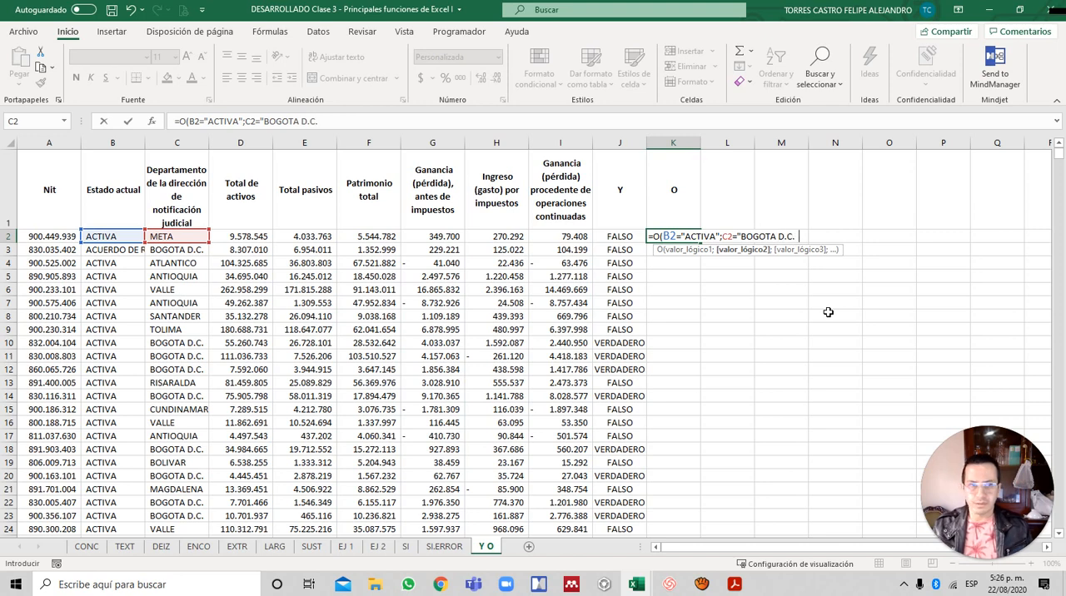
{"action": "type", "text": "\")"}
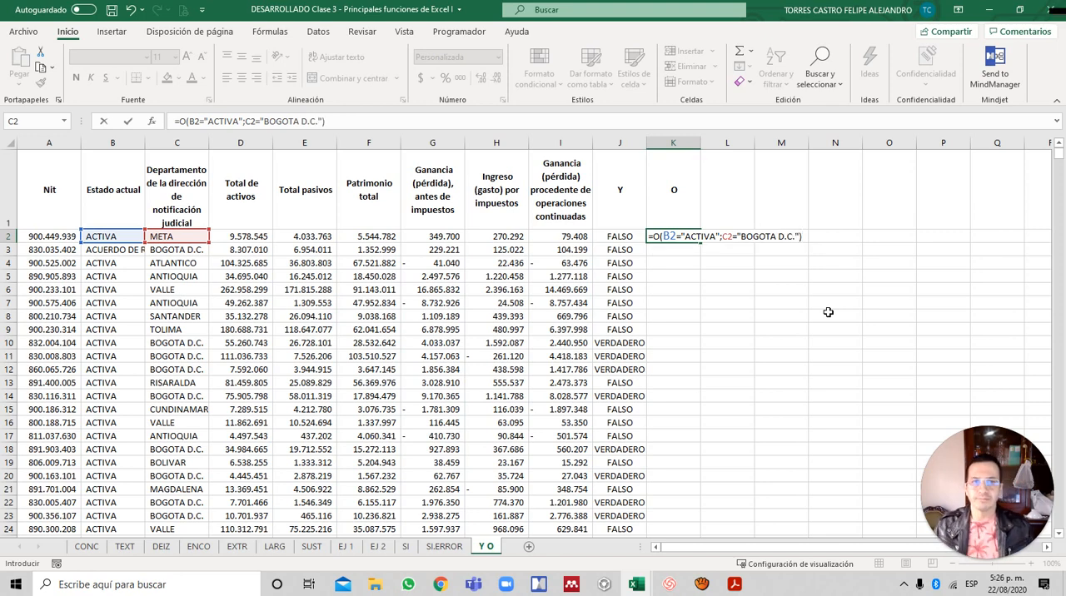
{"action": "key", "text": "Return"}
{"action": "key", "text": "Up"}
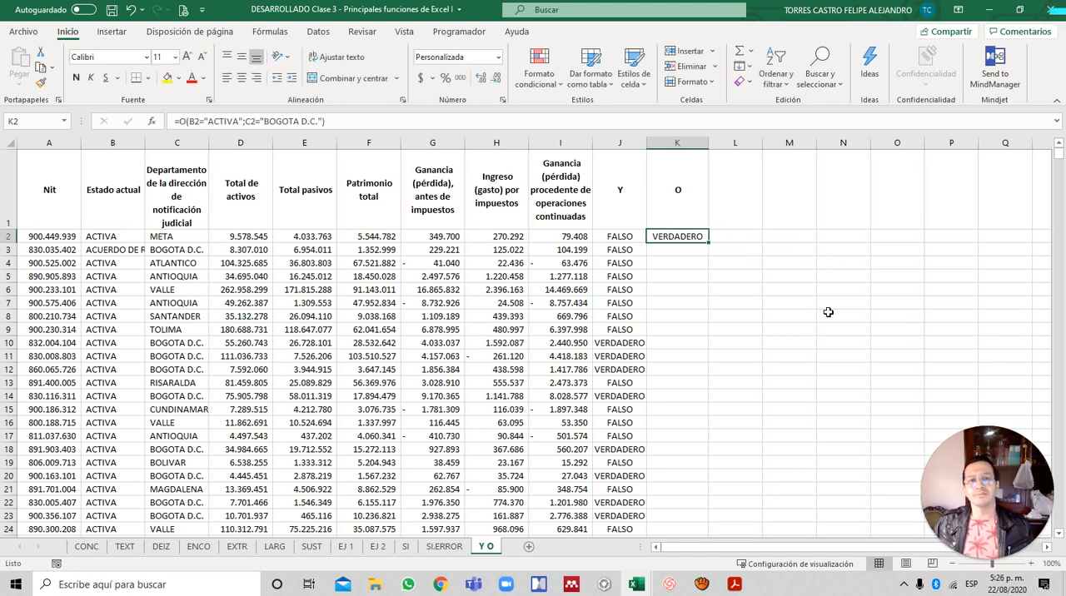
{"action": "double_click", "coordinate": [708, 242]}
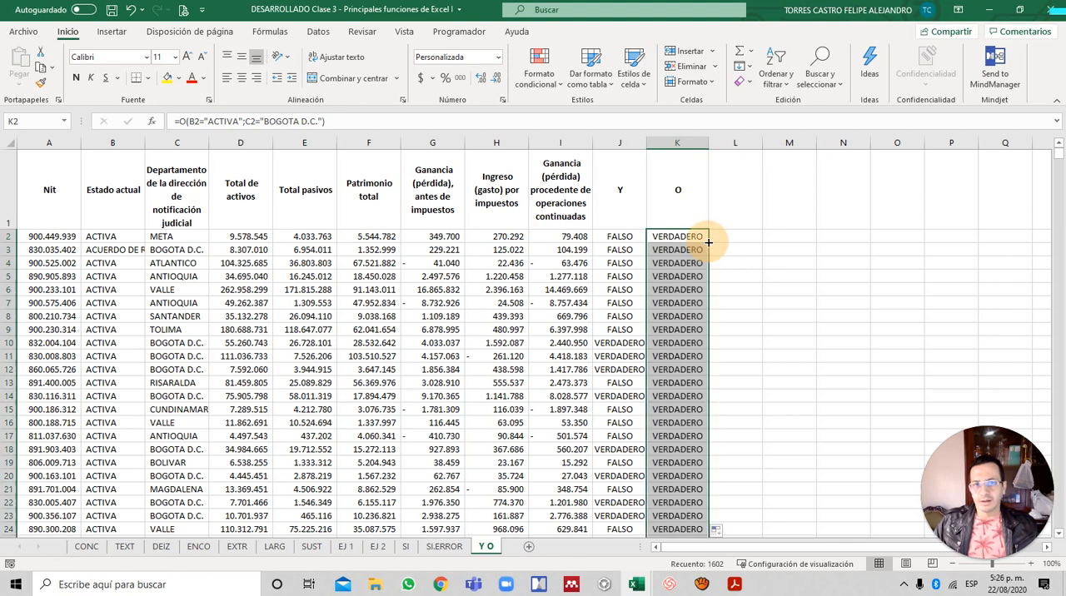
- Inspect the O formula in K7 and check the status and department of rows 2, 3, 10 and 11
{"action": "left_click", "coordinate": [679, 308]}
{"action": "scroll", "coordinate": [704, 355], "scroll_direction": "down", "scroll_amount": 1}
{"action": "scroll", "coordinate": [700, 353], "scroll_direction": "up", "scroll_amount": 1}
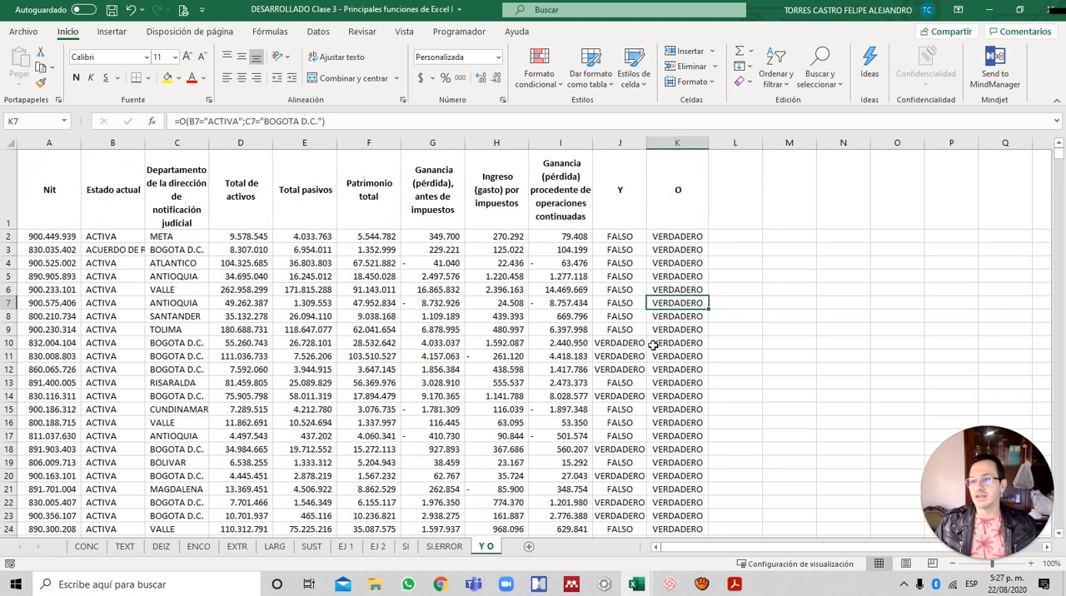
{"action": "left_click", "coordinate": [164, 237]}
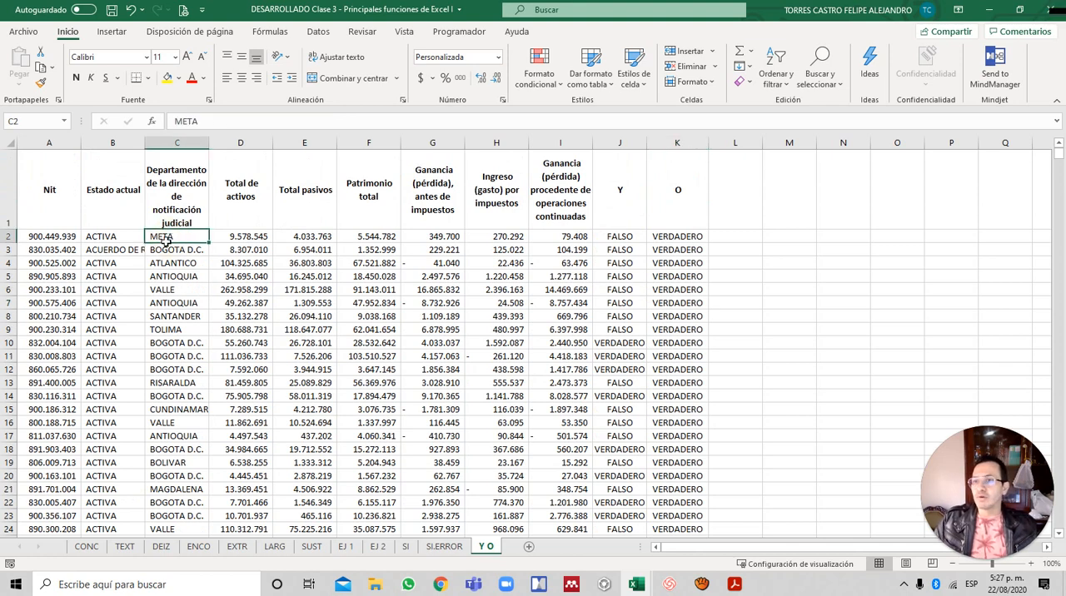
{"action": "left_click", "coordinate": [107, 238]}
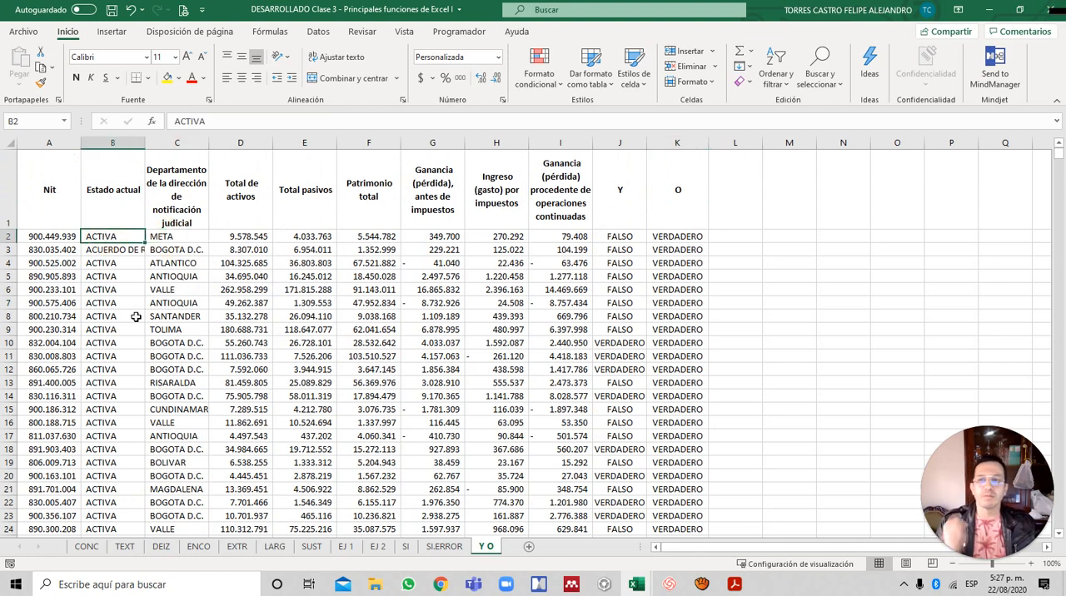
{"action": "left_click", "coordinate": [119, 251]}
{"action": "left_click", "coordinate": [169, 253]}
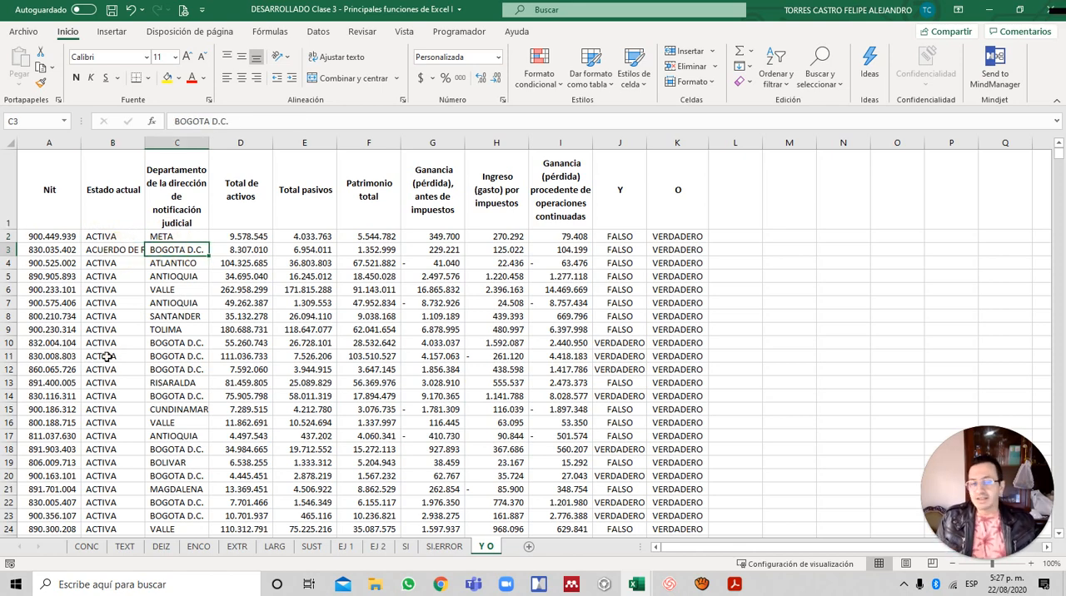
{"action": "left_click_drag", "start_coordinate": [90, 361], "coordinate": [97, 346]}
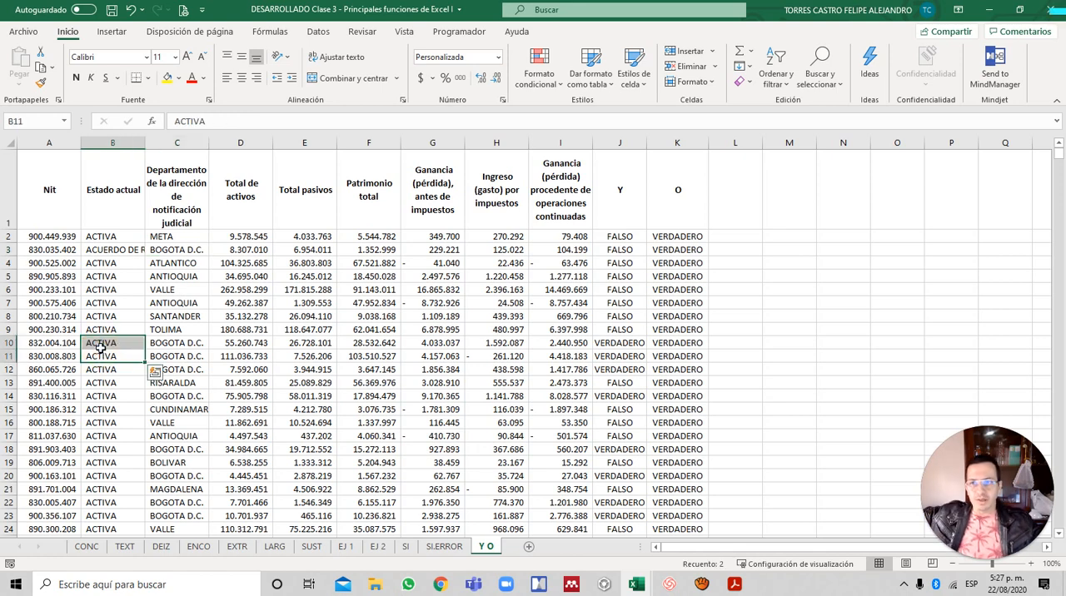
{"action": "left_click", "coordinate": [193, 361]}
- Go to the end of the data and check row 1546's Y formula and current status
{"action": "key", "text": "ctrl+Down"}
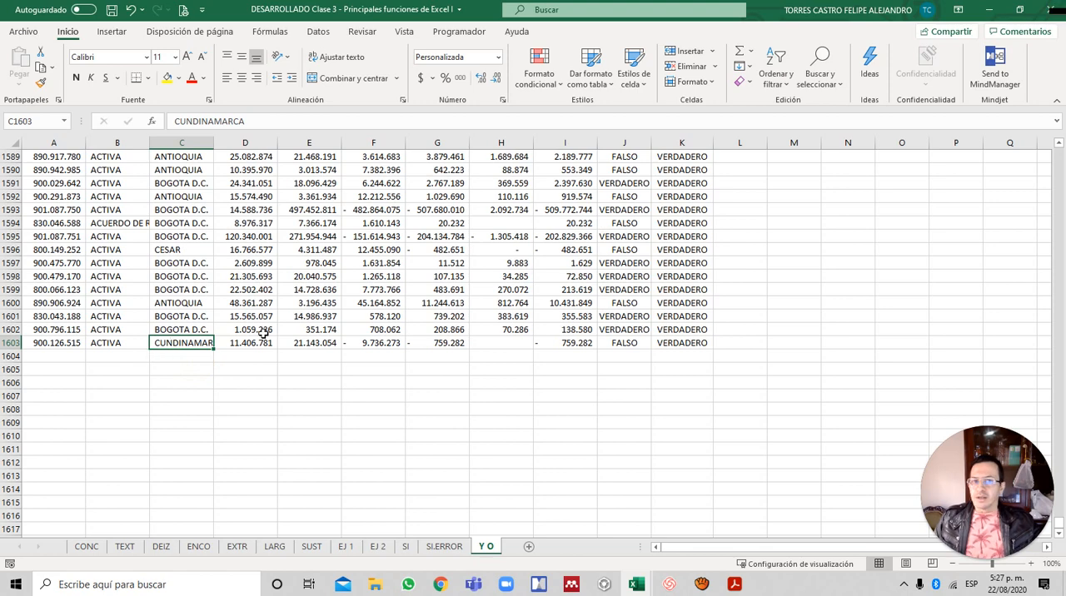
{"action": "scroll", "coordinate": [183, 304], "scroll_direction": "up", "scroll_amount": 9}
{"action": "scroll", "coordinate": [182, 303], "scroll_direction": "up", "scroll_amount": 8}
{"action": "left_click", "coordinate": [626, 263]}
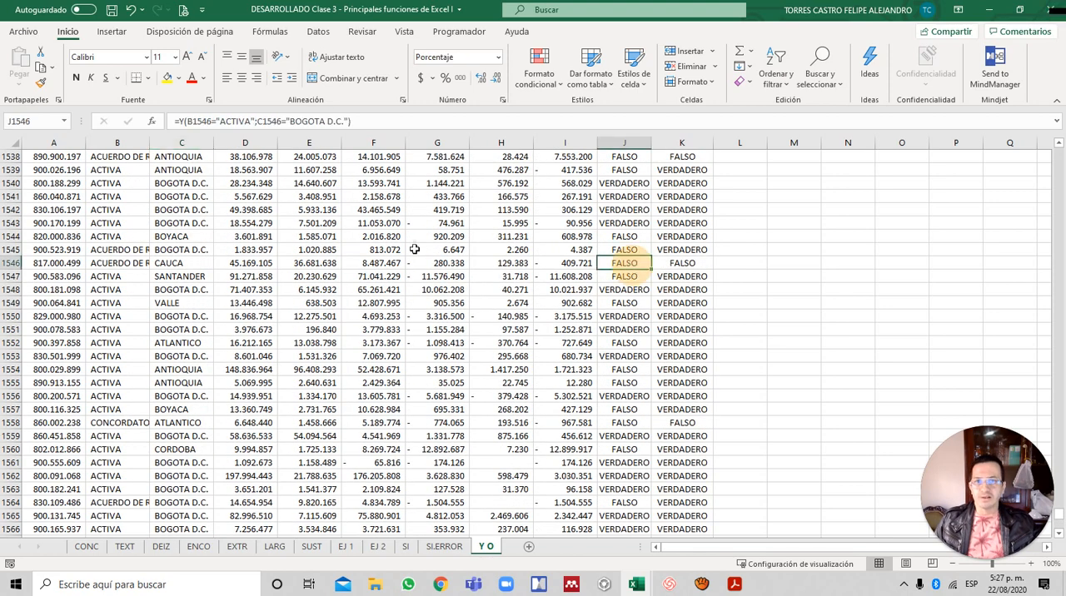
{"action": "left_click", "coordinate": [135, 263]}
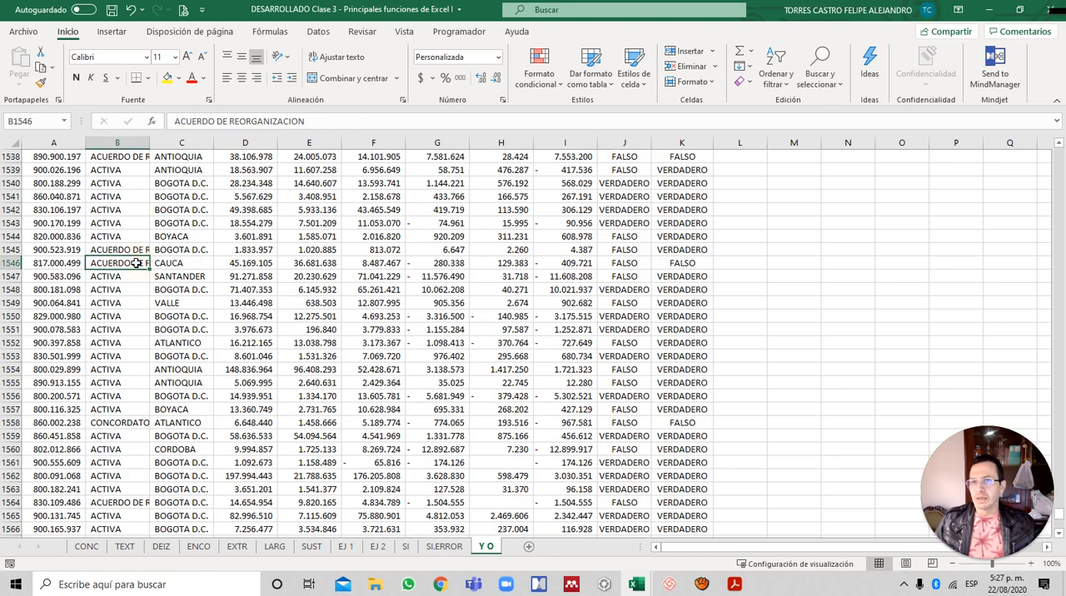
- Check the department of row 1546, and return to the O formula in K2
{"action": "left_click", "coordinate": [168, 266]}
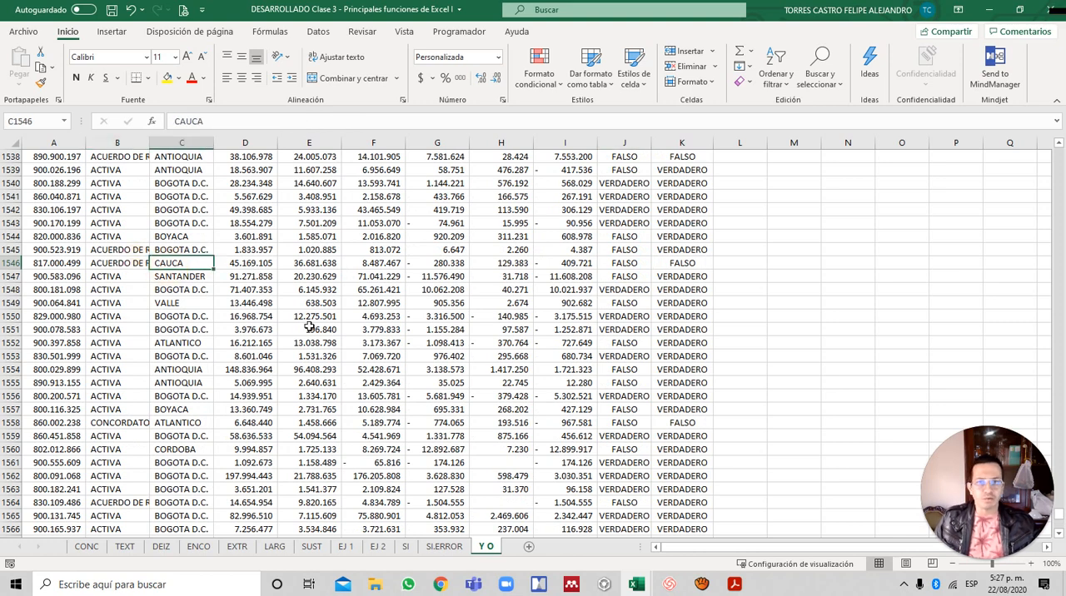
{"action": "key", "text": "ctrl+Up"}
{"action": "key", "text": "Down"}
{"action": "key", "text": "Right"}
{"action": "key", "text": "Right"}
{"action": "key", "text": "Right"}
{"action": "key", "text": "Right"}
{"action": "key", "text": "Right"}
{"action": "key", "text": "Right"}
{"action": "key", "text": "Right"}
{"action": "key", "text": "Right"}
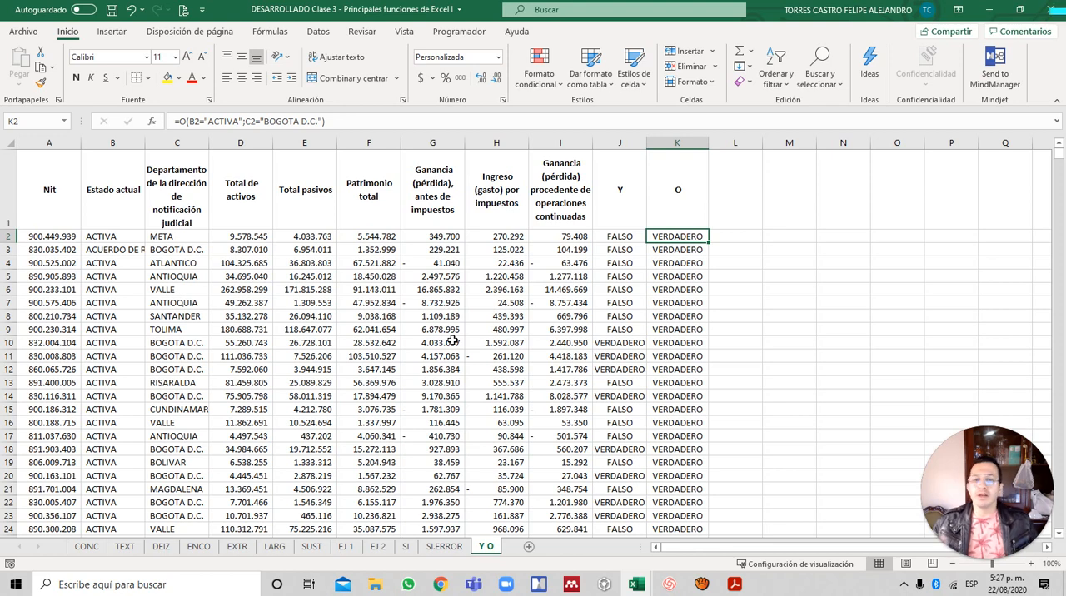
- Add the column heading SUBSIDIO in L1
{"action": "key", "text": "Up"}
{"action": "key", "text": "Right"}
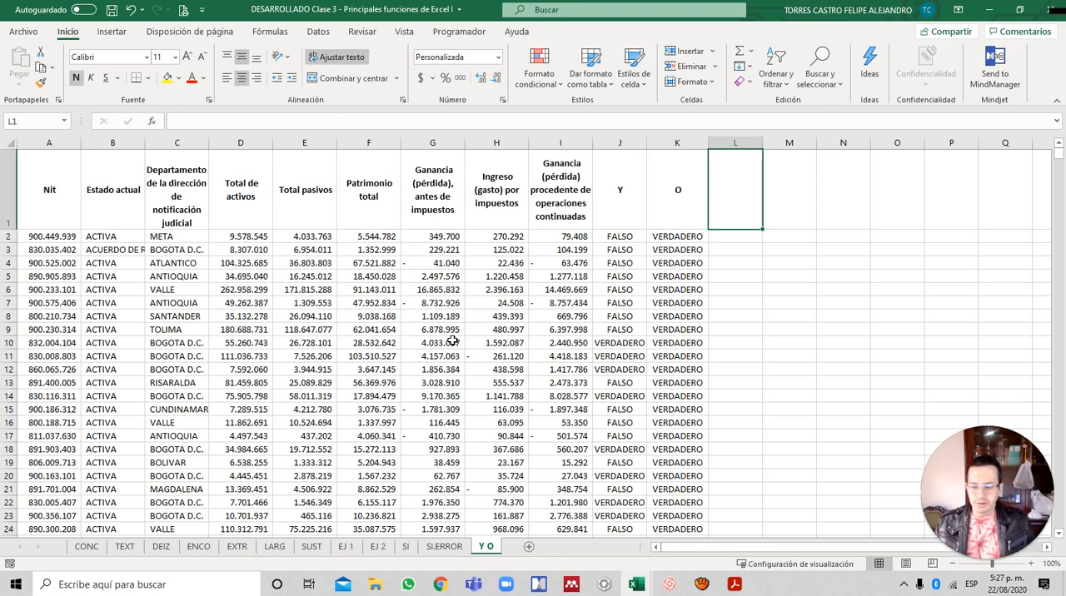
{"action": "type", "text": "SUBSIDIO"}
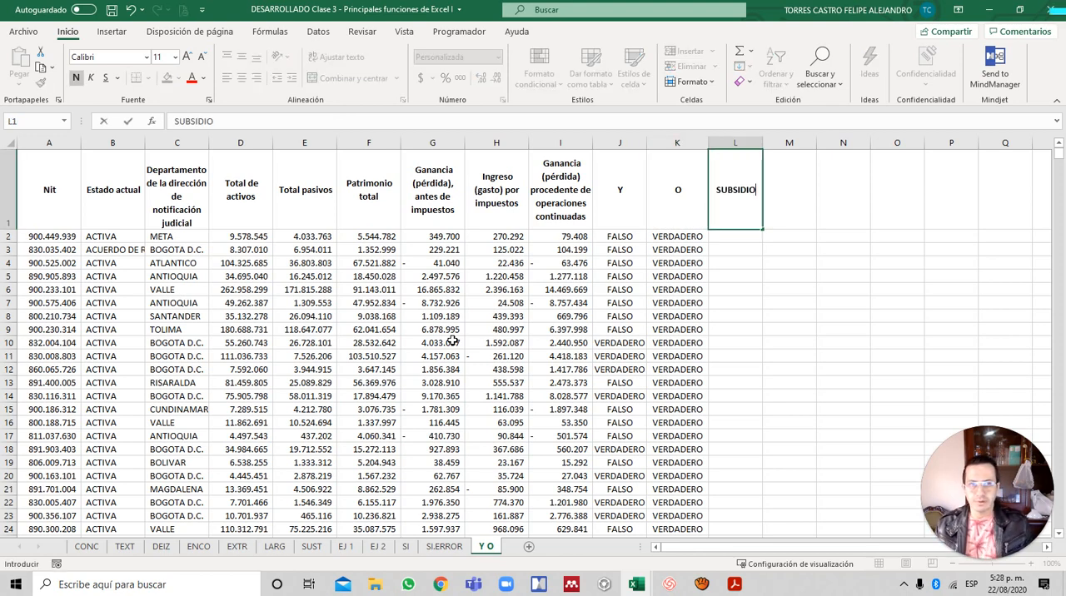
{"action": "key", "text": "Return"}
- Start an SI formula in L2 with a nested Y function as its logical test
{"action": "type", "text": "="}
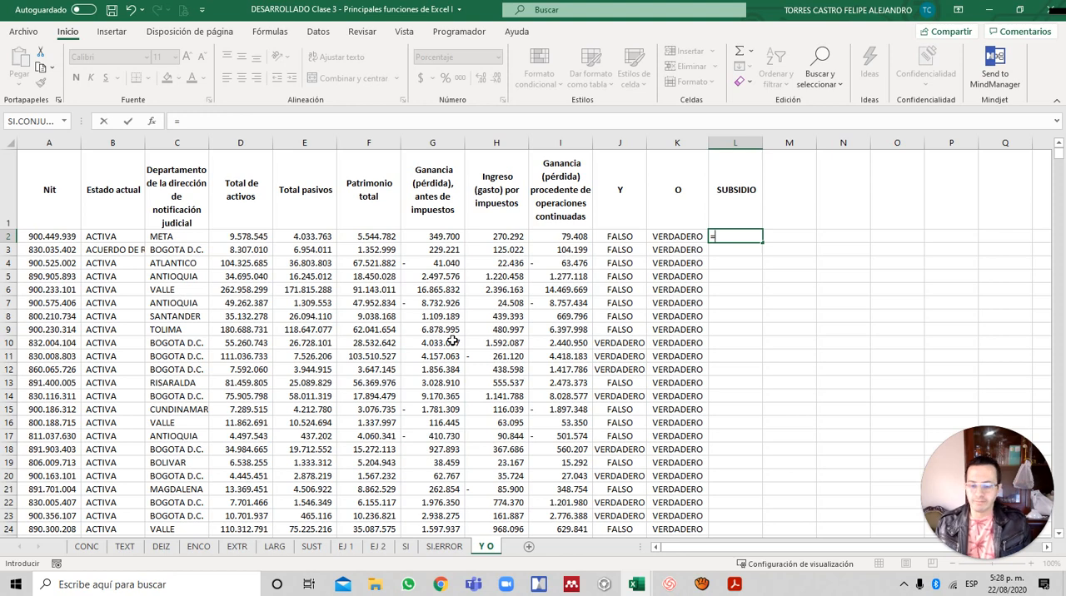
{"action": "type", "text": "SI("}
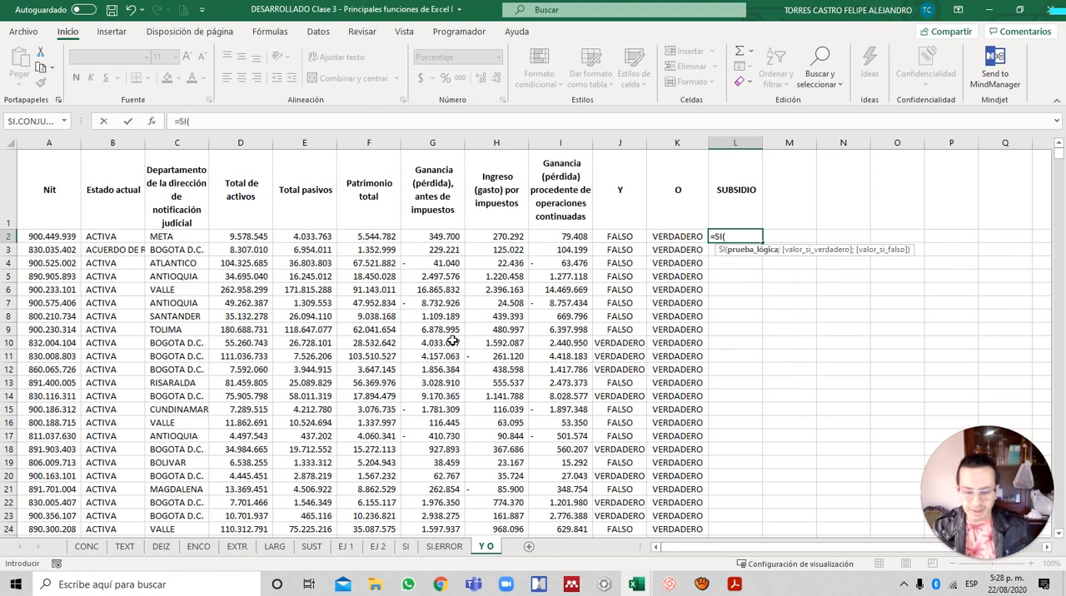
{"action": "type", "text": "Y"}
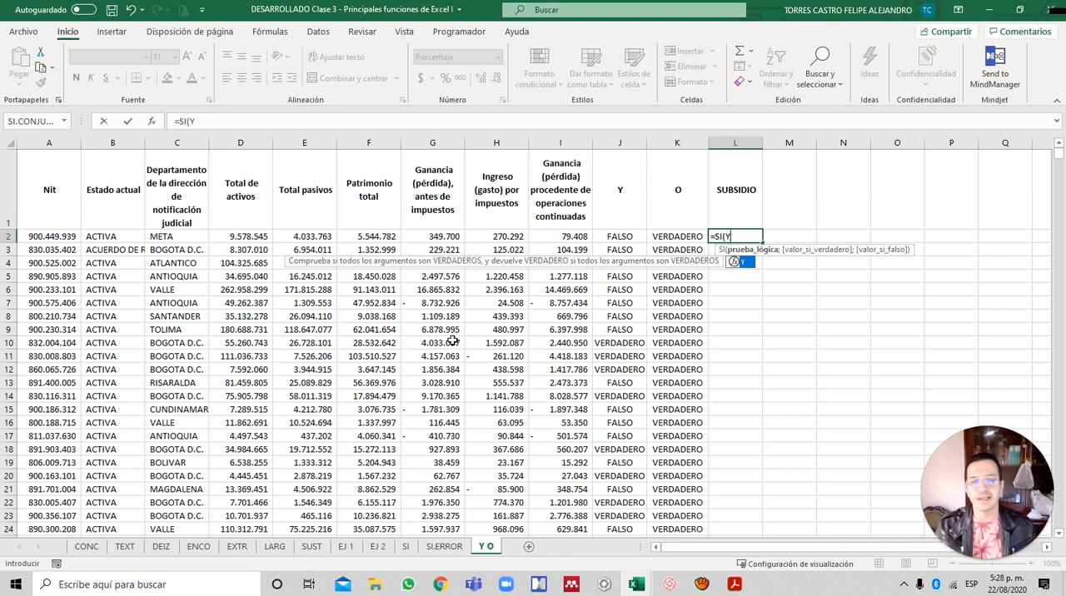
{"action": "type", "text": "("}
- Enter B2="ACTIVA" as the first condition of the nested Y function in L2
{"action": "key", "text": "Left"}
{"action": "key", "text": "Left"}
{"action": "key", "text": "Left"}
{"action": "key", "text": "Left"}
{"action": "key", "text": "Left"}
{"action": "key", "text": "Left"}
{"action": "key", "text": "Left"}
{"action": "key", "text": "Left"}
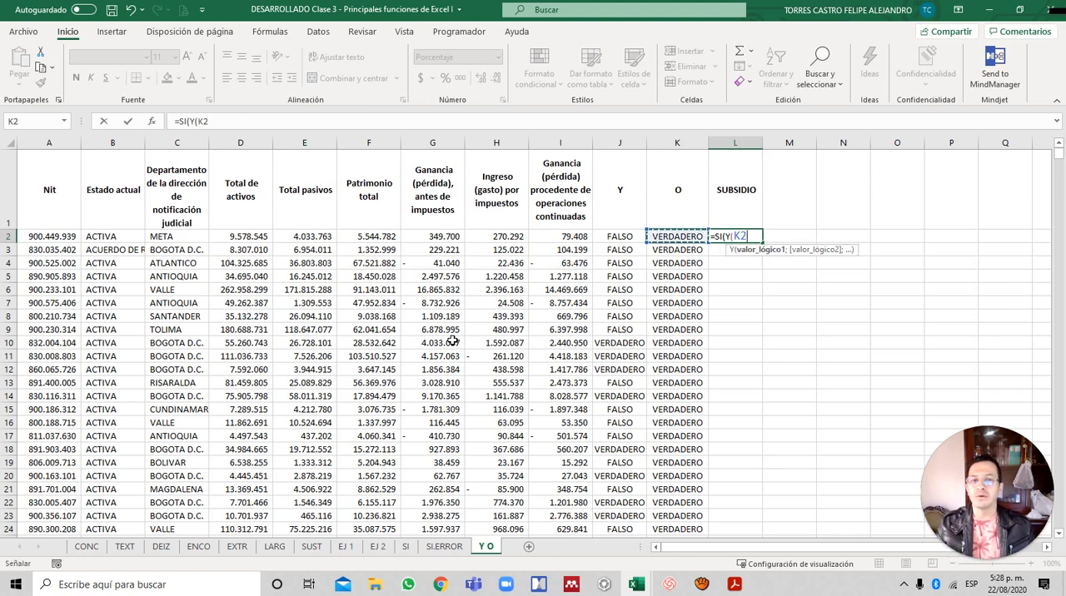
{"action": "key", "text": "Left"}
{"action": "key", "text": "Left"}
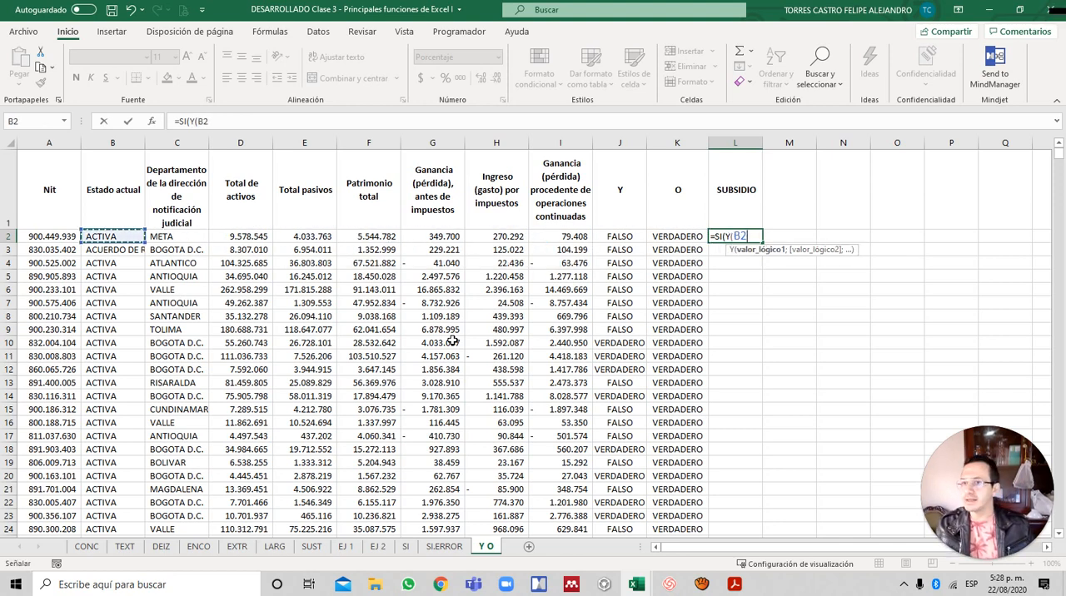
{"action": "type", "text": "=\"ACTIVA\";"}
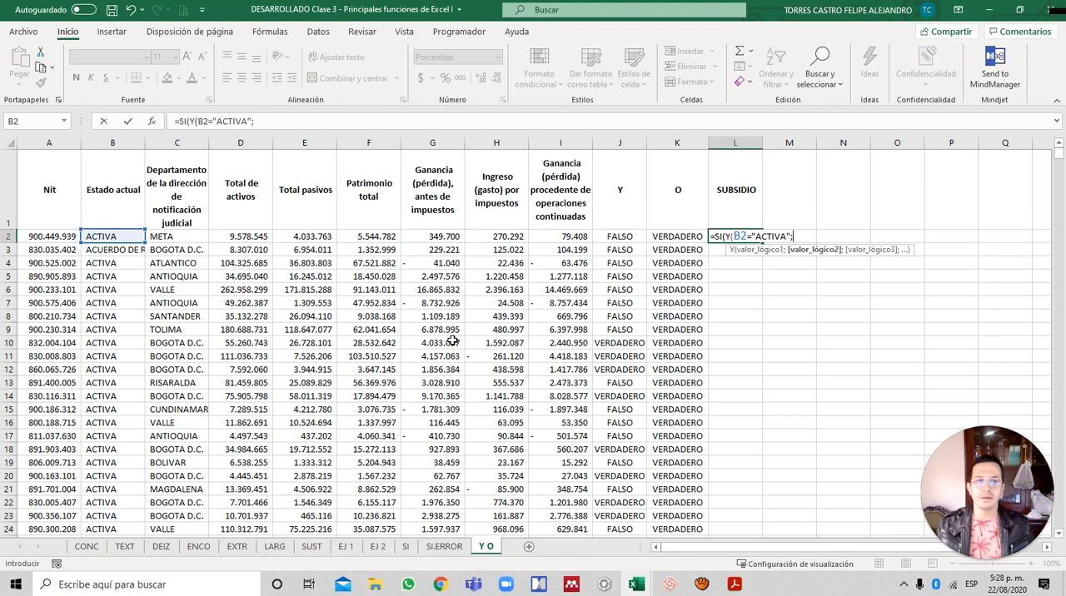
- Add C2="BOGOTA D.C." as the second condition and close the nested Y function
{"action": "key", "text": "Left"}
{"action": "key", "text": "Left"}
{"action": "key", "text": "Left"}
{"action": "key", "text": "Left"}
{"action": "key", "text": "Left"}
{"action": "key", "text": "Left"}
{"action": "key", "text": "Left"}
{"action": "key", "text": "Left"}
{"action": "key", "text": "Left"}
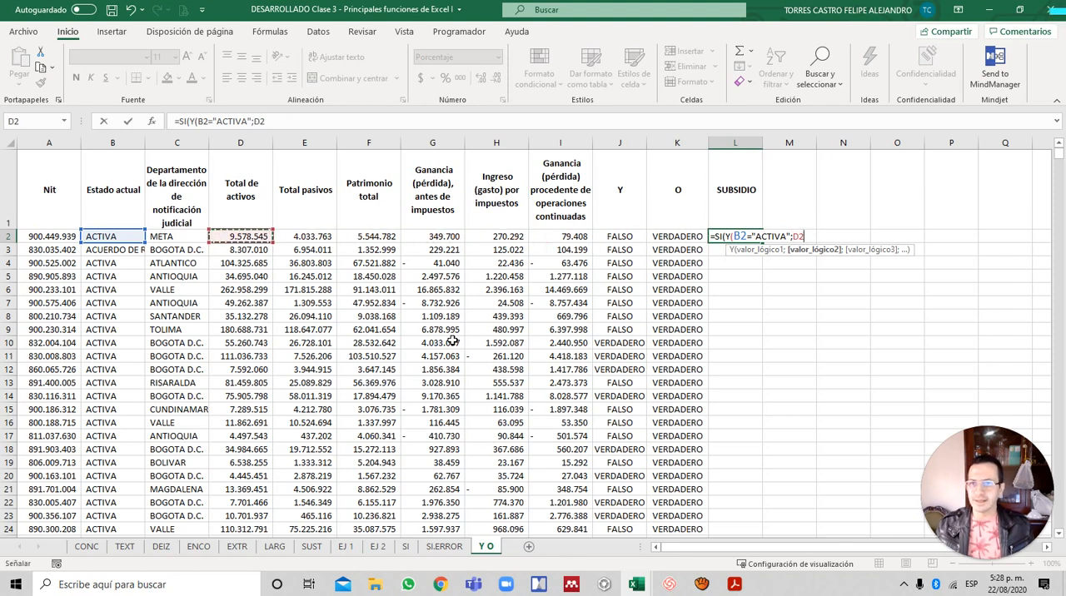
{"action": "type", "text": "="}
{"action": "type", "text": "\"BO"}
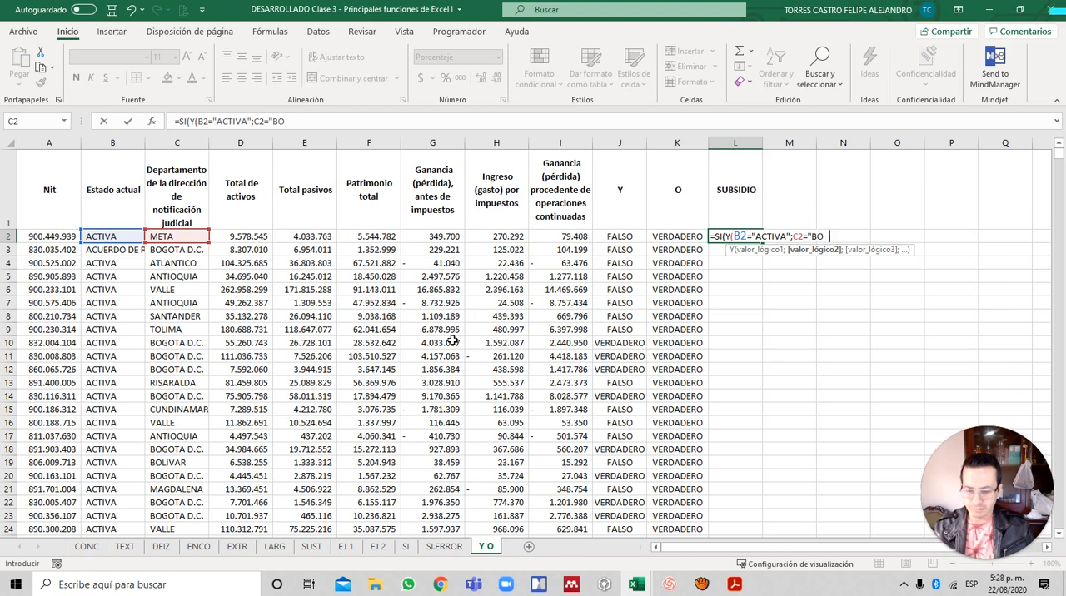
{"action": "type", "text": "GOTA D.C."}
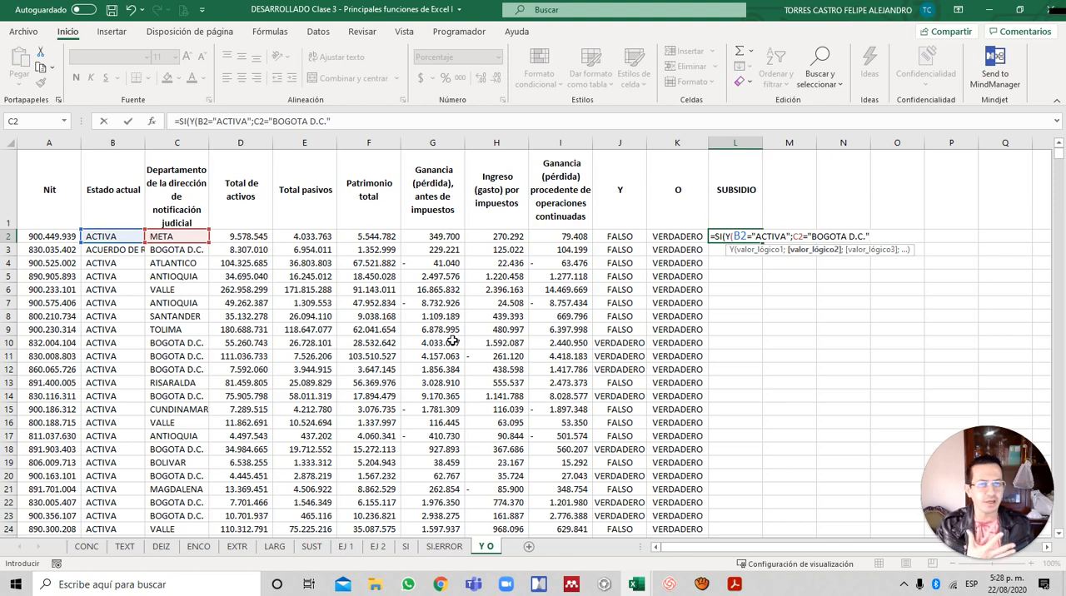
{"action": "type", "text": ")"}
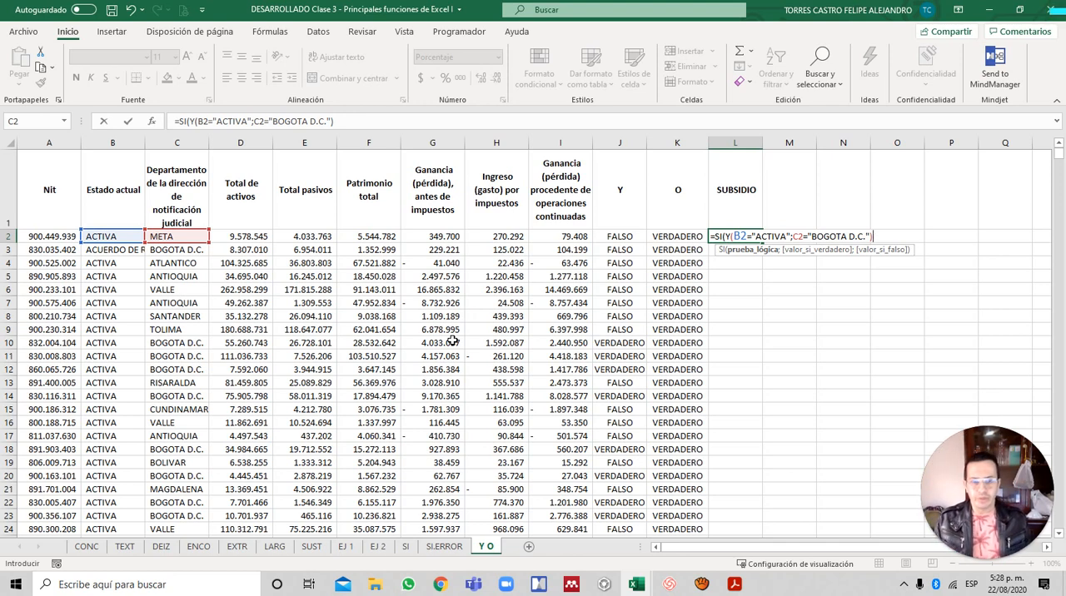
- Complete the SI formula with 100000 as the value if true and 20000 as the value if false
{"action": "type", "text": ";100"}
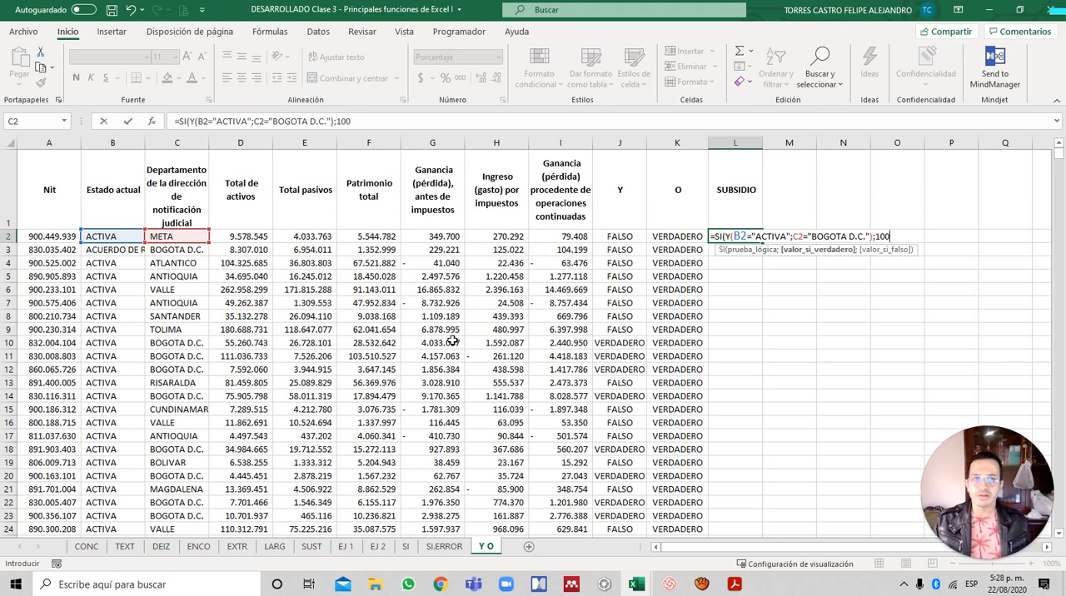
{"action": "type", "text": "000;20000"}
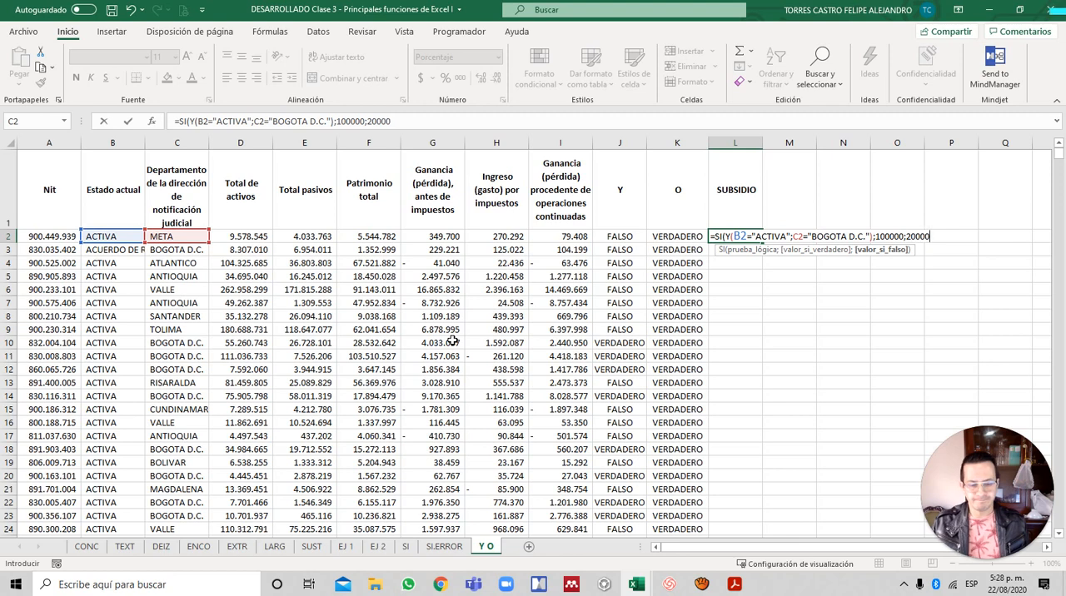
{"action": "type", "text": ")"}
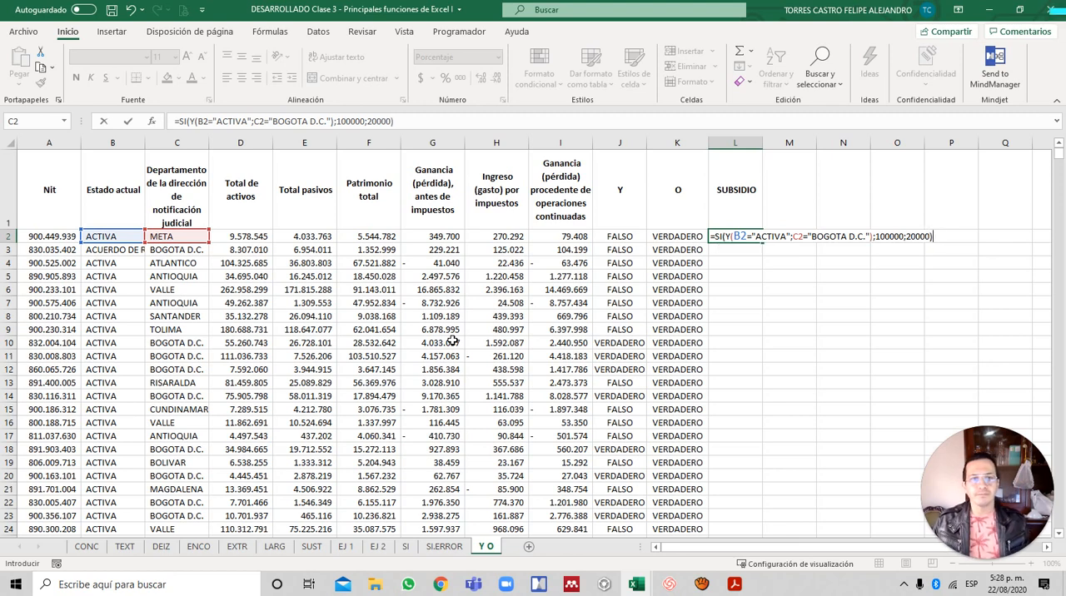
{"action": "key", "text": "Return"}
- Format L2 with a thousands separator and no decimals, and fill the formula down the SUBSIDIO column
{"action": "key", "text": "Up"}
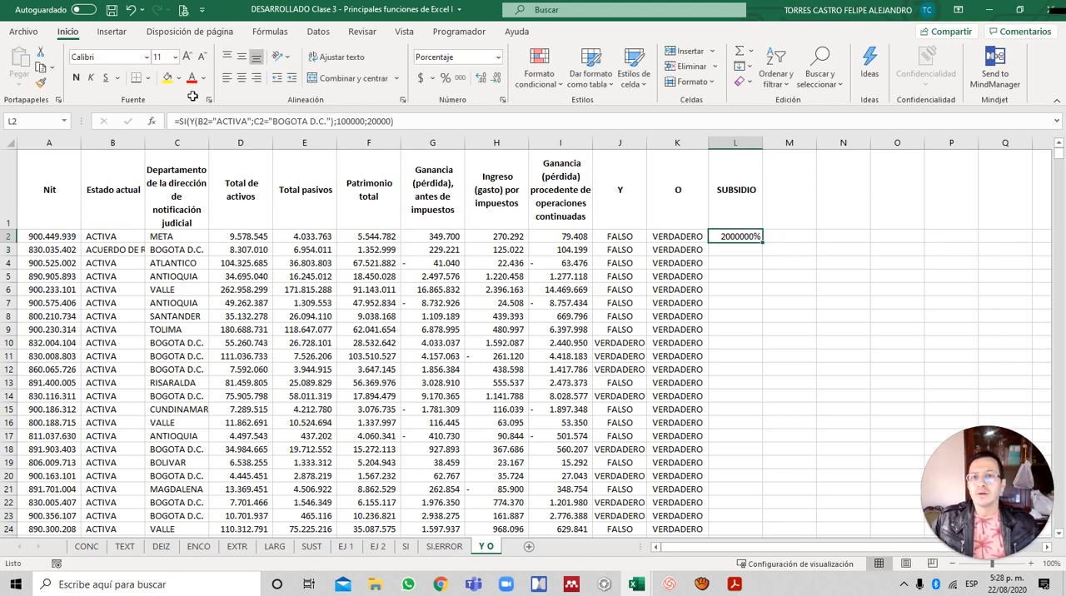
{"action": "left_click", "coordinate": [459, 78]}
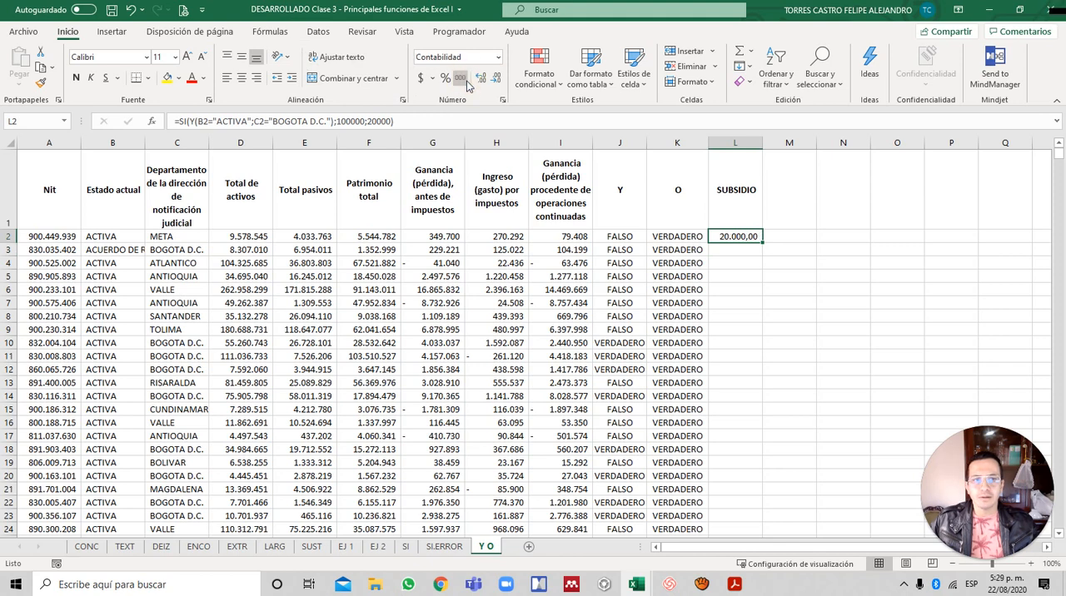
{"action": "left_click", "coordinate": [495, 78]}
{"action": "left_click", "coordinate": [495, 77]}
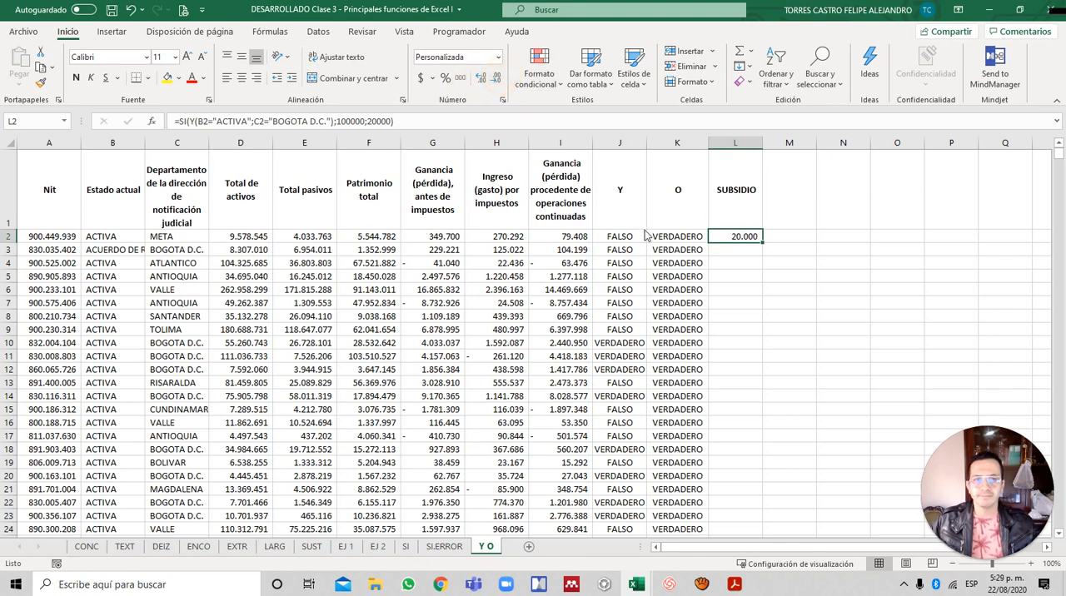
{"action": "double_click", "coordinate": [767, 242]}
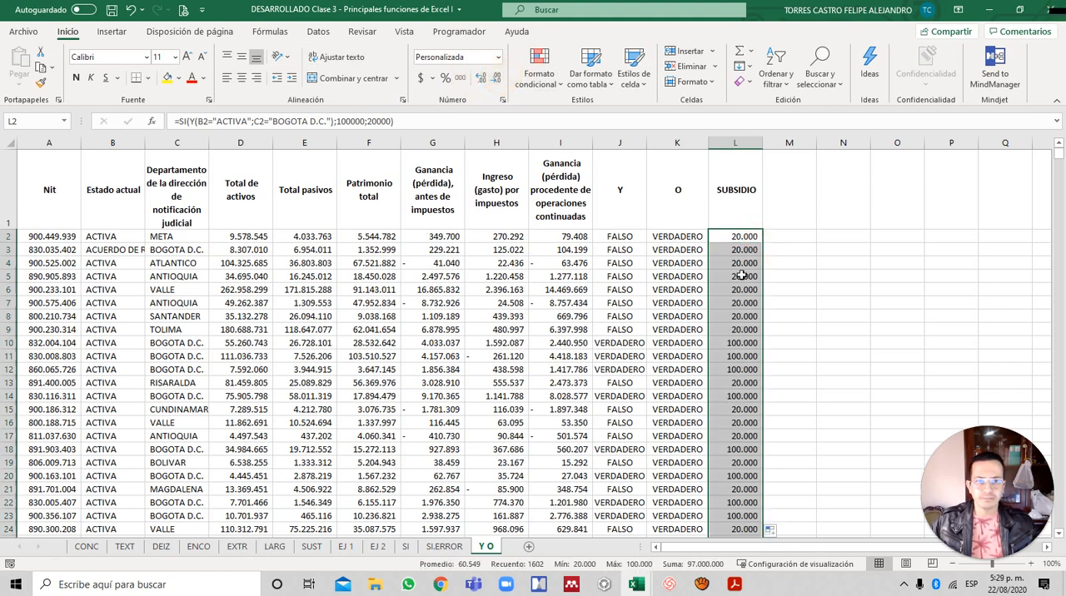
- Inspect the subsidy formula in L5 and compare the Y results of rows 10 to 12 with their subsidies
{"action": "left_click", "coordinate": [738, 275]}
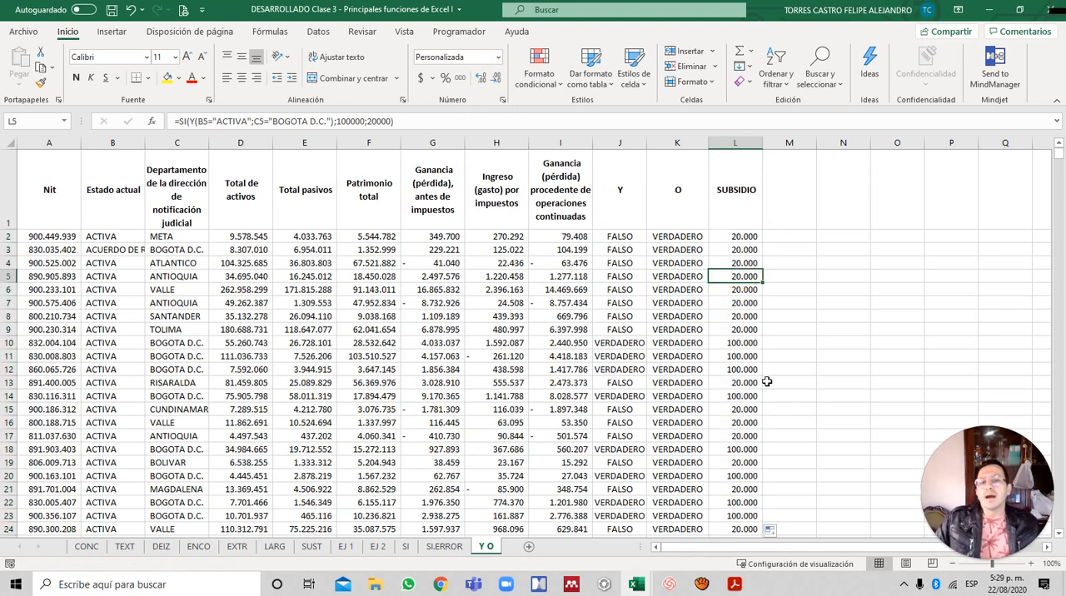
{"action": "left_click", "coordinate": [721, 342]}
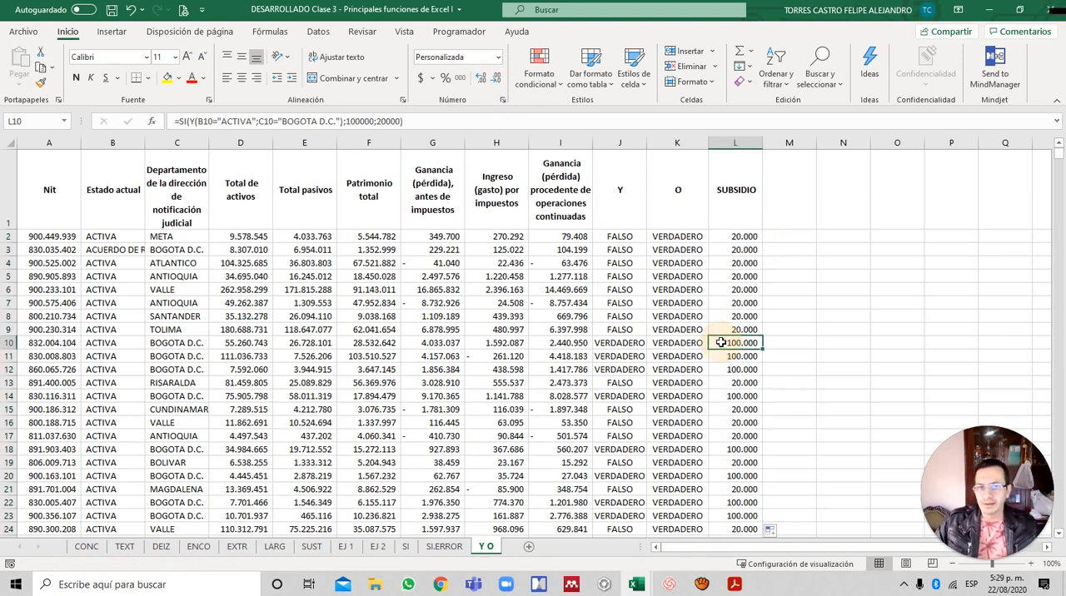
{"action": "left_click", "coordinate": [623, 345]}
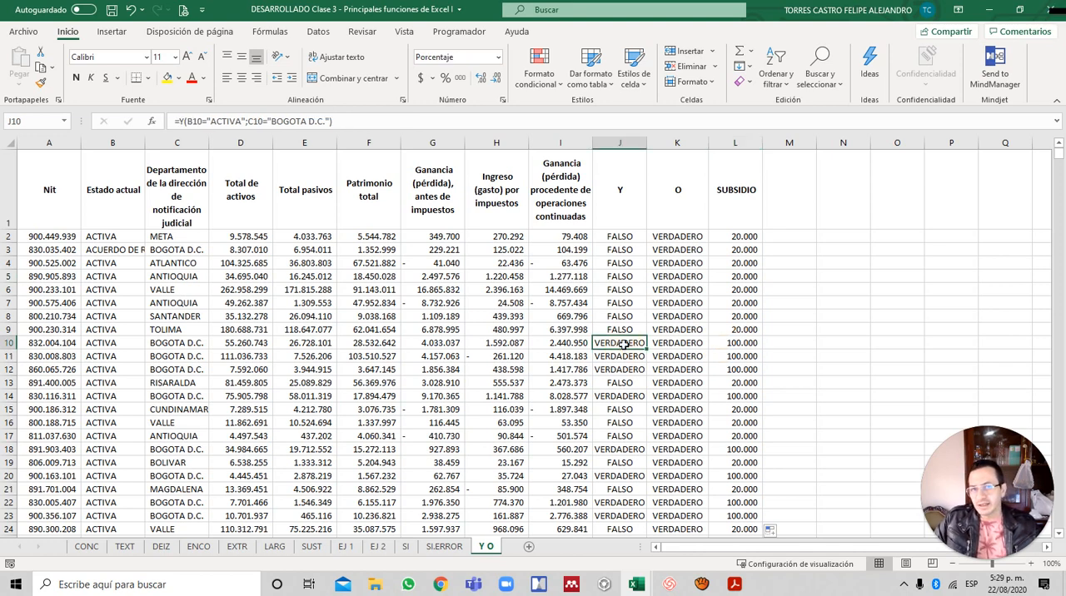
{"action": "left_click", "coordinate": [621, 356]}
{"action": "left_click", "coordinate": [617, 369]}
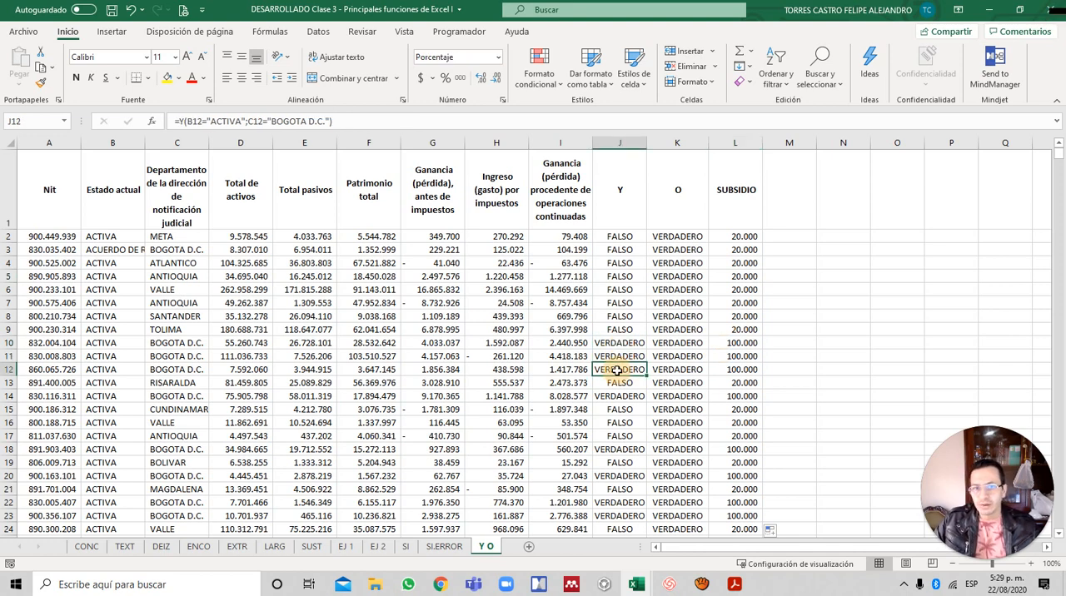
{"action": "left_click", "coordinate": [733, 357]}
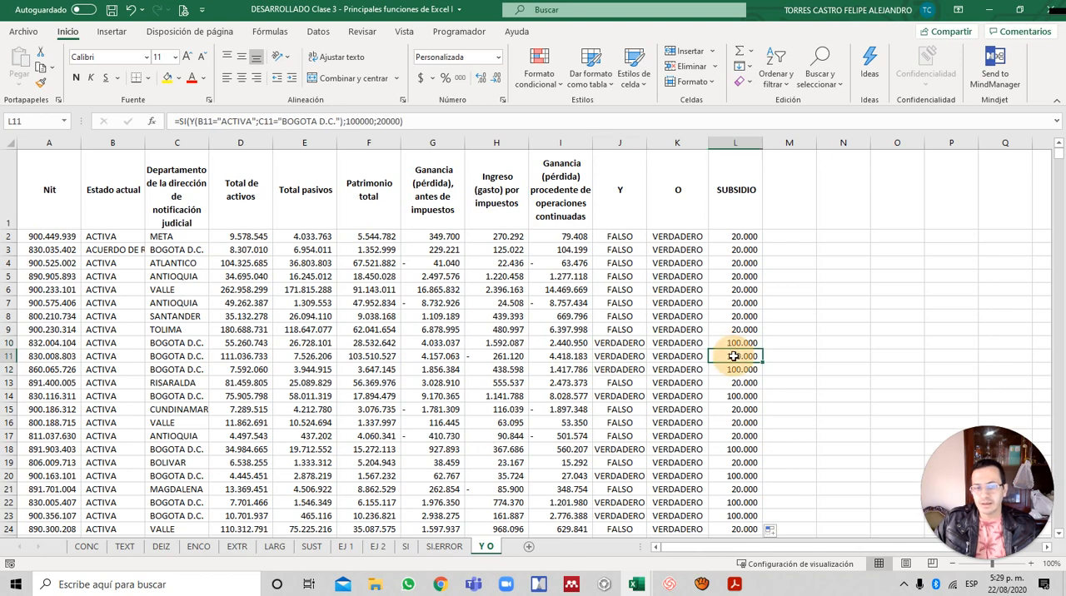
{"action": "left_click", "coordinate": [742, 367]}
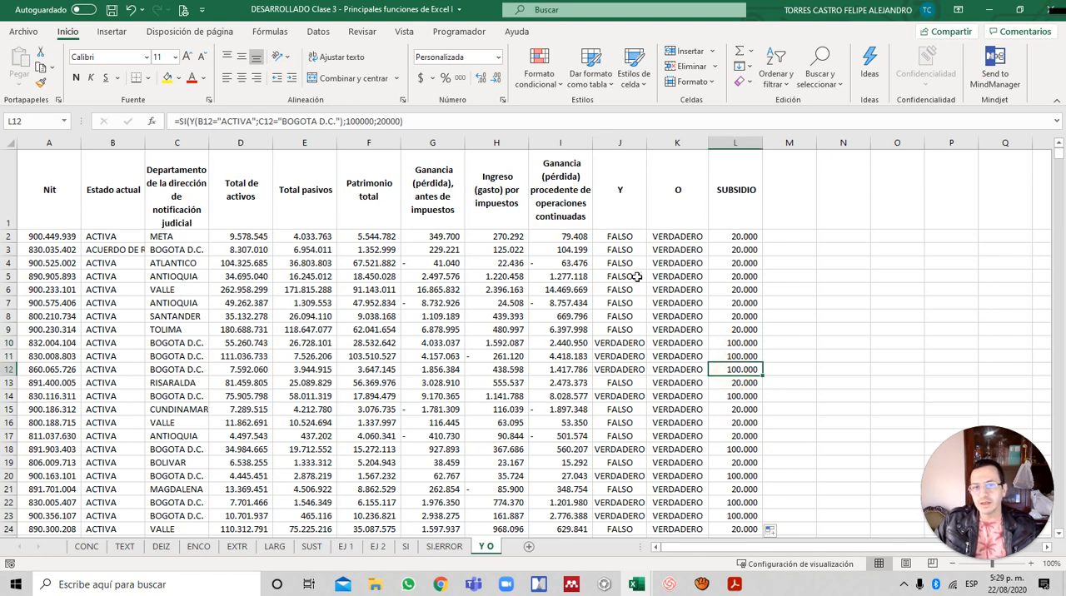
- Check the Y results in J2 and J6 and the subsidy in L2, and inspect the false value in L4's formula
{"action": "left_click", "coordinate": [620, 238]}
{"action": "left_click", "coordinate": [607, 289]}
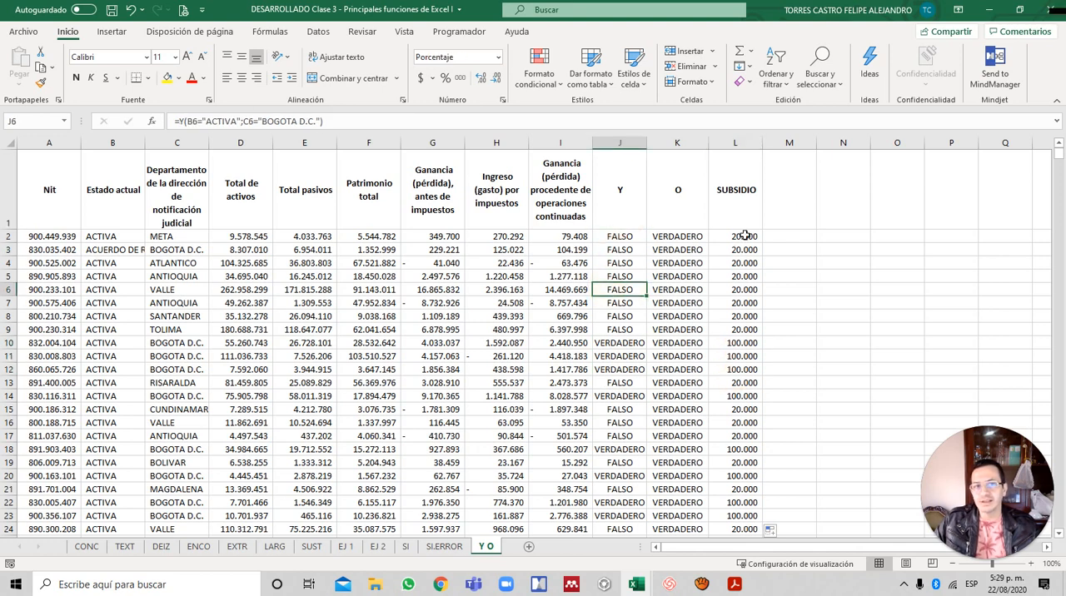
{"action": "left_click", "coordinate": [742, 237]}
{"action": "left_click", "coordinate": [741, 263]}
{"action": "key", "text": "F2"}
{"action": "left_click", "coordinate": [916, 263]}
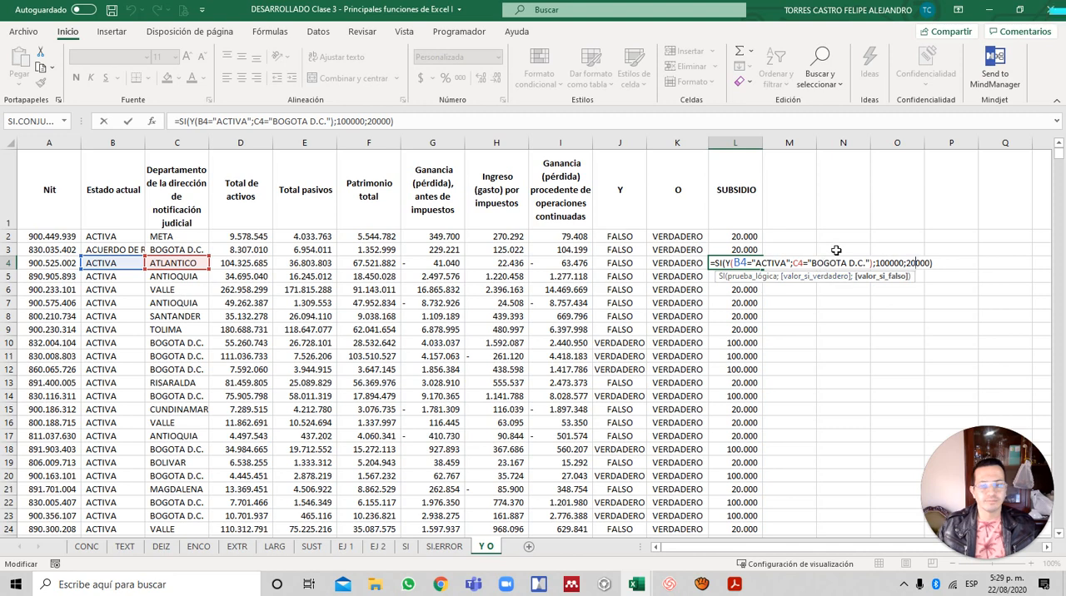
{"action": "key", "text": "Escape"}
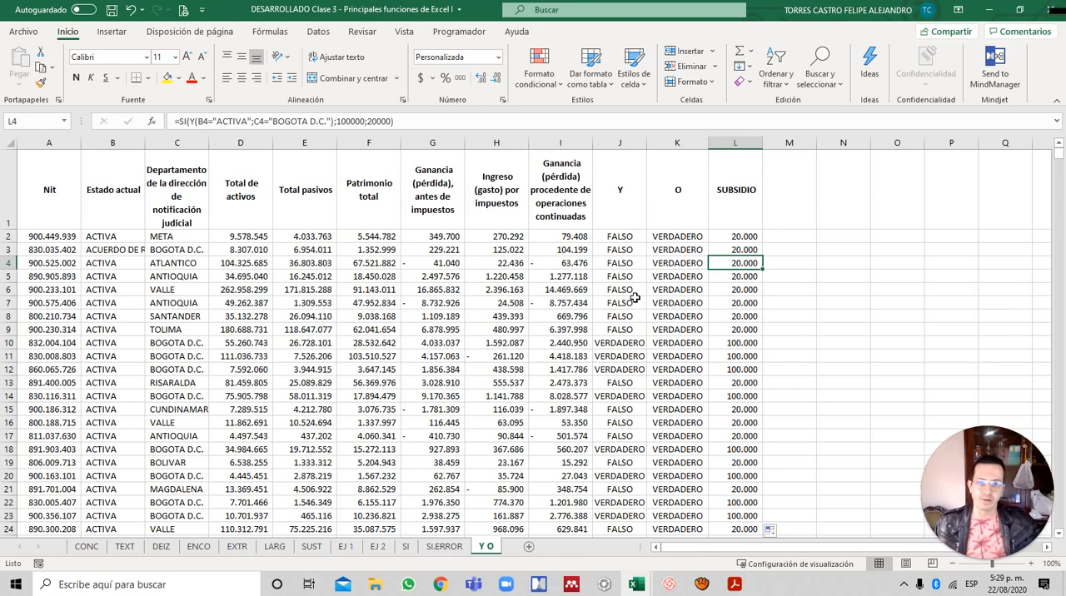
- Return to the Nit header in A1
{"action": "key", "text": "Up"}
{"action": "key", "text": "Up"}
{"action": "key", "text": "Up"}
{"action": "key", "text": "Home"}
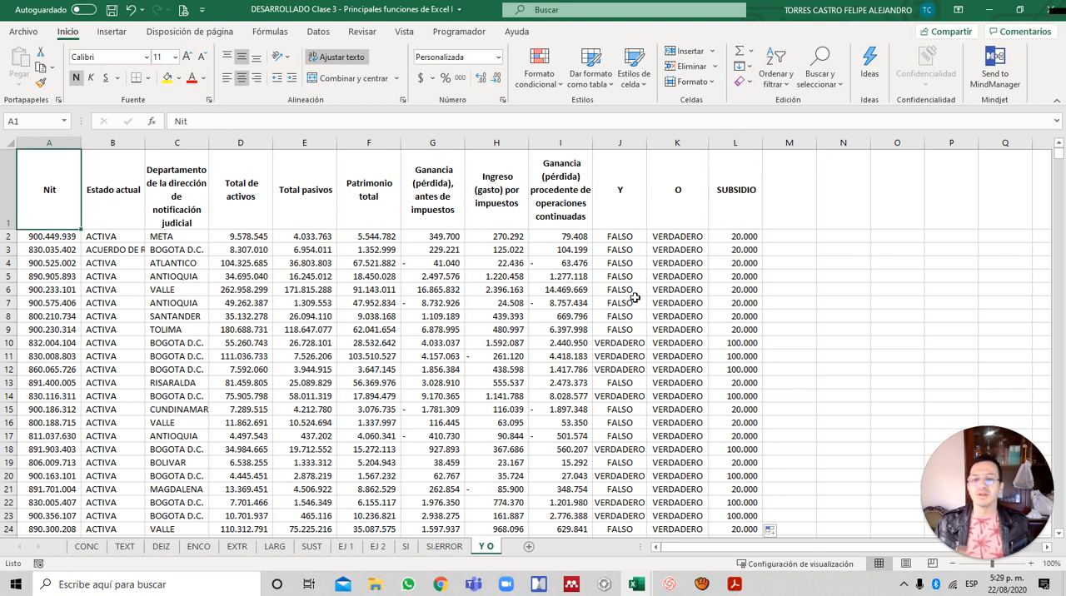